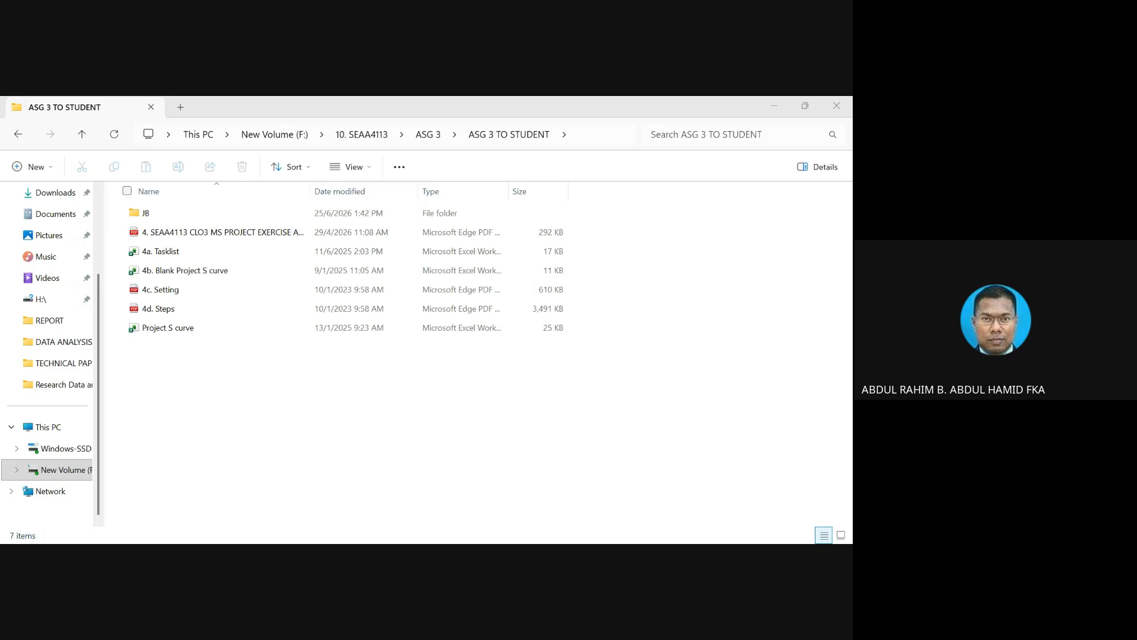
- Select the MS Project exercise PDF together with 4a. Tasklist, 4b. Blank Project S curve, 4c. Setting and 4d. Steps
click(396, 526)
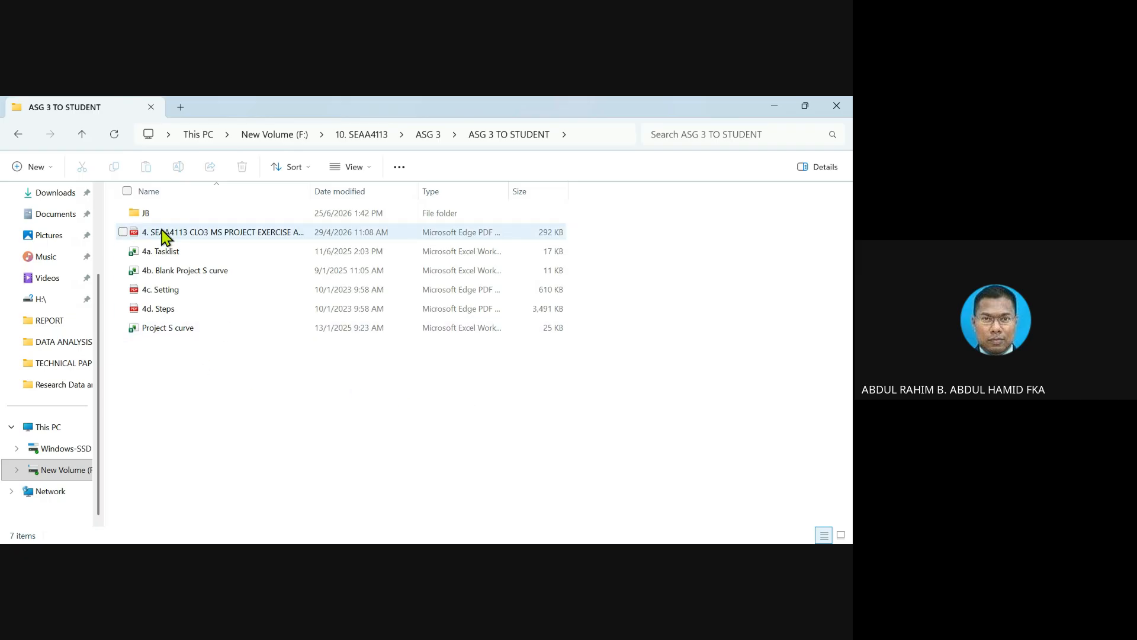
click(124, 233)
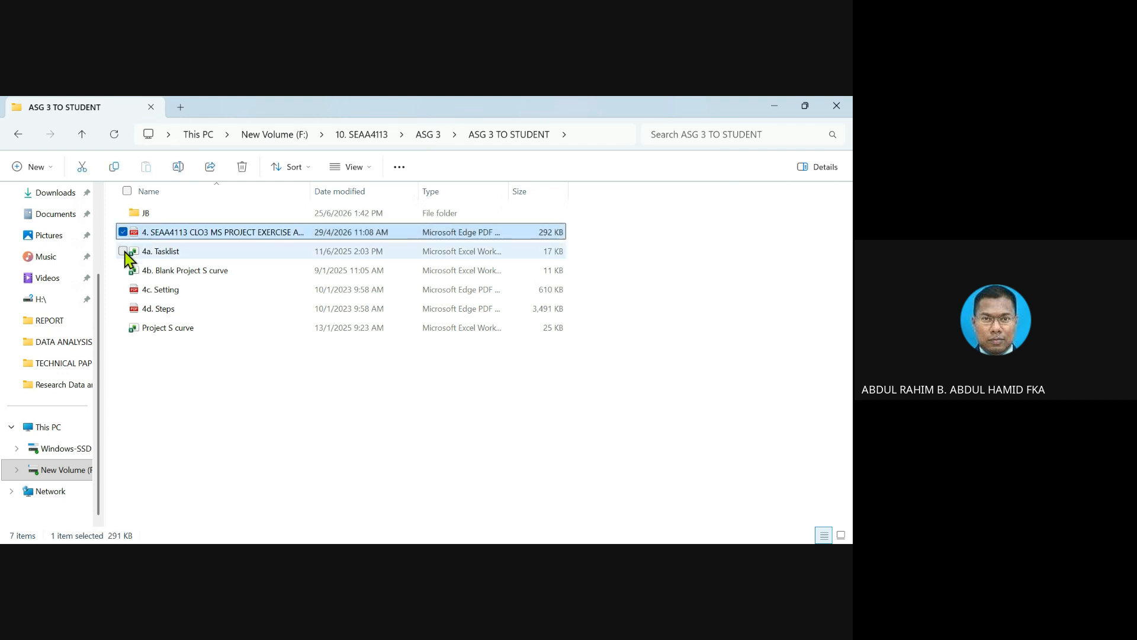
click(123, 251)
click(123, 270)
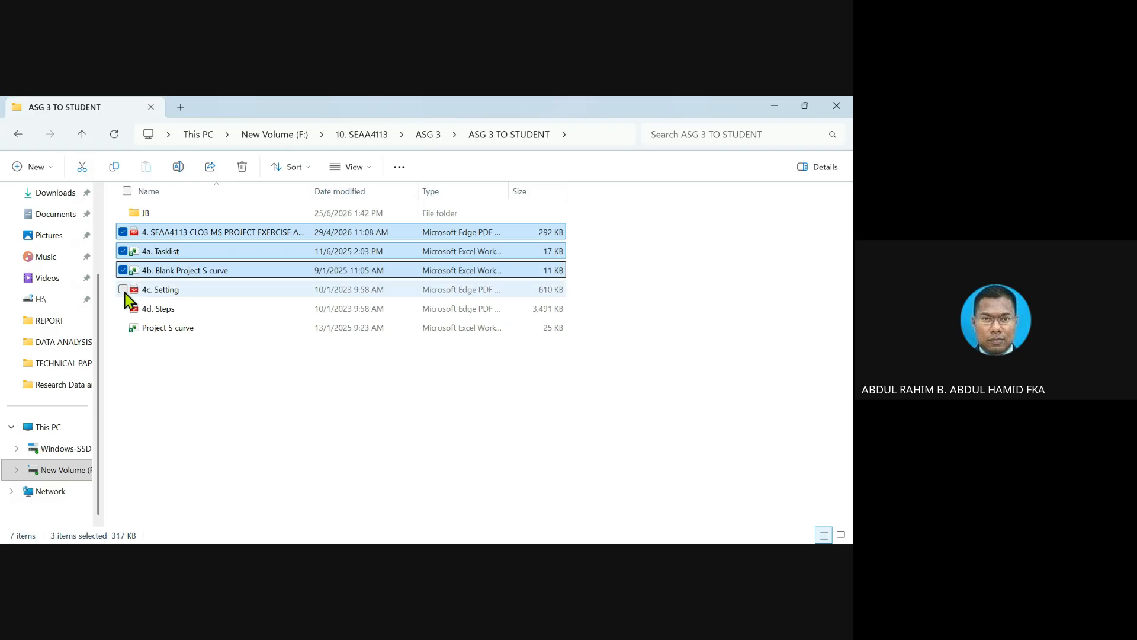
click(123, 289)
click(123, 308)
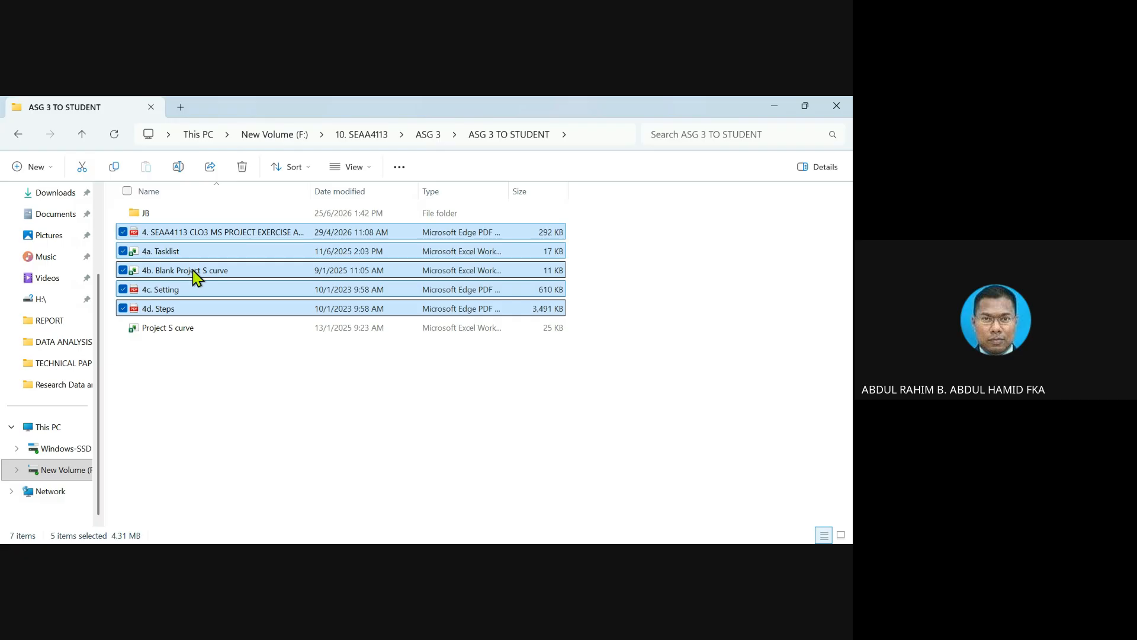
- Open the SEAA4113 CLO3 MS Project exercise PDF and bring it into view in Edge
click(227, 232)
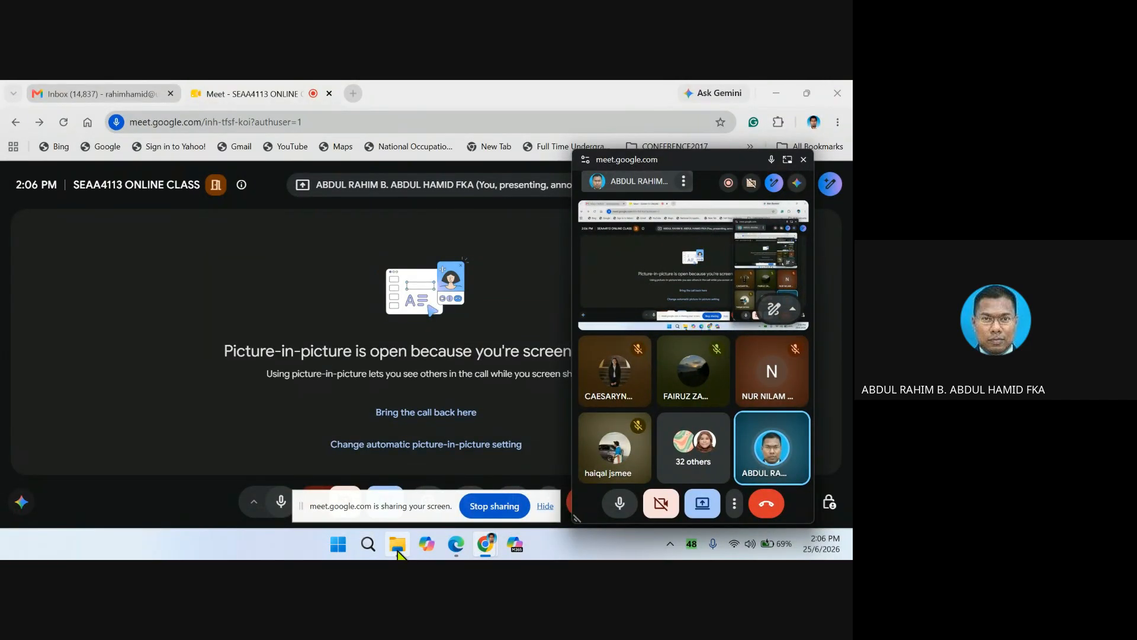
click(395, 545)
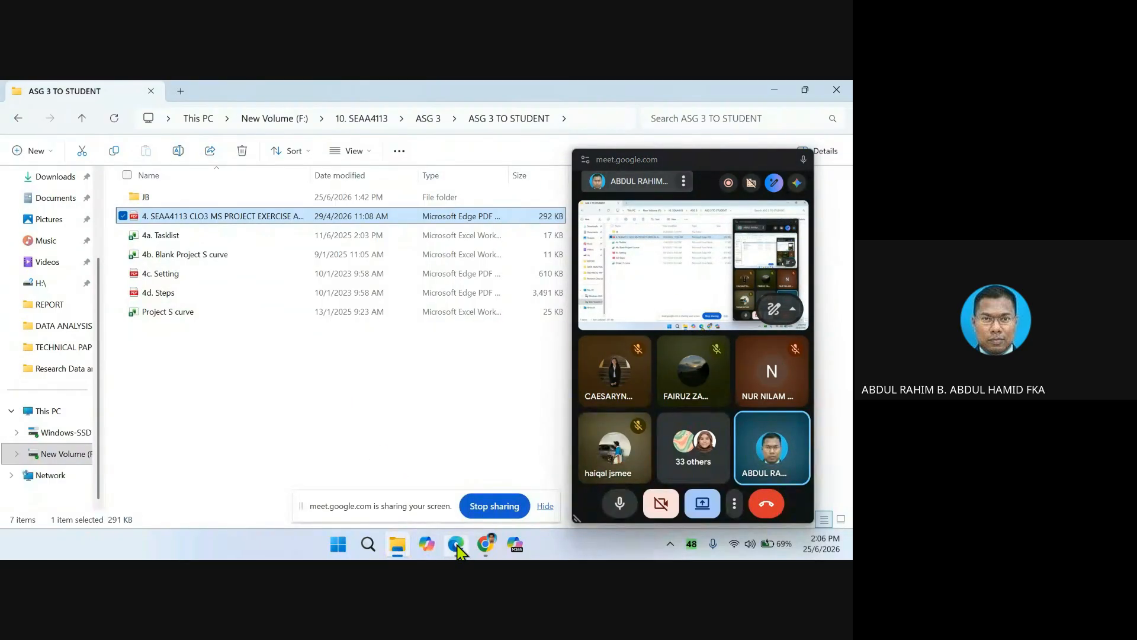
mouse_move(456, 545)
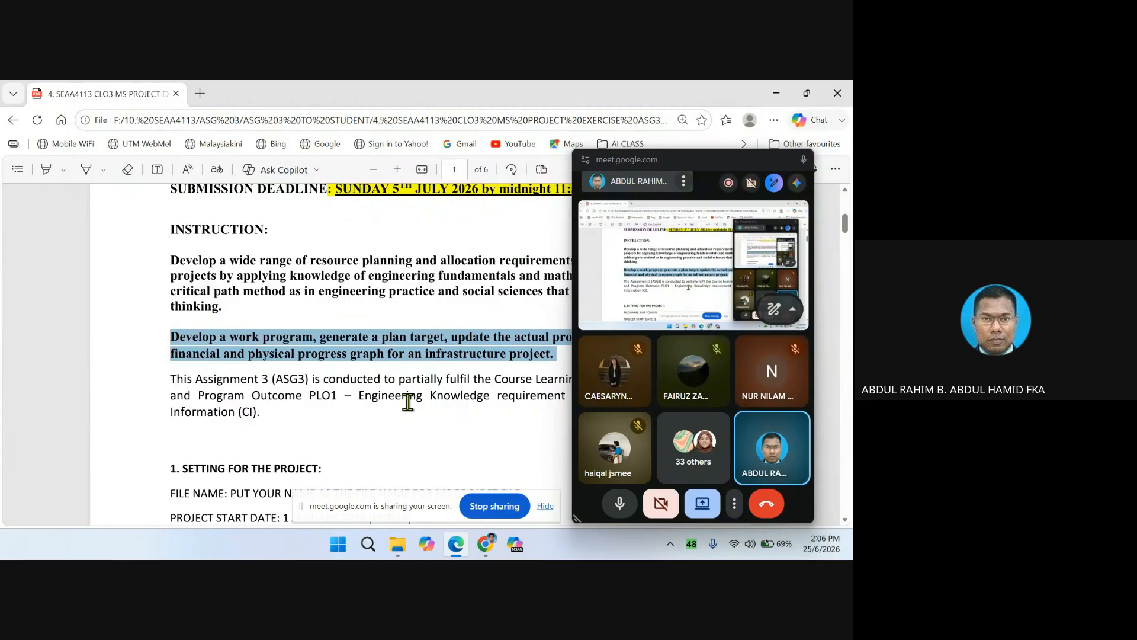
- Return to the ASG 3 TO STUDENT folder and add files 4a to 4d to the selected exercise PDF
click(397, 546)
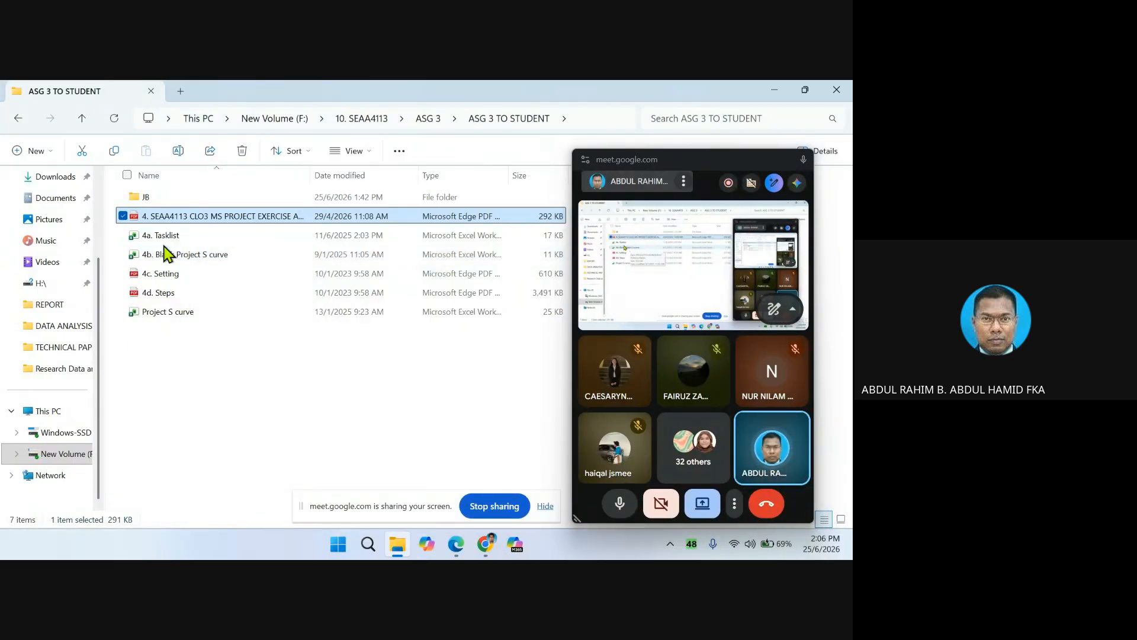
click(123, 235)
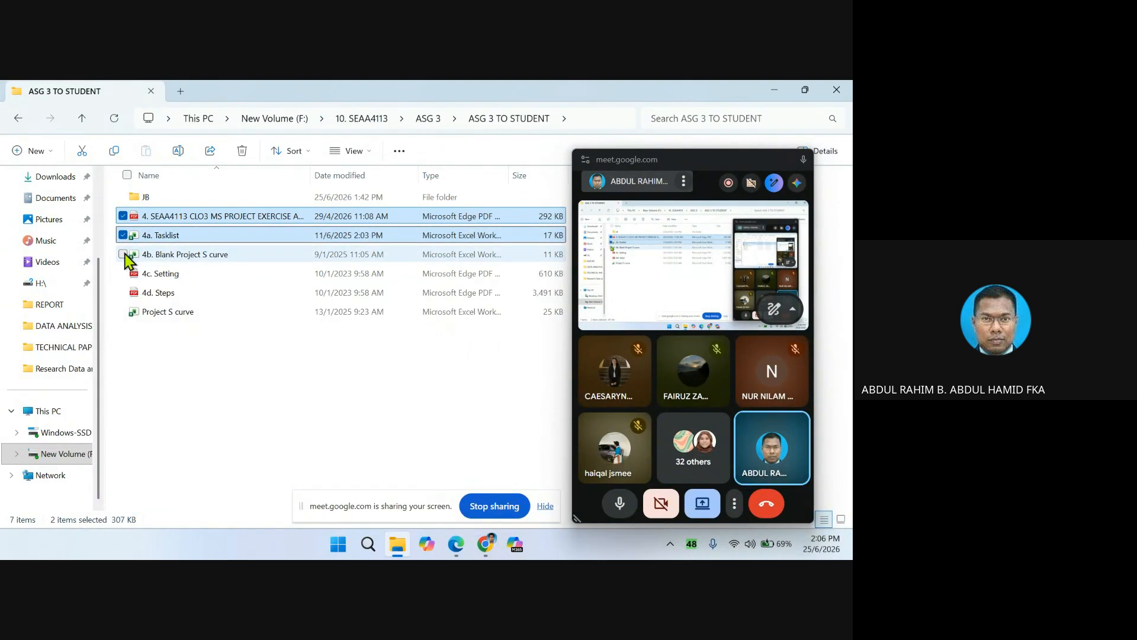
click(123, 254)
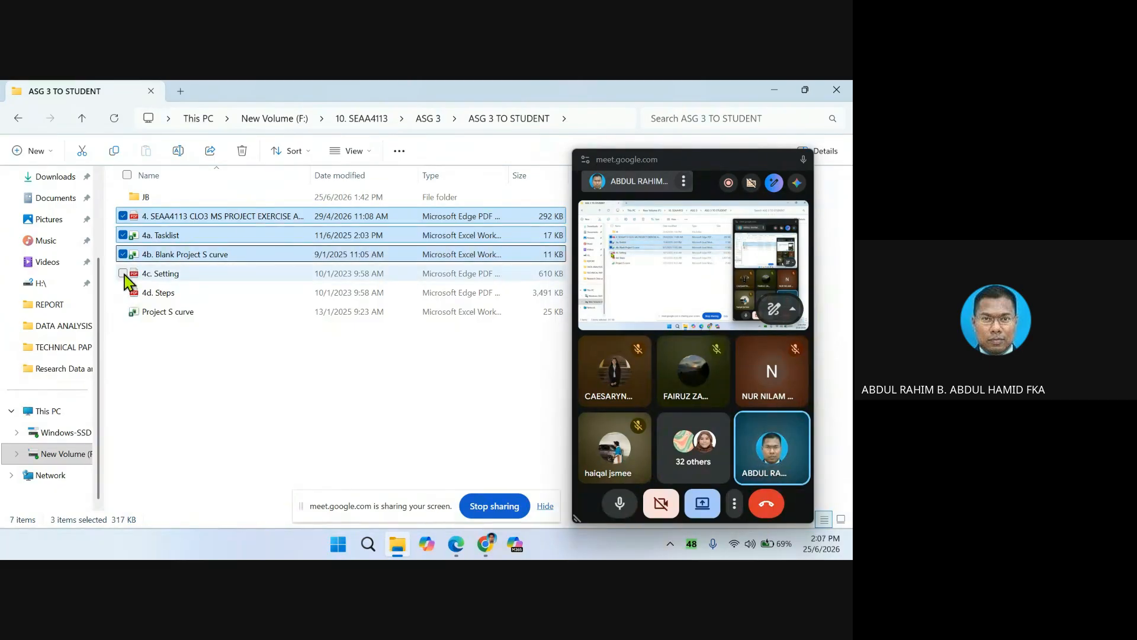
click(123, 274)
click(123, 293)
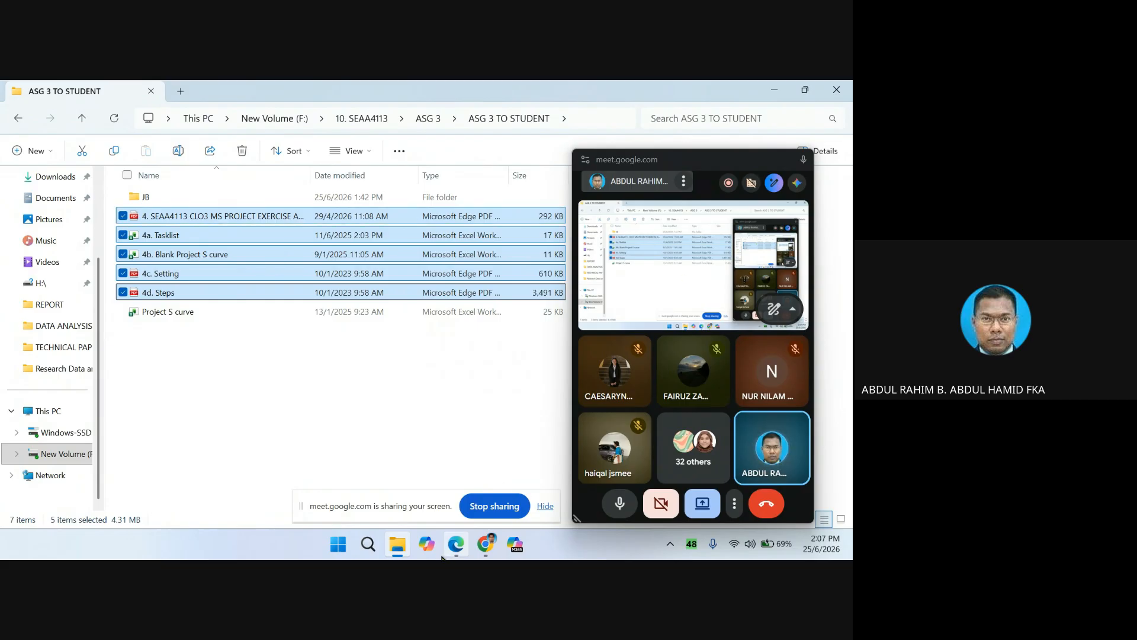
- Switch to the assignment PDF in Edge and skim it from the title page through the progress graph and submission section
click(454, 550)
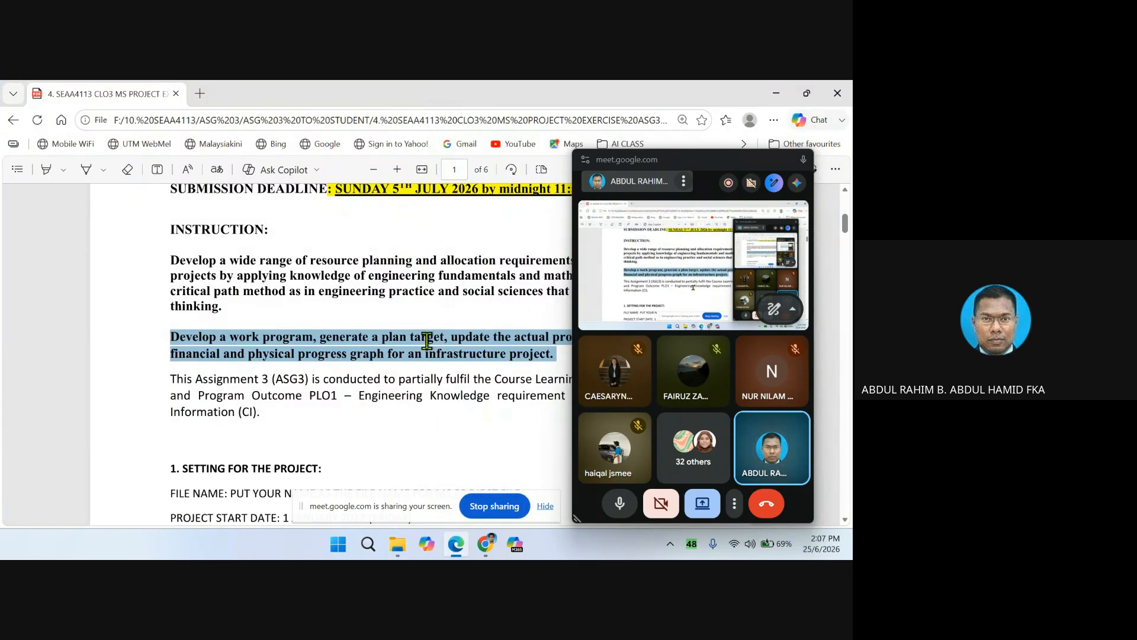
scroll(423, 318, up, 5)
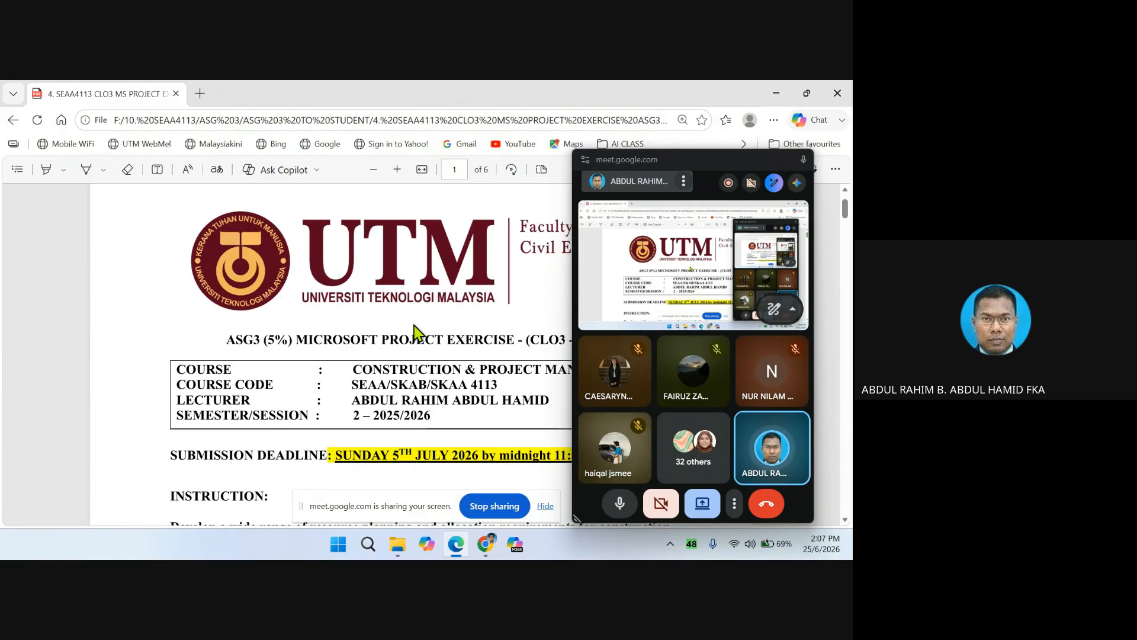
scroll(417, 333, down, 2)
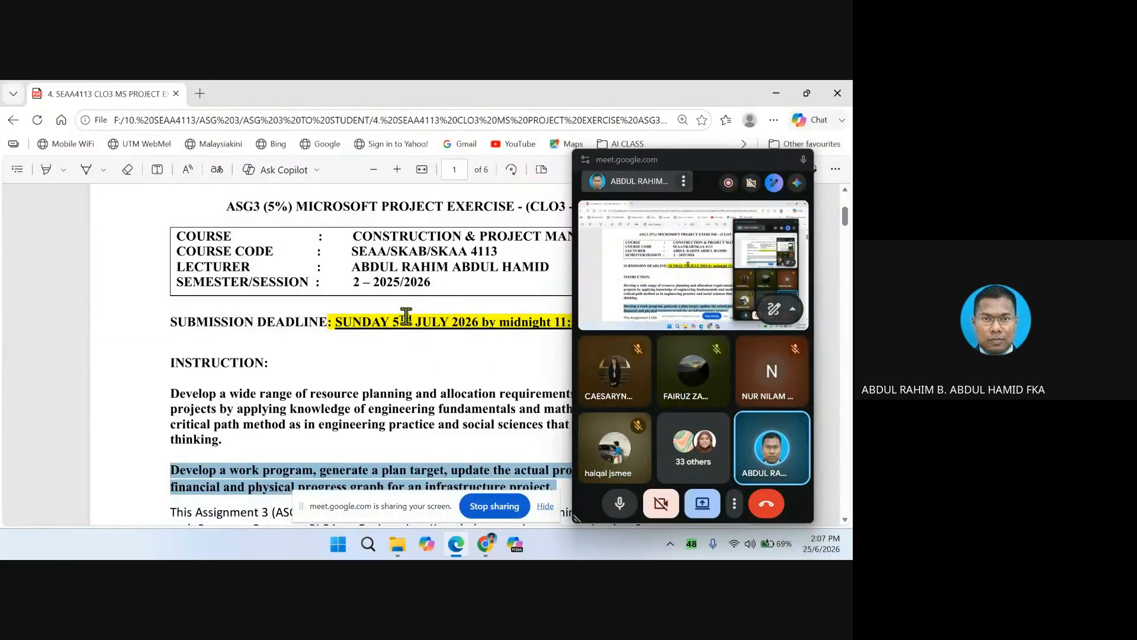
scroll(403, 321, down, 2)
scroll(403, 322, down, 1)
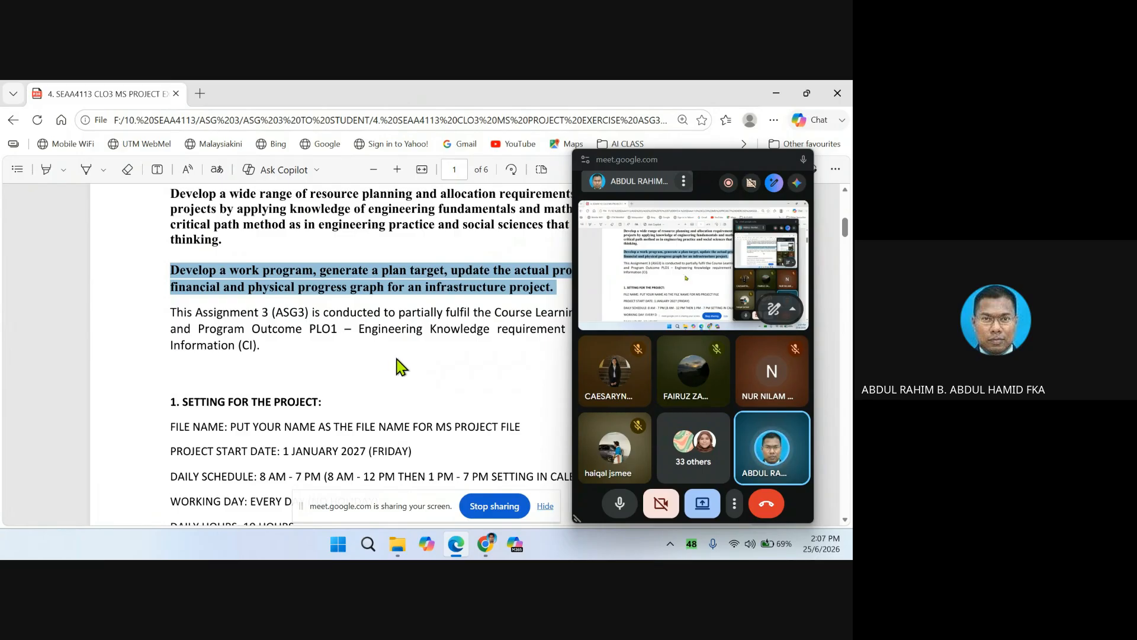
scroll(397, 364, down, 3)
scroll(401, 368, up, 1)
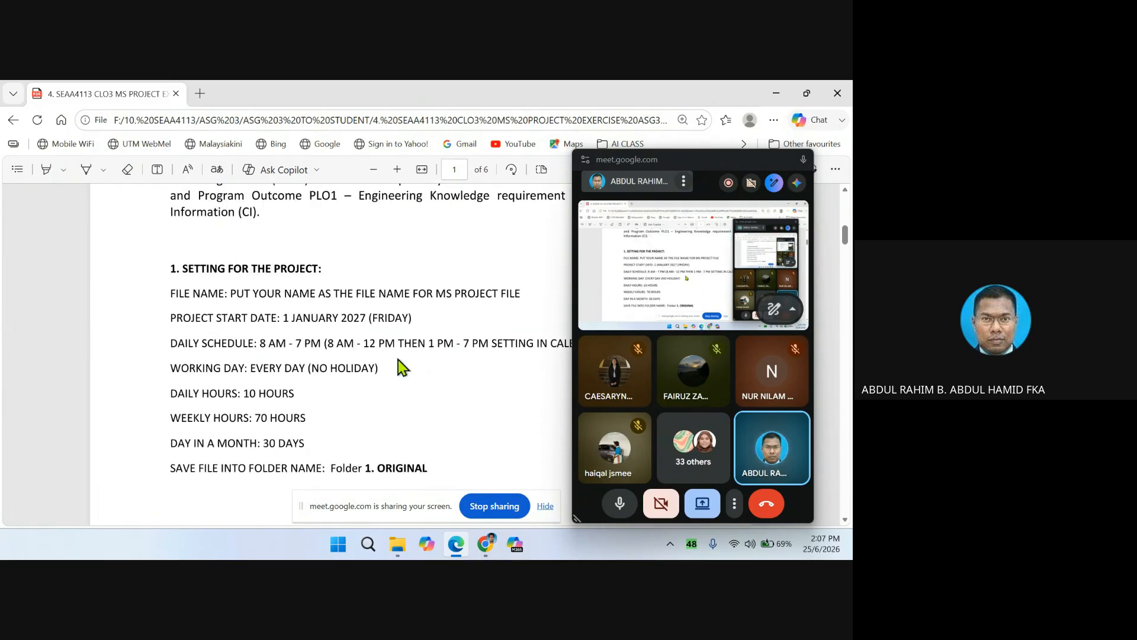
scroll(168, 273, down, 2)
scroll(168, 274, down, 5)
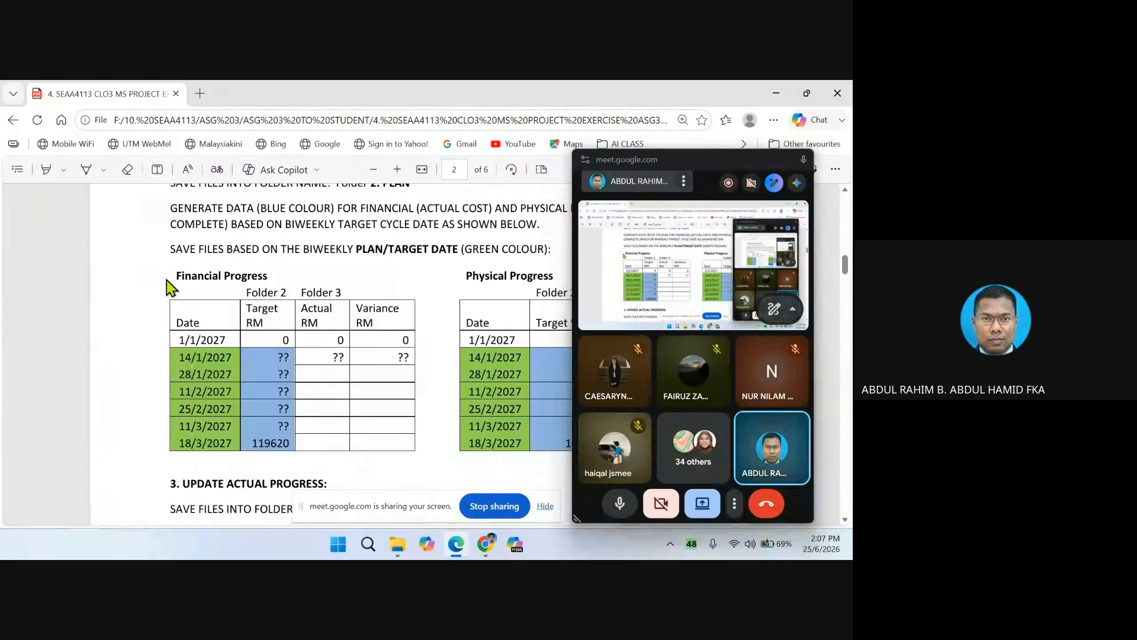
scroll(176, 254, up, 1)
scroll(178, 254, down, 8)
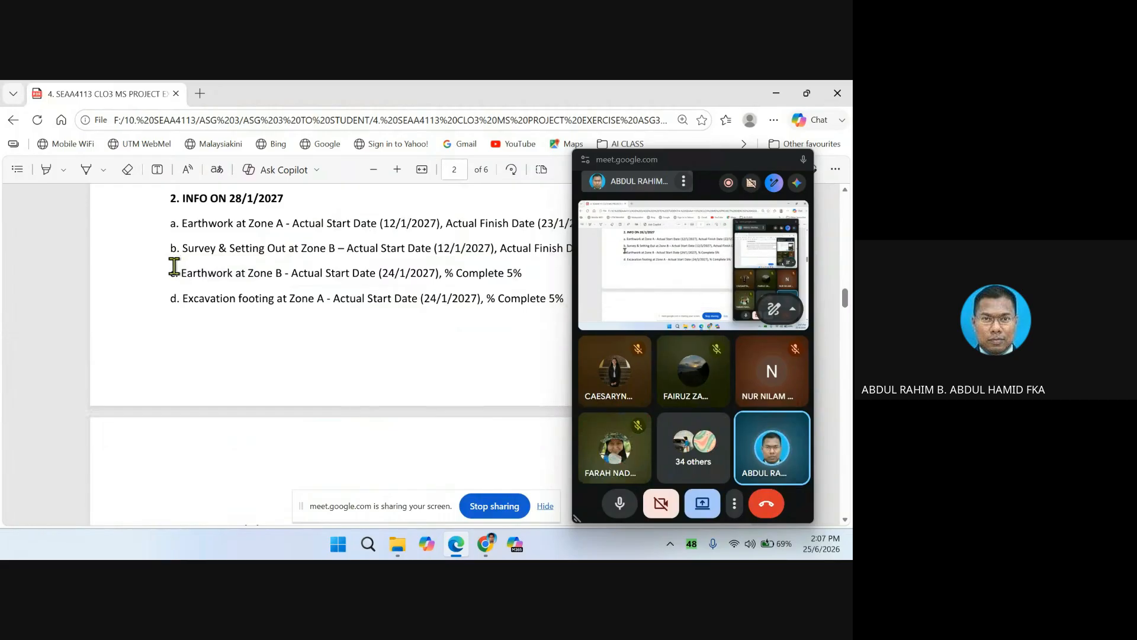
scroll(178, 268, down, 4)
scroll(192, 270, down, 6)
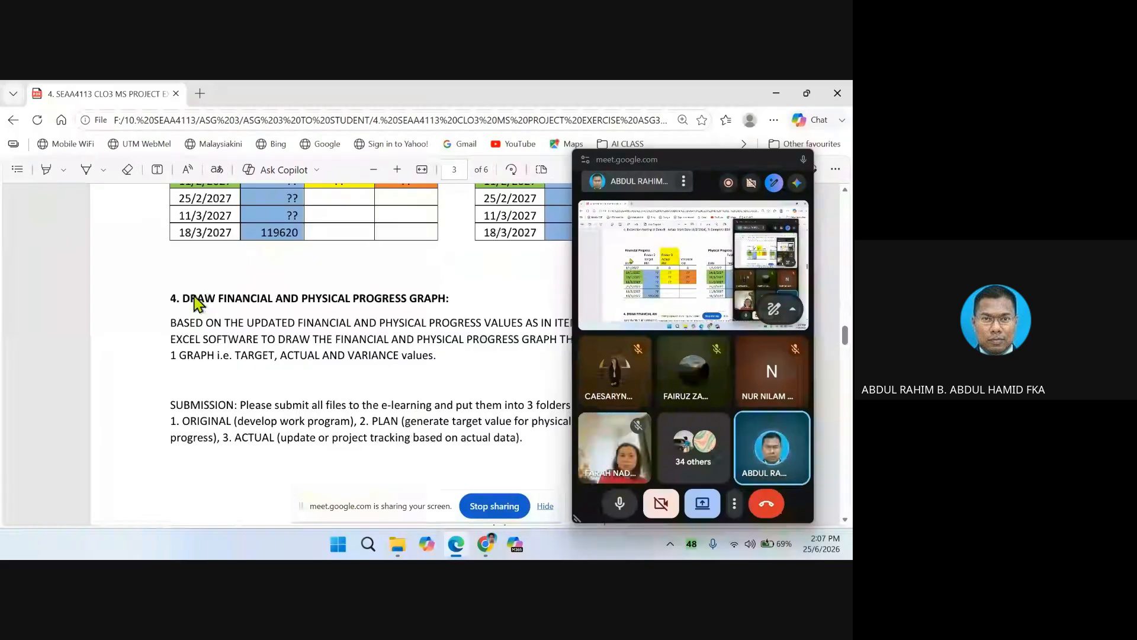
- Re-examine the actual progress and graph requirements, and go back to the project settings on page 1
scroll(196, 296, up, 9)
scroll(195, 293, up, 5)
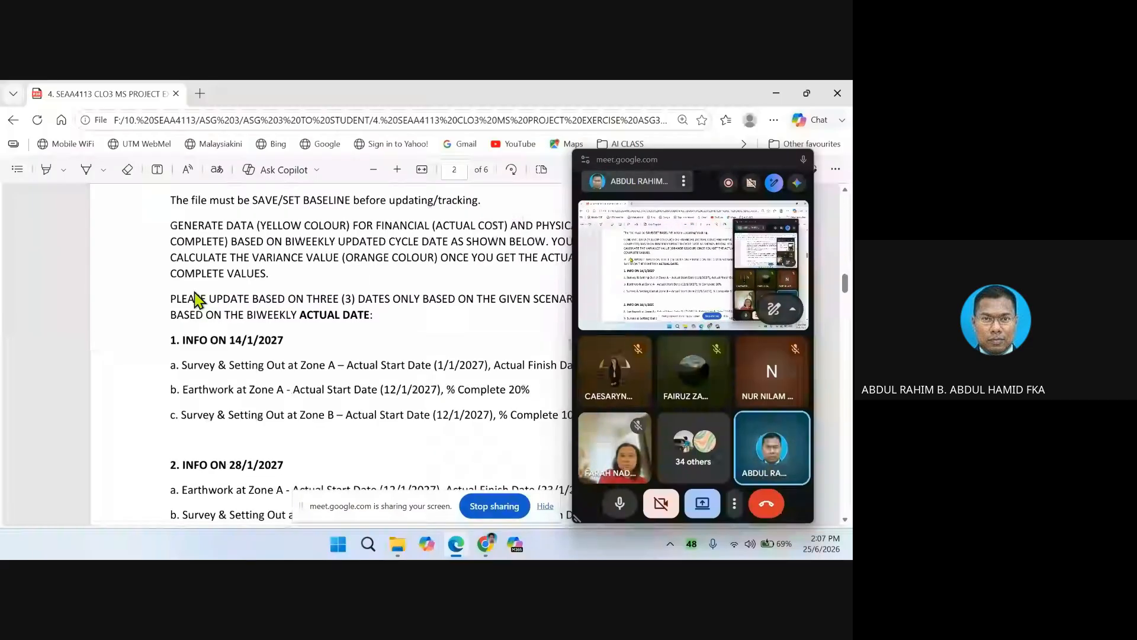
scroll(194, 293, up, 2)
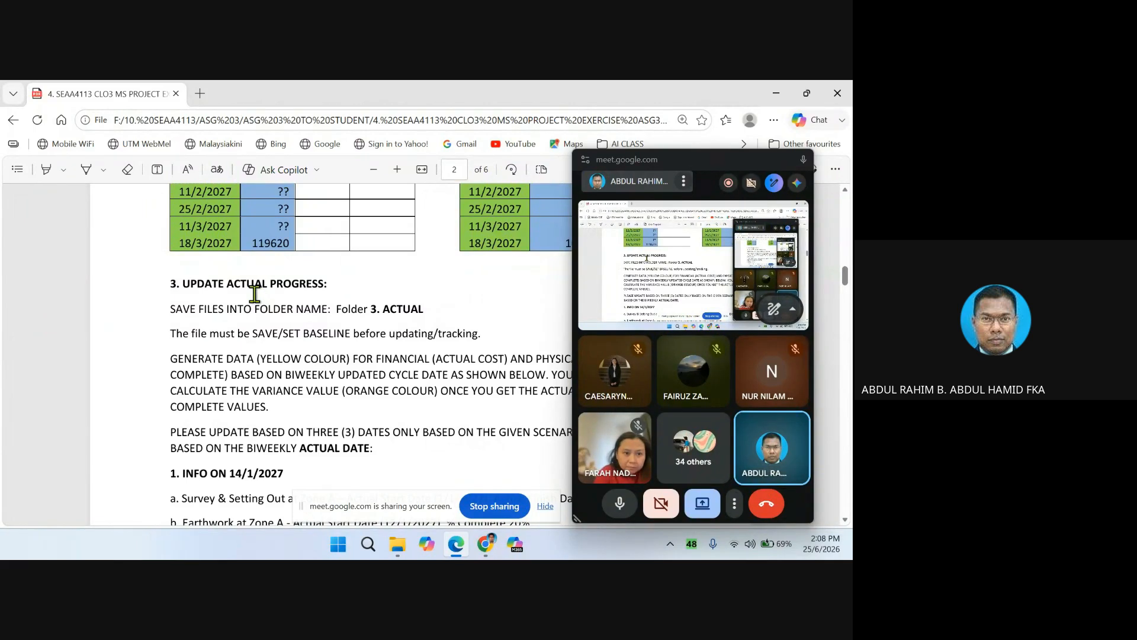
scroll(254, 294, down, 8)
scroll(276, 374, down, 4)
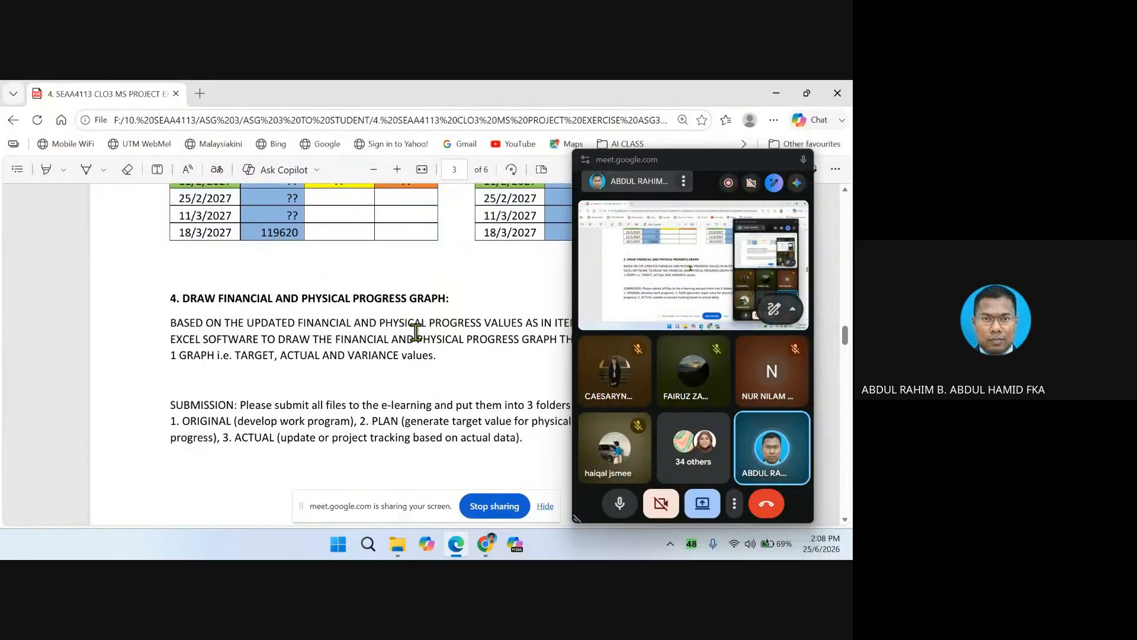
scroll(416, 333, up, 10)
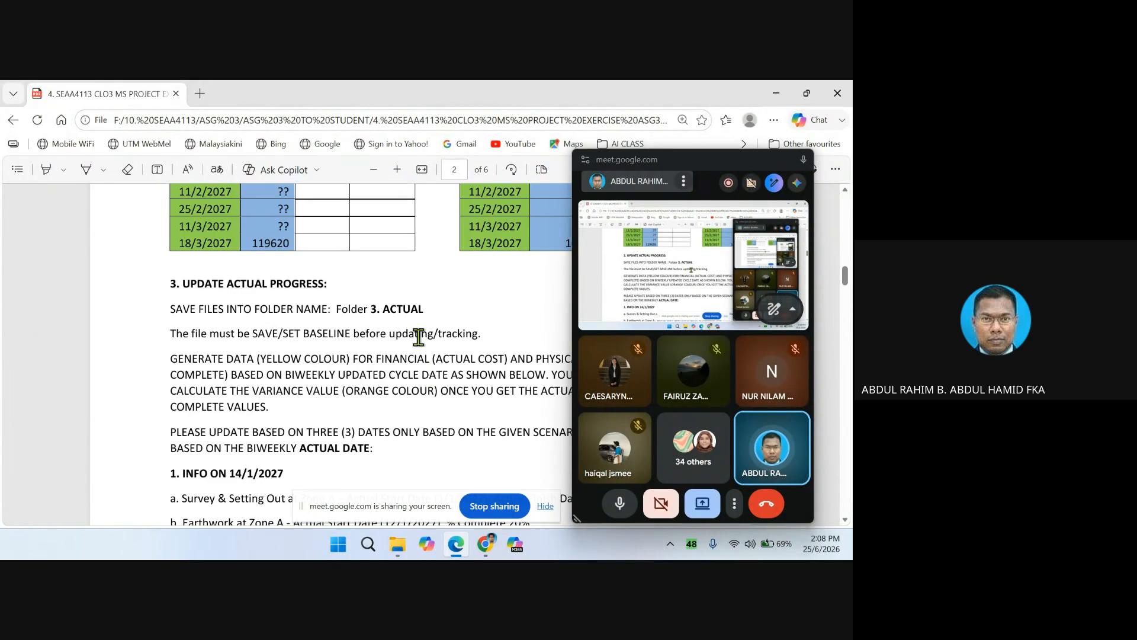
scroll(418, 337, up, 10)
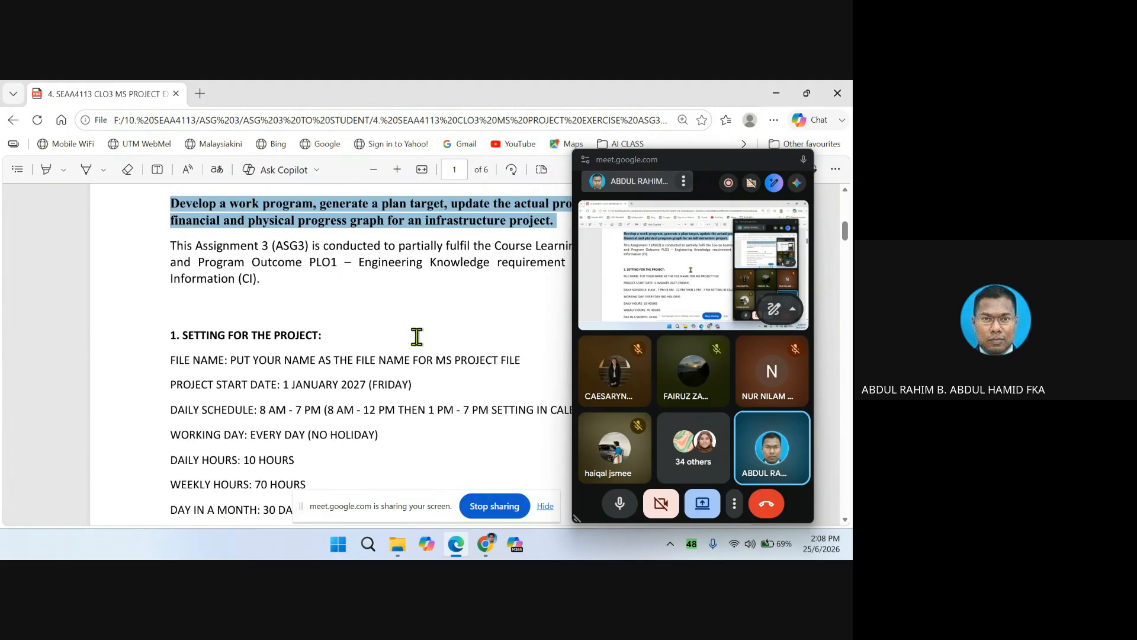
- Review the project settings, the plan/target progress requirements and the actual progress instructions for 14/1/2027 and 28/1/2027
scroll(417, 335, down, 1)
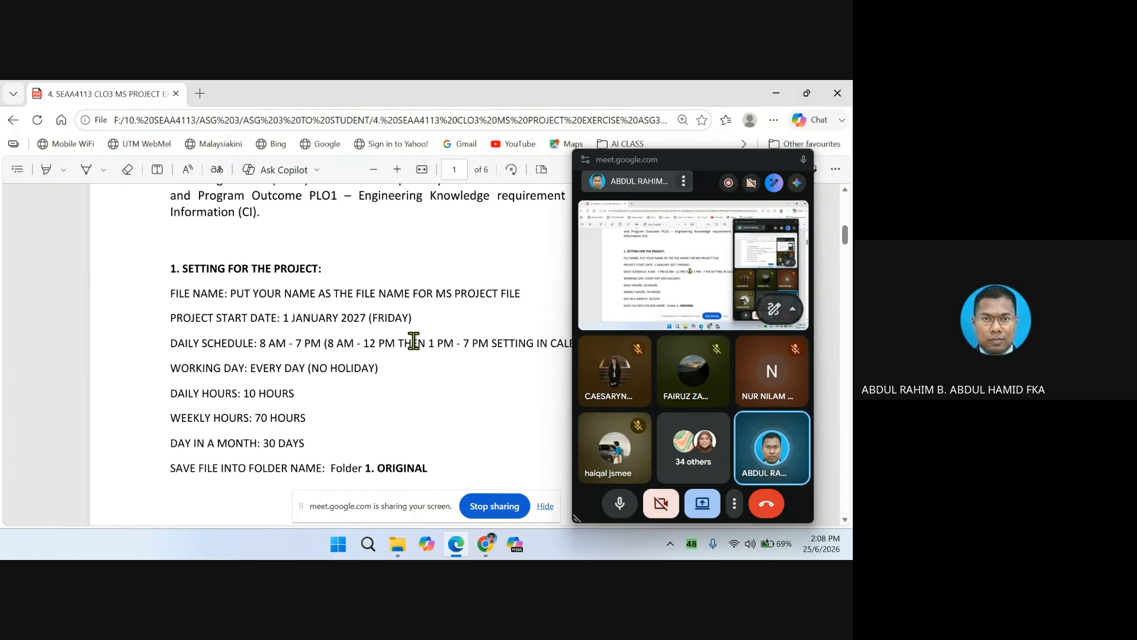
scroll(416, 343, down, 3)
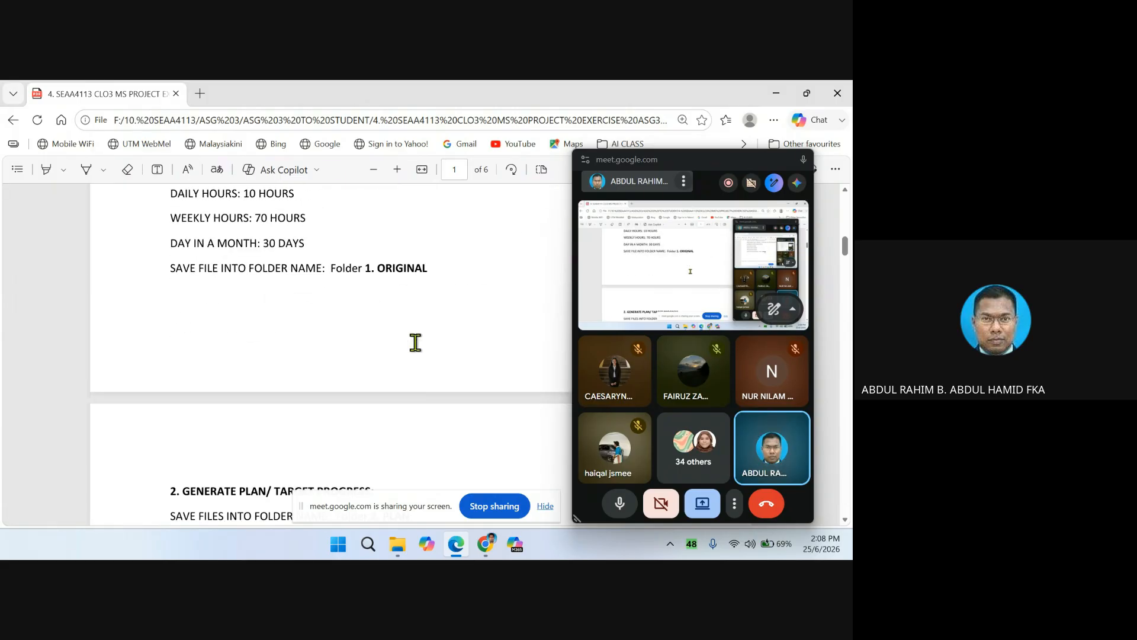
scroll(416, 343, down, 4)
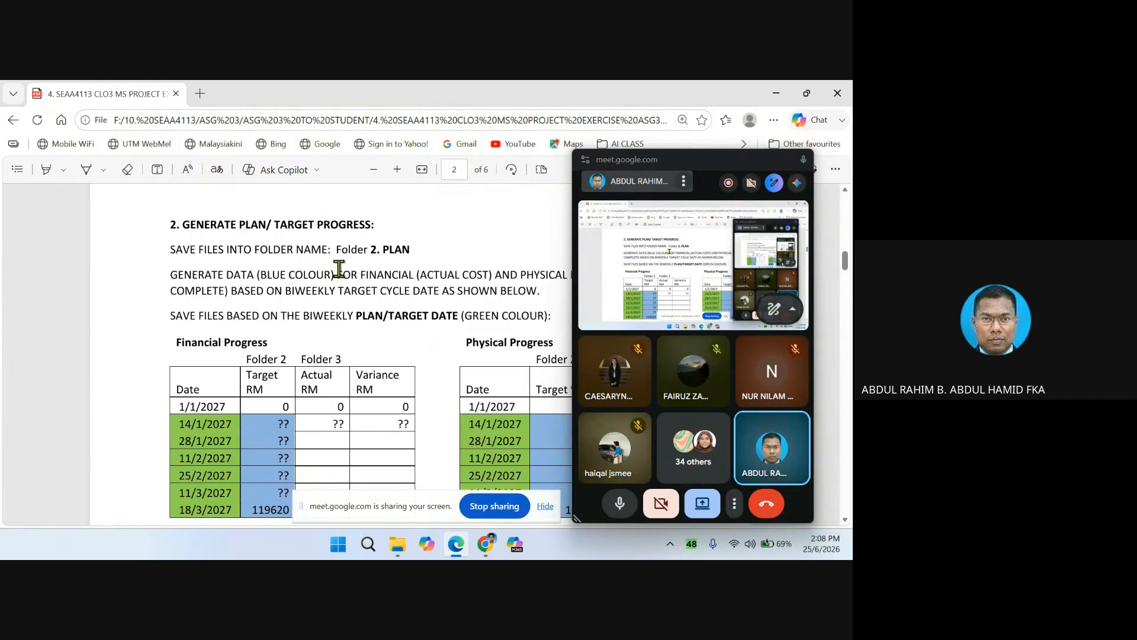
scroll(339, 278, down, 3)
scroll(338, 277, down, 4)
scroll(337, 275, up, 2)
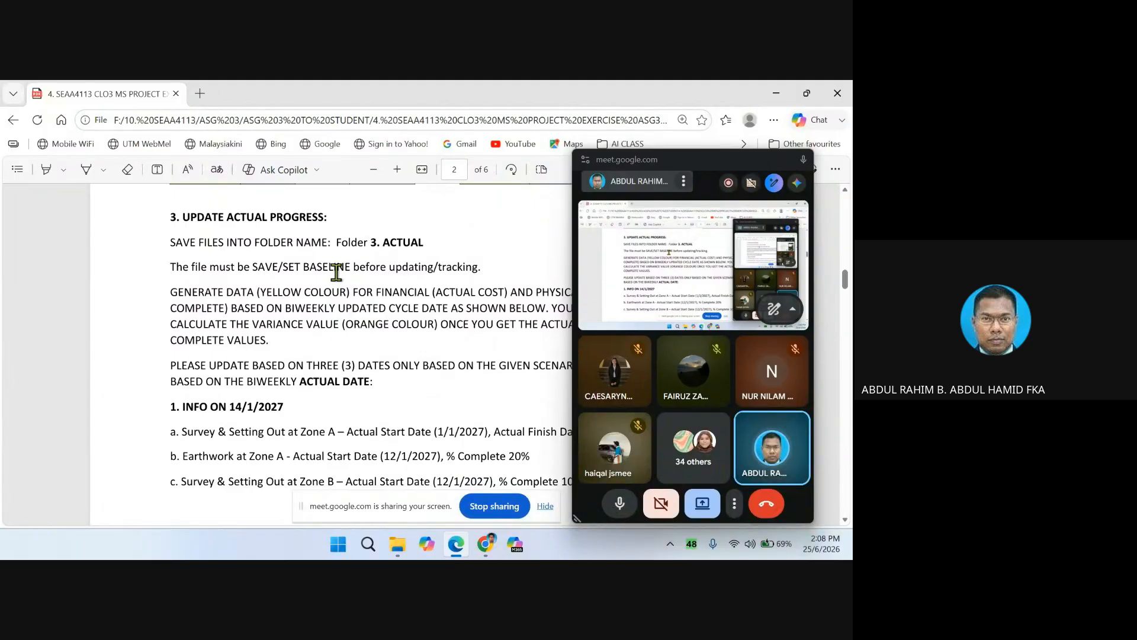
scroll(337, 275, down, 2)
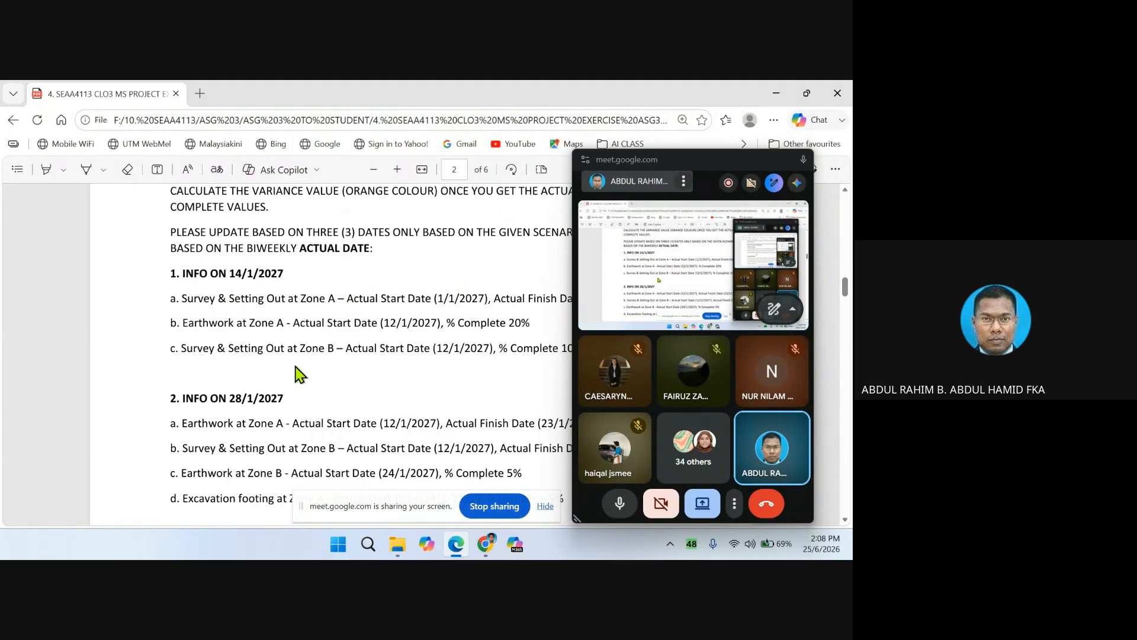
scroll(295, 365, up, 2)
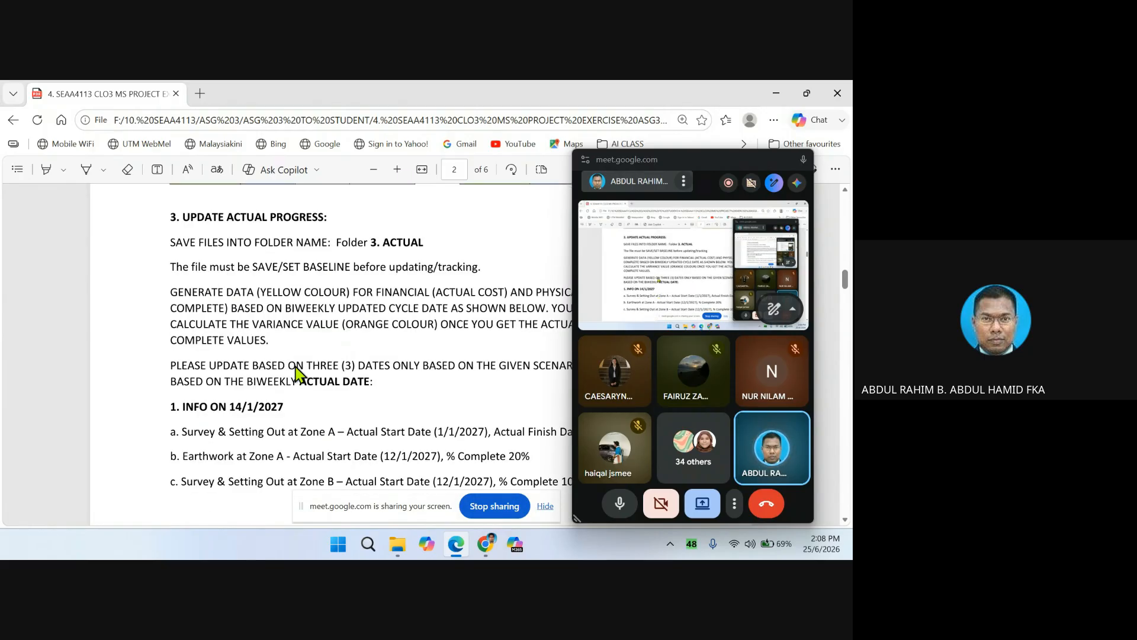
- Examine the 11/2/2027 update information, the financial and physical progress tables, and the graph and submission requirements
scroll(295, 372, down, 8)
scroll(296, 372, down, 2)
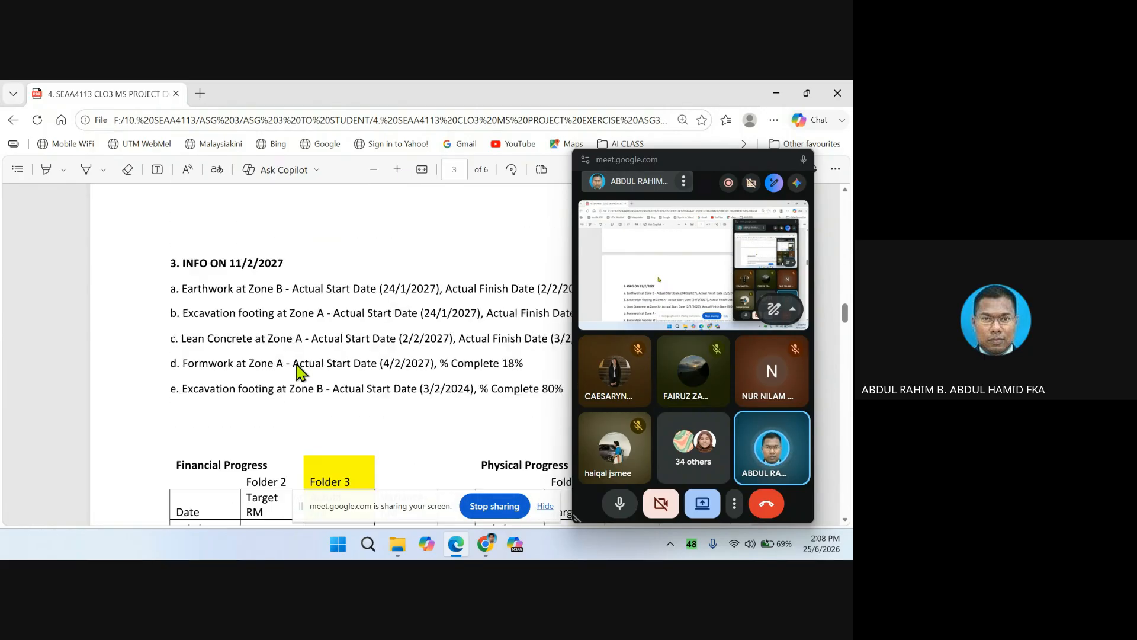
scroll(296, 372, down, 6)
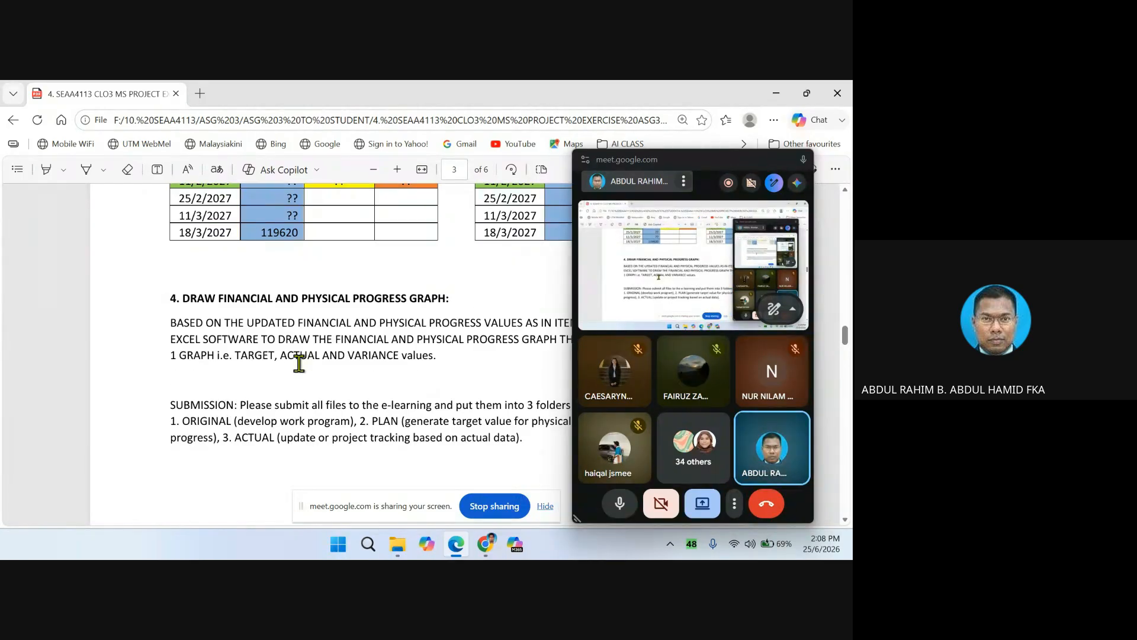
scroll(299, 363, up, 3)
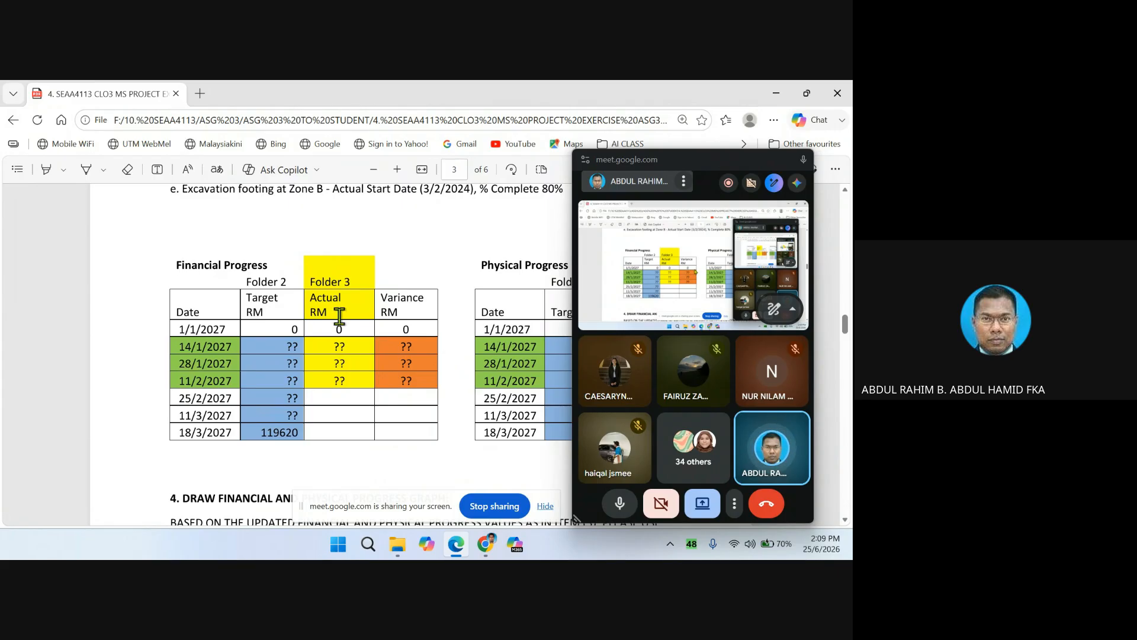
scroll(334, 325, down, 10)
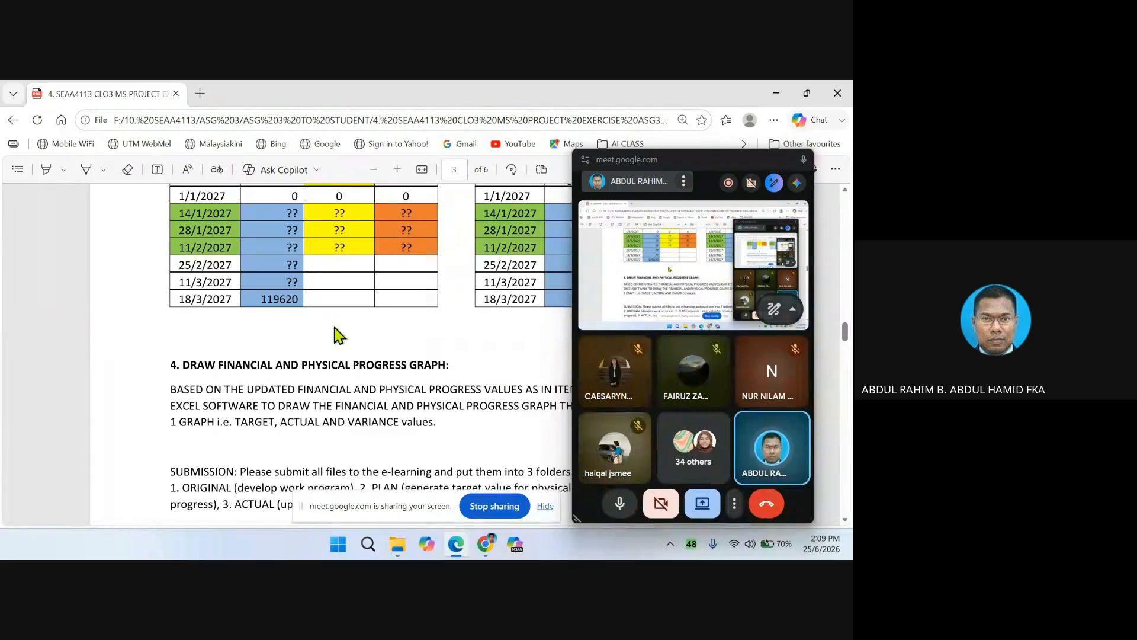
scroll(335, 337, up, 4)
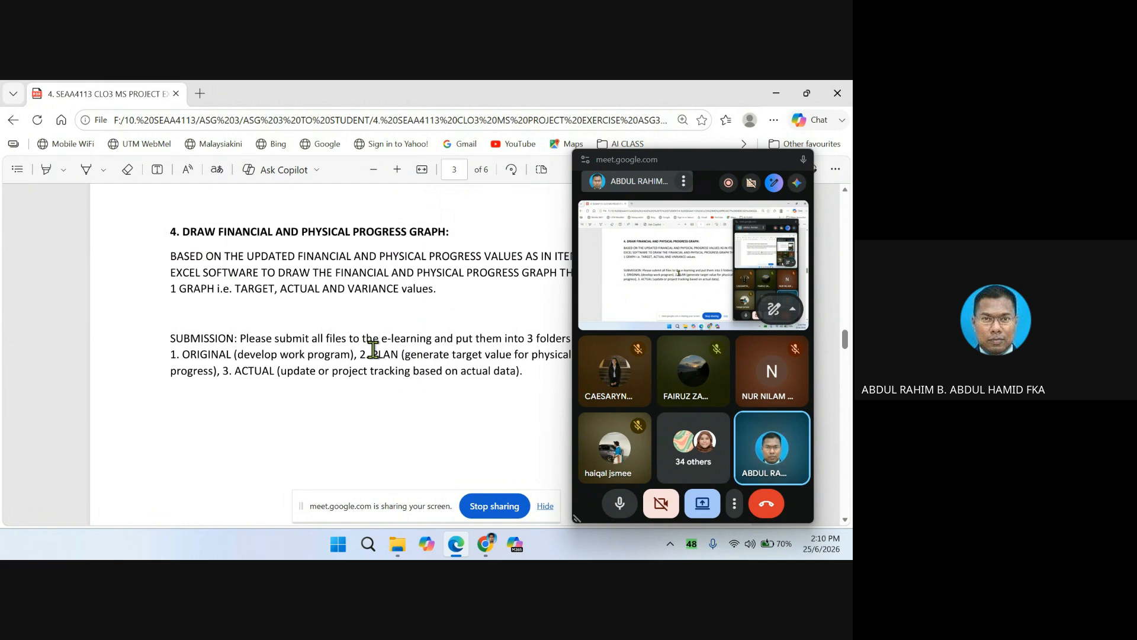
- Switch to File Explorer and open the 4b. Blank Project S curve workbook from the ASG 3 TO STUDENT folder
scroll(374, 349, up, 2)
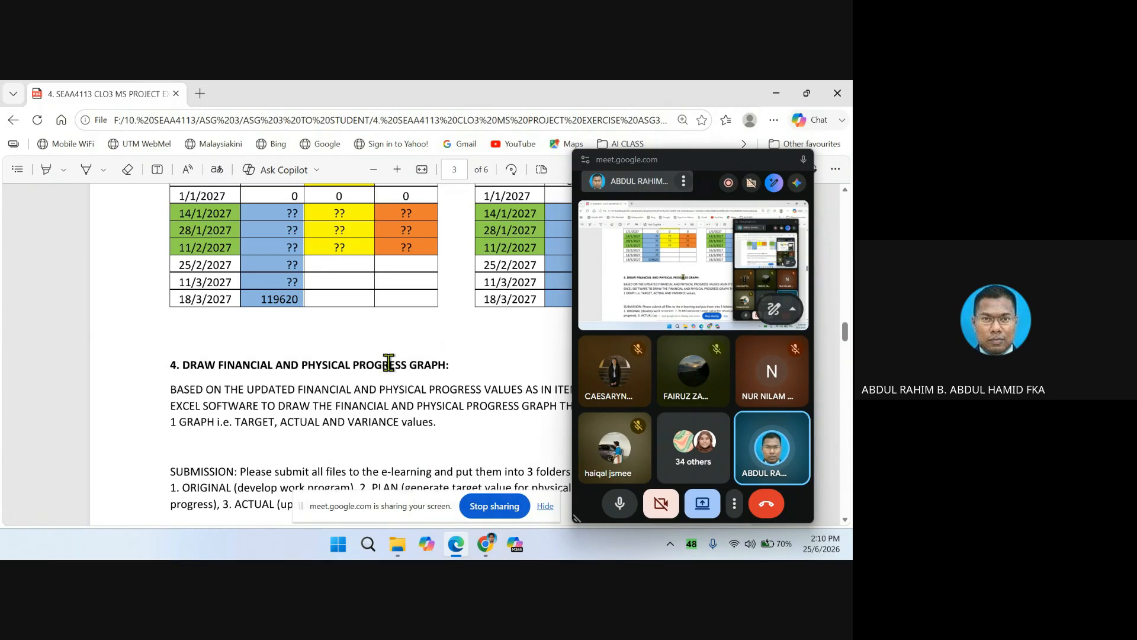
mouse_move(461, 552)
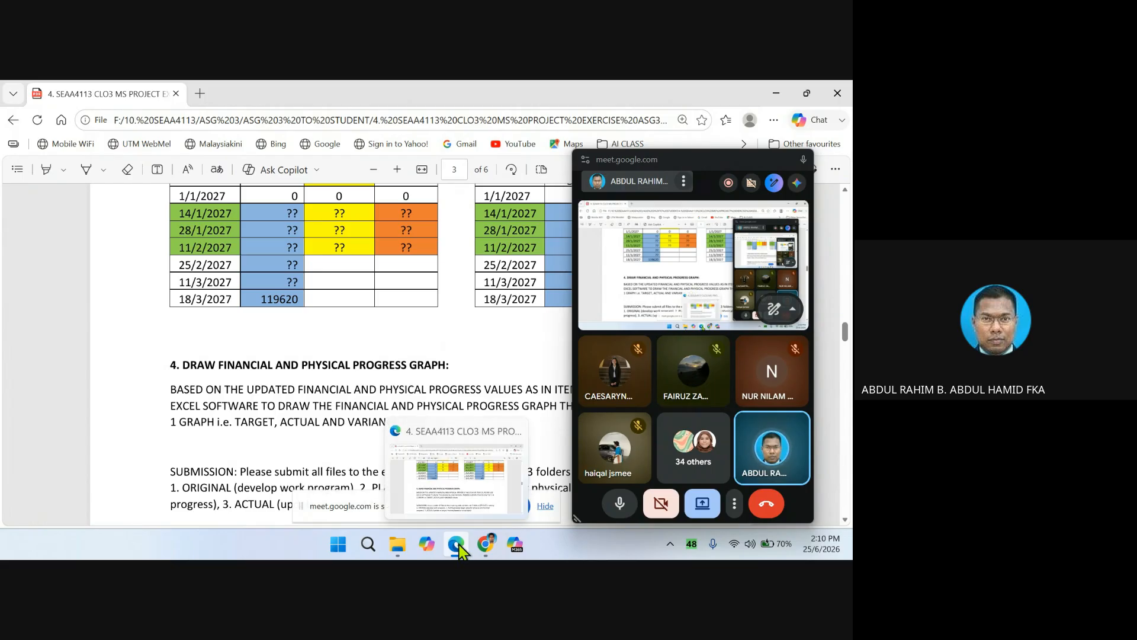
click(396, 543)
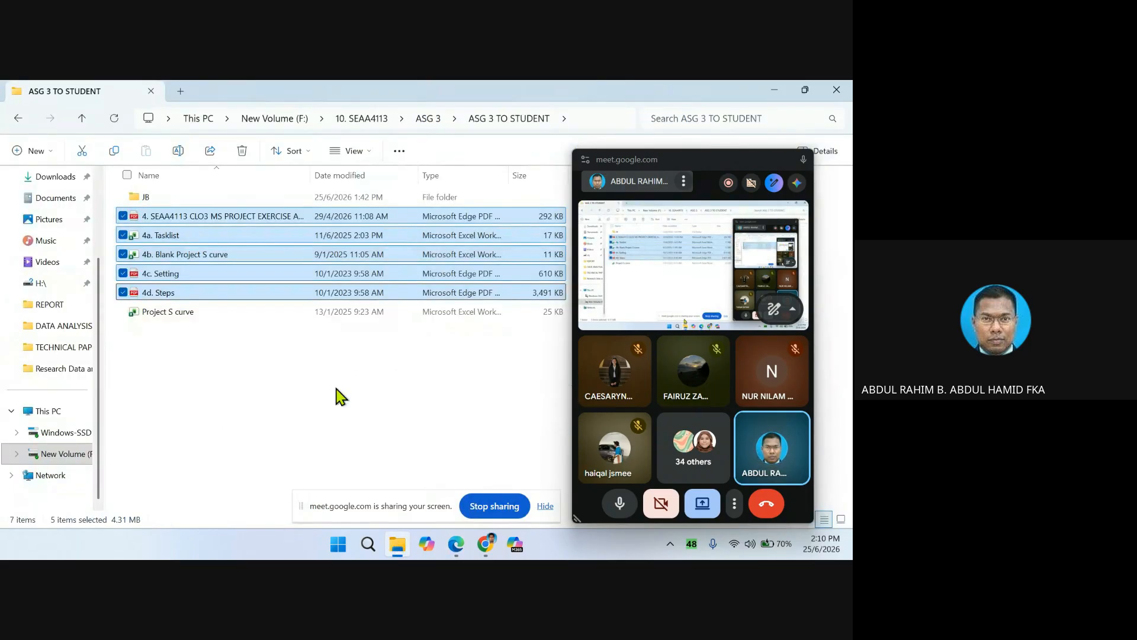
click(211, 375)
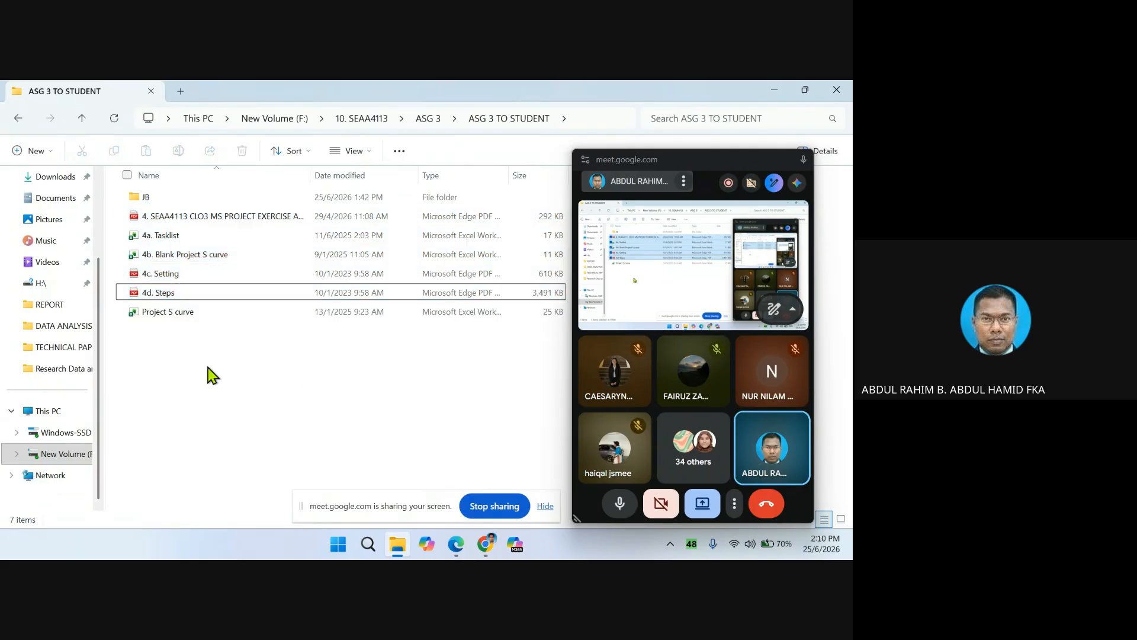
double_click(204, 255)
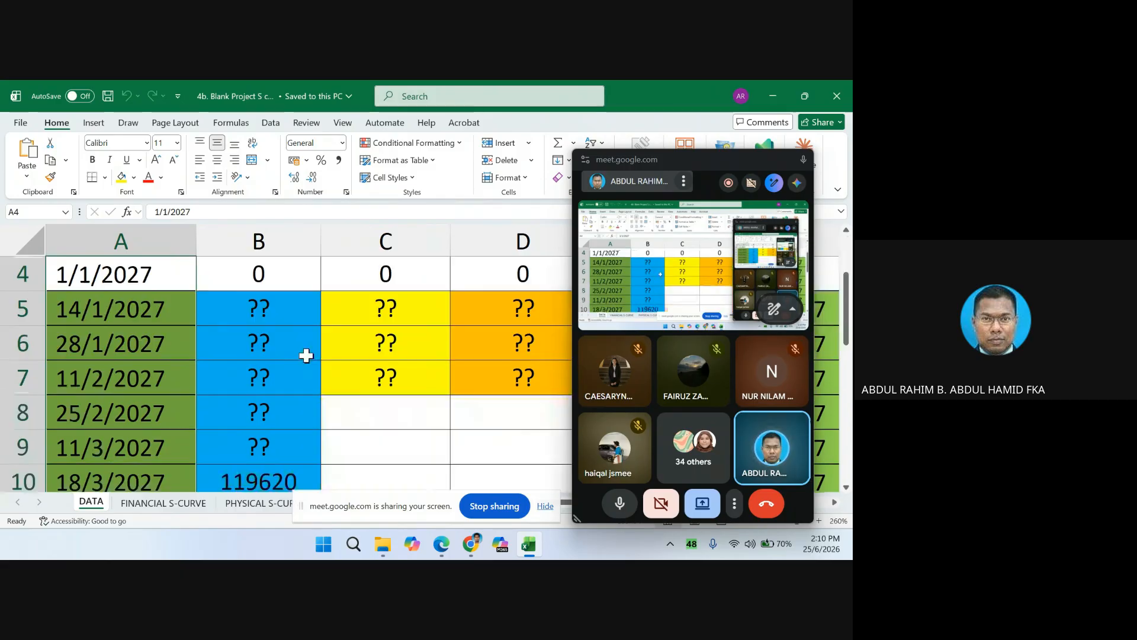
- Move the floating meeting window aside and zoom the DATA sheet out to 96% to view both progress tables
scroll(307, 353, down, 1)
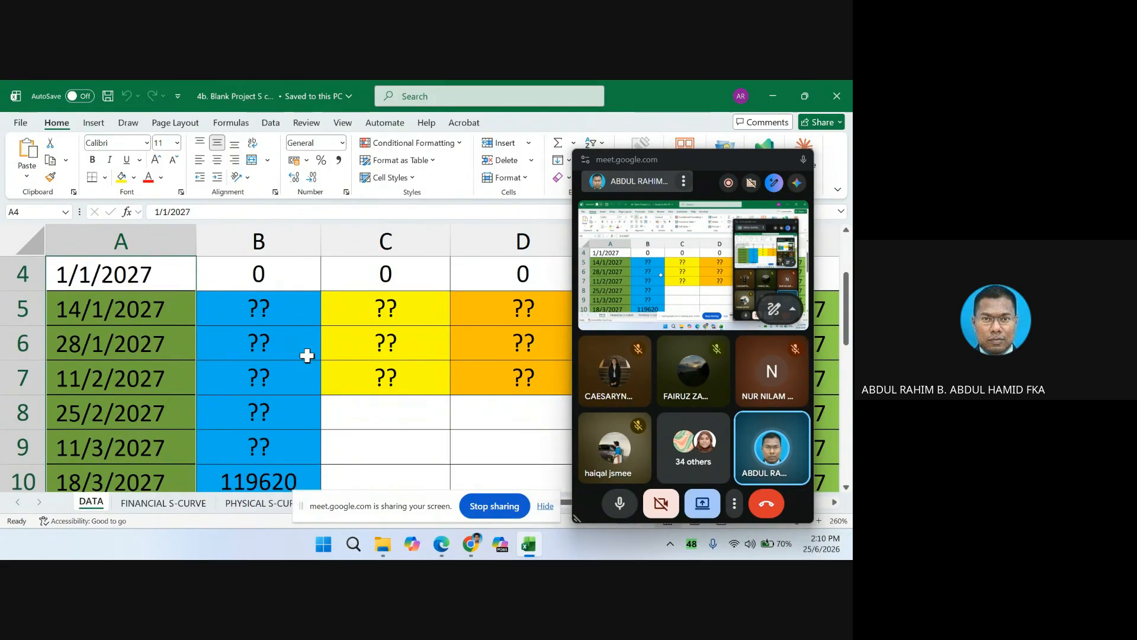
scroll(306, 356, up, 1)
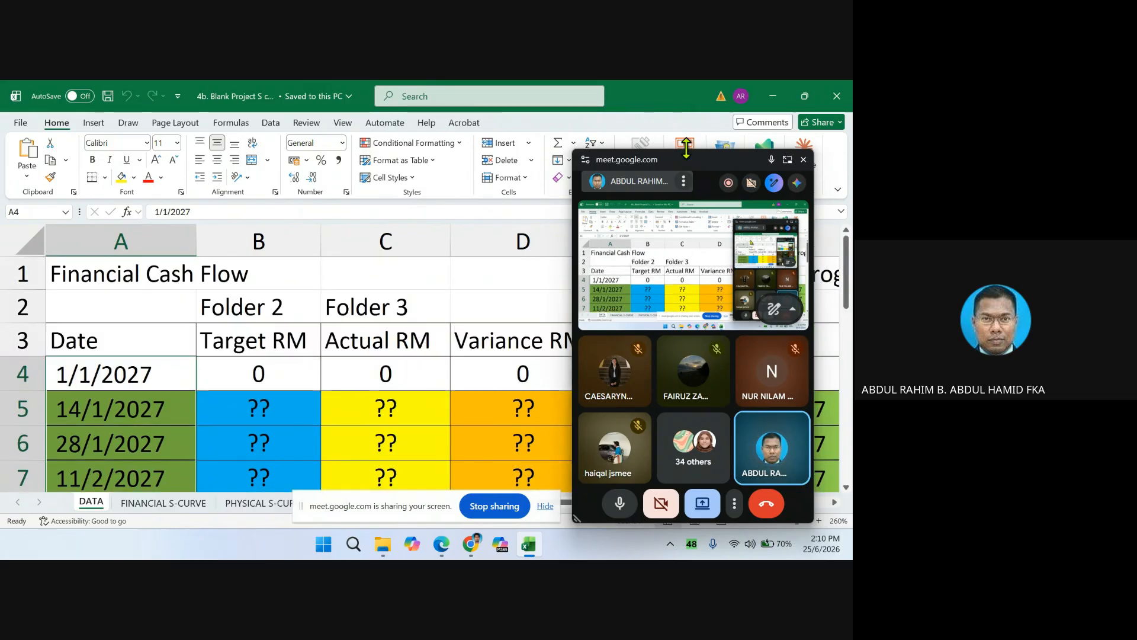
drag(701, 164, 640, 144)
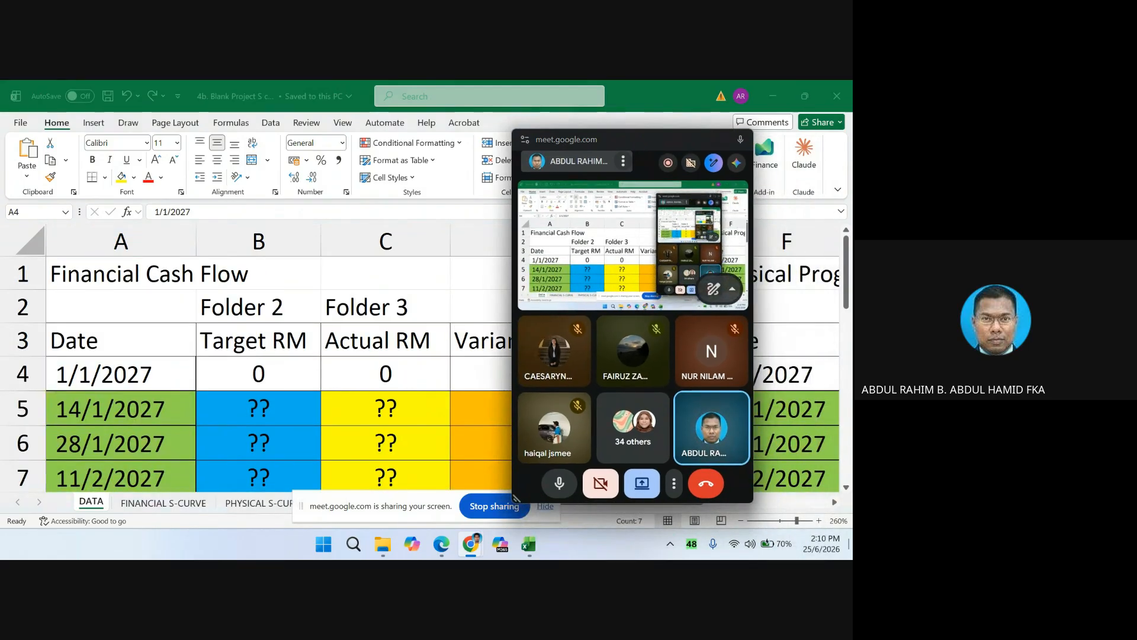
click(781, 520)
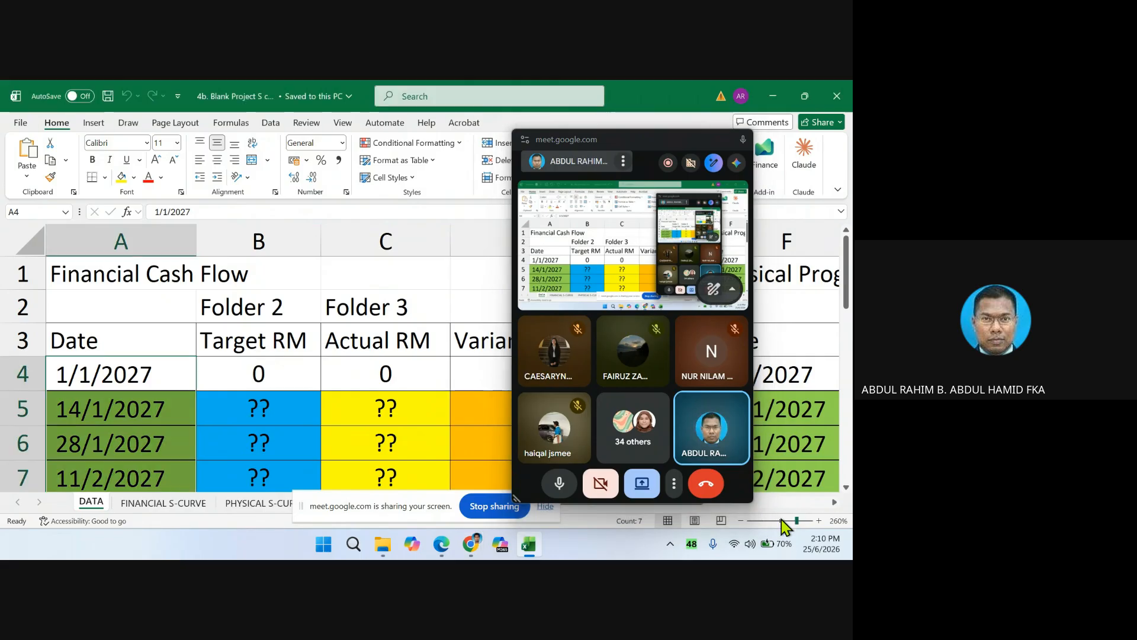
click(781, 520)
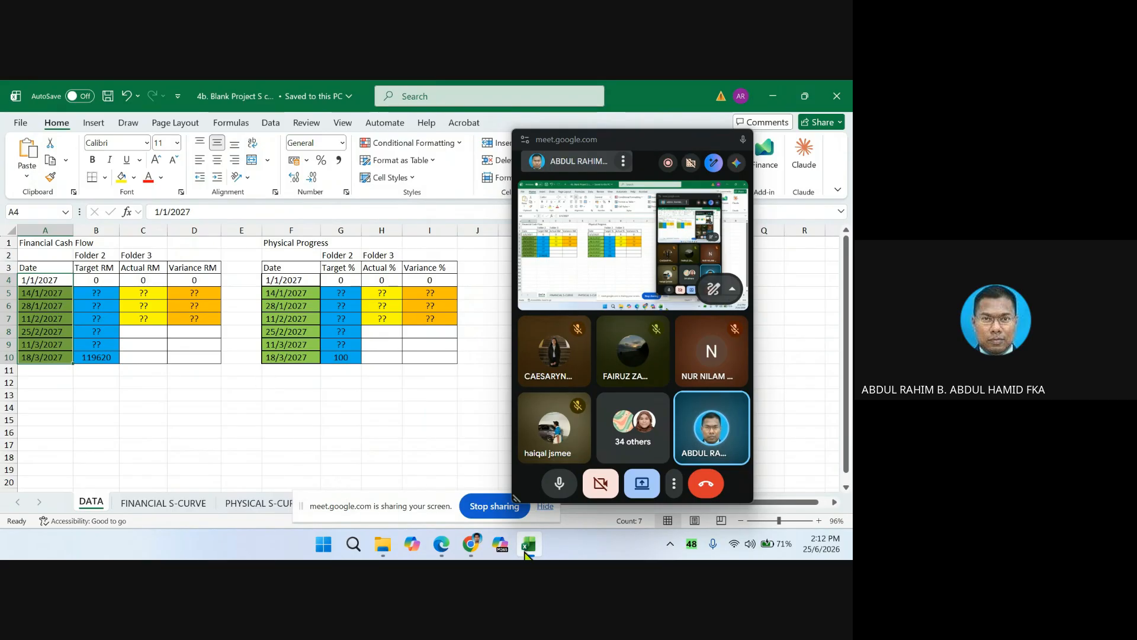
- Switch to the assignment PDF in Edge and check its Financial Progress table on page 3
mouse_move(520, 553)
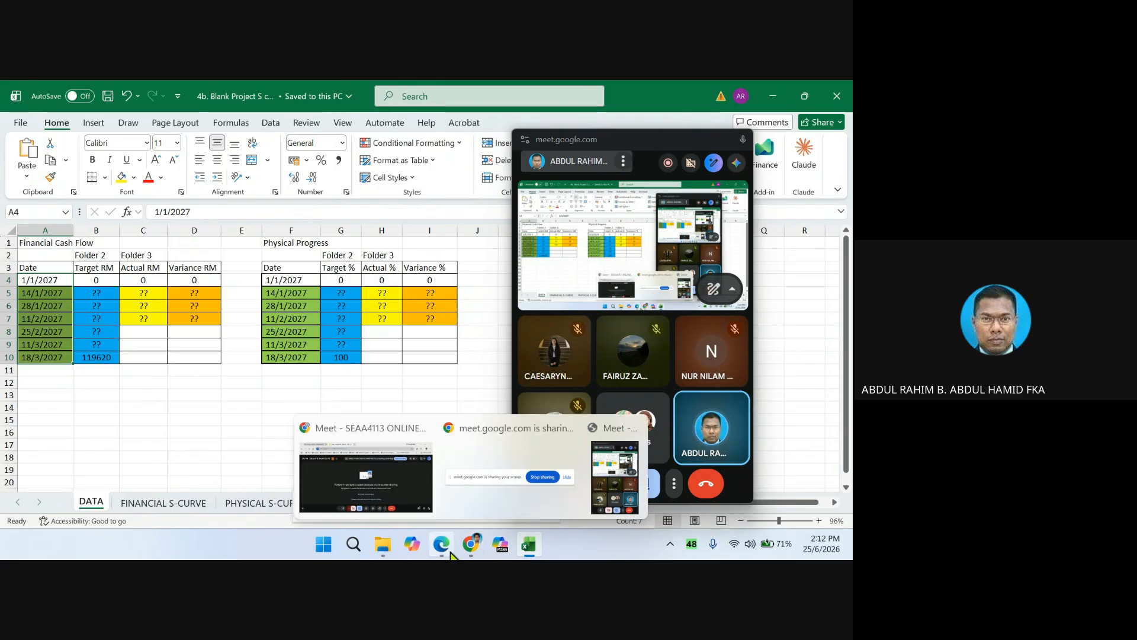
mouse_move(442, 545)
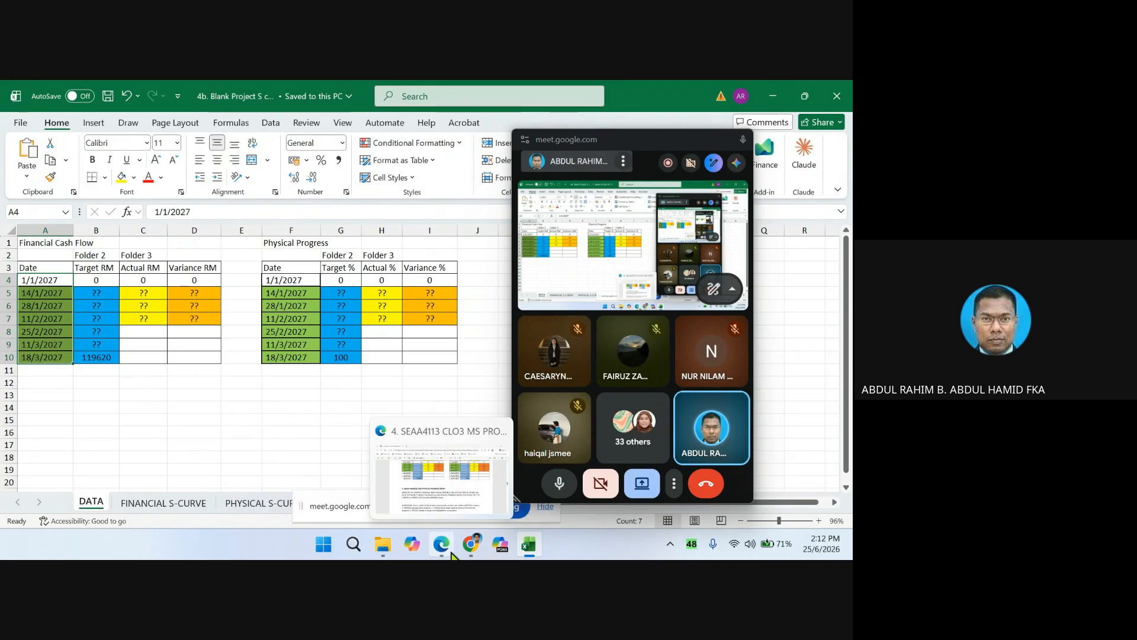
click(448, 491)
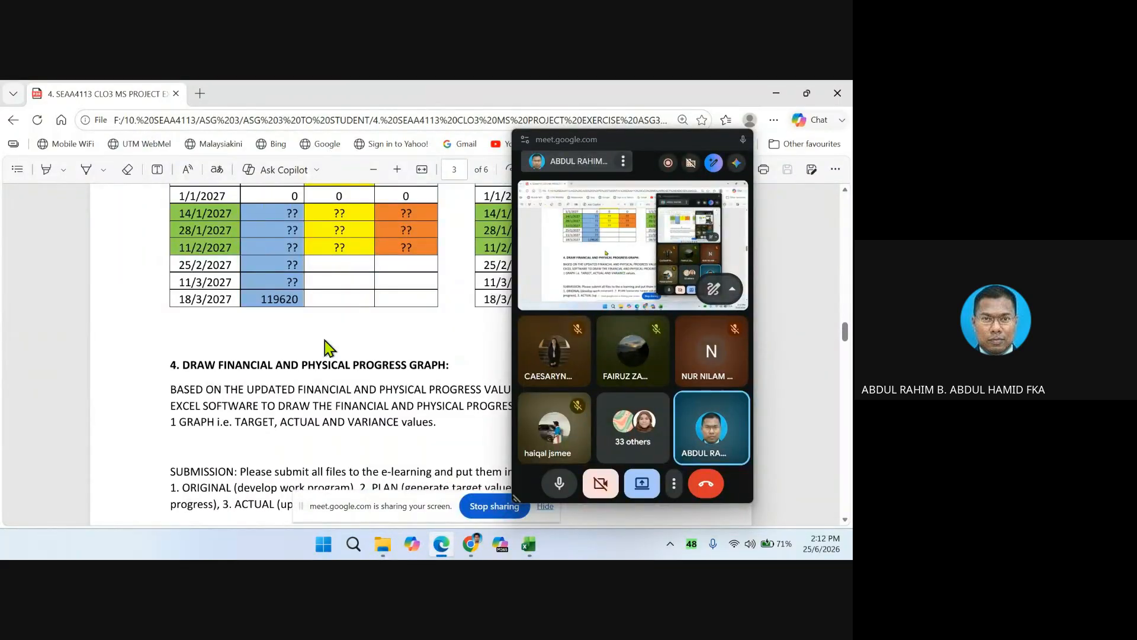
scroll(321, 345, up, 2)
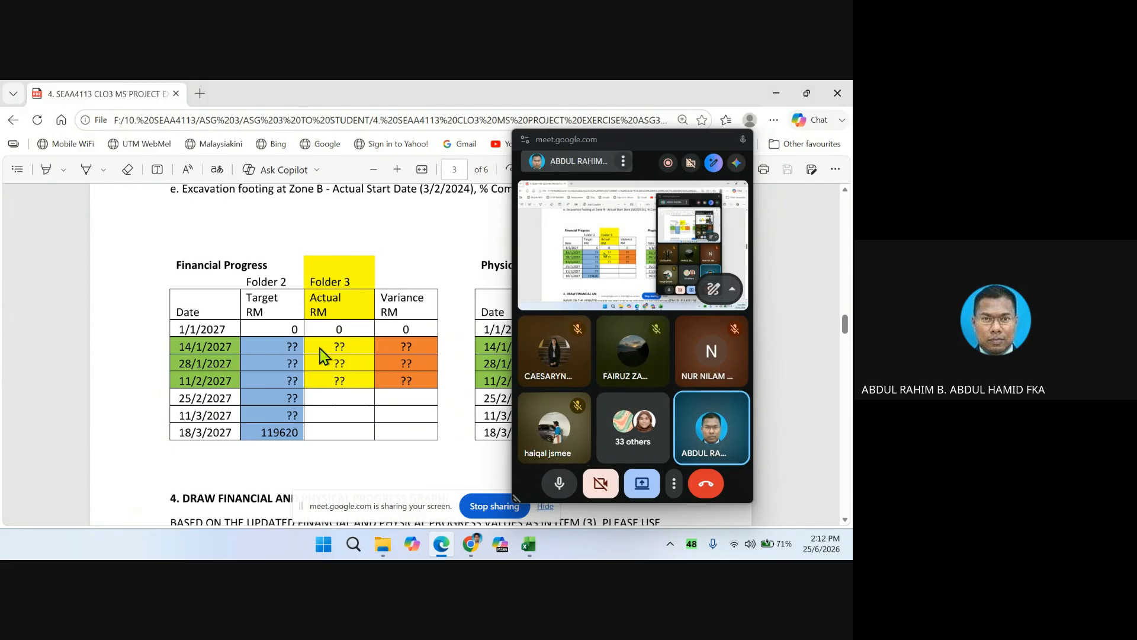
- Open 4c. Setting from the ASG 3 TO STUDENT folder in File Explorer and examine its Chapter 3 project setup instructions
click(383, 543)
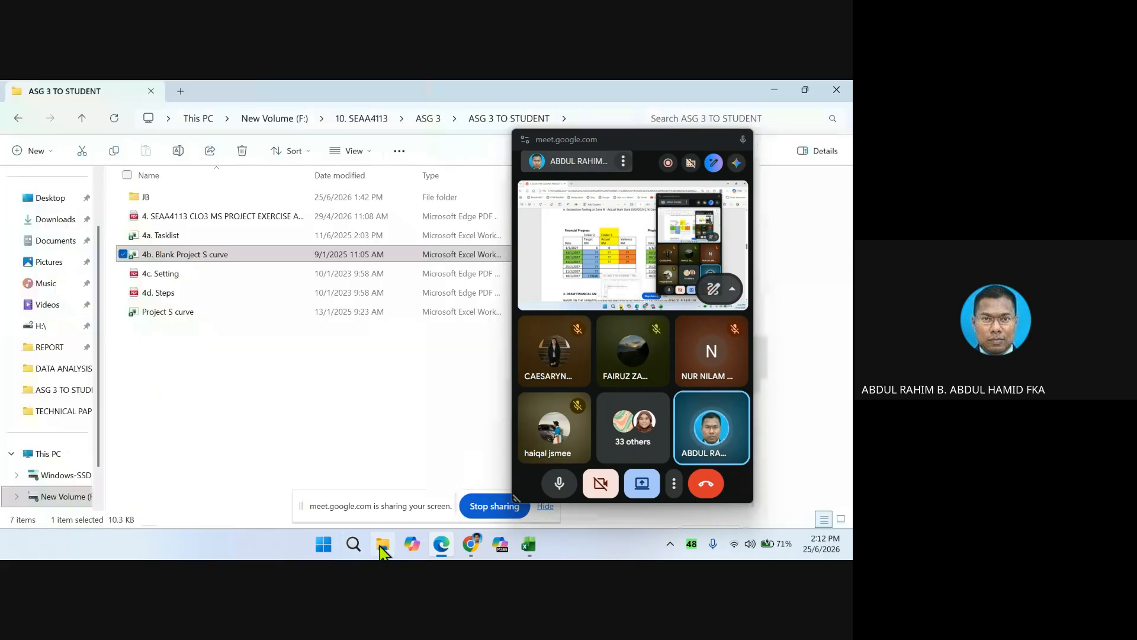
click(123, 217)
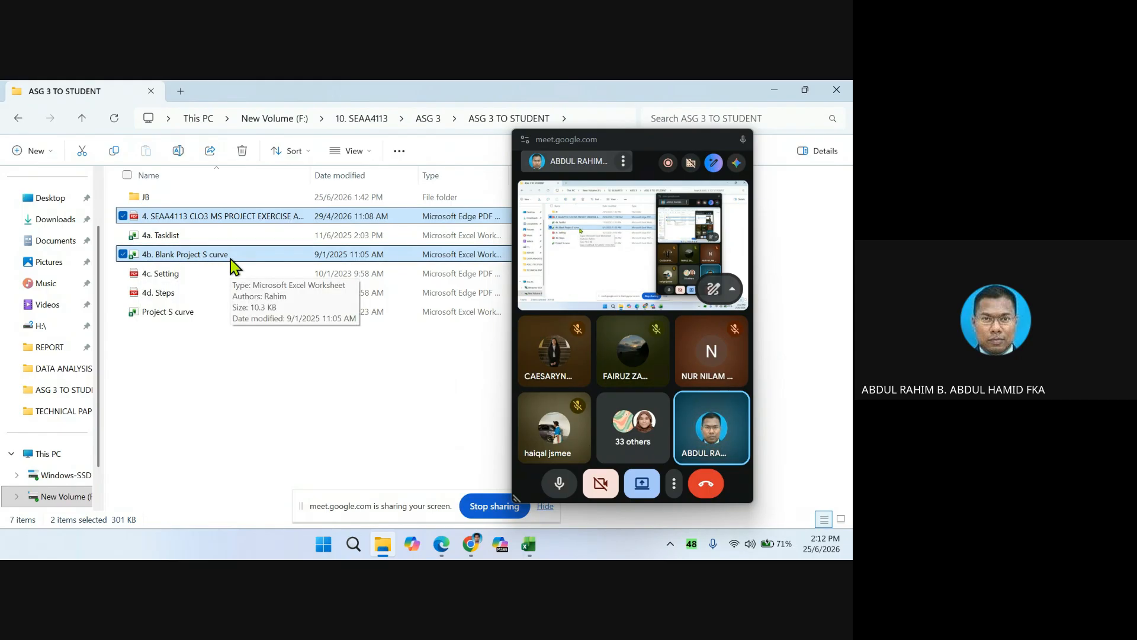
double_click(175, 275)
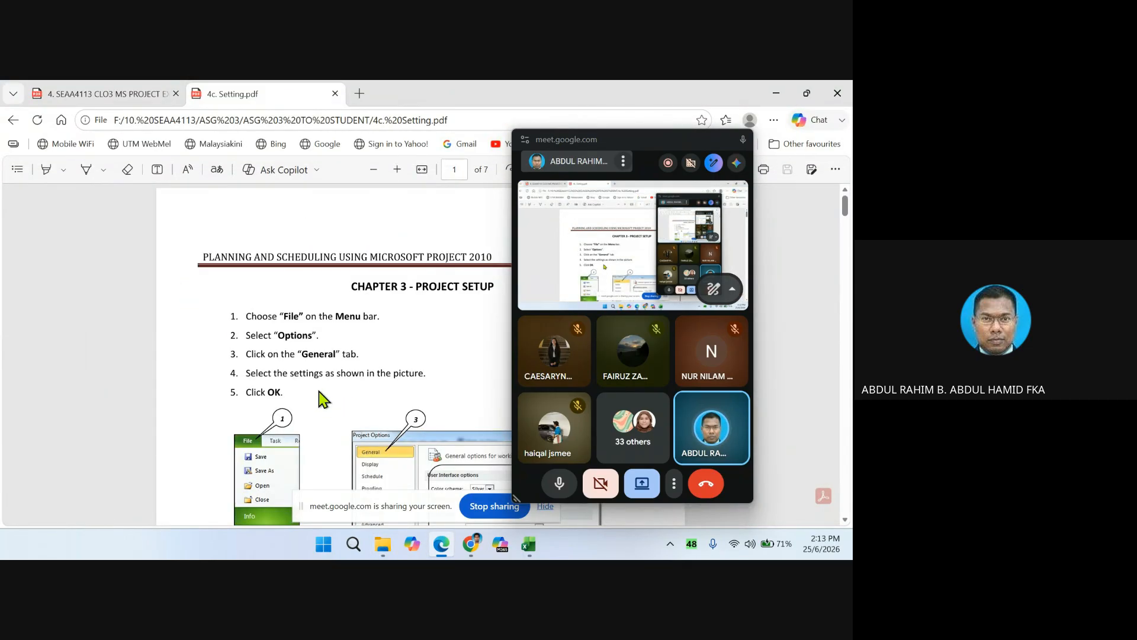
scroll(319, 392, down, 1)
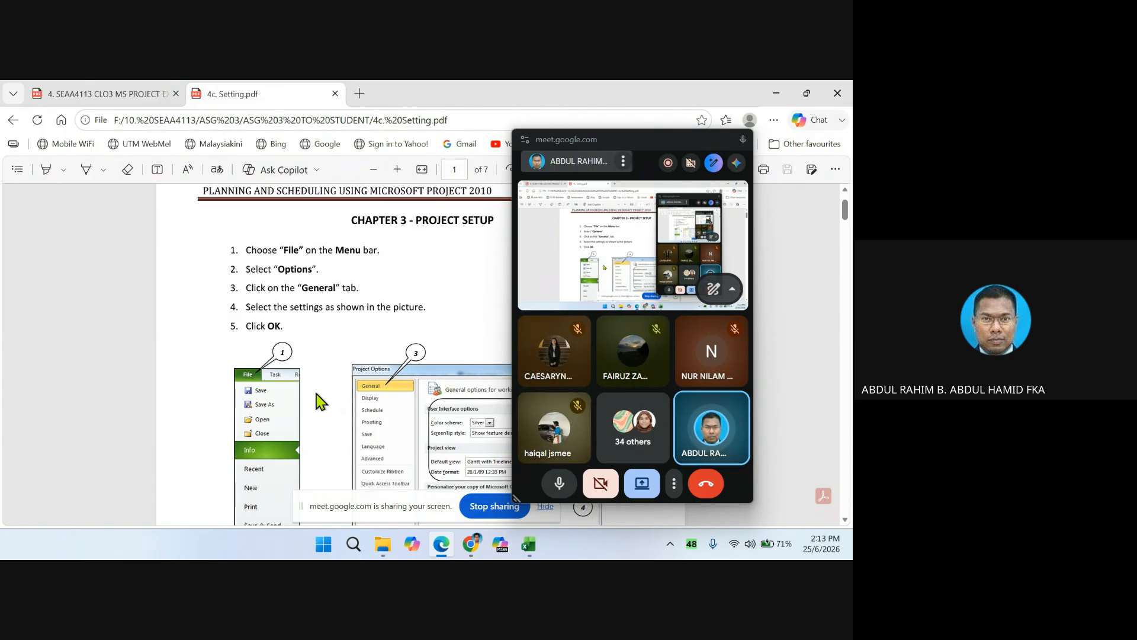
scroll(314, 390, up, 1)
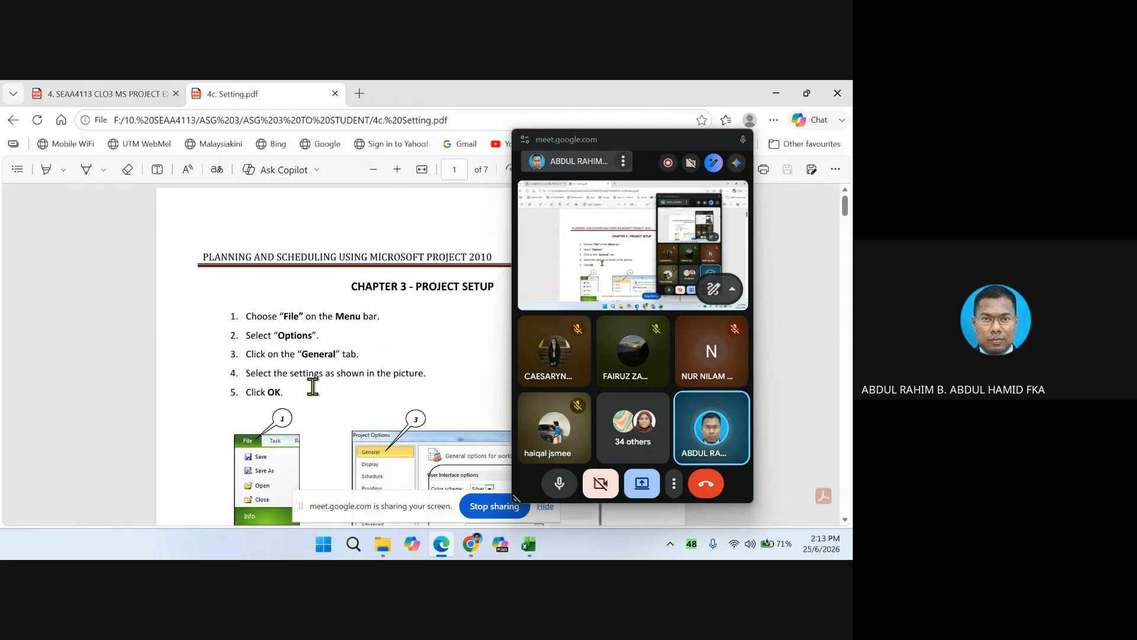
scroll(312, 386, down, 2)
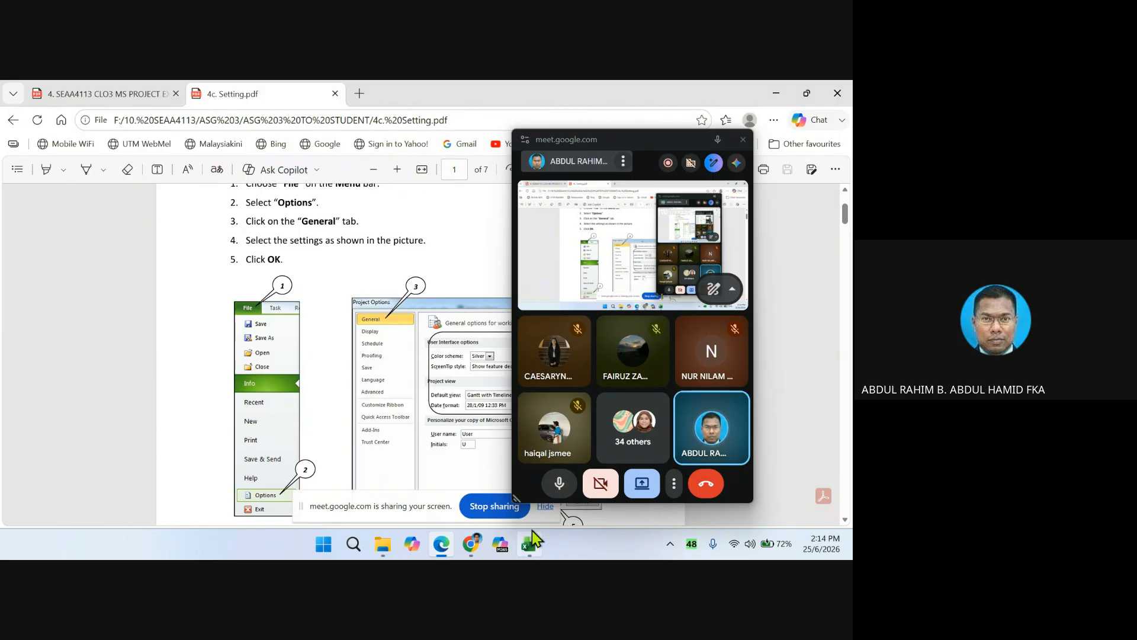
- Open the 4d. Steps PDF and the 4a. Tasklist workbook from the ASG 3 TO STUDENT folder in File Explorer
click(382, 555)
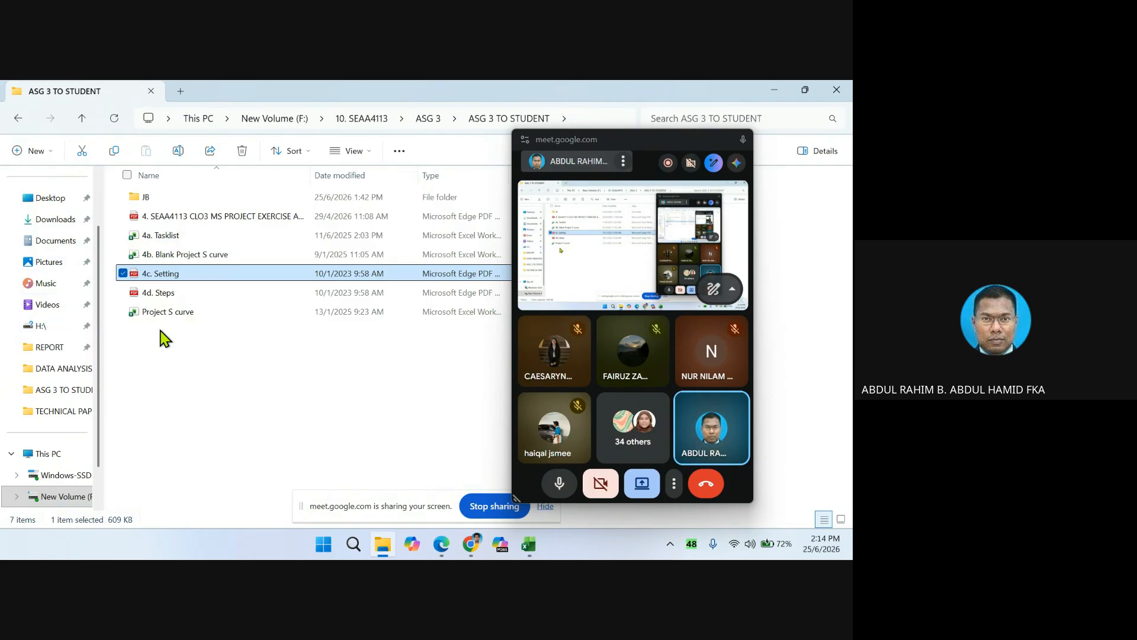
double_click(166, 293)
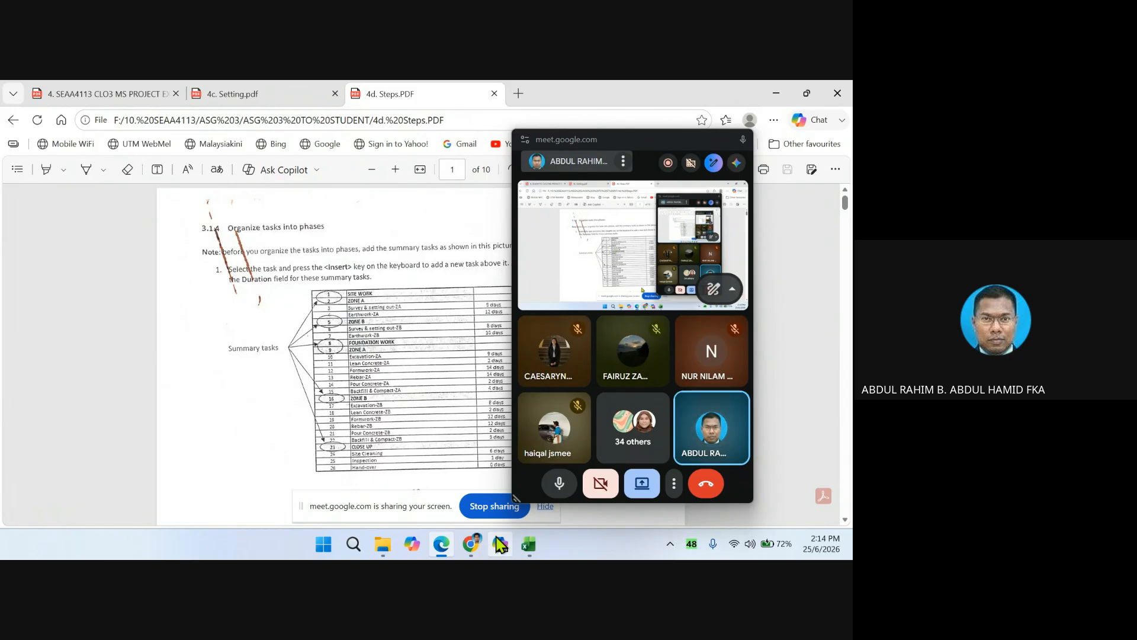
click(383, 544)
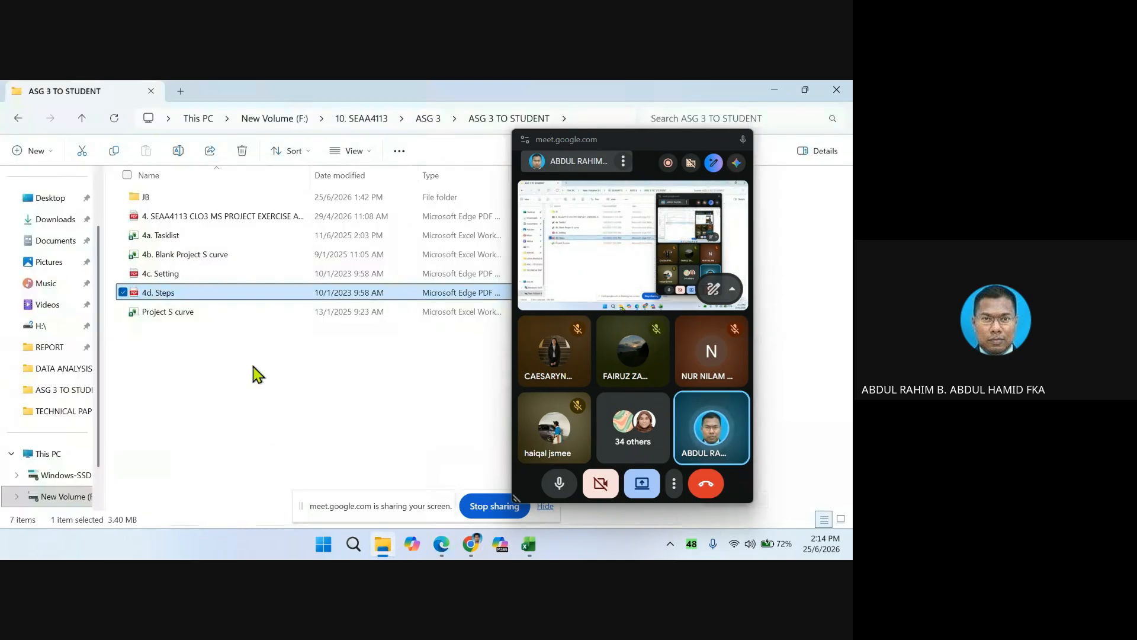
double_click(199, 237)
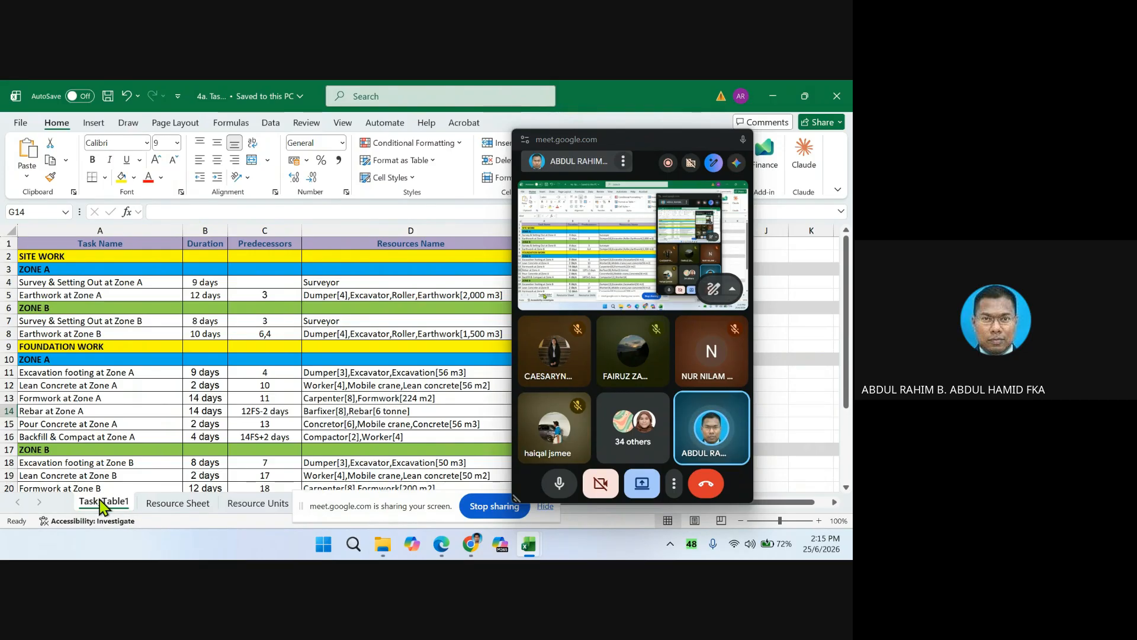
- Look through the Resource Sheet and Resource Units worksheets of the task list workbook, and return to Task_Table1
click(169, 504)
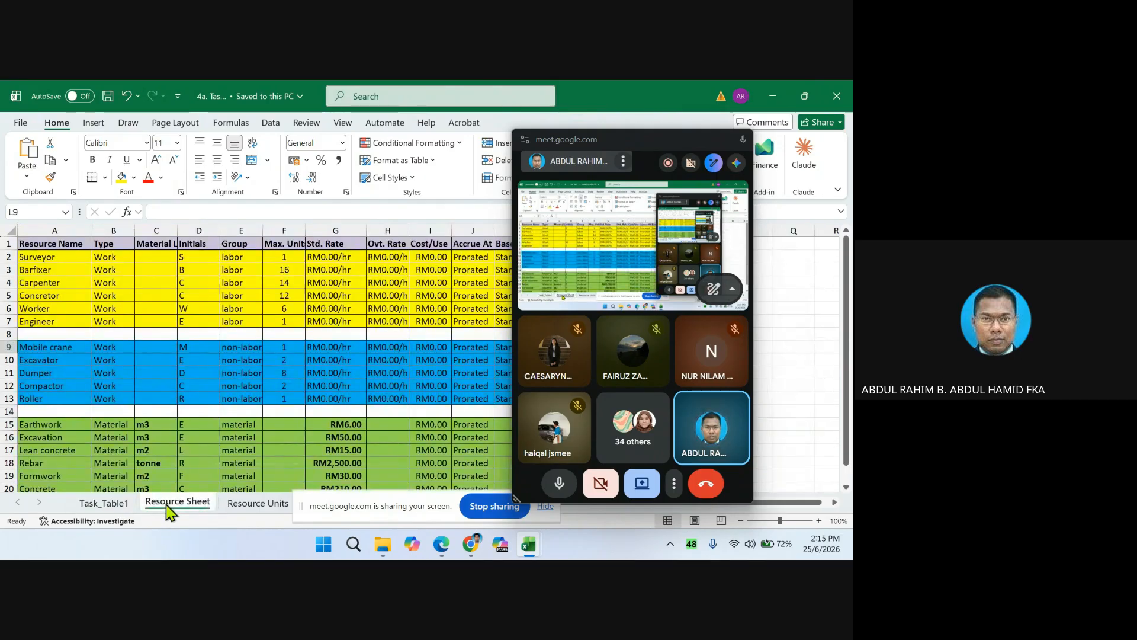
click(261, 504)
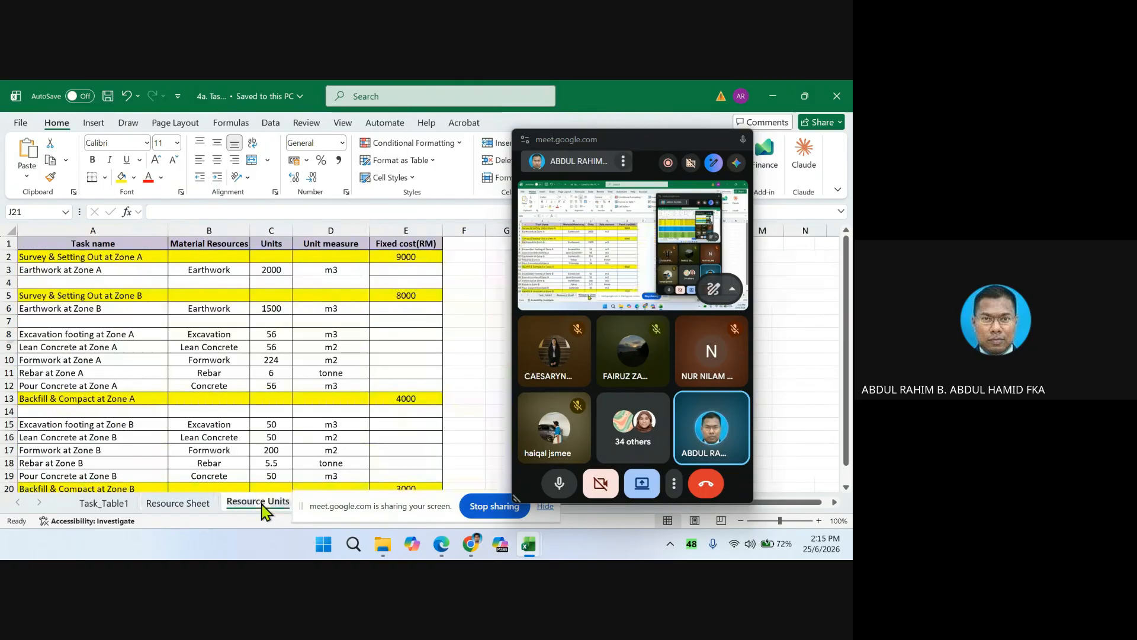
click(104, 503)
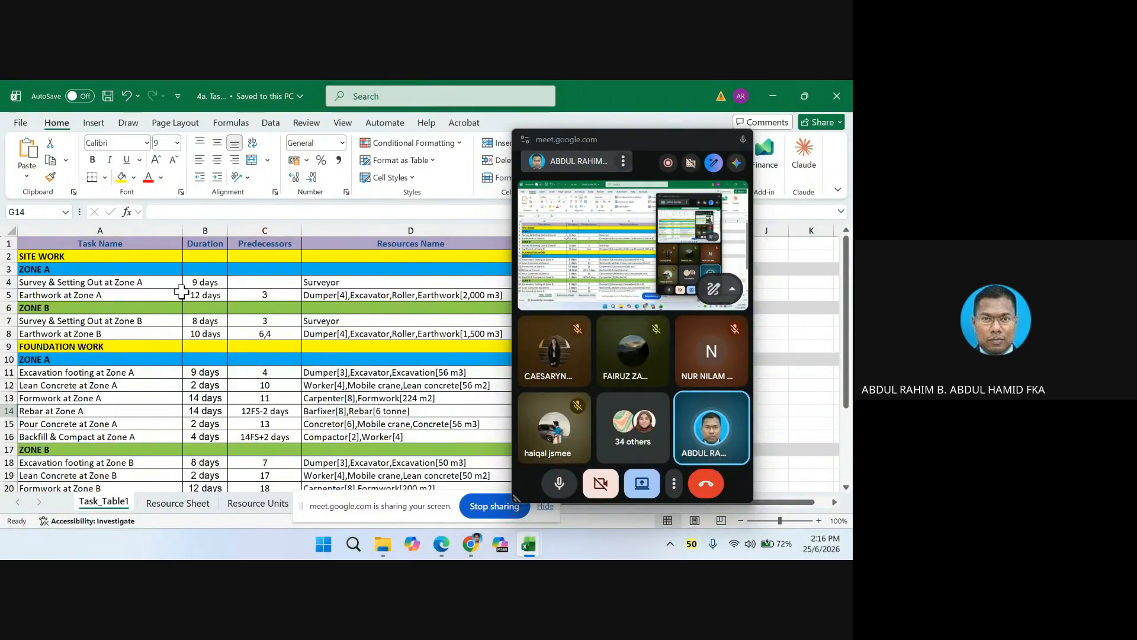
- Examine the Task Name, Duration, Predecessors and Resources Name columns of Task_Table1 by selecting each in turn
click(110, 227)
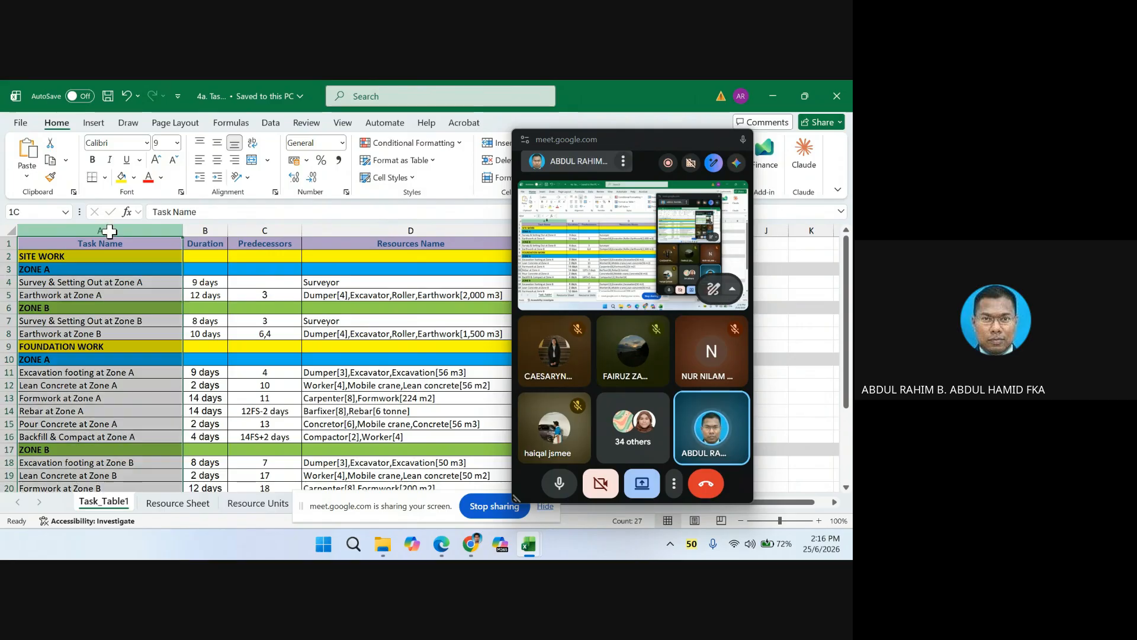
click(215, 230)
click(279, 230)
click(376, 231)
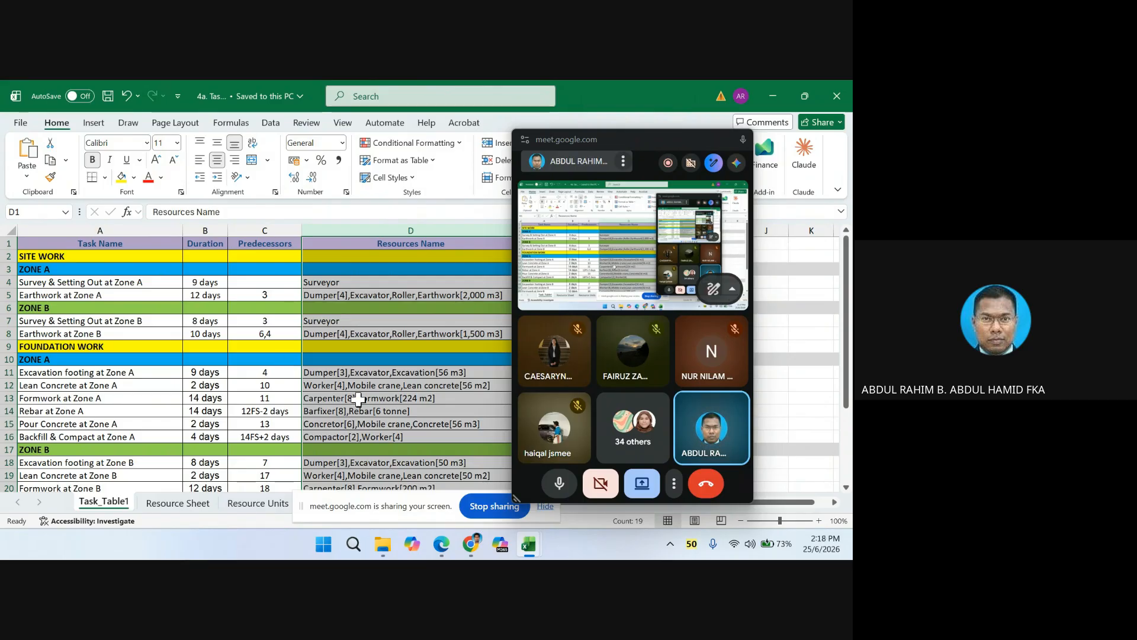
- Switch to Edge and close the 4d. Steps and 4c. Setting PDFs, leaving the assignment PDF open
click(442, 543)
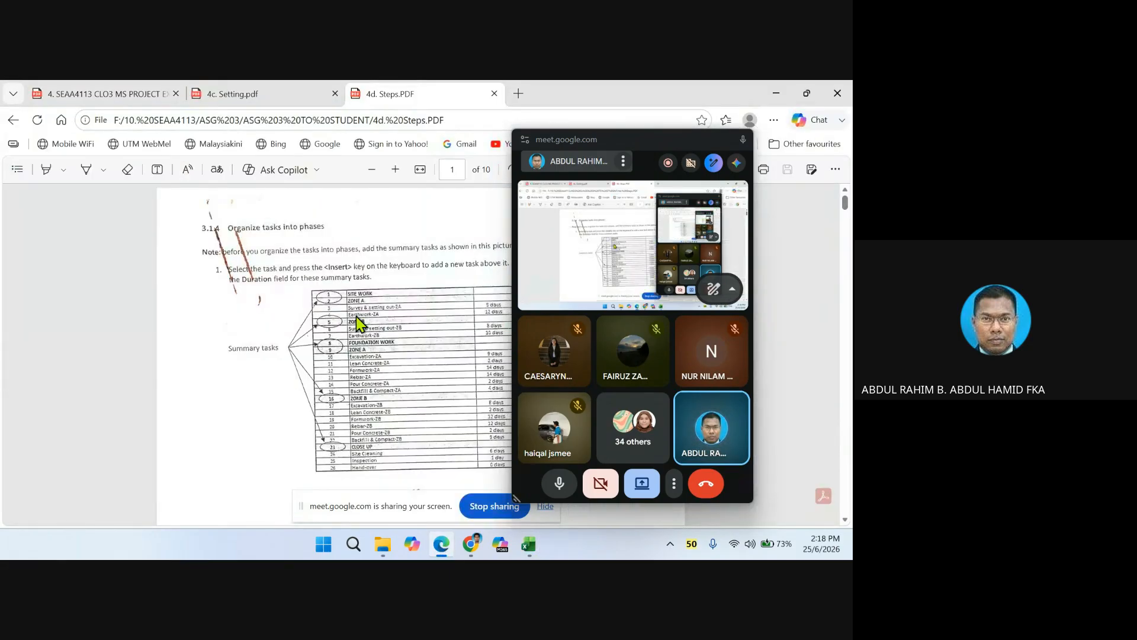
click(494, 94)
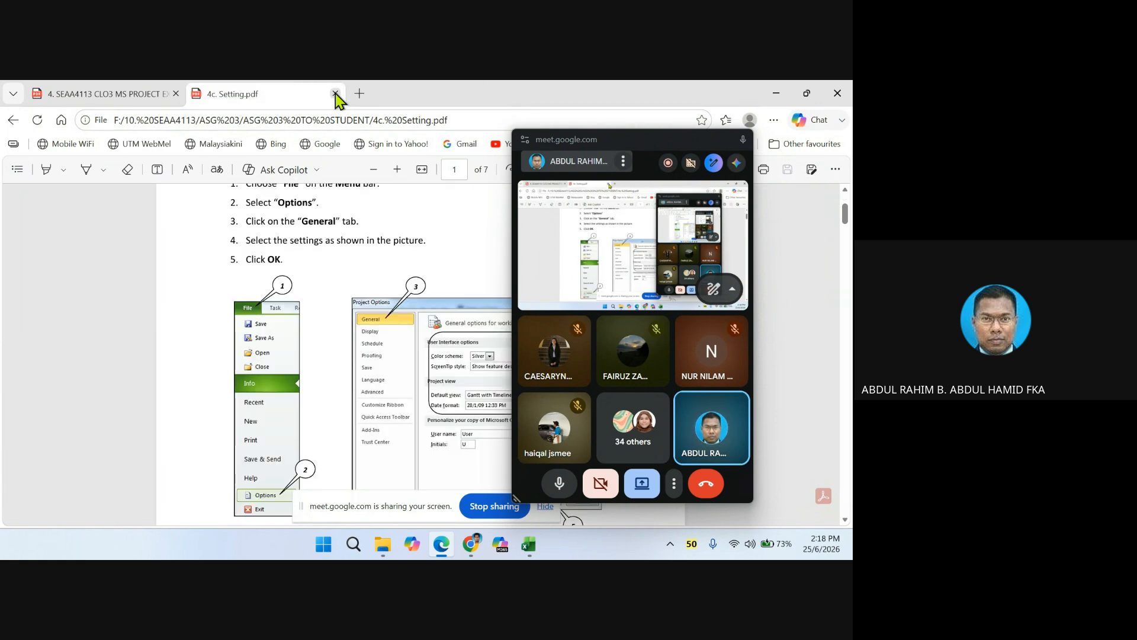
click(335, 93)
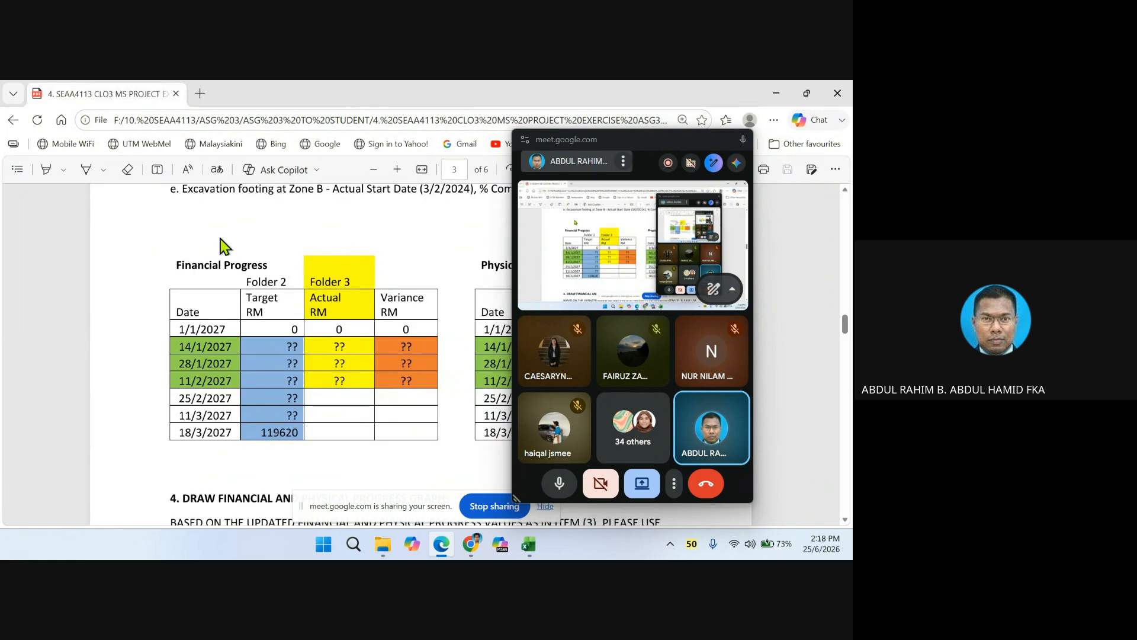
- Review the project settings on page 1 of the assignment PDF, and return to the ASG 3 TO STUDENT folder in File Explorer
scroll(223, 245, up, 6)
scroll(223, 245, up, 15)
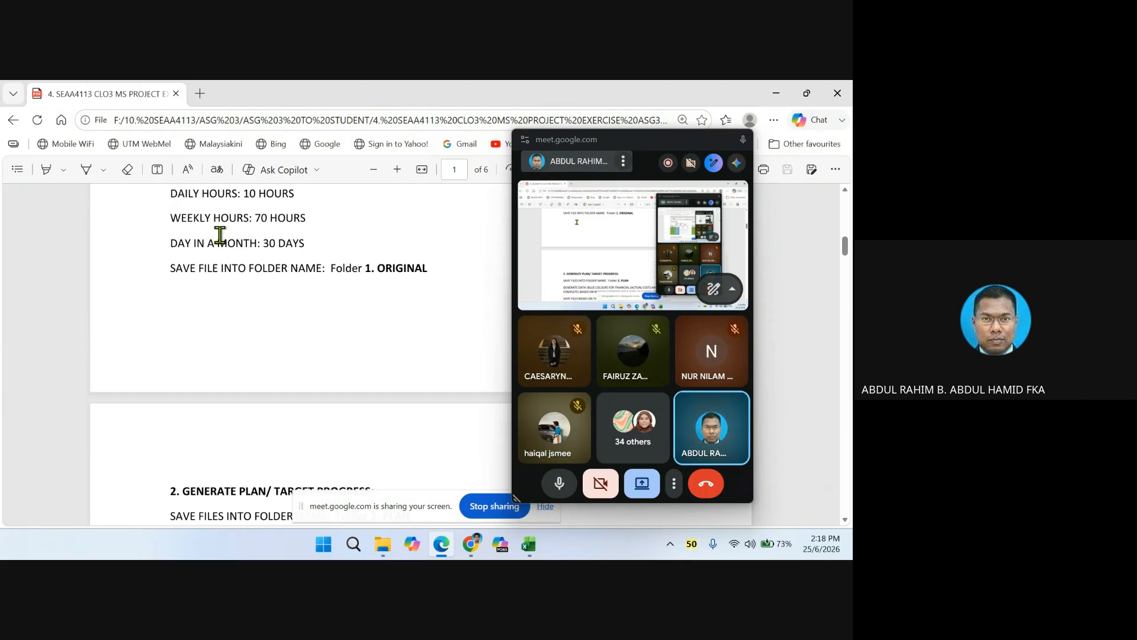
scroll(218, 234, down, 3)
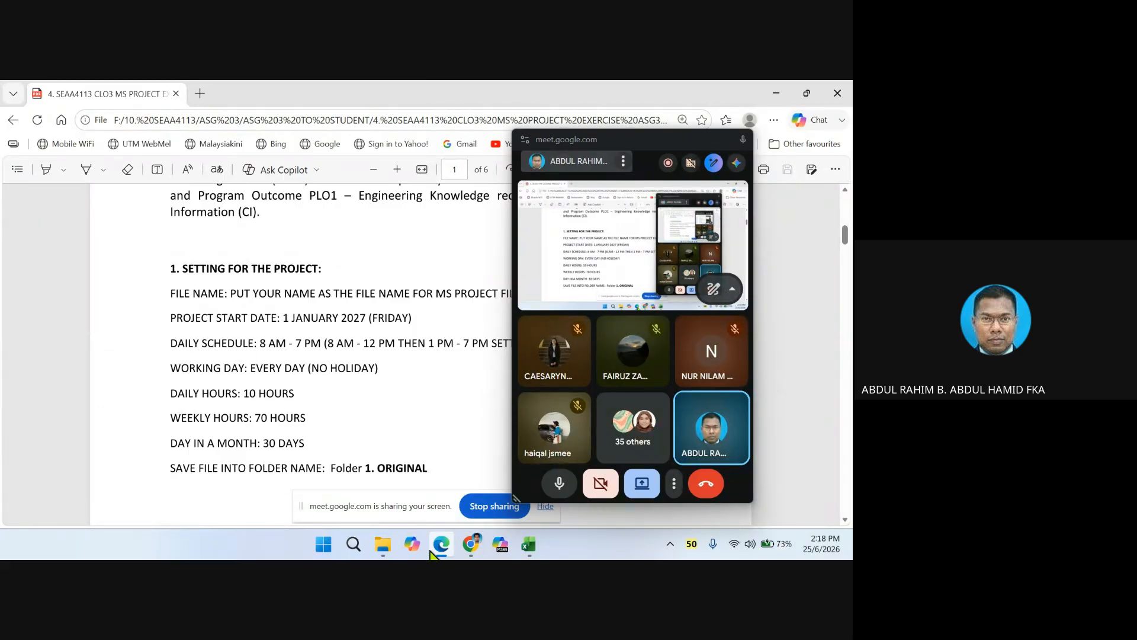
click(382, 550)
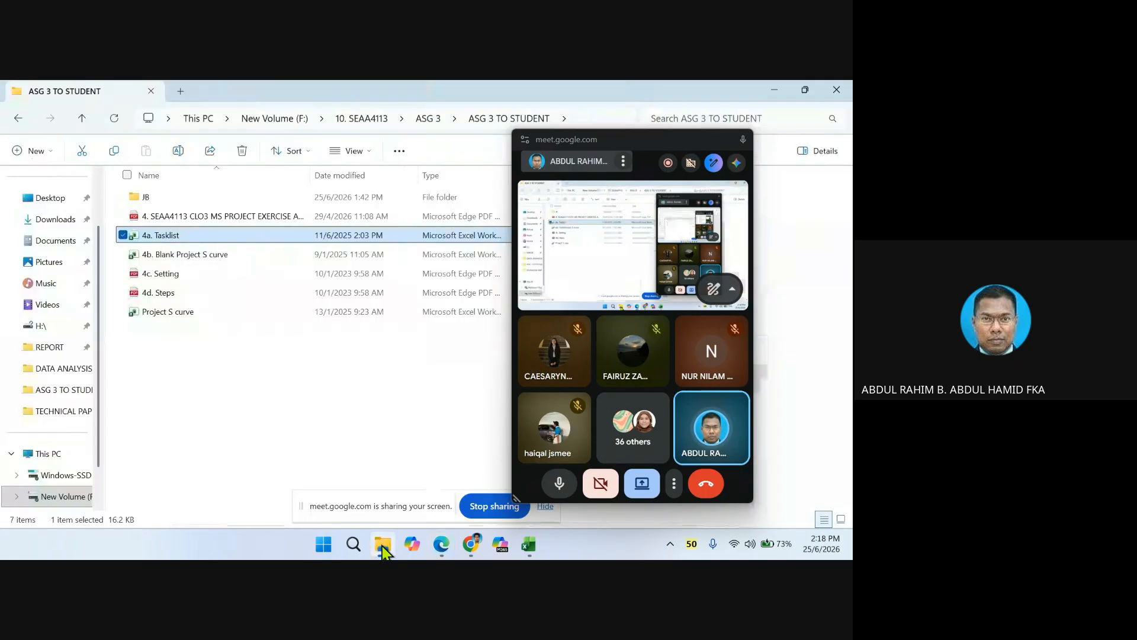
- Open the JB folder and check in the assignment PDF which files belong in folders 1. ORIGINAL, 2. PLAN and 3. ACTUAL
double_click(178, 197)
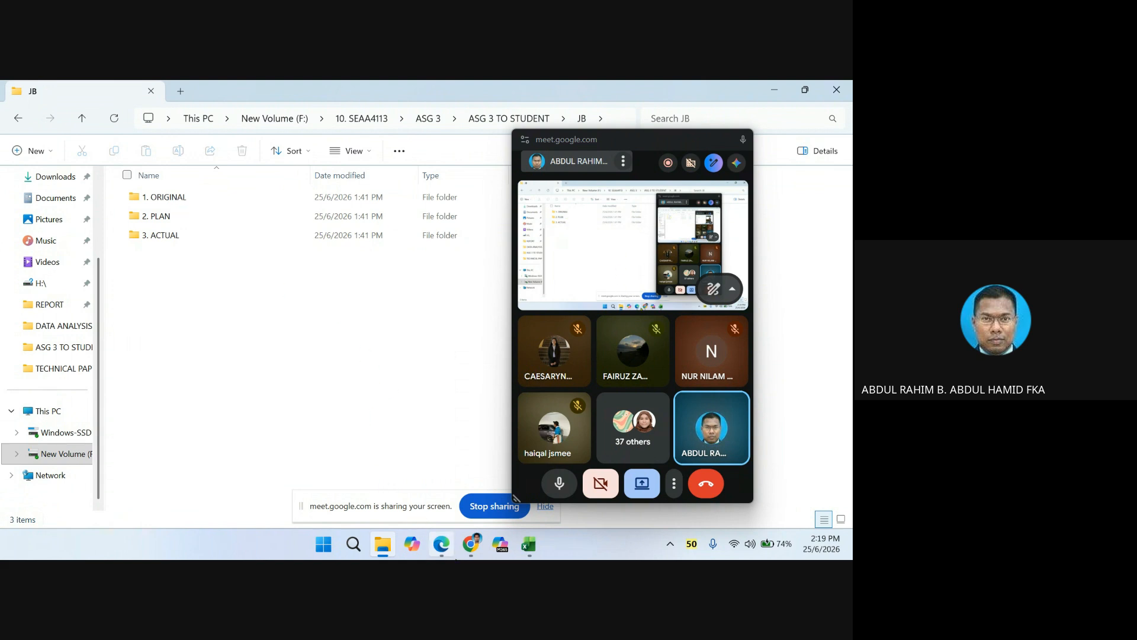
click(441, 545)
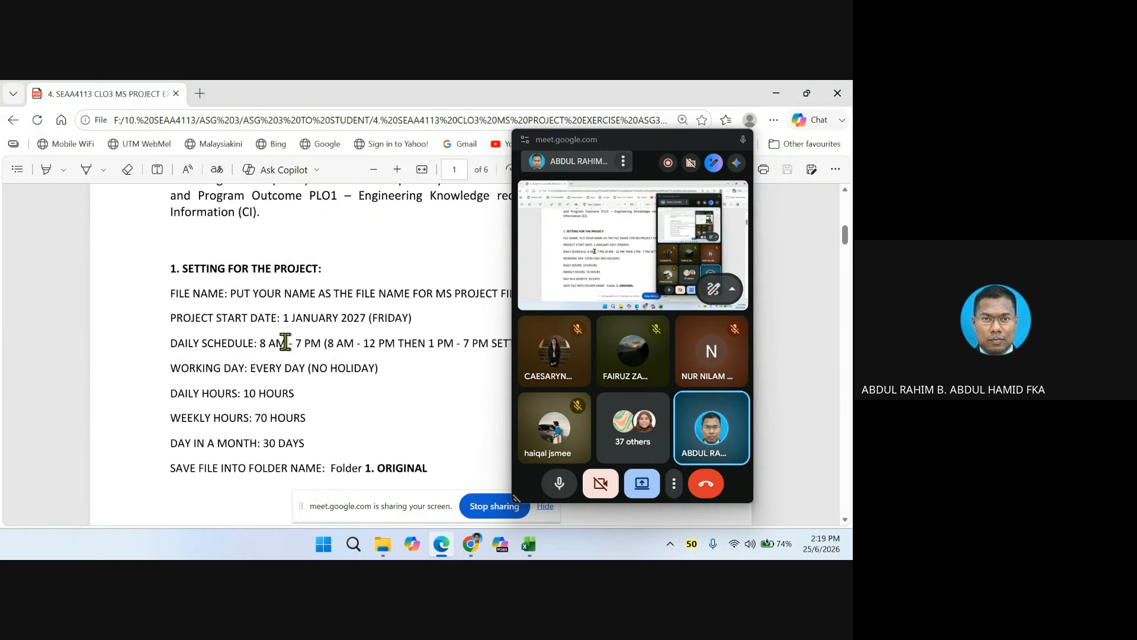
scroll(286, 343, down, 1)
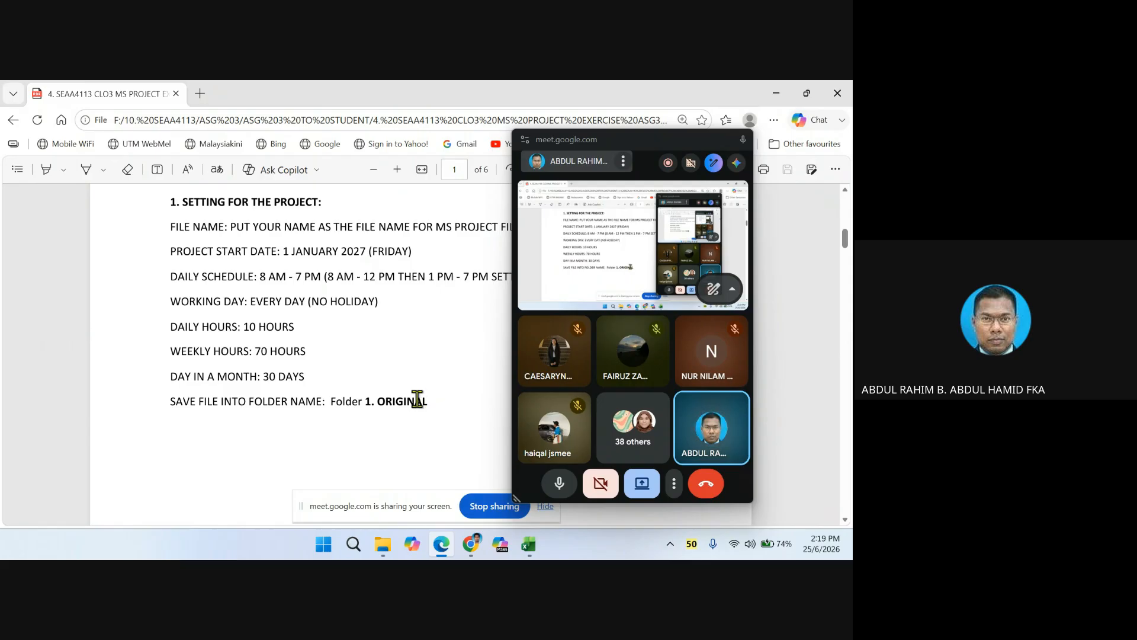
scroll(416, 400, down, 10)
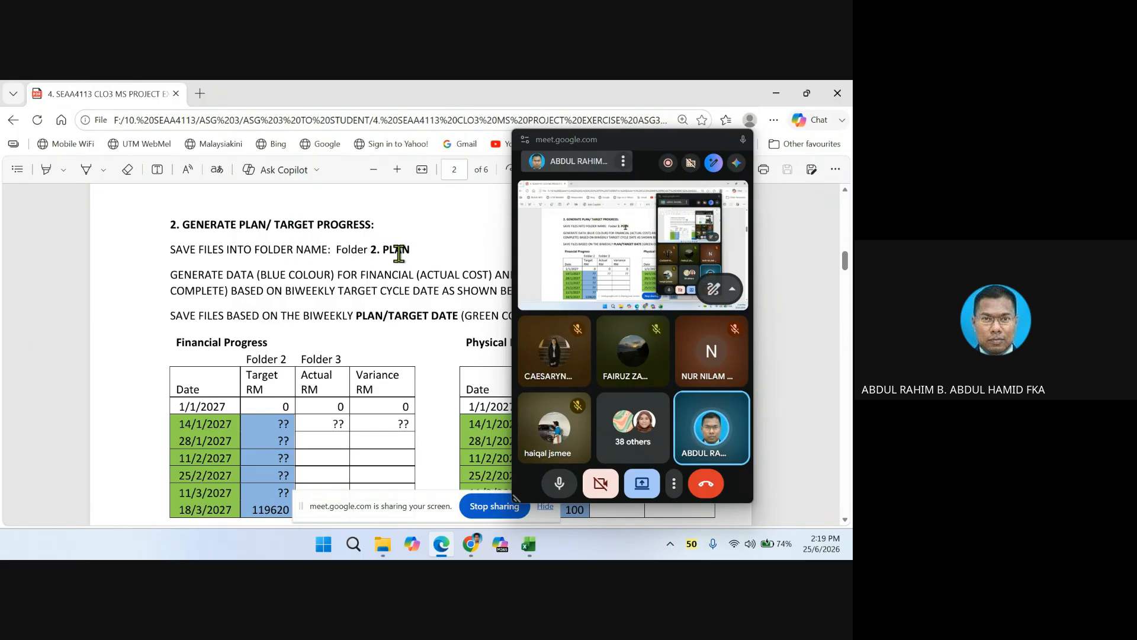
scroll(335, 289, down, 3)
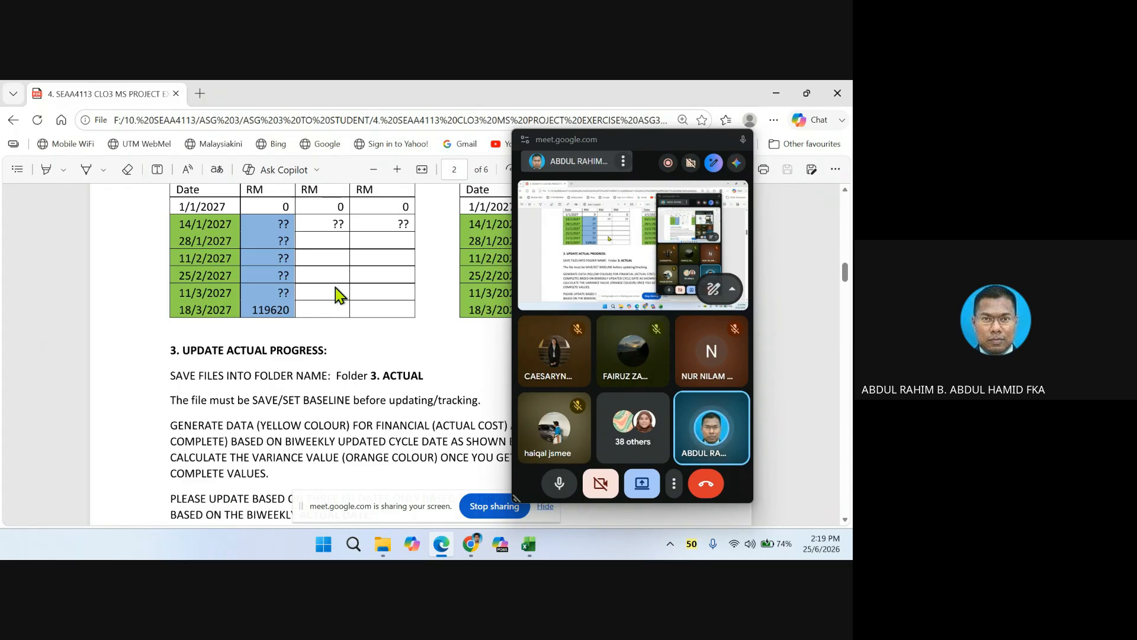
scroll(335, 287, down, 3)
scroll(332, 283, up, 2)
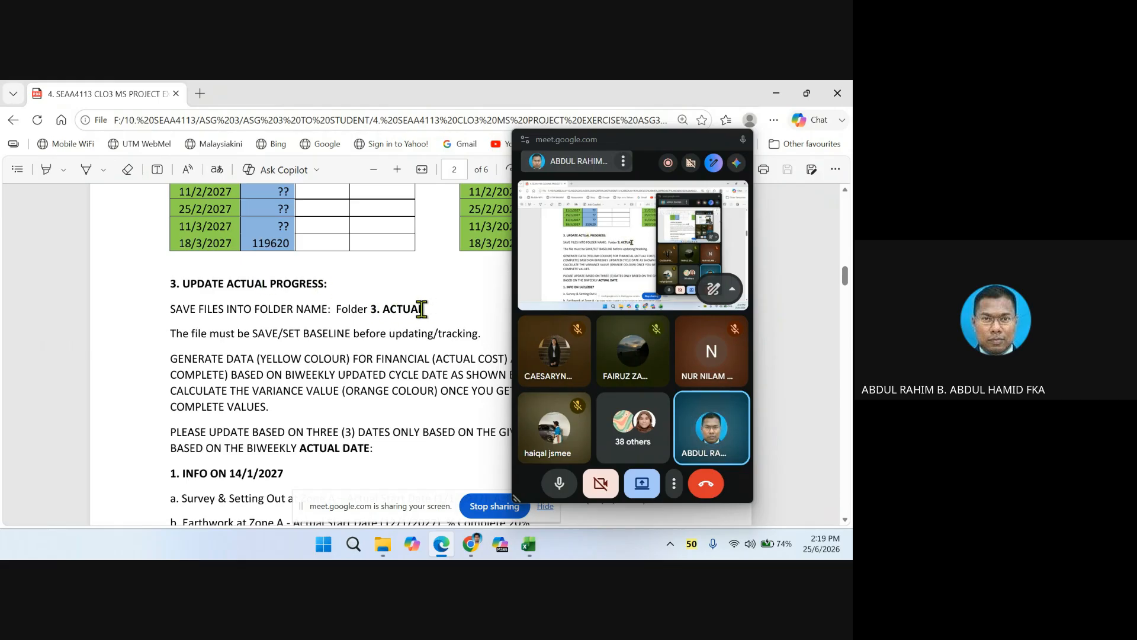
- Read the actual progress, graph and submission sections on pages 2 and 3 of the assignment PDF, and return to the JB folder in File Explorer
scroll(421, 308, down, 15)
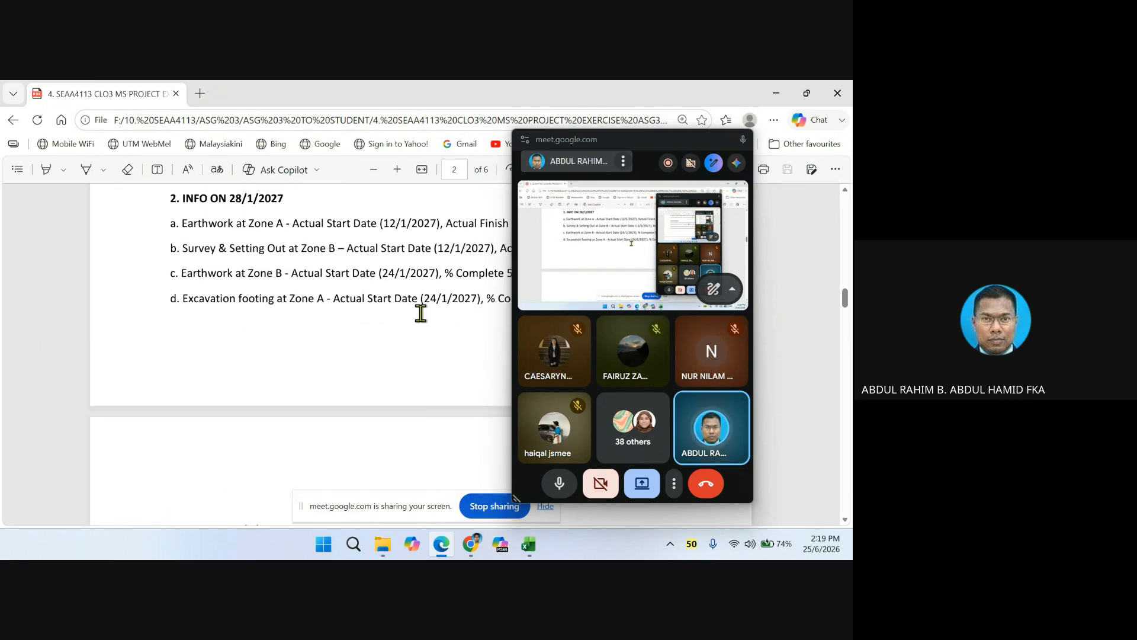
scroll(421, 326, down, 4)
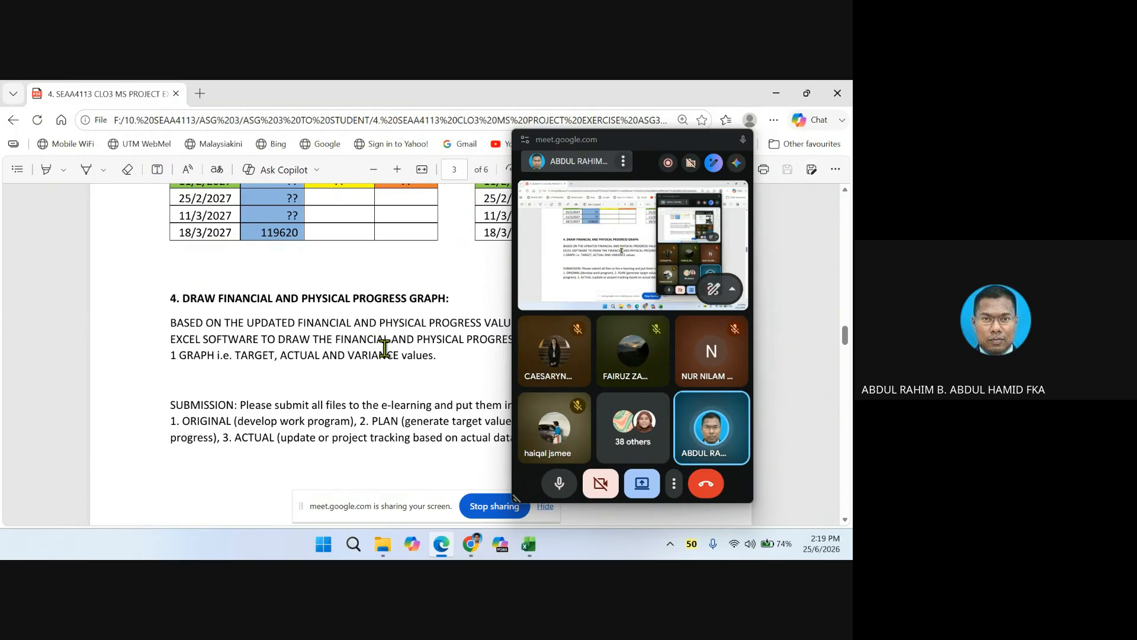
scroll(378, 339, up, 5)
scroll(380, 340, up, 15)
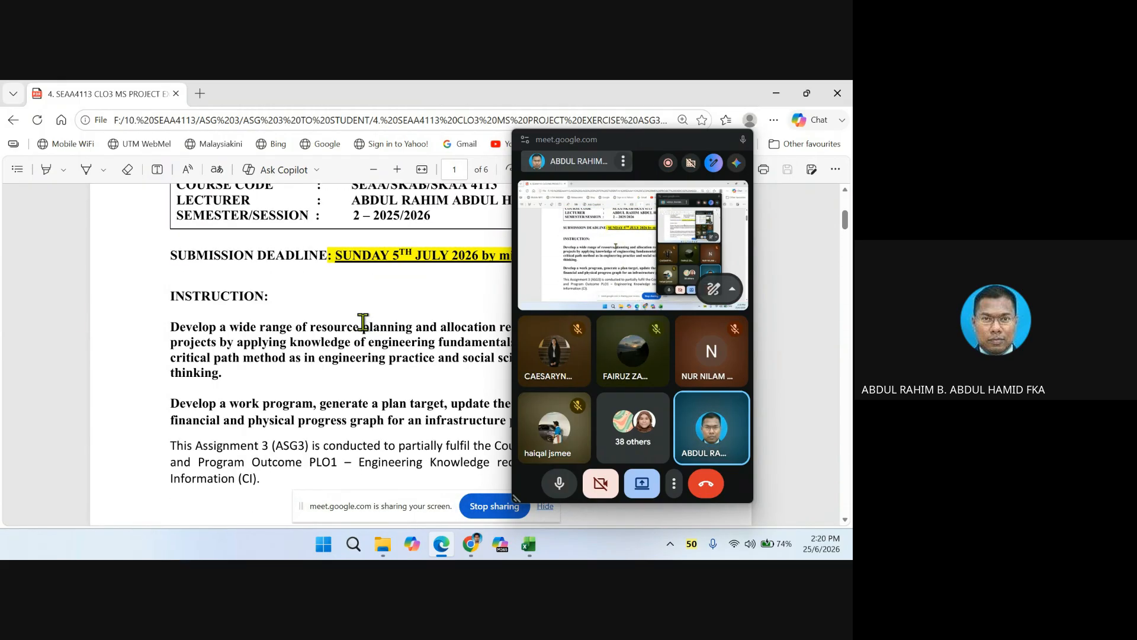
mouse_move(382, 554)
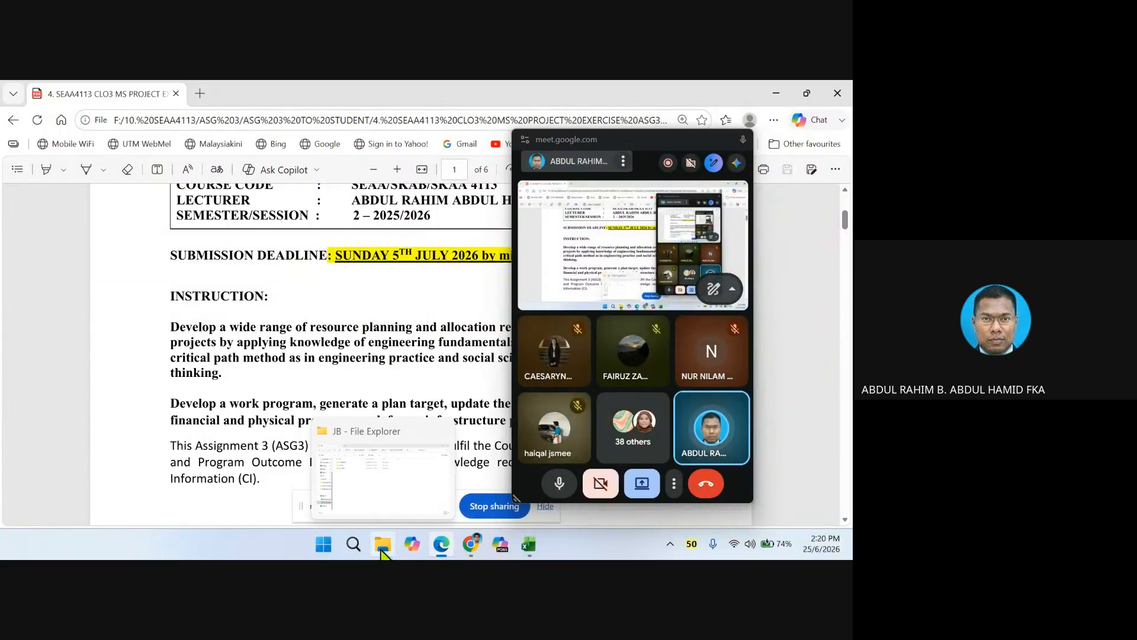
click(361, 501)
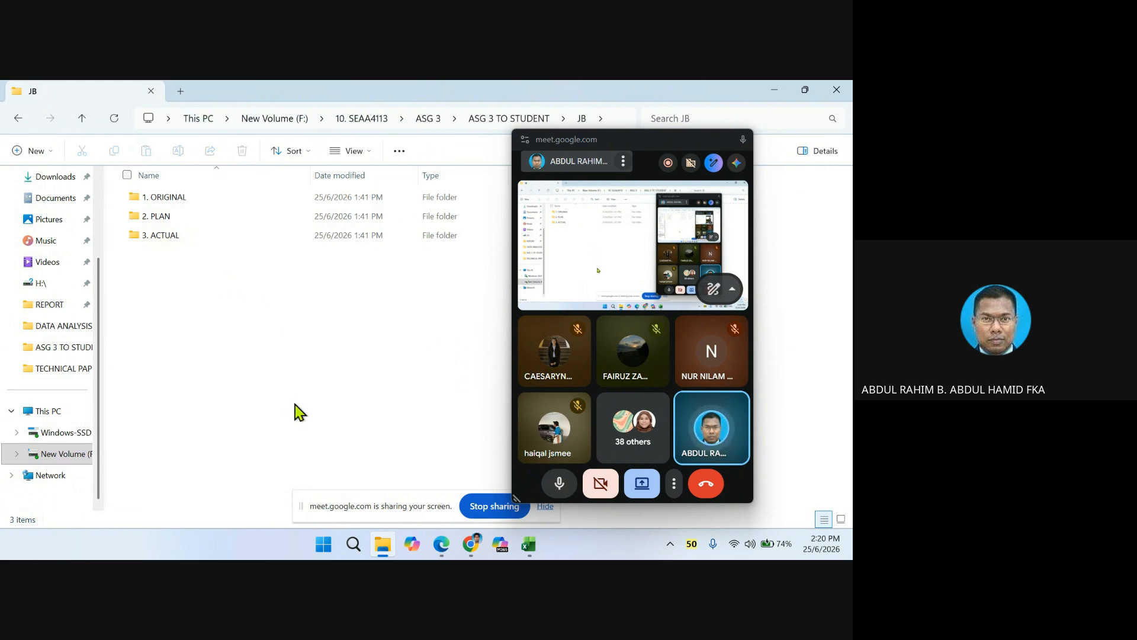
- Launch Microsoft Project and create a blank project
click(354, 545)
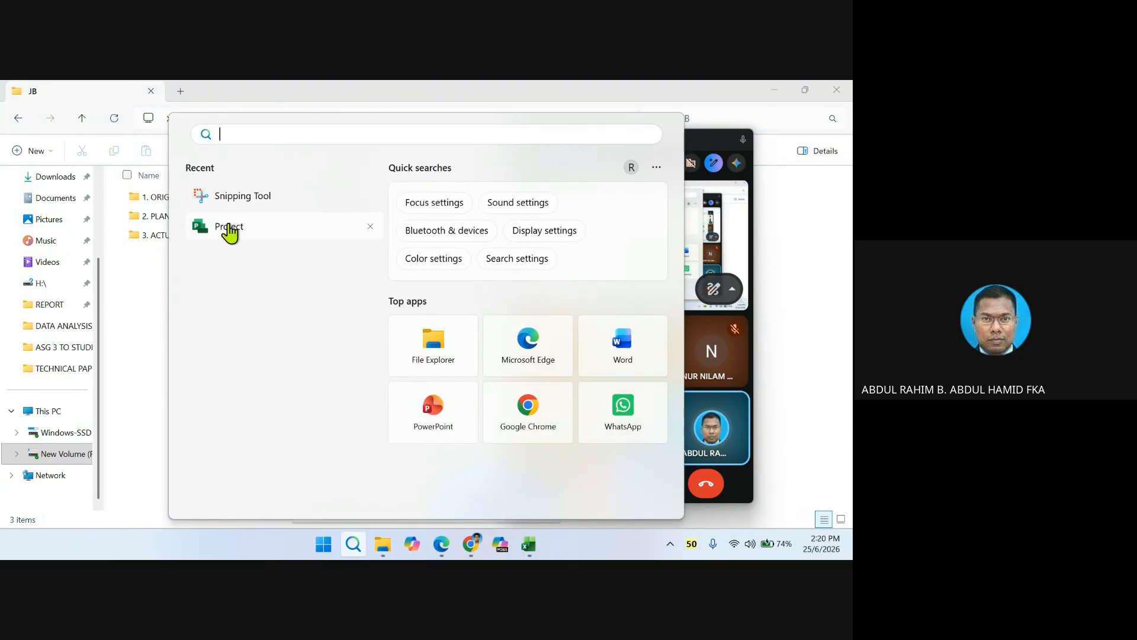
click(229, 226)
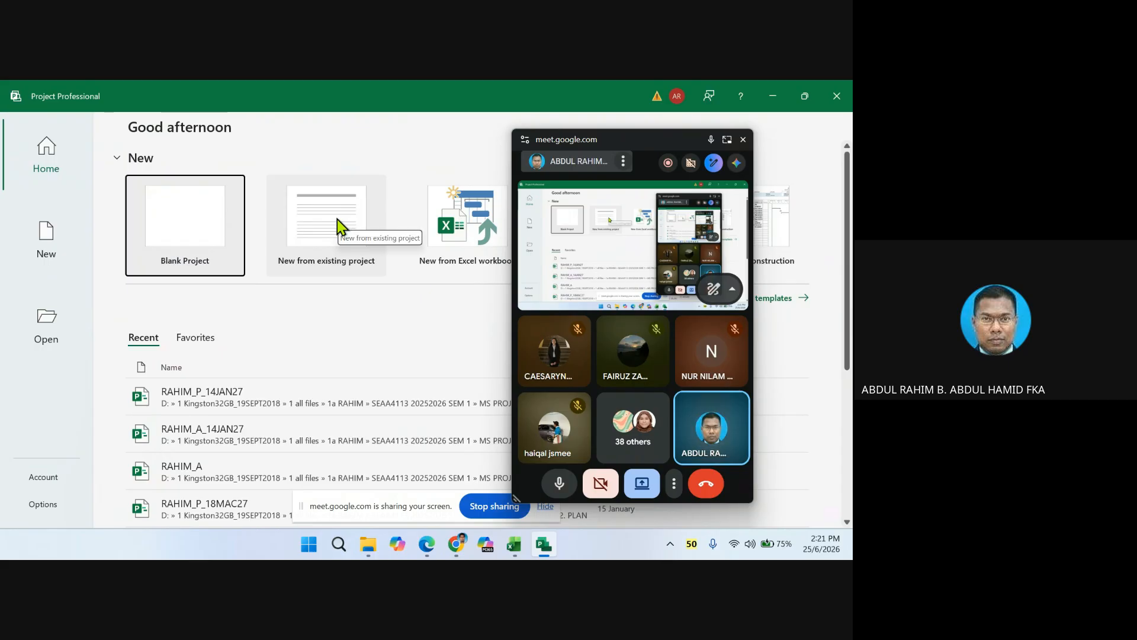
click(182, 235)
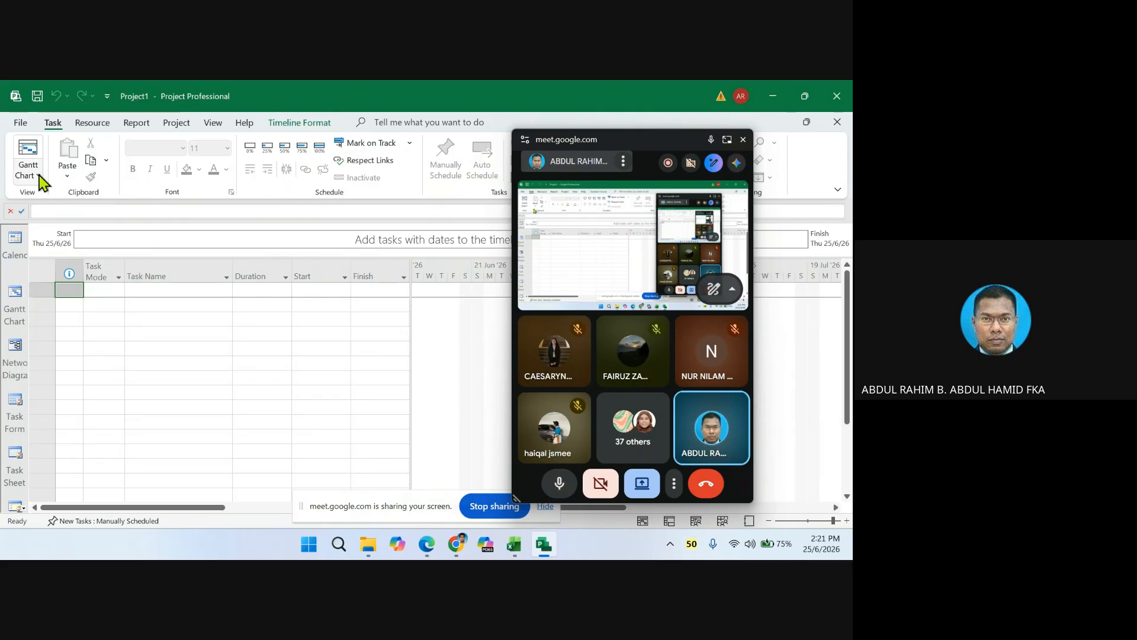
click(21, 123)
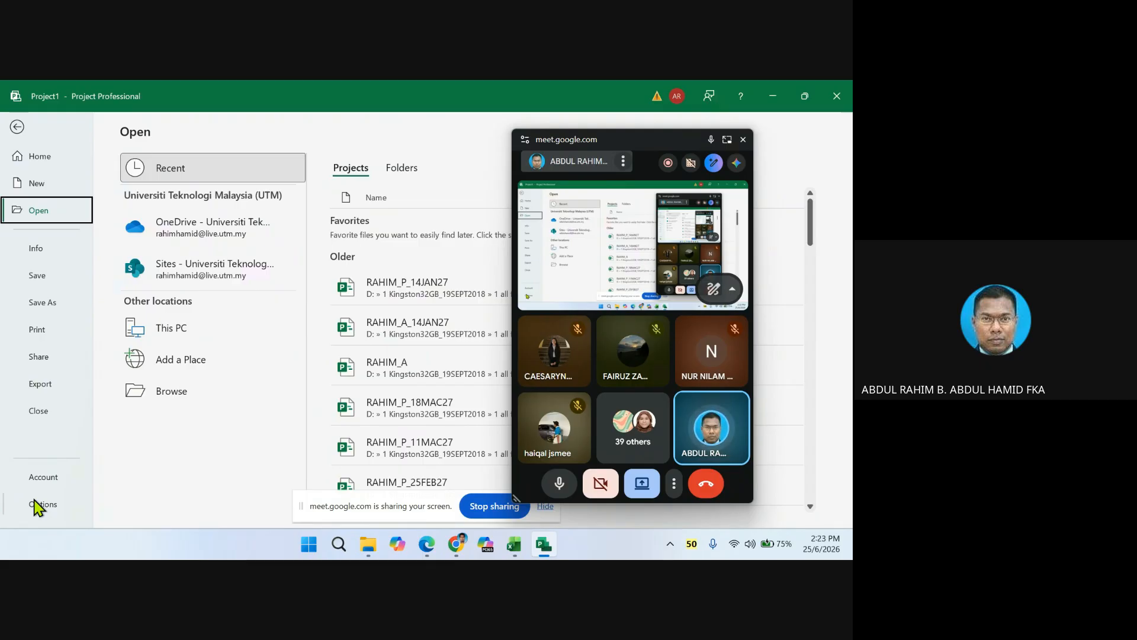
click(18, 128)
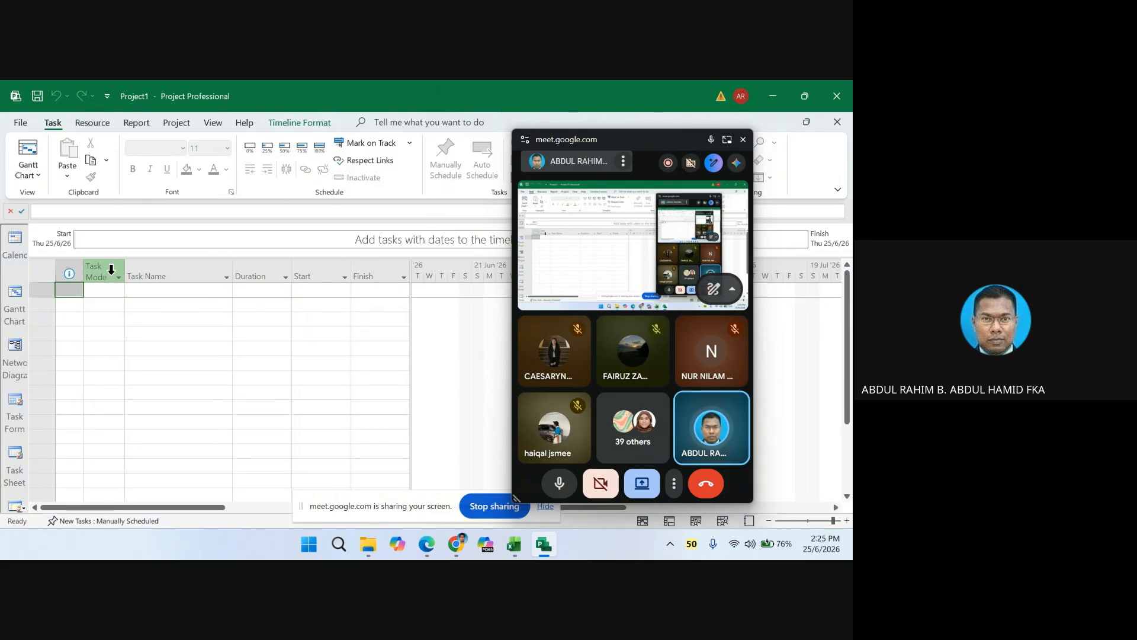
- Go through the Task Name, Duration, Start and Finish columns, and widen the task table to reveal the Predecessors and Resource Names columns
click(148, 264)
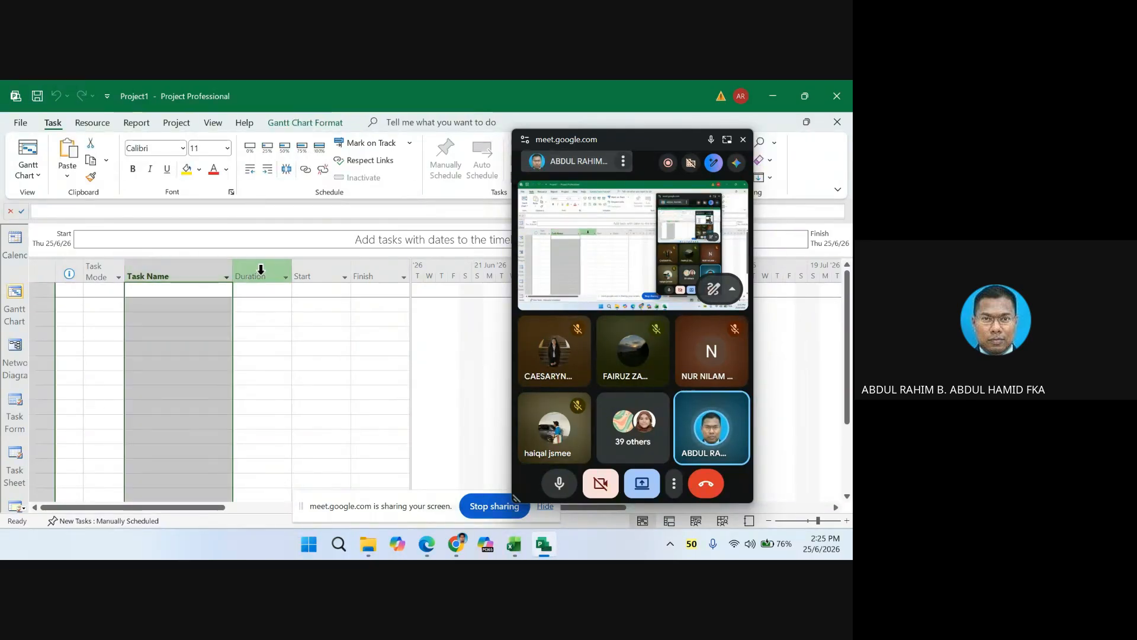
click(262, 271)
click(300, 272)
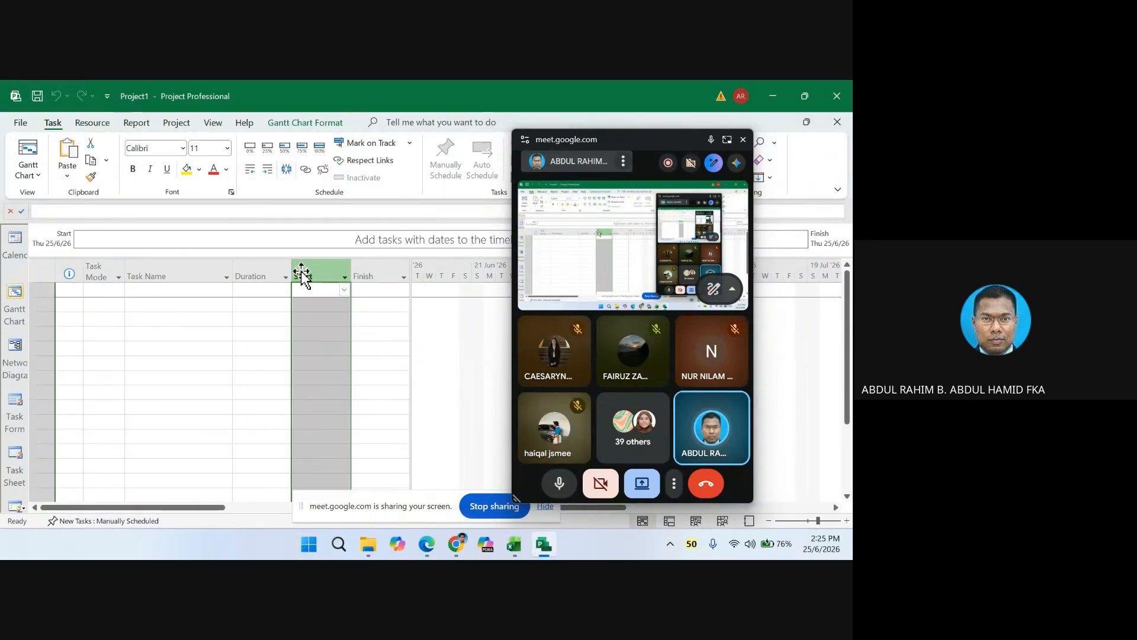
click(363, 270)
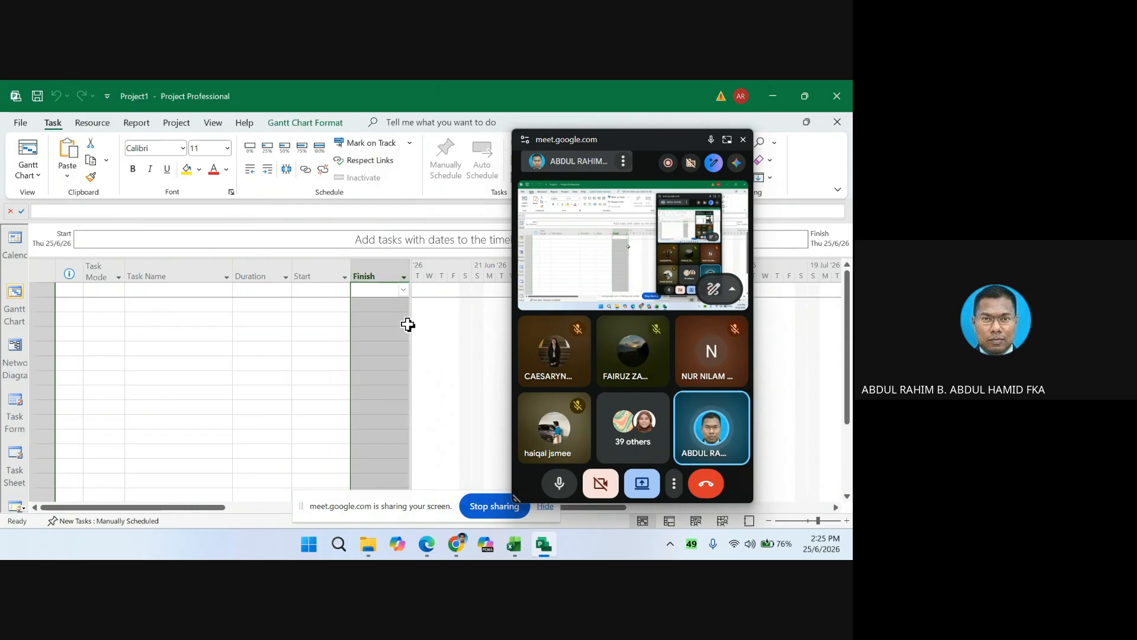
drag(412, 315, 478, 318)
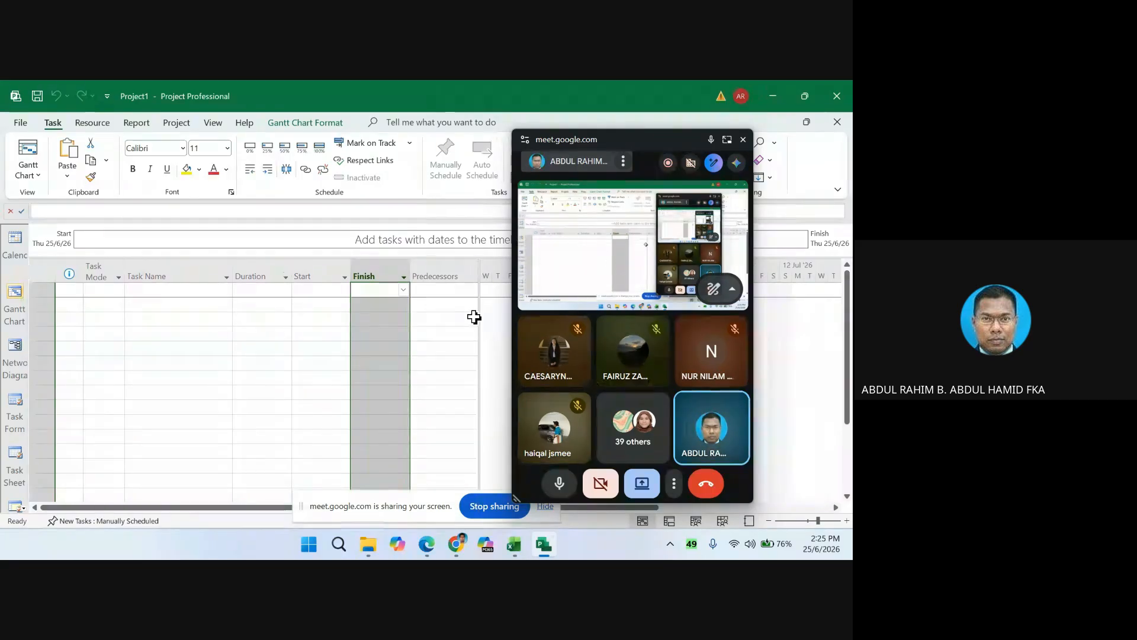
drag(478, 317, 540, 324)
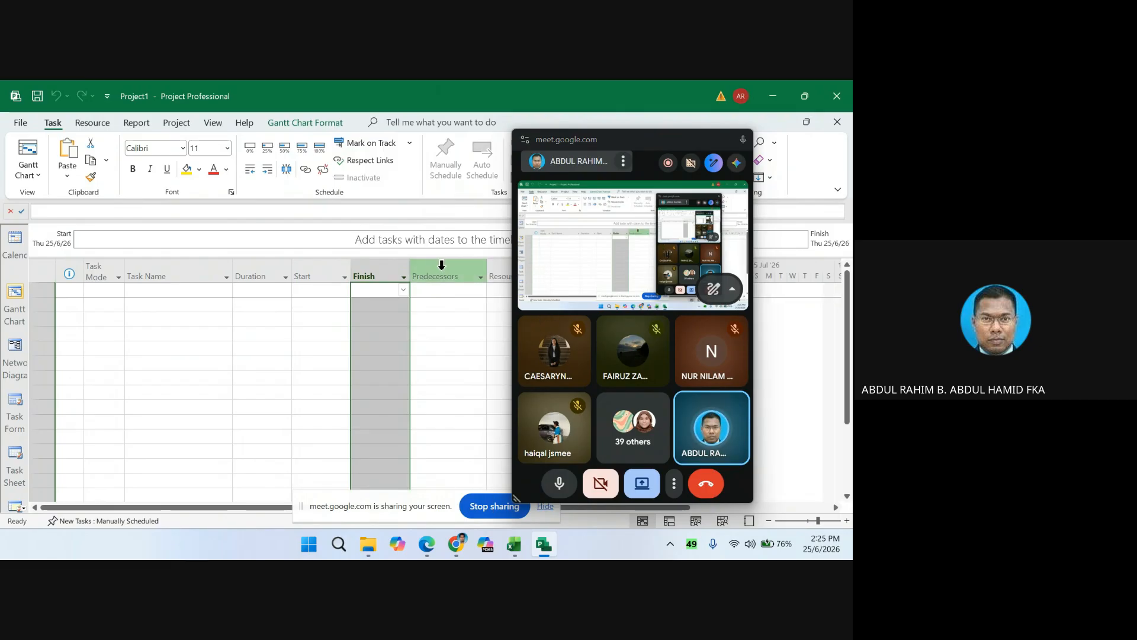
- Examine the Task Name, Duration, Predecessors and Resource Names columns of the task table by selecting each in turn
click(152, 271)
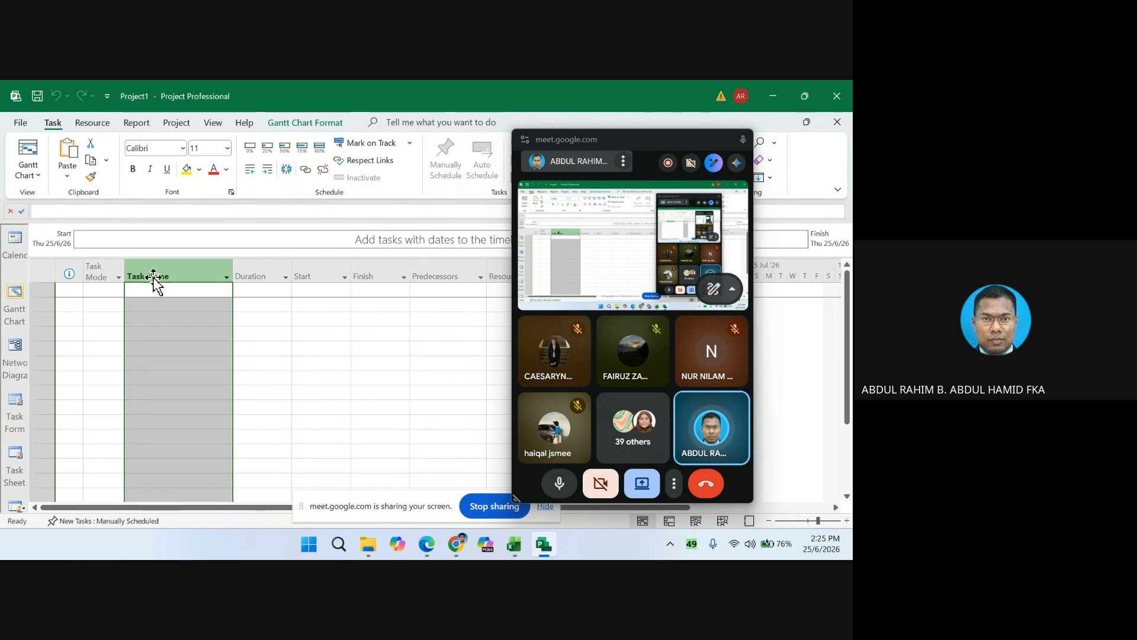
click(249, 270)
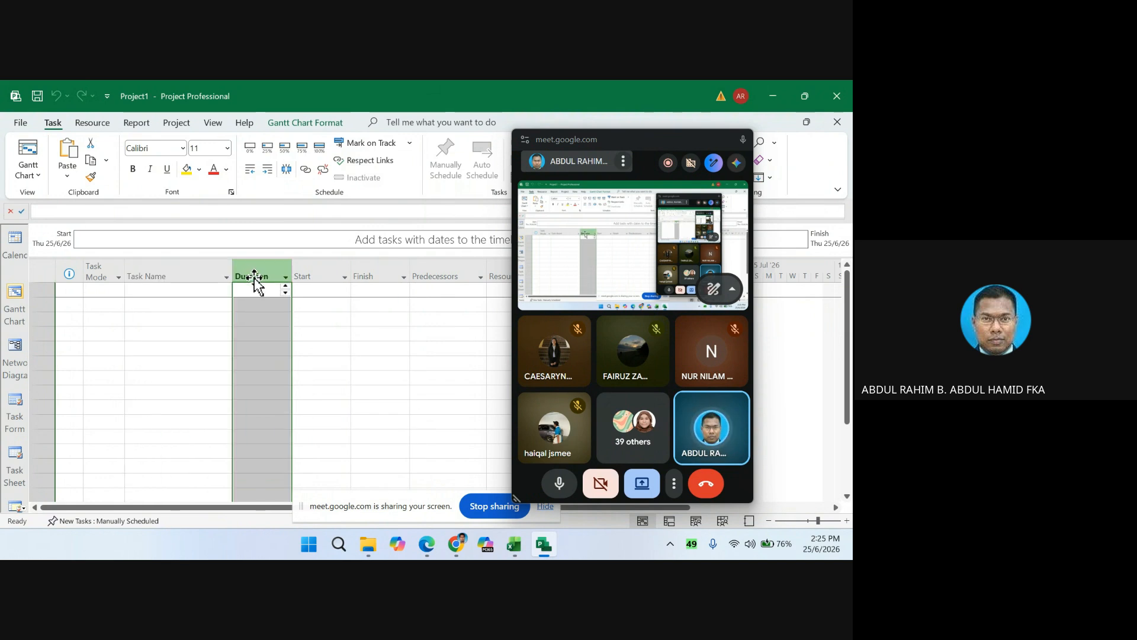
click(425, 270)
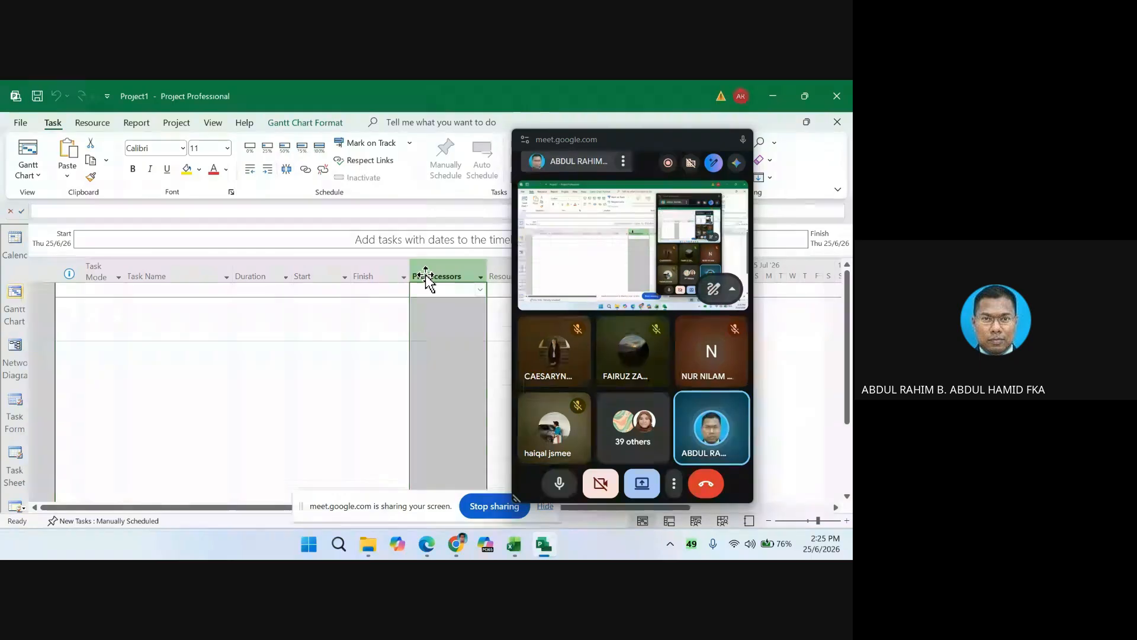
click(499, 268)
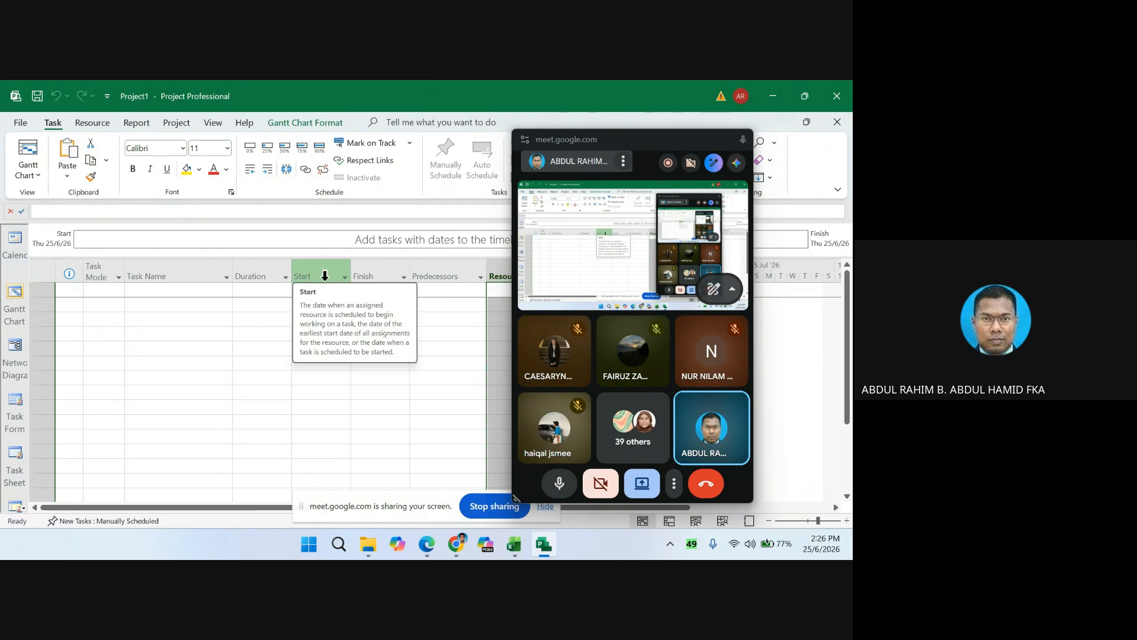
click(493, 341)
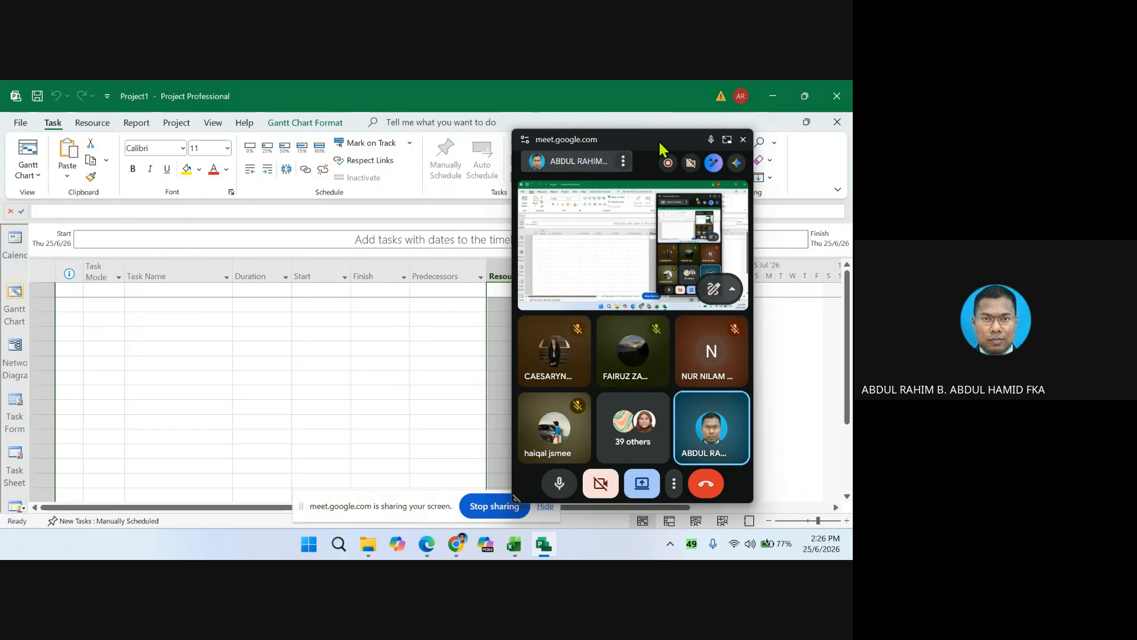
- Uncover the Gantt chart by moving the meeting window, inspect the chart's Timescale settings, and close them without changes
drag(661, 148, 447, 163)
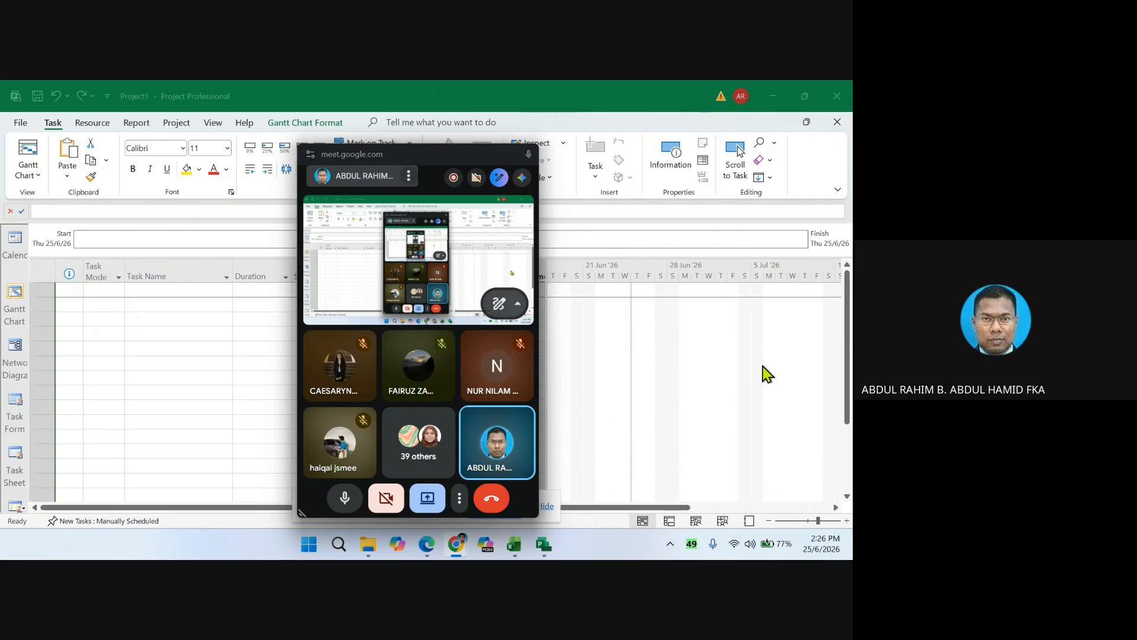
click(662, 265)
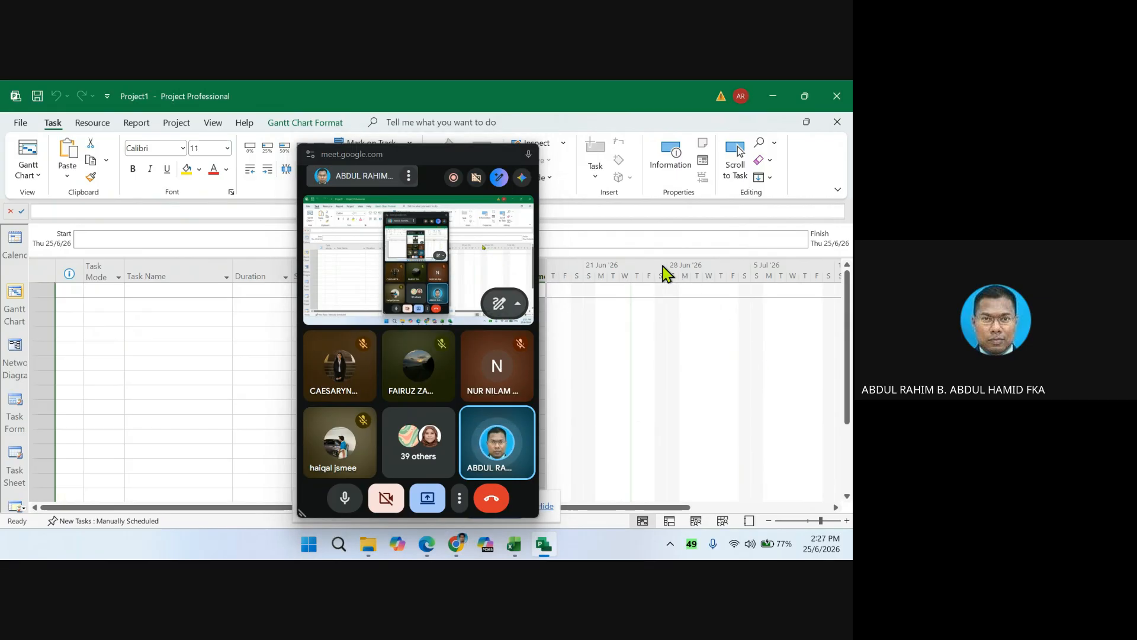
double_click(662, 265)
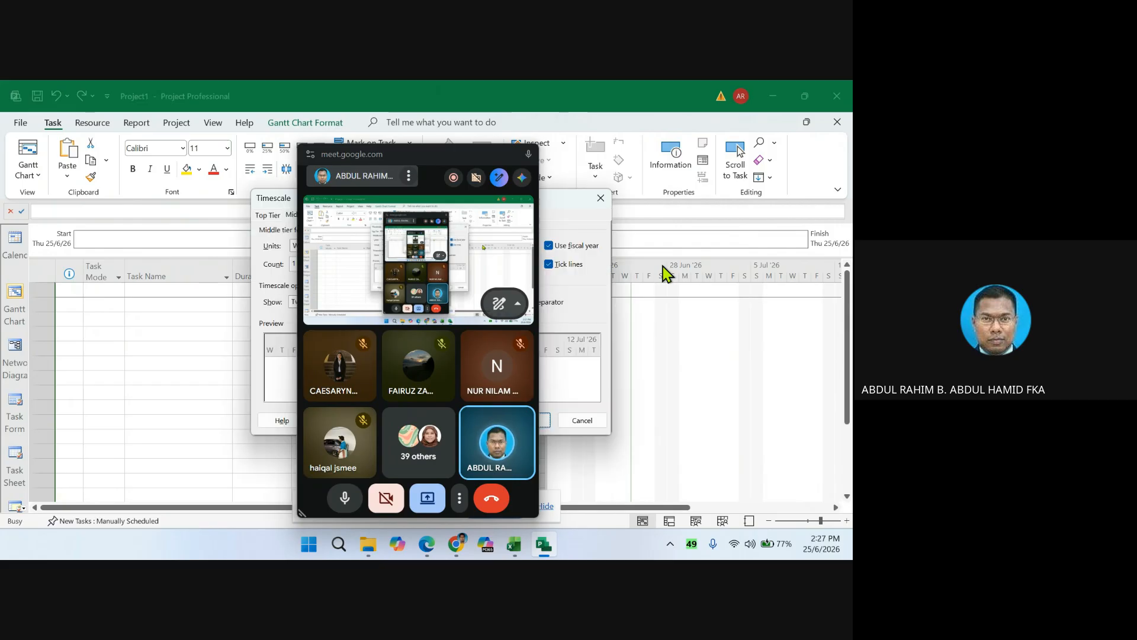
drag(555, 196, 847, 301)
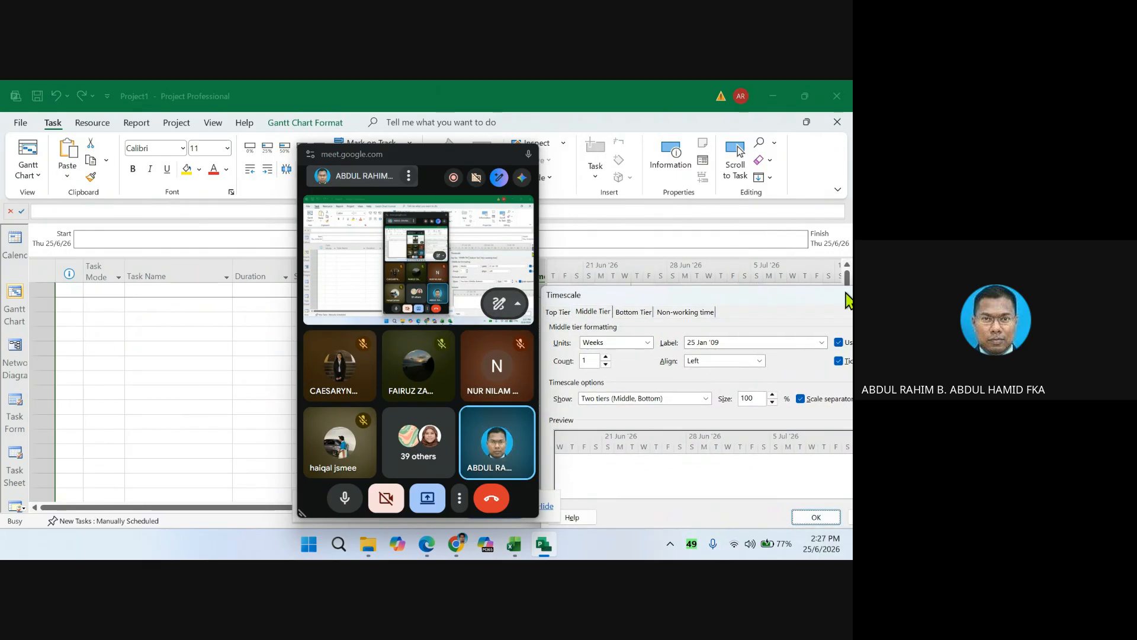
drag(847, 301, 558, 295)
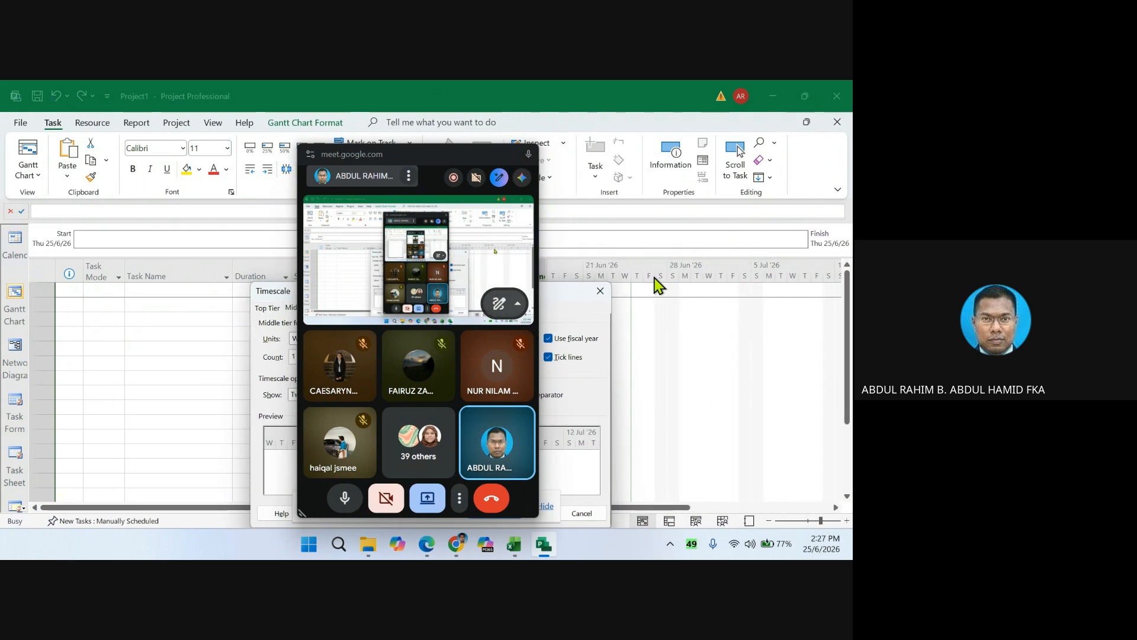
drag(555, 290, 747, 323)
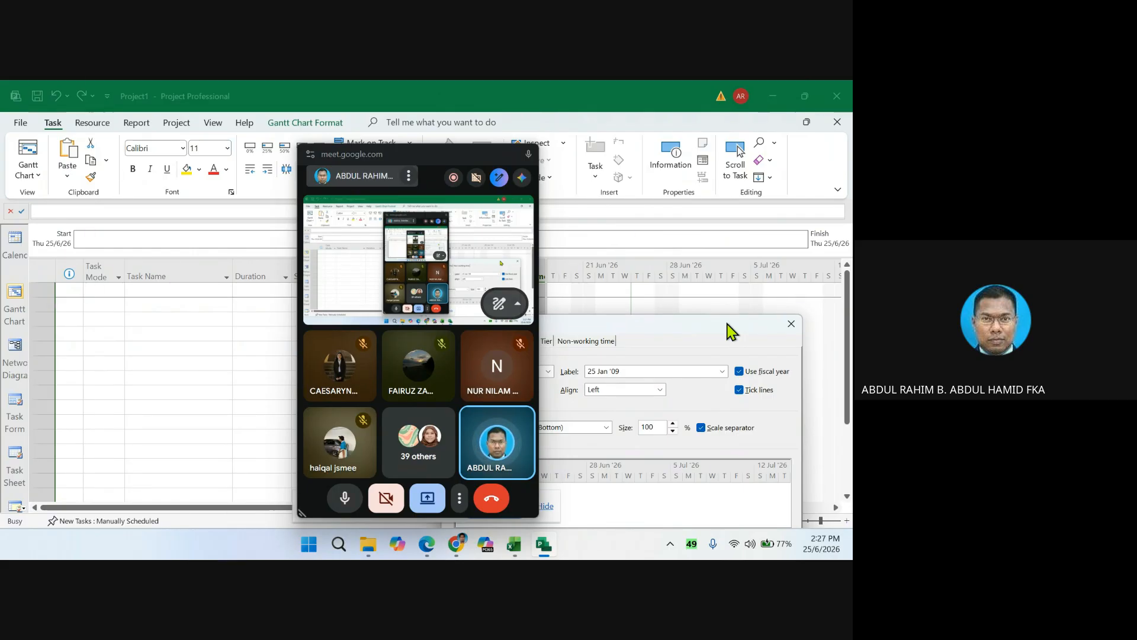
click(790, 324)
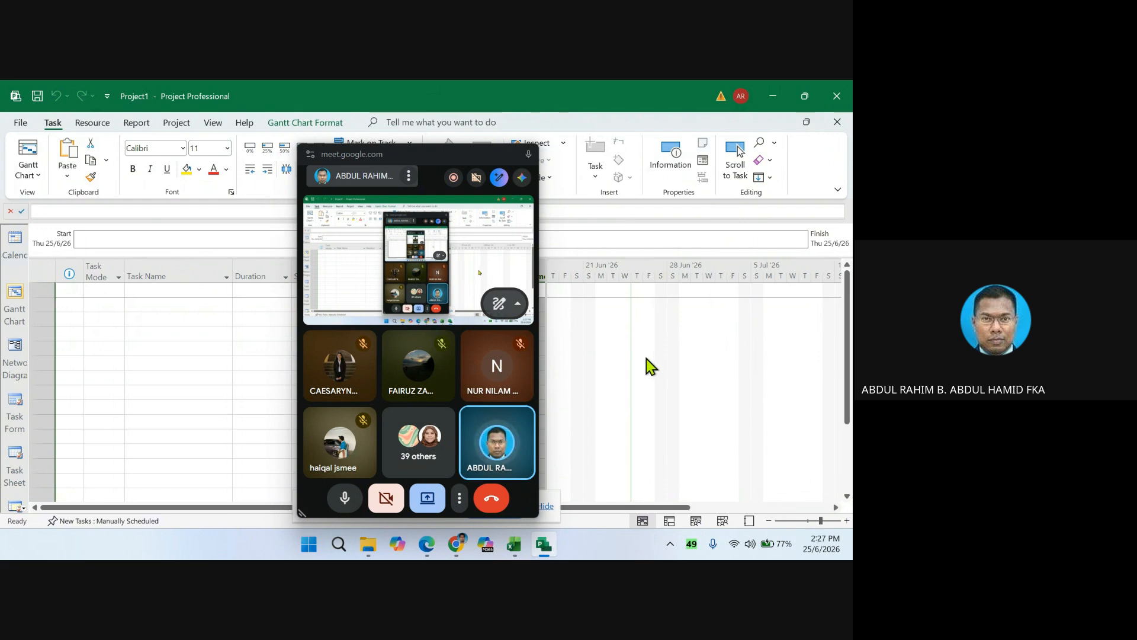
- Move the meeting window off the task table, then hide the View Bar and show it again
drag(426, 153, 702, 134)
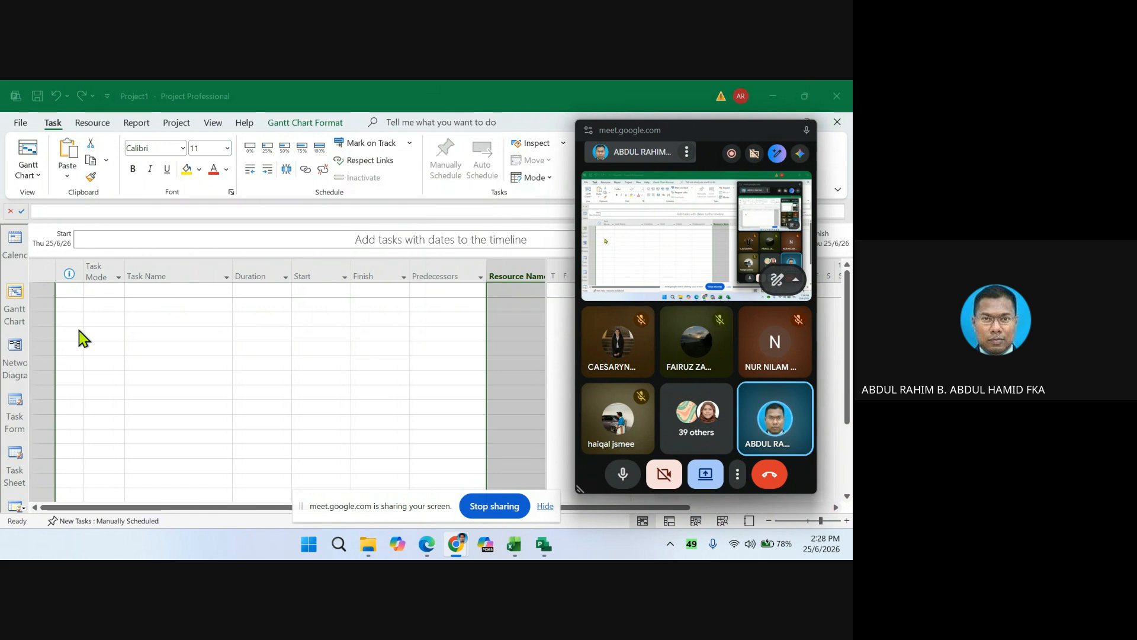
right_click(10, 338)
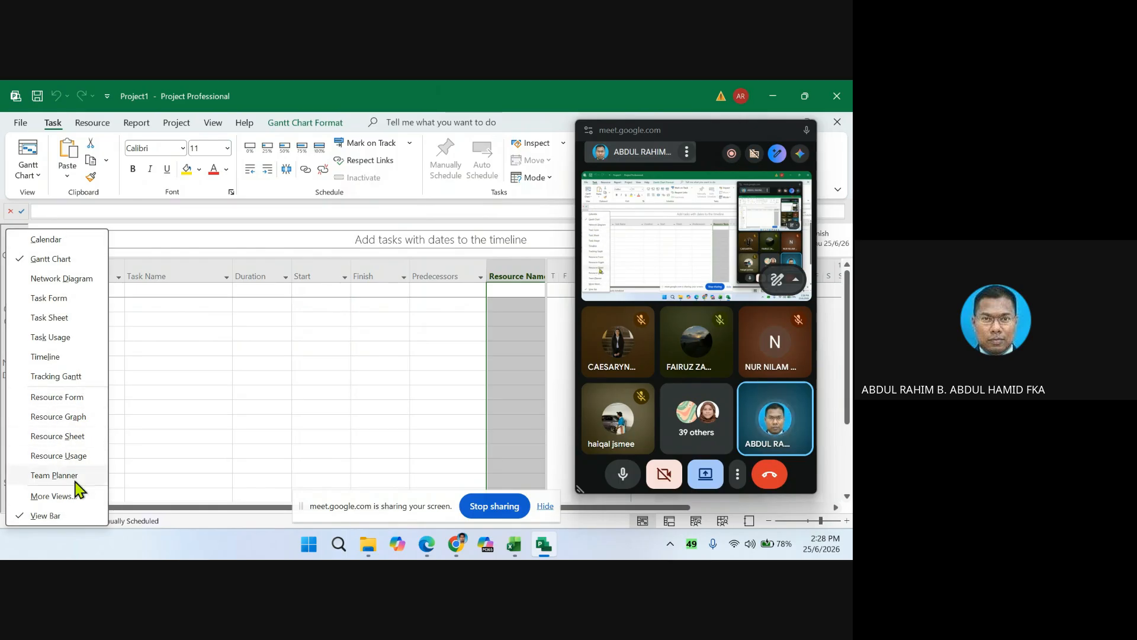
click(40, 515)
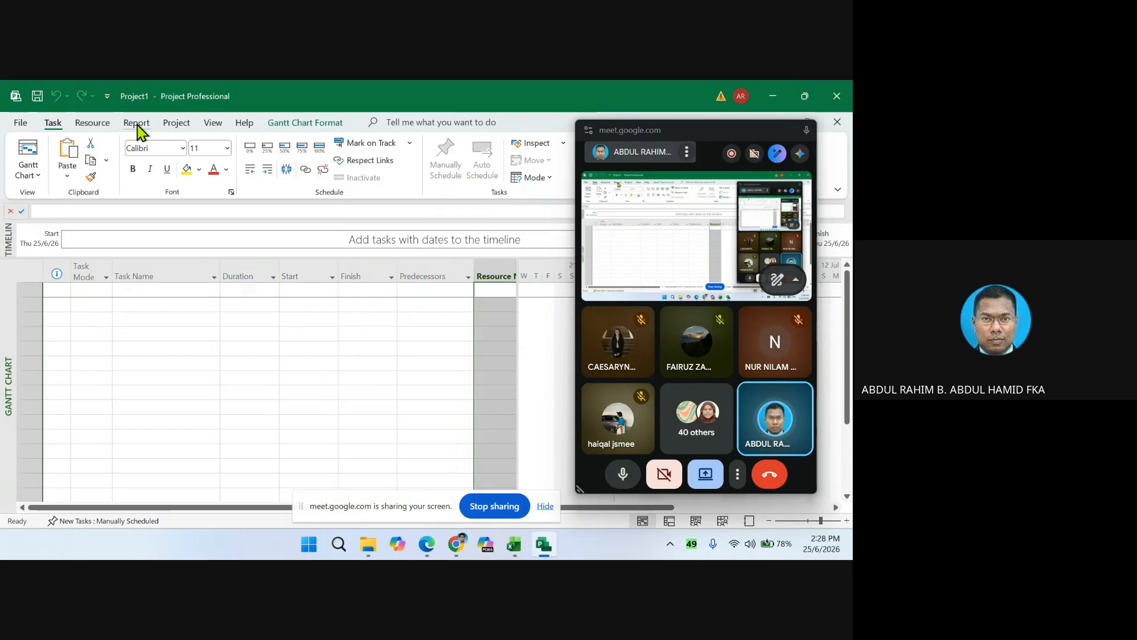
right_click(5, 335)
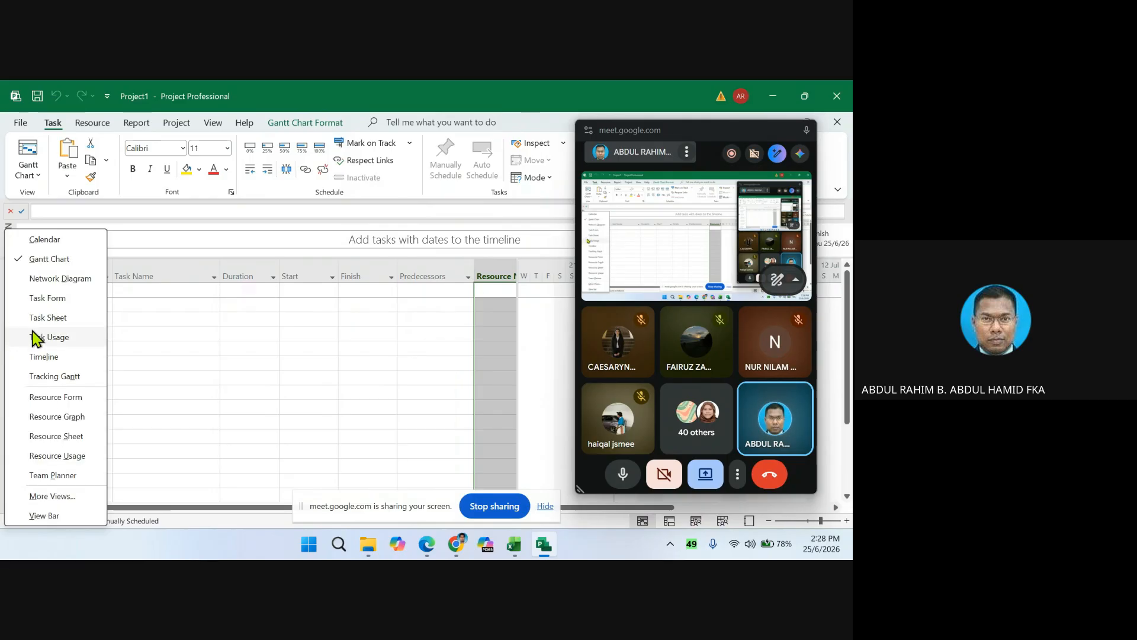
click(38, 517)
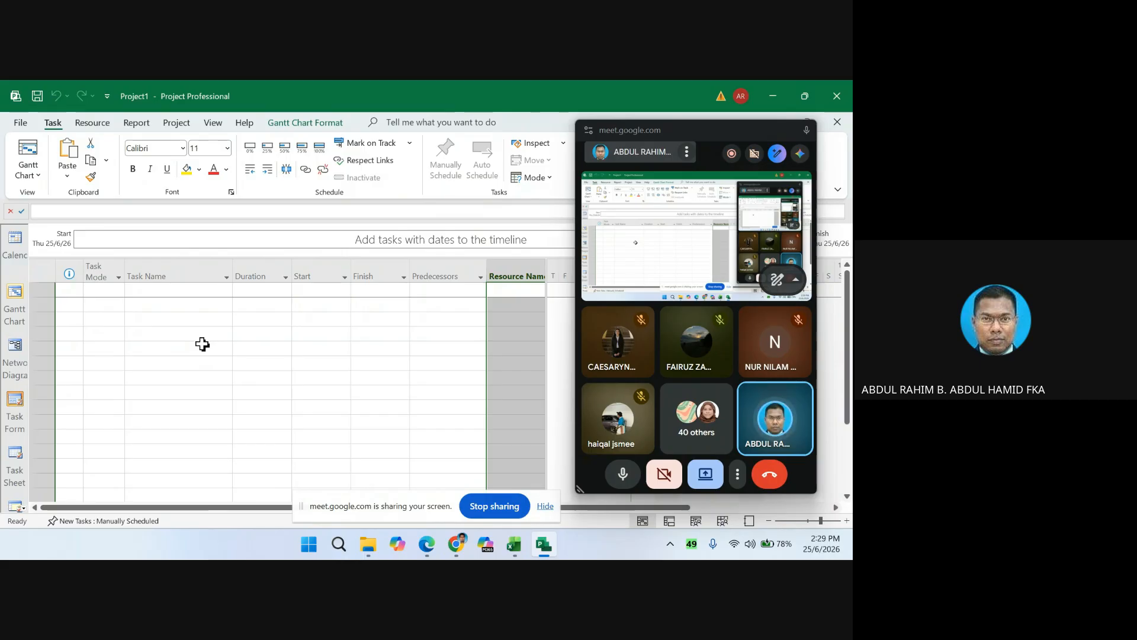
- Look at the Network Diagram view, return to the Gantt Chart, and try closing the project without saving
click(15, 347)
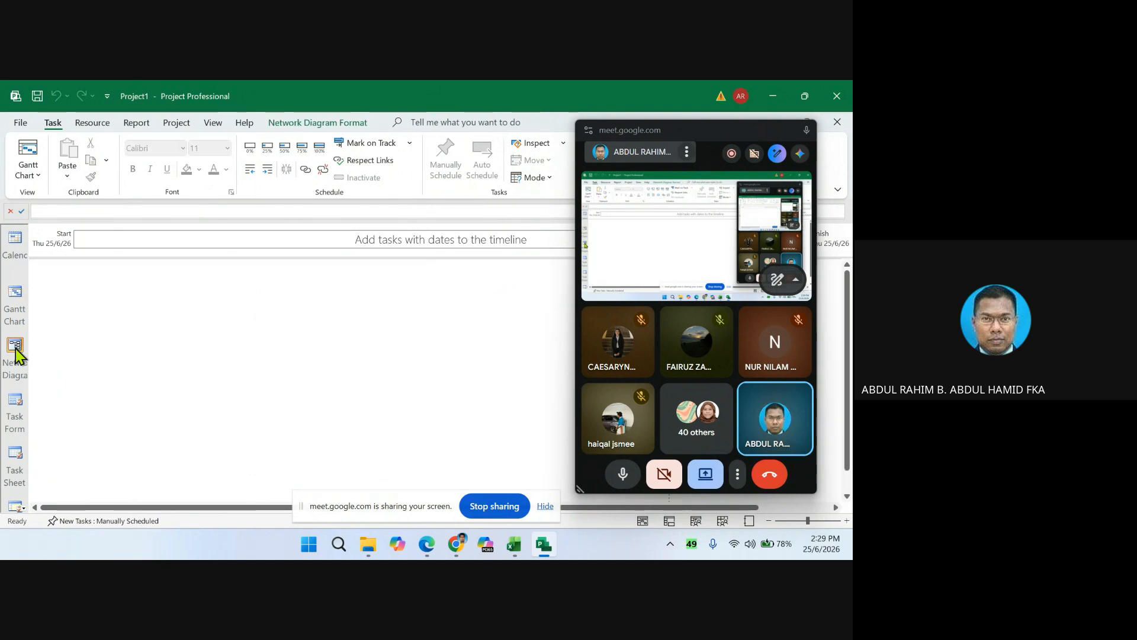
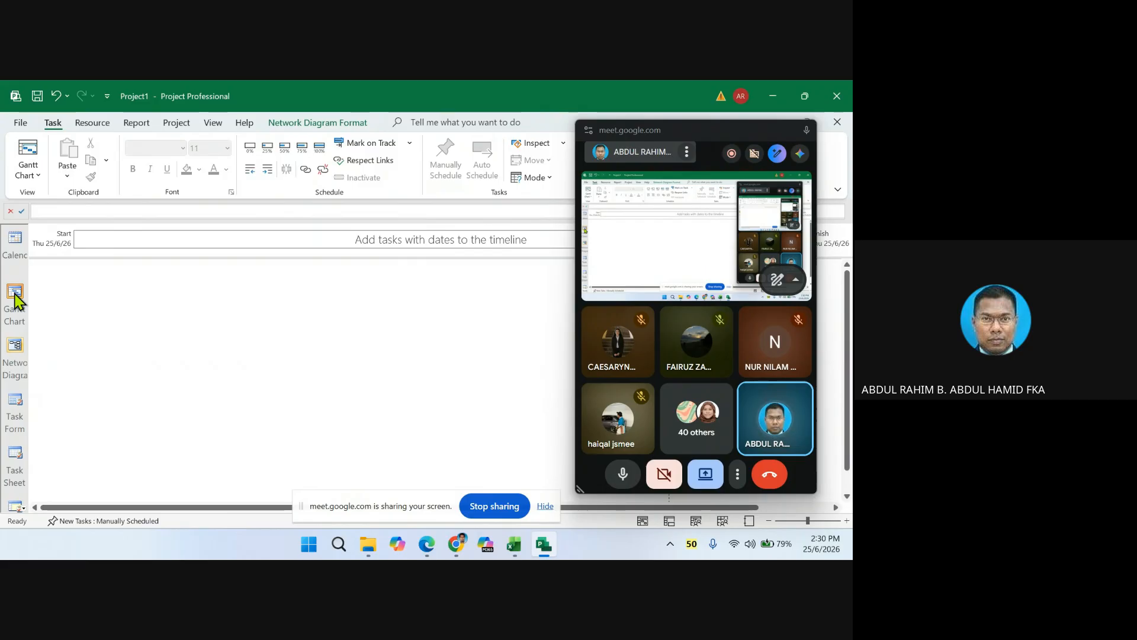
click(14, 296)
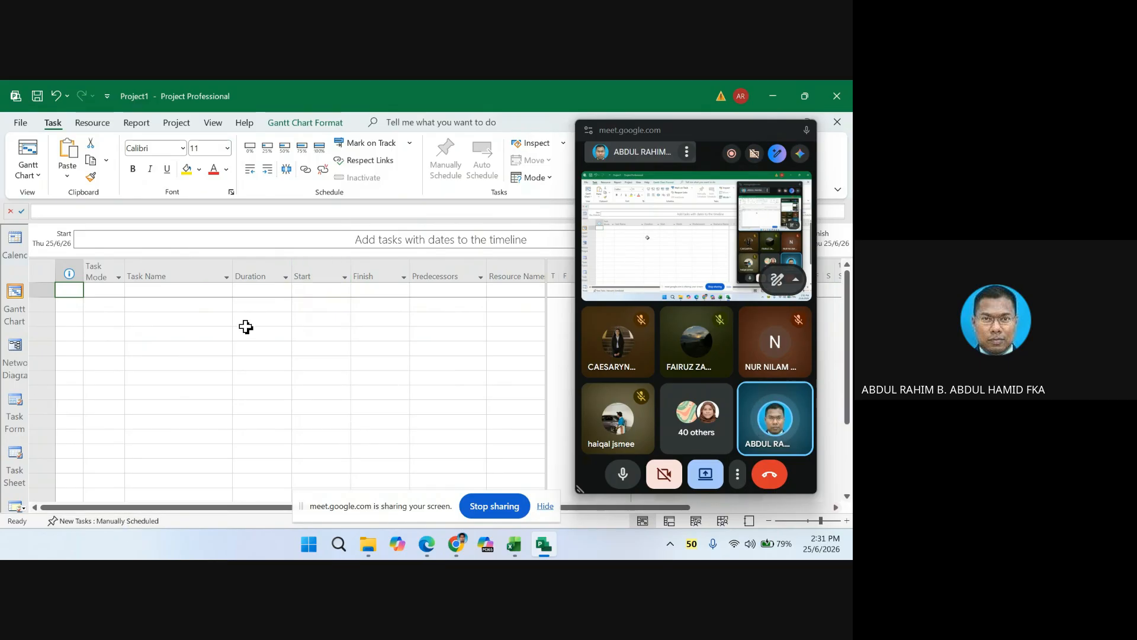
key(alt+F4)
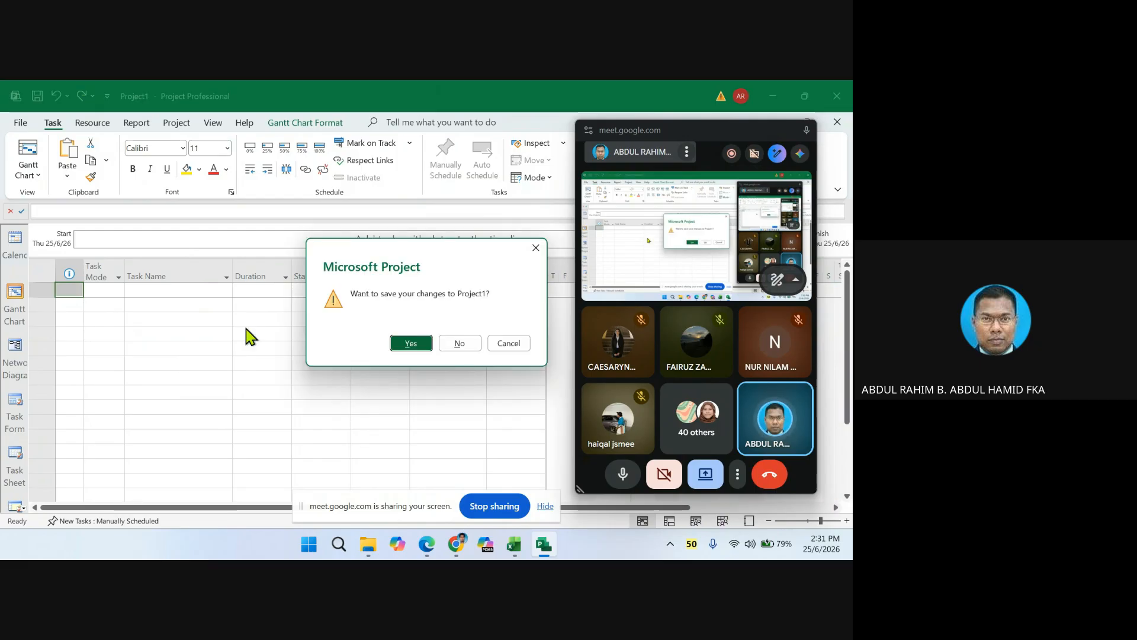
click(460, 343)
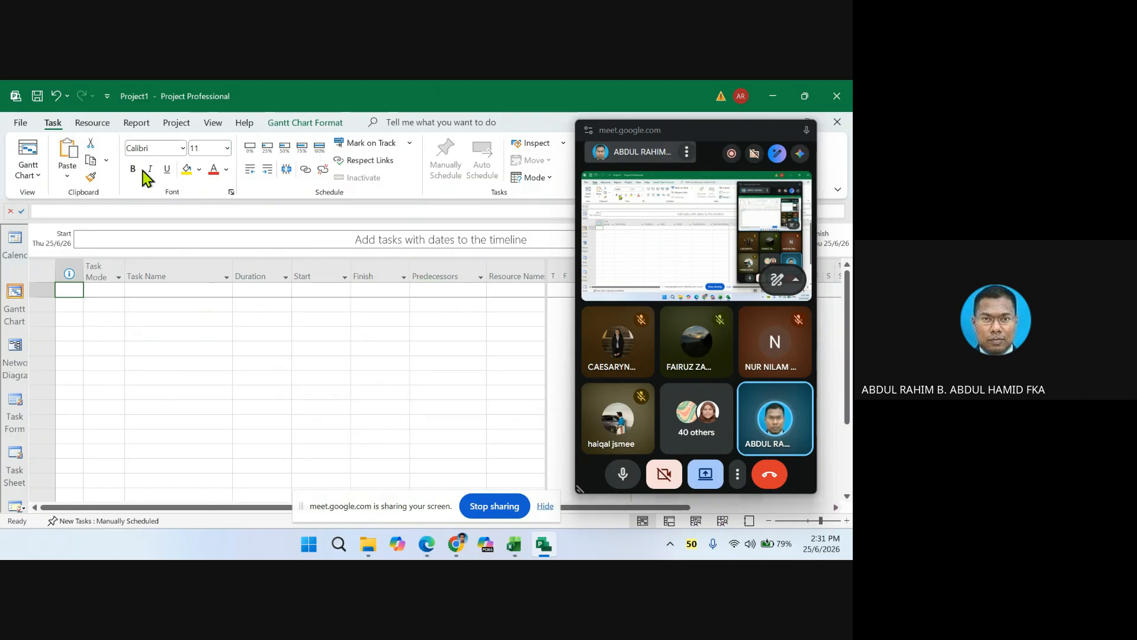
- Try to save the project through Save As in a previously used 1. ORIGINAL folder on This PC
click(21, 125)
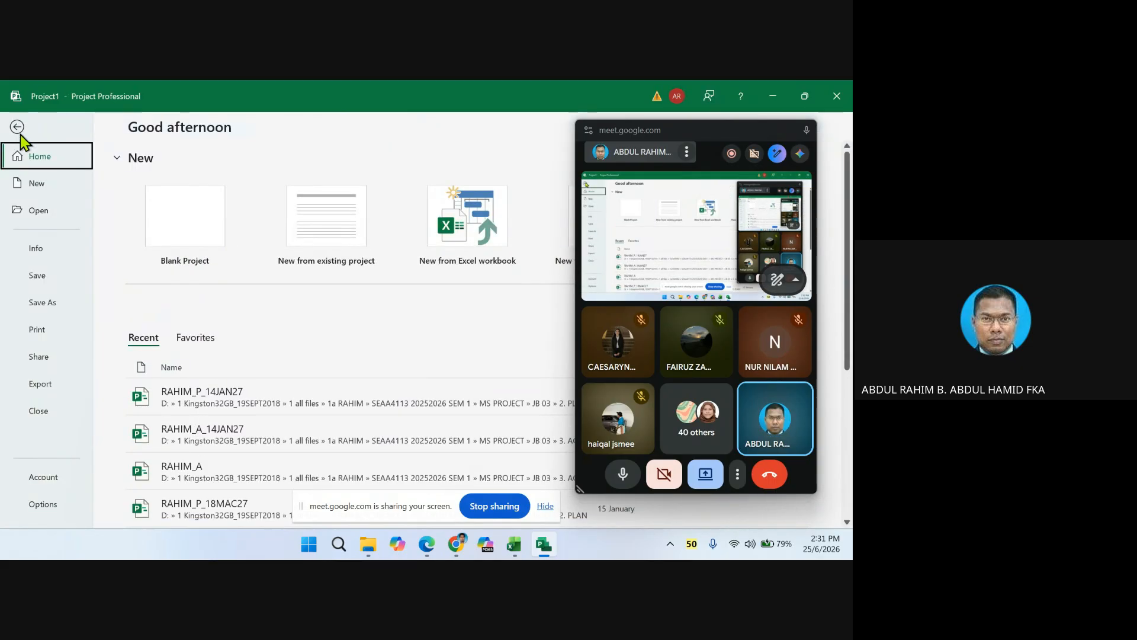
click(38, 307)
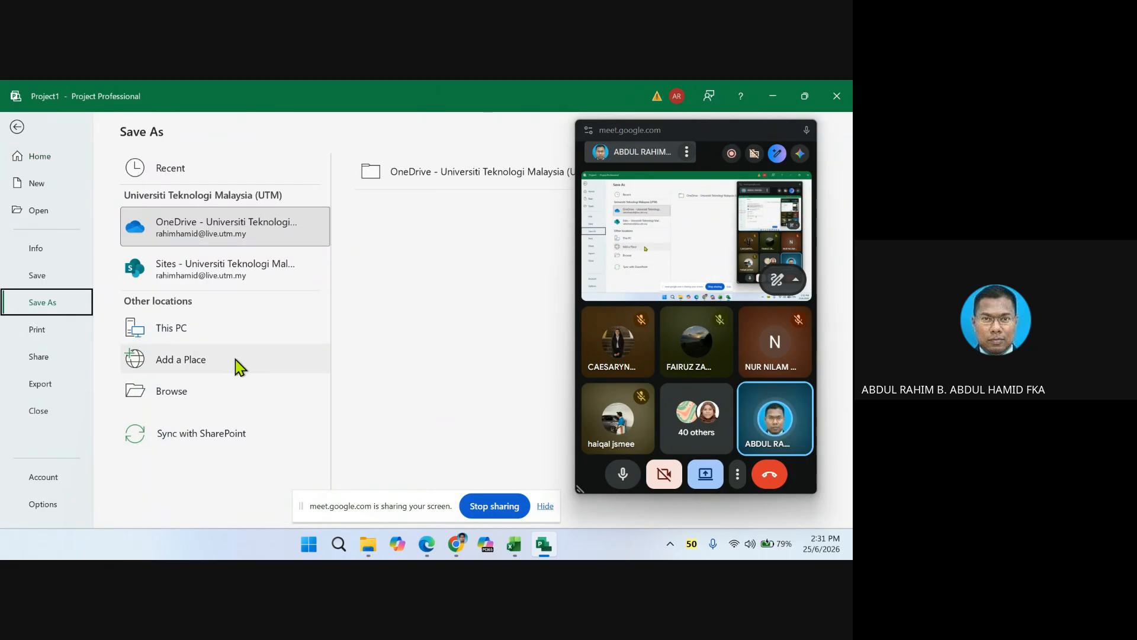
click(169, 333)
click(169, 333)
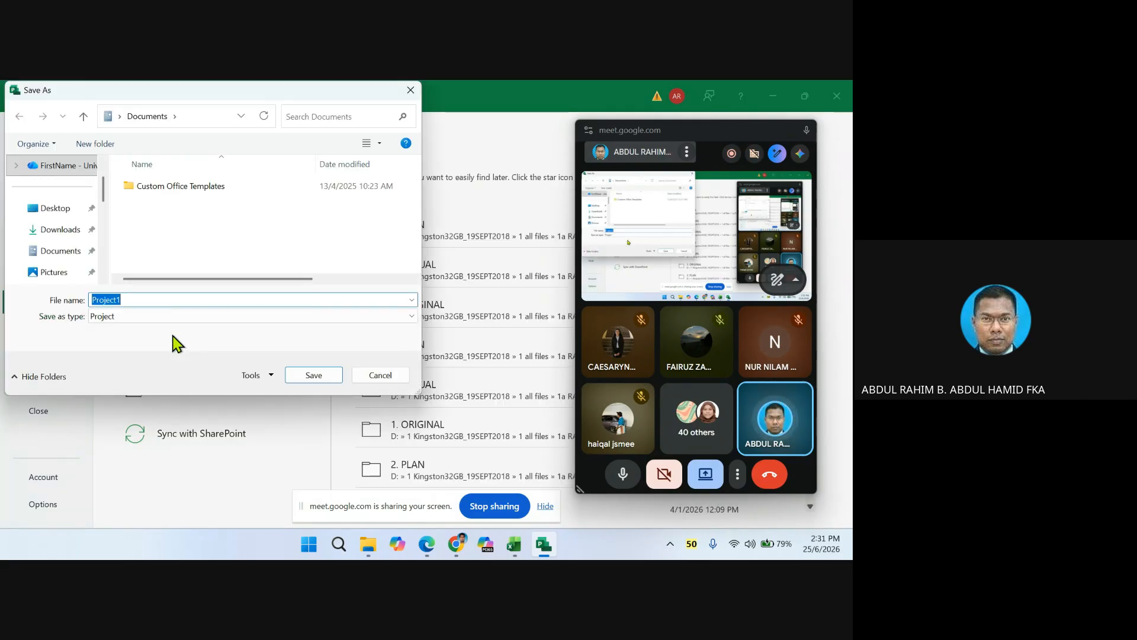
click(383, 378)
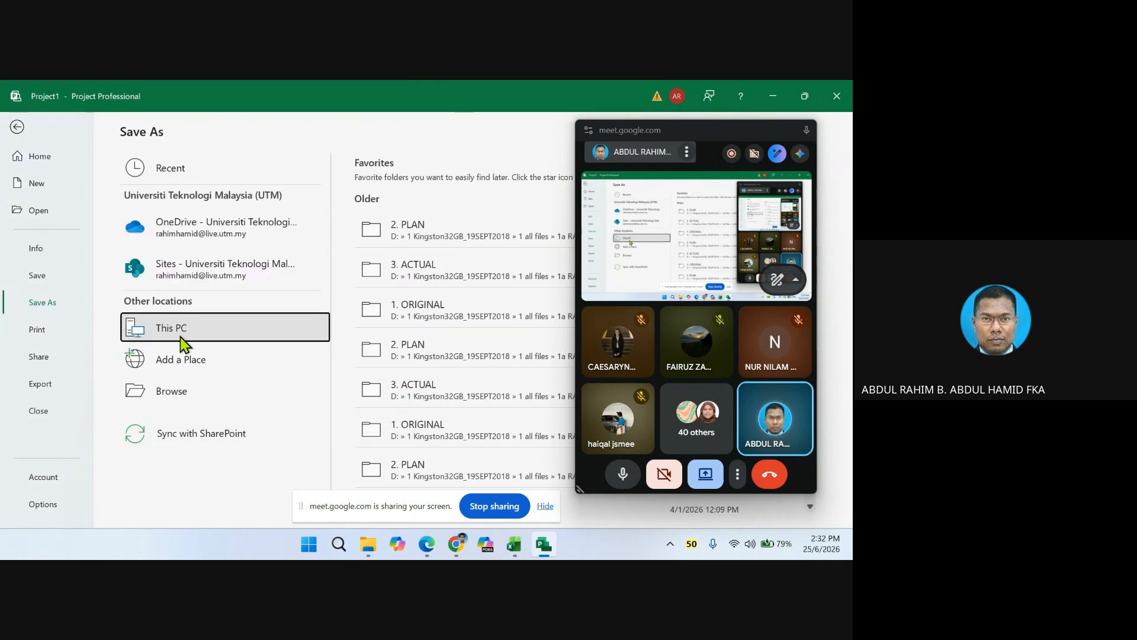
click(419, 310)
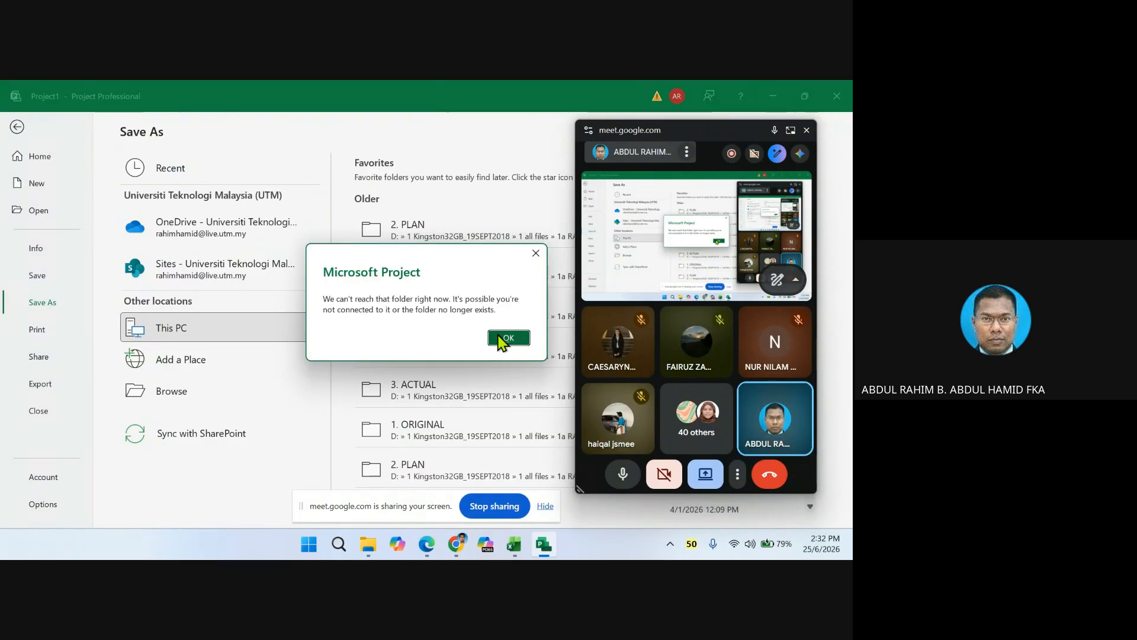
click(501, 341)
click(413, 309)
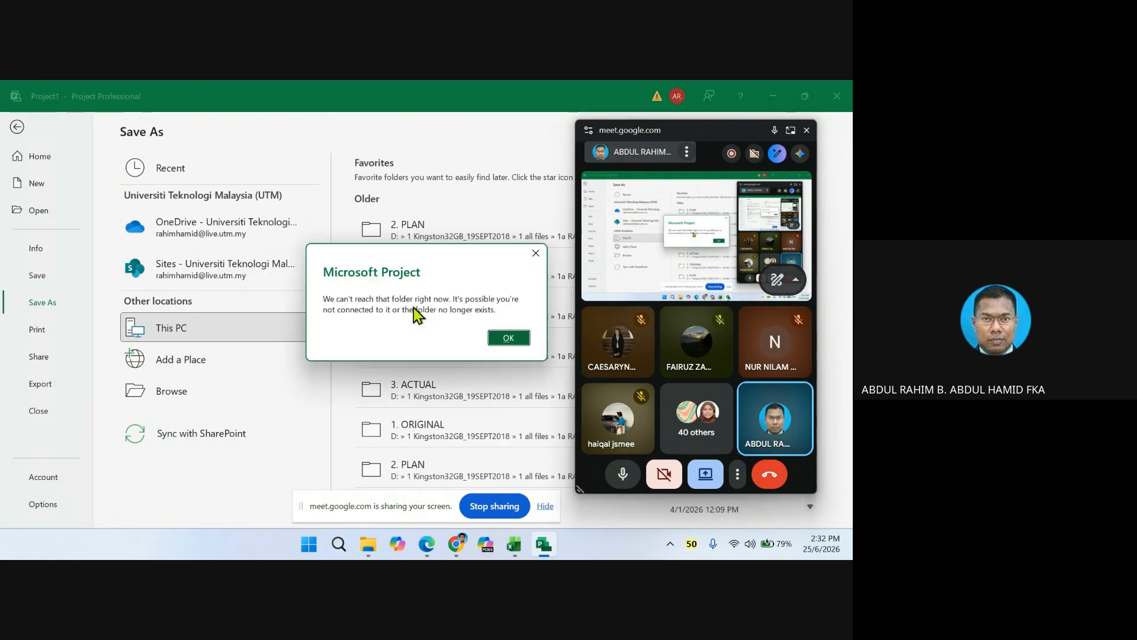
click(502, 338)
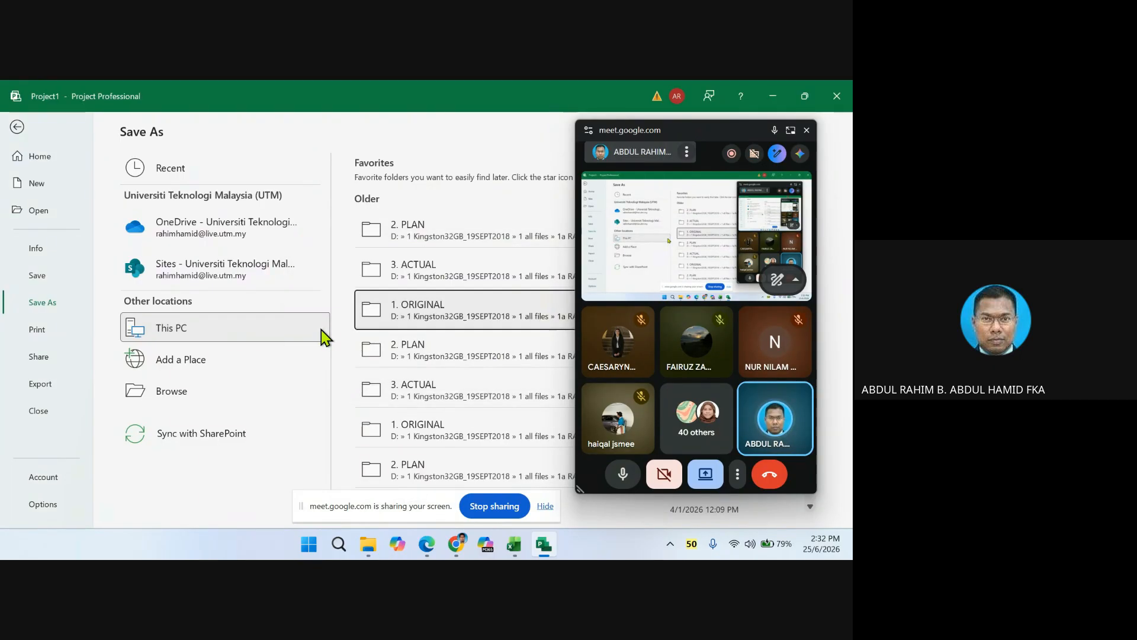
- Browse for a save location and open the 10. SEAA4113 > ASG 3 folder on New Volume (F:)
click(186, 394)
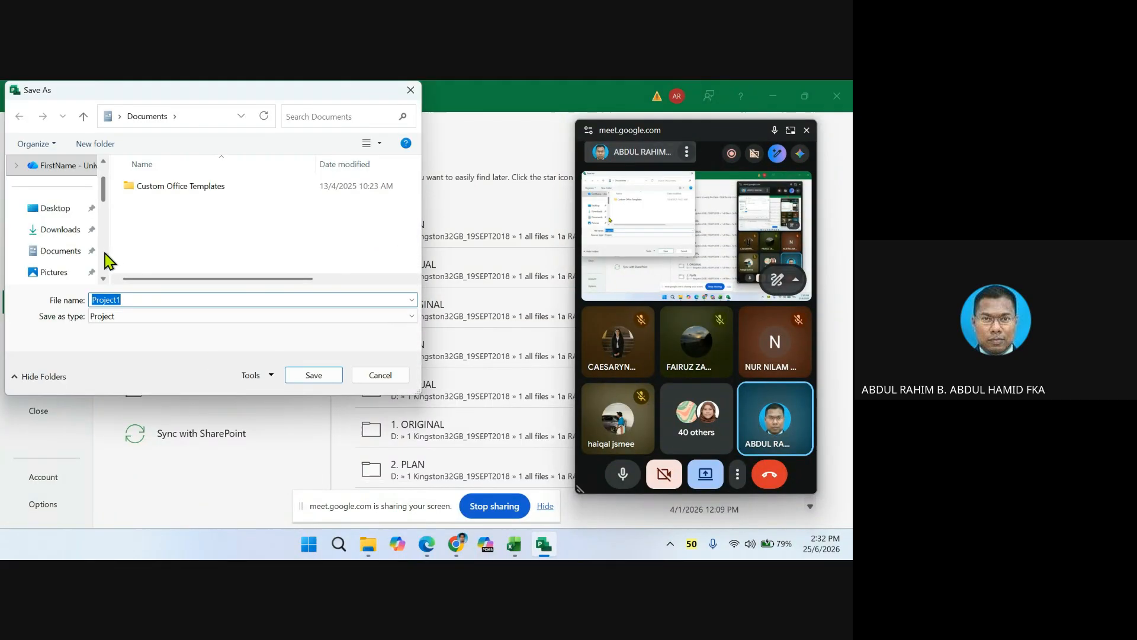
scroll(107, 261, down, 5)
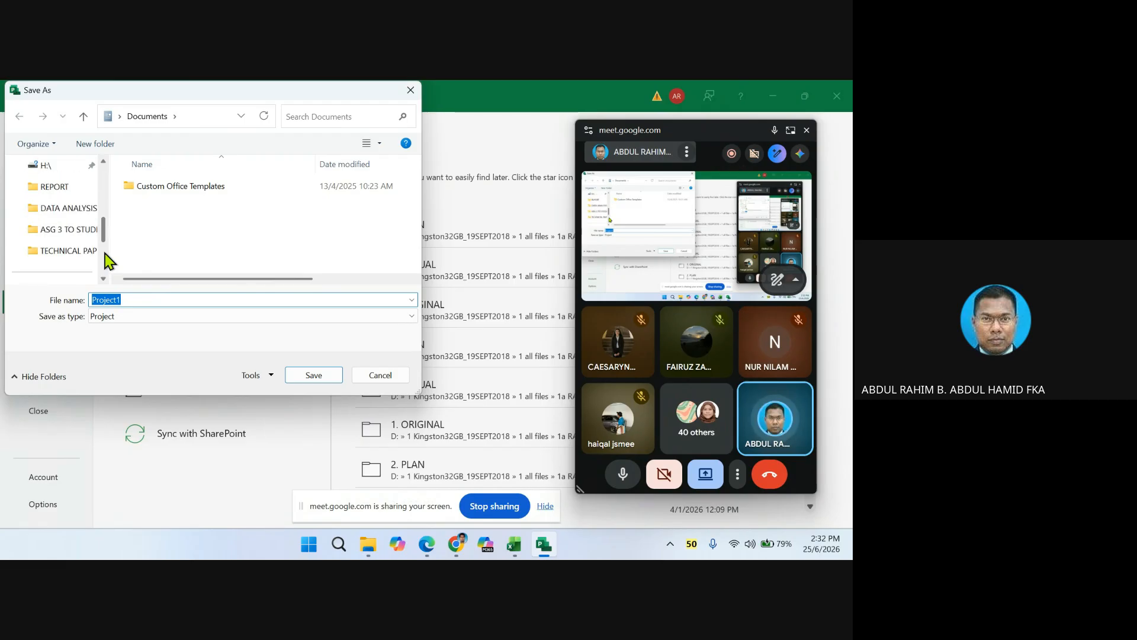
scroll(107, 261, down, 3)
click(60, 211)
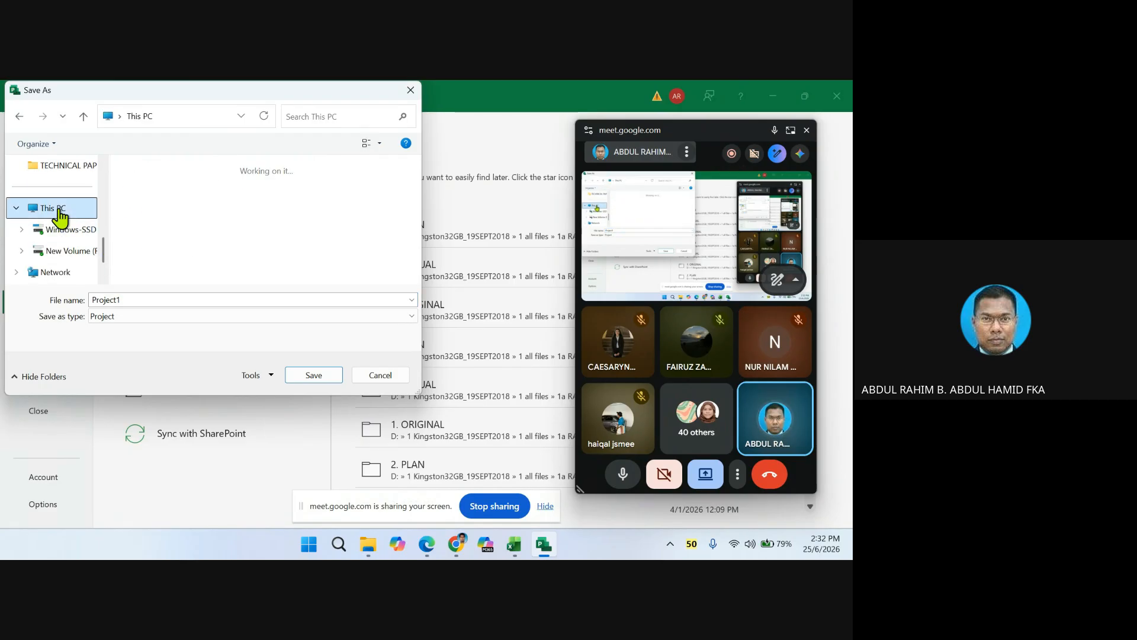
double_click(224, 244)
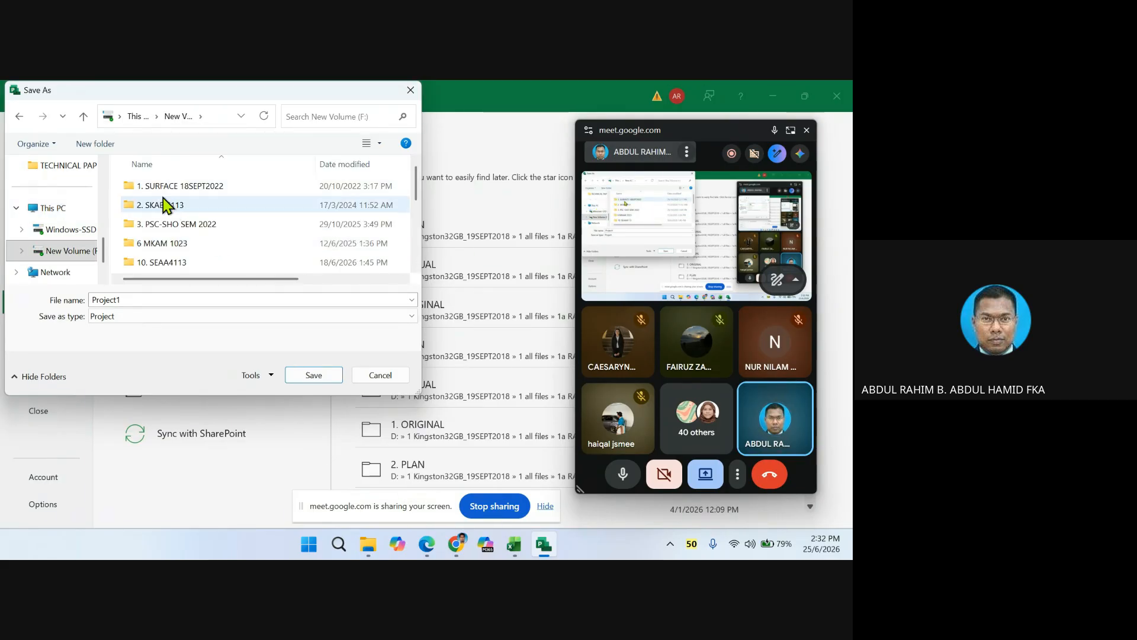
click(169, 263)
double_click(167, 263)
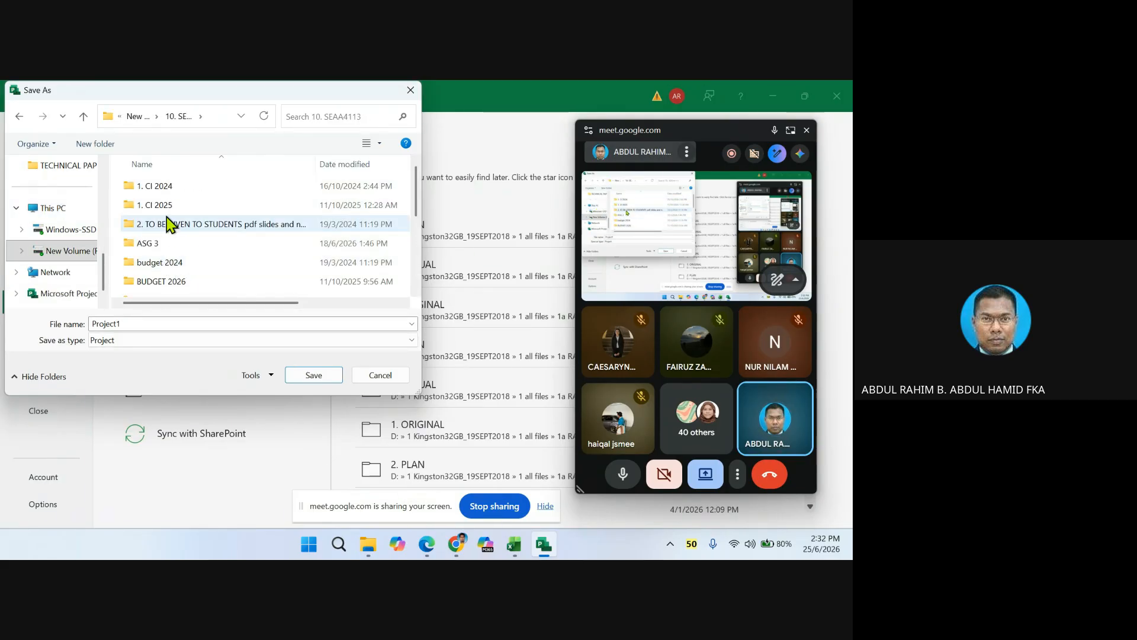
click(176, 244)
double_click(176, 244)
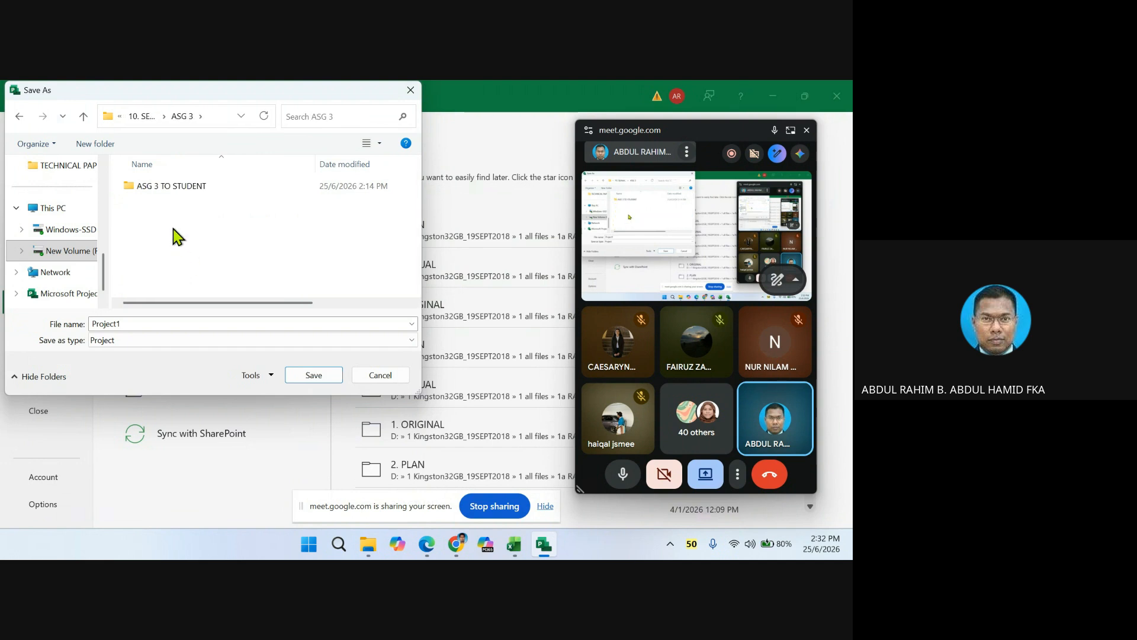
- Set the save location to the subfolder ASG 3 TO STUDENT > JB > 1. ORIGINAL
double_click(168, 188)
click(166, 185)
double_click(166, 186)
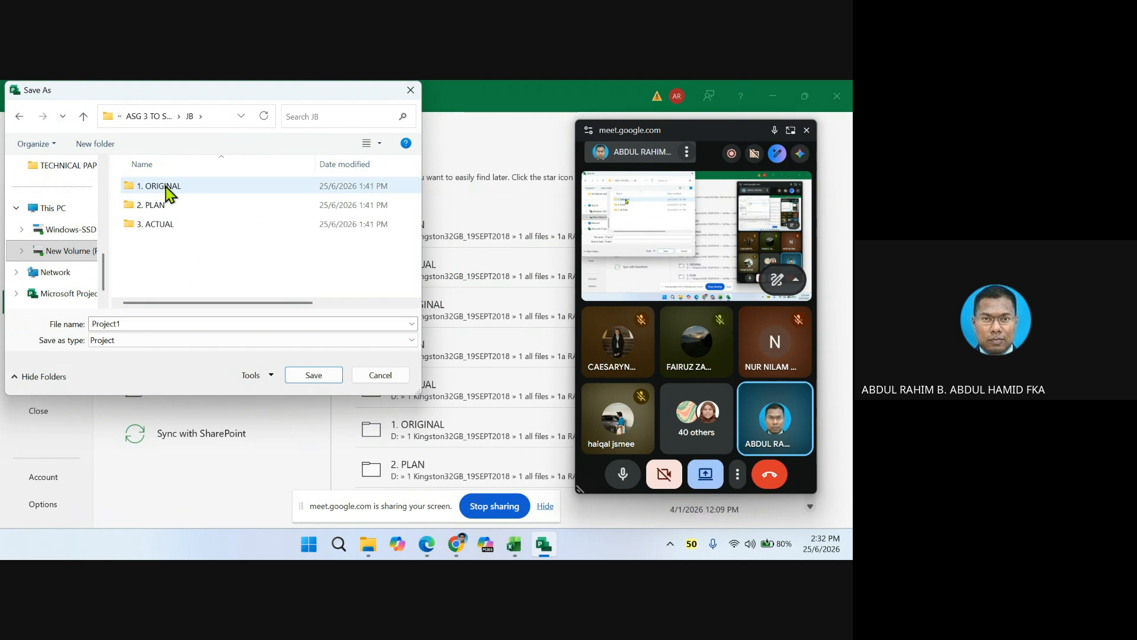
click(166, 187)
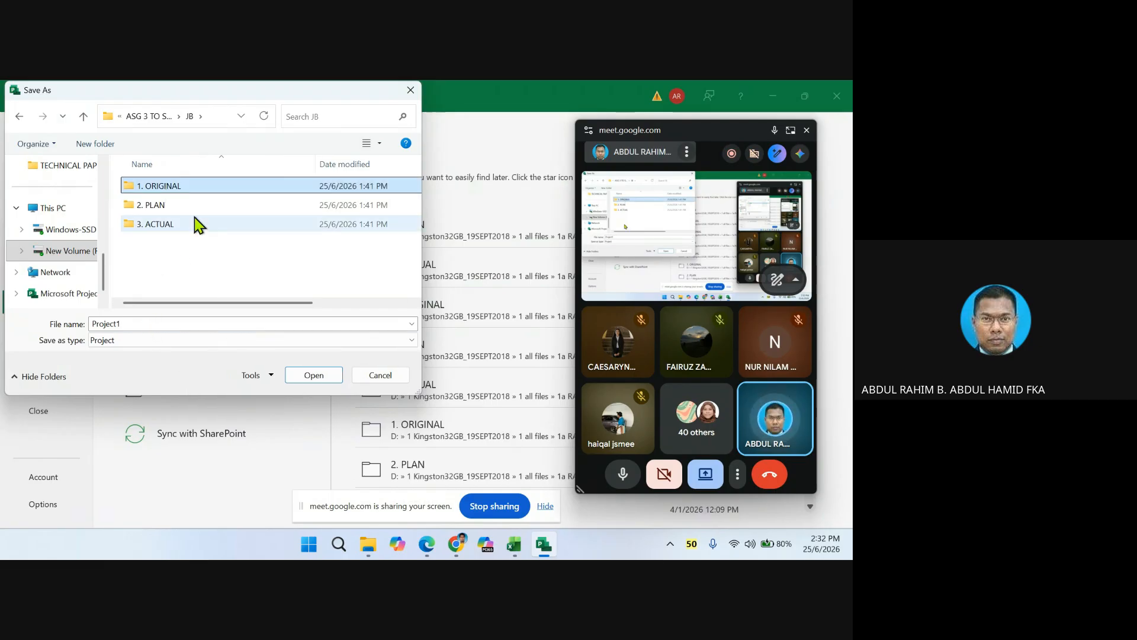
double_click(194, 185)
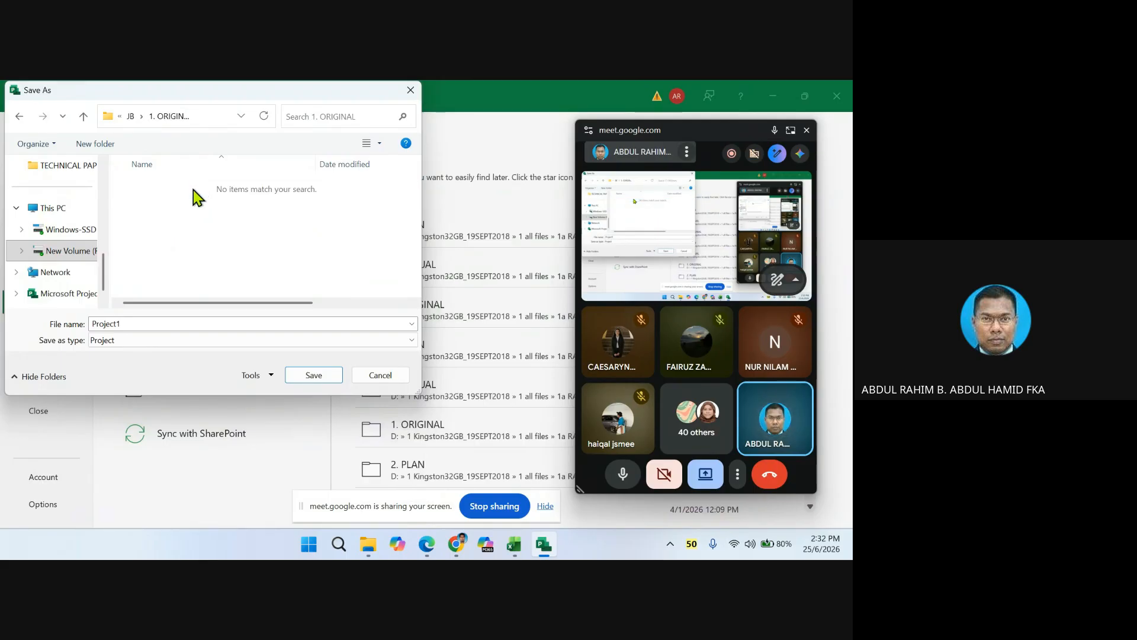
- Name the project file with the presenter's name and save it as a Project file
double_click(120, 324)
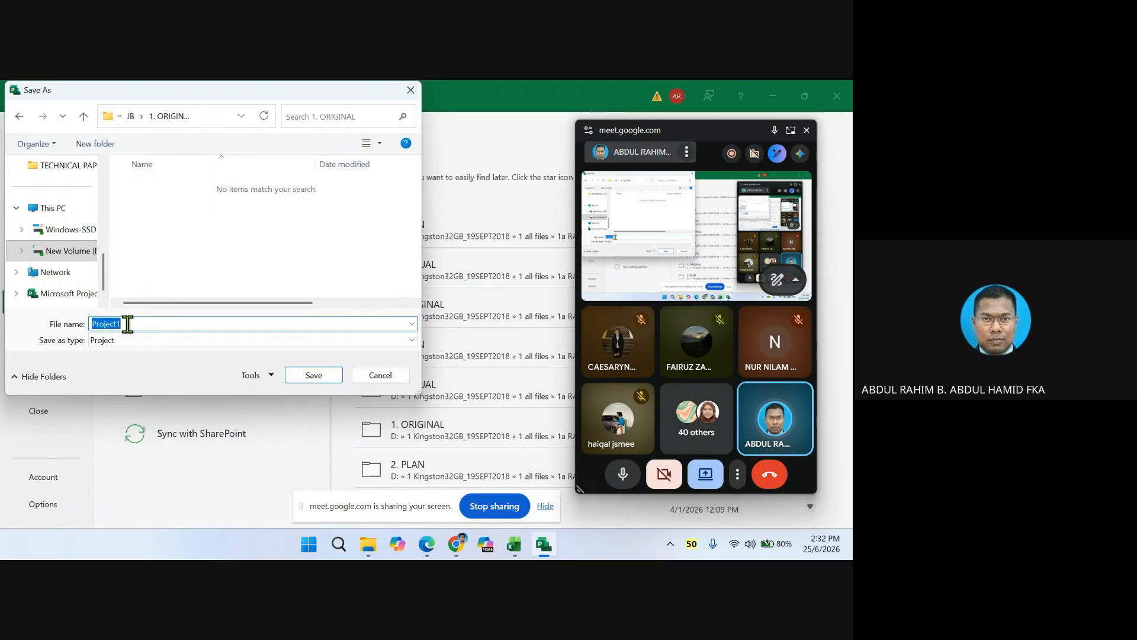
text(RAHIM)
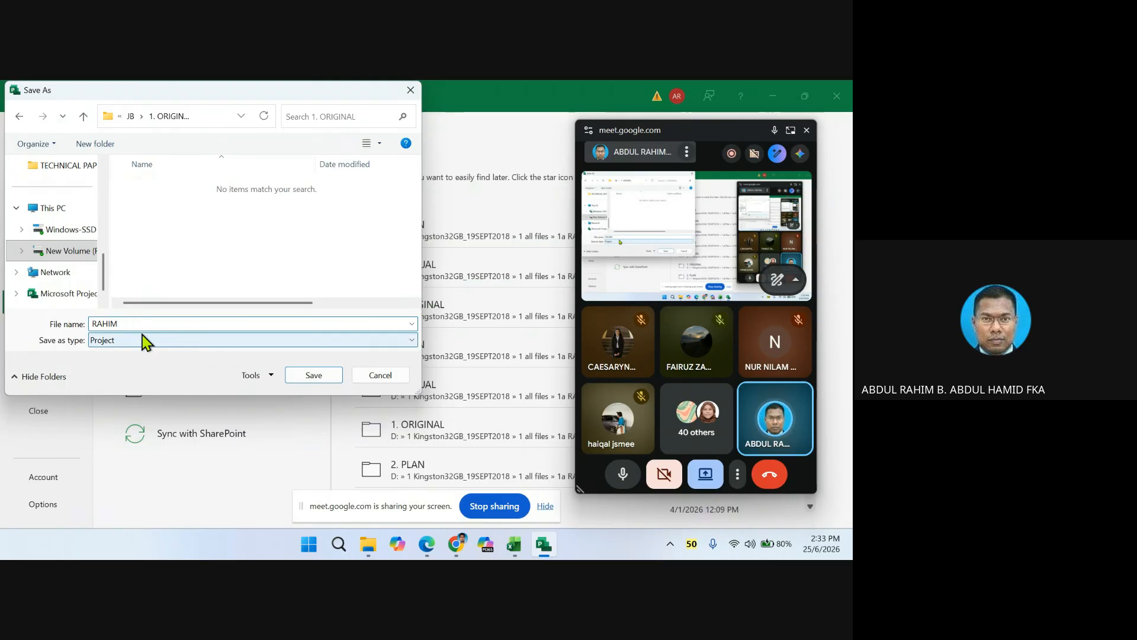
click(320, 376)
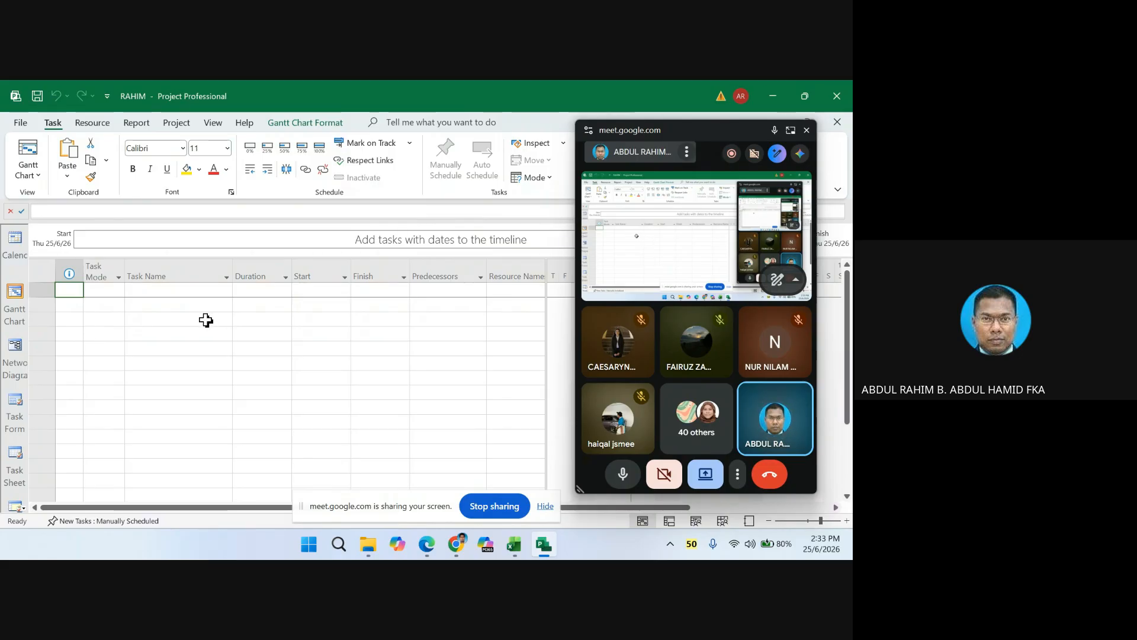
- Open the Project Options and review the General and Display settings, keeping the entry bar enabled
click(21, 127)
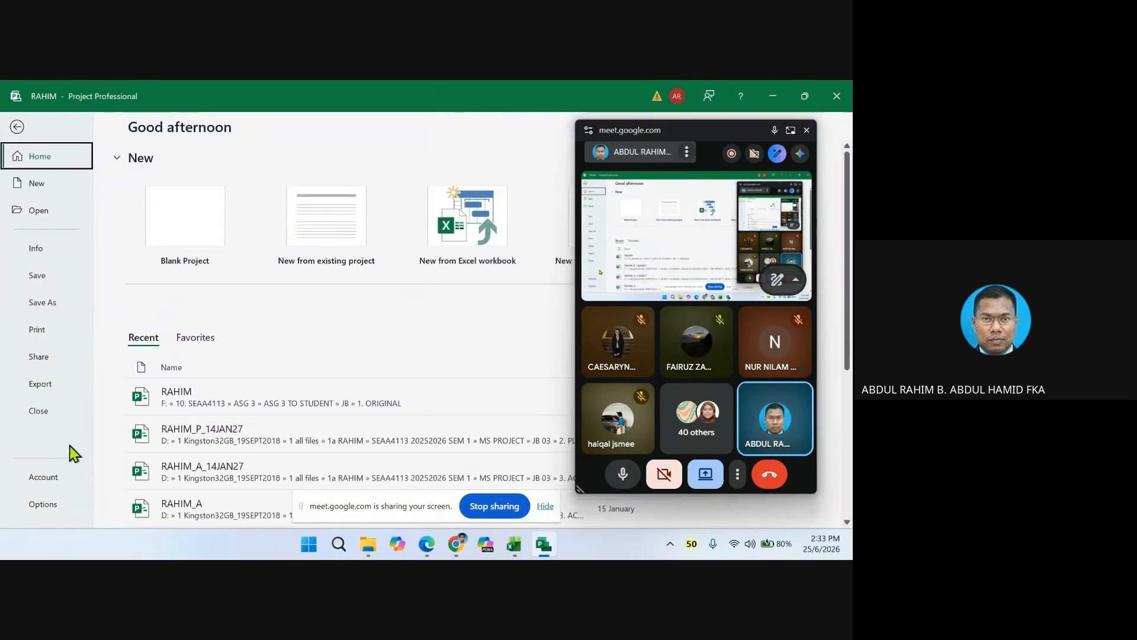
click(18, 127)
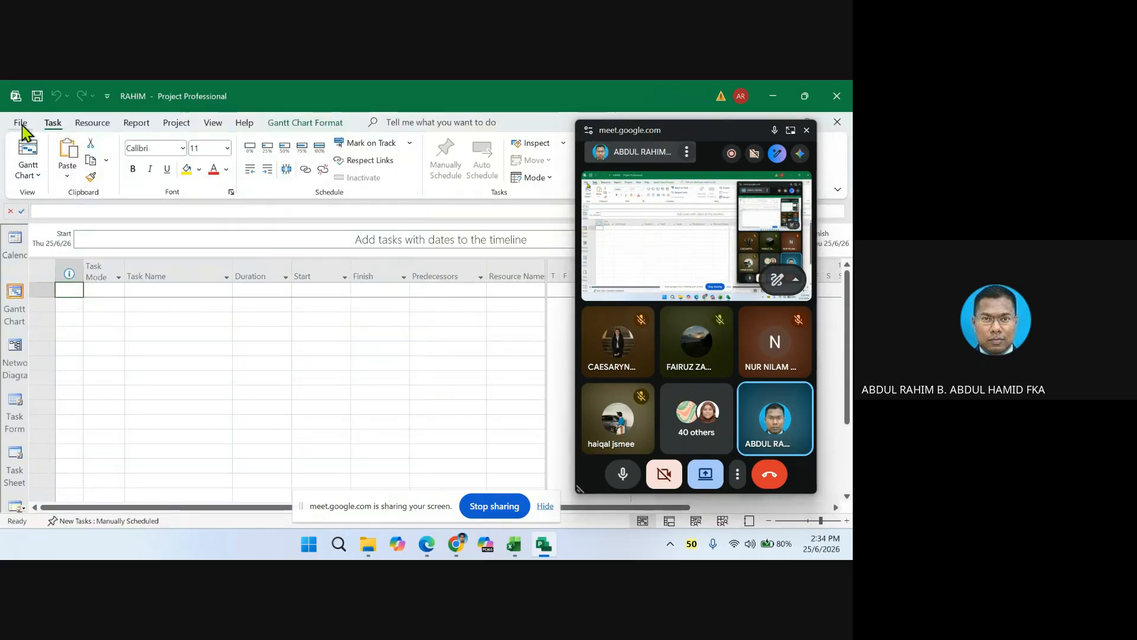
click(21, 123)
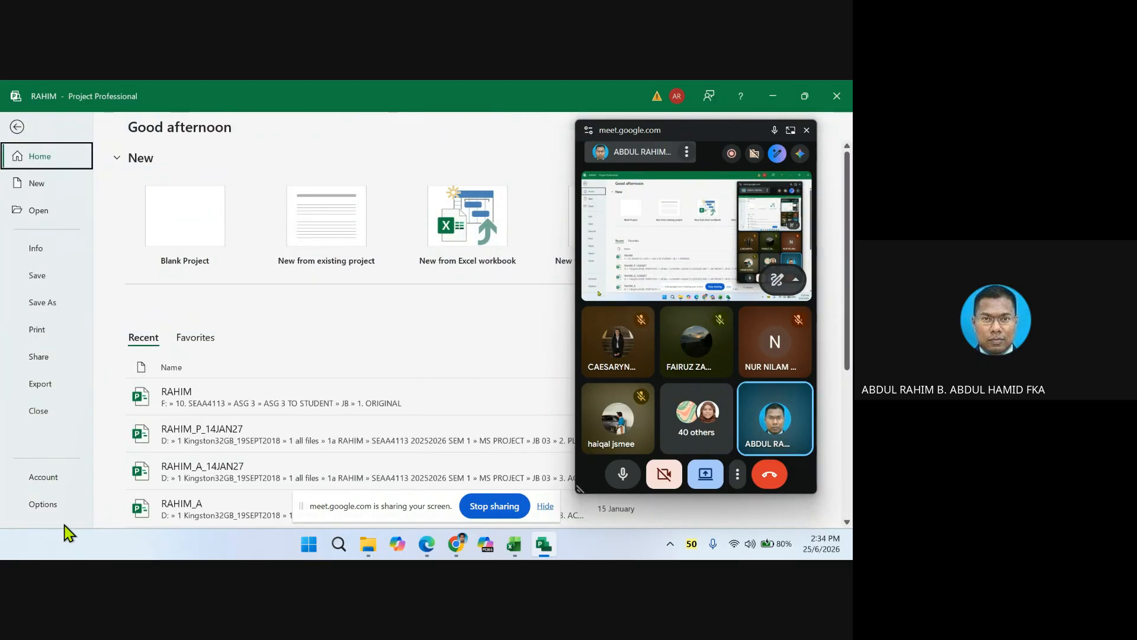
click(40, 504)
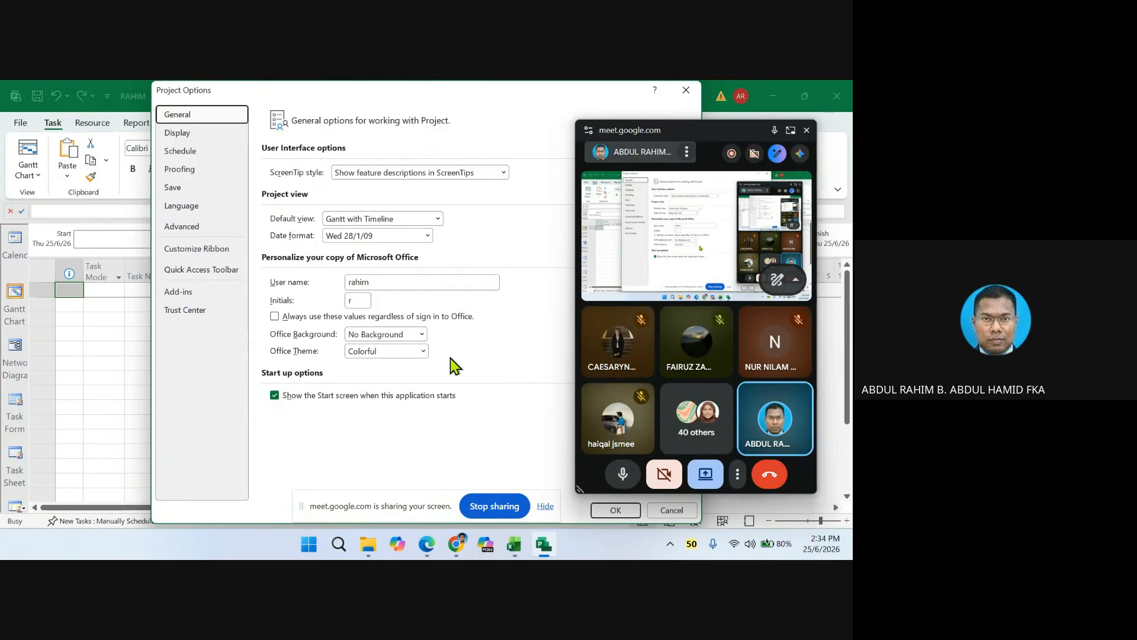
click(178, 134)
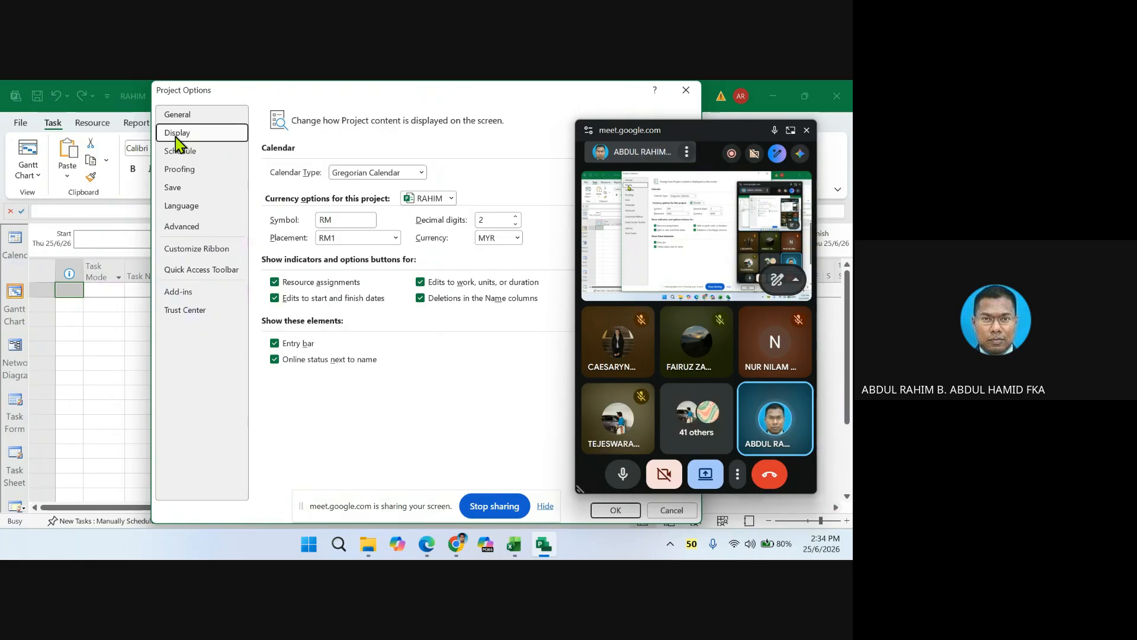
click(275, 343)
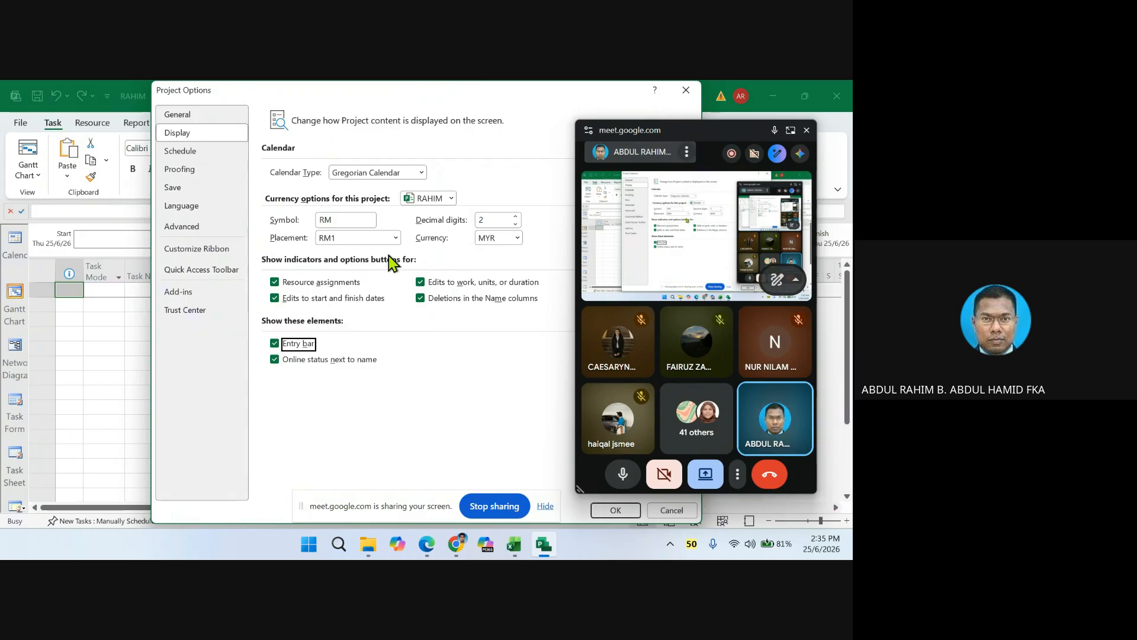
- Set the project currency to MYR with the symbol RM and 0 decimal digits
click(508, 238)
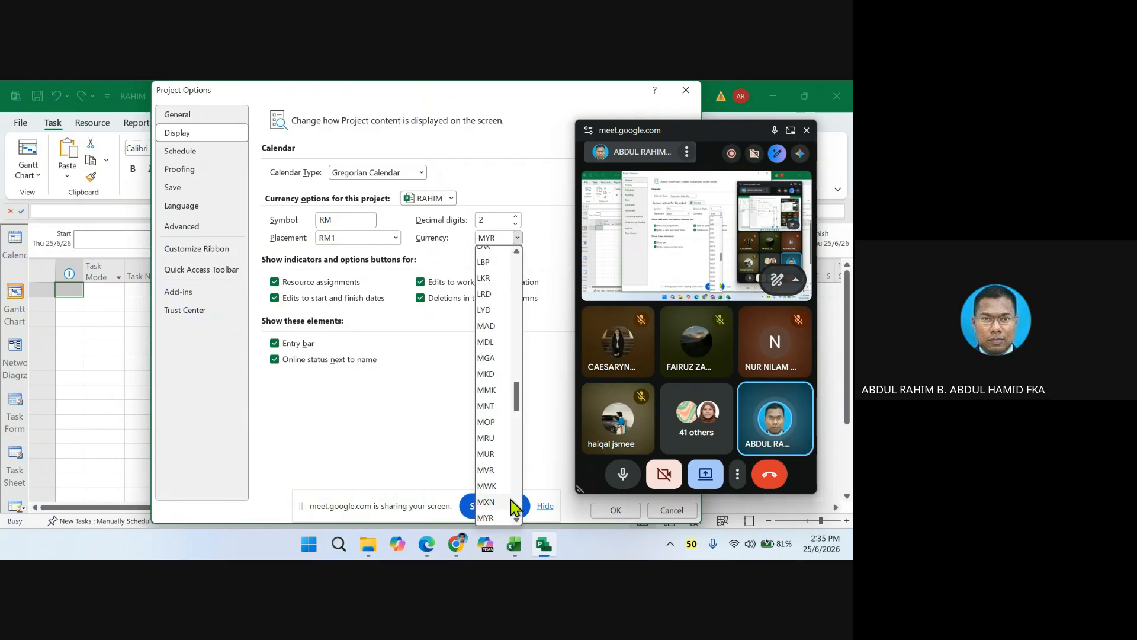
click(492, 518)
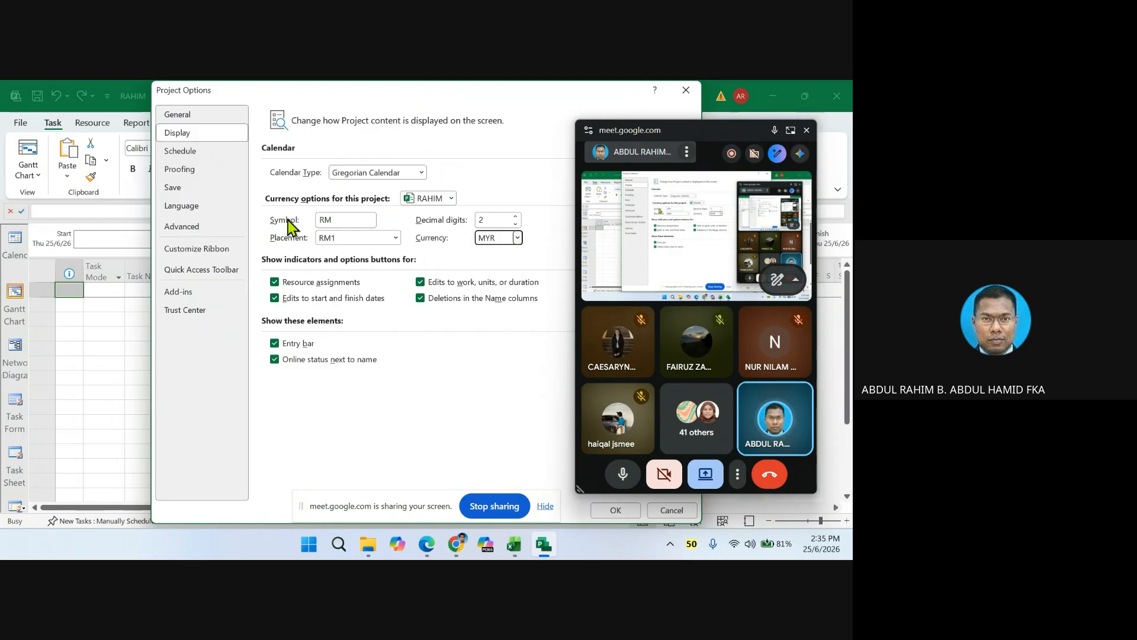
click(334, 223)
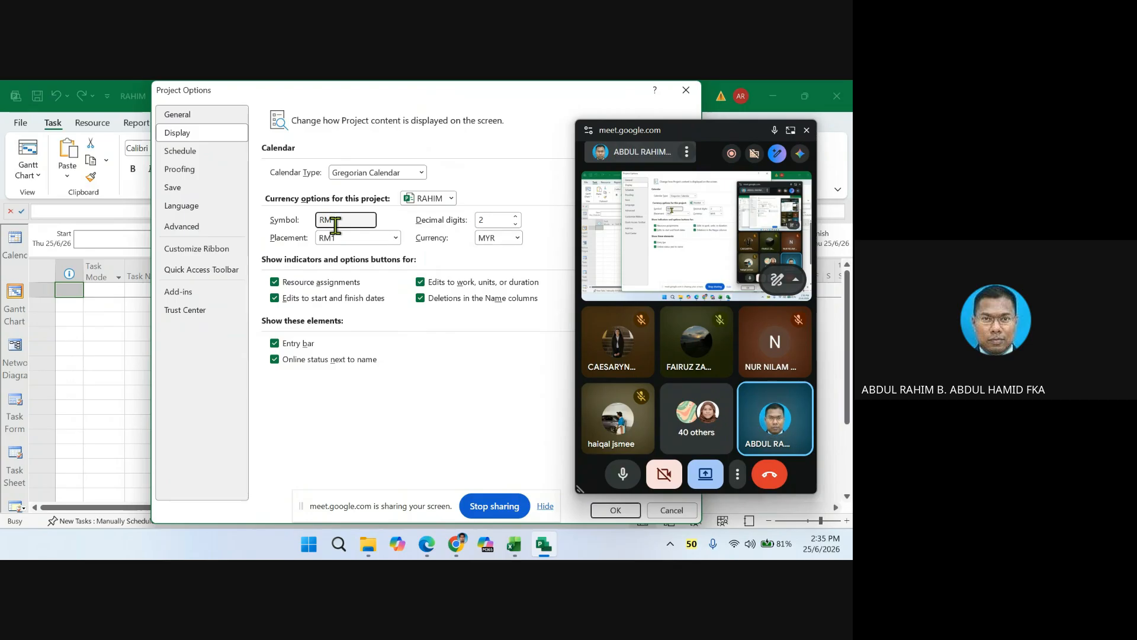
key(BackSpace)
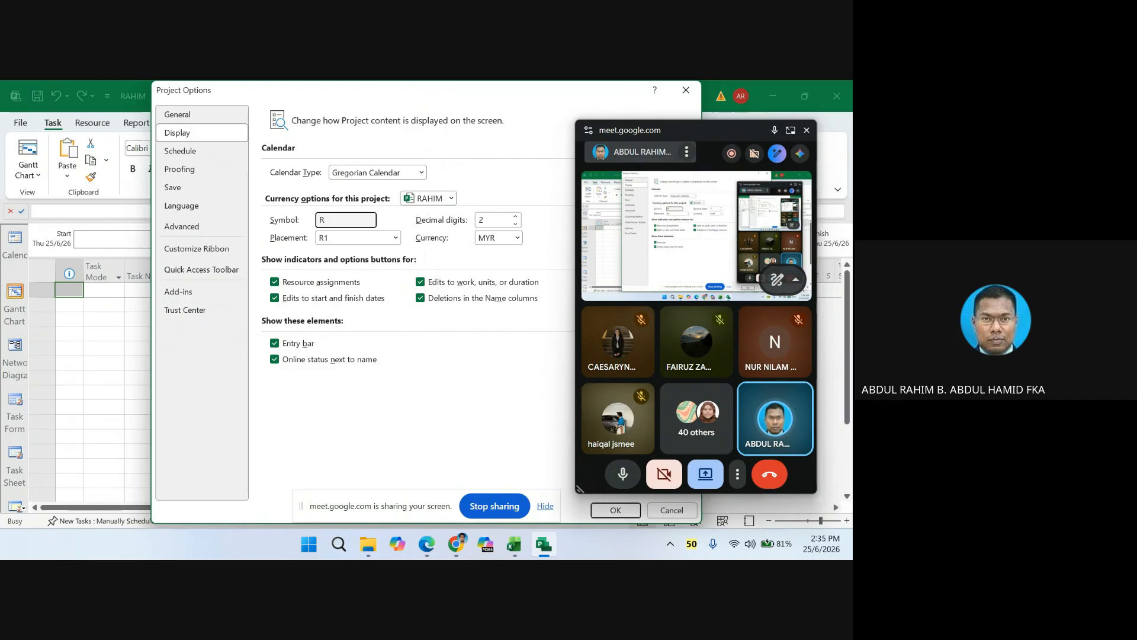
text(M)
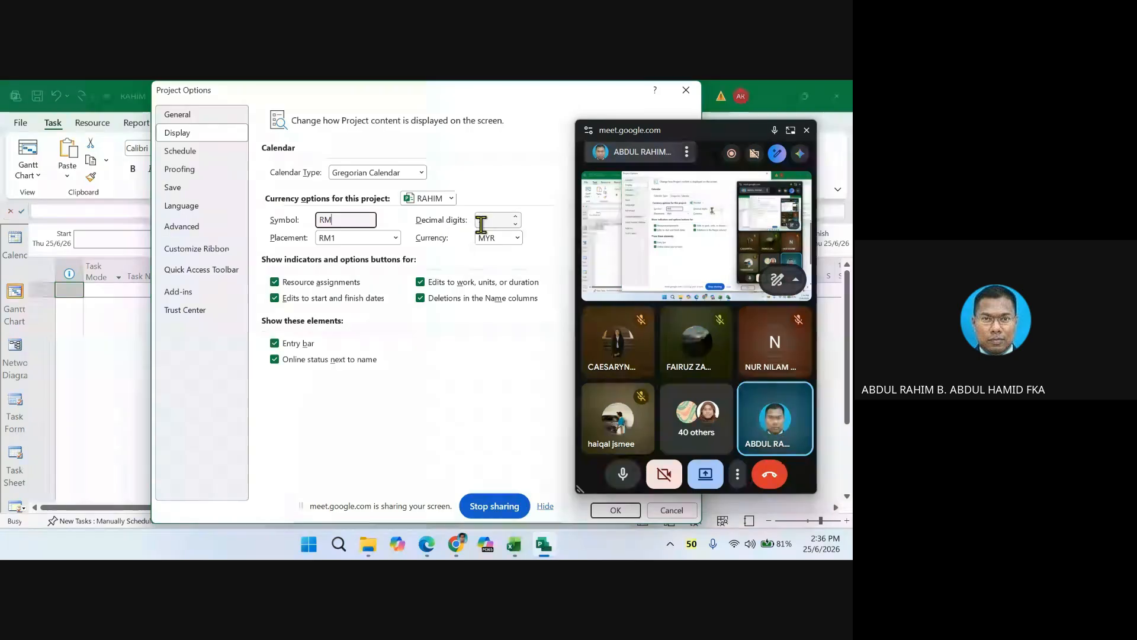
click(515, 224)
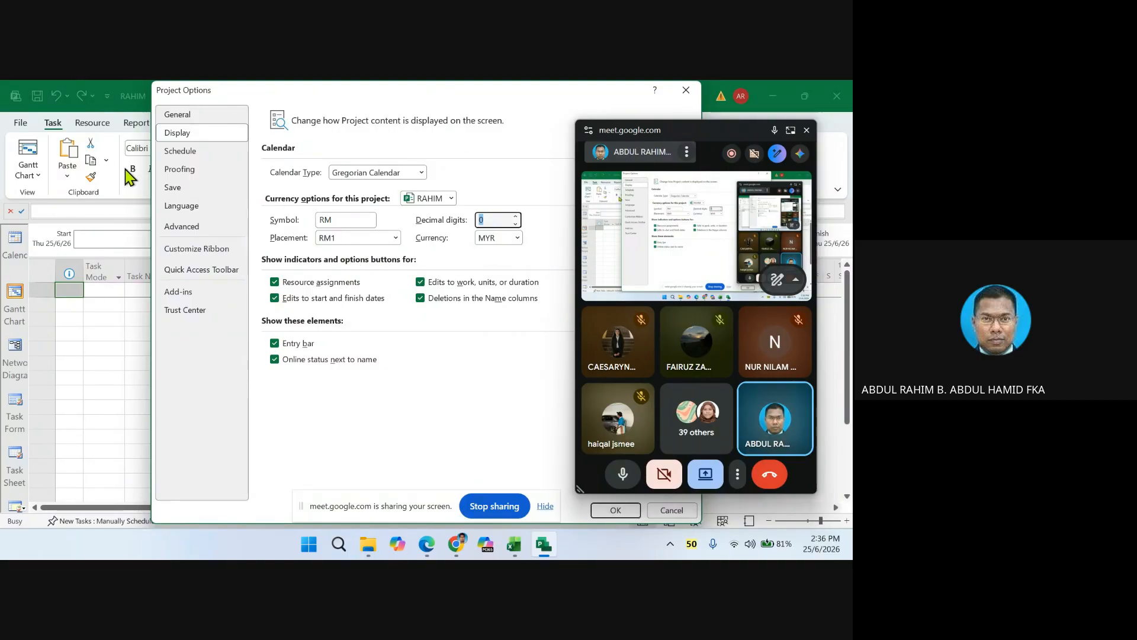
- Bring up the Schedule options and switch to the assignment PDF in Edge to read the required daily schedule, working hours and days per month
click(179, 155)
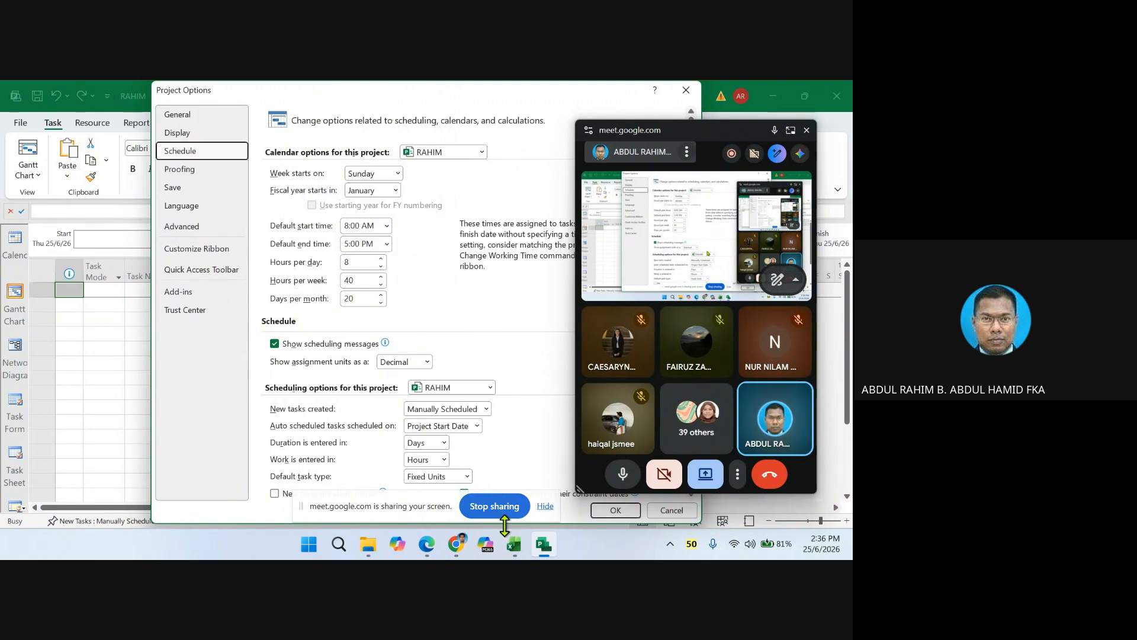
click(426, 547)
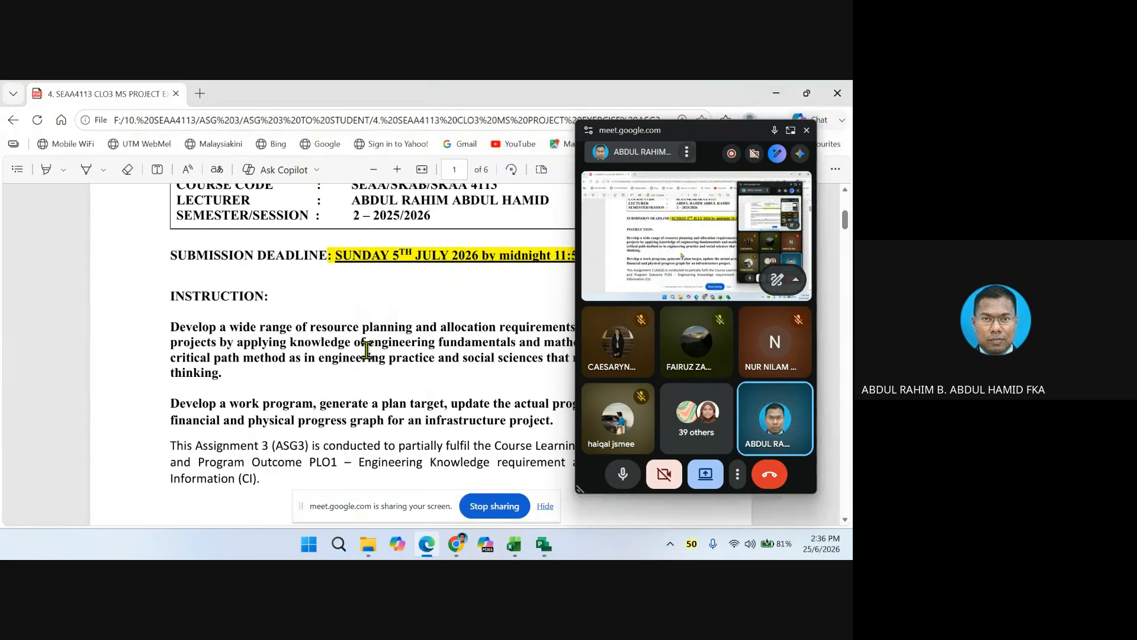
scroll(355, 350, down, 5)
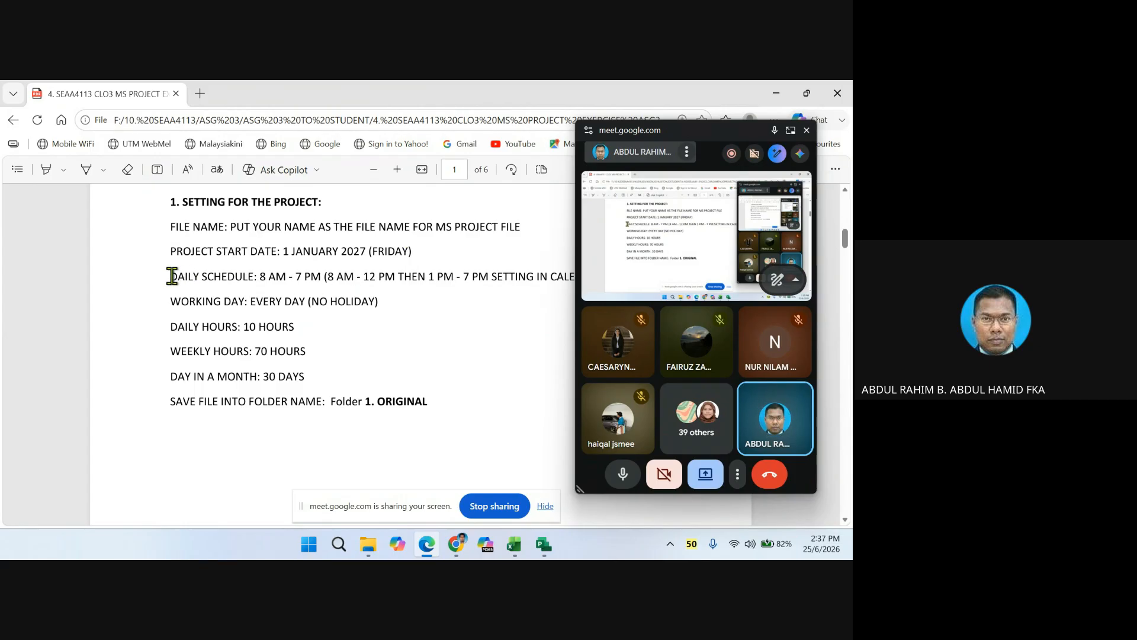
drag(171, 276, 311, 372)
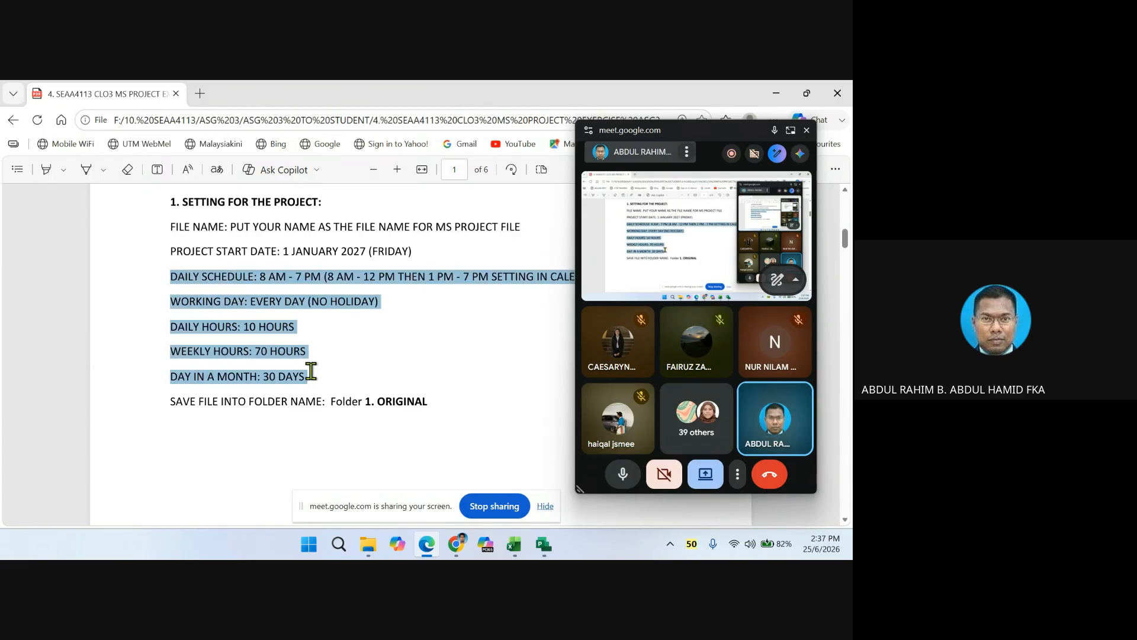
right_click(287, 279)
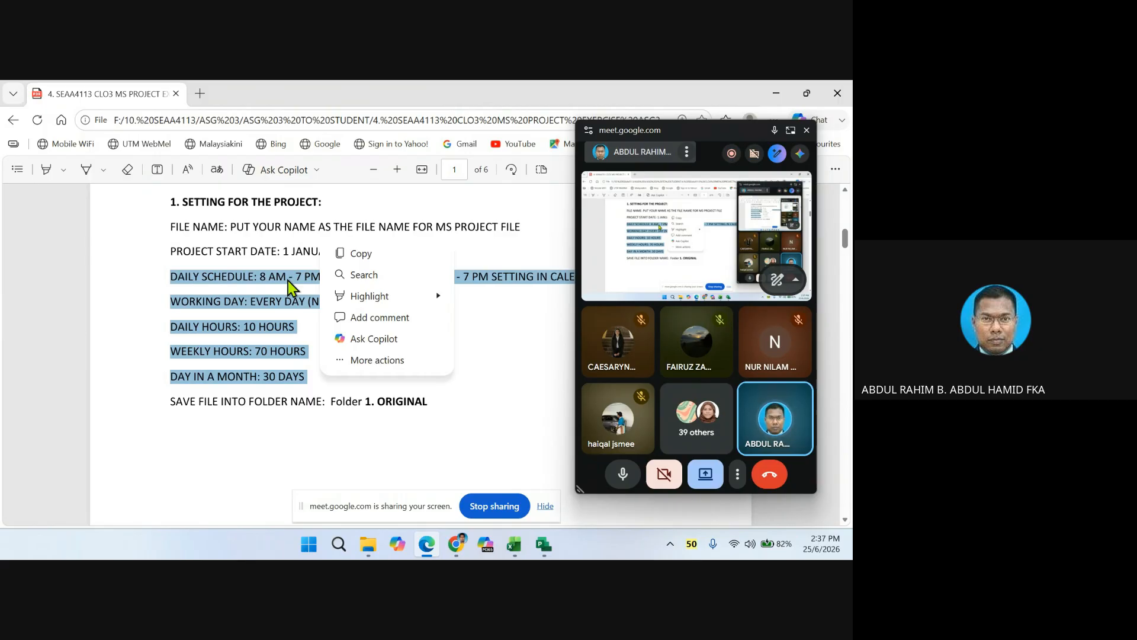
- Back in Microsoft Project, set the week to start on Friday and the default end time to 7:00 PM
mouse_move(525, 538)
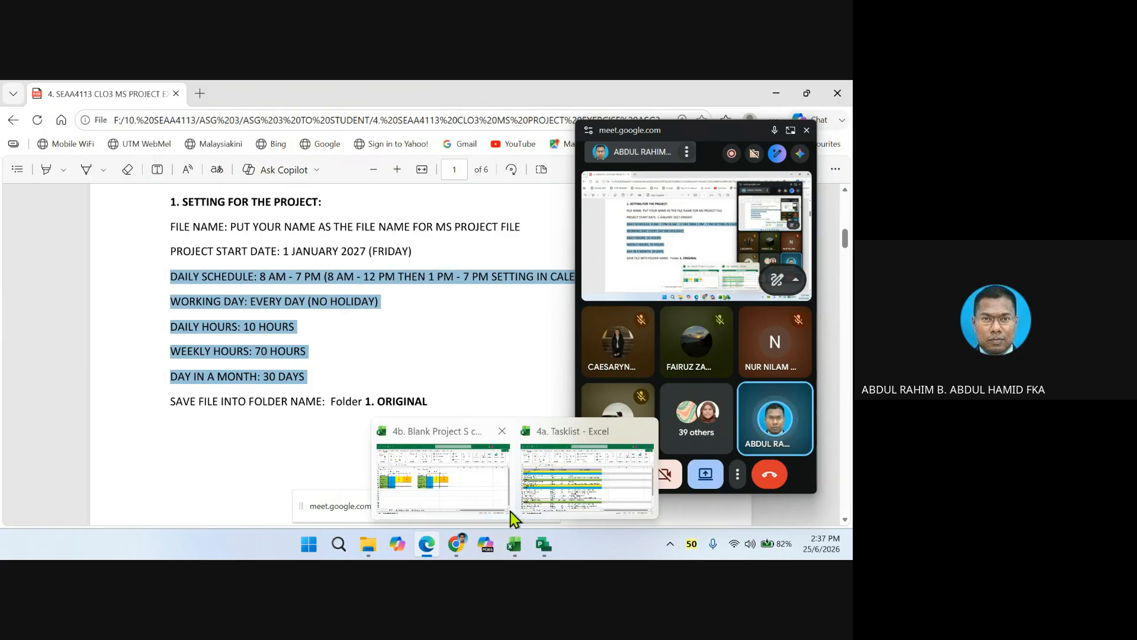
click(545, 547)
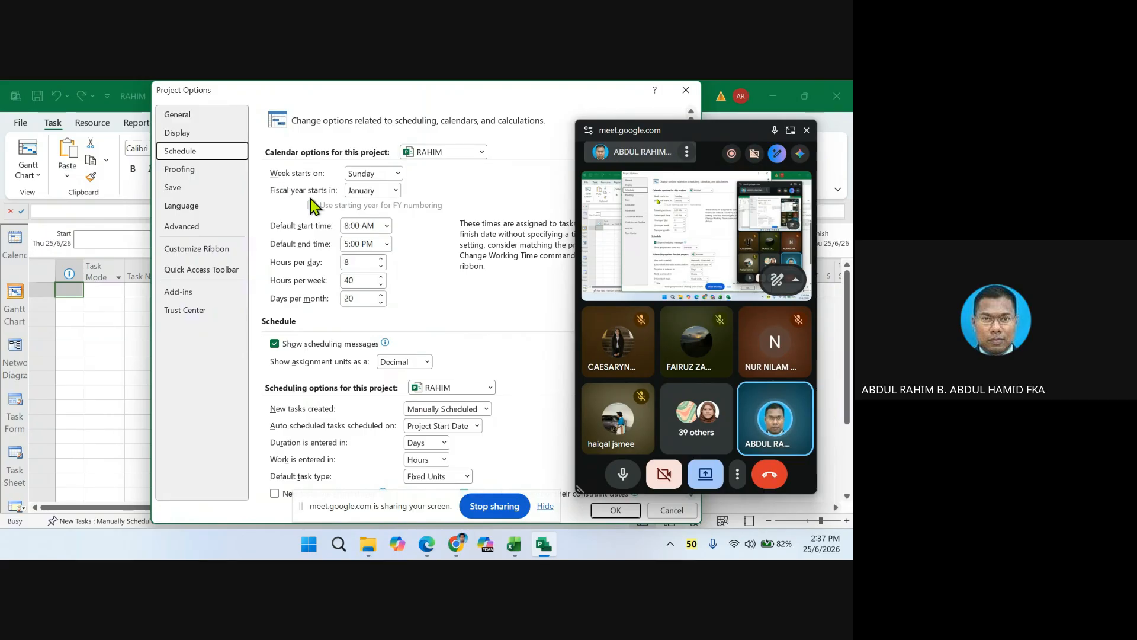
click(398, 173)
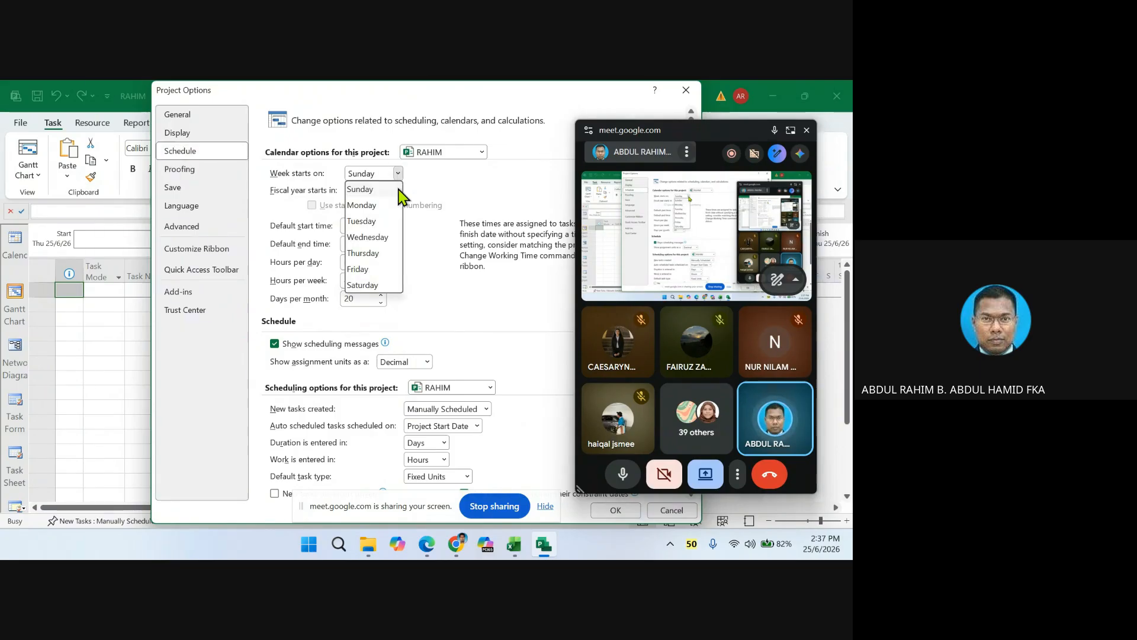
click(360, 270)
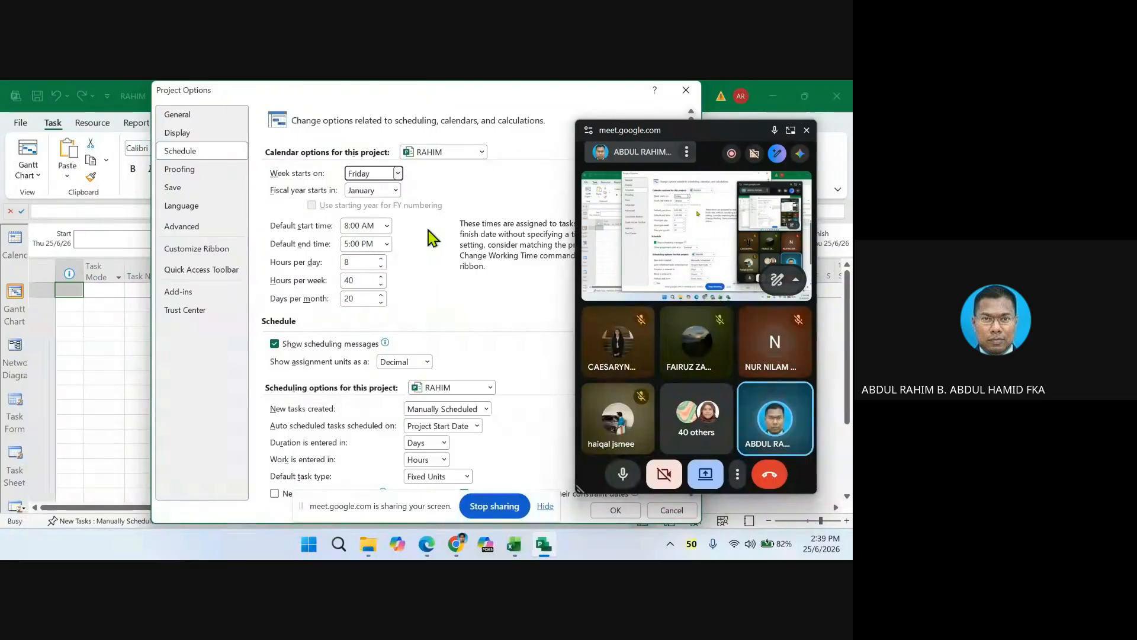
click(386, 243)
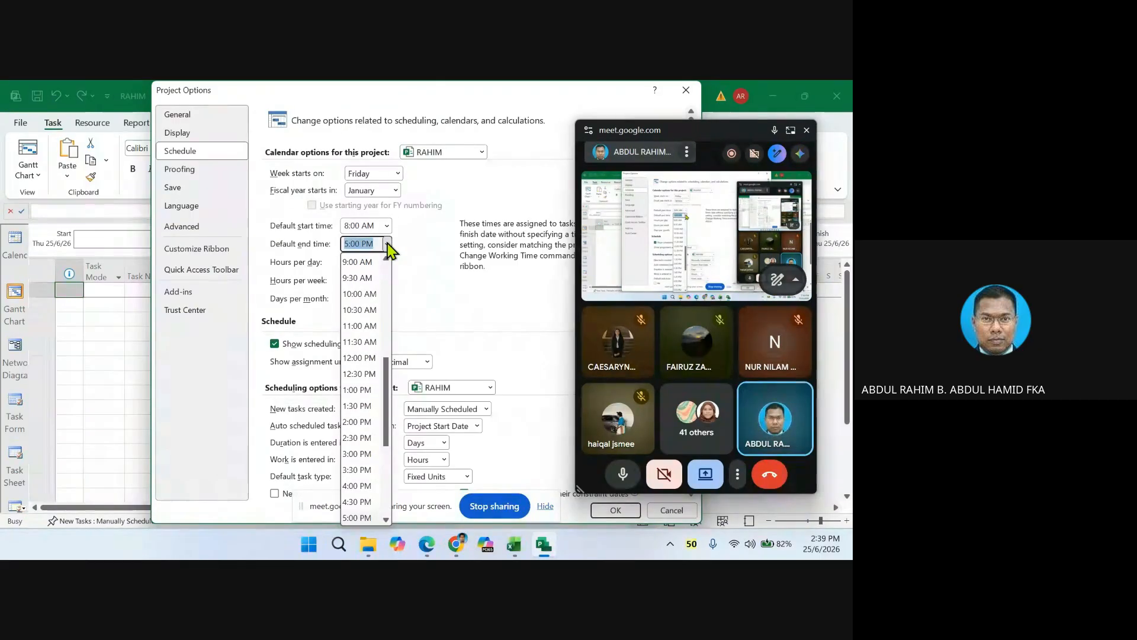
click(386, 519)
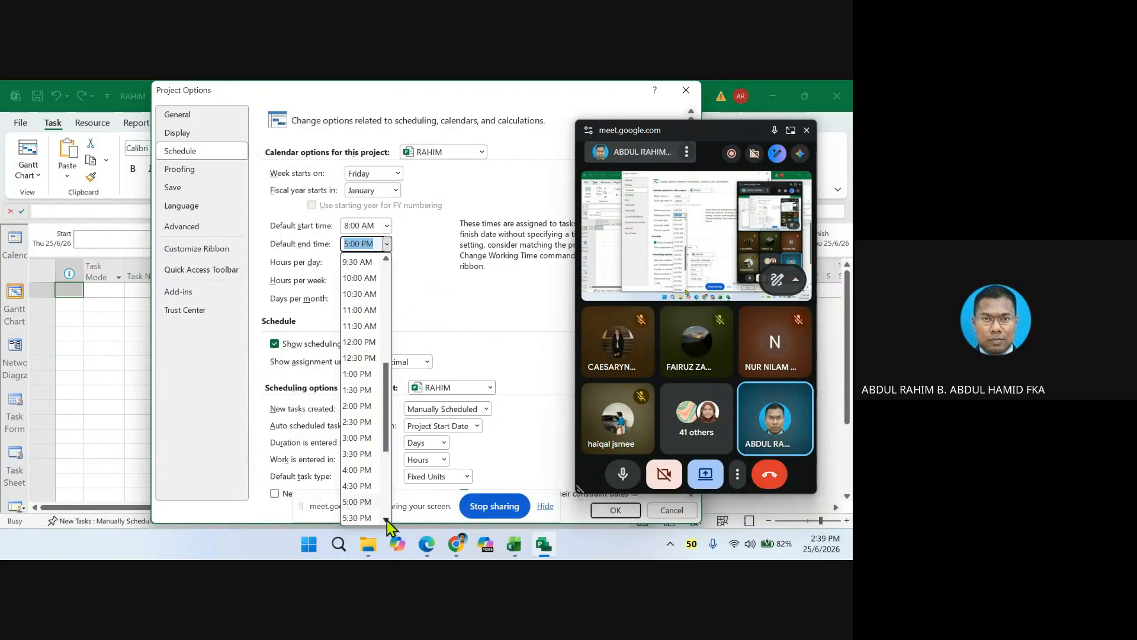
click(386, 519)
click(386, 520)
click(386, 519)
click(386, 519)
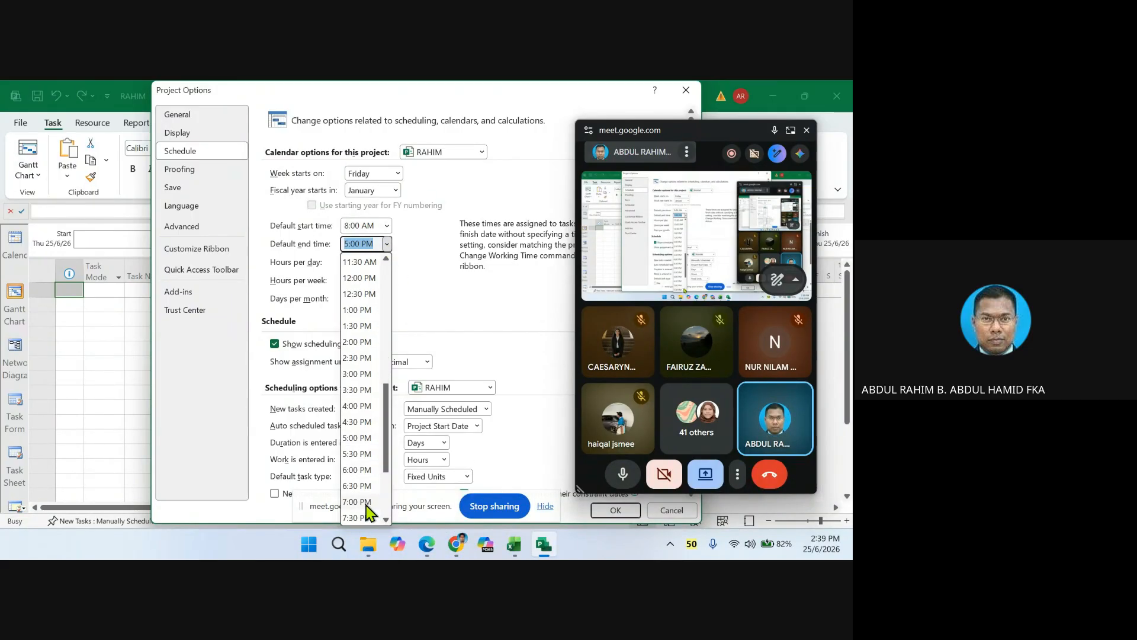
click(366, 503)
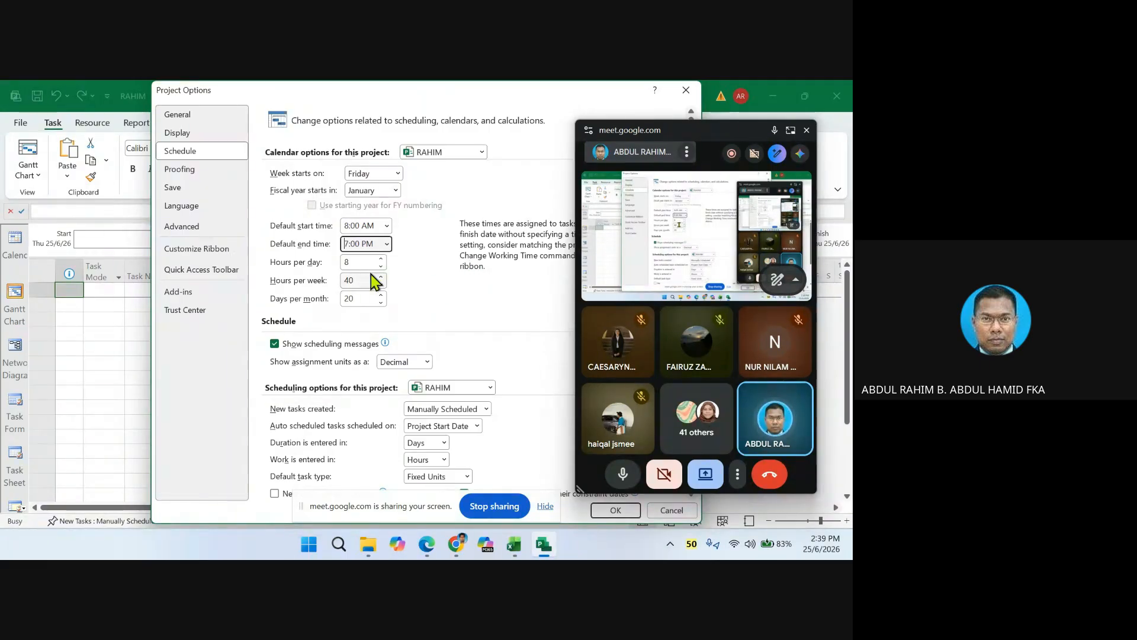
- Set the calendar options to 10 hours per day and 70 hours per week
click(379, 258)
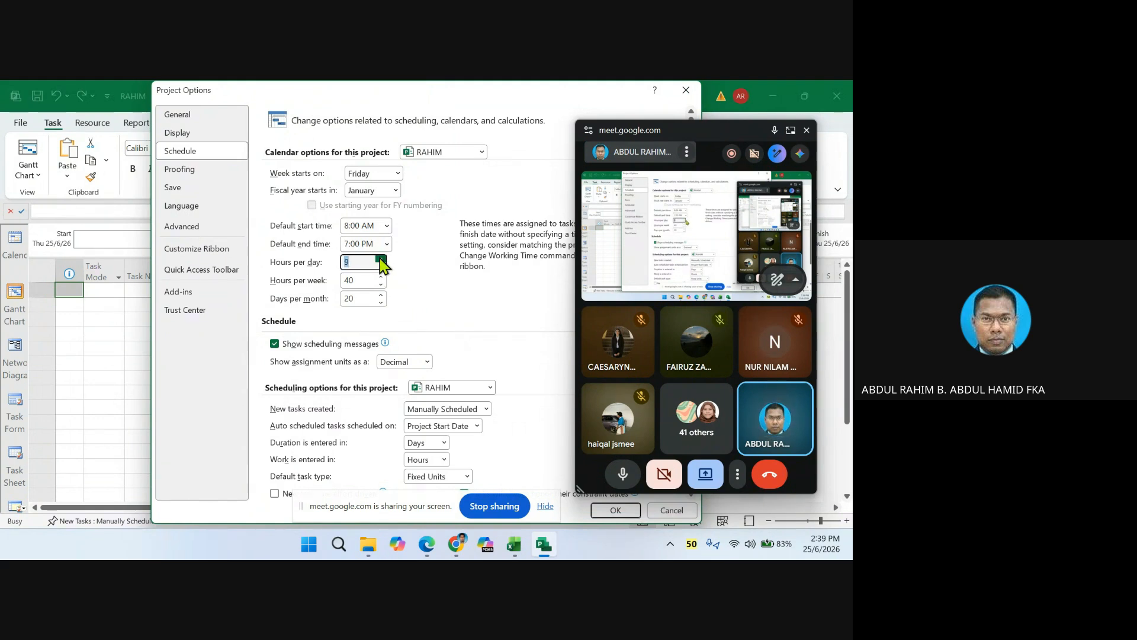
click(380, 258)
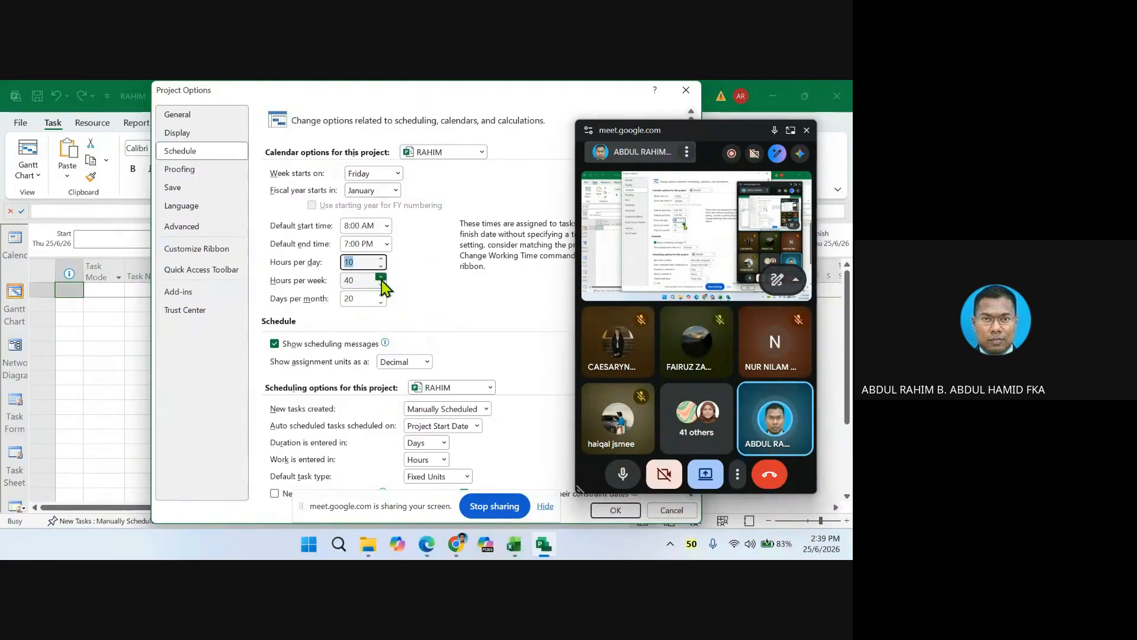
click(362, 282)
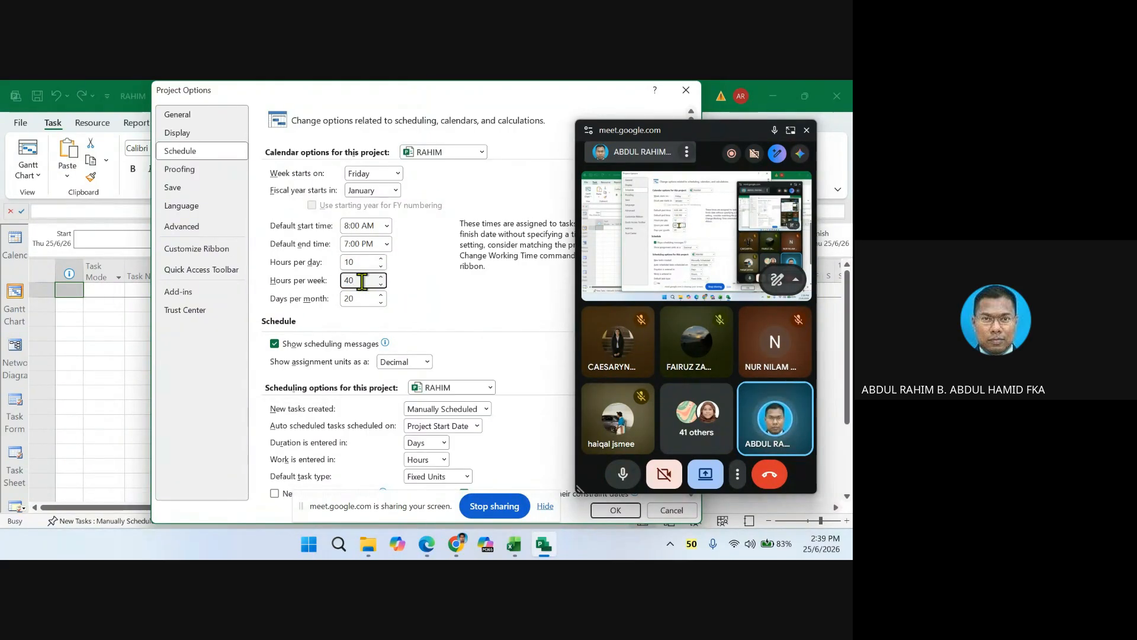
key(BackSpace)
key(BackSpace)
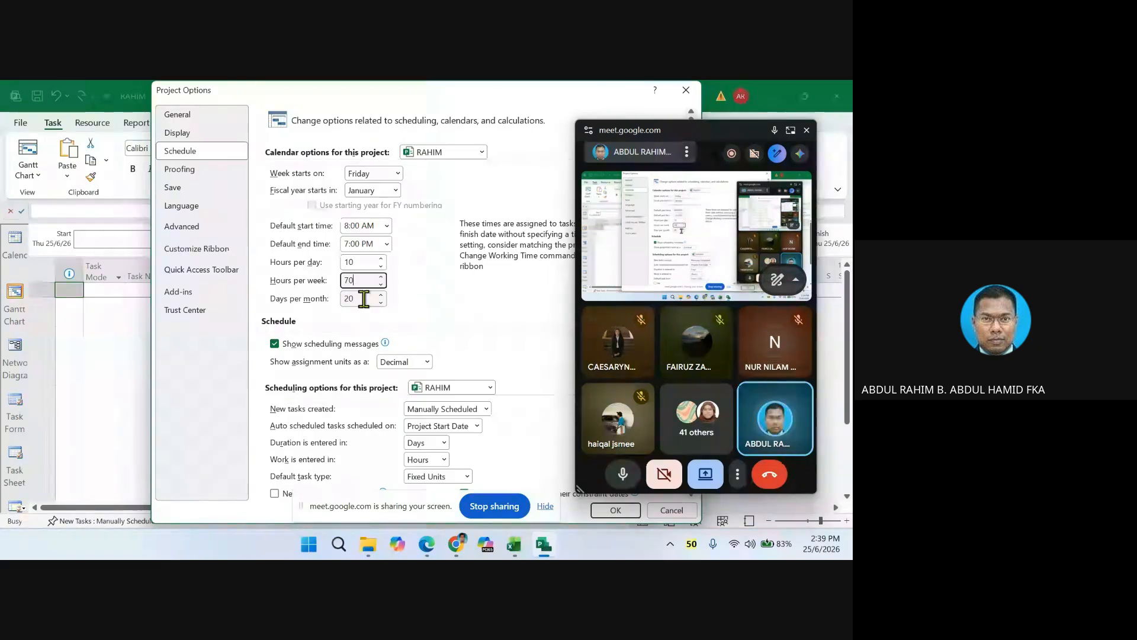
- Set the days per month to 30 in the calendar options
click(358, 299)
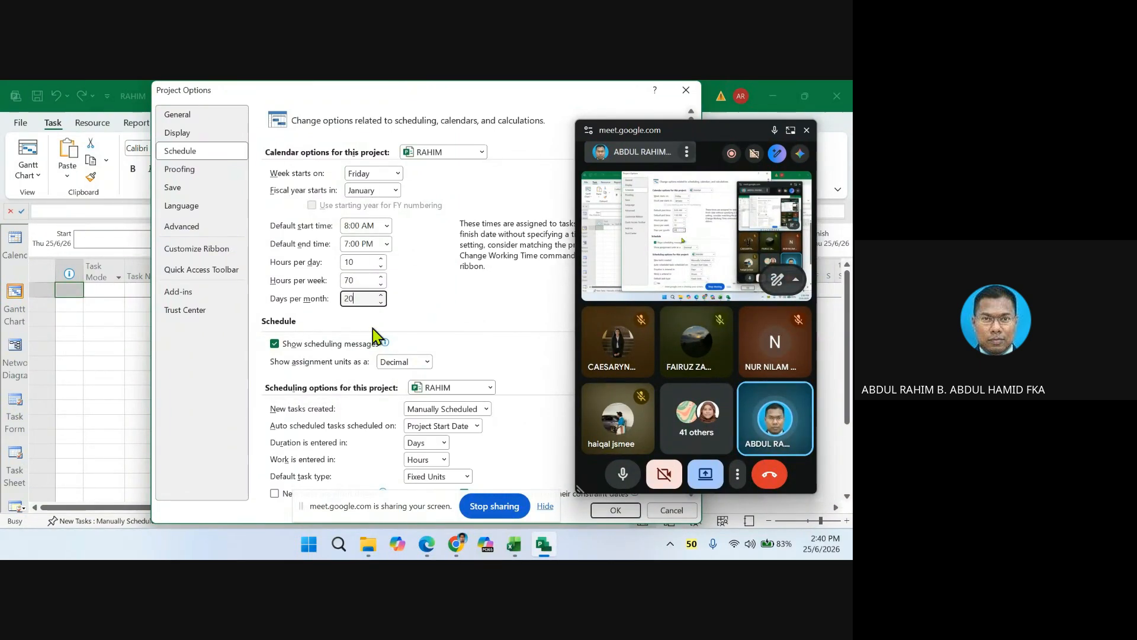
key(BackSpace)
key(BackSpace)
text(30)
- Try showing assignment units as Percentage and restore the Decimal setting
scroll(482, 346, down, 1)
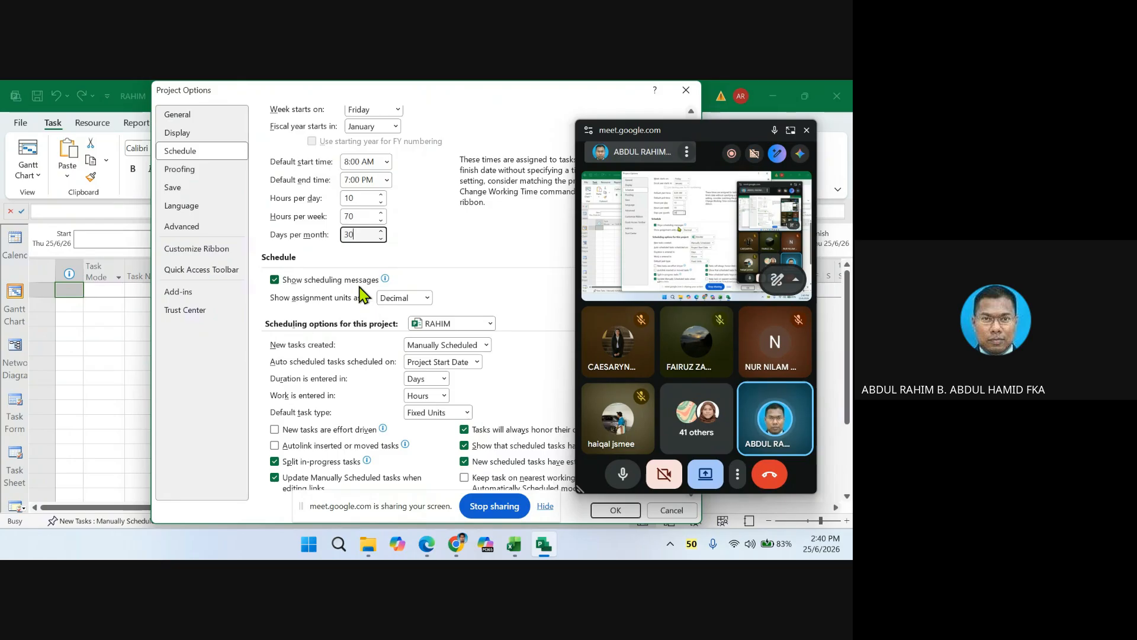
mouse_move(363, 292)
click(424, 297)
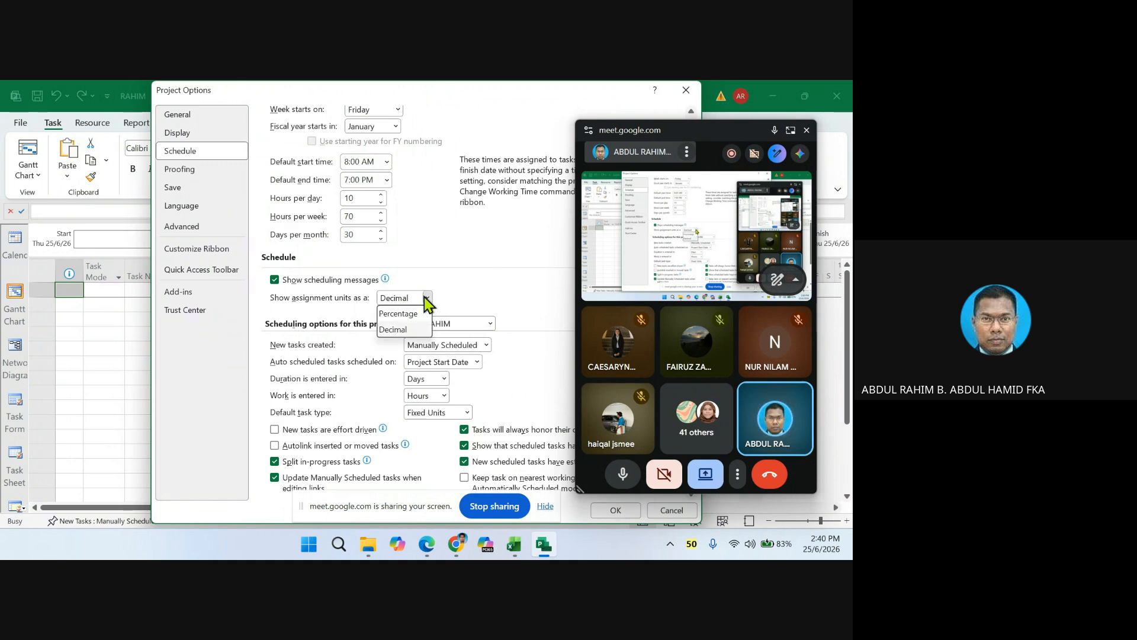
click(397, 314)
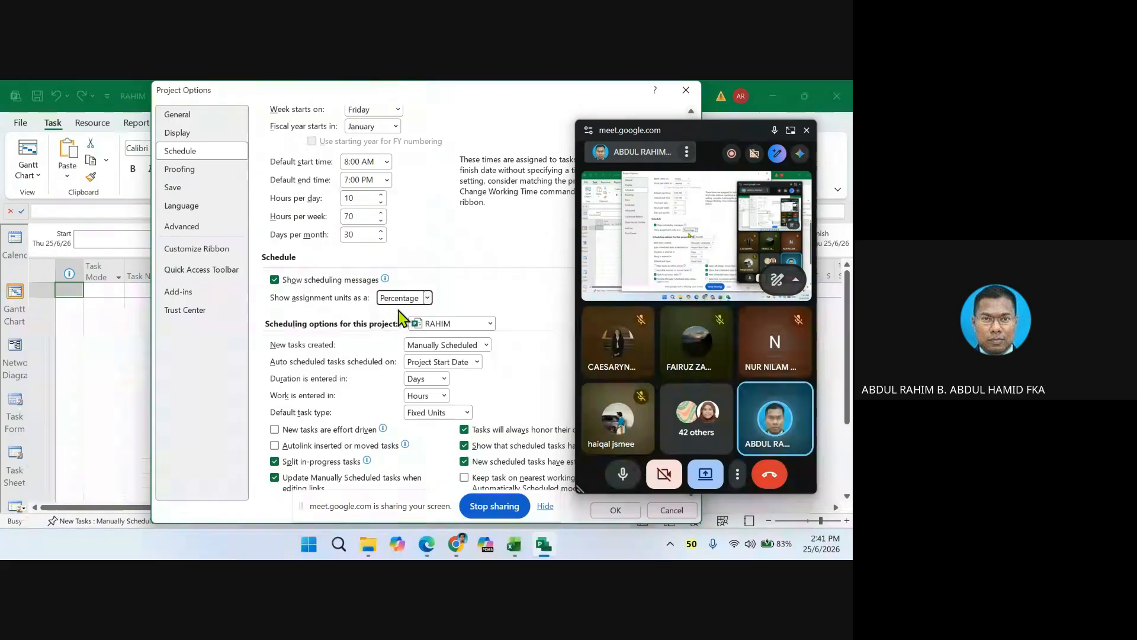
click(426, 299)
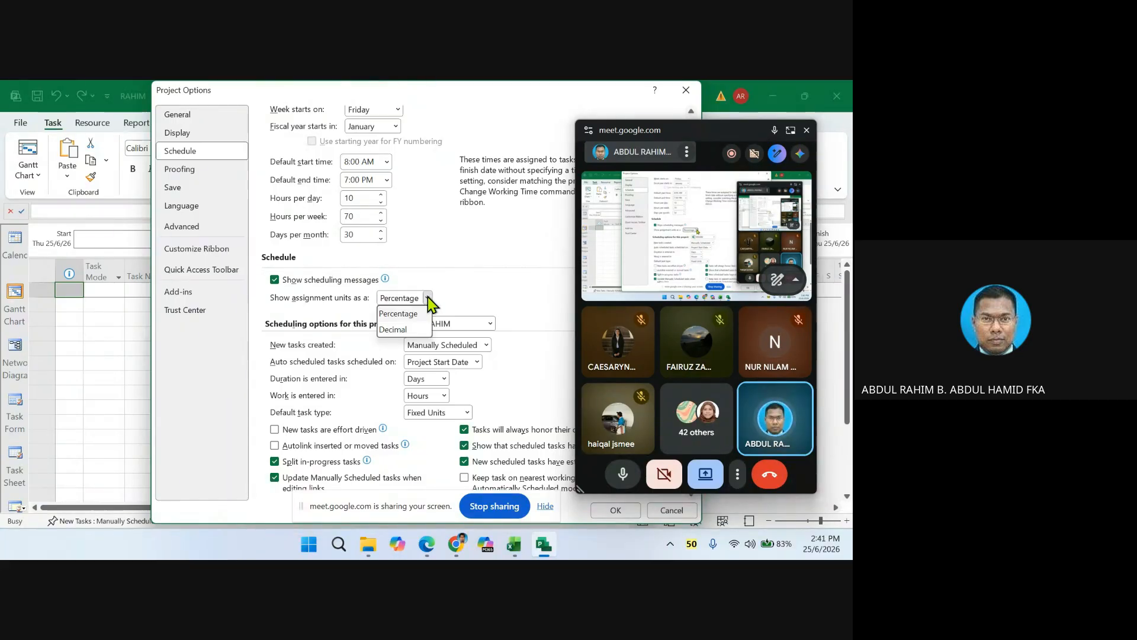
click(396, 333)
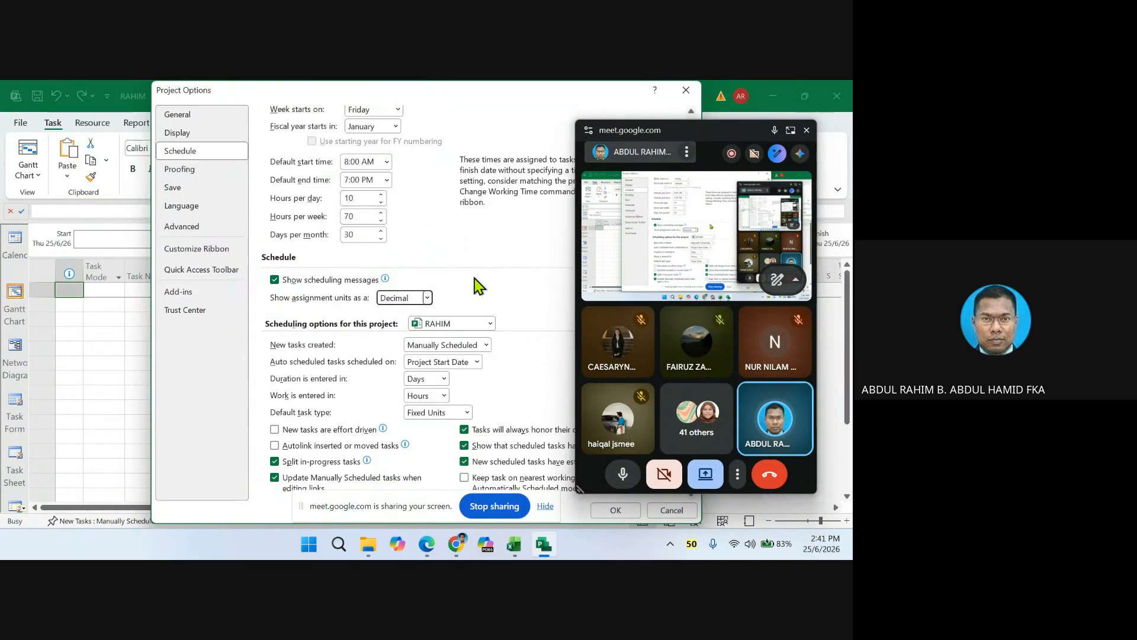
- Set new tasks to be created as Auto Scheduled and keep Days as the duration entry unit
scroll(490, 308, down, 3)
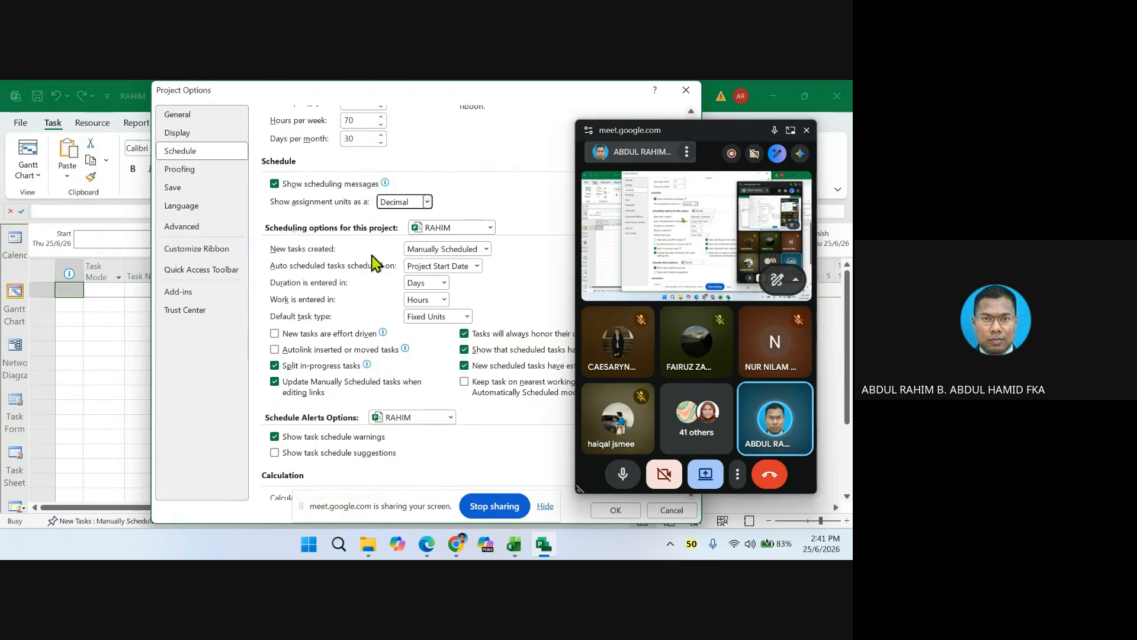
click(486, 250)
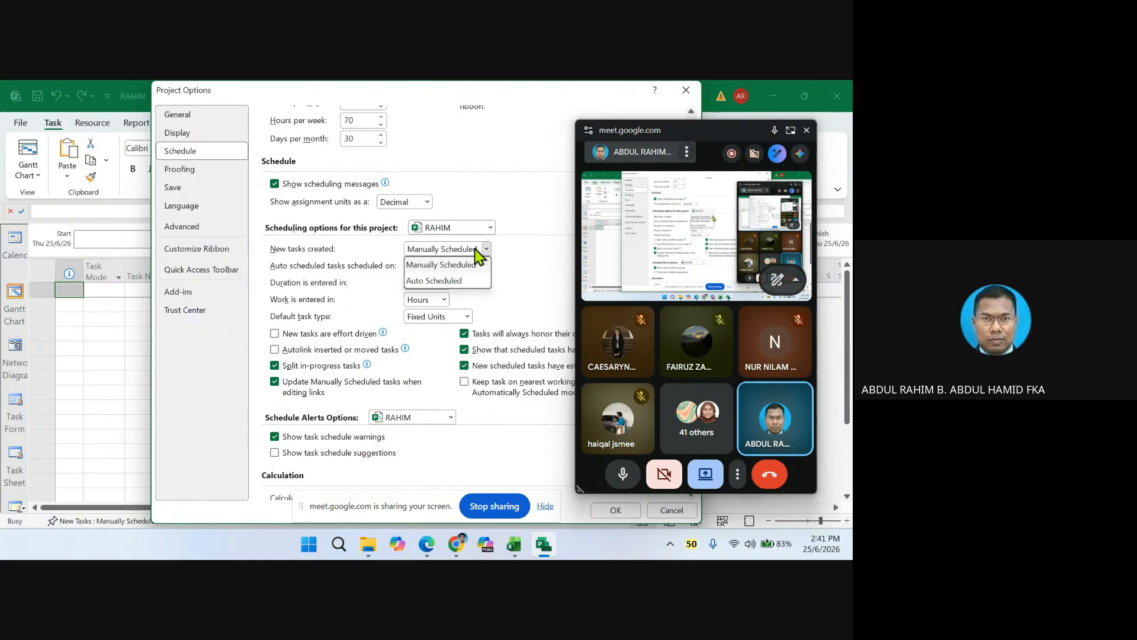
click(437, 281)
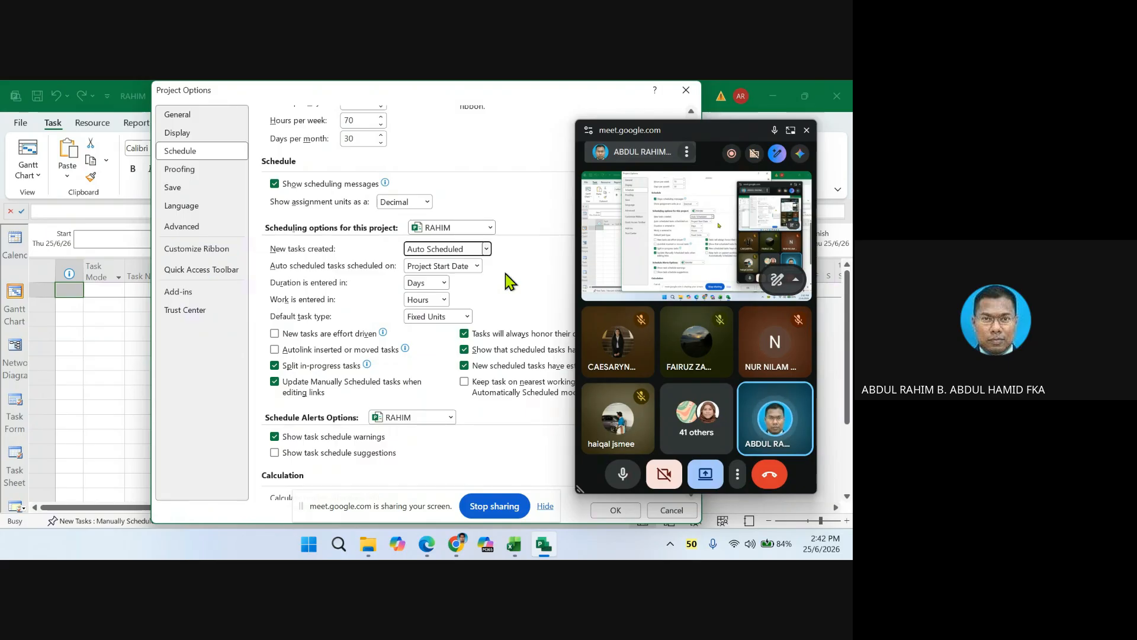
click(445, 283)
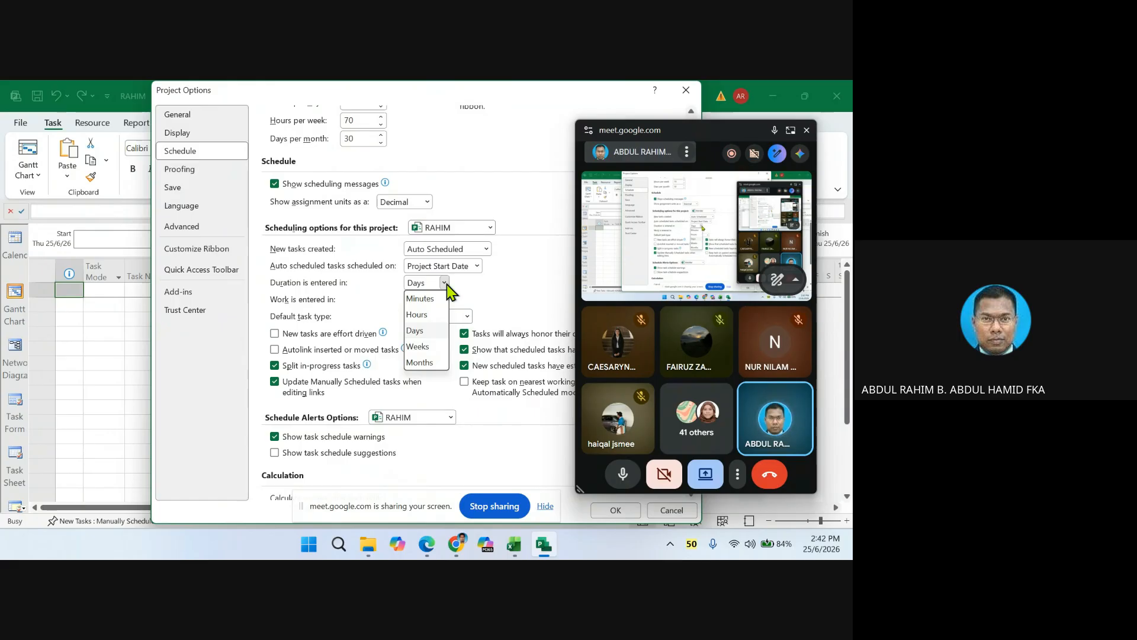
click(514, 292)
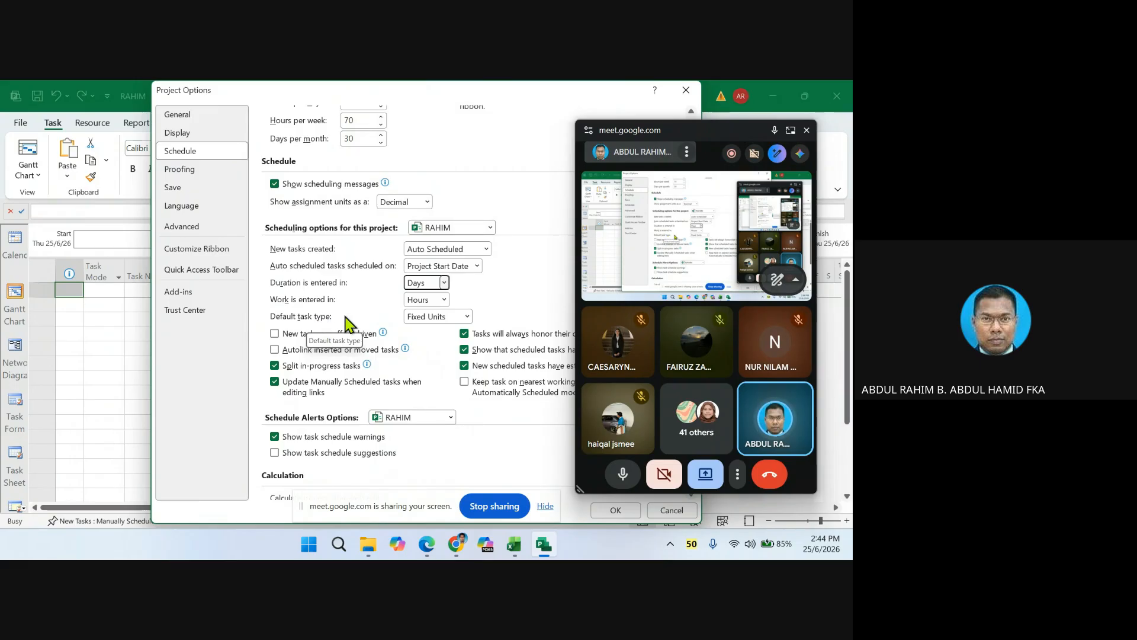
- Set the project's default task type to Fixed Duration
click(467, 318)
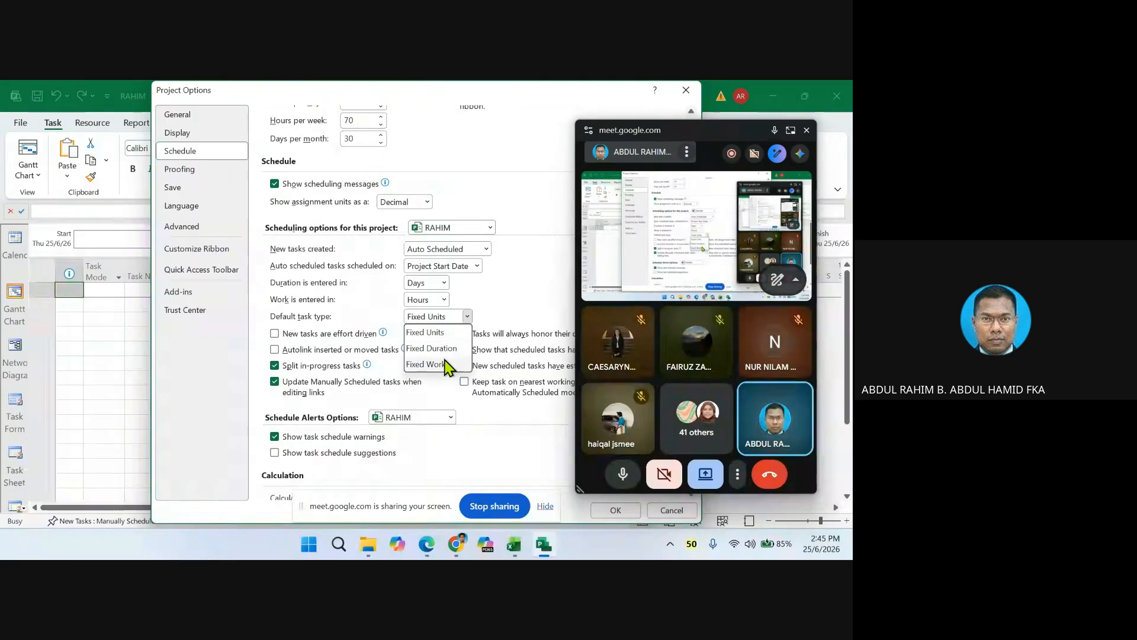
click(499, 304)
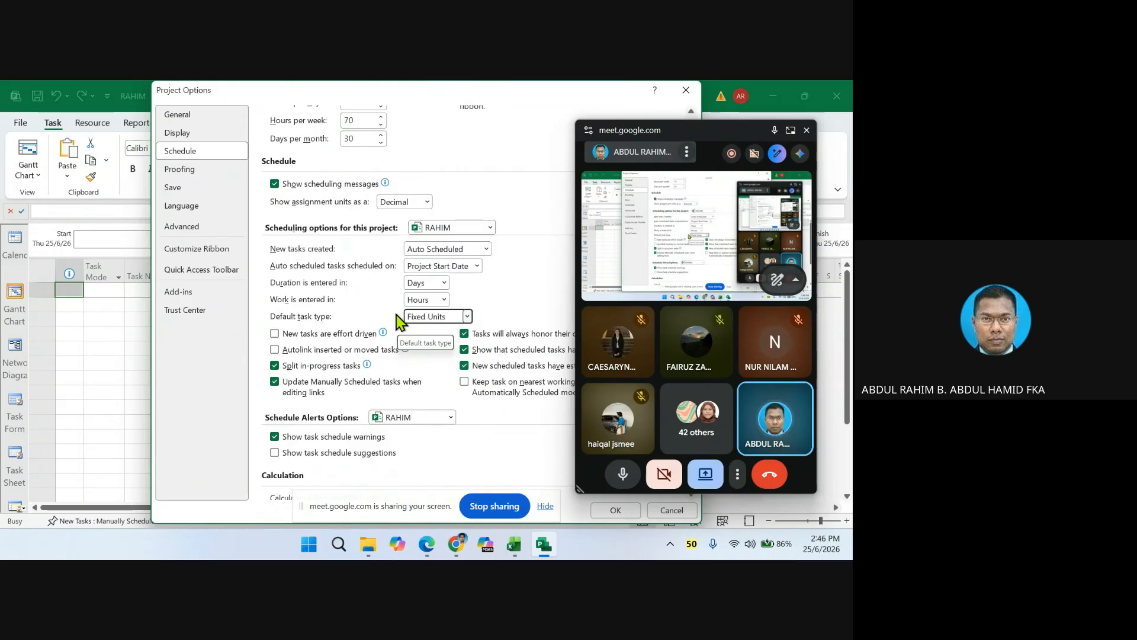
mouse_move(482, 335)
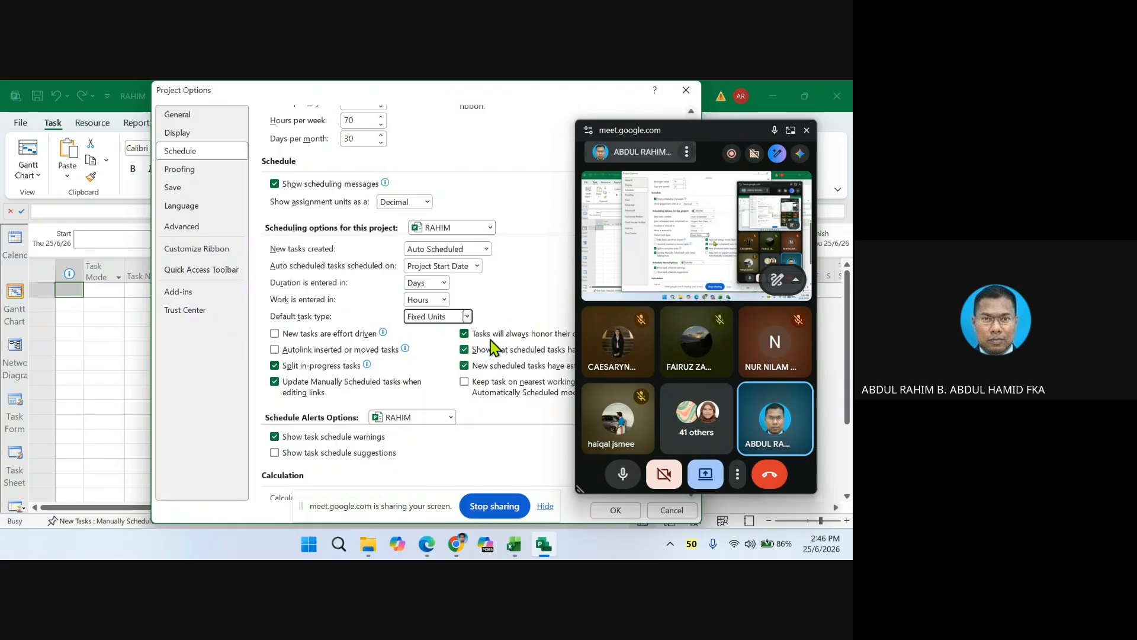
click(465, 319)
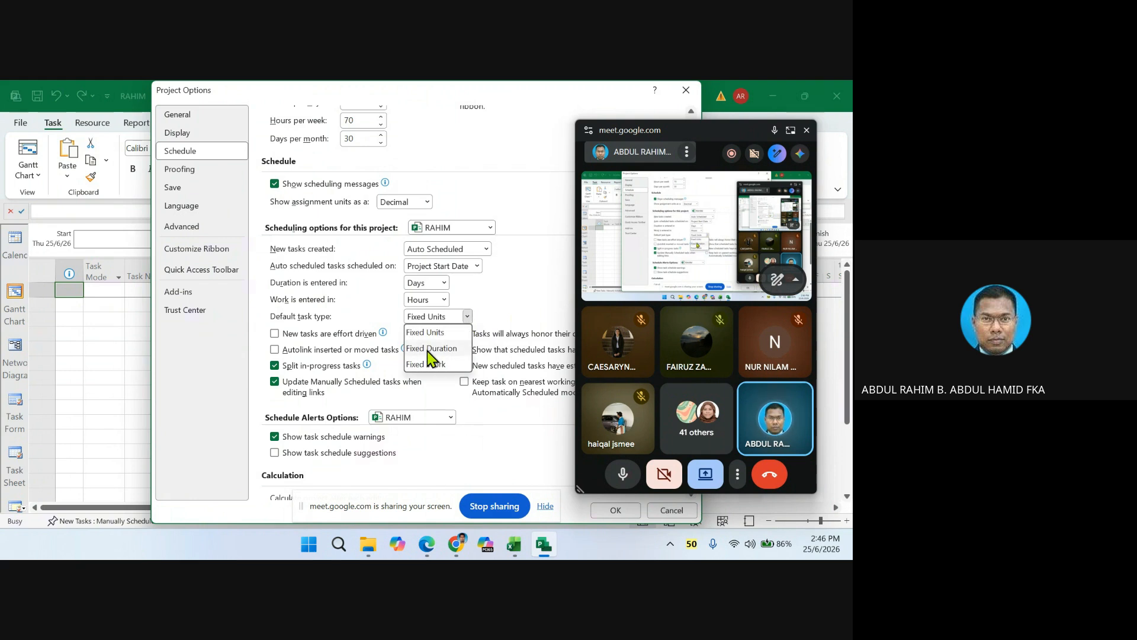
click(427, 347)
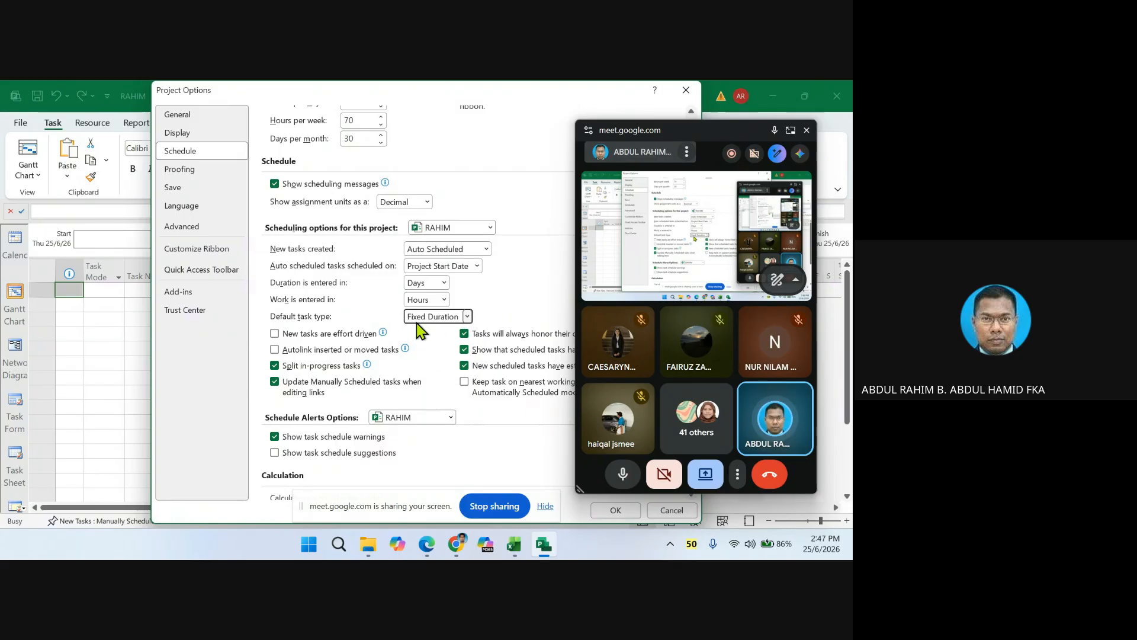
- Try effort-driven new tasks with the Fixed Units and Fixed Work types, and restore Fixed Duration with effort-driven off
click(274, 334)
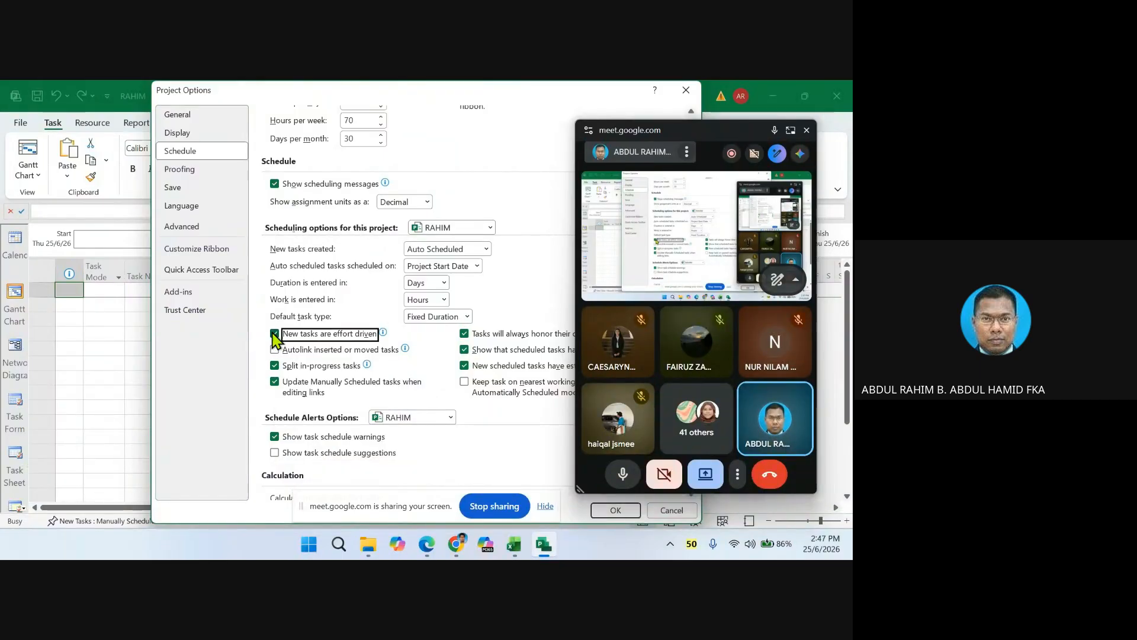
click(465, 317)
click(426, 333)
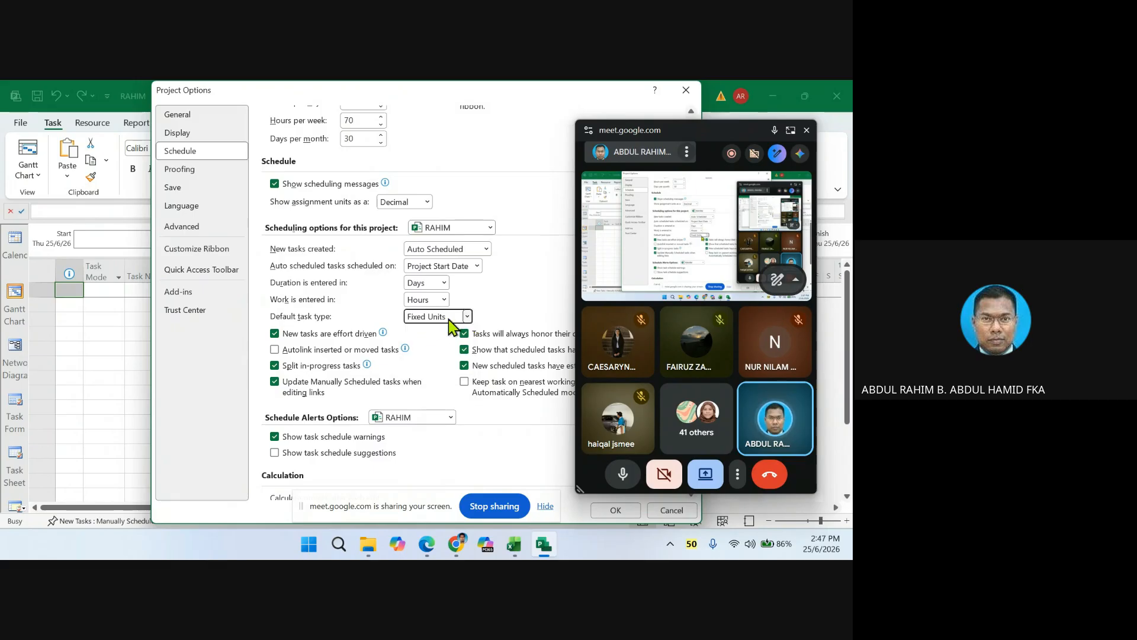
click(466, 317)
click(432, 363)
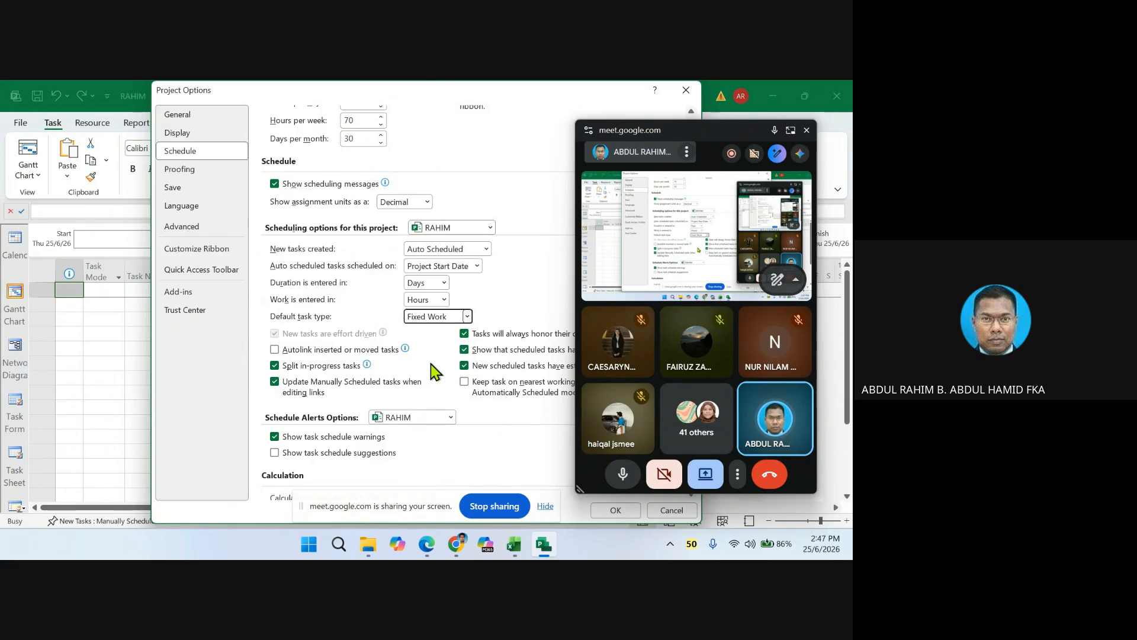
click(468, 316)
click(439, 333)
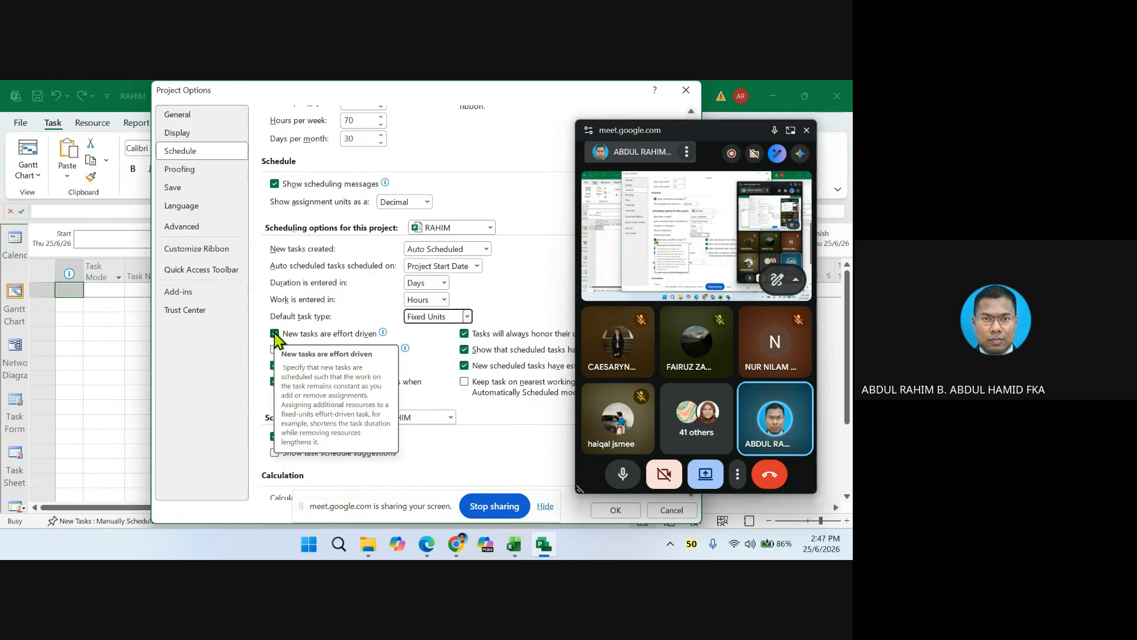
click(468, 318)
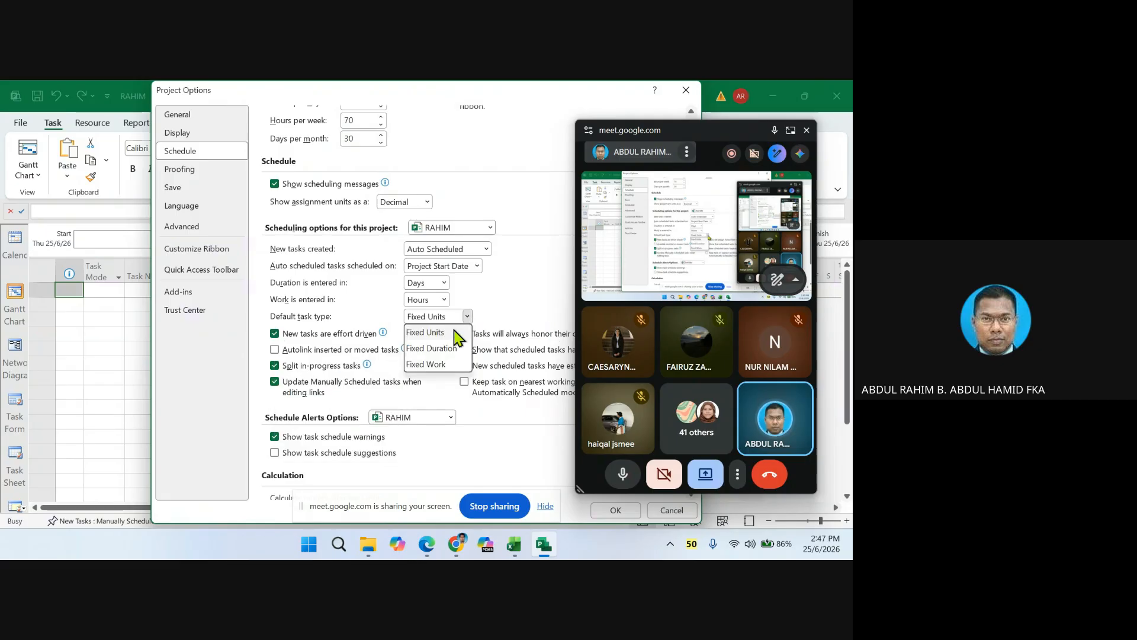
click(430, 349)
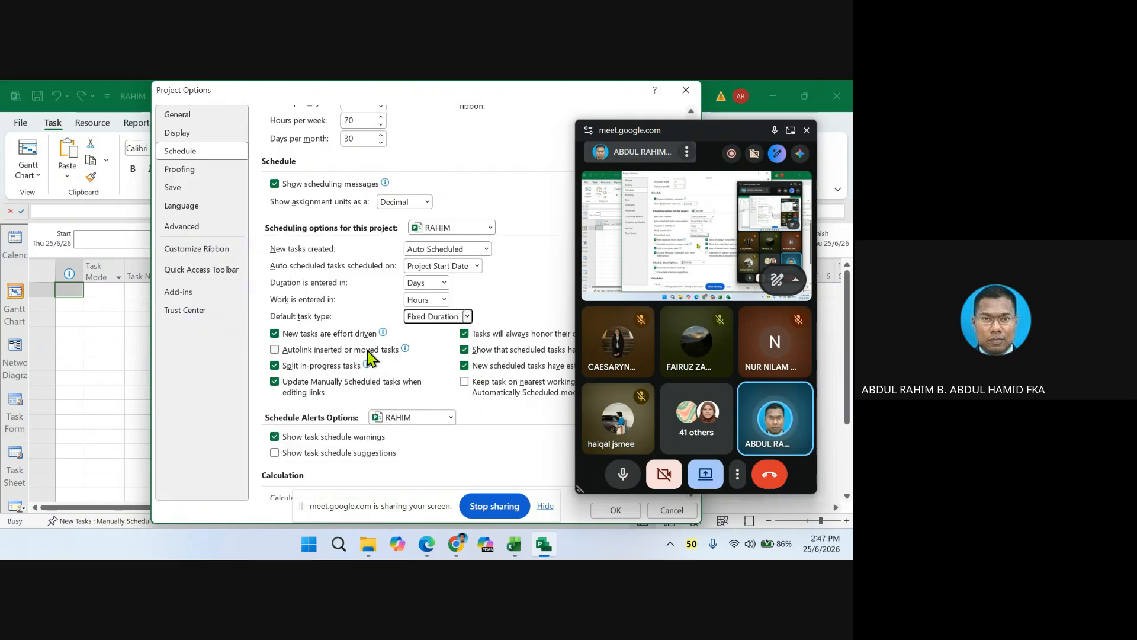
click(276, 332)
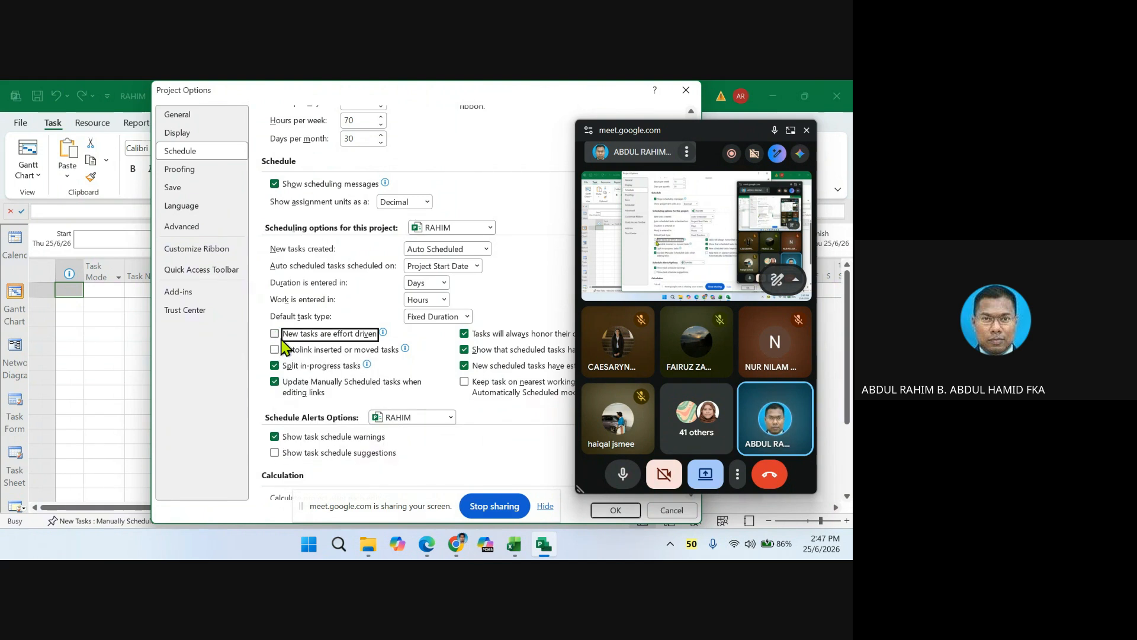
- Enable autolinking of inserted or moved tasks in the project's scheduling options
mouse_move(282, 353)
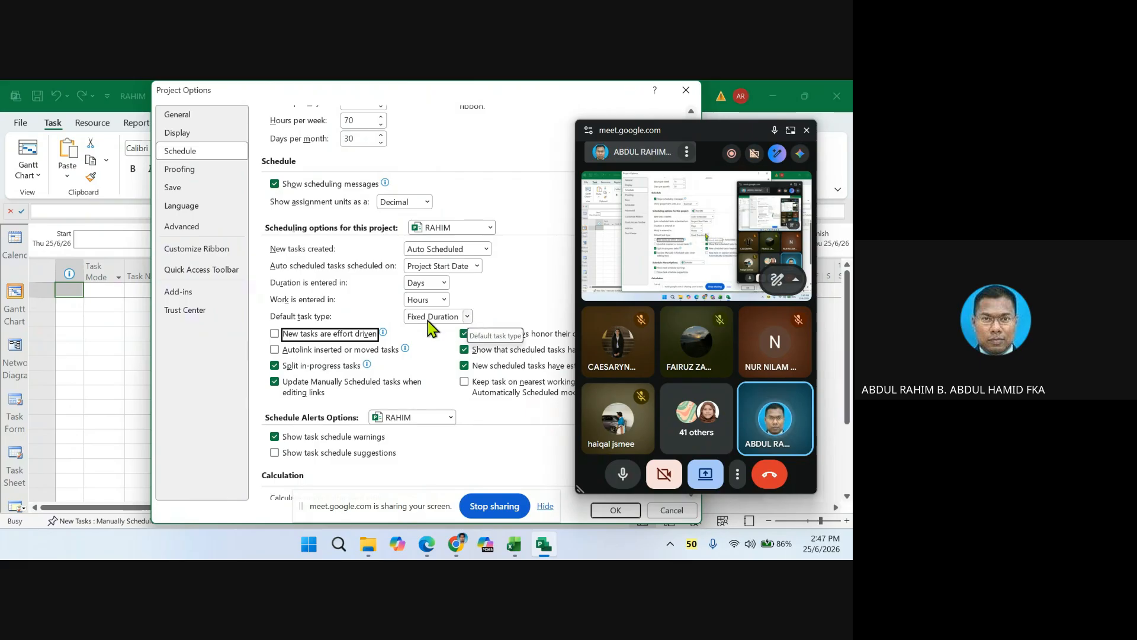
click(275, 350)
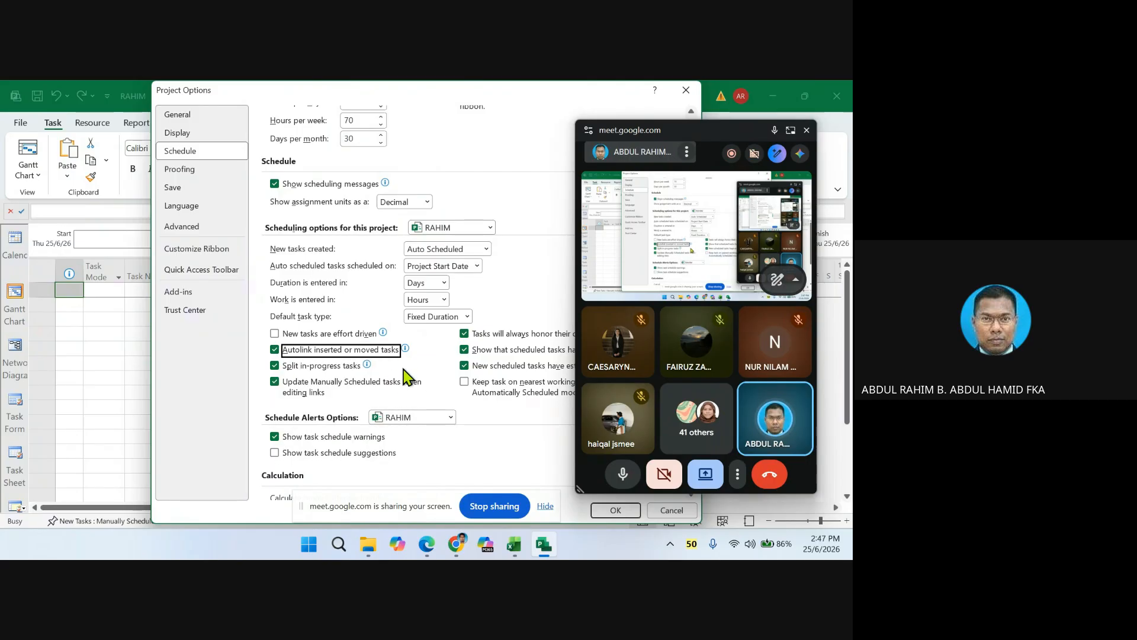
- Review the project's calendar, scheduling, alert and calculation settings in the schedule options
scroll(528, 403, down, 5)
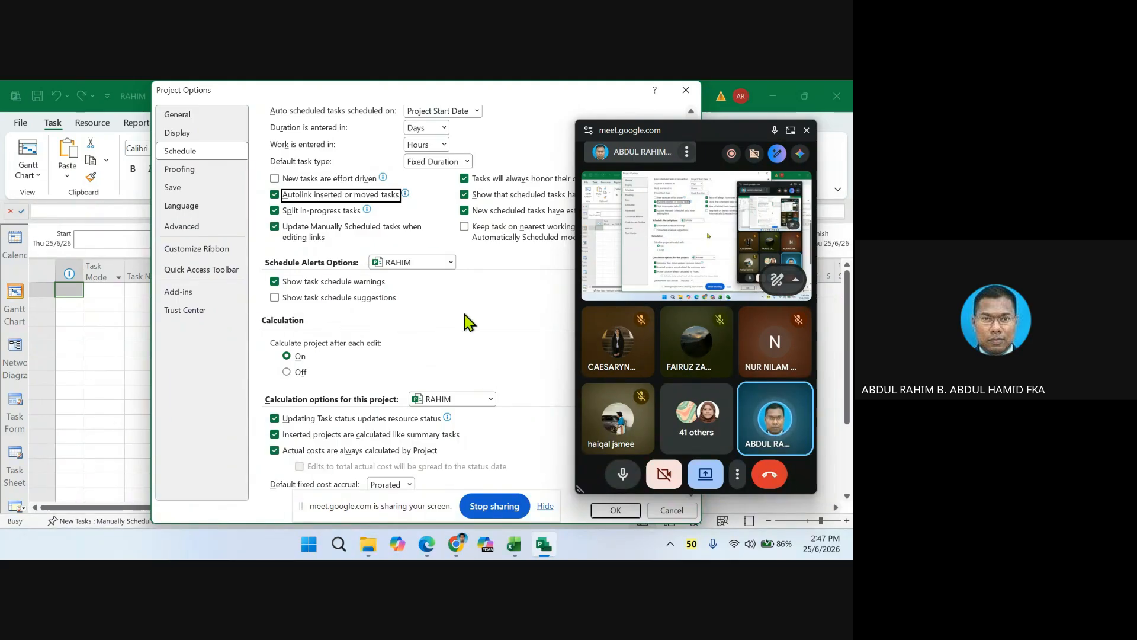
scroll(465, 323, up, 10)
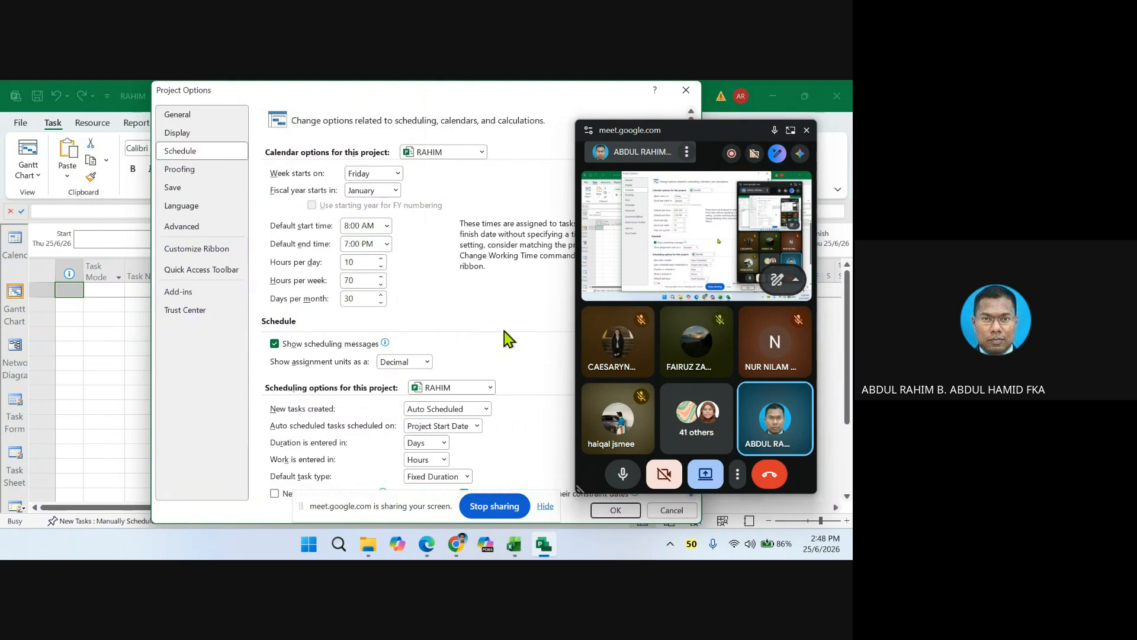
scroll(503, 334, down, 1)
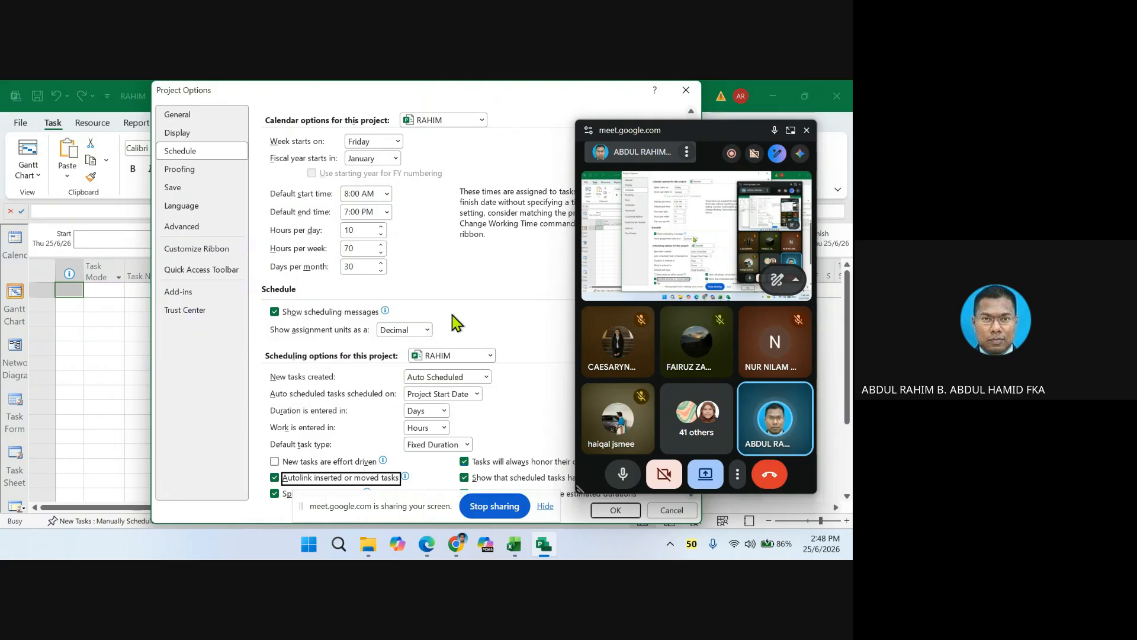
scroll(456, 325, down, 2)
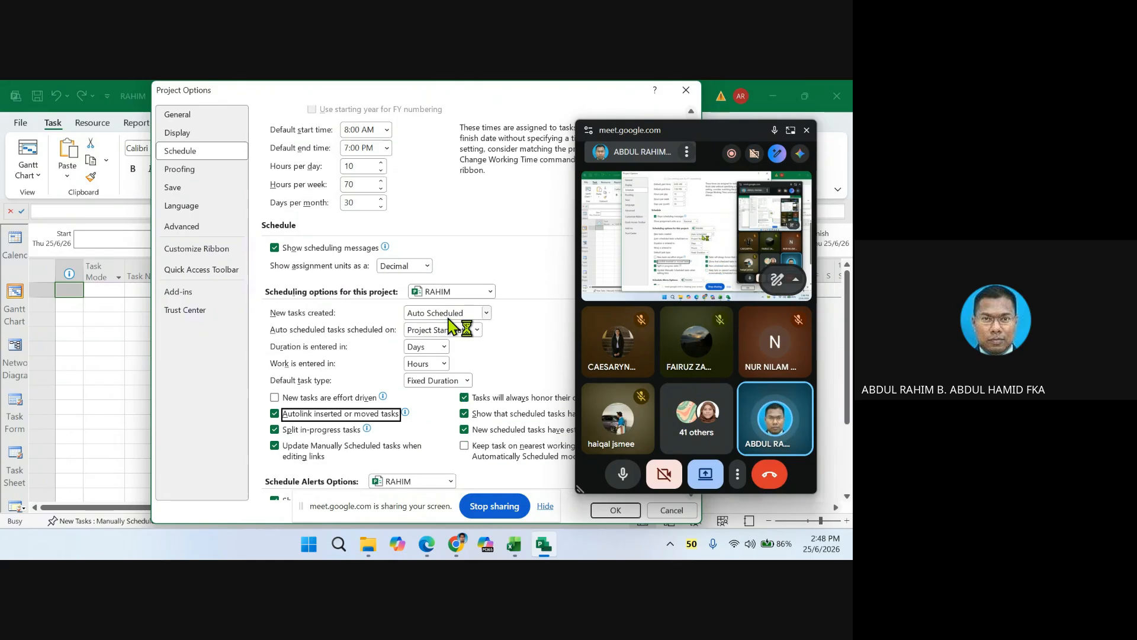
scroll(501, 328, down, 1)
scroll(496, 327, down, 1)
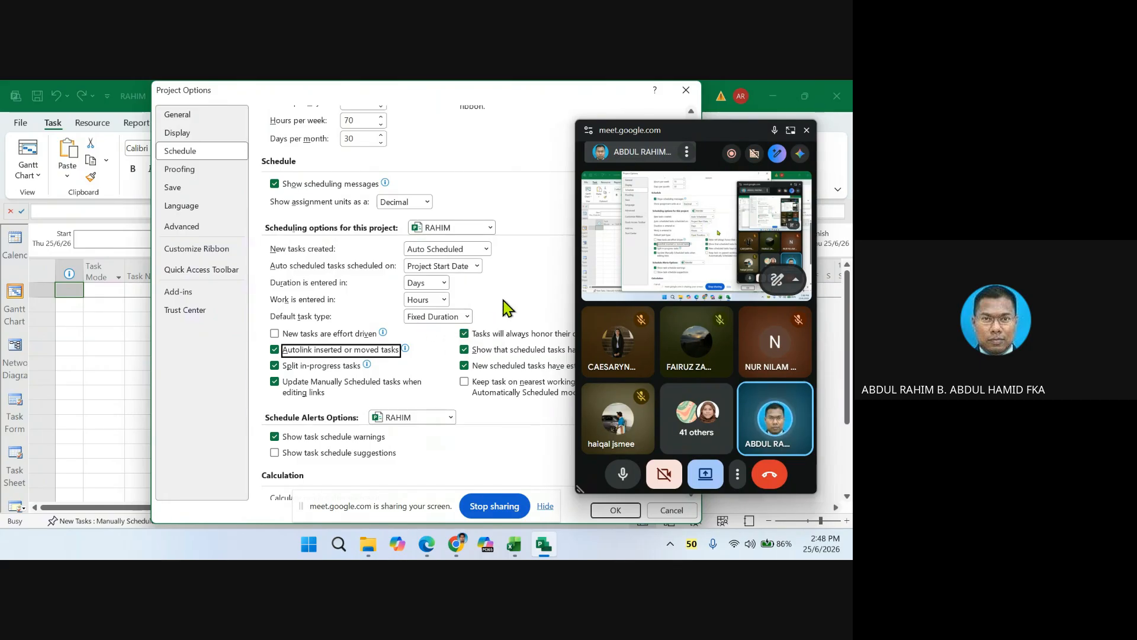
scroll(503, 302, down, 1)
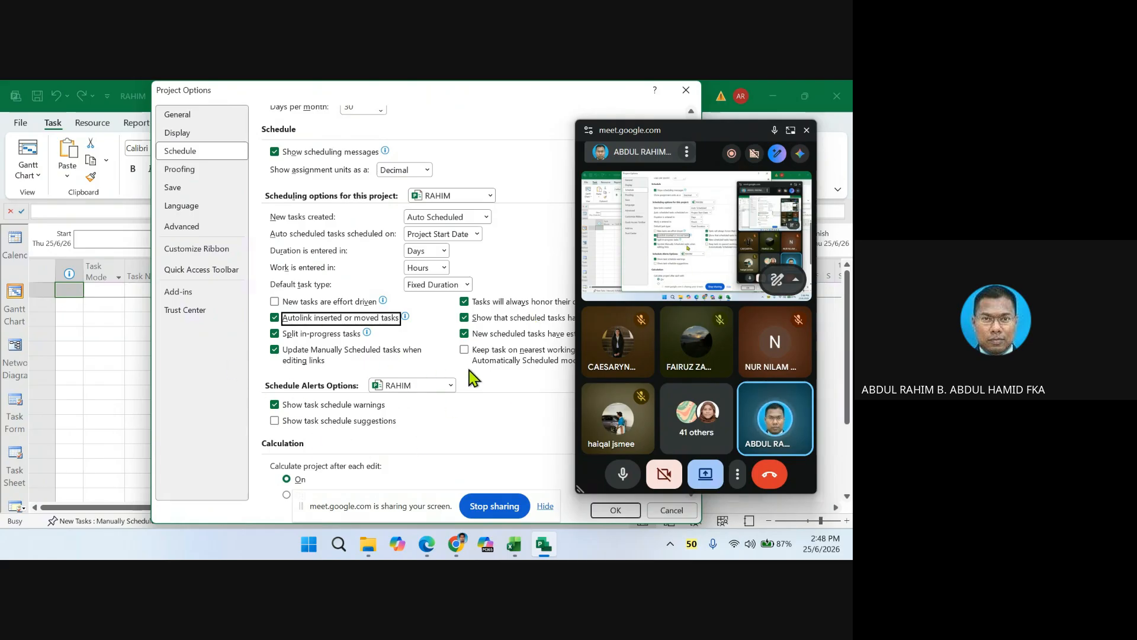
scroll(508, 333, up, 3)
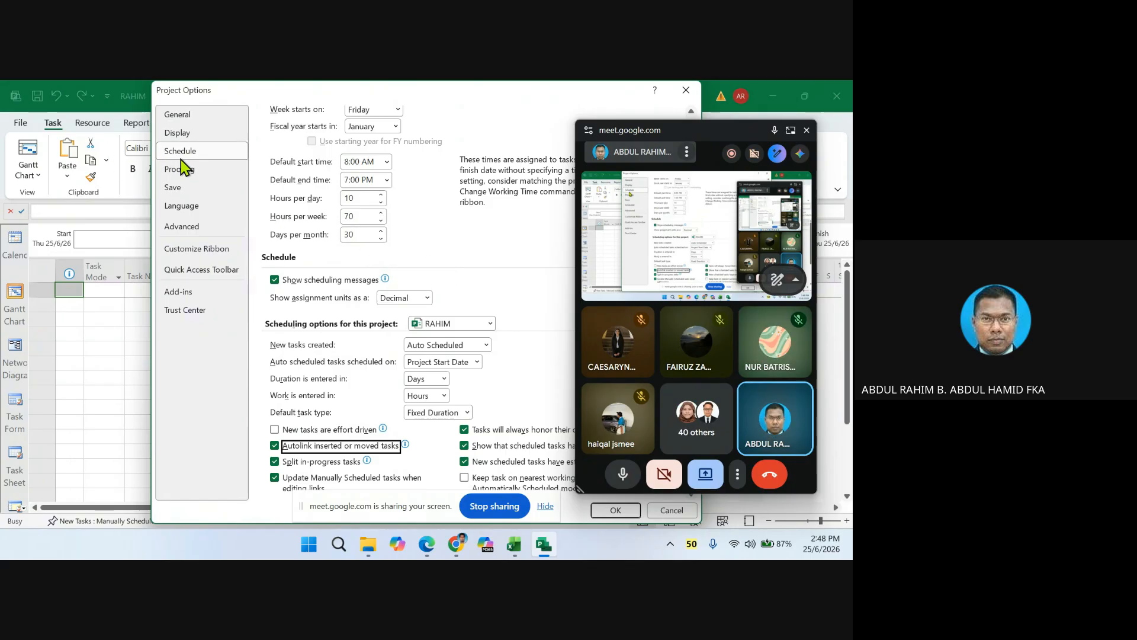
- In the advanced calculation options, enable all four options moving completed or remaining parts to the status date, and spreading total % complete edits to it
click(174, 190)
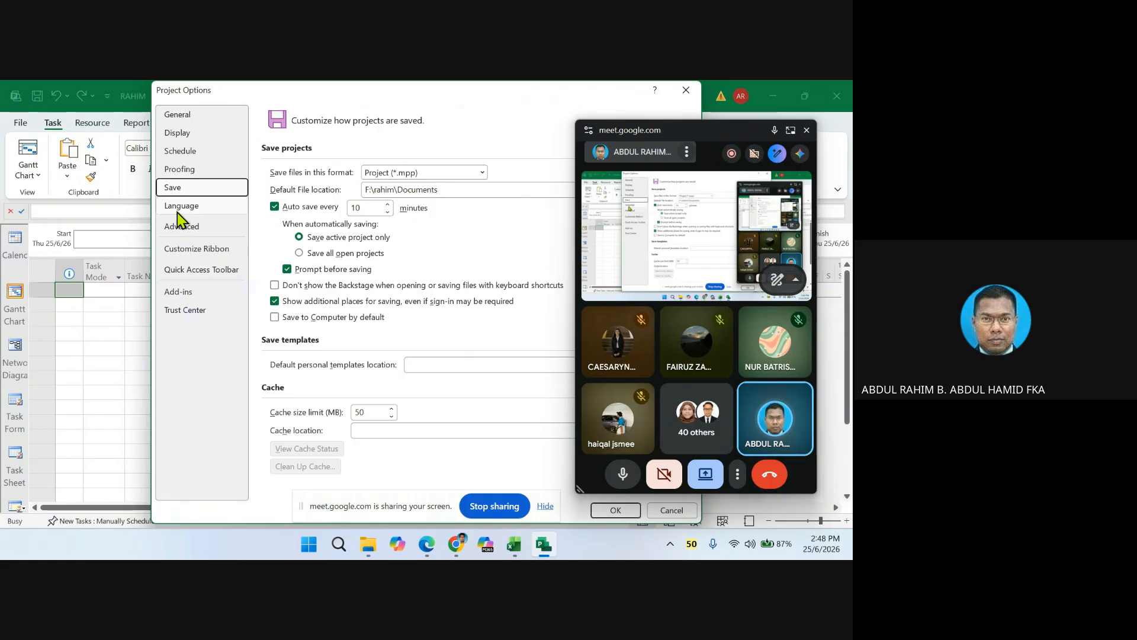
click(173, 228)
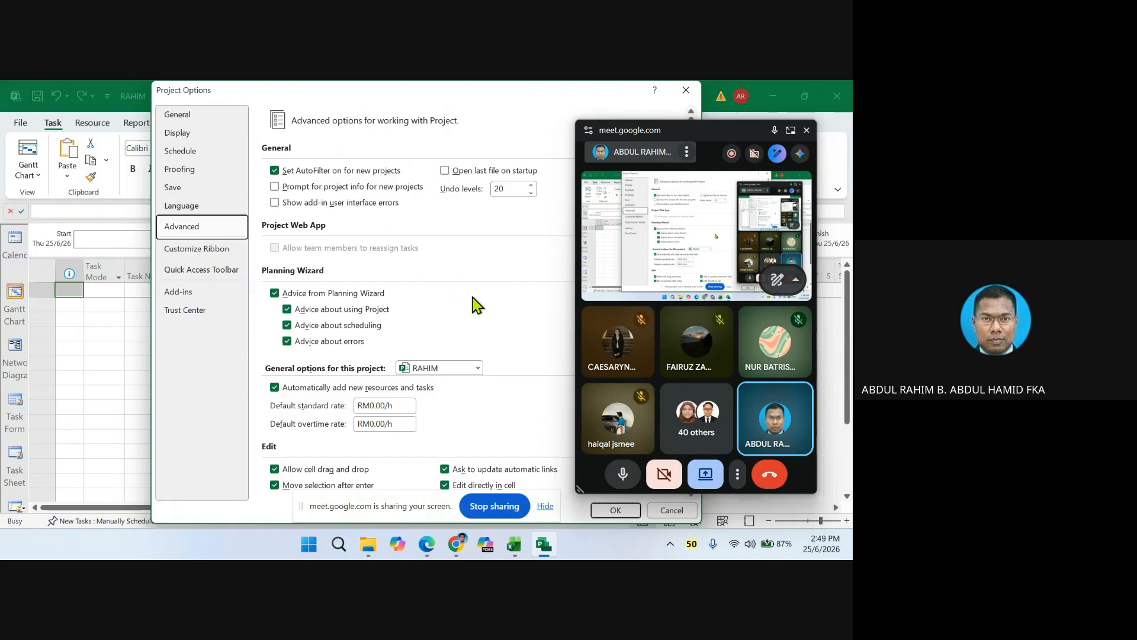
scroll(507, 311, down, 8)
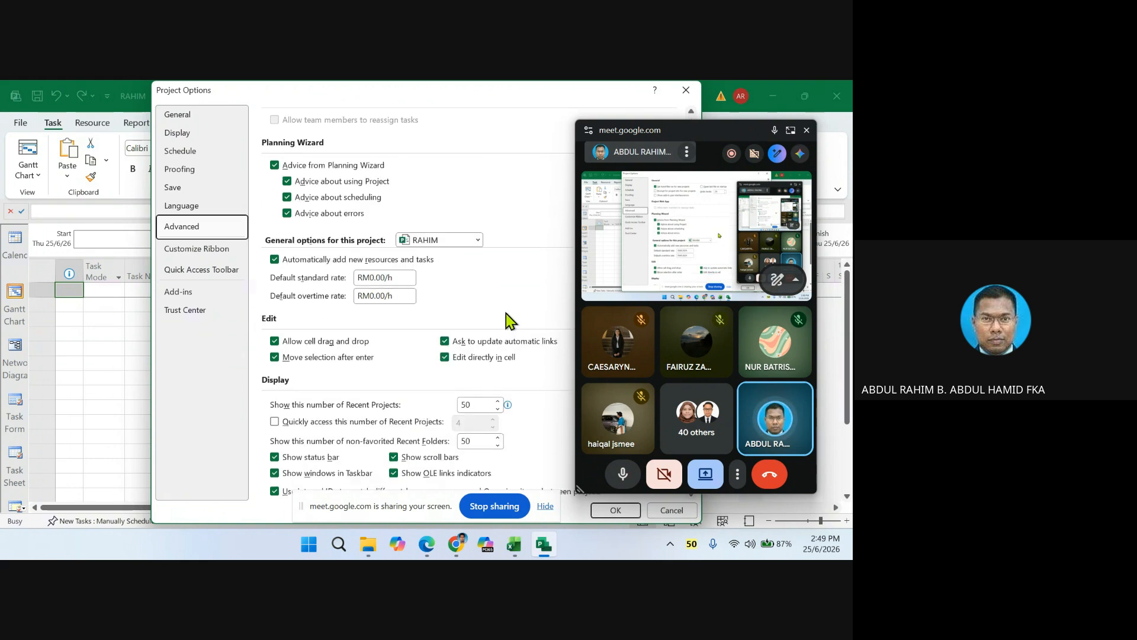
scroll(499, 315, down, 4)
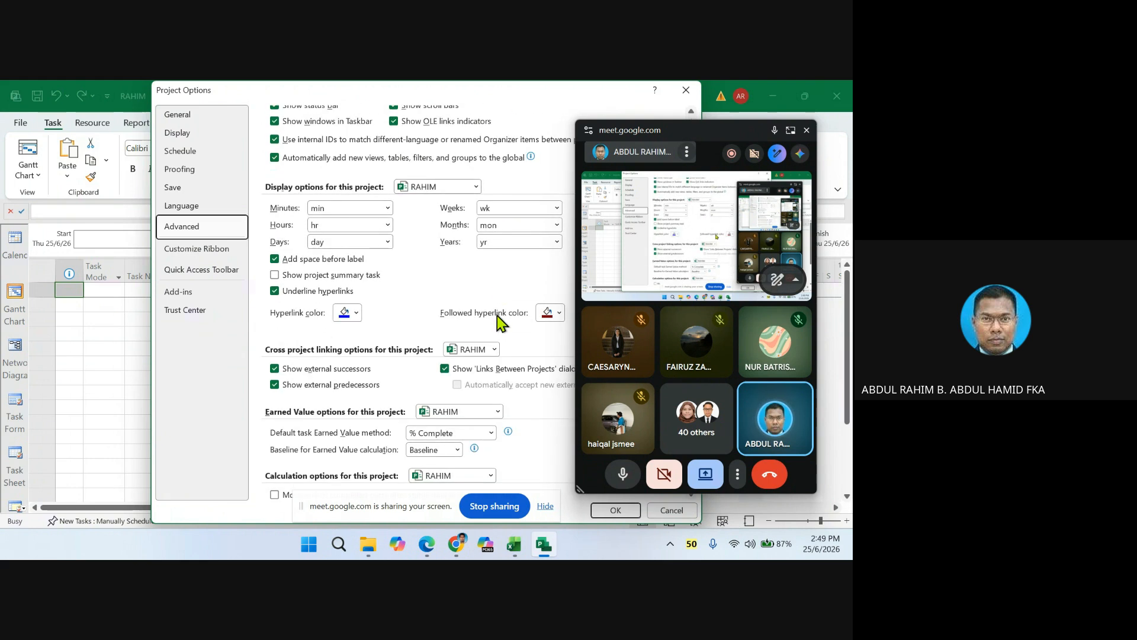
scroll(495, 317, down, 1)
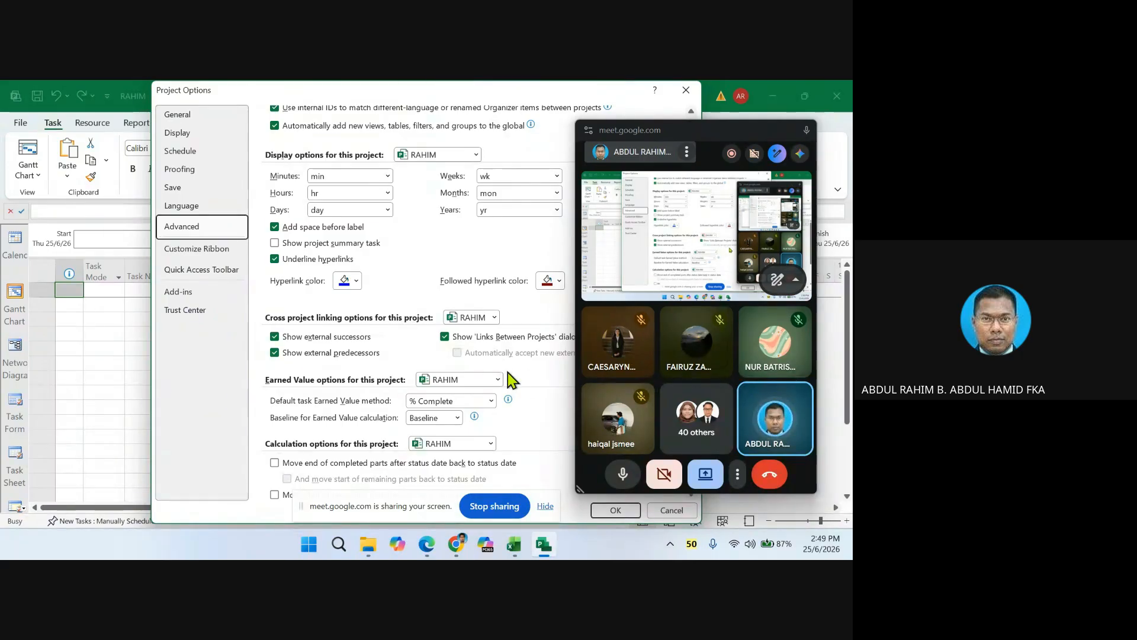
scroll(537, 376, down, 3)
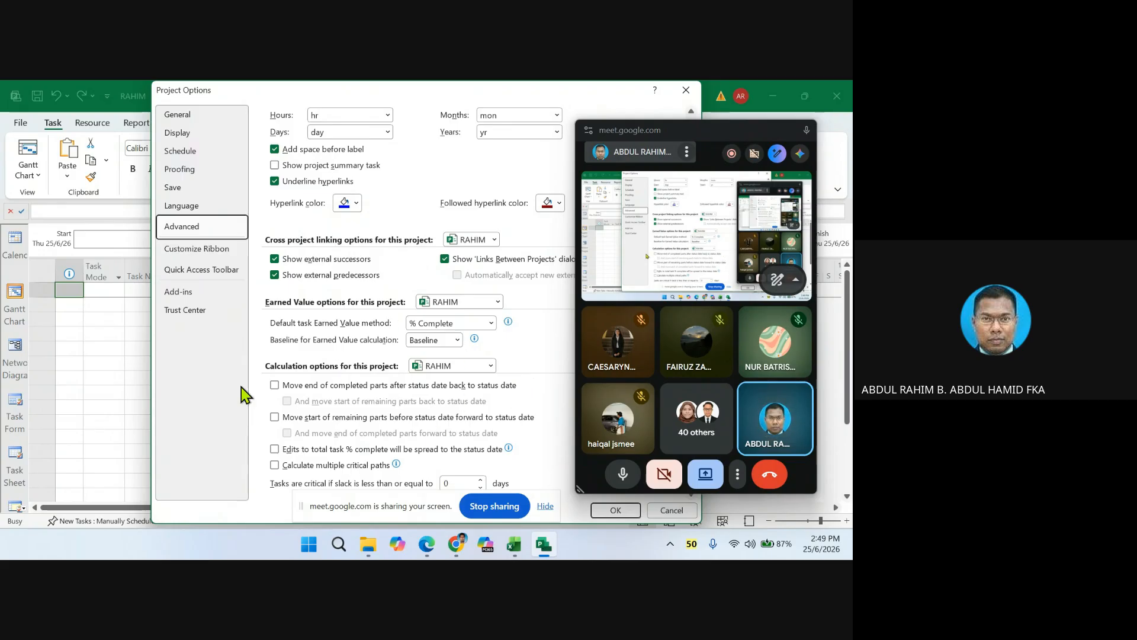
click(274, 384)
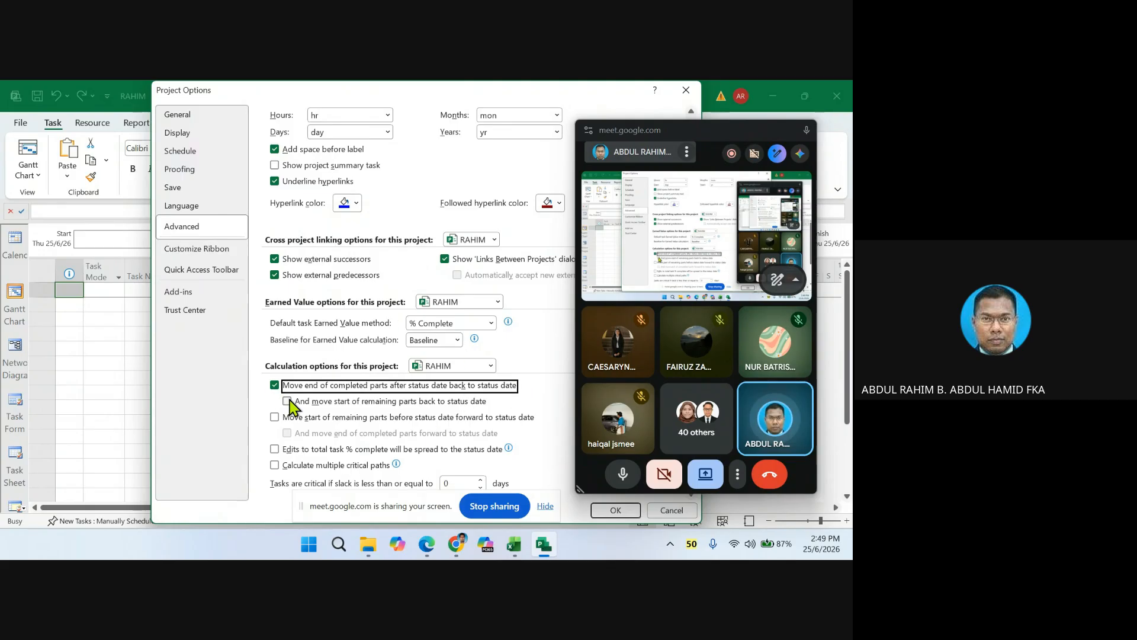
click(287, 401)
click(274, 417)
click(287, 433)
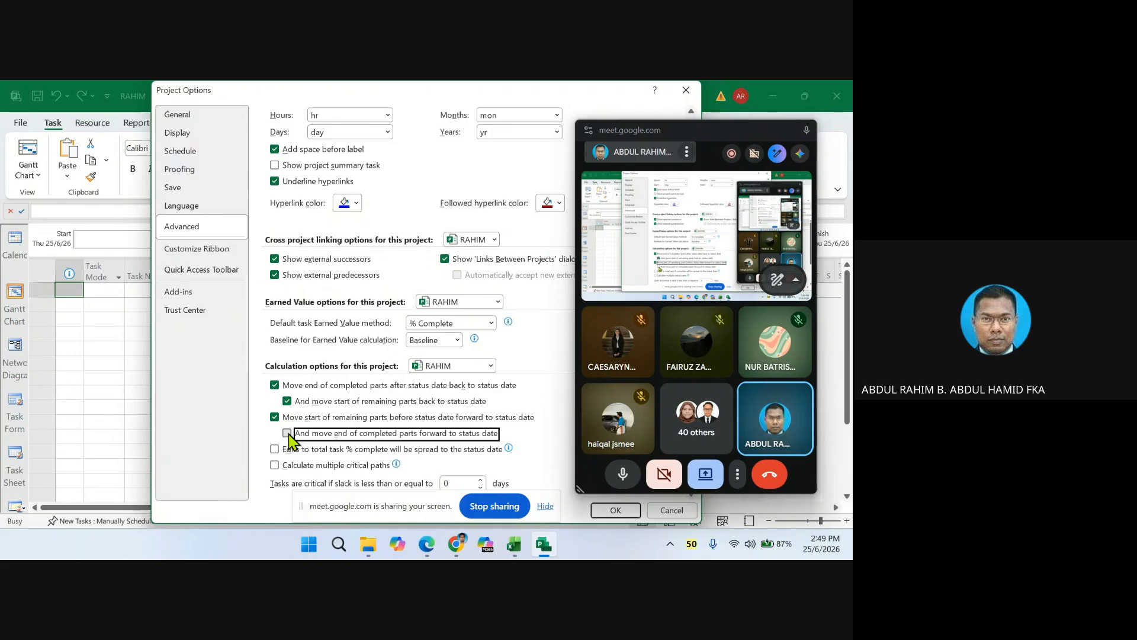
click(274, 449)
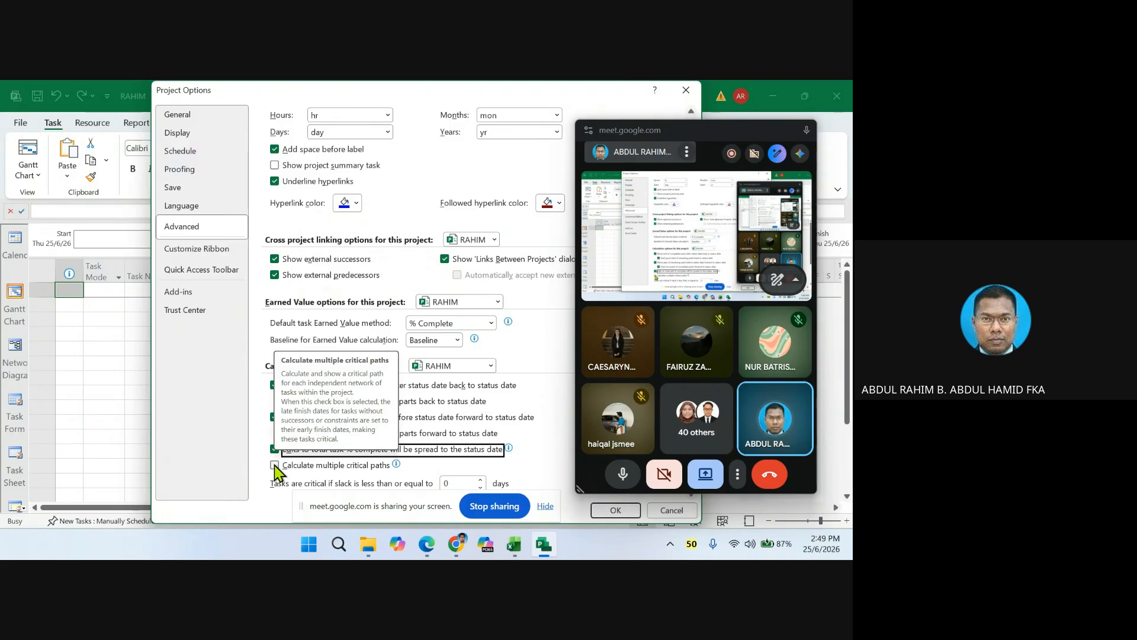
- Enable the calculation of multiple critical paths in the project's advanced calculation options
click(274, 465)
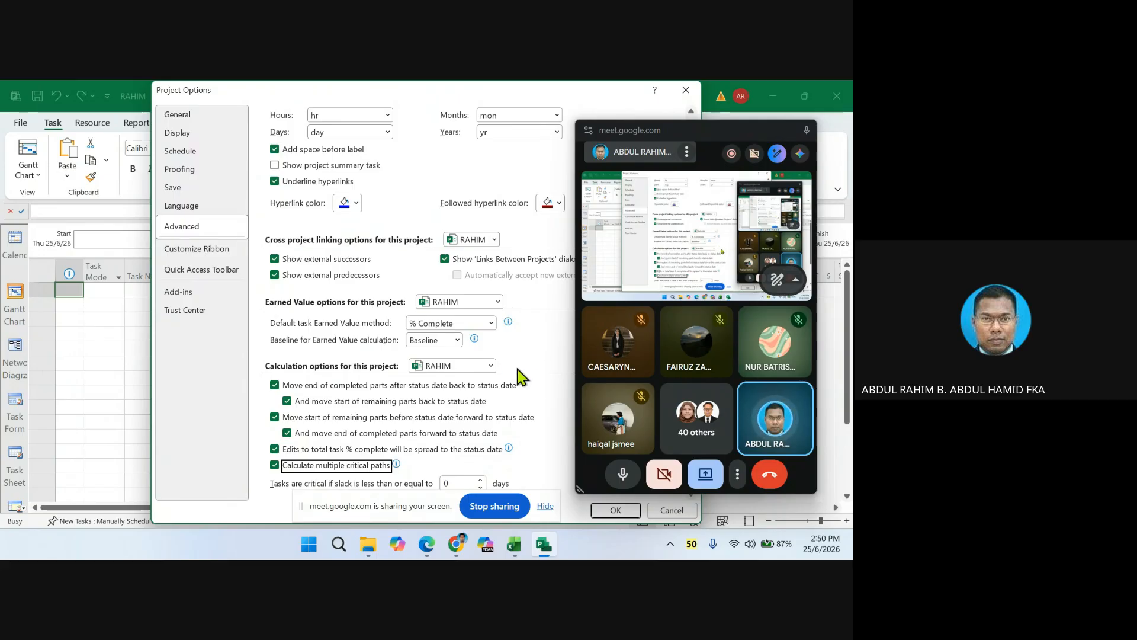
scroll(513, 379, up, 8)
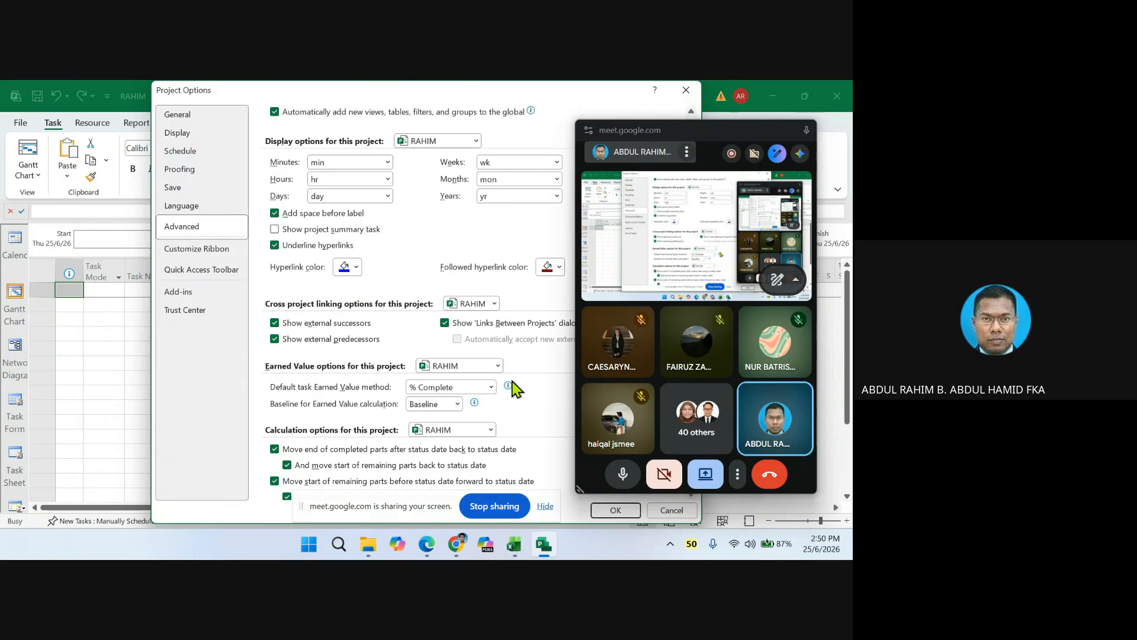
scroll(509, 385, up, 10)
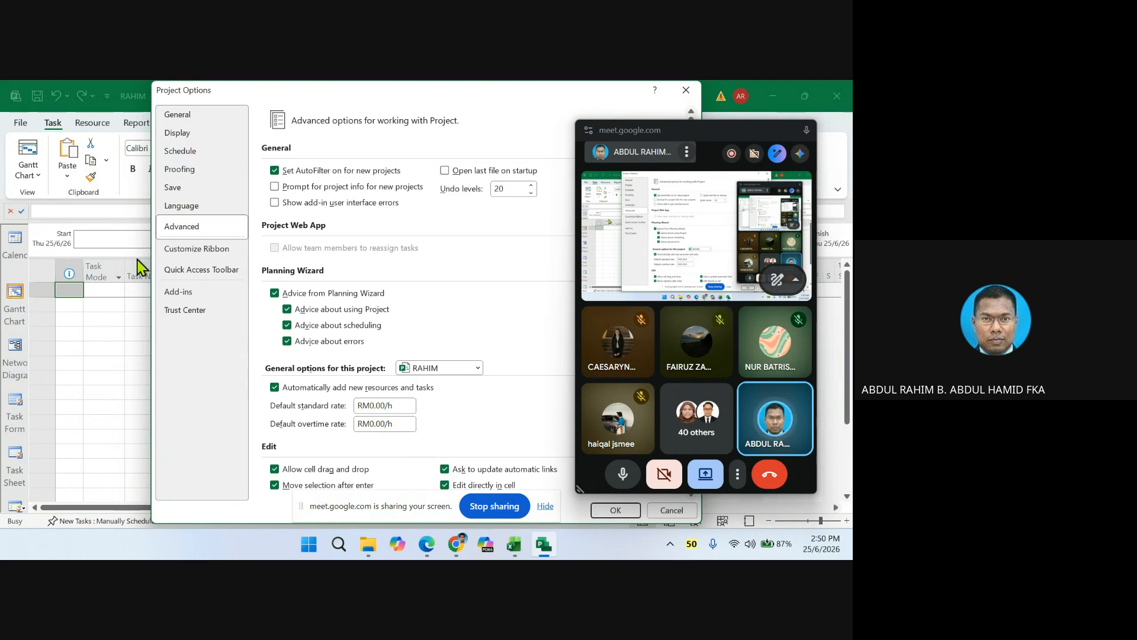
- In the Trust Center's legacy format settings, keep loading of legacy or non-default file formats allowed, and apply the project options
click(186, 312)
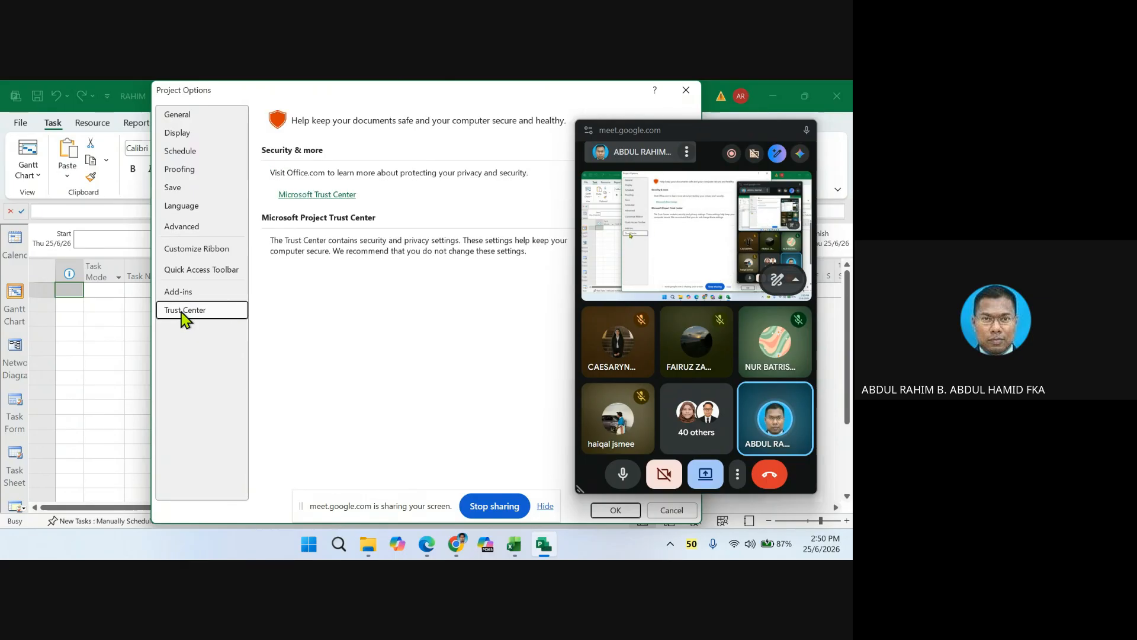
drag(485, 93, 376, 93)
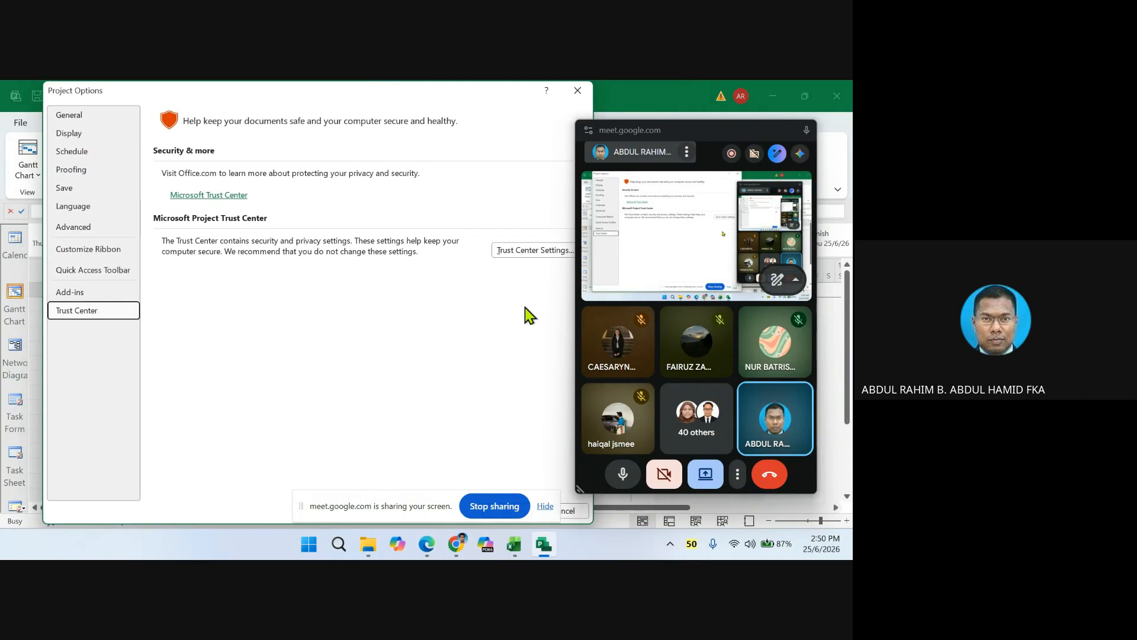
click(521, 251)
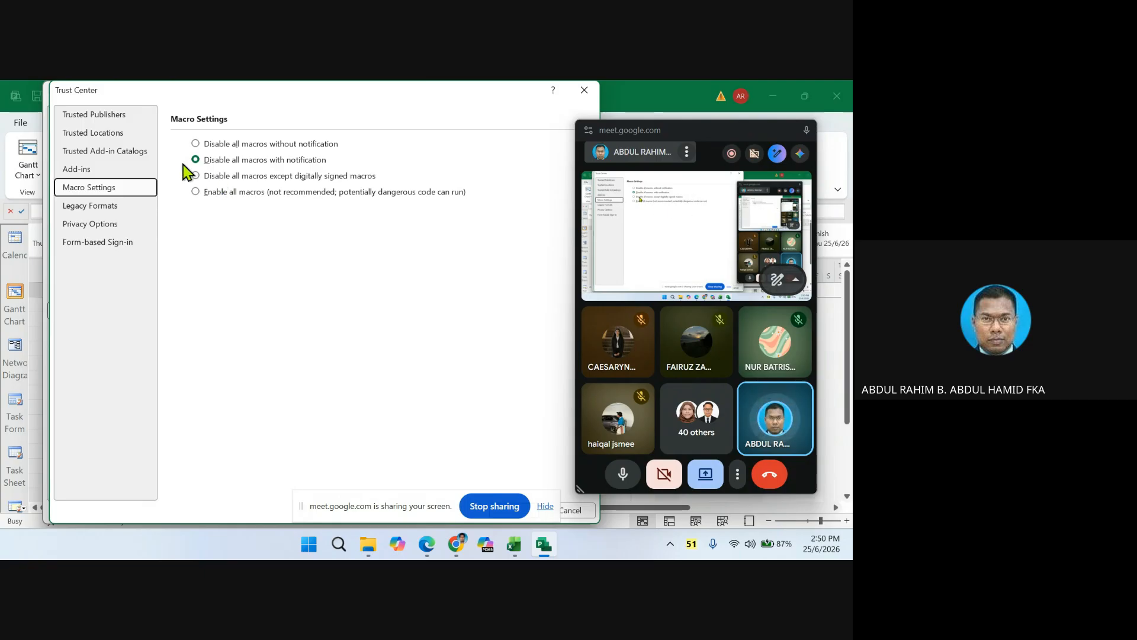
click(80, 205)
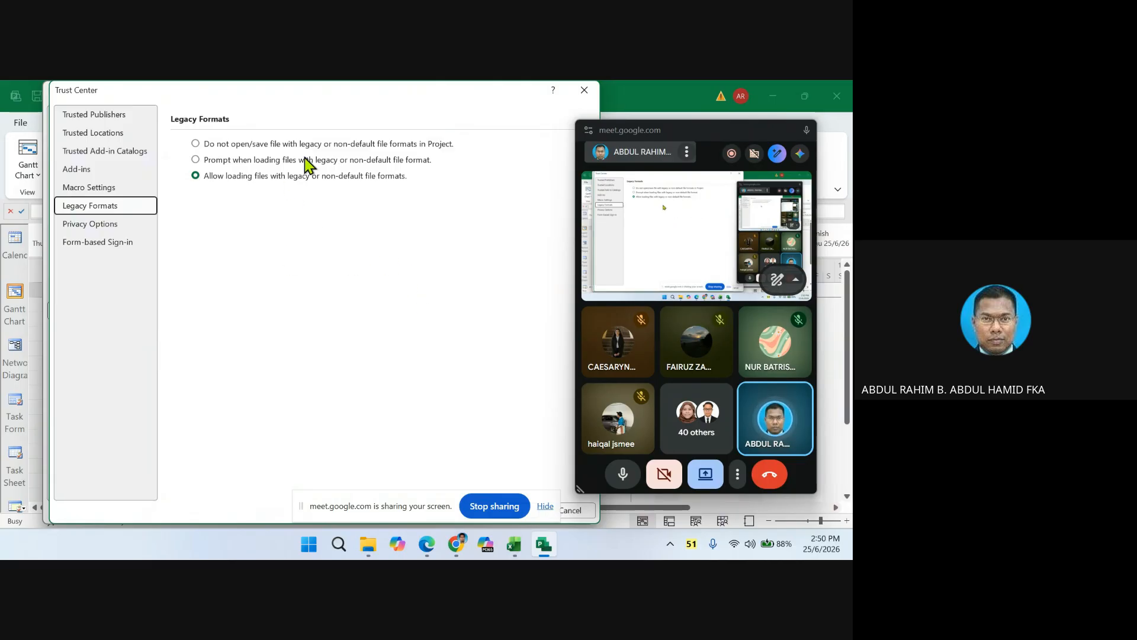
click(407, 501)
drag(406, 500, 181, 477)
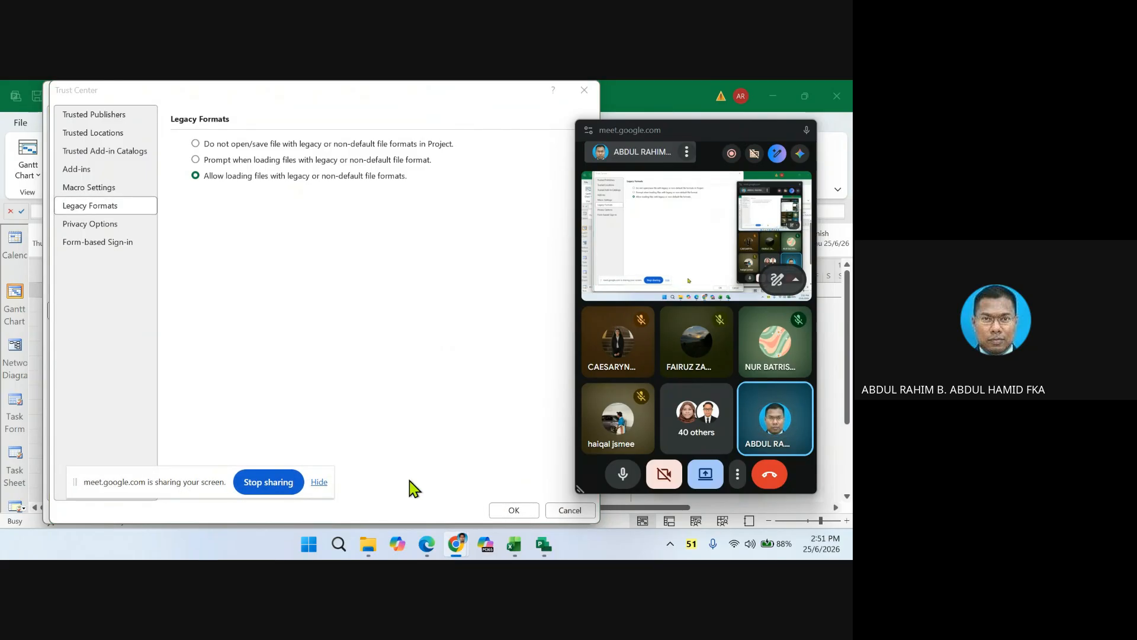
click(510, 510)
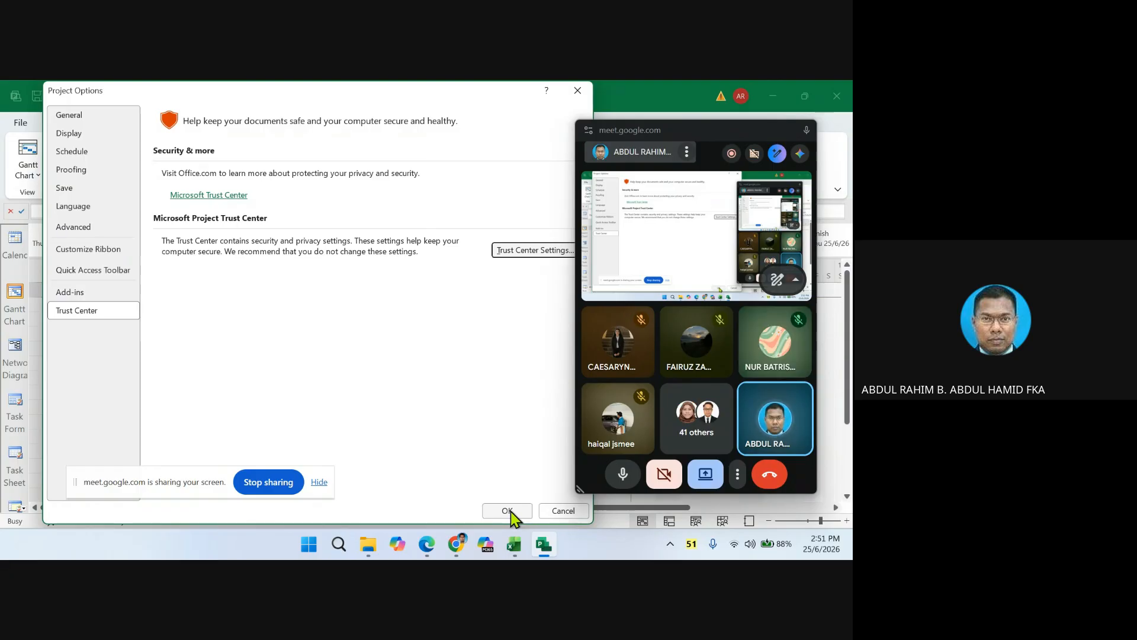
click(510, 511)
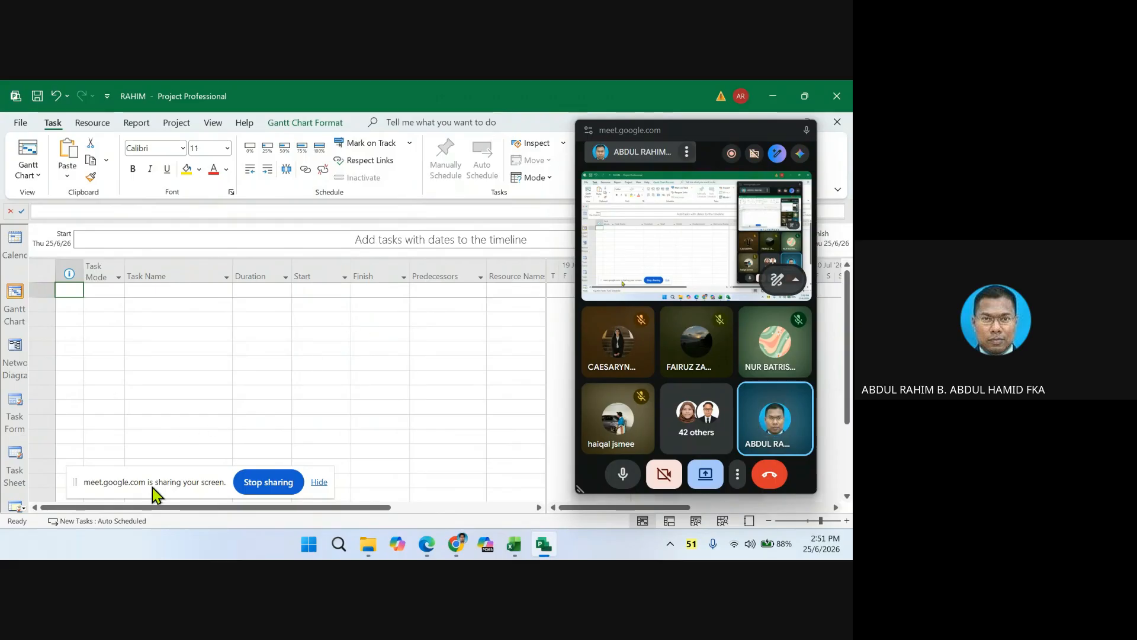
- Reopen the project options and review the general, display currency, calendar and scheduling settings
click(20, 123)
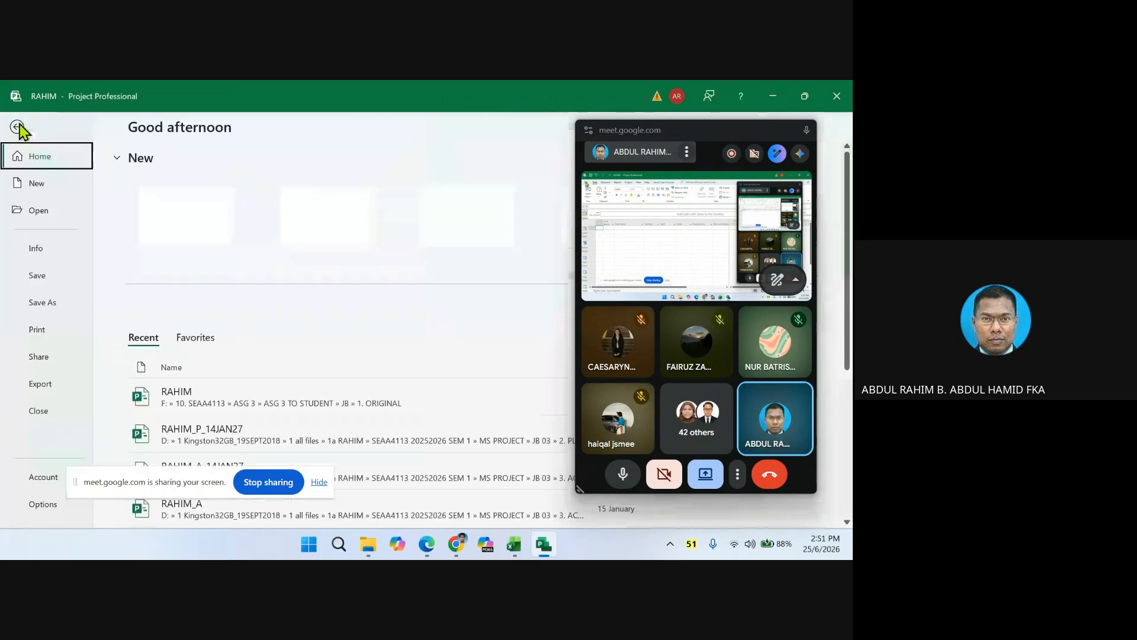
click(44, 505)
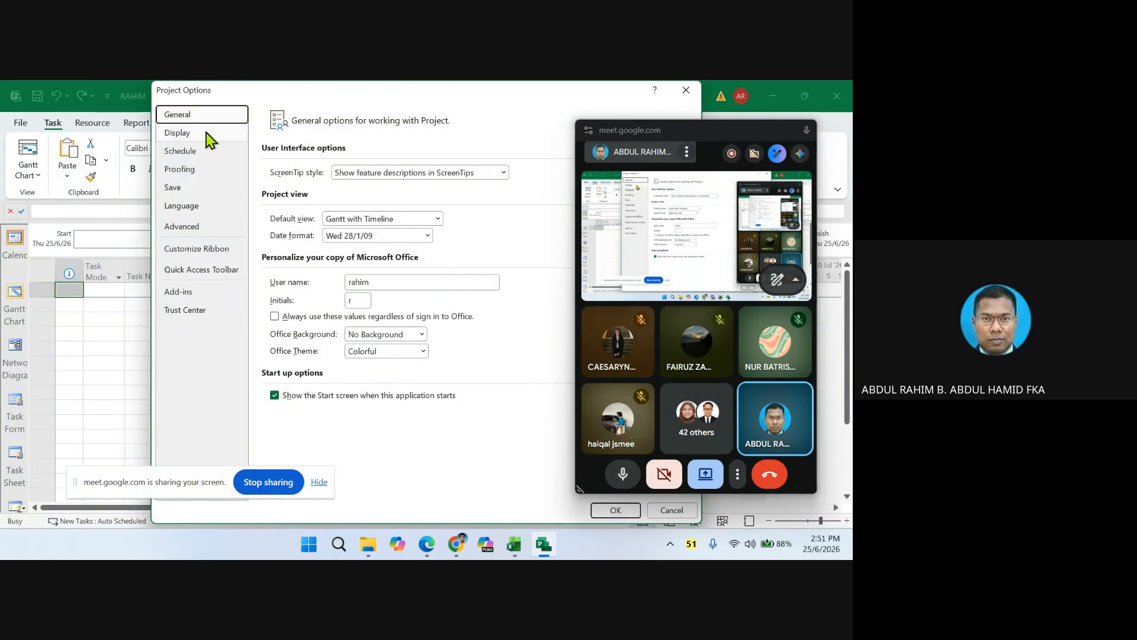
click(174, 134)
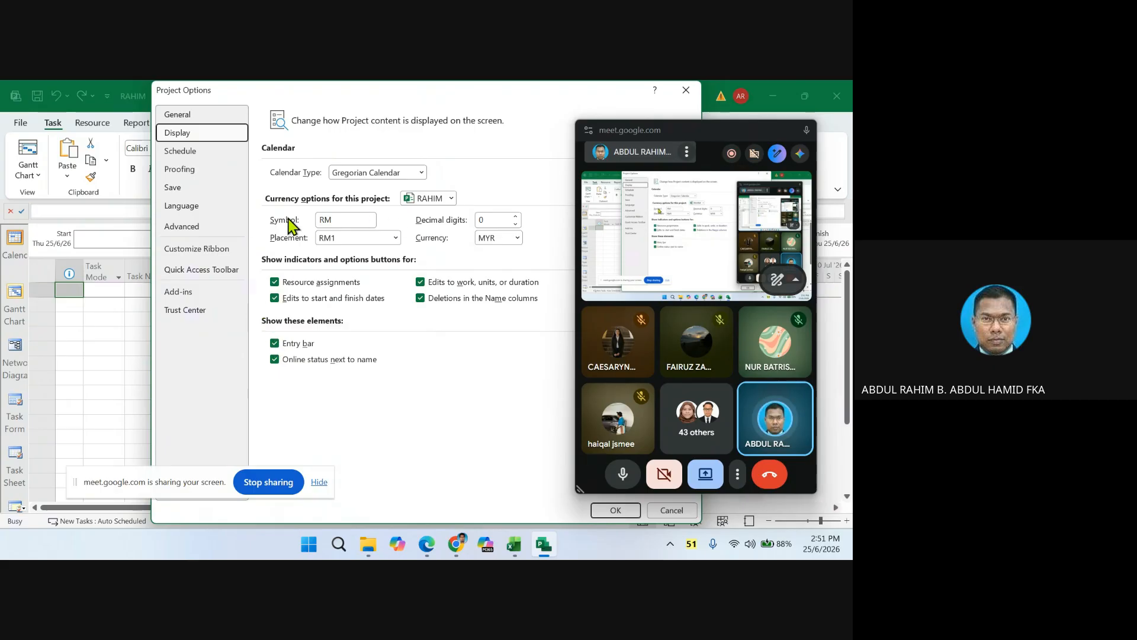
click(172, 153)
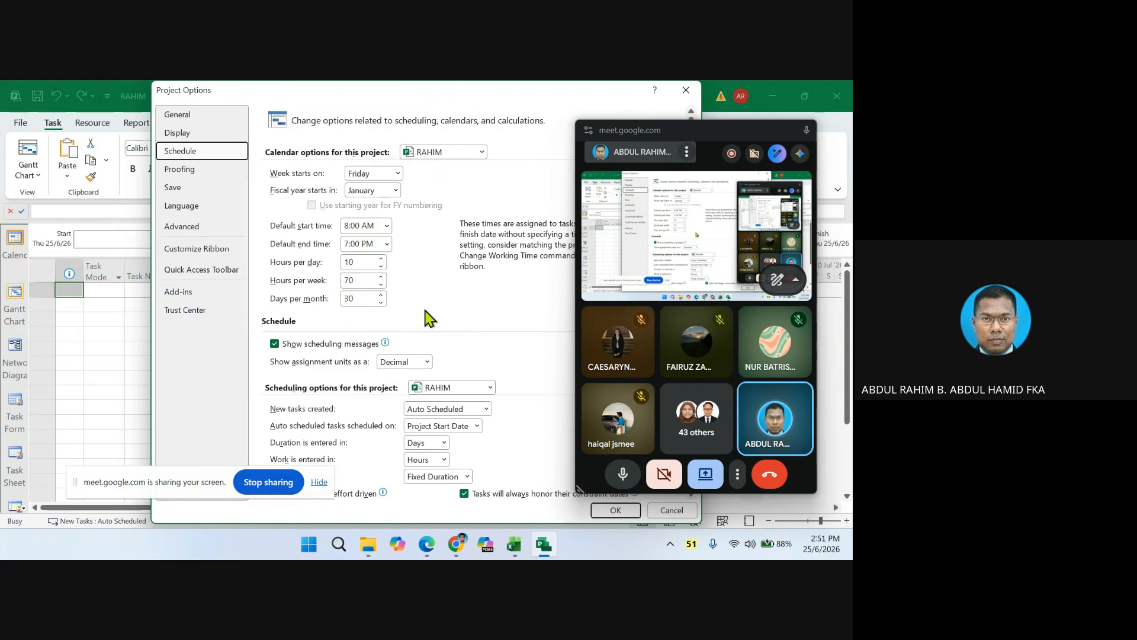
scroll(453, 359, down, 1)
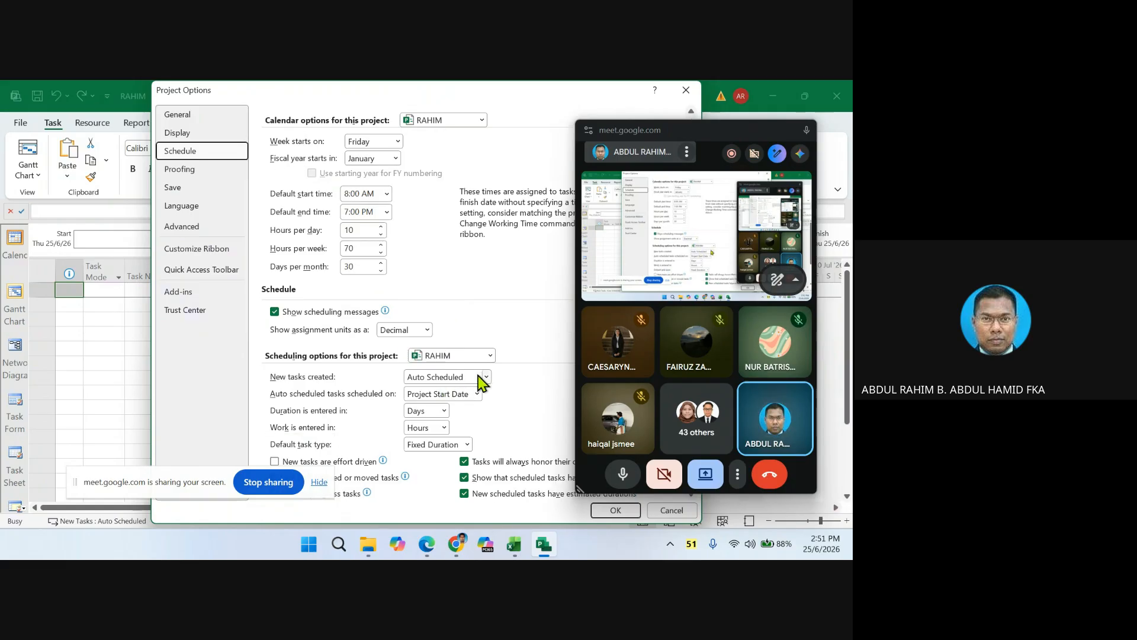
scroll(478, 377, down, 1)
scroll(498, 344, down, 2)
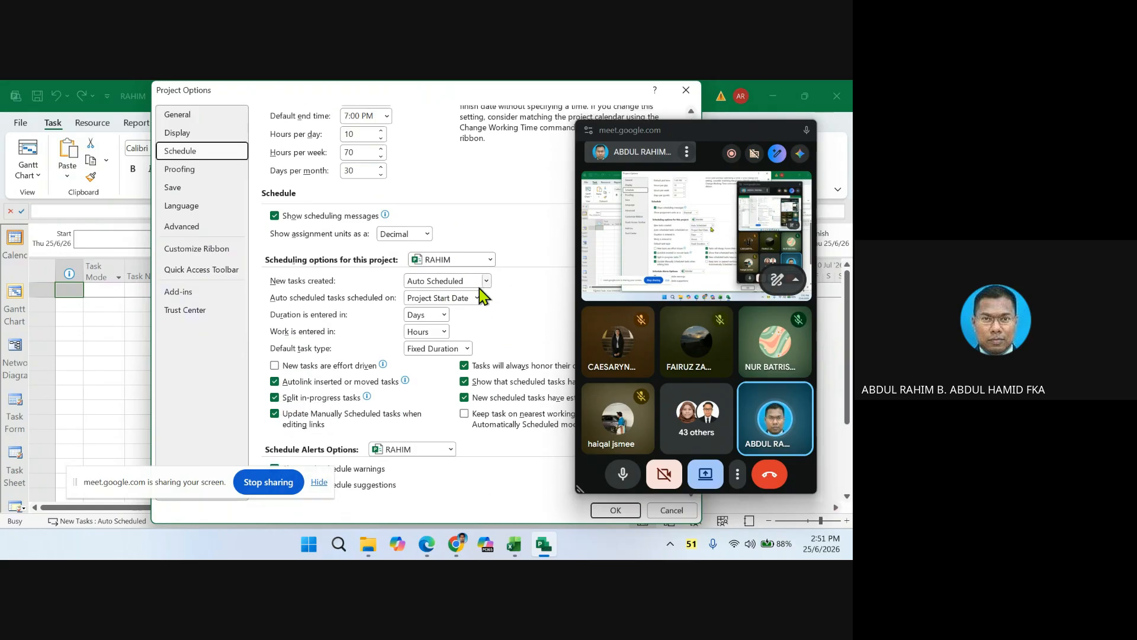
scroll(508, 341, down, 1)
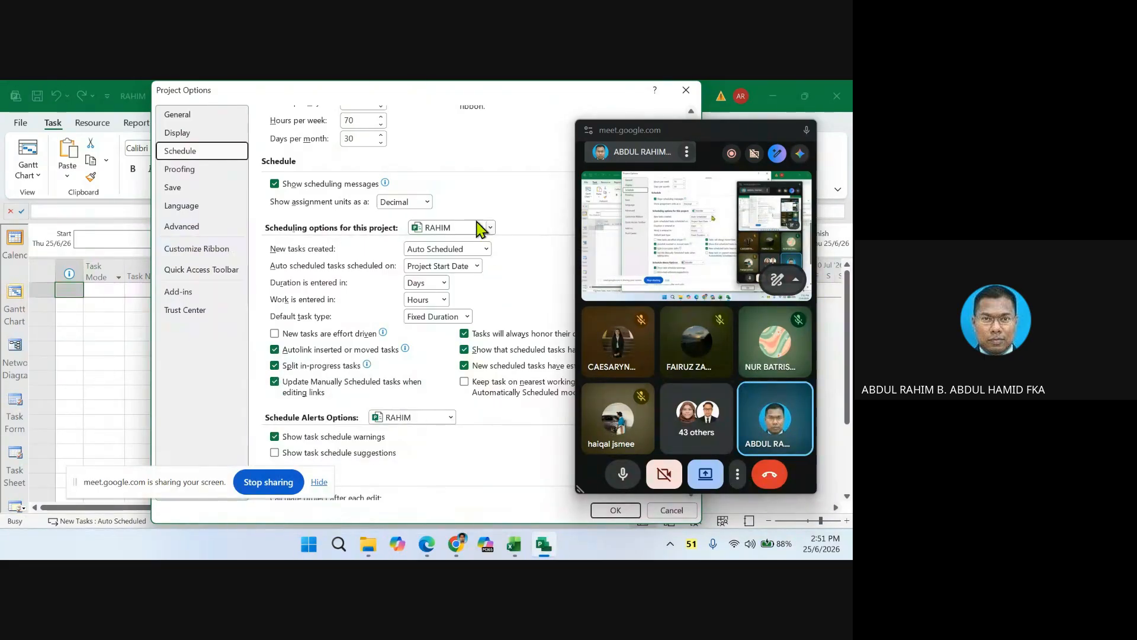
- Review the save, advanced calculation and Trust Center legacy format settings, and close the project options
click(171, 188)
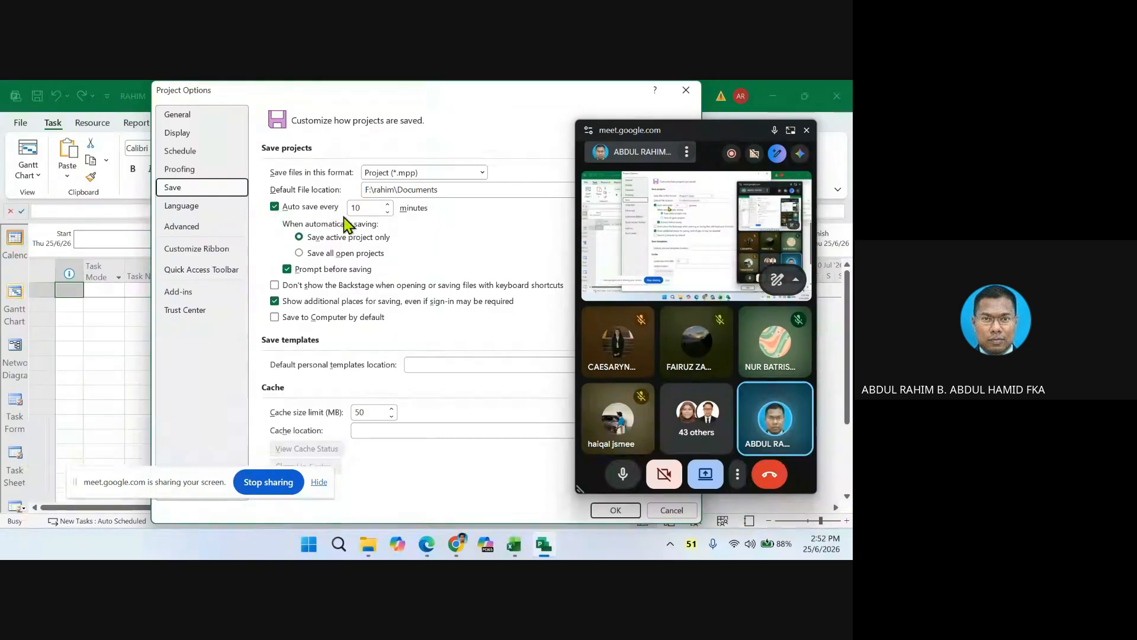
click(190, 228)
scroll(349, 277, down, 3)
scroll(346, 276, down, 10)
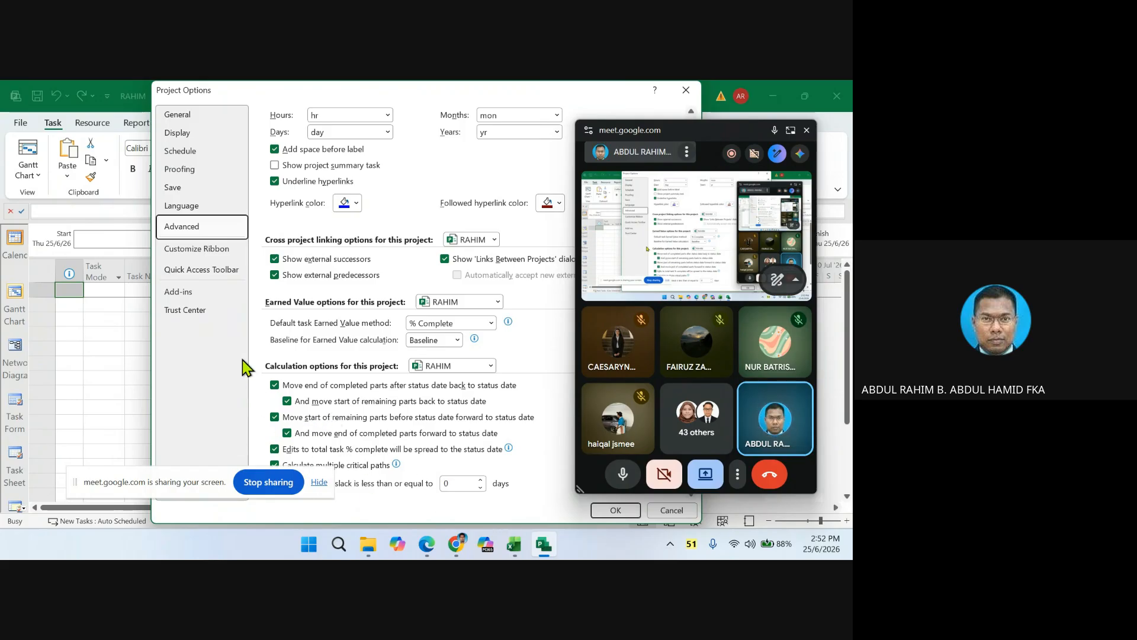
click(187, 310)
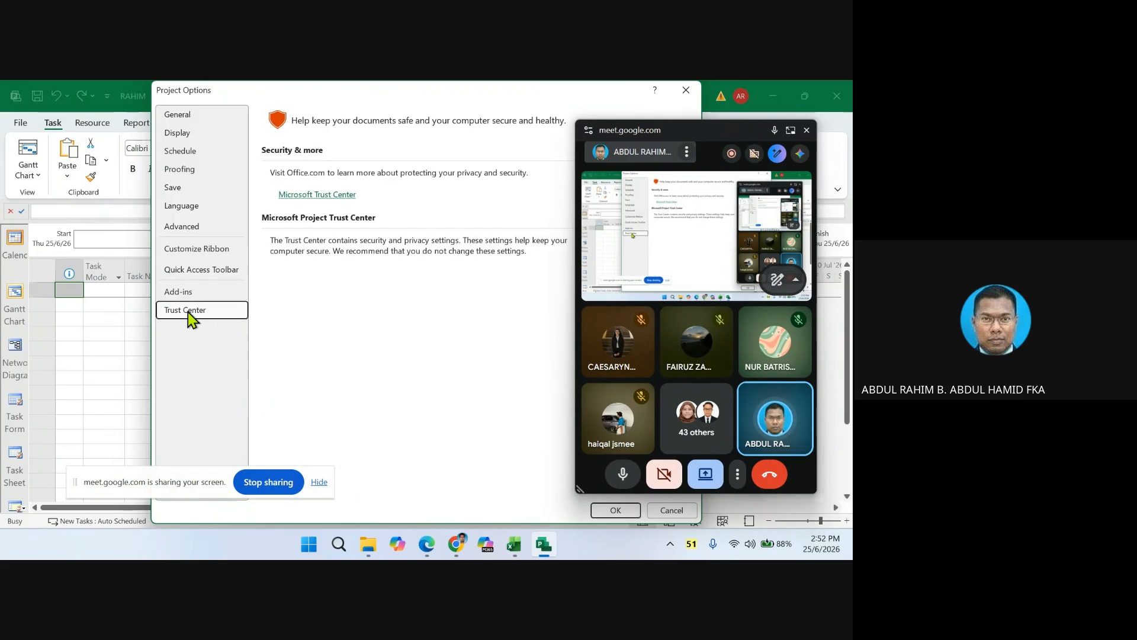
drag(550, 104, 456, 151)
click(527, 310)
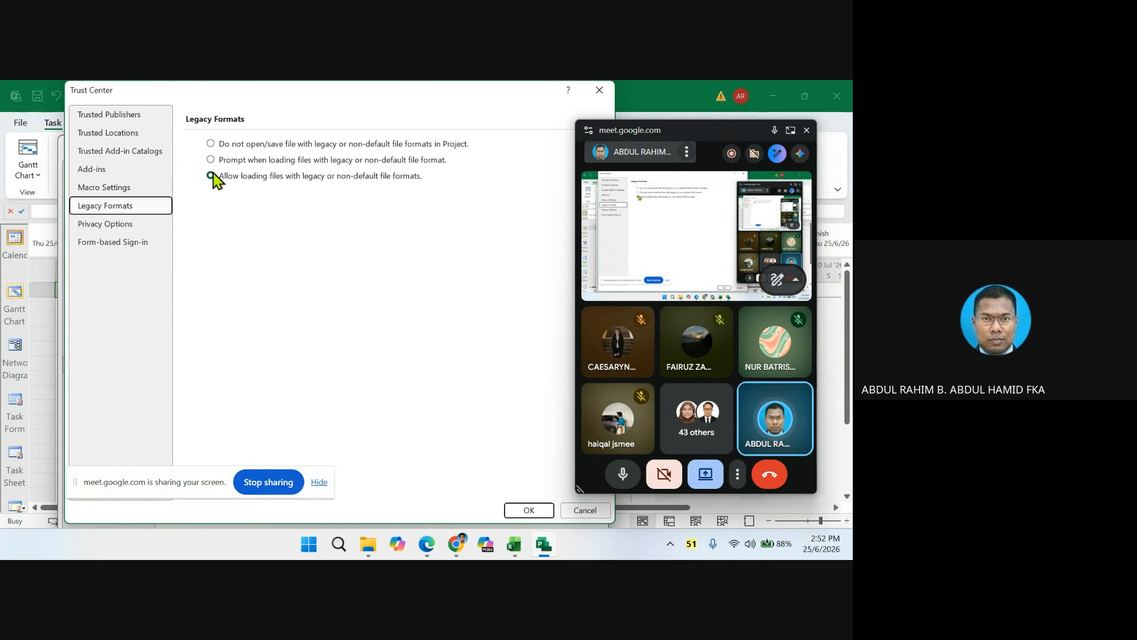
click(518, 513)
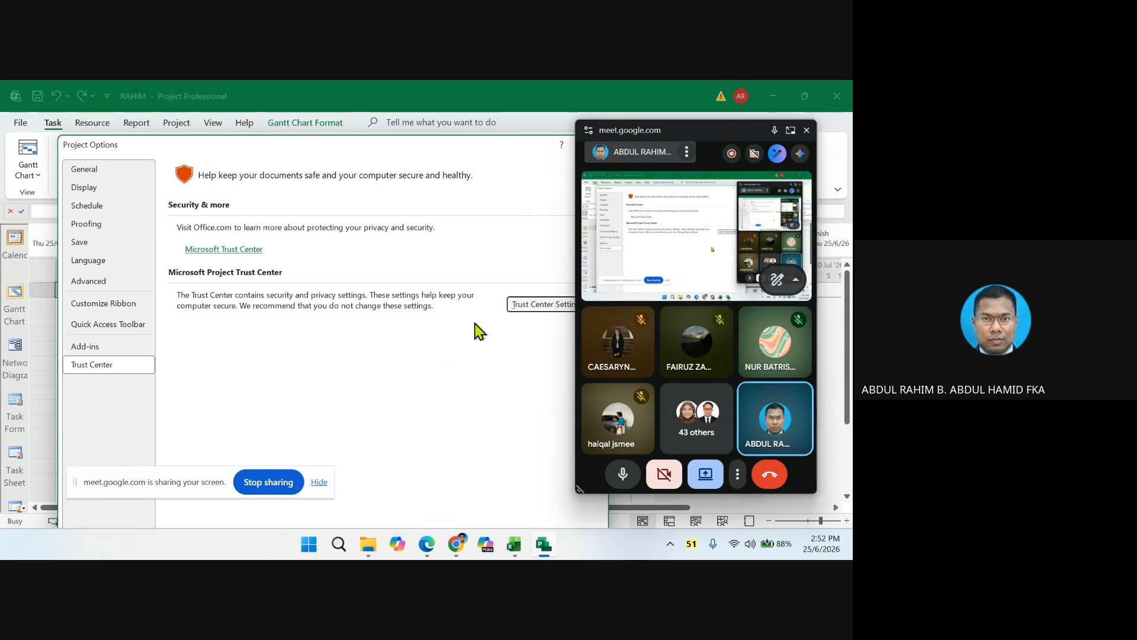
drag(463, 142, 412, 88)
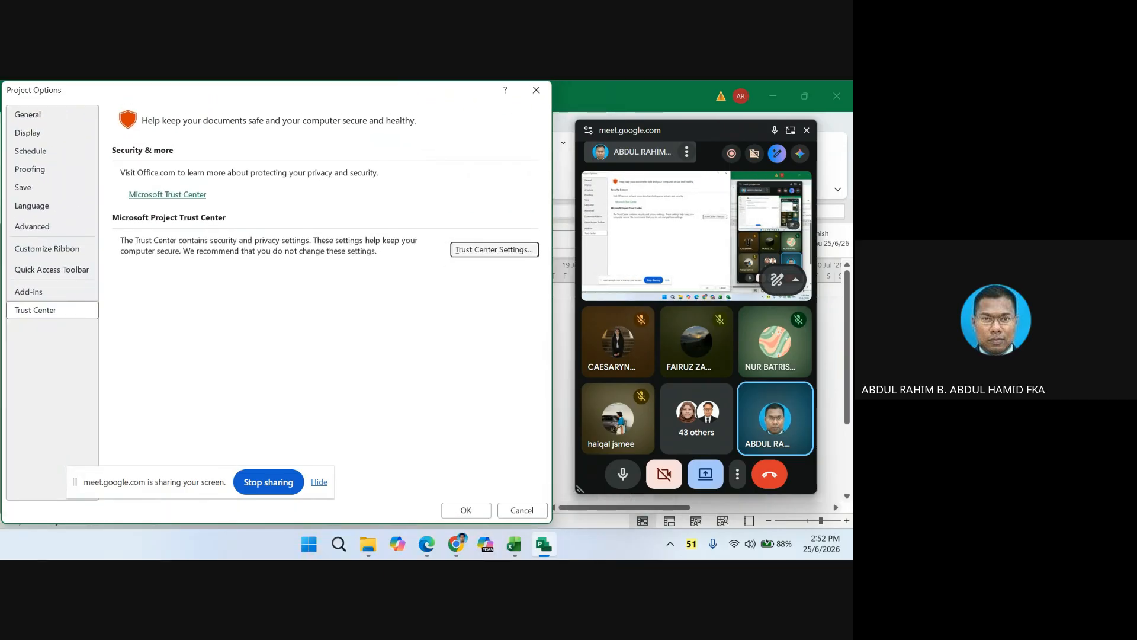
click(471, 508)
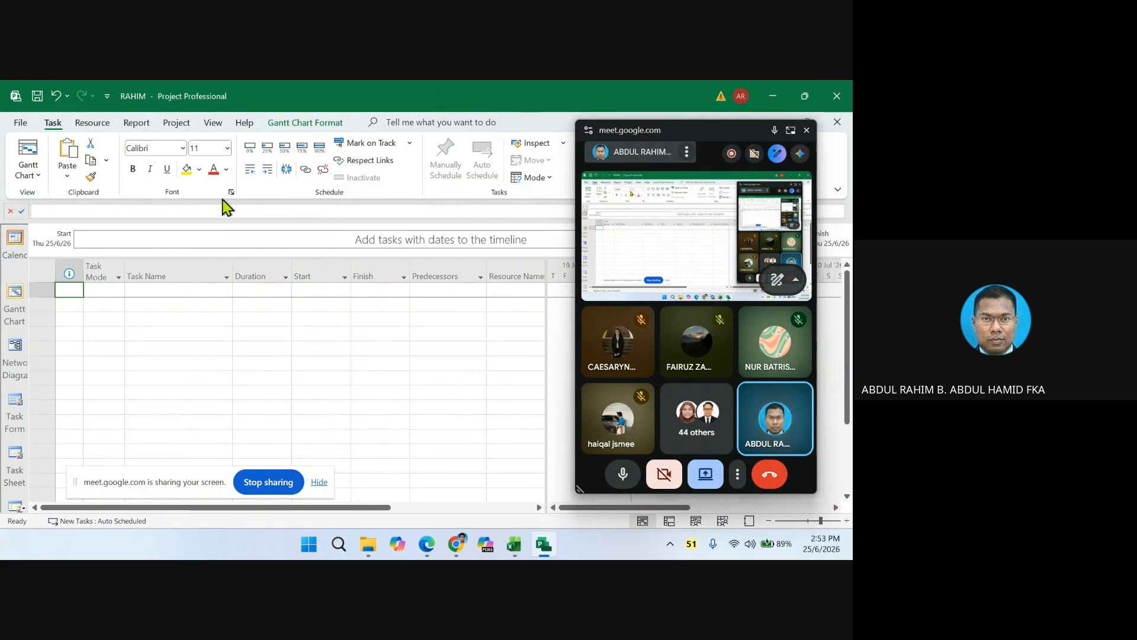
- Narrow the task table so it ends after the Finish column, leaving more room for the Gantt chart
drag(544, 272, 401, 283)
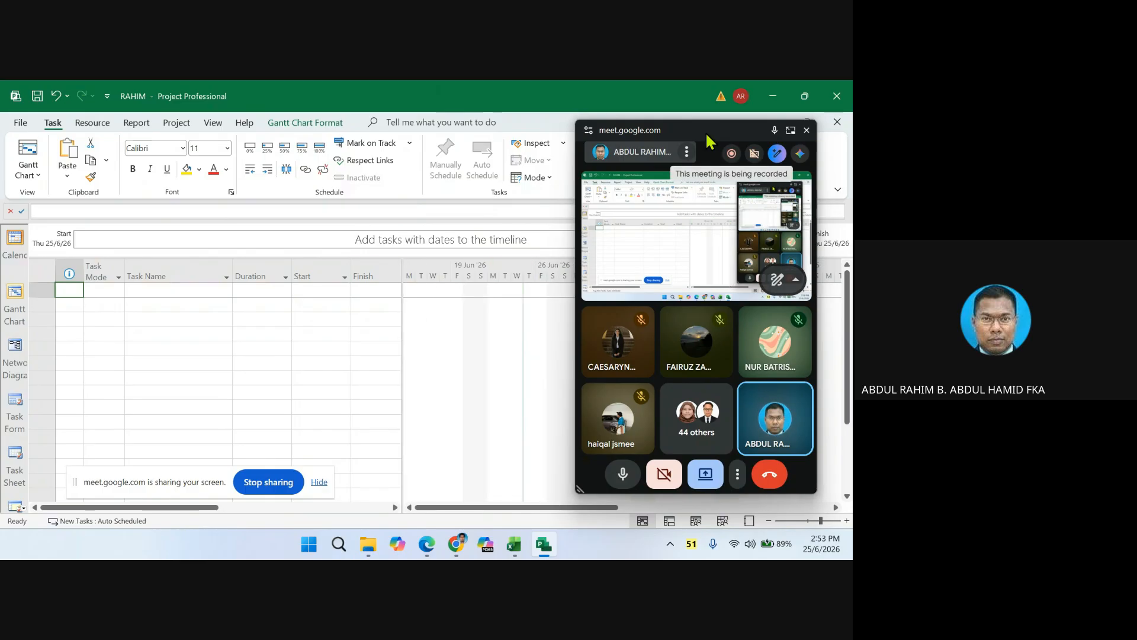
drag(706, 132, 326, 131)
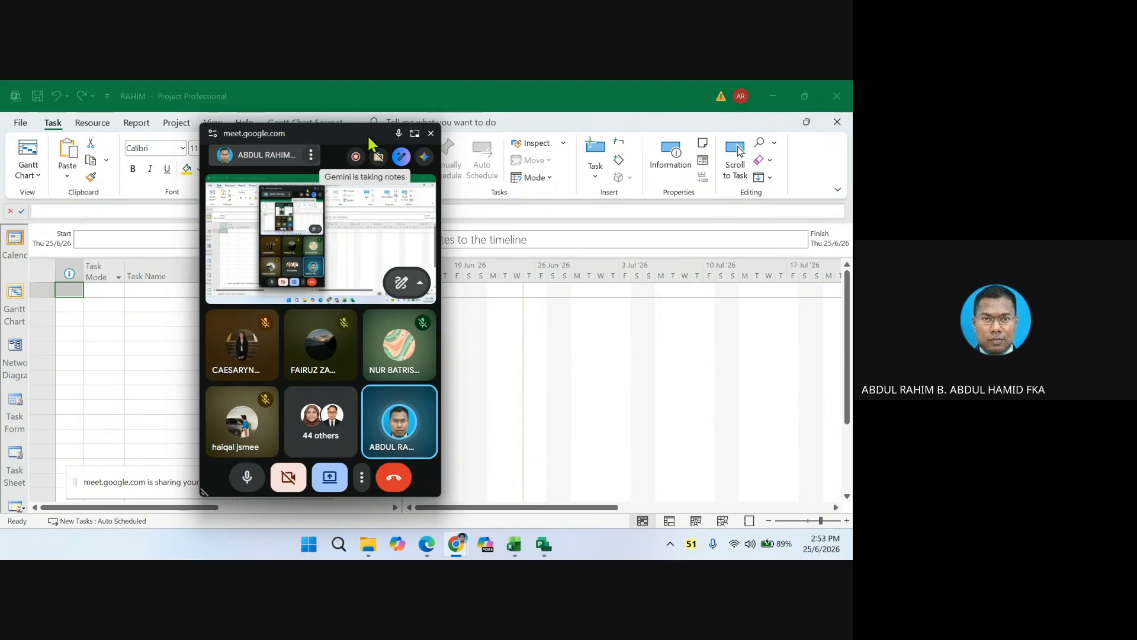
drag(343, 140, 704, 140)
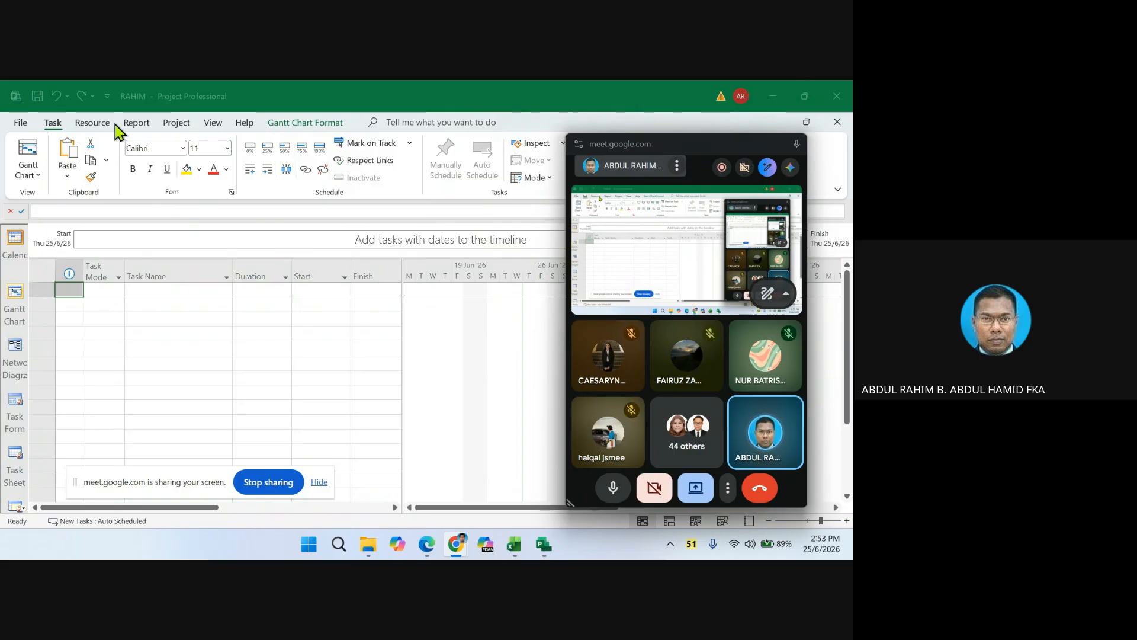
- Set the project's start date to Fri 1/1/2027 in the project information and apply it
click(180, 125)
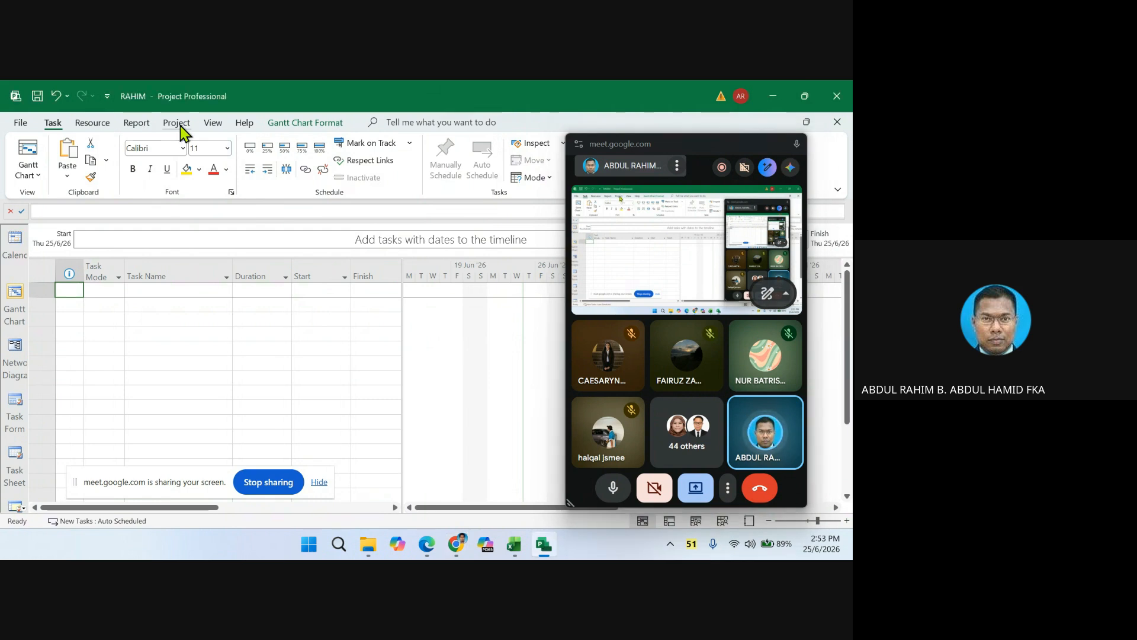
click(180, 125)
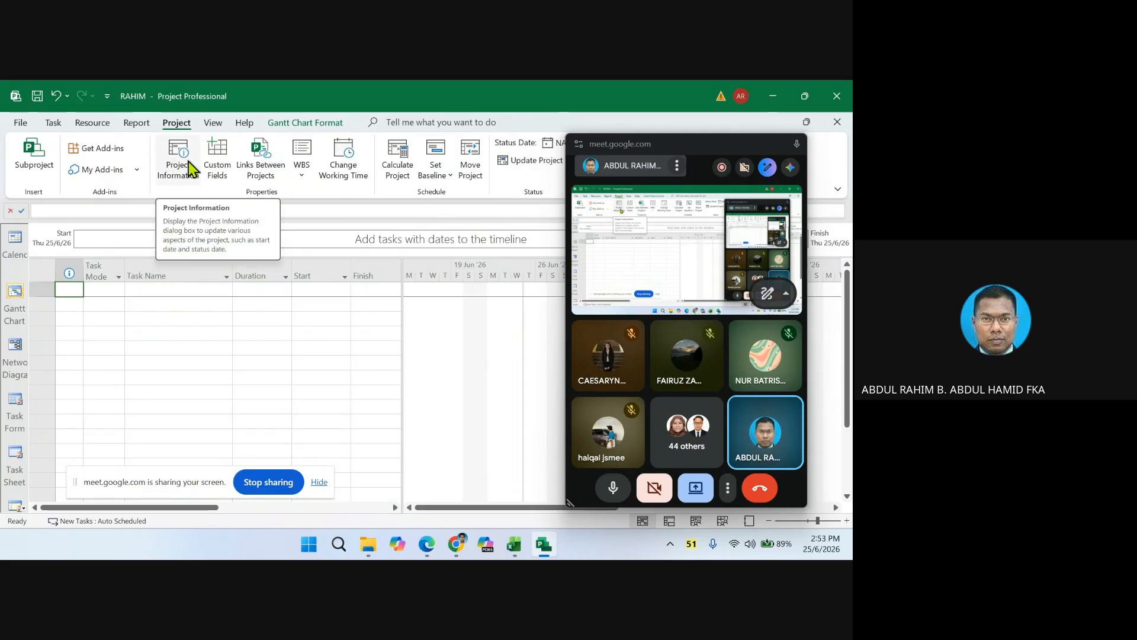
click(180, 162)
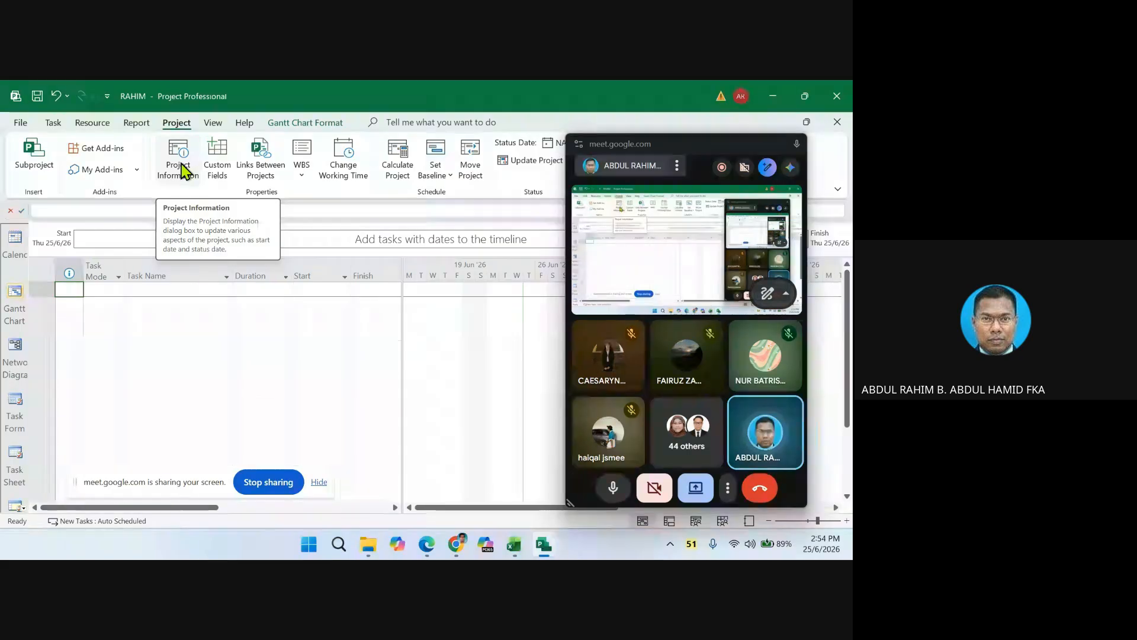
click(182, 165)
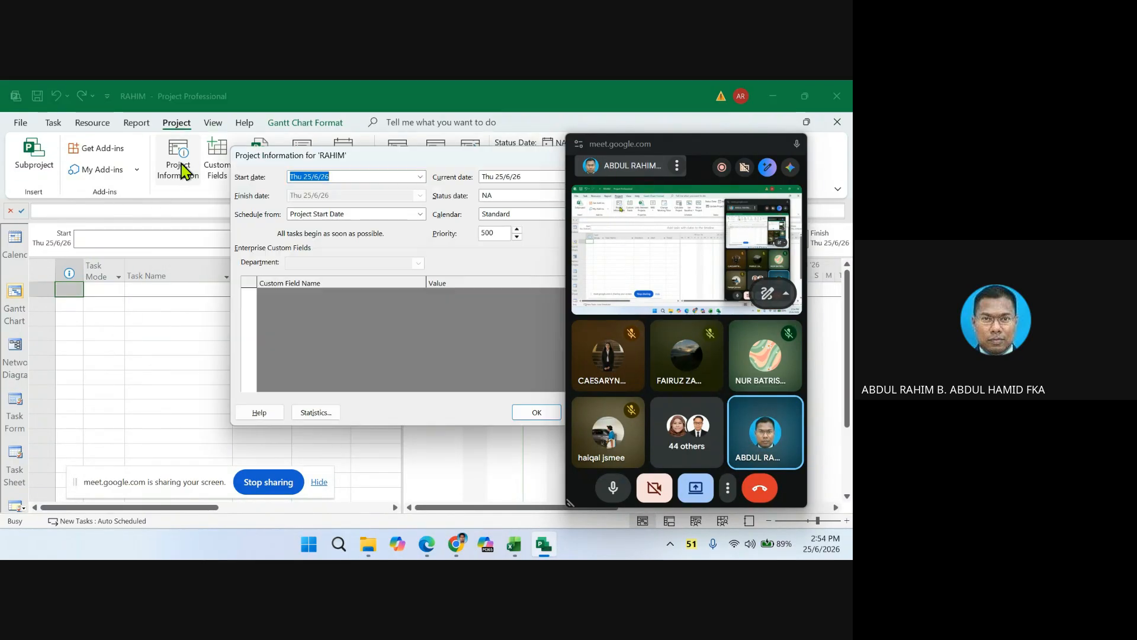
drag(460, 156, 291, 152)
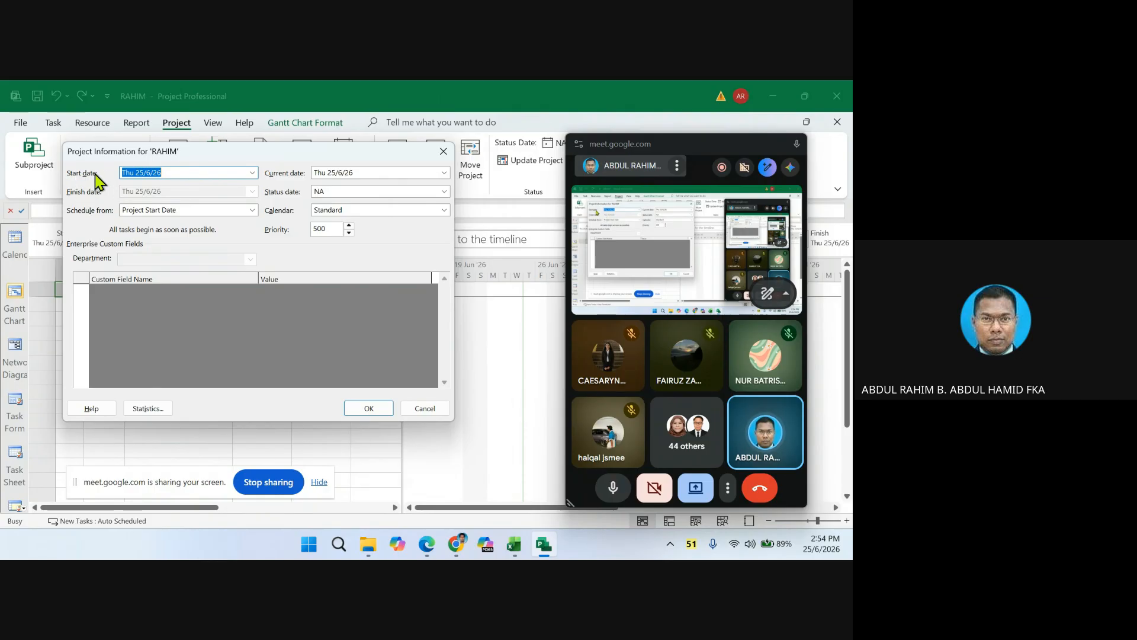
click(253, 173)
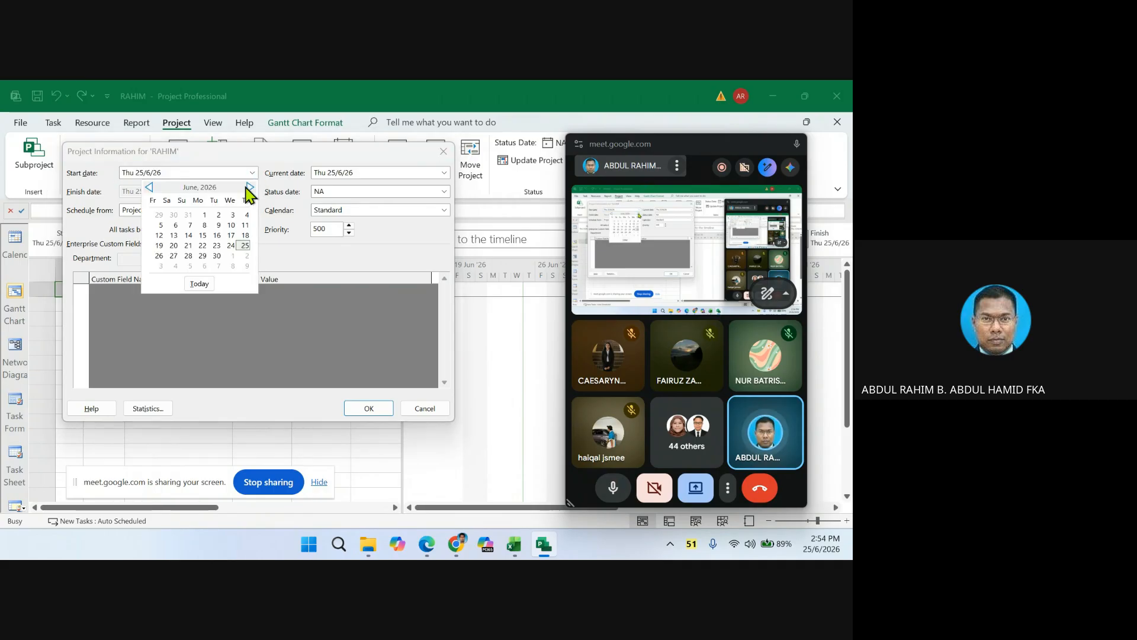
click(250, 188)
click(250, 188)
click(250, 188)
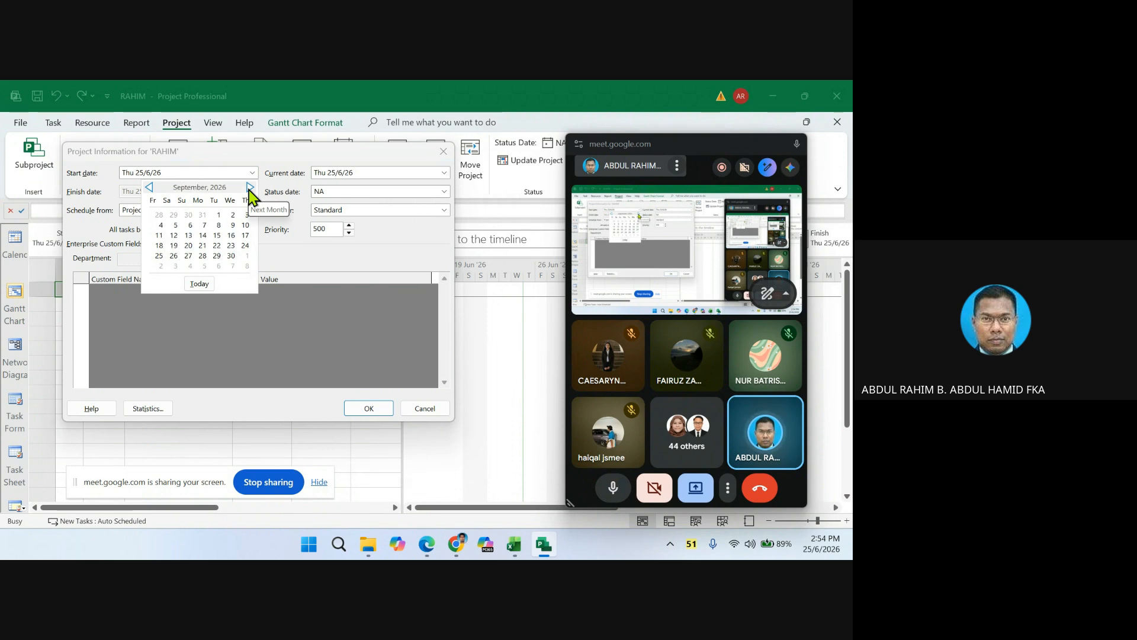
click(250, 188)
click(250, 188)
click(250, 187)
click(250, 188)
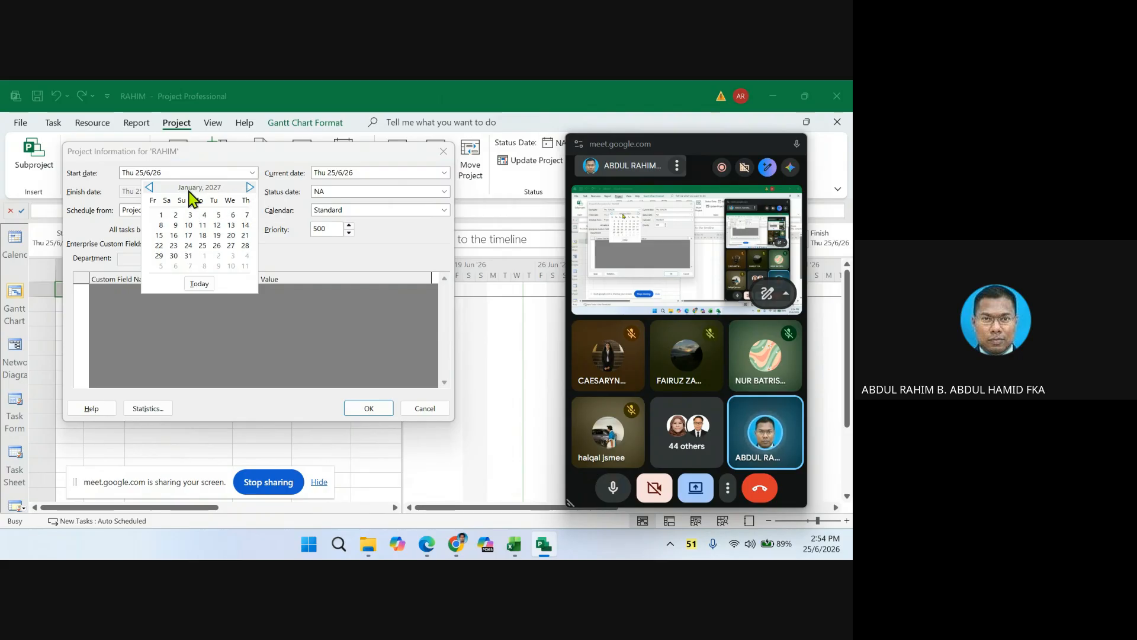
click(161, 215)
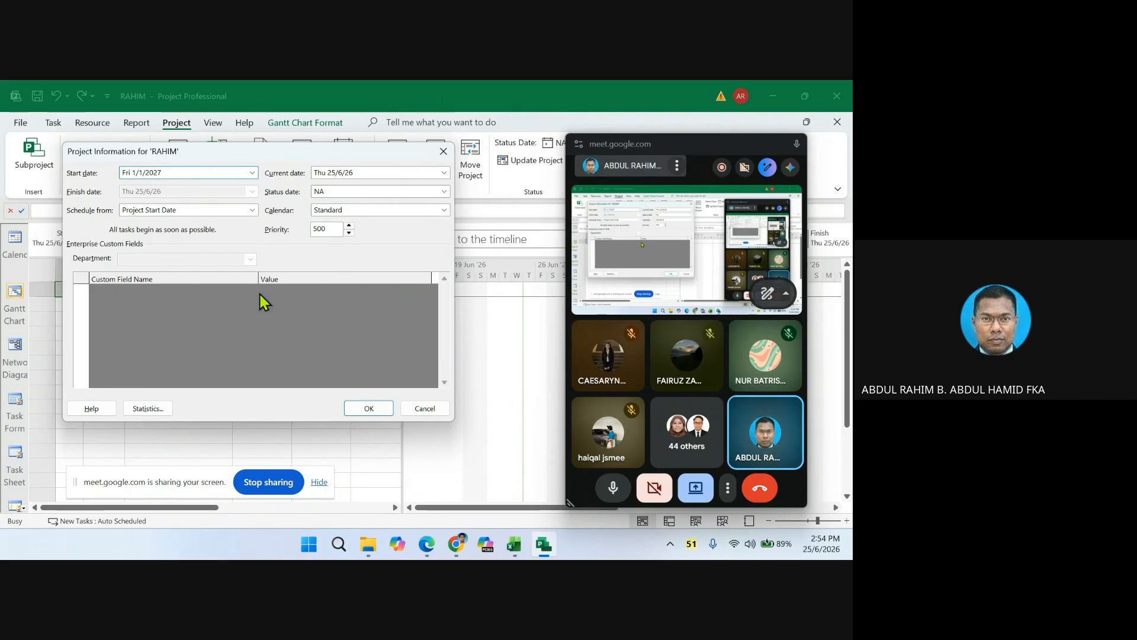
click(370, 408)
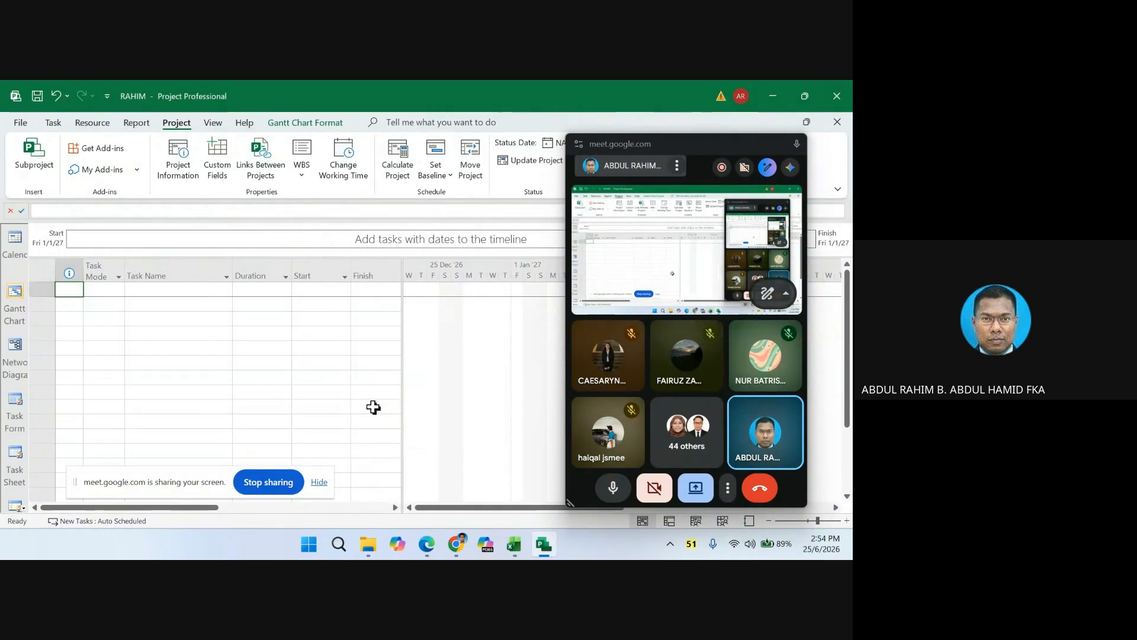
mouse_move(675, 145)
mouse_down()
mouse_move(323, 134)
mouse_move(688, 132)
mouse_move(665, 133)
mouse_up()
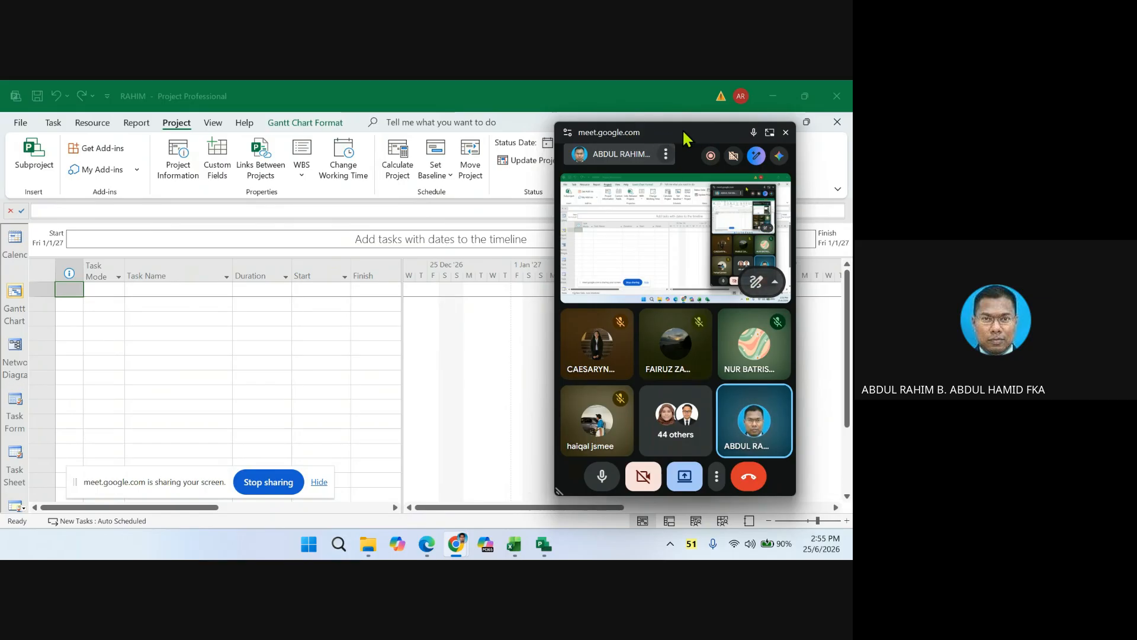
drag(682, 140, 280, 139)
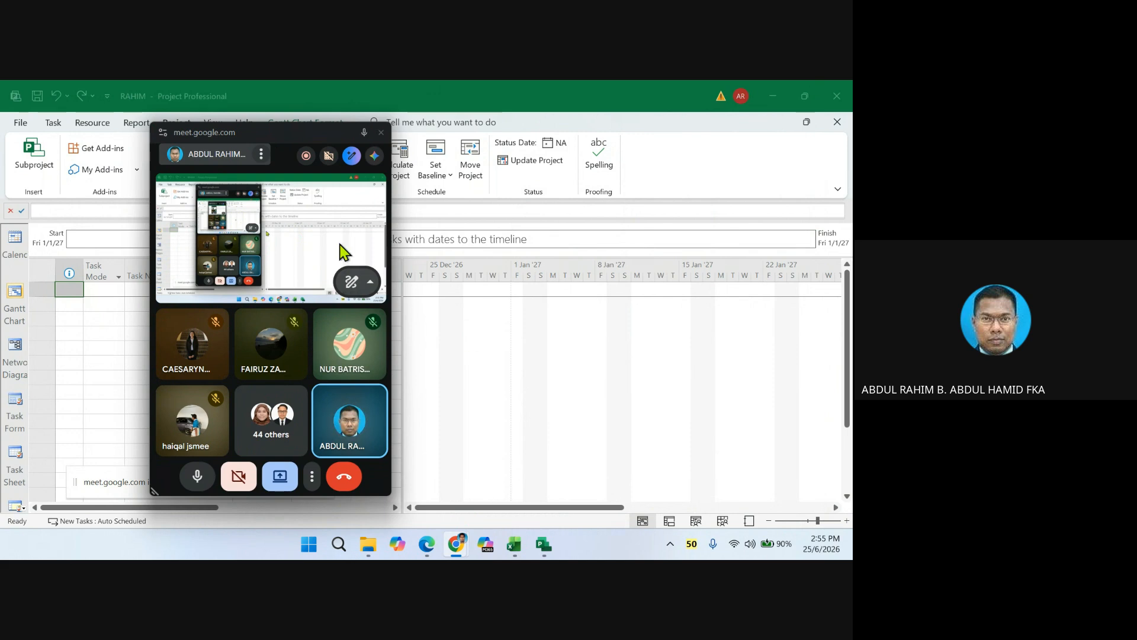
drag(281, 138, 709, 148)
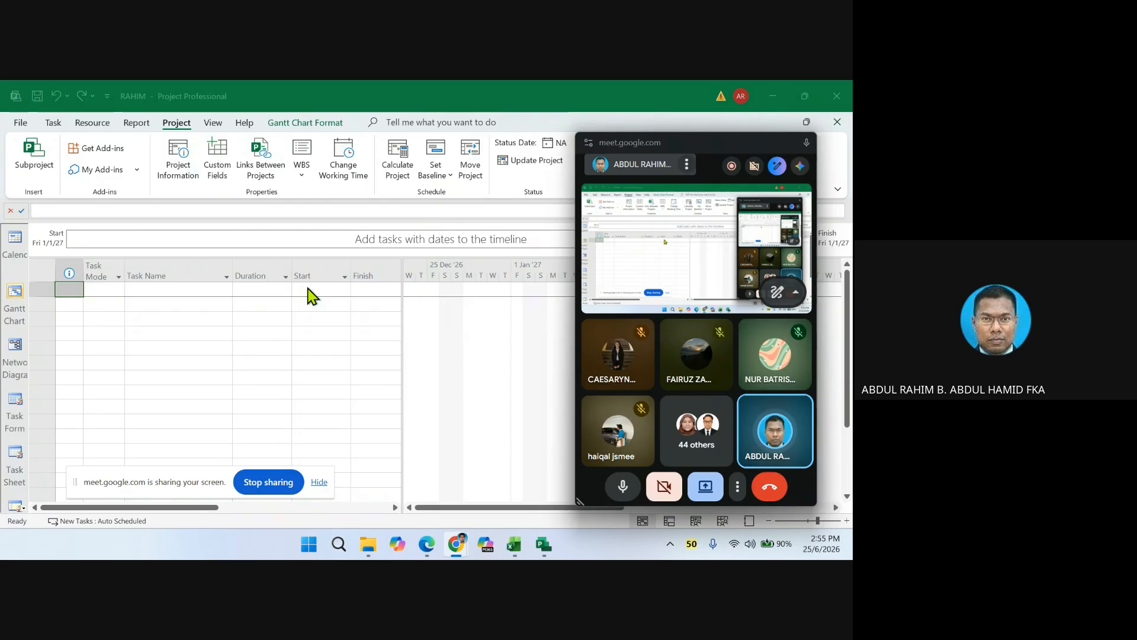
- Open the working time settings of the Standard project calendar and check the working times for 1 January 2027
click(342, 154)
click(344, 158)
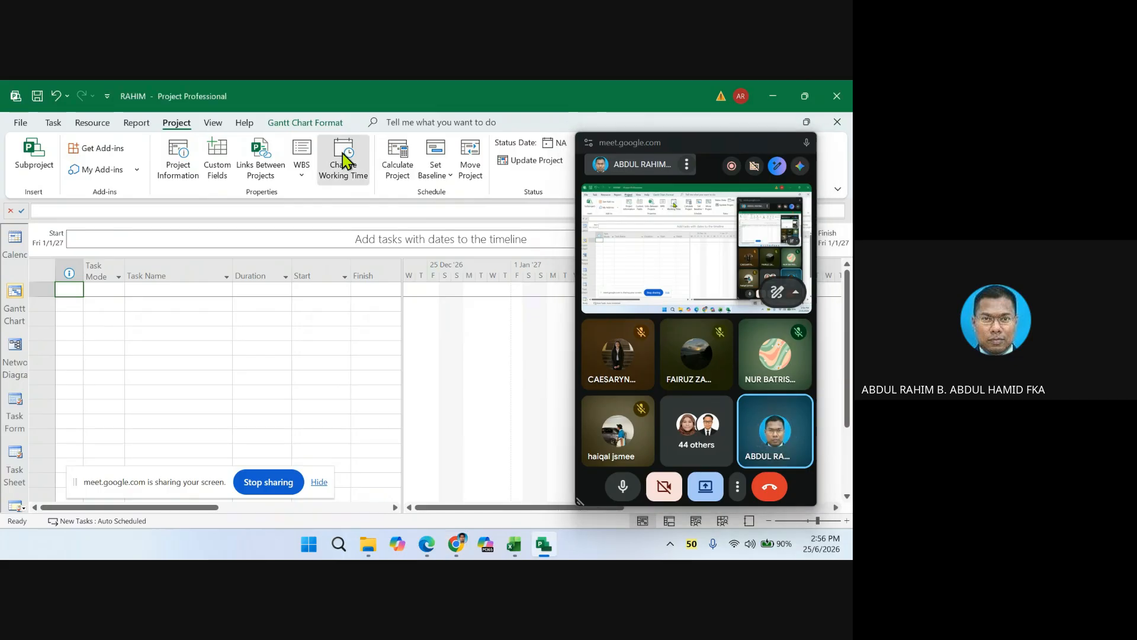
drag(481, 98, 379, 102)
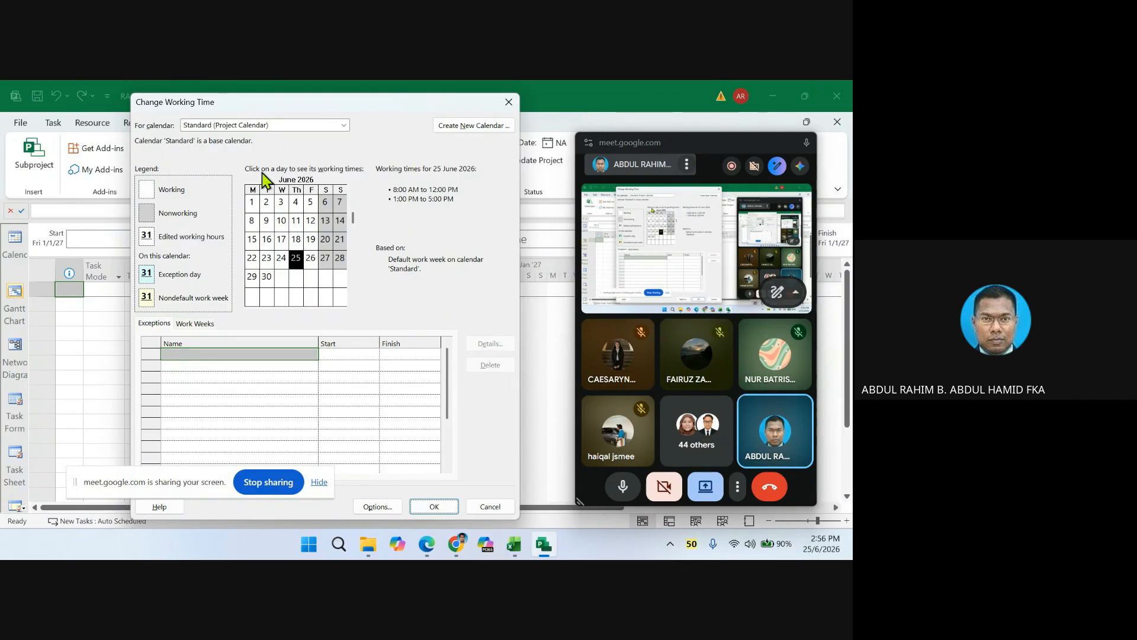
scroll(353, 257, down, 3)
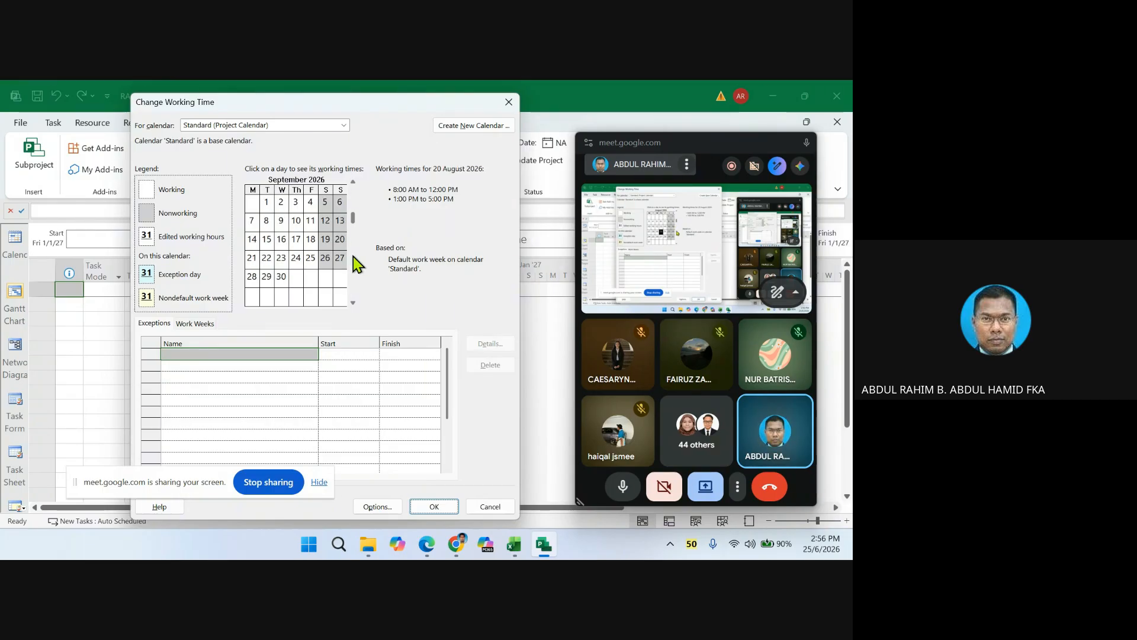
scroll(353, 257, down, 4)
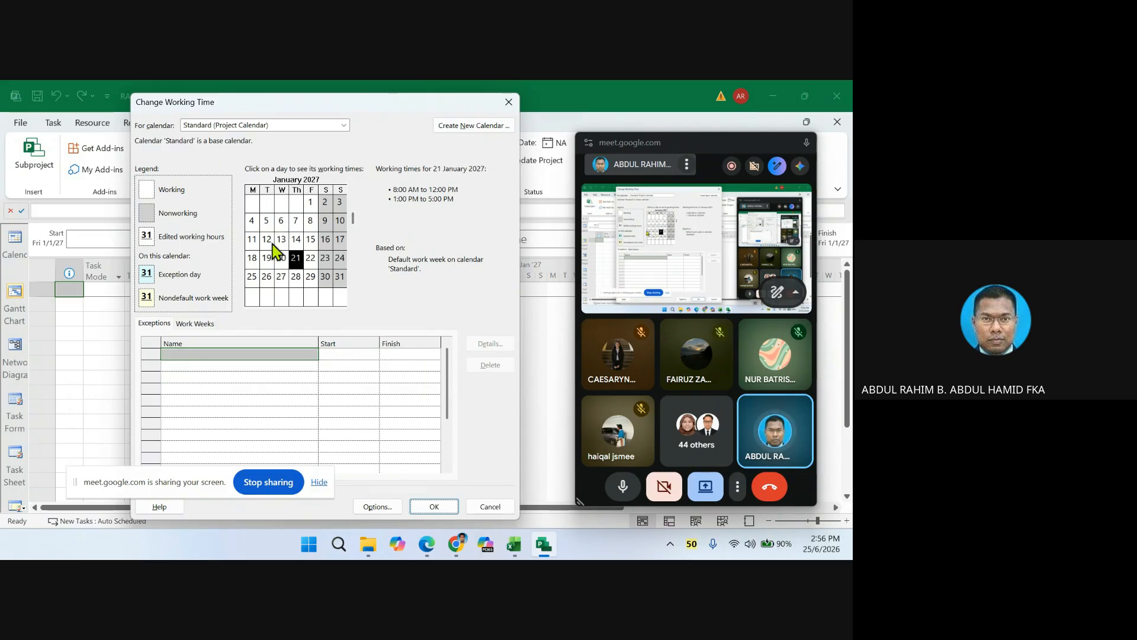
click(311, 204)
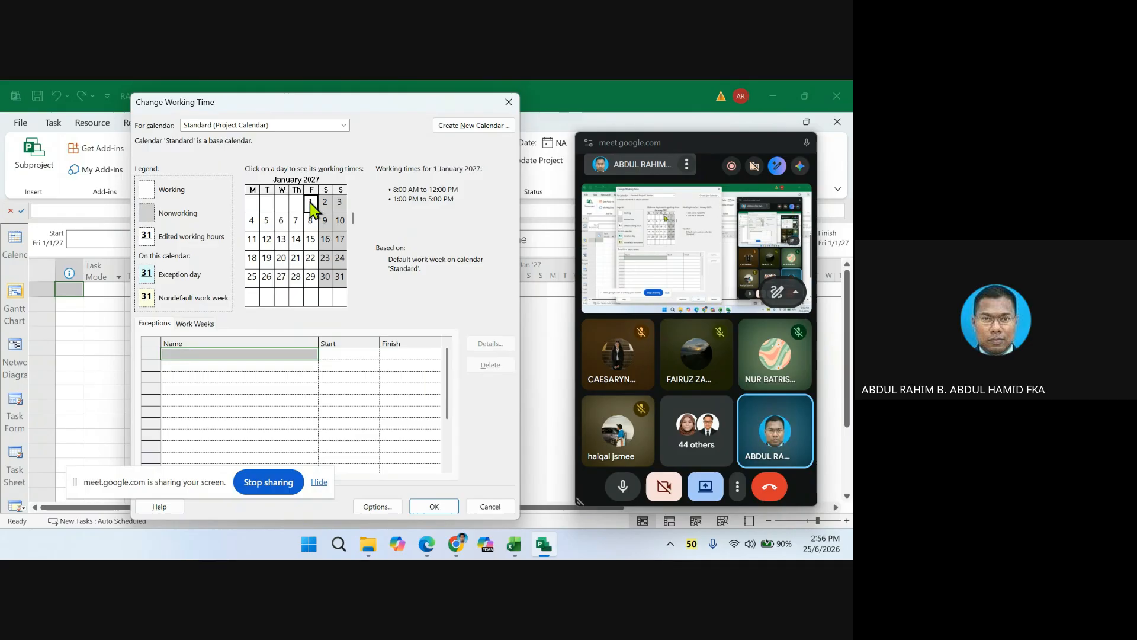
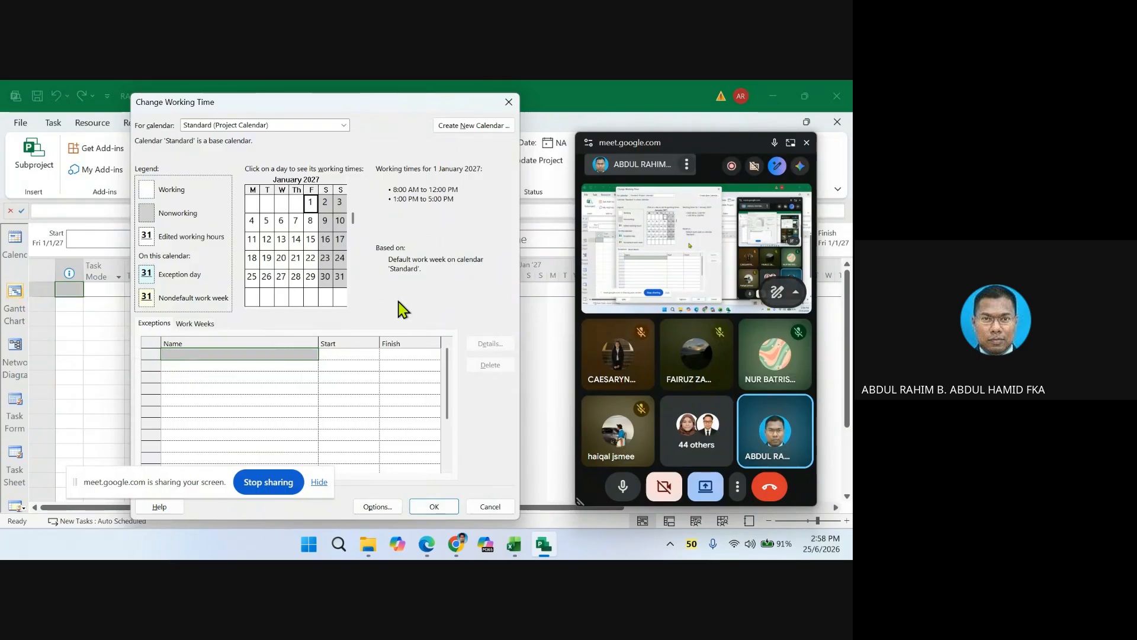
- Add a nonworking calendar exception named CHRISTMAS on 25 December 2026 to the Standard calendar
click(354, 182)
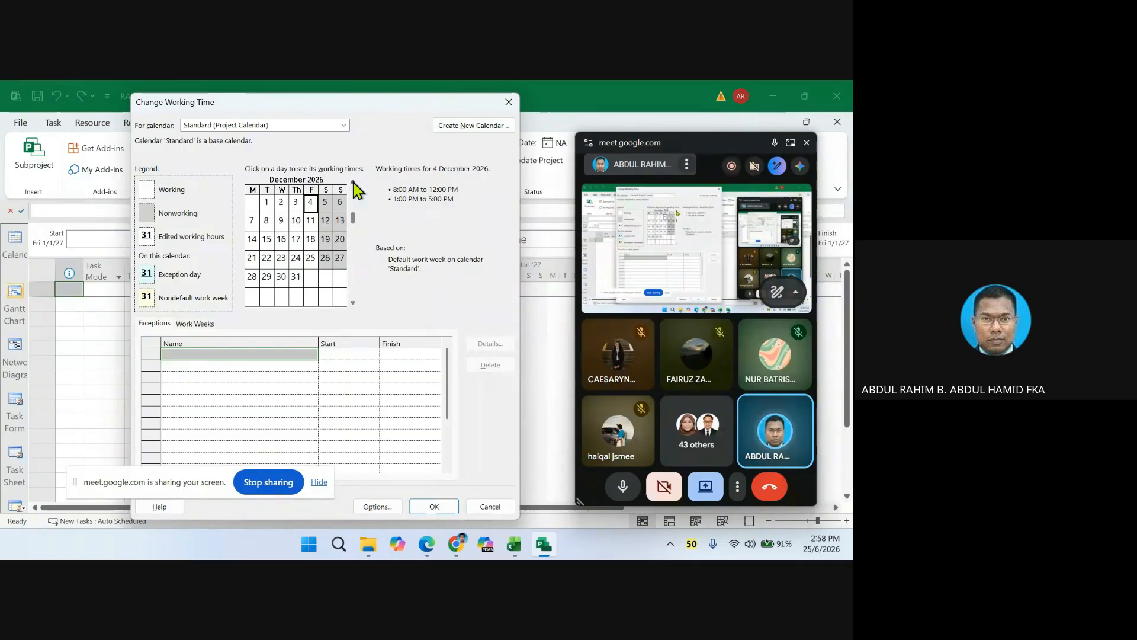
click(312, 259)
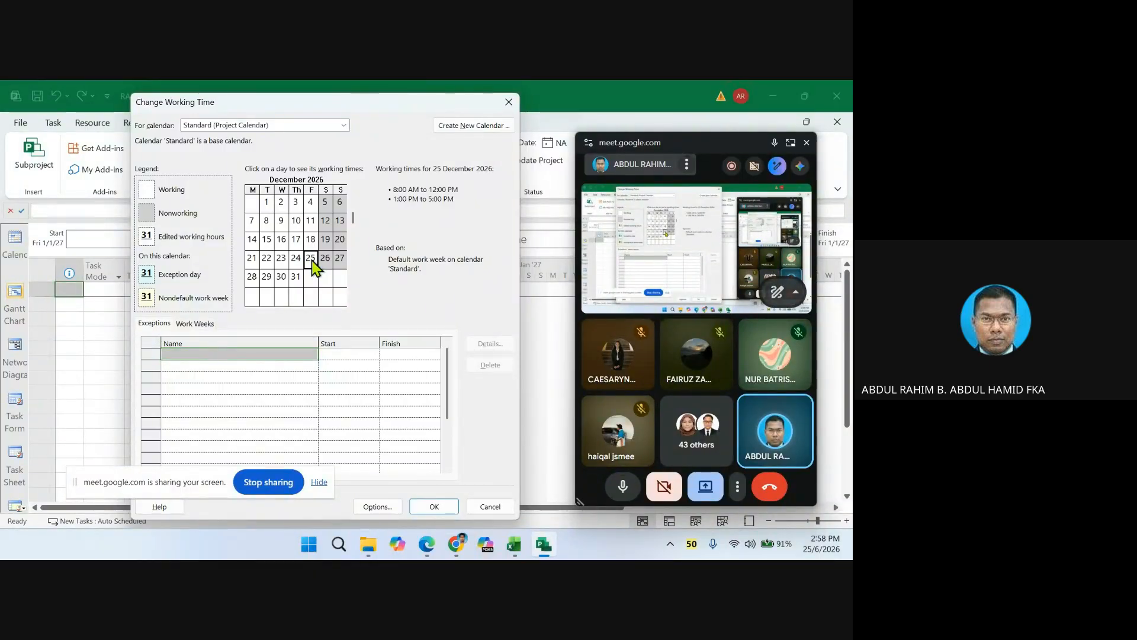
click(211, 354)
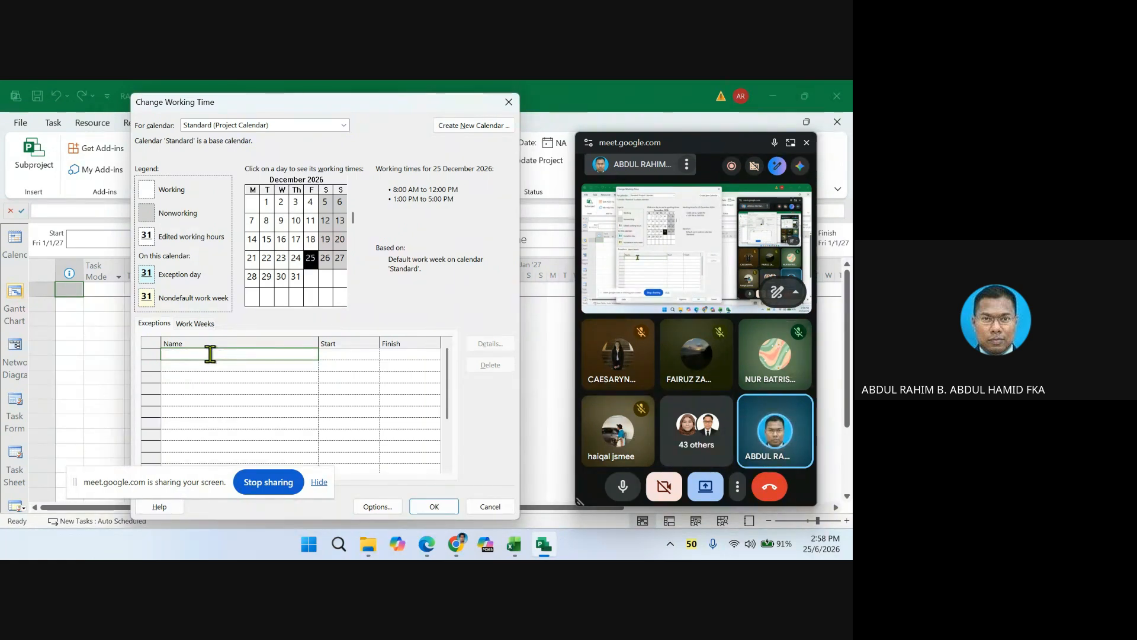
text(CHR)
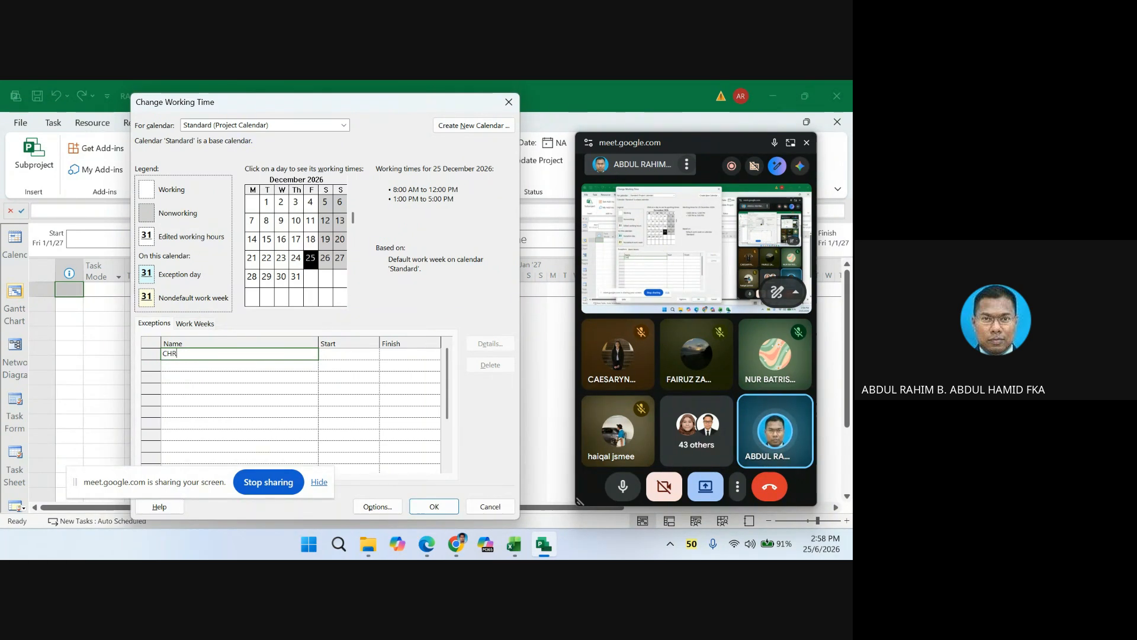
text(ISTMAS)
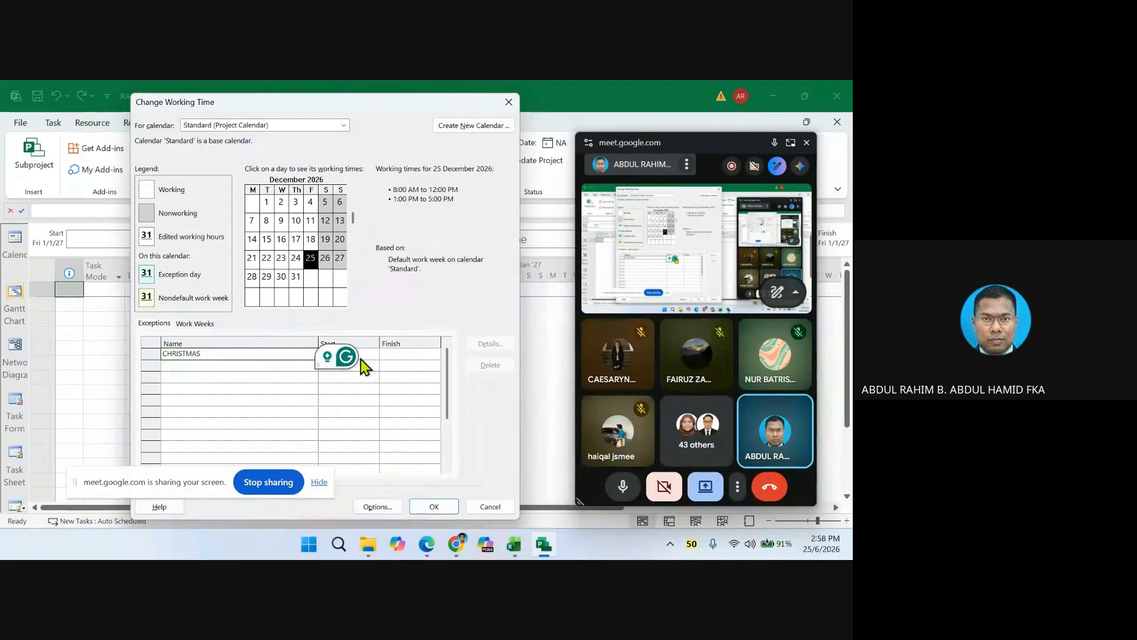
click(364, 354)
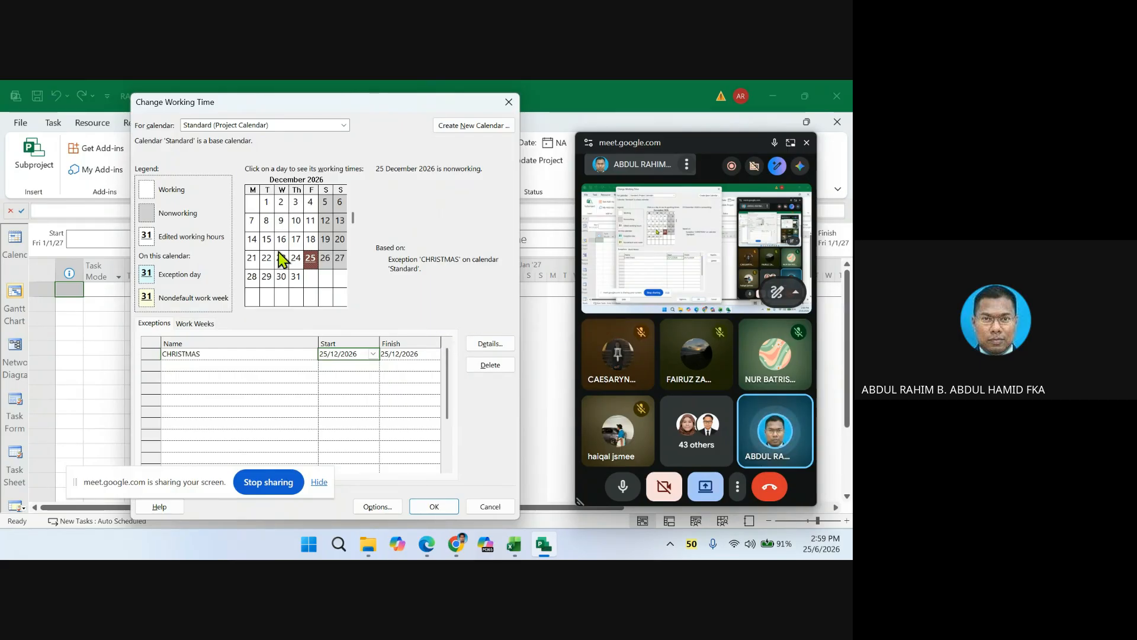
- Set all seven days of the default work week to 8:00 AM–12:00 PM and 1:00 PM–7:00 PM, and apply the calendar changes
click(353, 303)
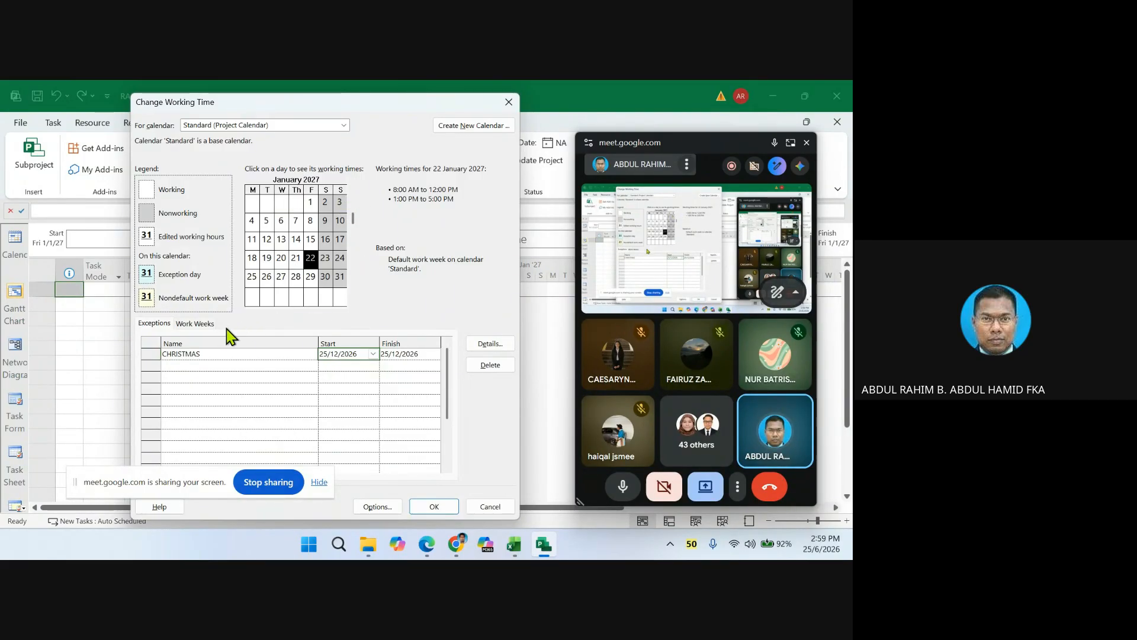
click(191, 329)
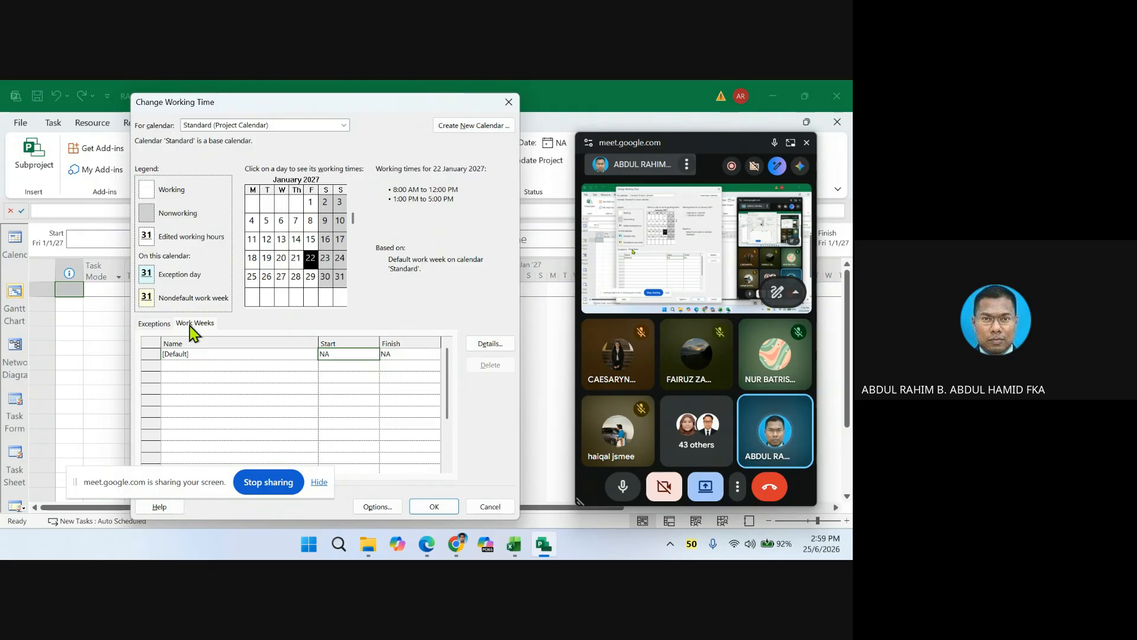
click(487, 346)
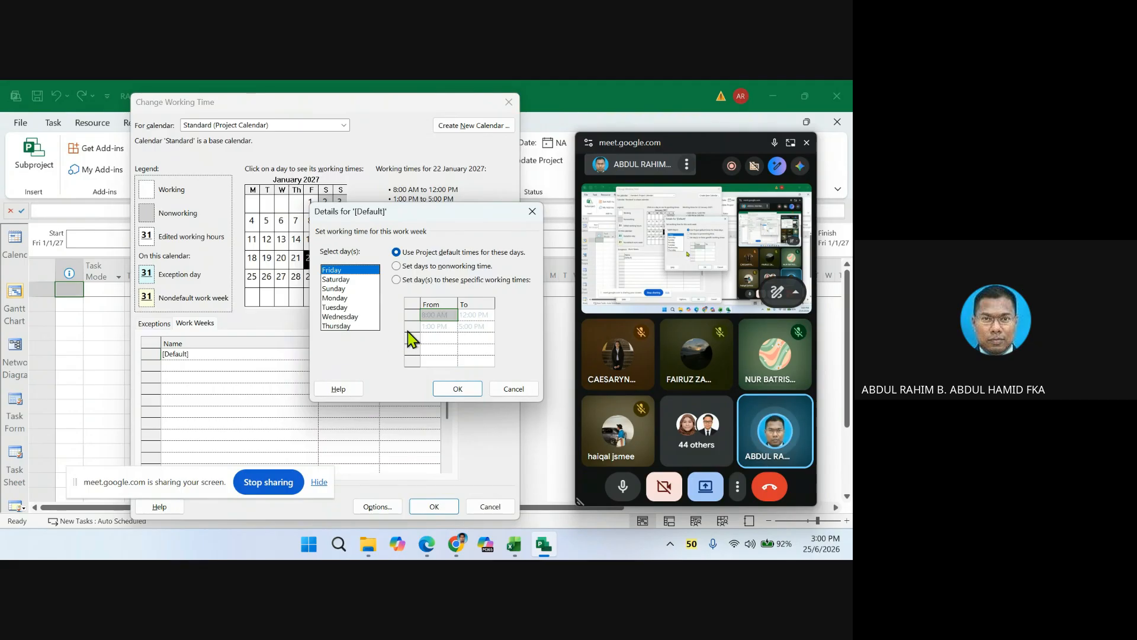
shift+click(336, 325)
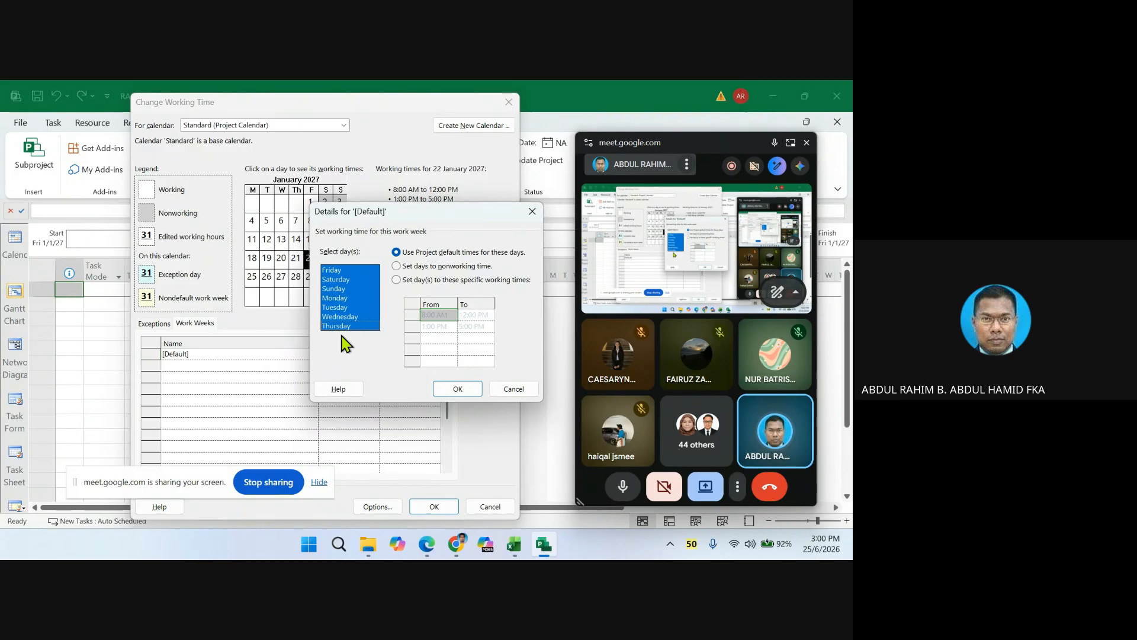
click(396, 280)
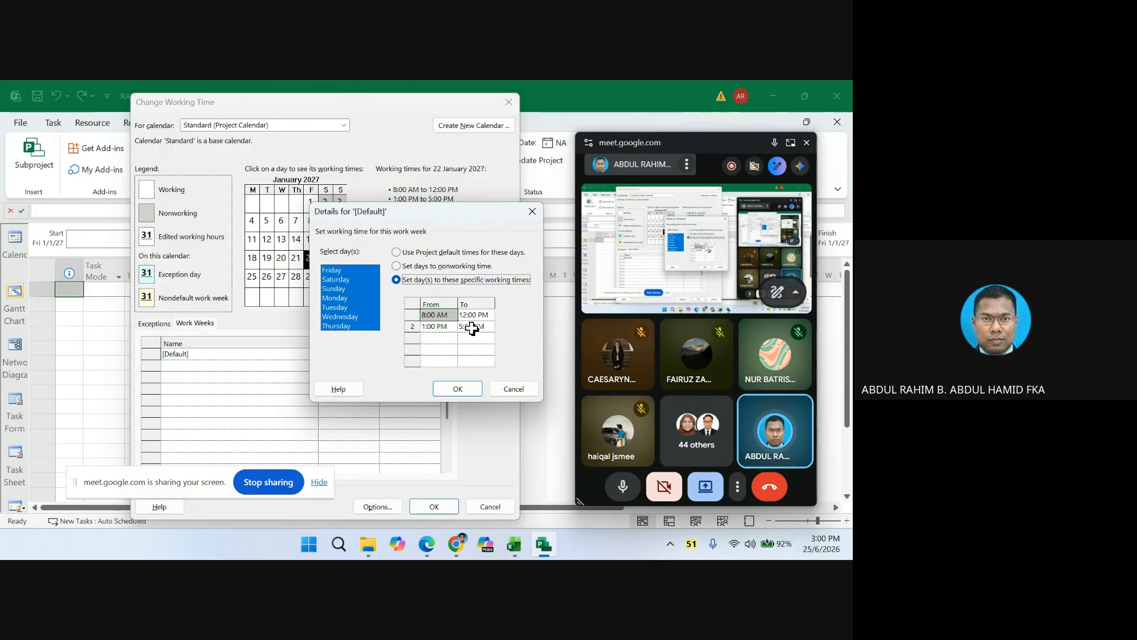
click(463, 327)
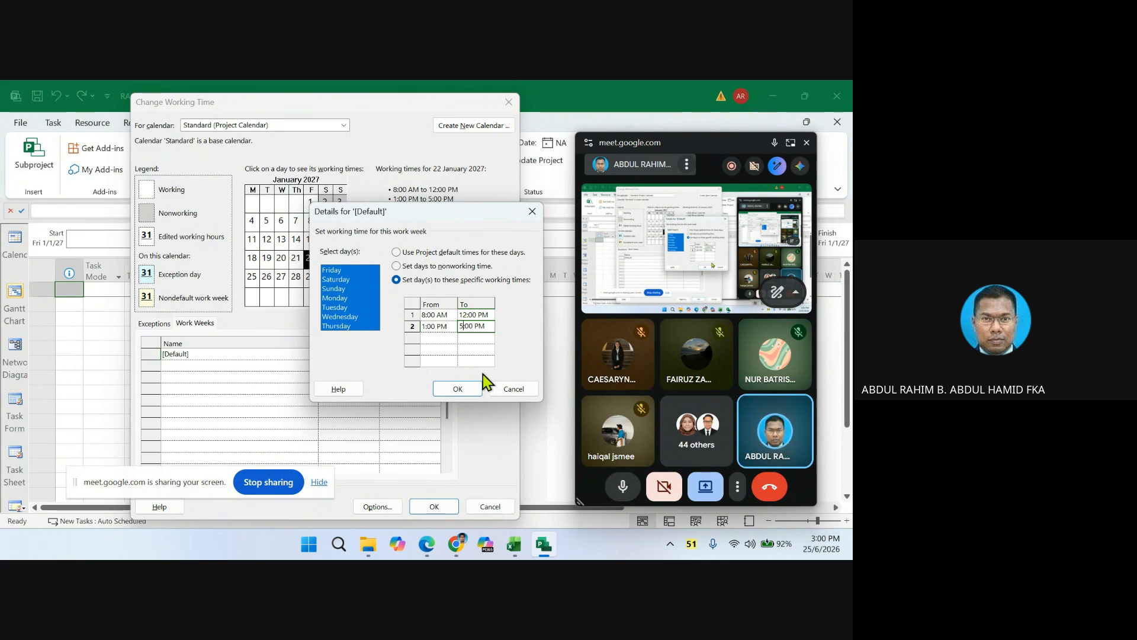
key(BackSpace)
click(454, 390)
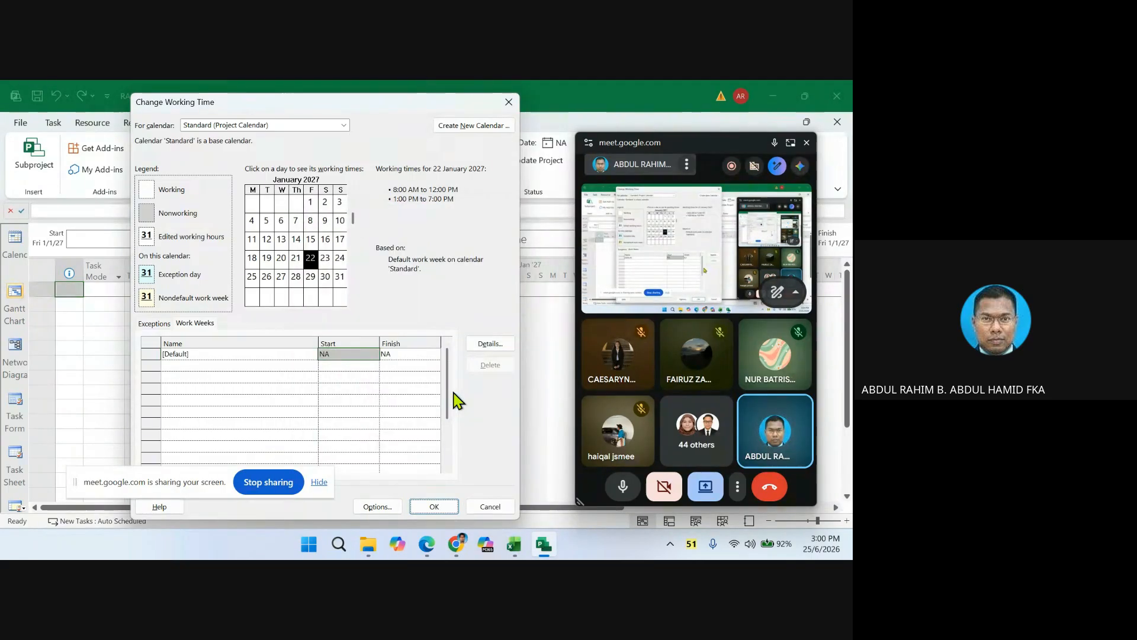
click(434, 507)
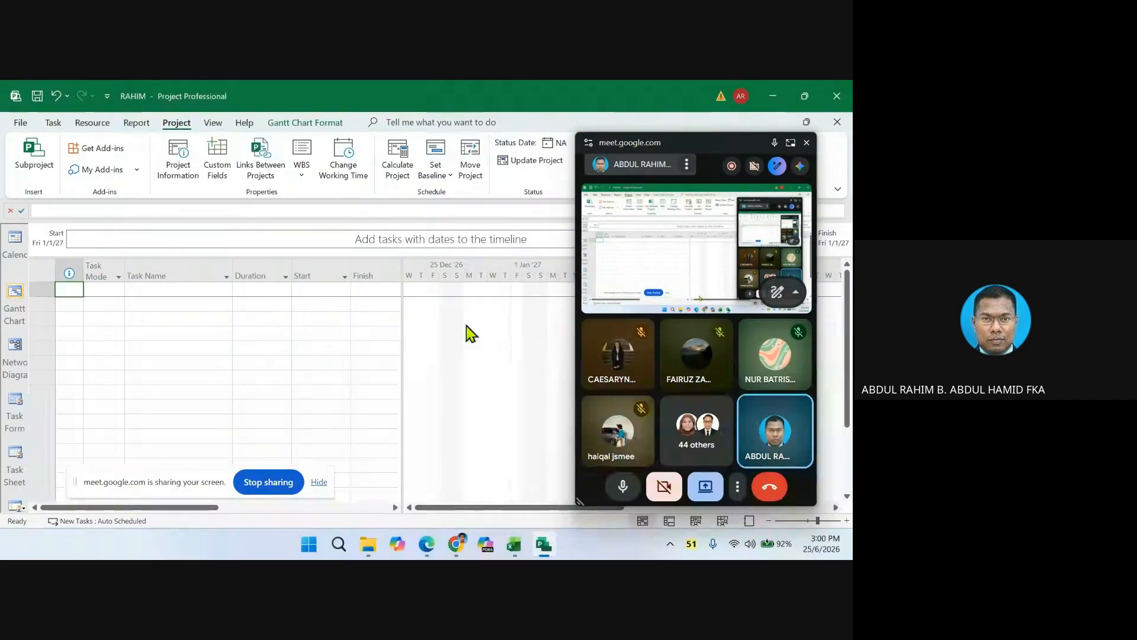
- Open the working time settings of the Standard project calendar and review the months up to the CHRISTMAS exception in December 2026
click(340, 153)
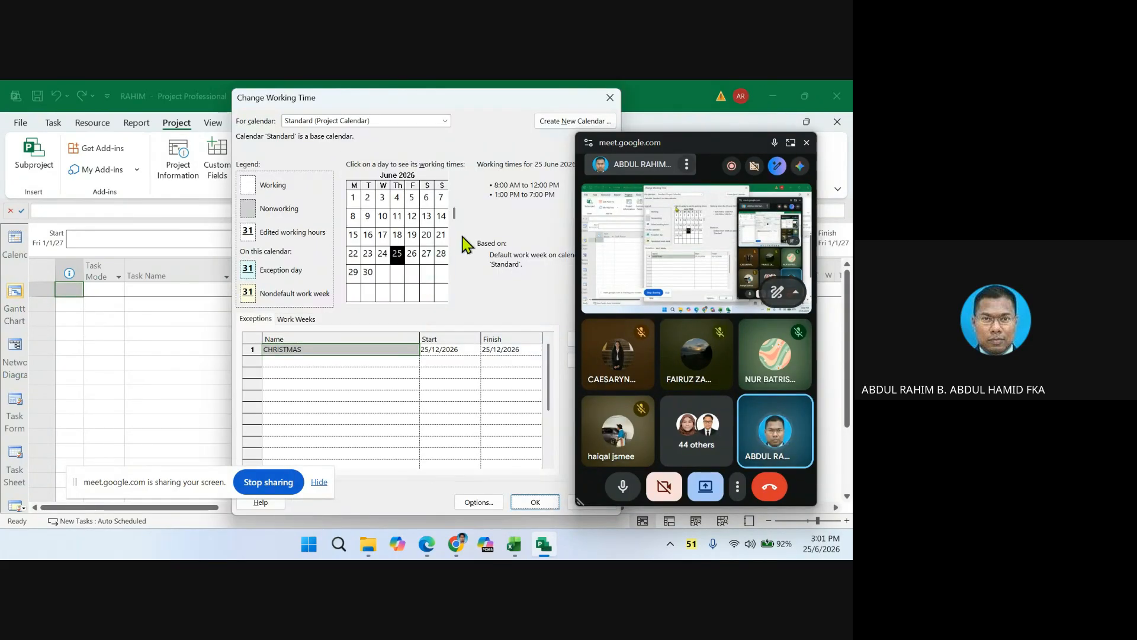
click(454, 298)
click(454, 297)
click(454, 298)
click(454, 298)
click(454, 298)
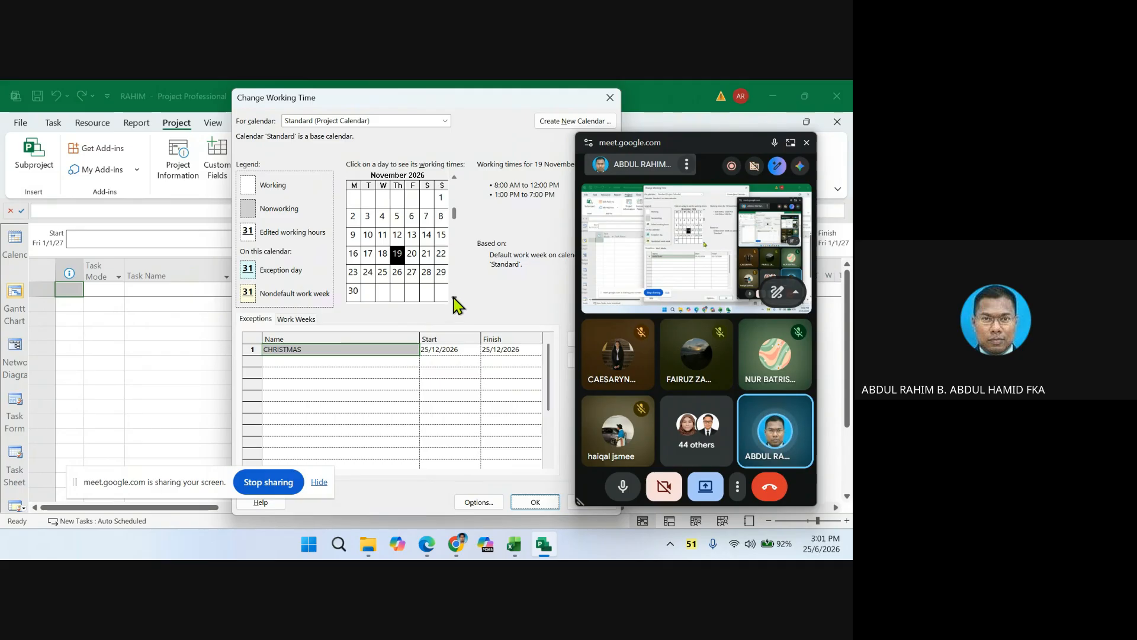
click(454, 298)
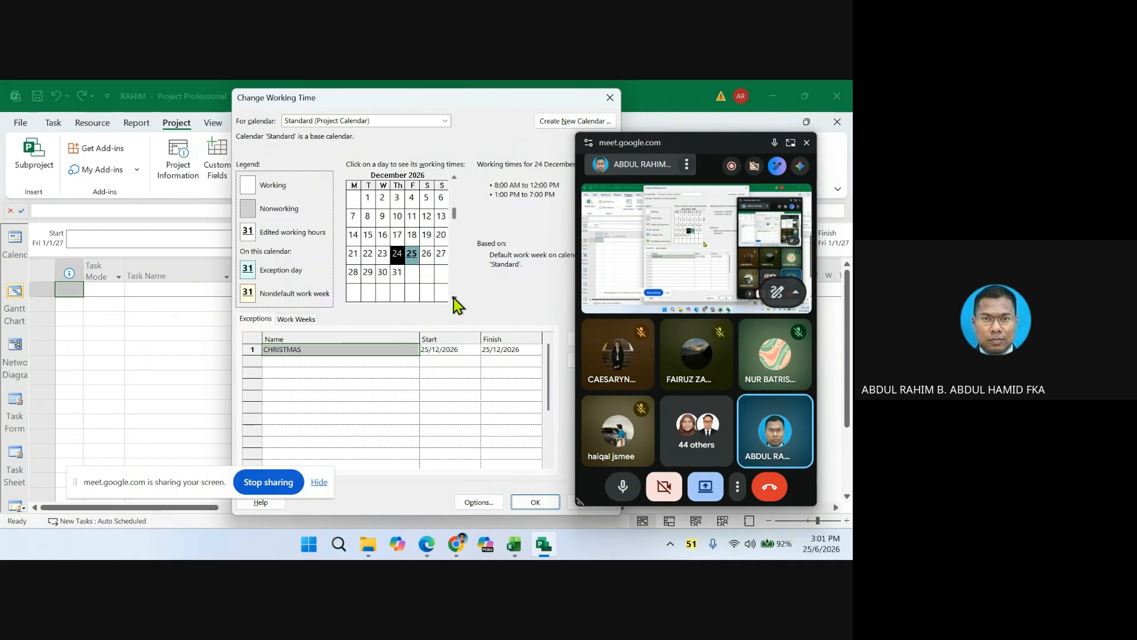
- Check the working times for 1, 2 and 3 January 2027 in the Standard calendar, and close the working time settings
click(454, 298)
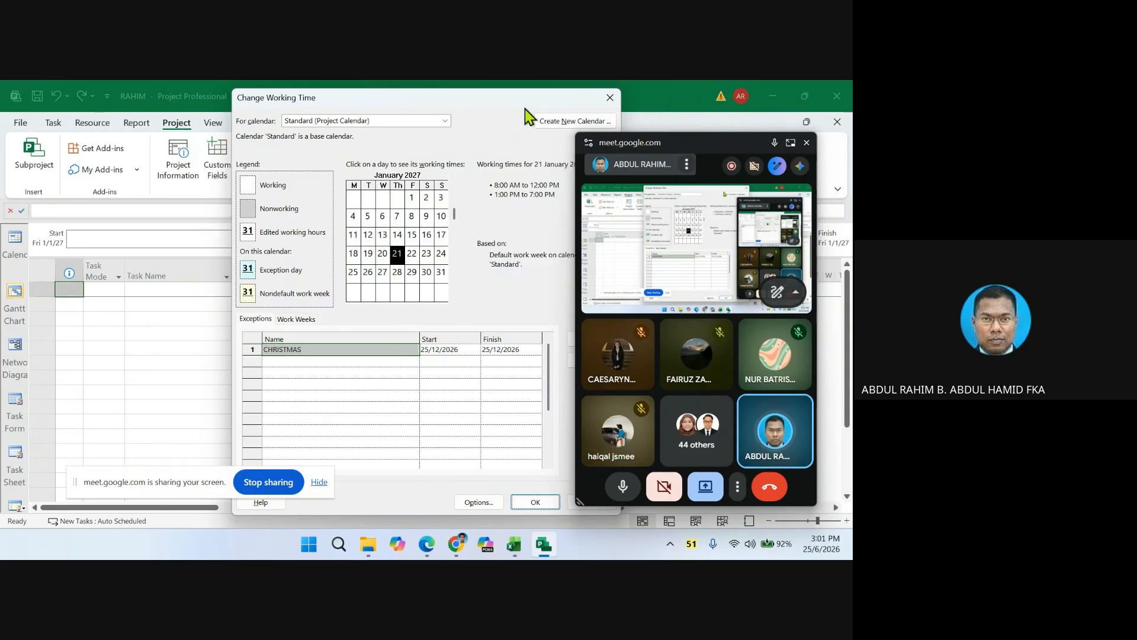
drag(510, 97, 400, 97)
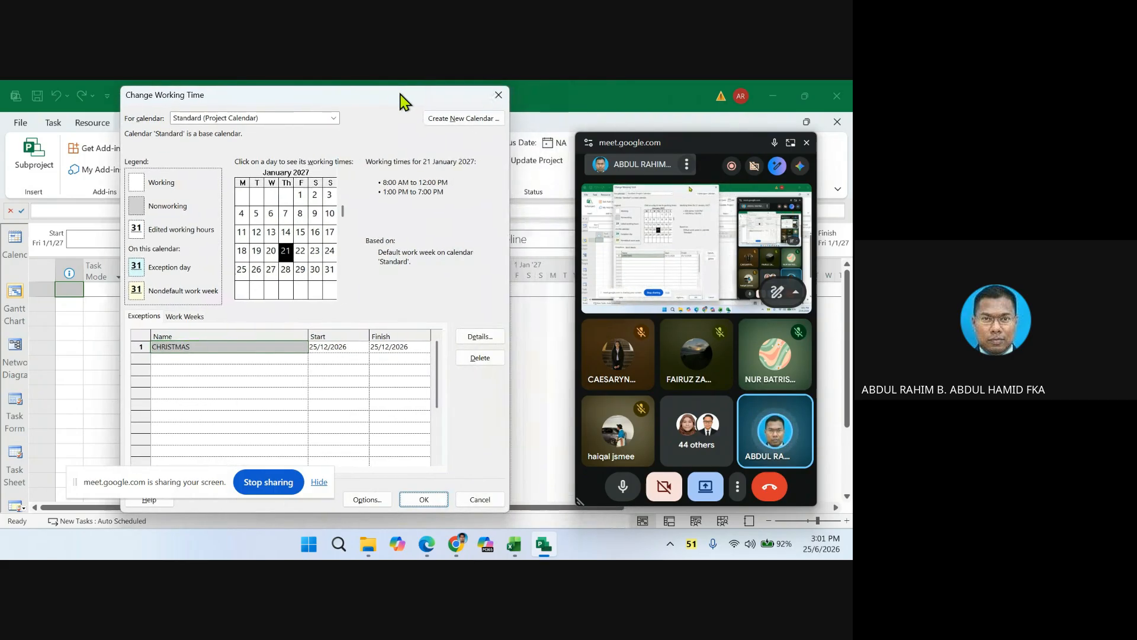
click(301, 197)
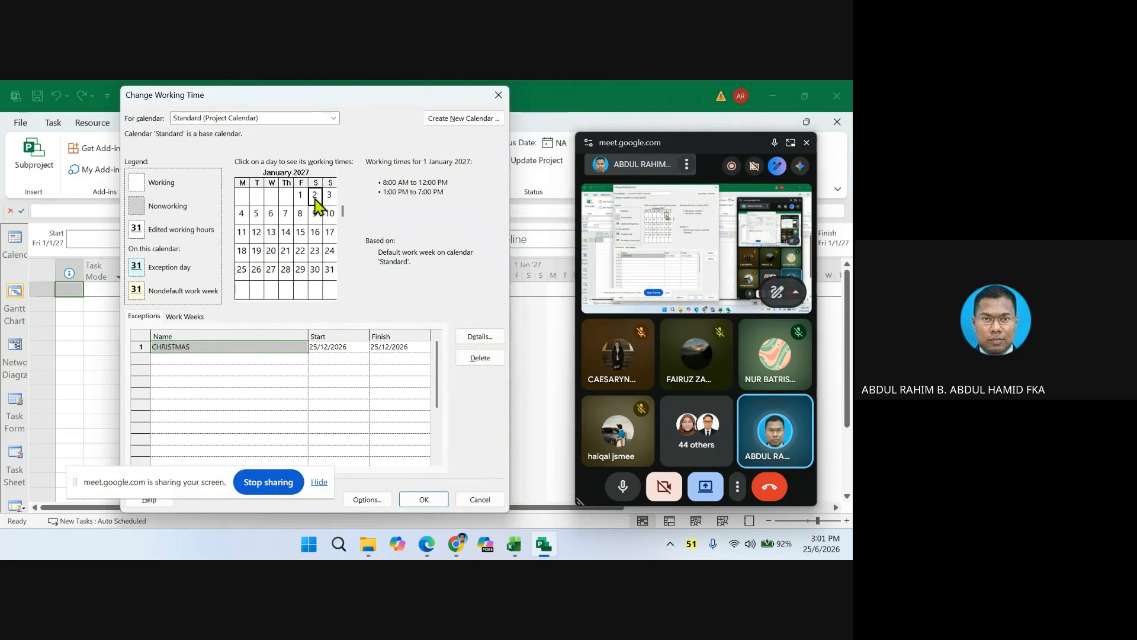
click(330, 198)
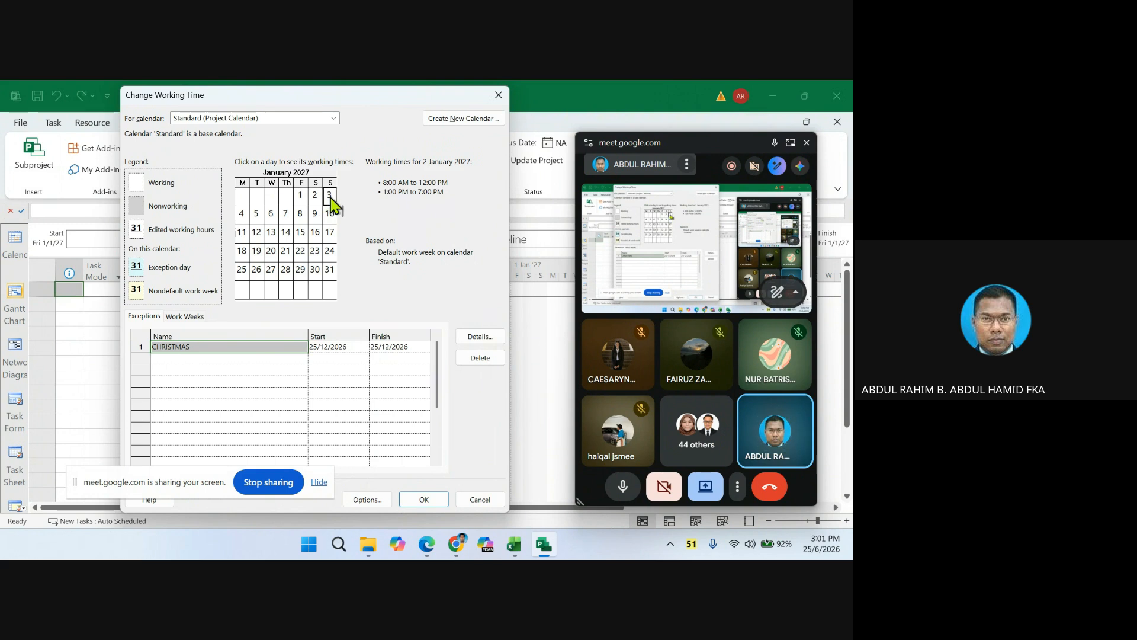
click(300, 196)
click(315, 199)
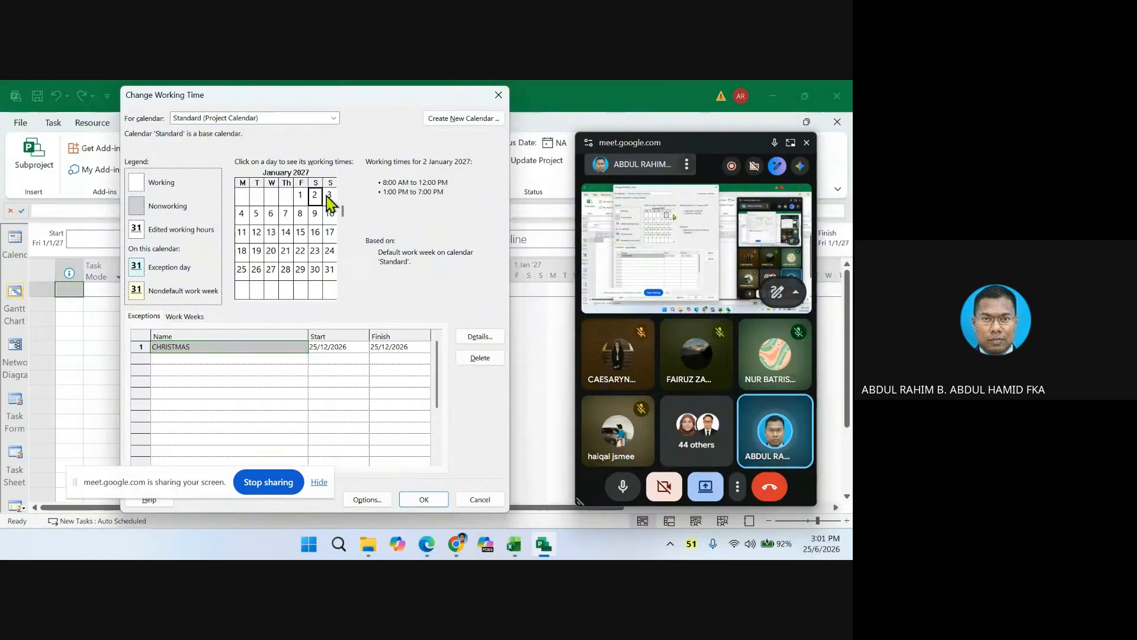
click(328, 197)
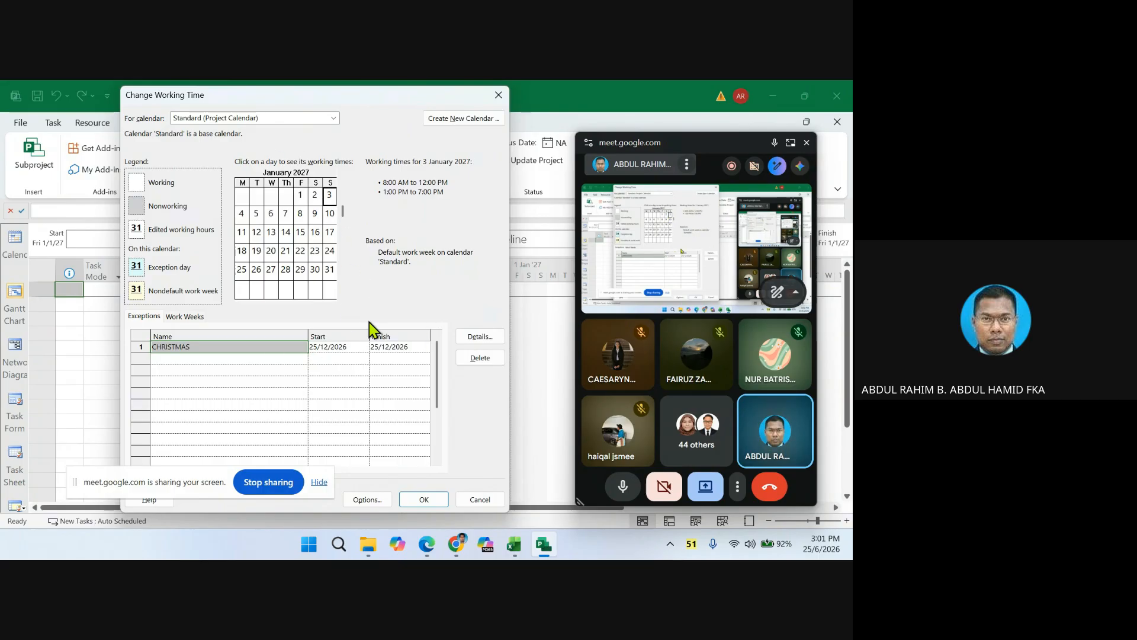
click(498, 95)
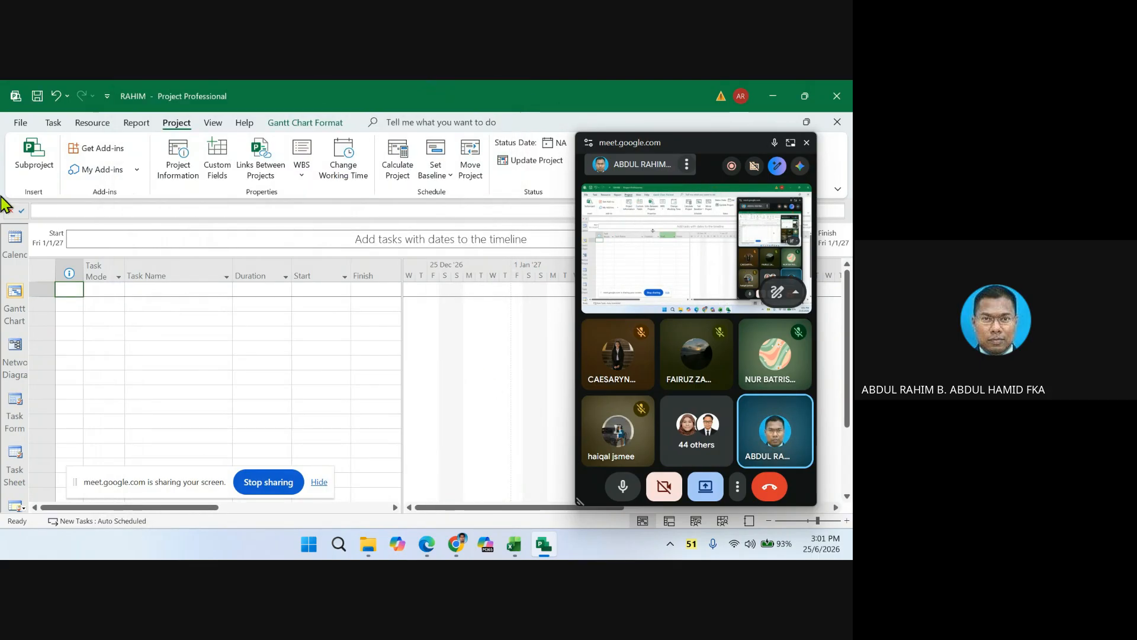
- Close the project file and save its changes
click(52, 123)
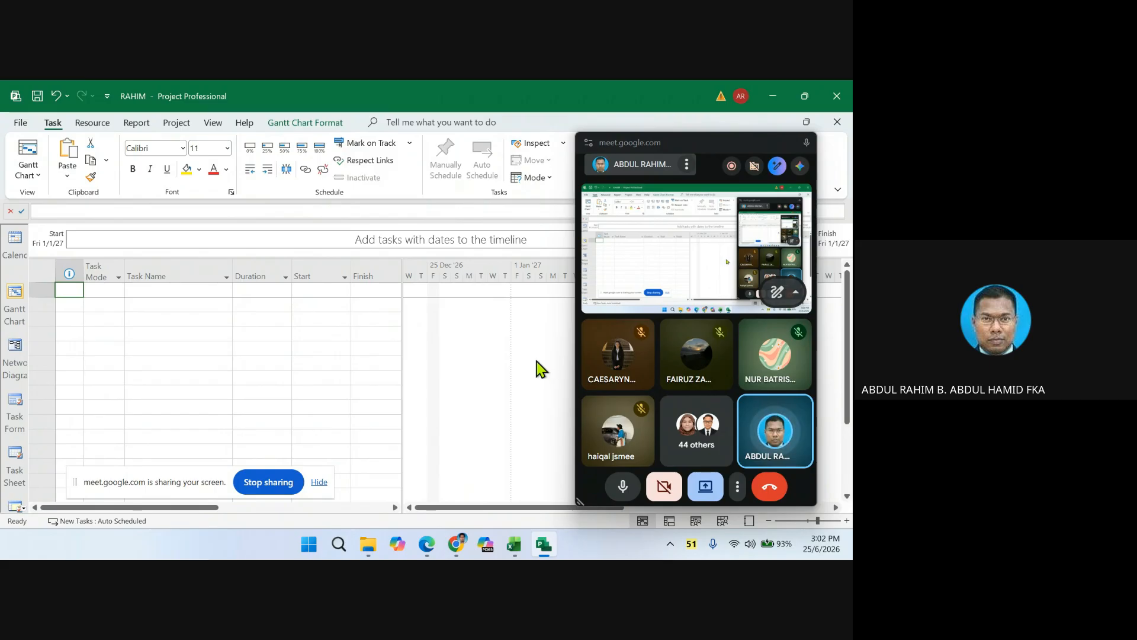
key(alt+F4)
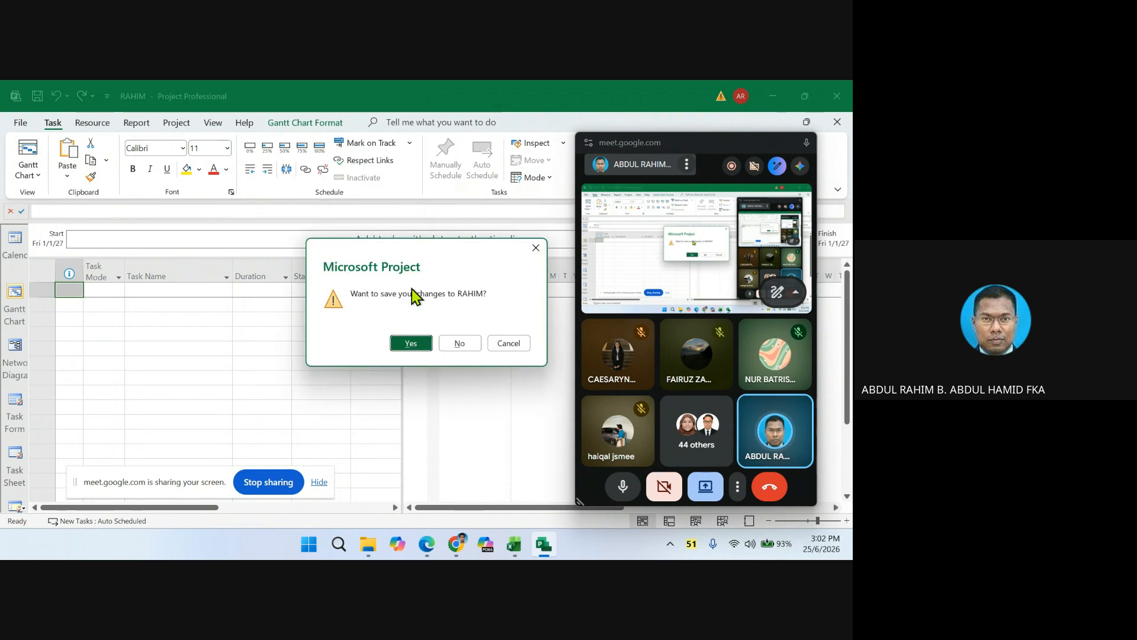
click(411, 347)
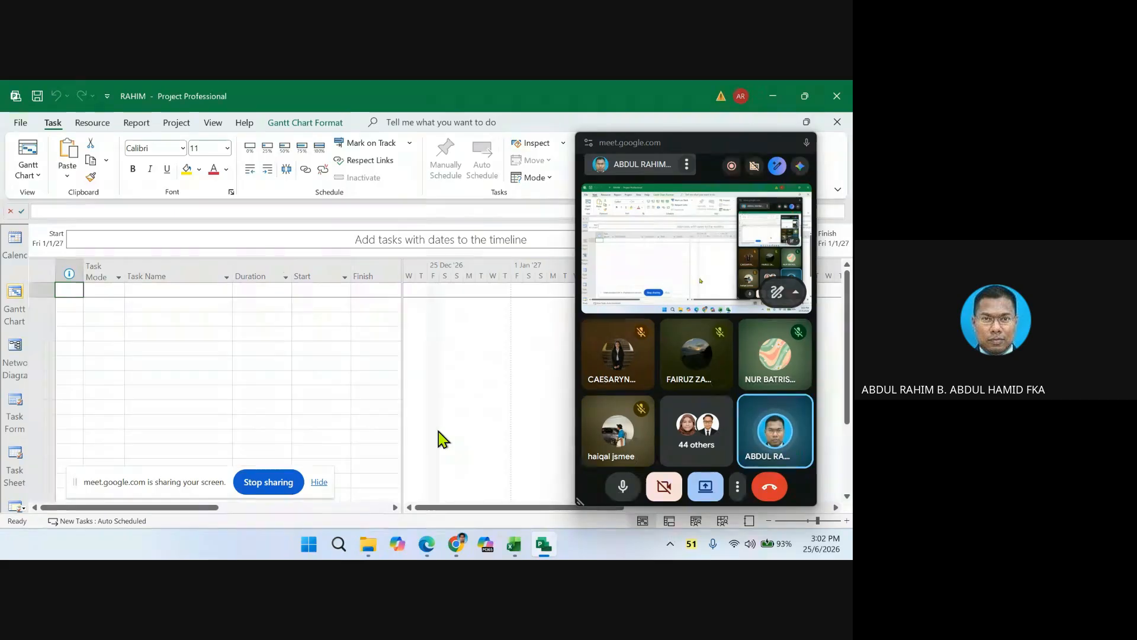
- Switch to the 4a. Tasklist workbook in Excel and examine the Predecessors and Resources Name entries of all tasks on the Task_Table1 sheet
click(216, 484)
drag(216, 484, 379, 479)
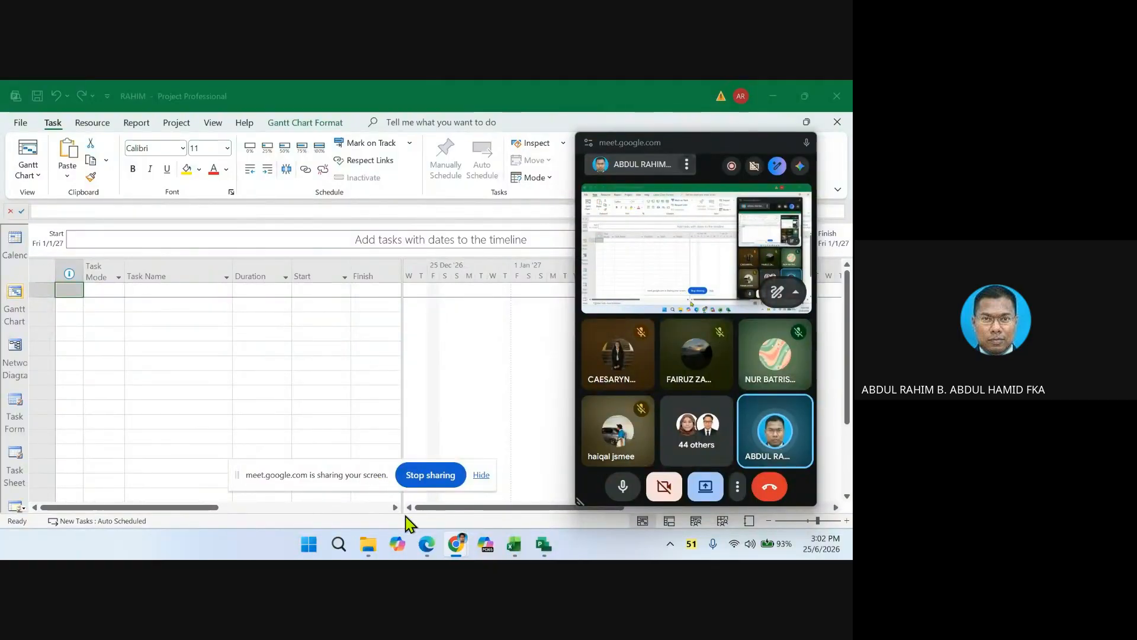
mouse_move(517, 554)
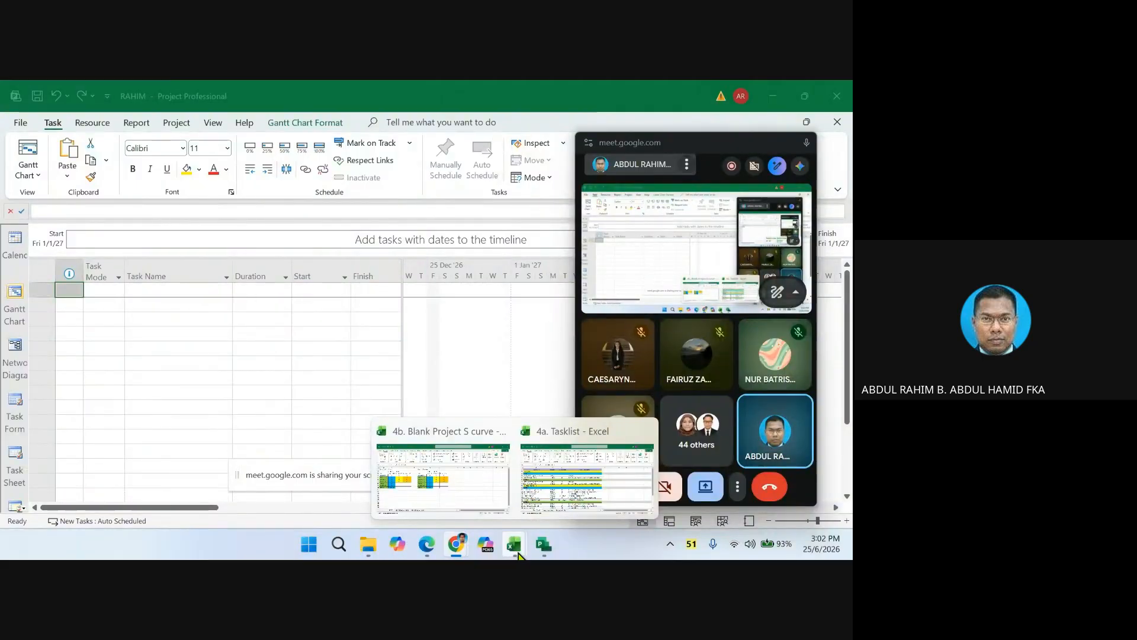
click(579, 495)
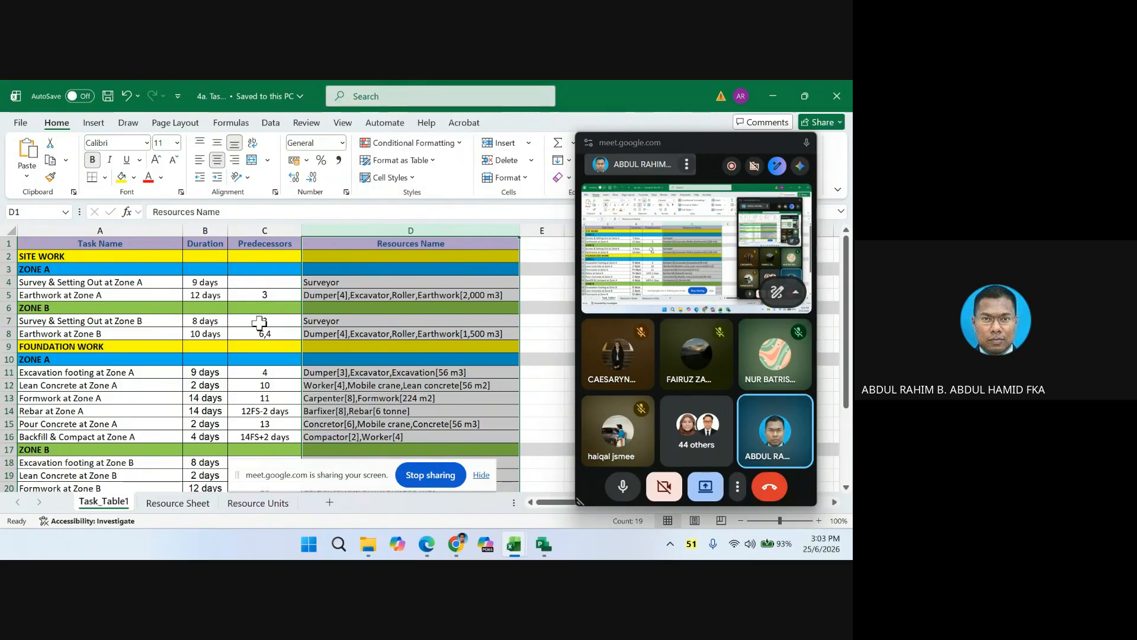
click(267, 228)
scroll(277, 320, down, 1)
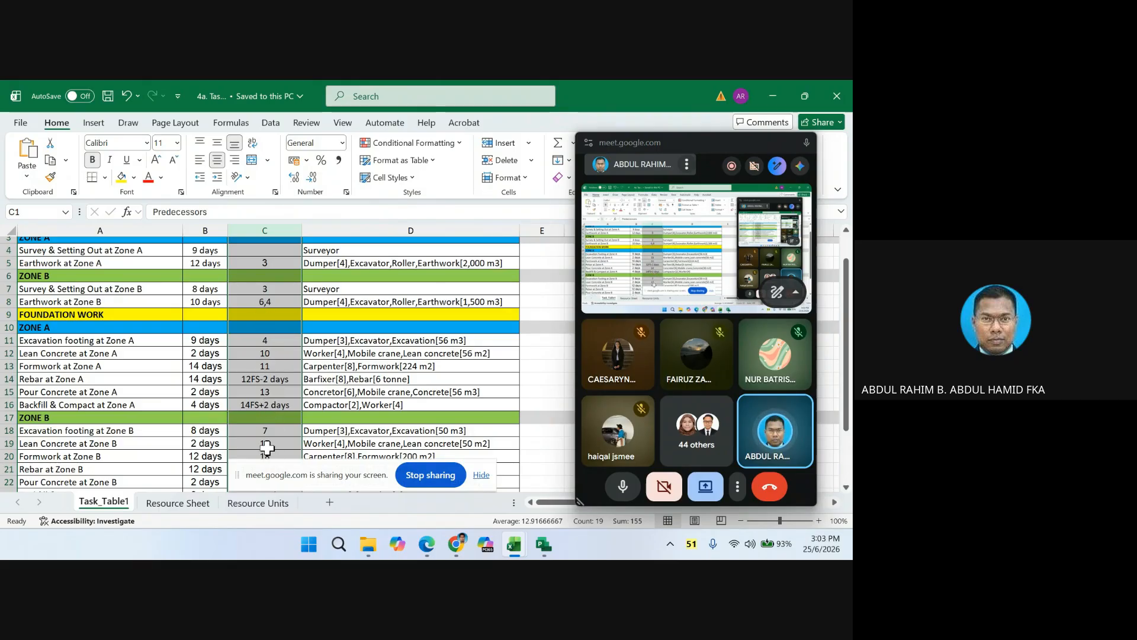
scroll(265, 444, up, 1)
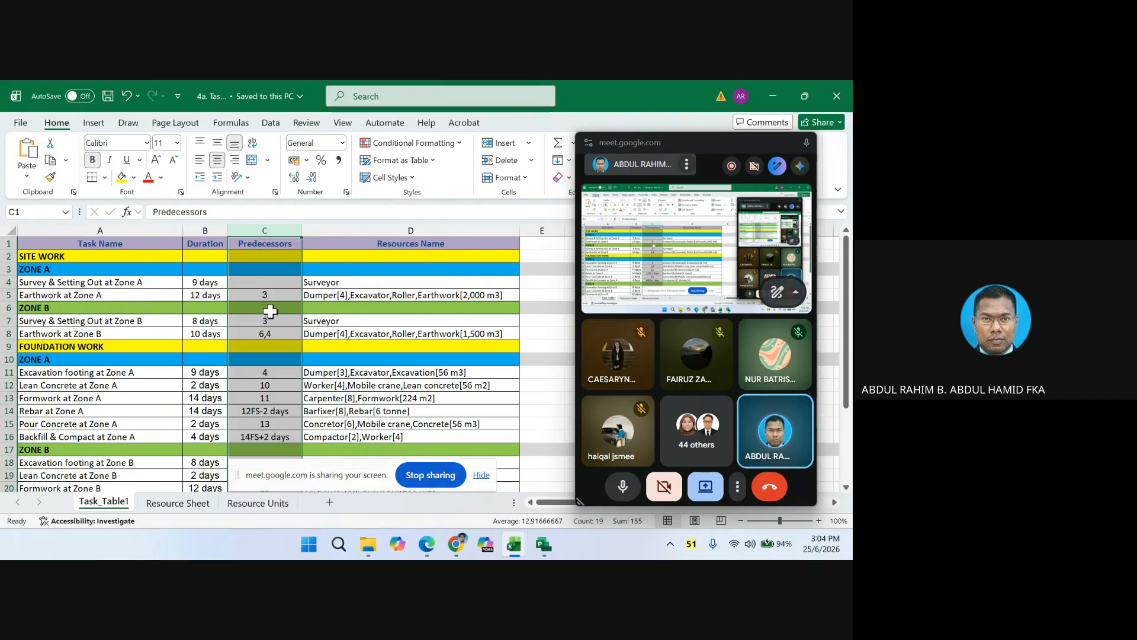
scroll(270, 310, down, 2)
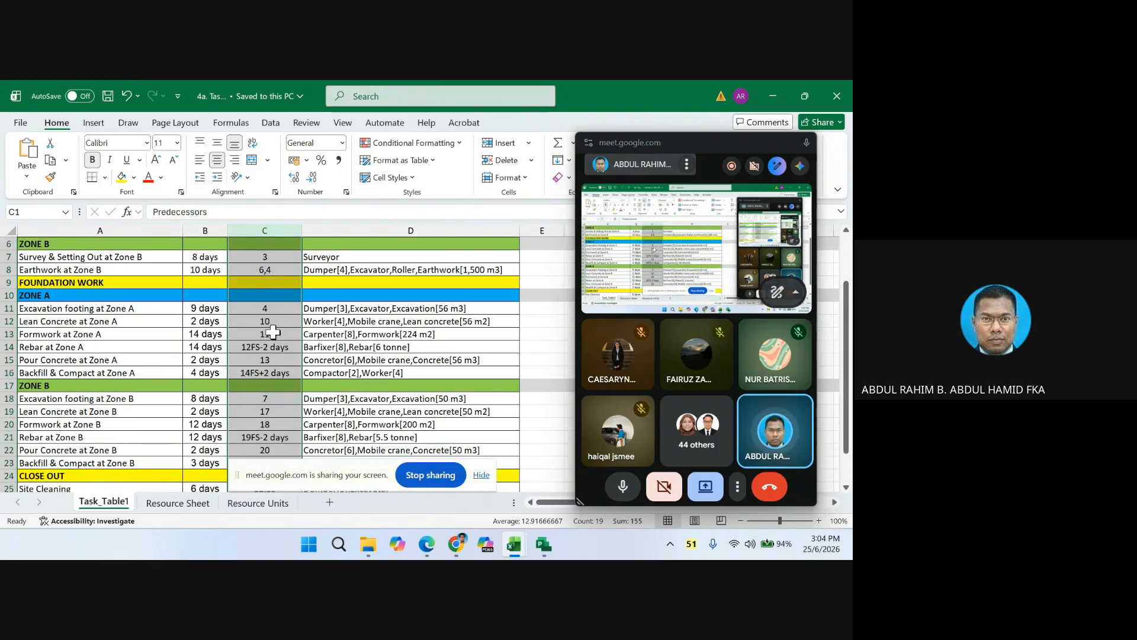
scroll(271, 326, down, 2)
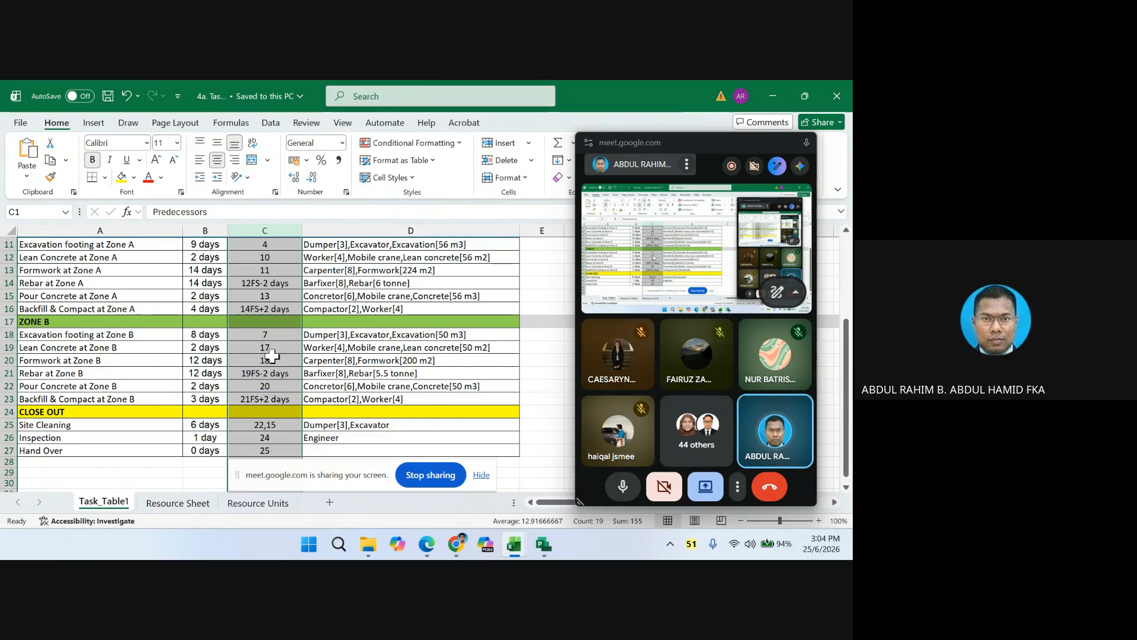
scroll(272, 356, up, 4)
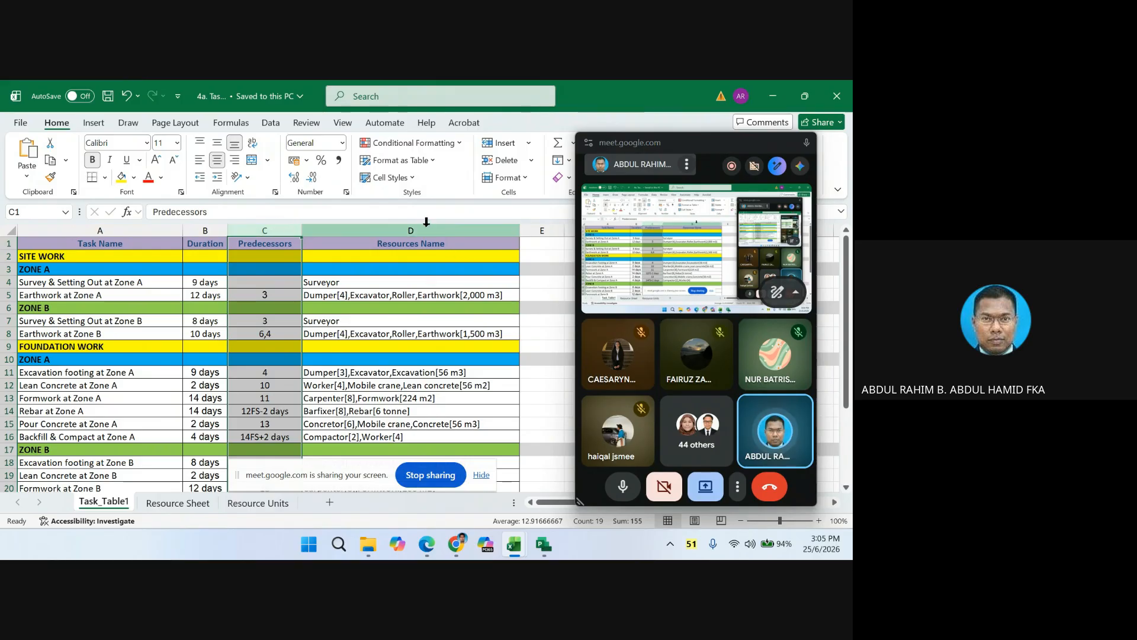
click(351, 290)
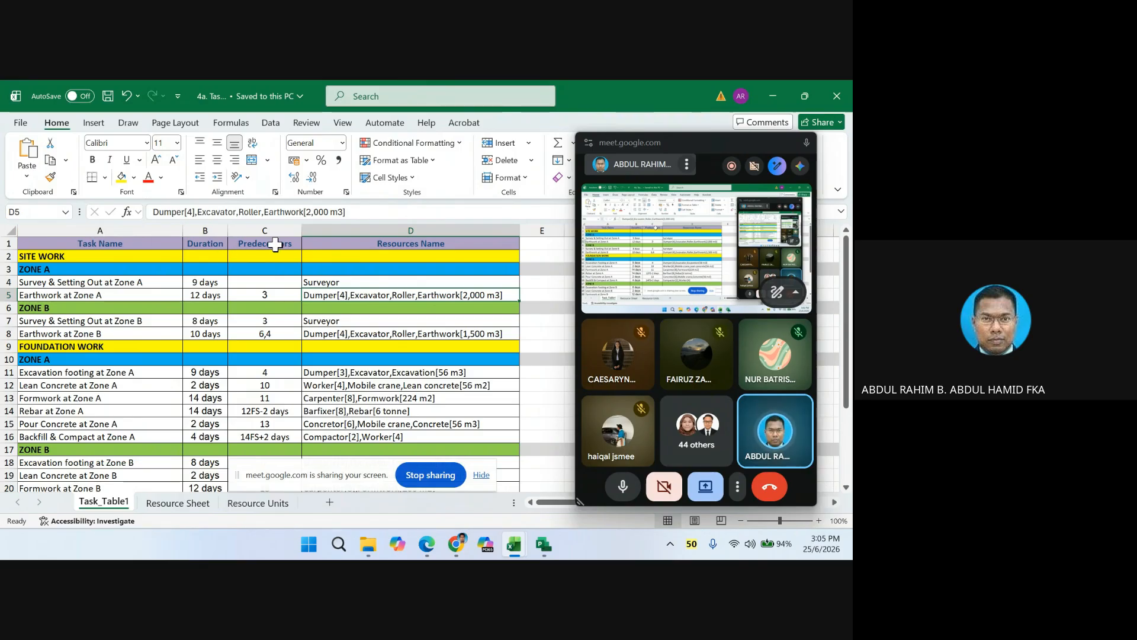
- Switch back to Microsoft Project, widen the task table and move the Predecessors column between Duration and Start
click(543, 544)
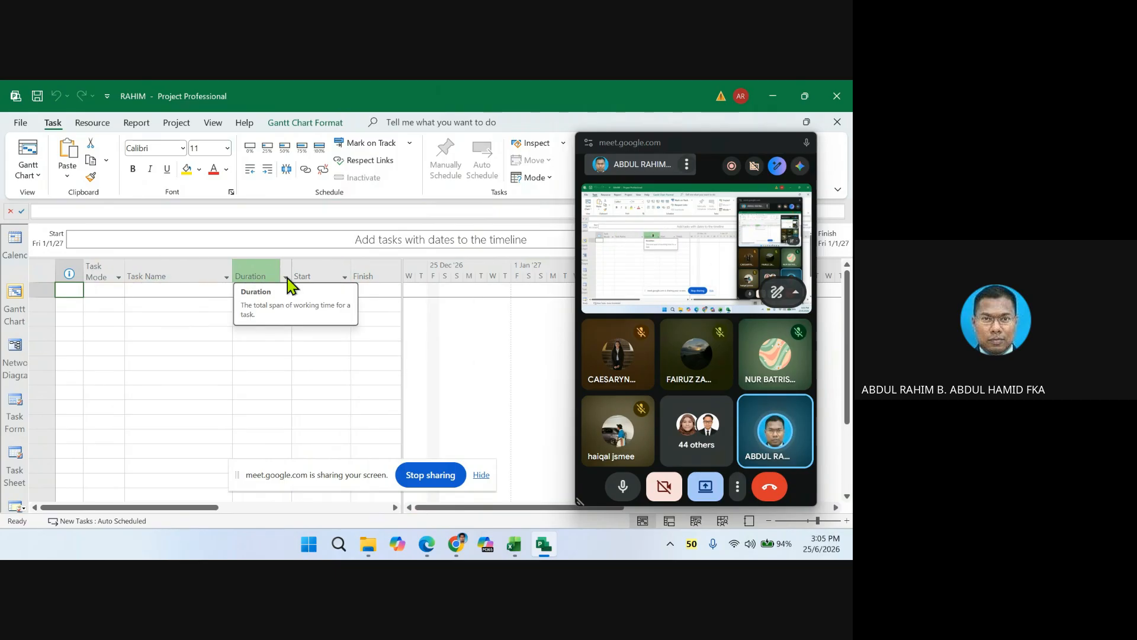
drag(399, 264, 474, 265)
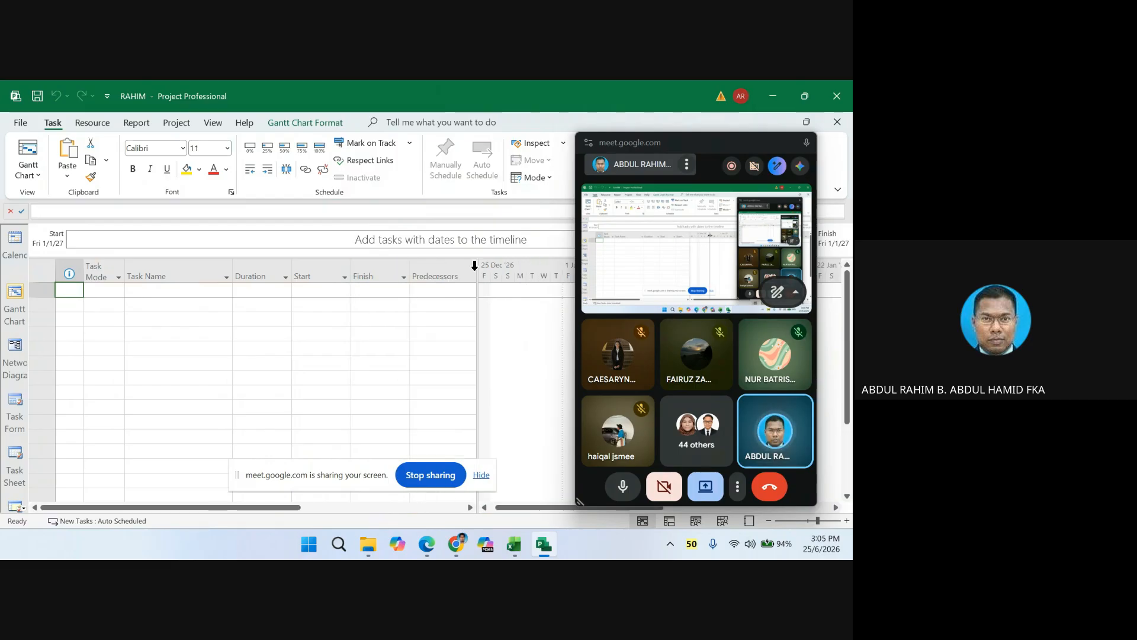
click(432, 274)
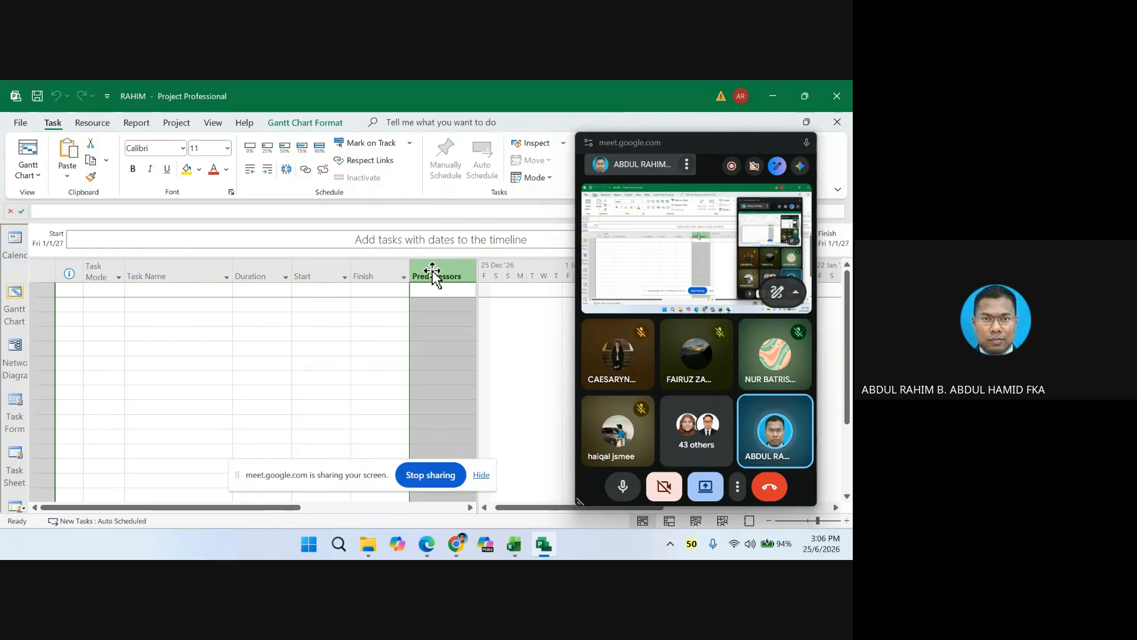
drag(399, 285, 293, 286)
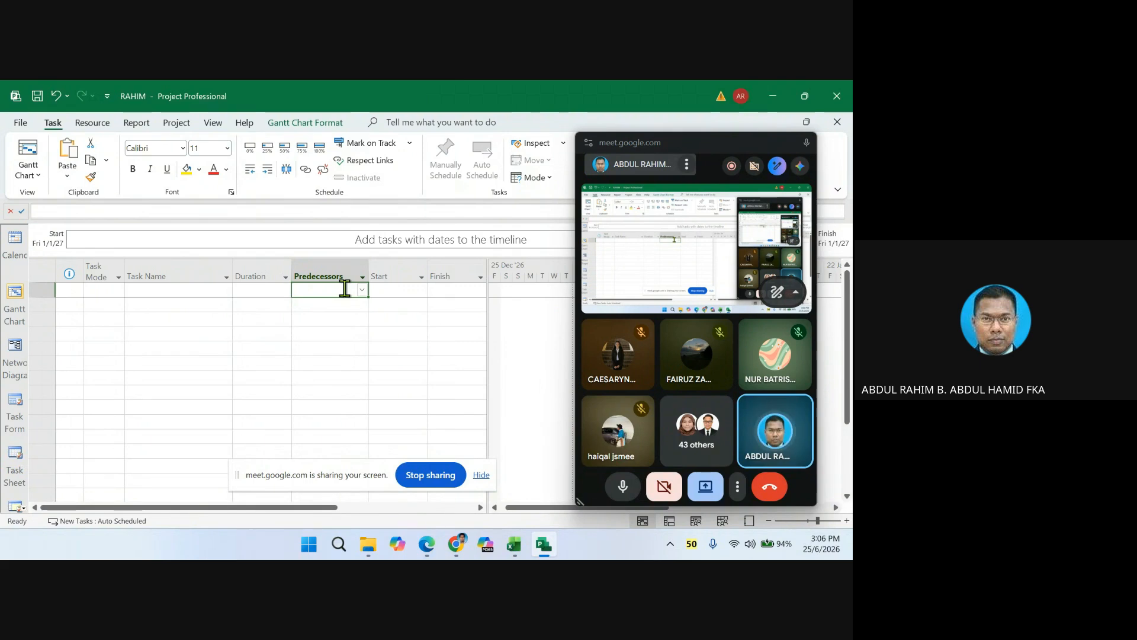
click(384, 268)
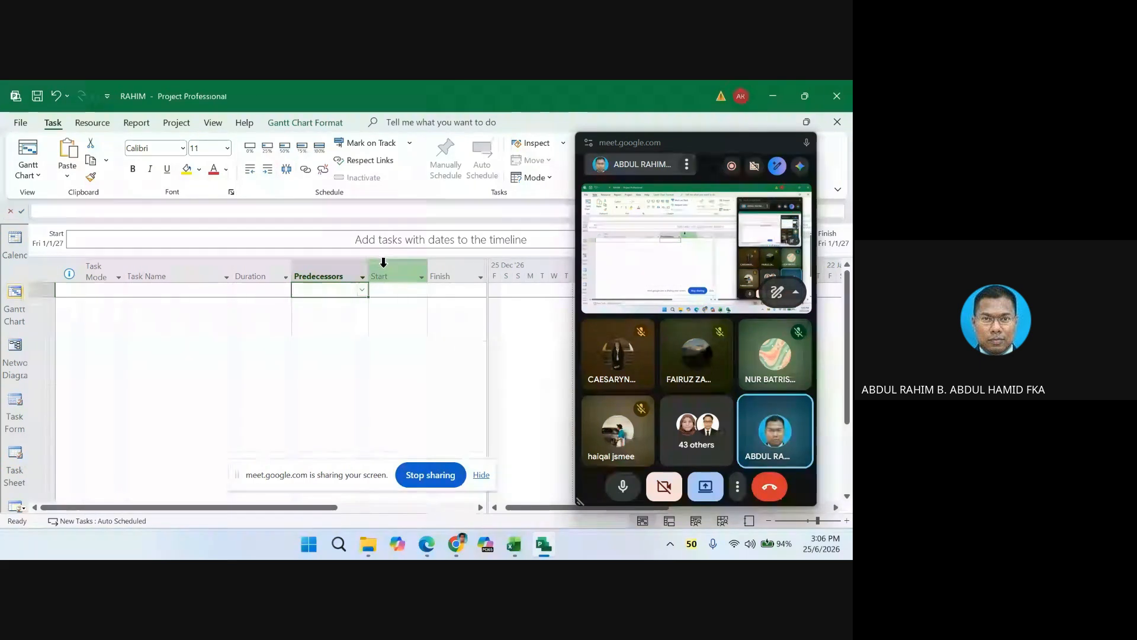
right_click(385, 272)
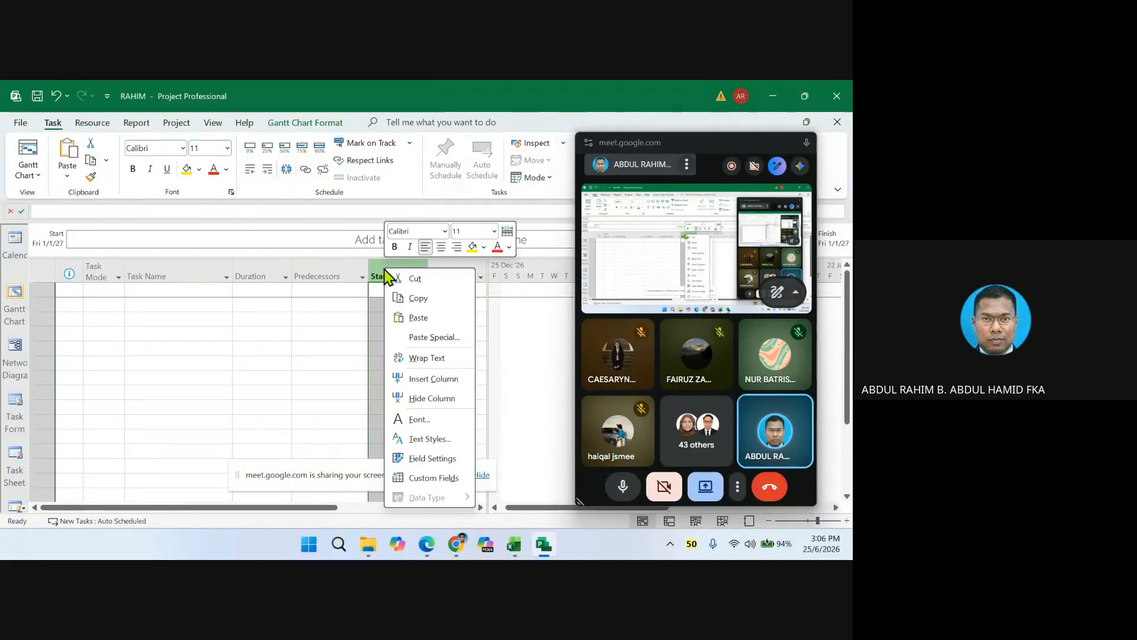
click(429, 382)
scroll(463, 377, down, 19)
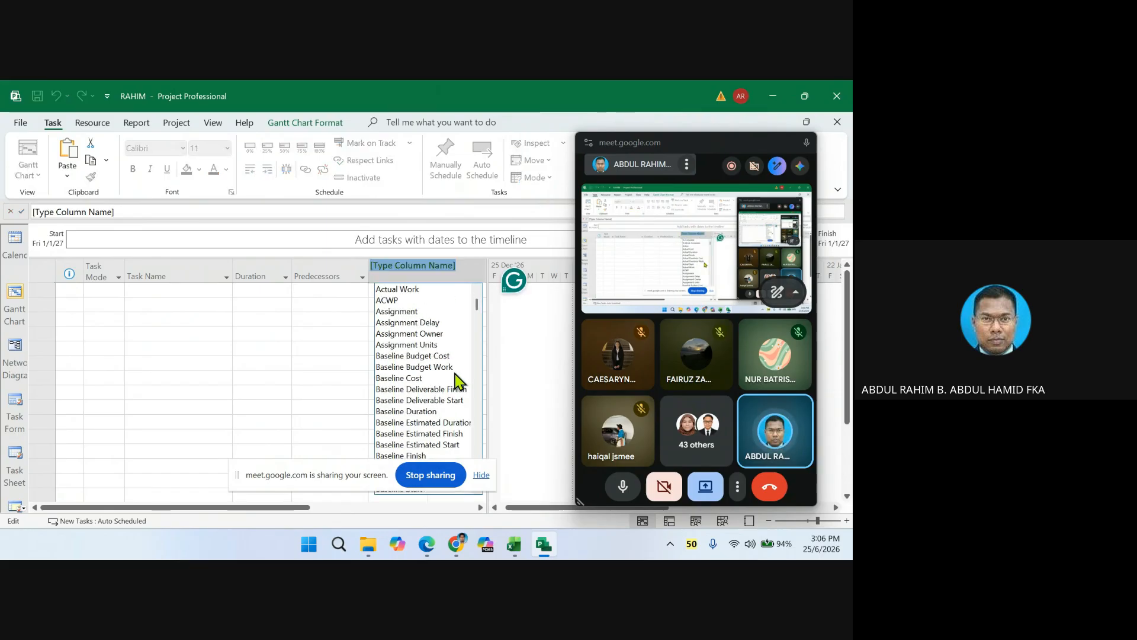
scroll(455, 385, down, 6)
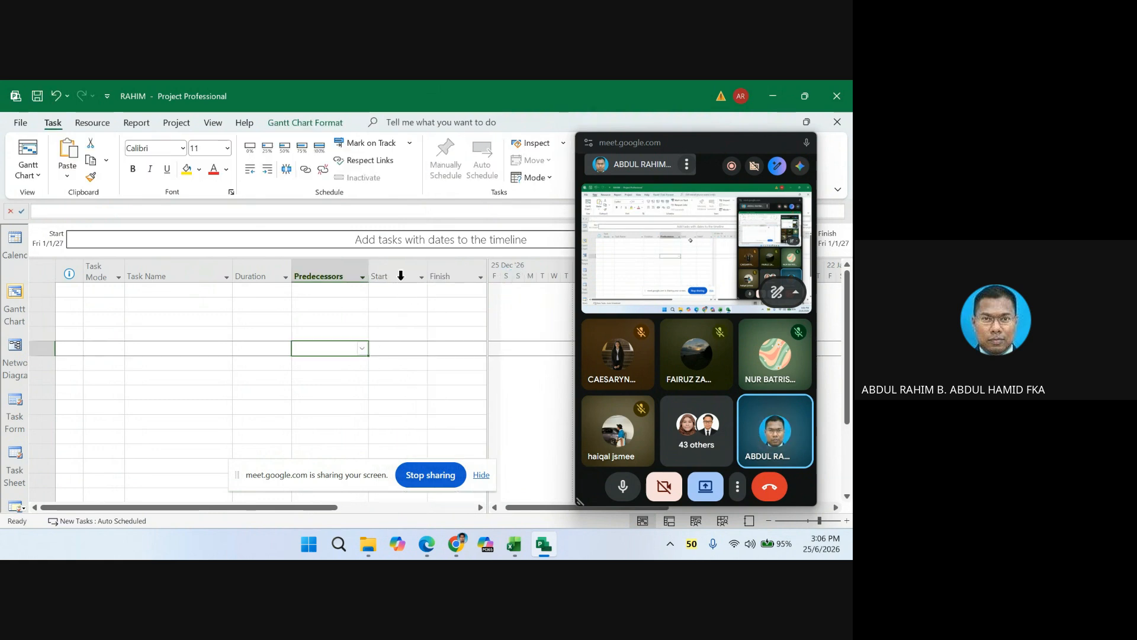
click(394, 275)
right_click(398, 275)
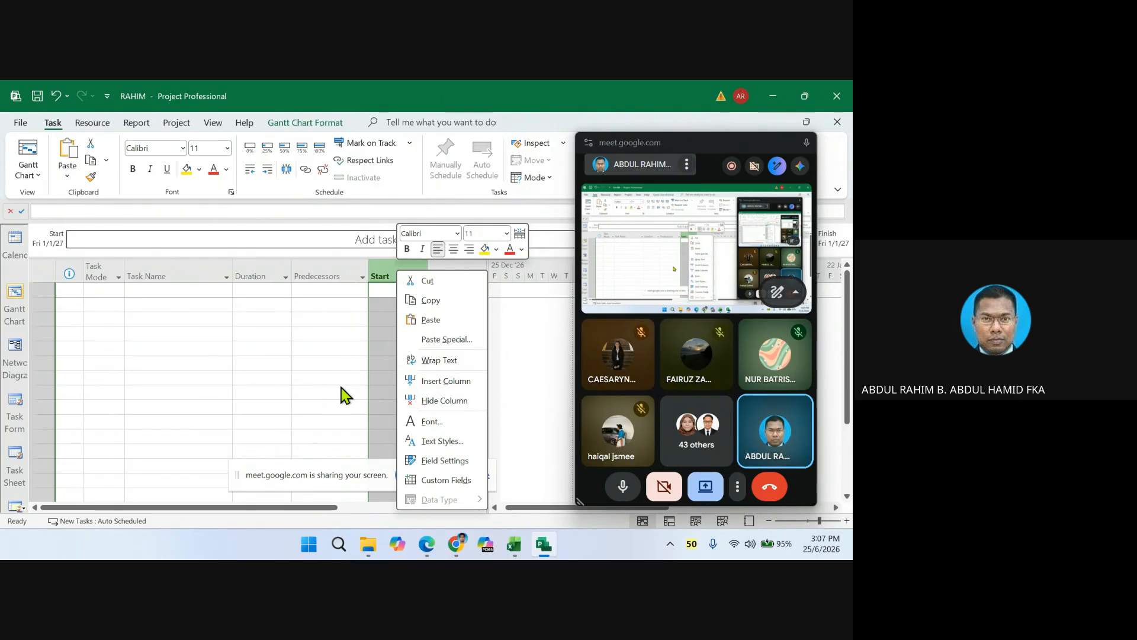
key(Escape)
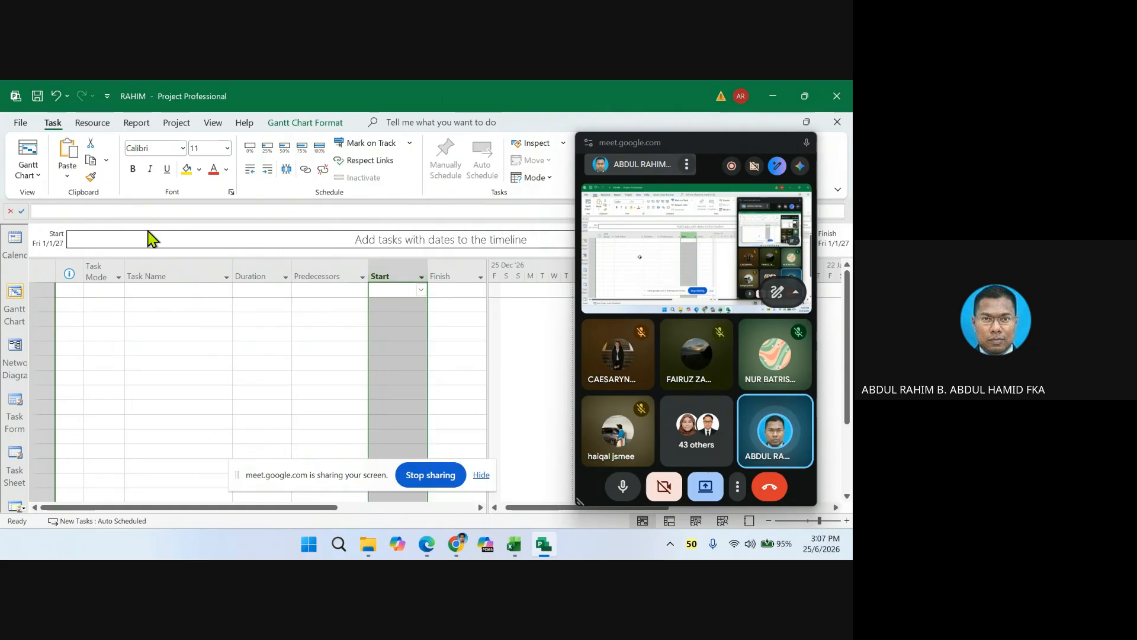
- Review the task table's Task Name, Duration and Predecessors columns and switch to the 4a. Tasklist workbook in Excel to compare its column order
click(157, 270)
click(252, 270)
click(299, 276)
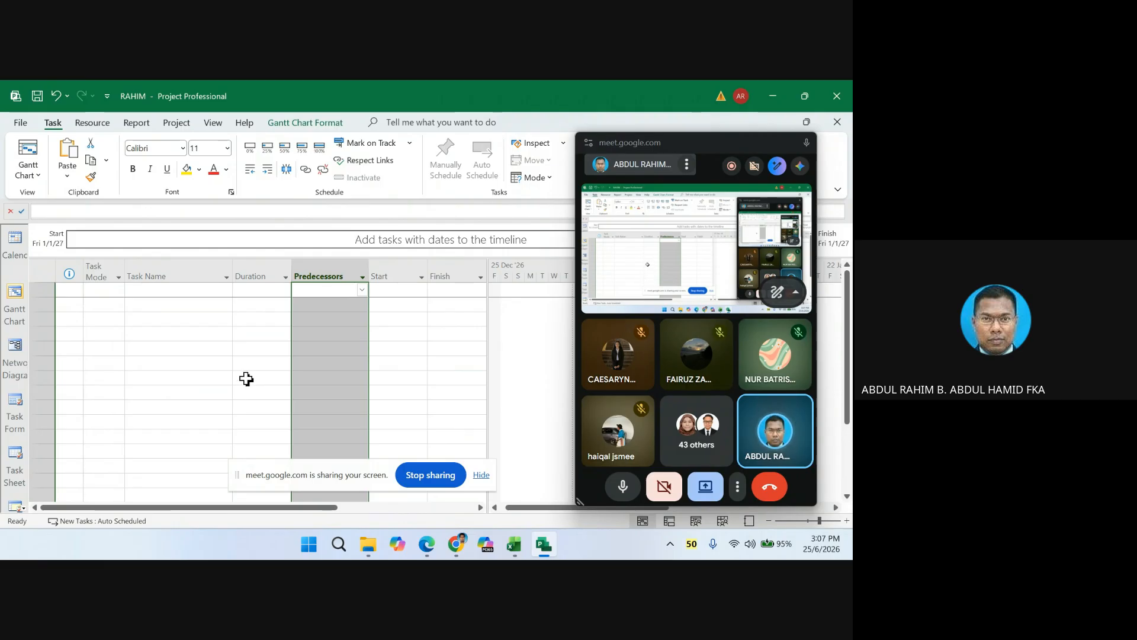
mouse_move(515, 547)
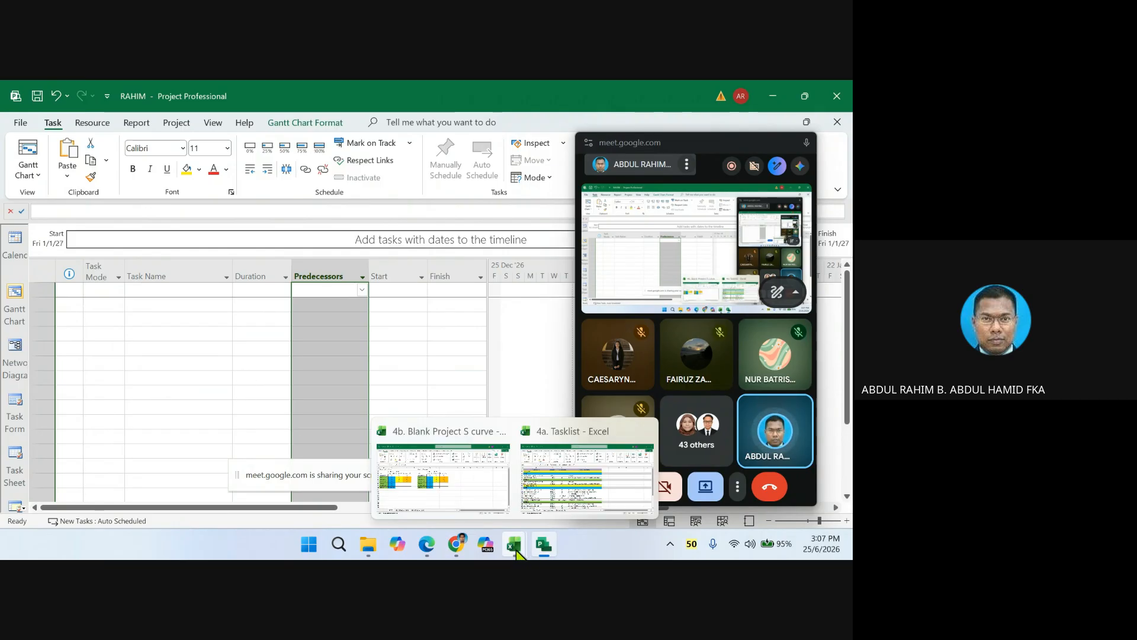
click(542, 508)
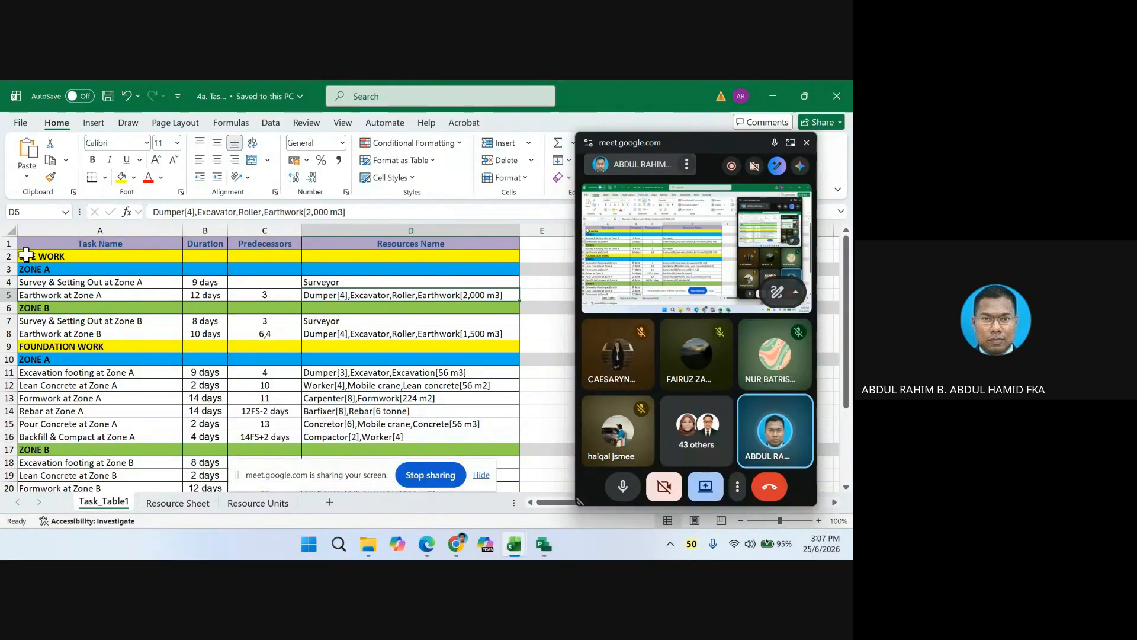
- Copy the Task Name, Duration and Predecessors entries from SITE WORK to Hand Over on the Task_Table1 sheet
click(28, 255)
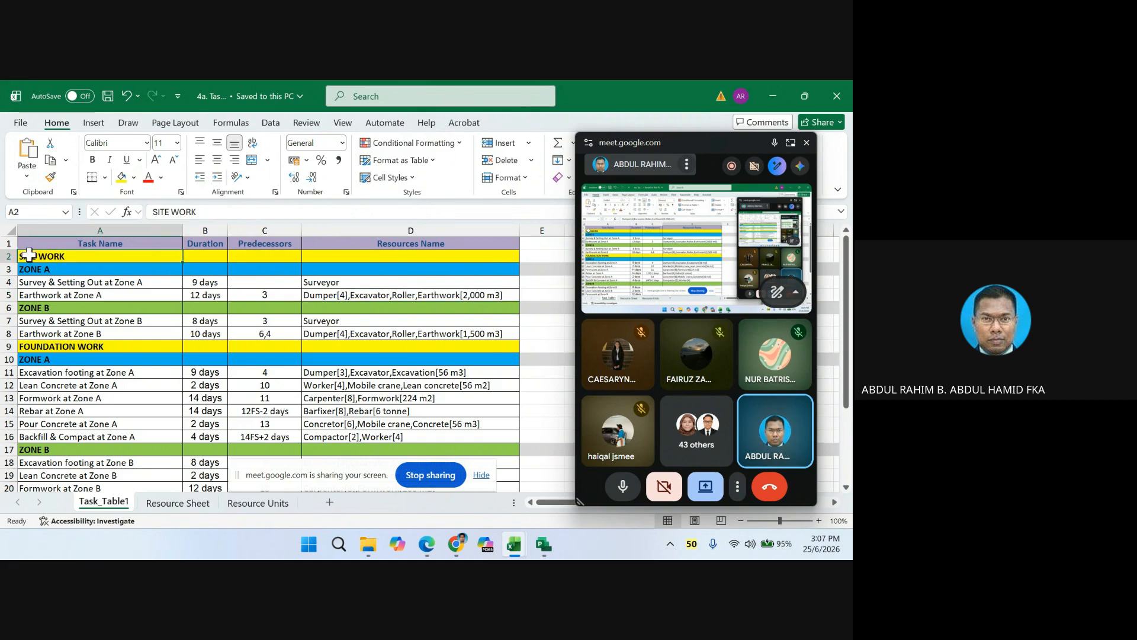
drag(163, 260, 292, 385)
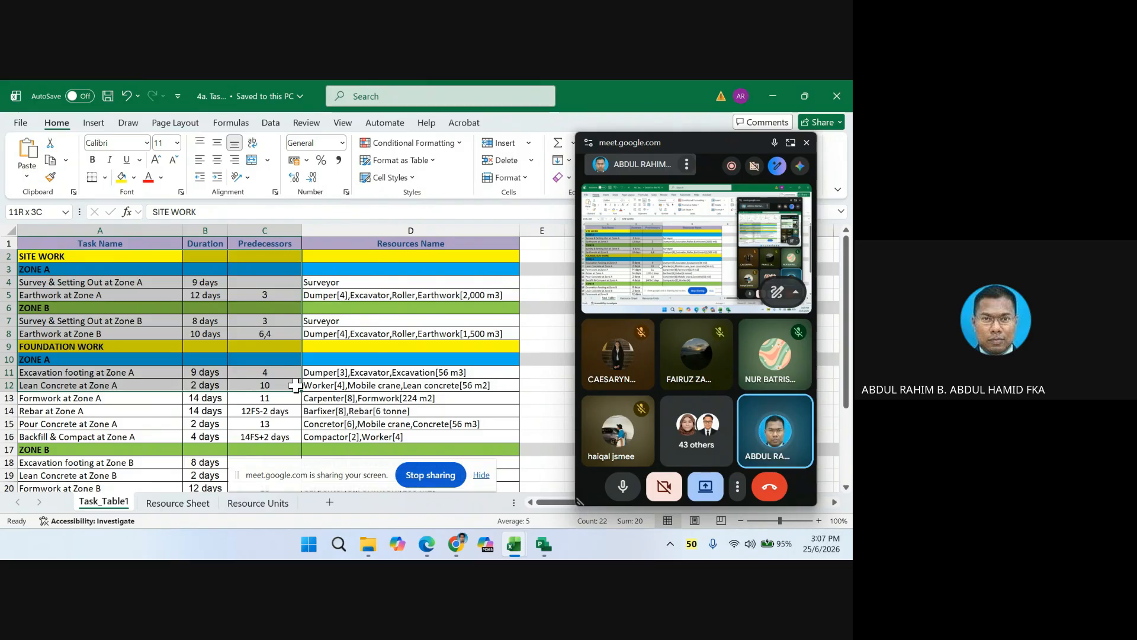
drag(294, 386, 288, 446)
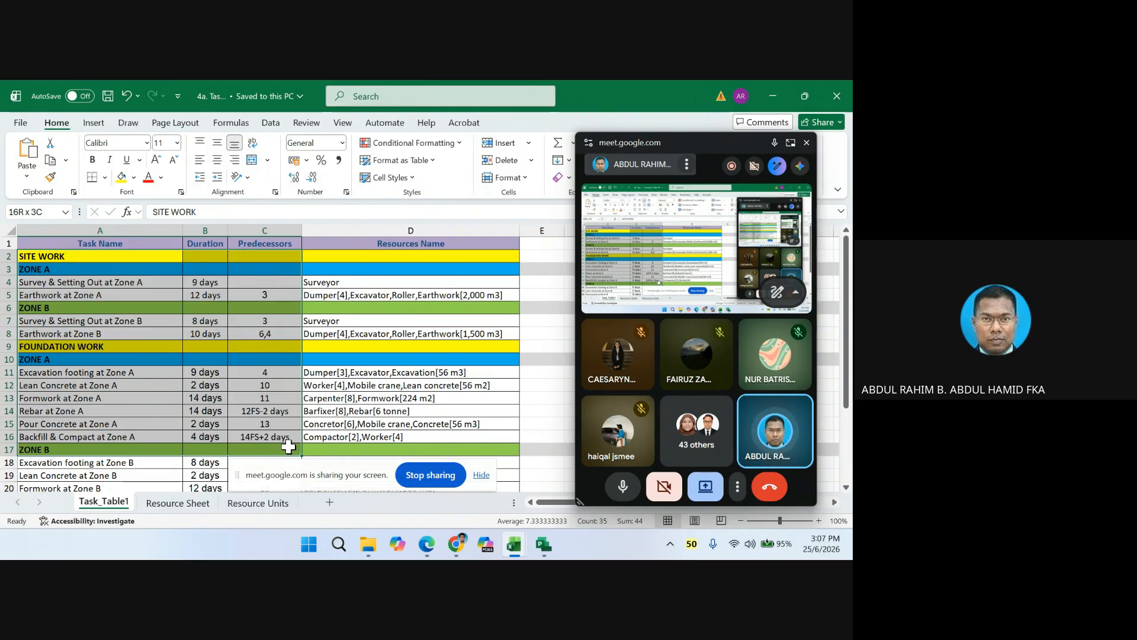
drag(288, 446, 274, 425)
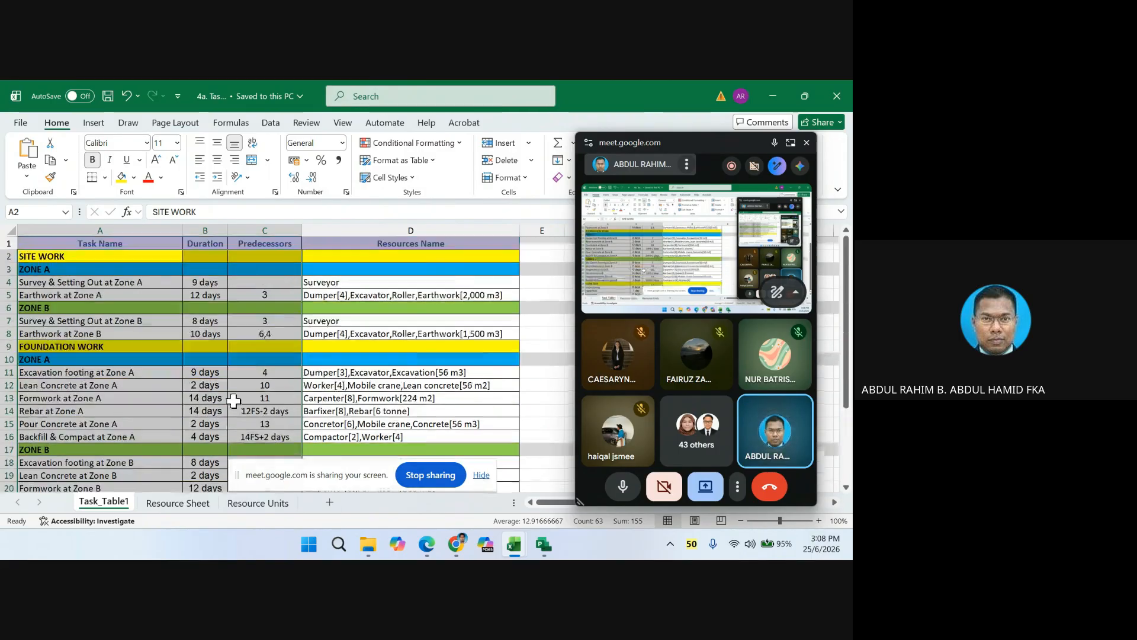
scroll(234, 402, up, 4)
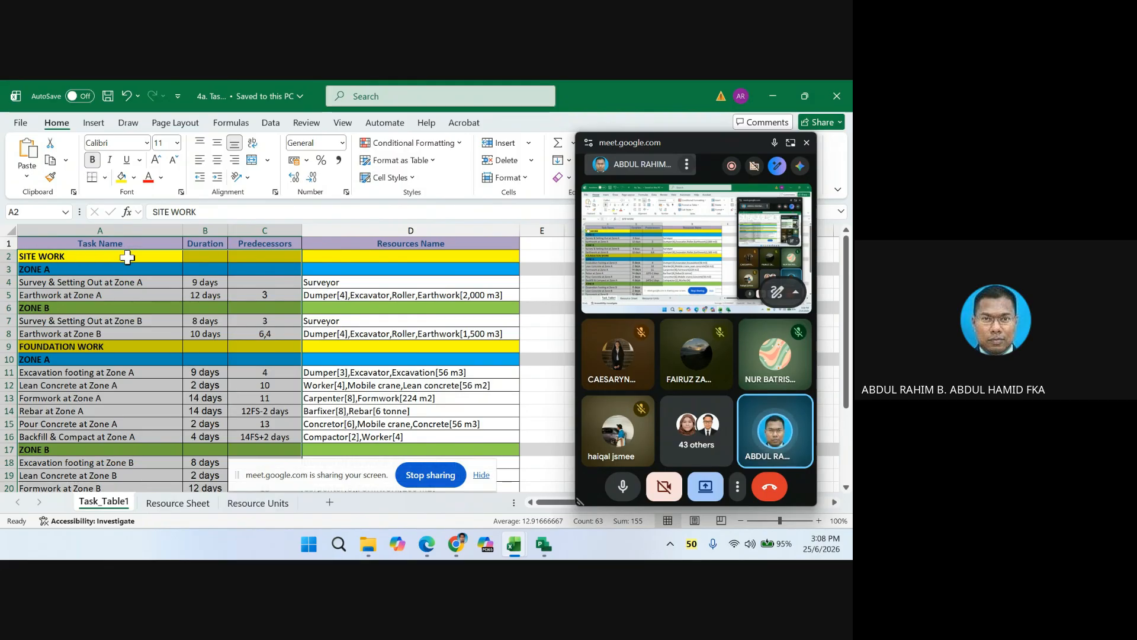
scroll(277, 316, down, 1)
scroll(276, 316, down, 6)
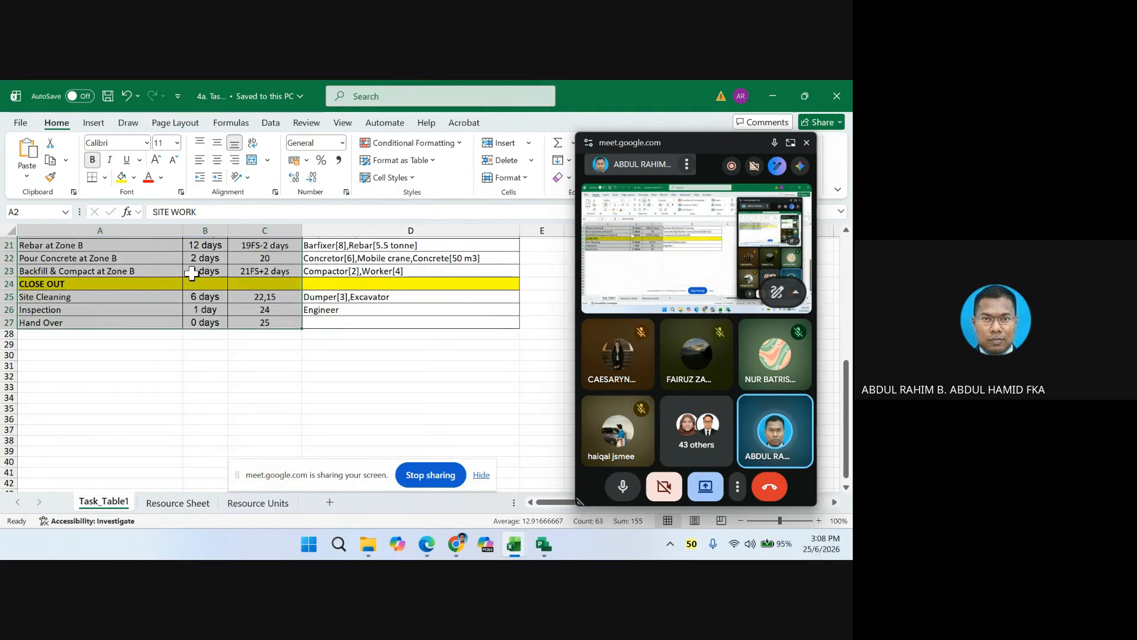
right_click(148, 265)
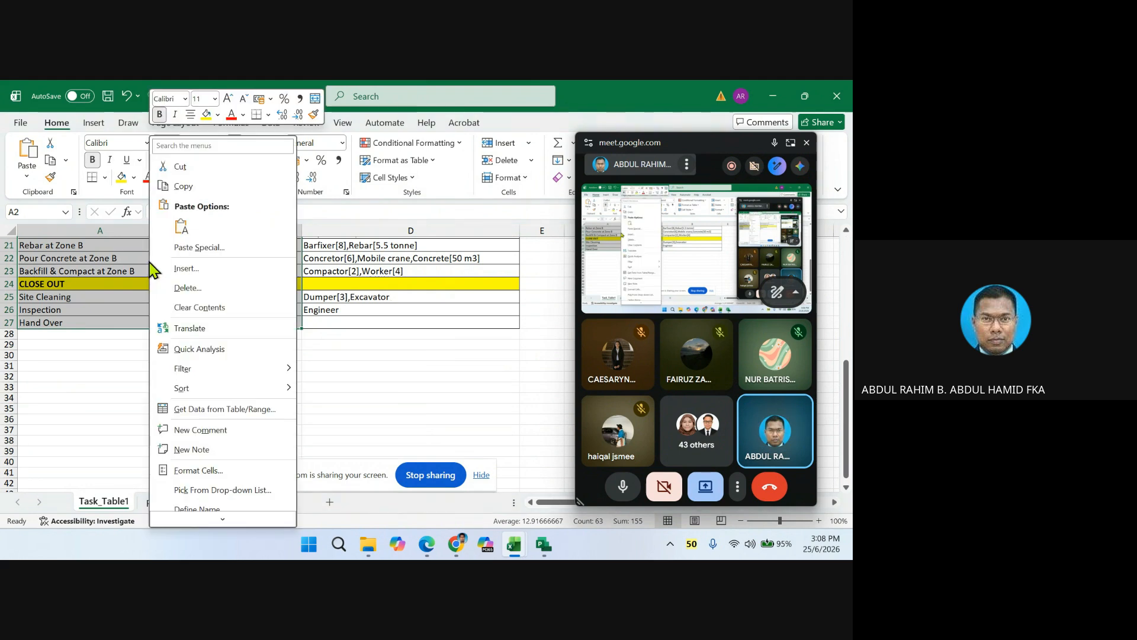
click(183, 186)
scroll(296, 355, up, 7)
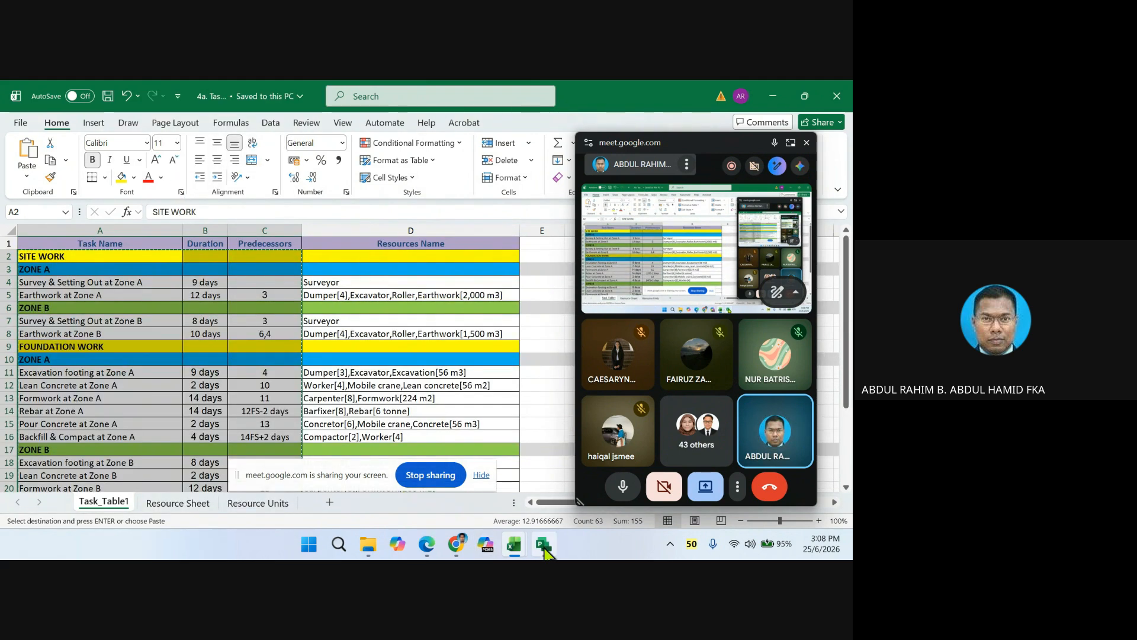
- Switch to Microsoft Project and paste the copied task list starting at the first Task Name cell
mouse_move(544, 543)
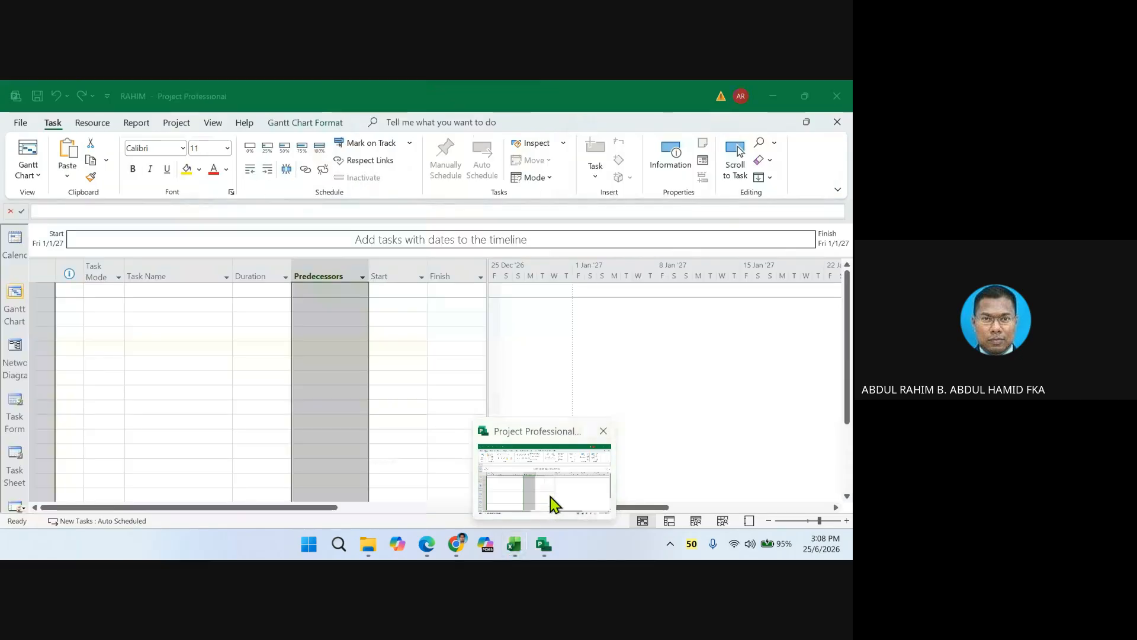
click(550, 496)
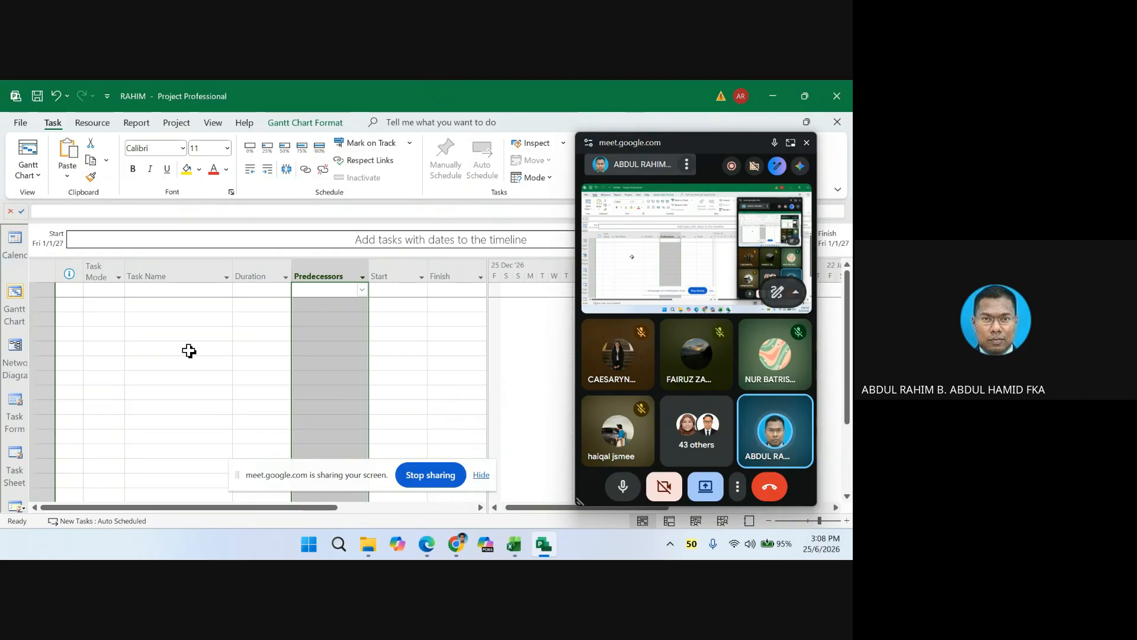
click(71, 290)
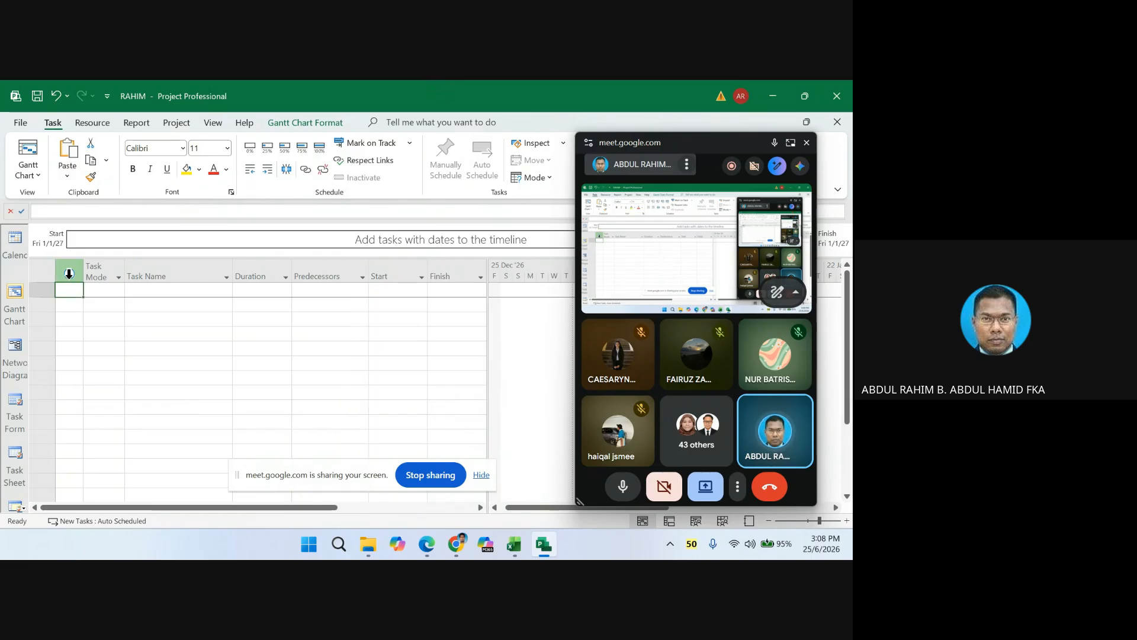
click(99, 289)
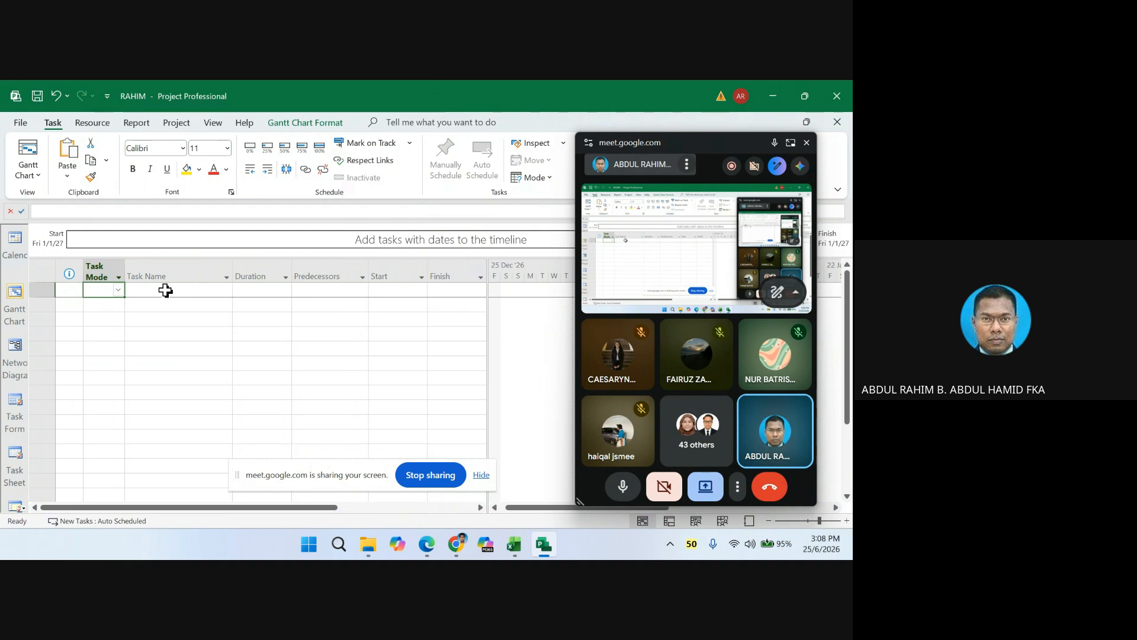
click(165, 290)
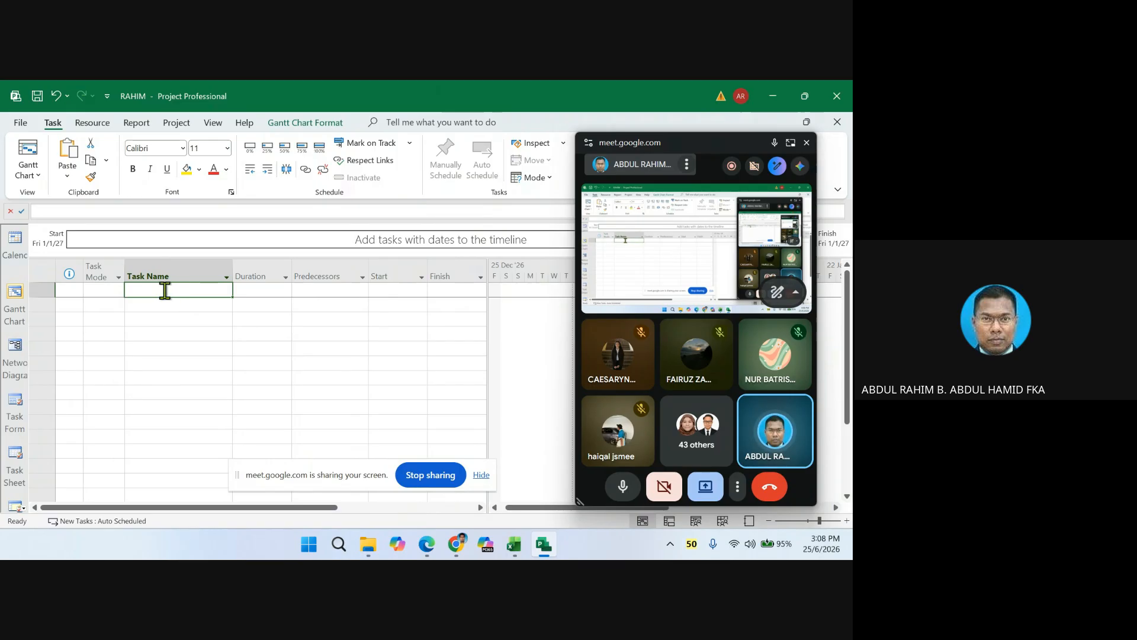
click(157, 268)
right_click(171, 290)
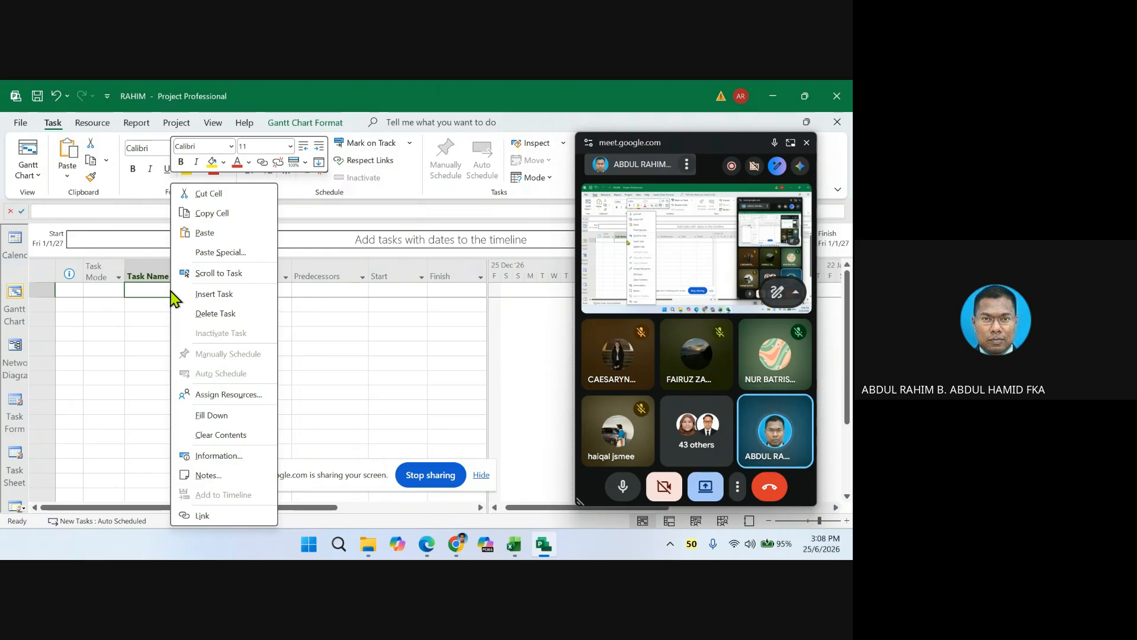
click(205, 235)
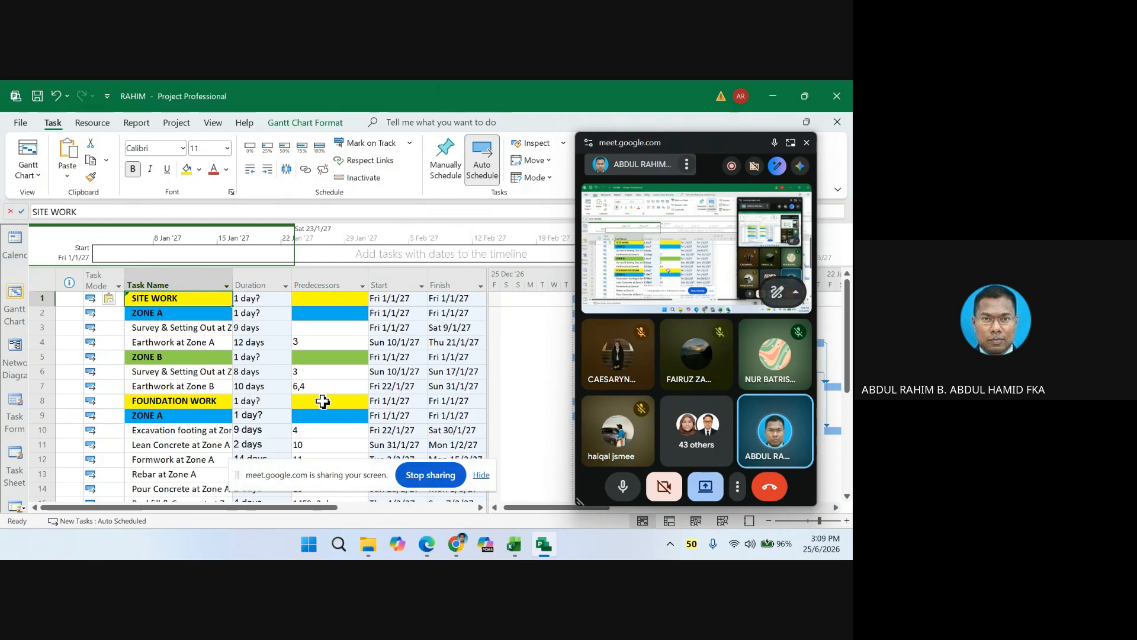
- Review the pasted Task Name, Duration and Predecessors columns through the whole task list
scroll(320, 403, down, 6)
scroll(319, 421, up, 5)
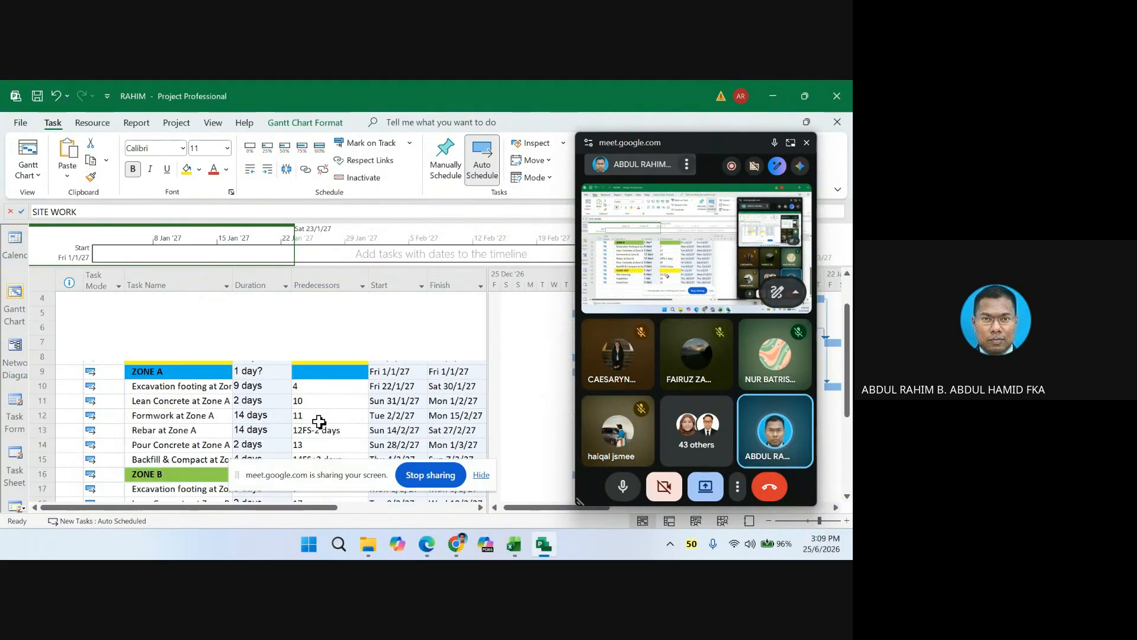
scroll(319, 421, up, 1)
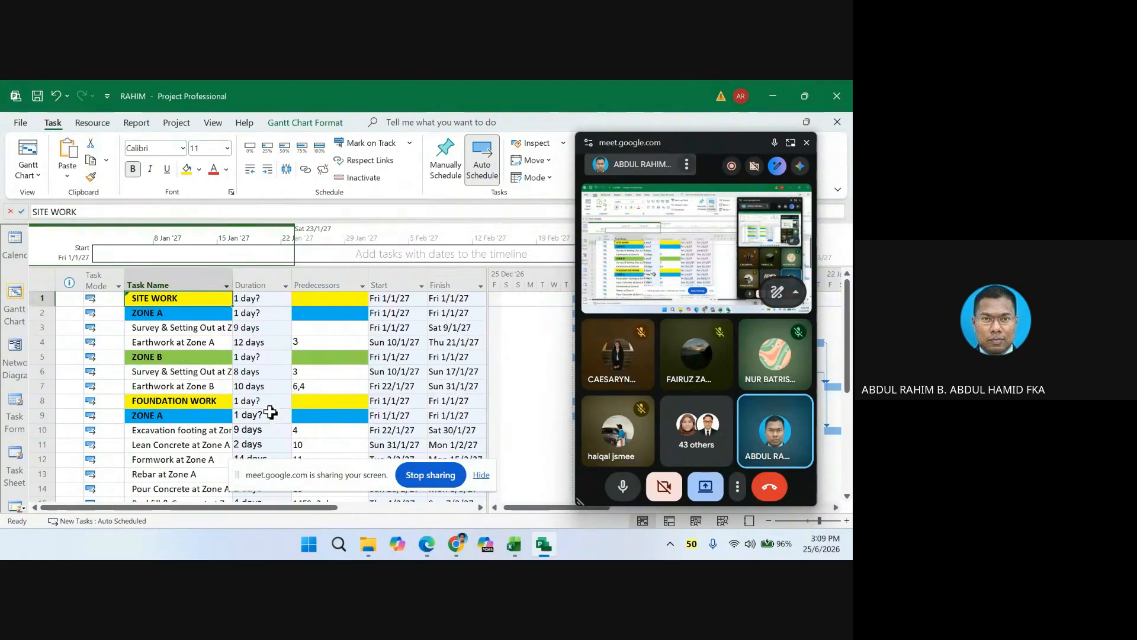
click(160, 283)
click(256, 281)
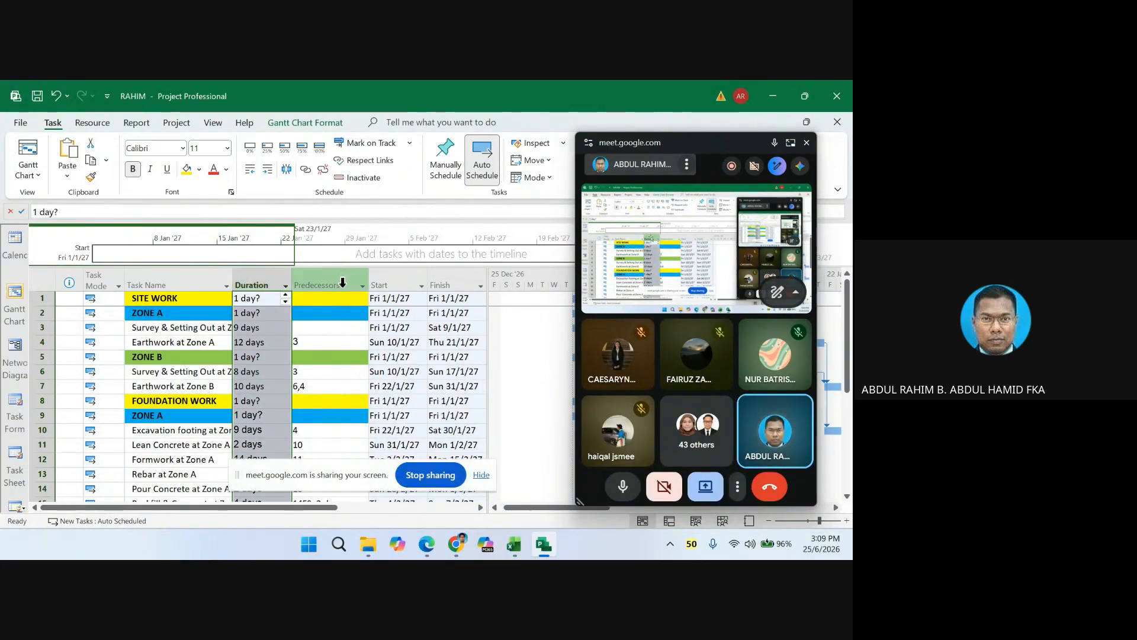
click(326, 277)
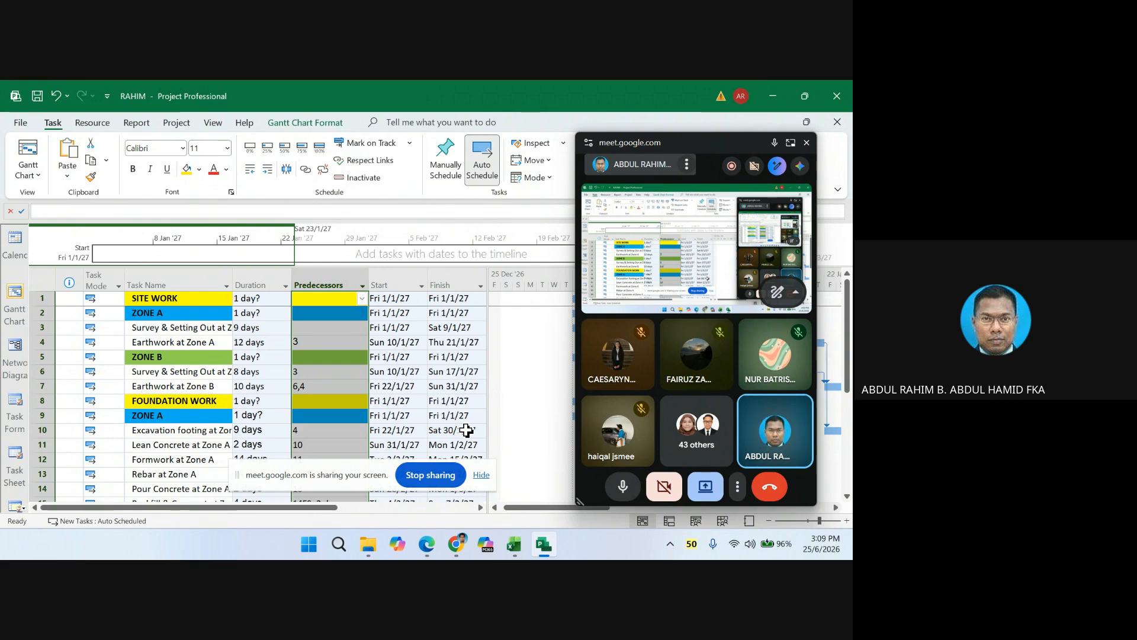
scroll(466, 430, down, 7)
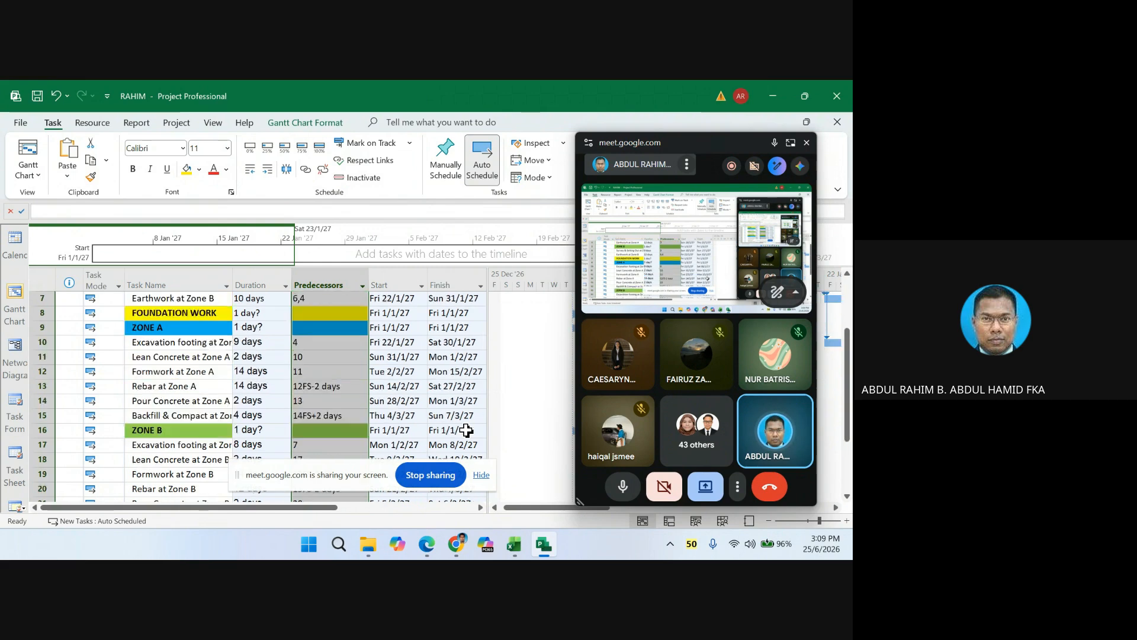
scroll(467, 434, up, 7)
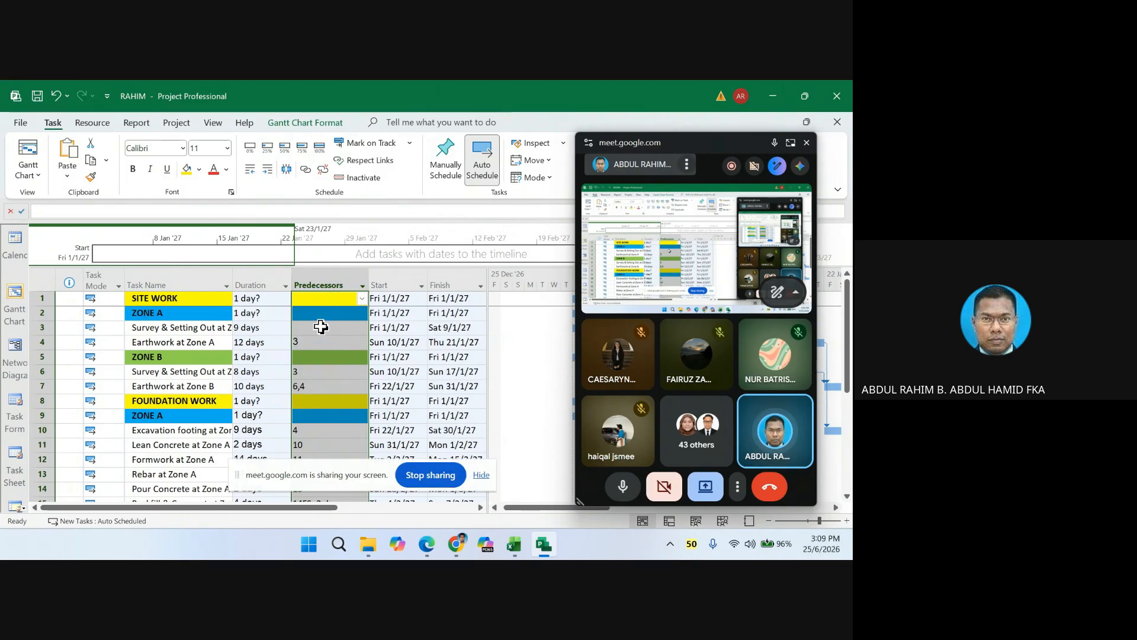
- Narrow the Duration column and check the durations of all tasks from SITE WORK to Hand Over
drag(294, 274, 273, 279)
click(242, 277)
click(242, 276)
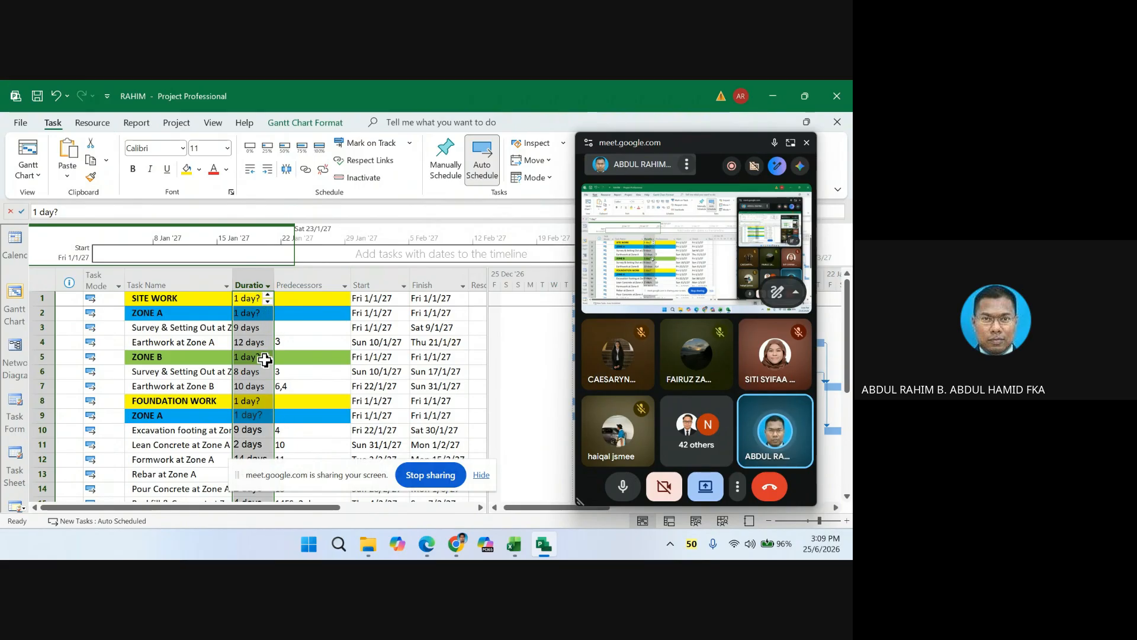
scroll(259, 432, down, 3)
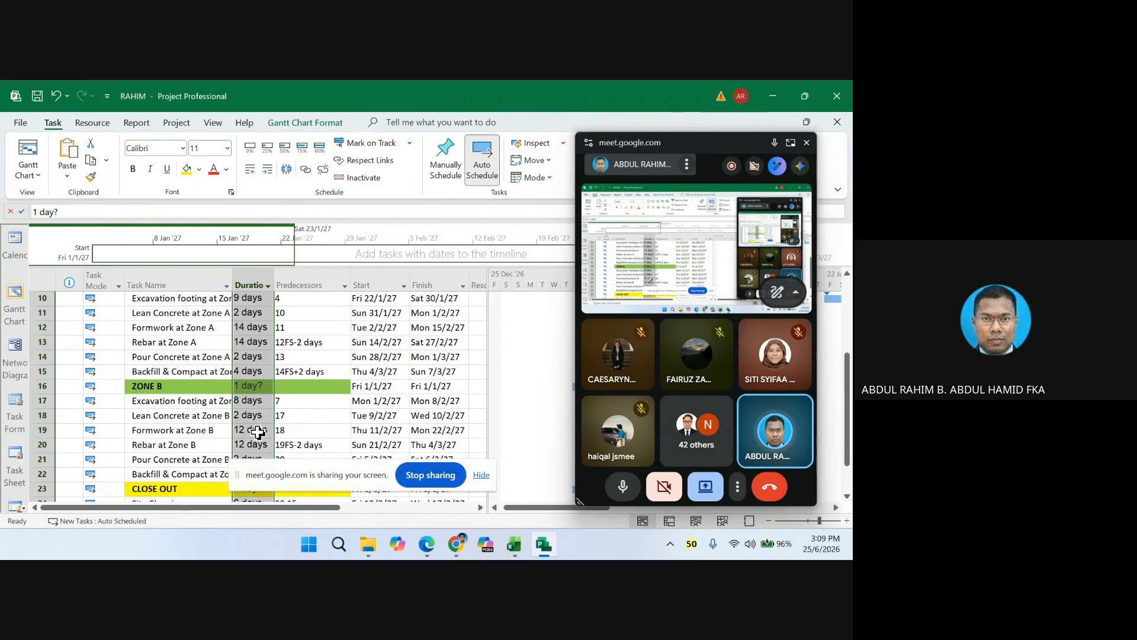
scroll(258, 434, down, 4)
scroll(254, 437, up, 7)
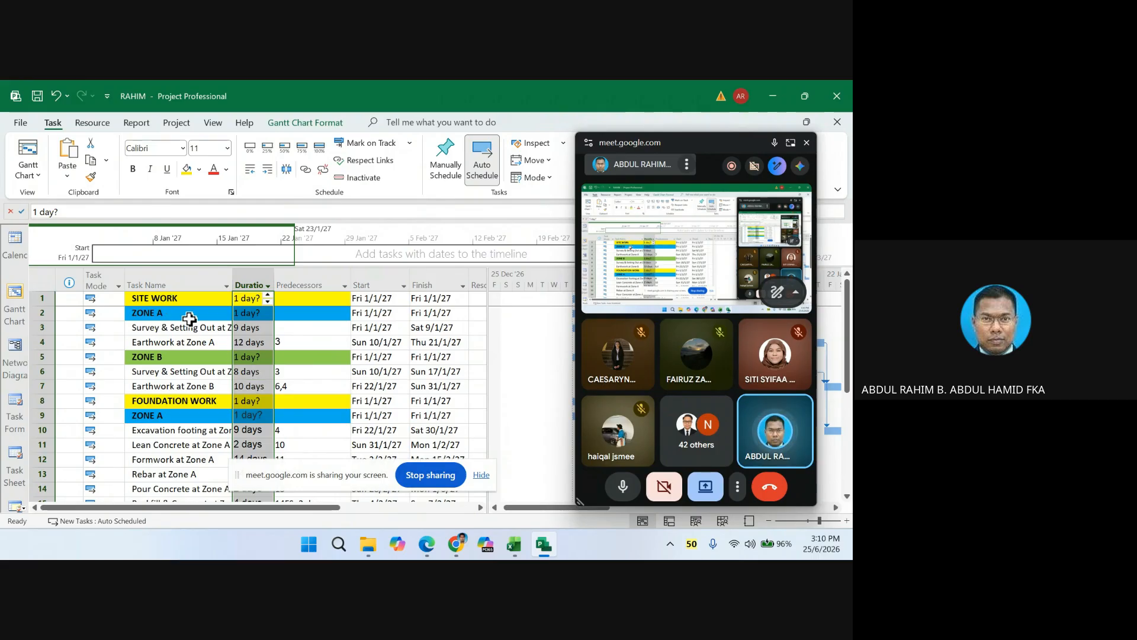
scroll(190, 382, down, 4)
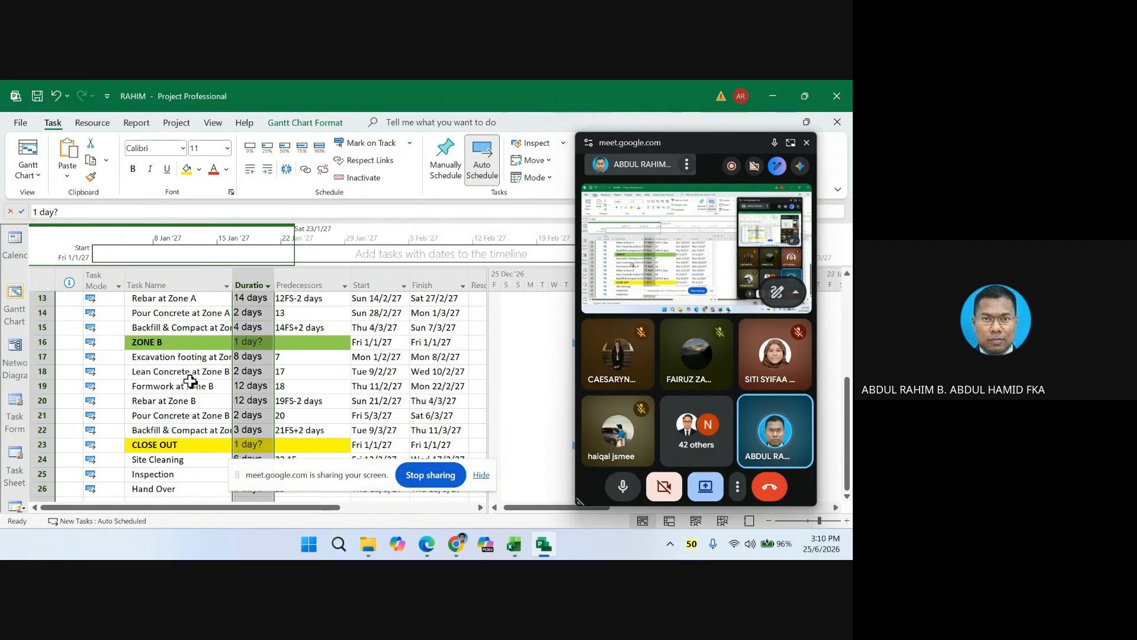
scroll(189, 384, up, 4)
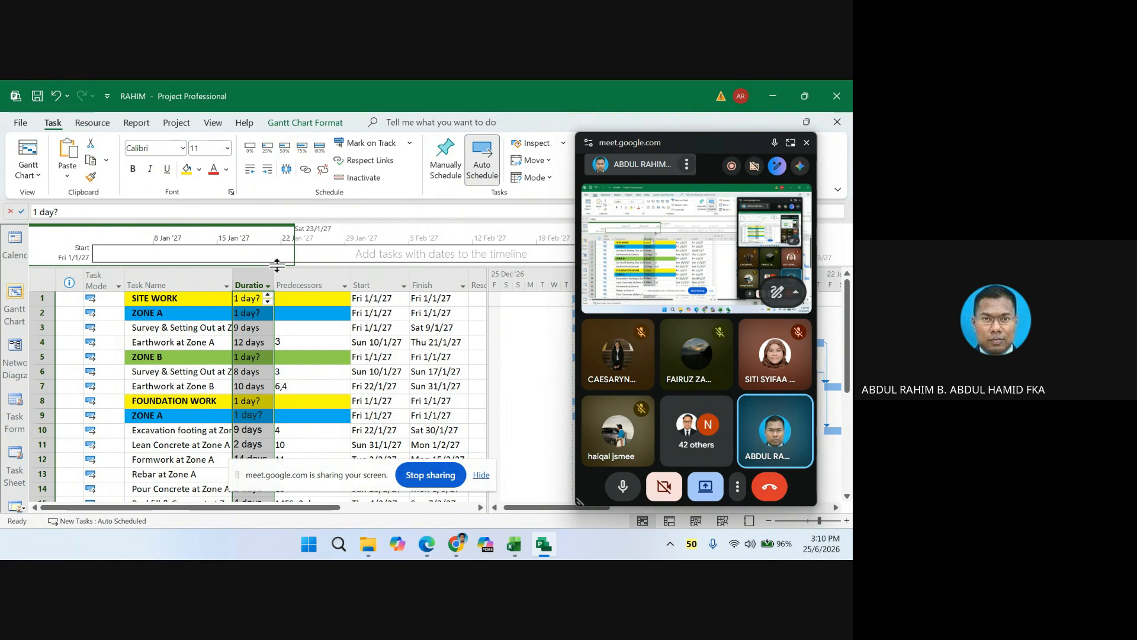
- Insert a WBS column between Task Name and Duration, and close the project with its changes saved
right_click(246, 275)
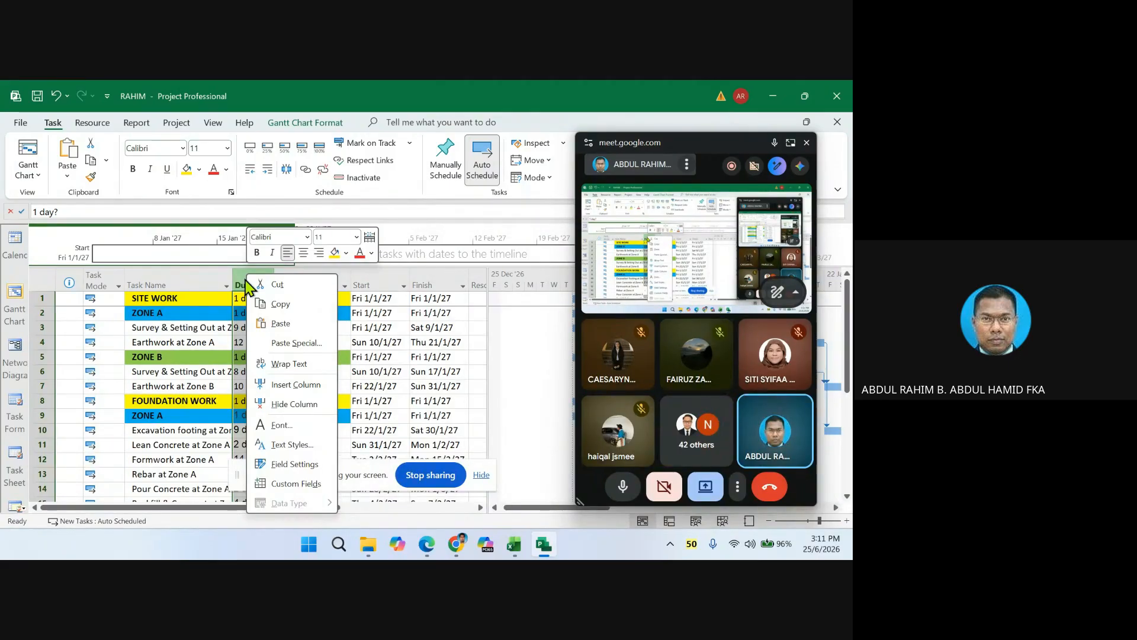
click(303, 386)
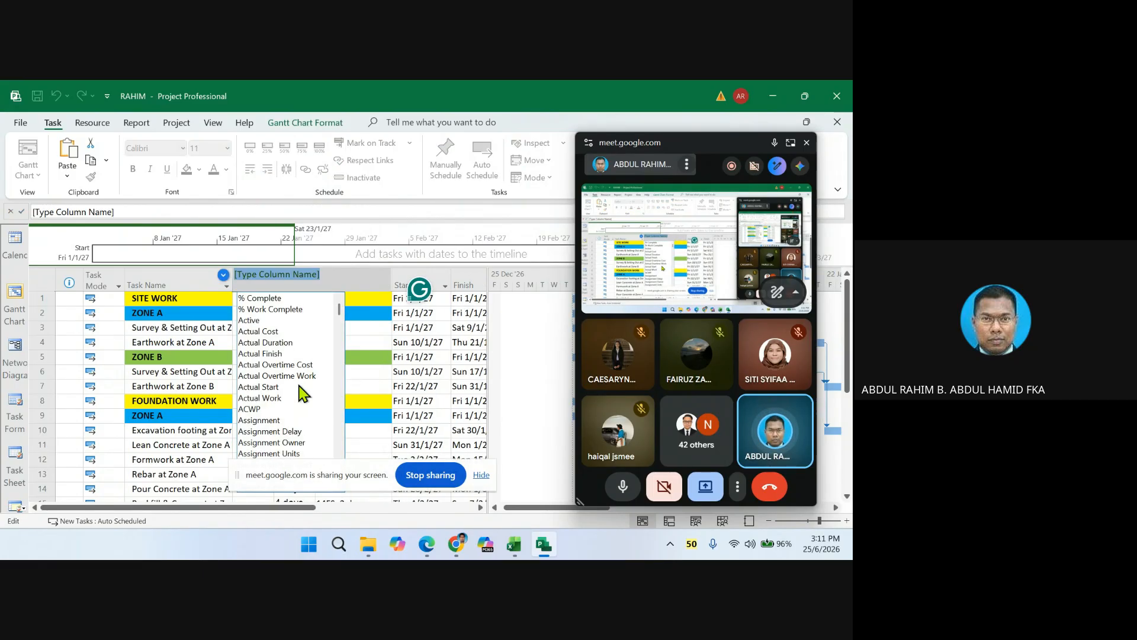
text(Warning)
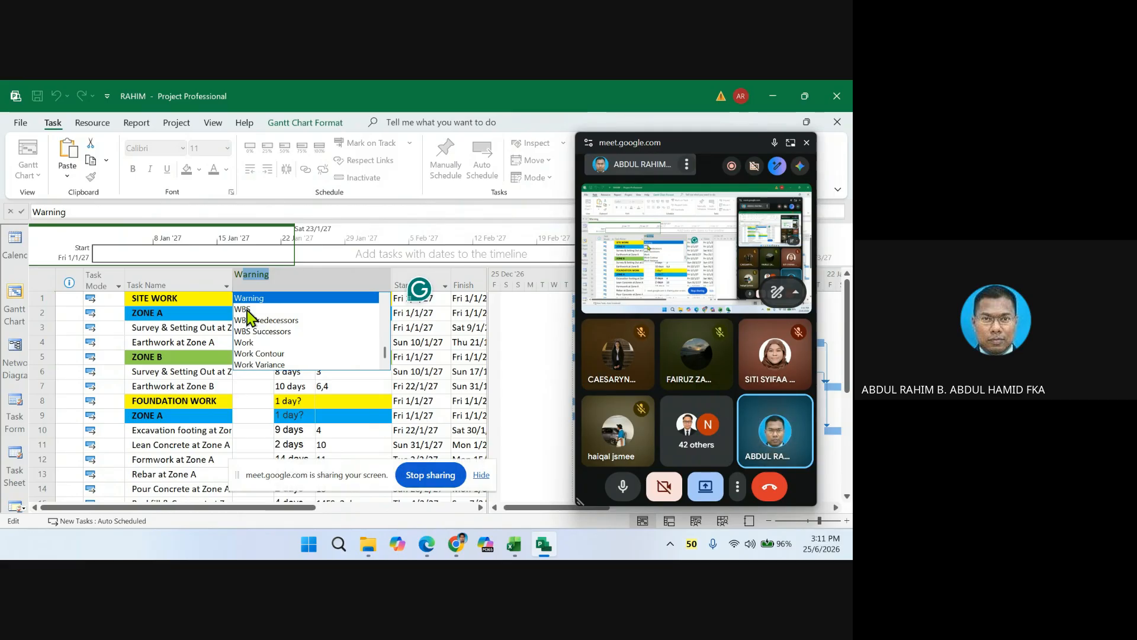
click(246, 309)
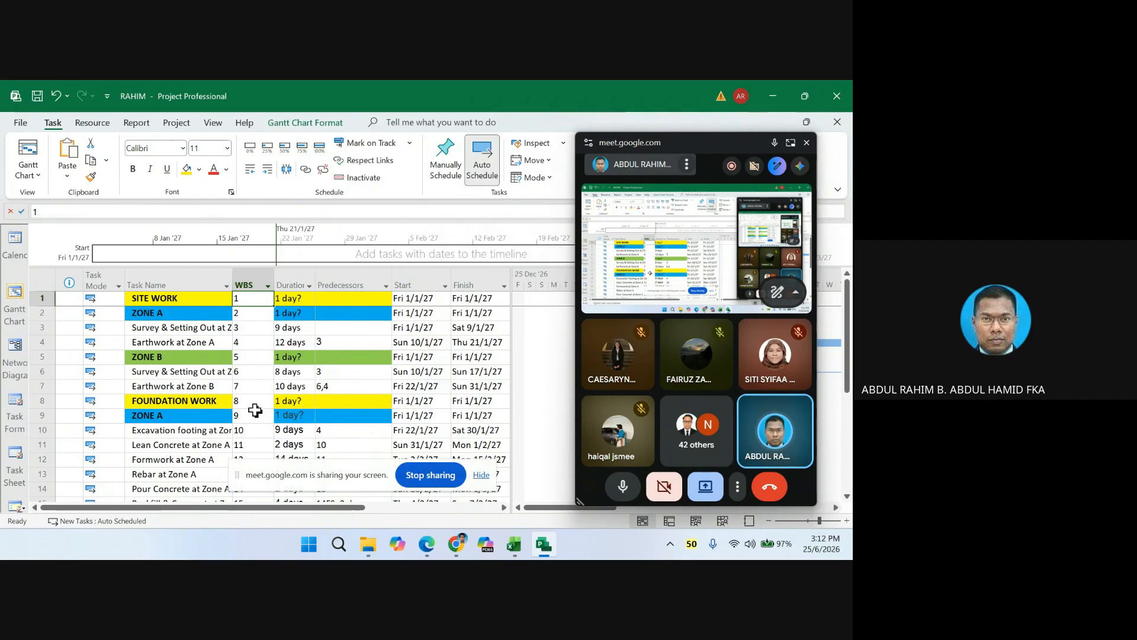
key(alt+F4)
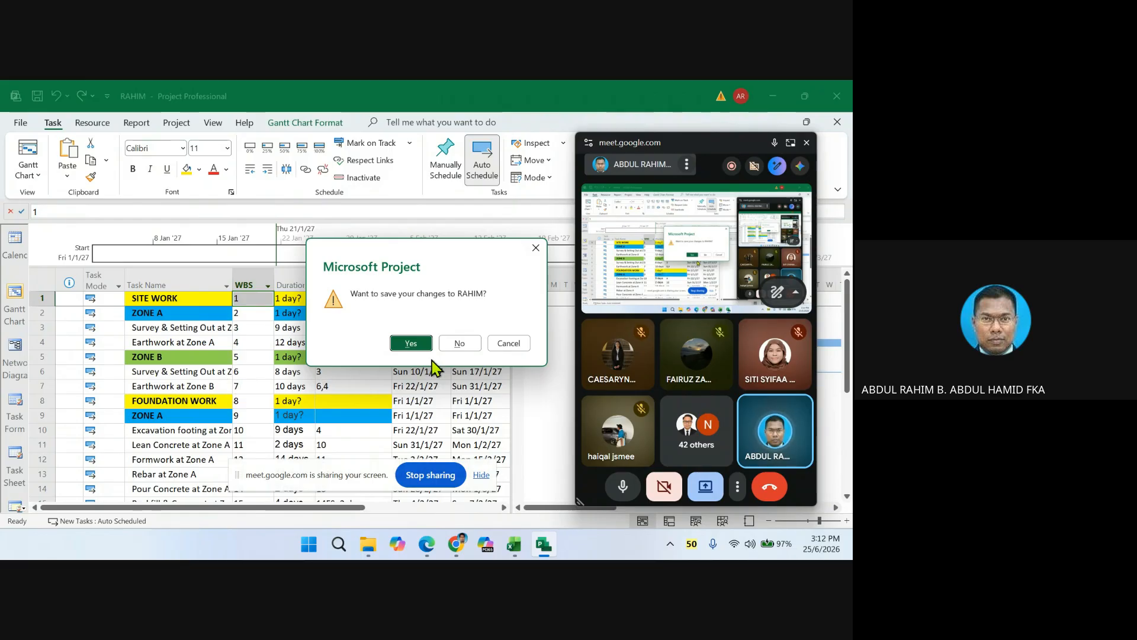
click(413, 346)
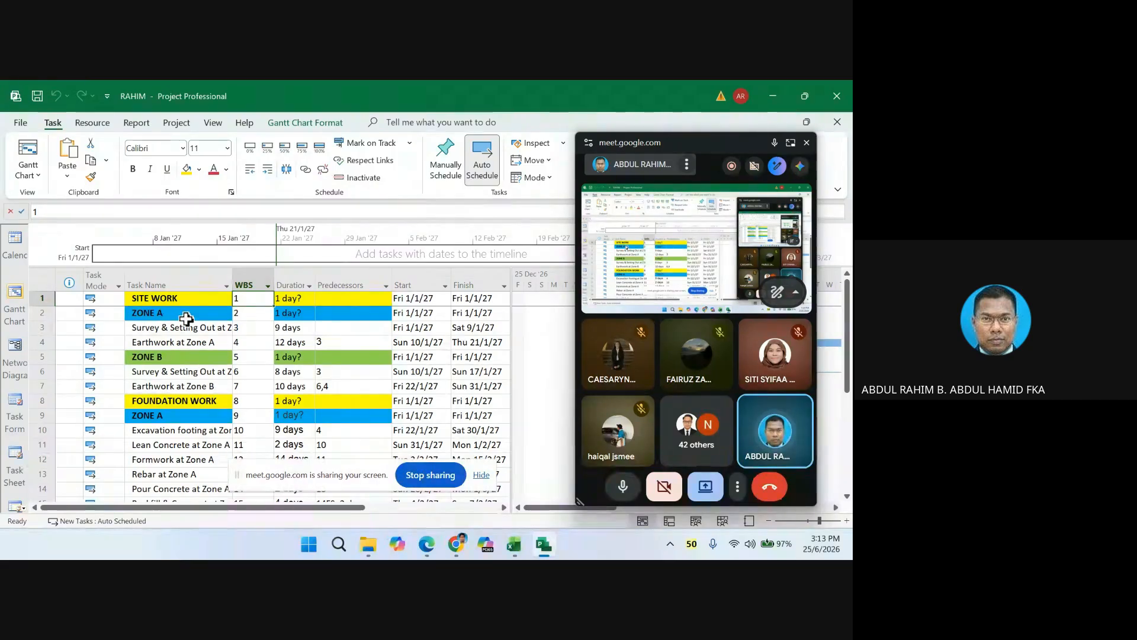
- Examine the WBS numbers of the tasks from SITE WORK down to Hand Over
scroll(244, 302, down, 6)
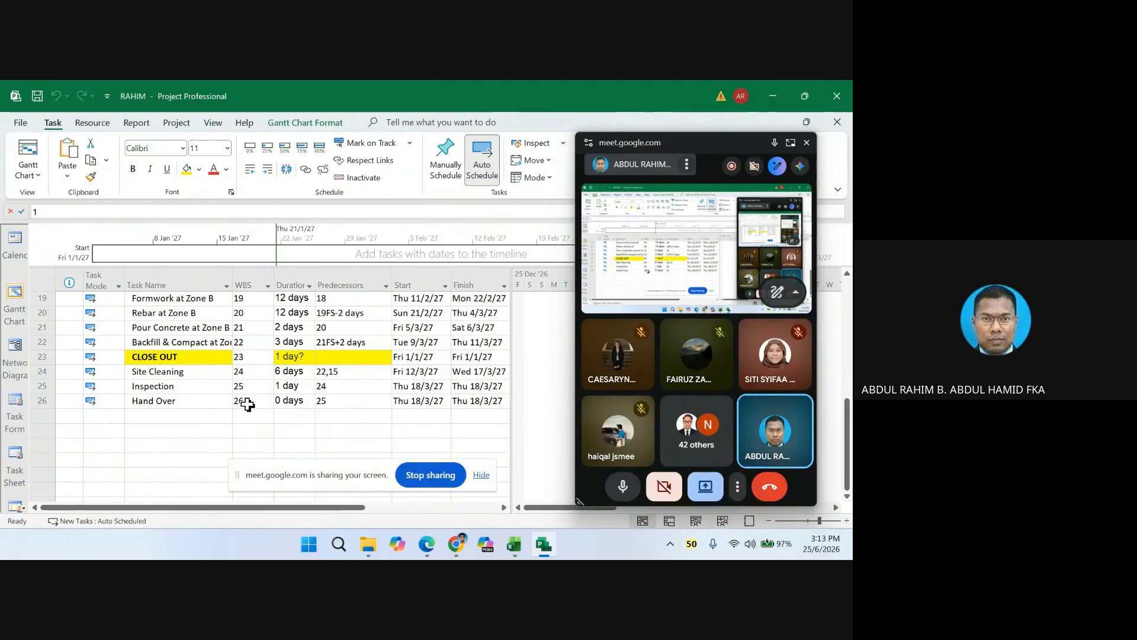
scroll(248, 404, up, 6)
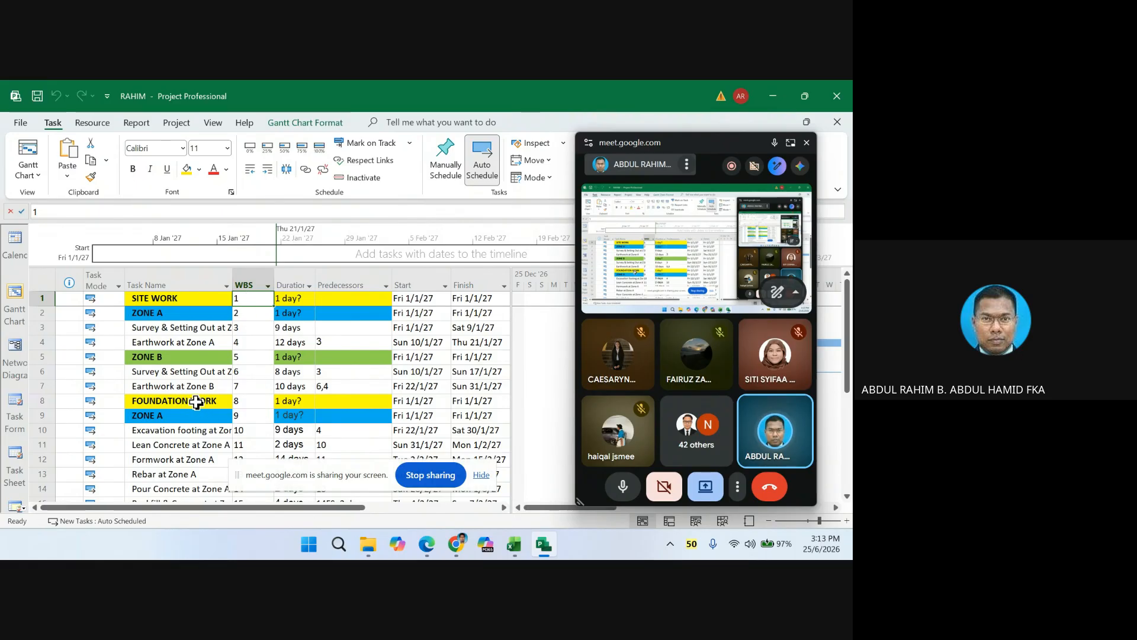
scroll(243, 402, down, 5)
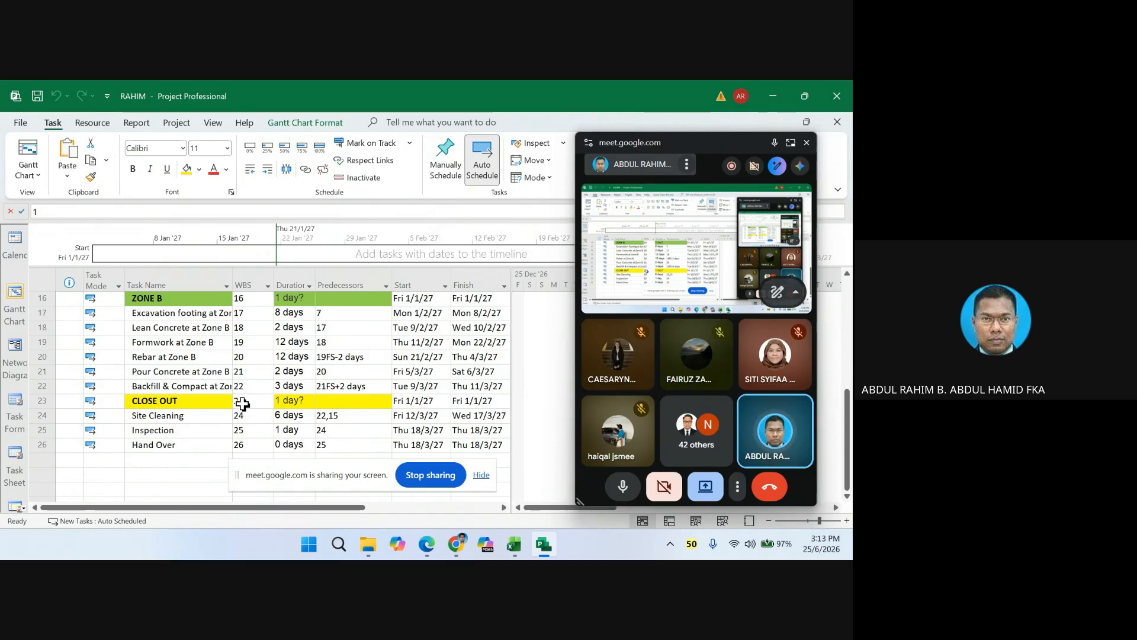
- Indent tasks 2 to 7, from ZONE A to Earthwork at Zone B, as subtasks of SITE WORK
scroll(242, 404, up, 5)
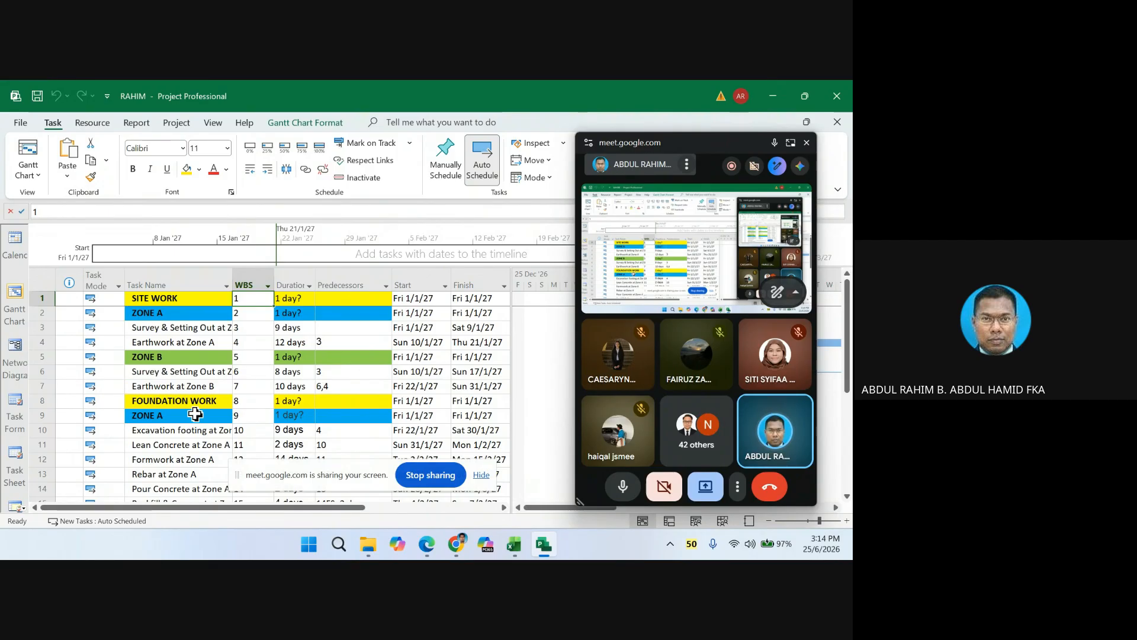
scroll(194, 418, down, 4)
scroll(193, 418, down, 3)
scroll(191, 419, up, 7)
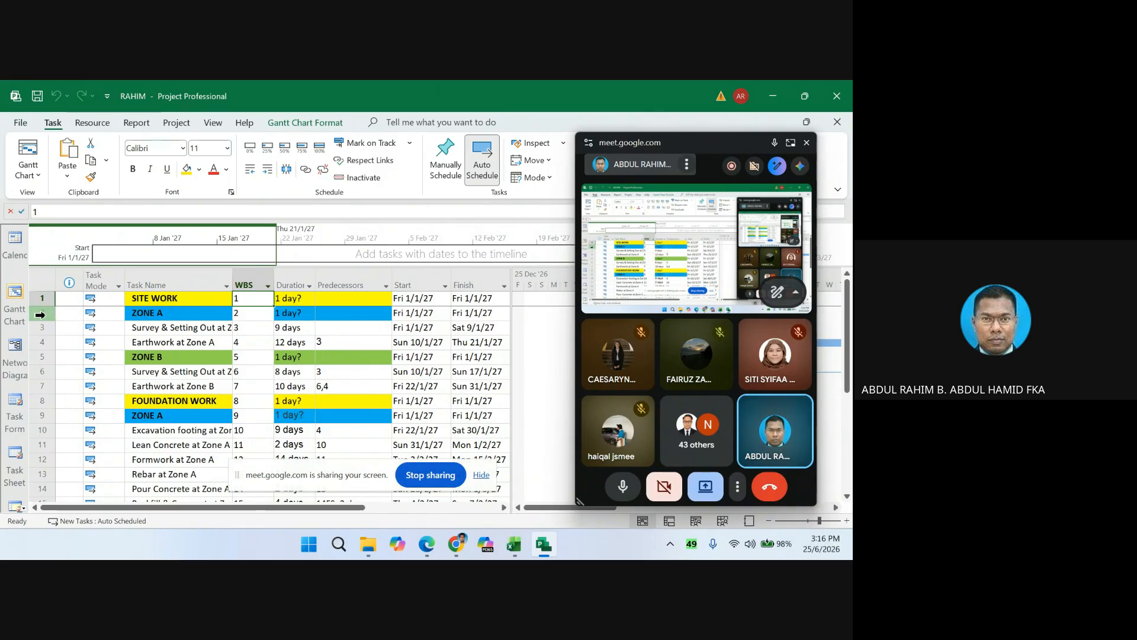
drag(39, 312, 42, 366)
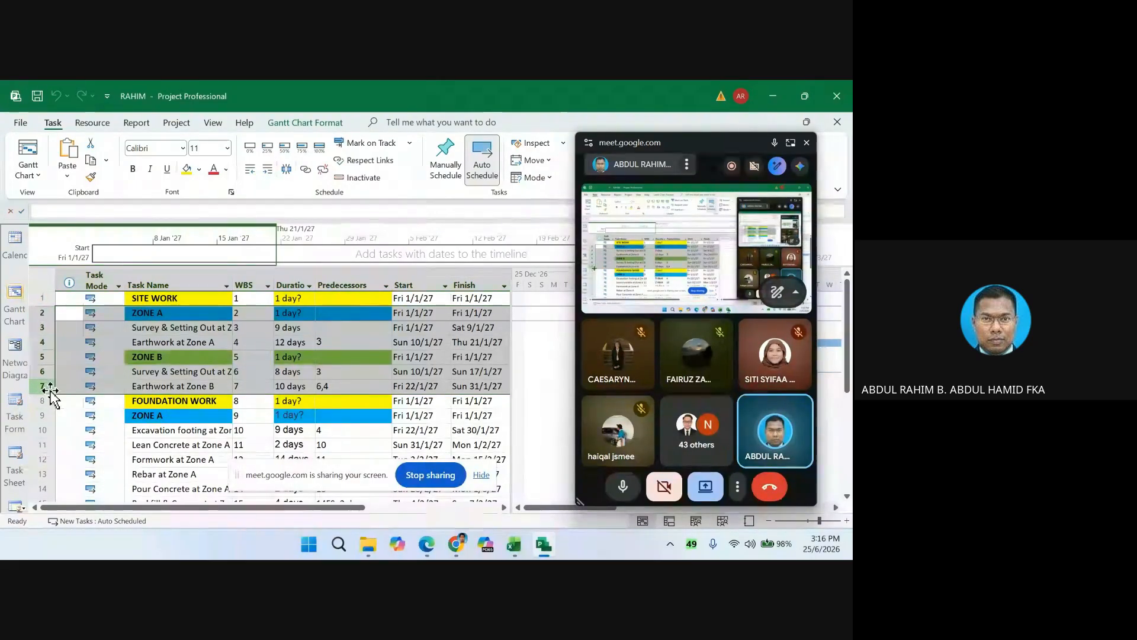
click(268, 170)
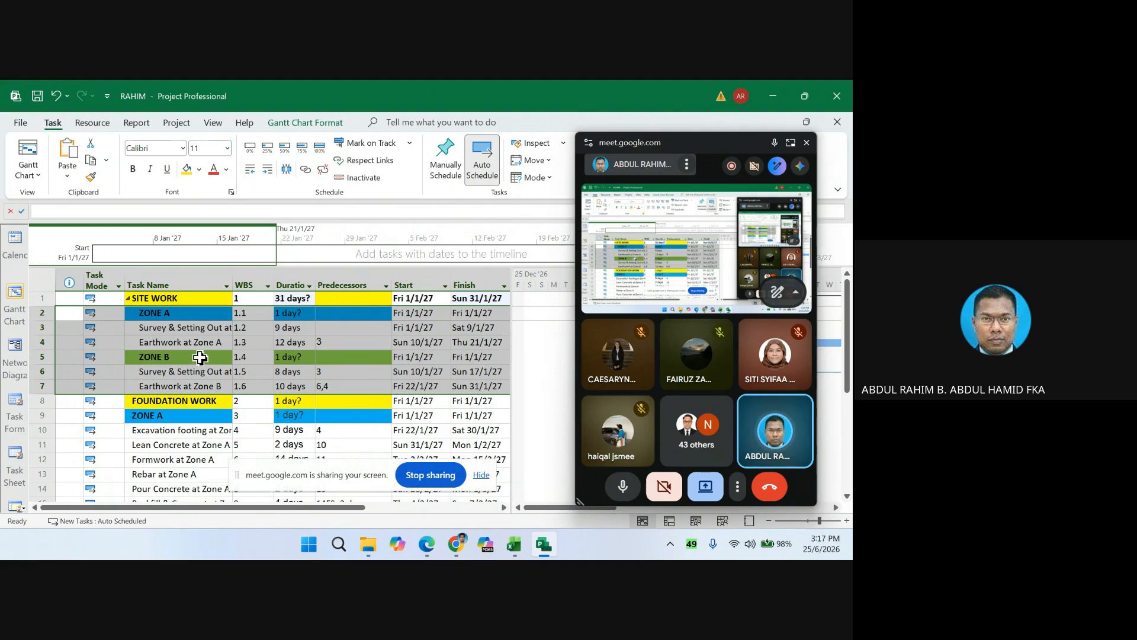
- Indent tasks 9 to 22, from ZONE A to Backfill & Compact at Zone B, as subtasks of FOUNDATION WORK
scroll(200, 358, down, 1)
scroll(200, 358, up, 1)
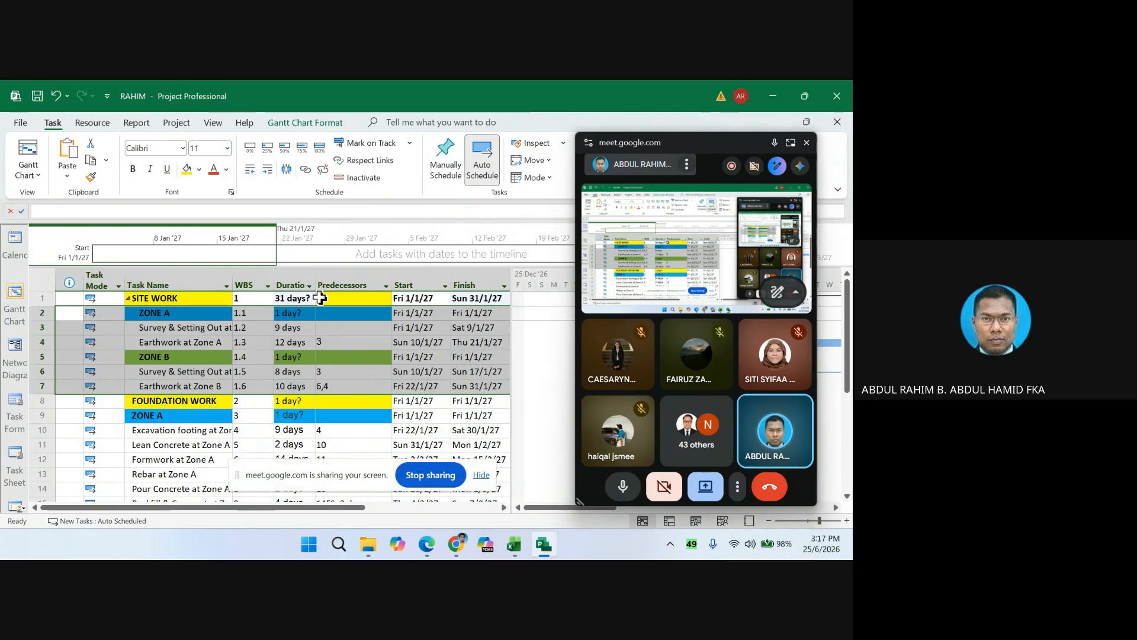
scroll(169, 305, down, 3)
scroll(170, 307, up, 1)
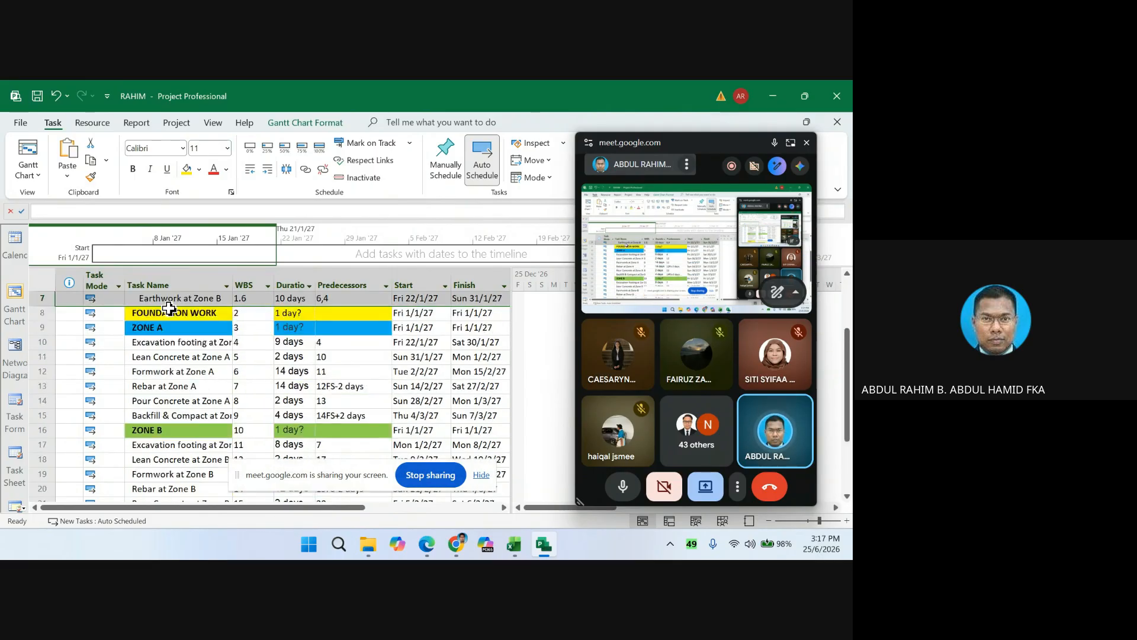
scroll(169, 308, up, 1)
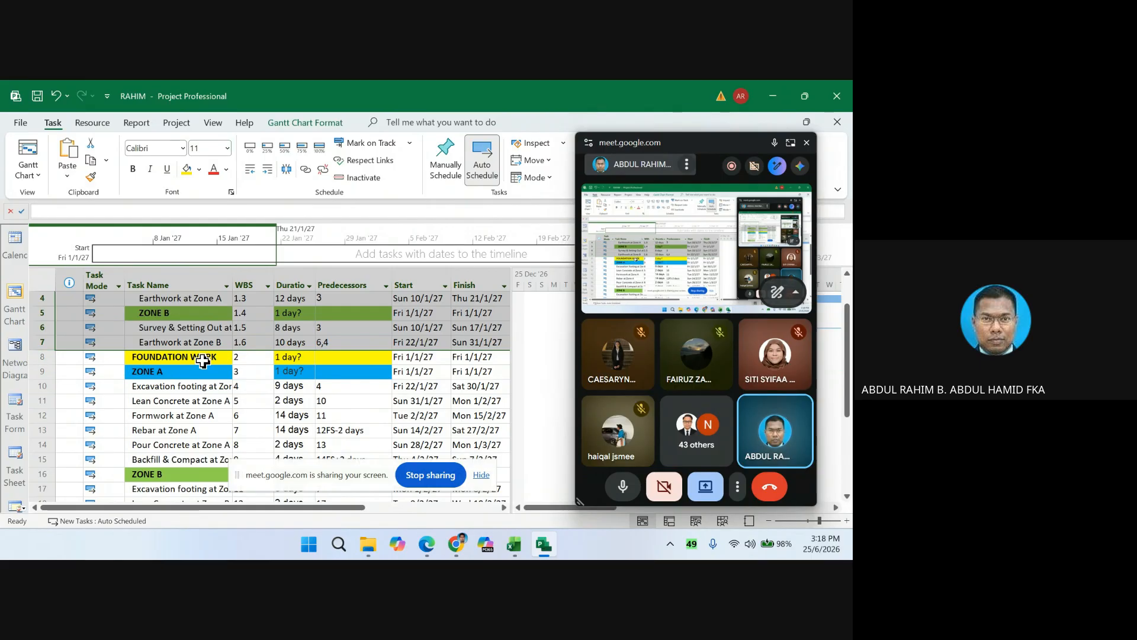
scroll(203, 361, down, 1)
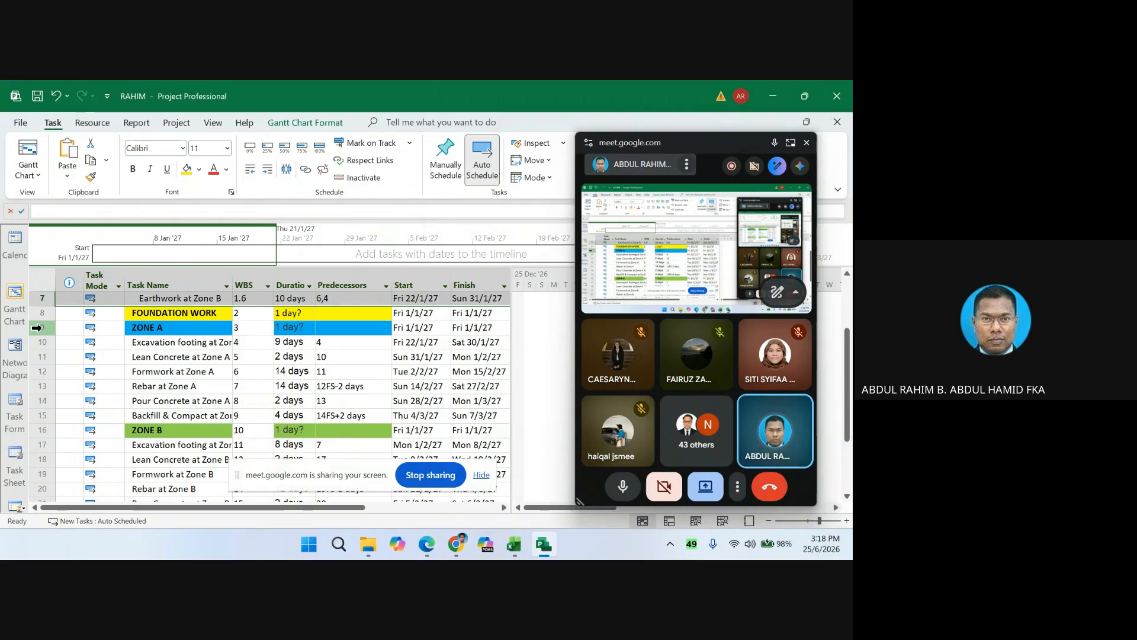
mouse_move(37, 327)
mouse_down()
mouse_move(41, 478)
mouse_move(40, 342)
mouse_up()
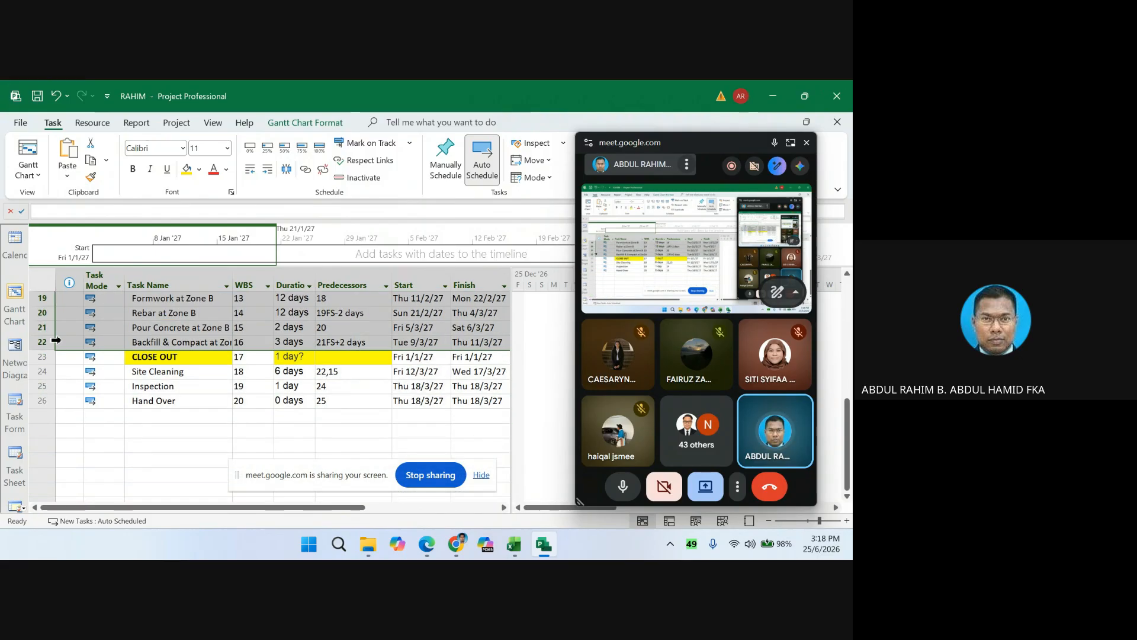
scroll(293, 395, up, 4)
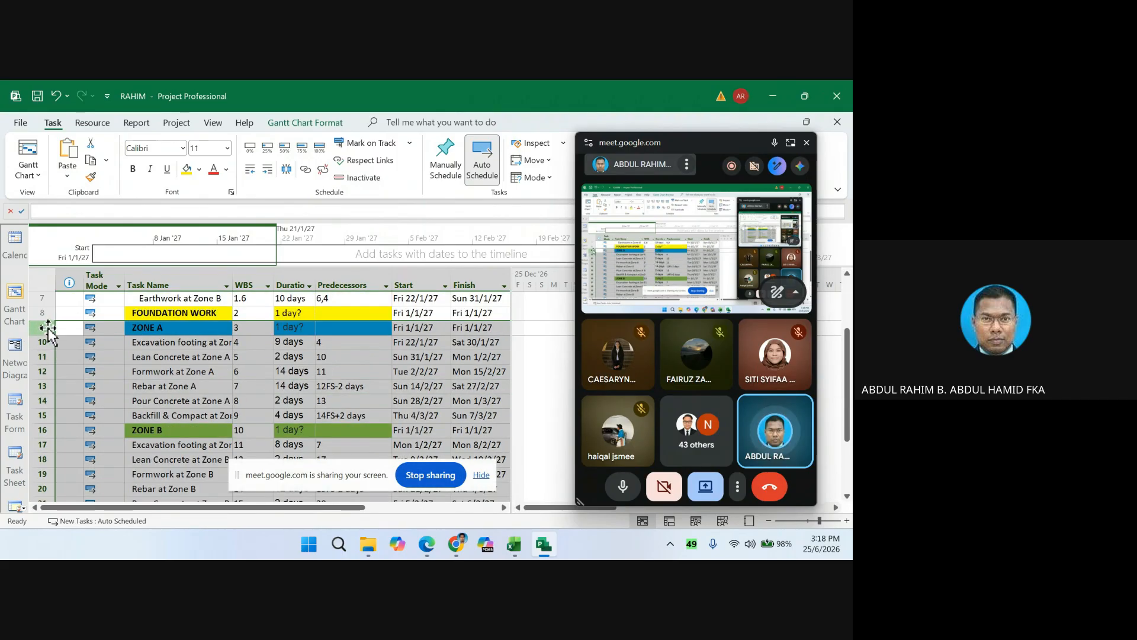
scroll(56, 381, down, 3)
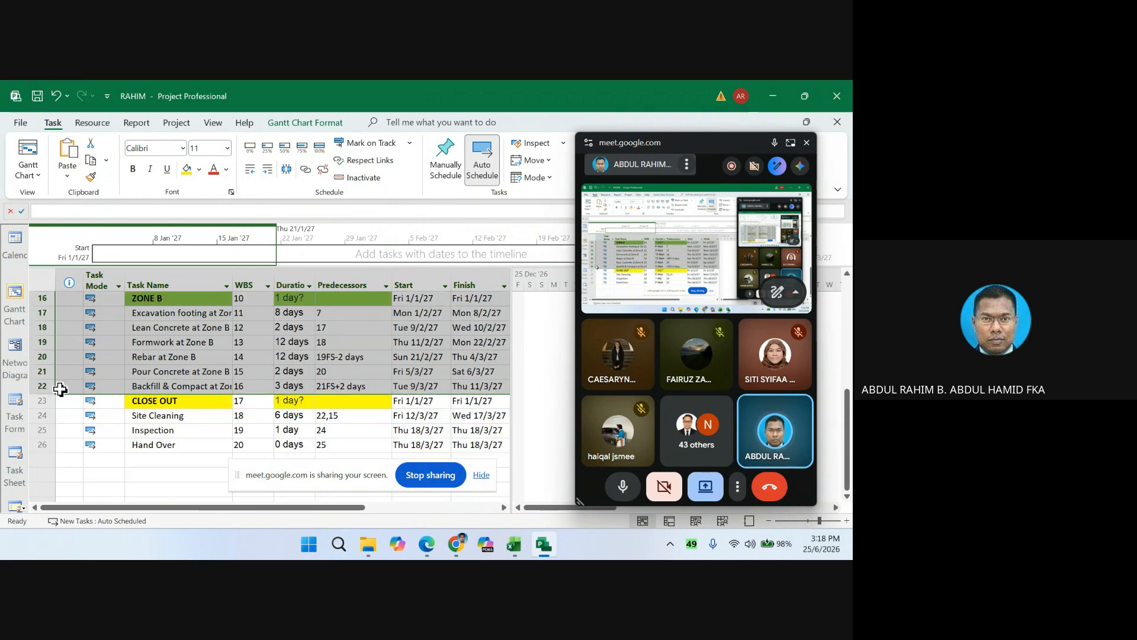
scroll(84, 398, up, 3)
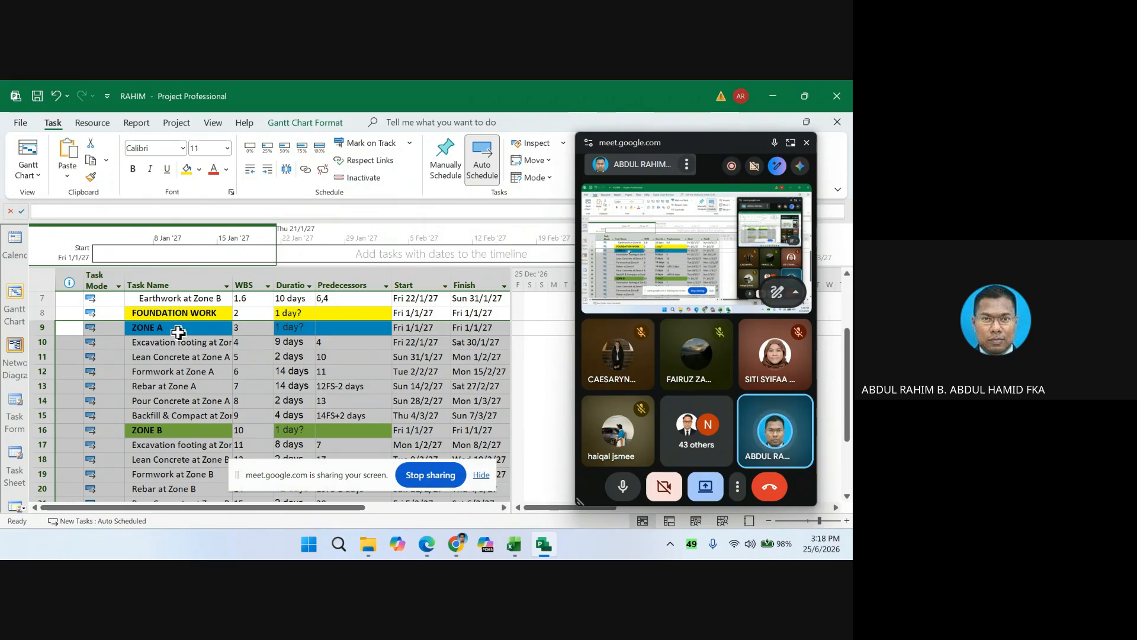
scroll(132, 348, down, 2)
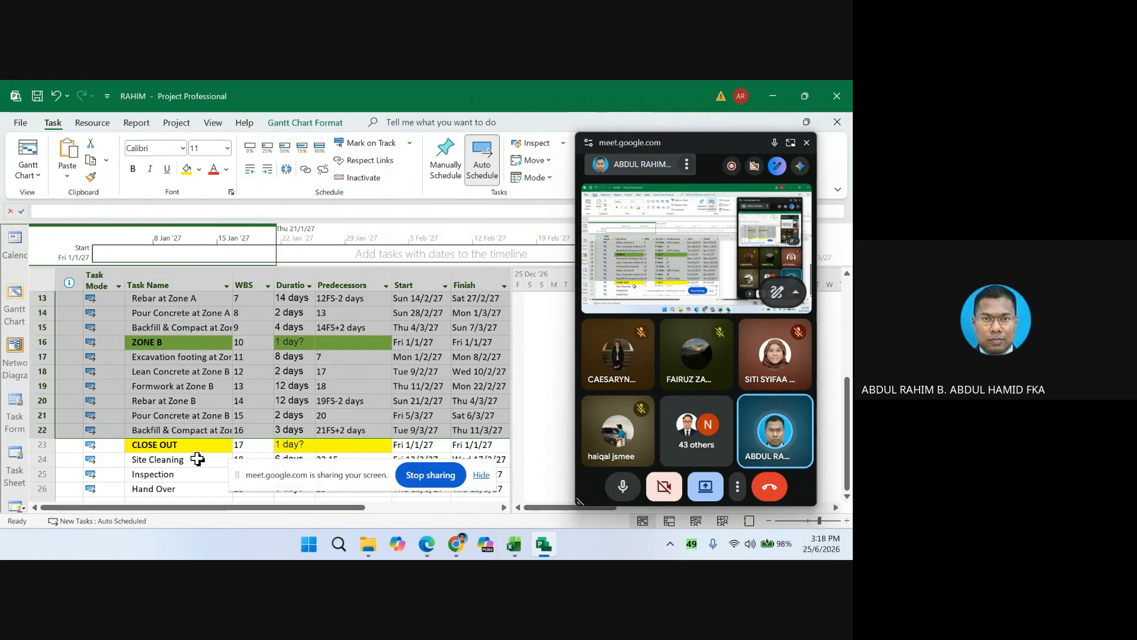
scroll(193, 473, up, 4)
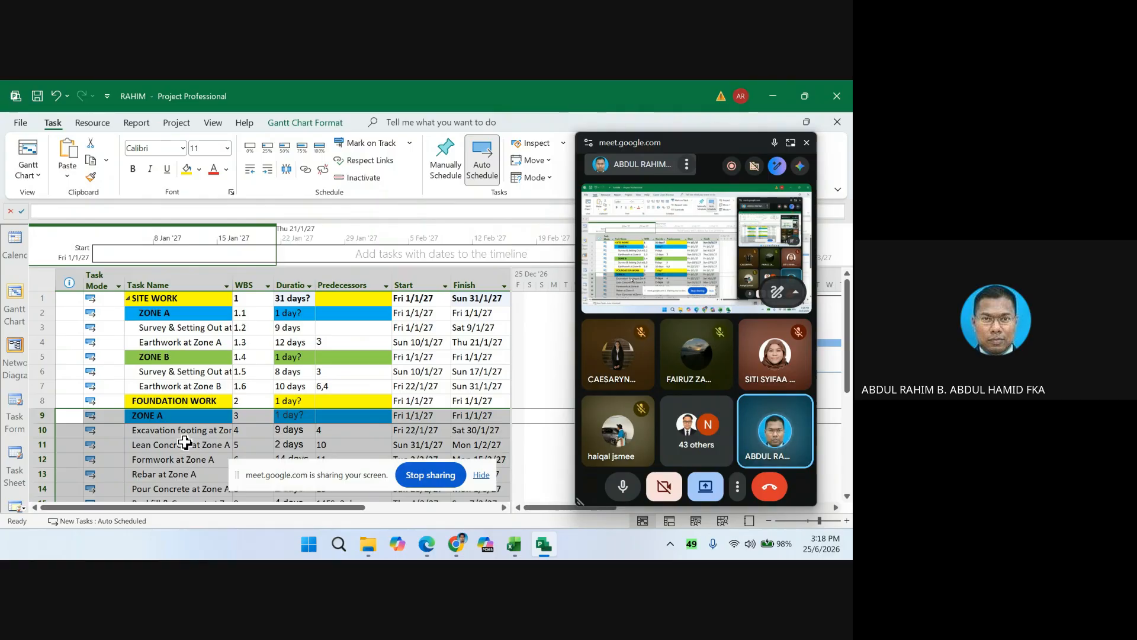
scroll(192, 450, down, 1)
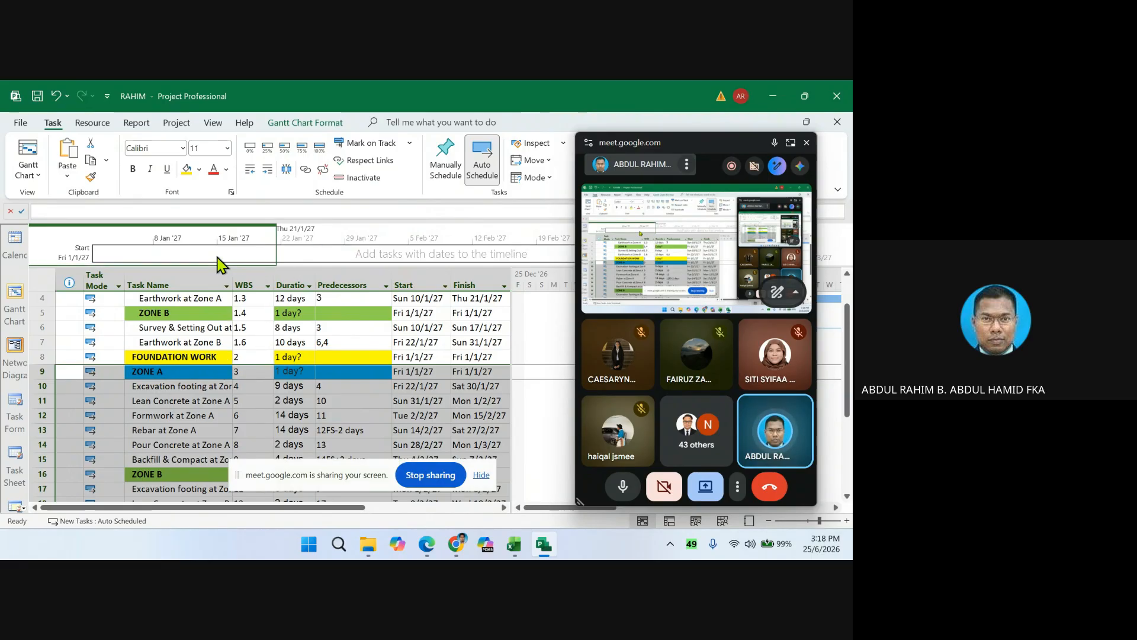
click(267, 171)
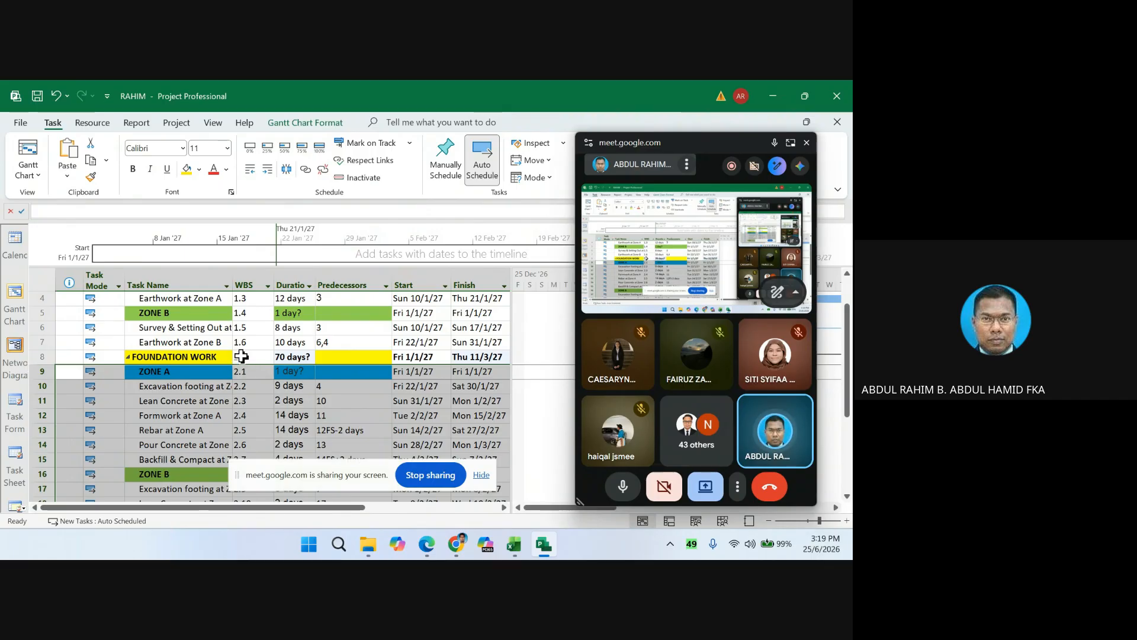
- Indent Site Cleaning, Inspection and Hand Over as subtasks of CLOSE OUT
scroll(239, 358, down, 5)
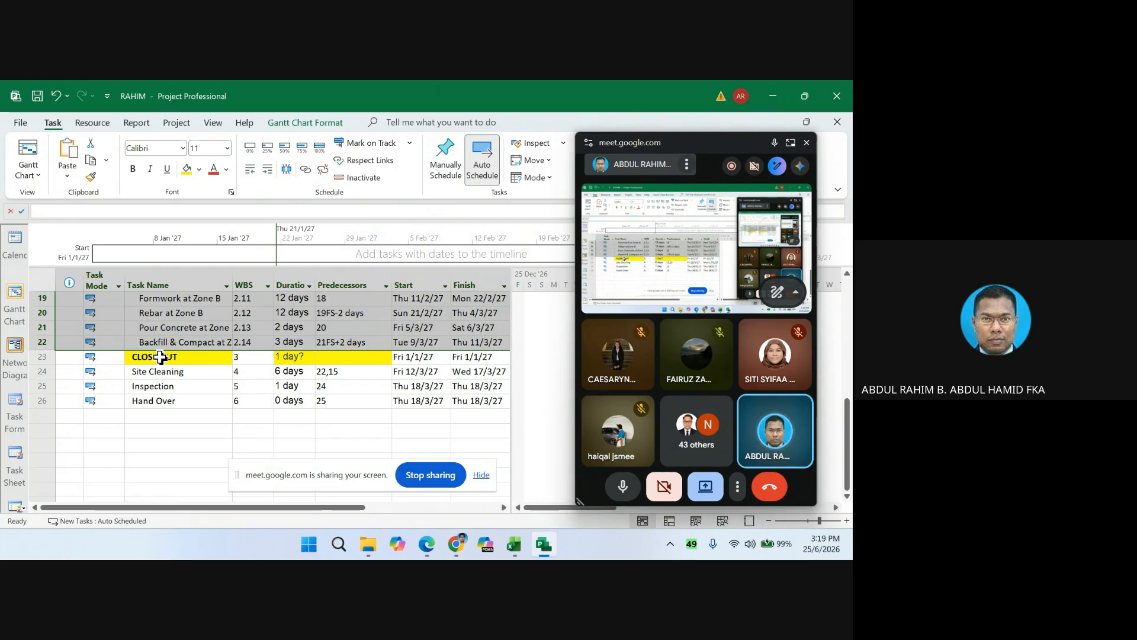
click(40, 372)
drag(42, 372, 44, 405)
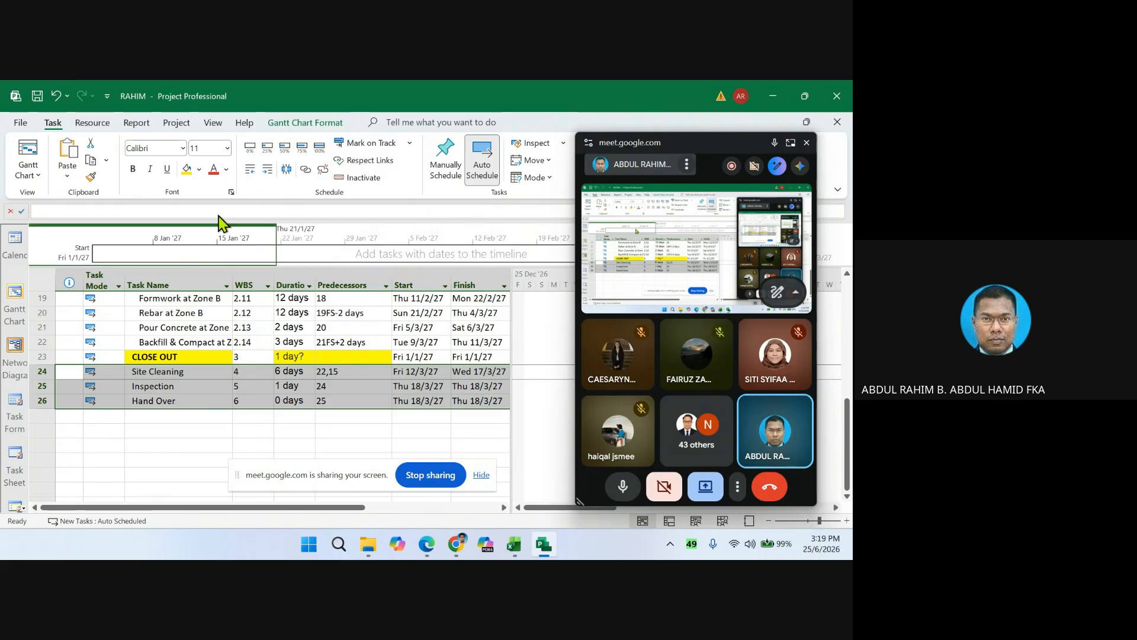
click(268, 172)
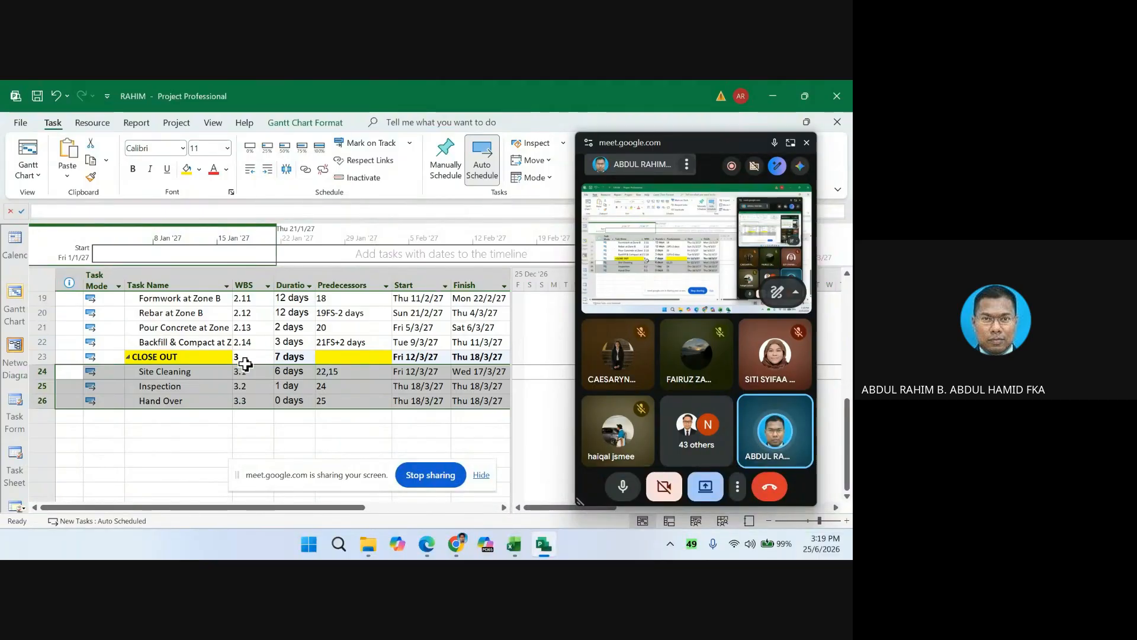
- Review the WBS numbers and outline levels of all tasks from SITE WORK to Hand Over
scroll(245, 365, up, 6)
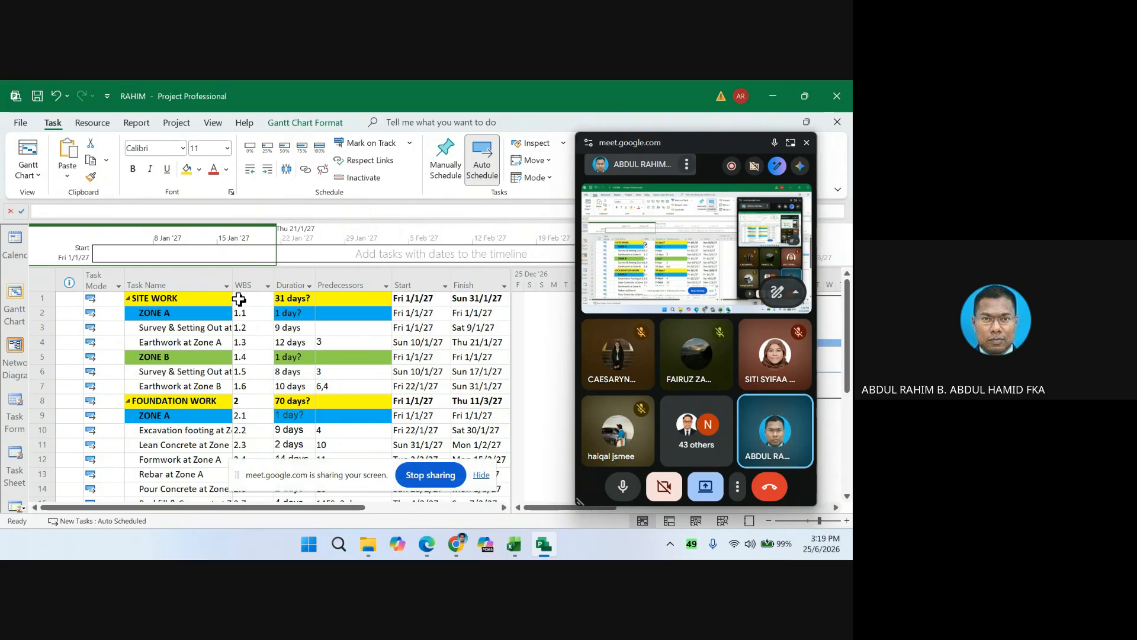
scroll(239, 417, down, 3)
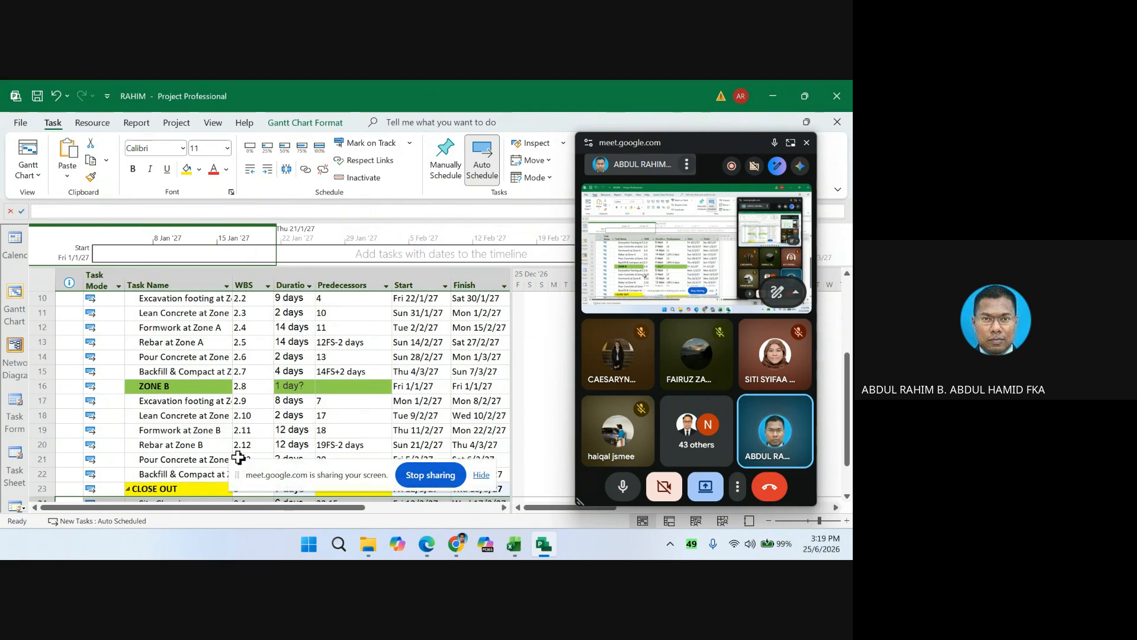
scroll(265, 443, down, 3)
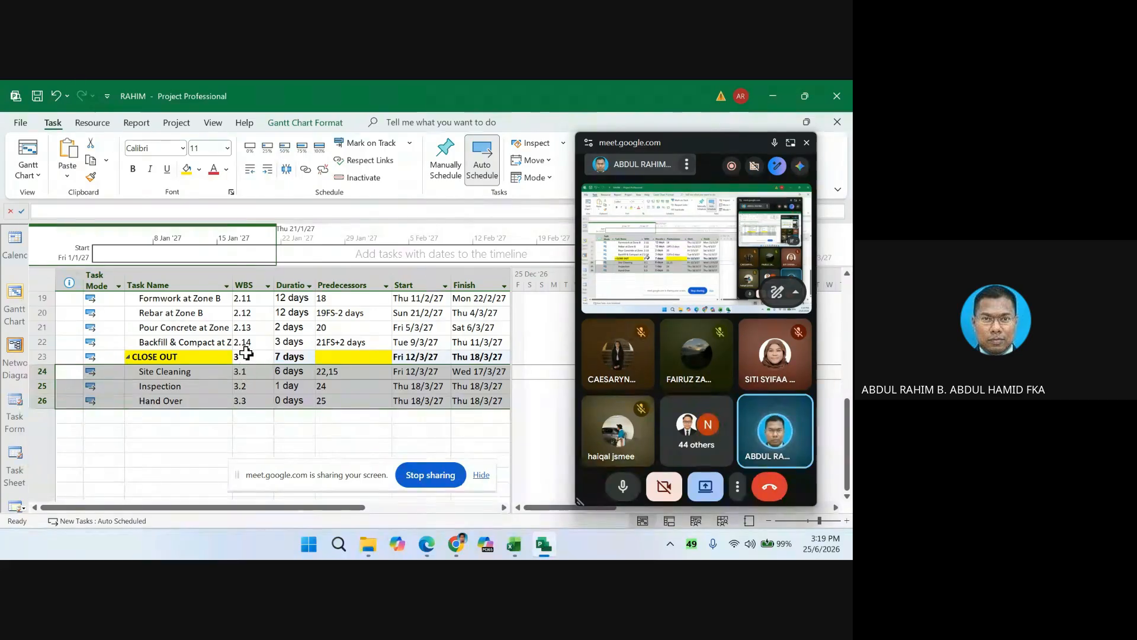
scroll(246, 371, up, 6)
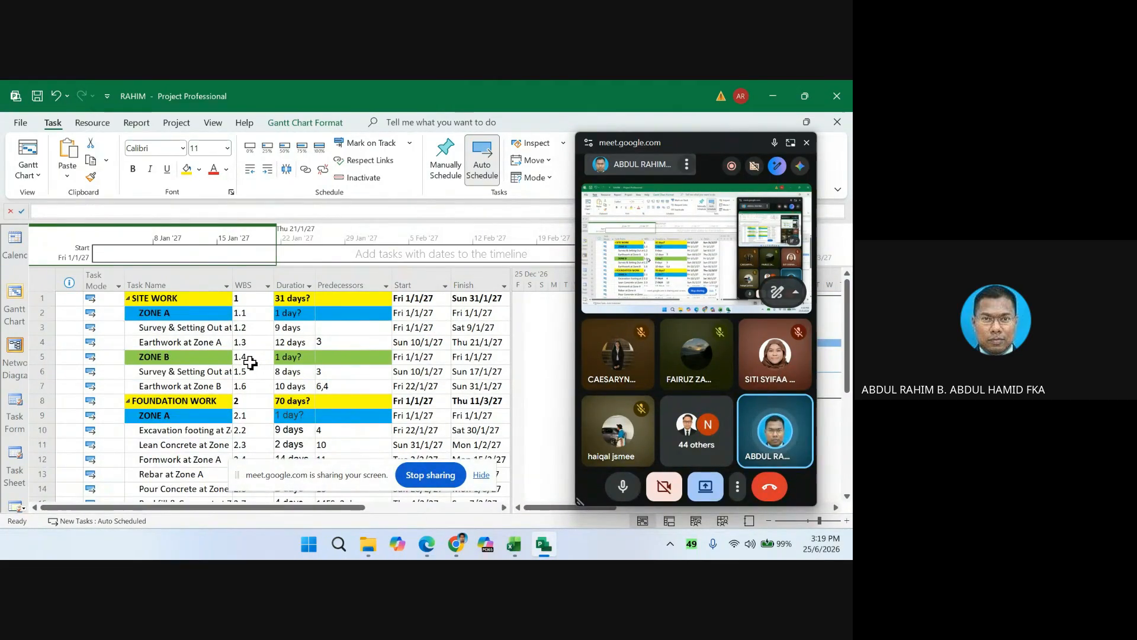
scroll(253, 394, down, 5)
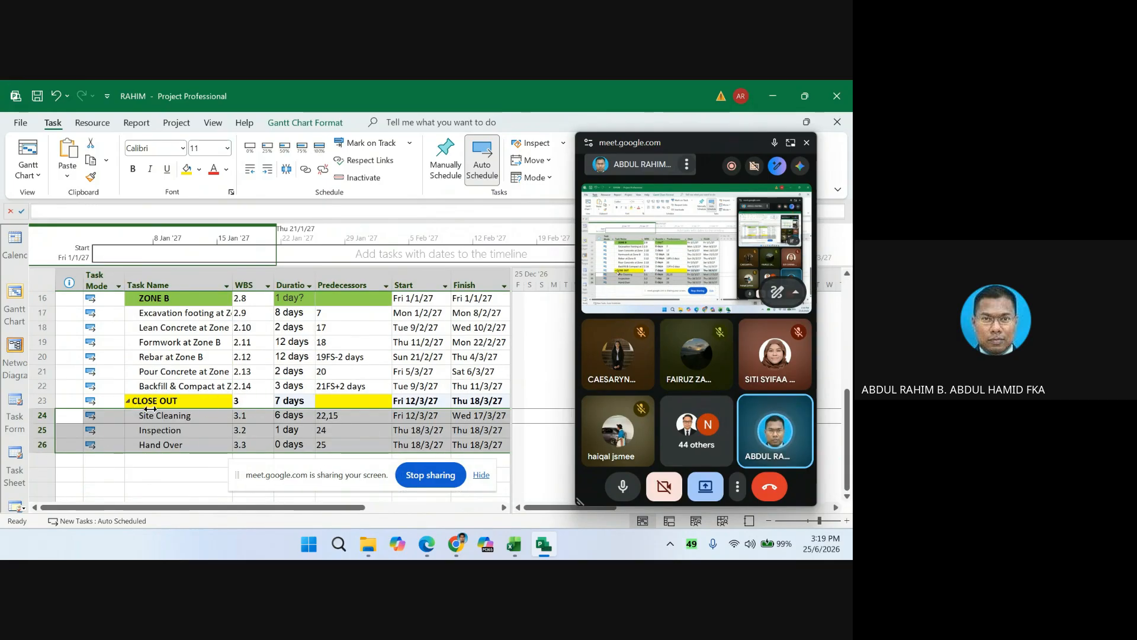
click(157, 477)
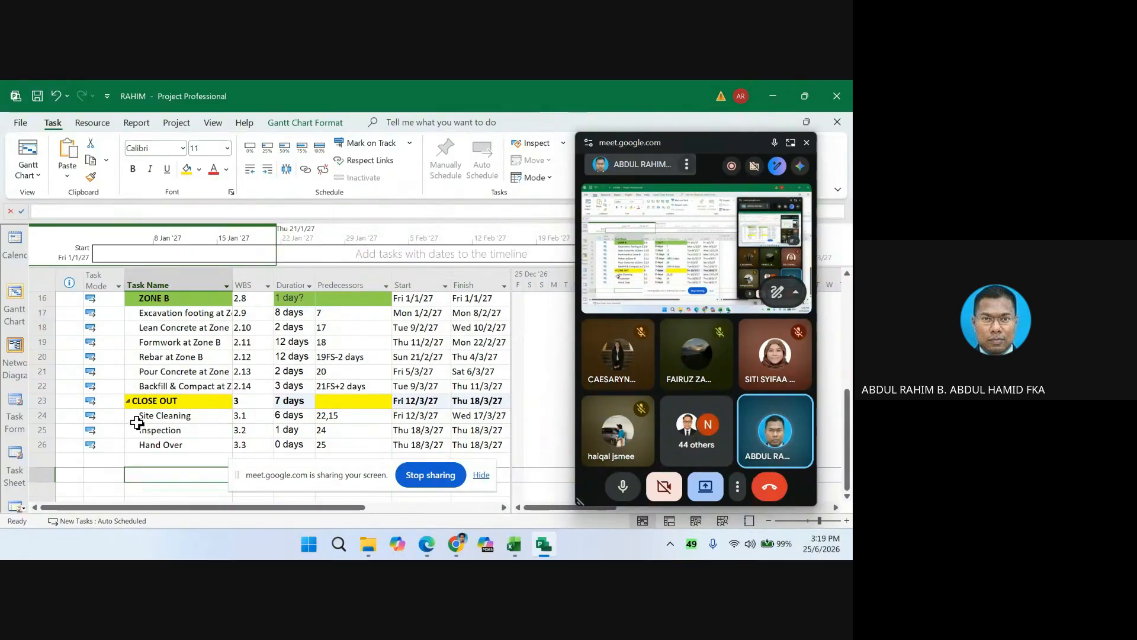
- Collapse the SITE WORK, FOUNDATION WORK and CLOSE OUT summary tasks so only the three main phases are listed
scroll(137, 424, up, 5)
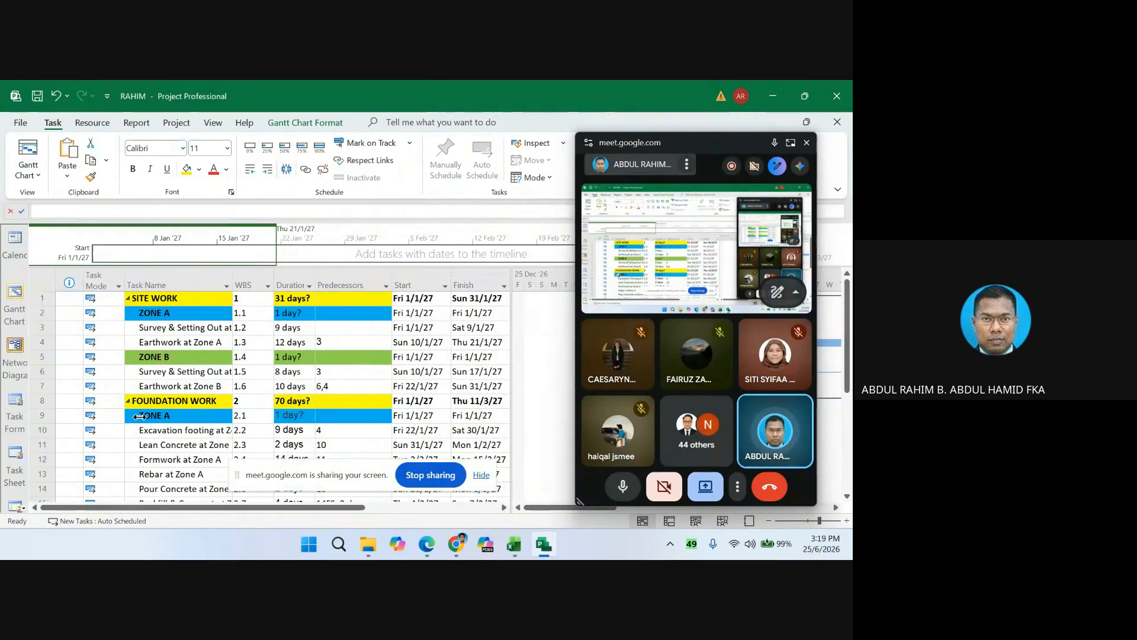
click(128, 300)
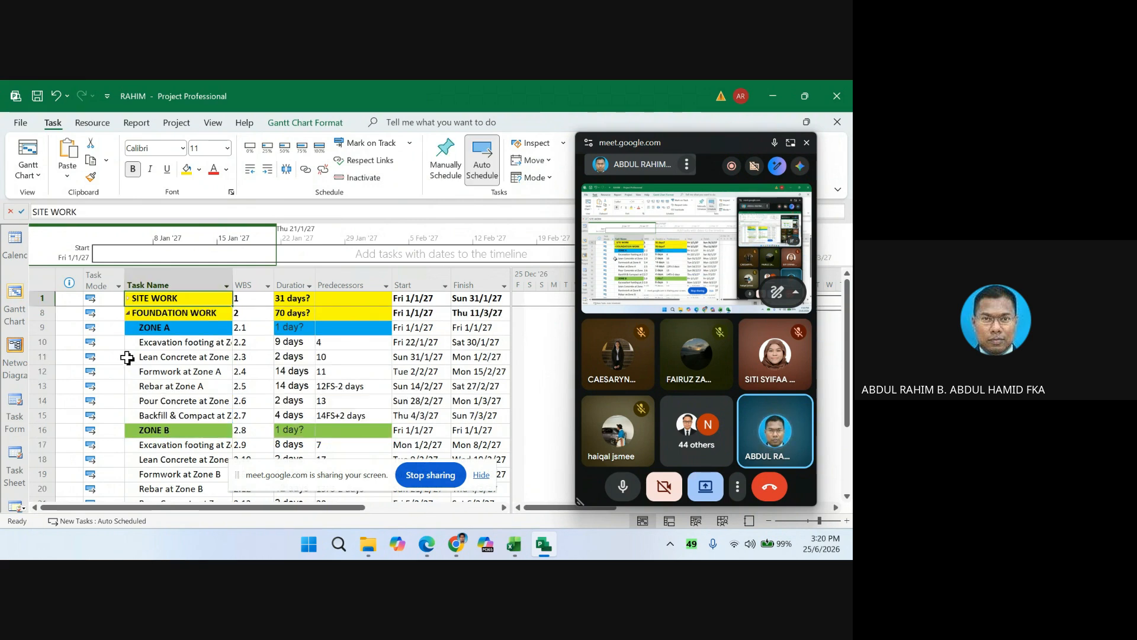
click(128, 312)
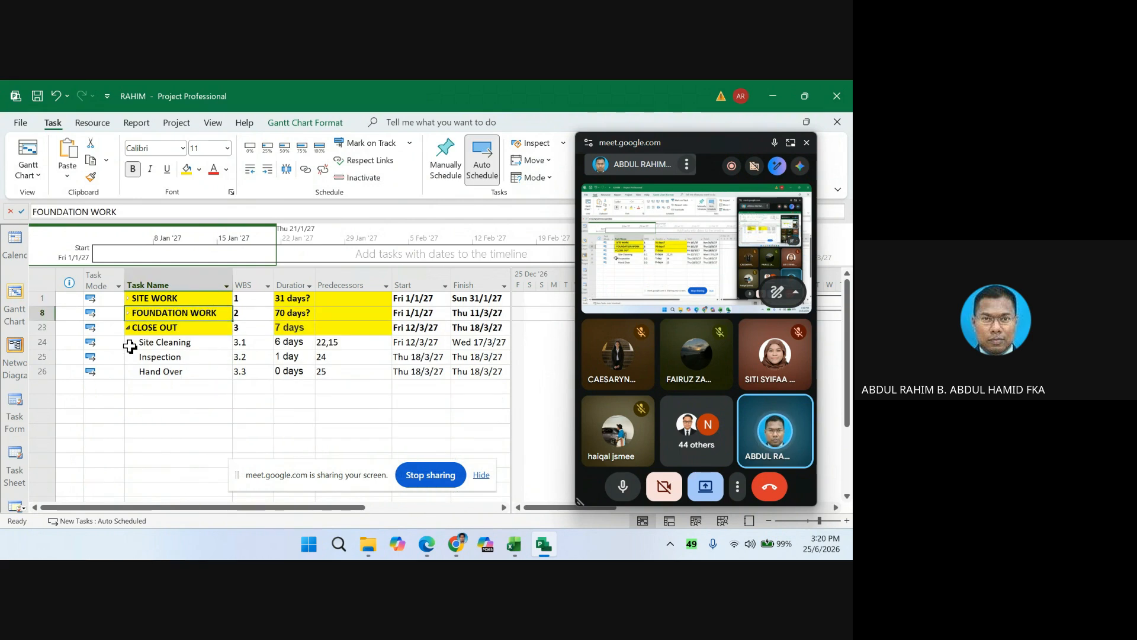
click(129, 327)
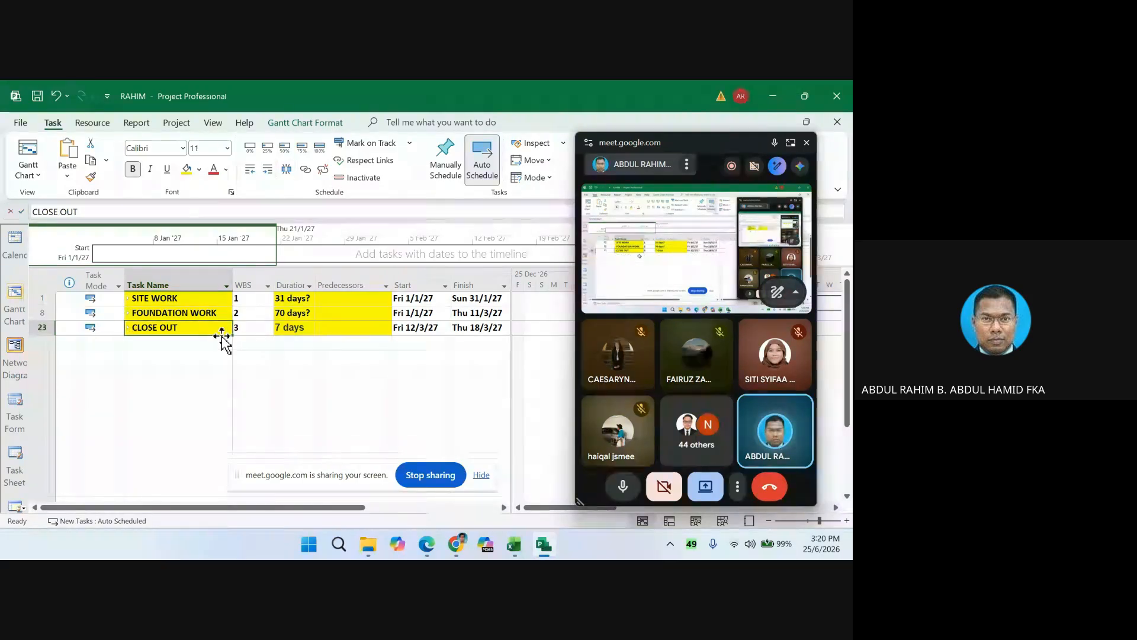
click(266, 370)
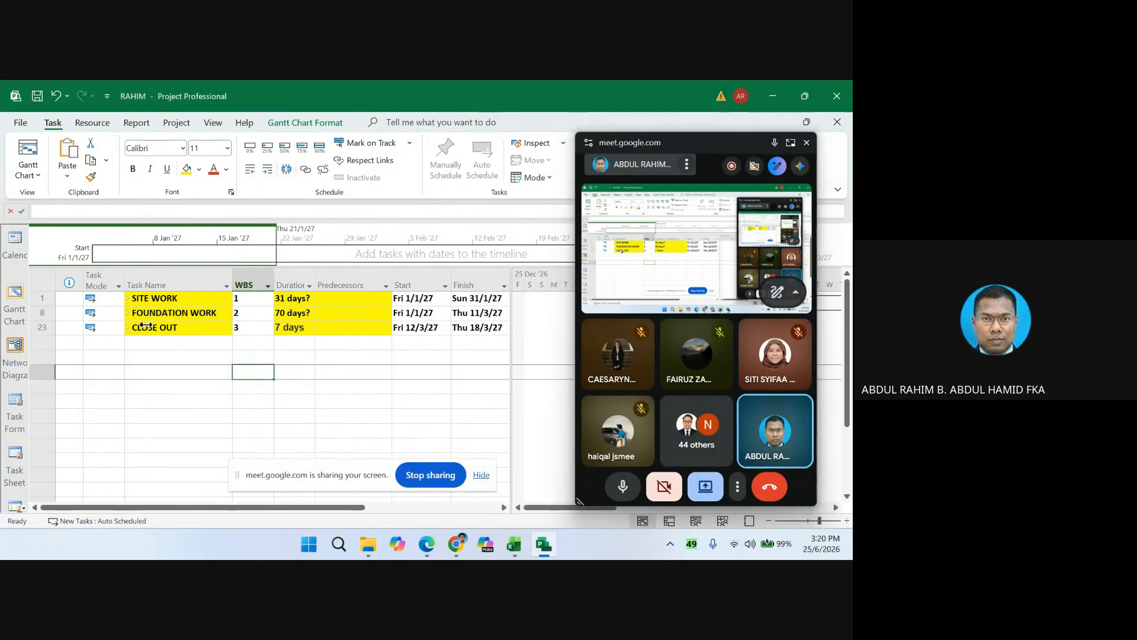
- Expand SITE WORK and indent its survey and earthwork tasks one level under their own ZONE A and ZONE B headings
click(129, 299)
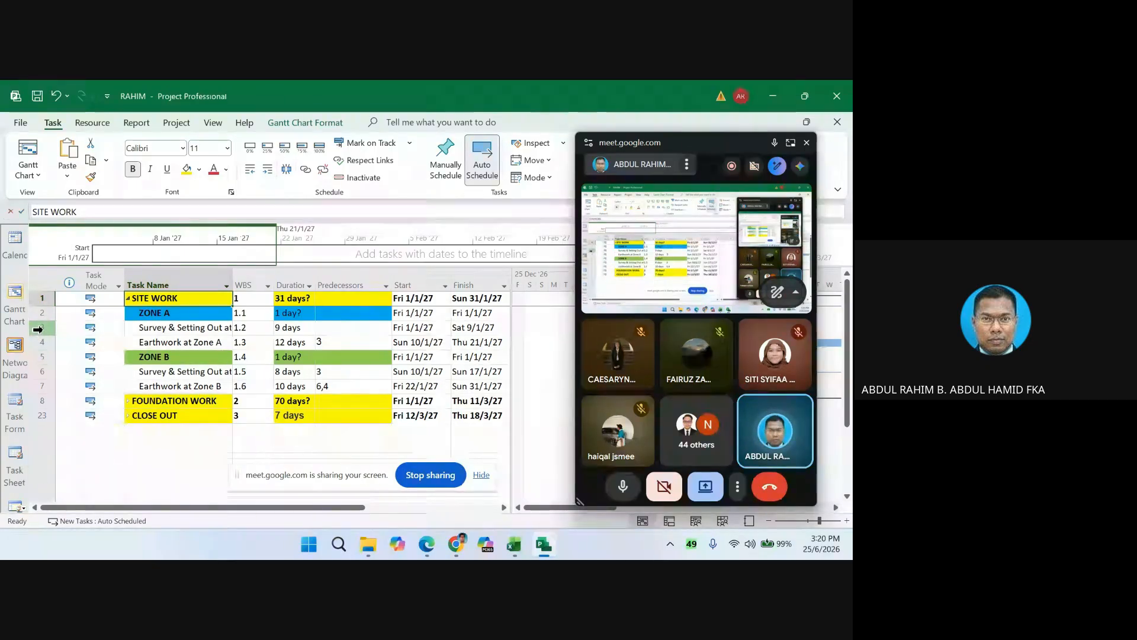
drag(39, 329, 40, 340)
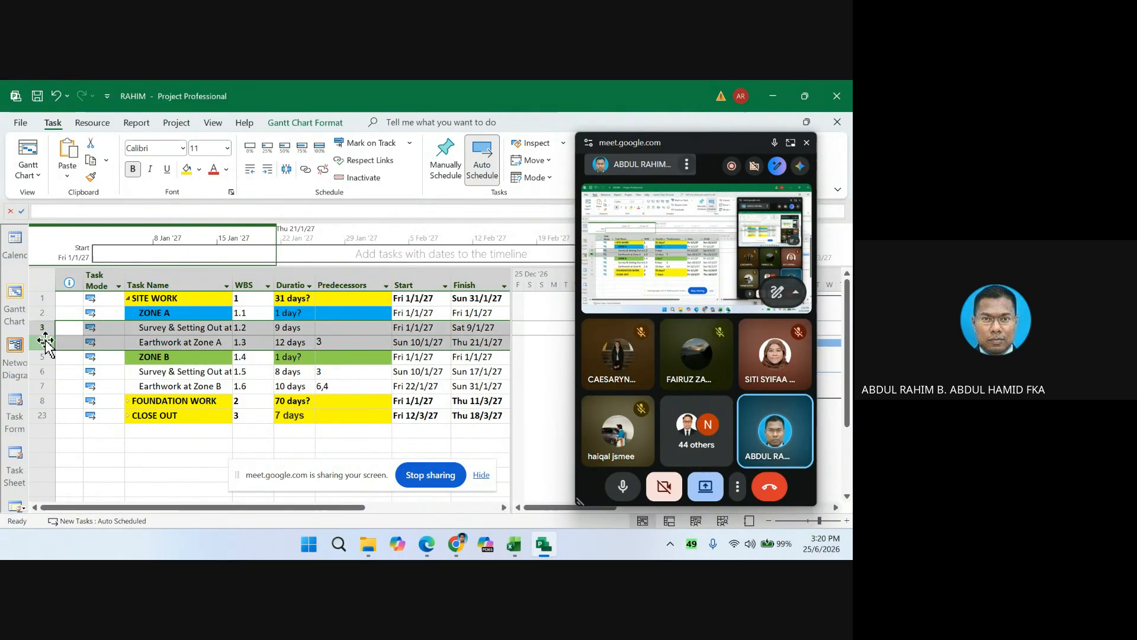
click(269, 171)
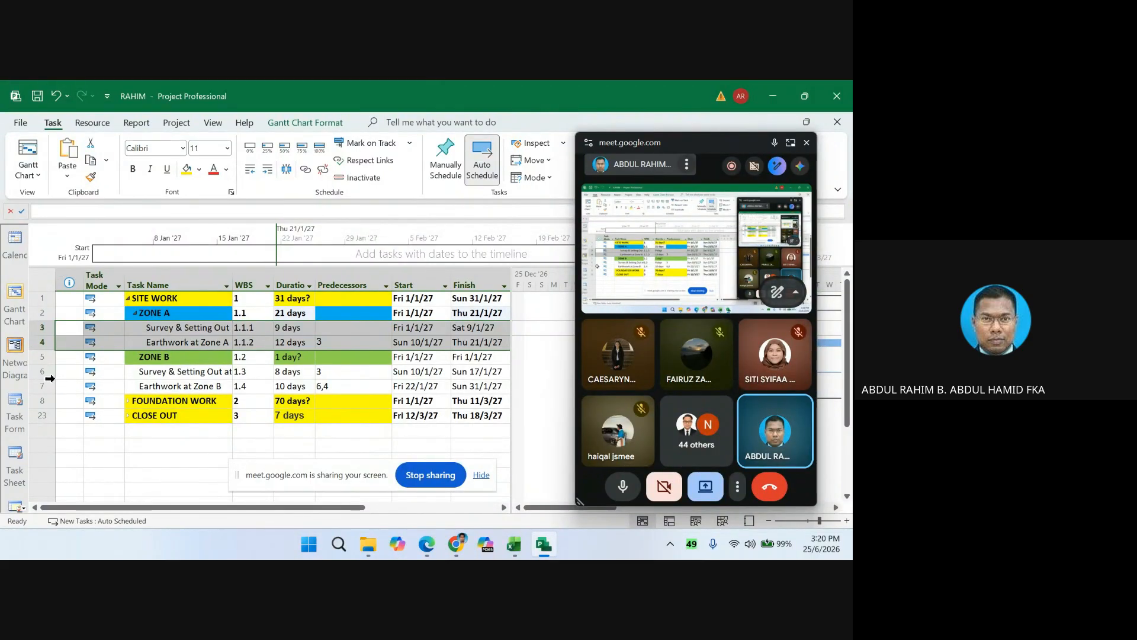
drag(43, 372, 42, 386)
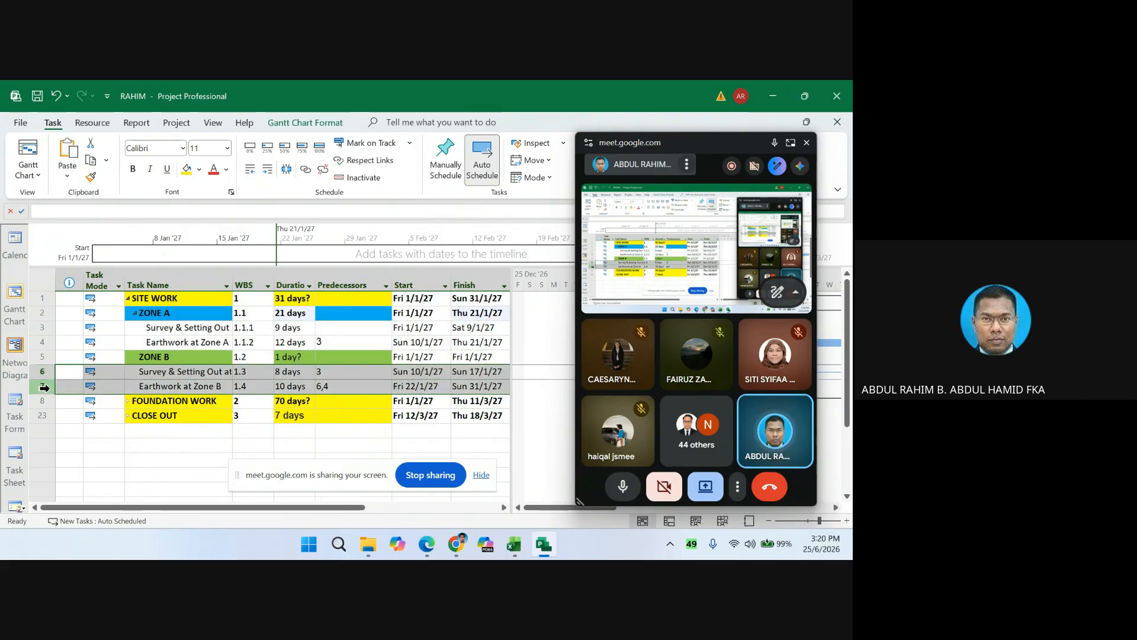
click(266, 171)
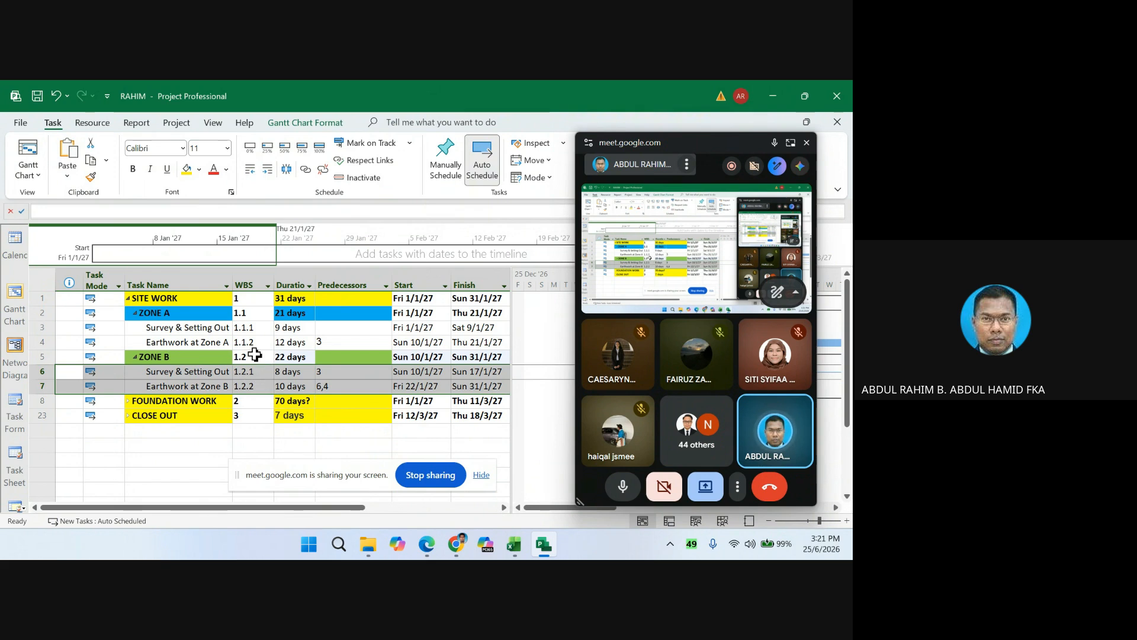
- Expand FOUNDATION WORK and indent tasks 10 to 15, from excavation to backfill, under its ZONE A
click(128, 405)
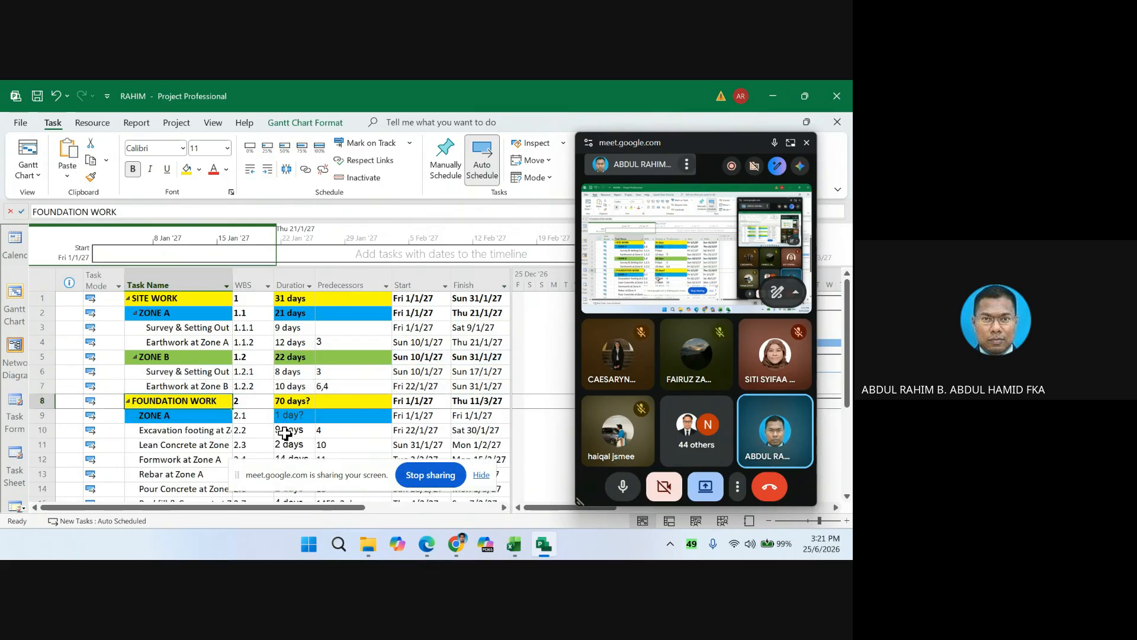
scroll(286, 438, down, 3)
scroll(285, 444, up, 1)
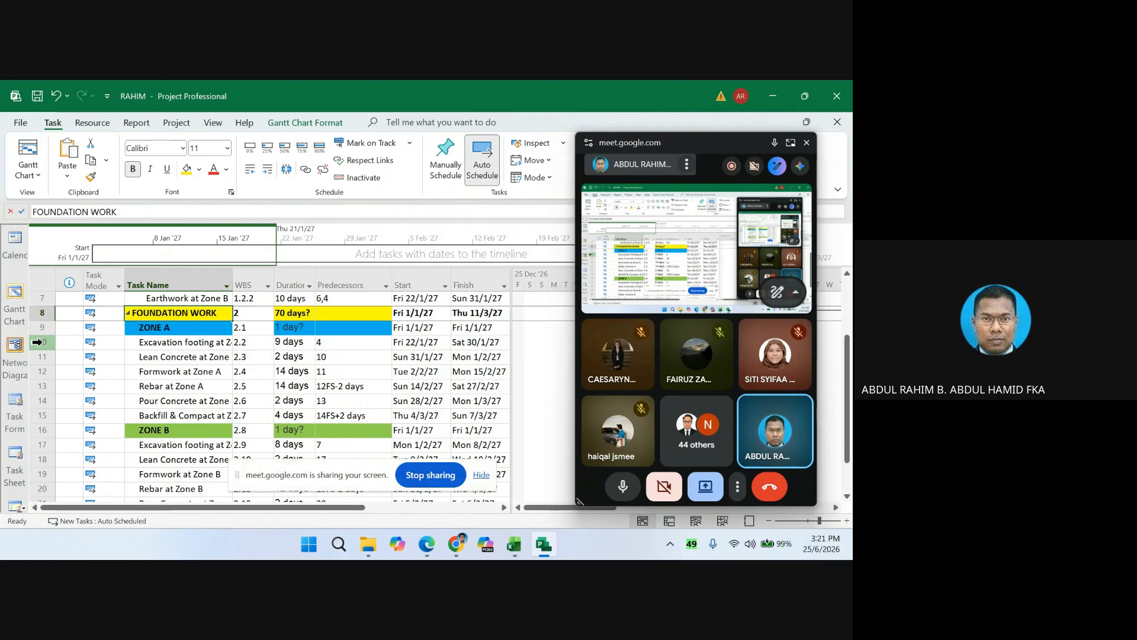
drag(37, 342, 39, 416)
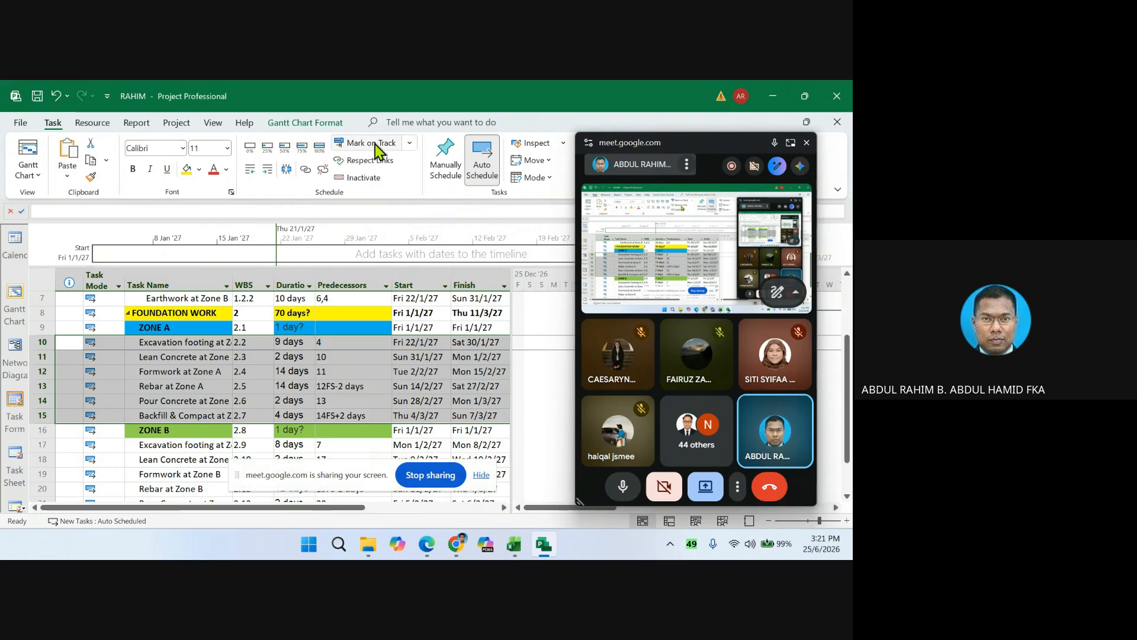
click(266, 170)
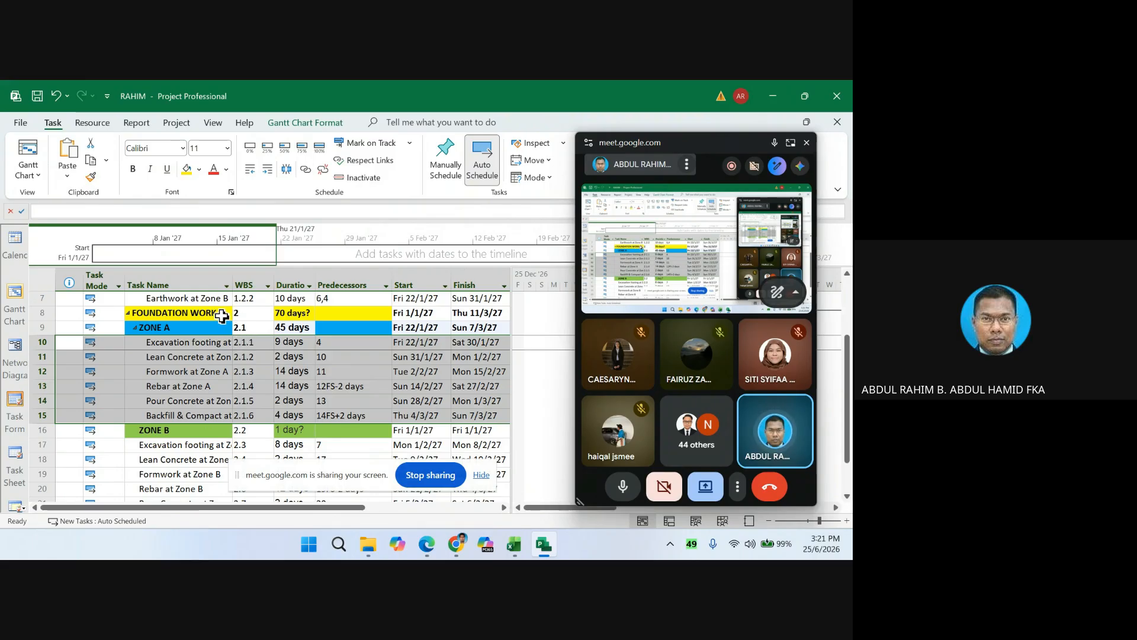
- Indent the six tasks from Excavation footing to Backfill & Compact under the FOUNDATION WORK phase's ZONE B as its subtasks
scroll(204, 363, down, 2)
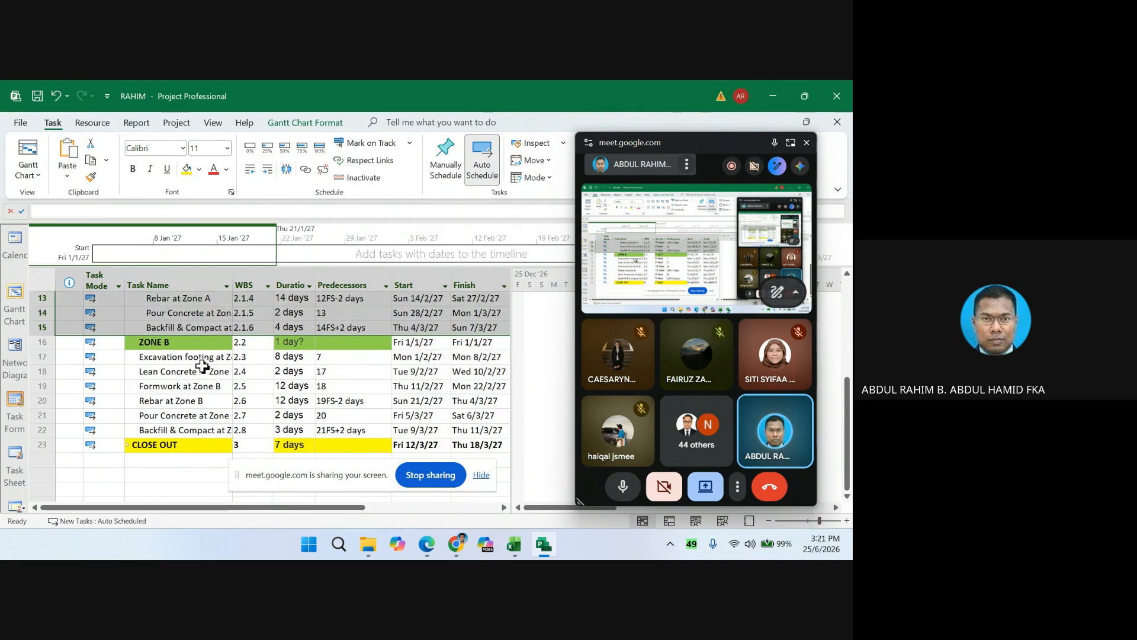
drag(37, 360, 48, 430)
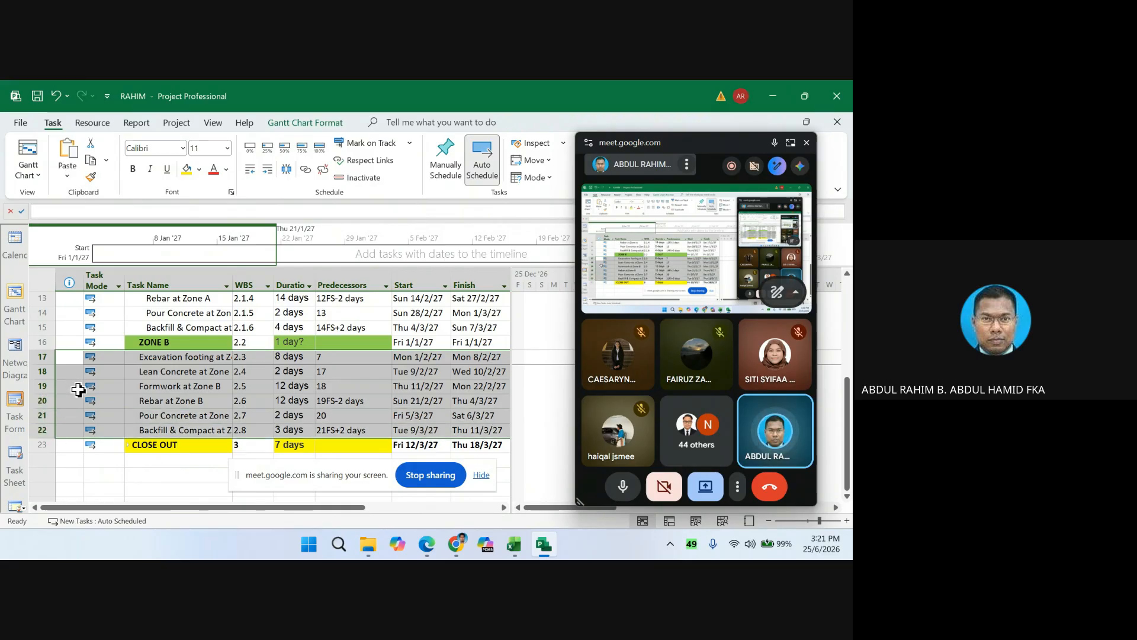
click(268, 170)
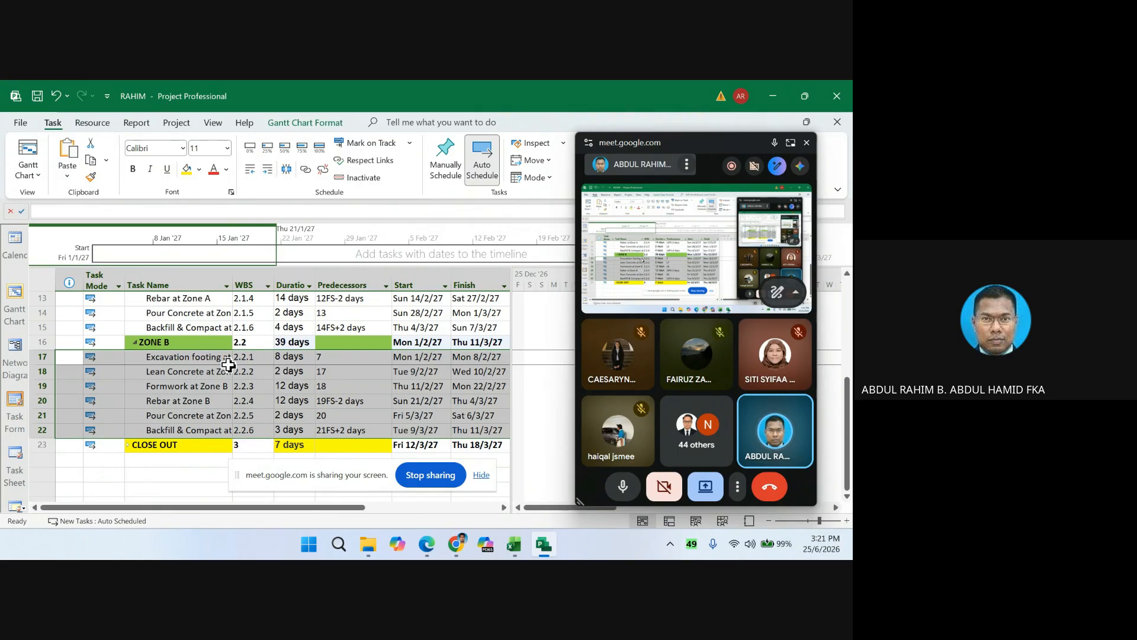
- Expand the CLOSE OUT summary task and check its subtasks and the overall task outline
click(128, 444)
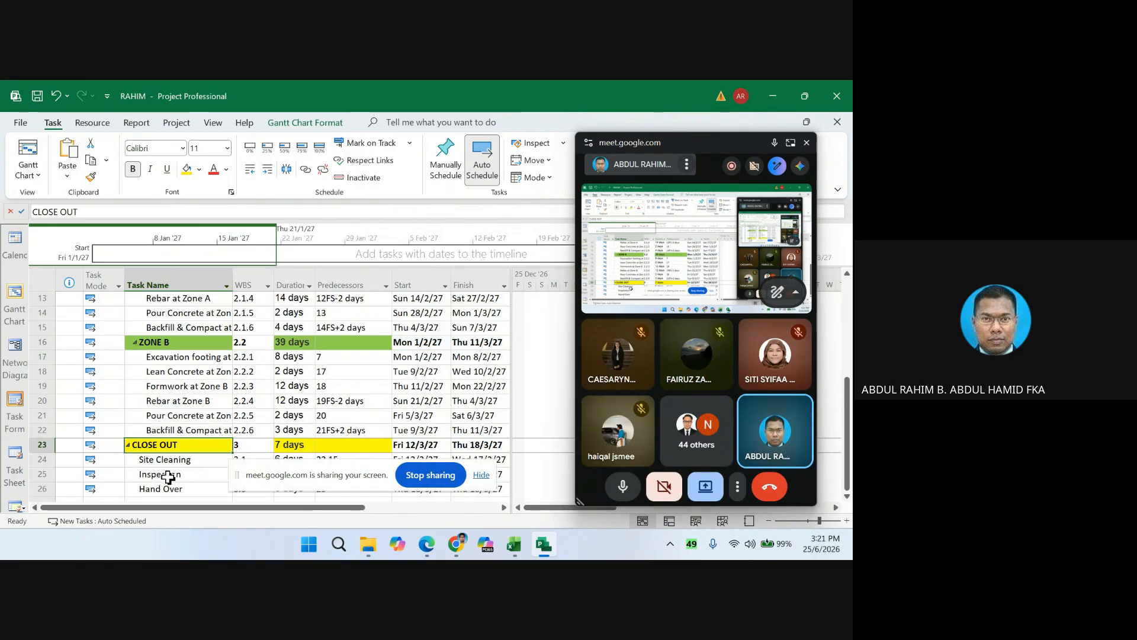
scroll(184, 479, down, 2)
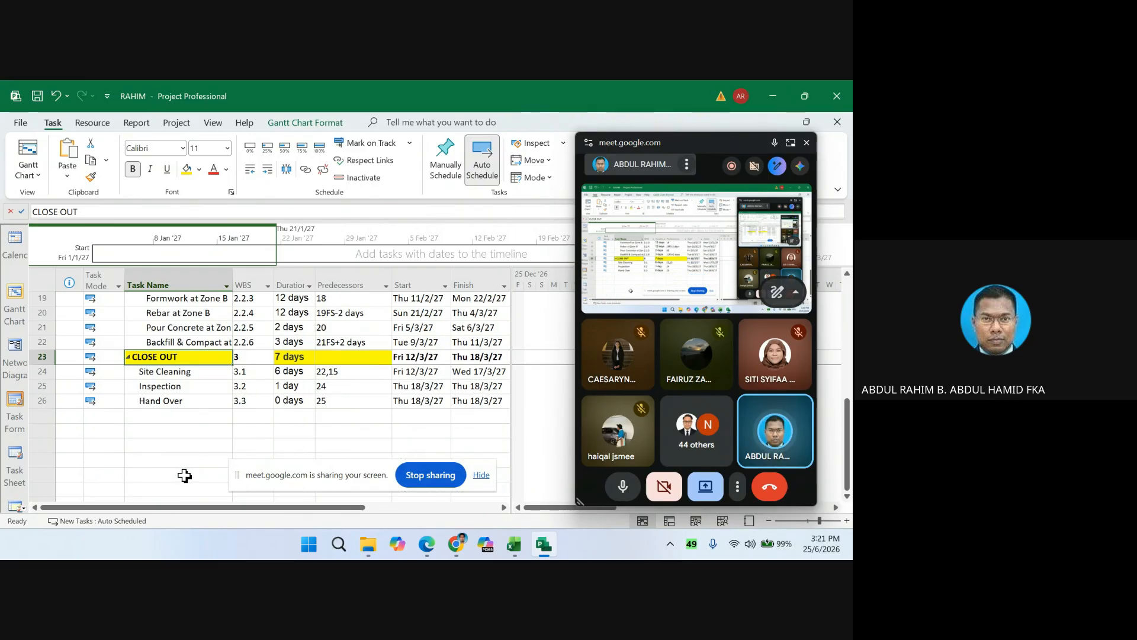
scroll(185, 475, up, 2)
scroll(186, 469, down, 1)
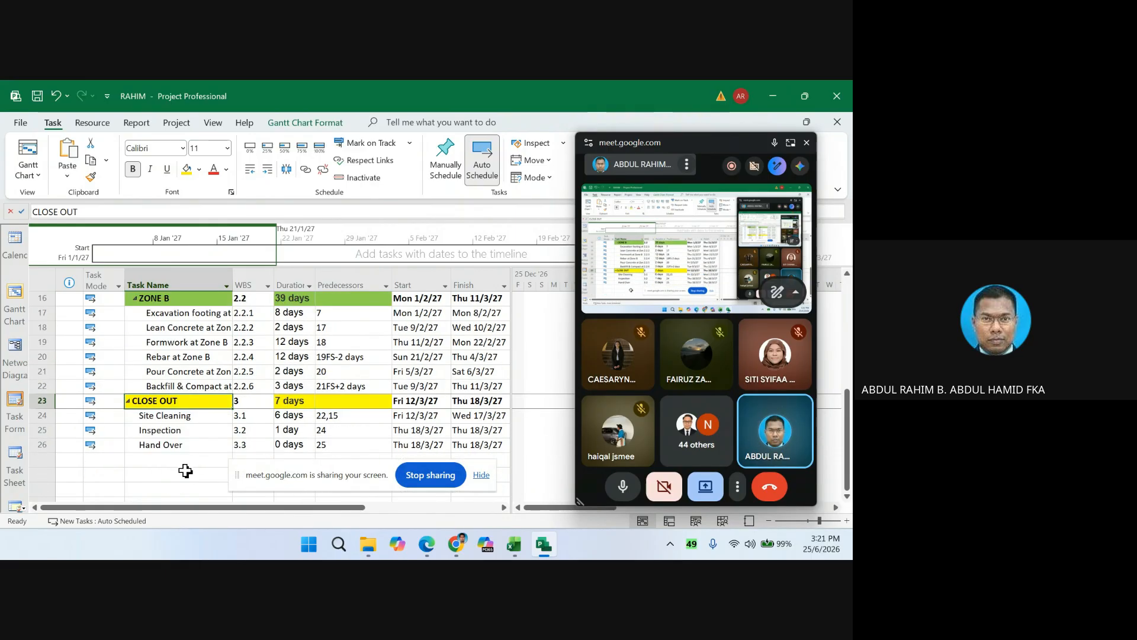
scroll(296, 418, up, 5)
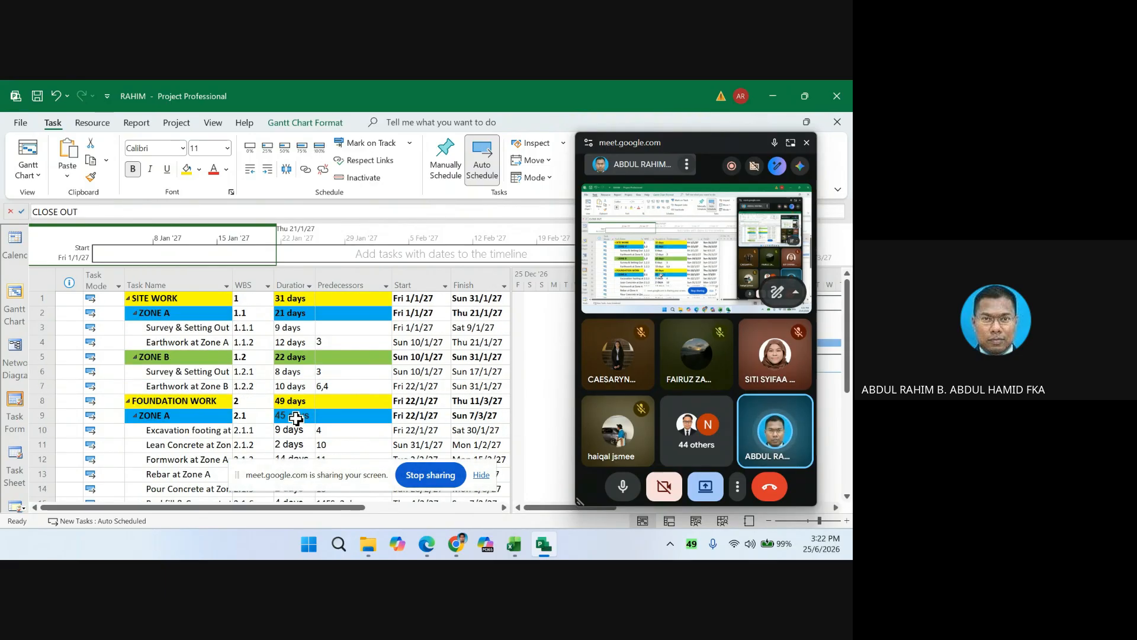
- Examine the Duration column for all summary tasks and subtasks, and the WBS numbering column
click(292, 275)
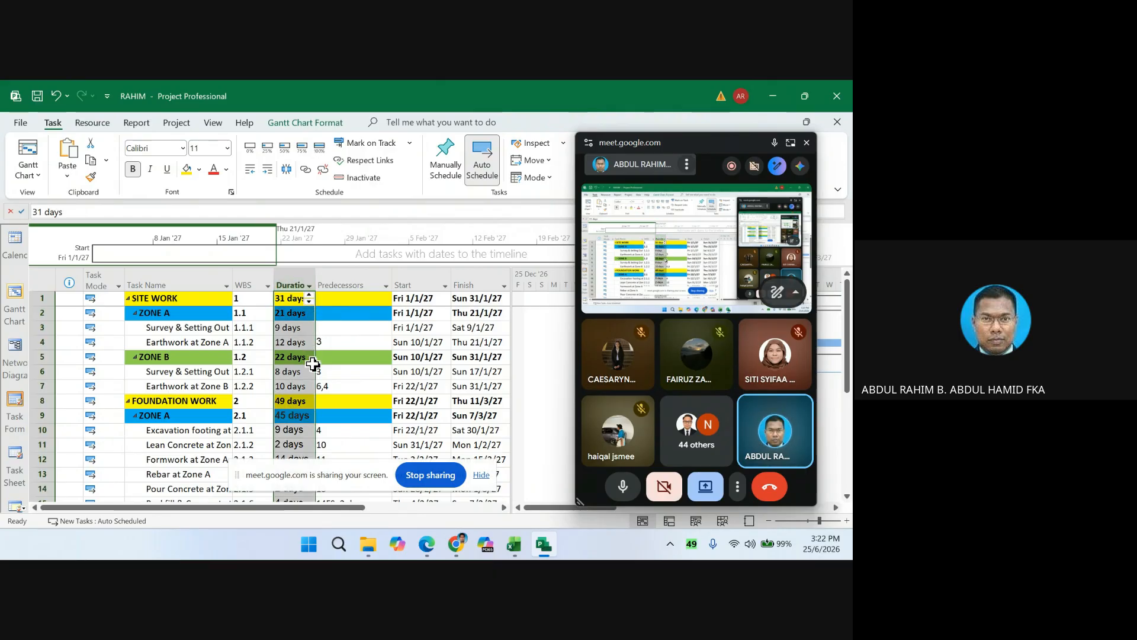
scroll(298, 408, down, 4)
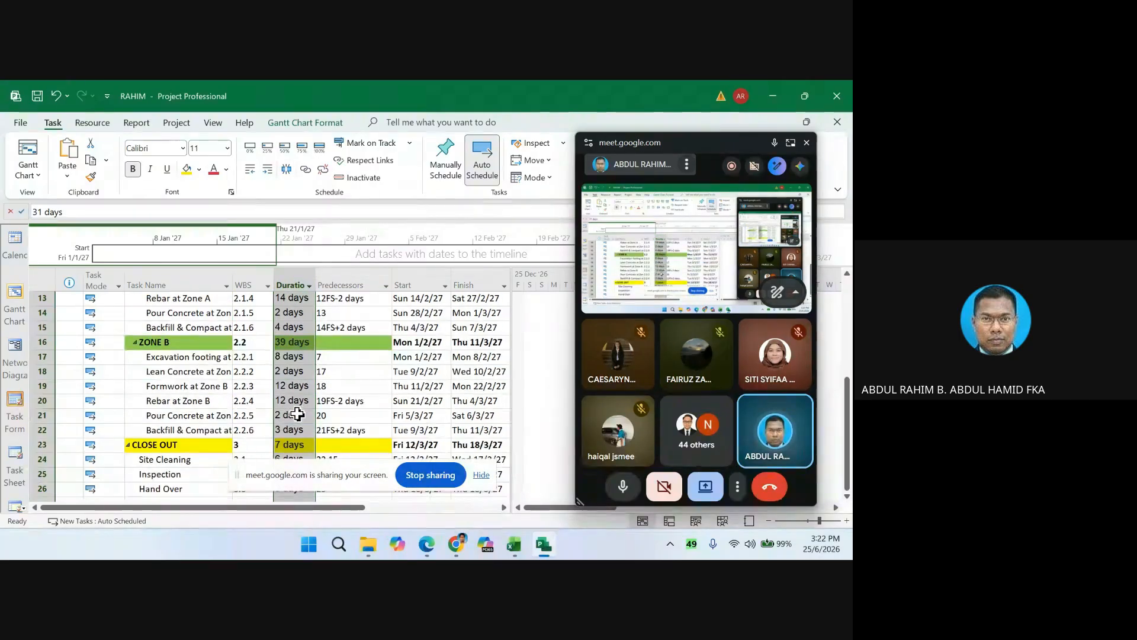
scroll(298, 414, down, 3)
scroll(296, 414, up, 3)
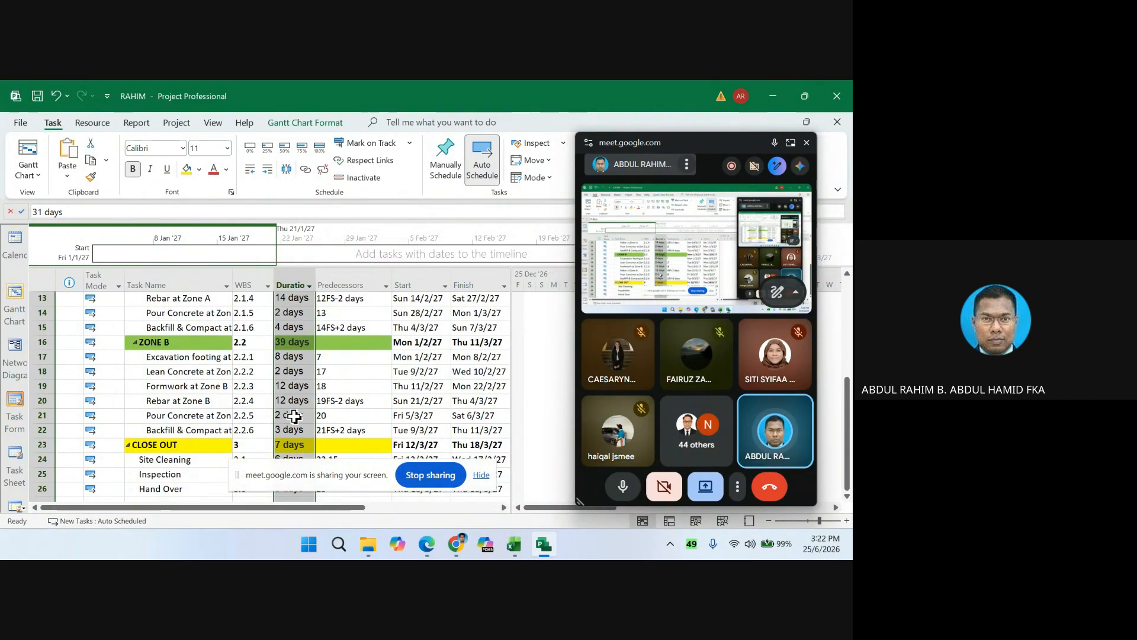
scroll(294, 410, up, 2)
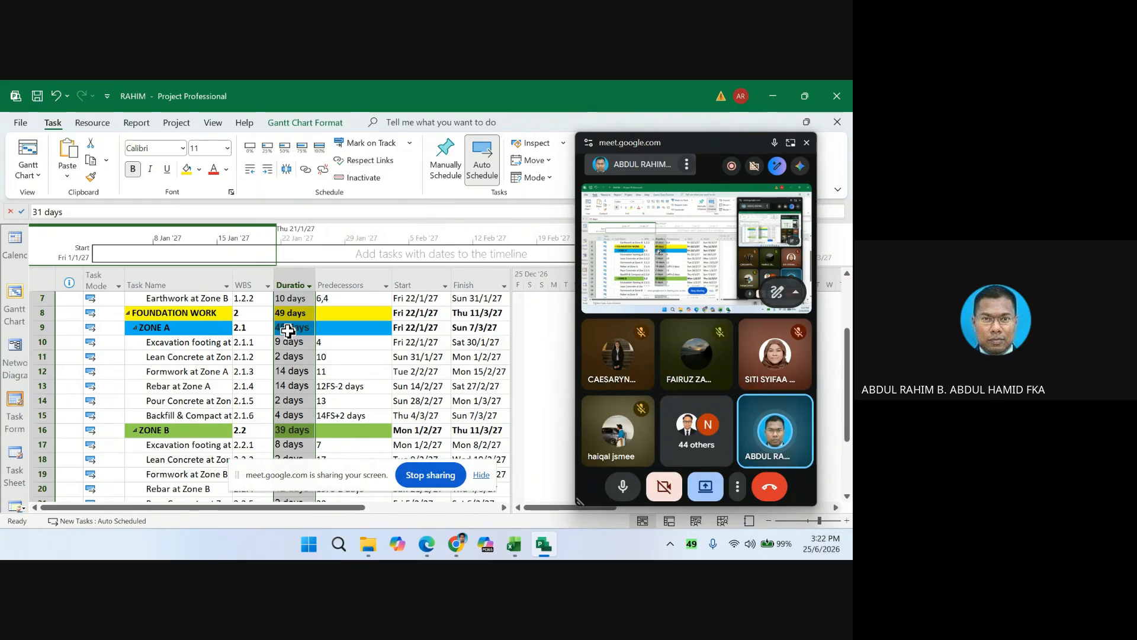
key(alt+Tab)
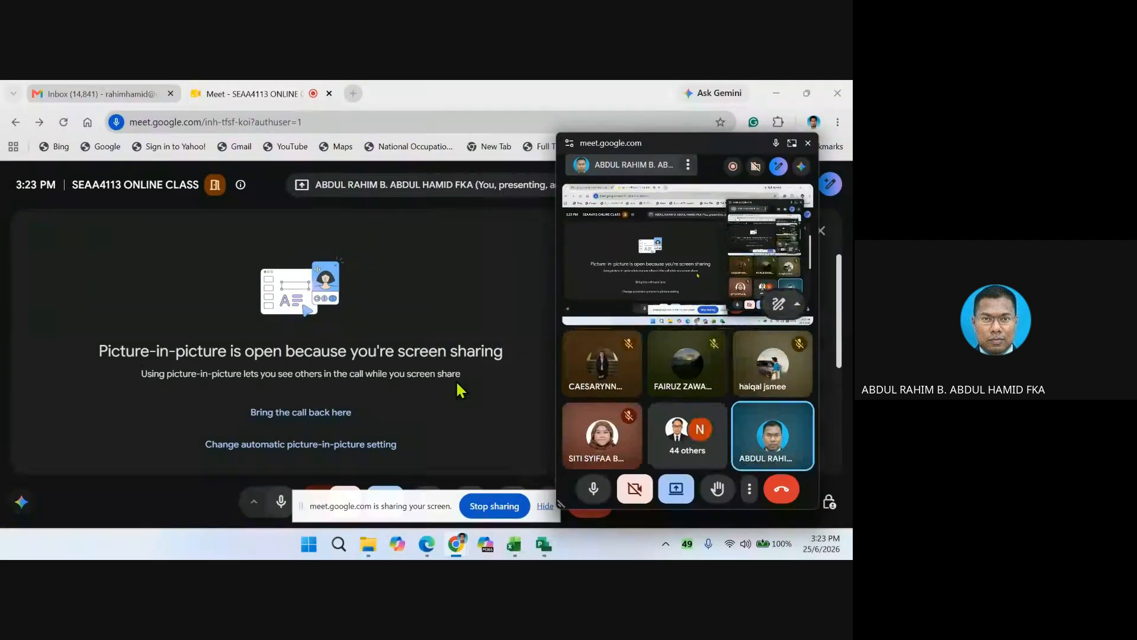
click(542, 547)
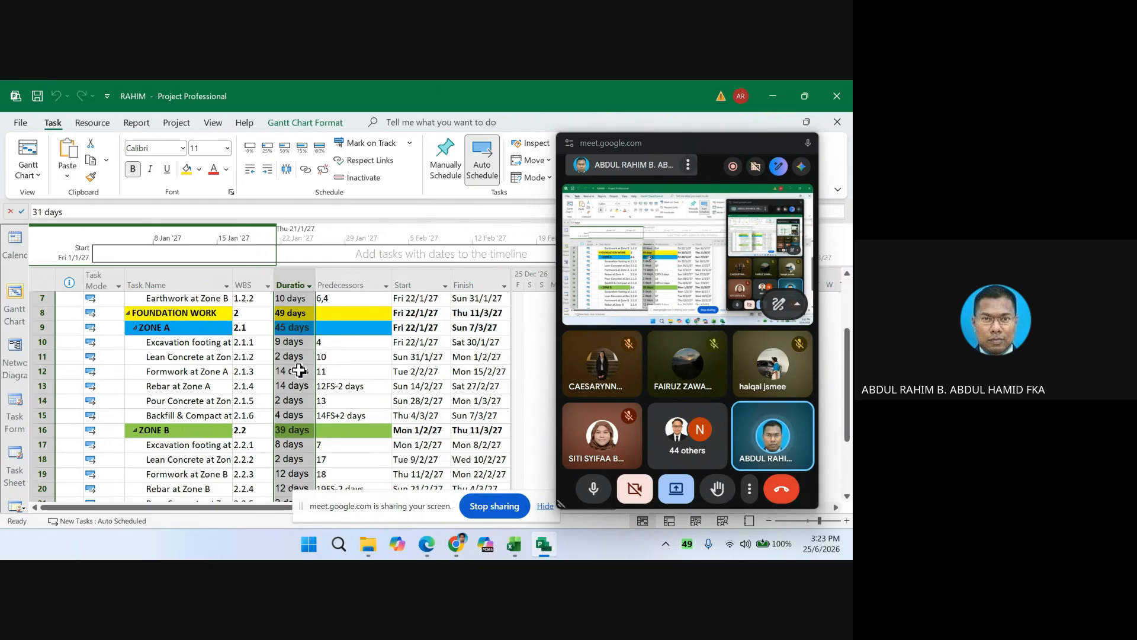
scroll(267, 367, up, 2)
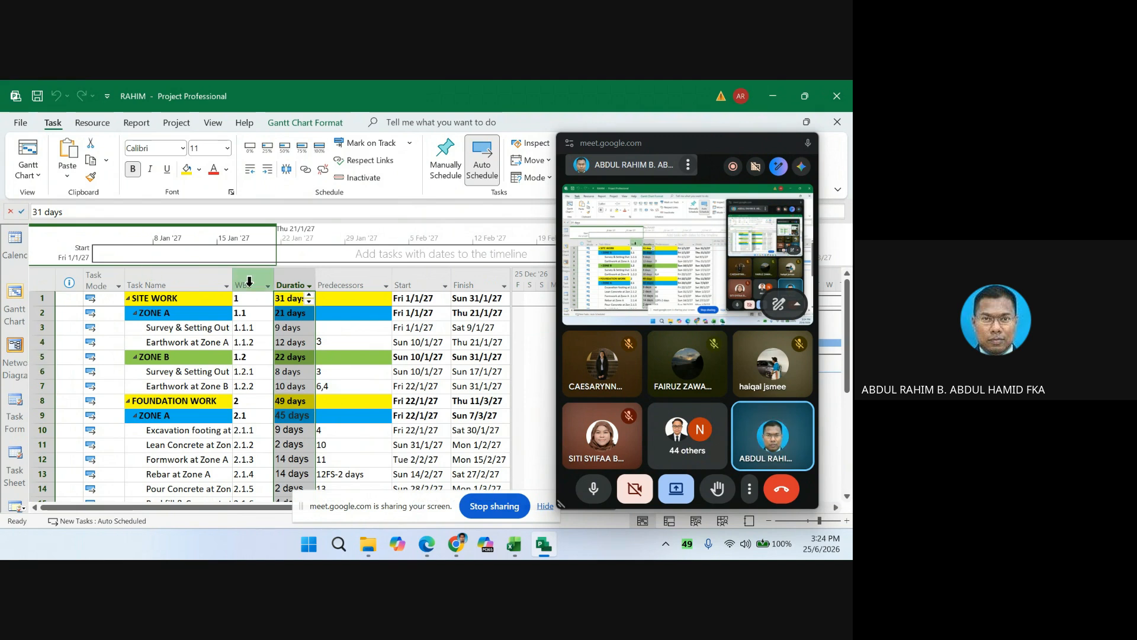
click(248, 282)
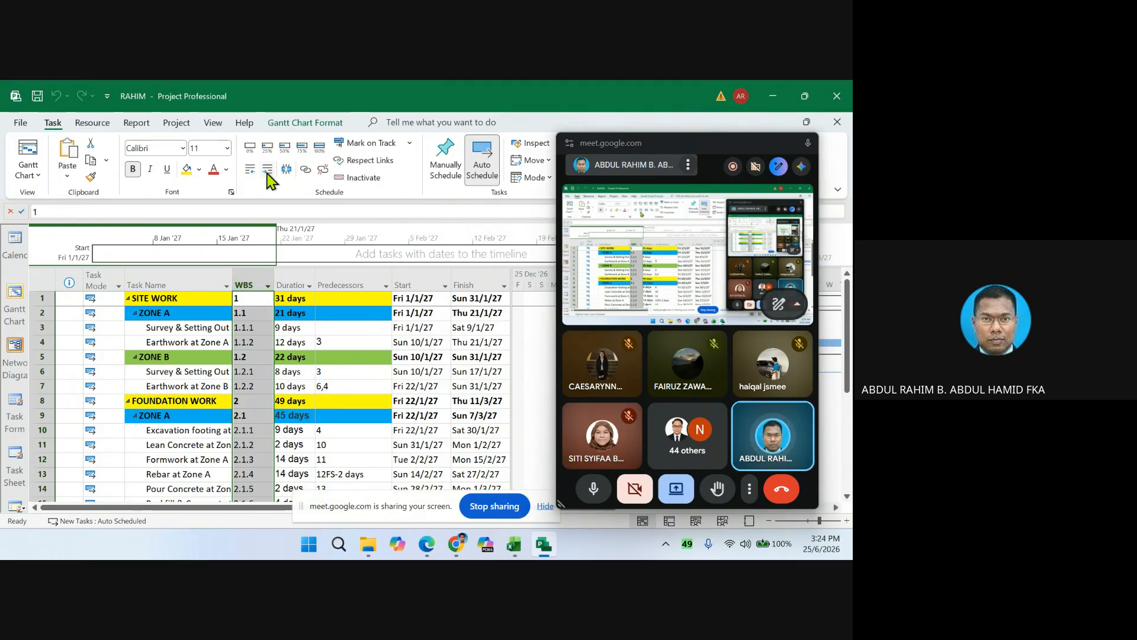
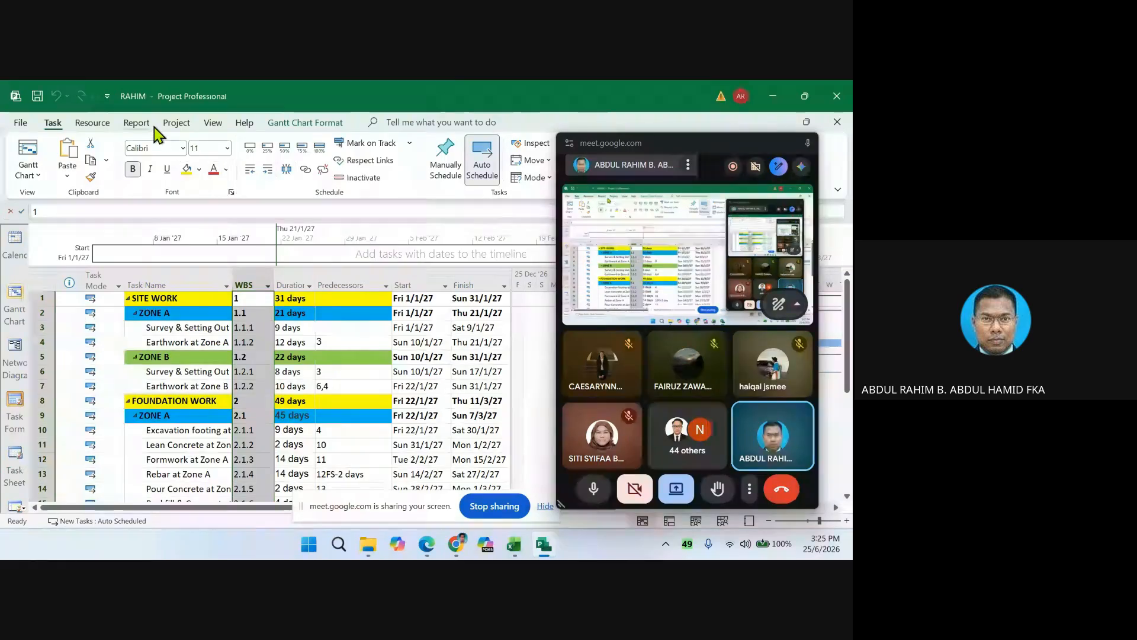
- Open the project statistics from the project information, check the overall start, finish and duration, and close them
click(176, 123)
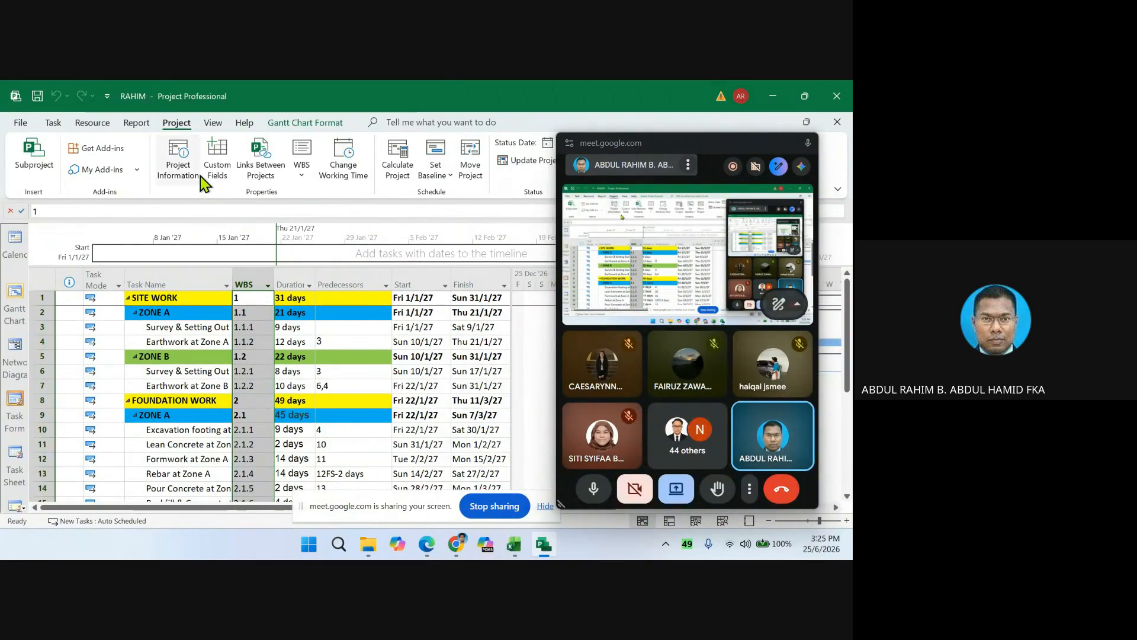
click(176, 159)
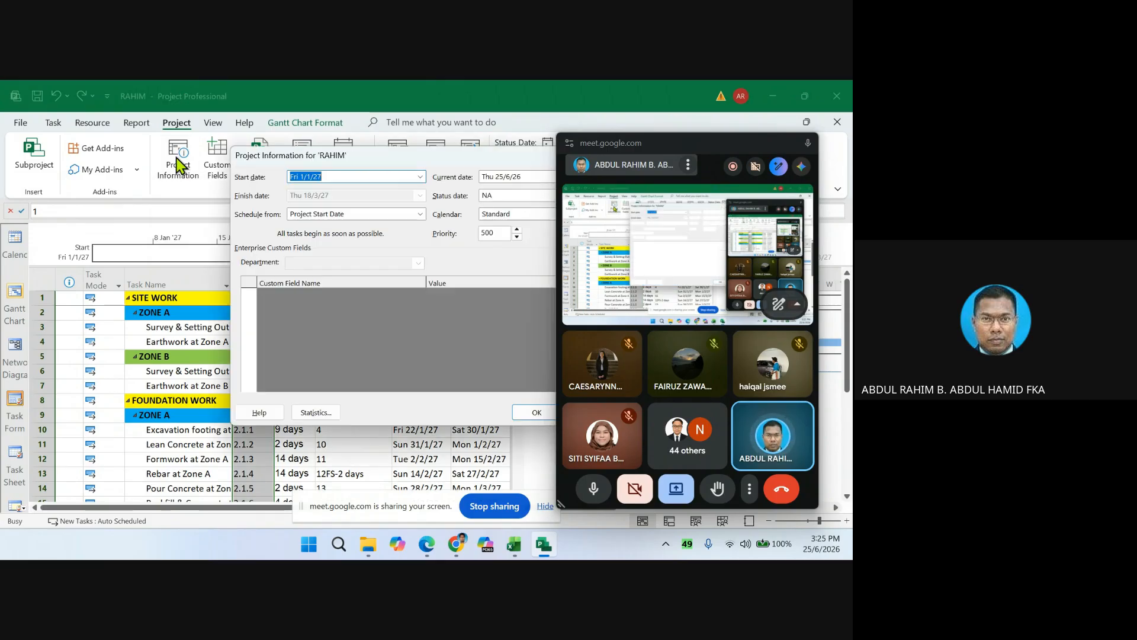
drag(357, 160, 238, 154)
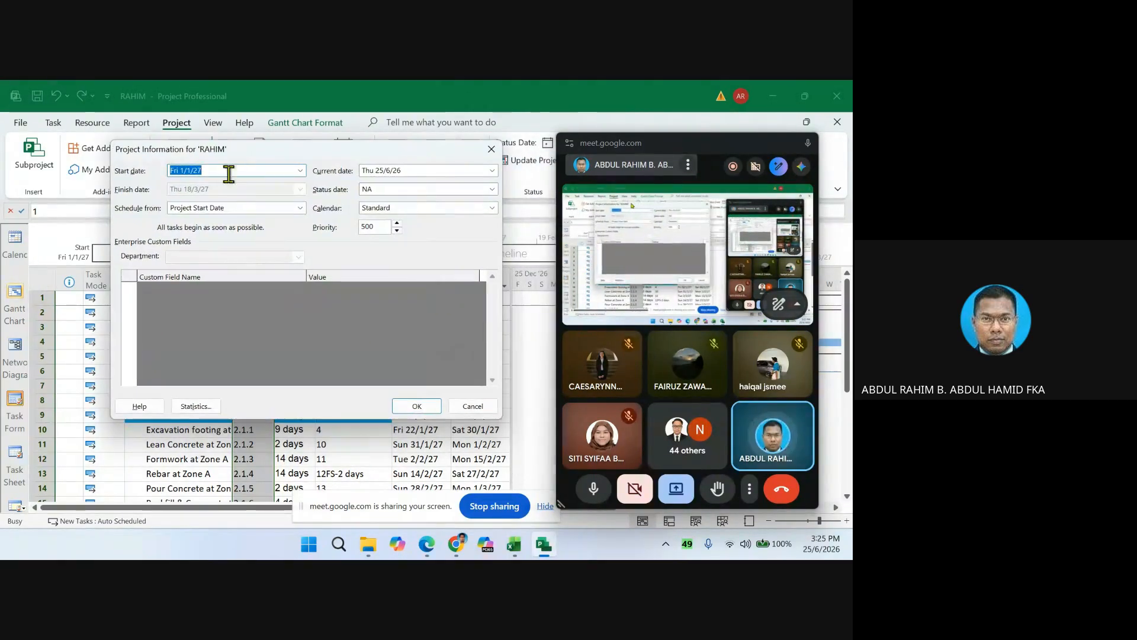
click(198, 406)
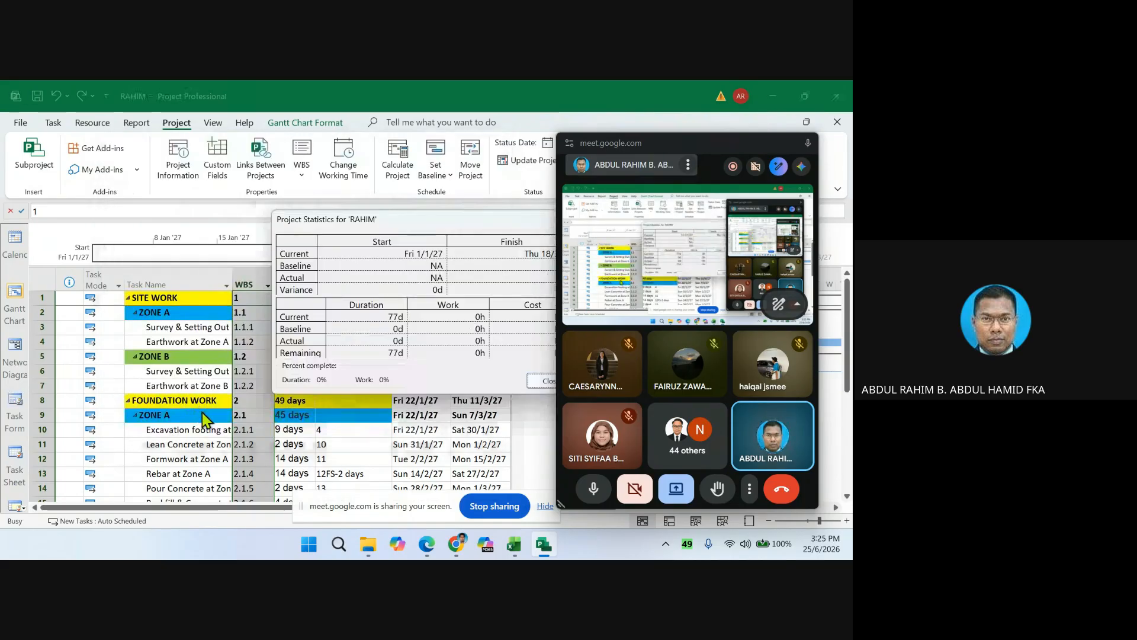
drag(465, 222, 330, 190)
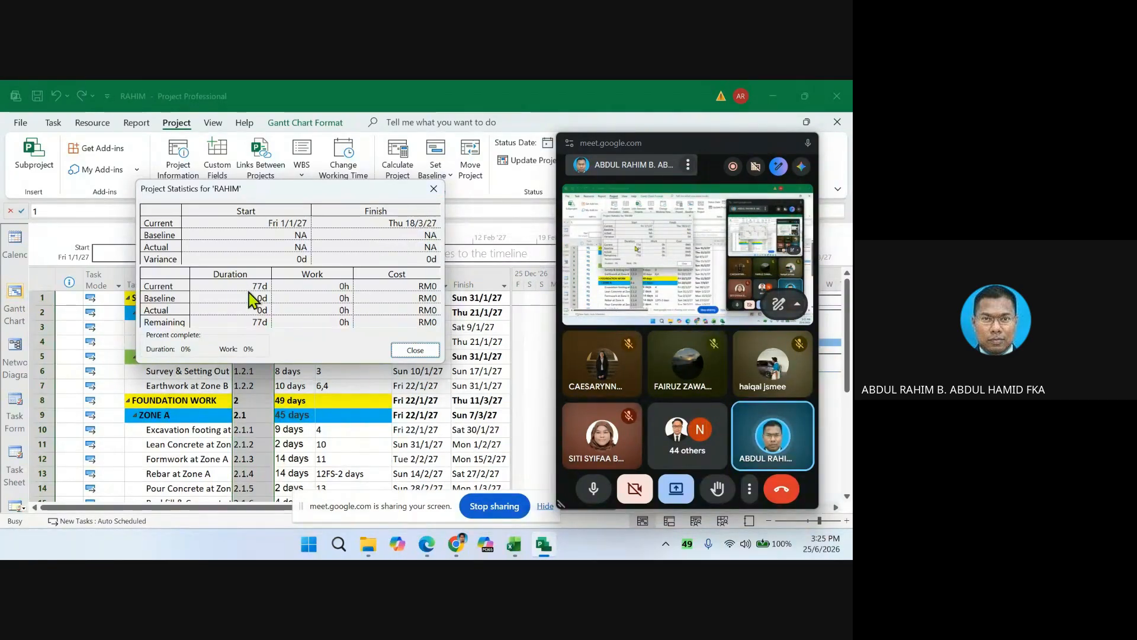
click(415, 351)
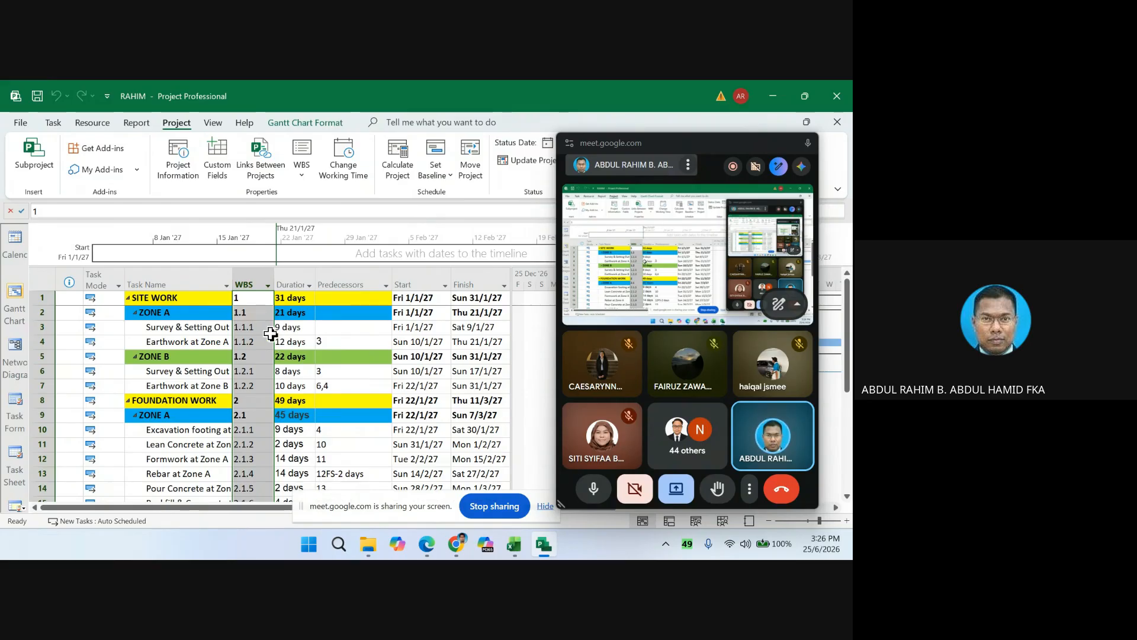
- Select the whole task table and review every task from SITE WORK to Hand Over
click(39, 272)
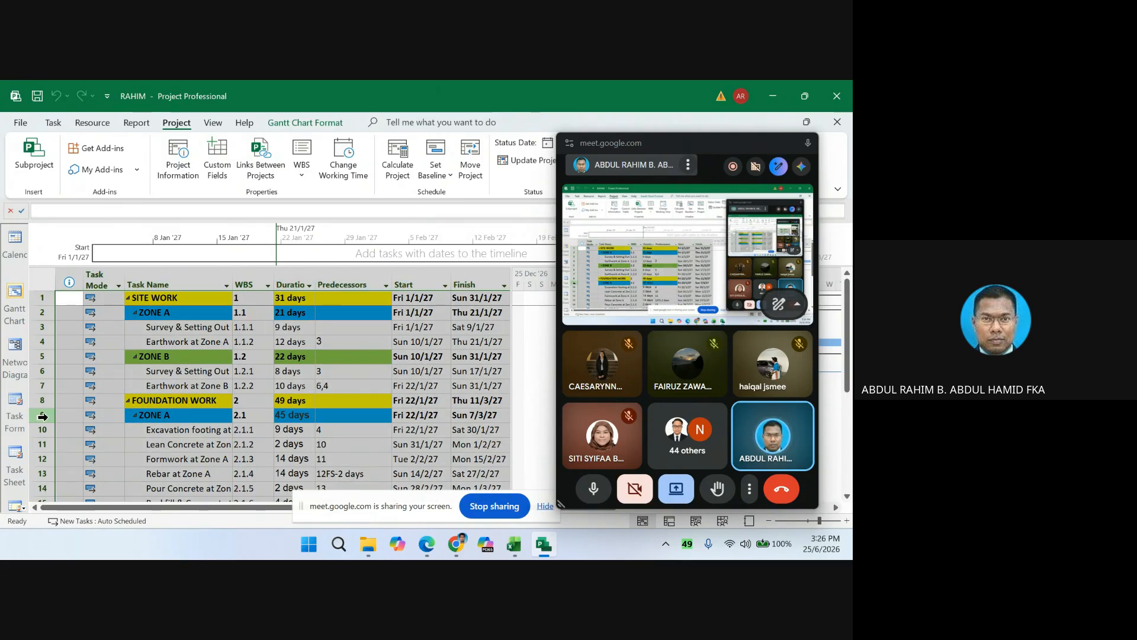
scroll(49, 421, down, 3)
scroll(49, 421, down, 3)
scroll(42, 426, up, 6)
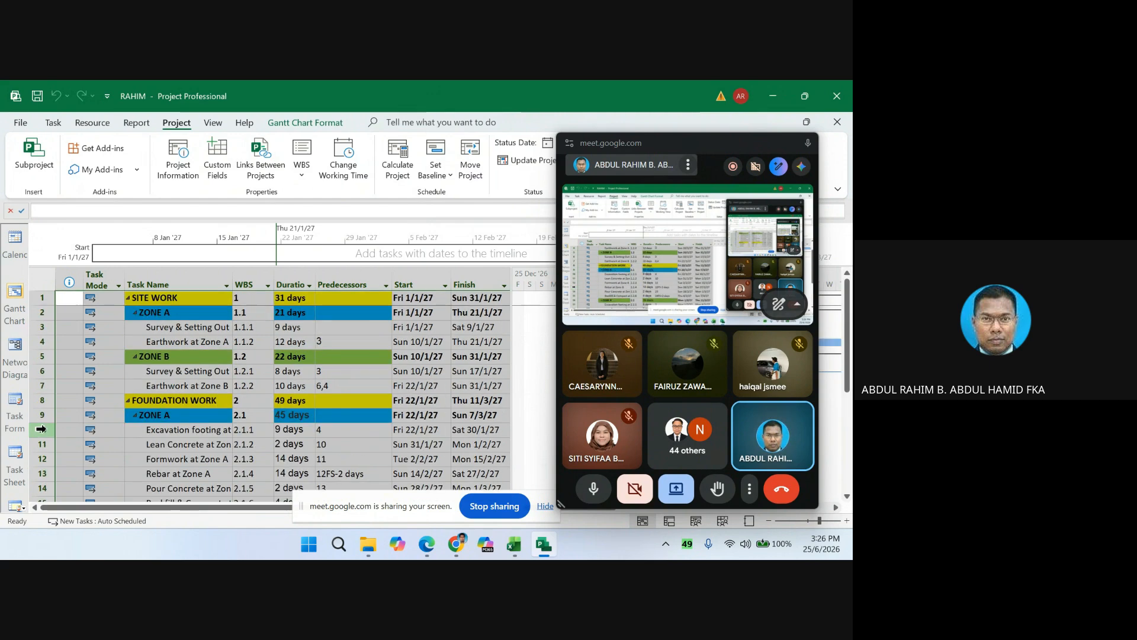
scroll(41, 428, down, 5)
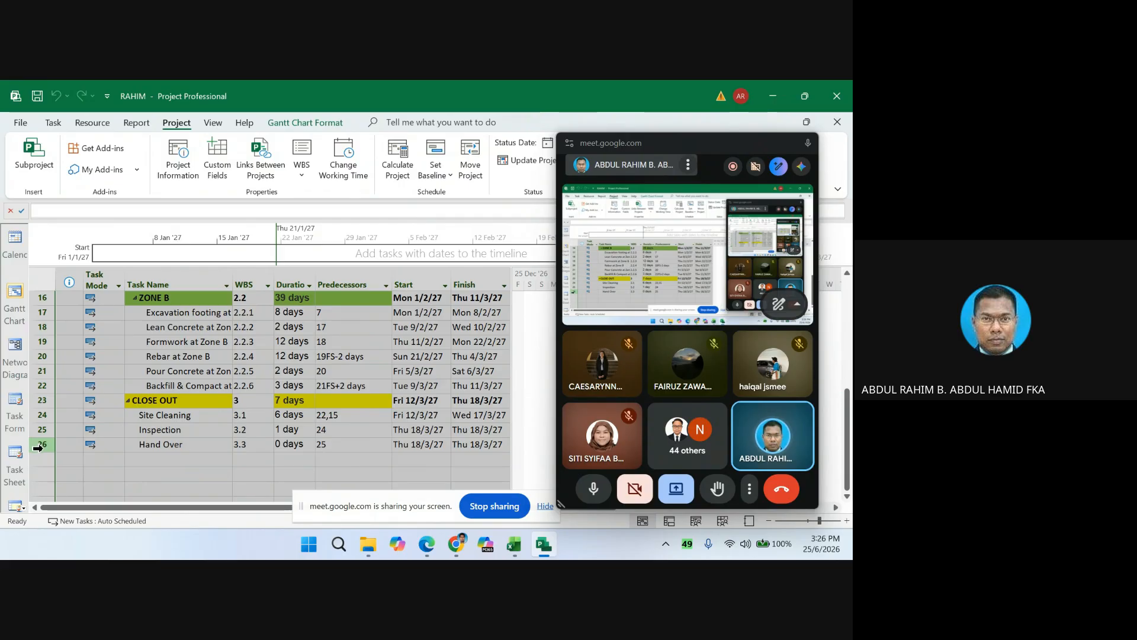
scroll(37, 448, up, 5)
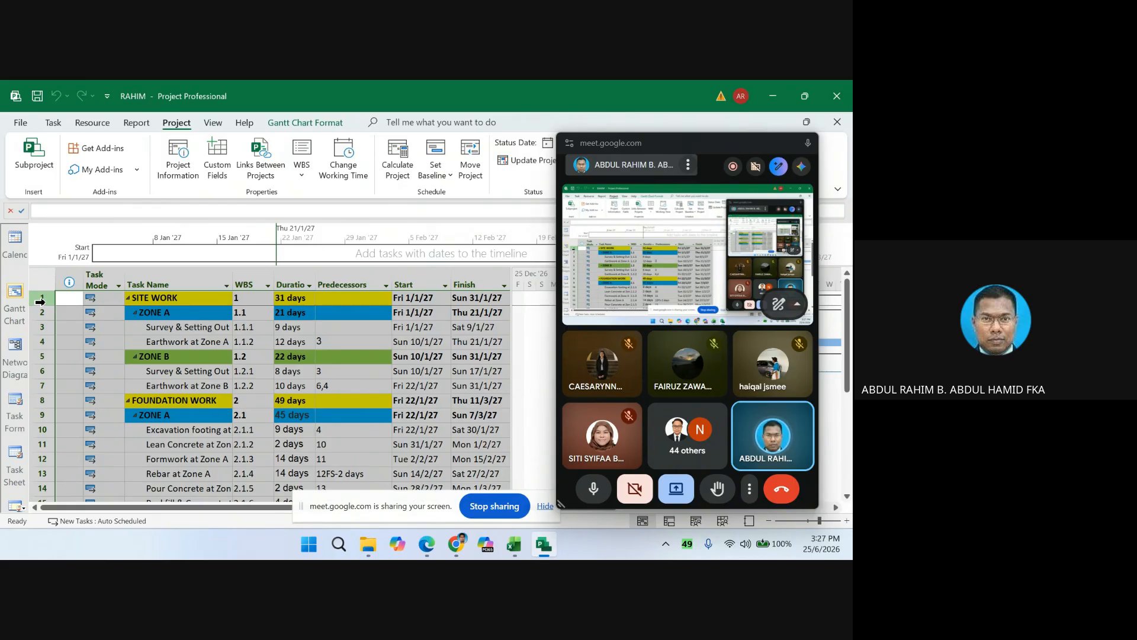
click(74, 260)
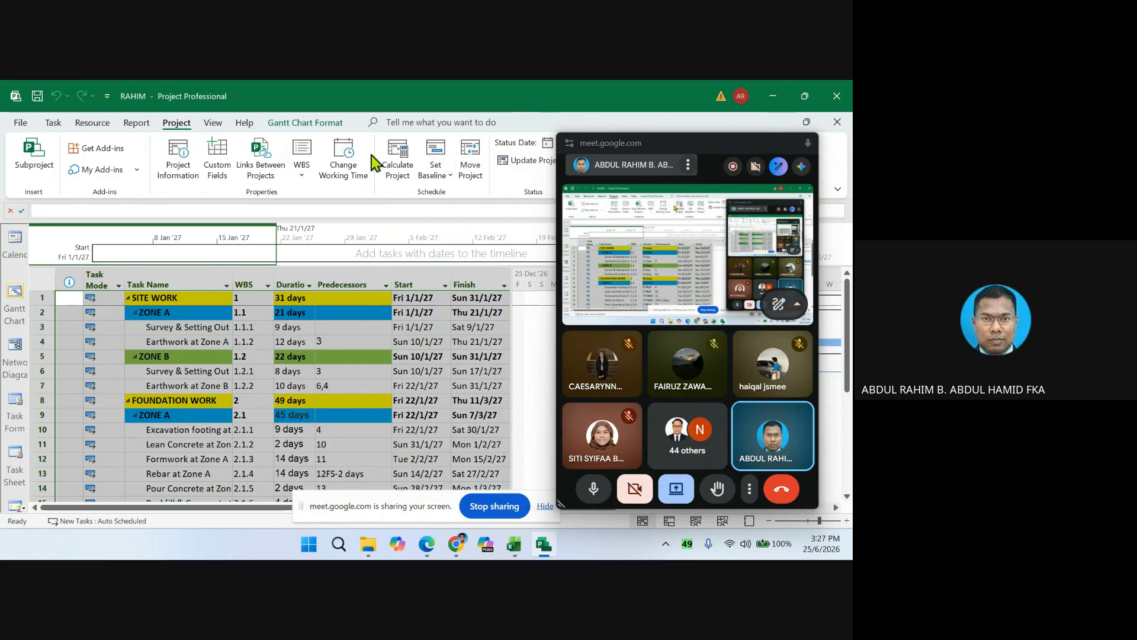
click(283, 125)
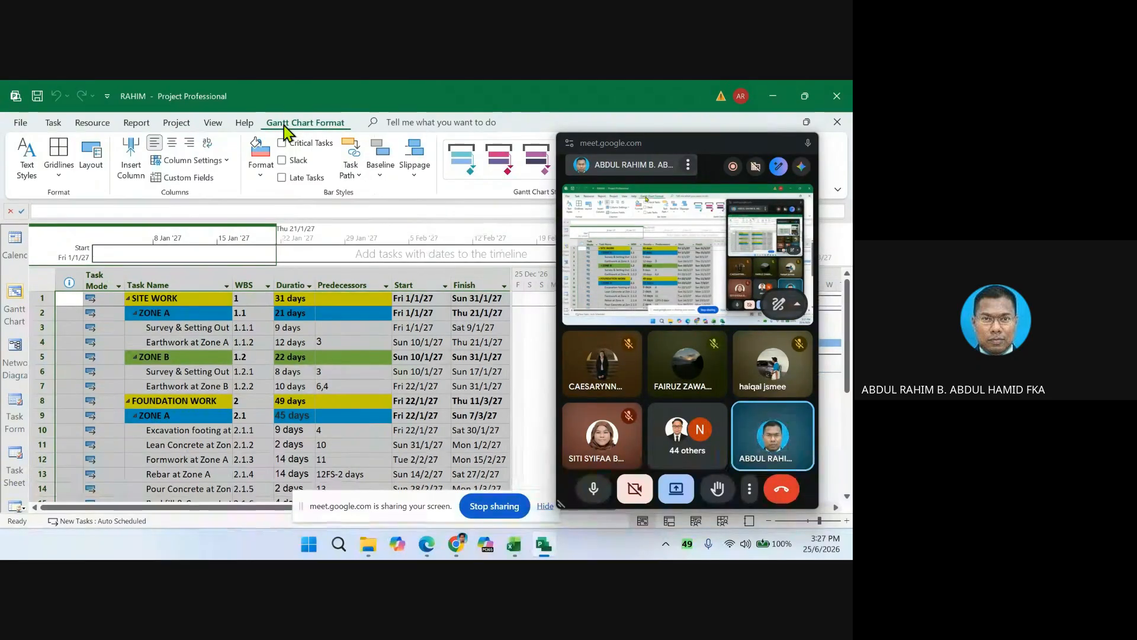
click(686, 136)
drag(696, 148, 356, 140)
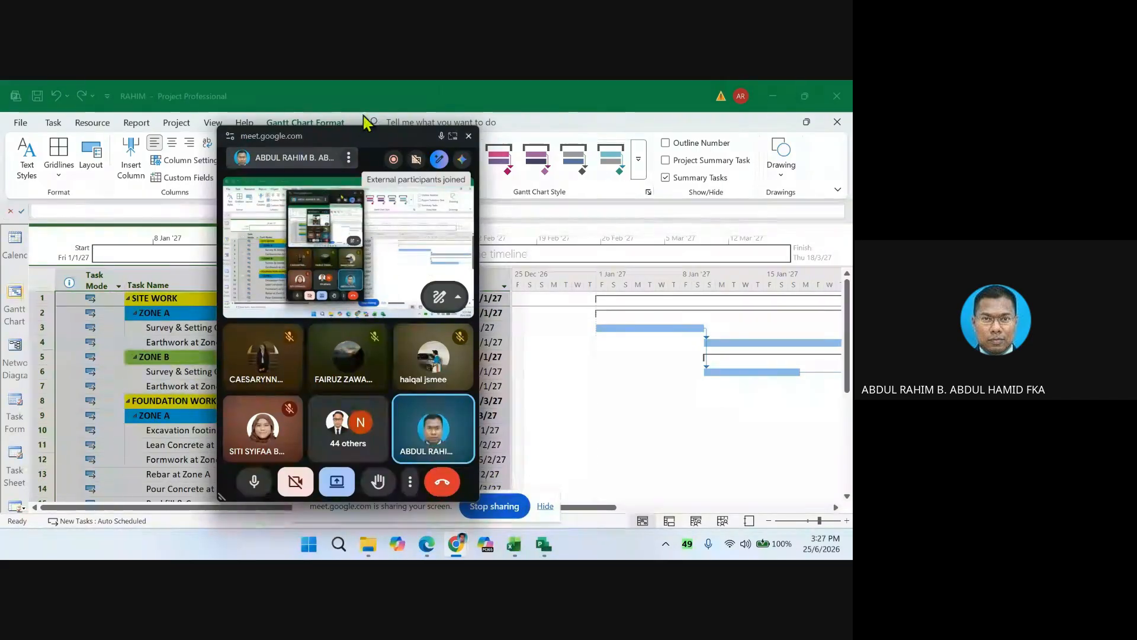
drag(373, 144, 692, 128)
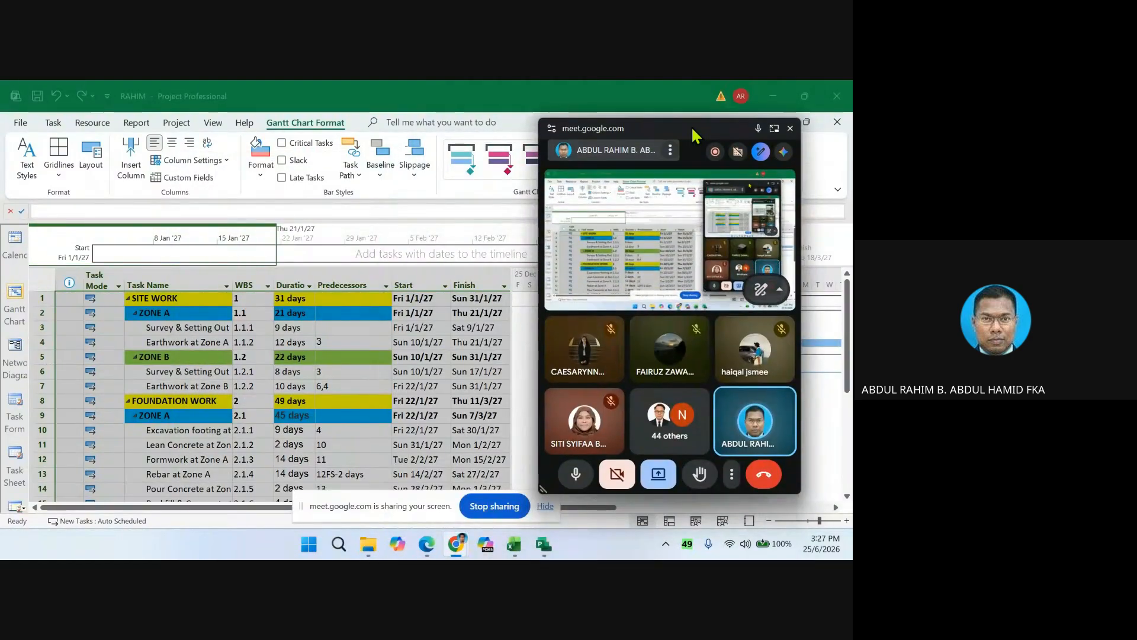
- Fit the entire project in the Gantt chart's timescale and move the floating meeting window off the bars
click(211, 122)
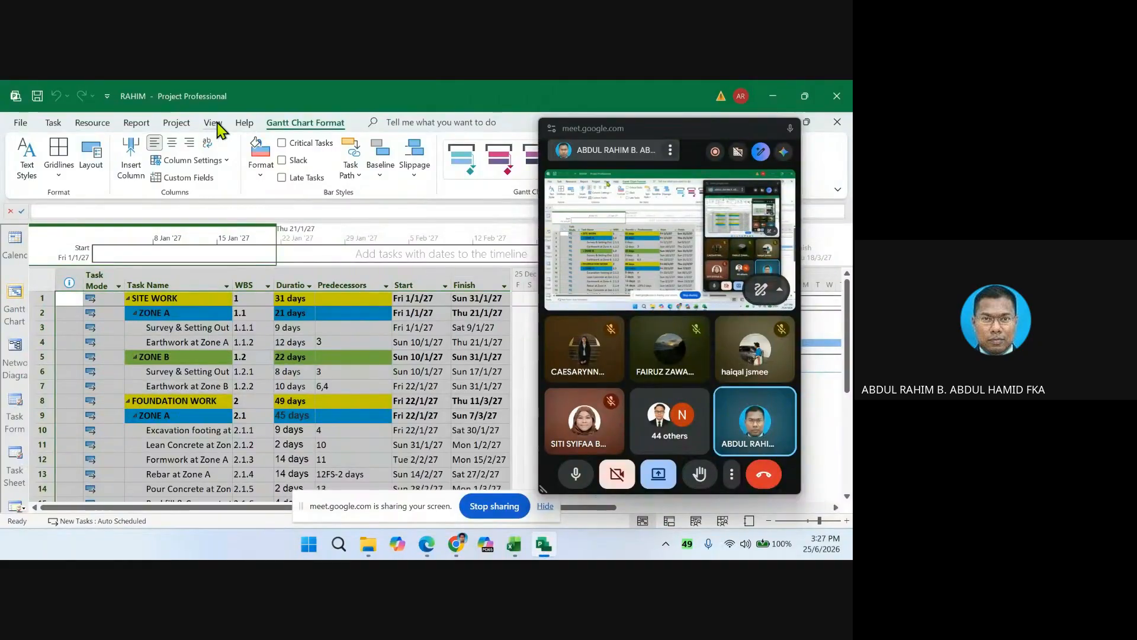
click(212, 122)
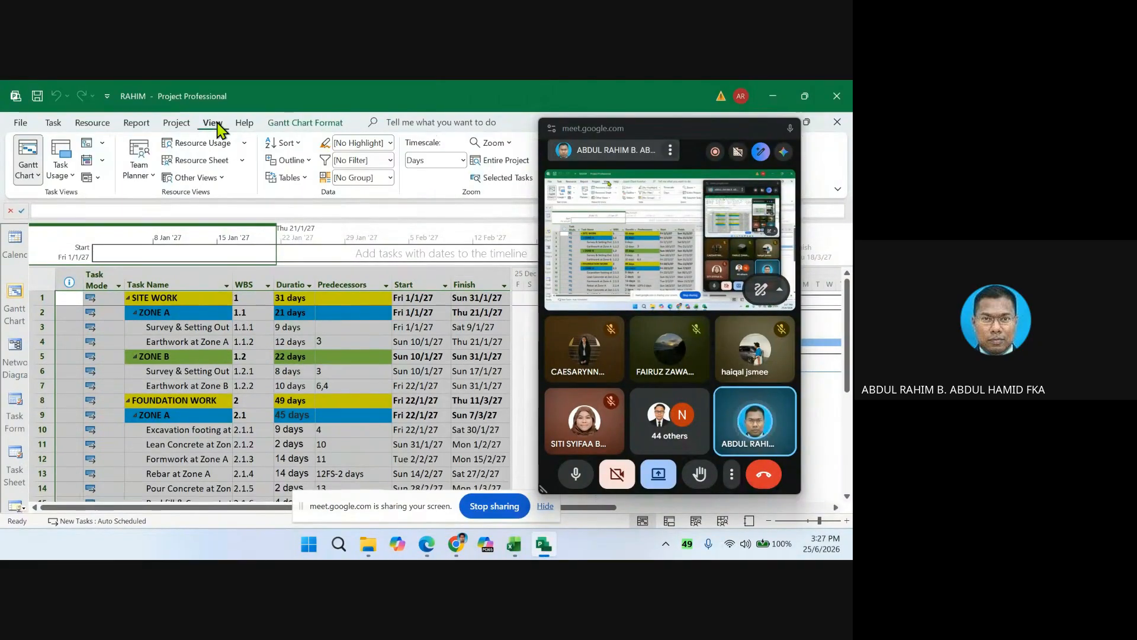
click(495, 163)
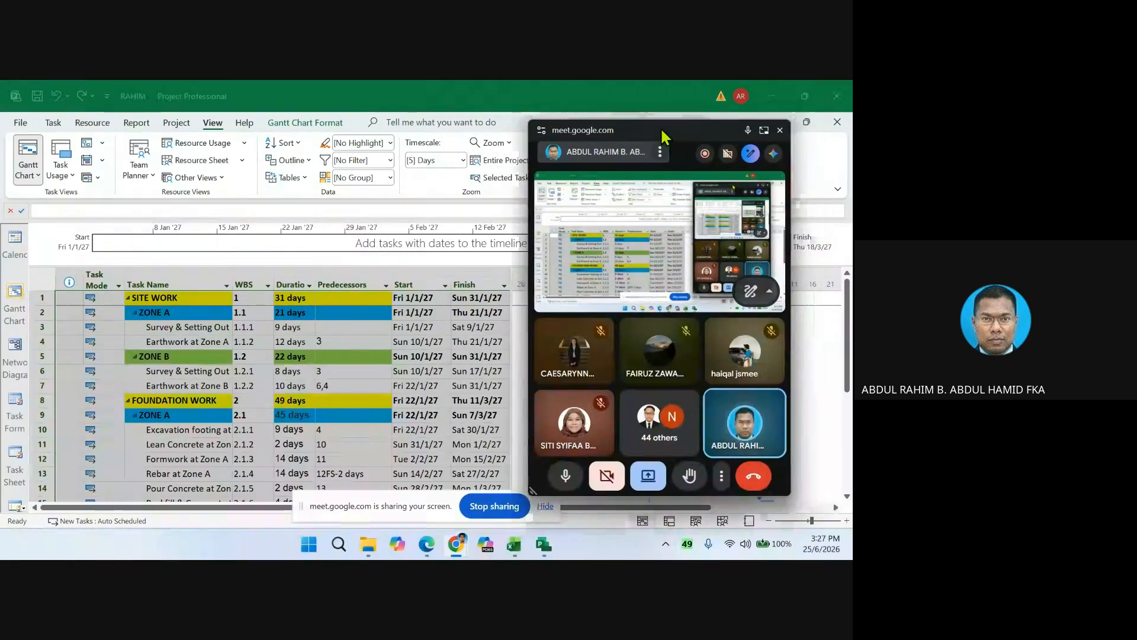
drag(672, 136, 430, 139)
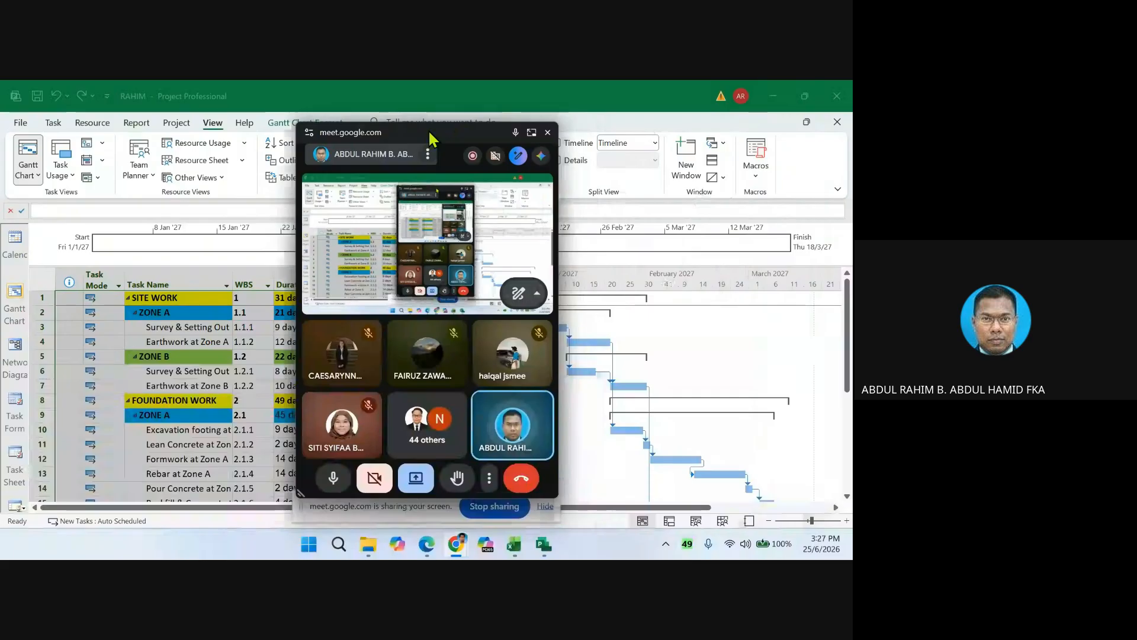
drag(430, 139, 414, 137)
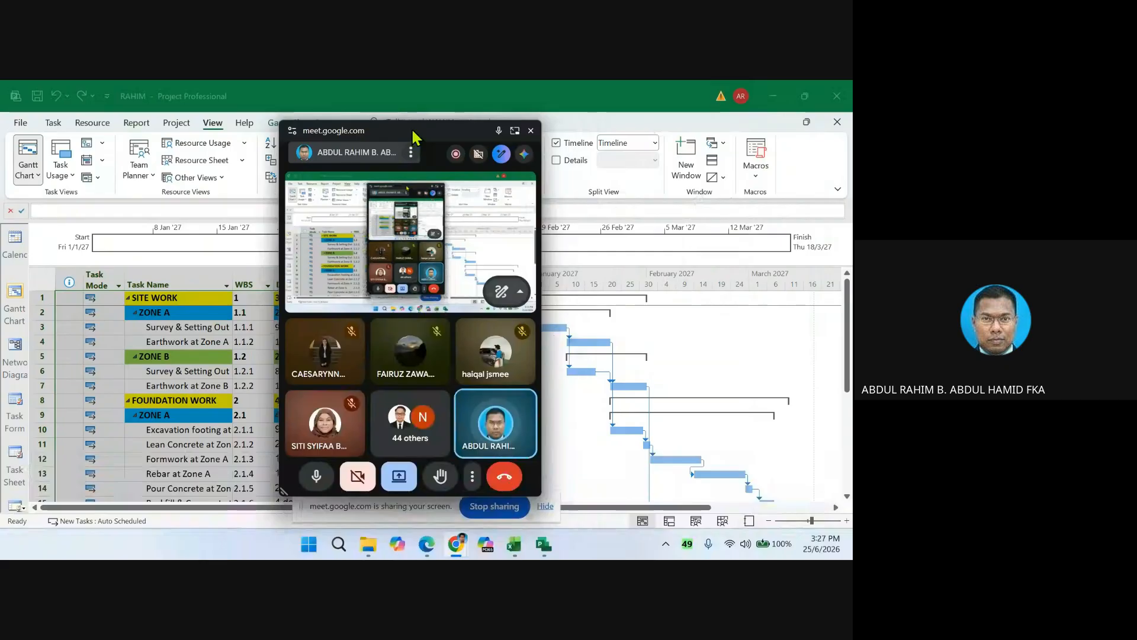
- Move the floating meeting window aside and highlight the critical tasks in the Gantt chart
drag(415, 137, 367, 137)
scroll(629, 399, down, 2)
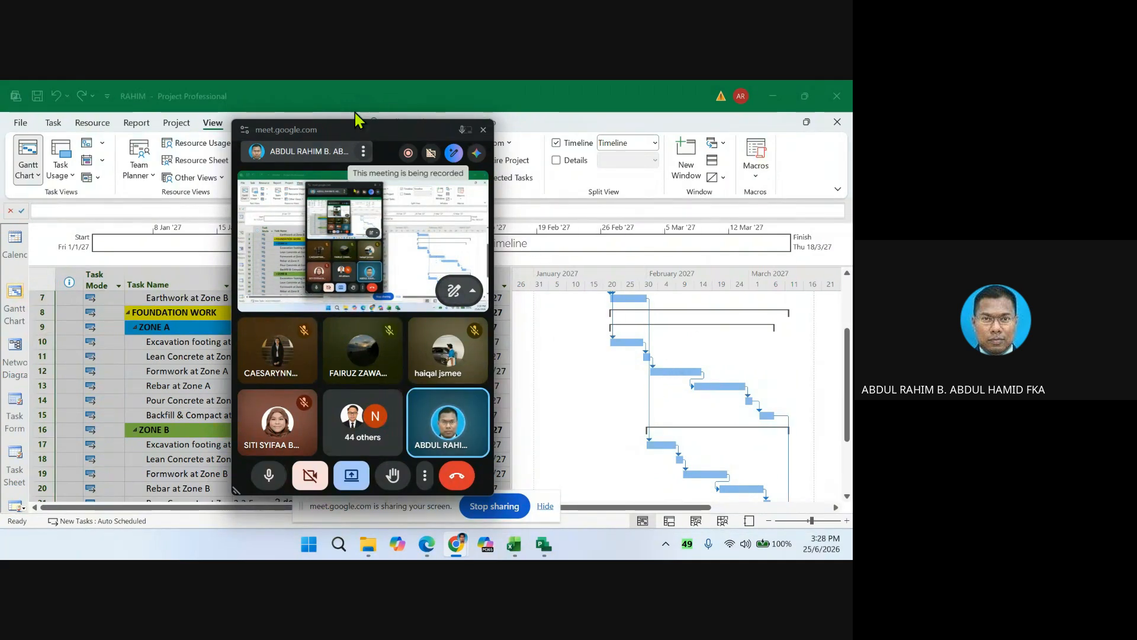
drag(365, 137, 751, 162)
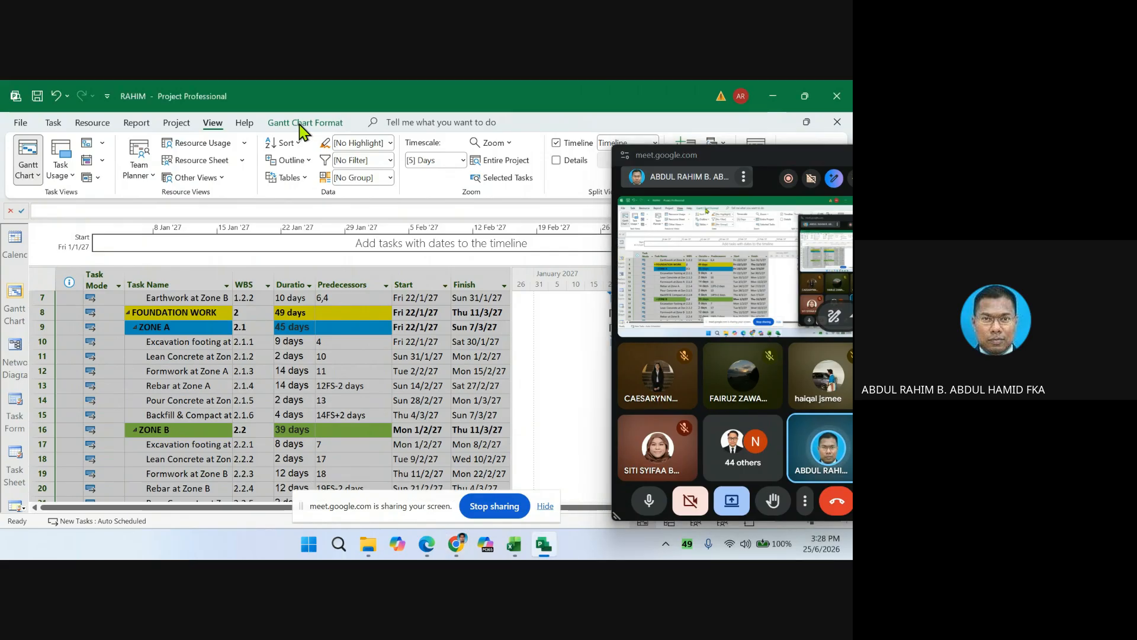
click(299, 126)
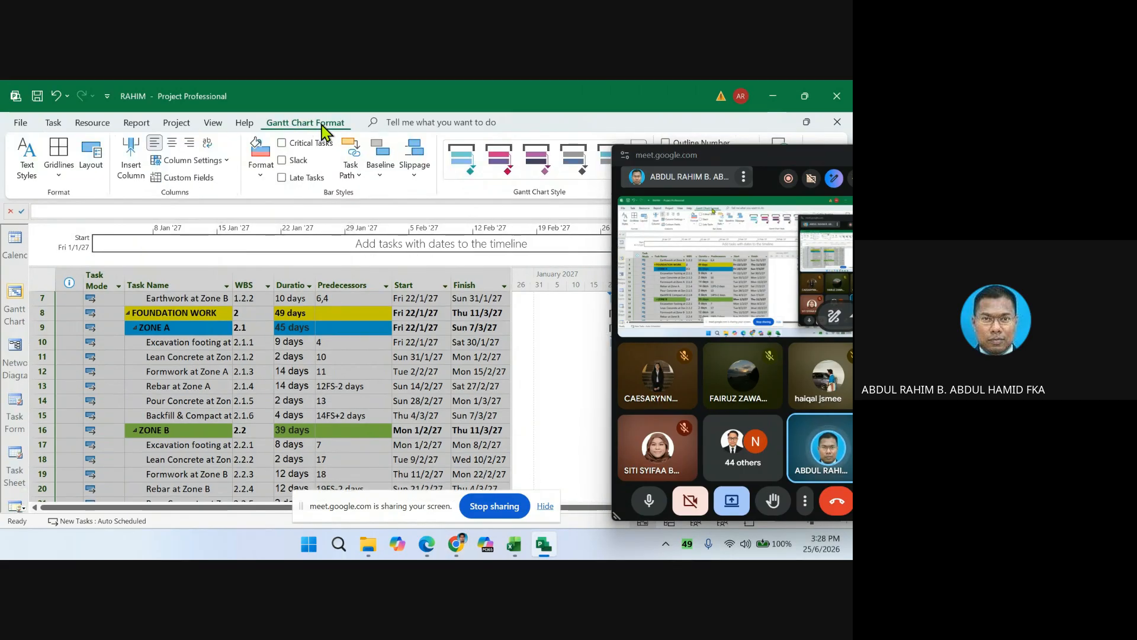
click(283, 144)
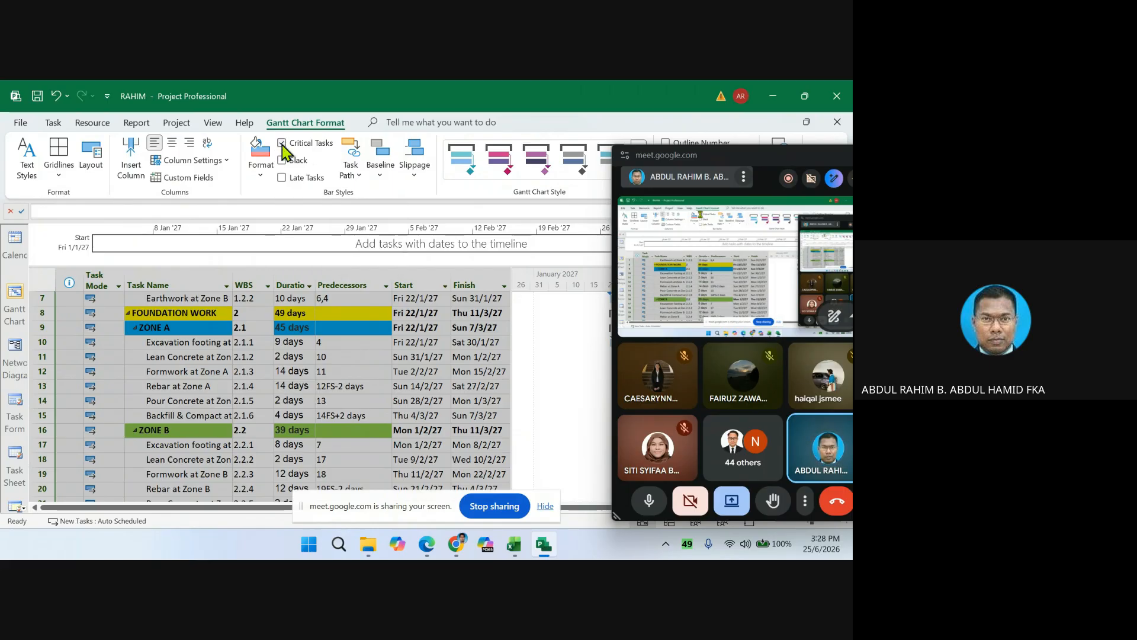
- Close the floating meeting window after checking the critical bars, and show the project summary task in the schedule
drag(720, 161, 389, 155)
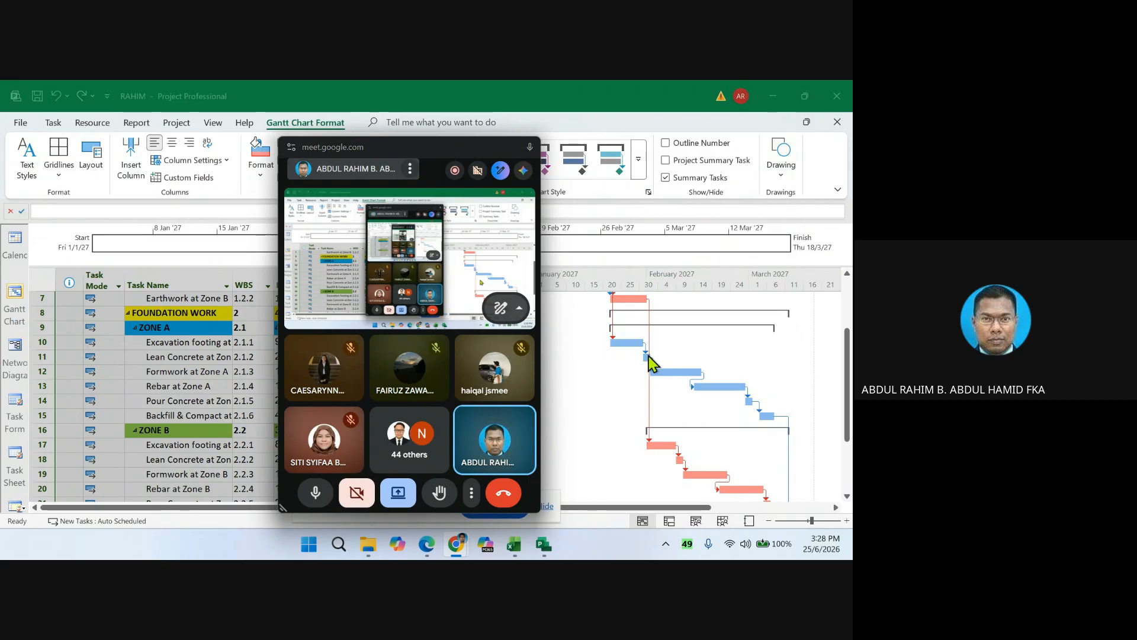
scroll(654, 370, up, 2)
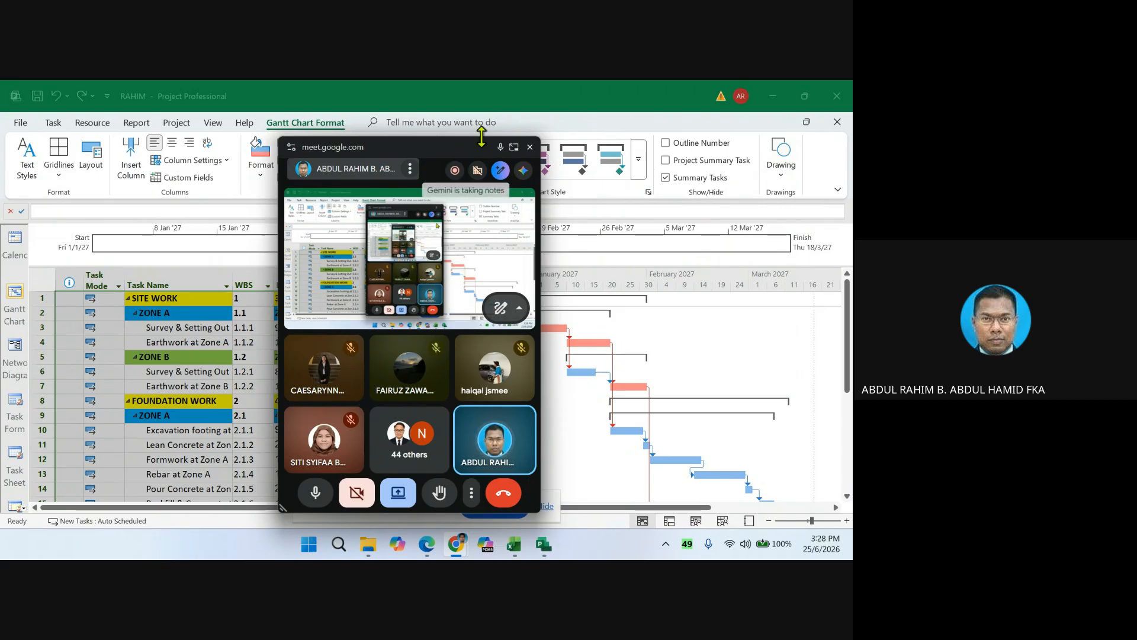
click(530, 147)
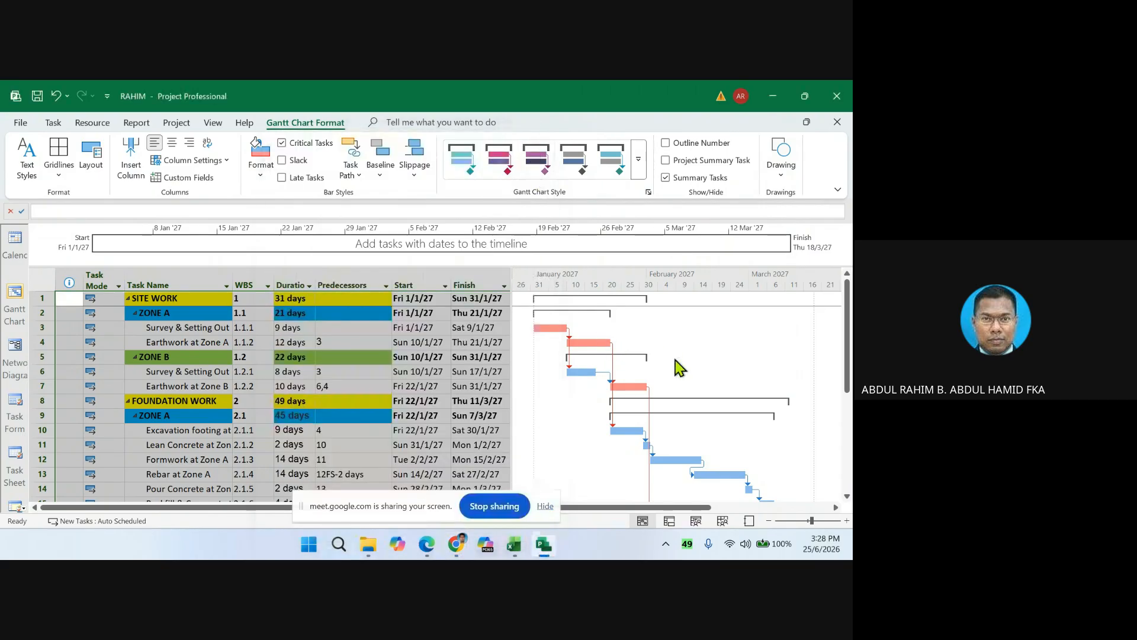
mouse_move(460, 552)
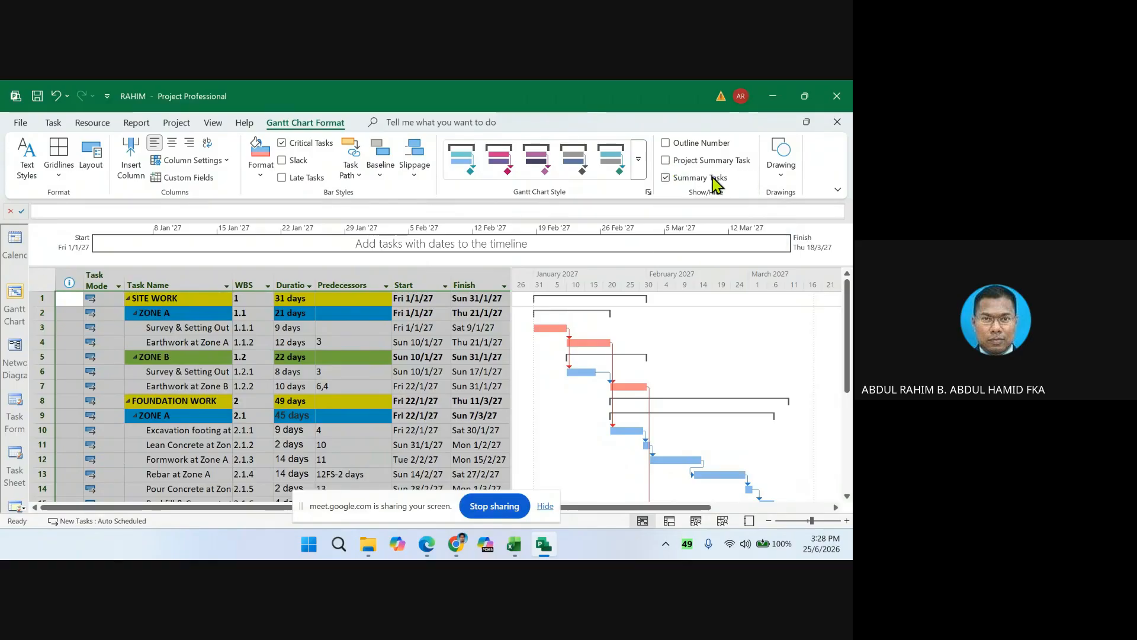
click(666, 161)
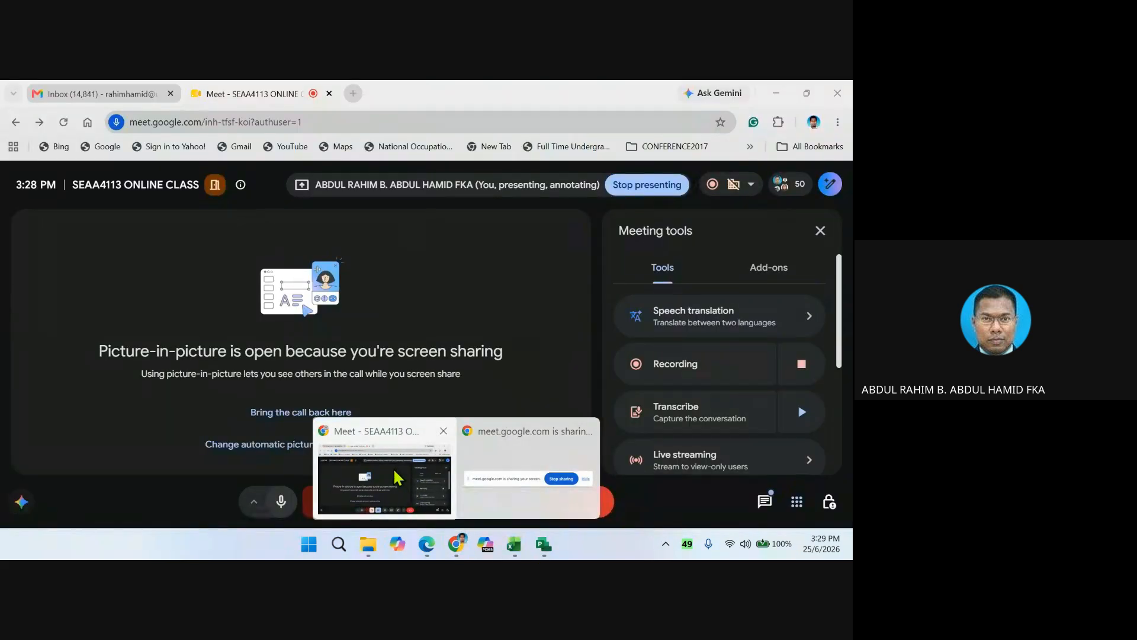
- Switch to the Google Meet window, close its meeting tools pane and return to Microsoft Project
click(395, 477)
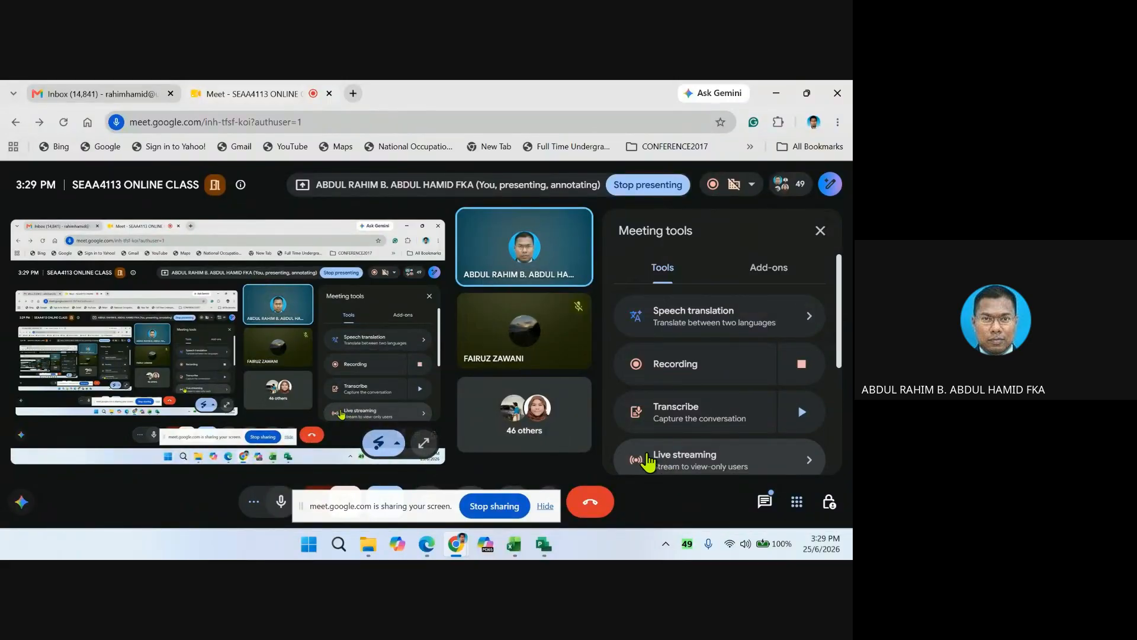
mouse_move(517, 553)
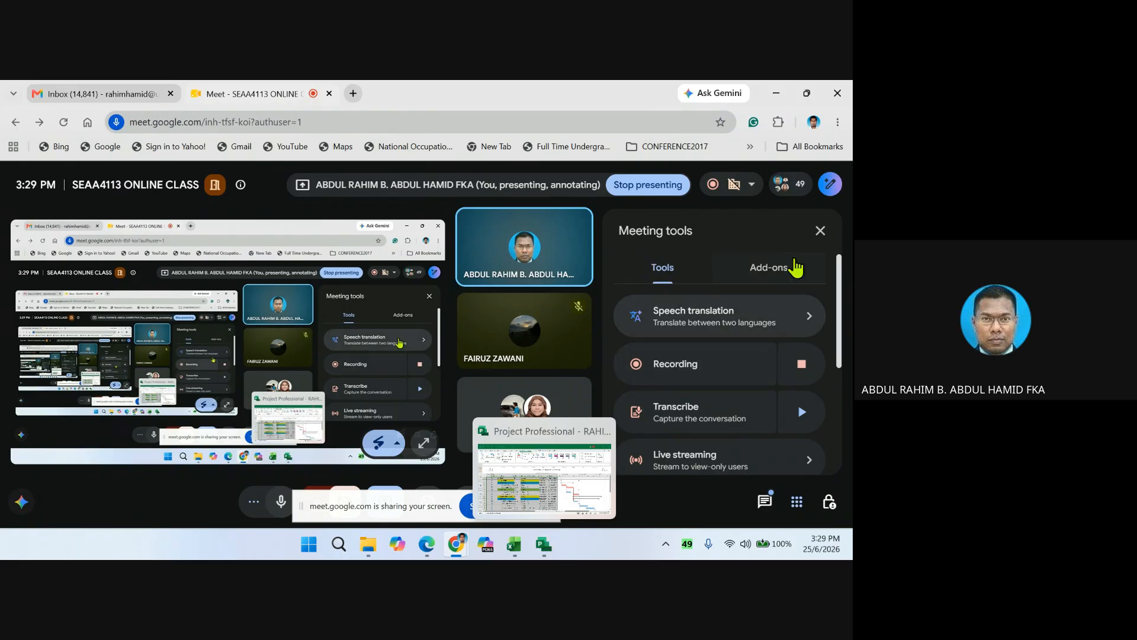
click(820, 231)
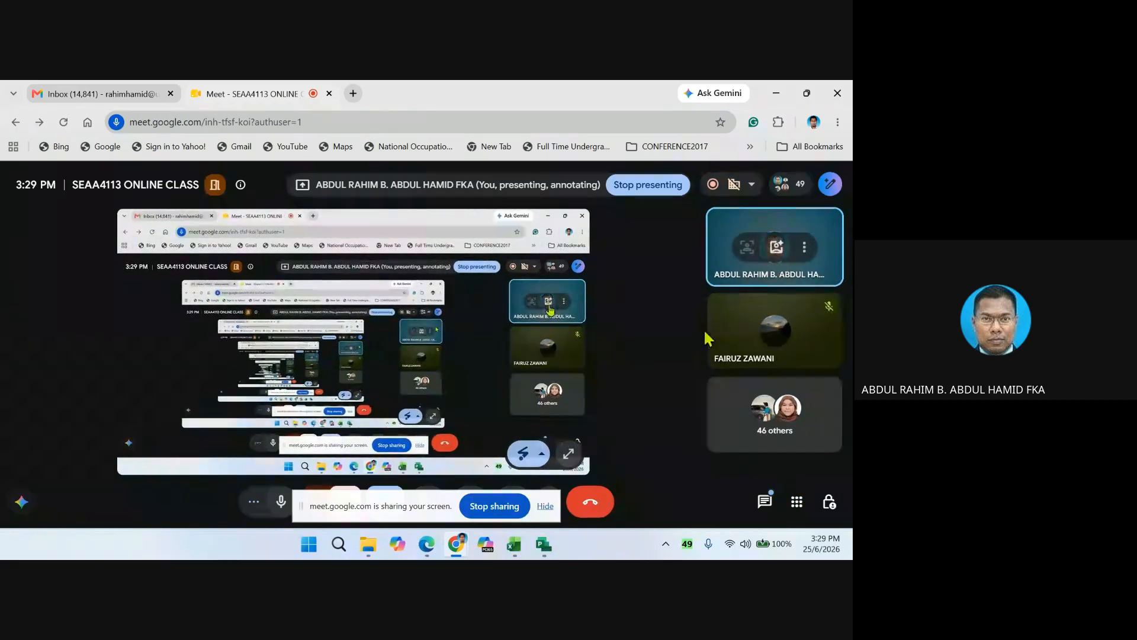
mouse_move(540, 543)
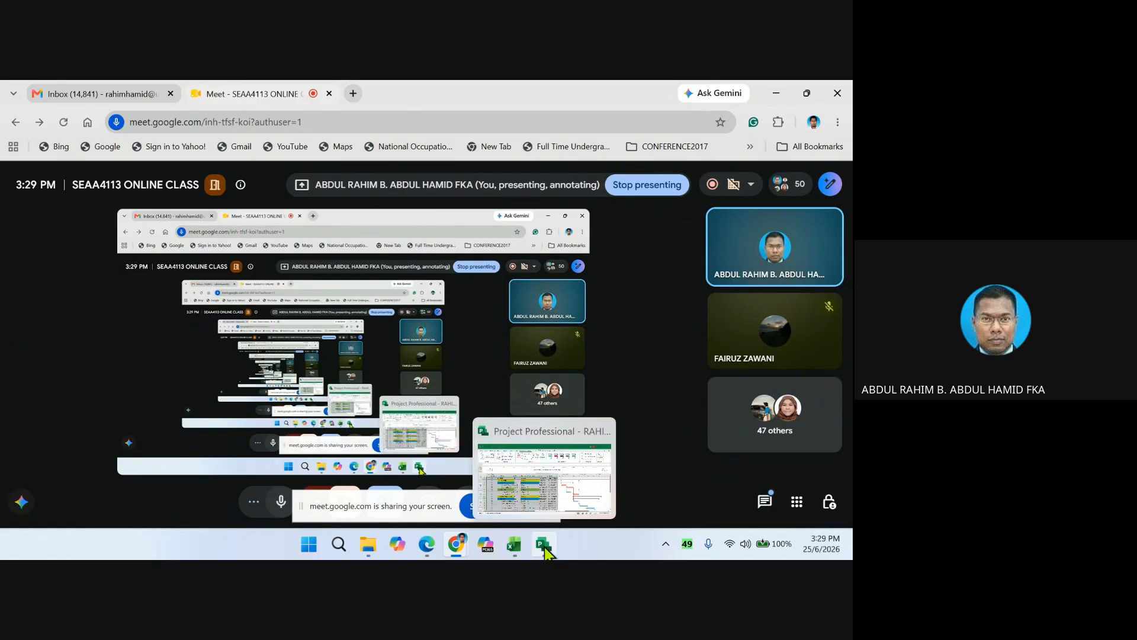
click(544, 549)
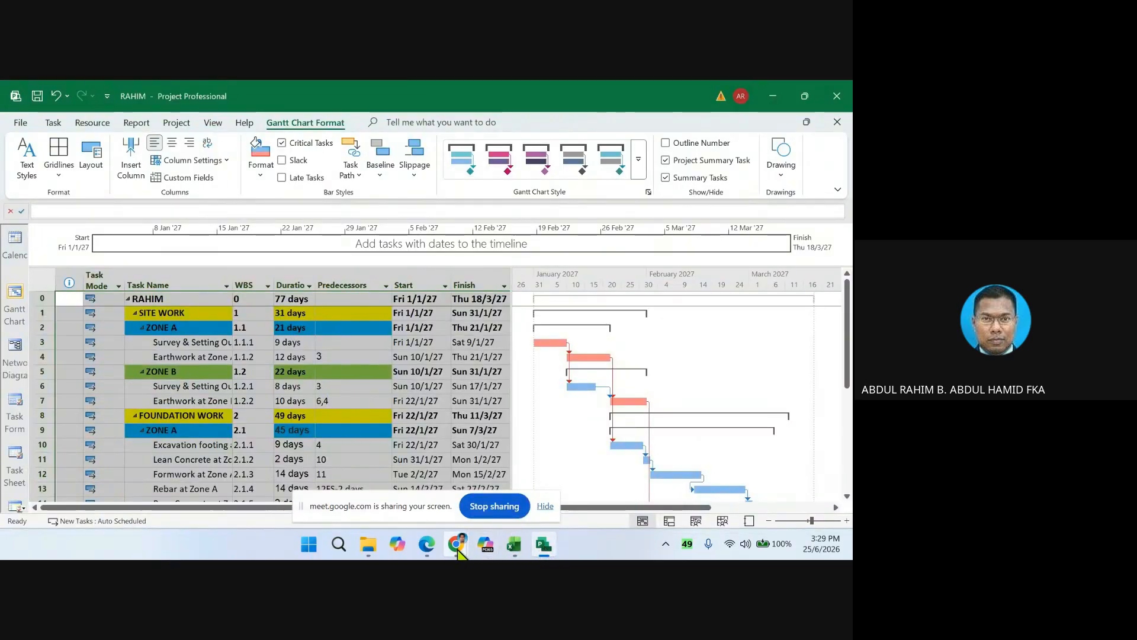
- Bring back the floating meeting window from Google Meet, return to Microsoft Project and move it off the task table
mouse_move(459, 553)
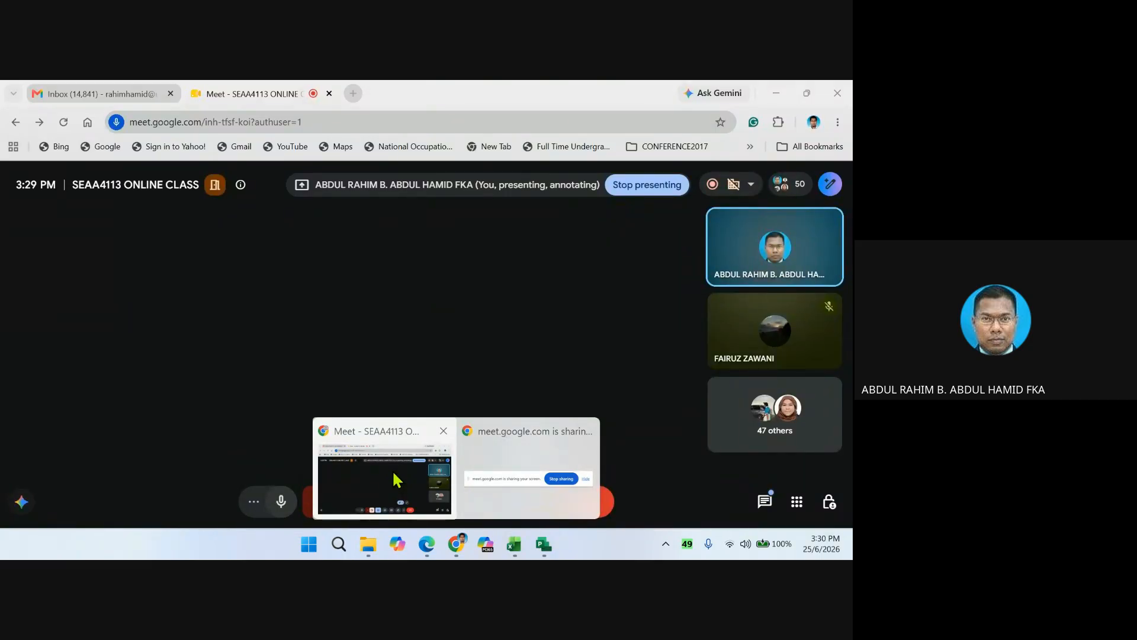
click(392, 470)
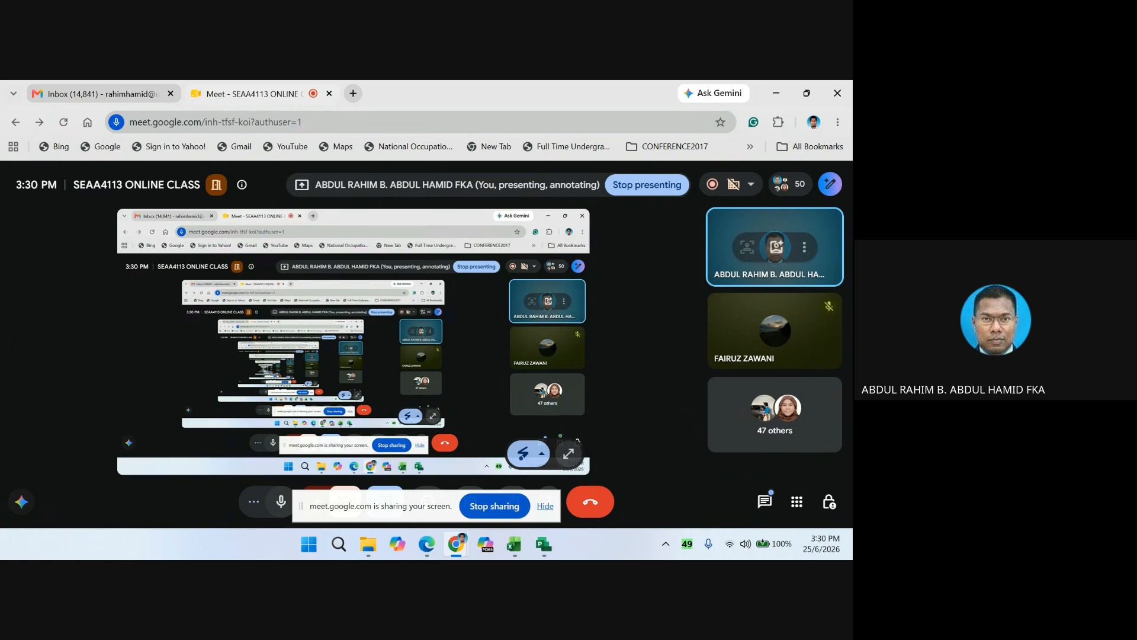
click(486, 506)
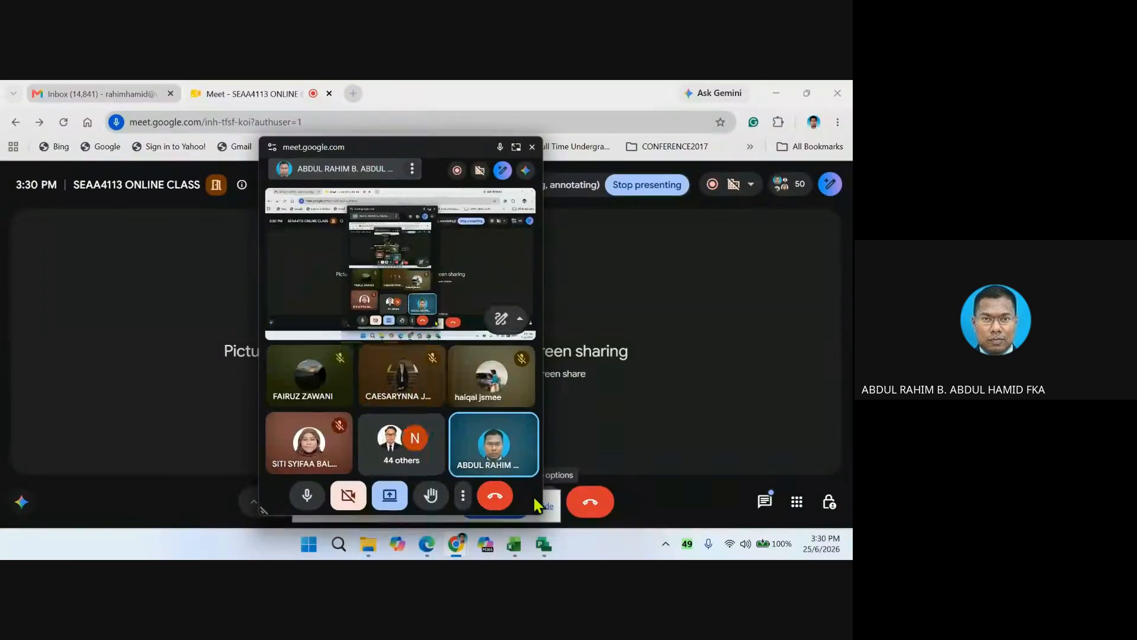
click(544, 542)
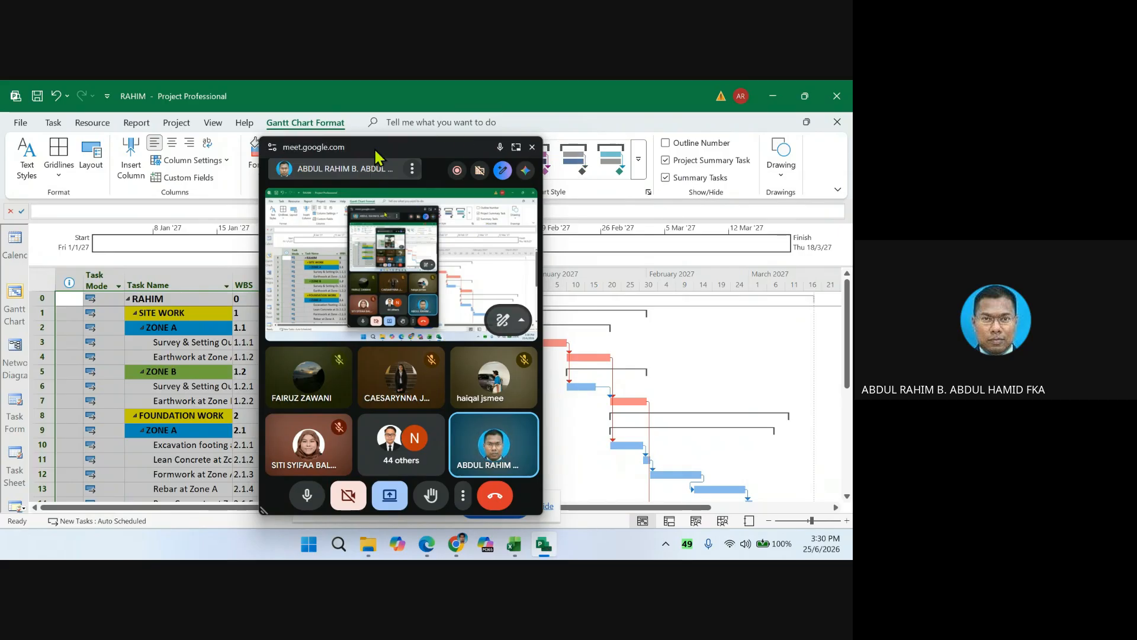
drag(379, 156, 716, 136)
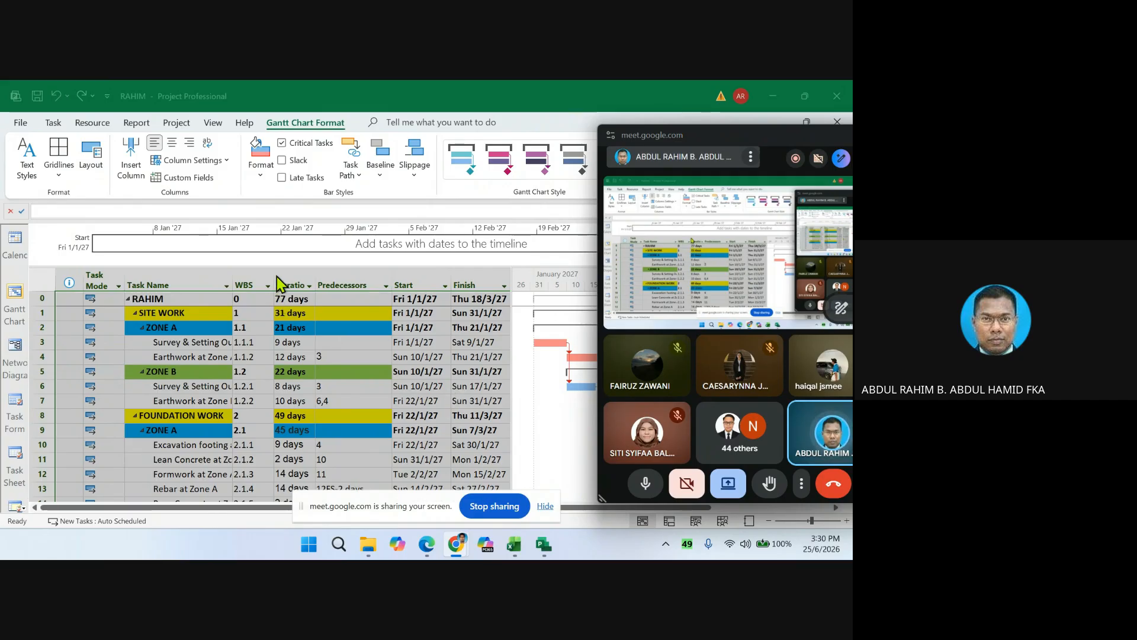
- Narrow the WBS and Predecessors columns and move the Resource Names column between Predecessors and Start
click(291, 282)
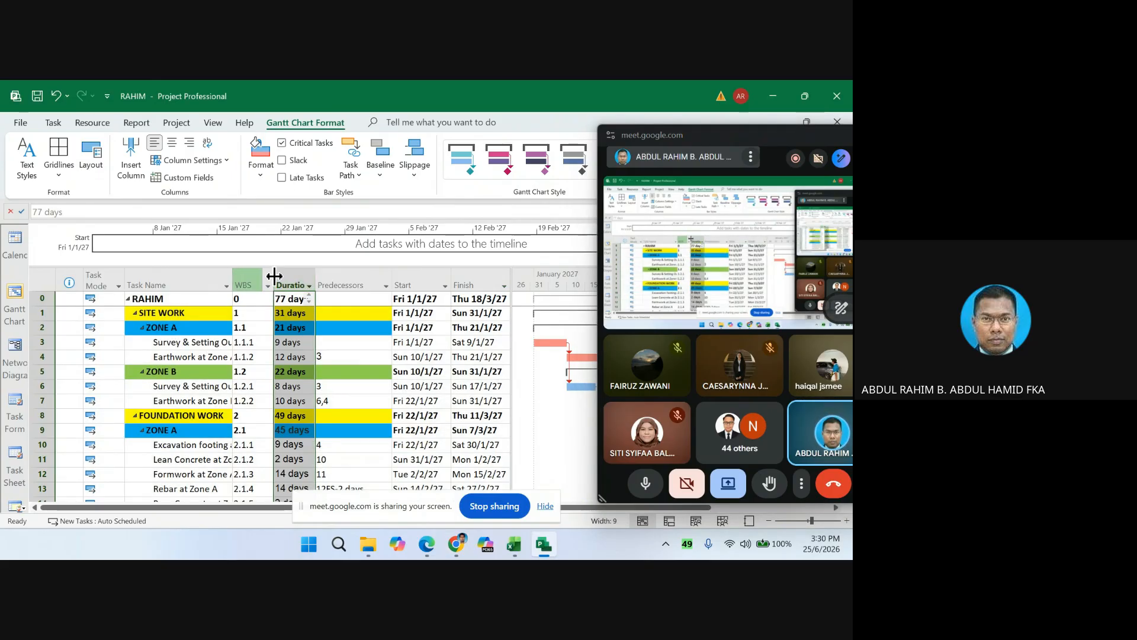
drag(274, 276, 265, 276)
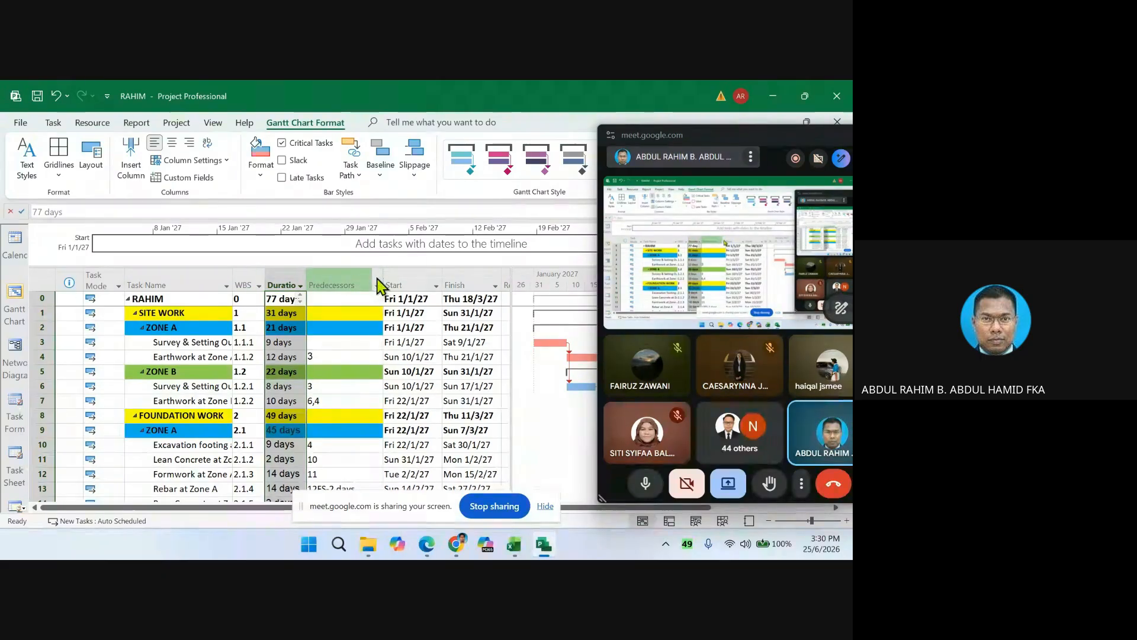
drag(381, 276, 354, 279)
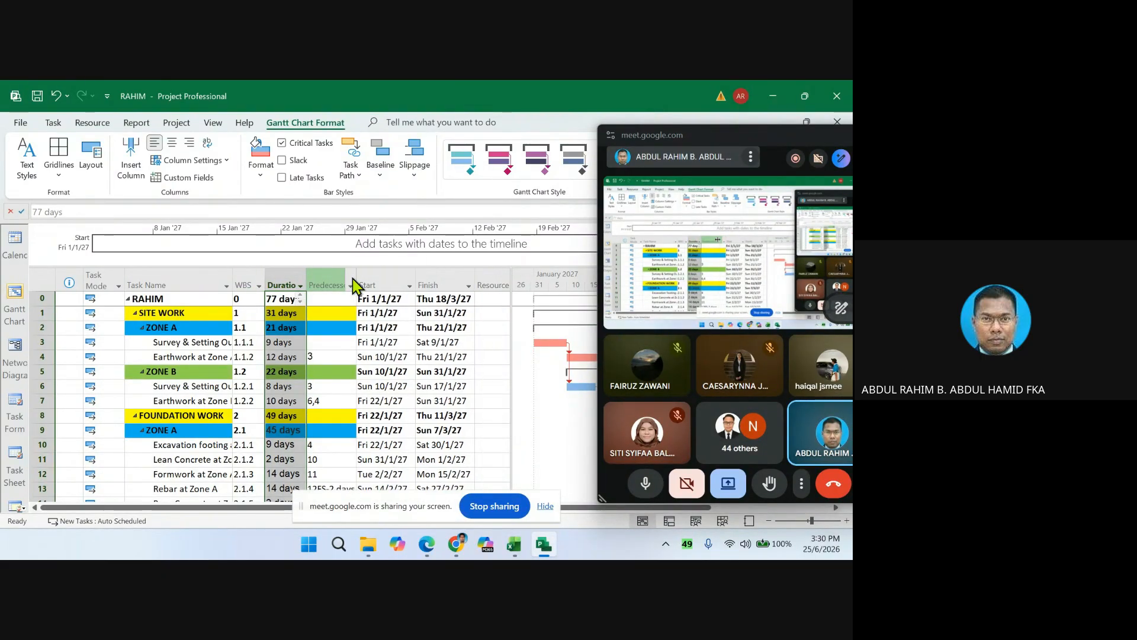
click(487, 276)
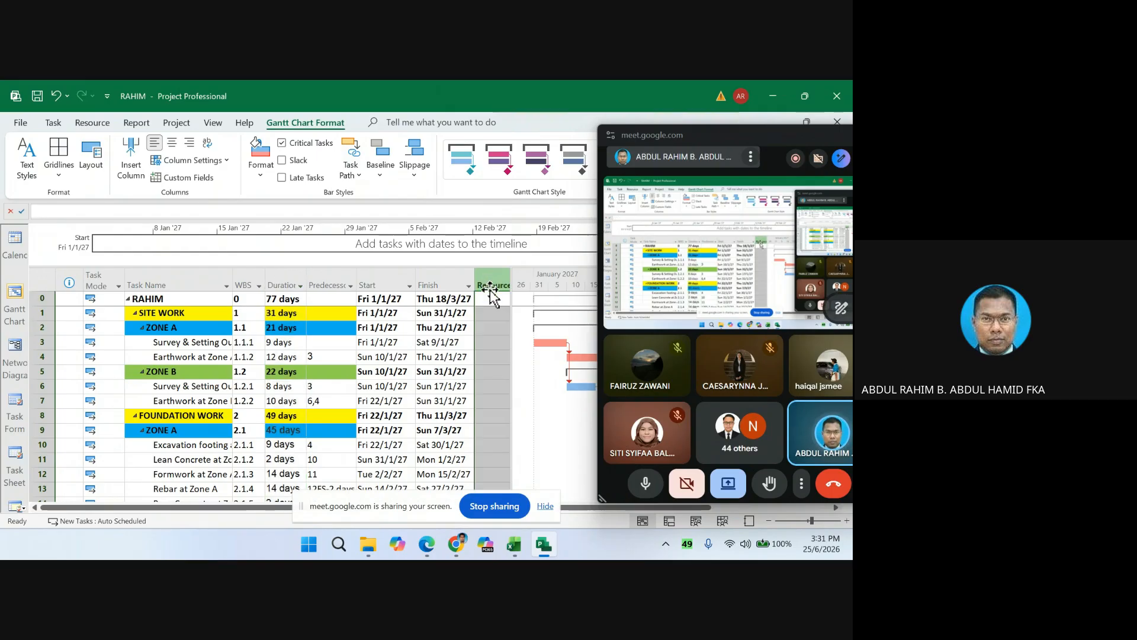
drag(445, 294, 357, 294)
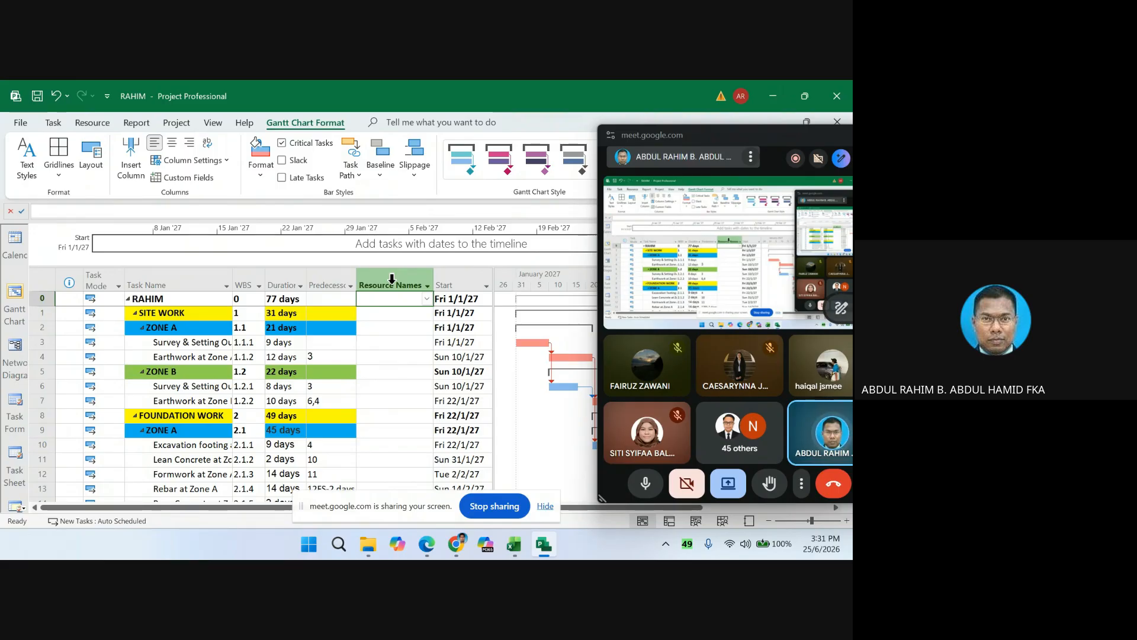
- Switch to the 4a. Tasklist workbook in Excel, examine the Resources Name column in Task_Table1, and return to Microsoft Project
mouse_move(515, 554)
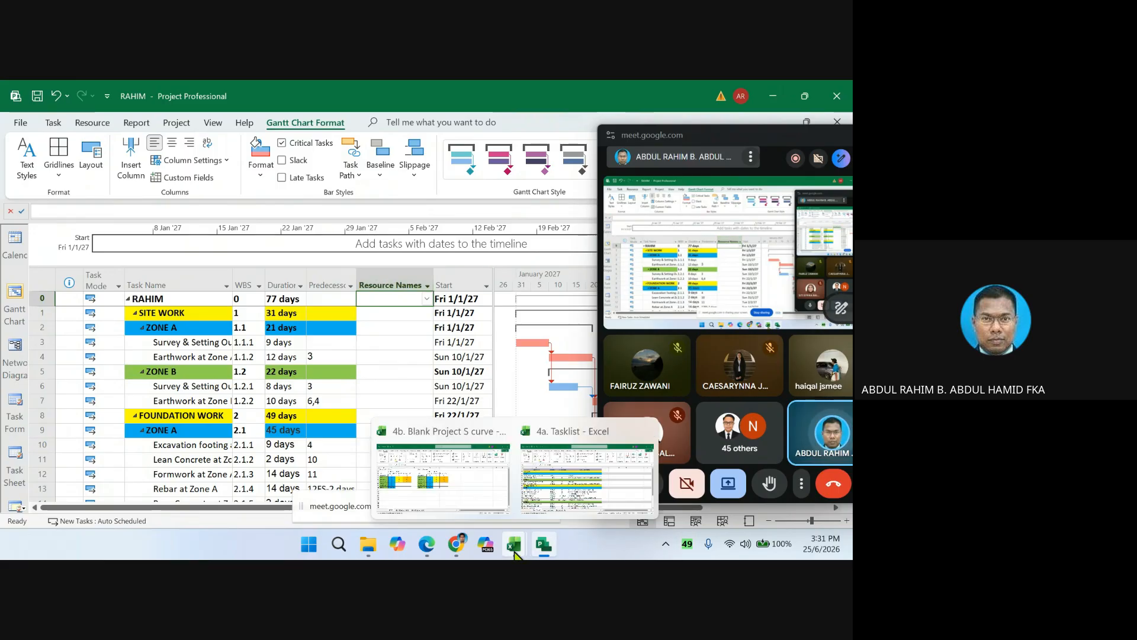
click(558, 507)
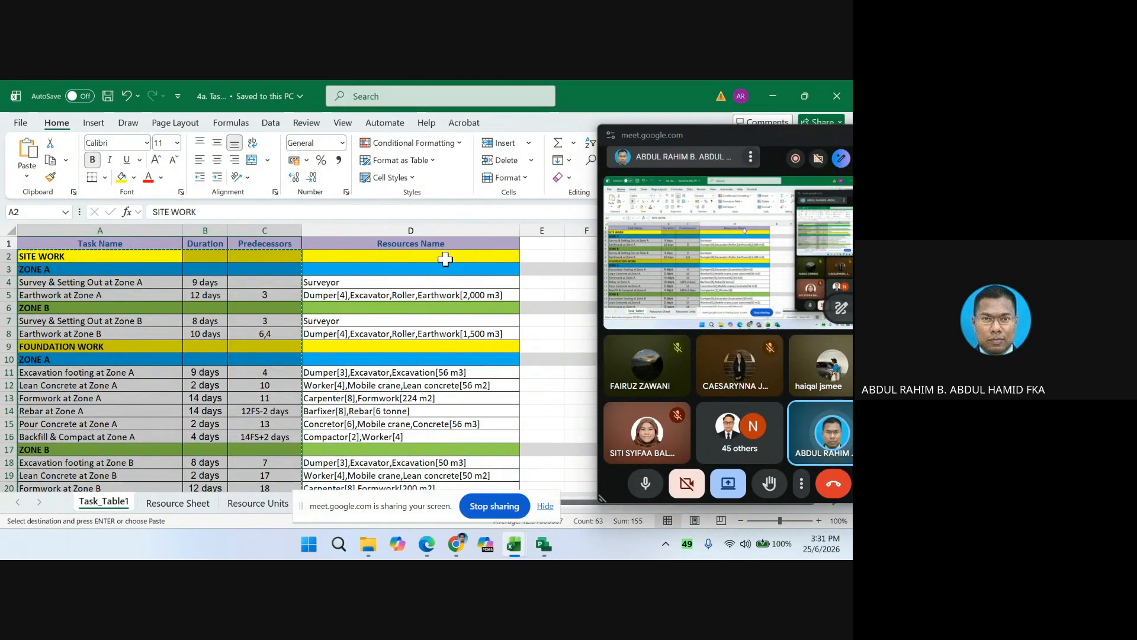
click(422, 226)
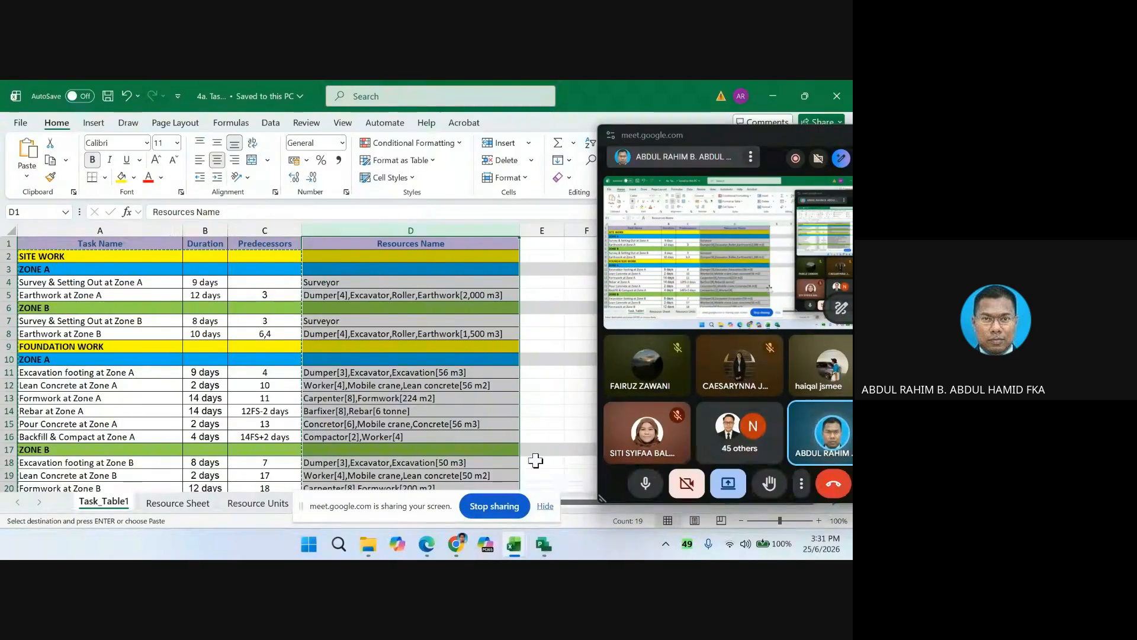
click(544, 544)
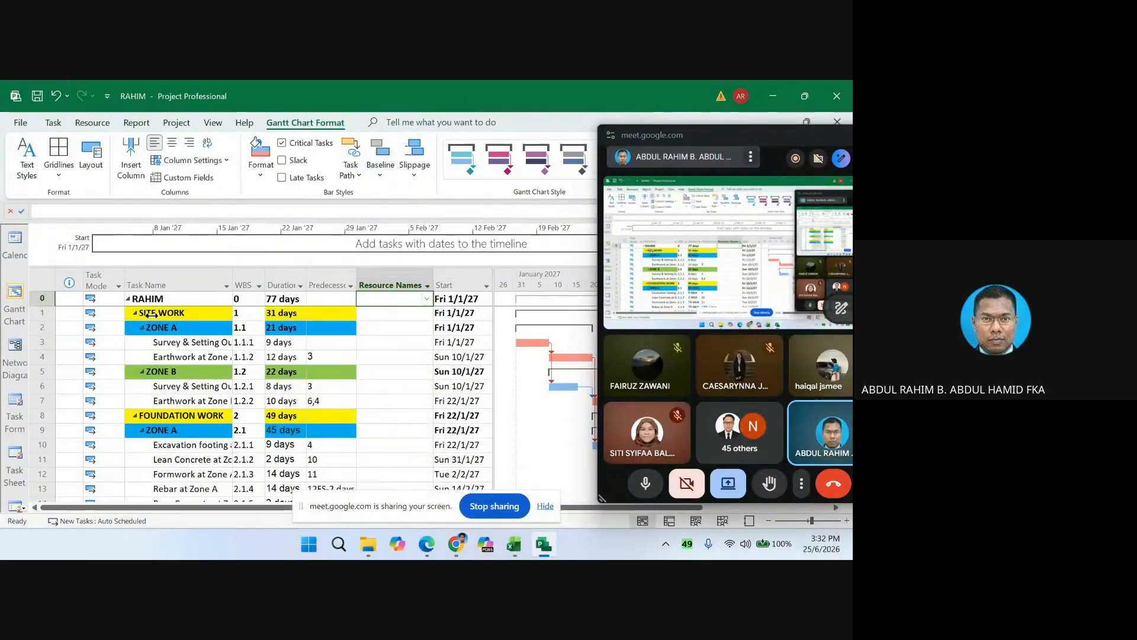
- Save the changes to the project file through the closing prompt
key(alt+F4)
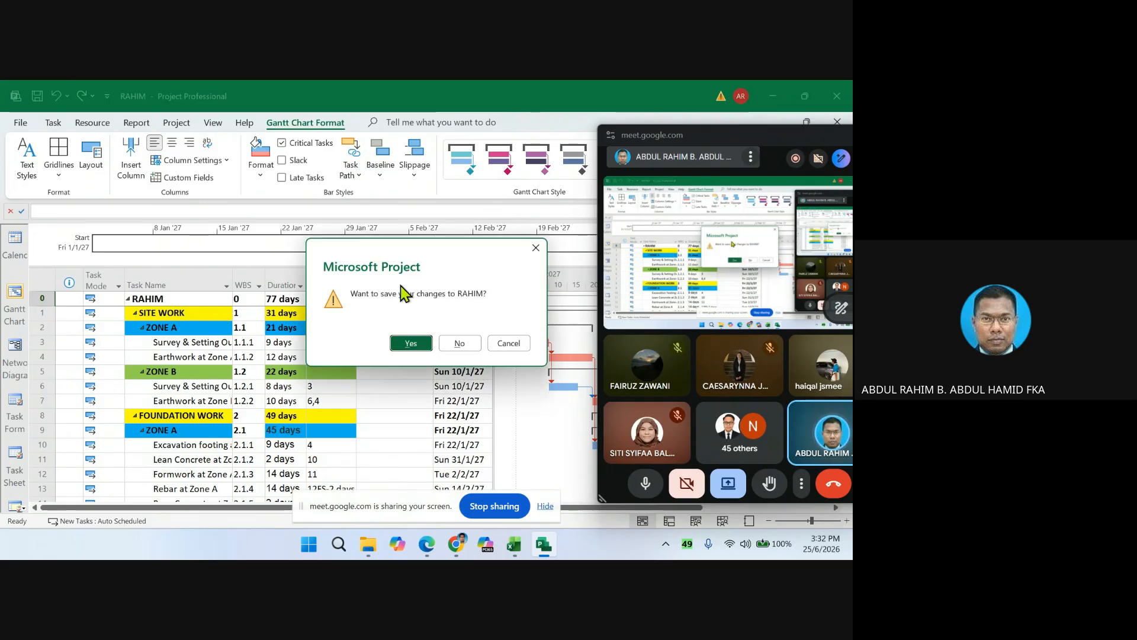
click(409, 343)
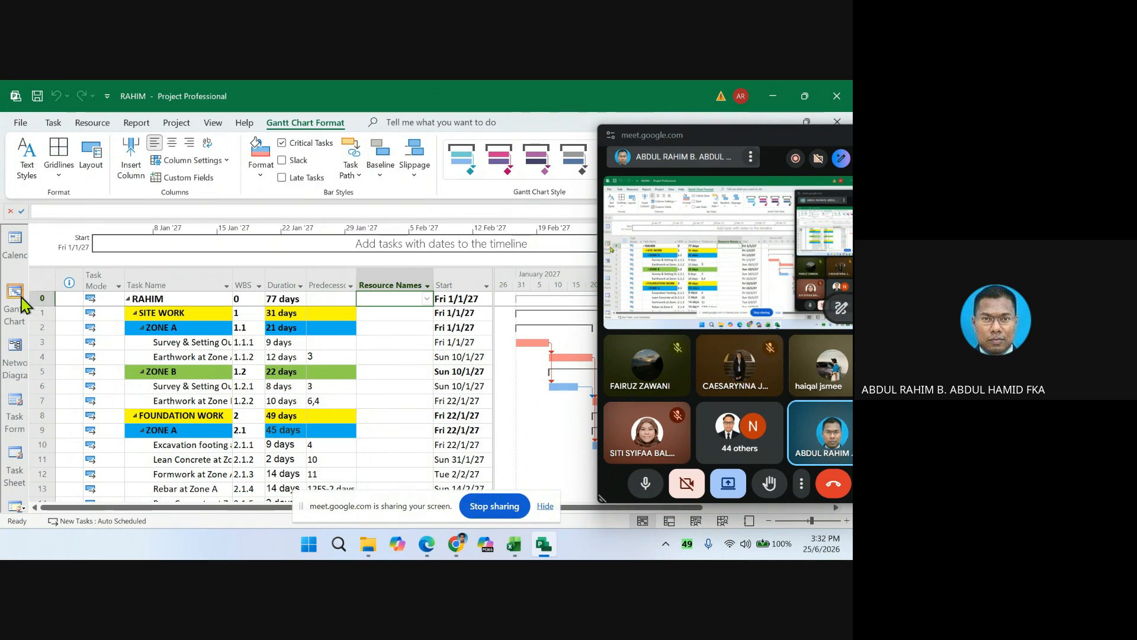
- Move the floating meeting window aside and switch the project to the Resource Sheet view
click(23, 511)
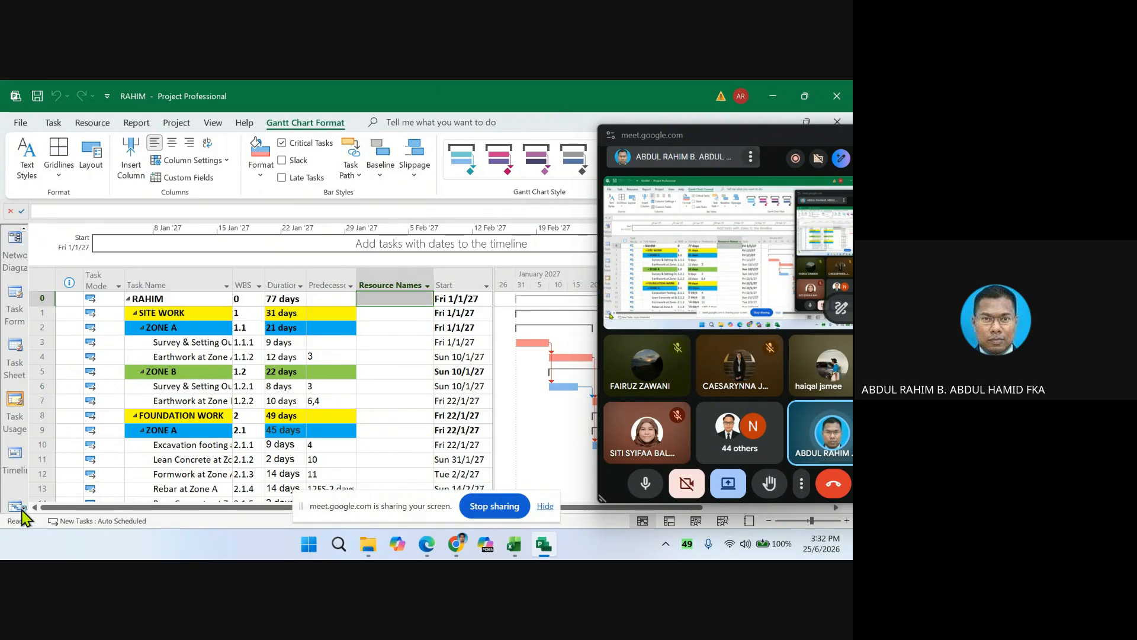
click(23, 509)
click(22, 509)
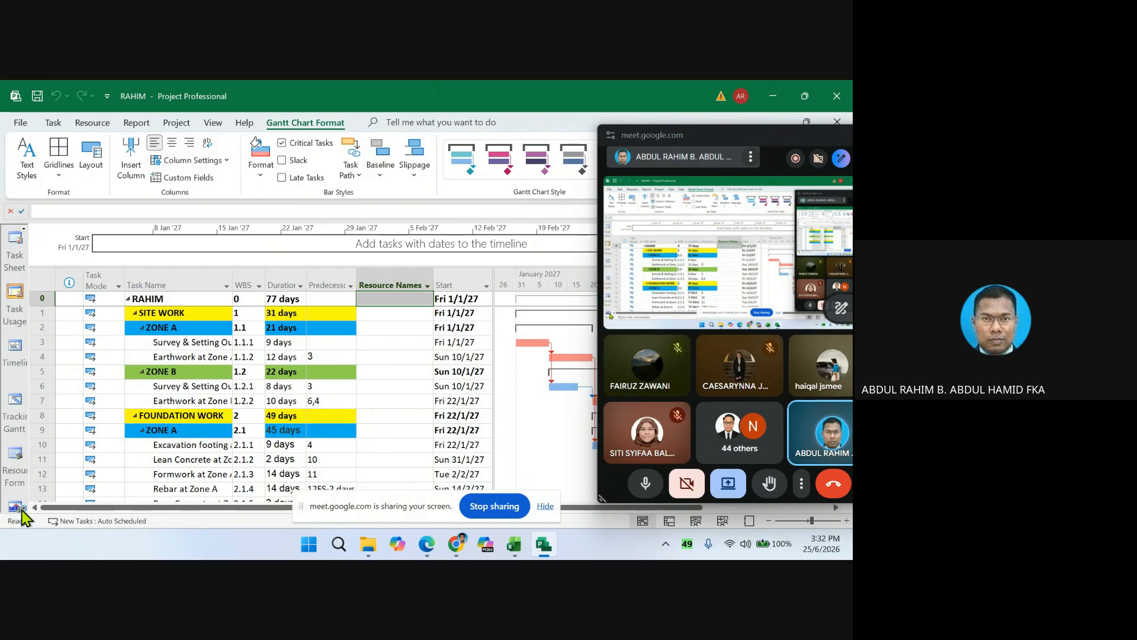
click(23, 509)
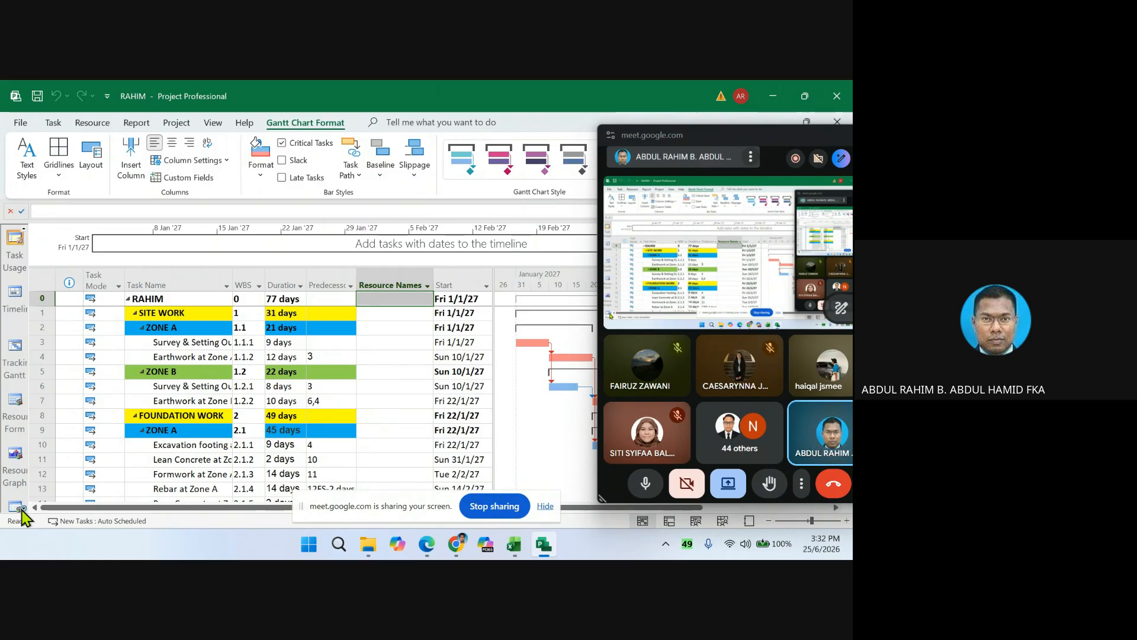
click(22, 509)
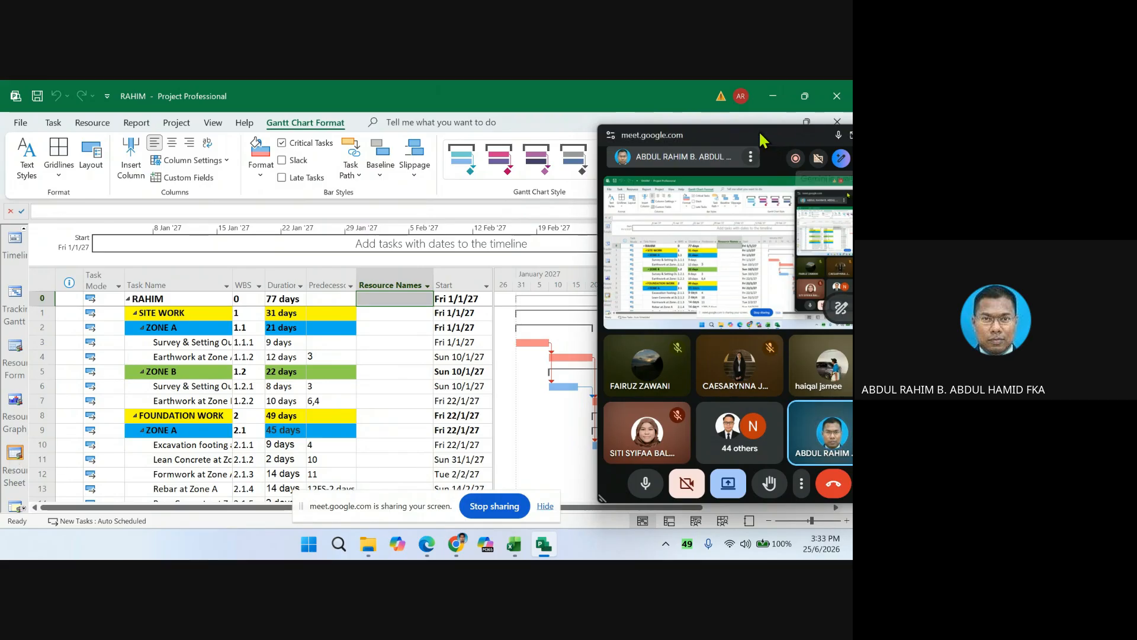
drag(759, 130, 696, 106)
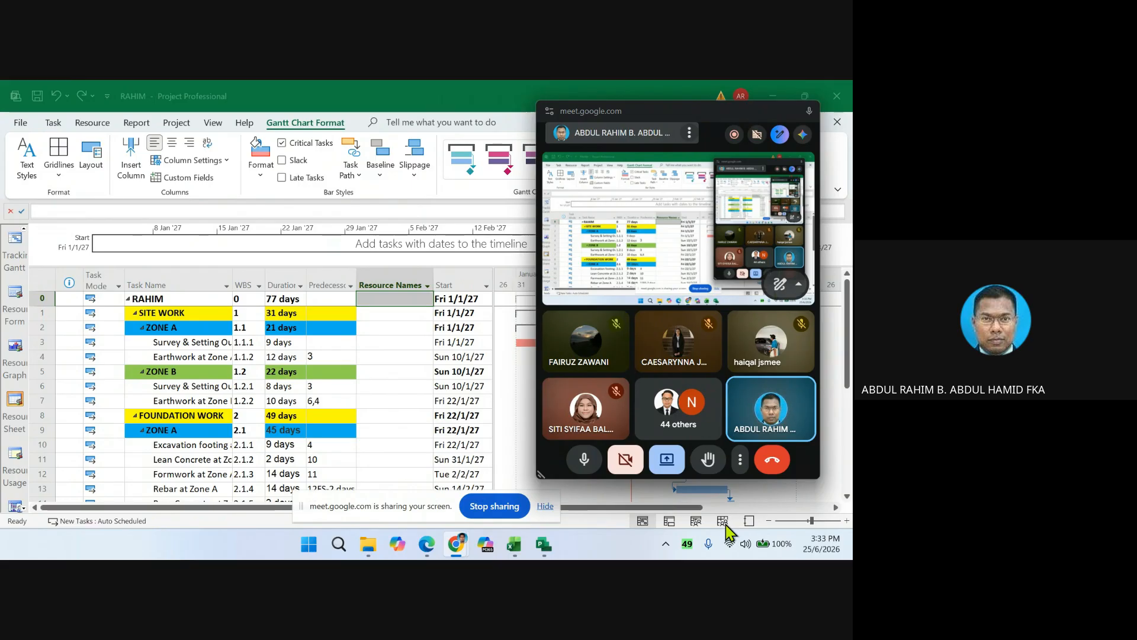
click(723, 522)
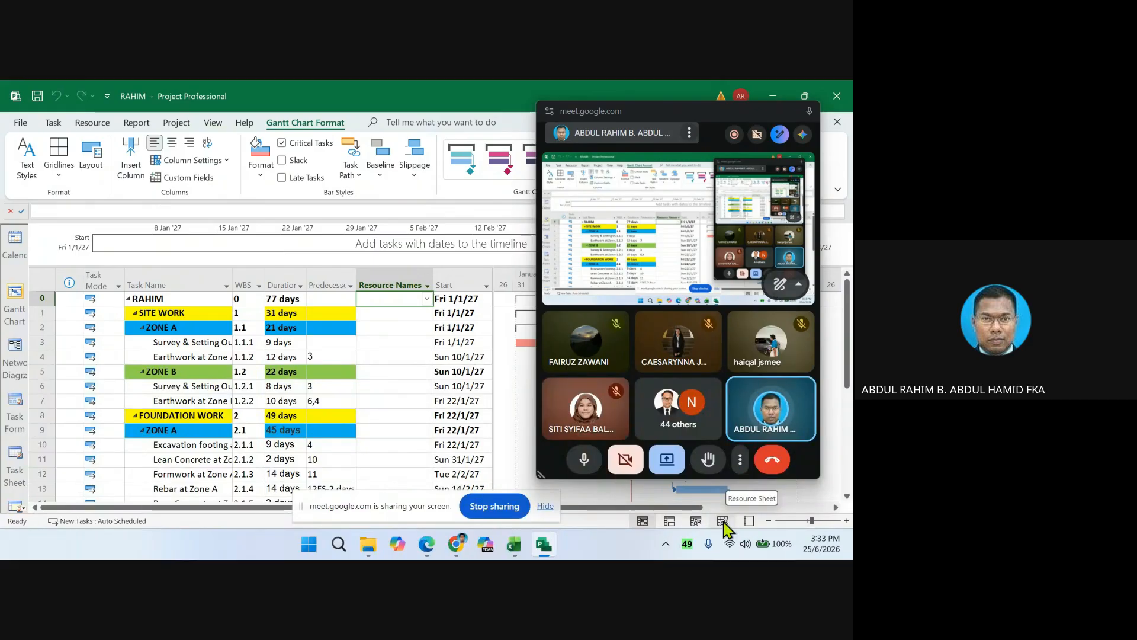
click(723, 521)
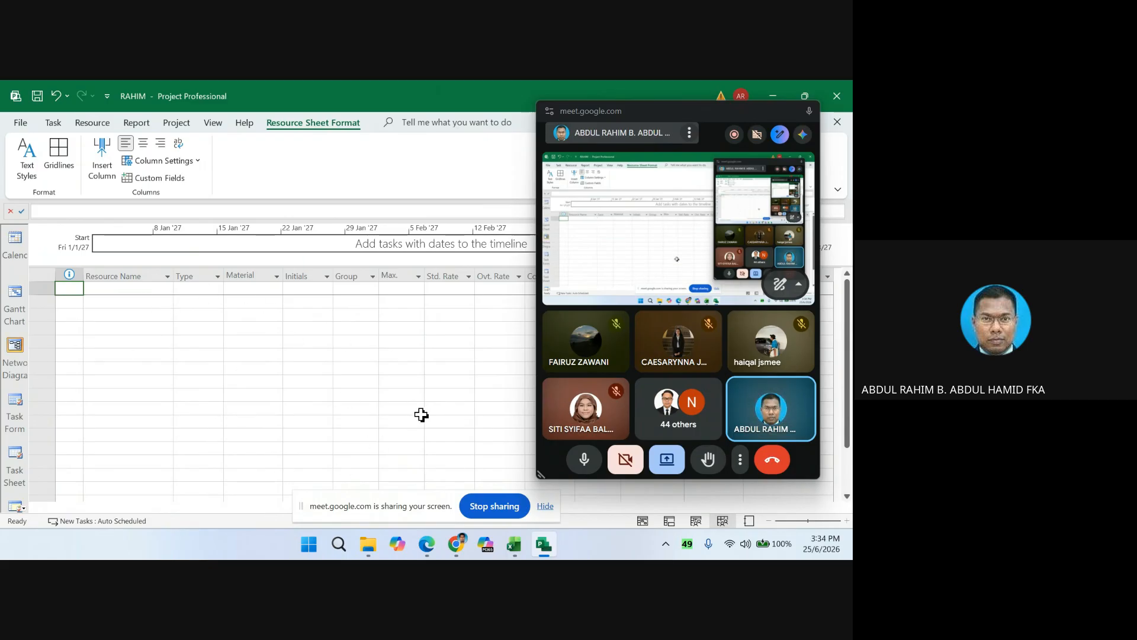
- Switch to the 4a. Tasklist workbook in Excel and open its Resource Sheet worksheet
click(513, 545)
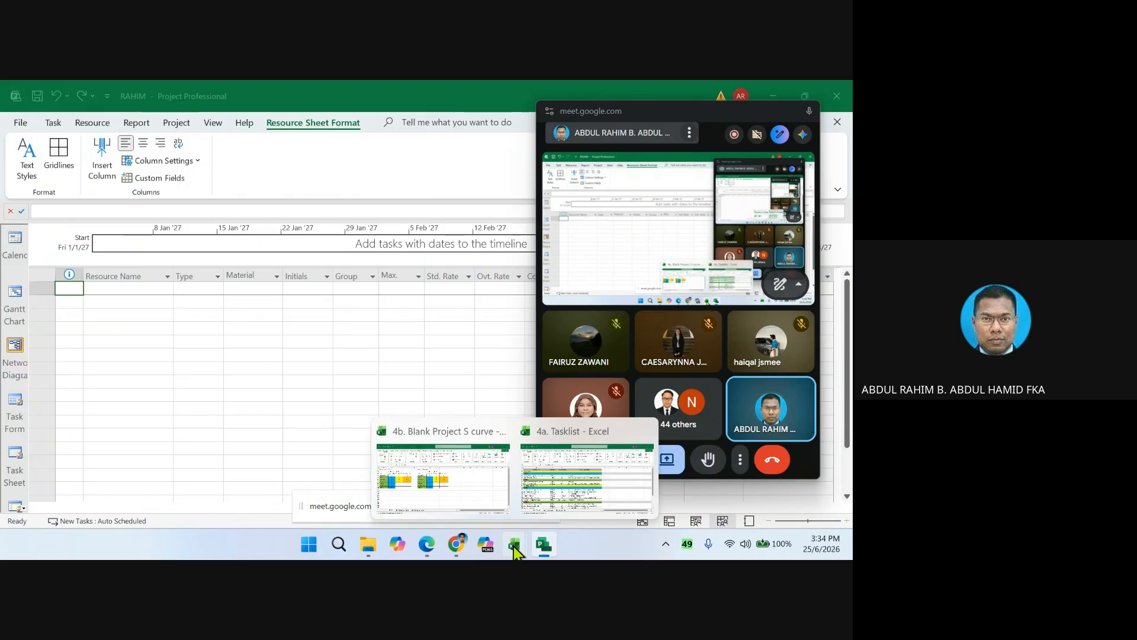
click(569, 497)
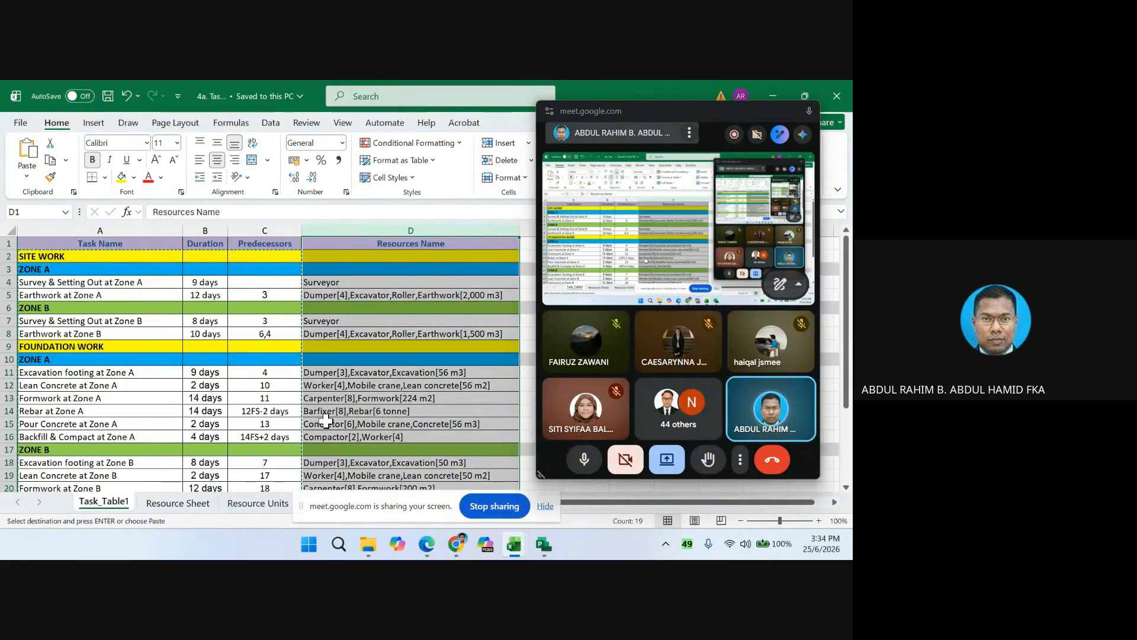
click(167, 508)
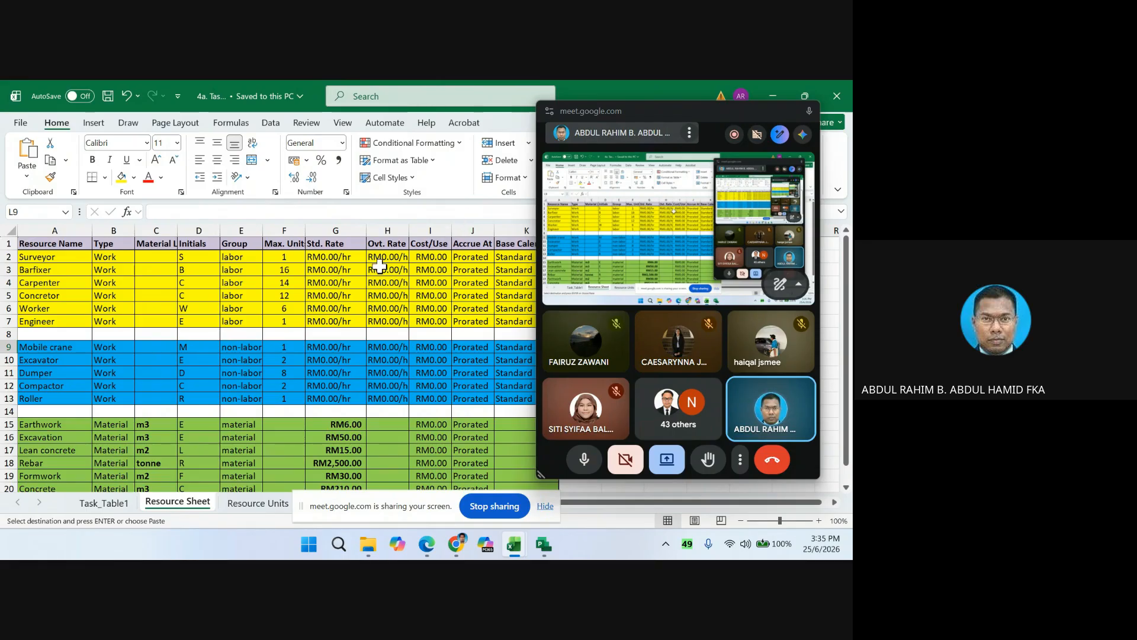
- Examine the Max. Units and Std. Rate columns for the labor, non-labor and material resources
click(284, 231)
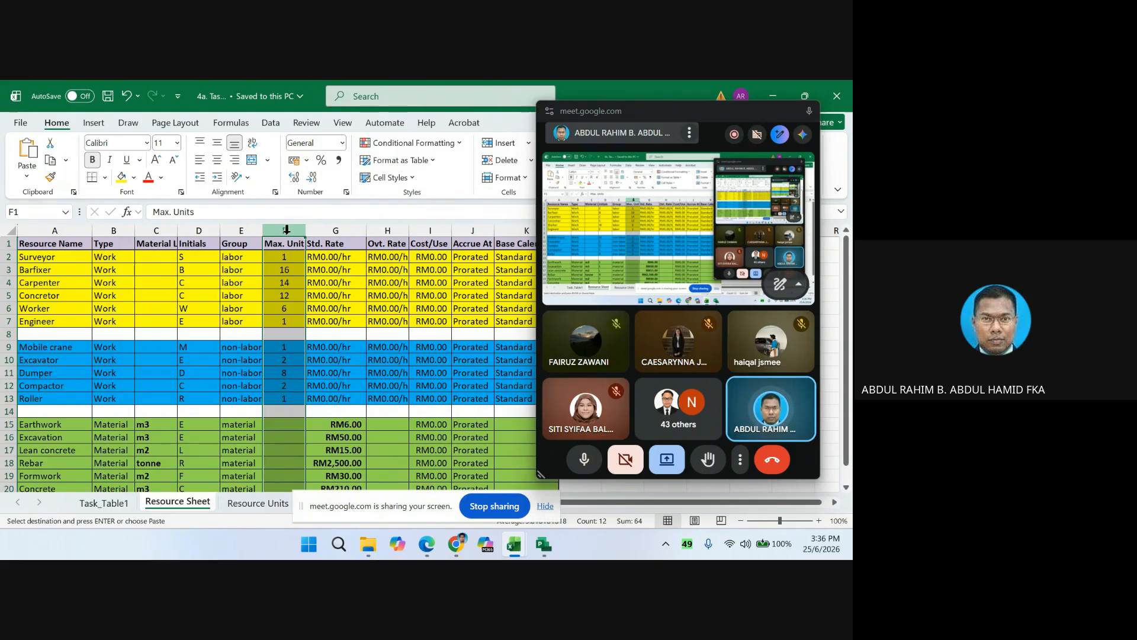
click(332, 228)
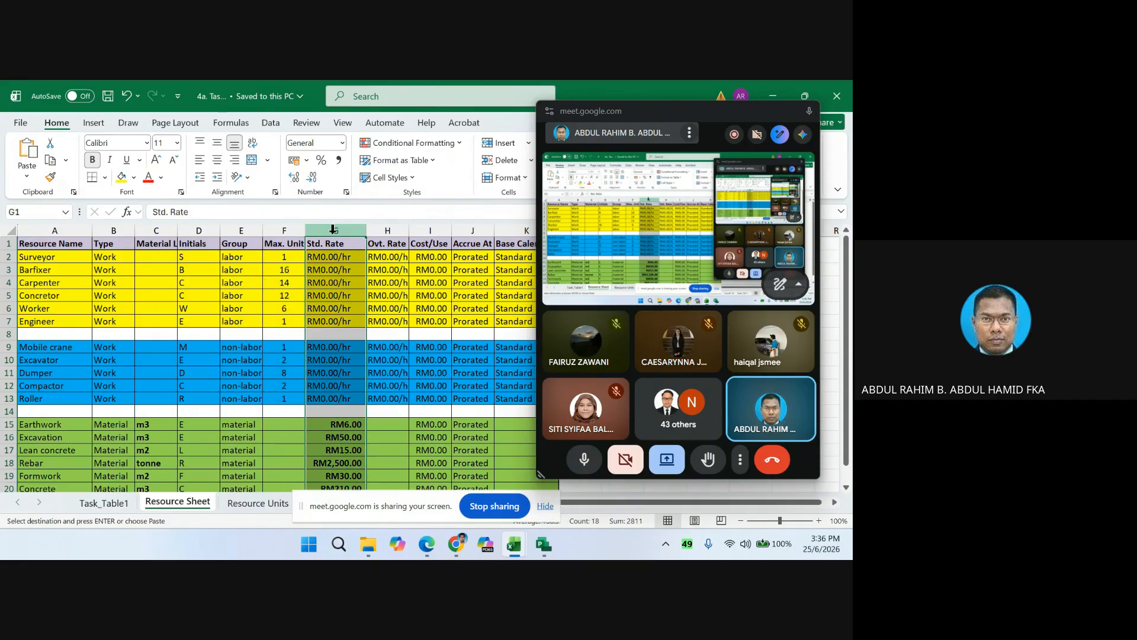
scroll(341, 379, down, 2)
scroll(344, 382, up, 2)
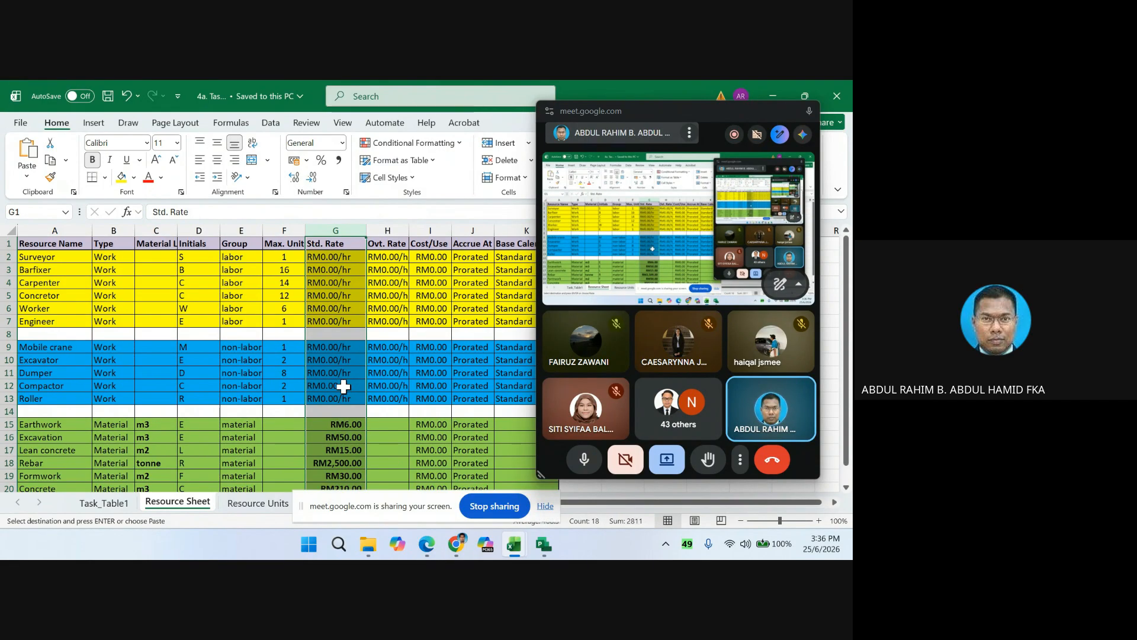
scroll(344, 385, down, 1)
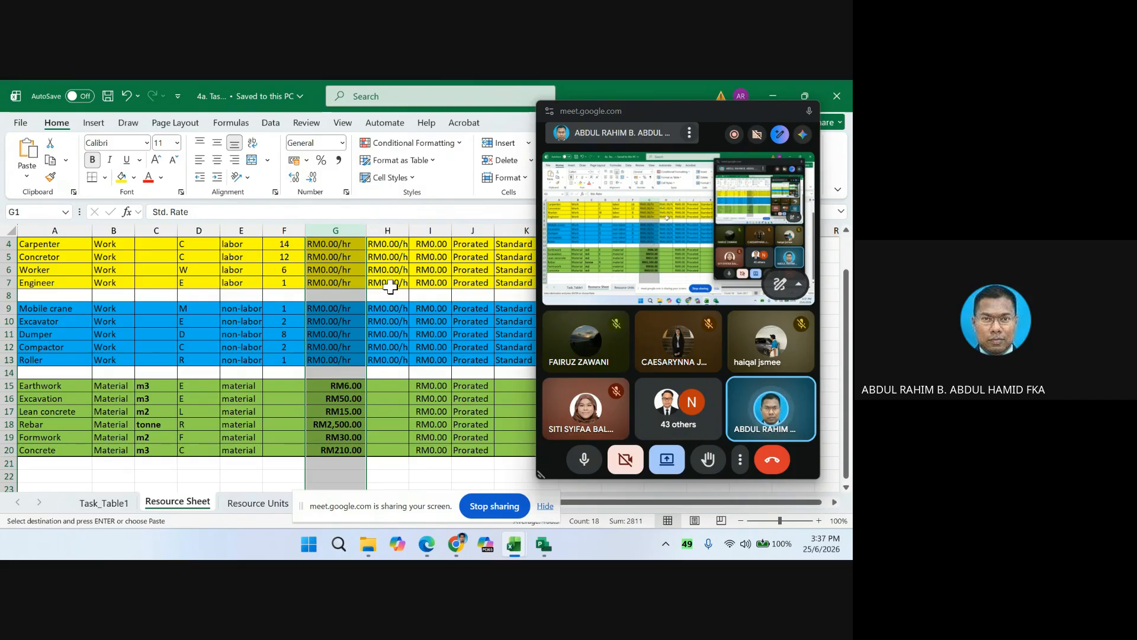
scroll(357, 301, up, 1)
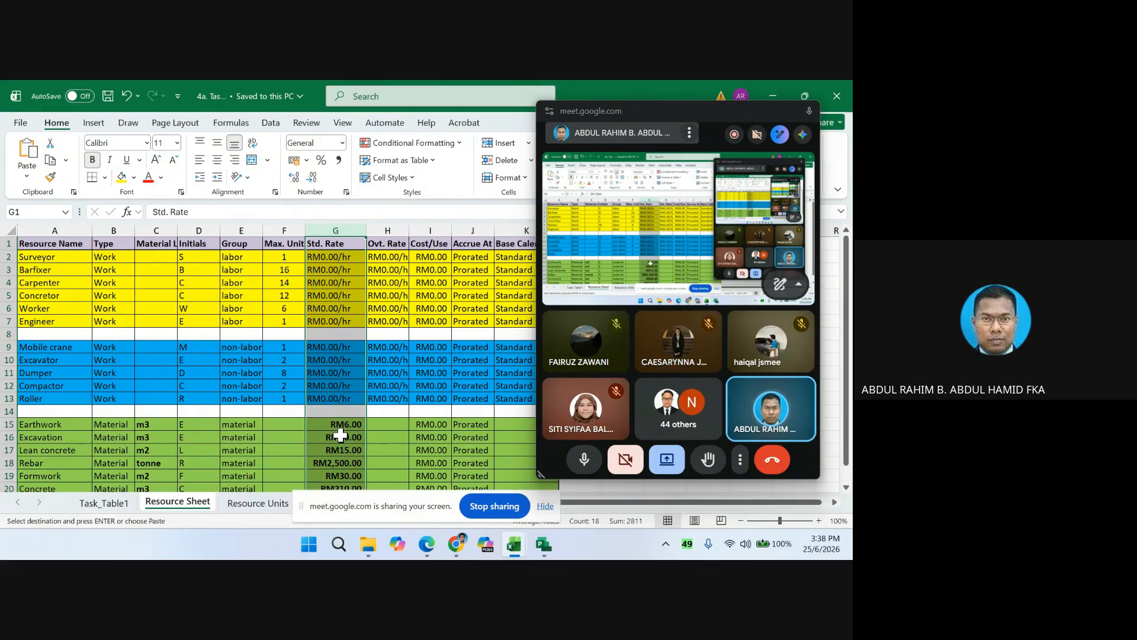
scroll(339, 437, down, 1)
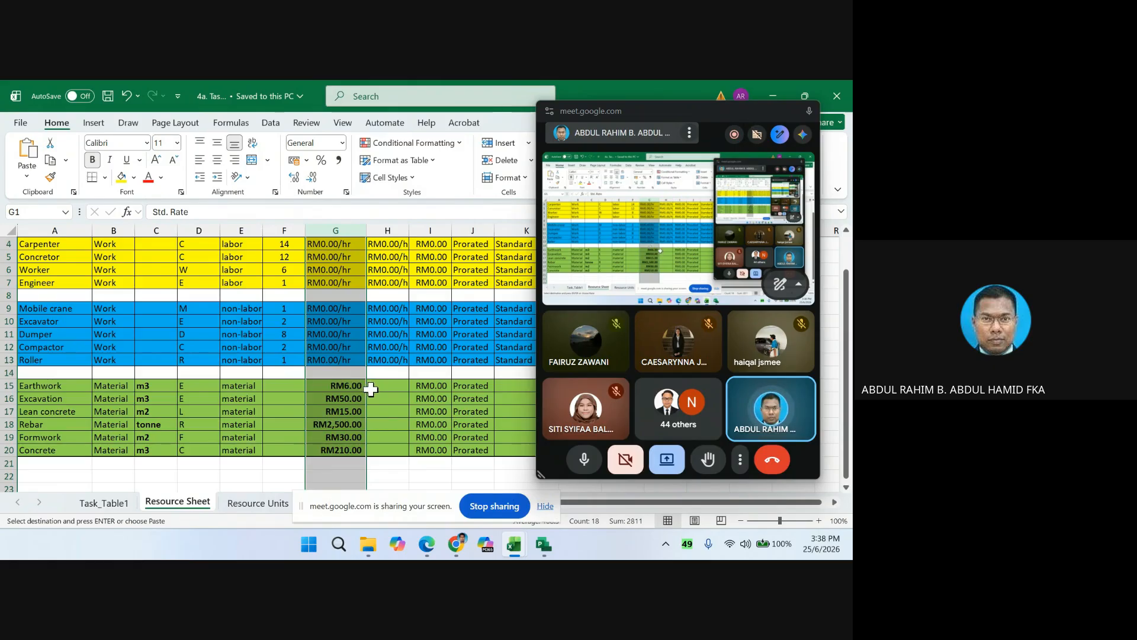
scroll(371, 389, up, 1)
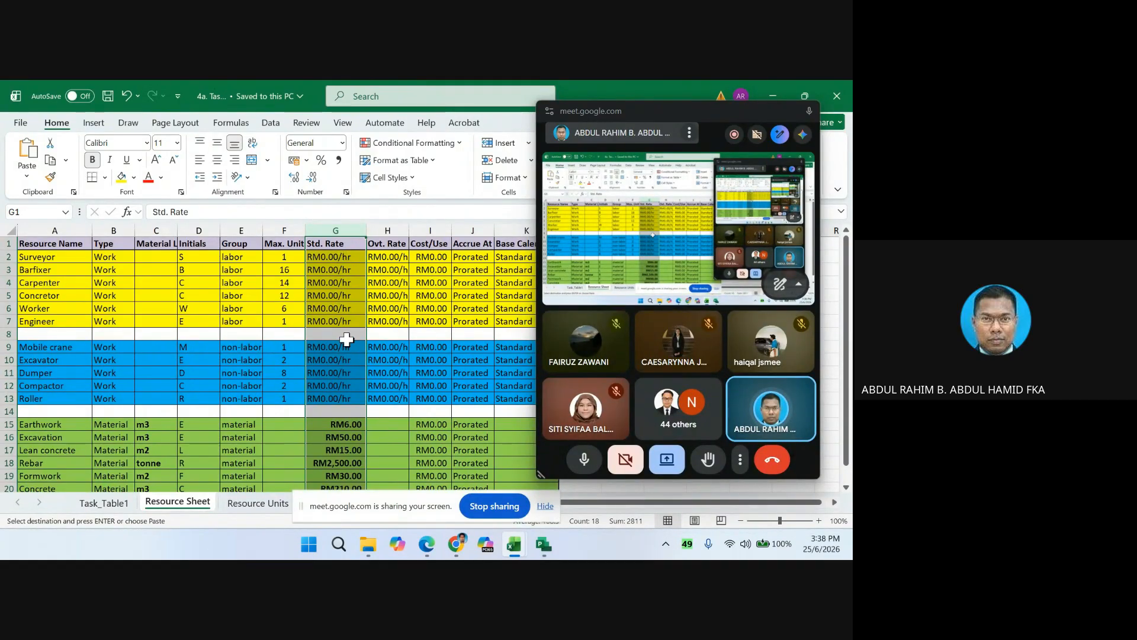
scroll(346, 340, down, 3)
click(383, 411)
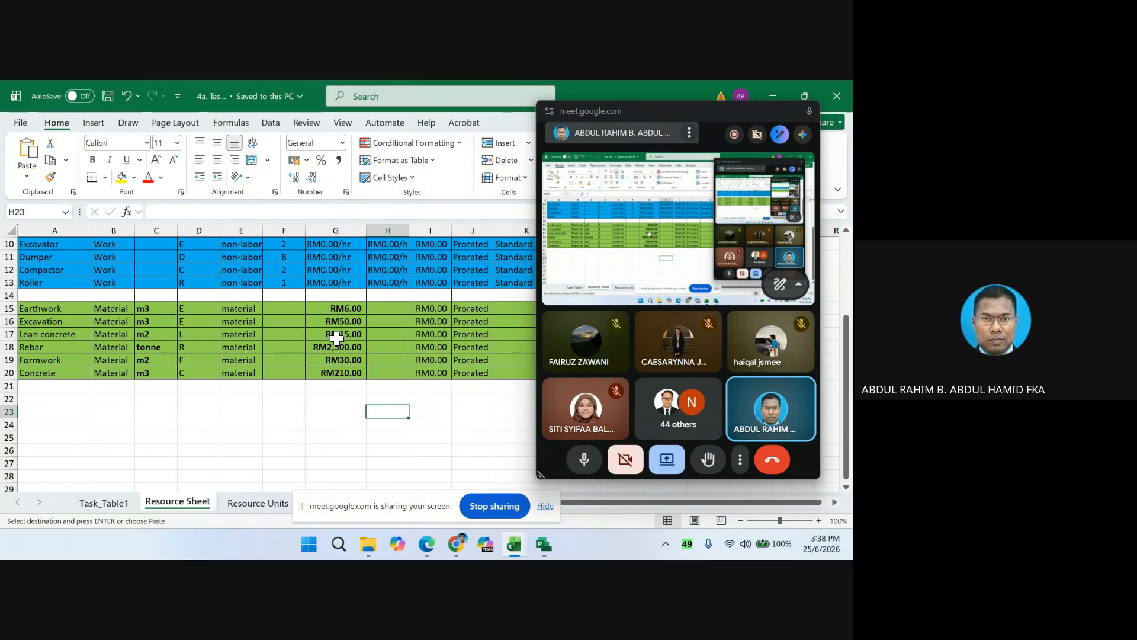
scroll(336, 337, up, 3)
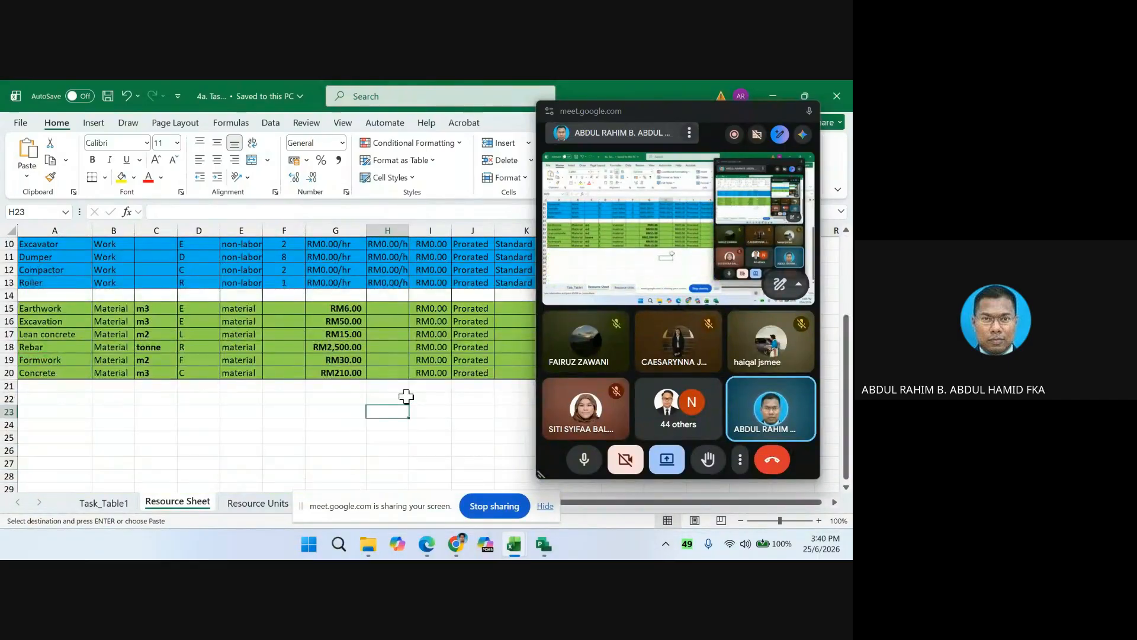
scroll(405, 396, up, 3)
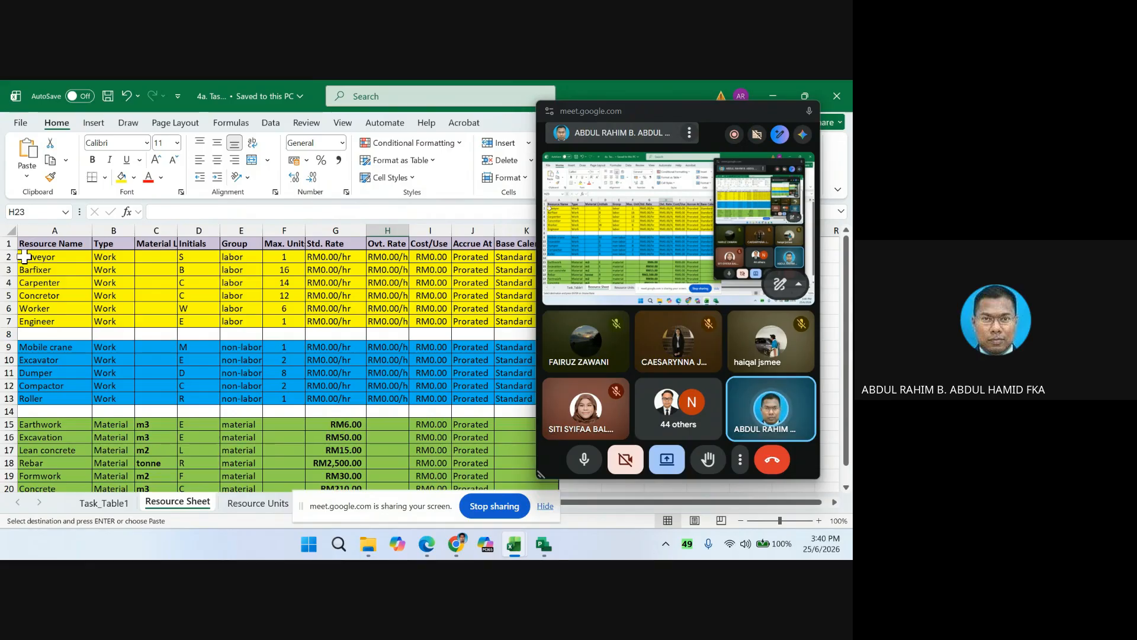
- Copy the resource rows from Surveyor to Concrete (A2:K20) without the header row, and return to Microsoft Project
drag(36, 259, 510, 457)
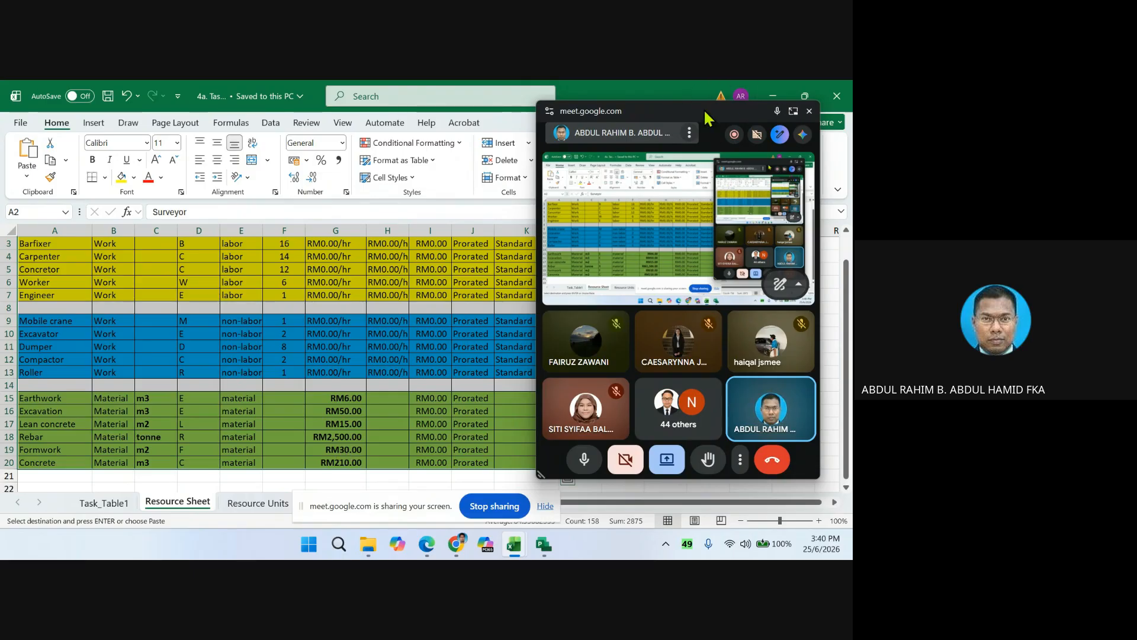
drag(704, 115, 751, 105)
scroll(137, 273, up, 1)
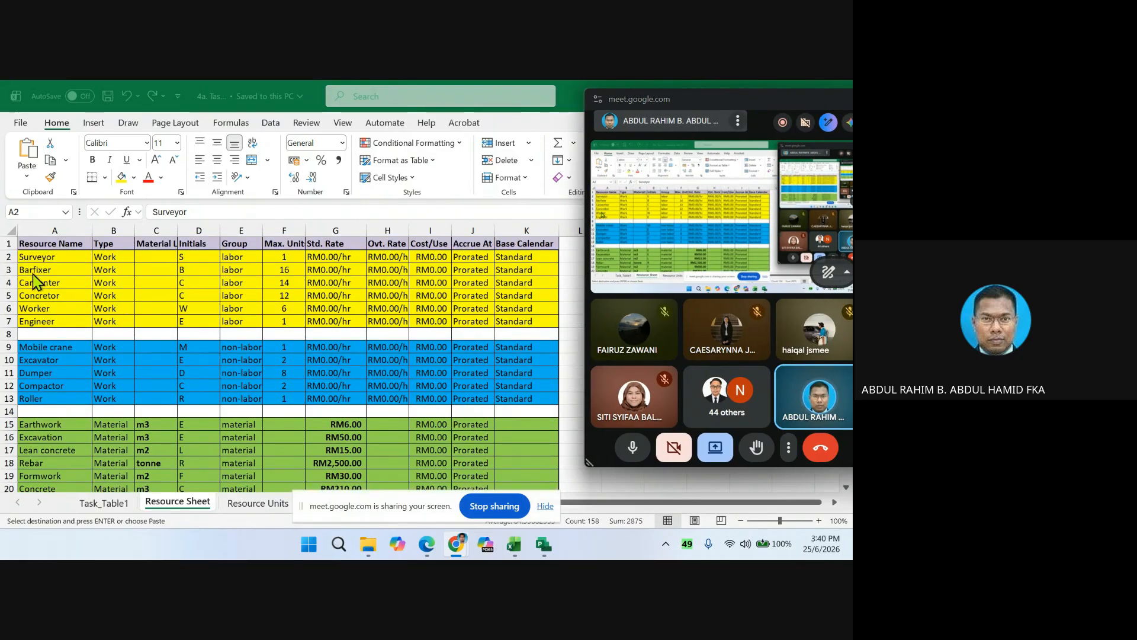
click(49, 256)
click(104, 282)
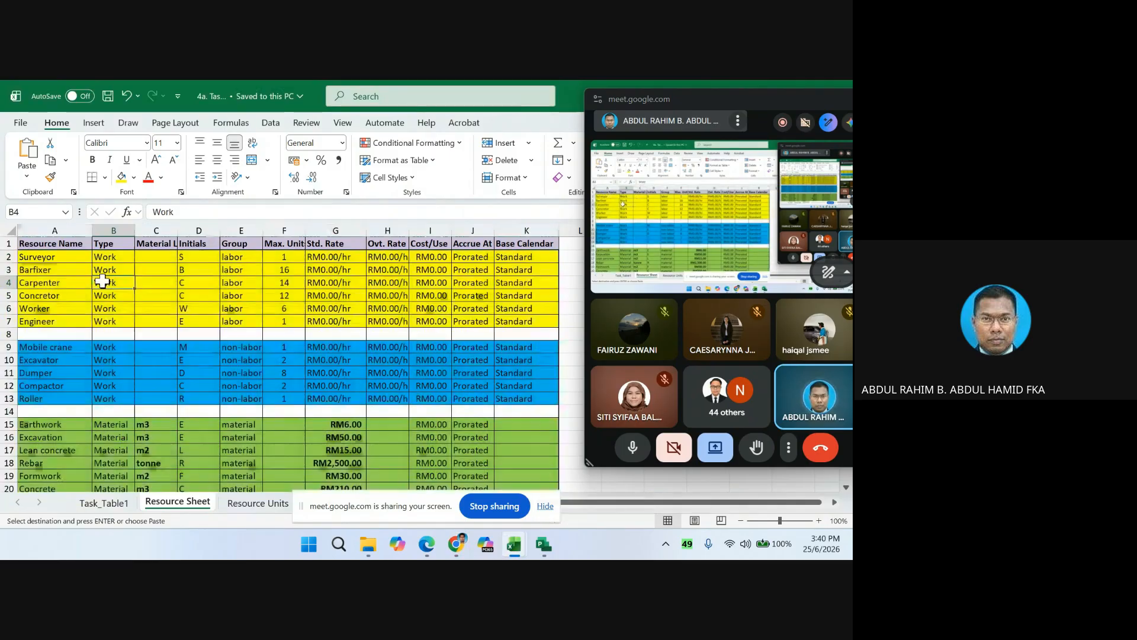
mouse_move(52, 258)
mouse_down()
mouse_move(407, 264)
mouse_move(541, 283)
mouse_move(536, 496)
mouse_move(530, 464)
mouse_up()
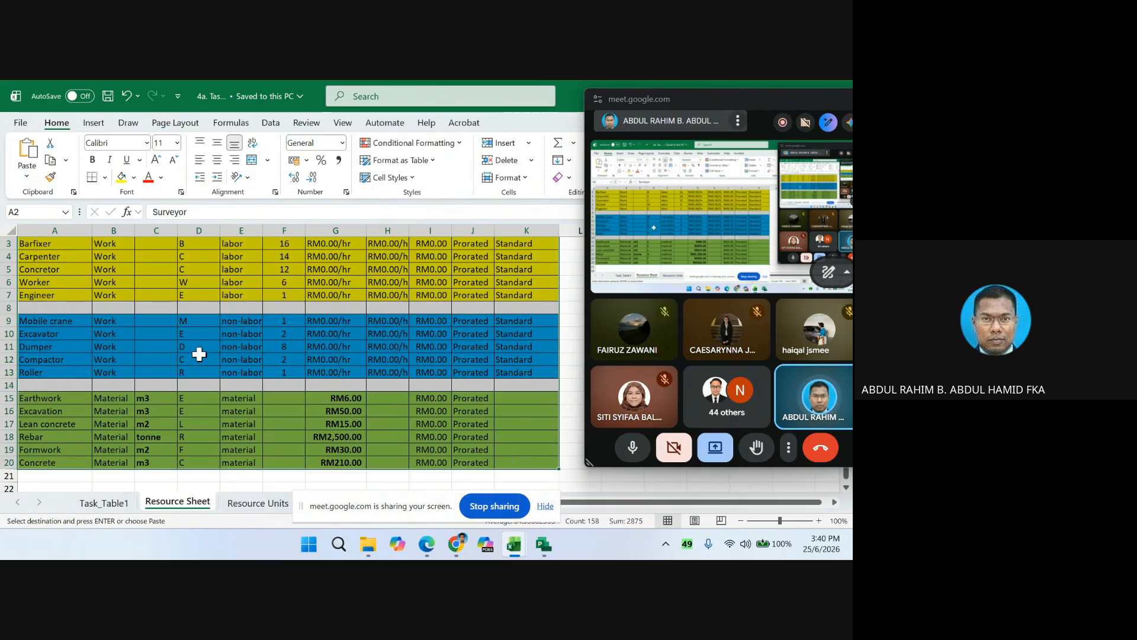
scroll(199, 354, up, 1)
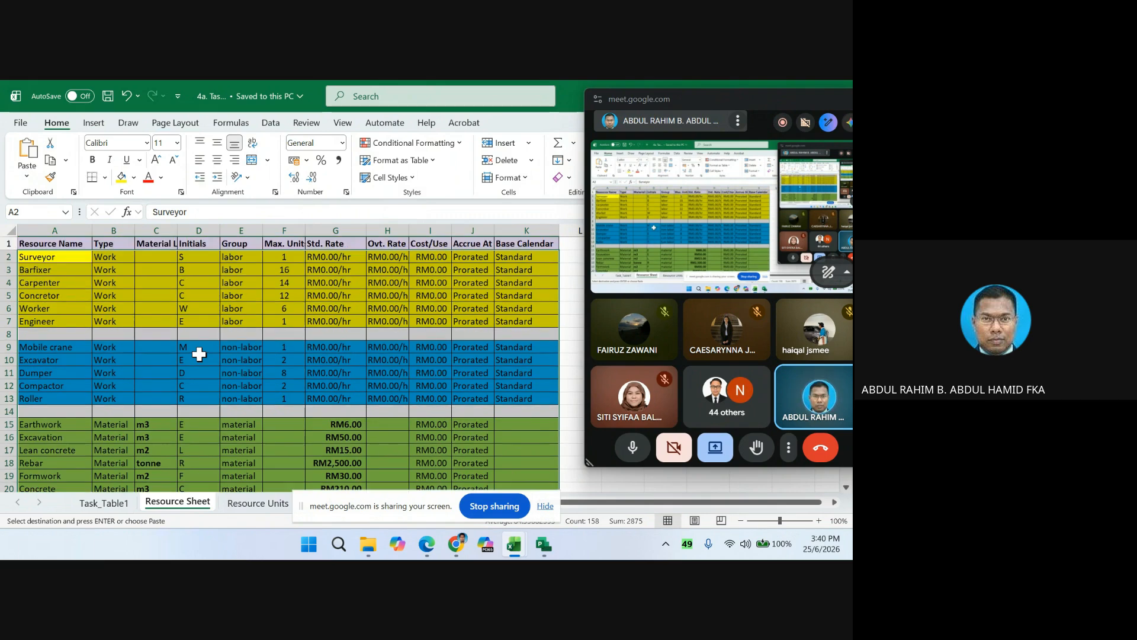
right_click(197, 283)
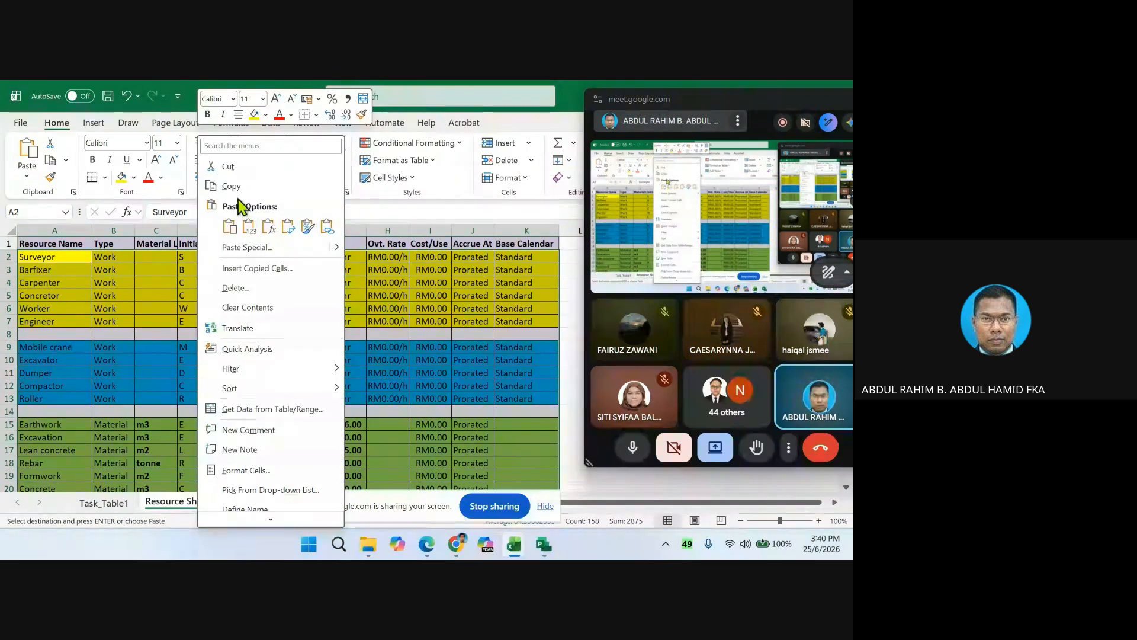
click(230, 186)
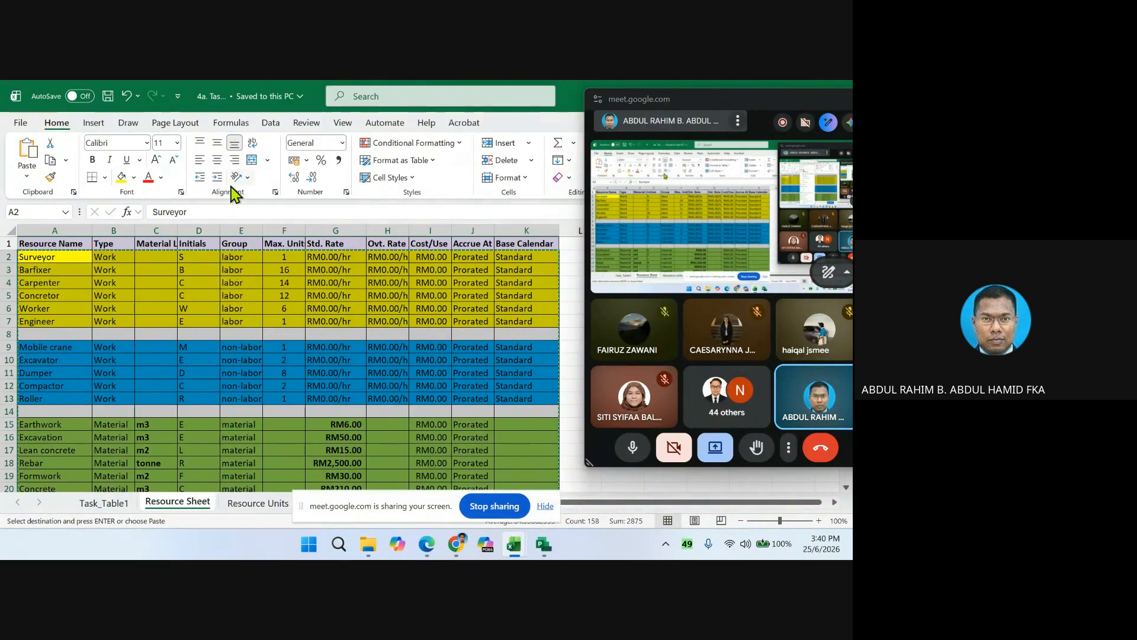
click(540, 544)
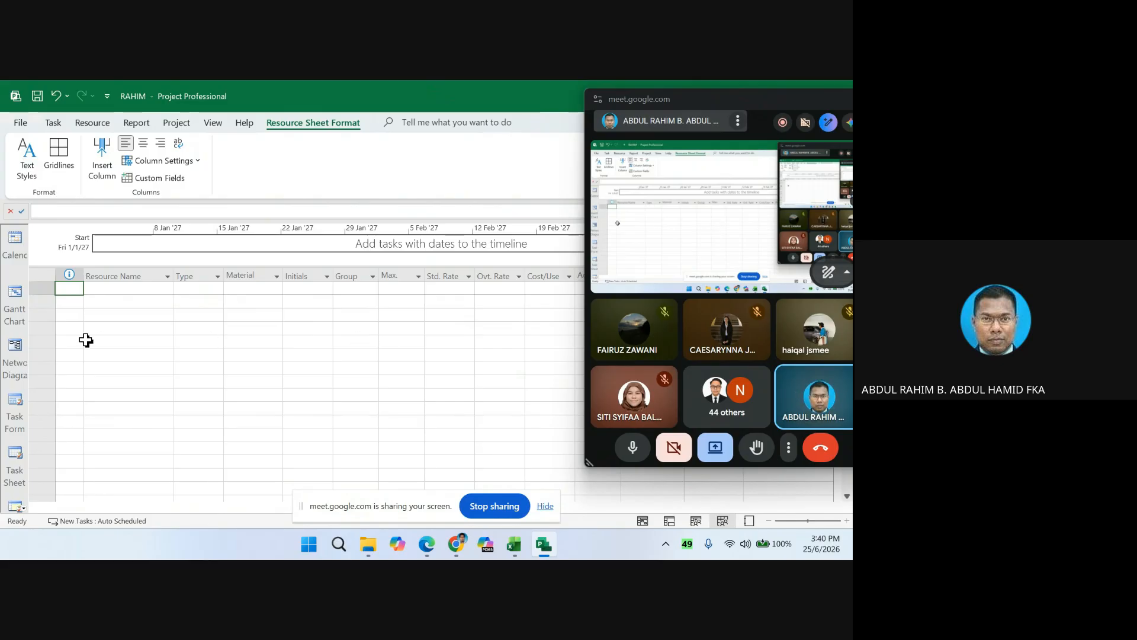
click(111, 267)
double_click(118, 288)
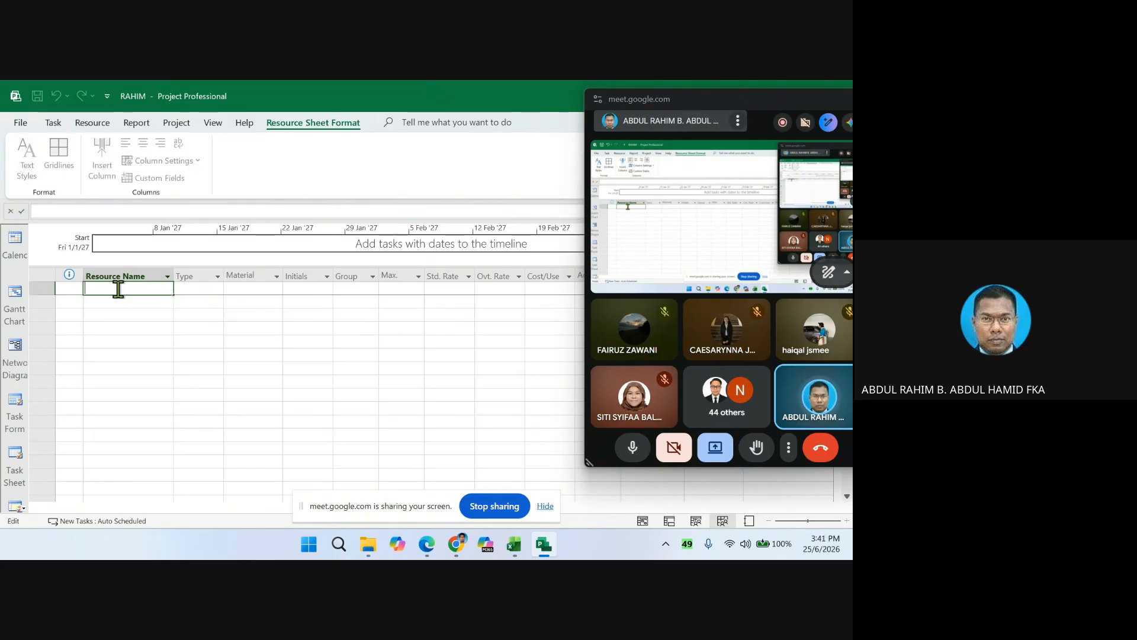
right_click(119, 290)
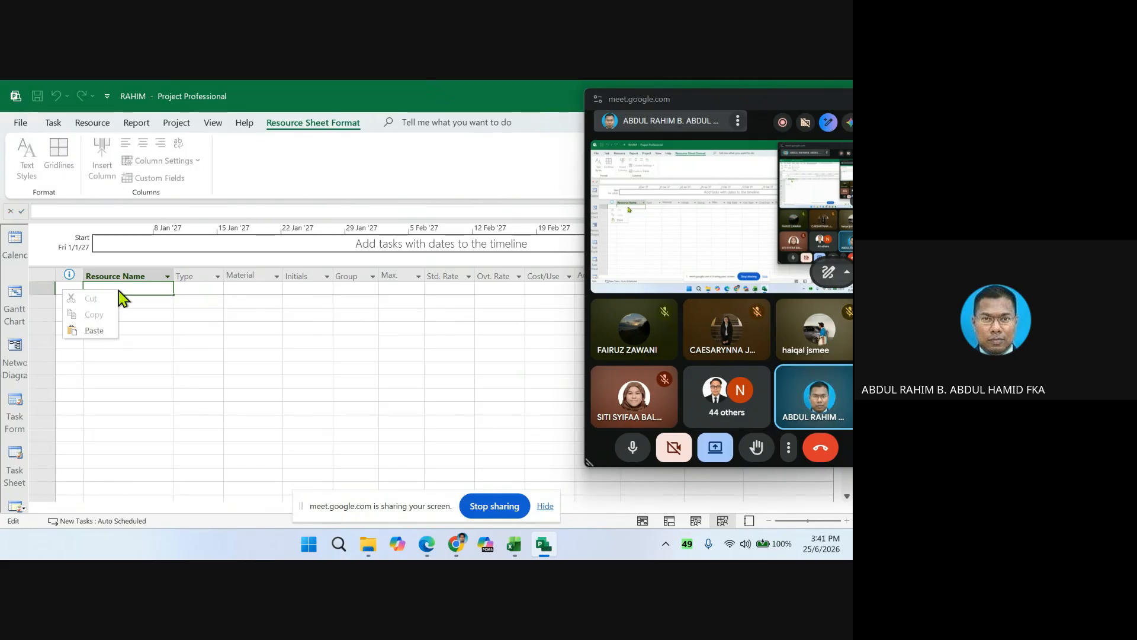
click(156, 306)
click(139, 286)
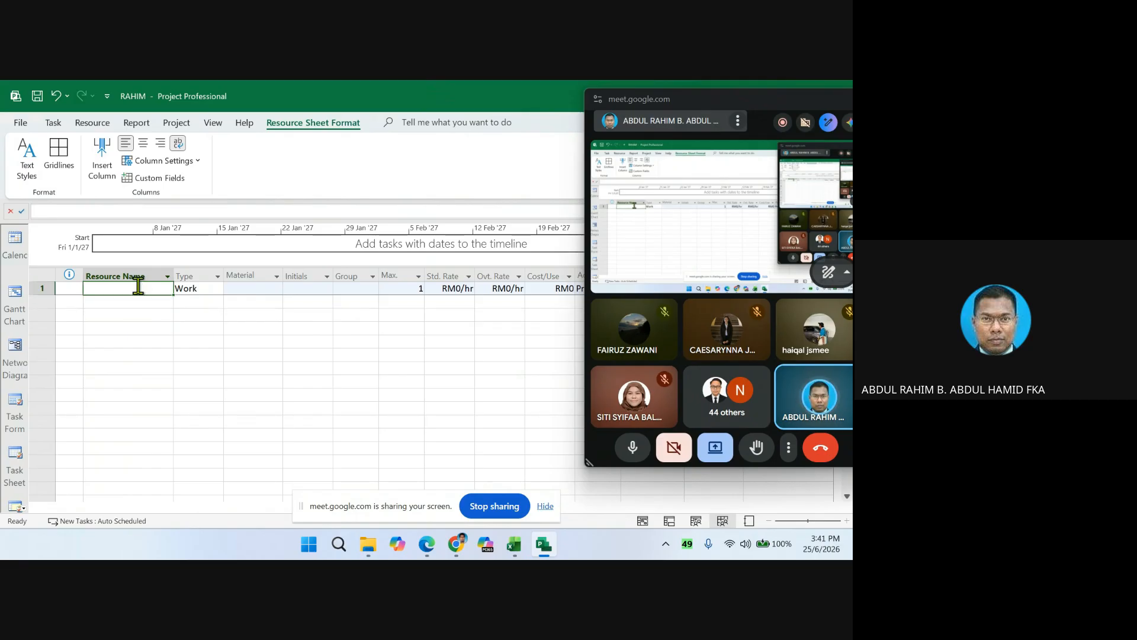
click(37, 288)
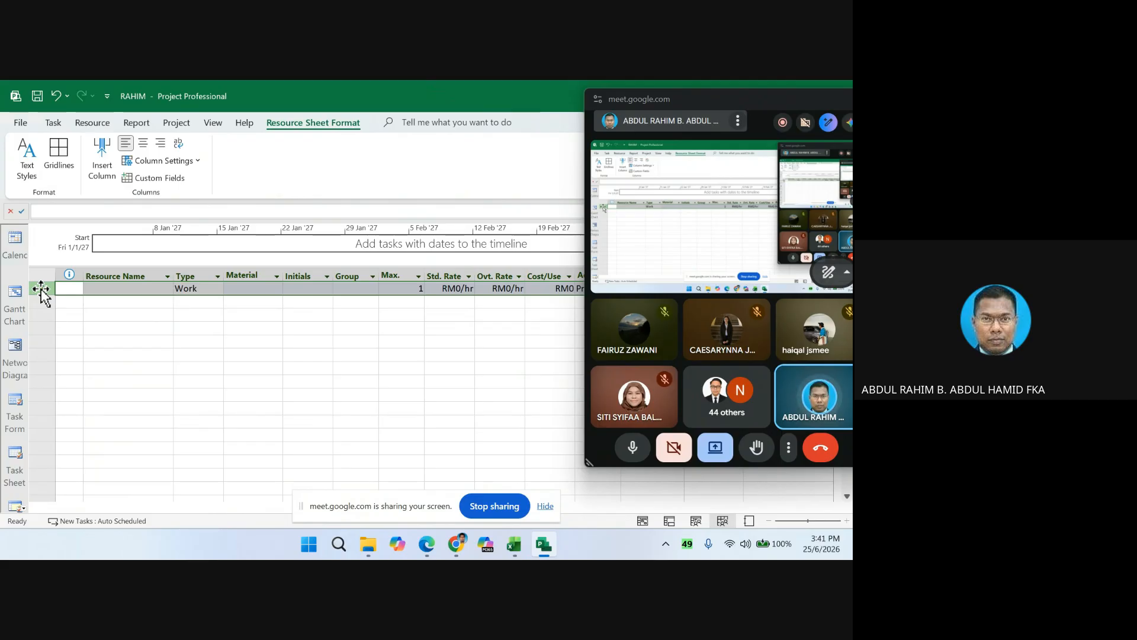
key(Delete)
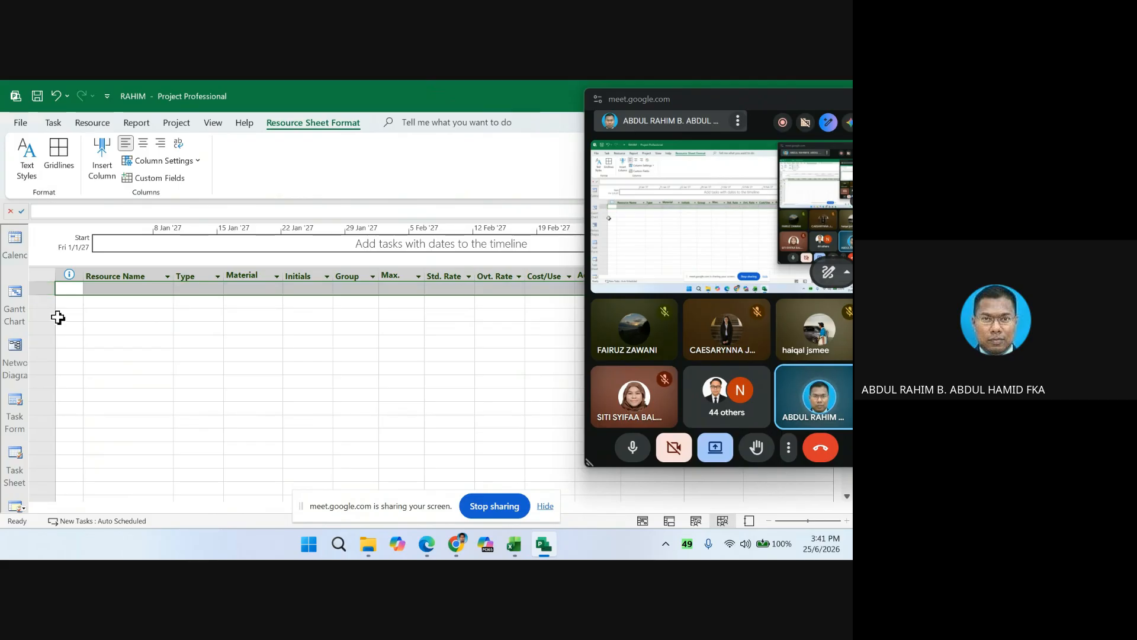
right_click(109, 287)
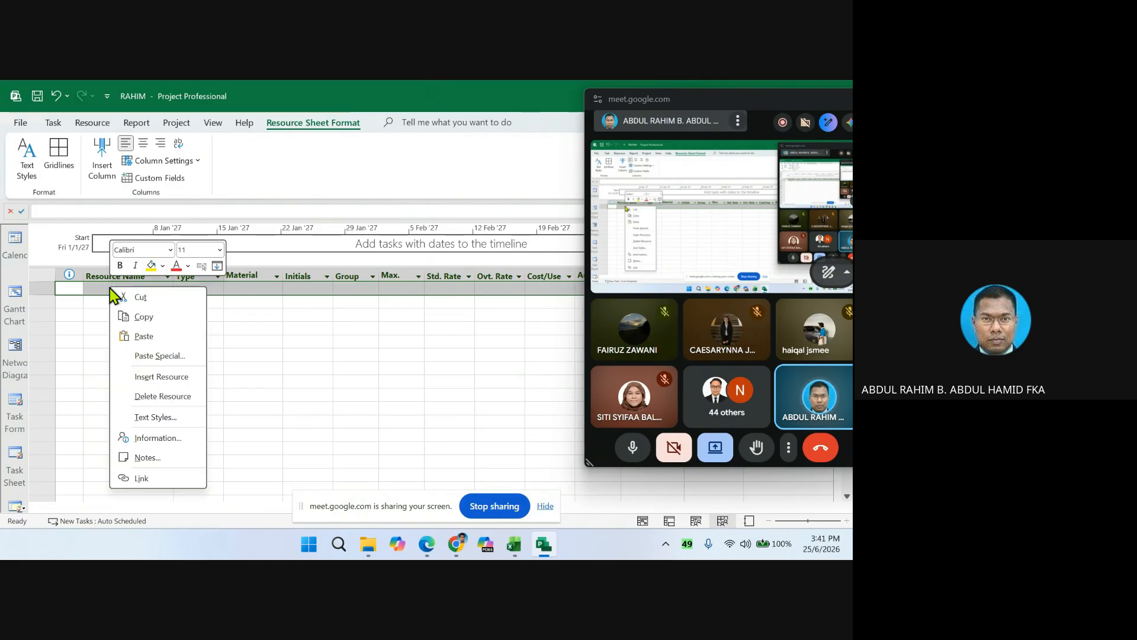
click(109, 289)
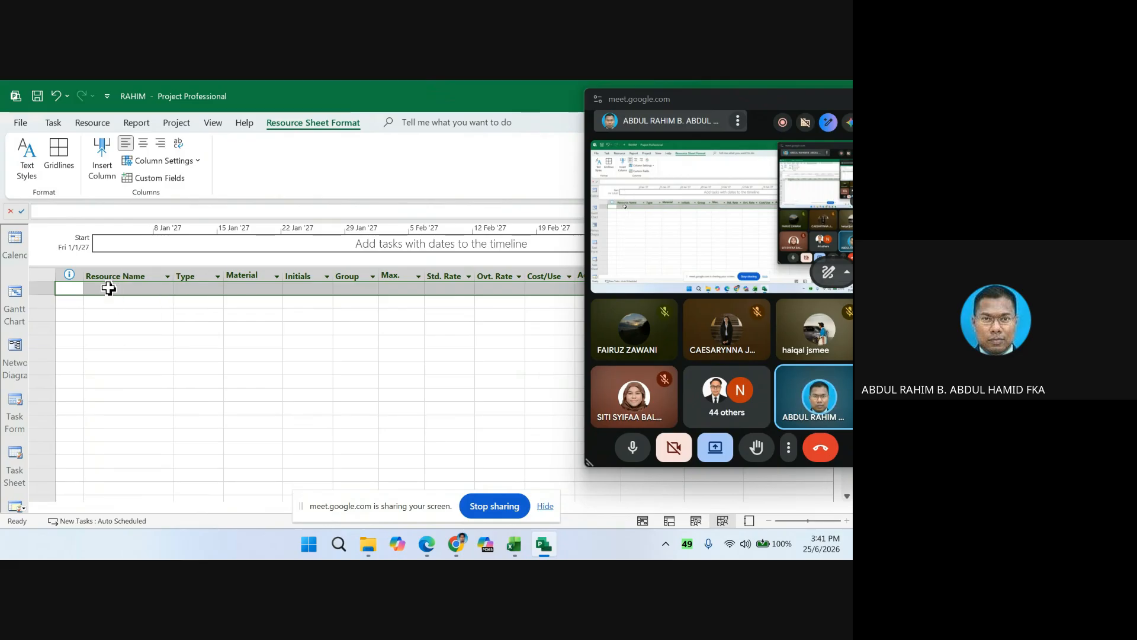
- Paste the copied labor, non-labor and material resource rows into the empty Resource Sheet, starting at the first Resource Name cell
click(122, 314)
click(114, 290)
right_click(112, 290)
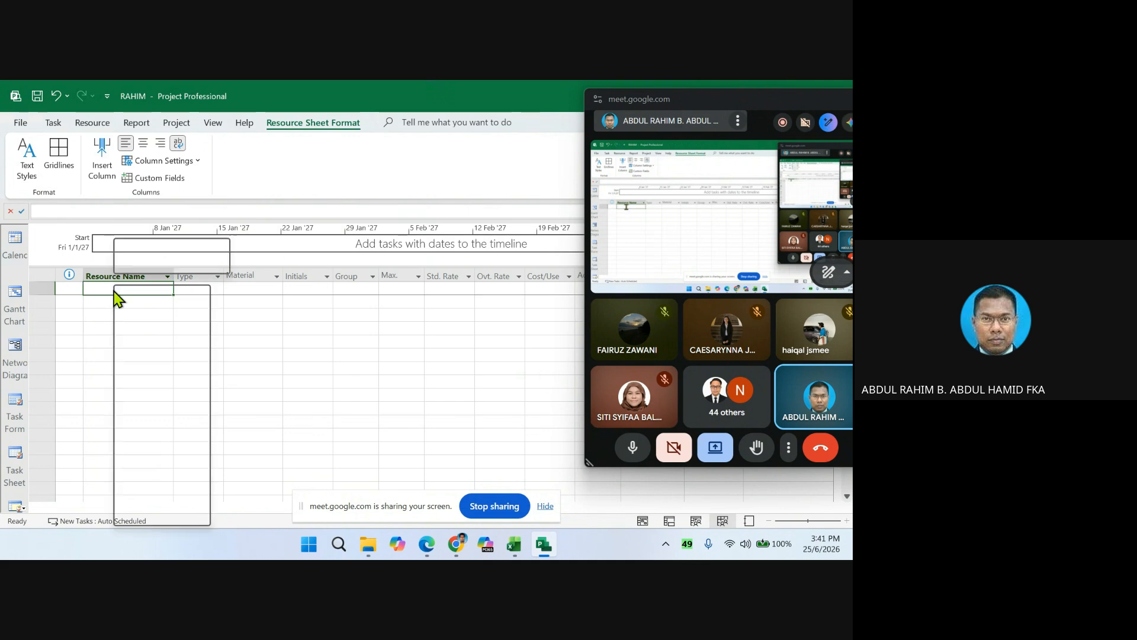
click(149, 335)
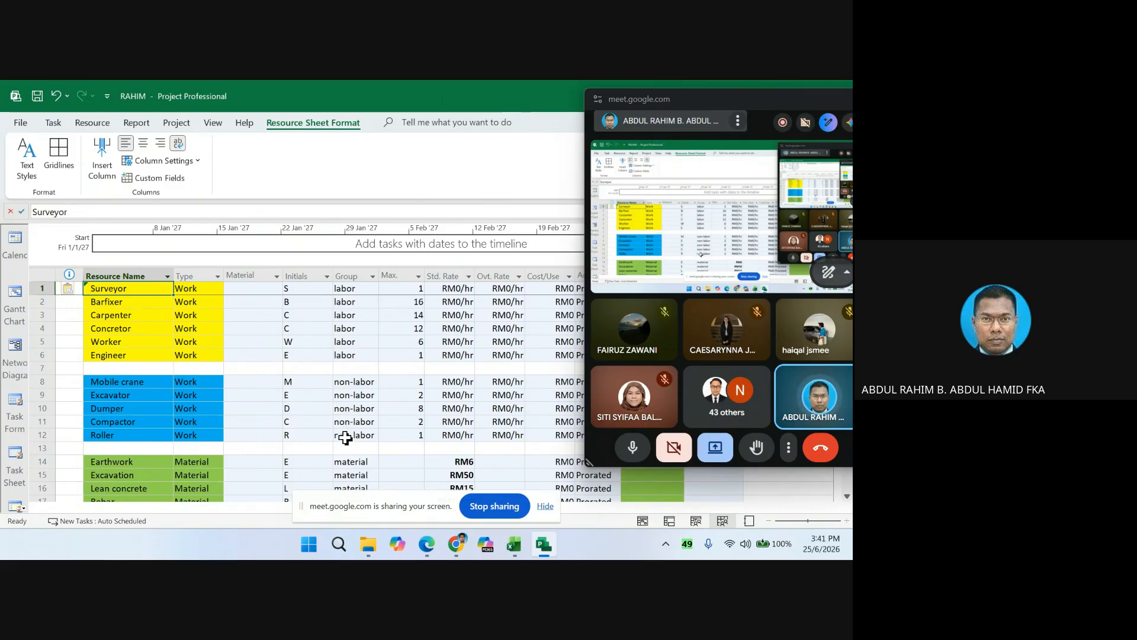
scroll(346, 438, down, 1)
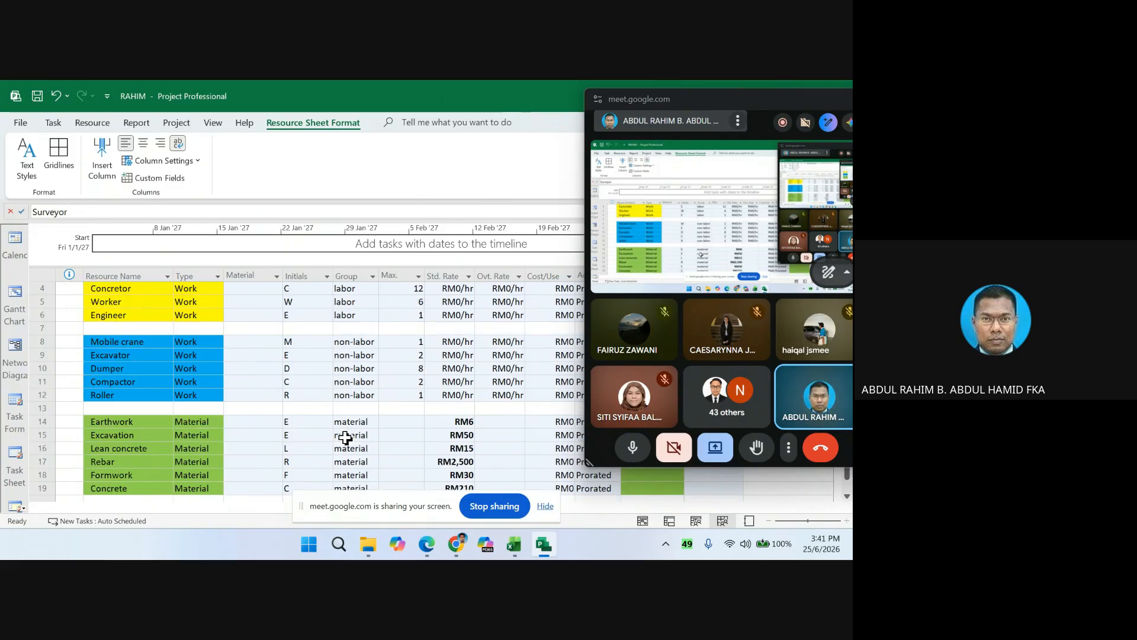
scroll(345, 438, down, 2)
scroll(345, 437, up, 2)
scroll(345, 438, down, 1)
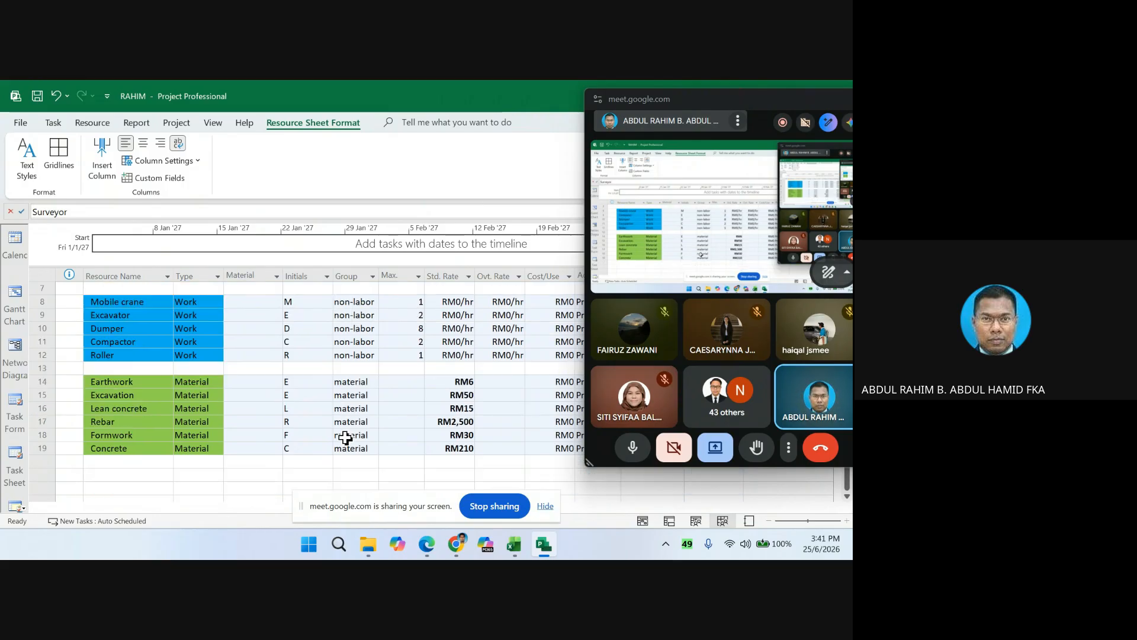
scroll(368, 420, up, 3)
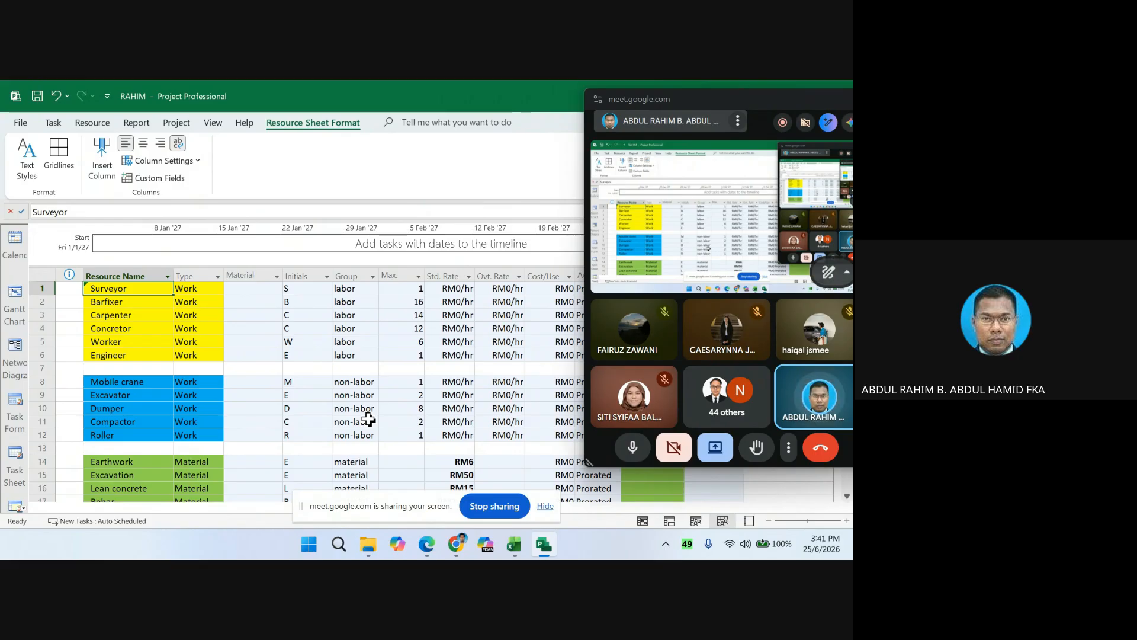
scroll(403, 430, down, 3)
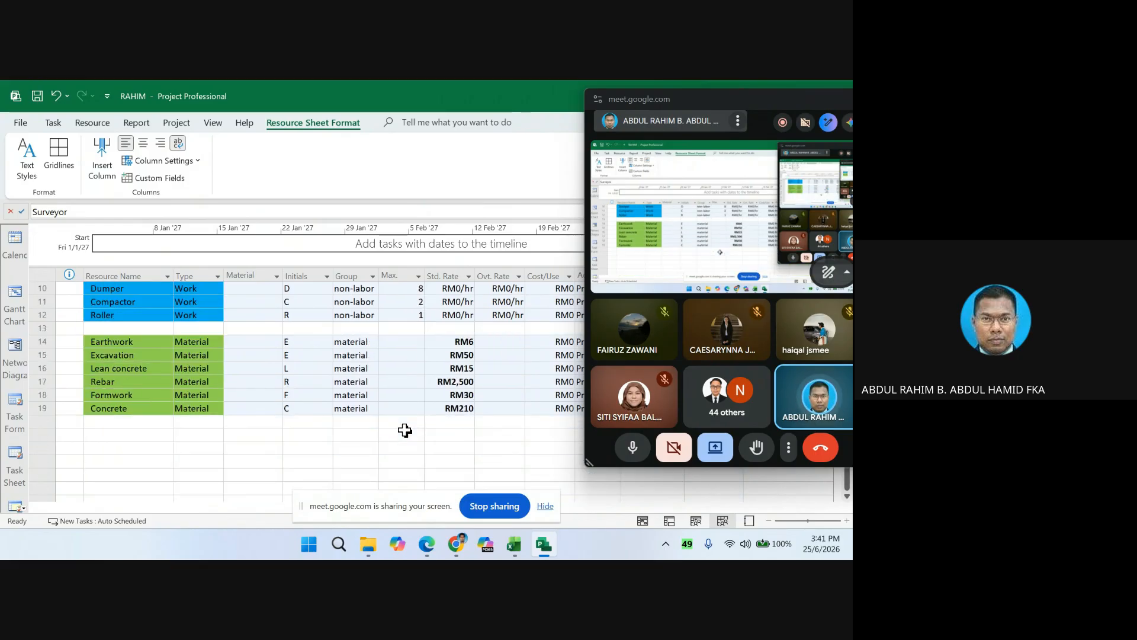
- Copy the material unit labels for Earthwork to Concrete (C15:C20) from the 4a. Tasklist workbook and return to Microsoft Project
drag(246, 341, 253, 405)
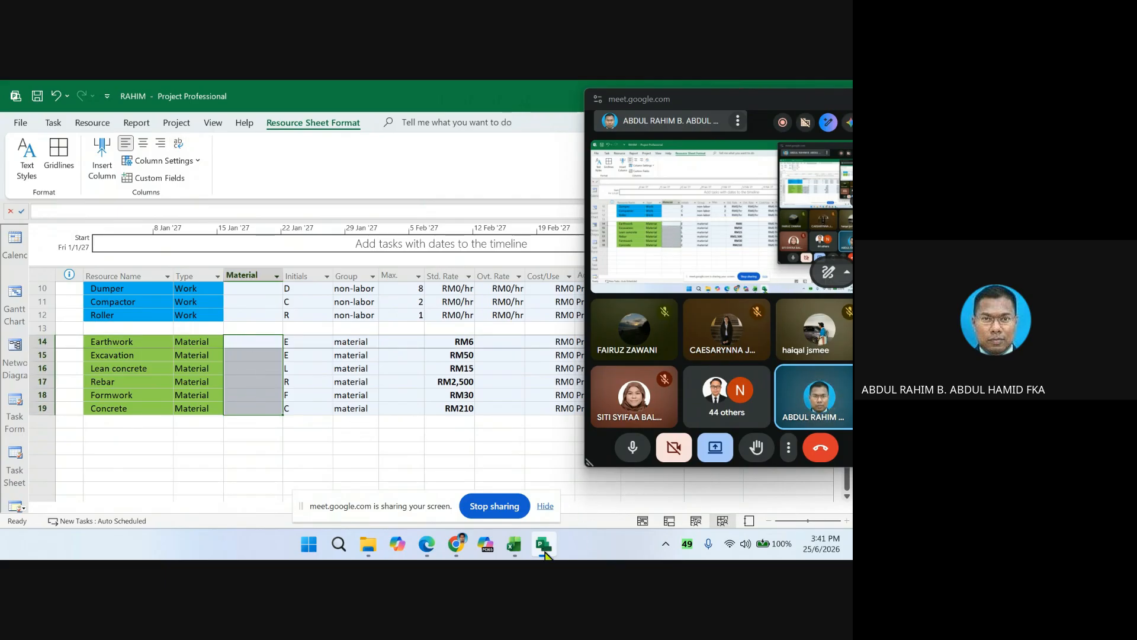
mouse_move(513, 543)
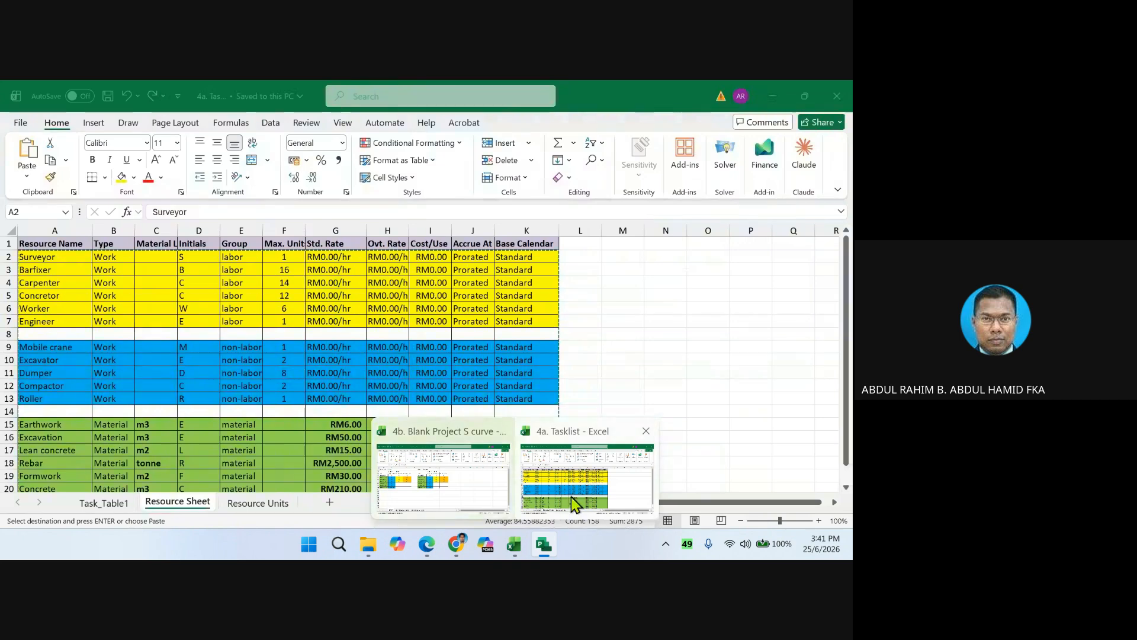
click(571, 497)
scroll(441, 457, down, 2)
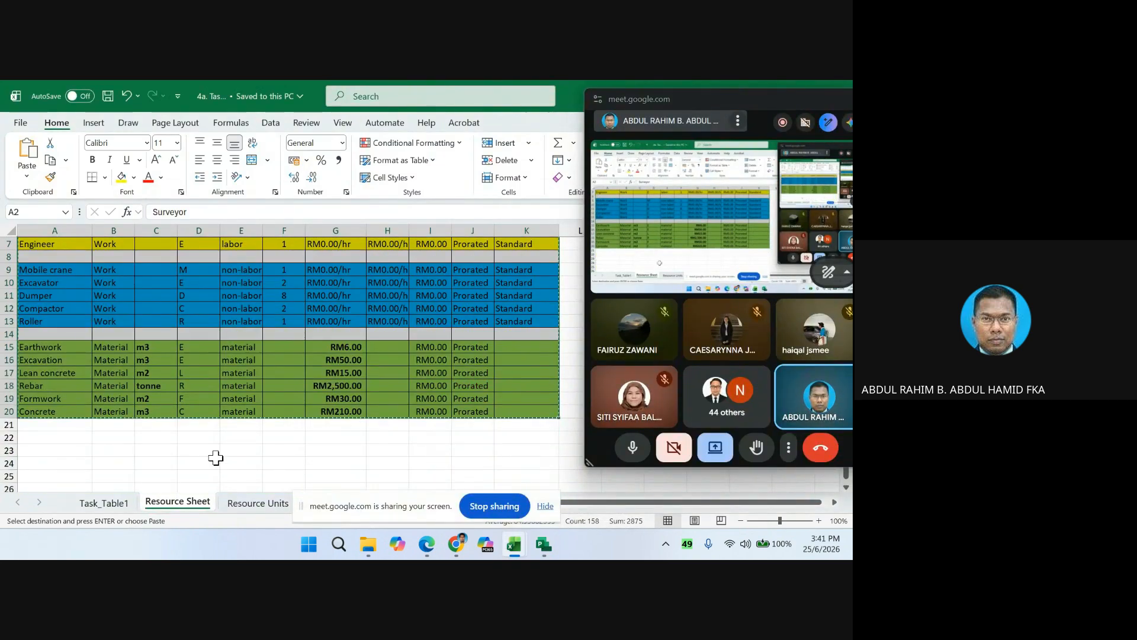
click(215, 456)
drag(150, 347, 150, 407)
right_click(160, 353)
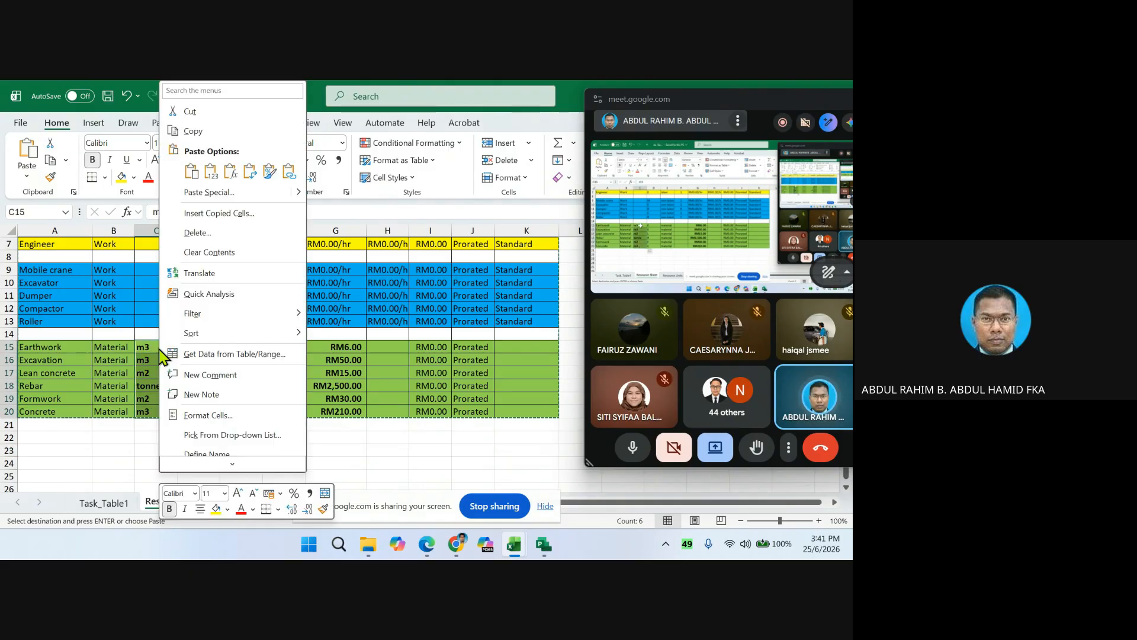
click(200, 130)
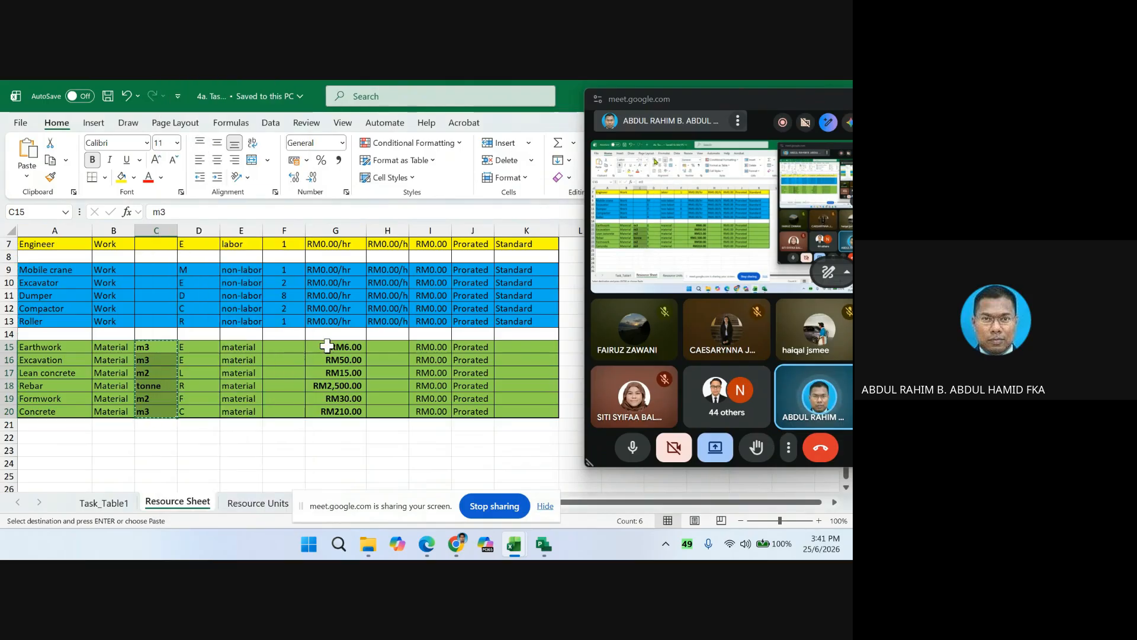
click(544, 544)
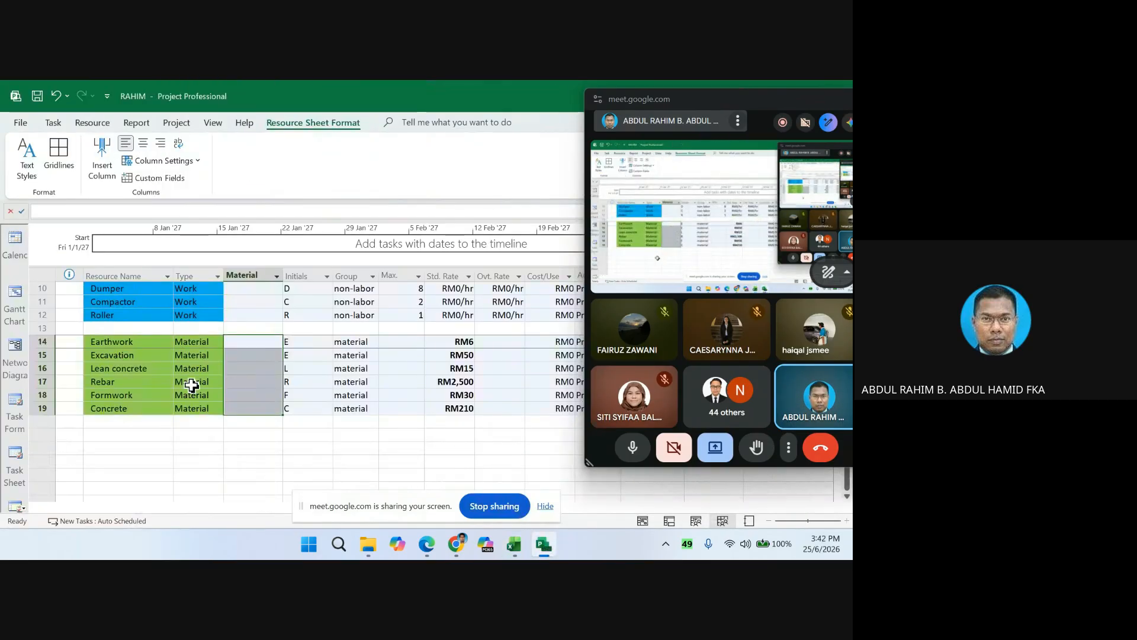
- Paste the copied unit labels m3, m3, m2, tonne, m2 and m3 into the Material column from the Earthwork row
click(242, 343)
click(244, 342)
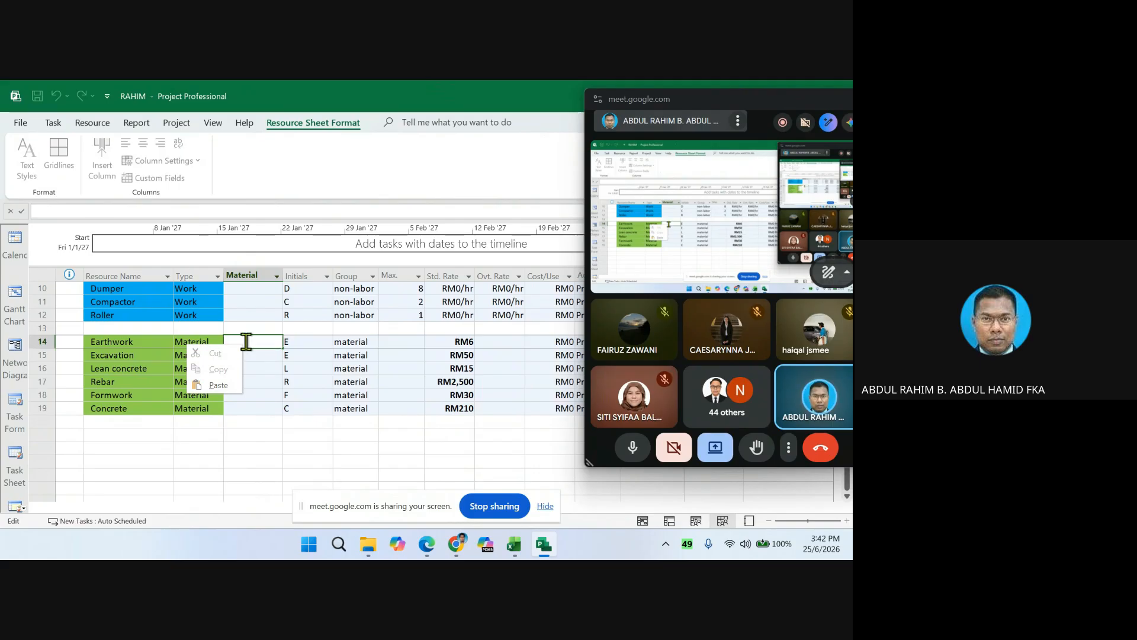
click(278, 447)
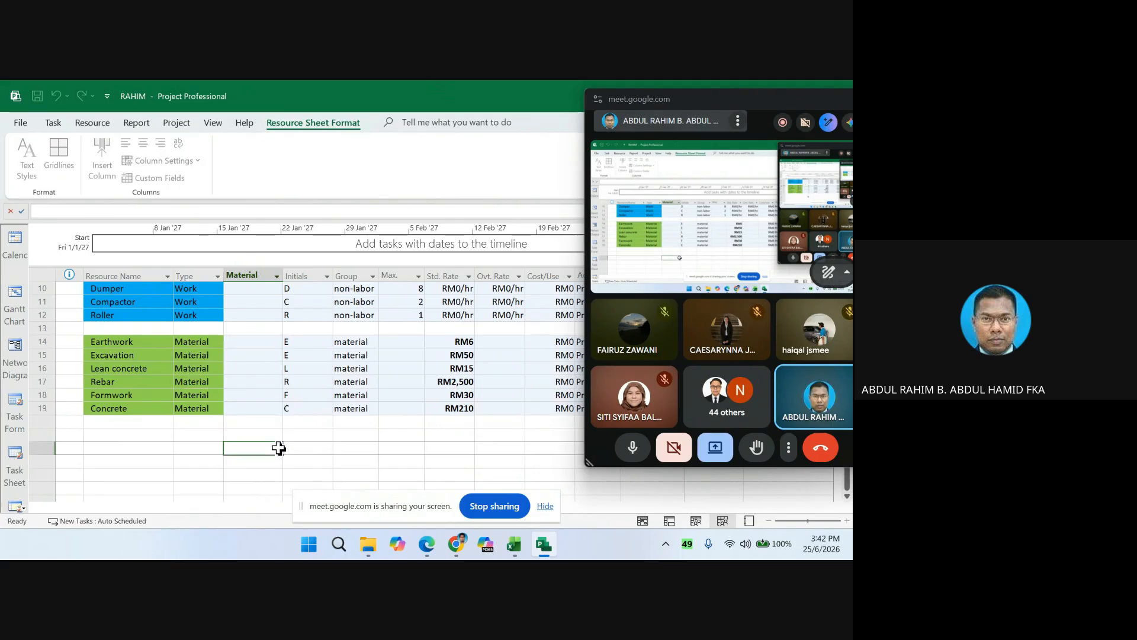
click(252, 342)
right_click(252, 342)
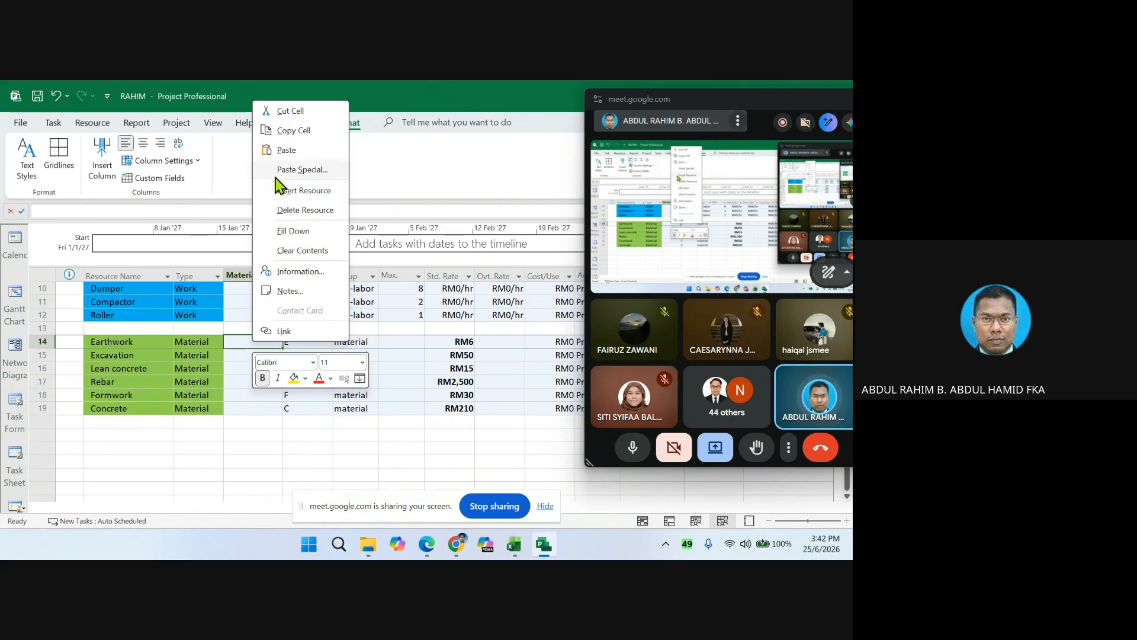
click(287, 151)
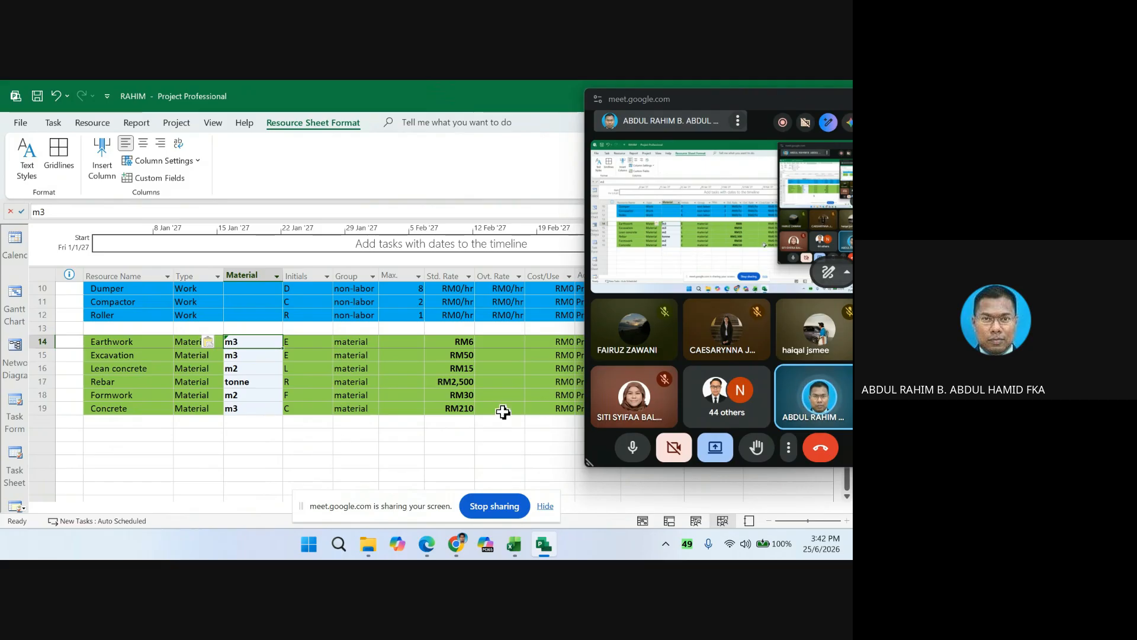
scroll(492, 433, up, 3)
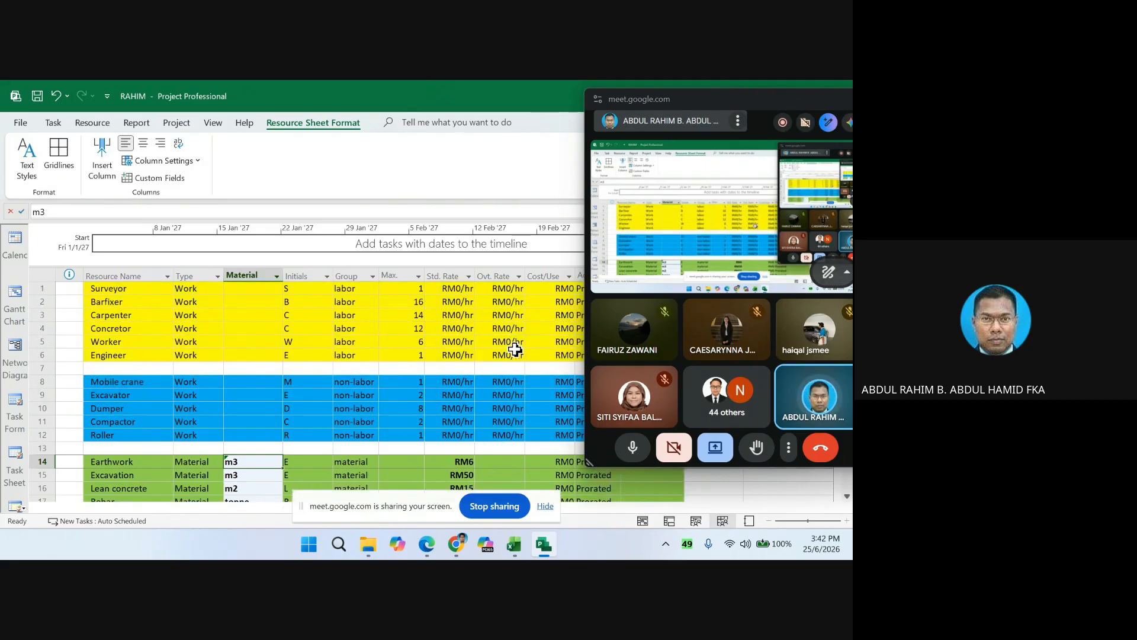
scroll(499, 385, down, 3)
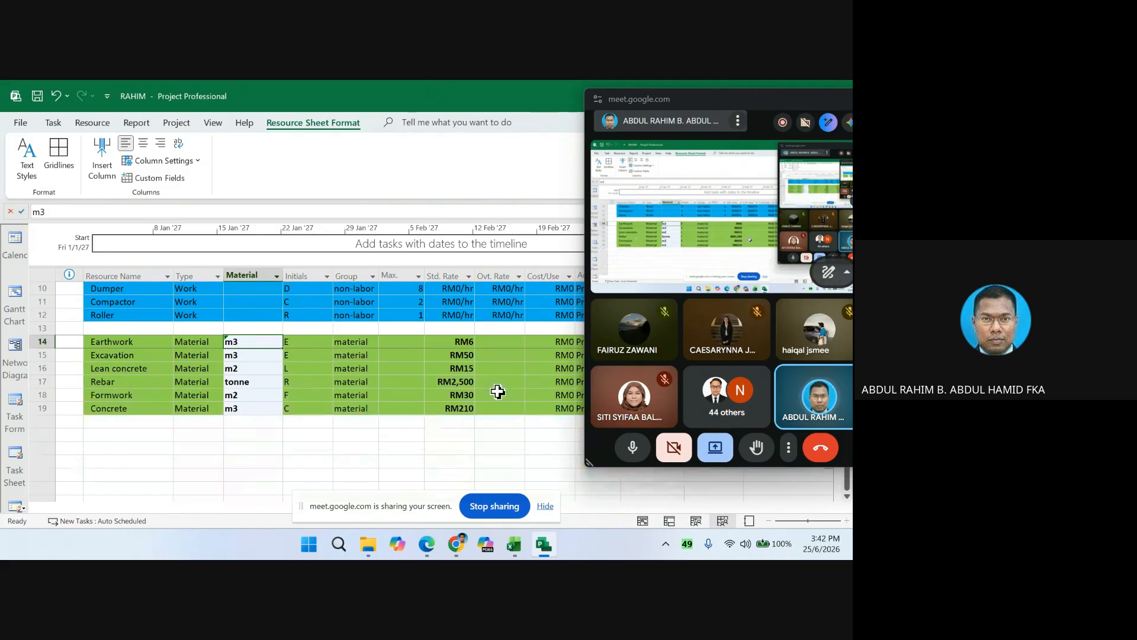
click(330, 448)
scroll(247, 411, up, 3)
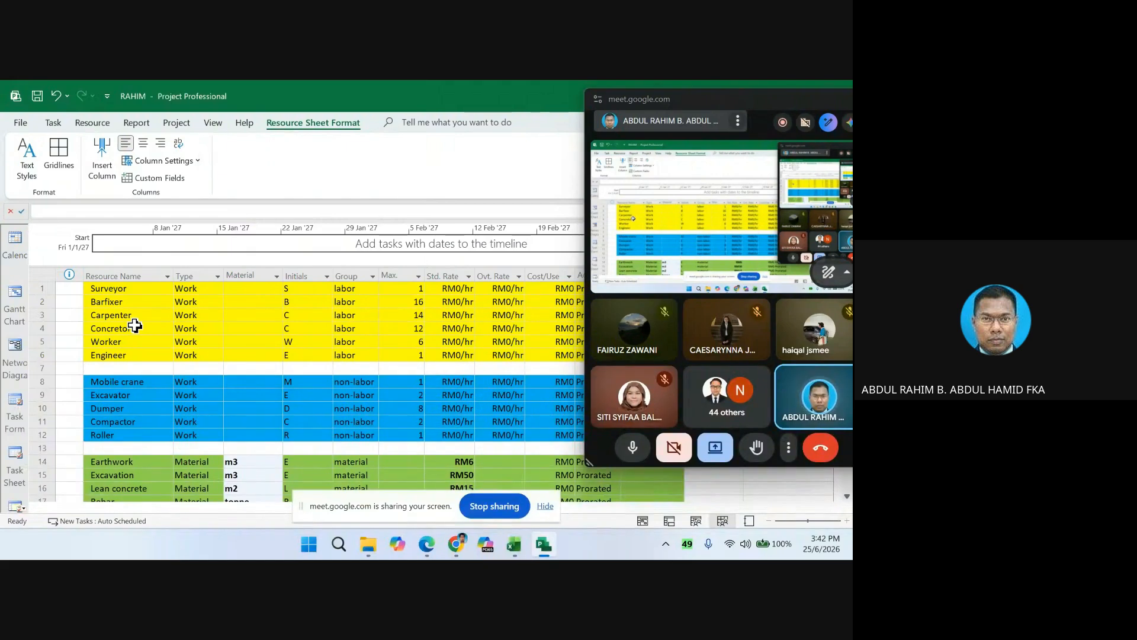
- Save the changes to the project file and review the filled resource rows
key(alt+F4)
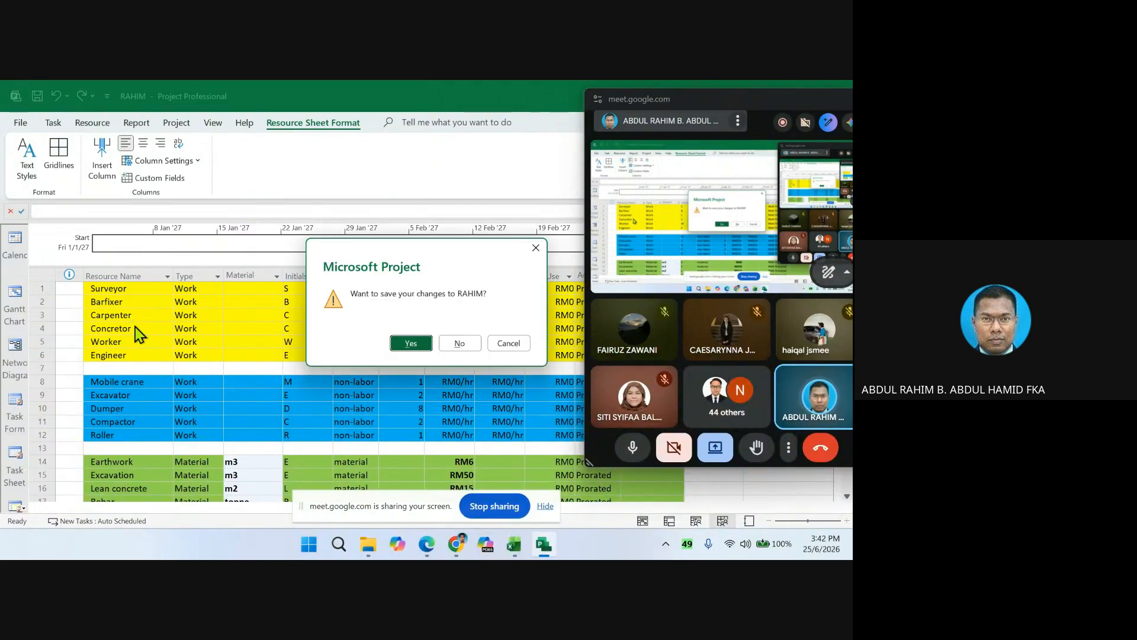
click(411, 345)
scroll(326, 389, up, 5)
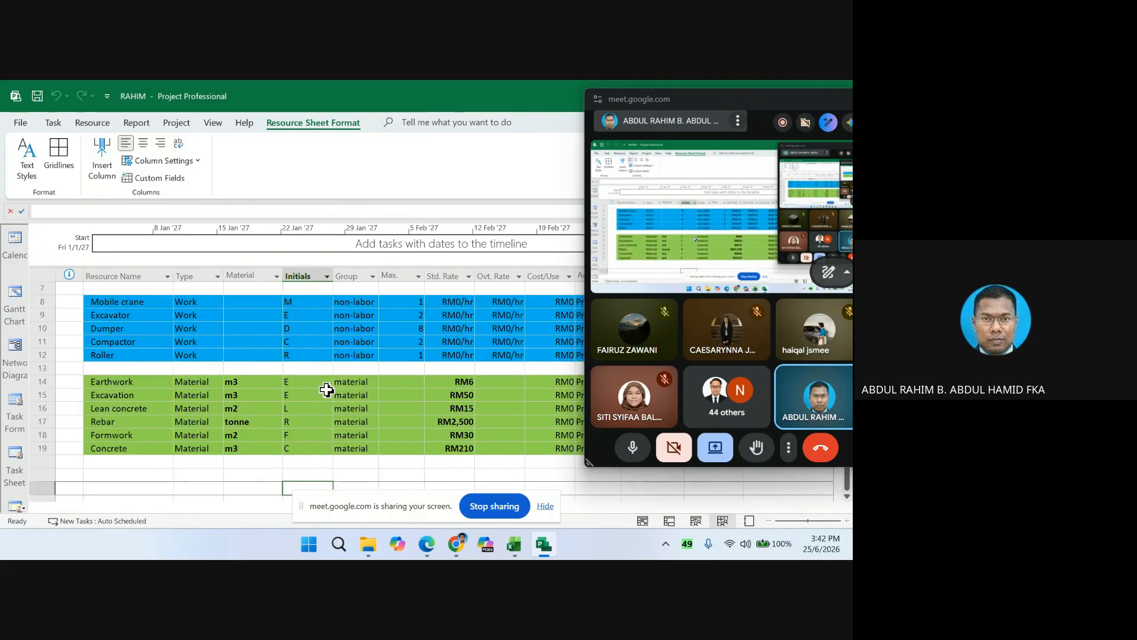
scroll(327, 389, up, 2)
scroll(337, 409, down, 3)
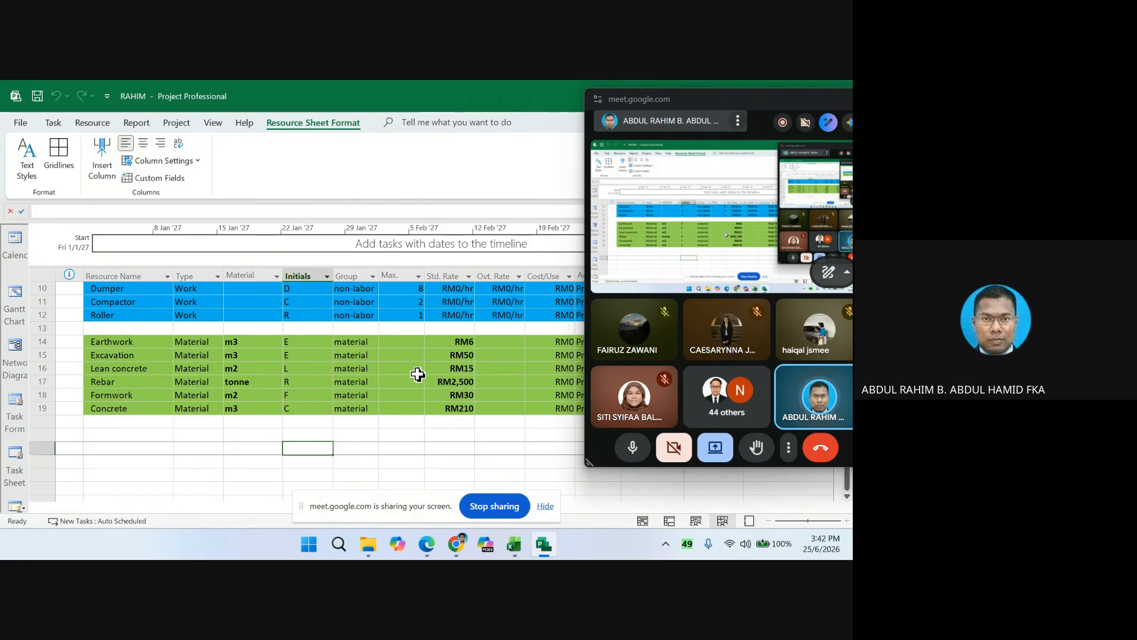
scroll(418, 375, up, 3)
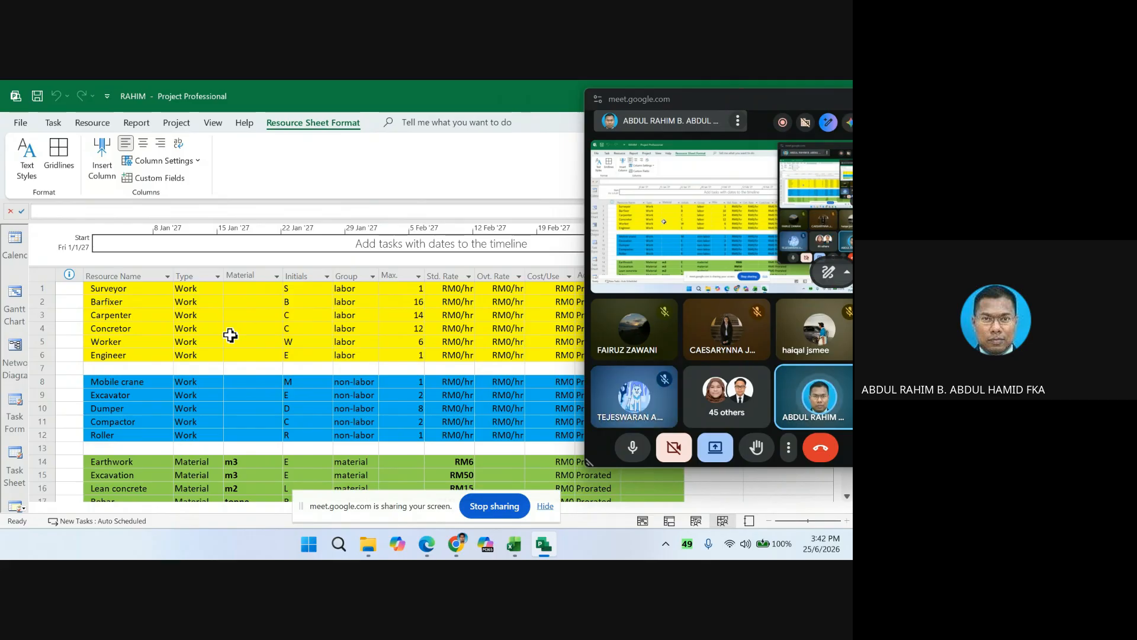
scroll(230, 336, down, 4)
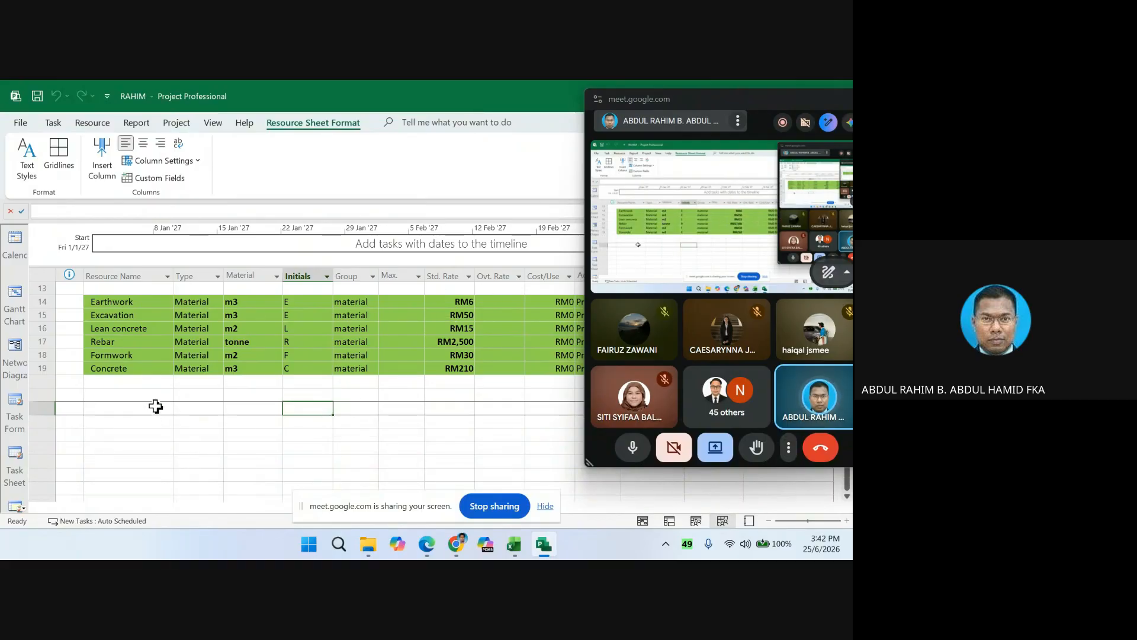
- Add a Cost-type resource named SUBCON A in row 22, below the material resources
click(204, 411)
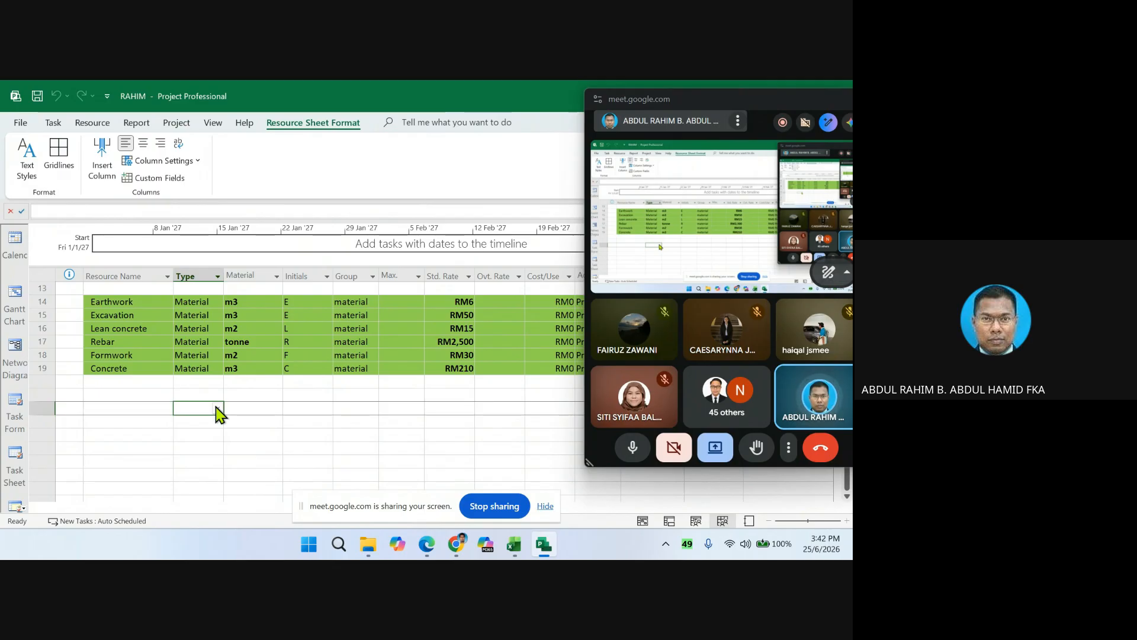
click(217, 409)
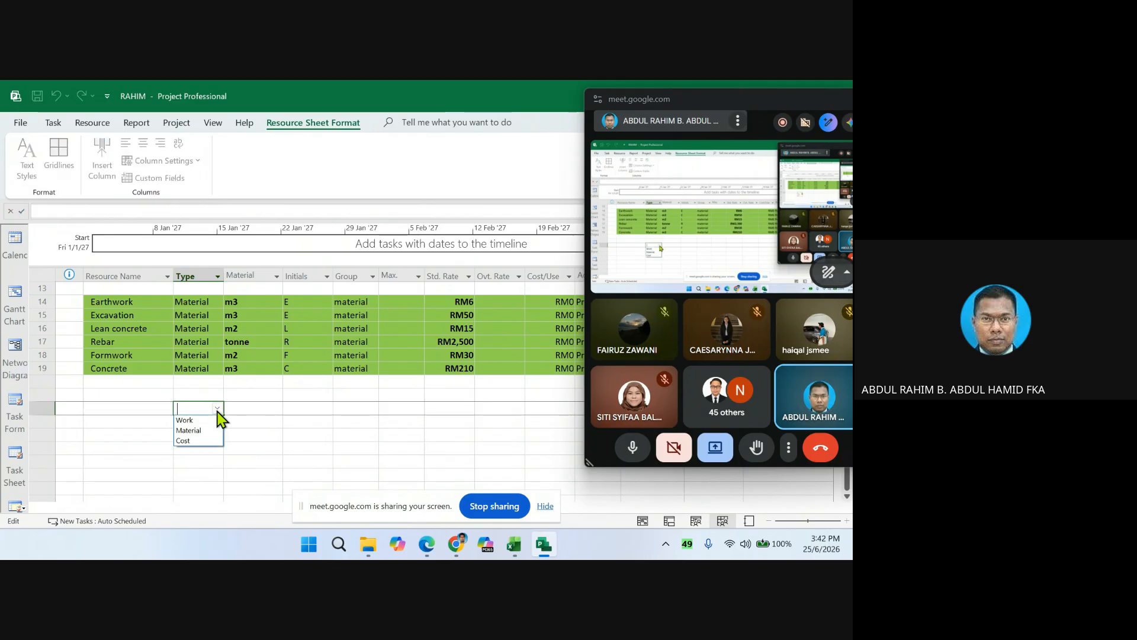
click(189, 441)
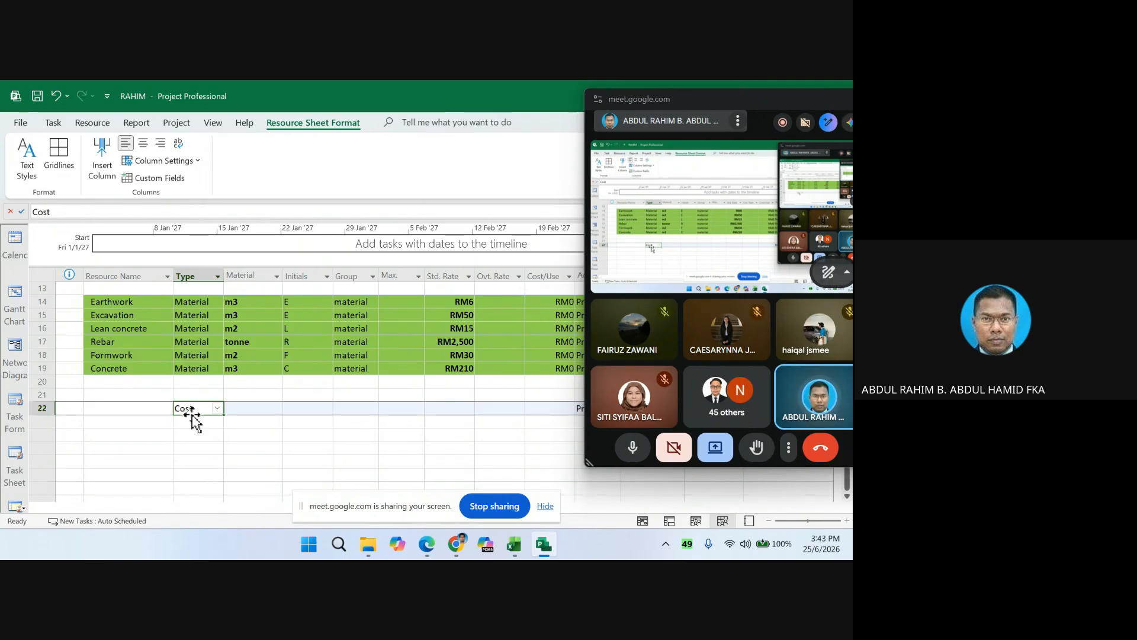
click(115, 408)
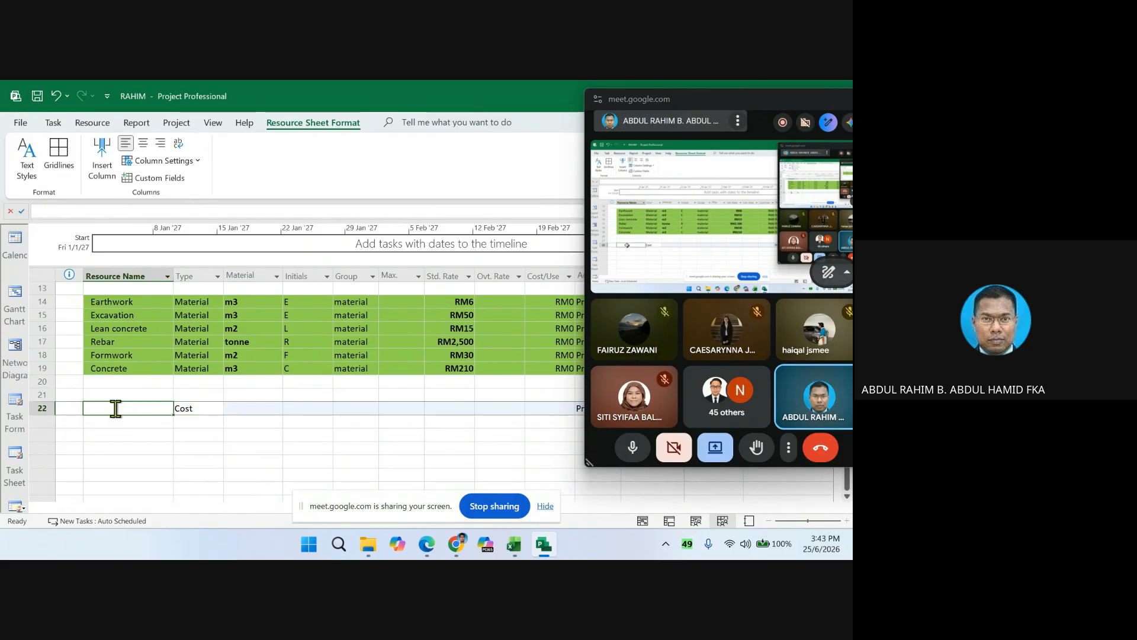
text(SUB)
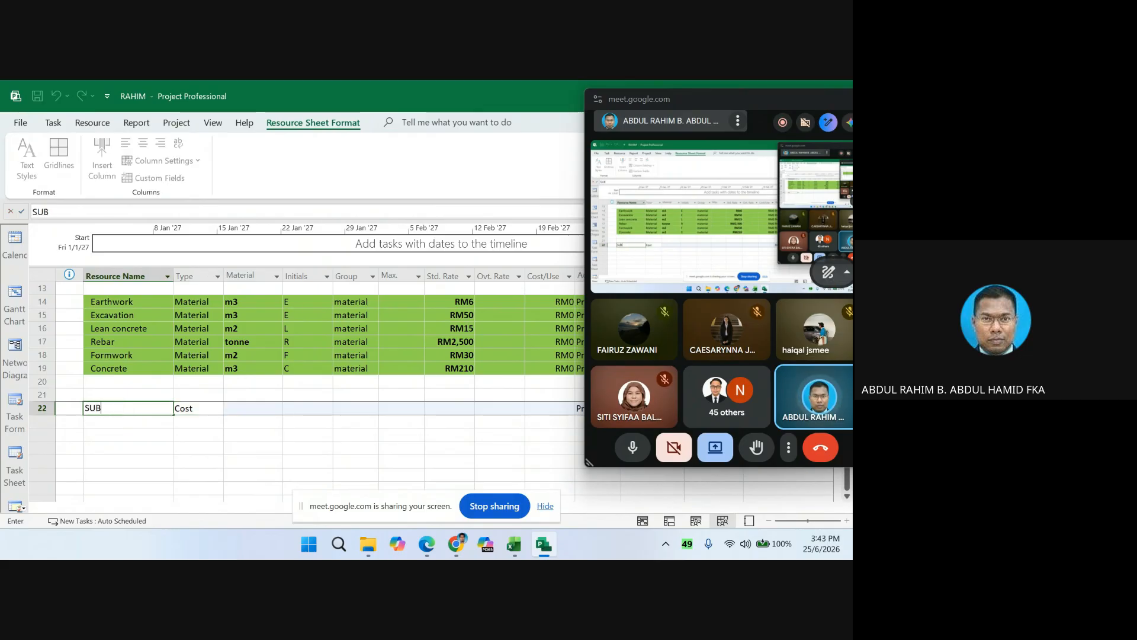
text(CON A)
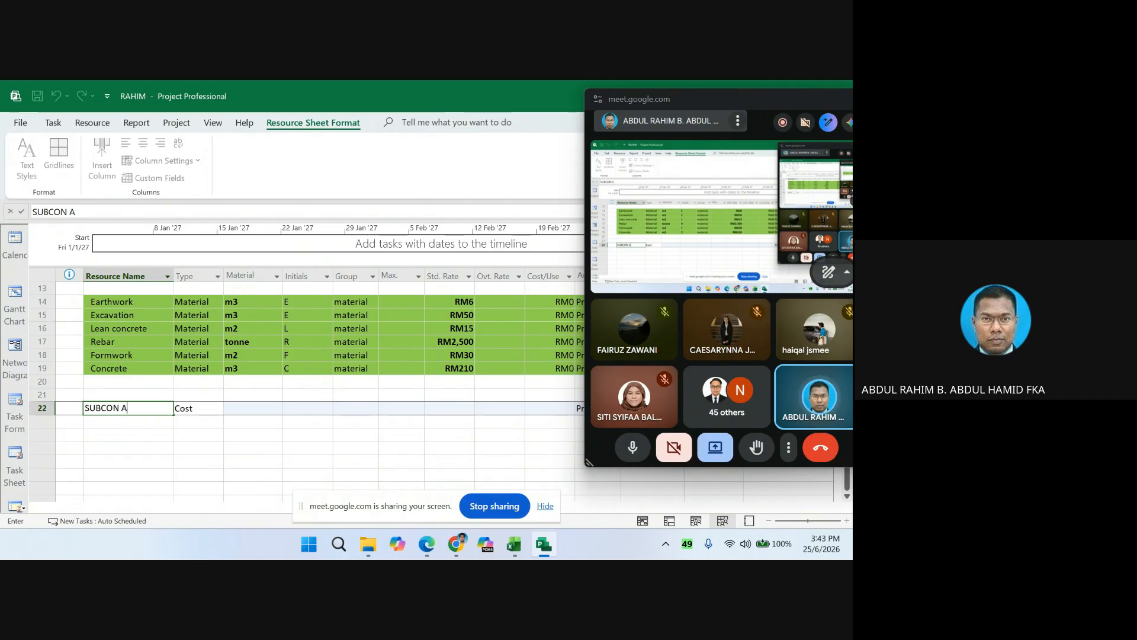
- Add a resource named TRAVELLING in row 23 and set its type to Cost
click(105, 427)
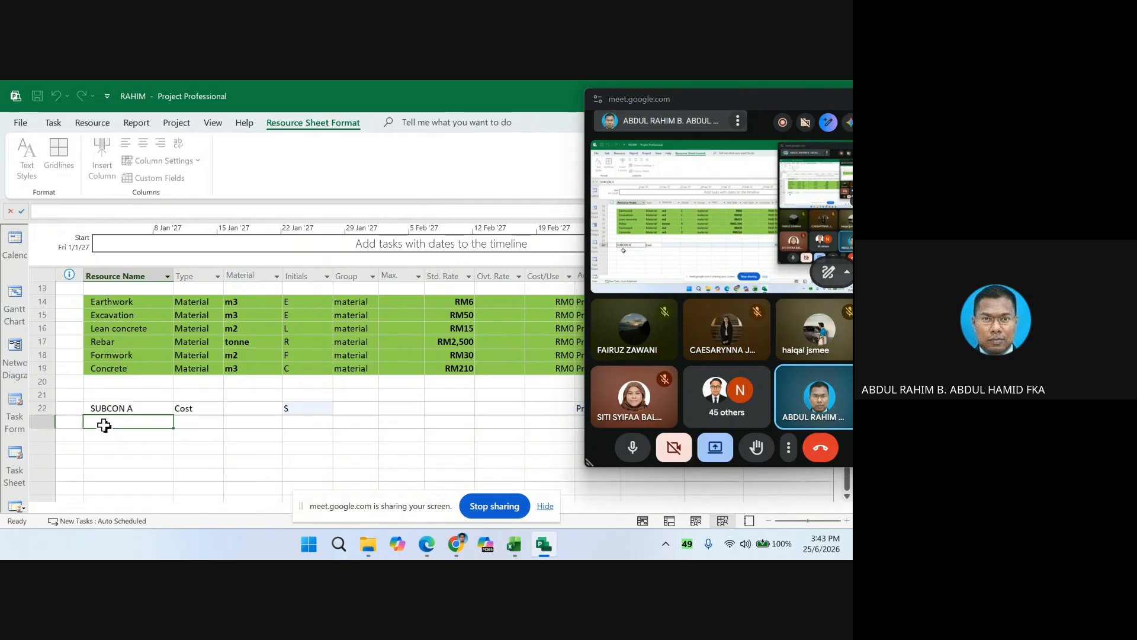
text(TRAVELLING)
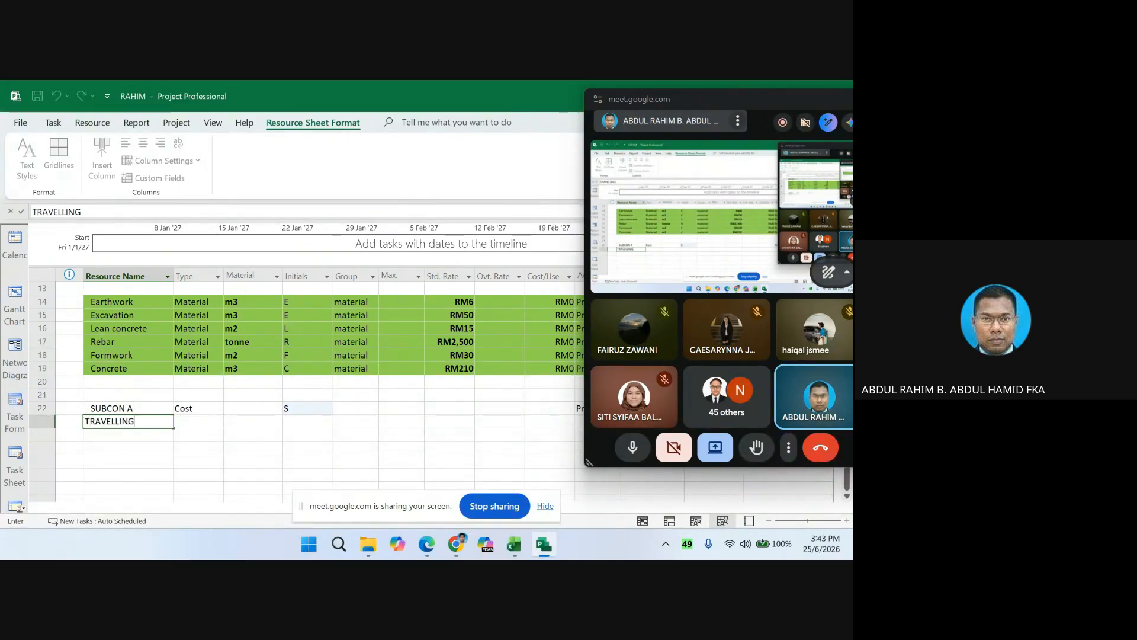
click(202, 421)
click(217, 421)
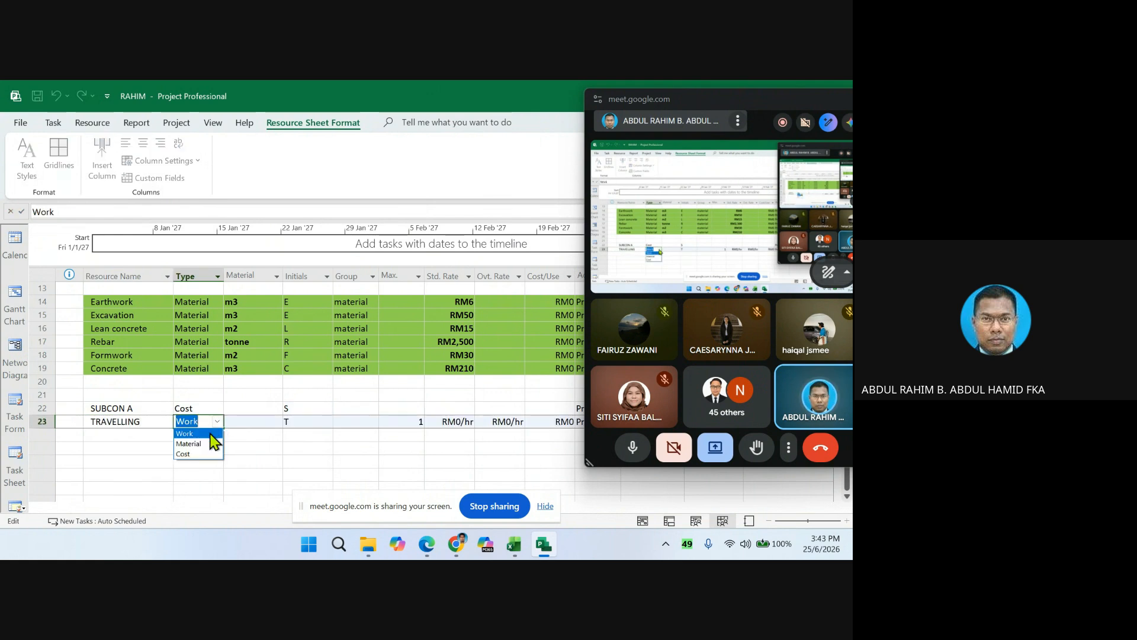
click(188, 454)
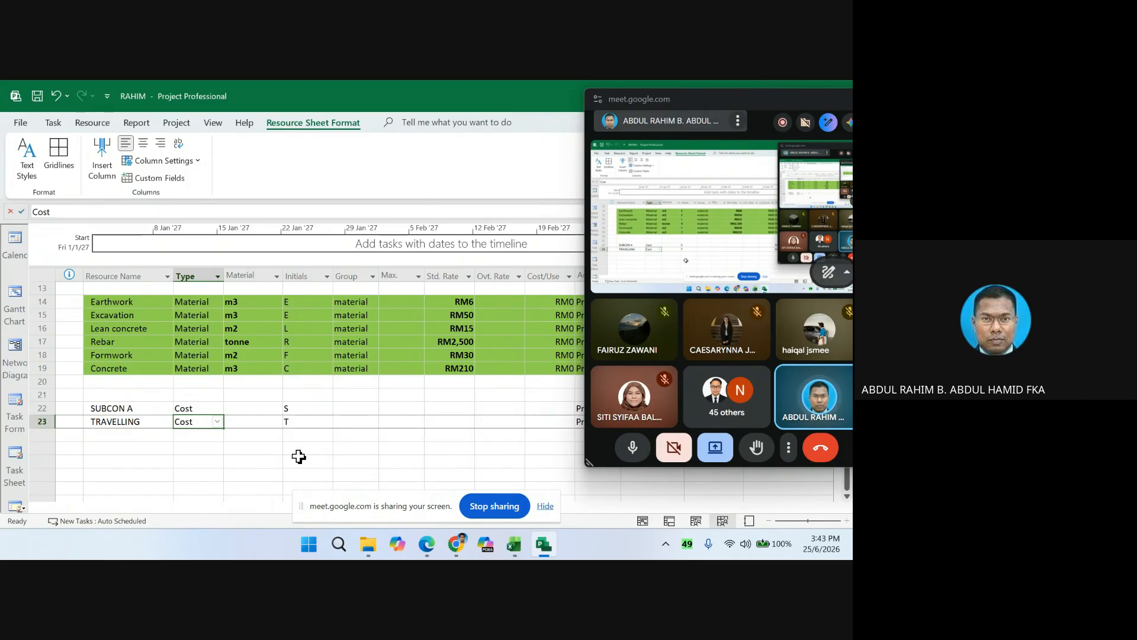
scroll(370, 427, up, 3)
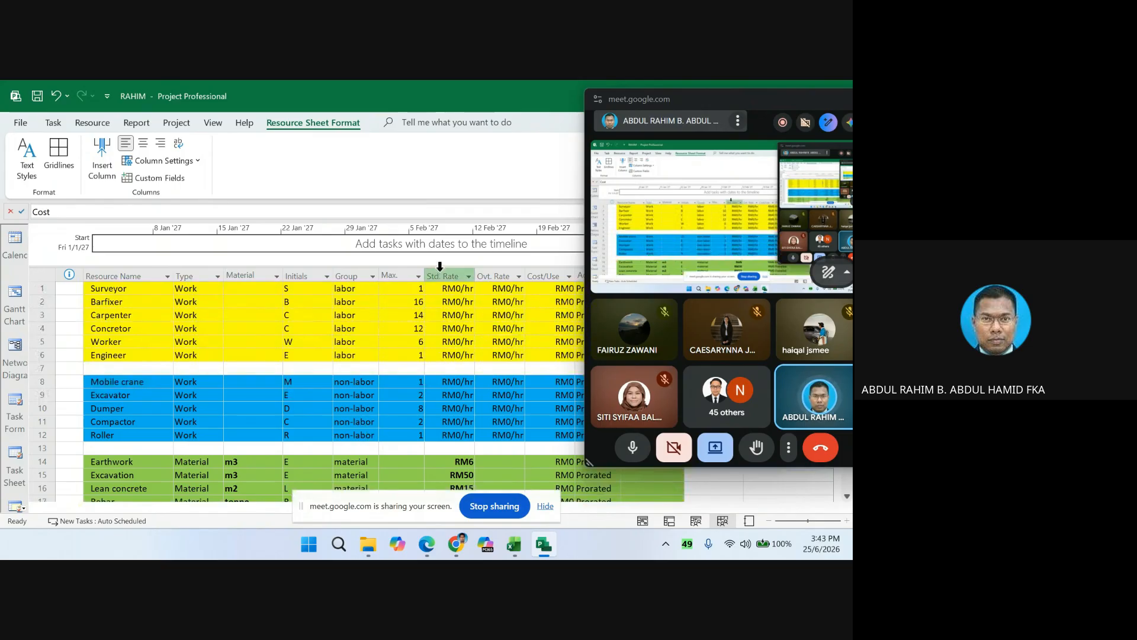
- Switch from the resource list to the Gantt Chart view and look through the tasks down to Hand Over
scroll(456, 403, down, 2)
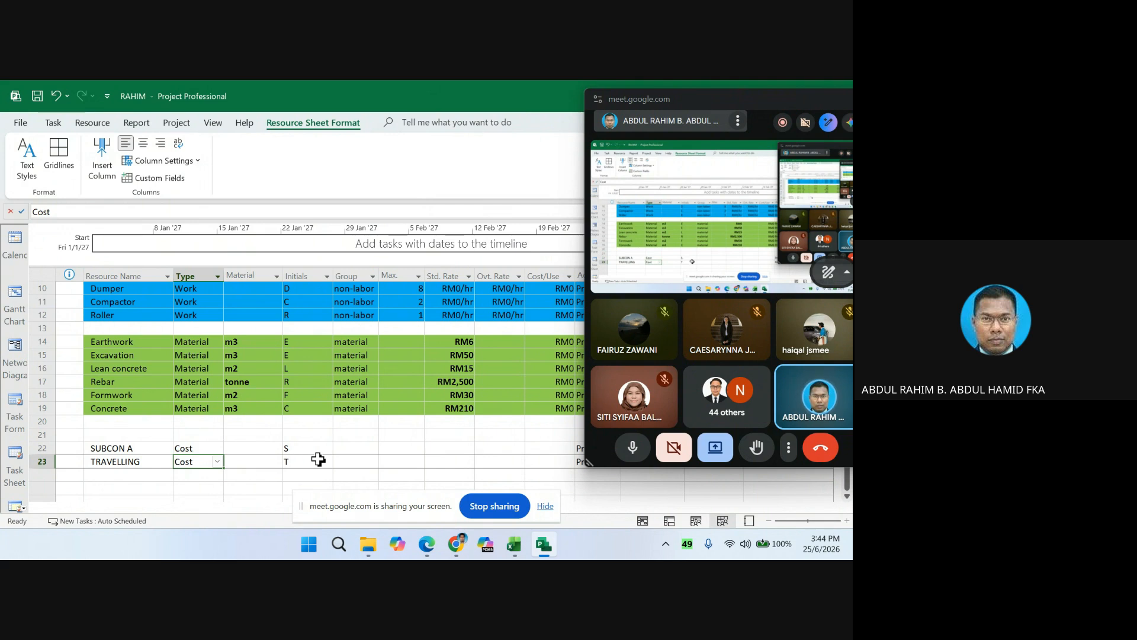
scroll(318, 459, up, 3)
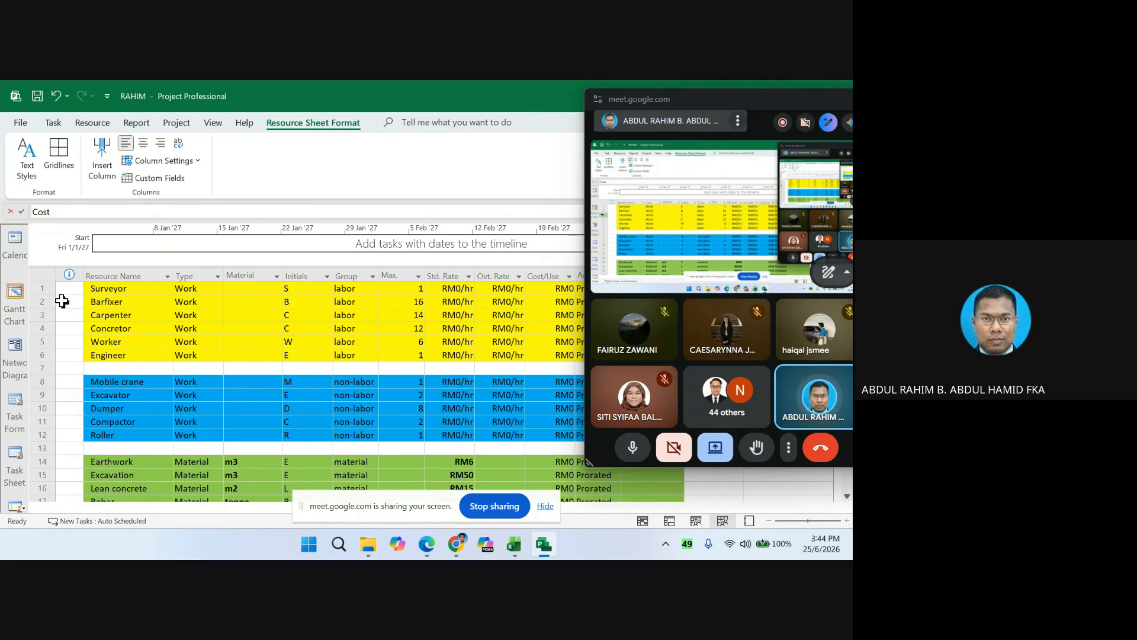
click(17, 293)
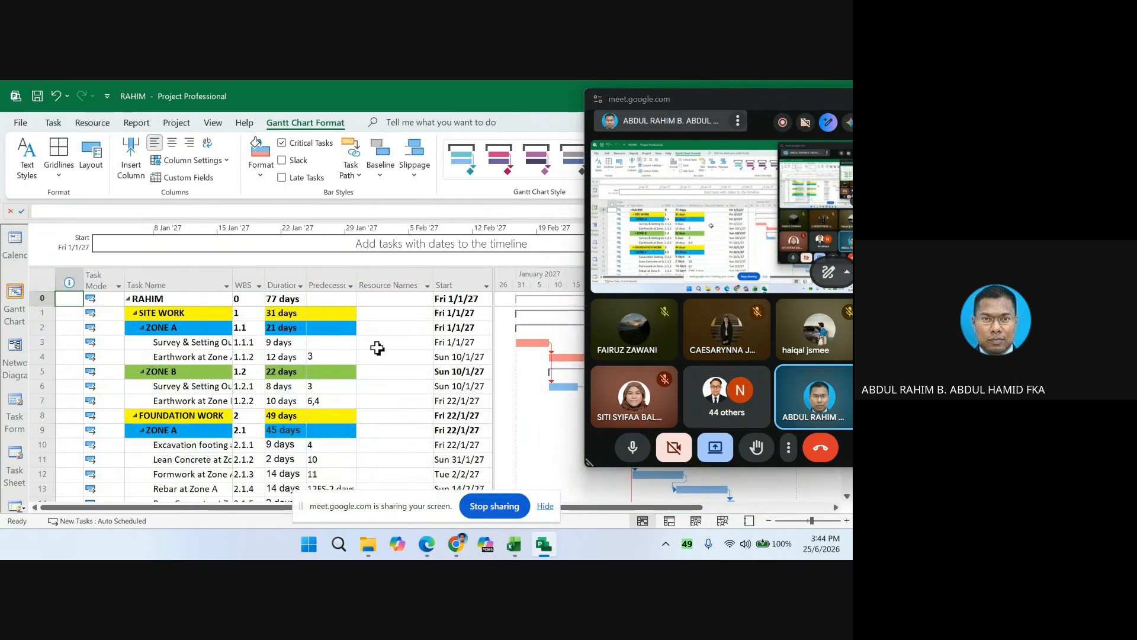
scroll(377, 349, down, 3)
scroll(376, 367, down, 4)
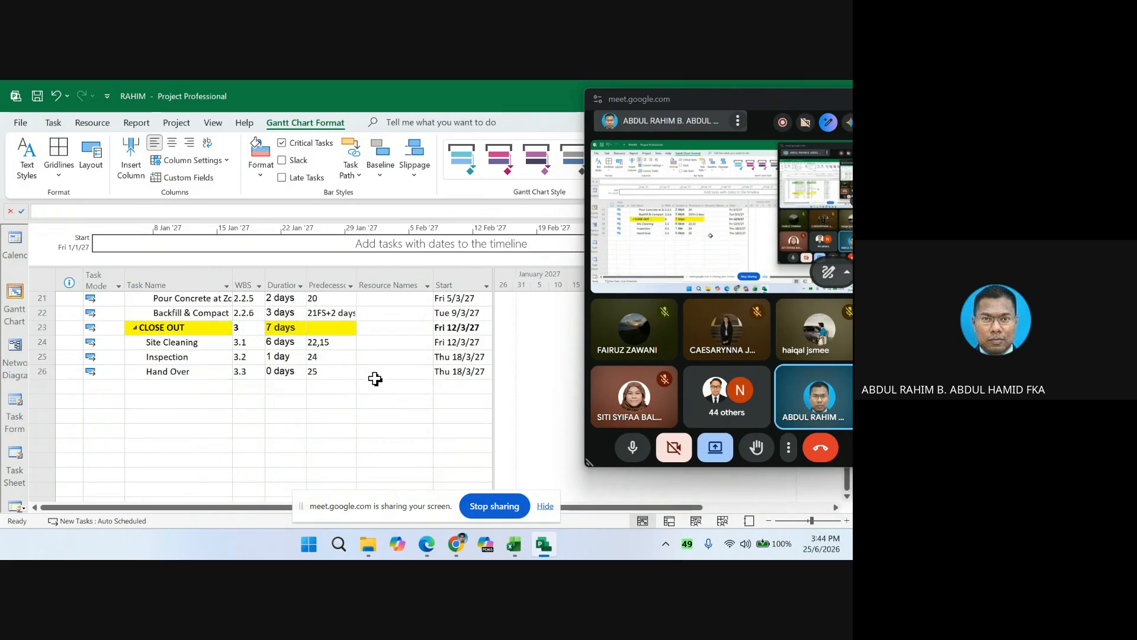
scroll(376, 379, up, 7)
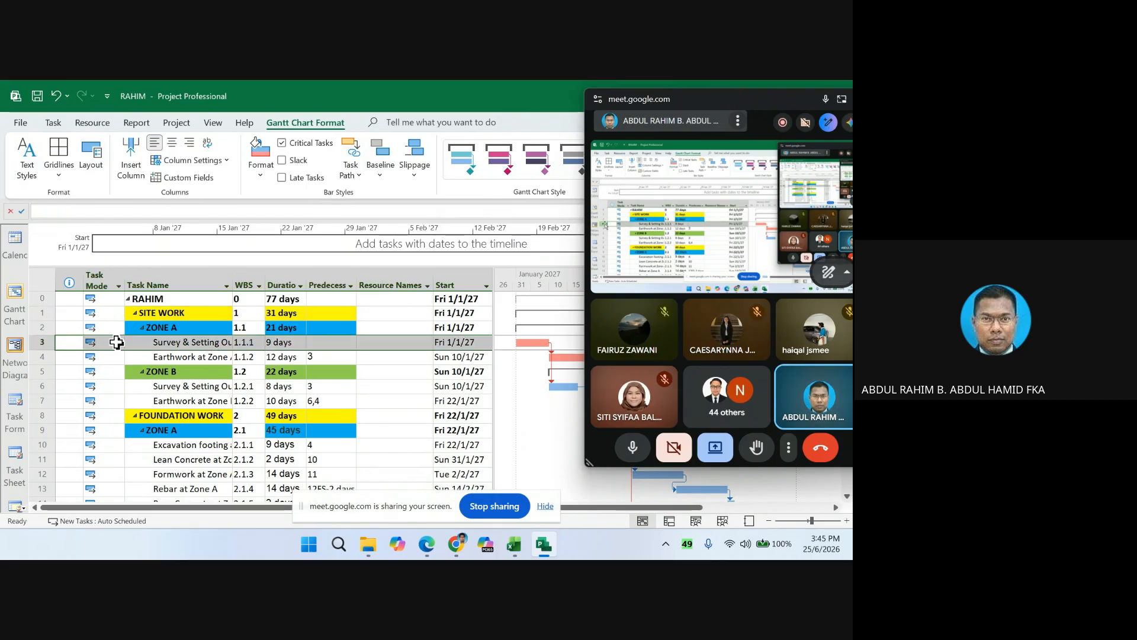
- Look through the resources offered in the Resource Names cell of the Zone A Survey & Setting Out task
click(421, 339)
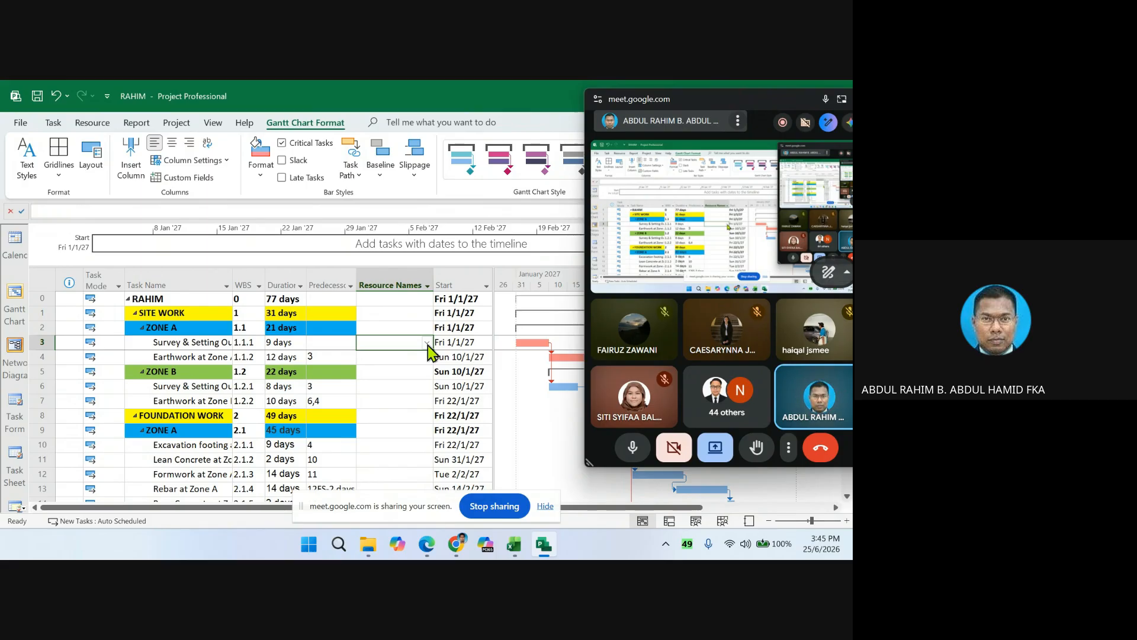
click(427, 343)
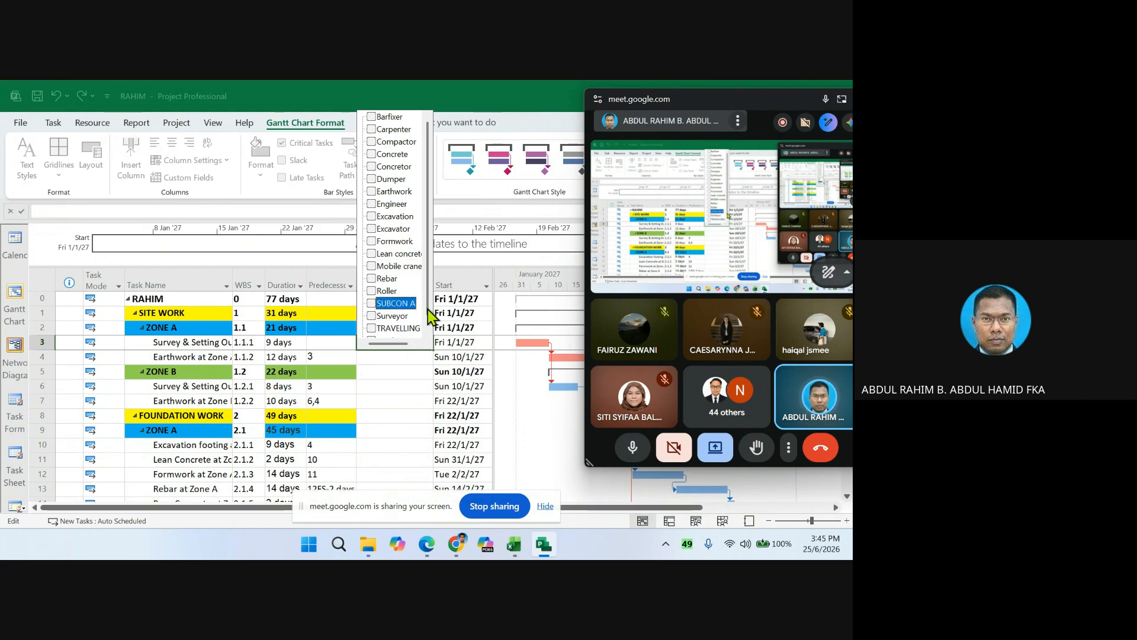
scroll(429, 341, down, 1)
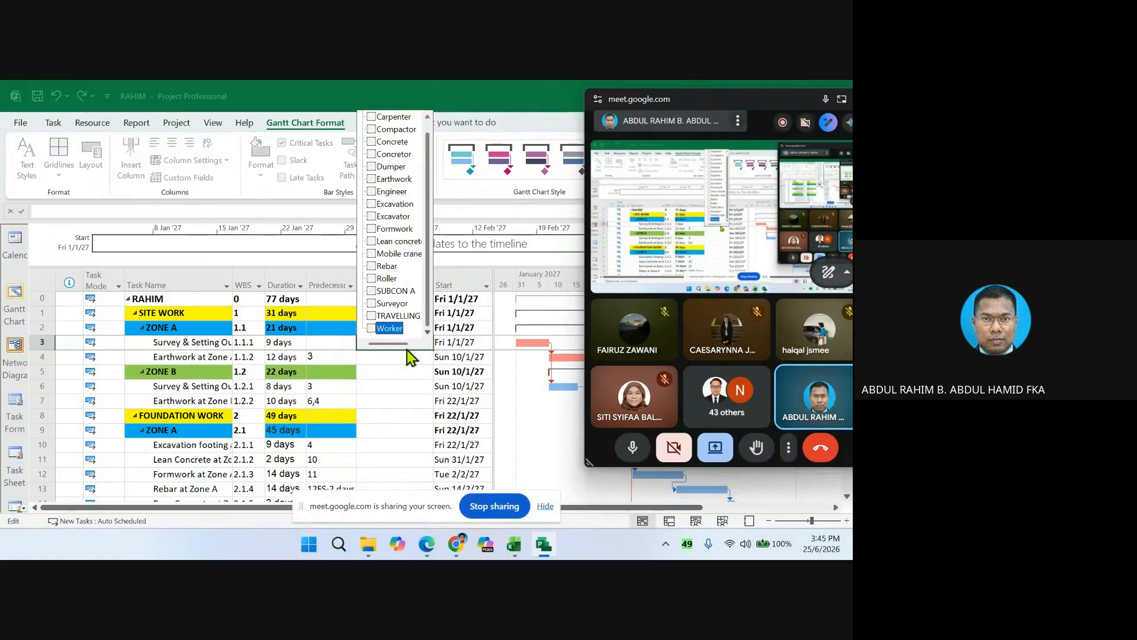
key(Escape)
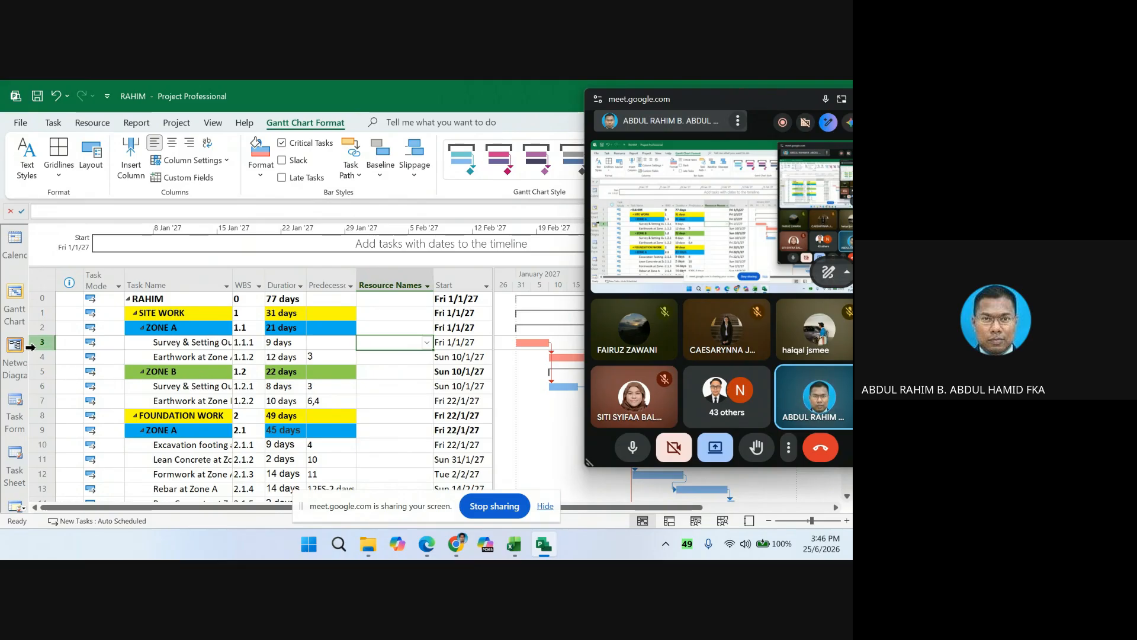
- Assign the Surveyor resource to the Survey & Setting Out at Zone A task using Assign Resources
click(41, 343)
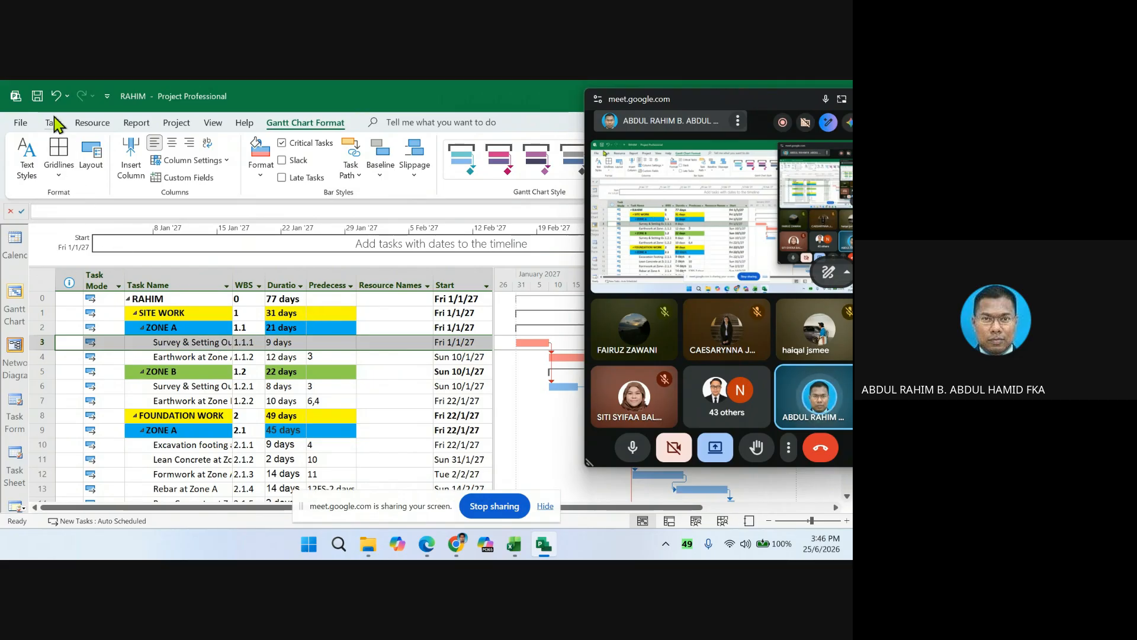
click(92, 124)
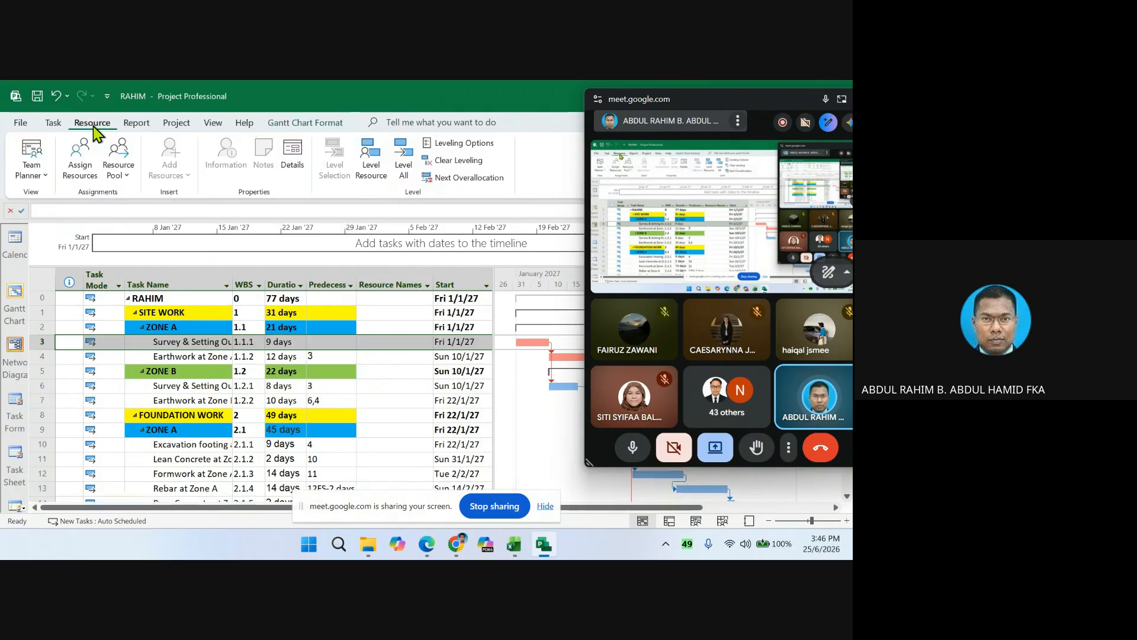
click(83, 155)
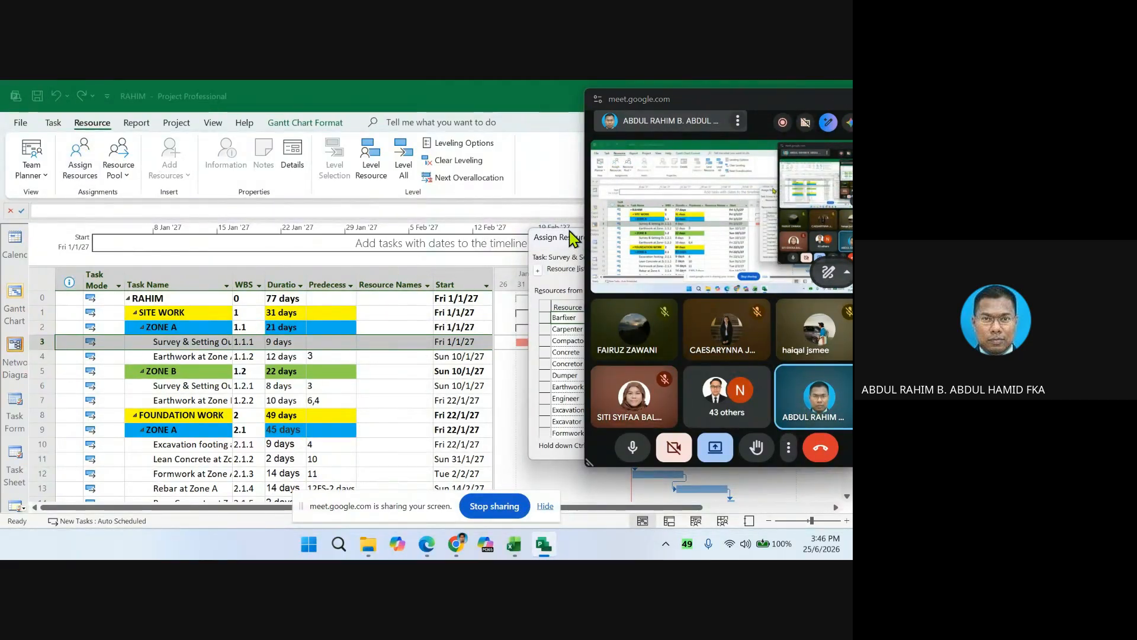
drag(570, 238, 195, 197)
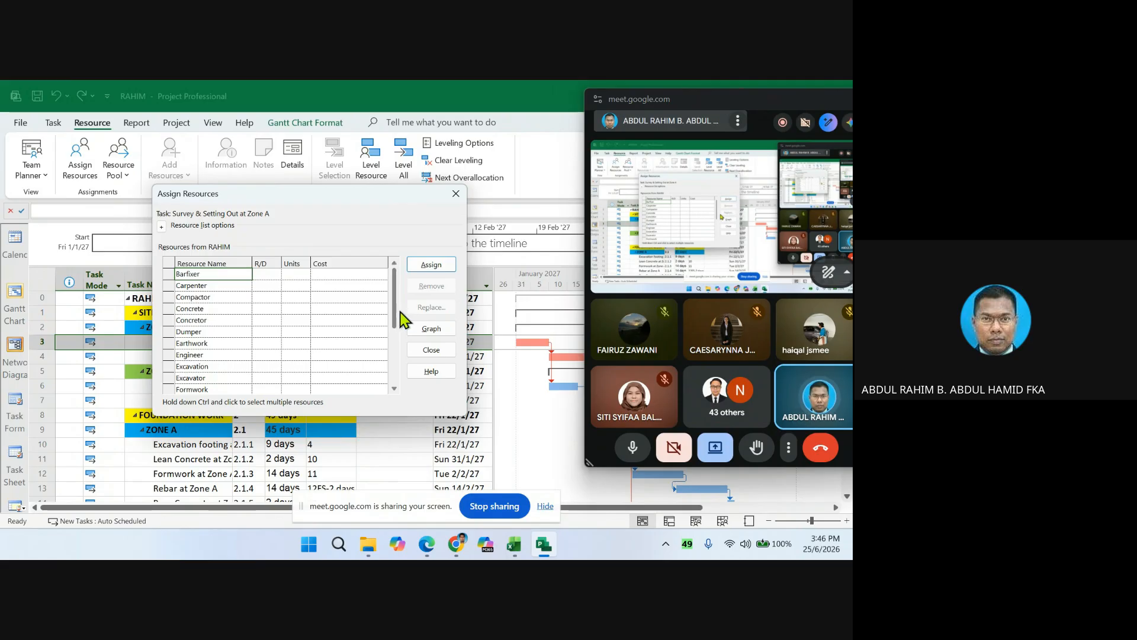
drag(395, 315, 402, 372)
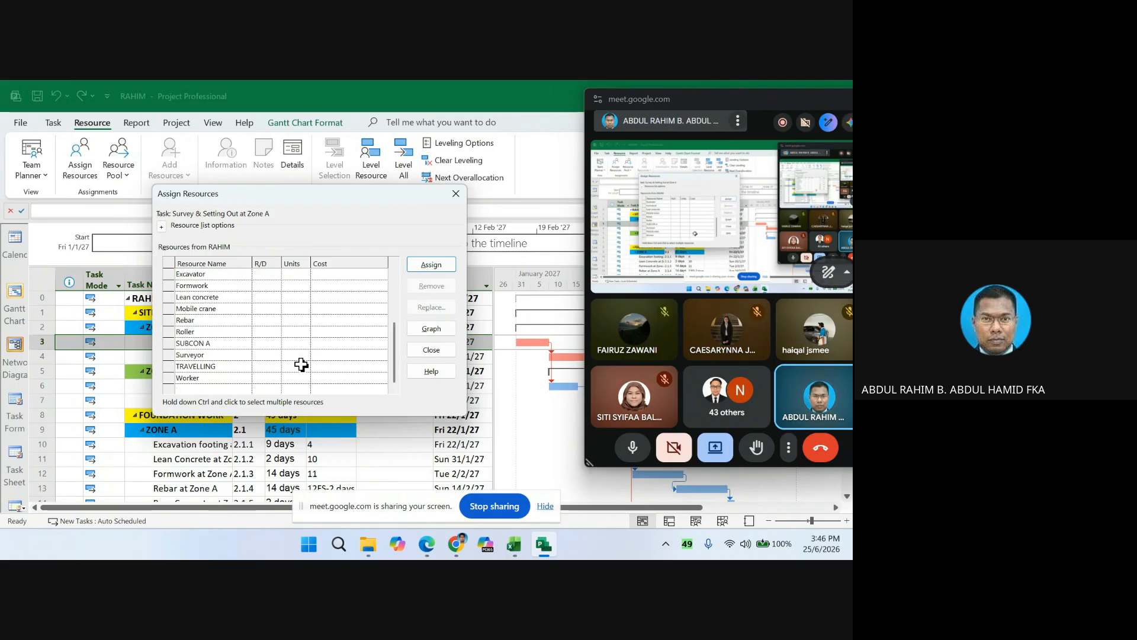
click(194, 356)
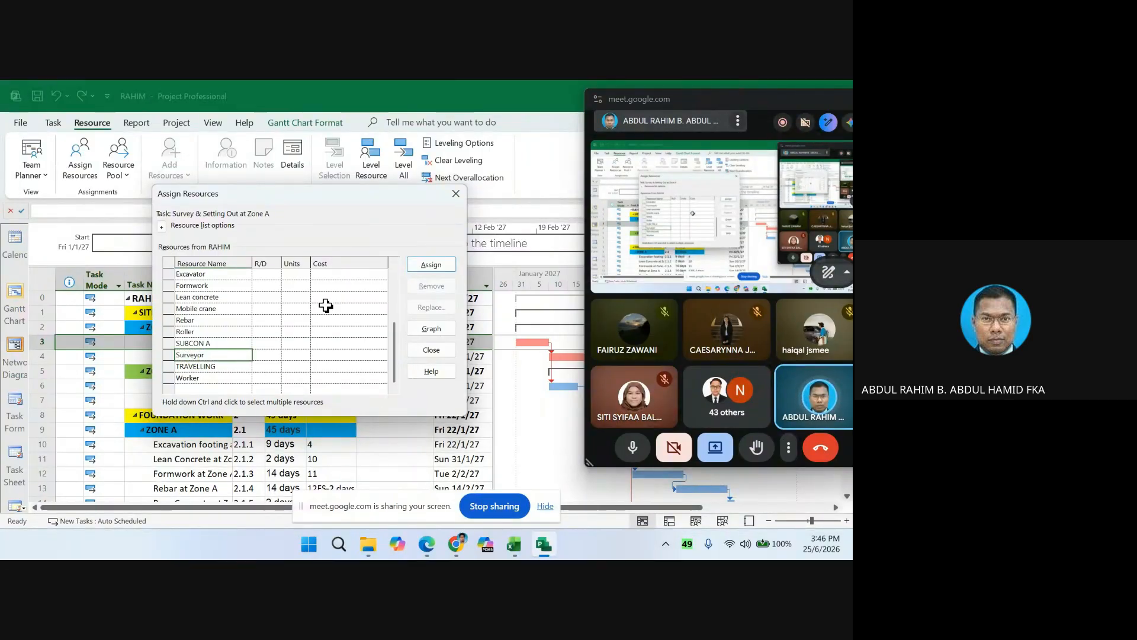
click(418, 266)
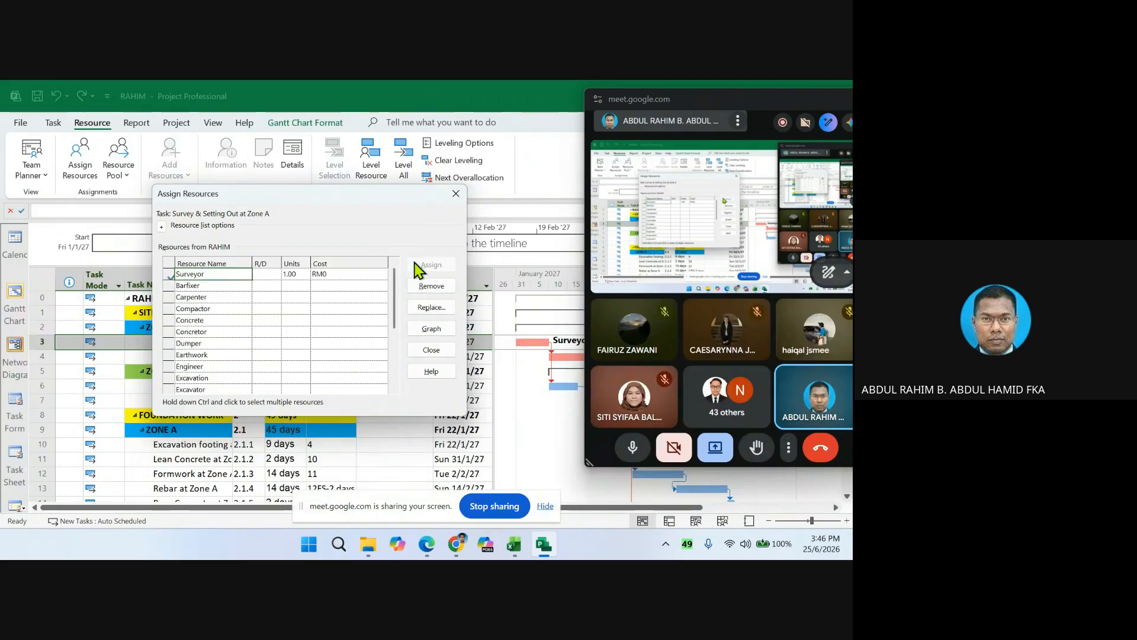
click(433, 351)
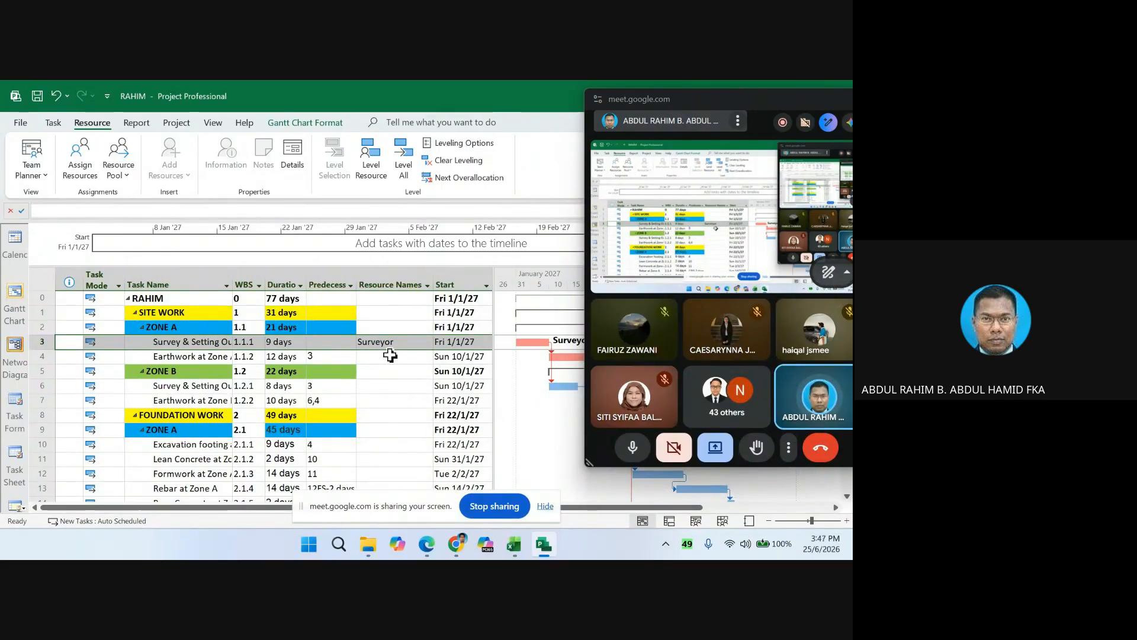
- Assign the SUBCON A cost resource to the Survey & Setting Out at Zone A task as well
drag(493, 305, 427, 308)
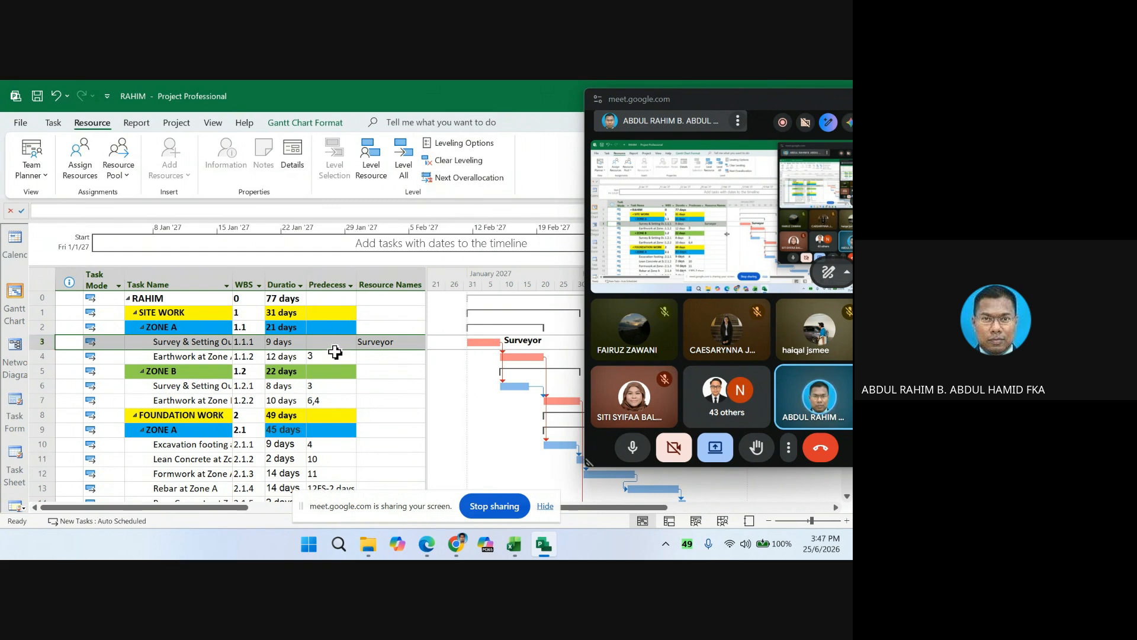
click(79, 163)
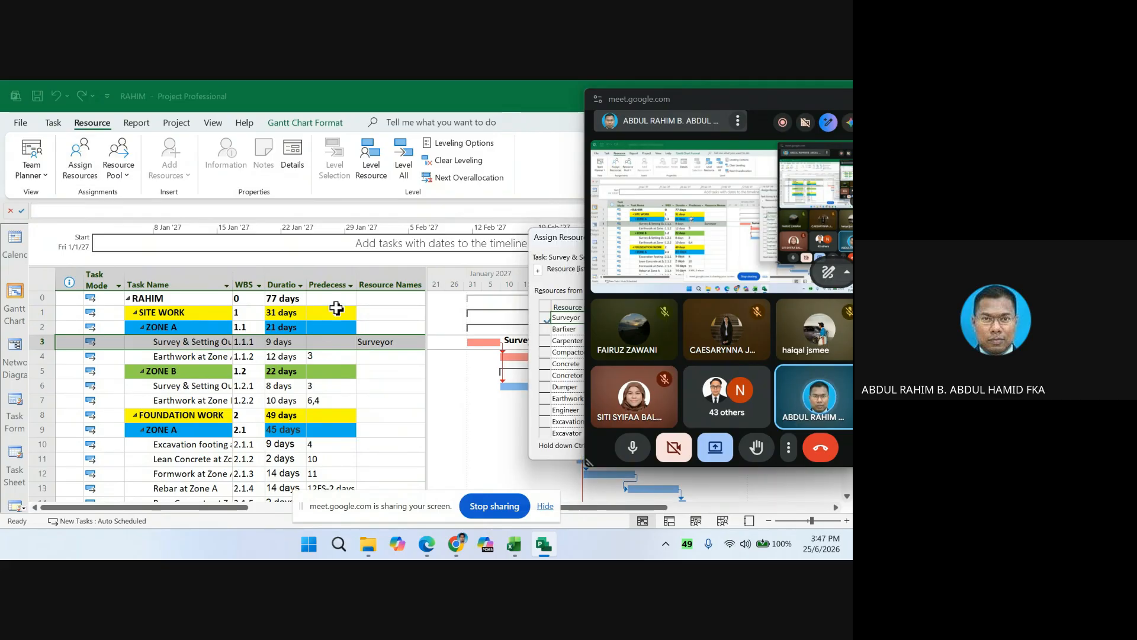
drag(554, 238, 217, 151)
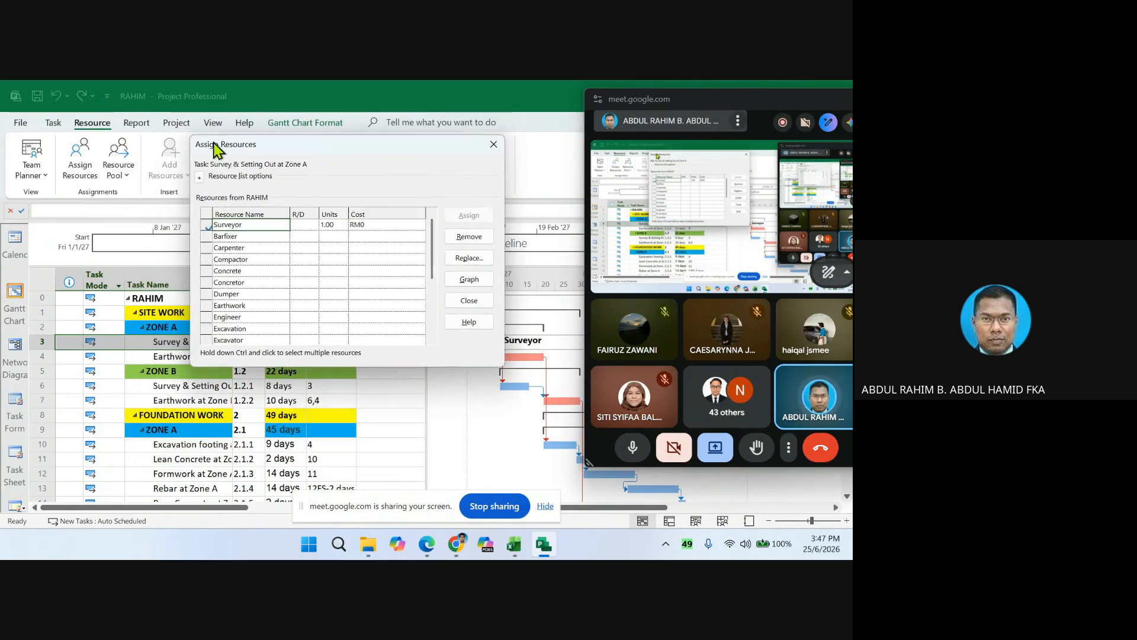
click(333, 226)
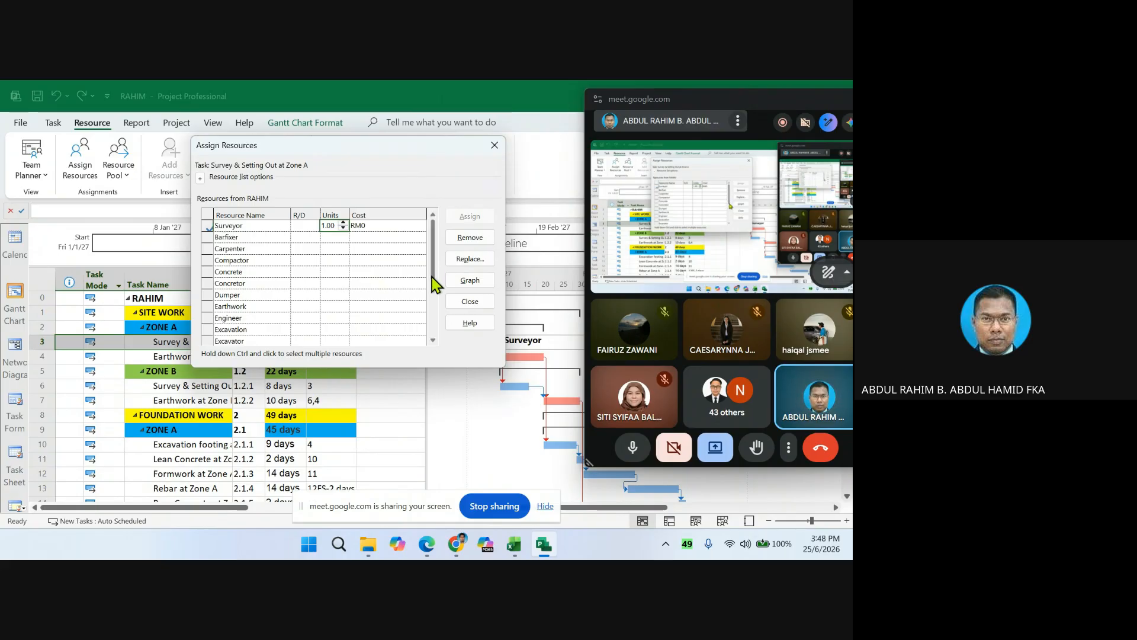
drag(432, 276, 437, 322)
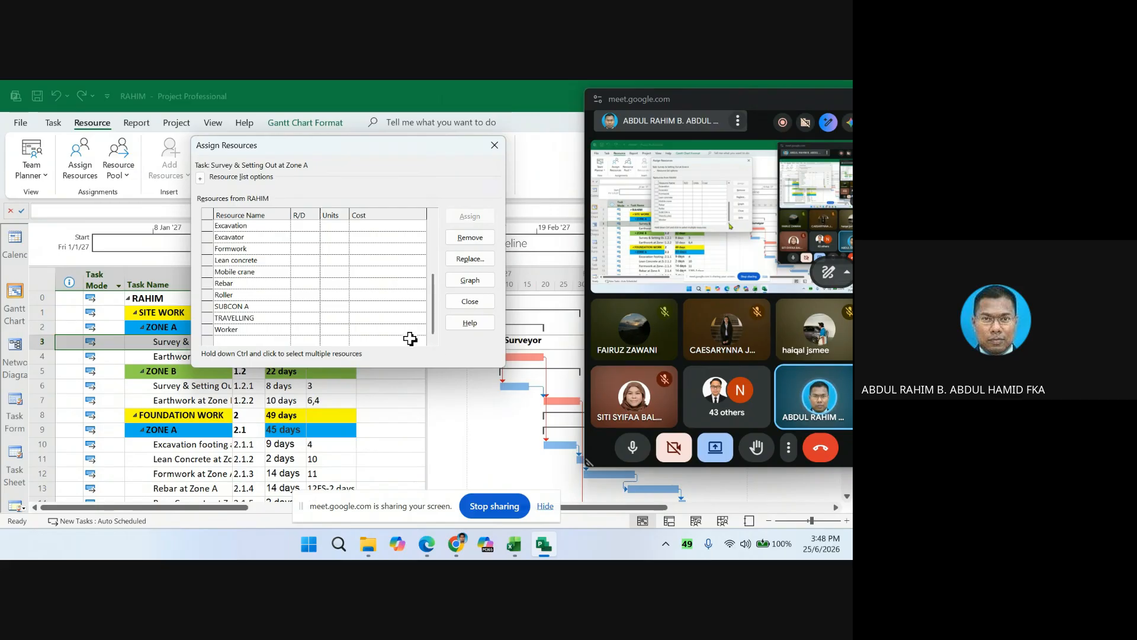
click(227, 305)
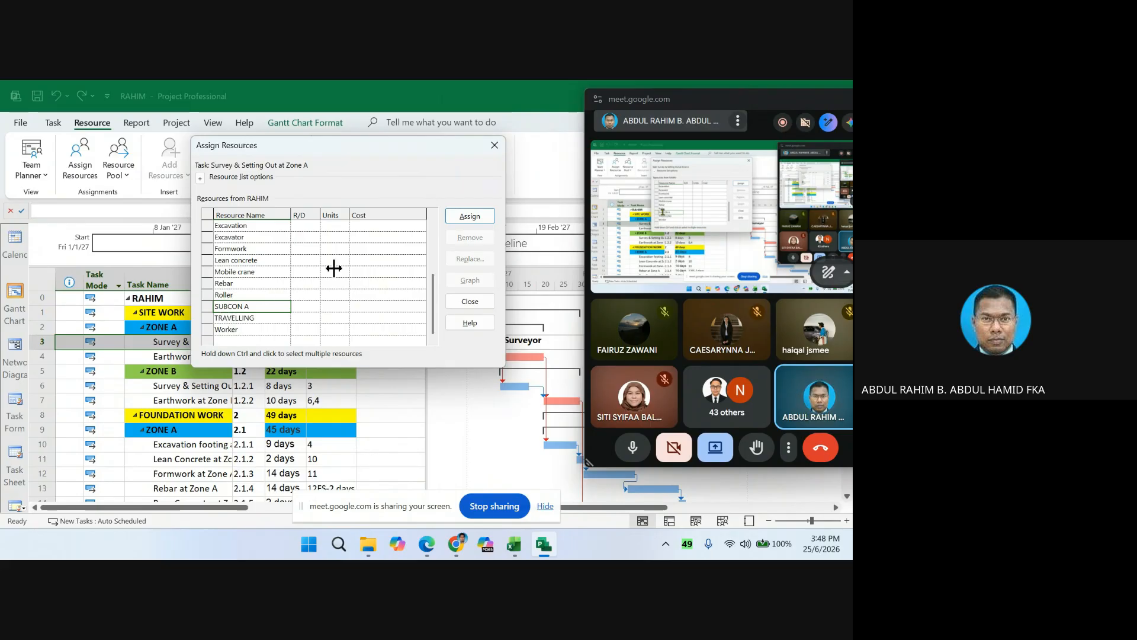
click(460, 218)
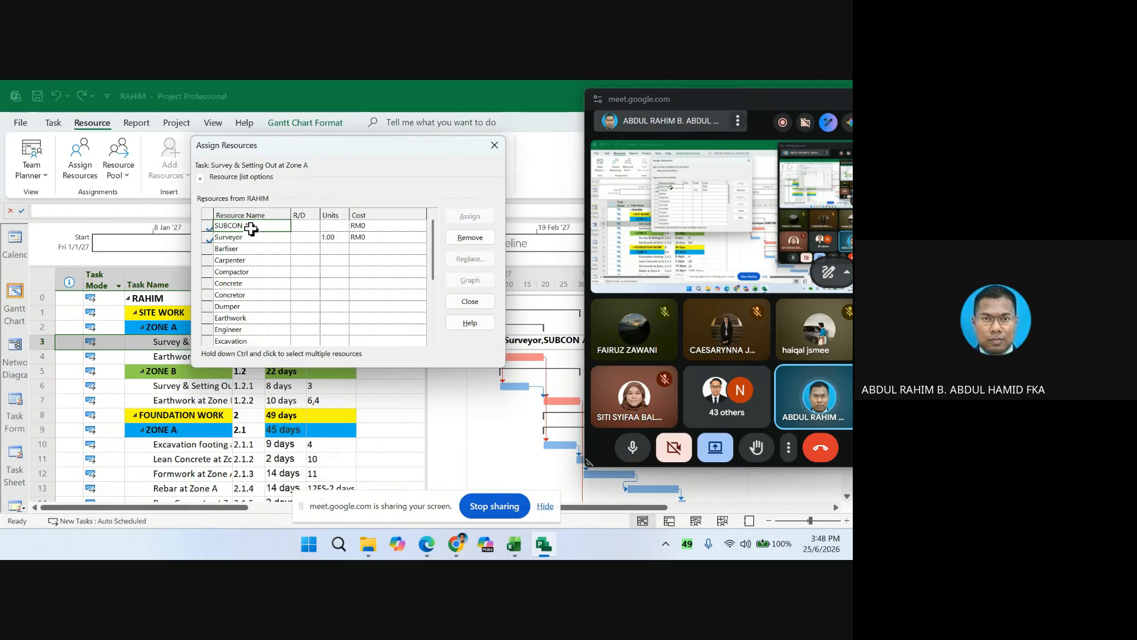
- Set SUBCON A's cost on the Zone A Survey & Setting Out task to RM1000 and close the resource assignment
click(372, 226)
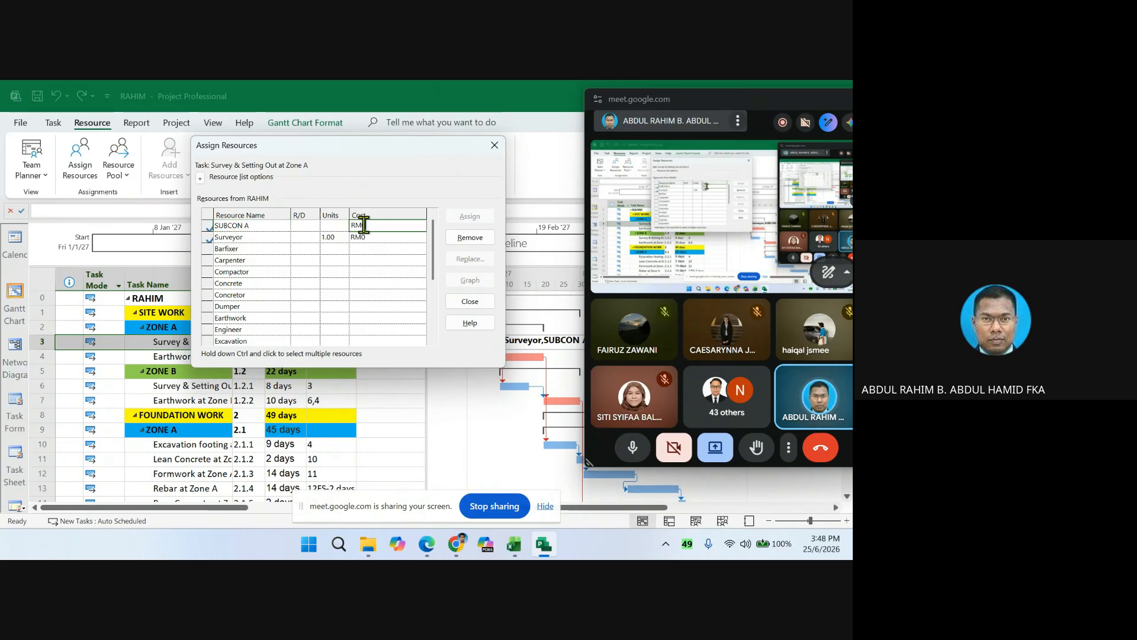
key(BackSpace)
text(1000)
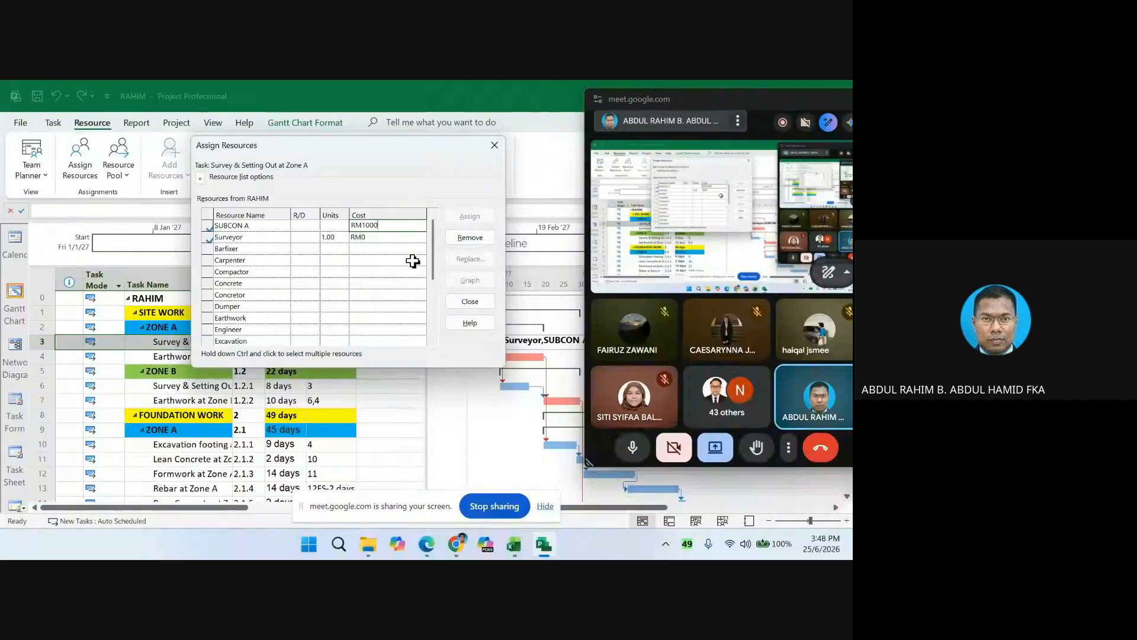
key(Return)
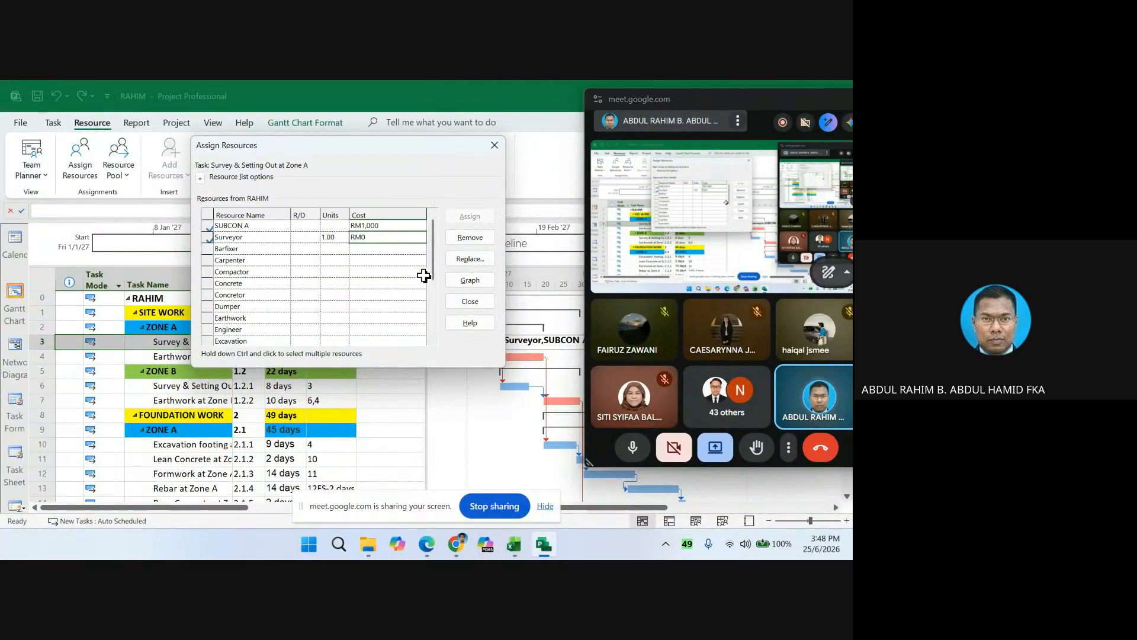
click(469, 301)
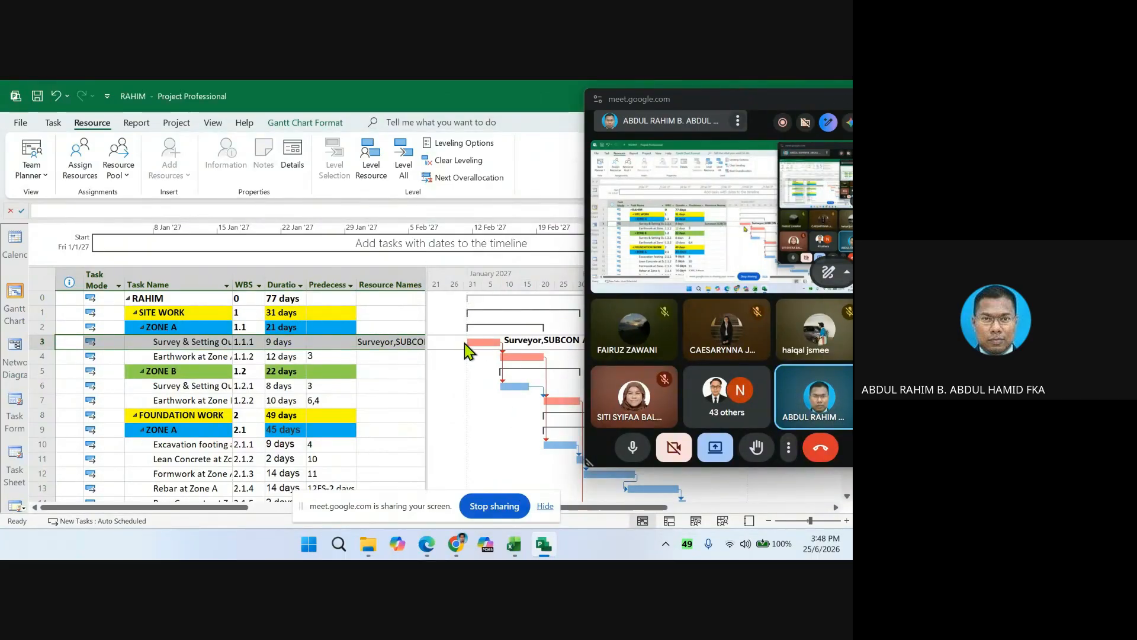
- Examine the resources of the Zone A Survey & Setting Out task beside its Gantt bar and in its Resource Names cell
drag(426, 316, 374, 320)
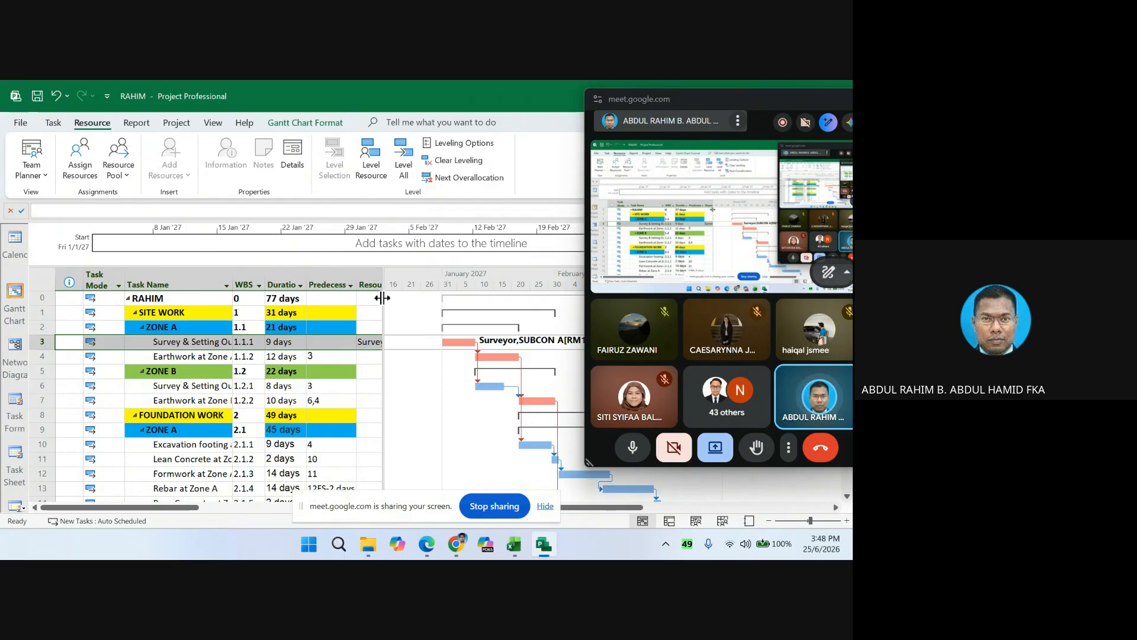
drag(382, 297, 330, 301)
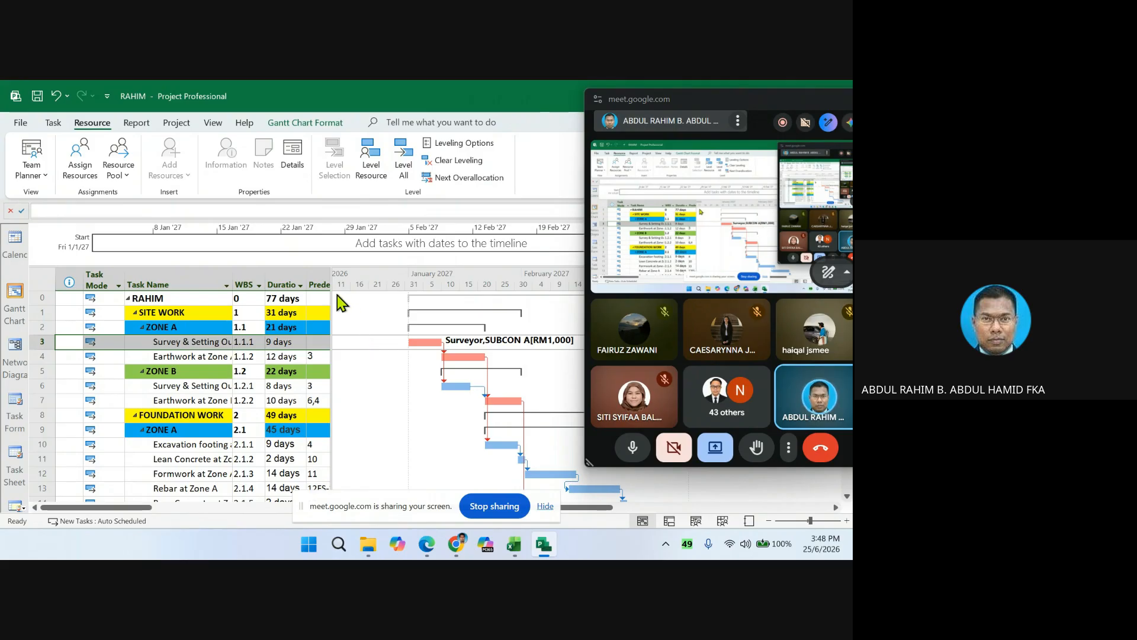
drag(332, 289, 402, 288)
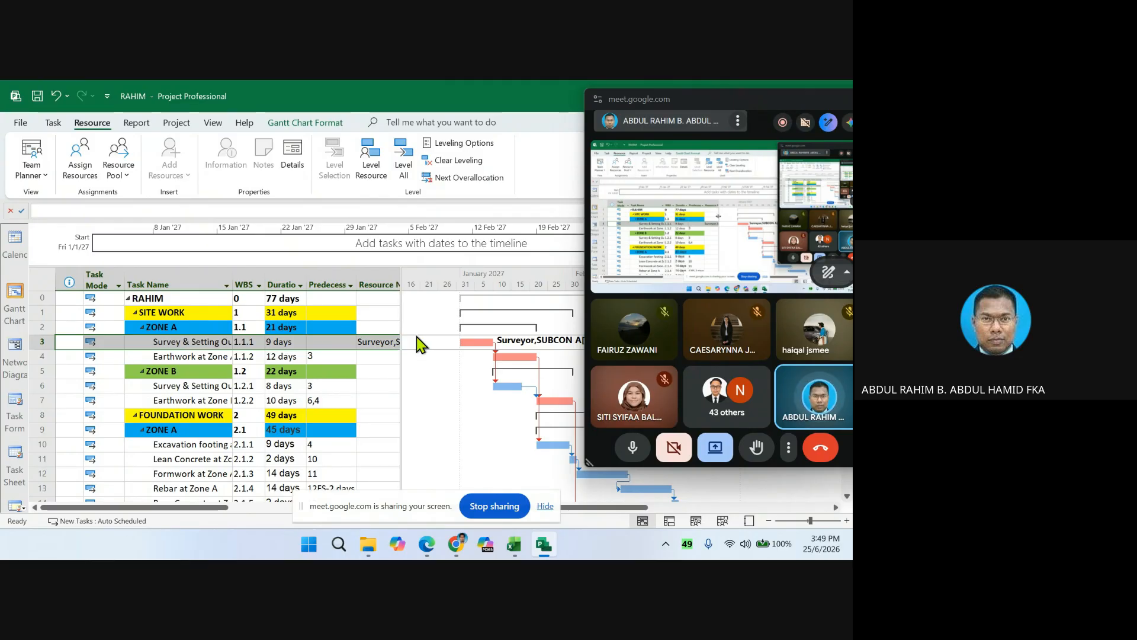
drag(401, 276, 531, 274)
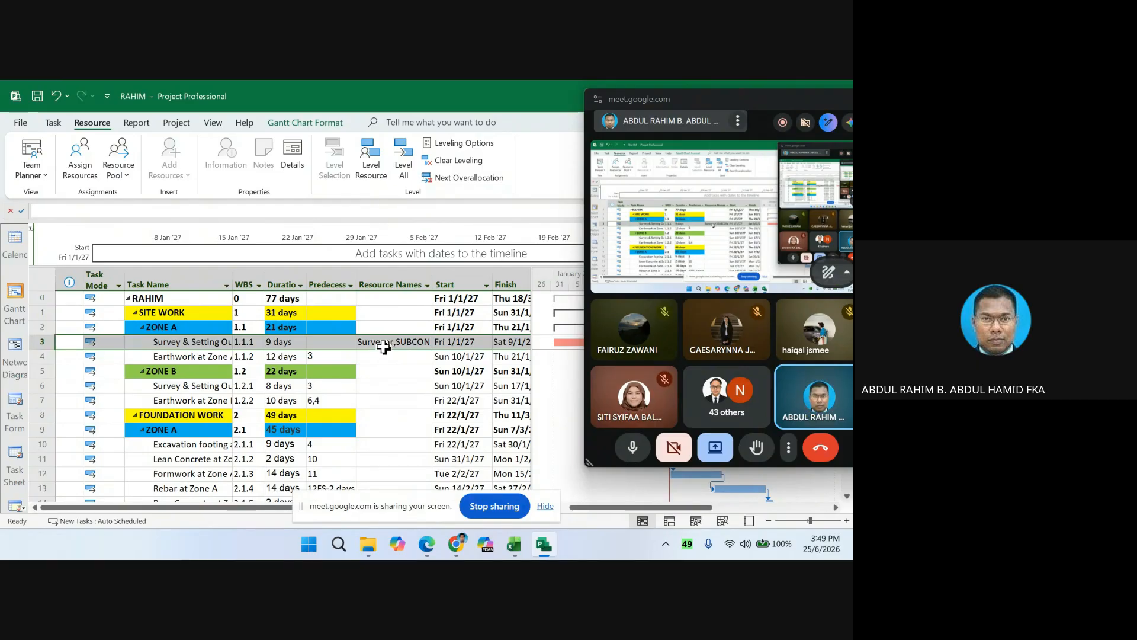
click(379, 343)
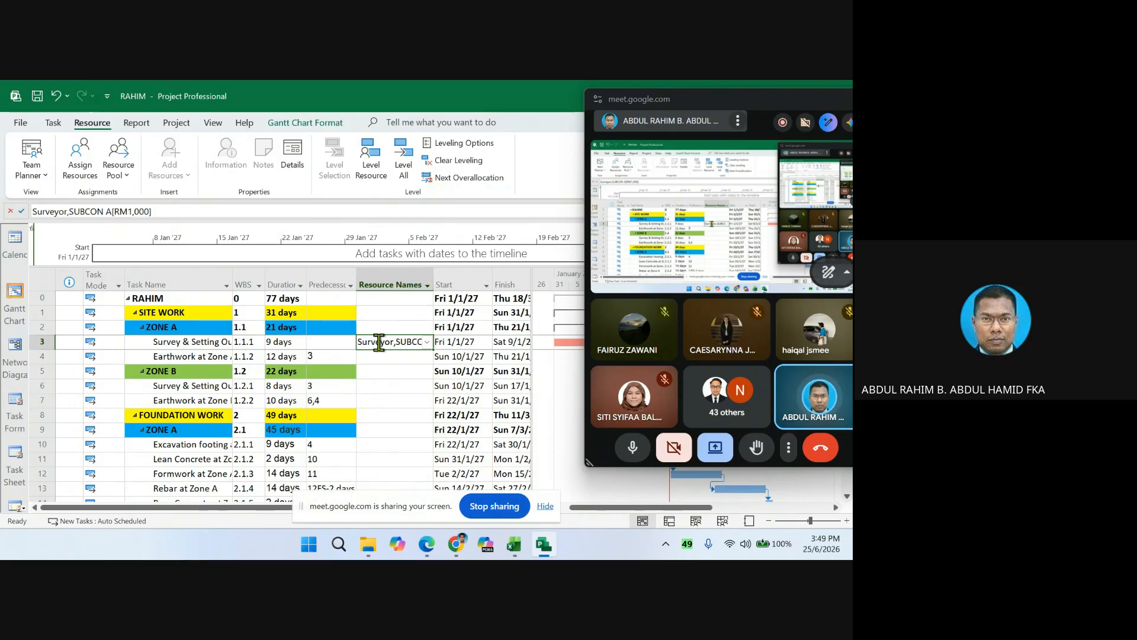
right_click(379, 342)
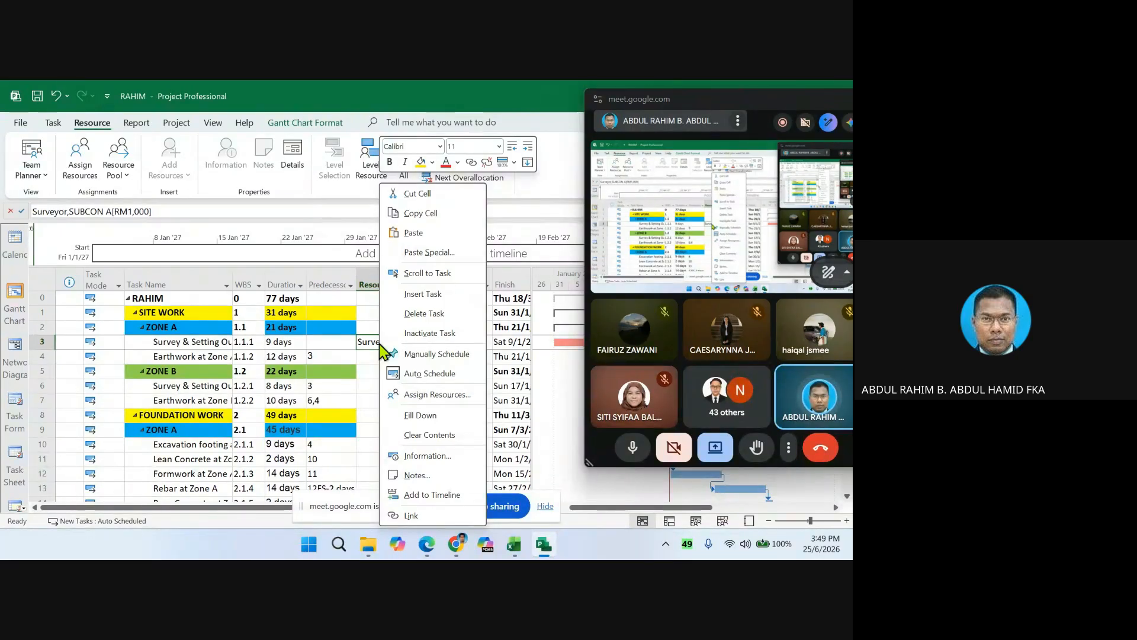
click(40, 342)
click(39, 342)
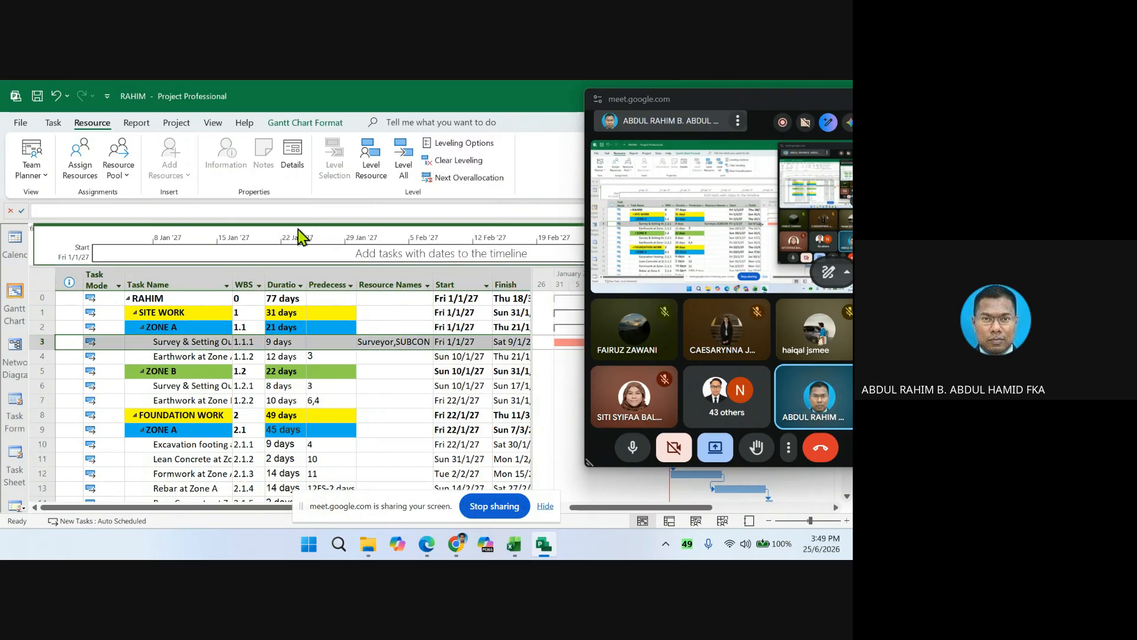
- Remove the SUBCON A cost resource from the Survey & Setting Out at Zone A task using Assign Resources
click(80, 157)
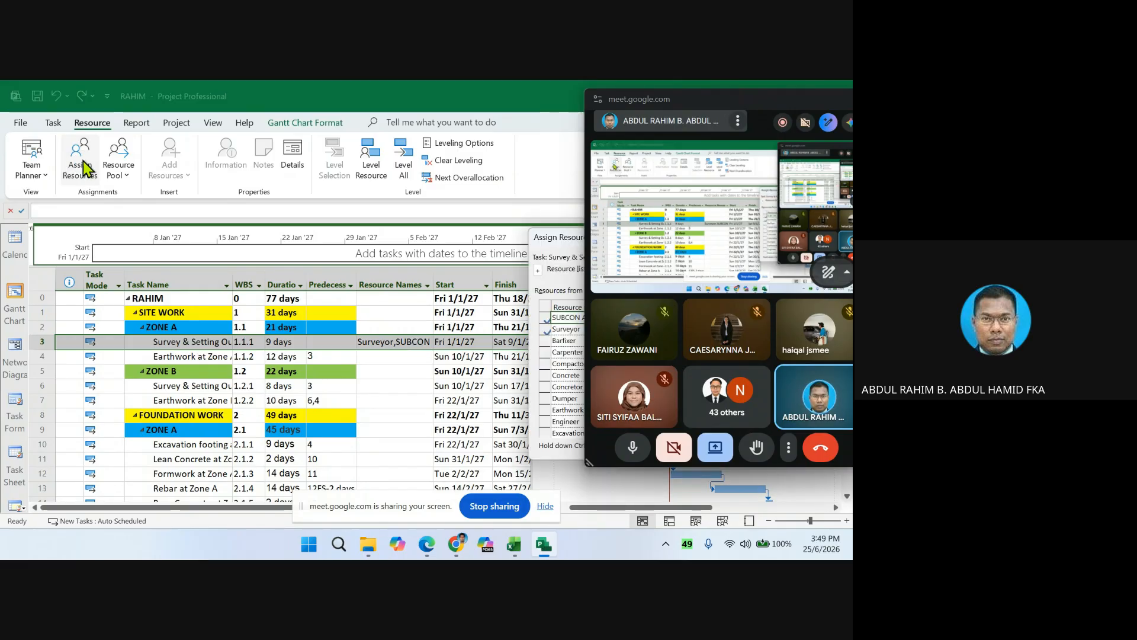
drag(564, 237, 314, 240)
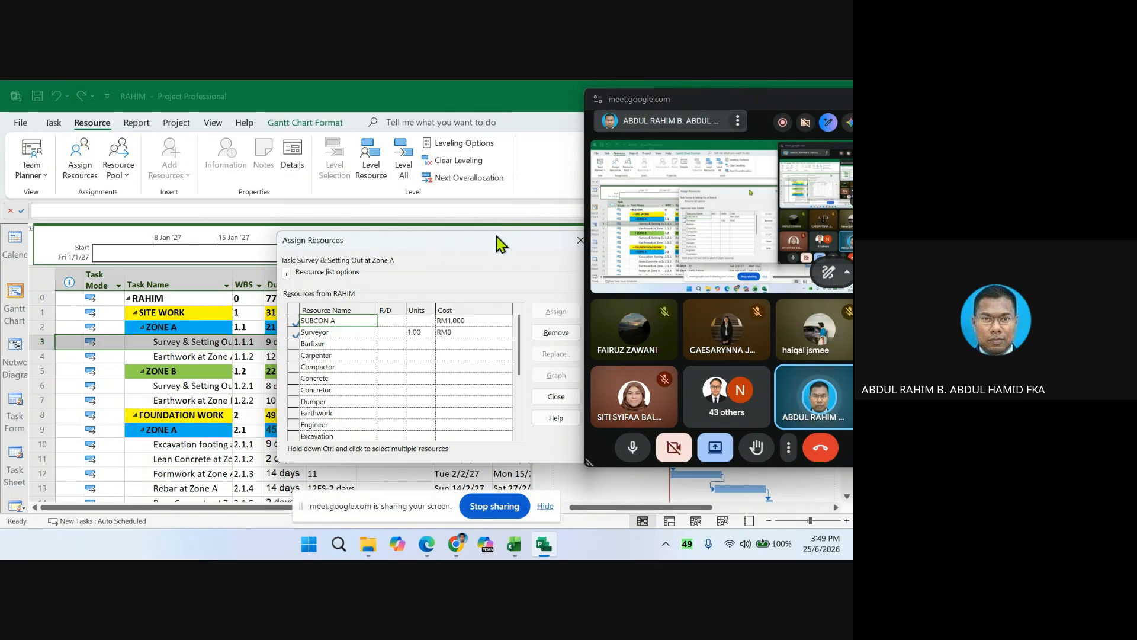
drag(493, 241, 451, 242)
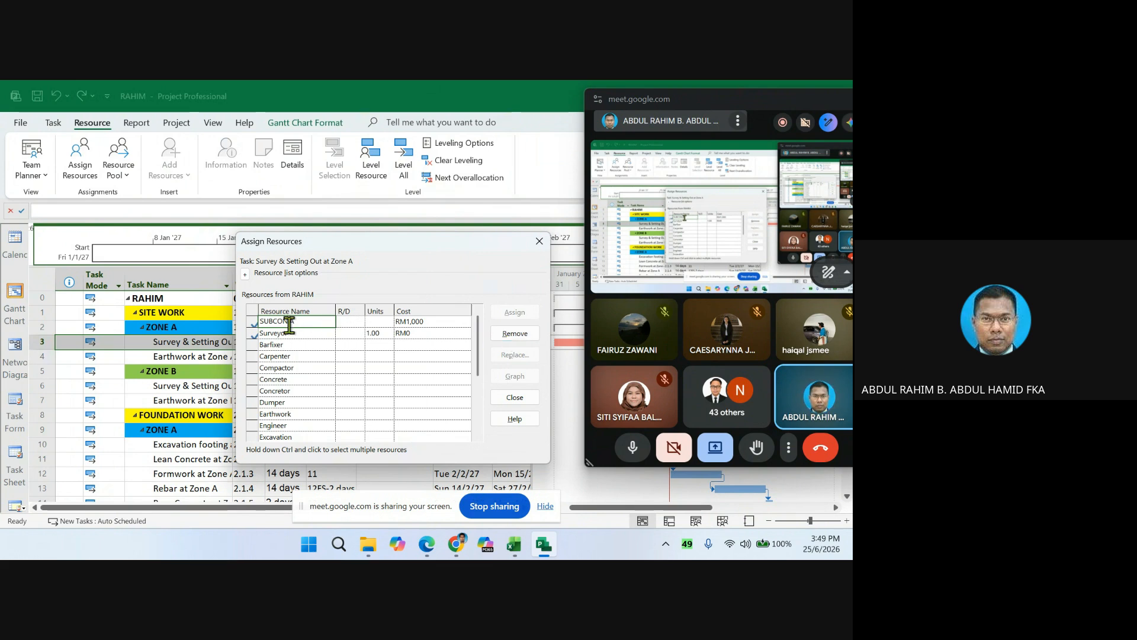
click(253, 321)
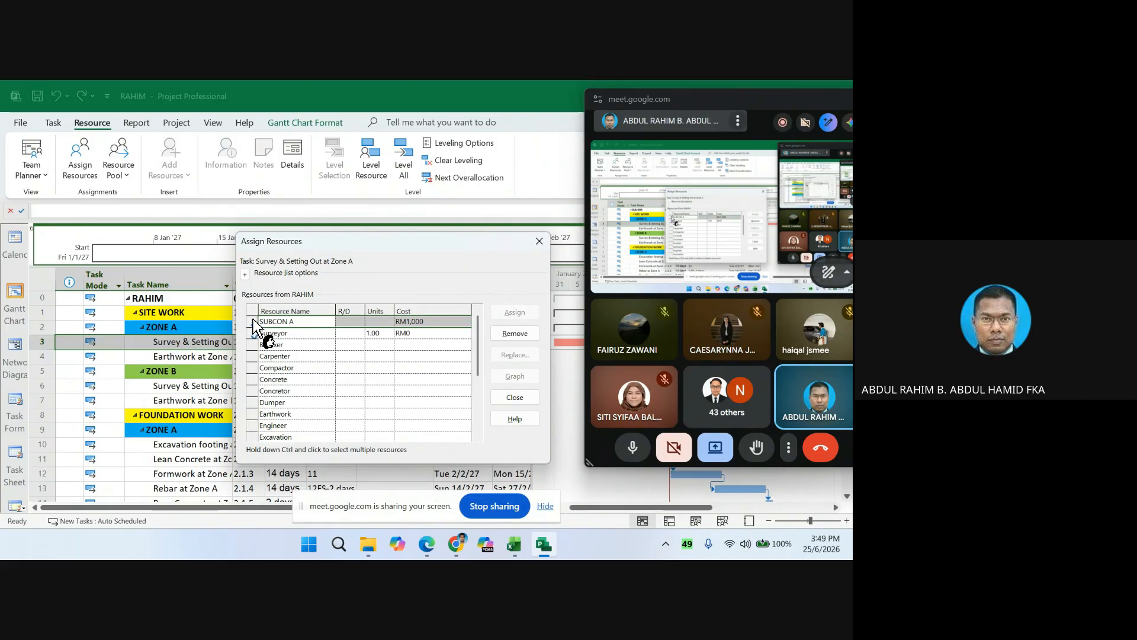
click(513, 333)
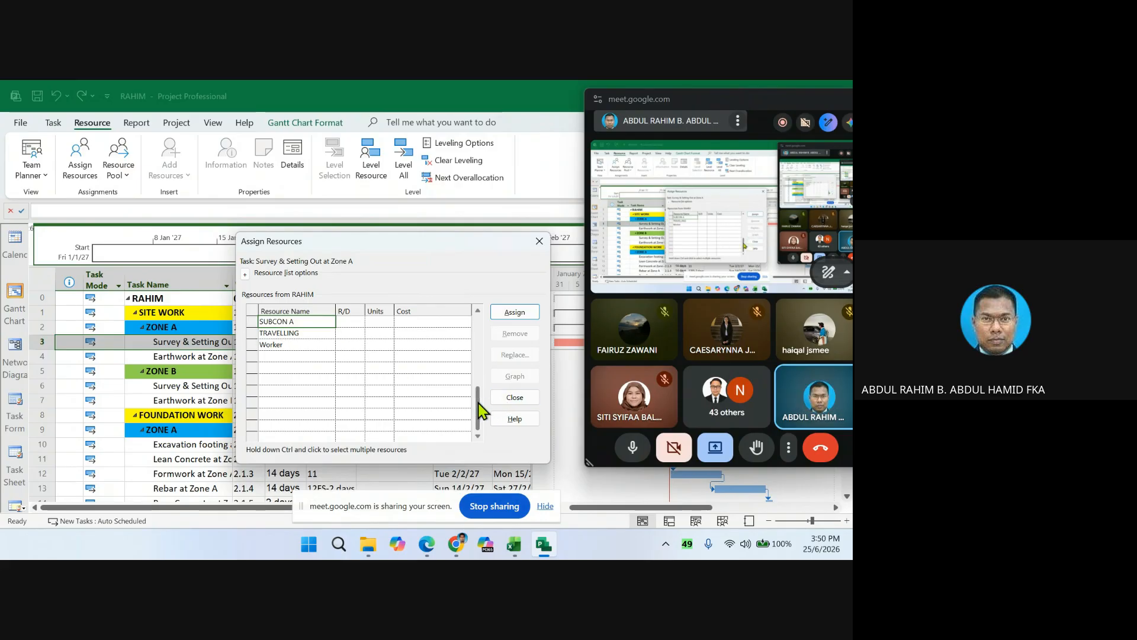
- Remove the Surveyor resource from the Zone A Survey & Setting Out task and close the resource assignment
drag(483, 407, 478, 311)
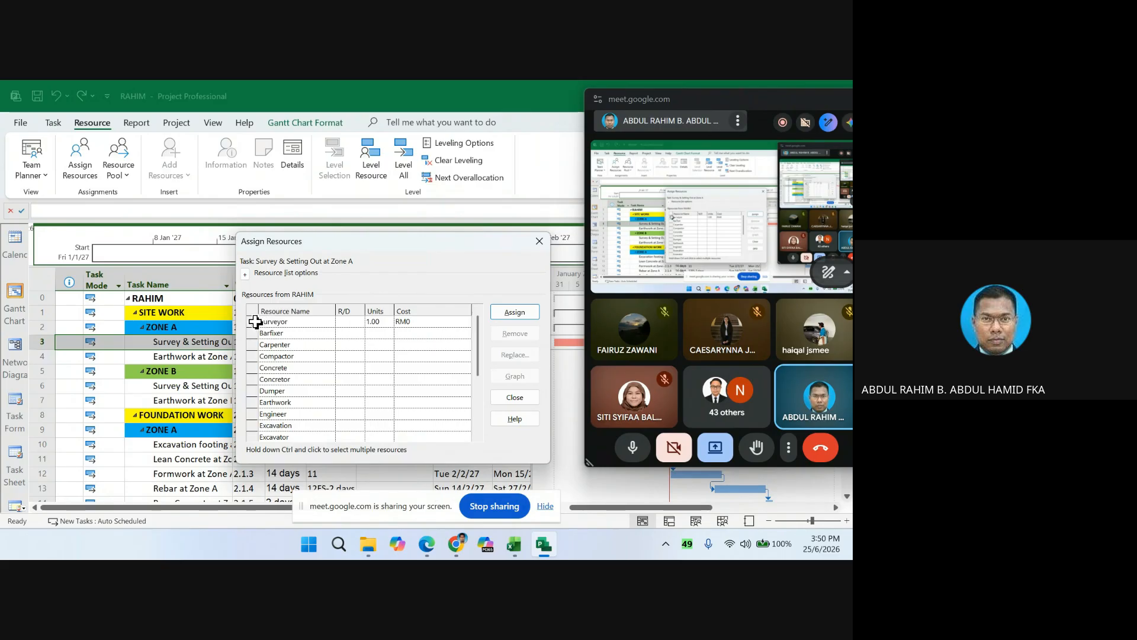
click(253, 322)
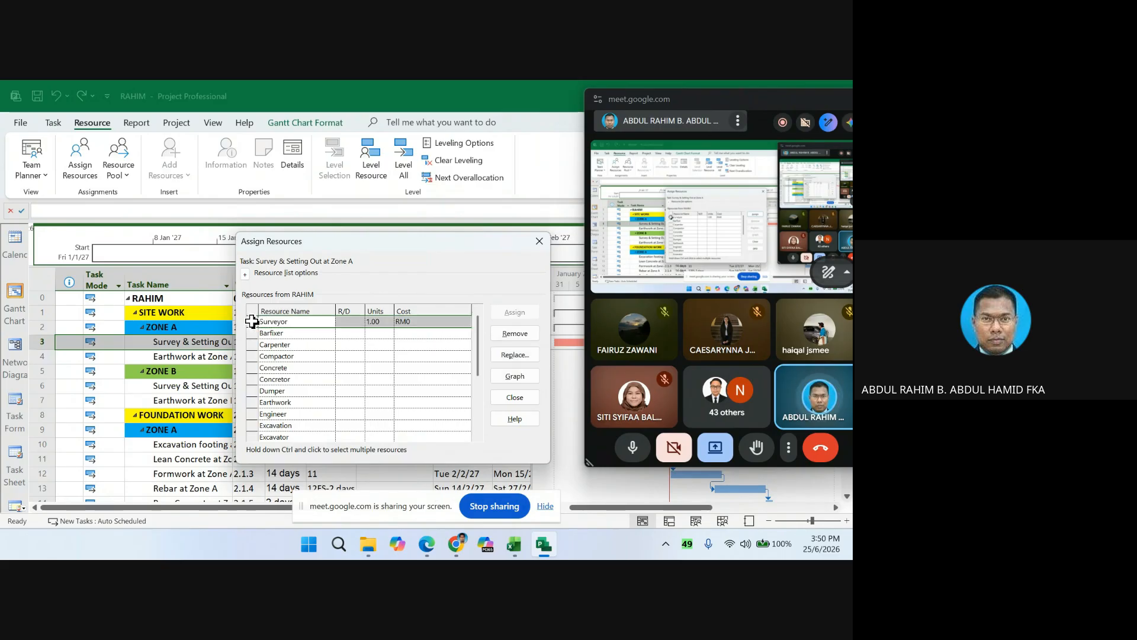
click(509, 335)
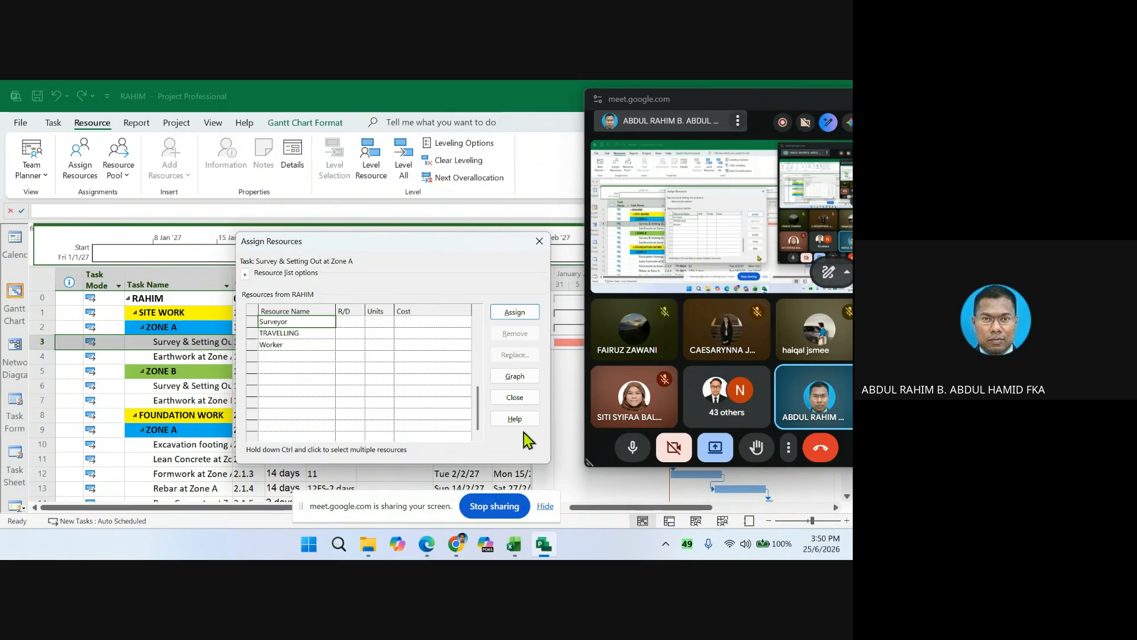
click(514, 398)
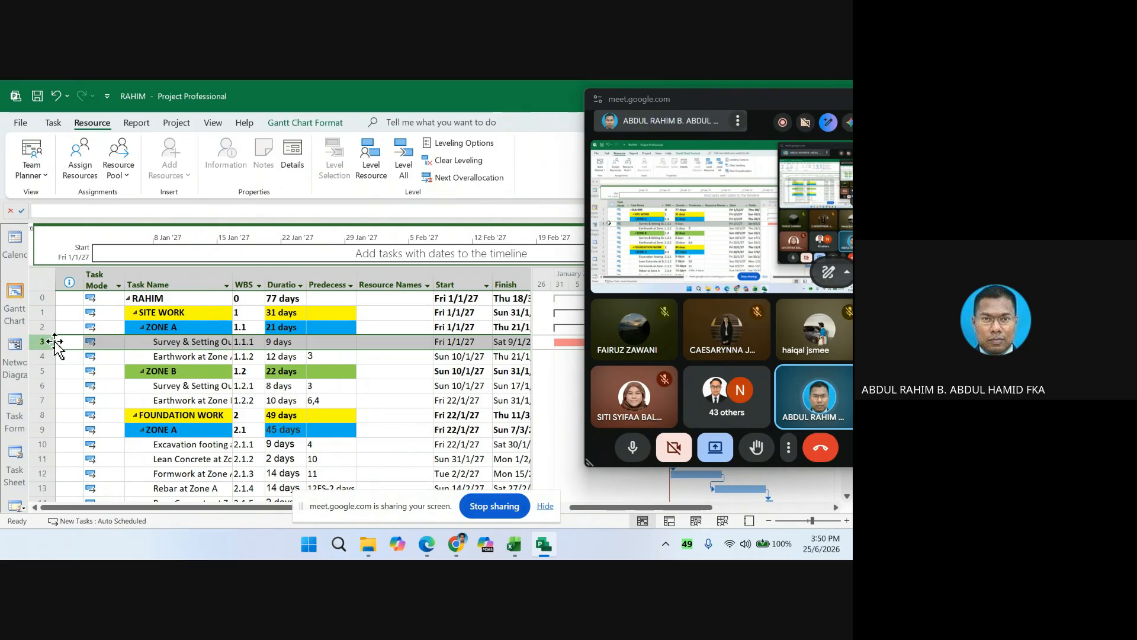
click(86, 153)
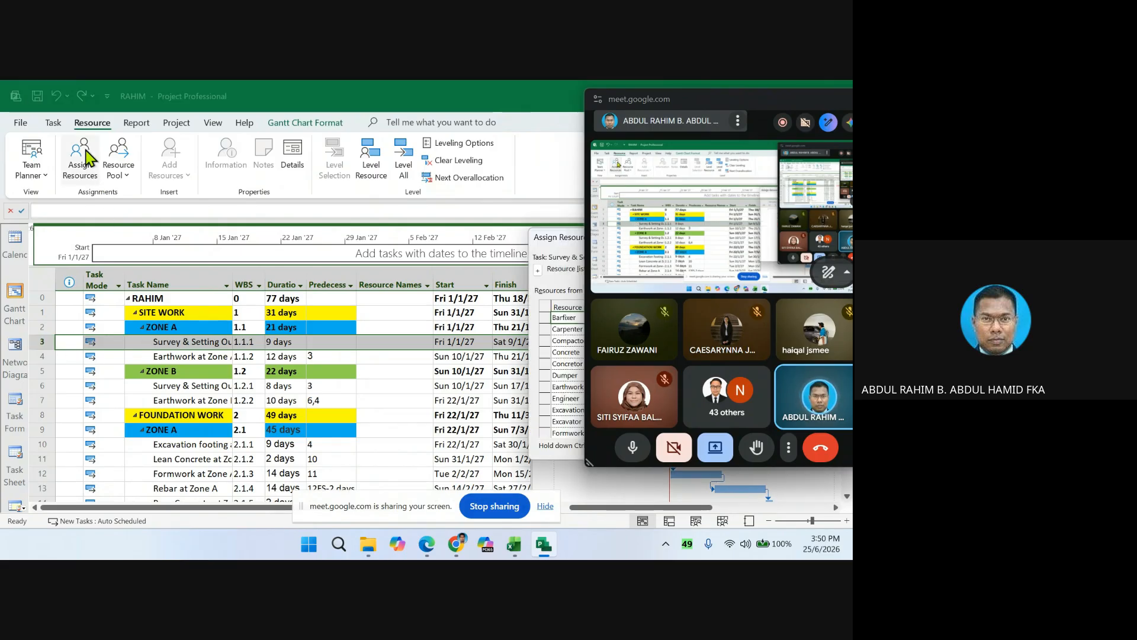
drag(560, 235, 226, 216)
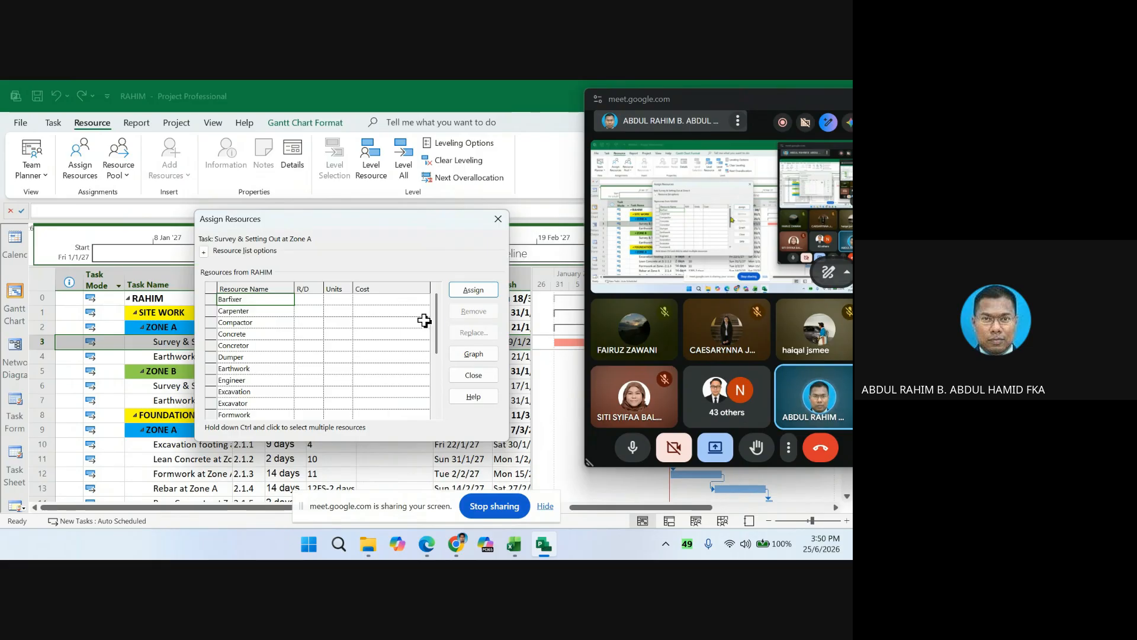
click(470, 376)
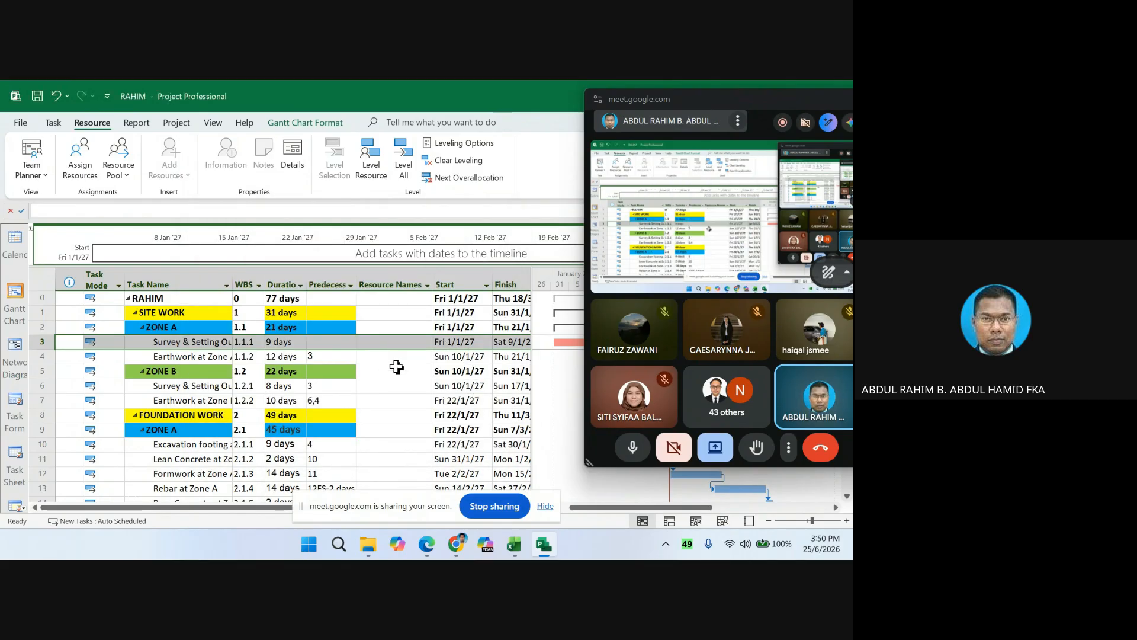
- Switch to the 4a. Tasklist workbook in Excel and show its Task_Table1 sheet
scroll(410, 381, down, 2)
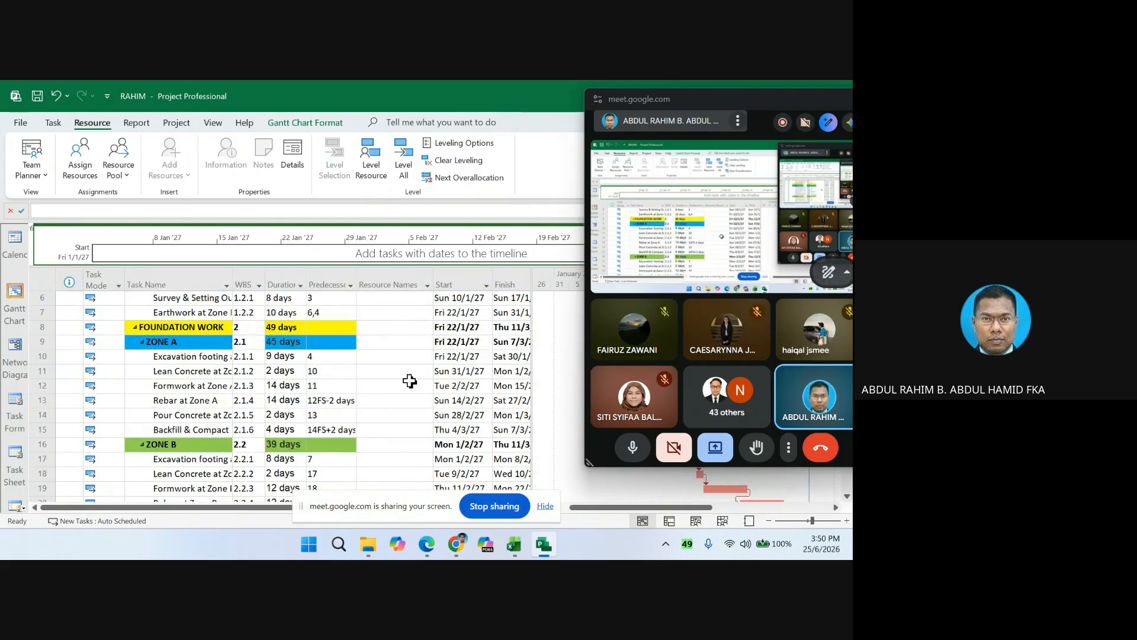
scroll(410, 381, up, 2)
scroll(408, 381, down, 4)
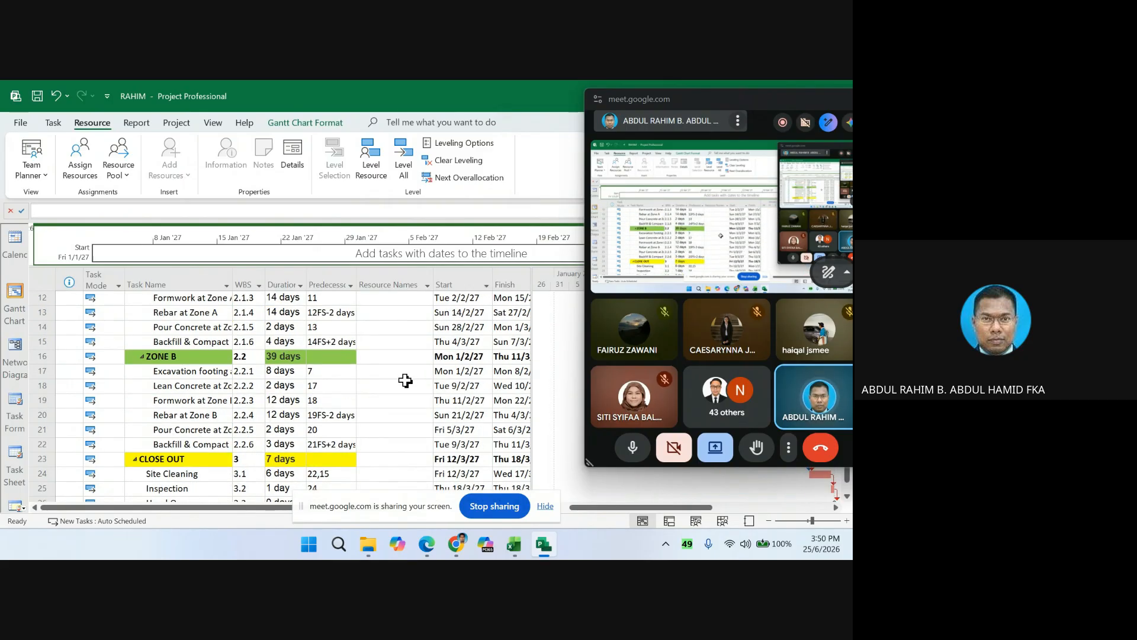
scroll(408, 380, down, 2)
scroll(407, 381, up, 6)
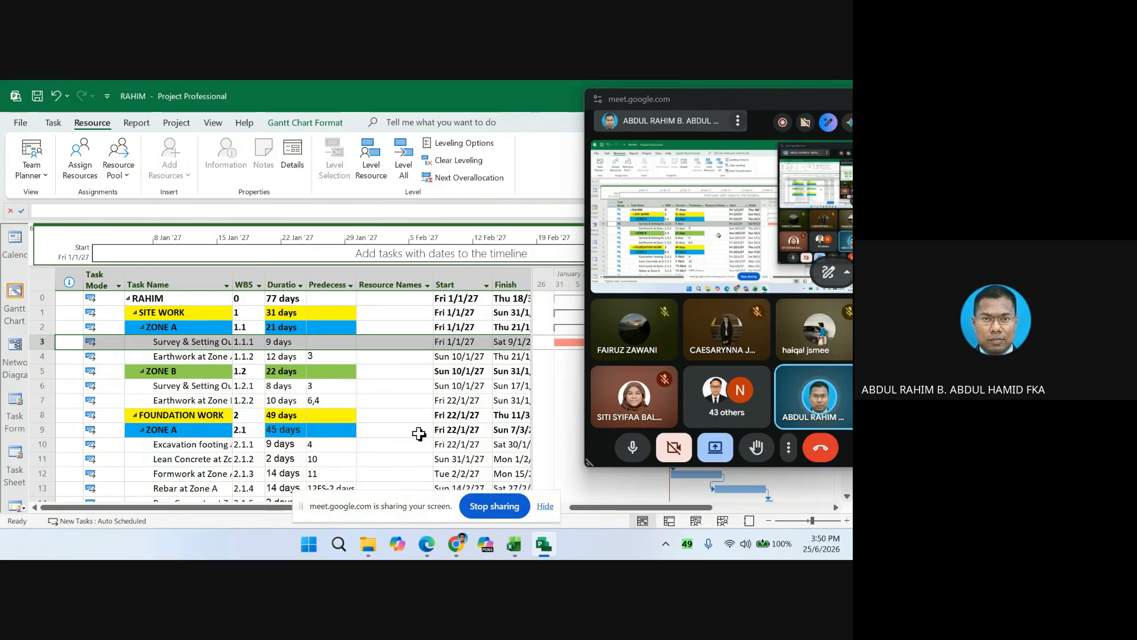
mouse_move(514, 549)
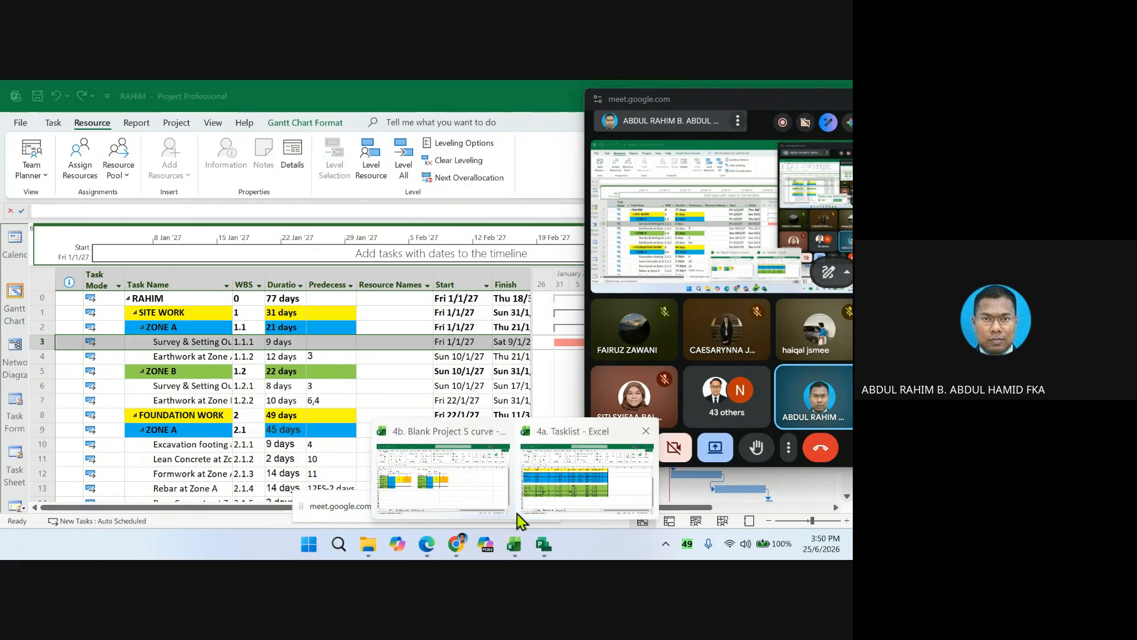
click(551, 503)
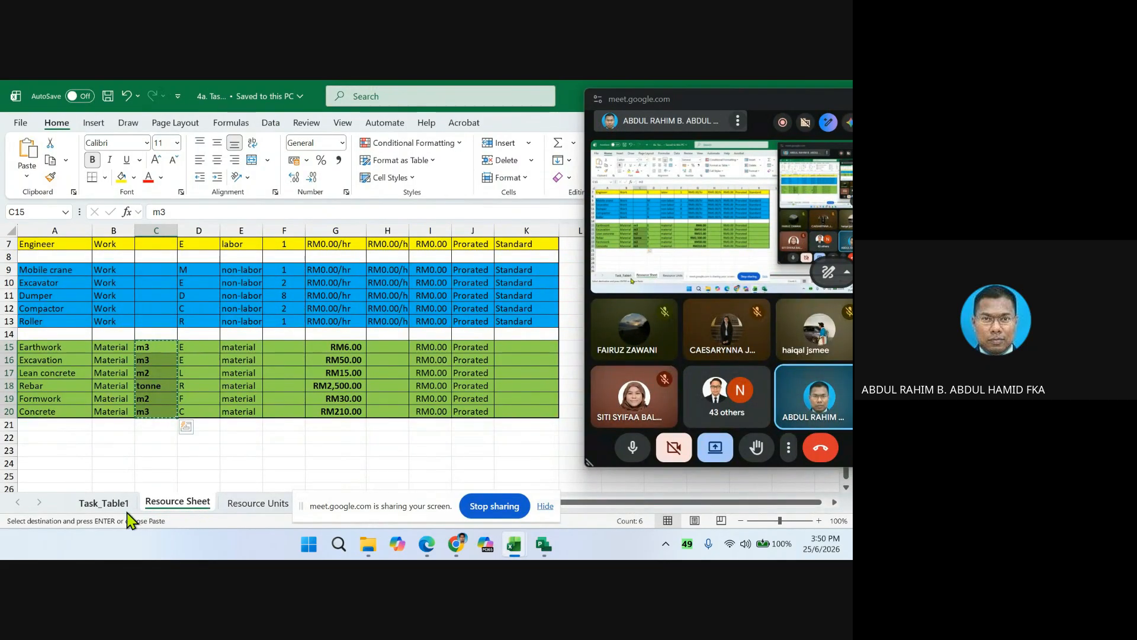
click(124, 502)
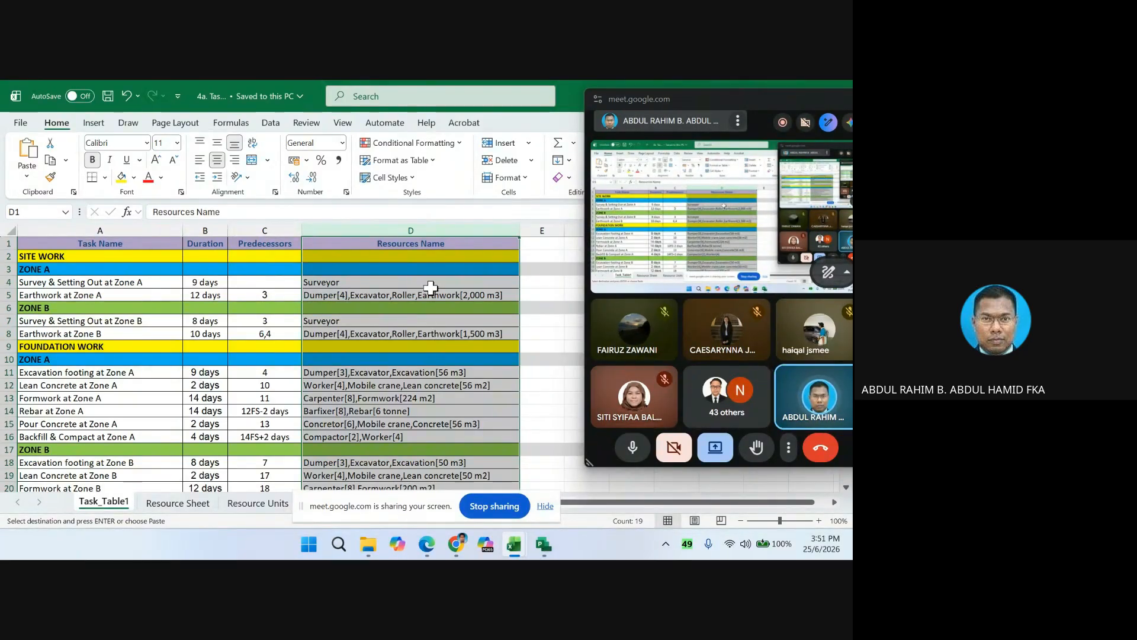
- Copy the Resources Name cells from the Survey & Setting Out at Zone A row down past the Hand Over row
click(558, 352)
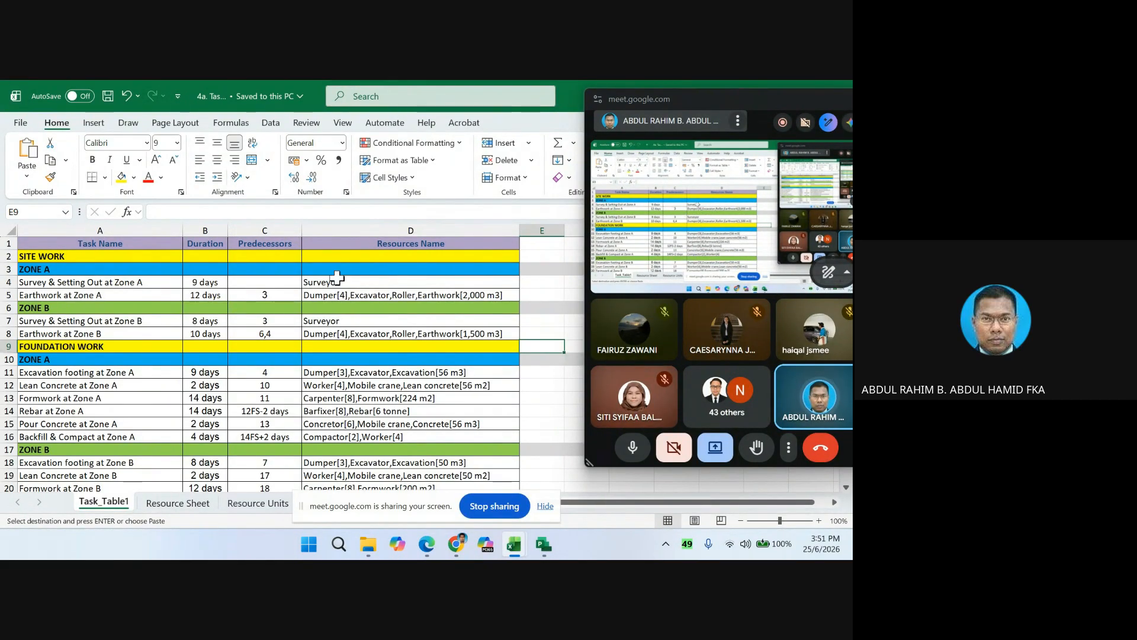
drag(329, 282, 332, 478)
scroll(332, 477, down, 1)
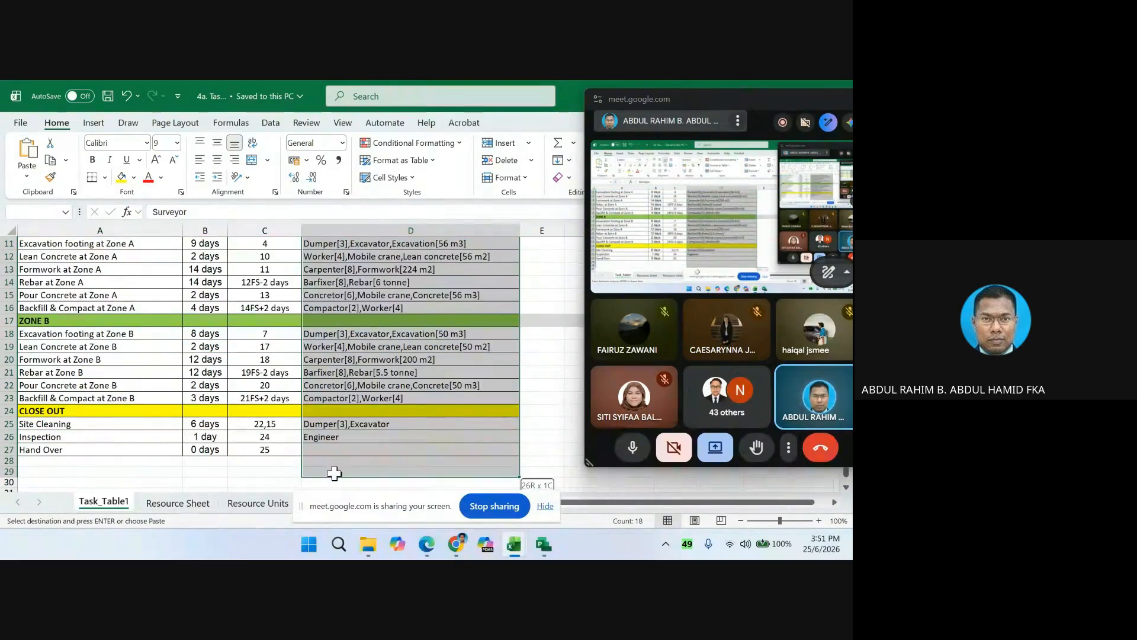
right_click(376, 276)
click(411, 186)
scroll(459, 414, up, 3)
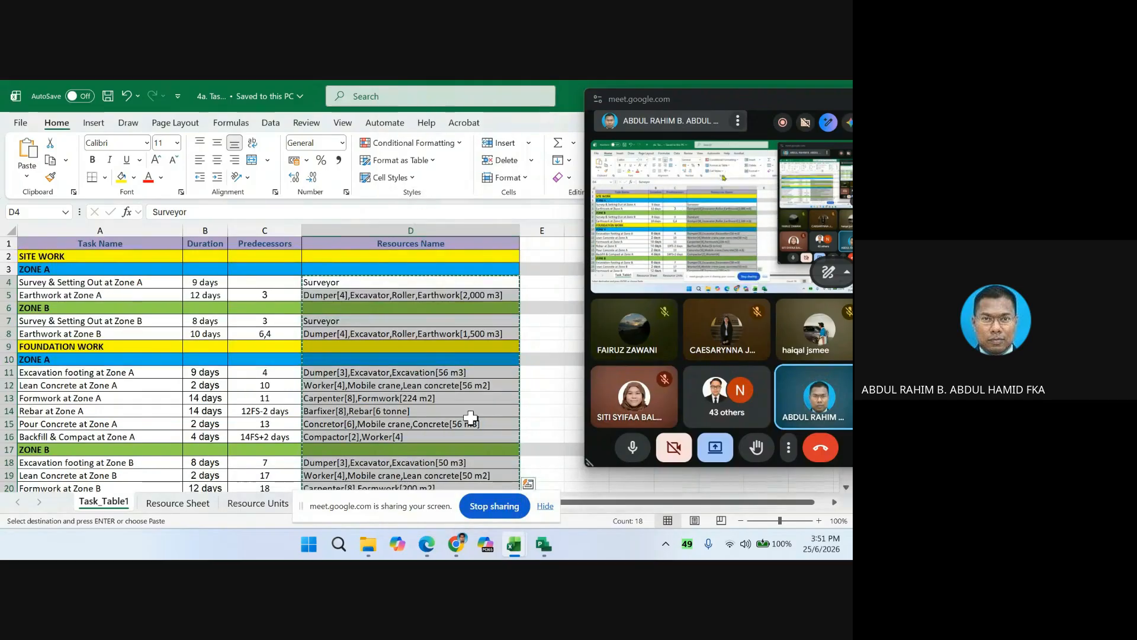
- Switch back to Microsoft Project and paste the copied resources into Resource Names, starting at the Zone A Survey & Setting Out task
mouse_move(548, 550)
click(536, 503)
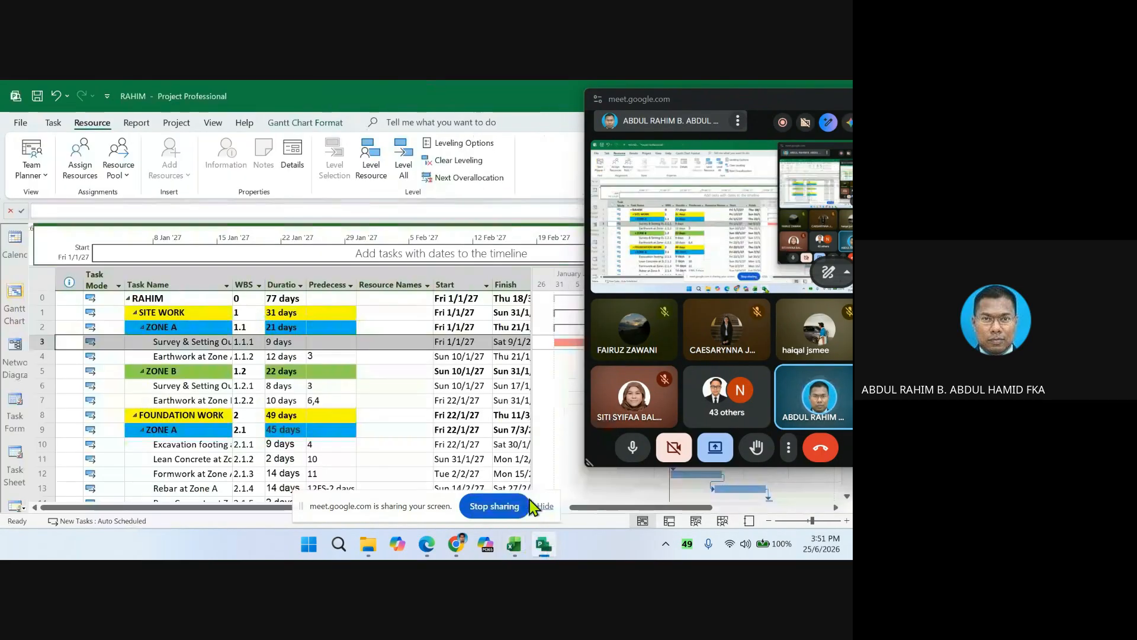
click(388, 341)
right_click(388, 341)
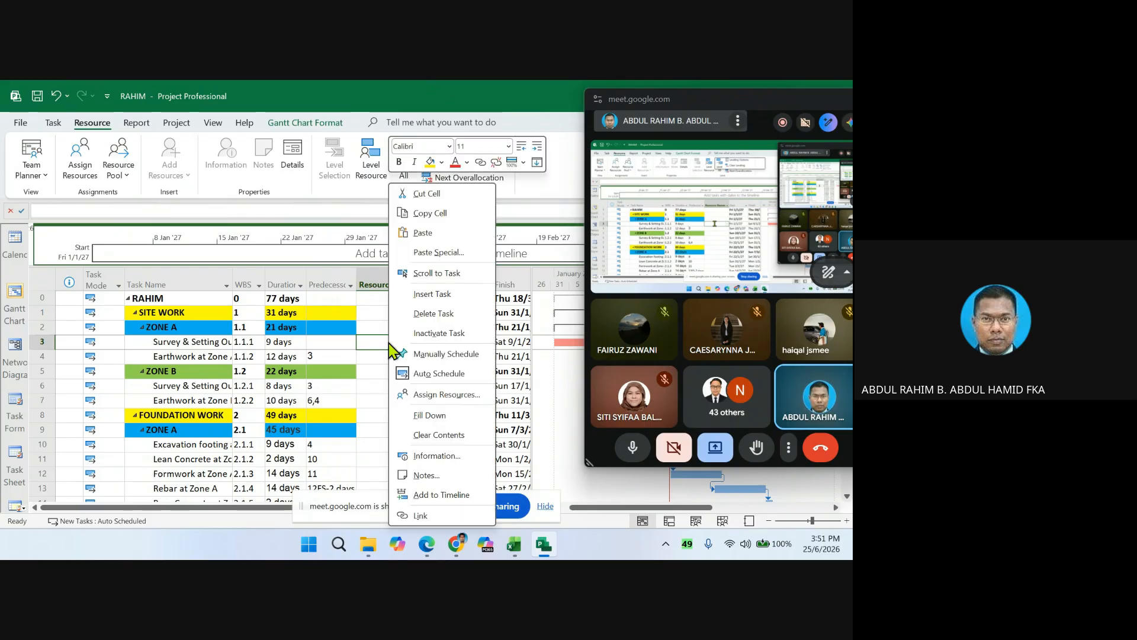
click(423, 233)
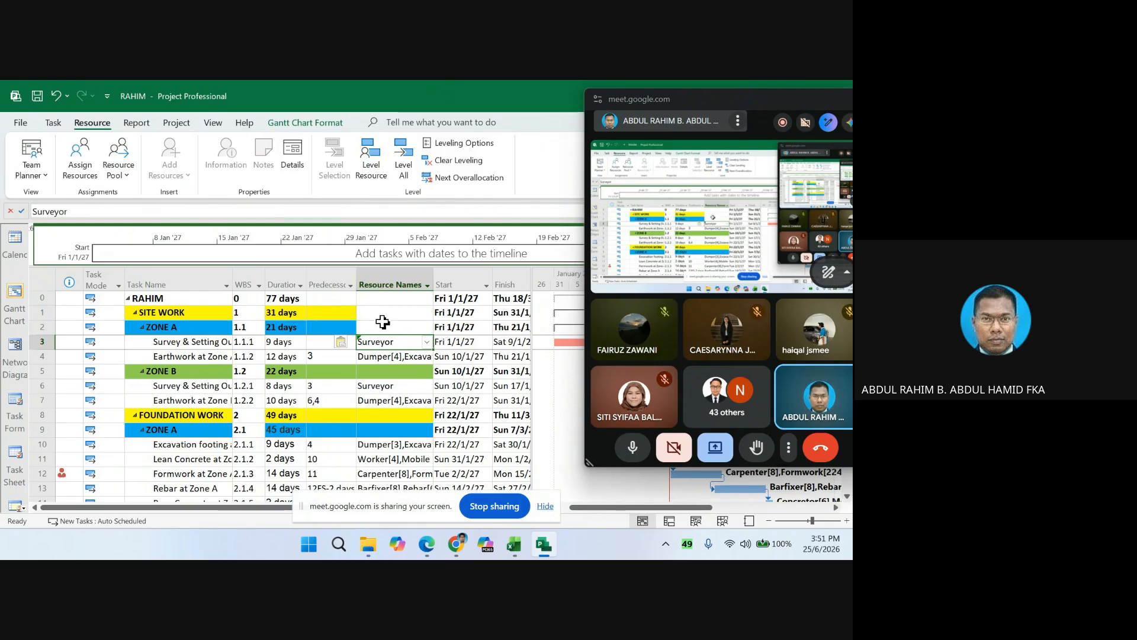
- Review the pasted Resource Names for all tasks down to Hand Over and save the changes to the project
scroll(389, 347, down, 2)
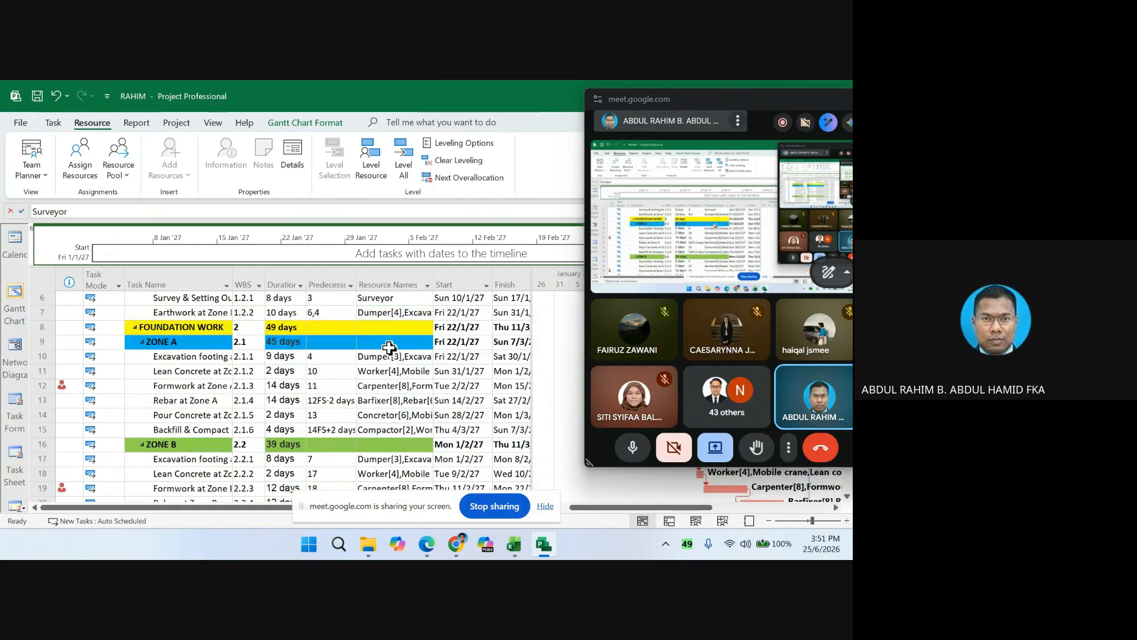
scroll(391, 351, down, 2)
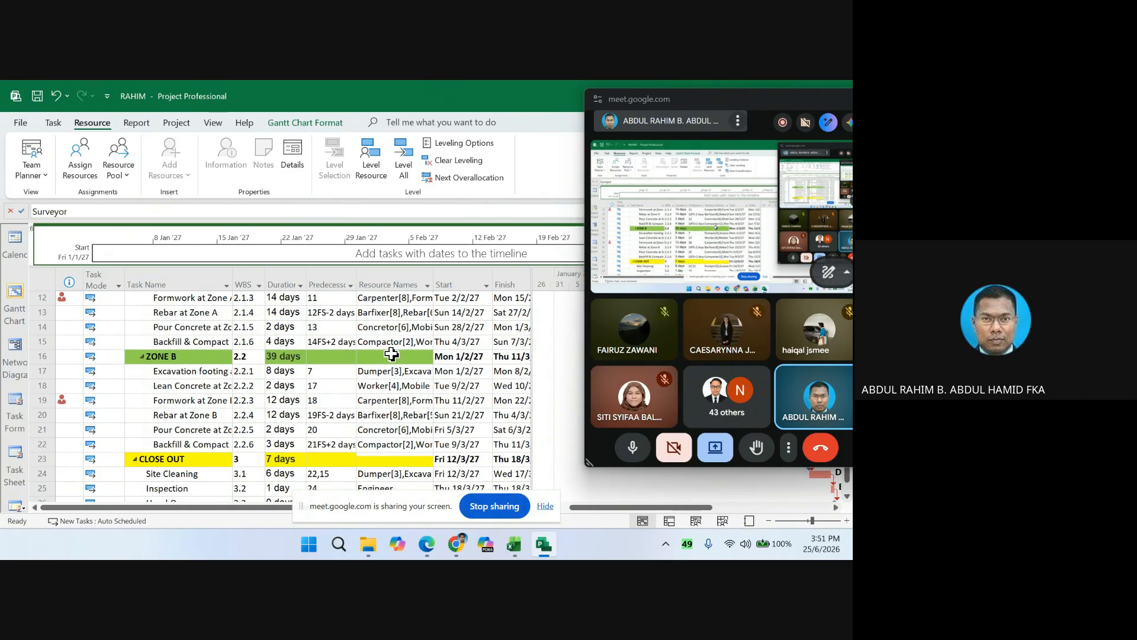
scroll(392, 354, up, 4)
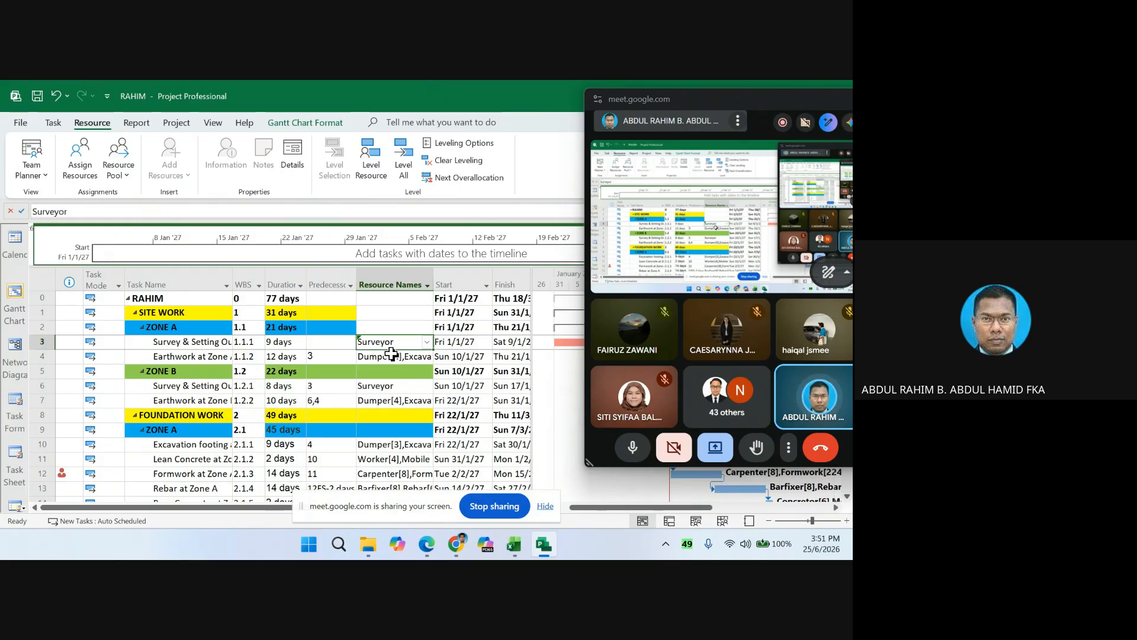
scroll(392, 354, down, 2)
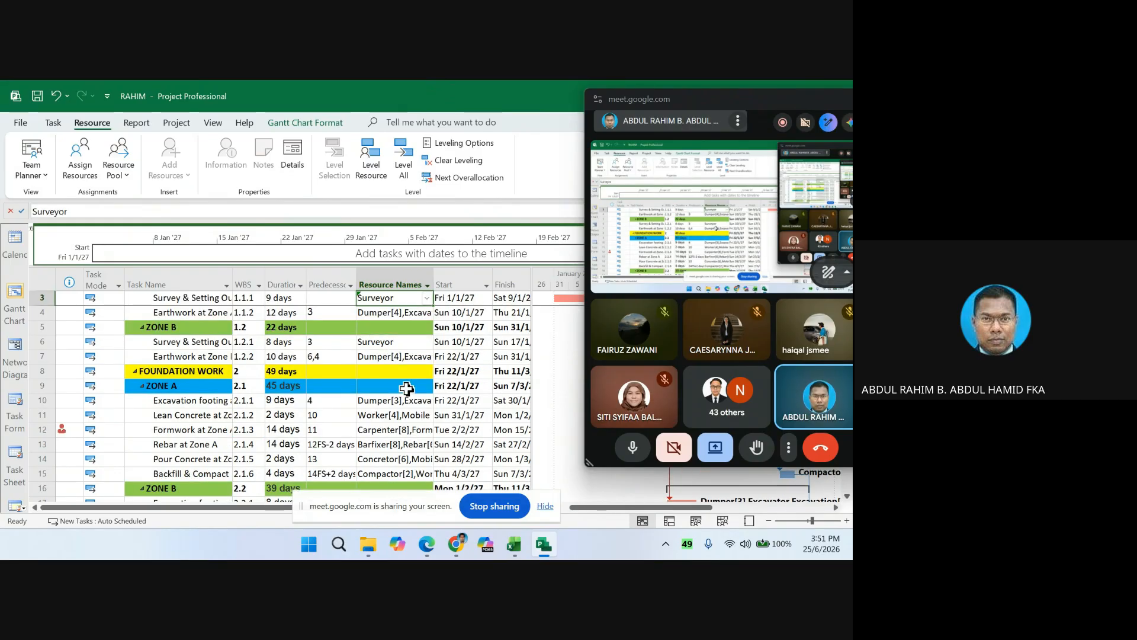
scroll(392, 447, down, 3)
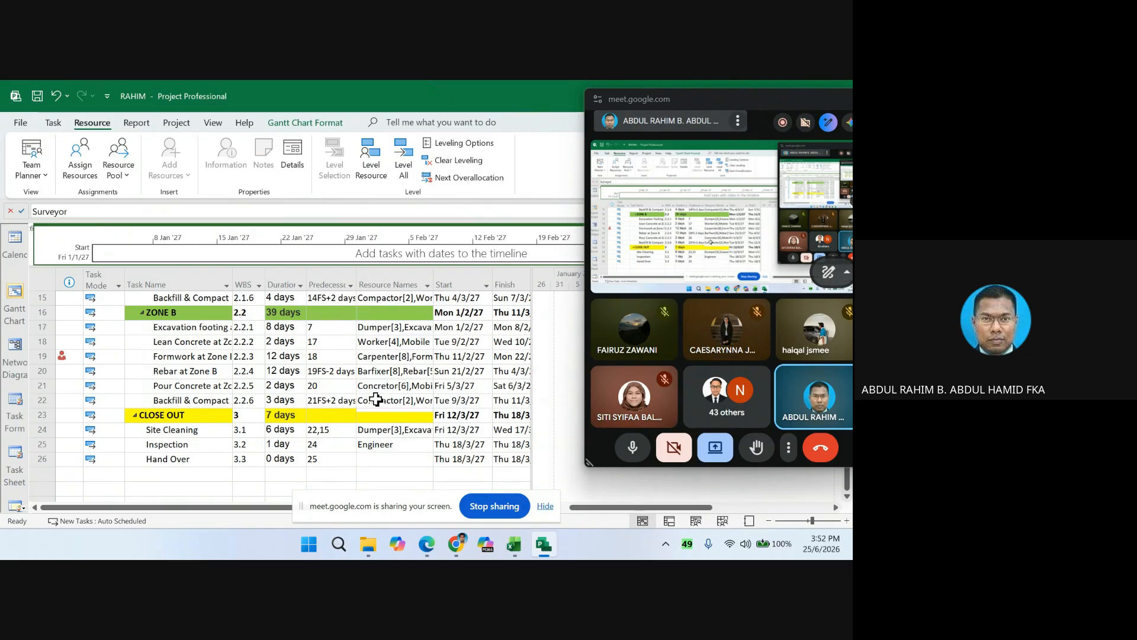
key(alt+F4)
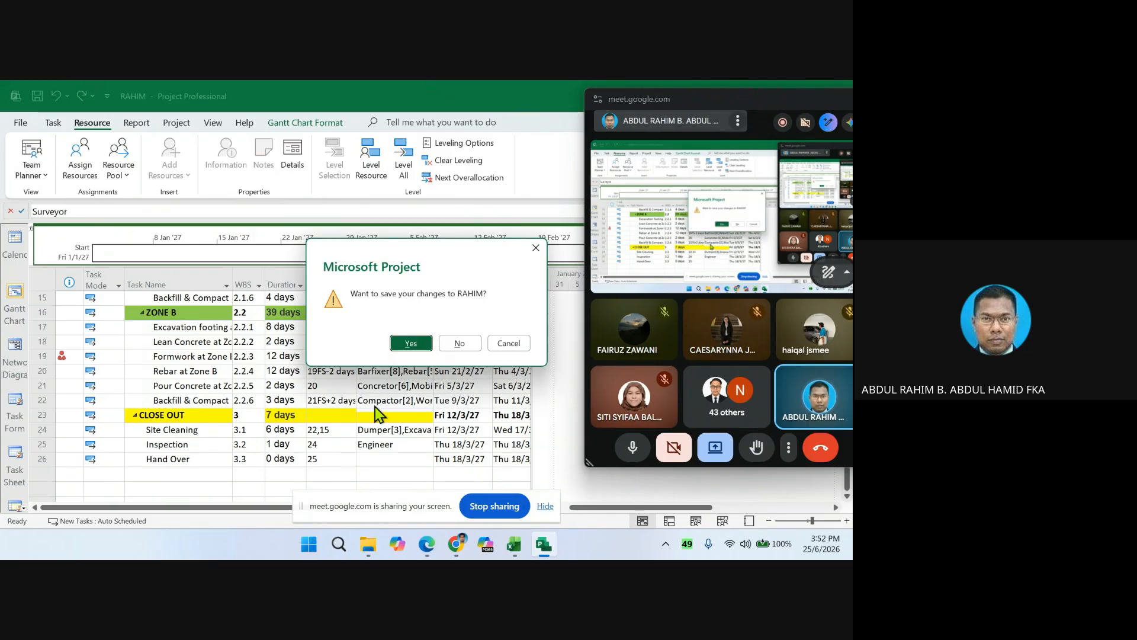
click(418, 348)
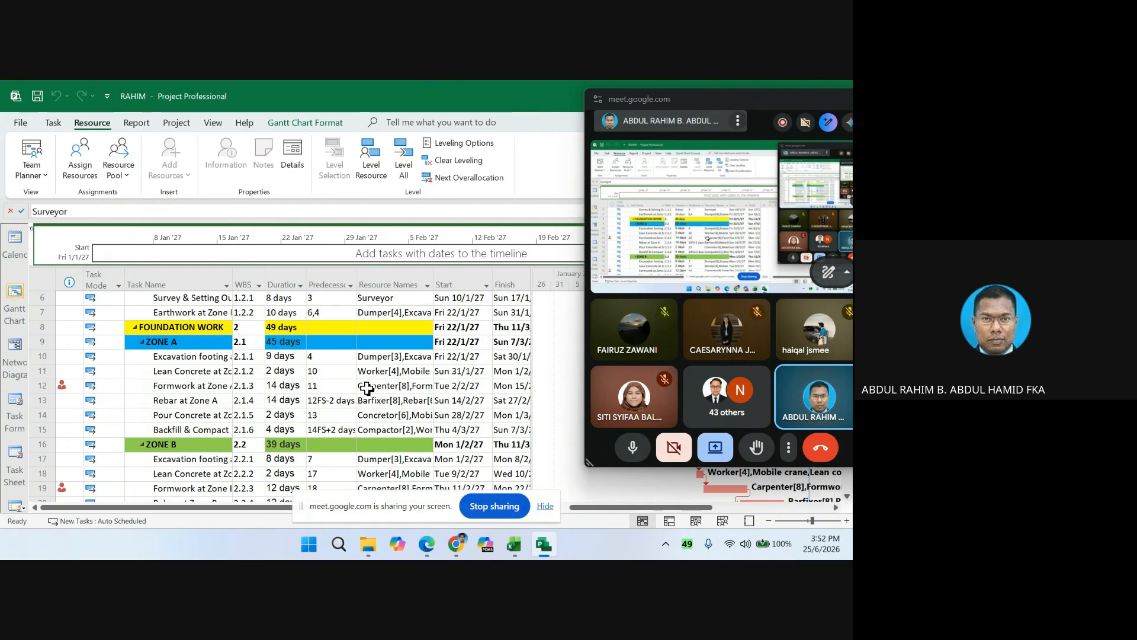
- Examine the resource indicators beside the Formwork tasks at Zone A and Zone B
scroll(367, 387, down, 1)
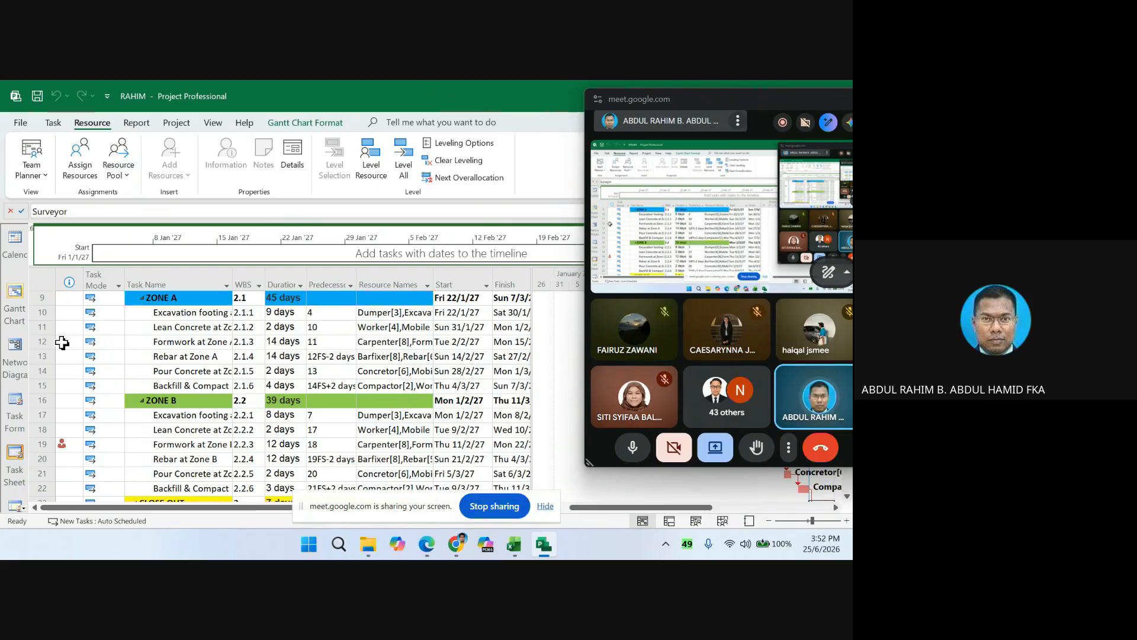
mouse_move(62, 343)
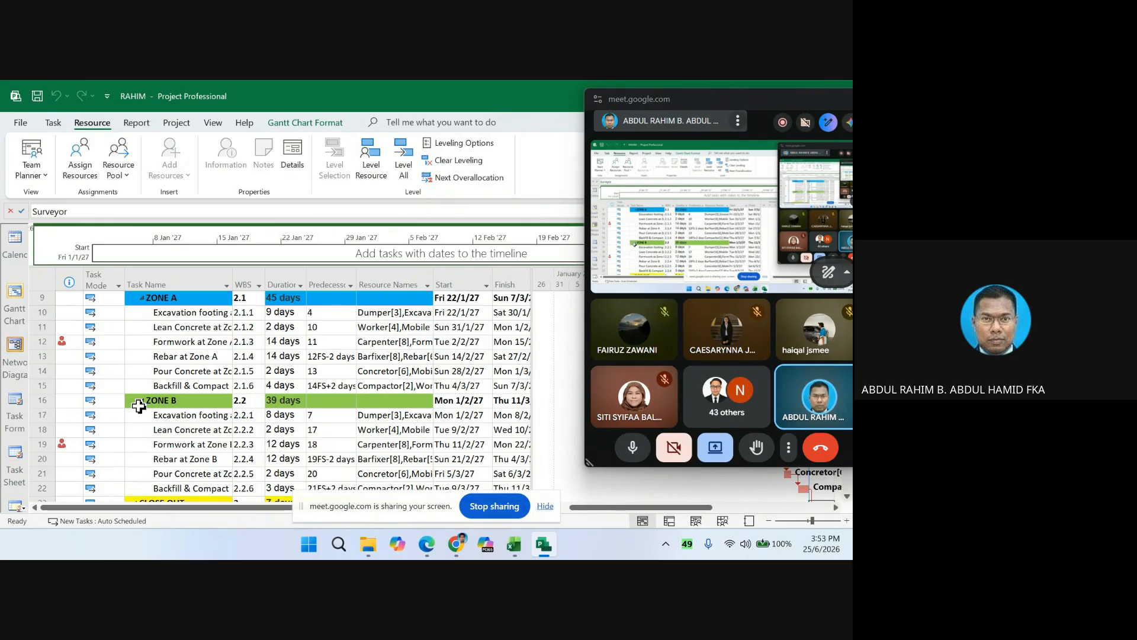
scroll(86, 354, up, 3)
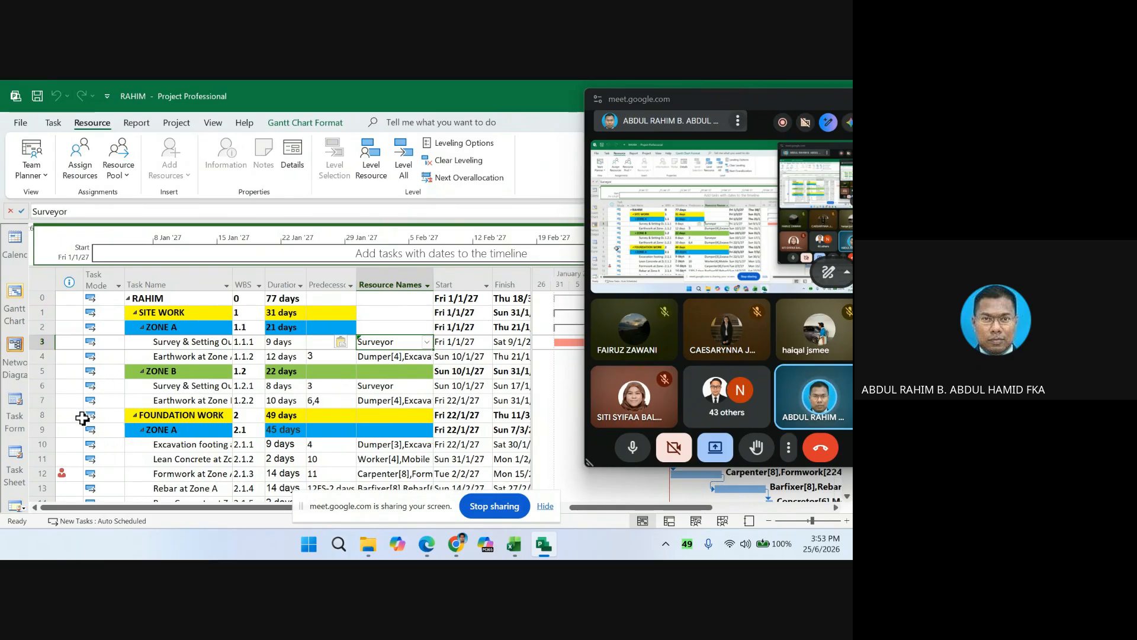
scroll(82, 418, down, 2)
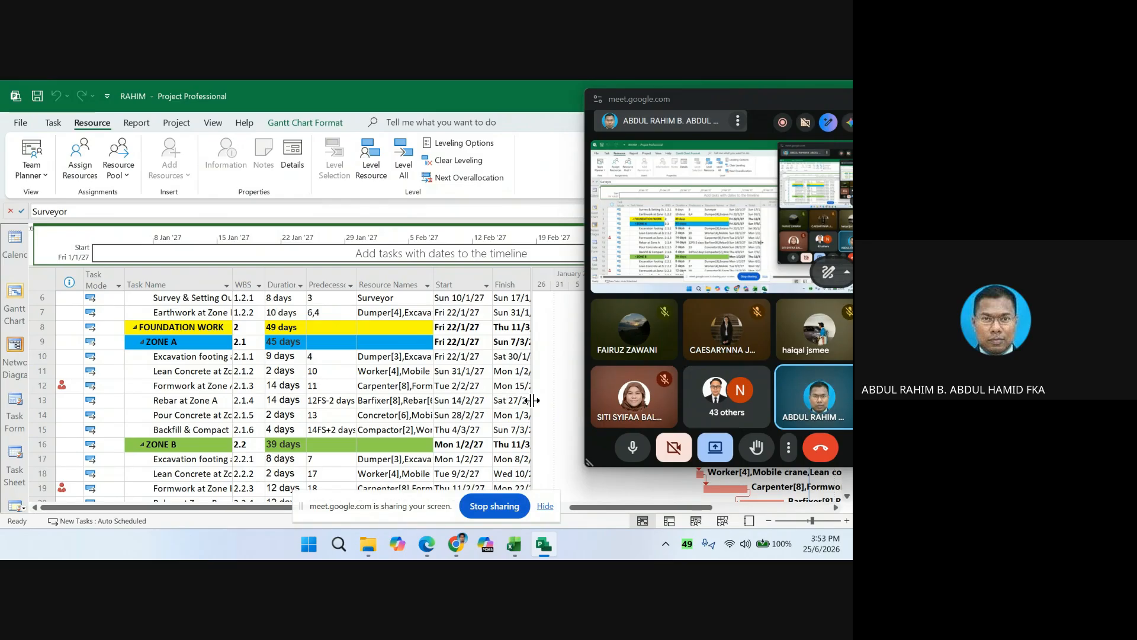
- Open the resource assignments of the Zone A Earthwork task and widen the Units column to examine units and costs
scroll(398, 409, up, 2)
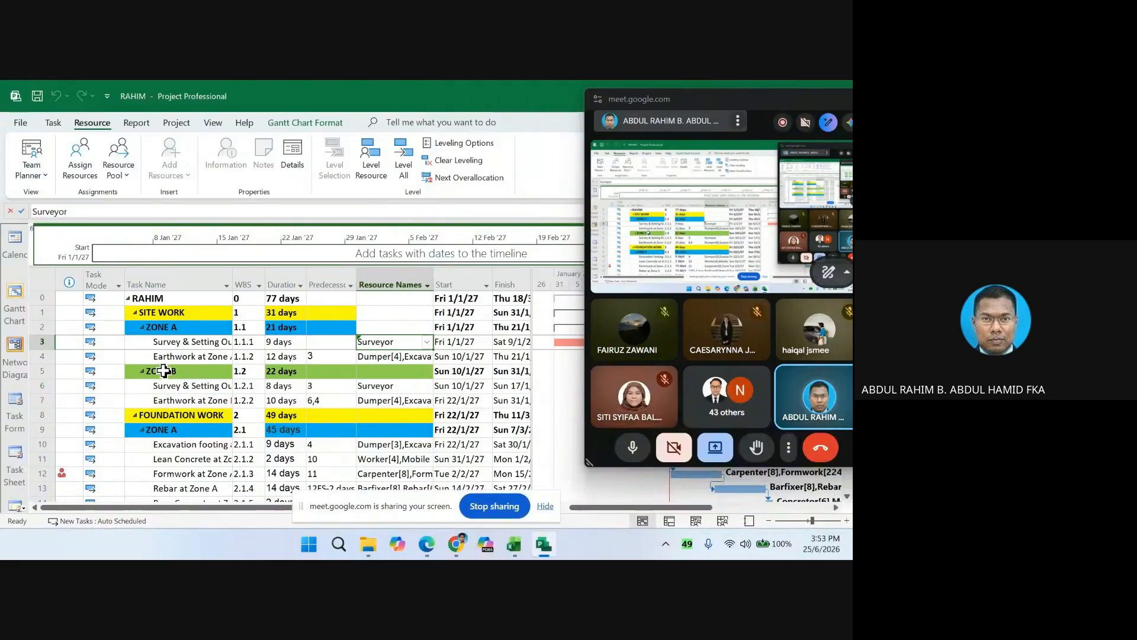
click(39, 355)
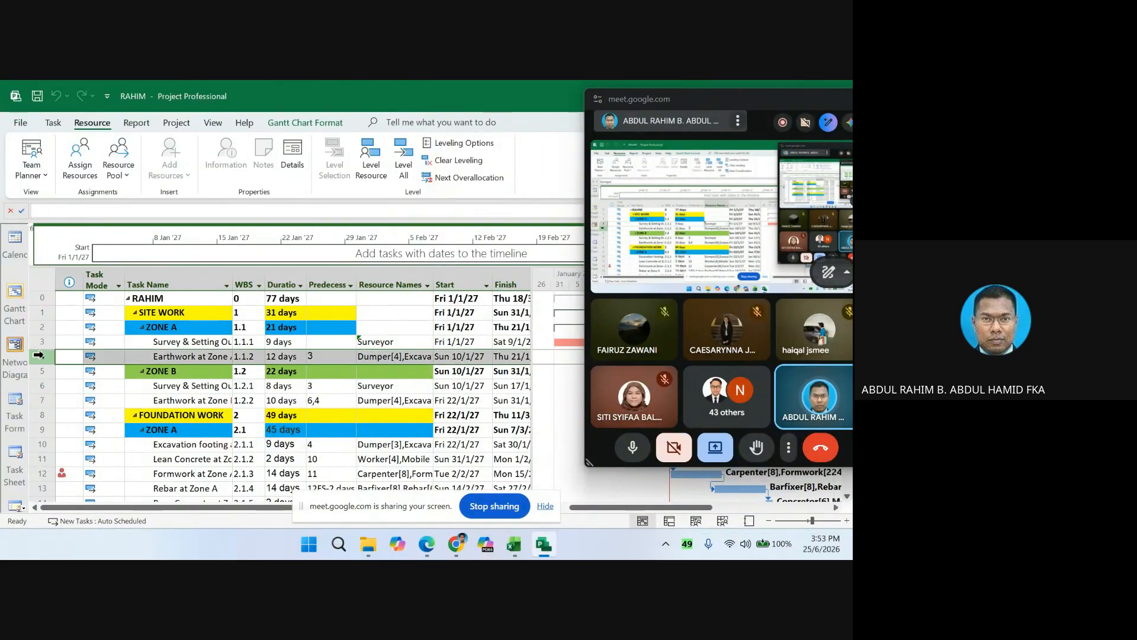
click(82, 166)
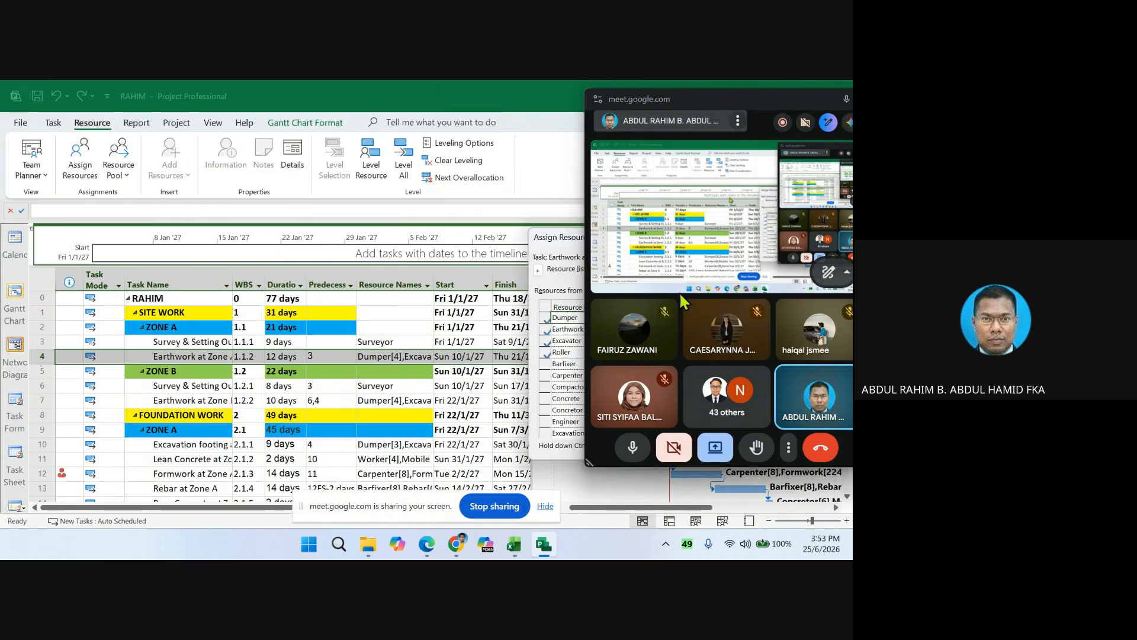
drag(566, 236, 158, 191)
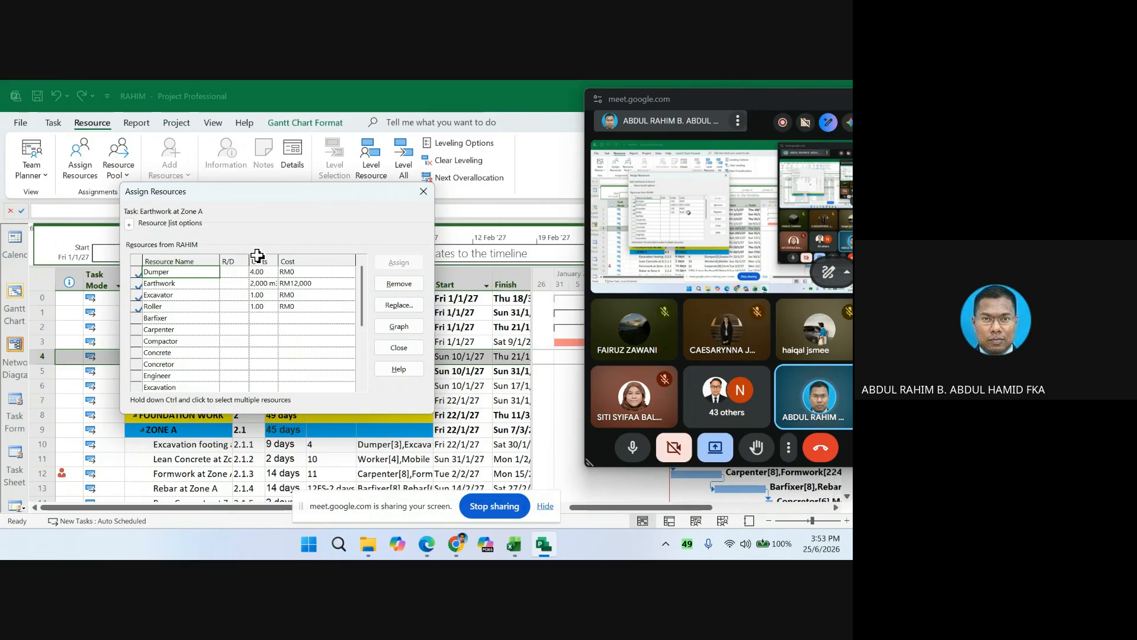
drag(278, 260, 295, 261)
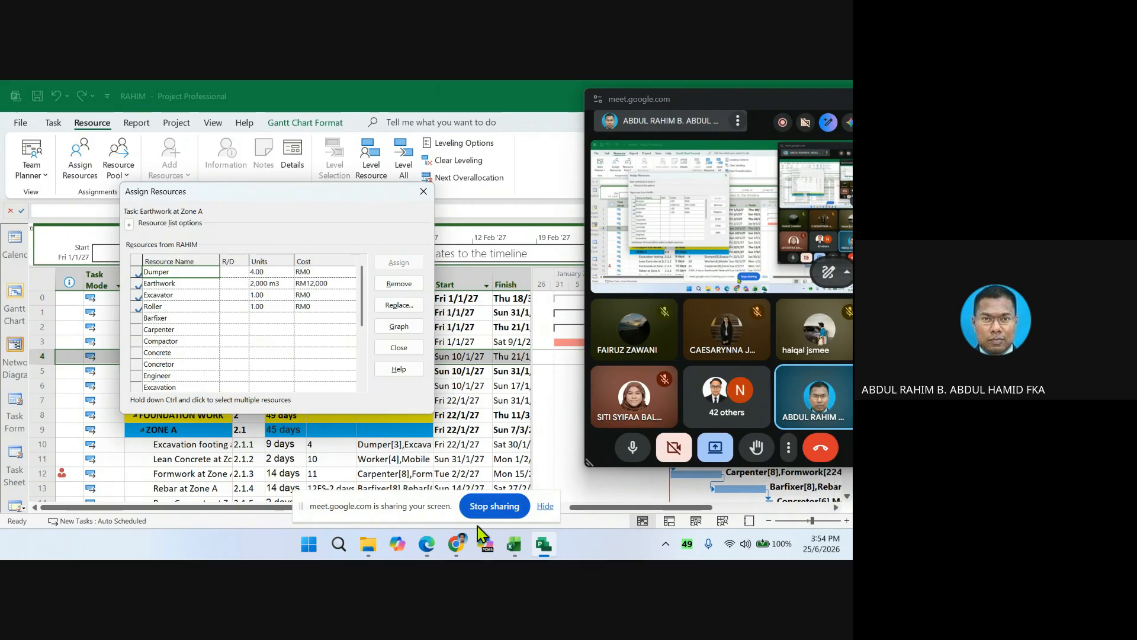
- Check the material rates on the Resource Sheet of the 4a. Tasklist workbook, return to Microsoft Project and close the resource assignments
mouse_move(520, 550)
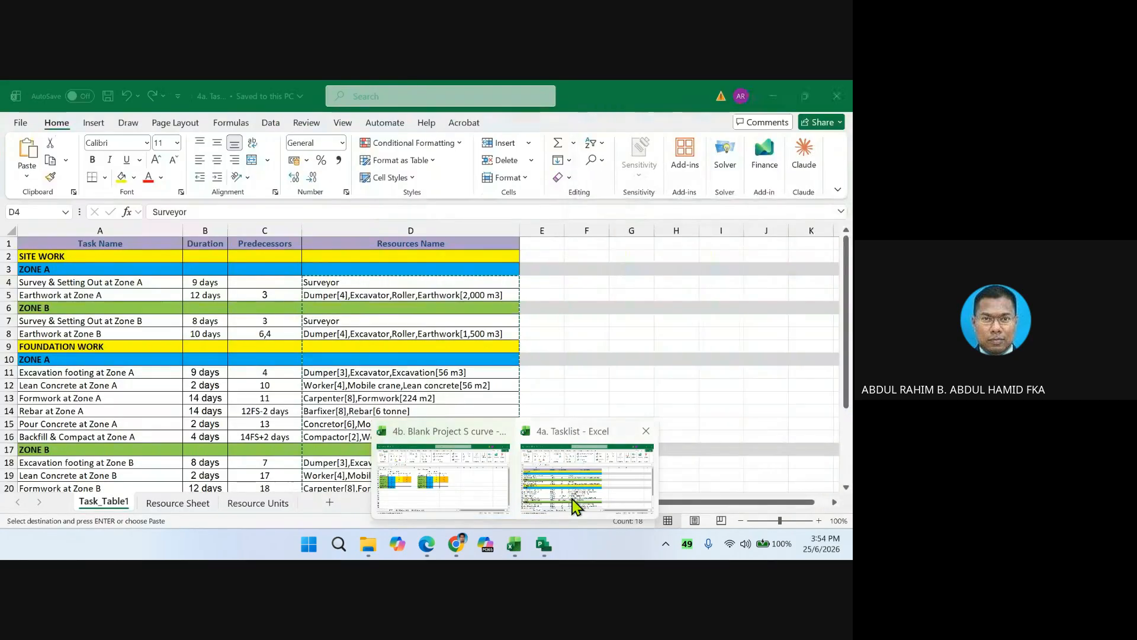
click(572, 500)
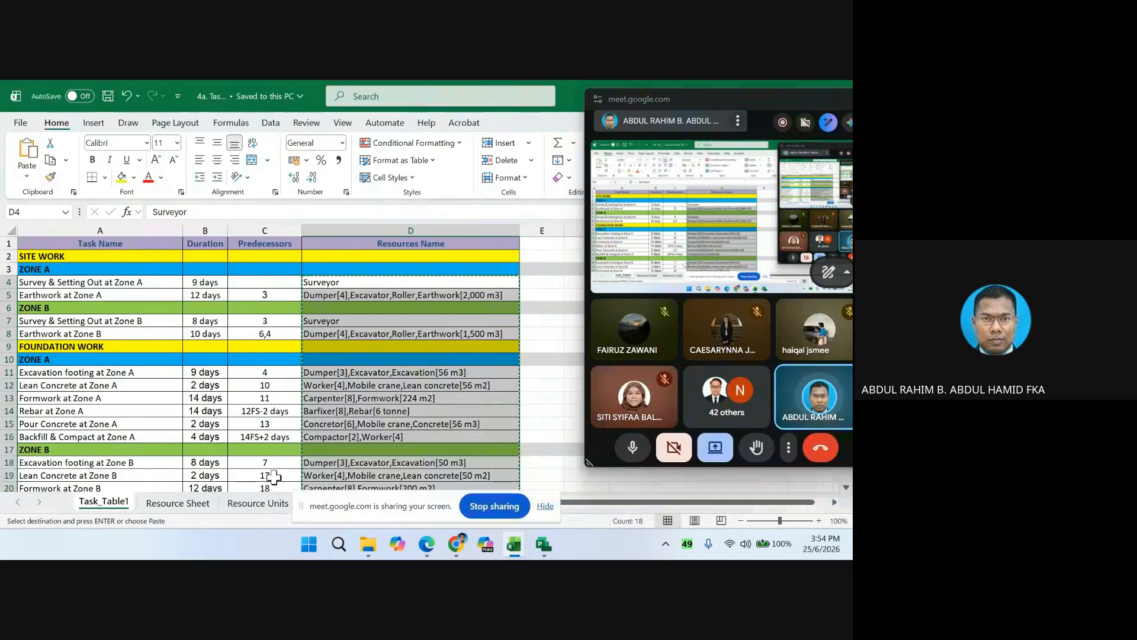
click(172, 503)
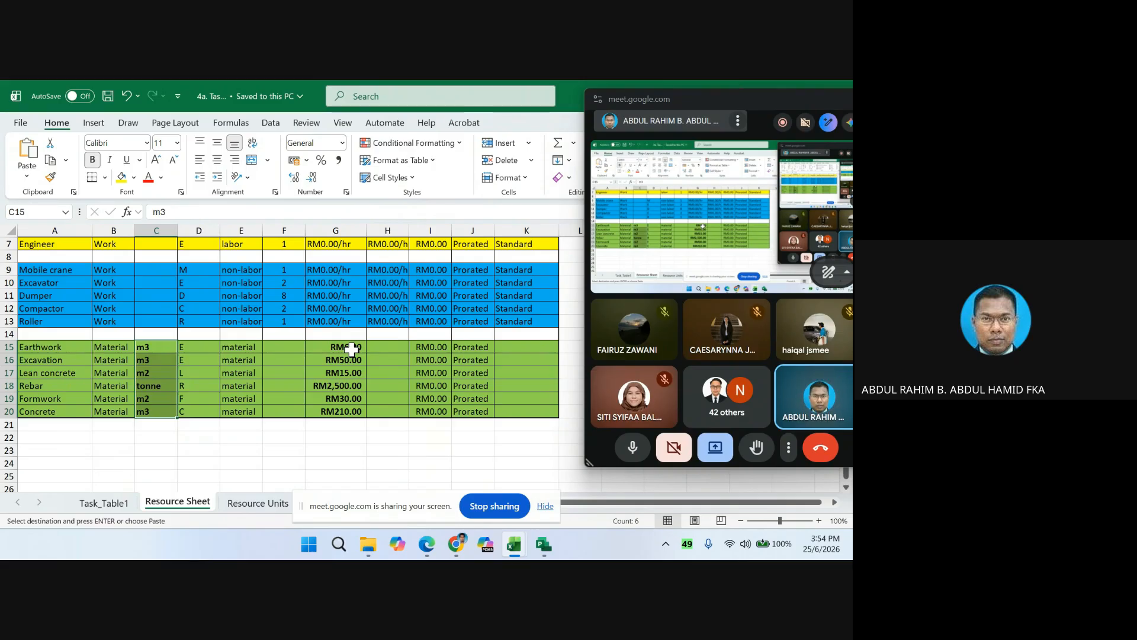
click(543, 546)
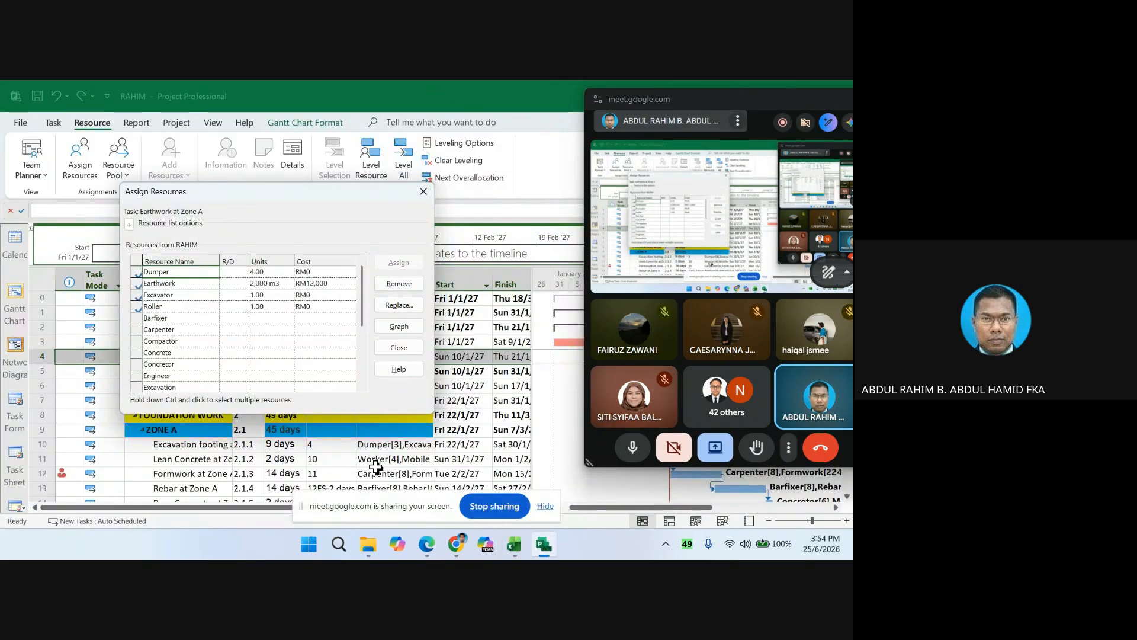
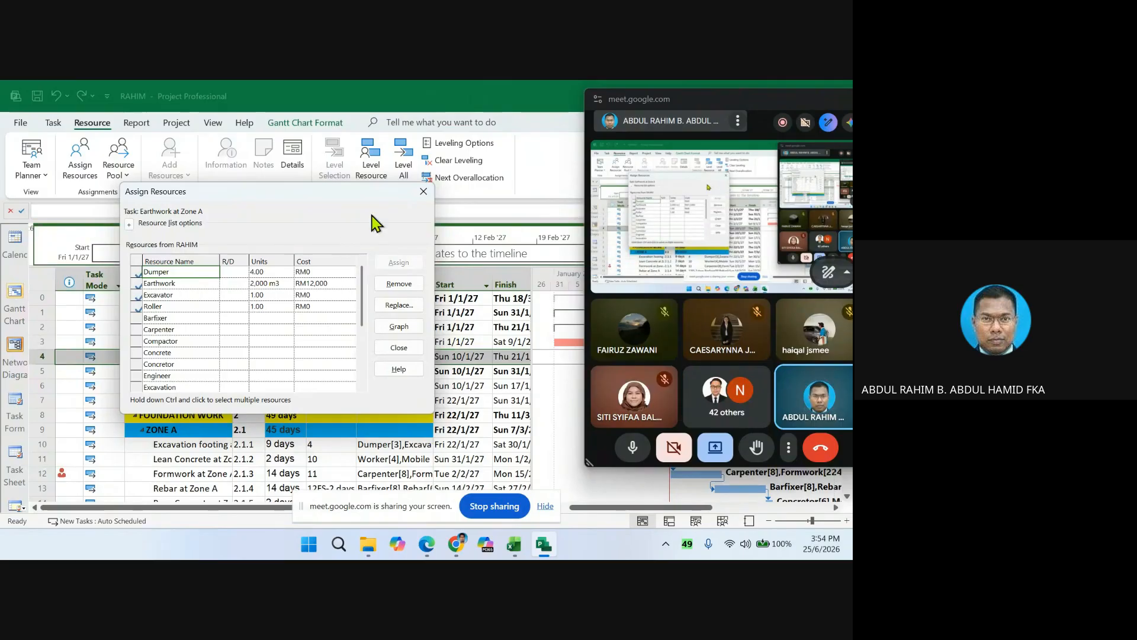
click(424, 190)
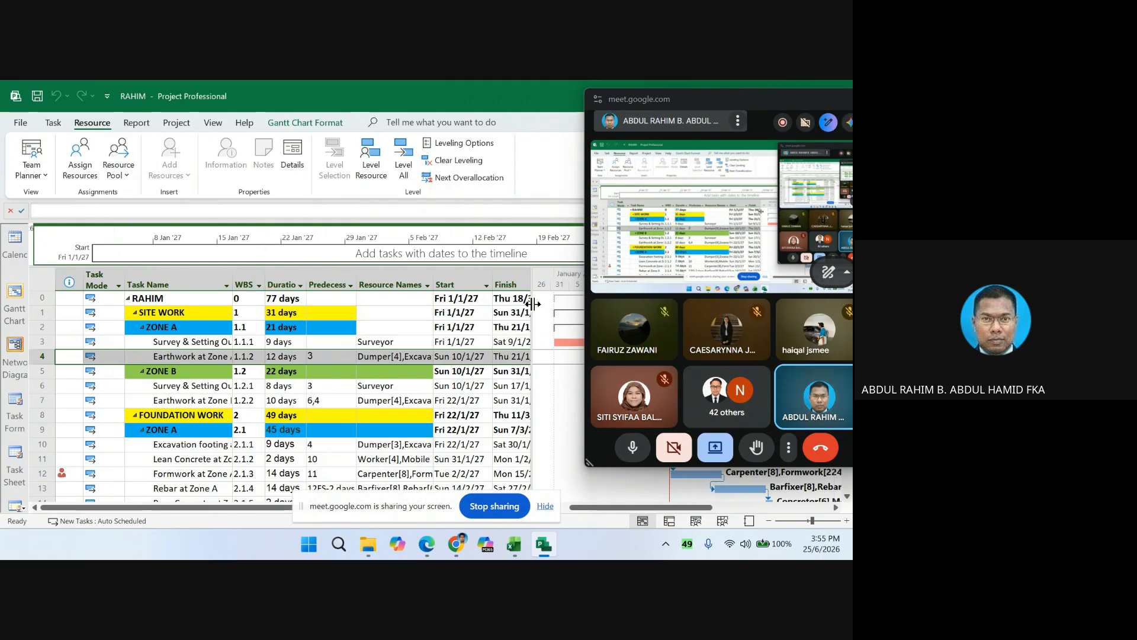
- Enlarge the Gantt chart area and examine the resource labels beside the task bars from January to March 2027
drag(532, 312, 444, 320)
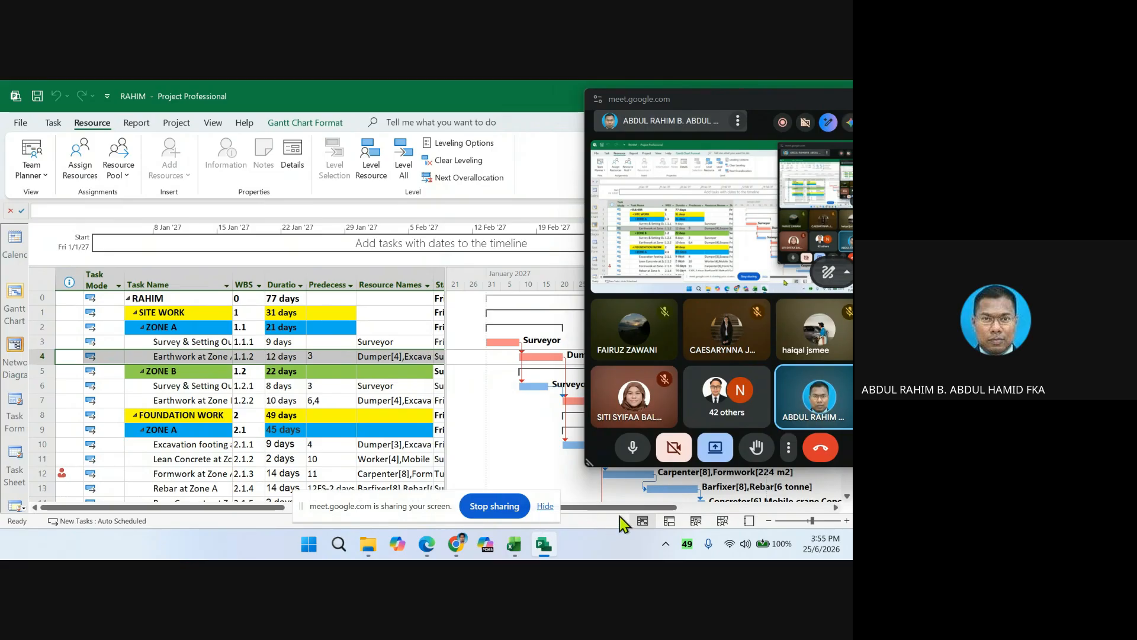
drag(665, 507, 715, 503)
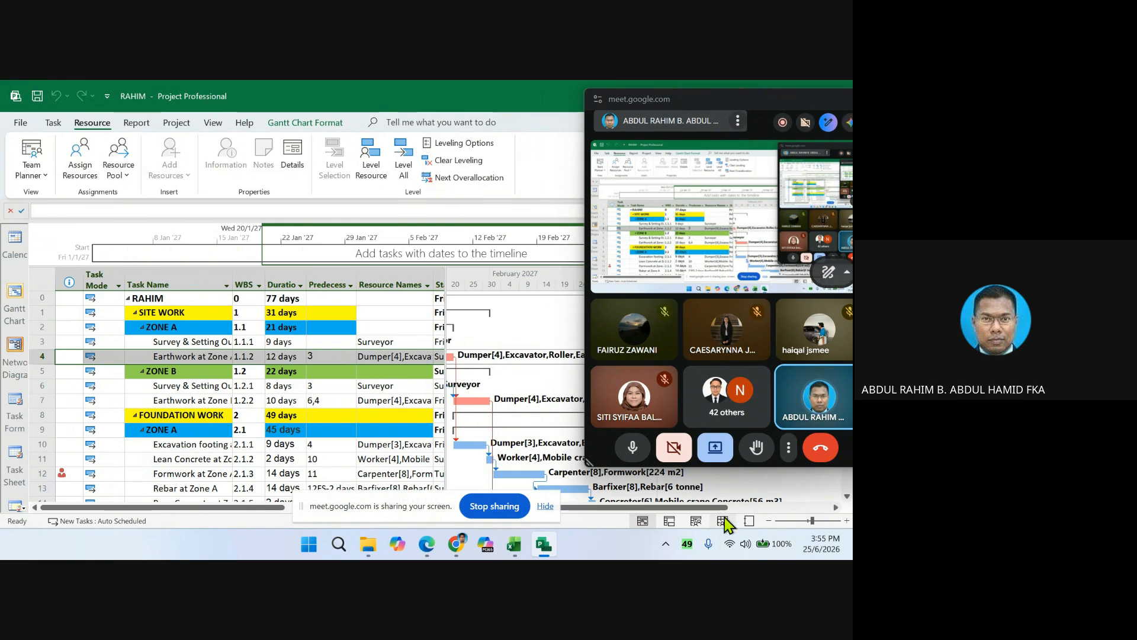
drag(724, 509, 758, 500)
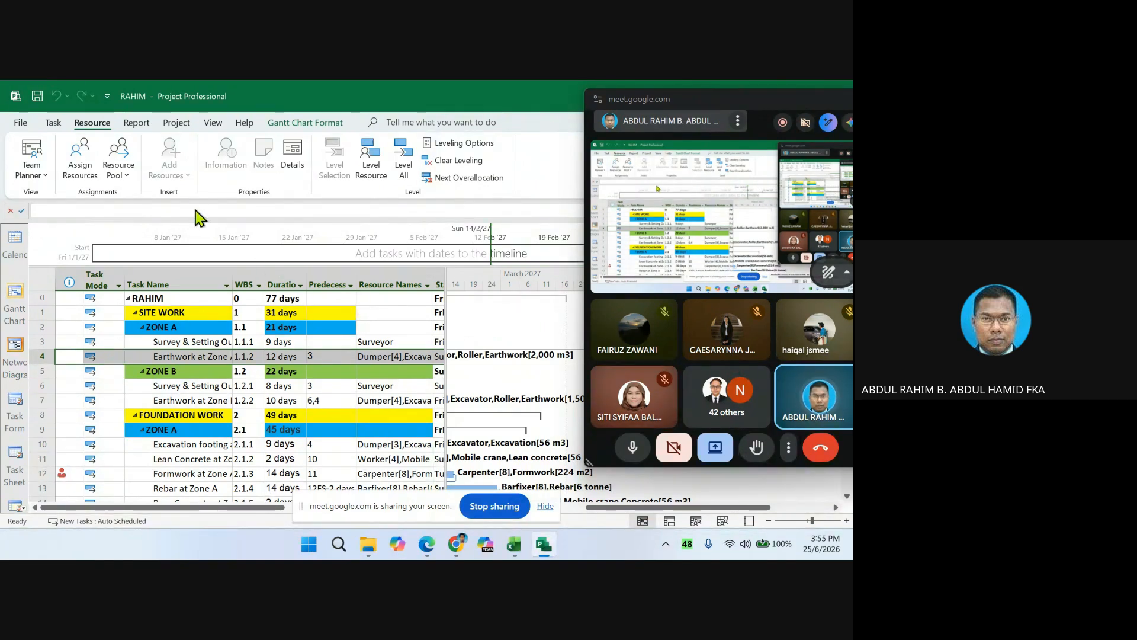
- Review the project statistics for duration, work and cost, and close them
click(176, 122)
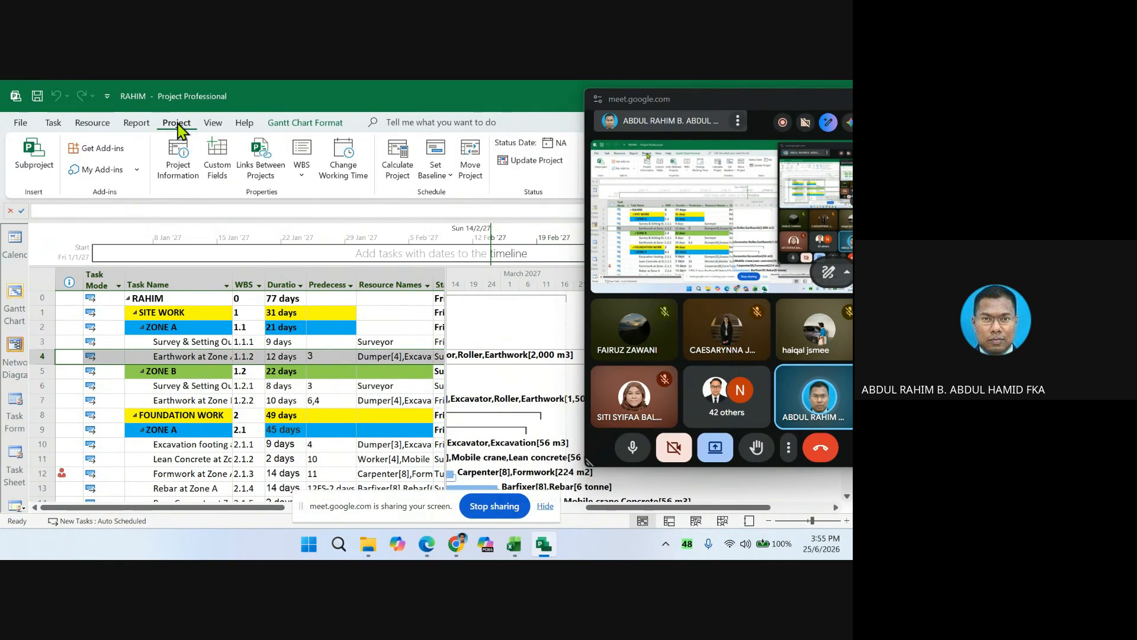
click(178, 170)
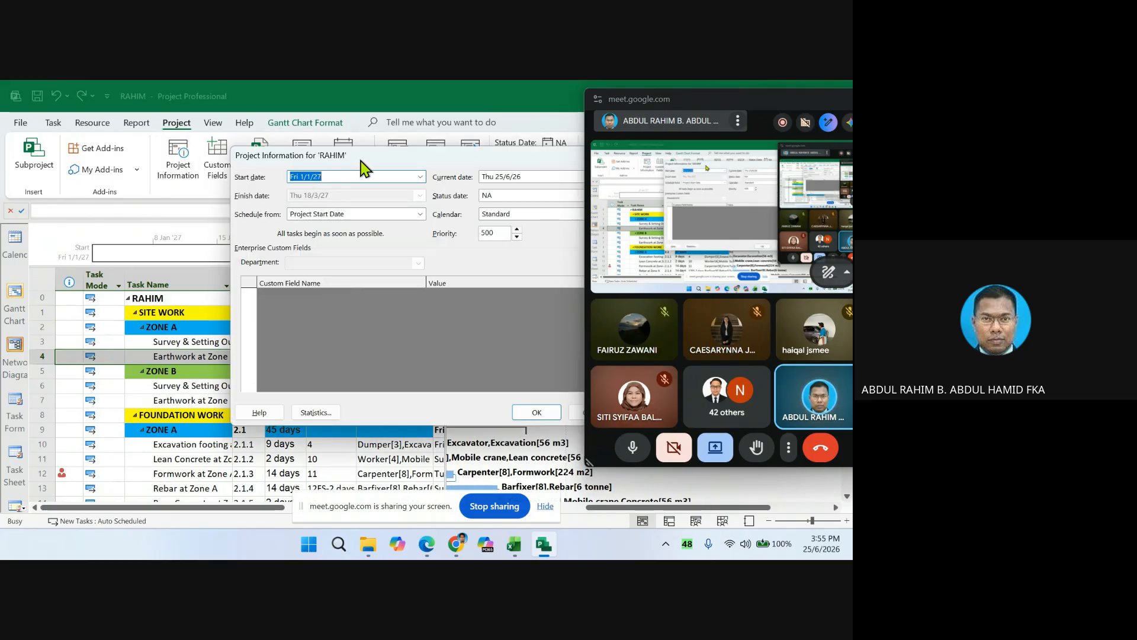
drag(361, 161, 244, 162)
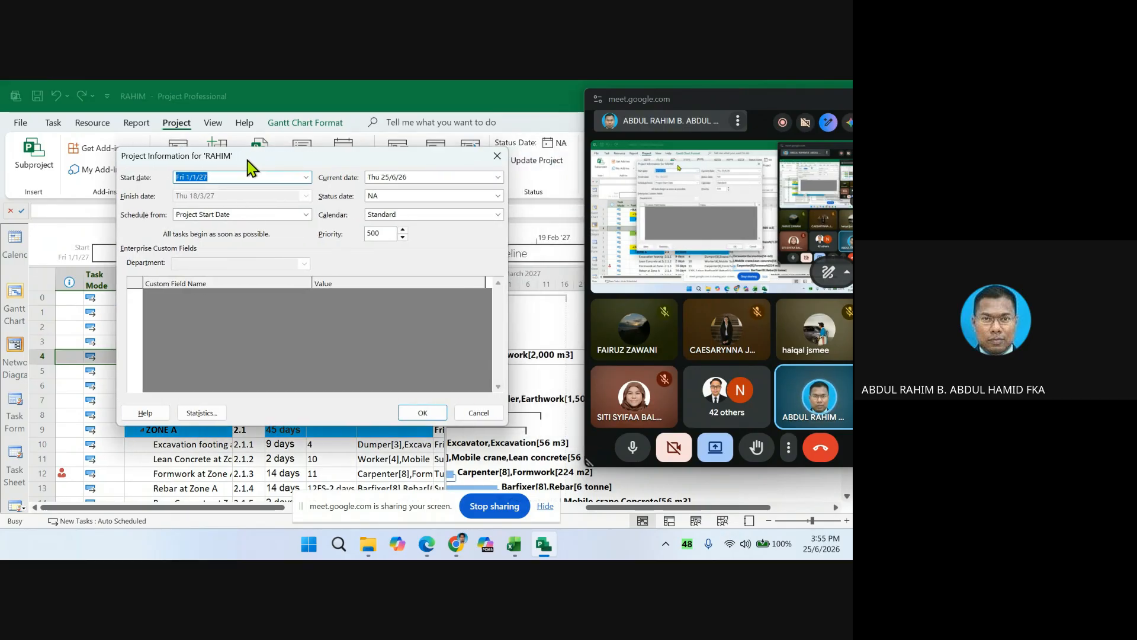
click(192, 414)
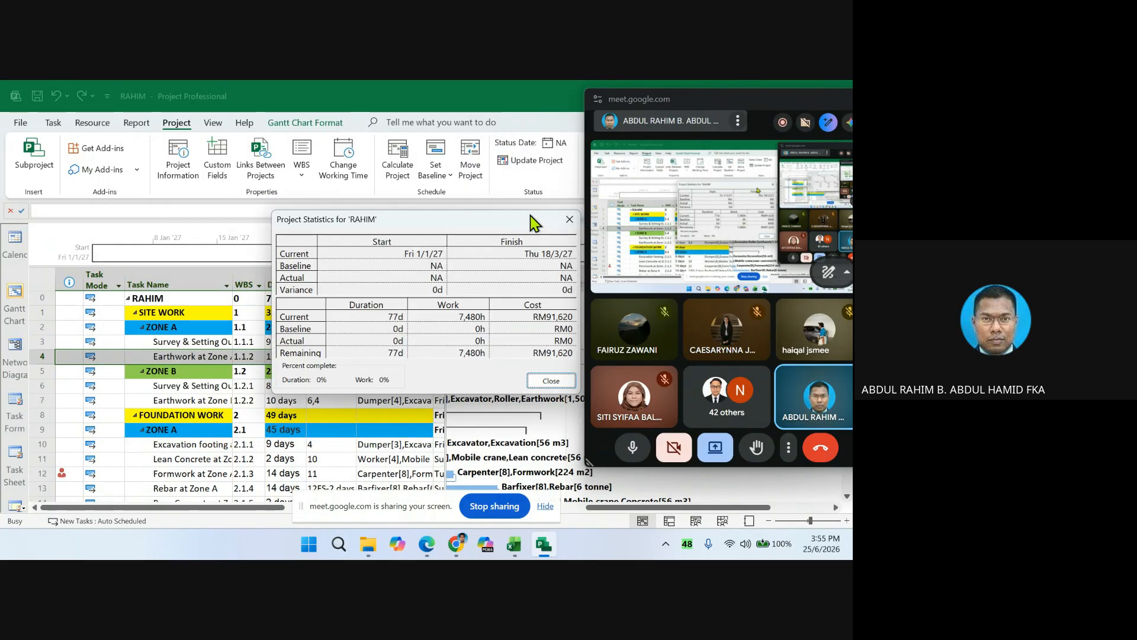
drag(496, 217, 378, 179)
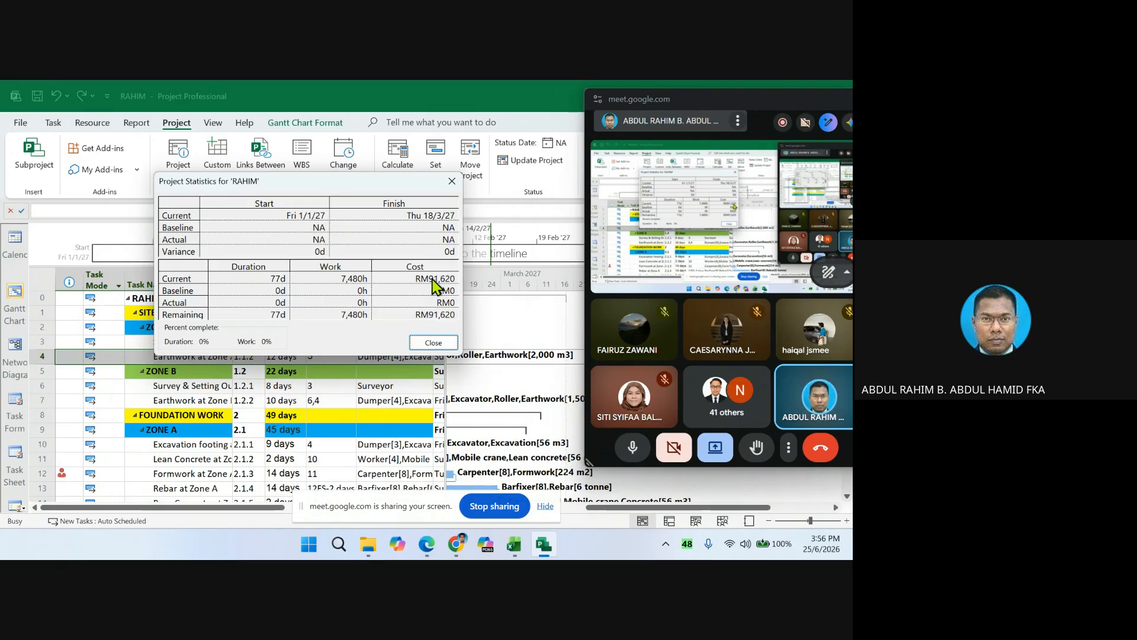
click(433, 343)
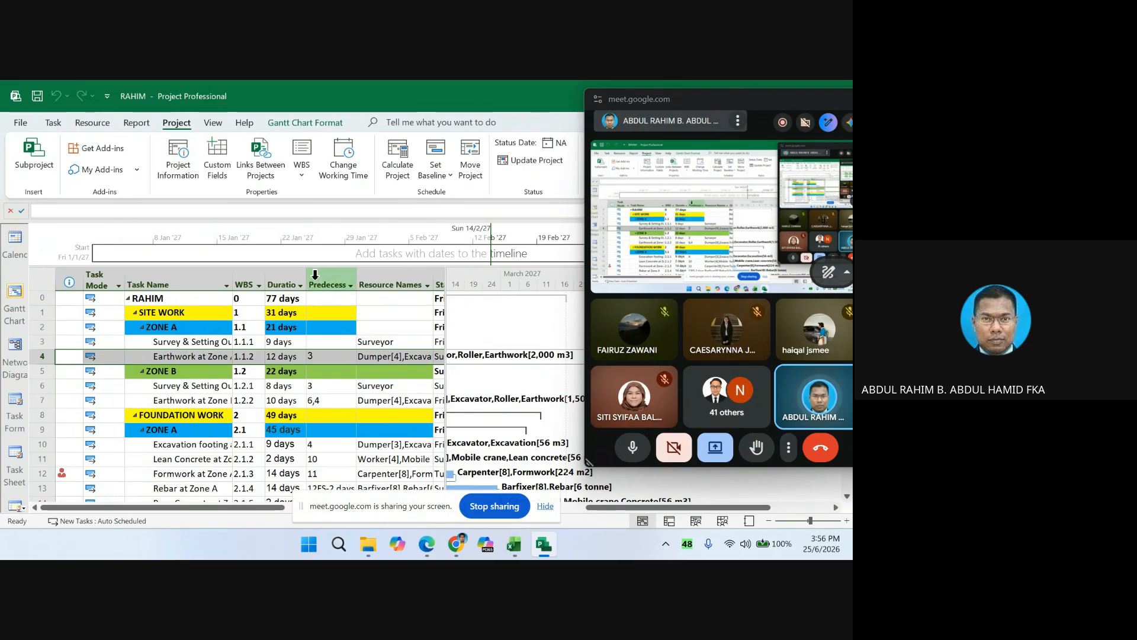
- Insert a Cost column before the Predecessors column and widen it slightly
click(315, 274)
right_click(317, 279)
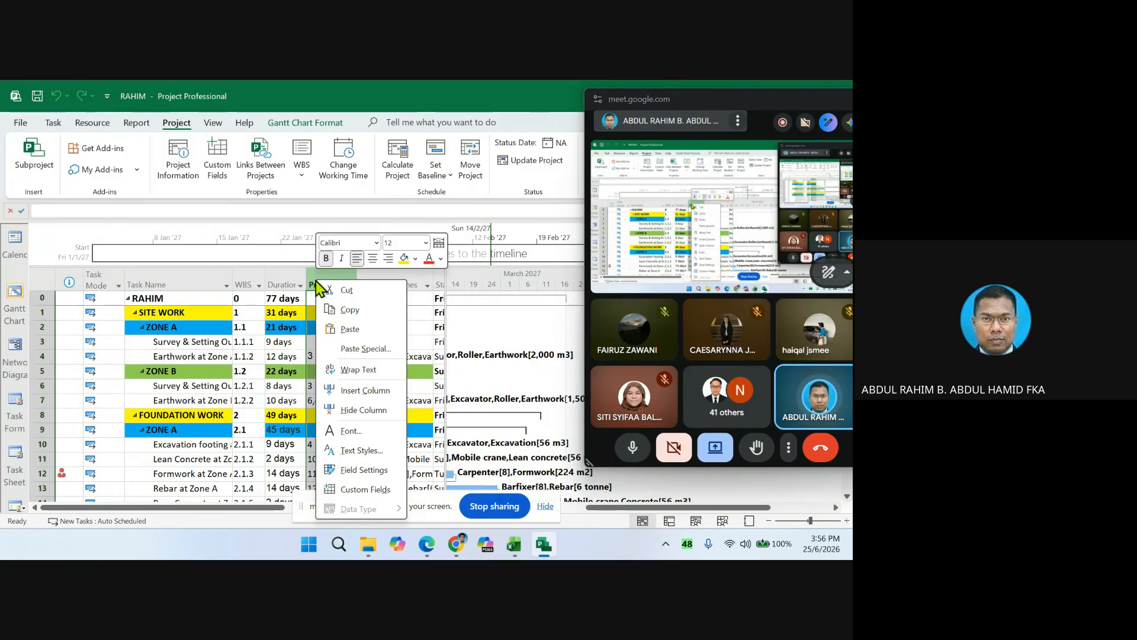
click(361, 391)
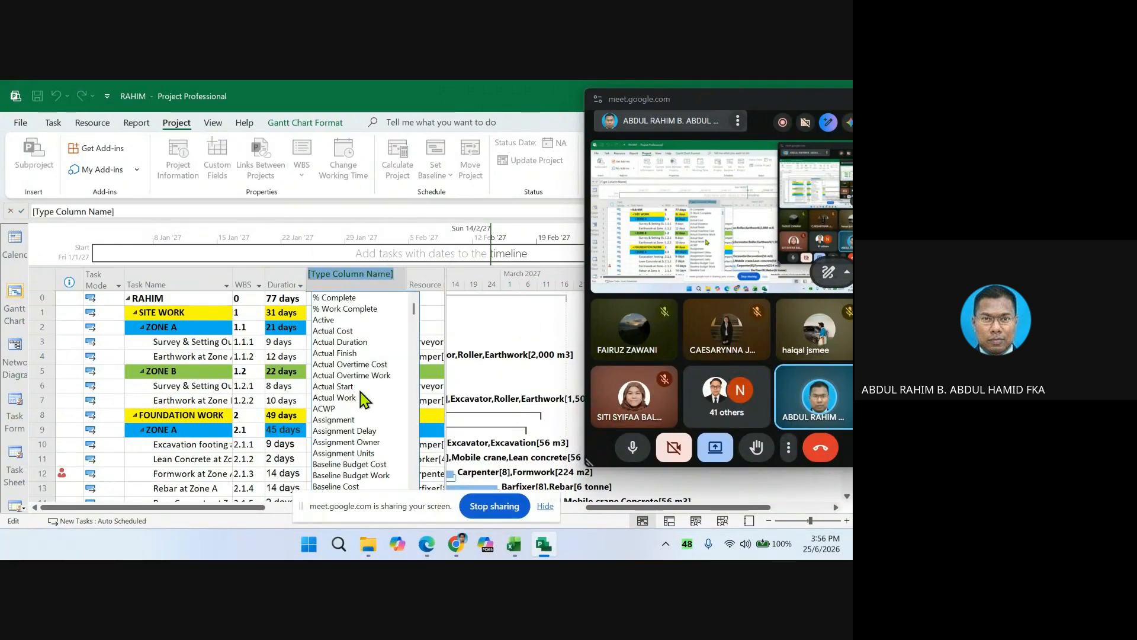
text(Confirmed)
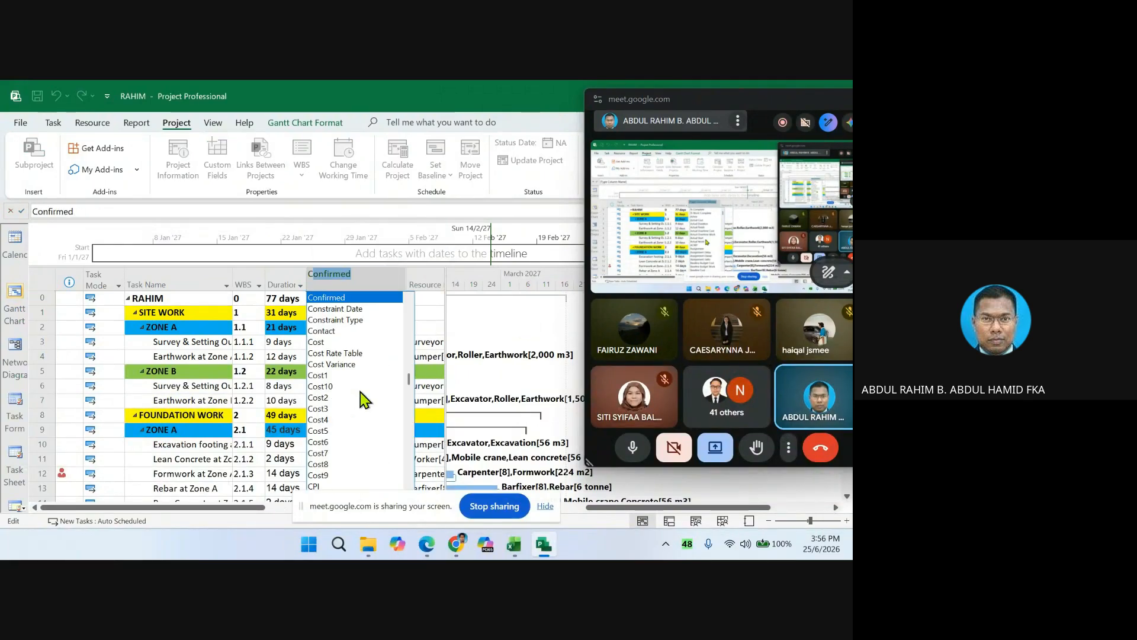
click(328, 342)
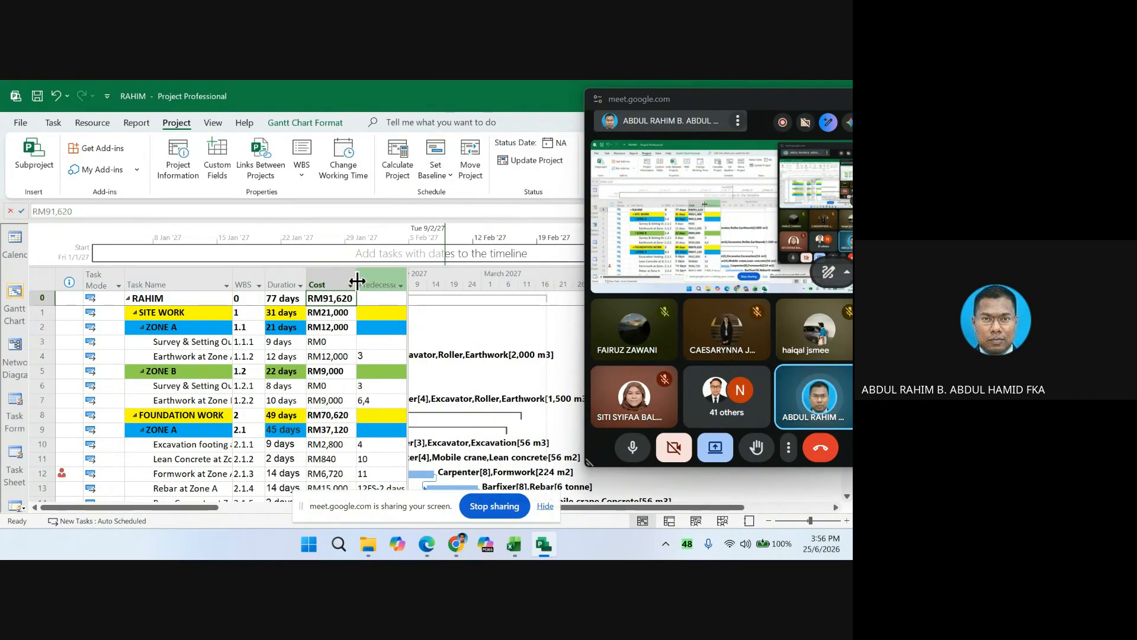
drag(357, 281, 362, 280)
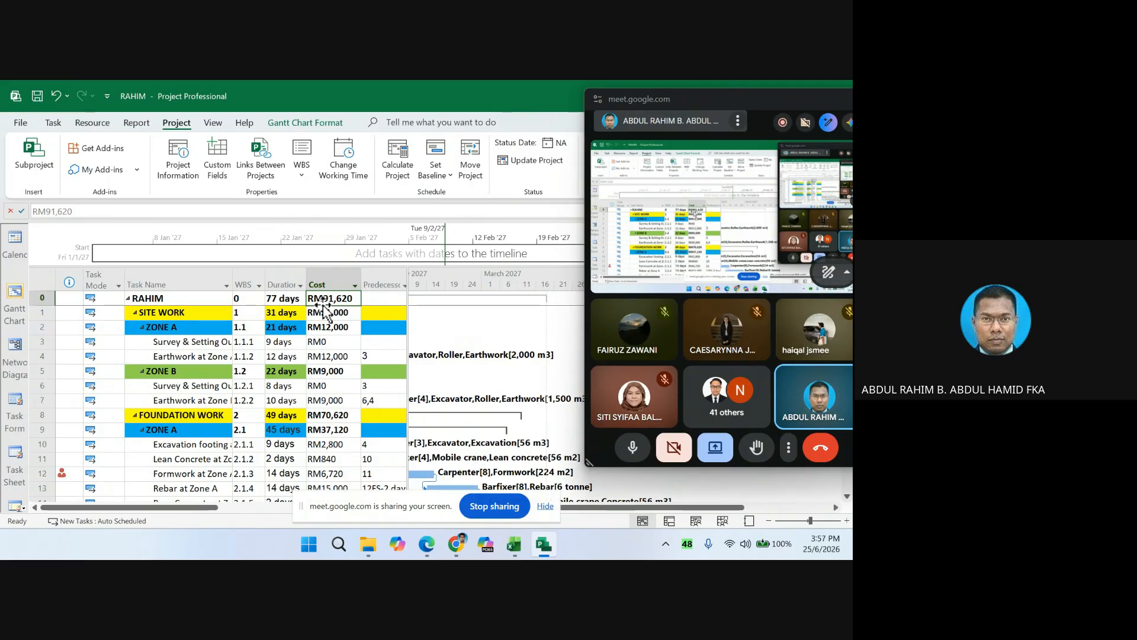
- Examine the Cost values of all tasks down to Hand Over, including the Survey, Backfill & Compact and Site Cleaning tasks
click(327, 275)
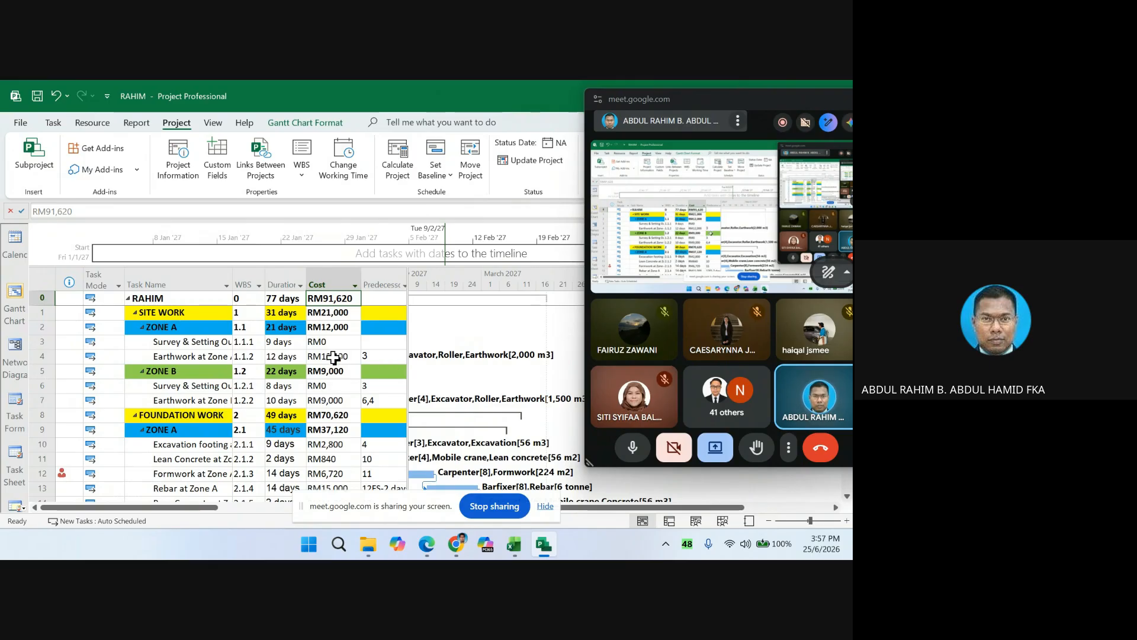
click(317, 342)
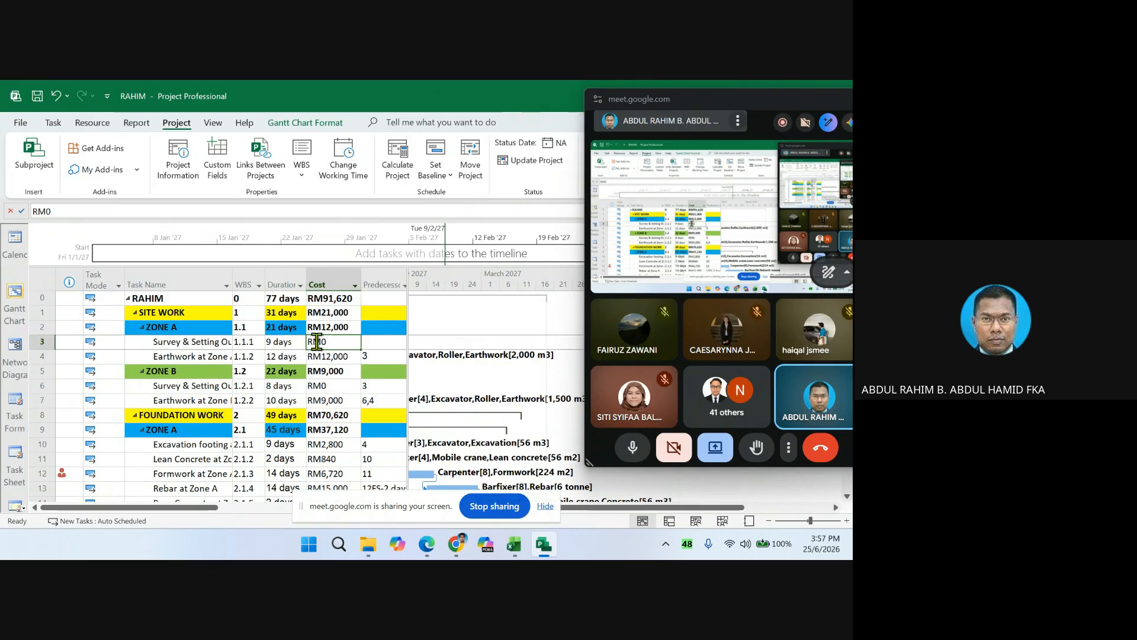
click(328, 387)
scroll(383, 428, down, 1)
scroll(383, 428, down, 1)
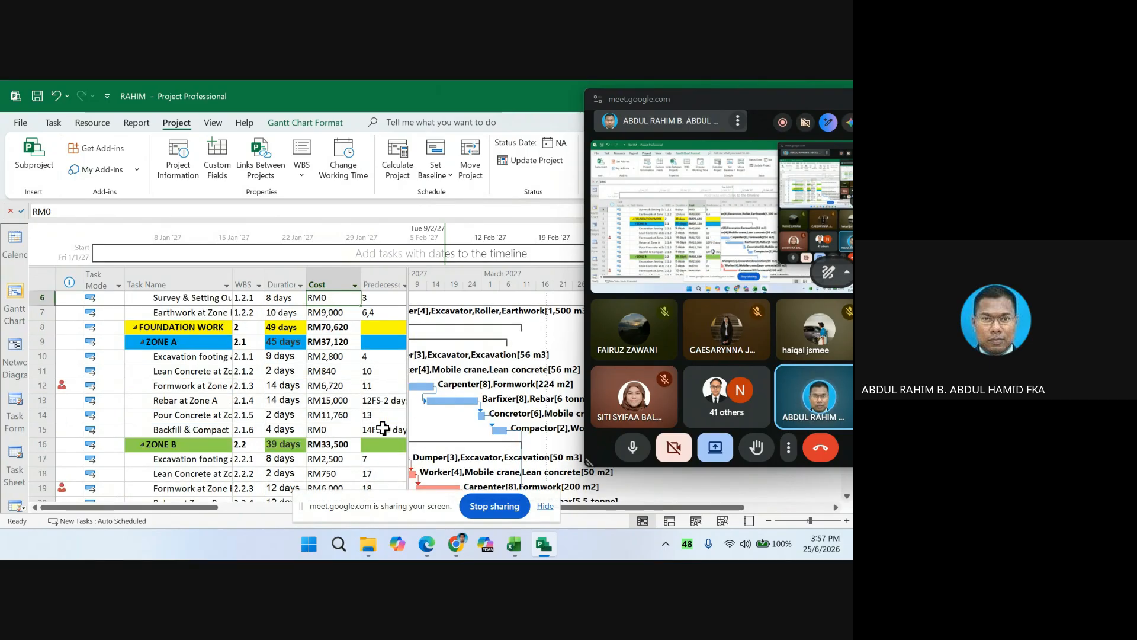
click(318, 426)
scroll(371, 430, down, 2)
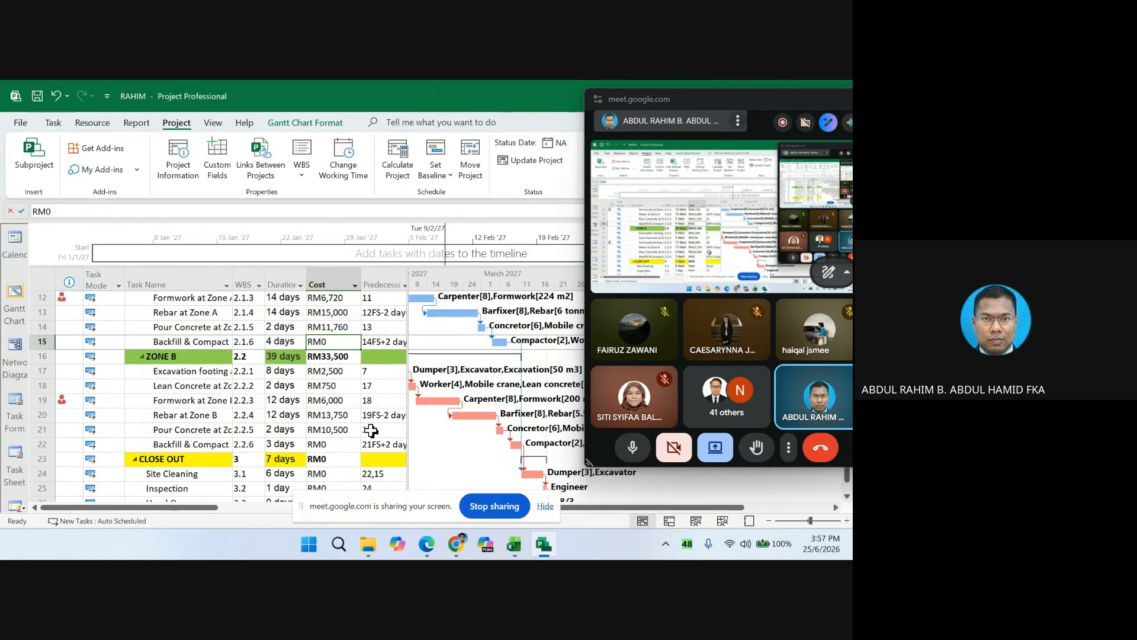
click(322, 443)
scroll(325, 443, down, 2)
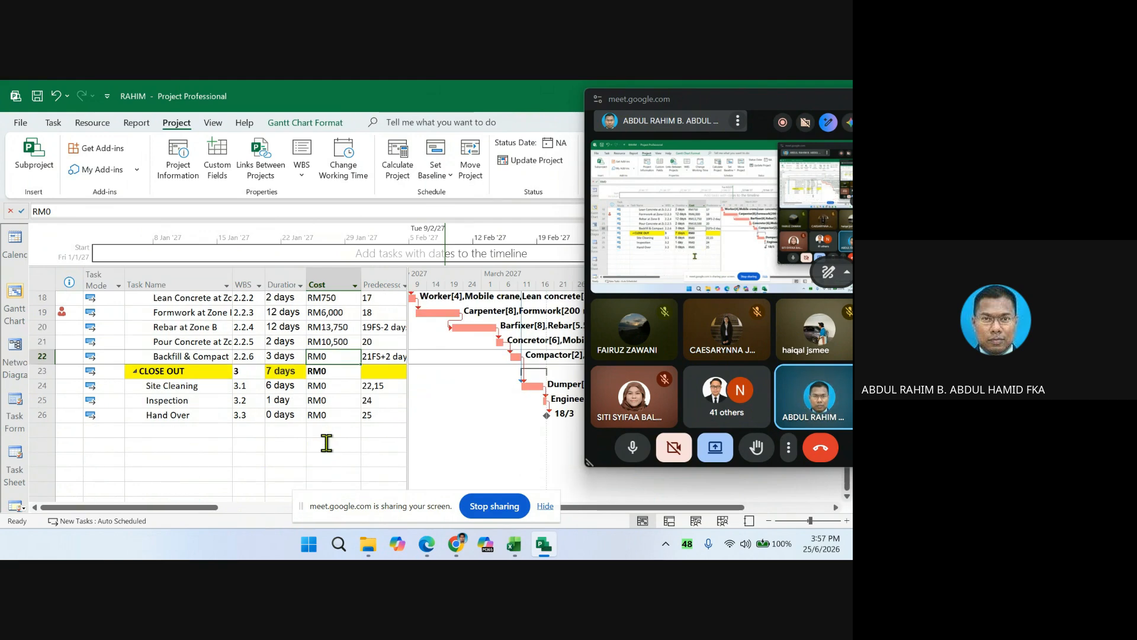
click(316, 384)
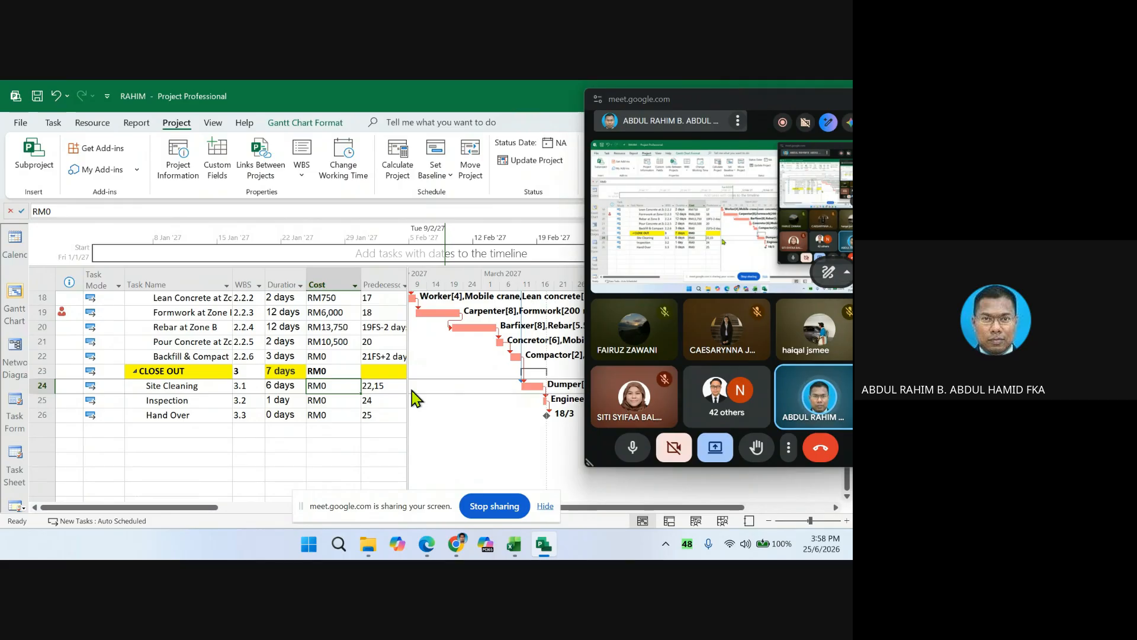
scroll(411, 390, up, 5)
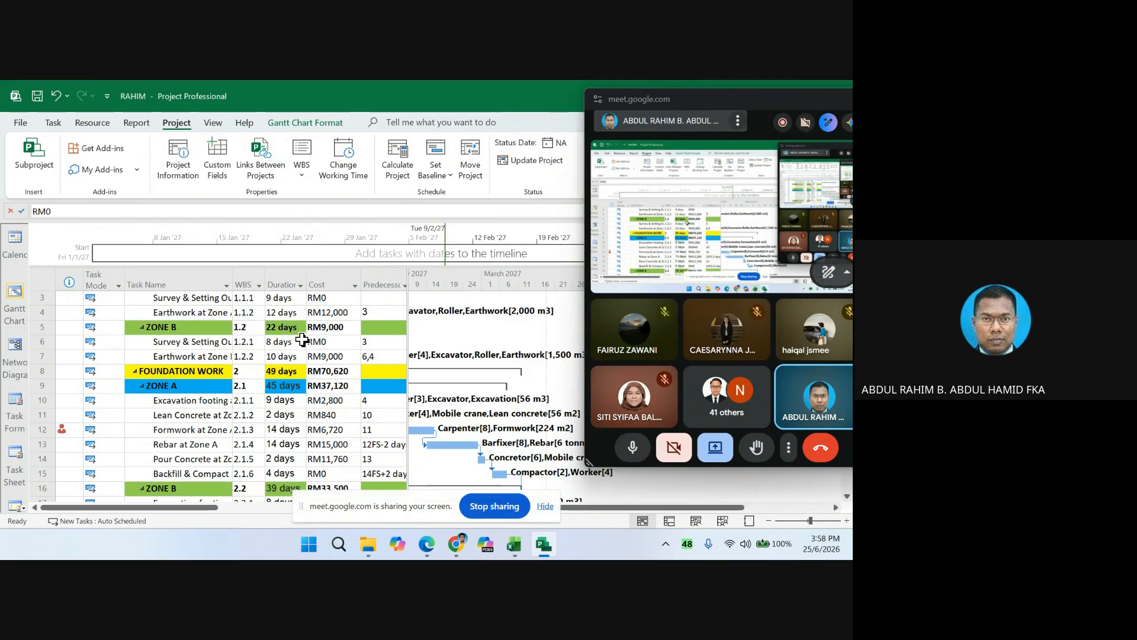
scroll(303, 340, up, 1)
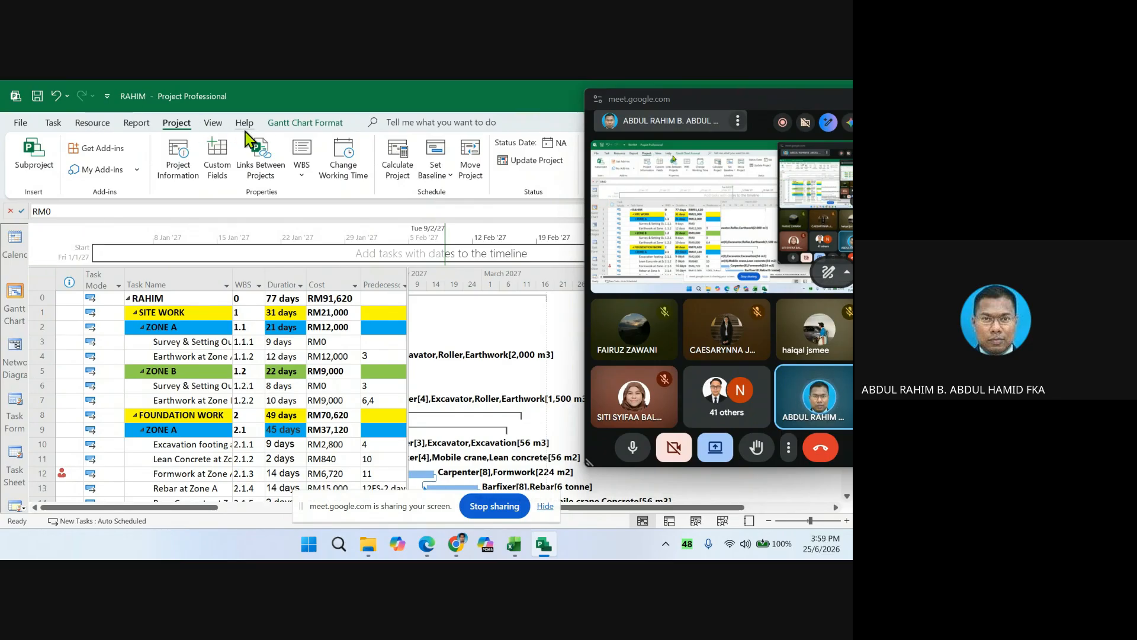
- Switch the task table to Schedule and examine its Start, Finish, Late Start and Late Finish columns
click(217, 125)
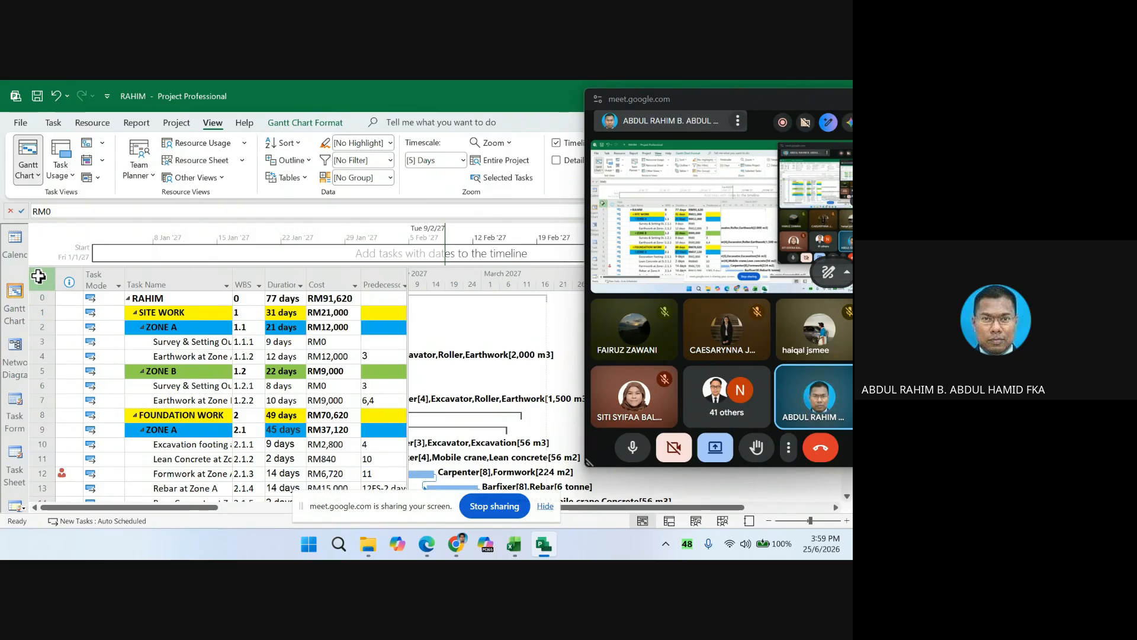
right_click(40, 279)
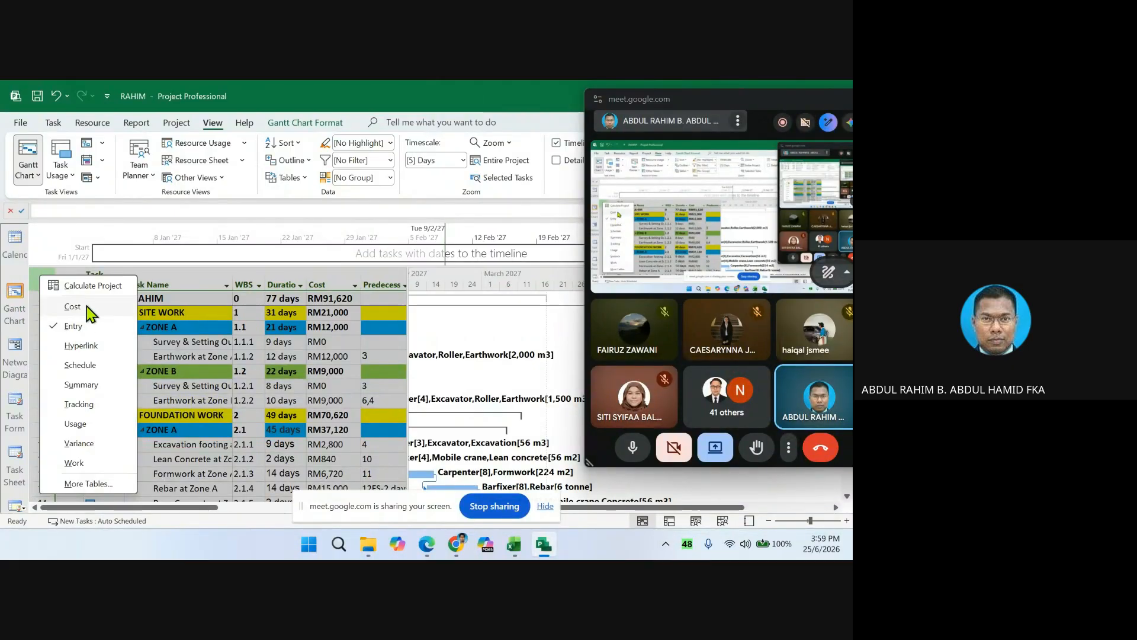
click(80, 365)
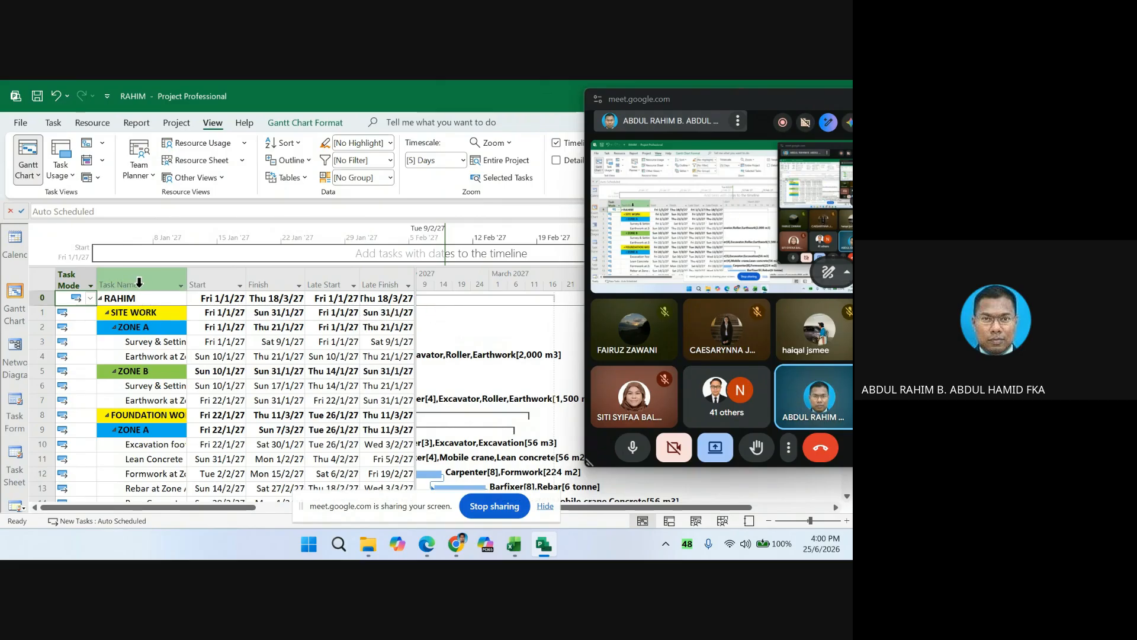
click(204, 284)
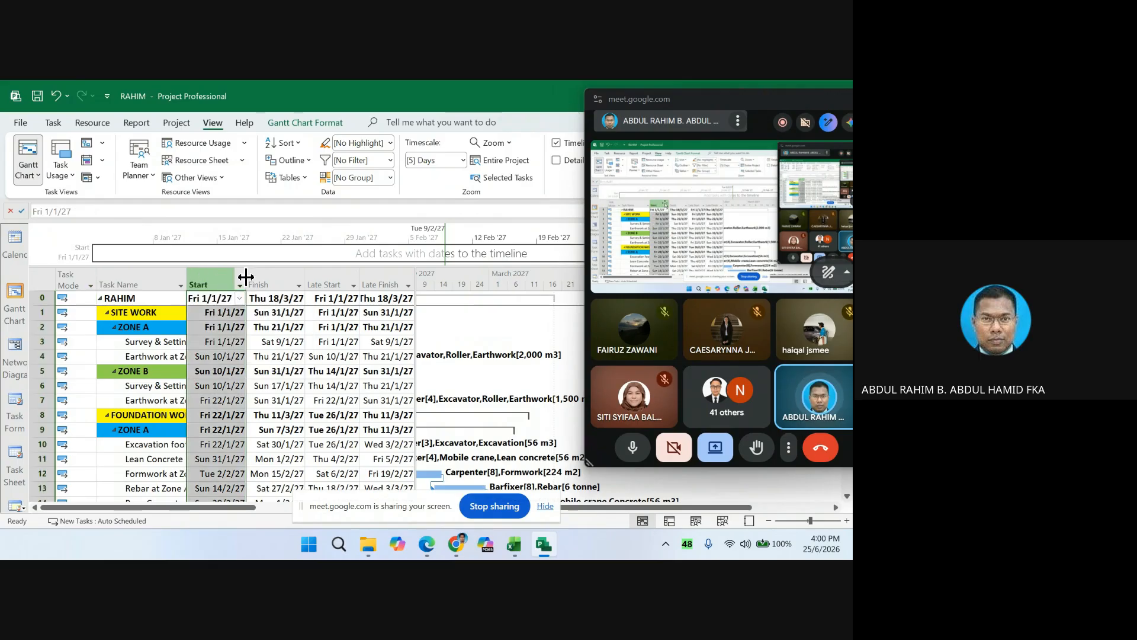
click(256, 280)
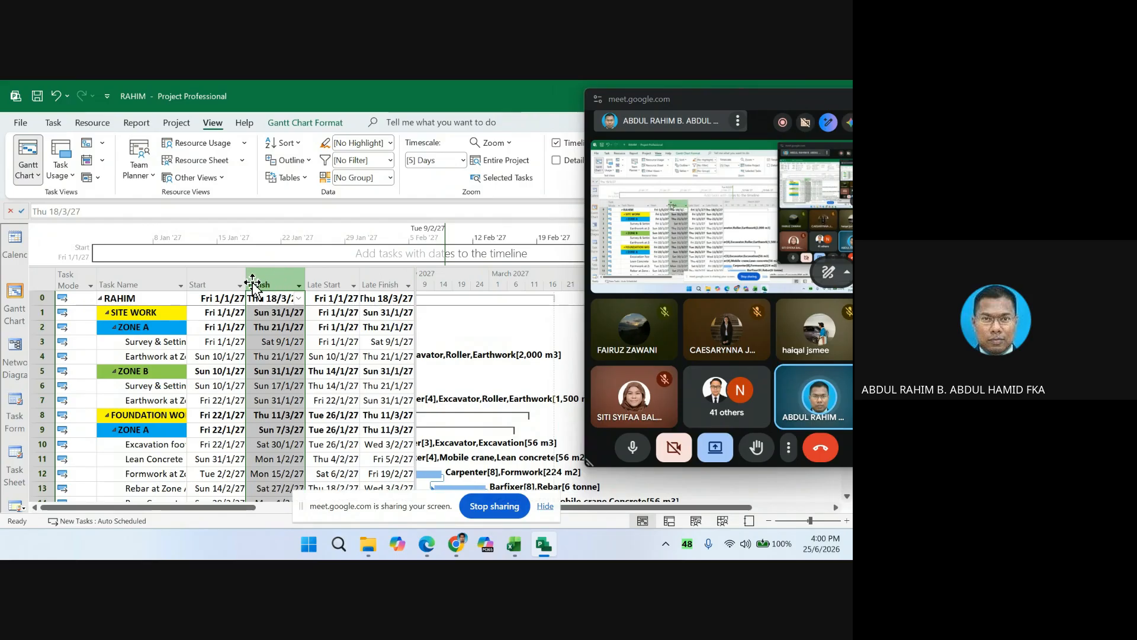
click(201, 273)
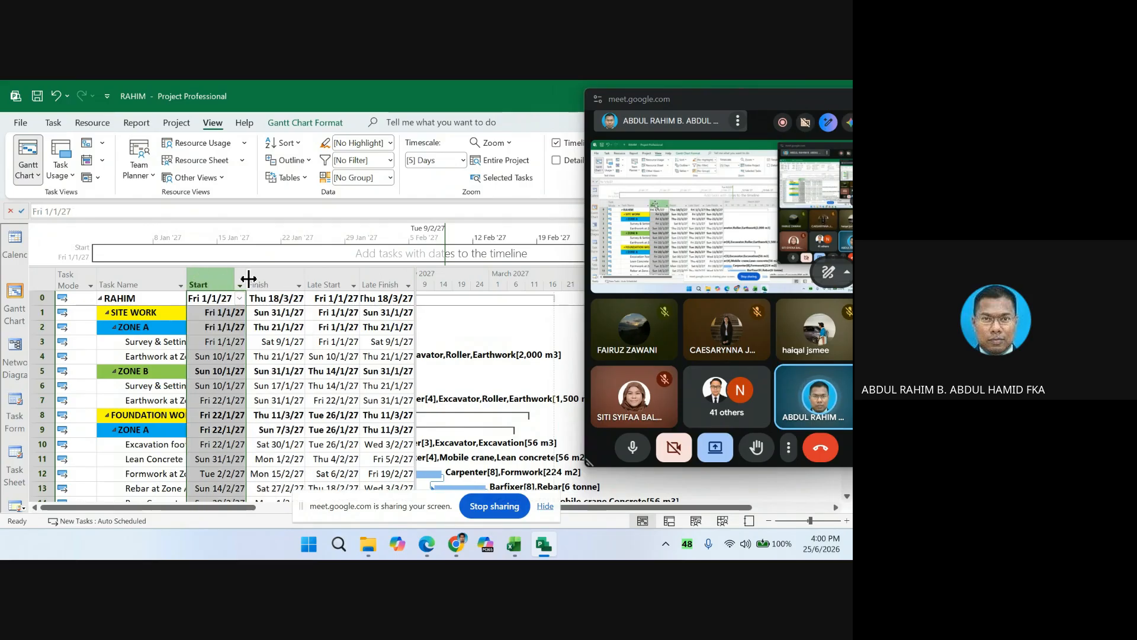
click(257, 276)
click(334, 276)
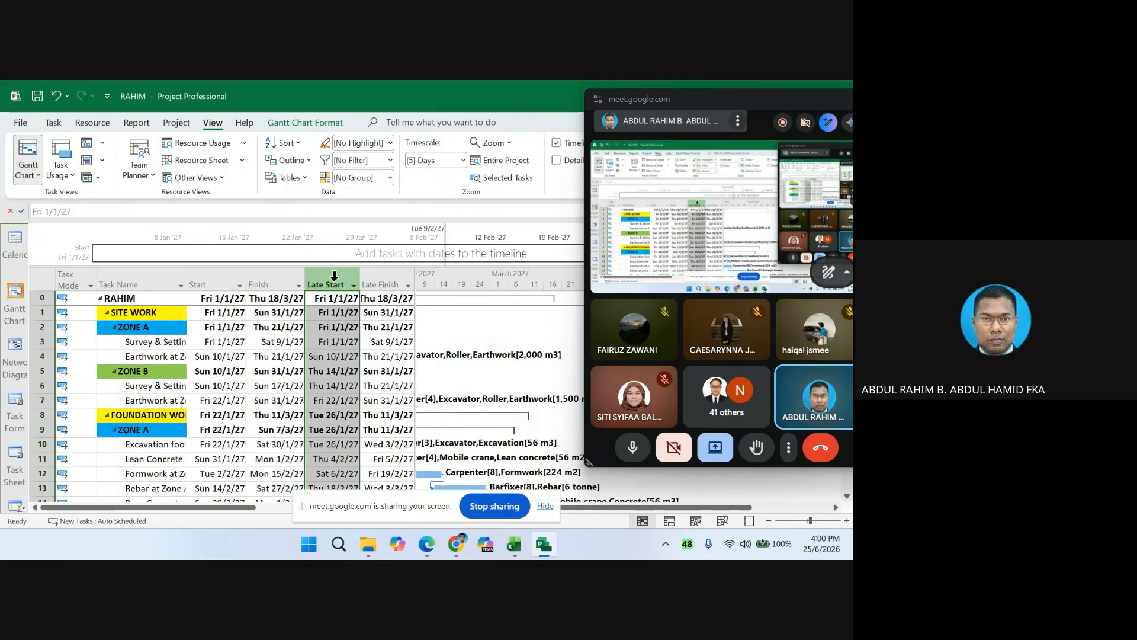
click(384, 277)
- Widen the table area to include Free Slack and Total Slack, and examine the slack of all tasks down to Hand Over
drag(415, 283, 543, 281)
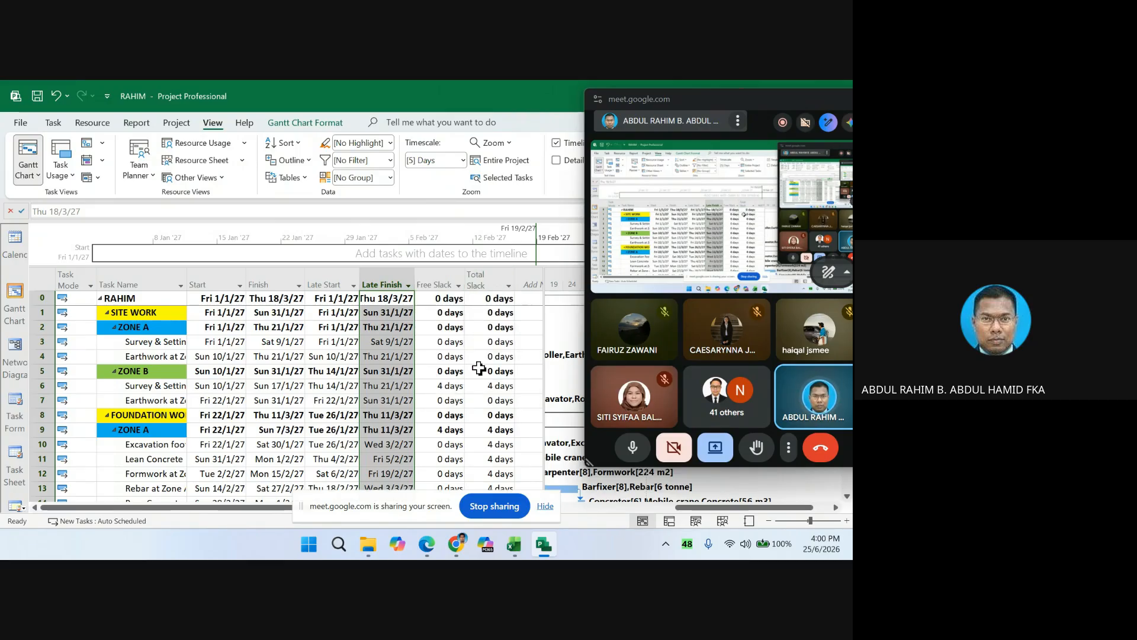
scroll(491, 409, down, 5)
scroll(490, 409, down, 1)
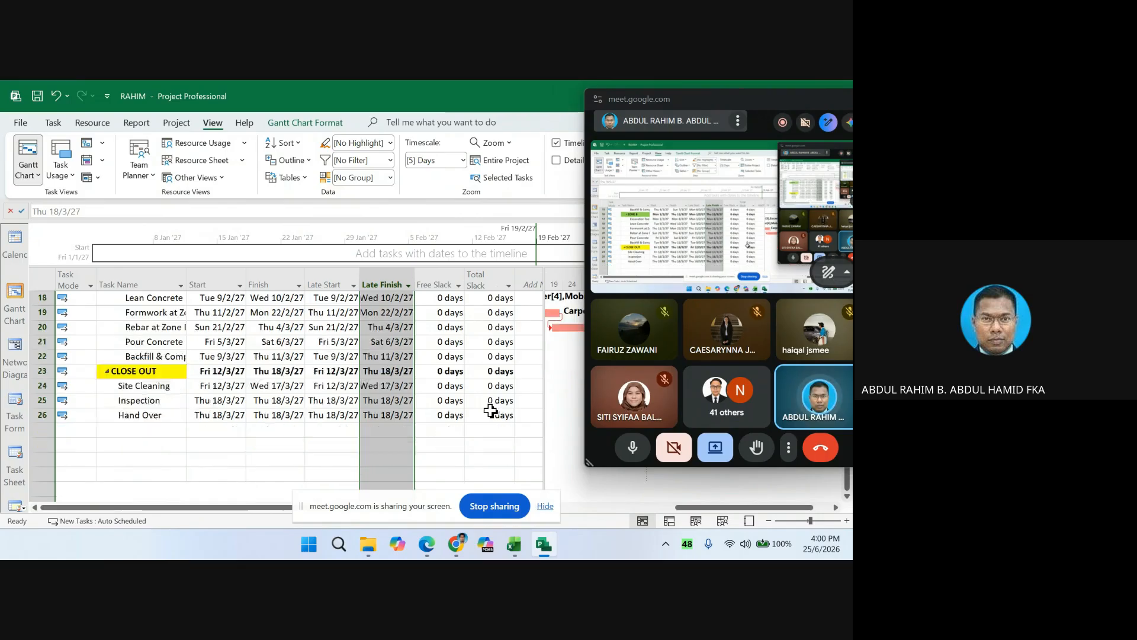
scroll(490, 409, up, 6)
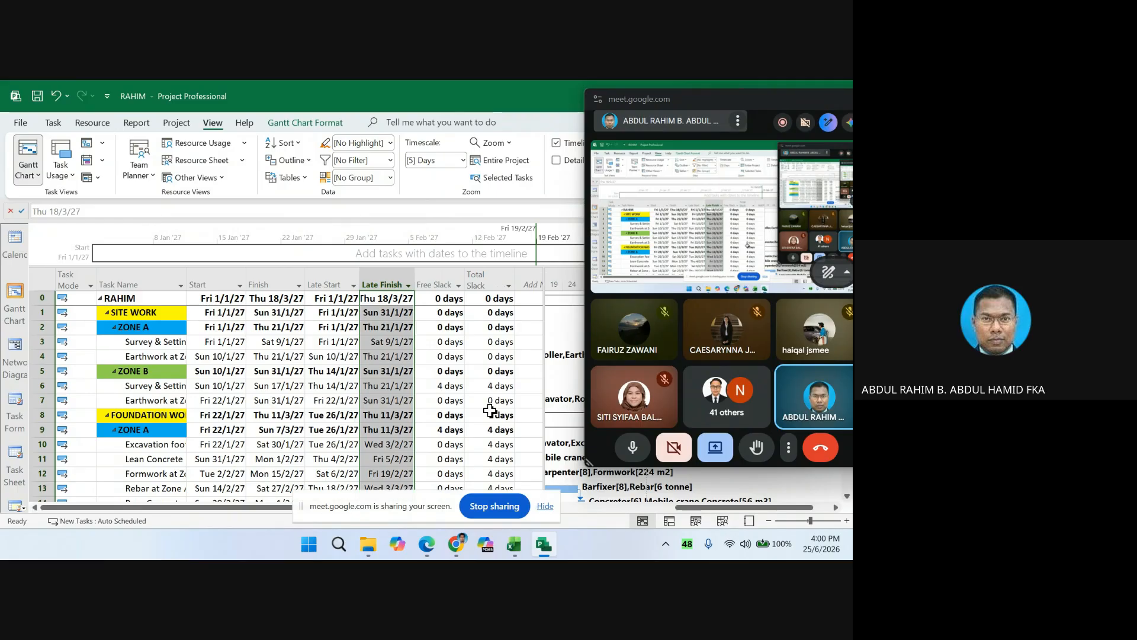
- Switch the task table to Cost and check both Survey & Setting Out tasks and the Fixed Cost column
right_click(34, 278)
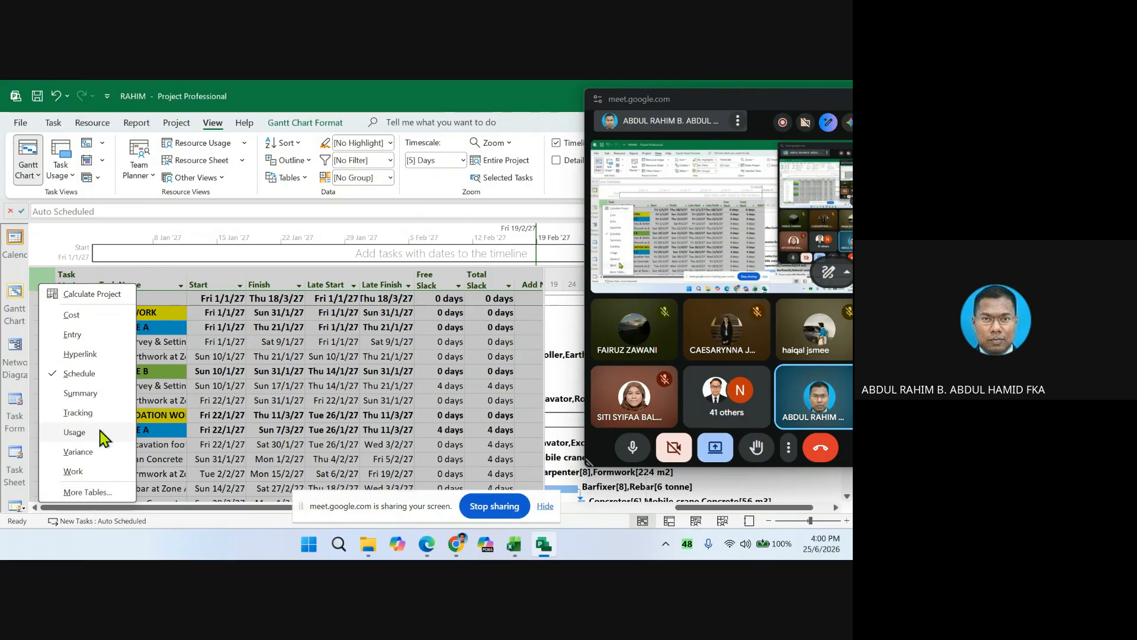
click(72, 316)
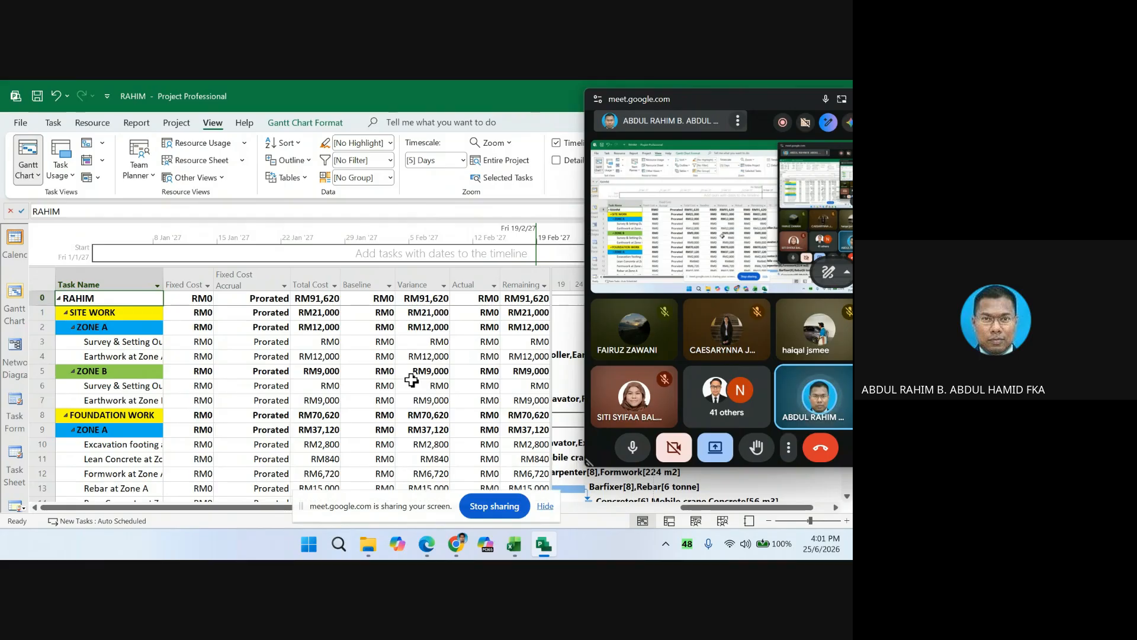
click(42, 342)
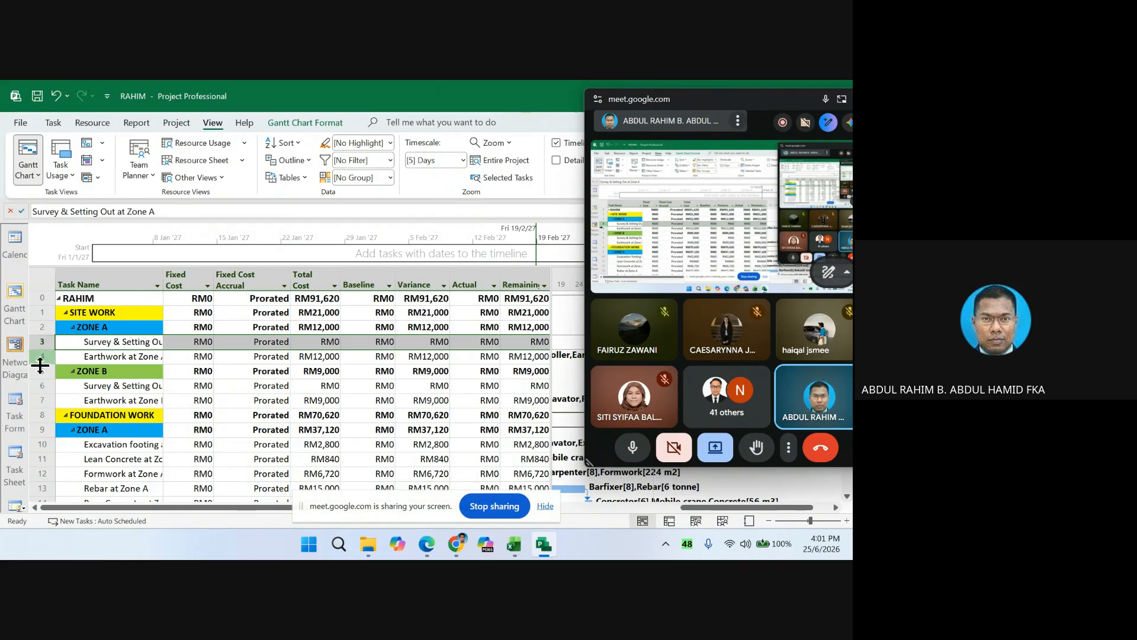
click(42, 385)
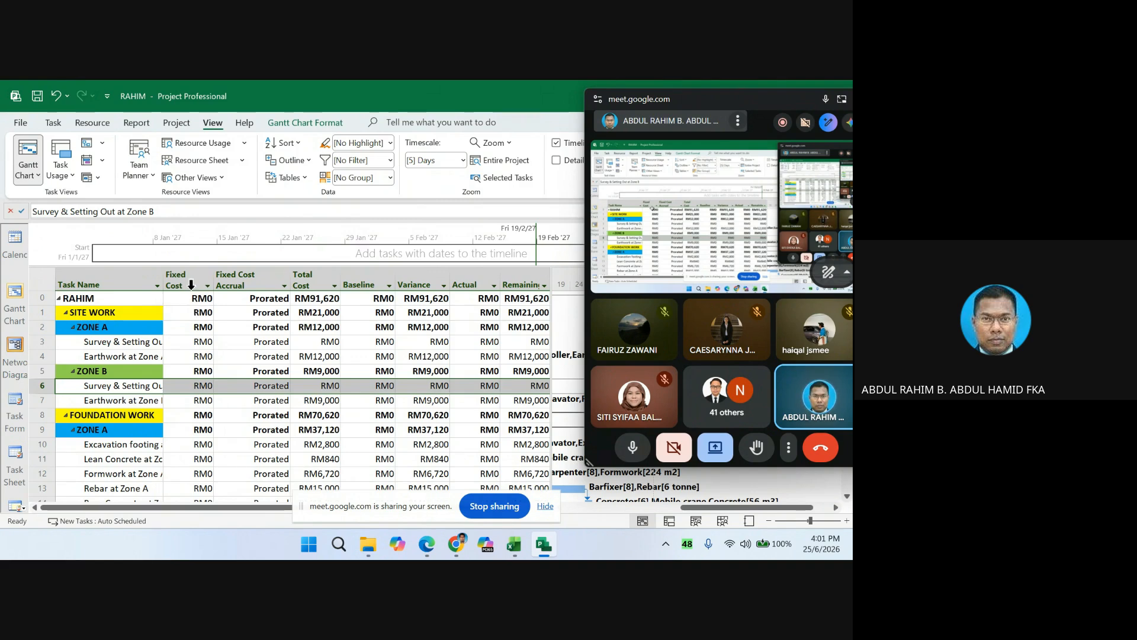
click(181, 273)
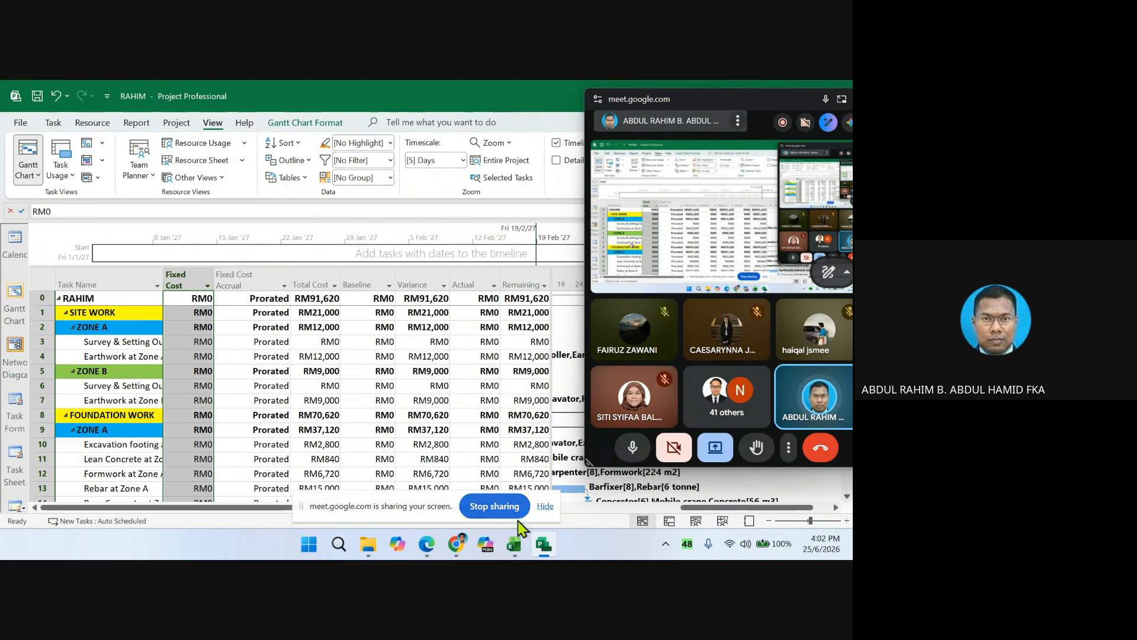
- Switch to the 4a. Tasklist workbook in Excel and examine the Fixed cost(RM) values on the Resource Units sheet down to Site Cleaning
mouse_move(514, 544)
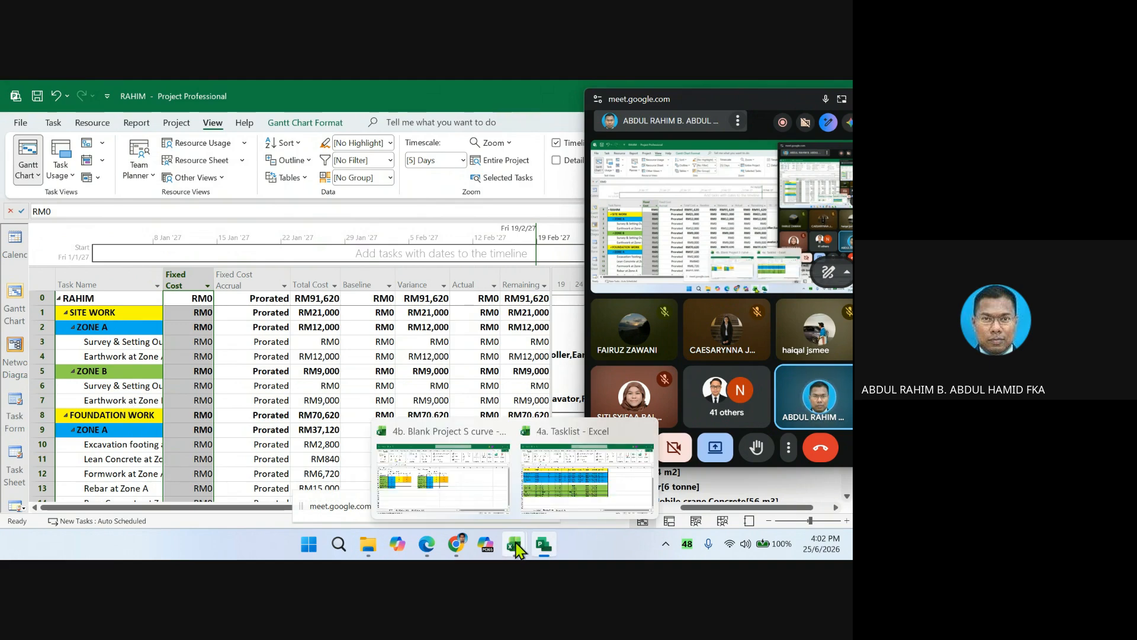
mouse_move(459, 508)
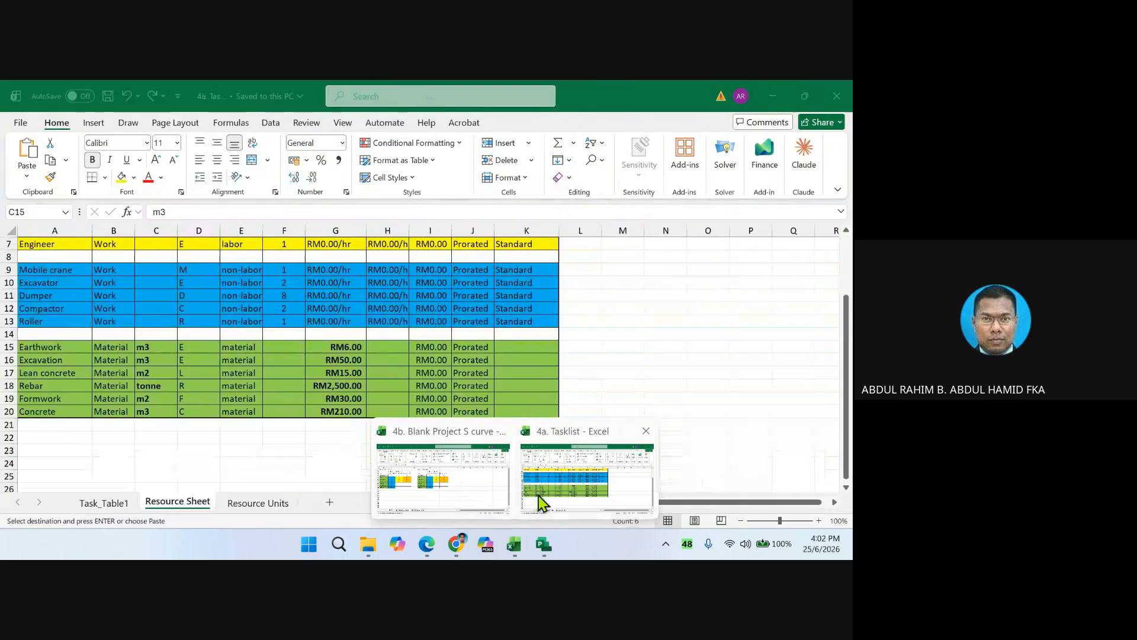
click(541, 502)
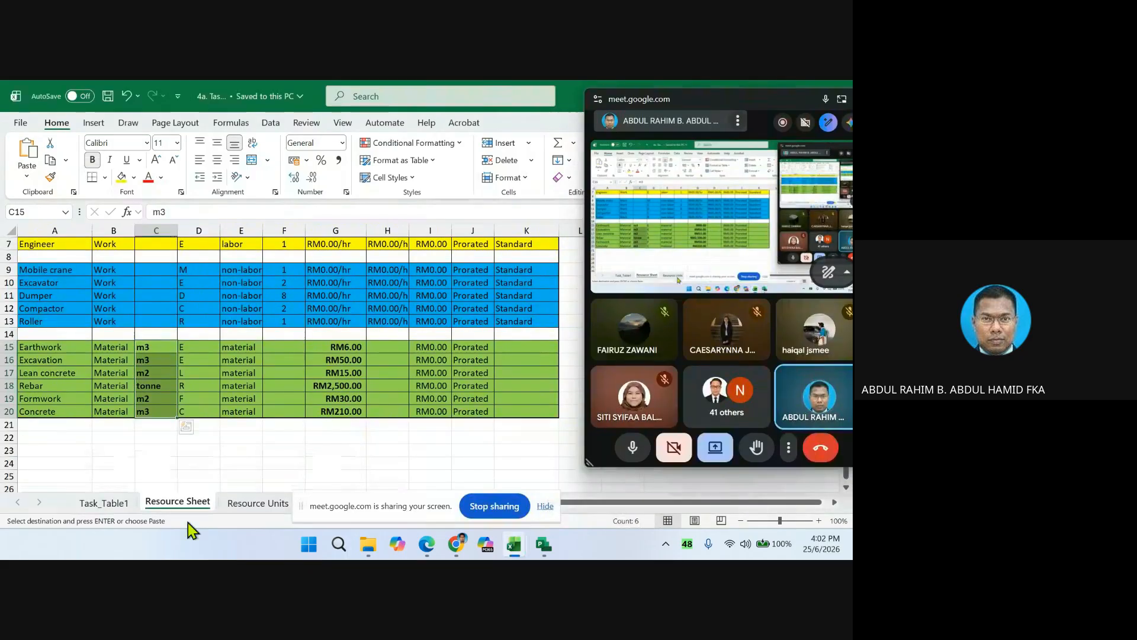
click(255, 504)
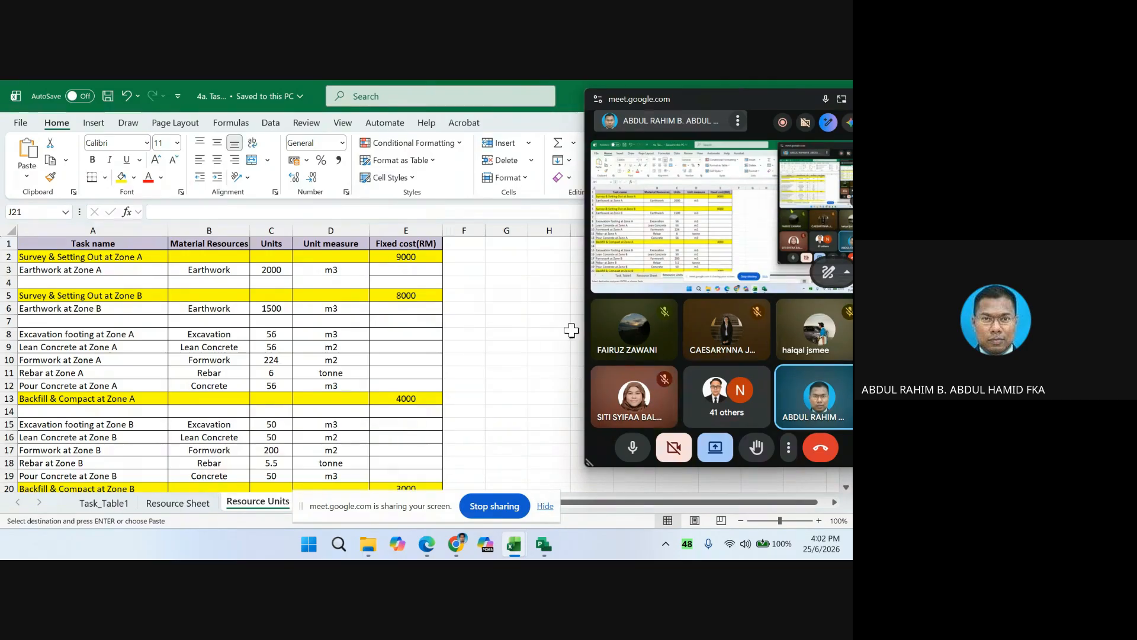
click(273, 226)
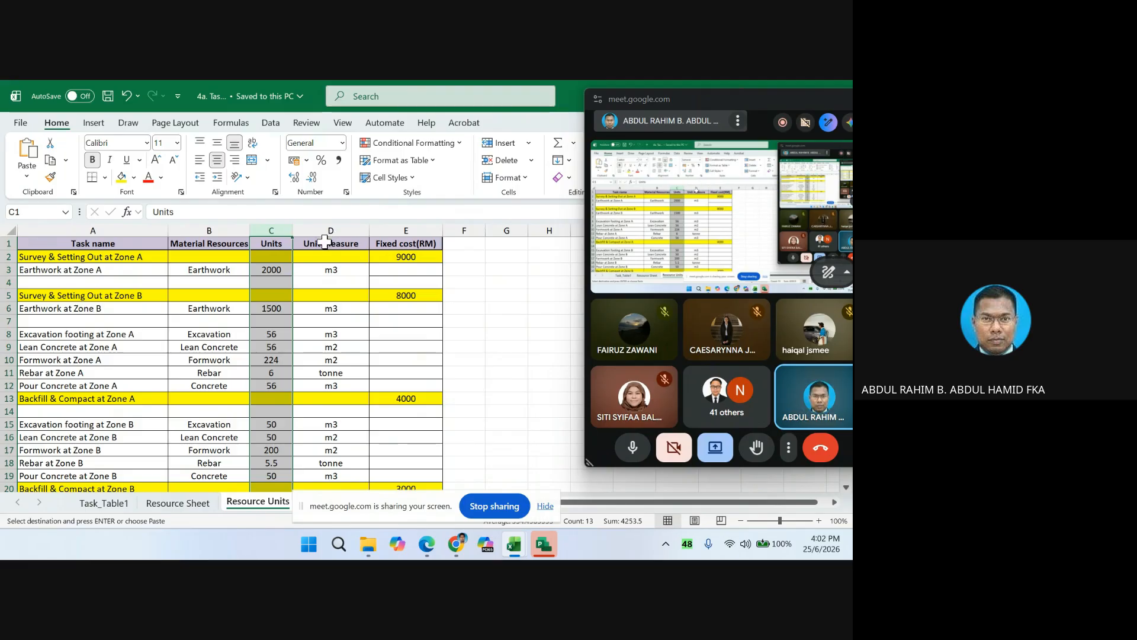
click(411, 233)
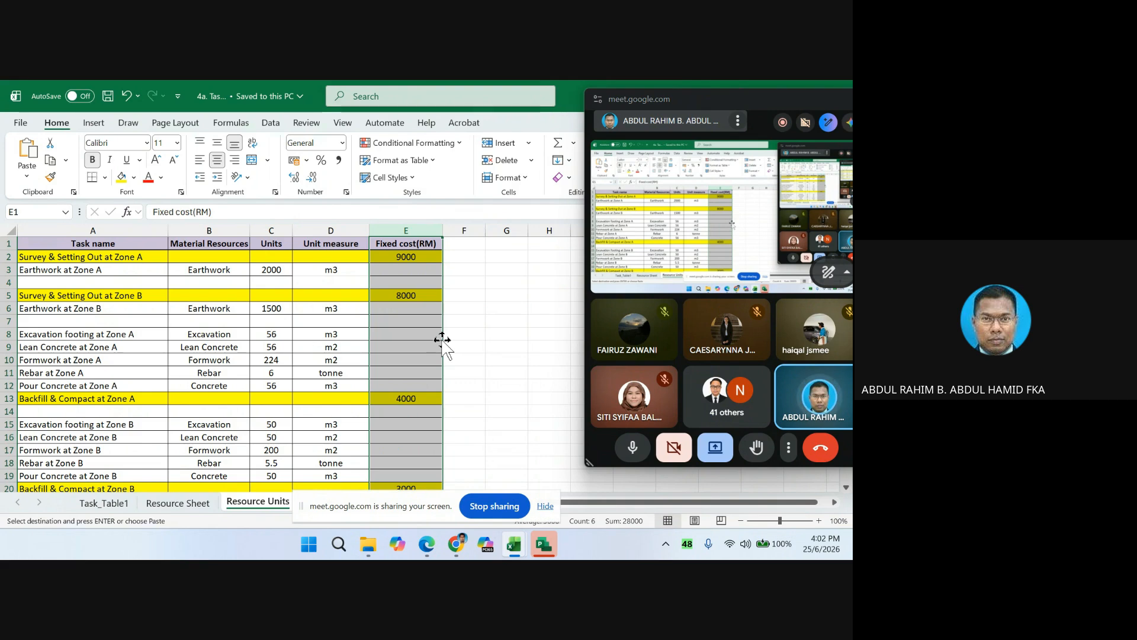
scroll(441, 338, down, 2)
scroll(442, 338, up, 2)
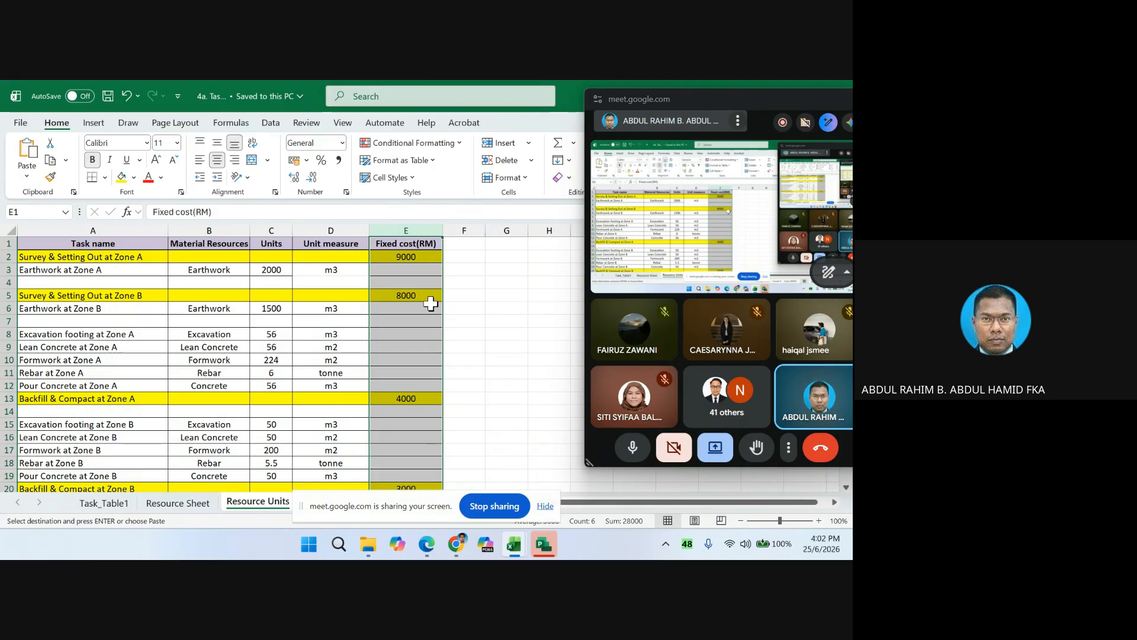
scroll(430, 303, down, 2)
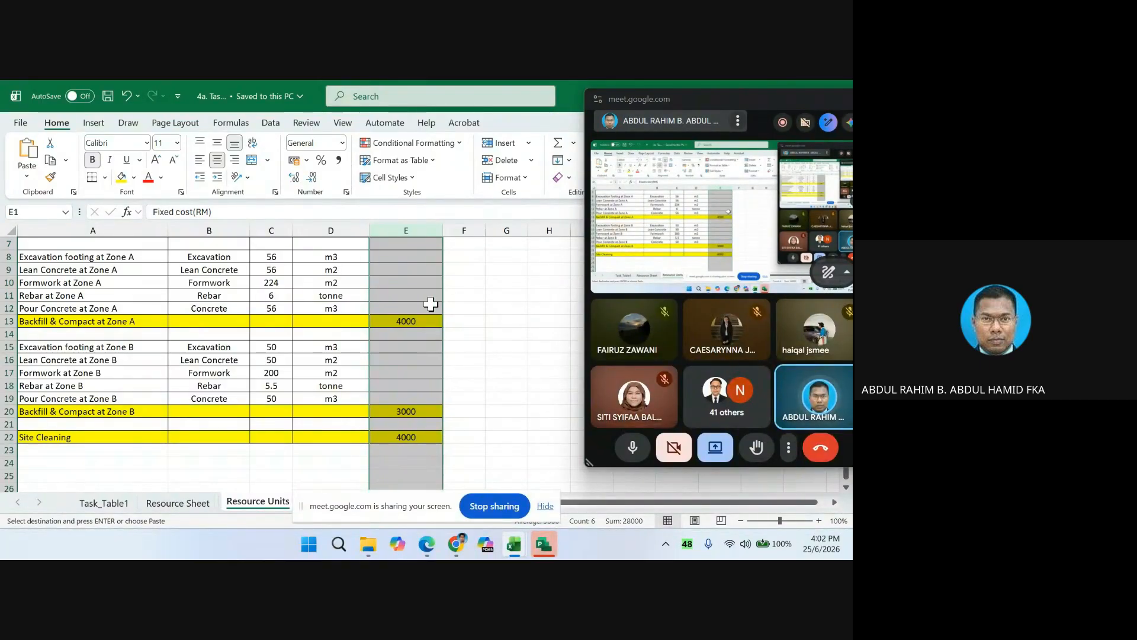
scroll(431, 304, up, 2)
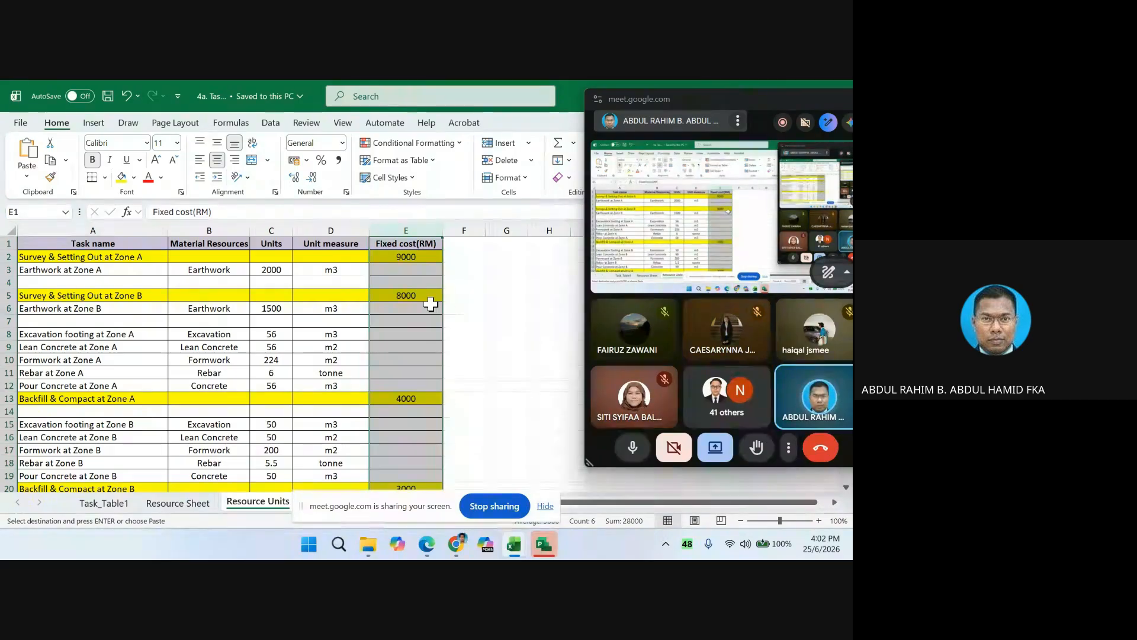
scroll(510, 370, down, 2)
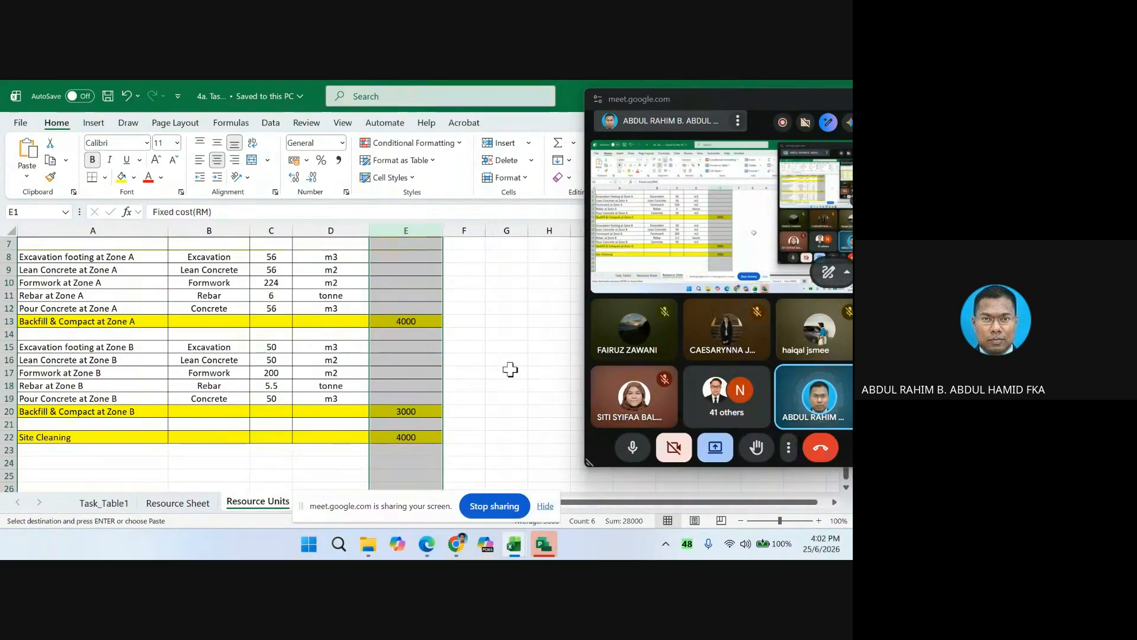
scroll(510, 369, up, 2)
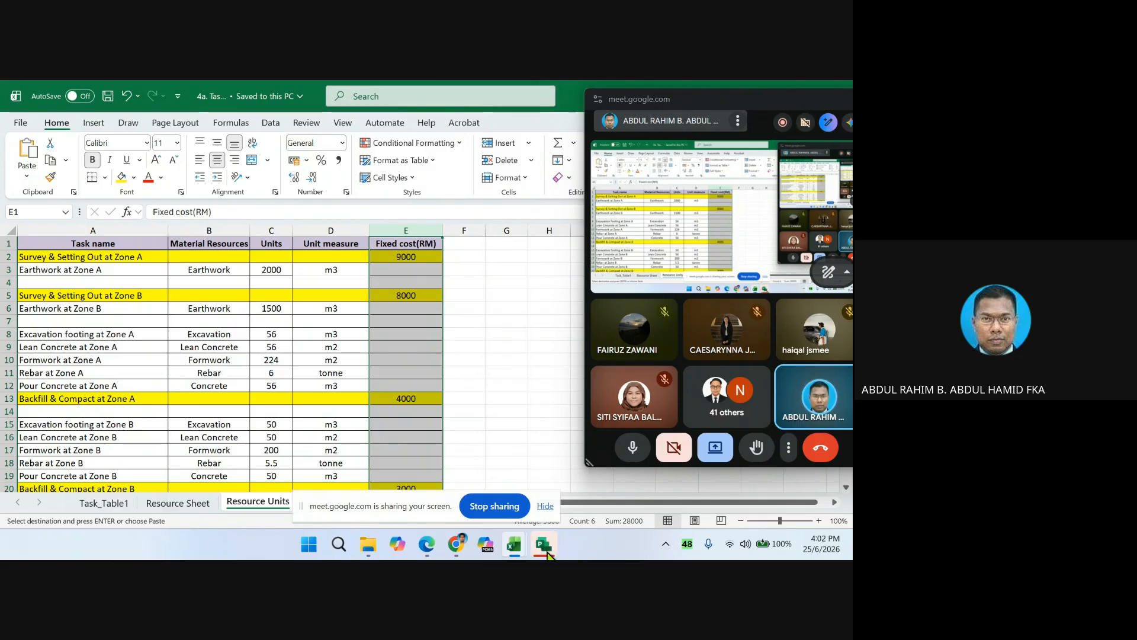
- Return to Microsoft Project and save the changes to the RAHIM project
mouse_move(546, 550)
click(550, 505)
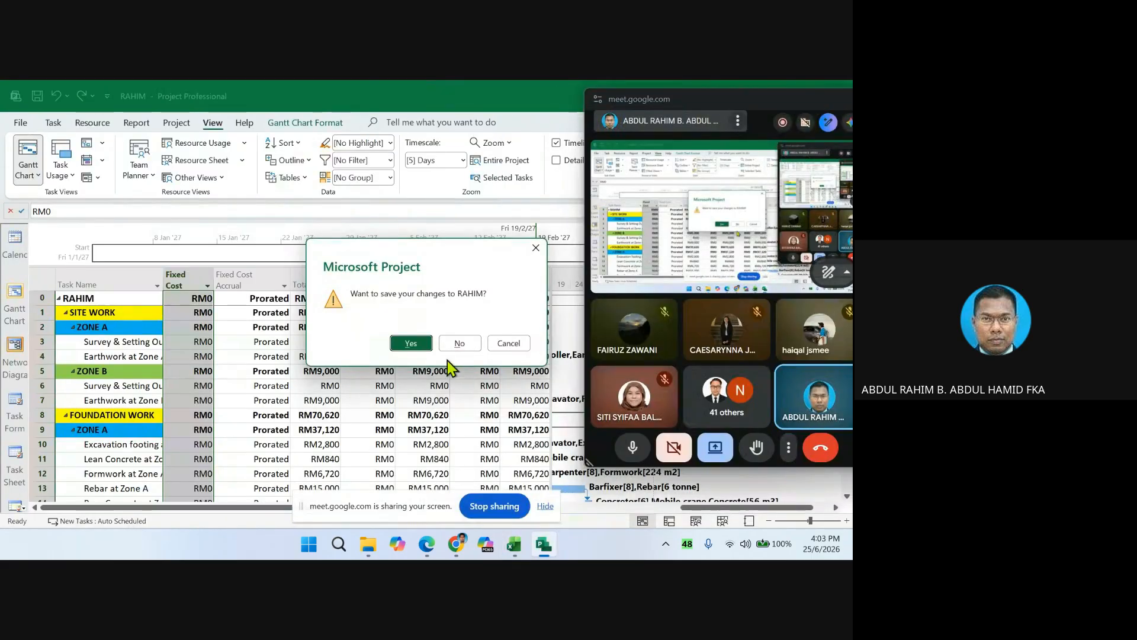
click(411, 343)
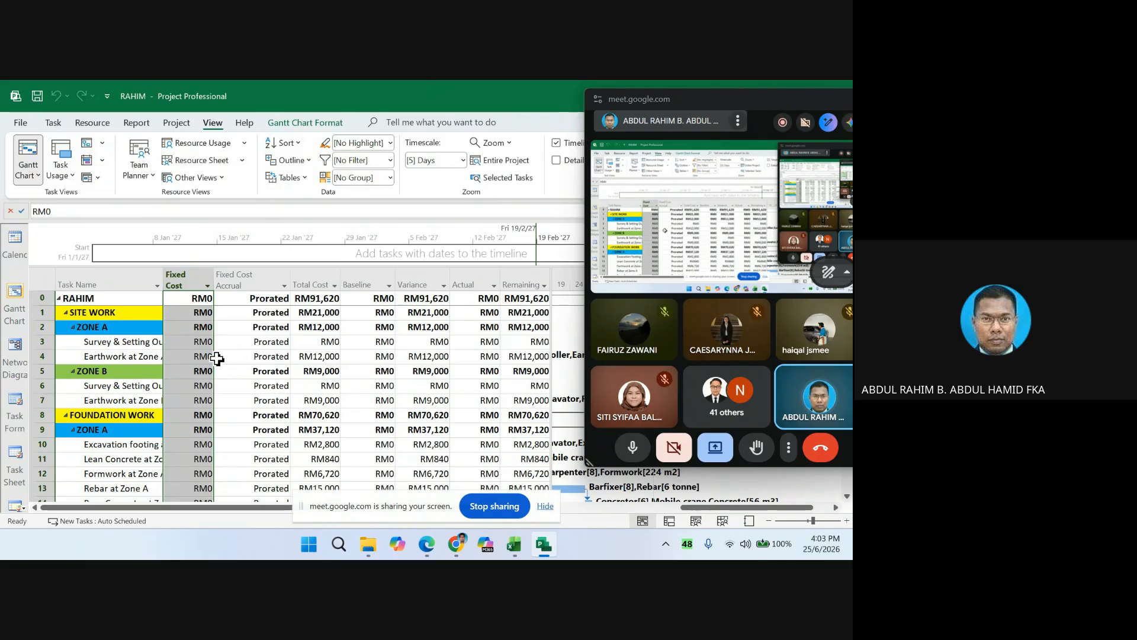
- Set the fixed cost of Survey & Setting Out at Zone A to 9000
click(198, 341)
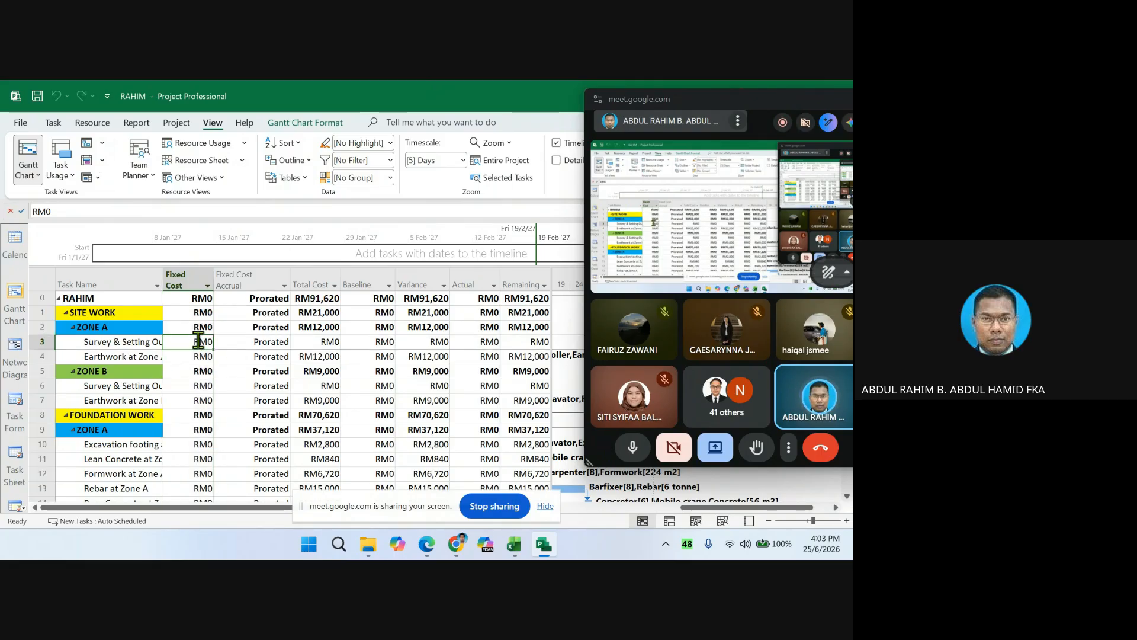
click(514, 548)
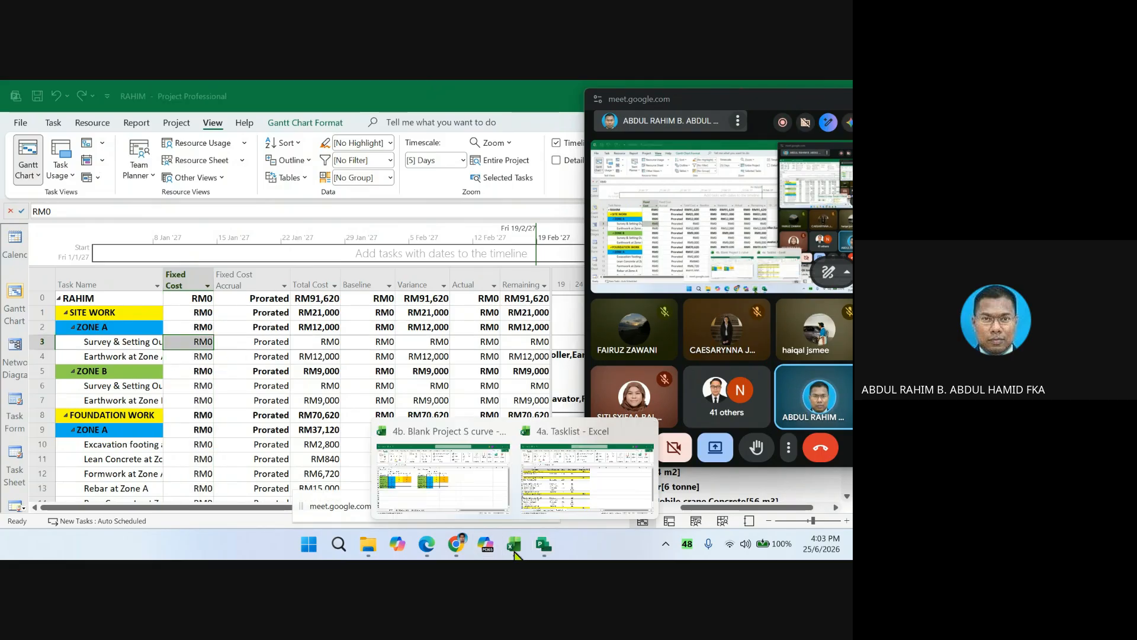
mouse_move(545, 488)
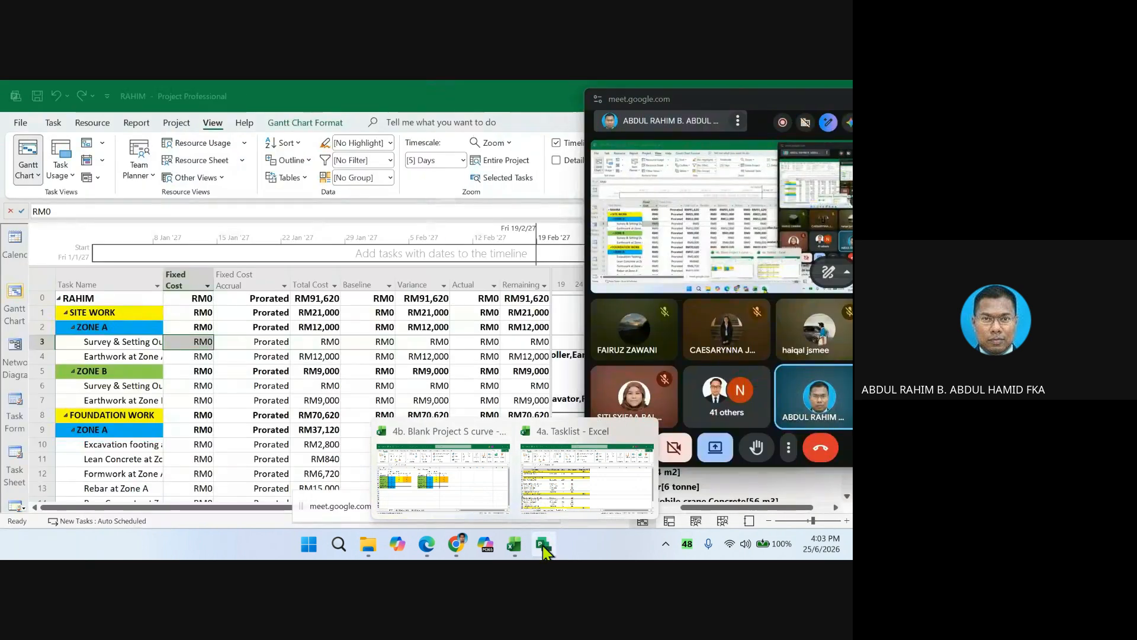
click(543, 546)
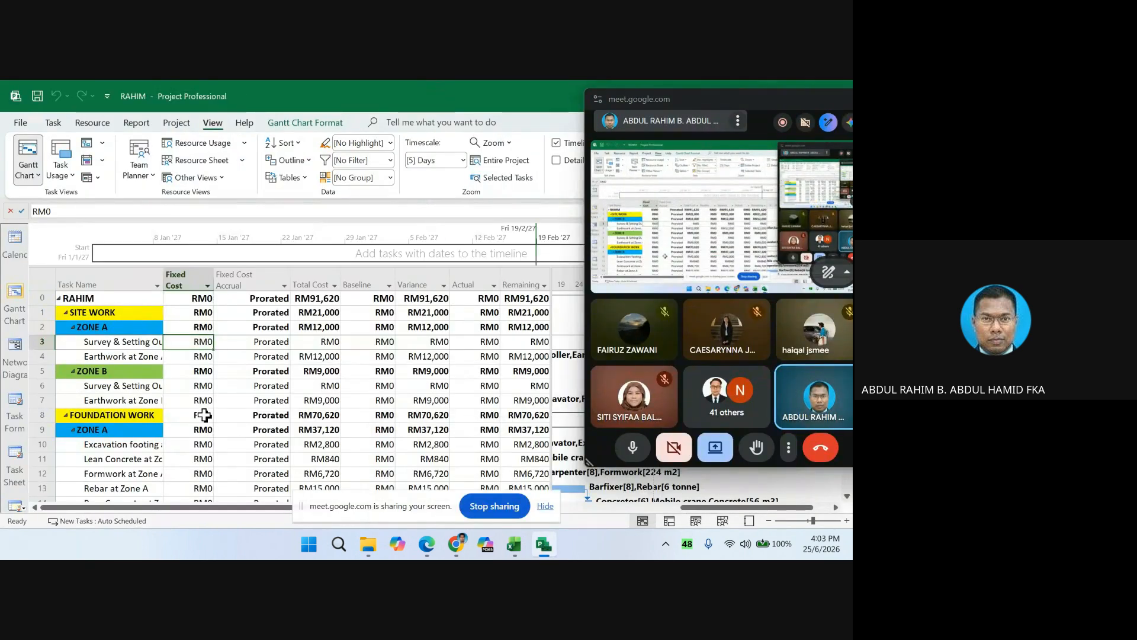
click(189, 344)
text(9)
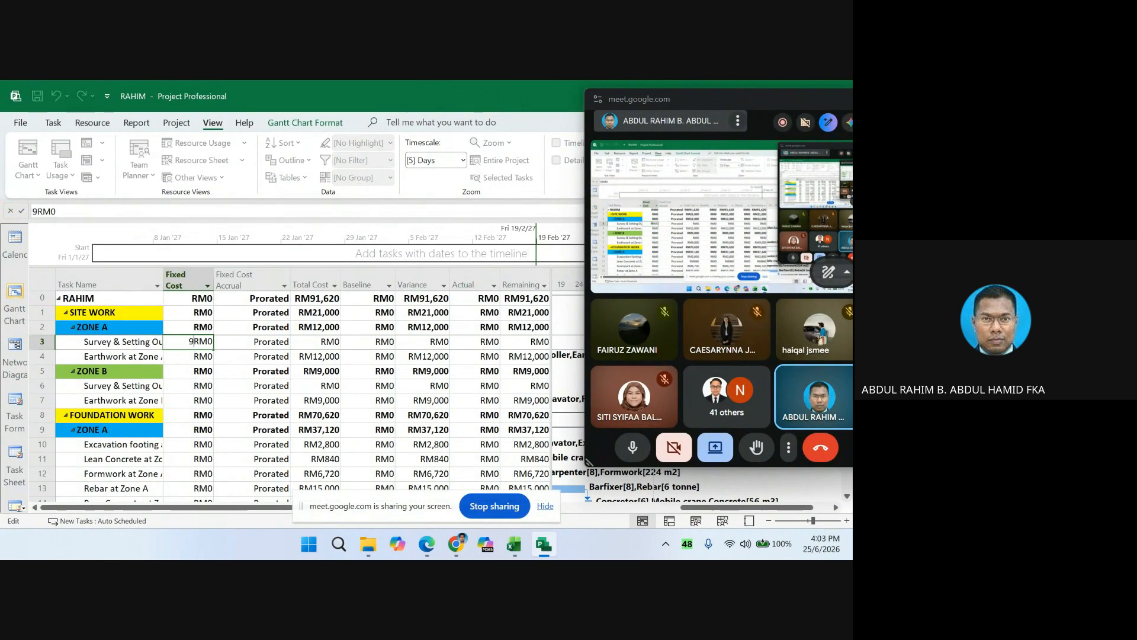
text(00)
key(BackSpace)
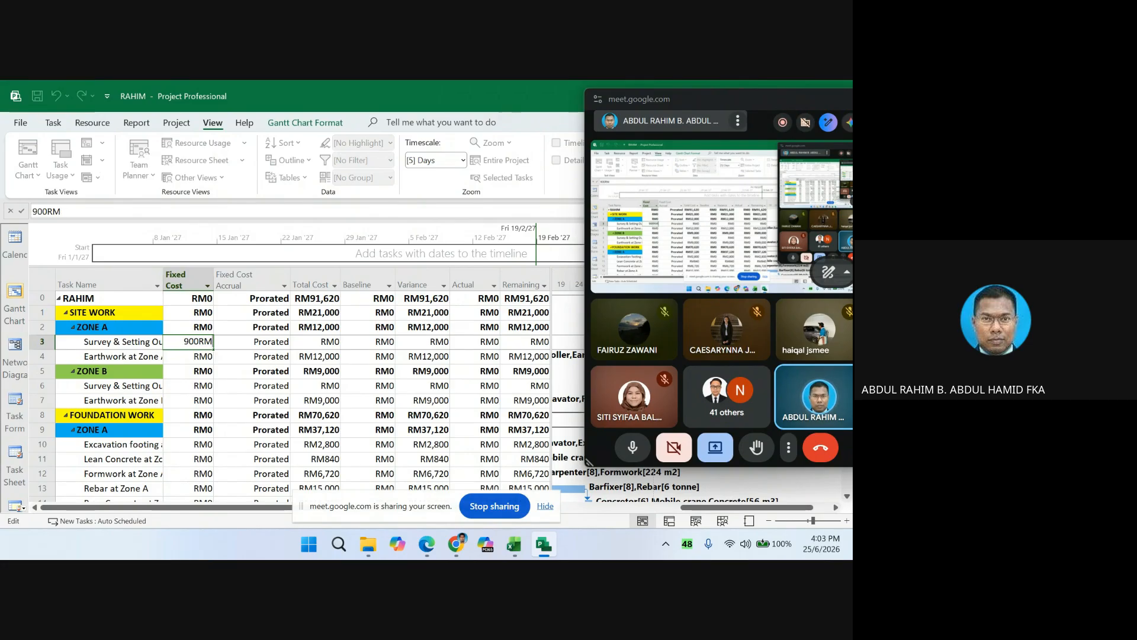
key(BackSpace)
key(BackSpace)
key(BackSpace)
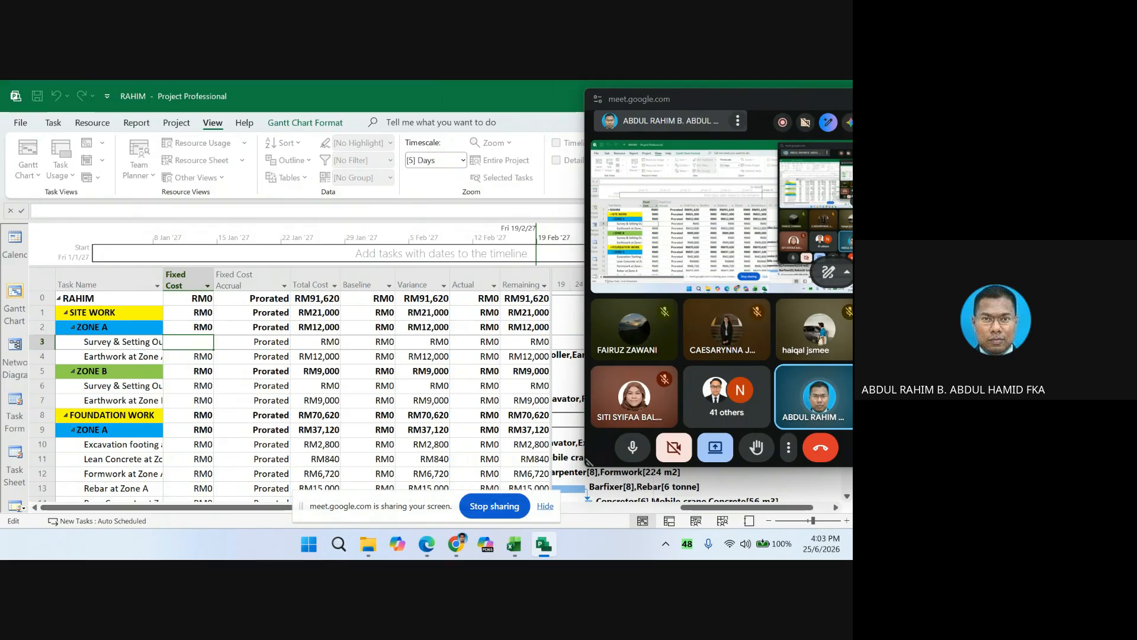
text(9000)
click(201, 384)
text(800)
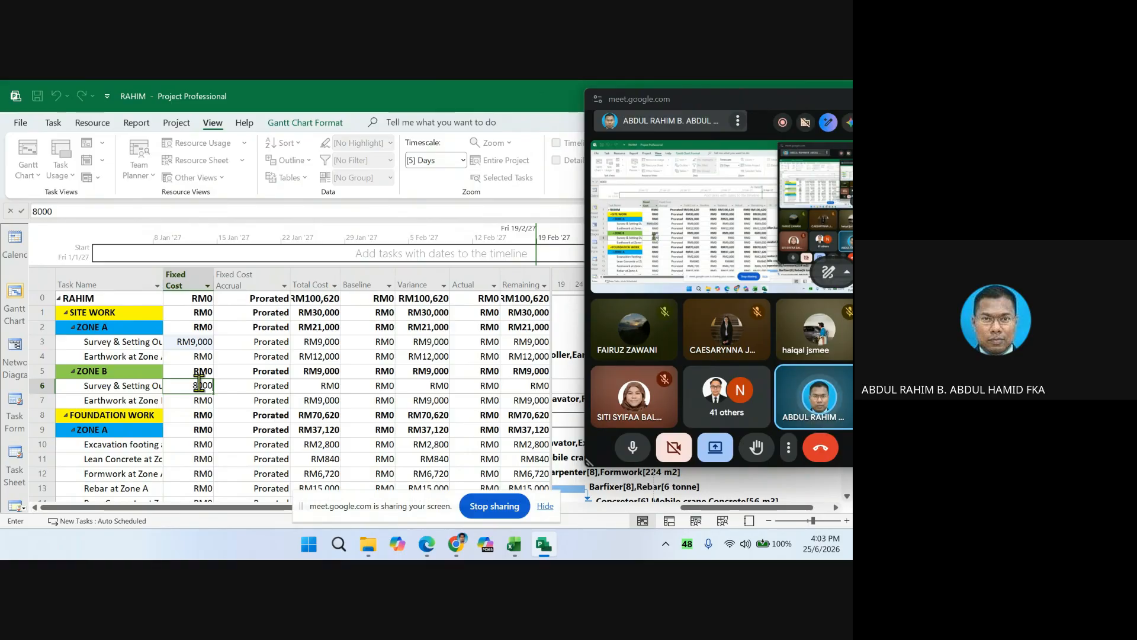
text(0)
key(Escape)
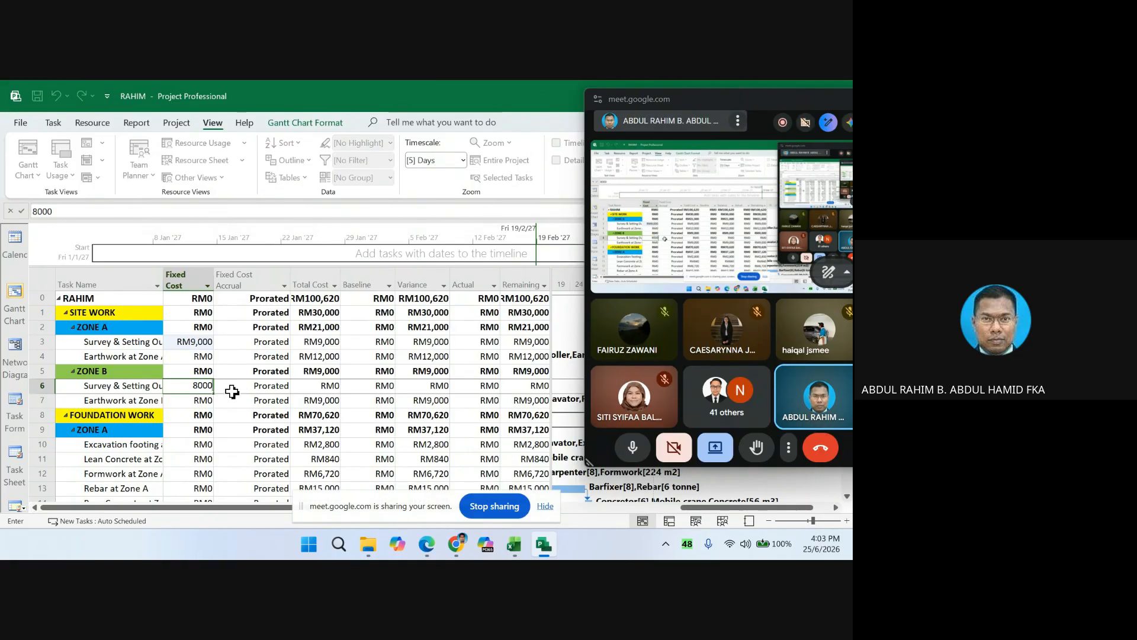
scroll(233, 389, down, 2)
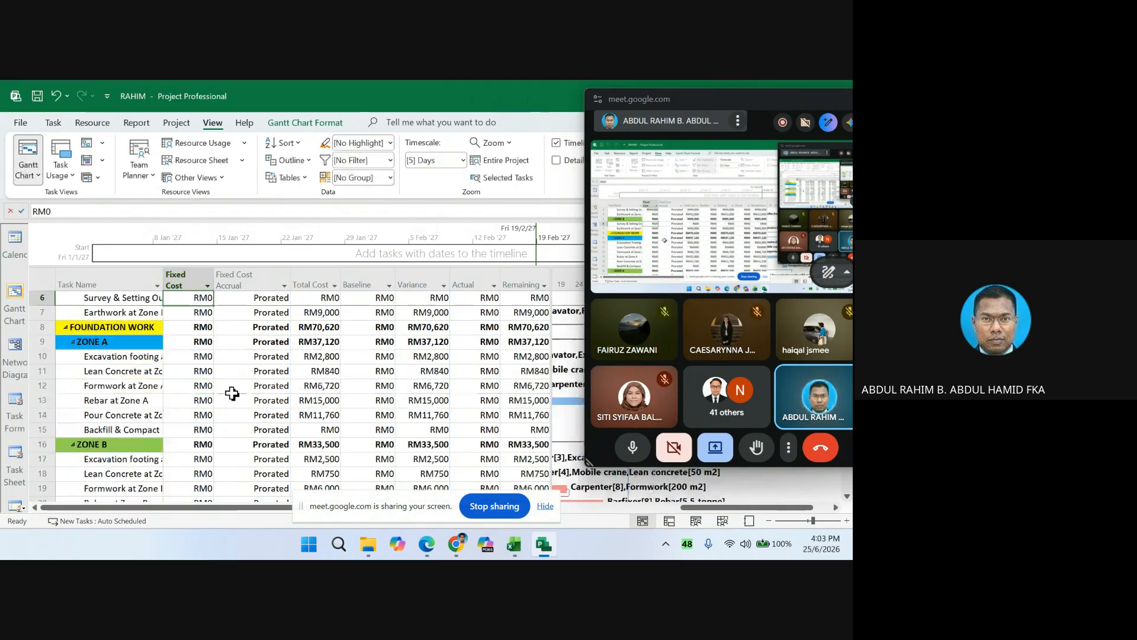
click(199, 429)
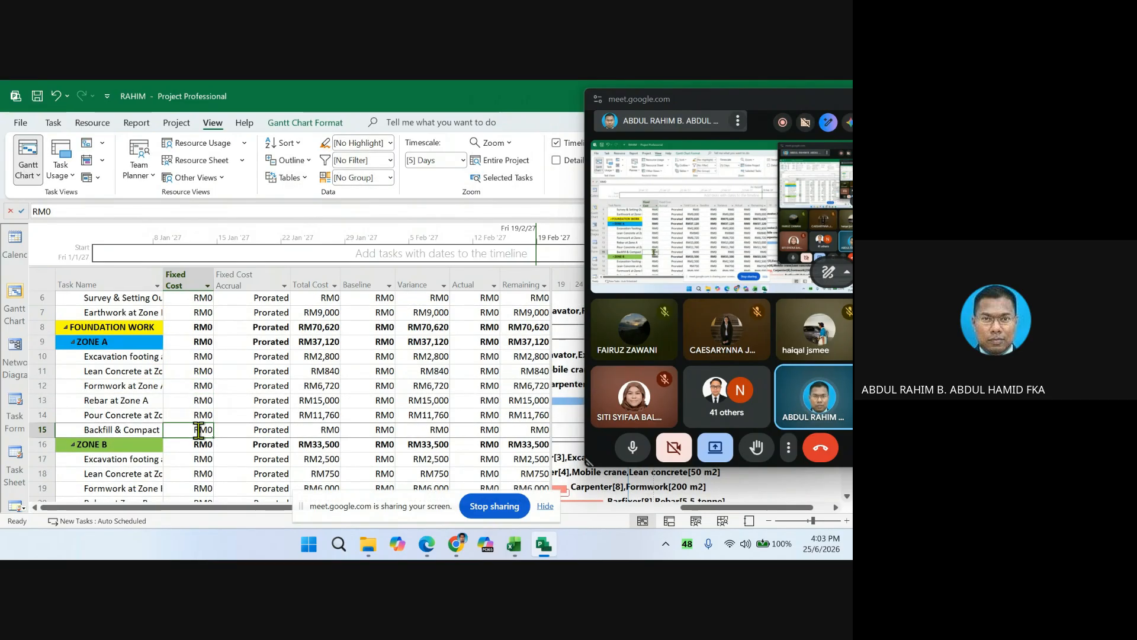
text(4000)
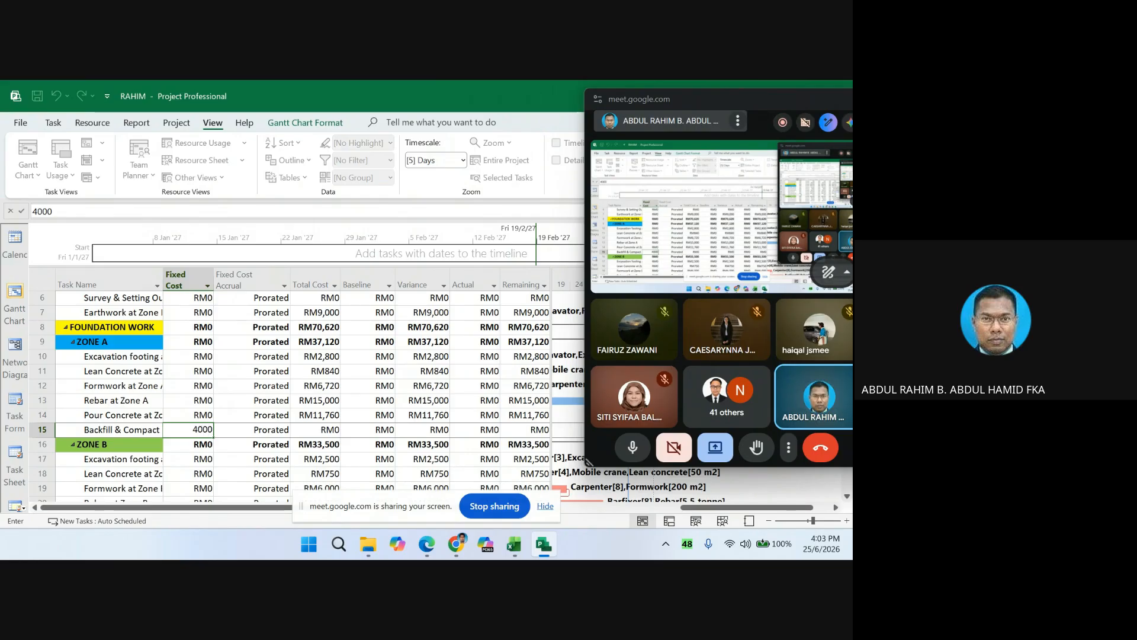
key(Escape)
- Set the fixed cost of Backfill & Compact at Zone B to 3,000
scroll(231, 453, down, 2)
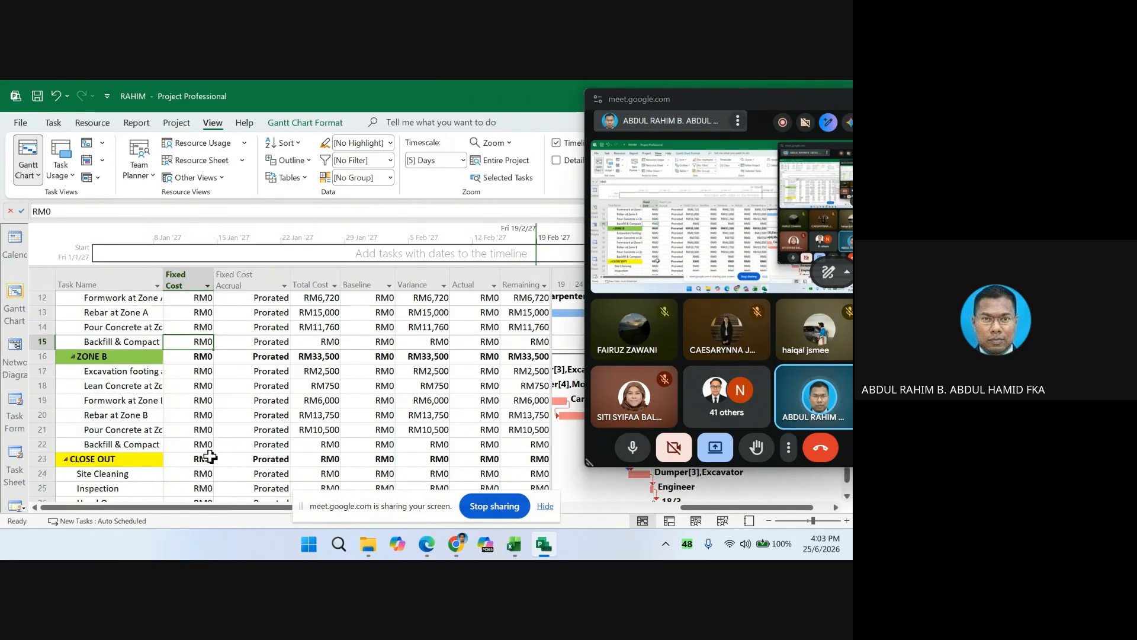
click(201, 444)
text(3)
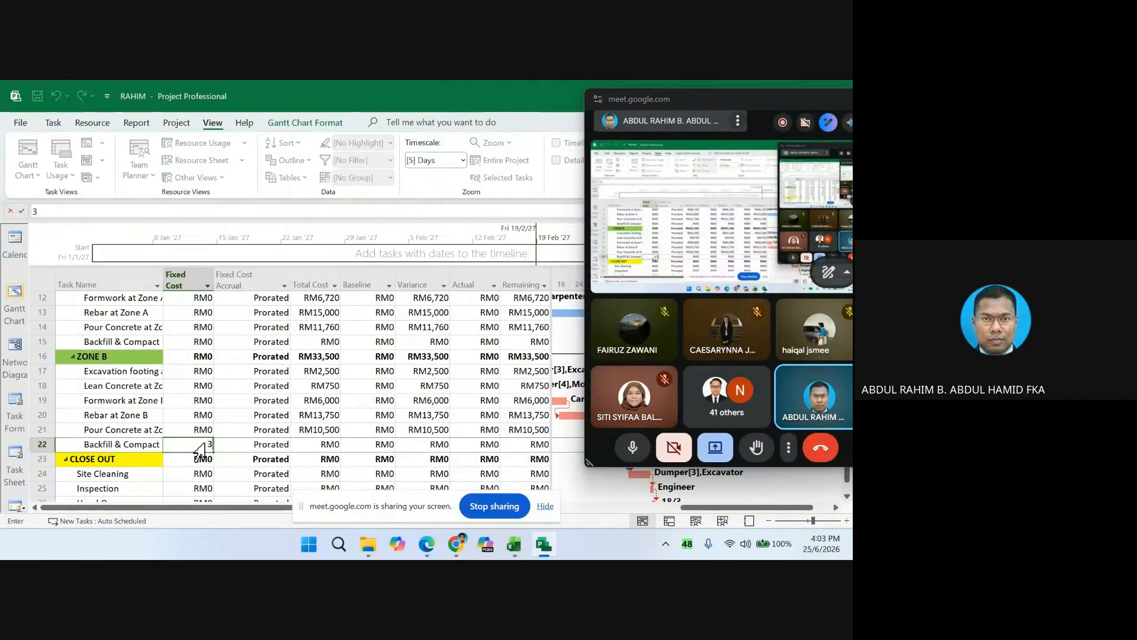
text(,000)
key(Return)
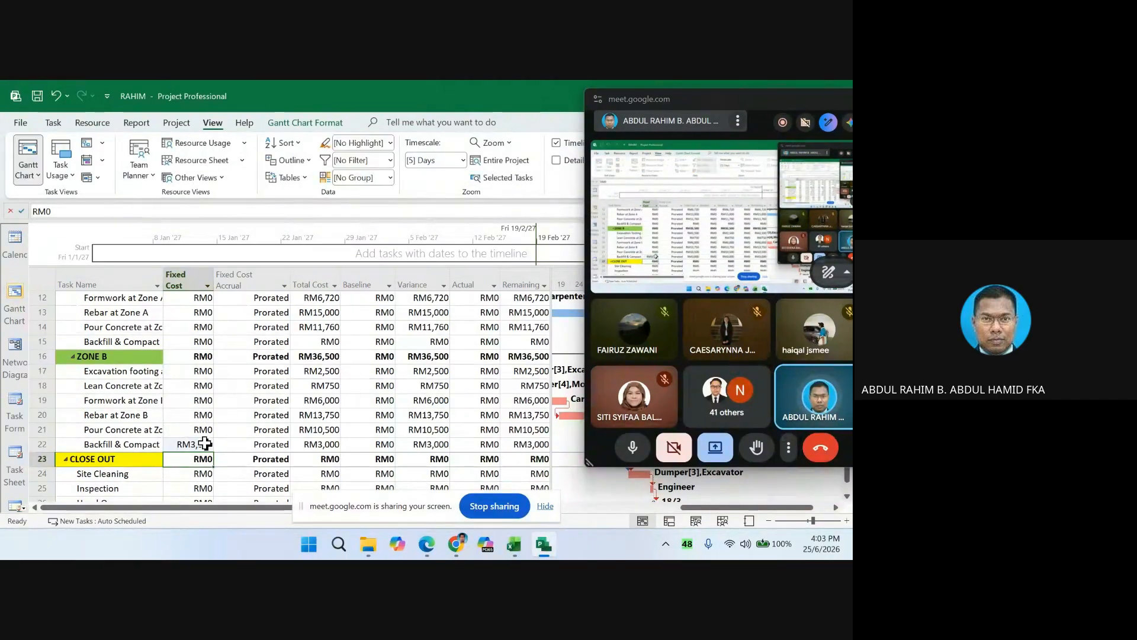
- Set the fixed cost of the Site Cleaning task under CLOSE OUT to 4000
scroll(204, 444, down, 1)
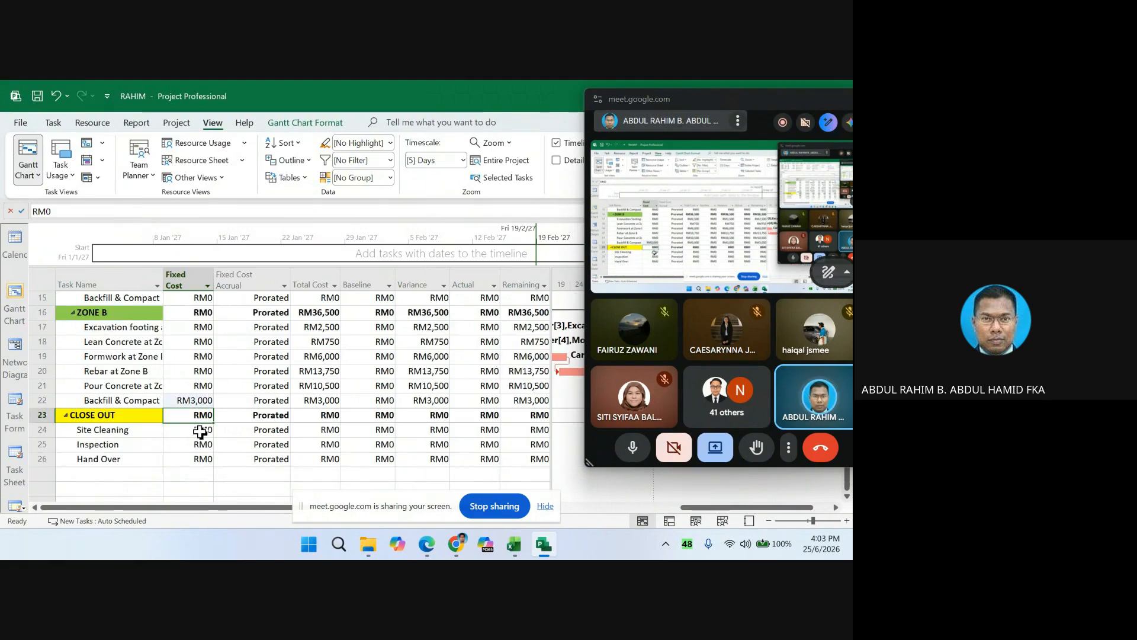
click(200, 432)
text(4000)
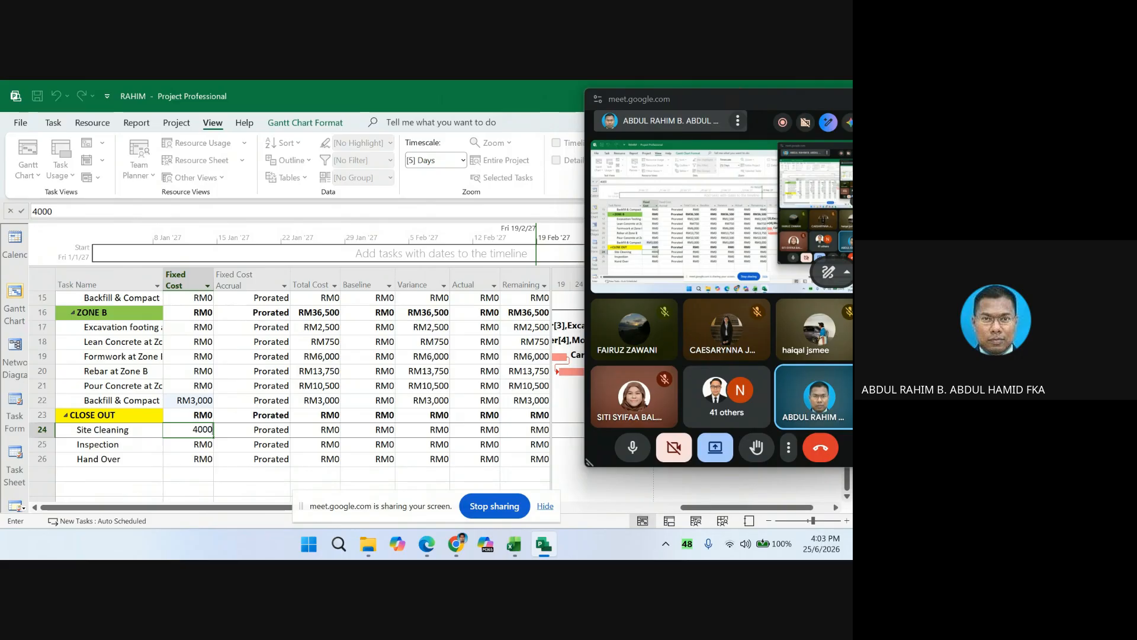
key(Return)
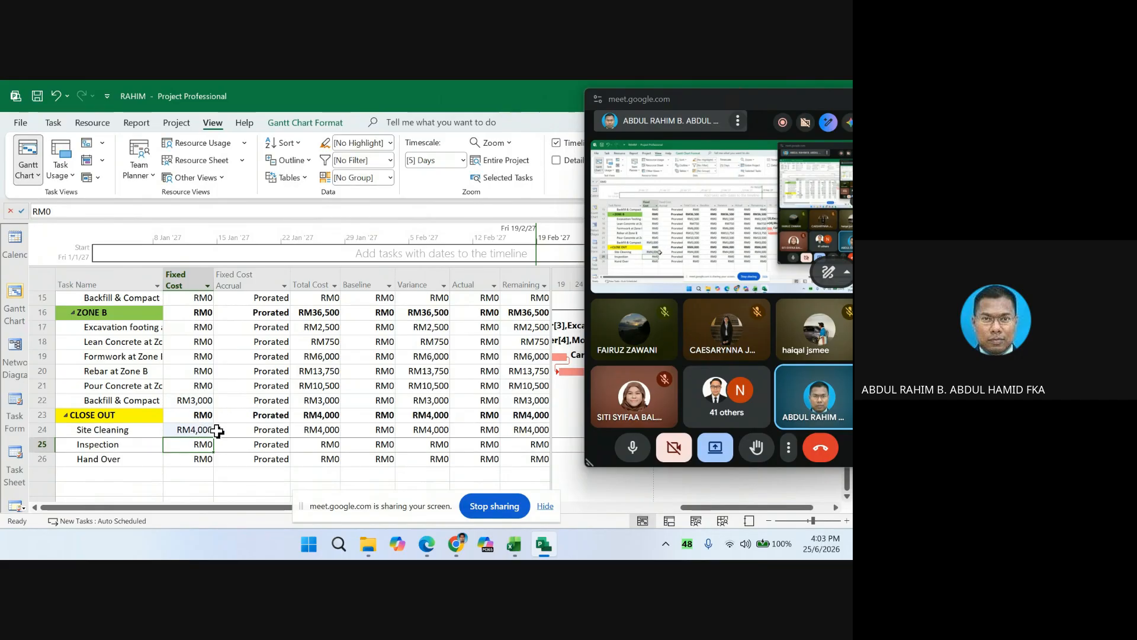
- Set the fixed cost of Survey & Setting Out at Zone B to 8,000
scroll(218, 429, up, 5)
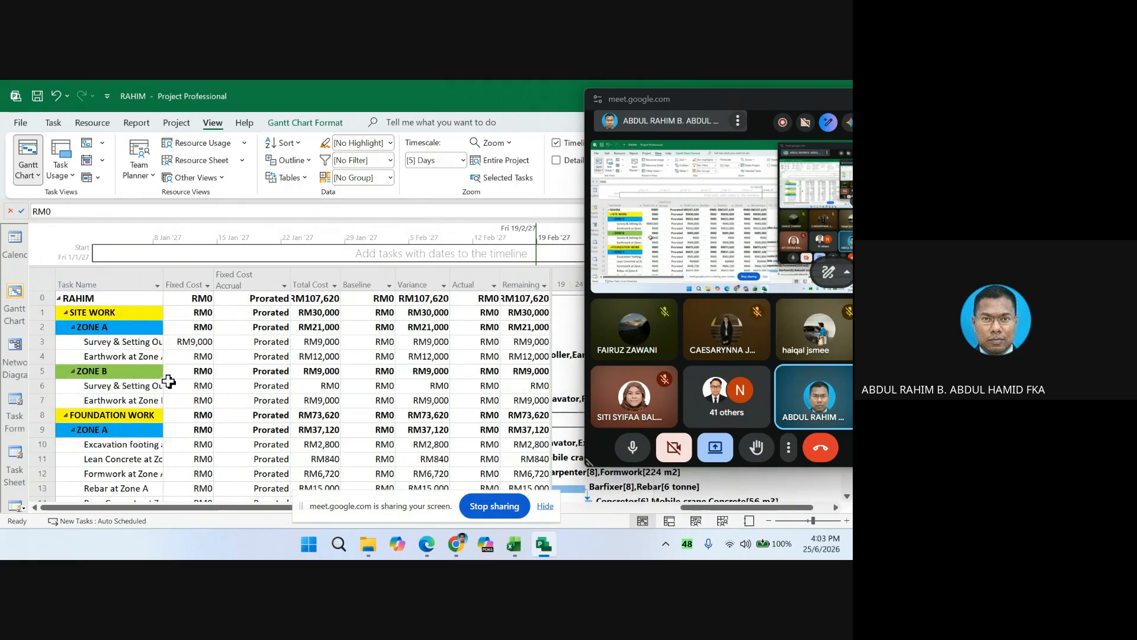
click(37, 342)
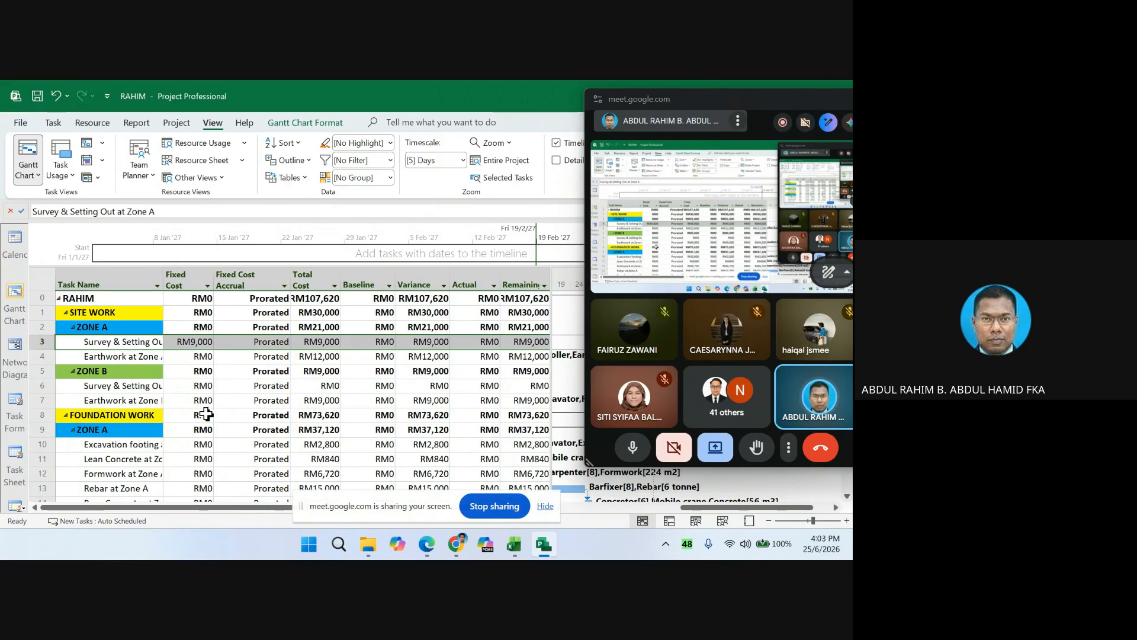
click(199, 386)
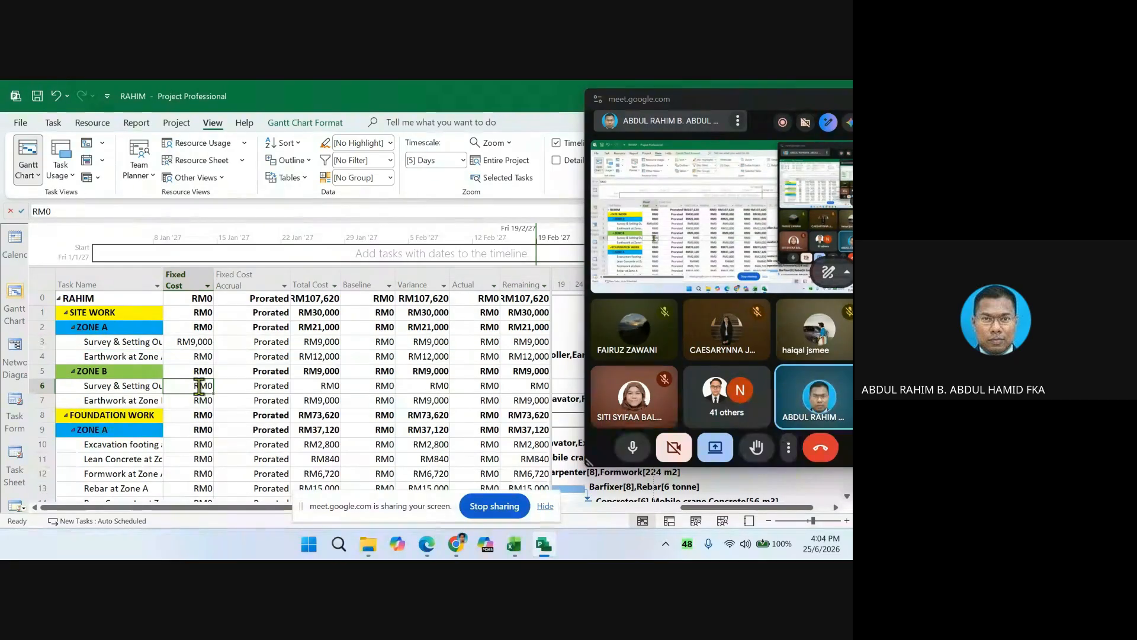
text(8,000)
key(Return)
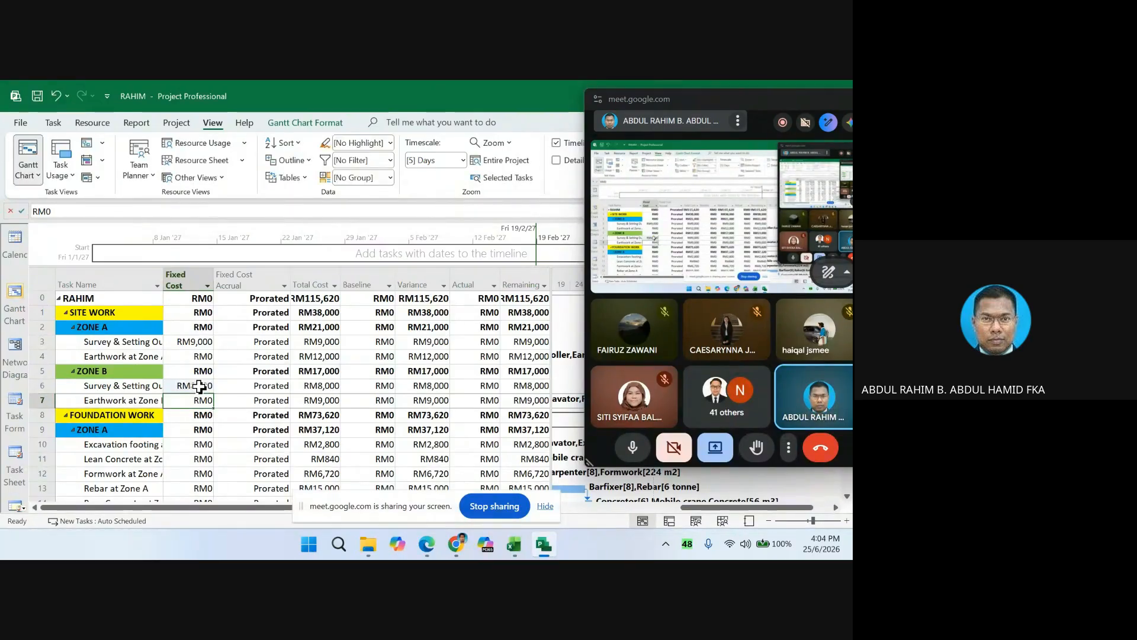
- Set the fixed cost of Backfill & Compact at Zone A to 4,000
scroll(199, 386, down, 2)
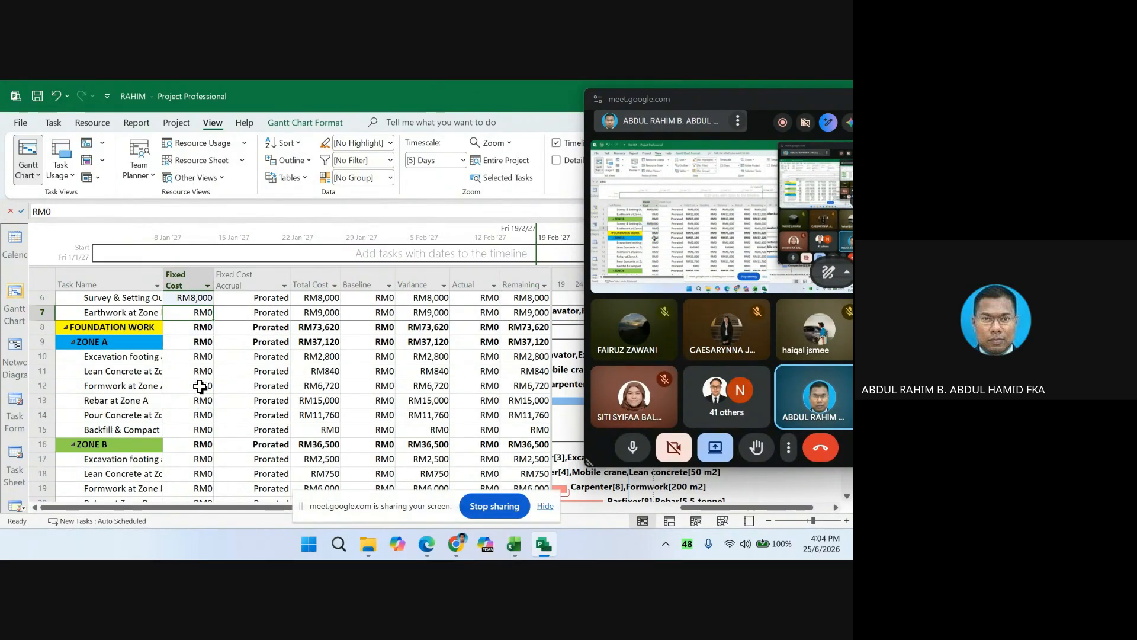
click(203, 436)
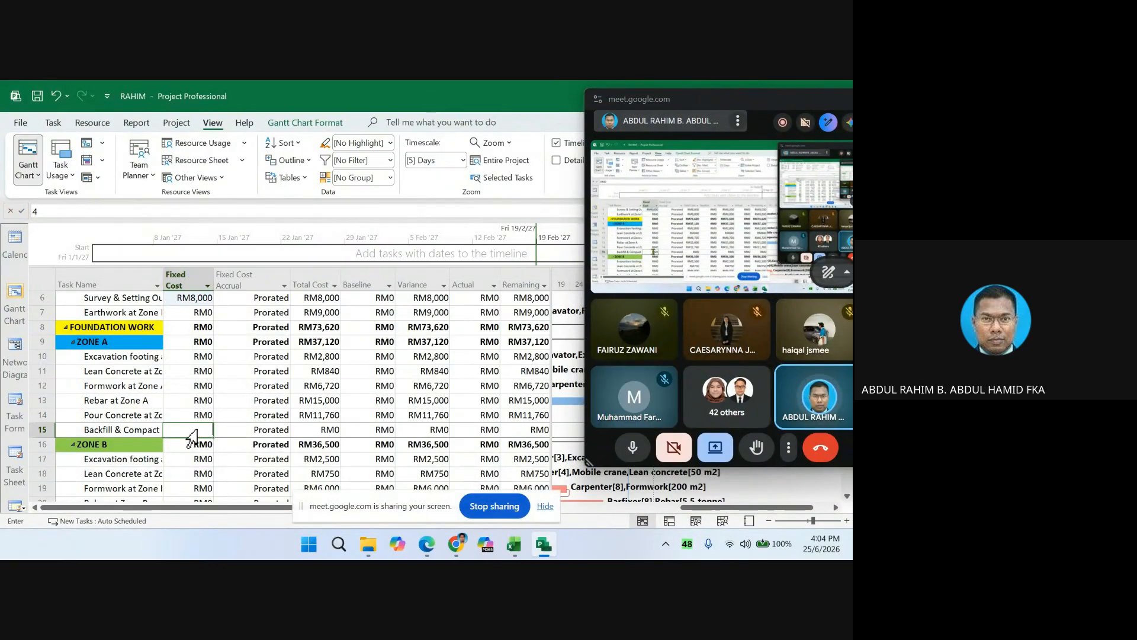
text(4,000)
key(Return)
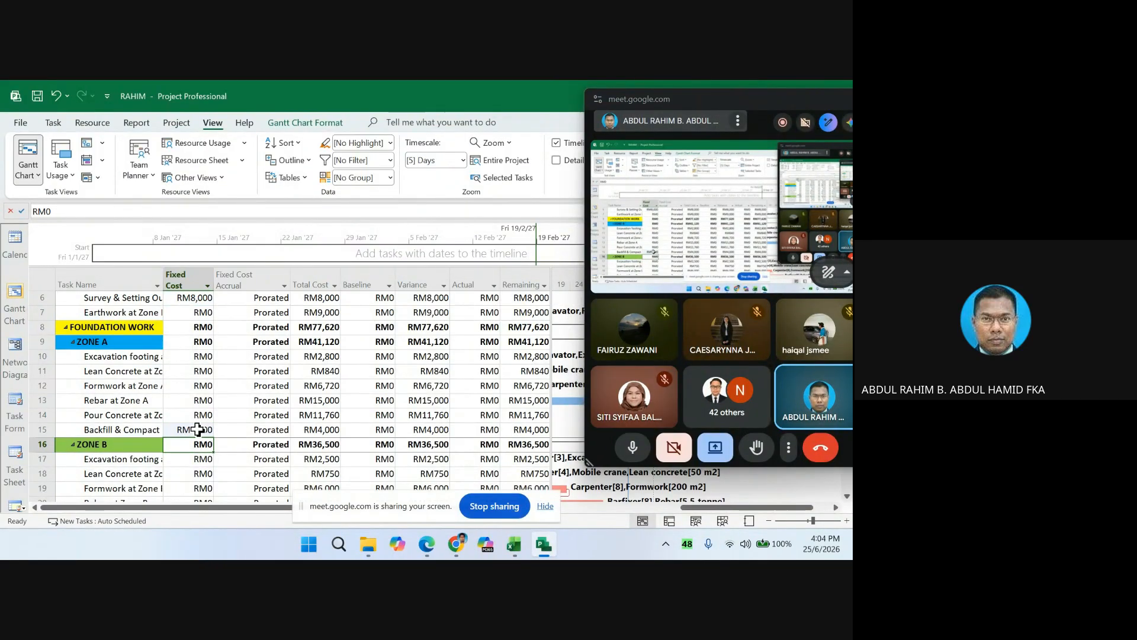
- Check the fixed costs of both Survey & Setting Out tasks, both Backfill & Compact tasks and Site Cleaning
scroll(195, 431, down, 2)
scroll(201, 459, down, 2)
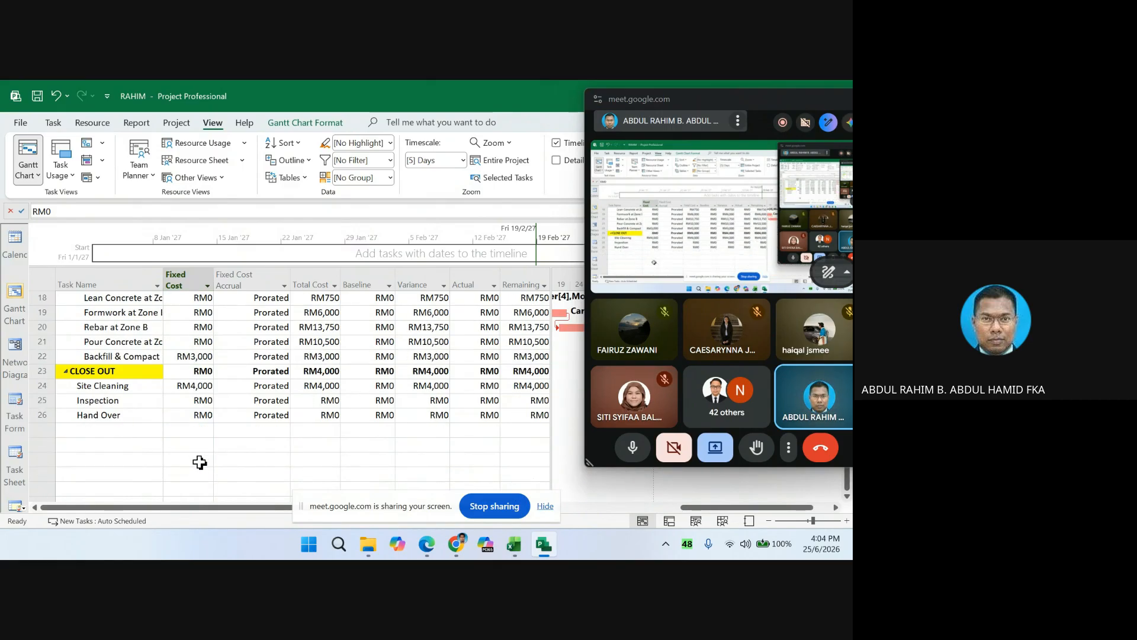
scroll(200, 459, up, 6)
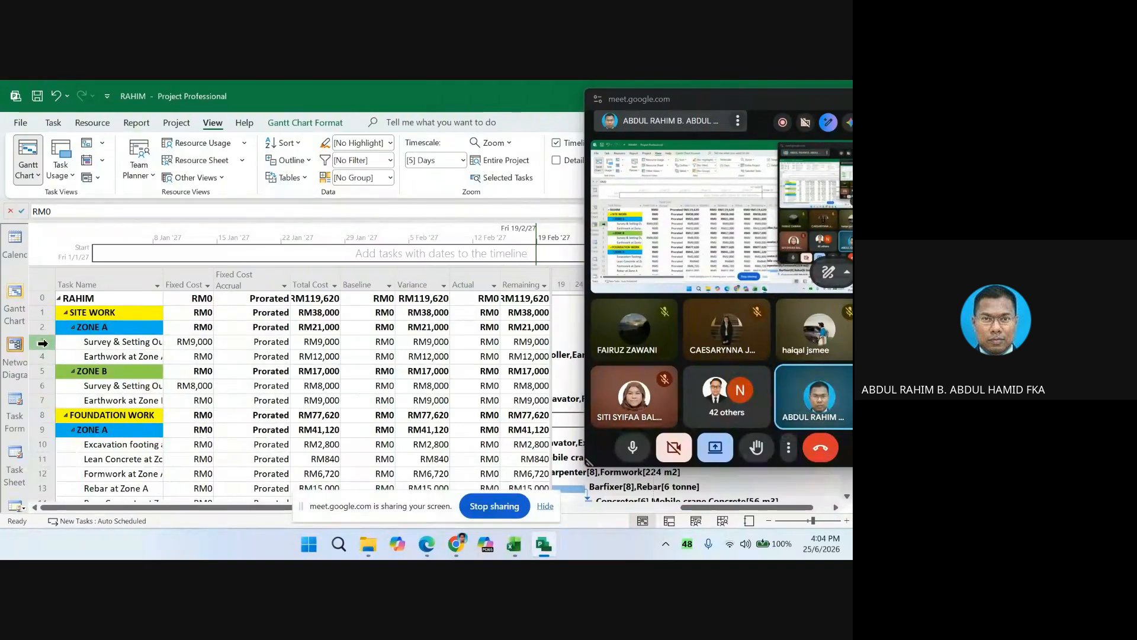
click(47, 345)
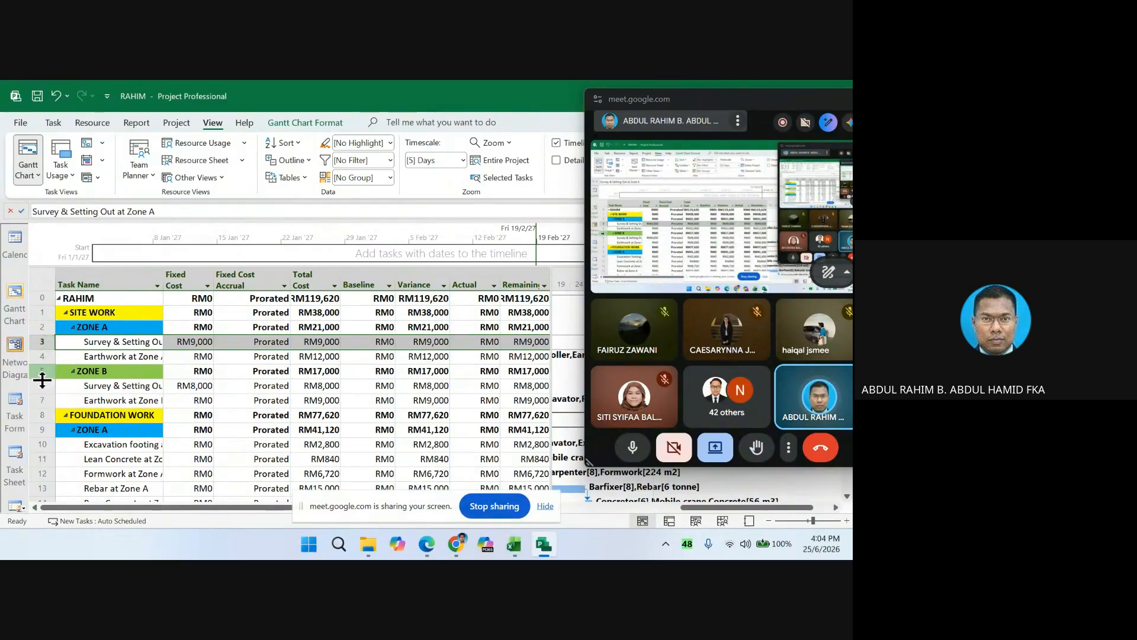
click(39, 385)
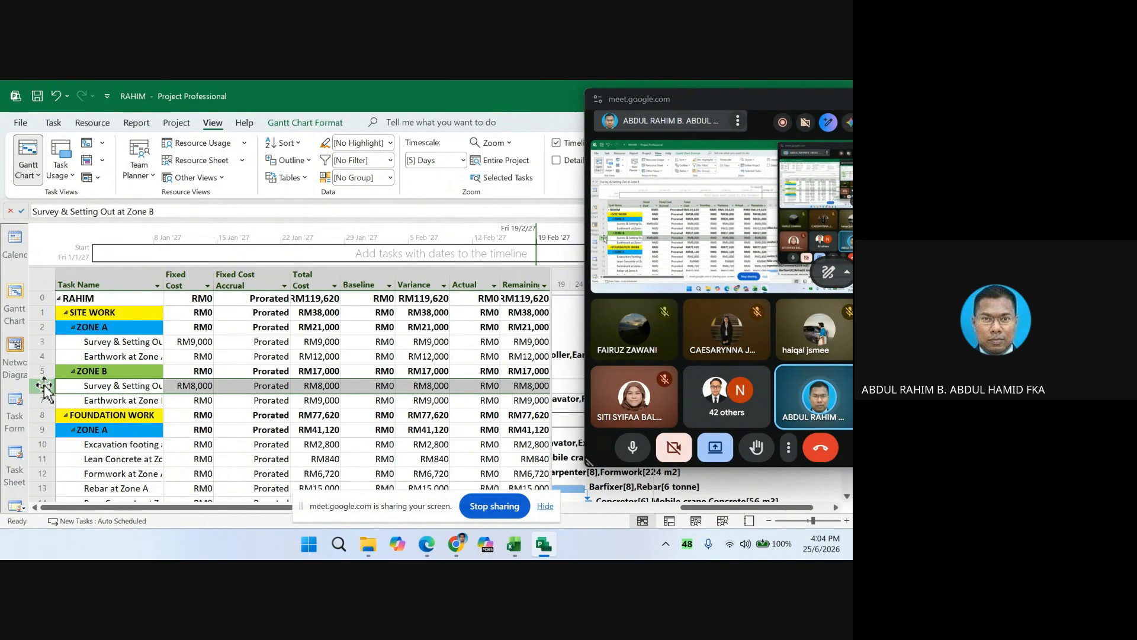
scroll(42, 394, down, 2)
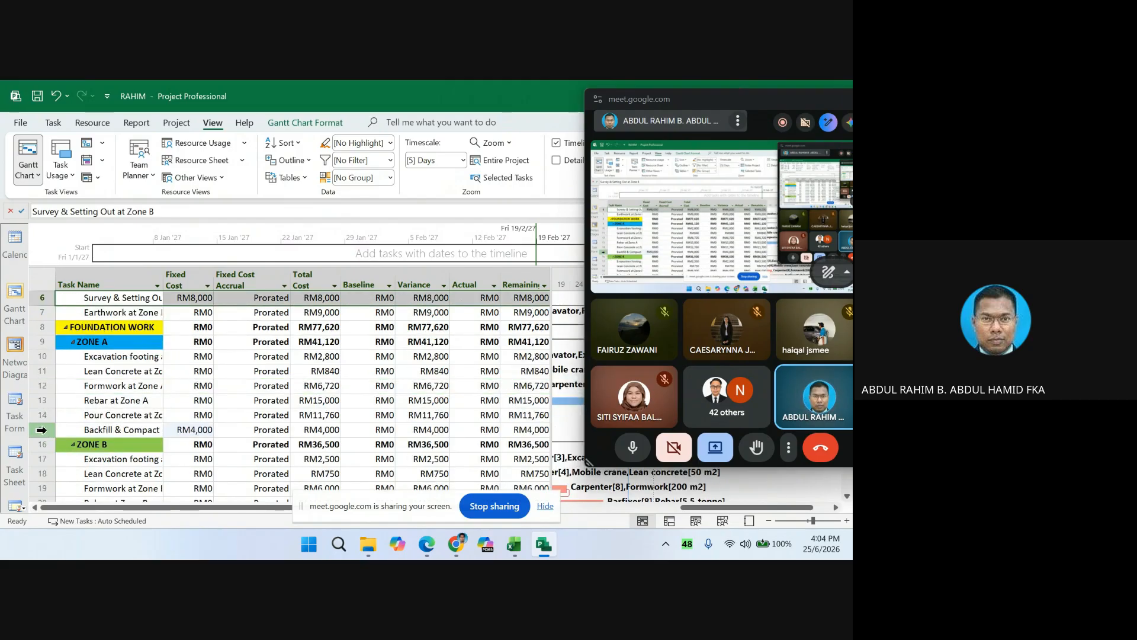
click(41, 429)
scroll(64, 452, down, 2)
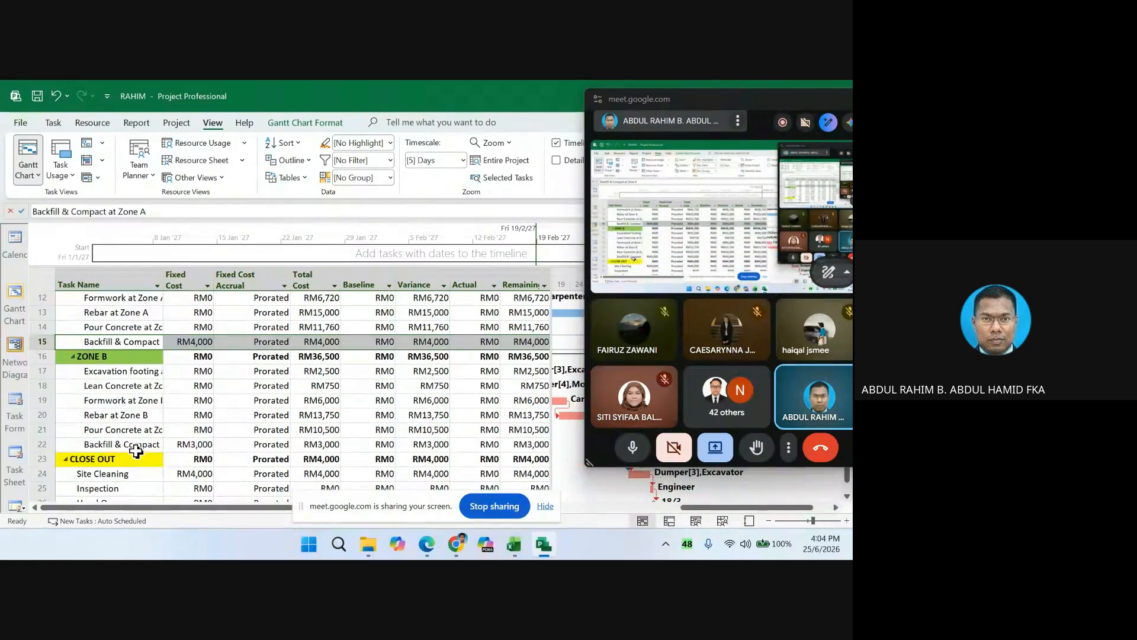
click(43, 445)
scroll(54, 441, down, 2)
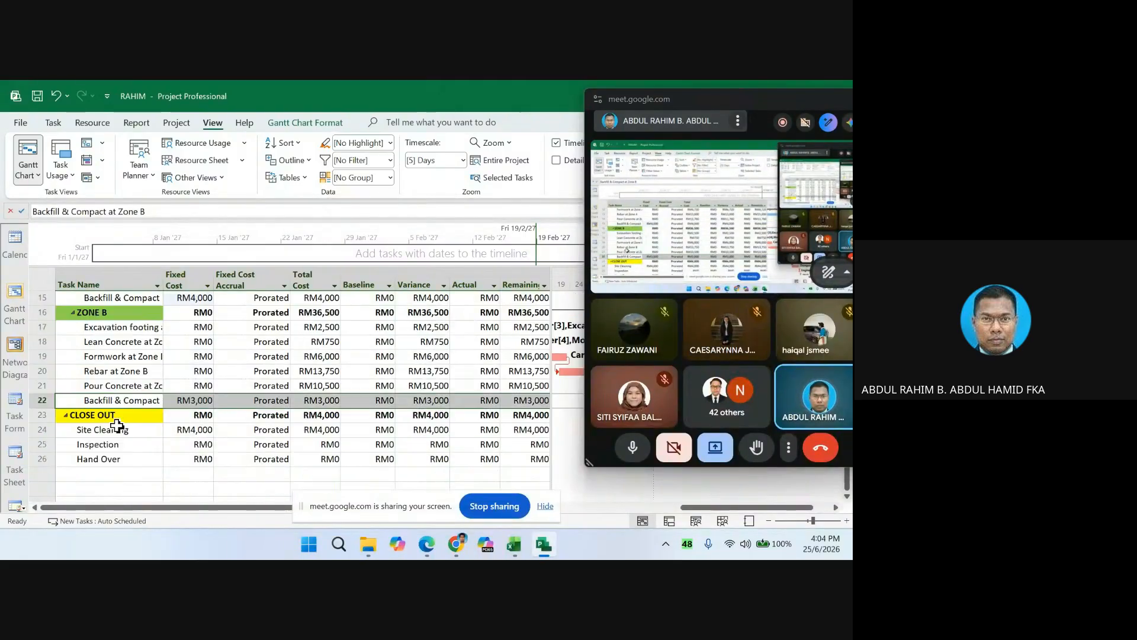
click(39, 386)
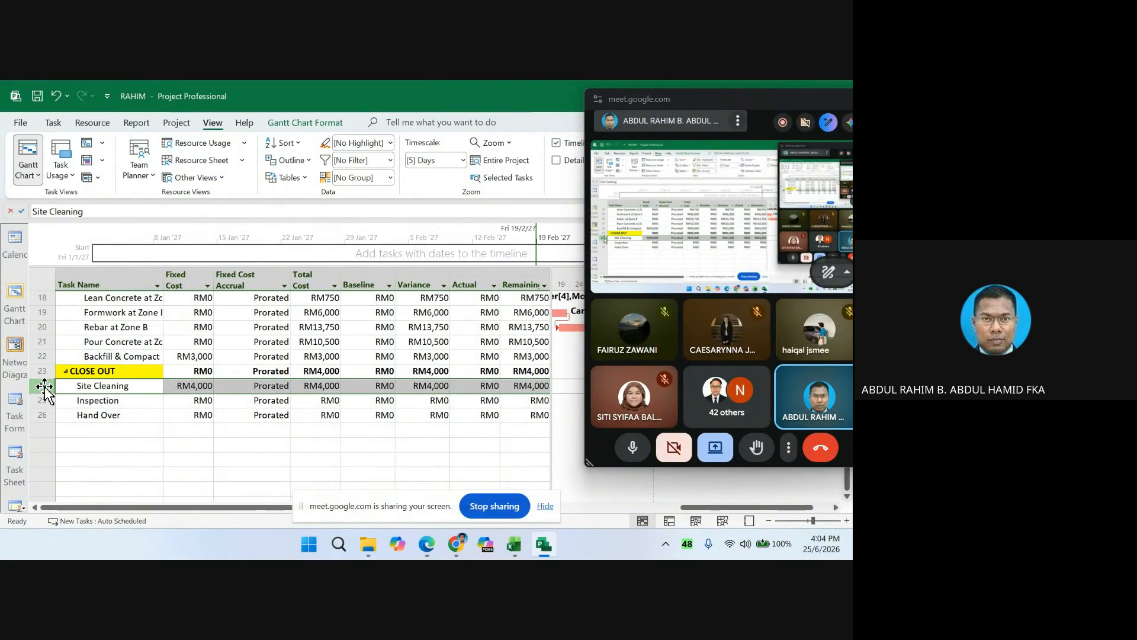
- Widen the Total Cost column slightly so the project's total cost fits in its cell
scroll(271, 441, up, 6)
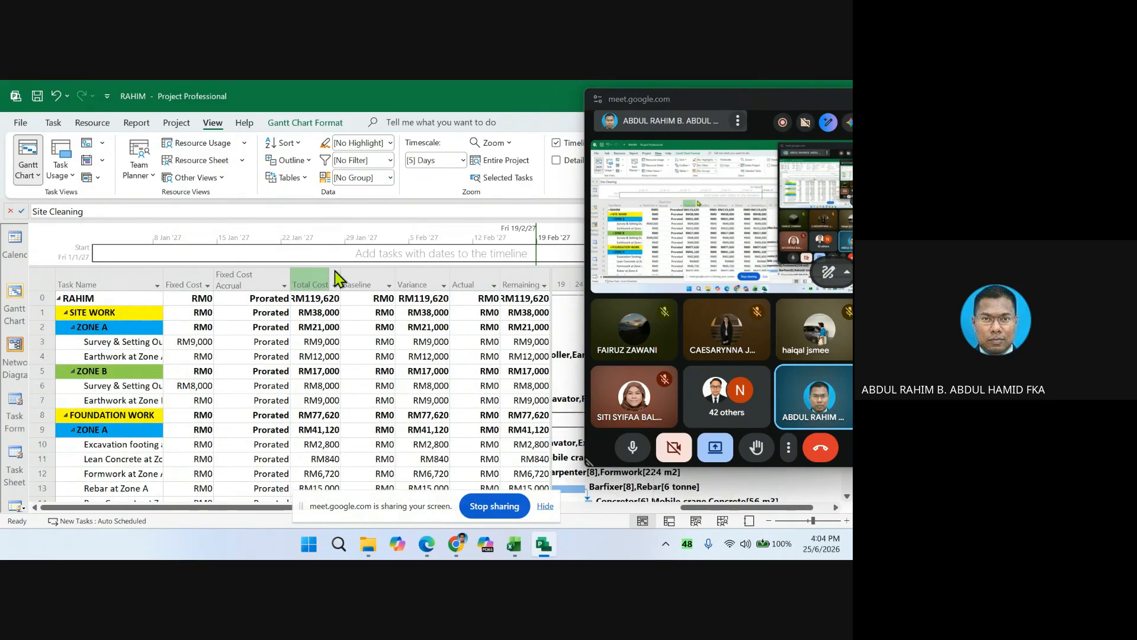
drag(342, 283, 351, 283)
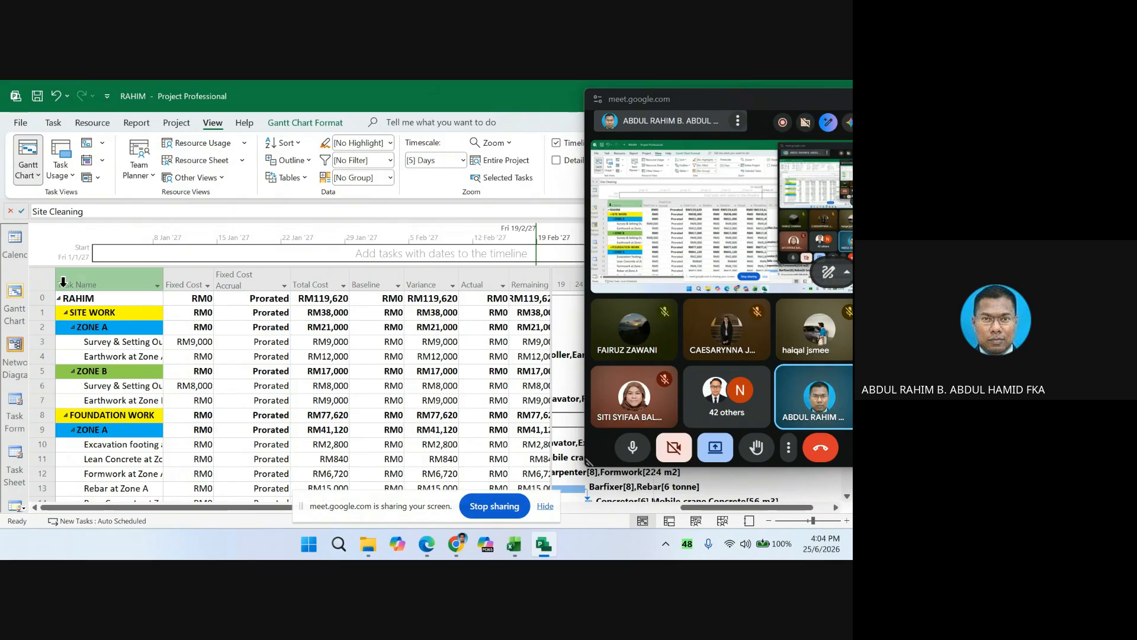
- Switch the Gantt Chart's task table from Cost to Entry
click(36, 273)
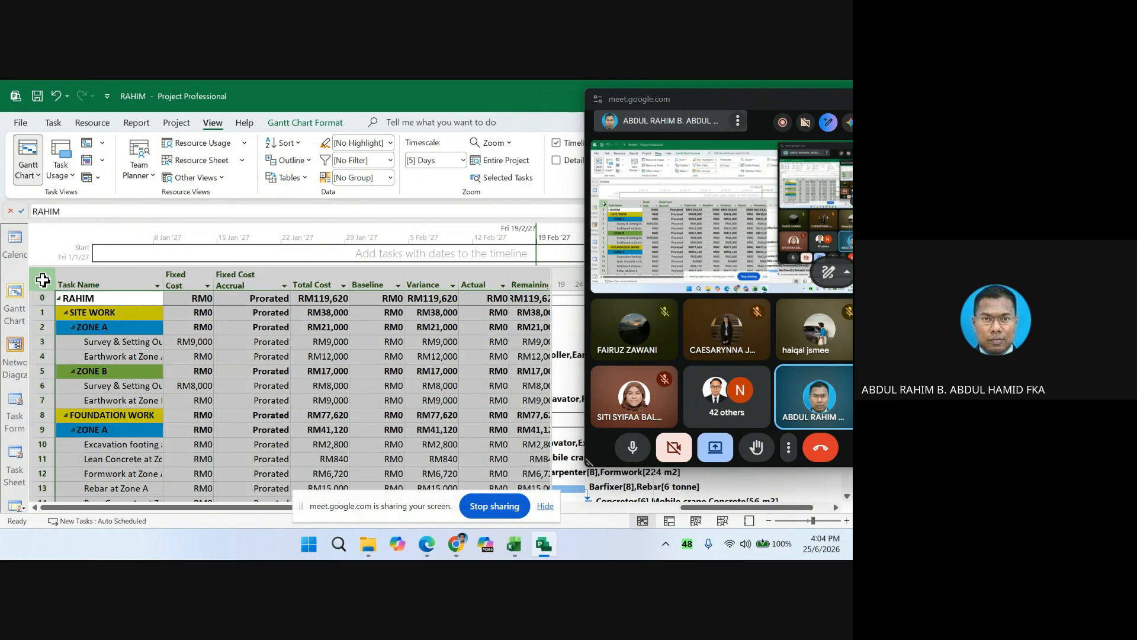
right_click(37, 273)
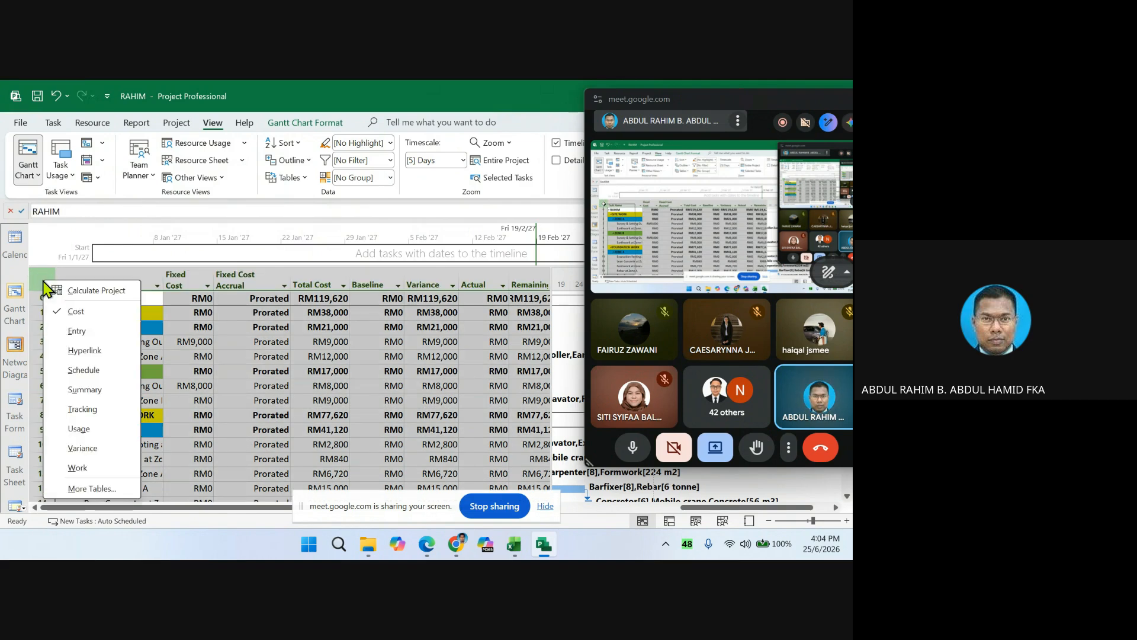
click(76, 332)
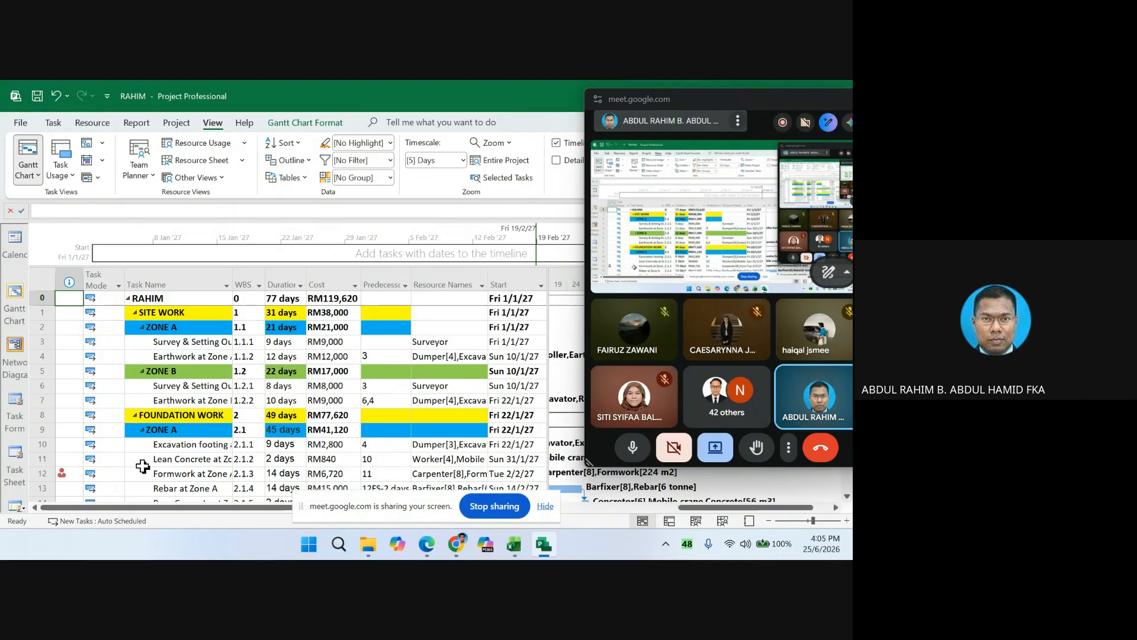
- Review the durations, costs, predecessors, resources and overallocation indicators of all tasks from Site Work to Close Out
scroll(145, 418, down, 5)
scroll(145, 417, up, 2)
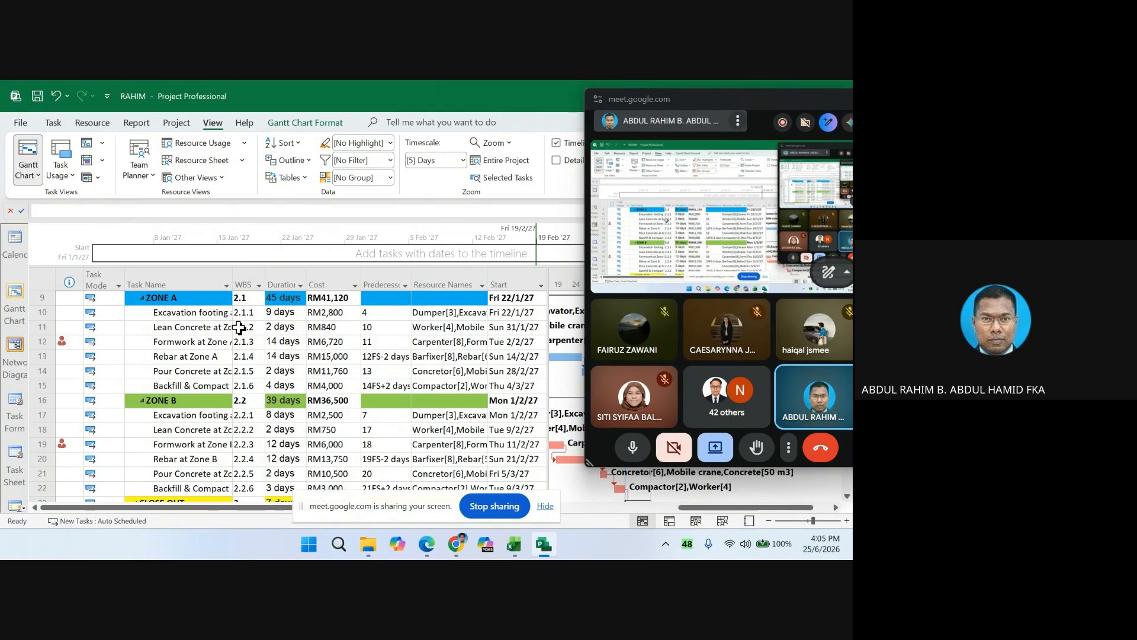
scroll(238, 328, up, 3)
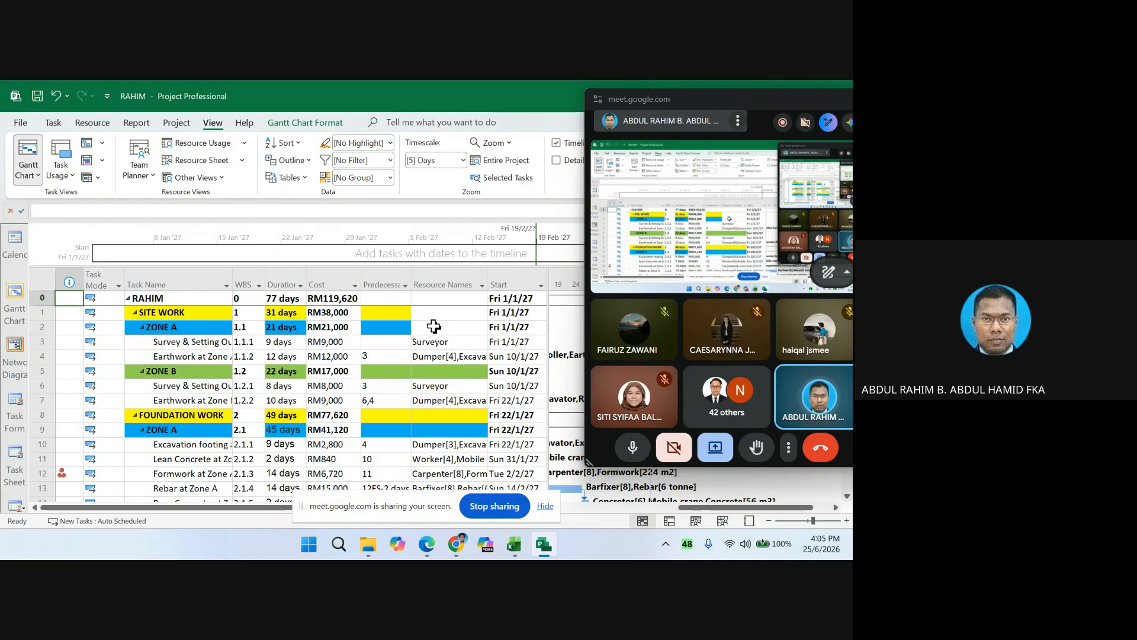
scroll(432, 329, down, 2)
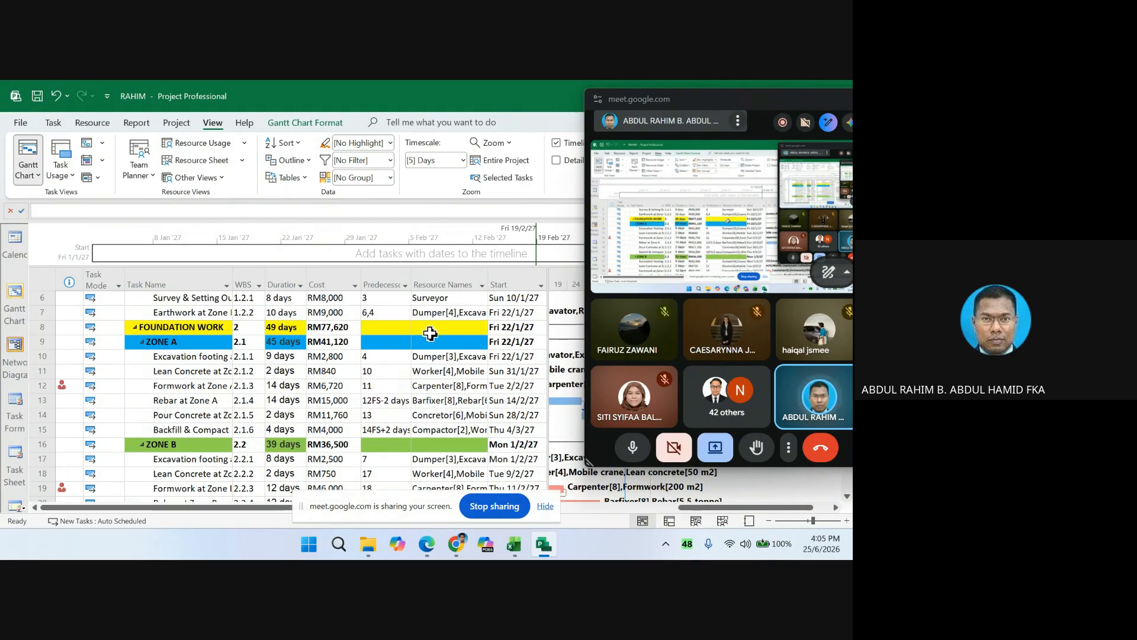
scroll(431, 333, down, 2)
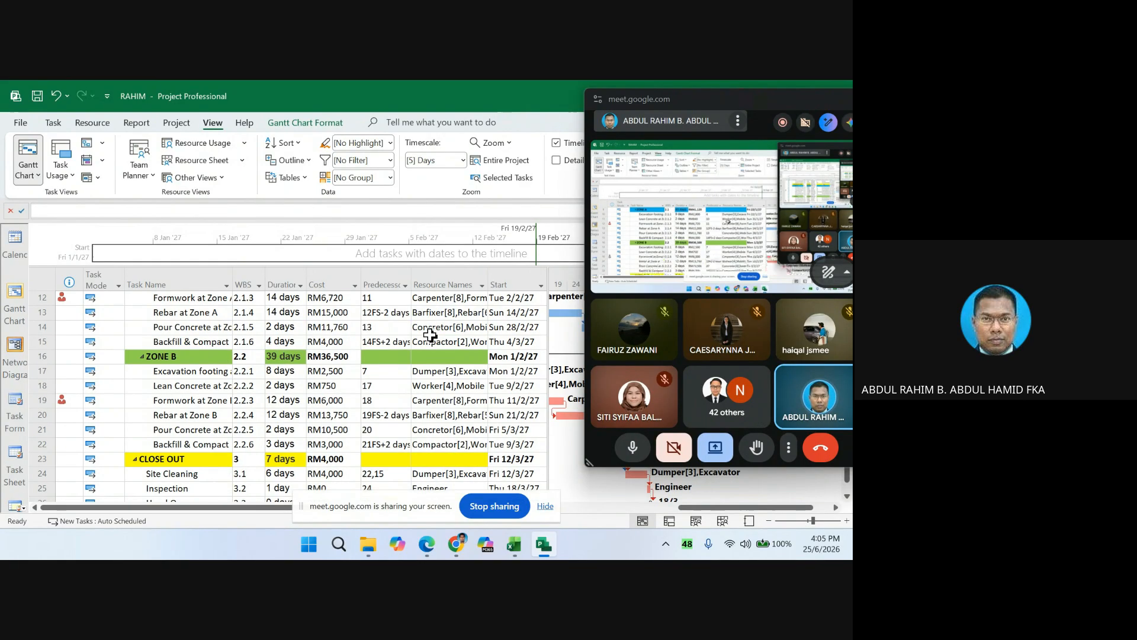
scroll(430, 335, down, 2)
scroll(428, 337, up, 3)
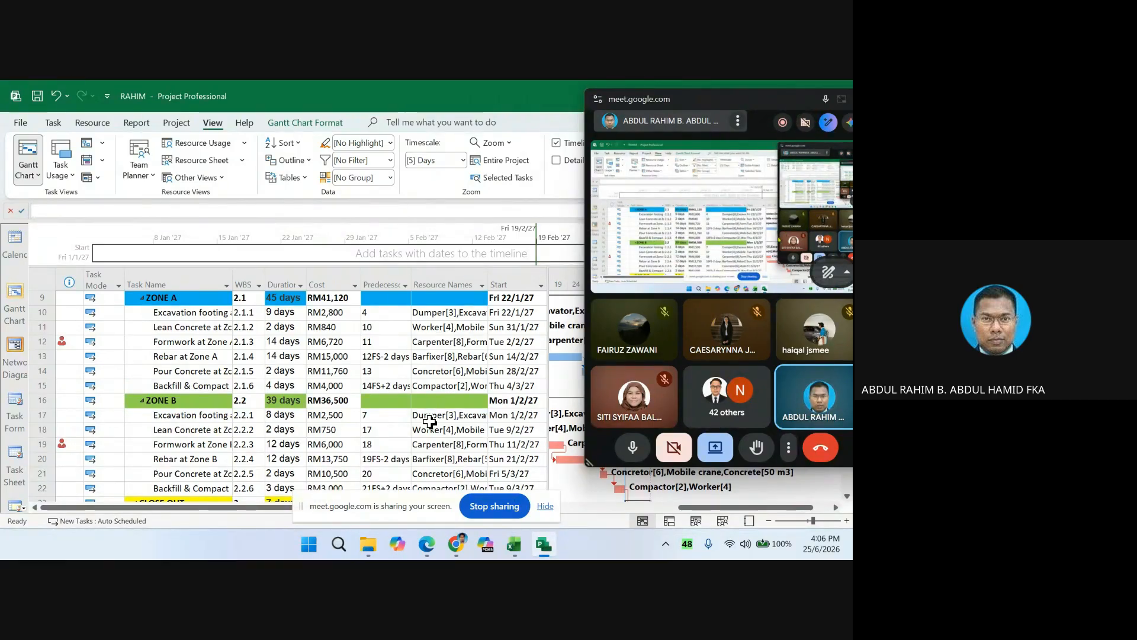
- Open the Resource Sheet and select the Carpenter resource
click(723, 523)
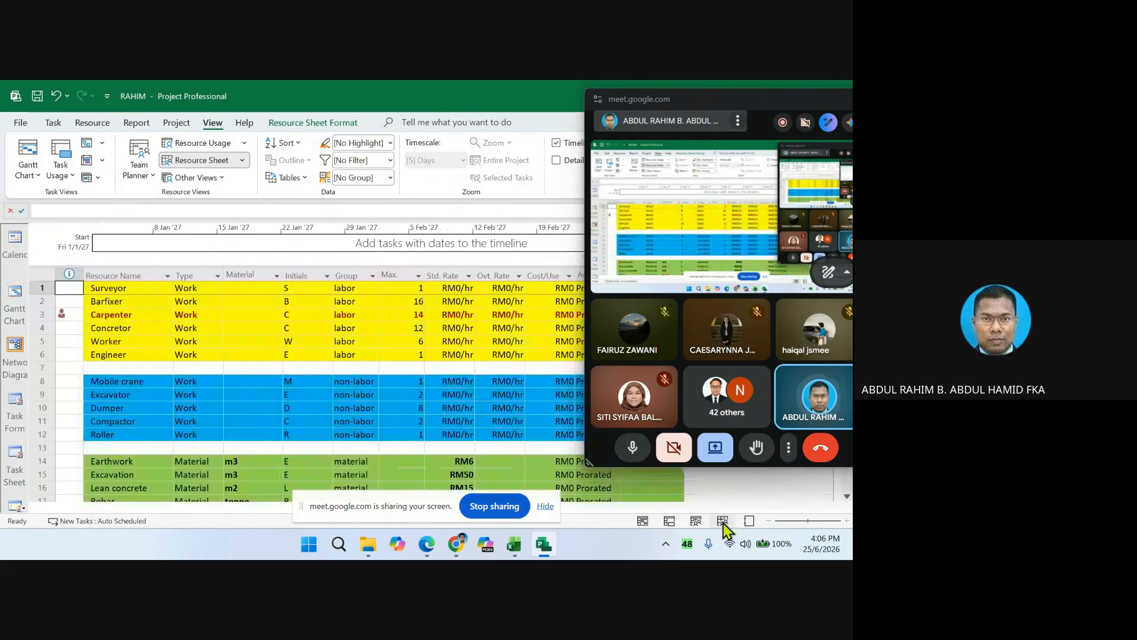
click(39, 316)
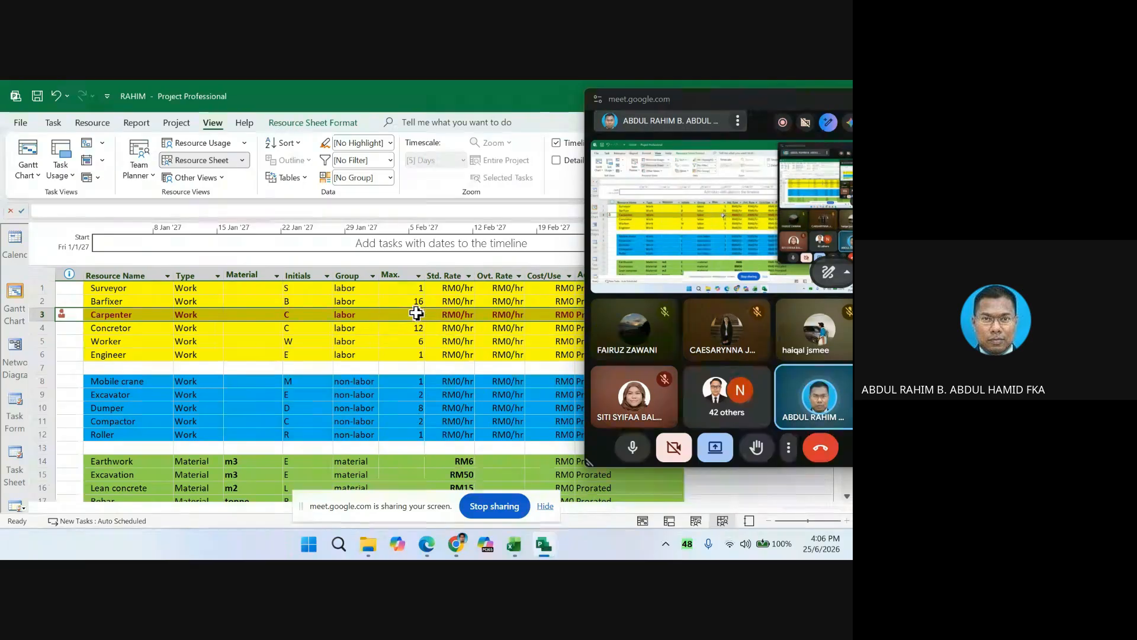
- Raise the Carpenter resource's maximum units to 16
click(419, 314)
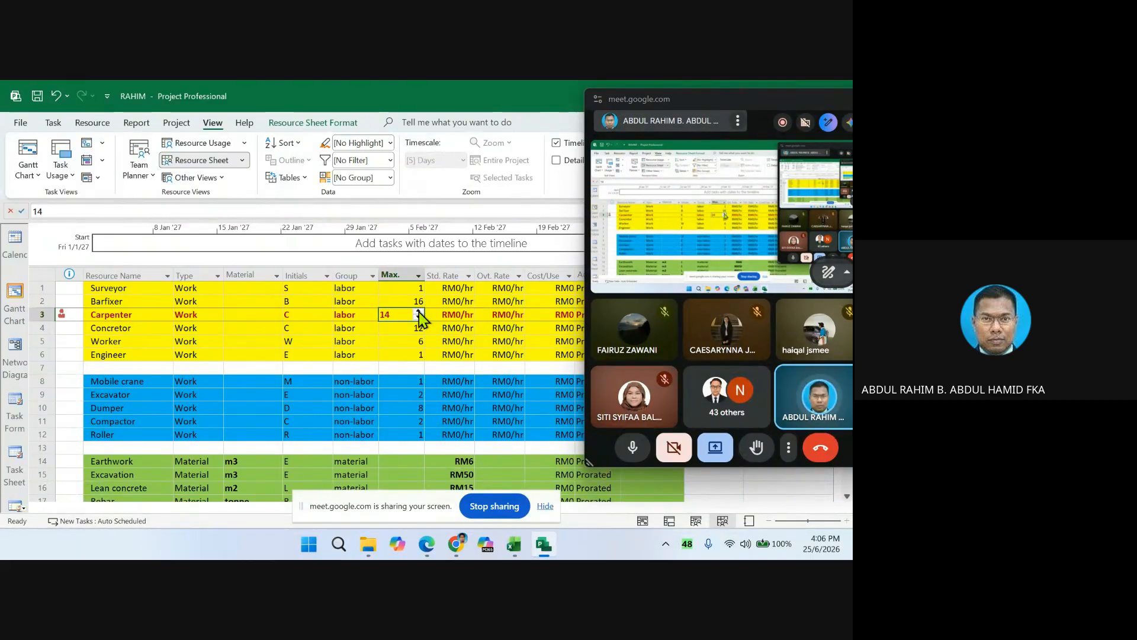
click(419, 311)
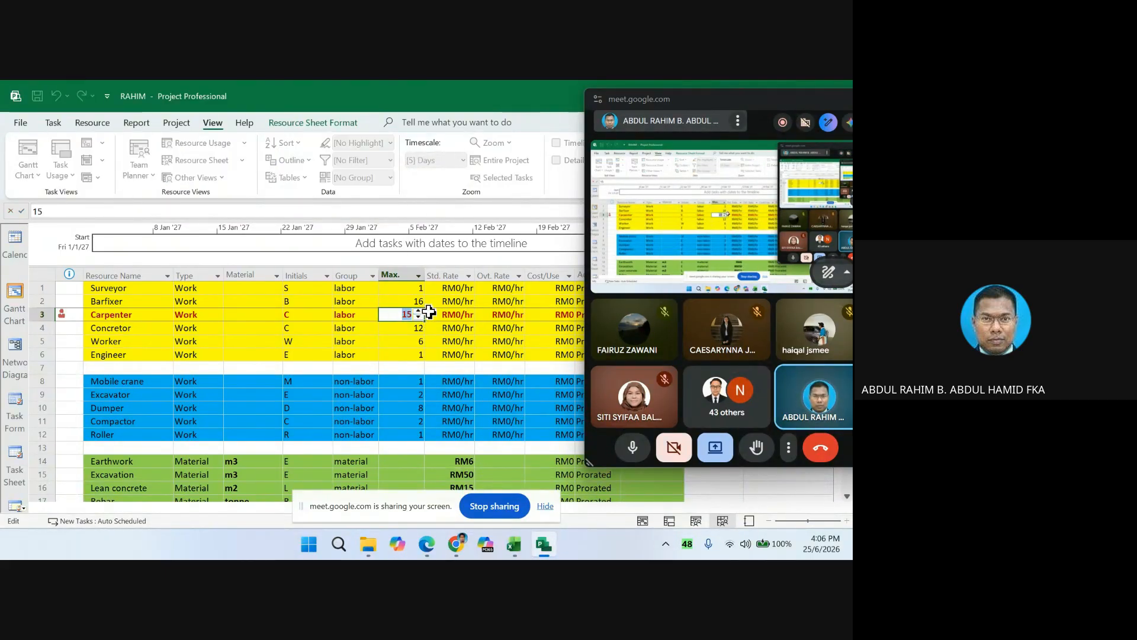
click(429, 312)
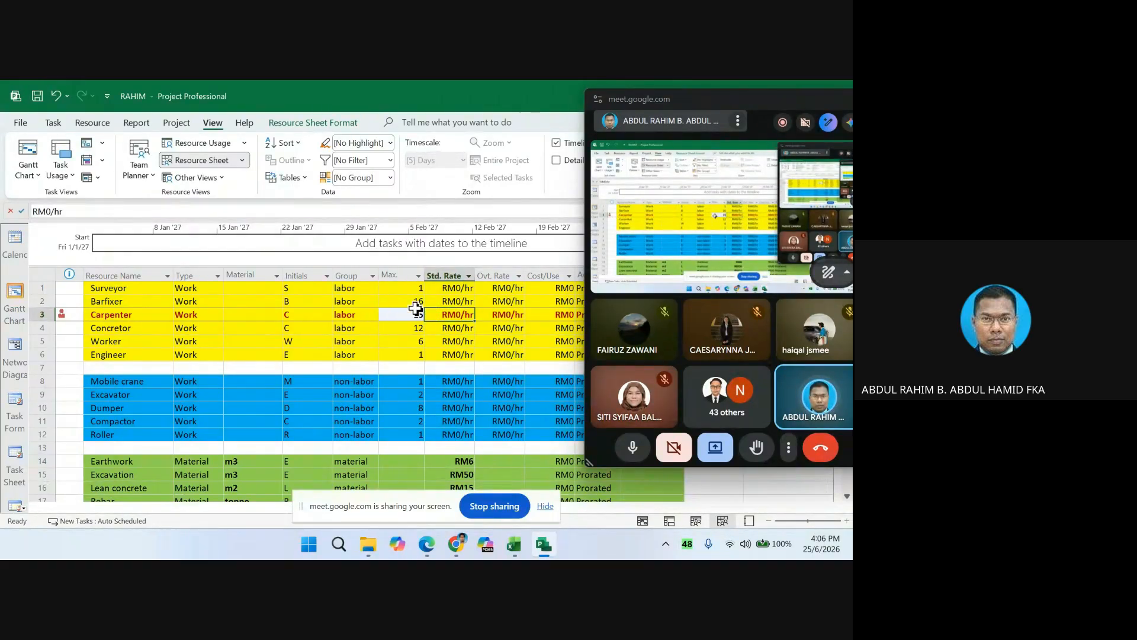
click(416, 314)
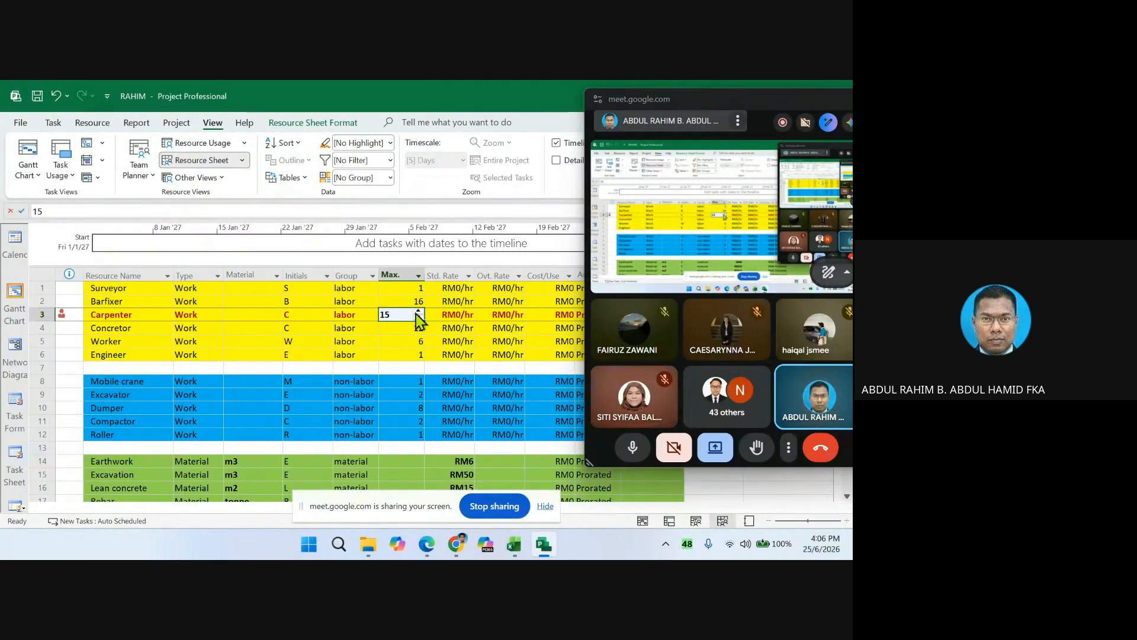
click(417, 311)
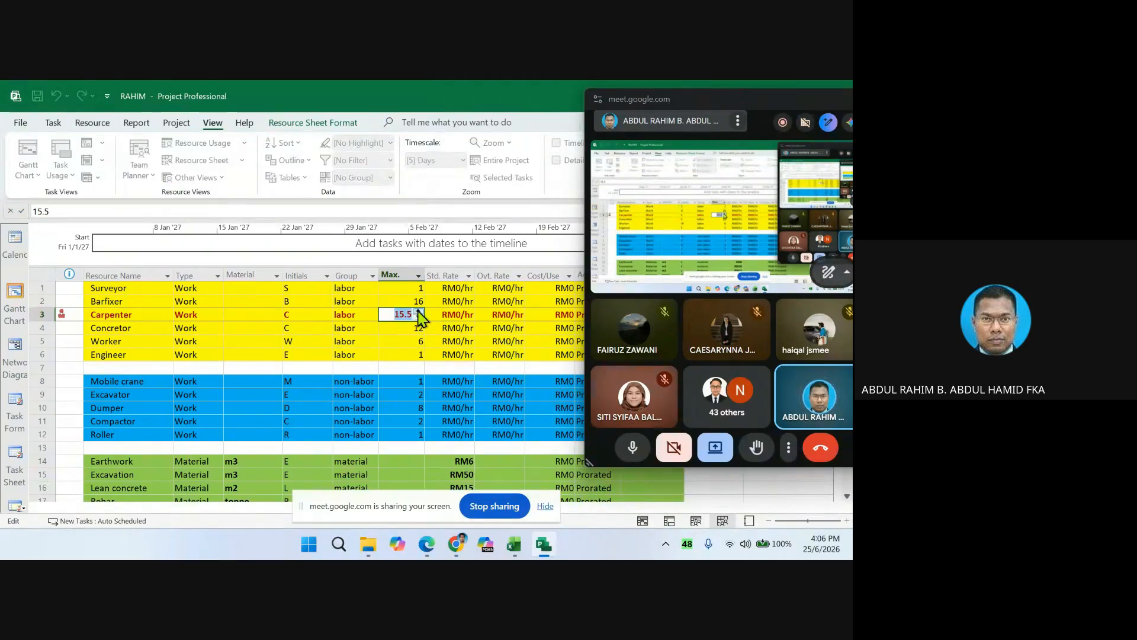
click(419, 312)
click(432, 314)
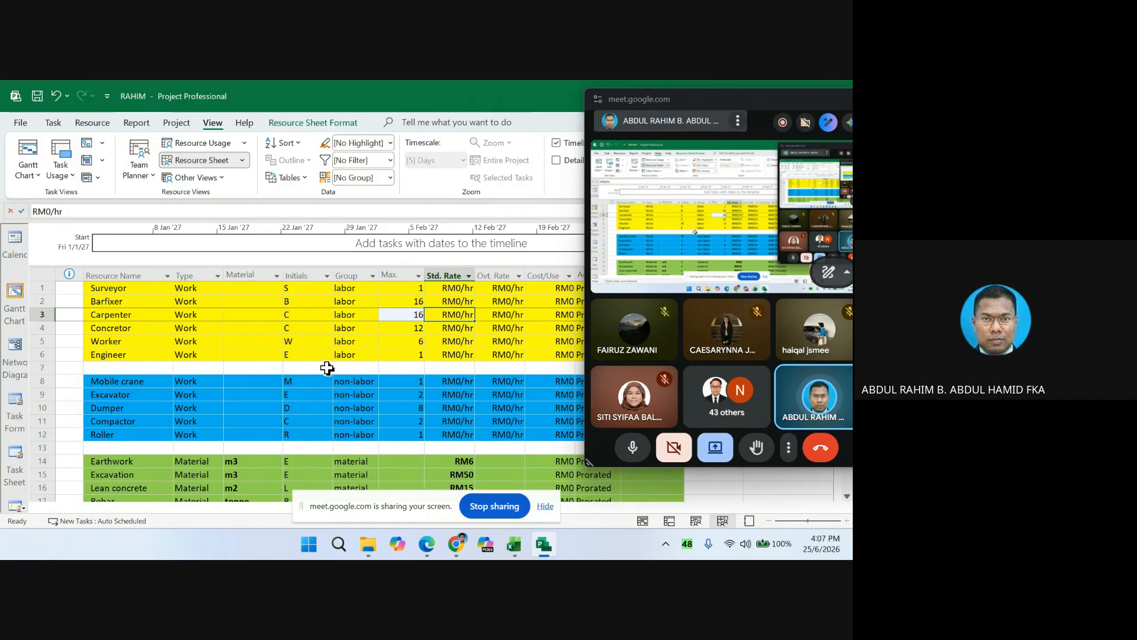
- Reduce the Carpenter resource's maximum units to 14
click(414, 313)
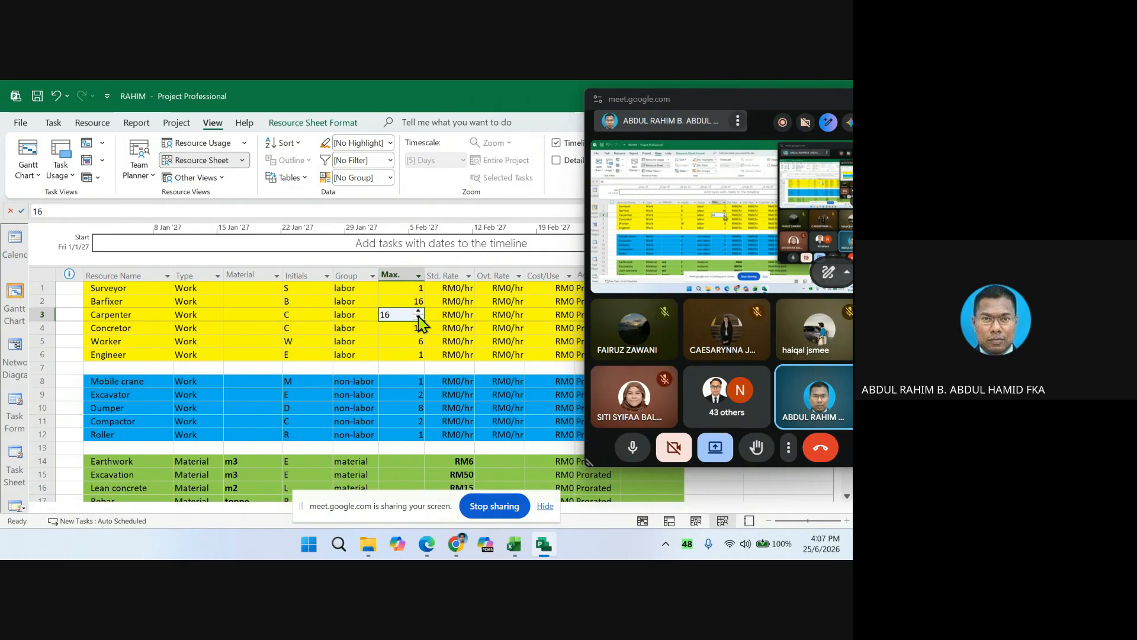
click(418, 316)
click(418, 316)
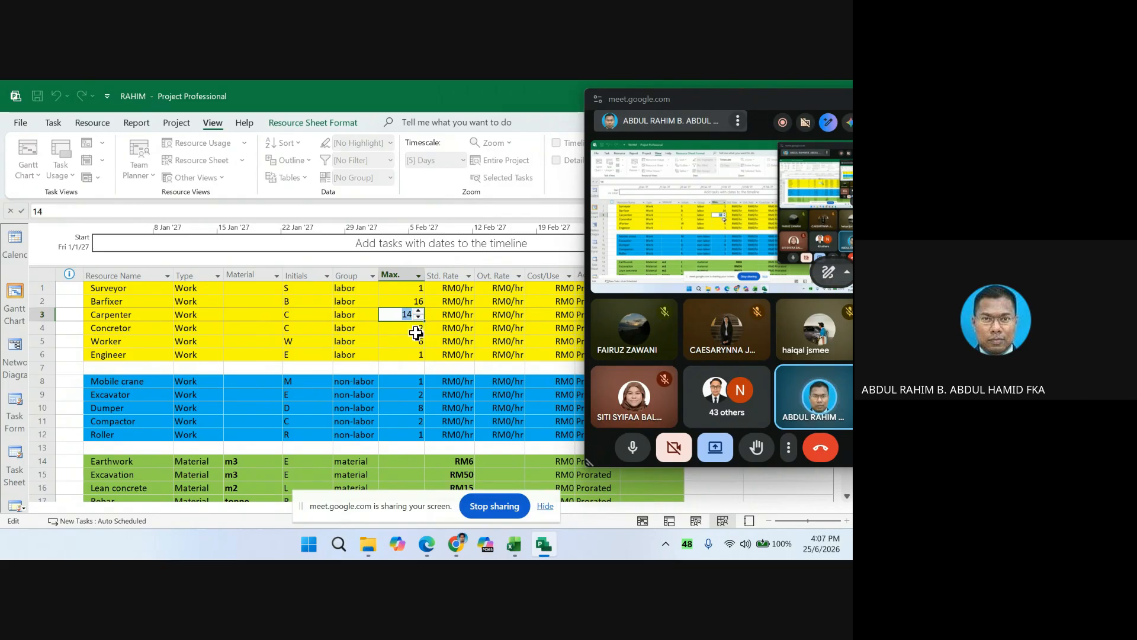
click(437, 316)
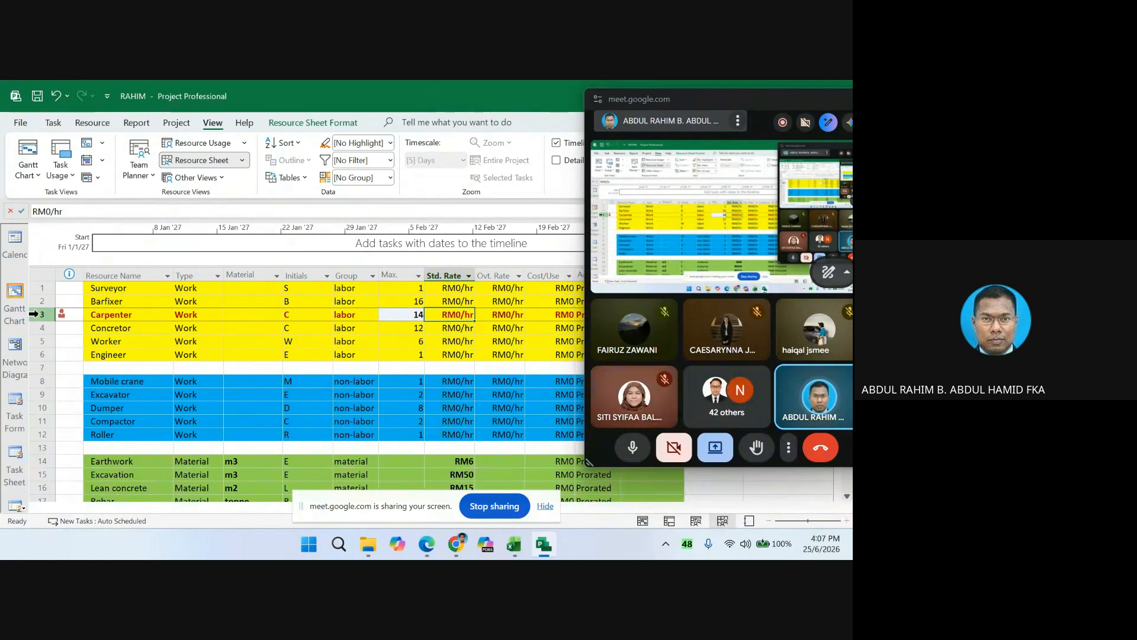
- Show the Carpenter in the Resource Allocation view and examine the overlapping formwork tasks around 12 February 2027
click(39, 317)
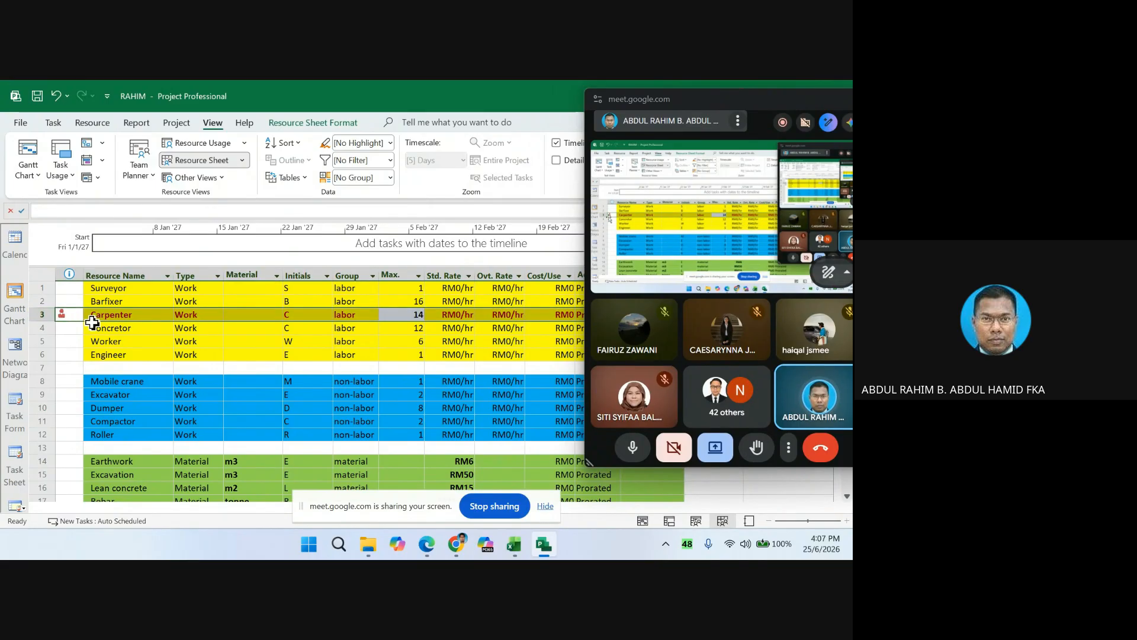
click(215, 179)
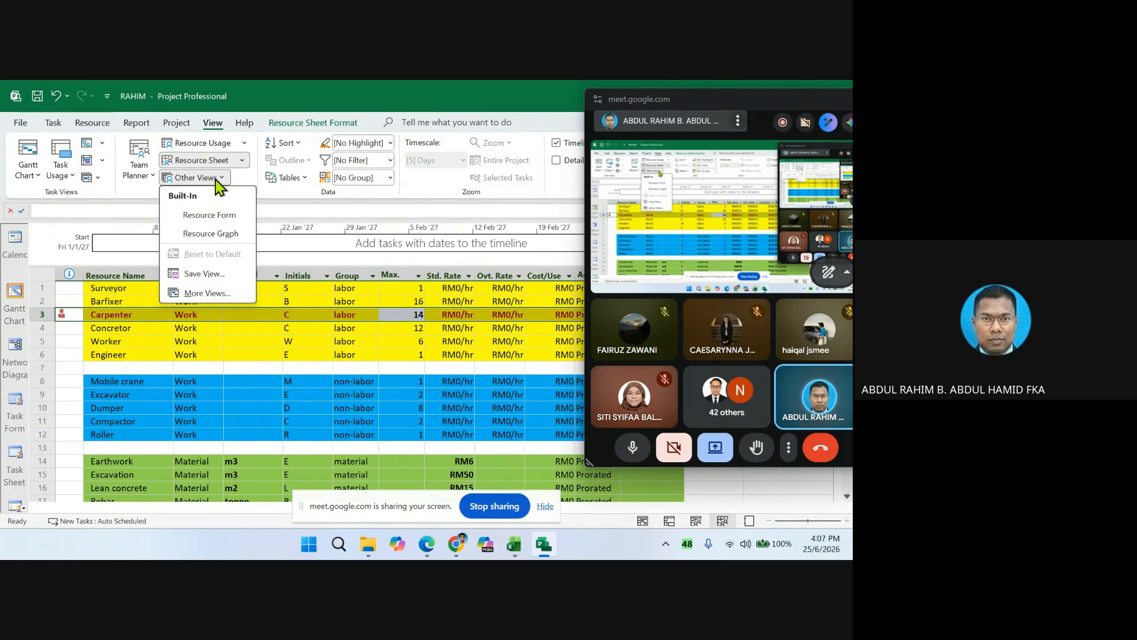
click(207, 294)
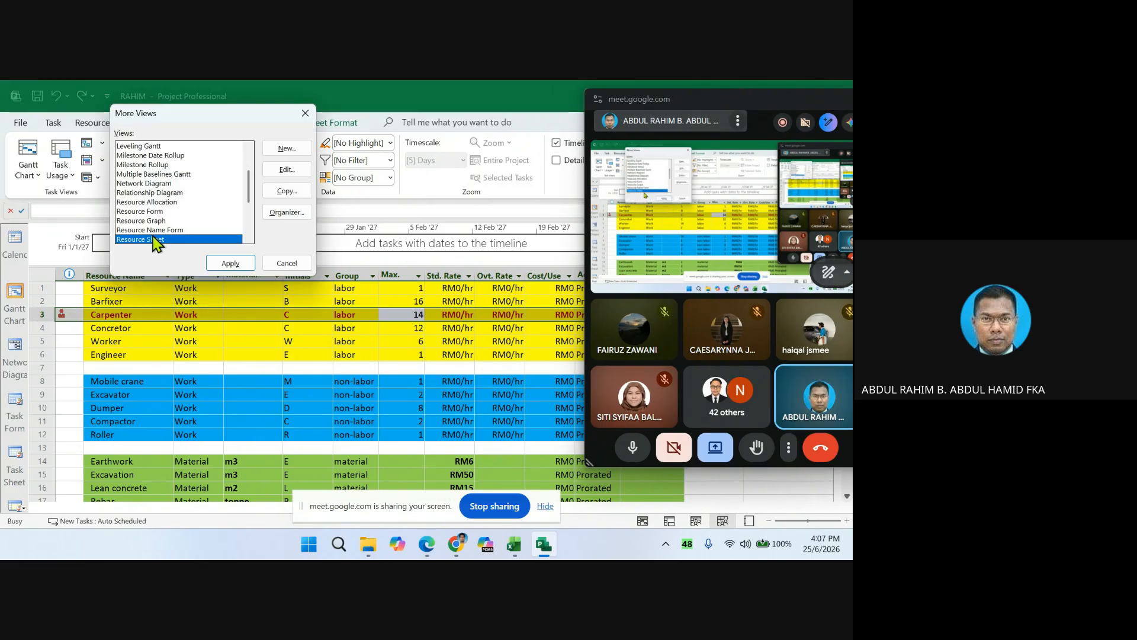
click(158, 203)
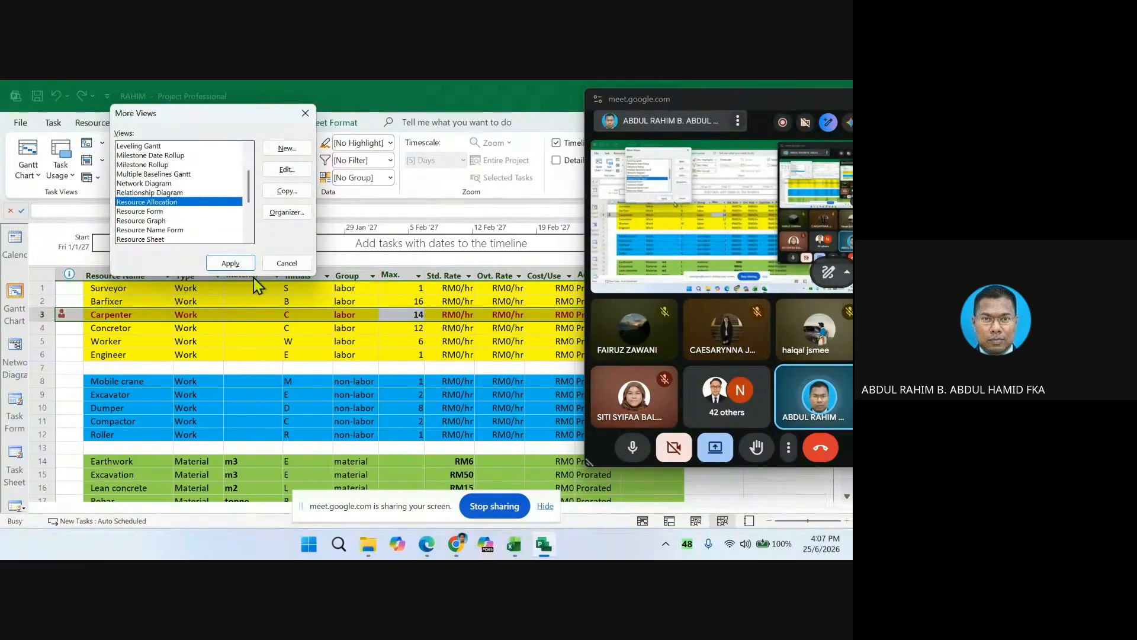
click(231, 263)
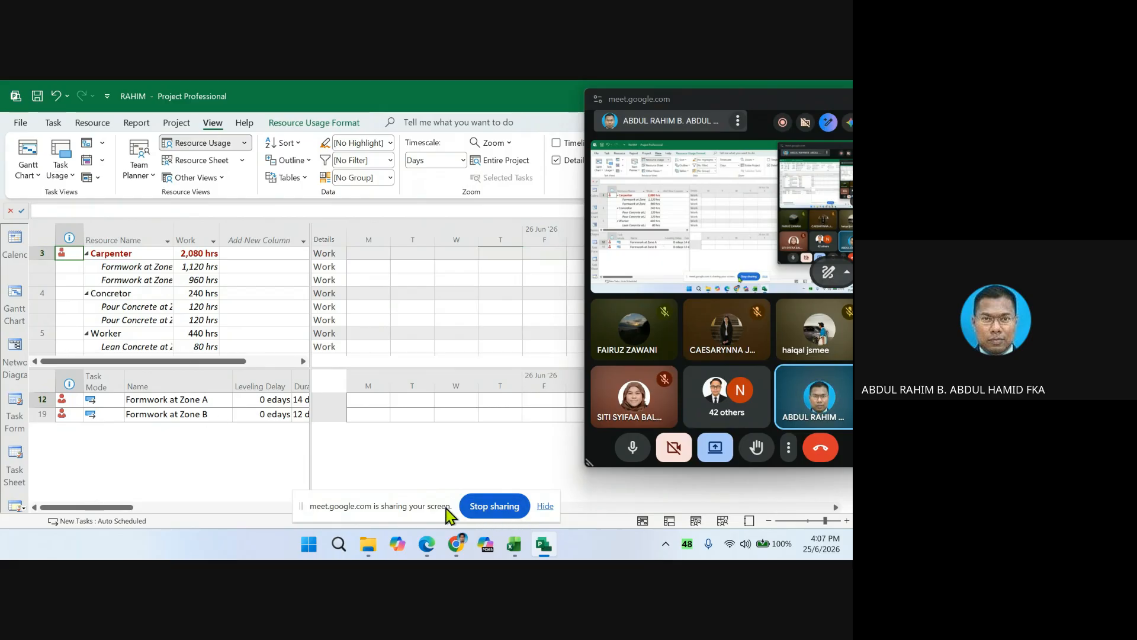
drag(445, 514, 262, 484)
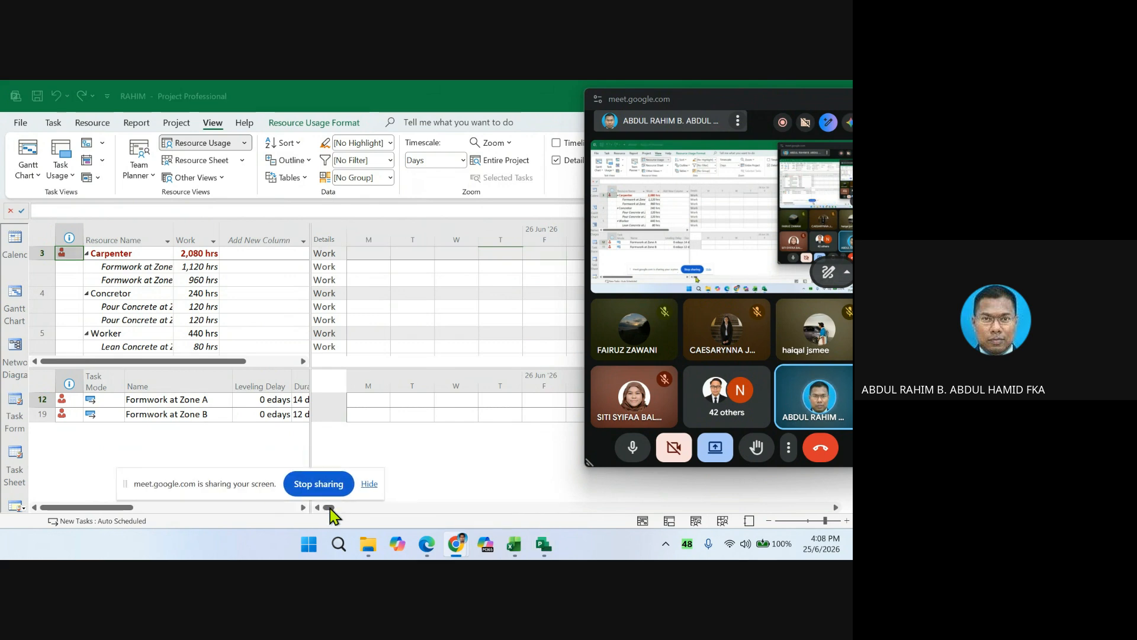
drag(329, 507, 586, 509)
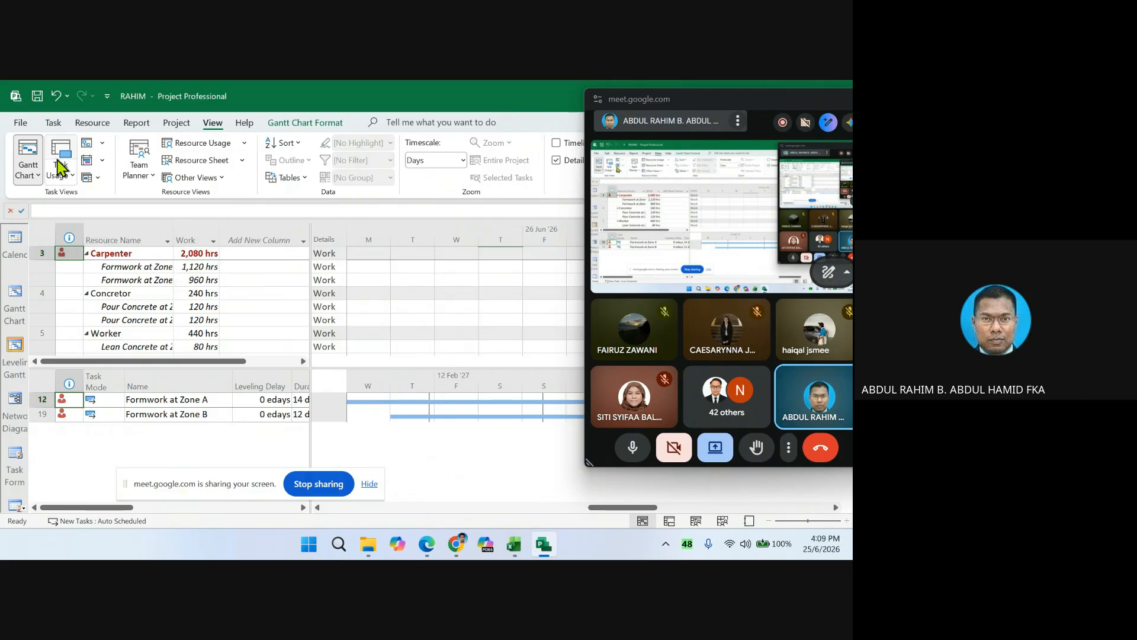
- Level all resources in the project to resolve the Carpenter's overallocation on the Zone A and Zone B formwork
click(90, 124)
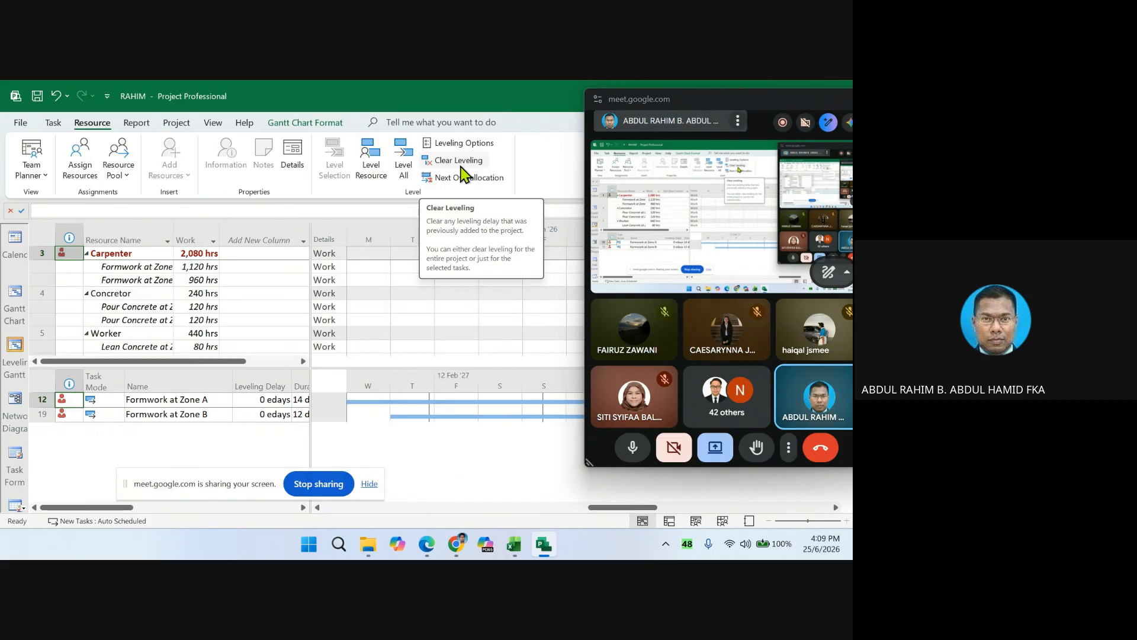
click(406, 172)
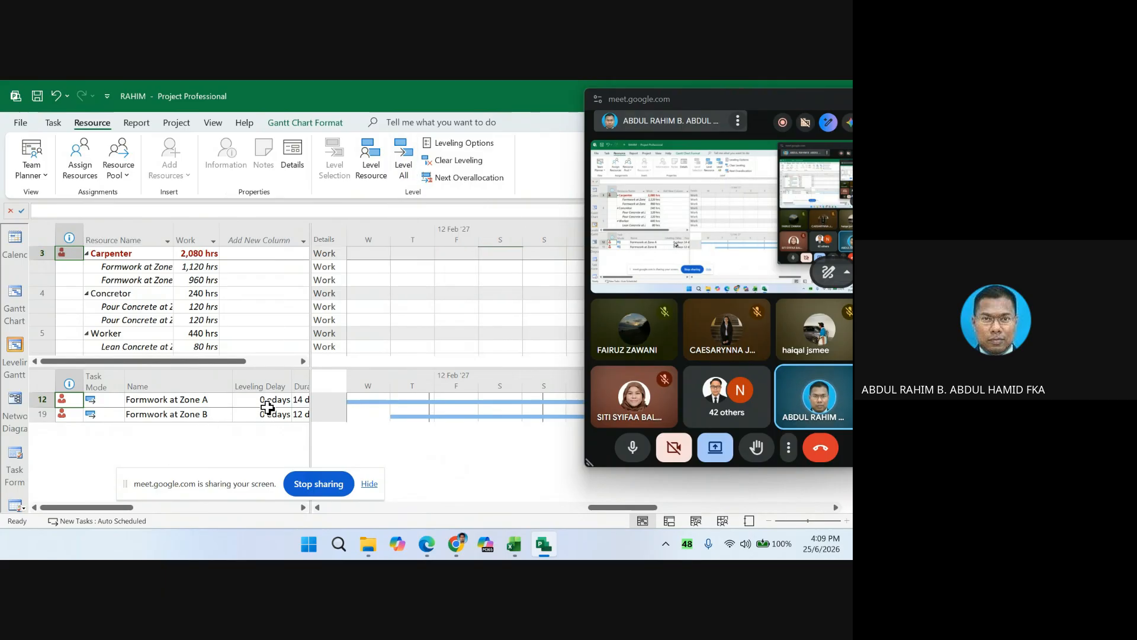
click(266, 413)
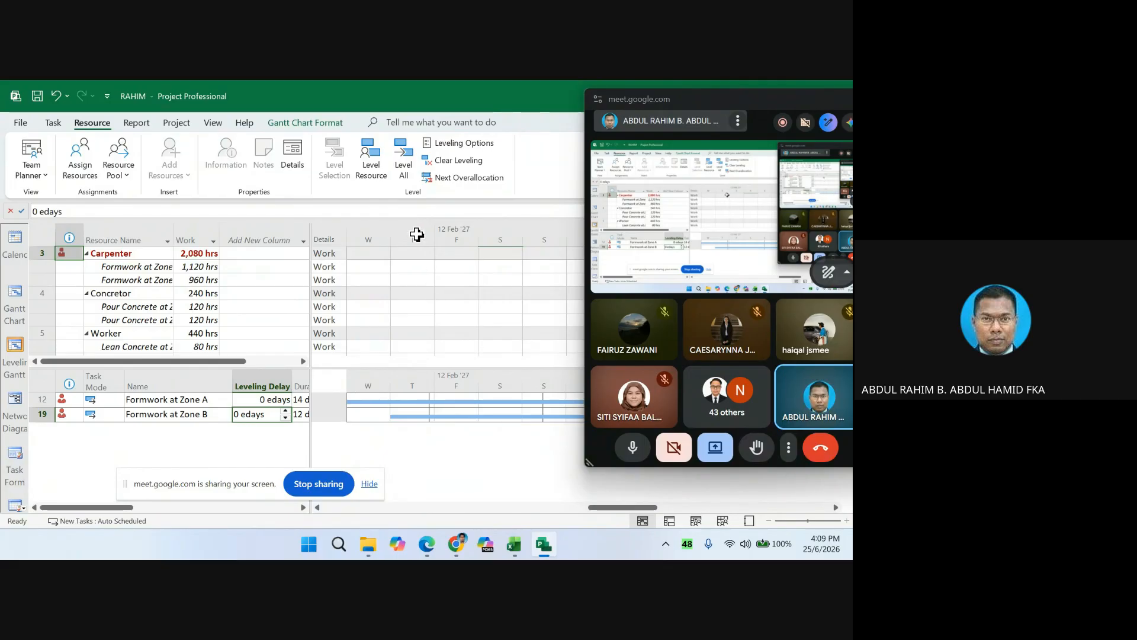
click(405, 167)
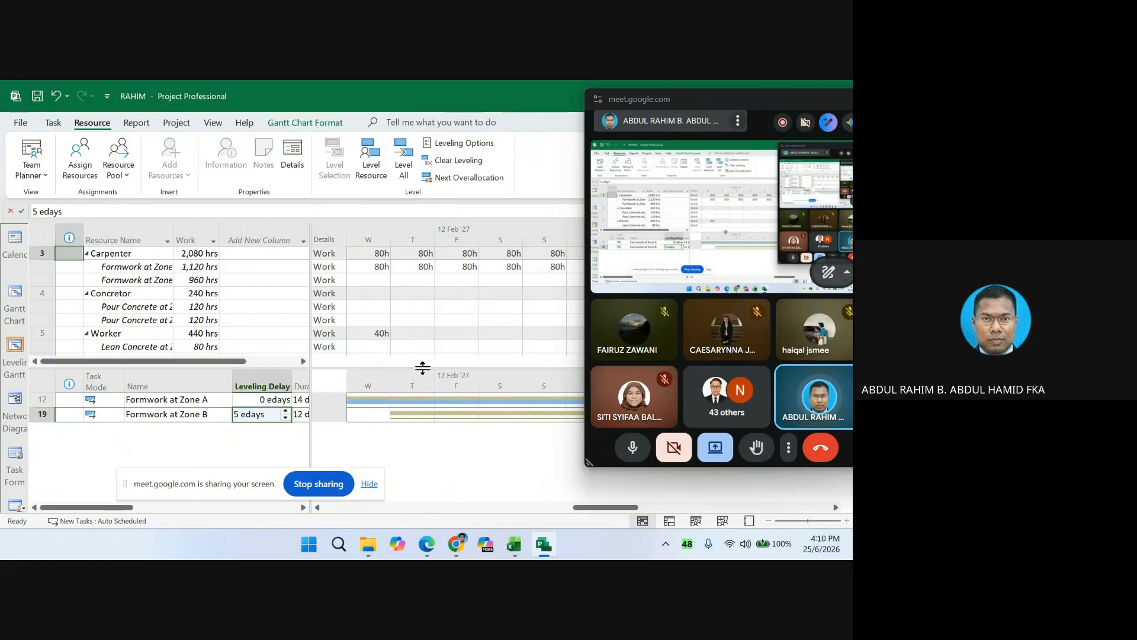
- Close the lower pane of the split resource view and return to the Gantt Chart
drag(423, 368, 462, 511)
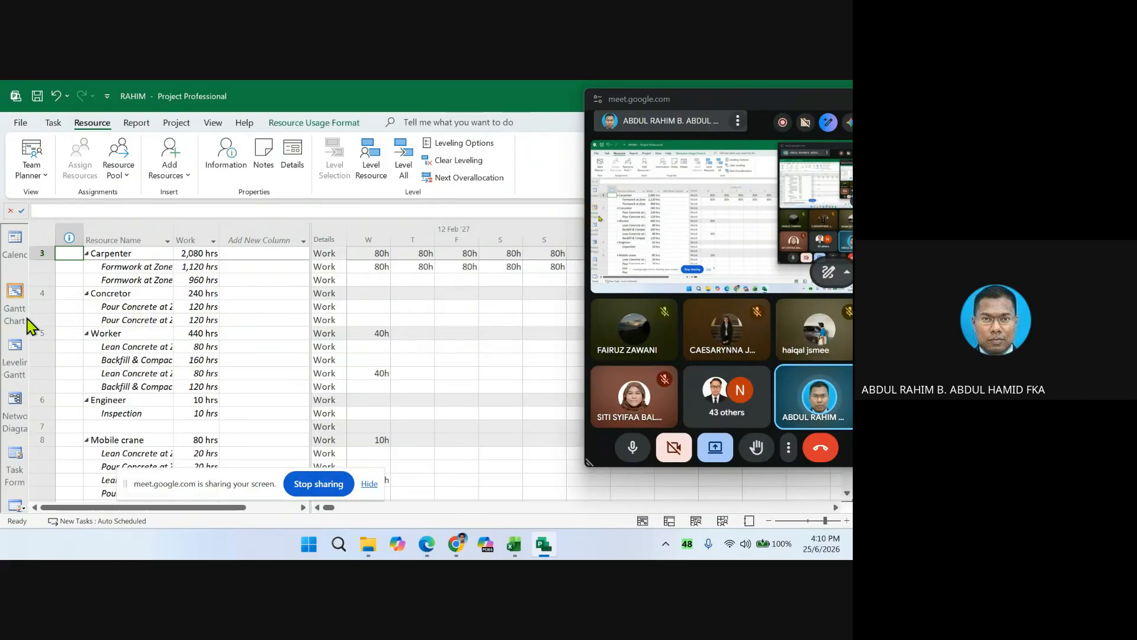
click(11, 291)
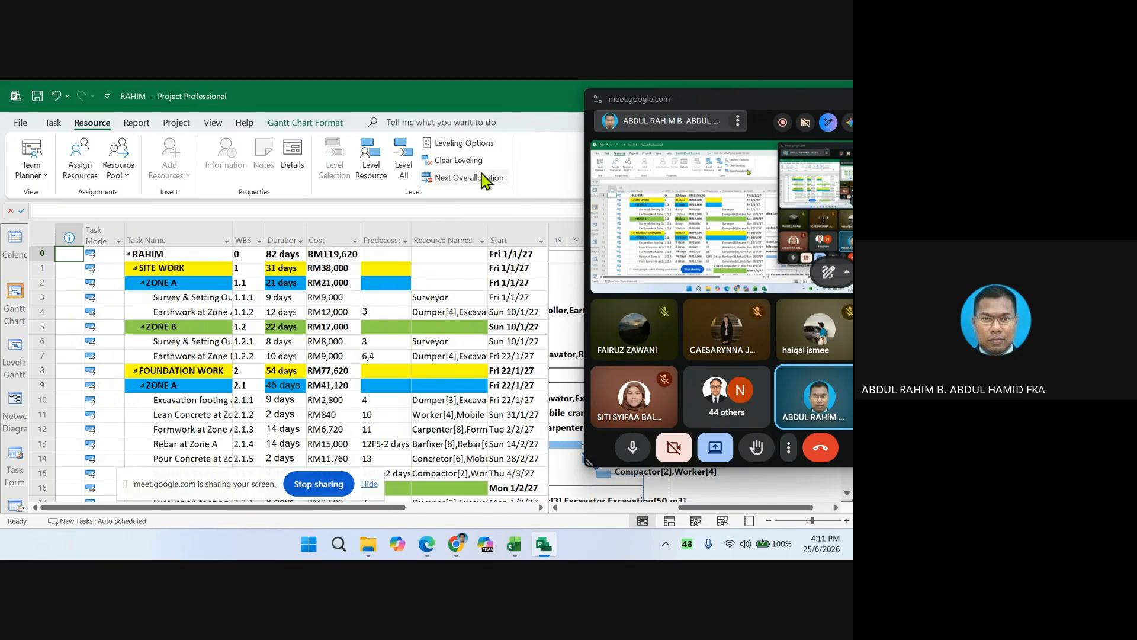
- Clear leveling for the entire project and check the formwork tasks' overallocation indicators
click(449, 161)
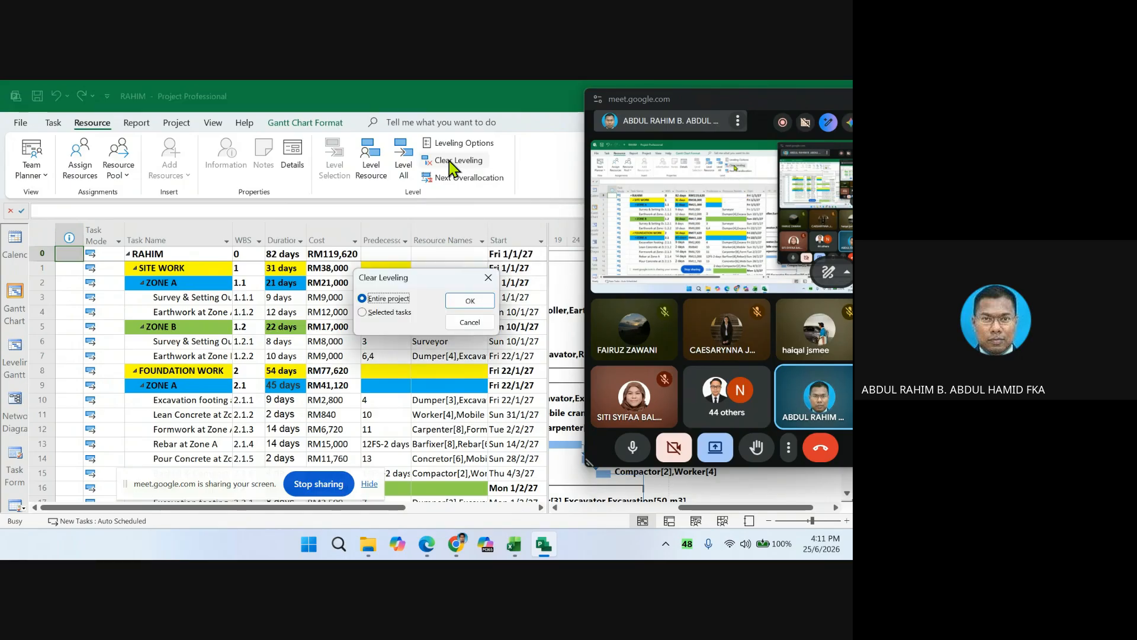
click(468, 300)
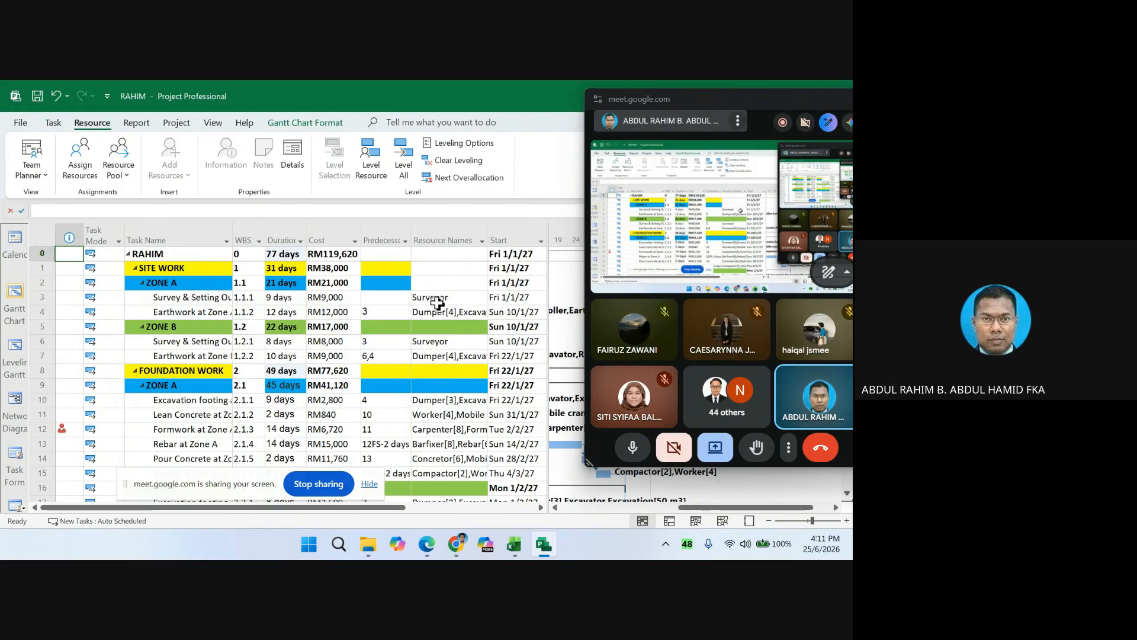
scroll(380, 317, down, 3)
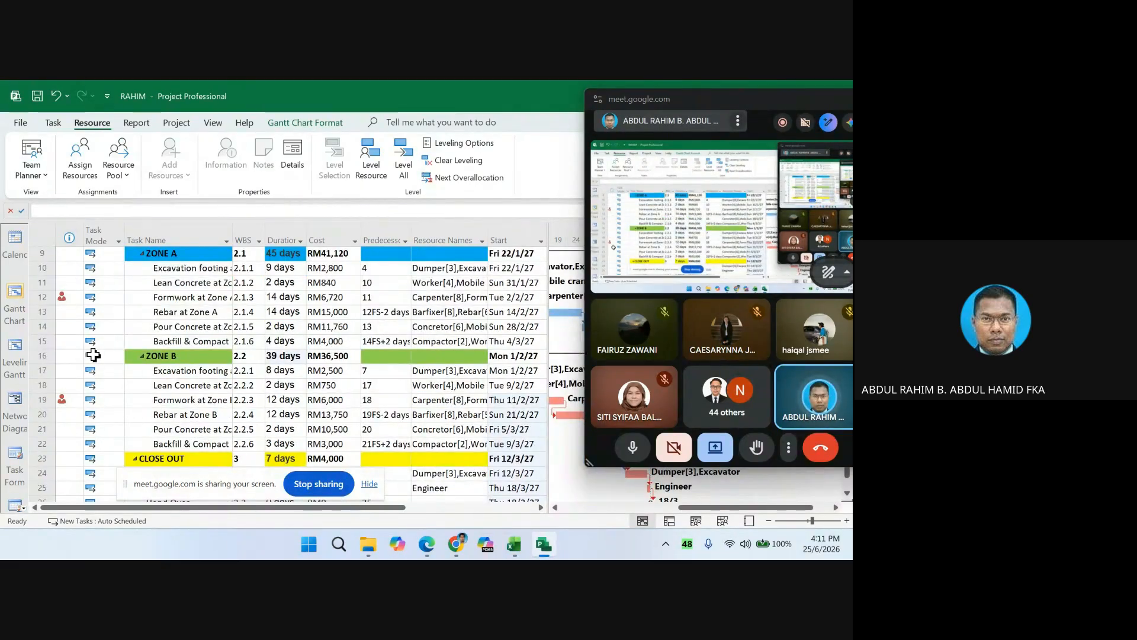
- Set the Carpenter's maximum units to 16 in the Resource Sheet
scroll(103, 386, up, 3)
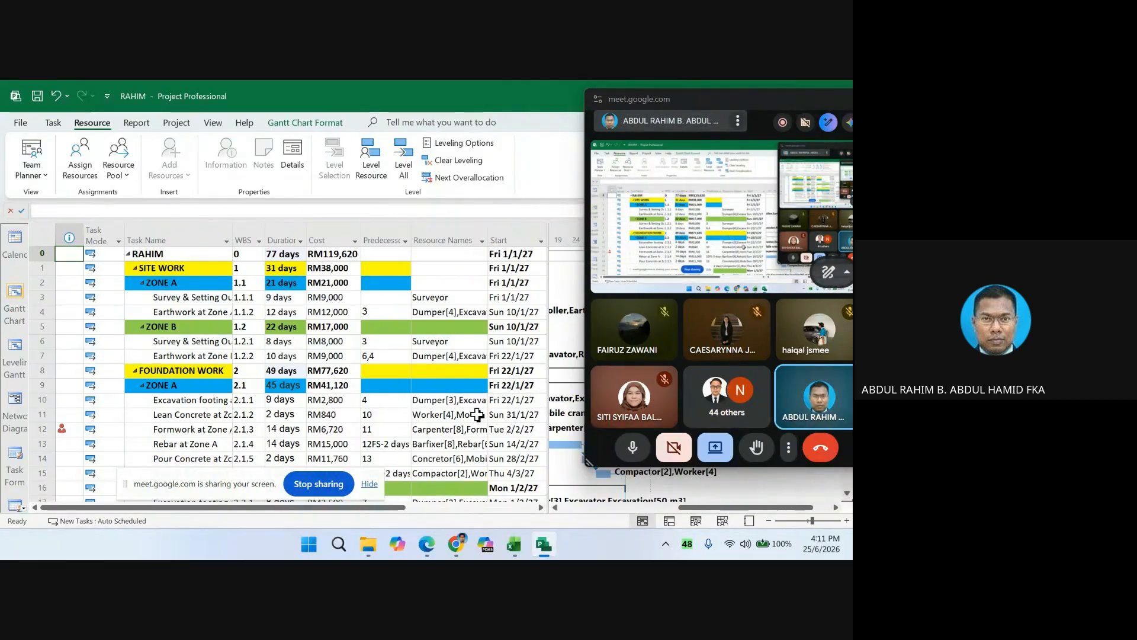
scroll(406, 400, down, 2)
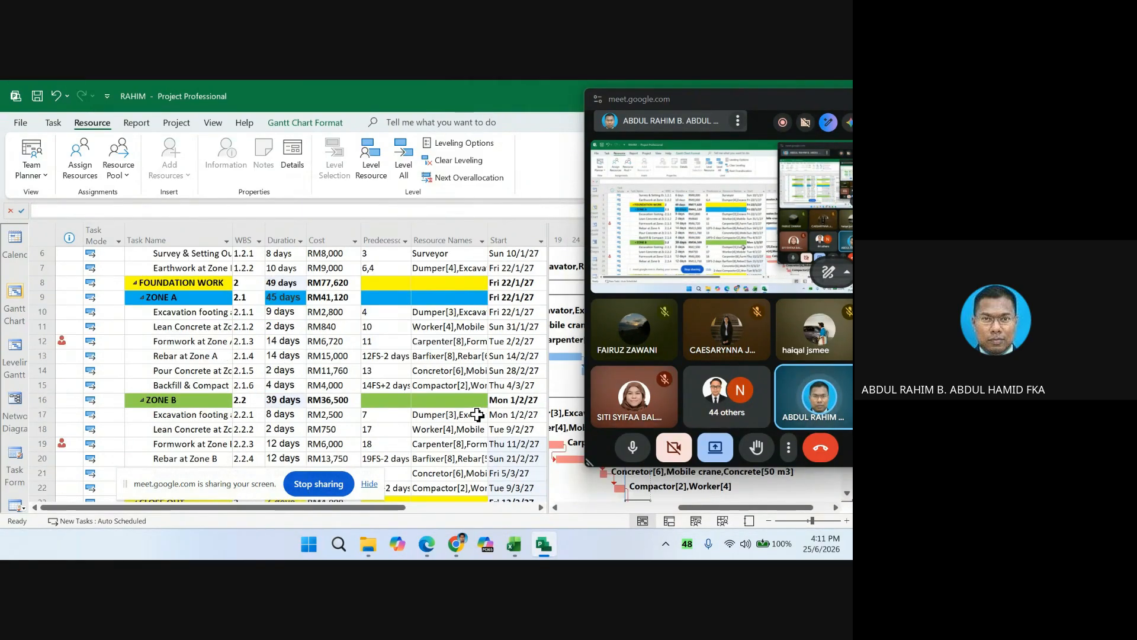
click(722, 521)
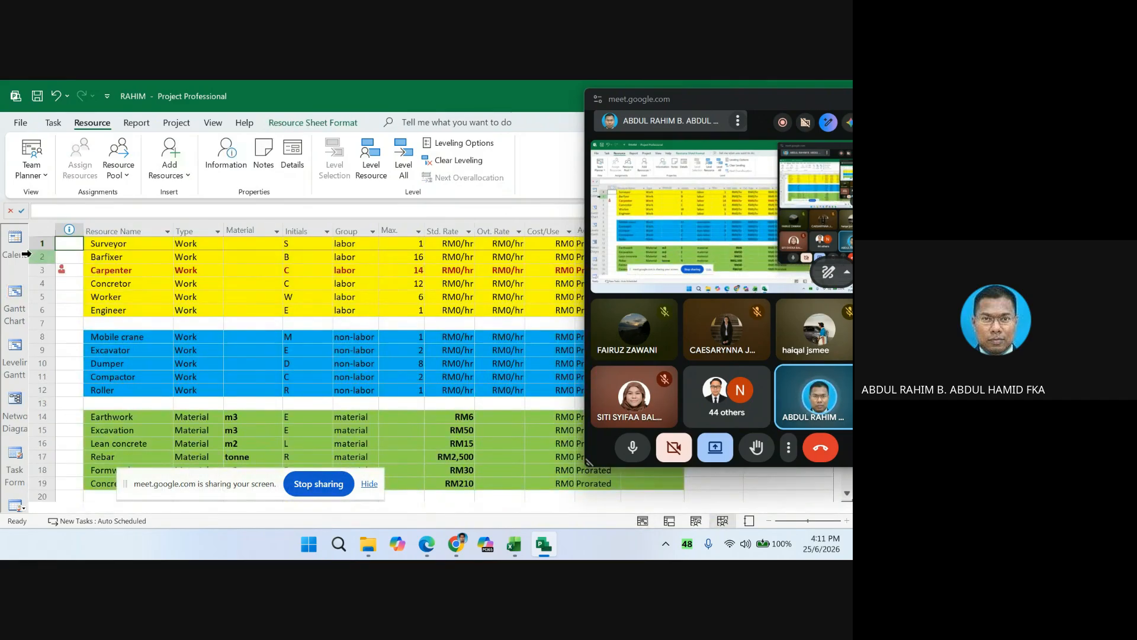
click(39, 271)
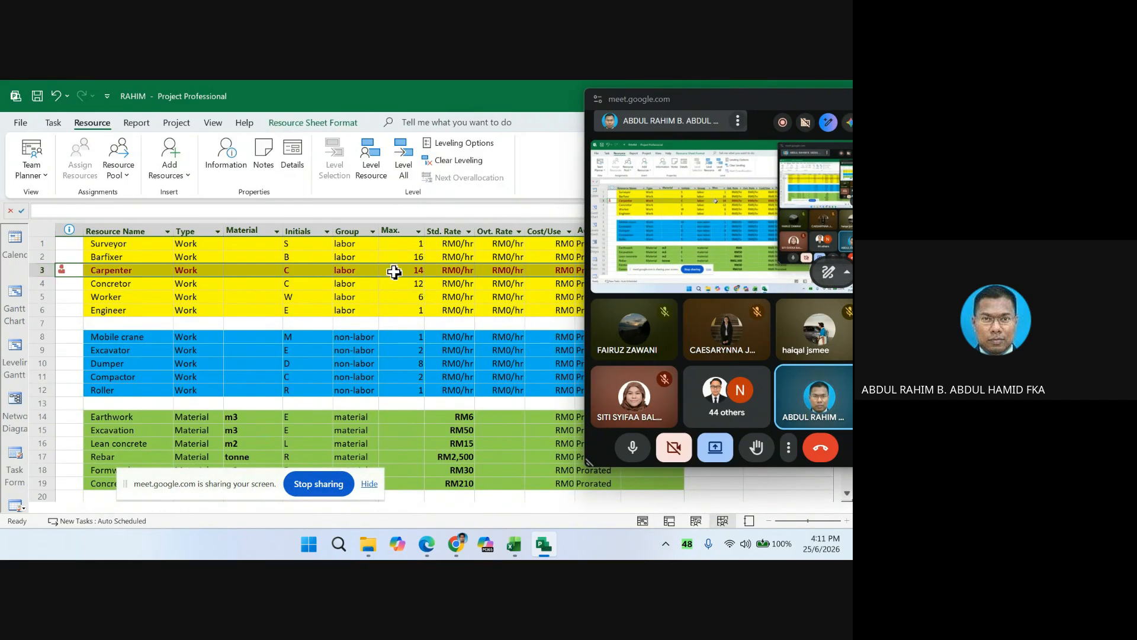
click(416, 271)
click(417, 265)
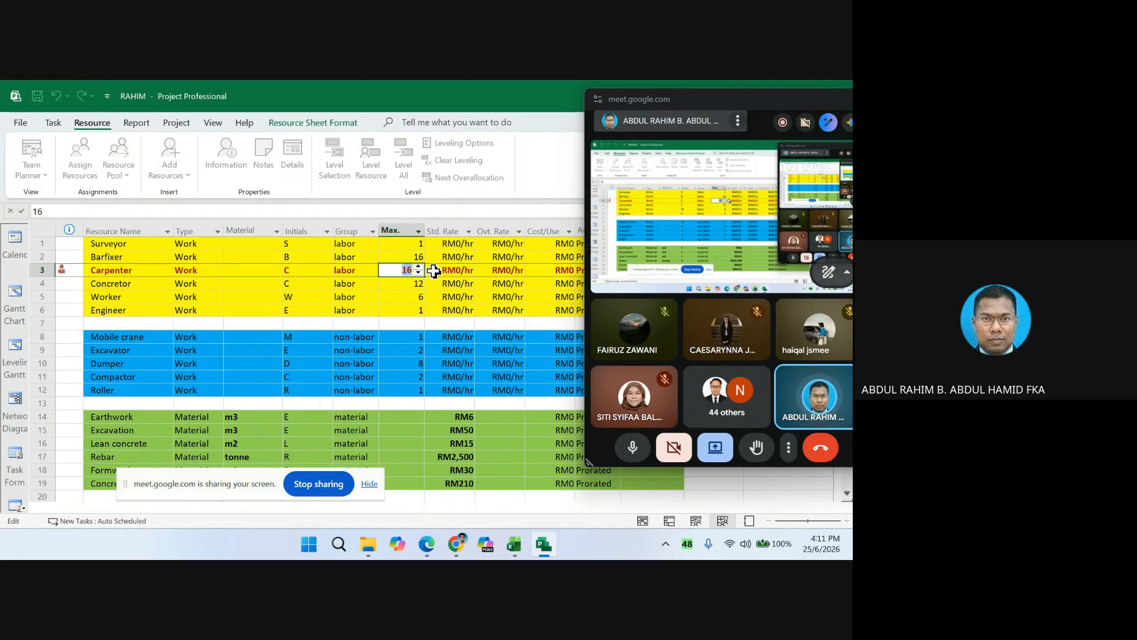
click(434, 270)
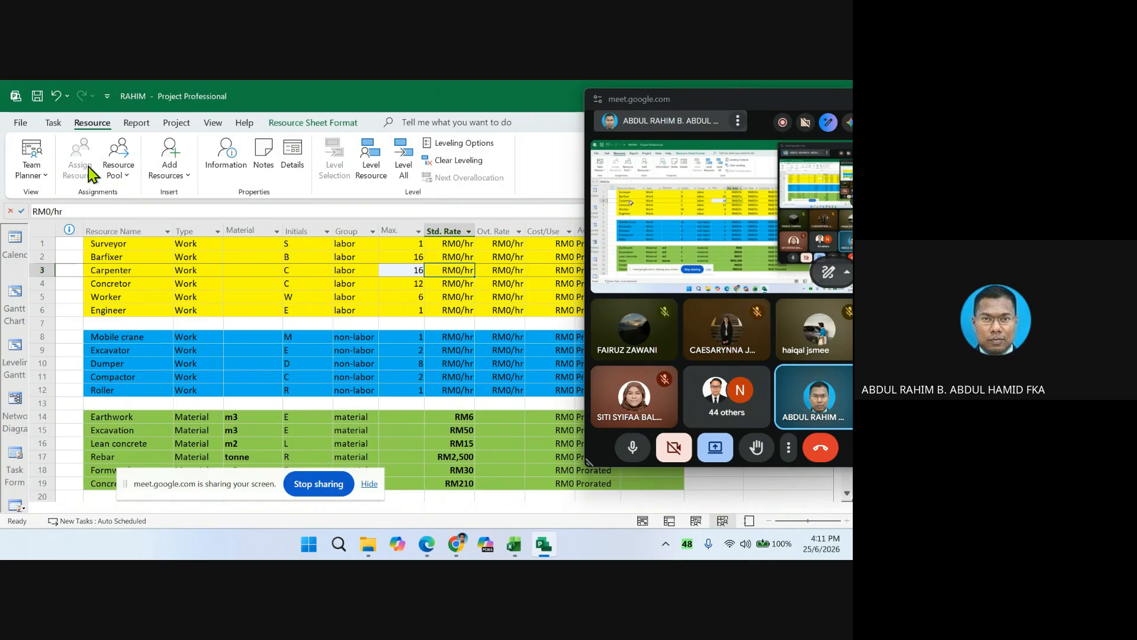
- Save the project and return to the Gantt Chart
click(38, 98)
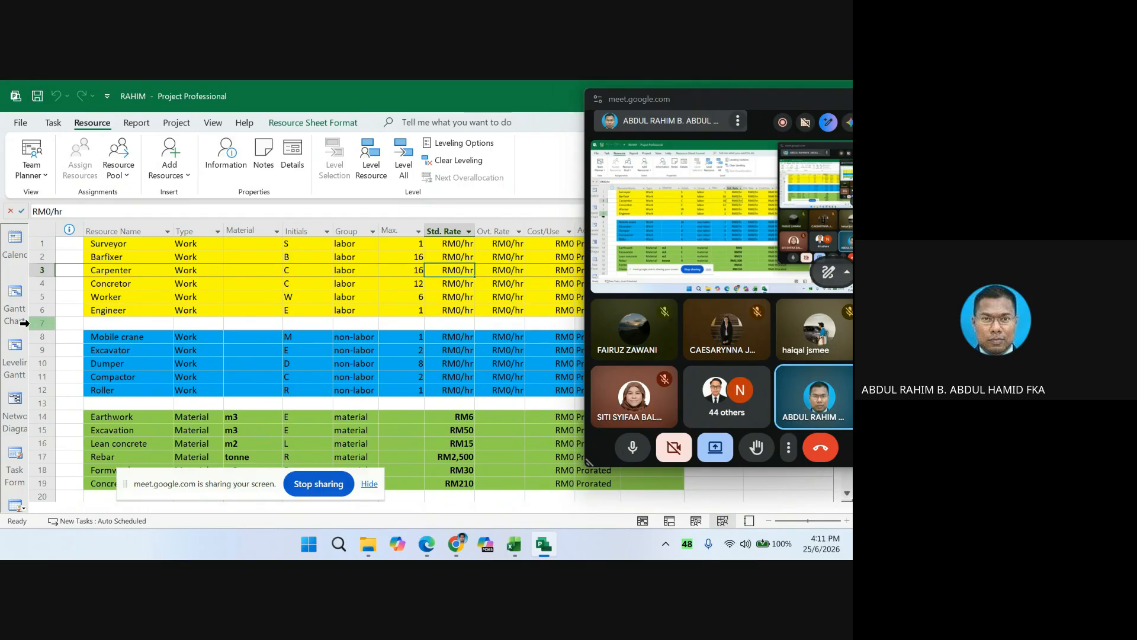
click(13, 298)
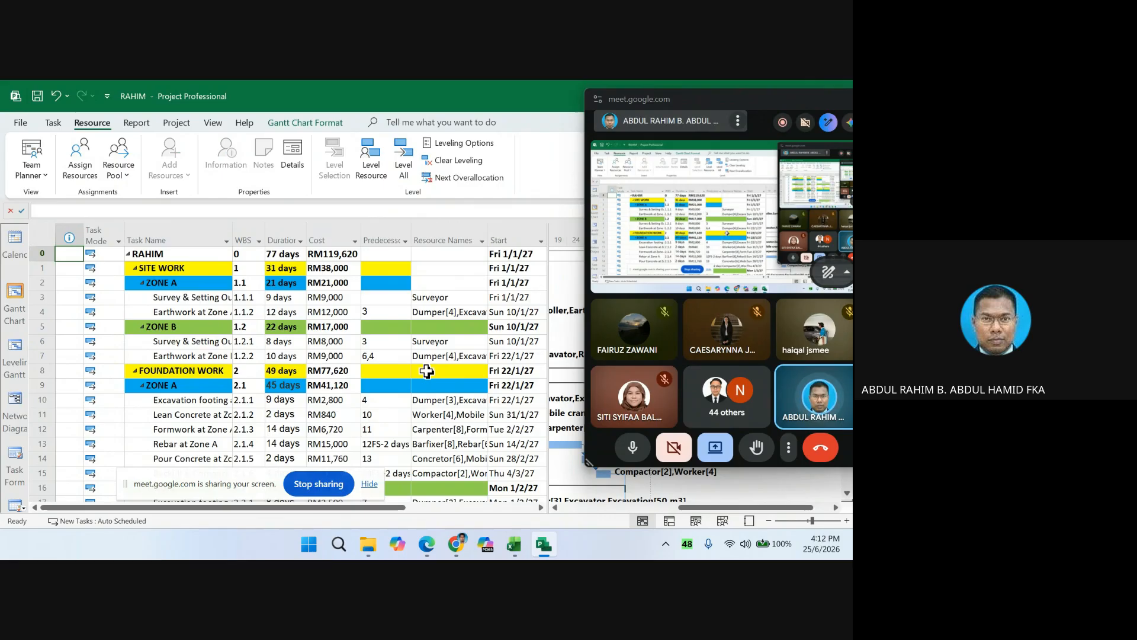
drag(768, 105, 589, 96)
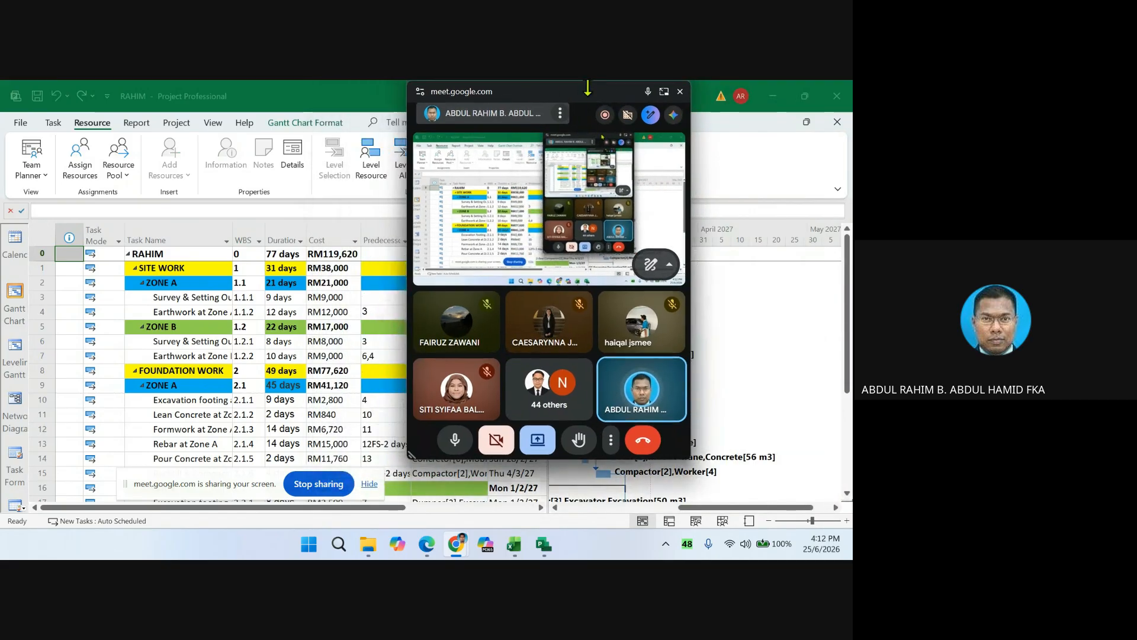
click(14, 293)
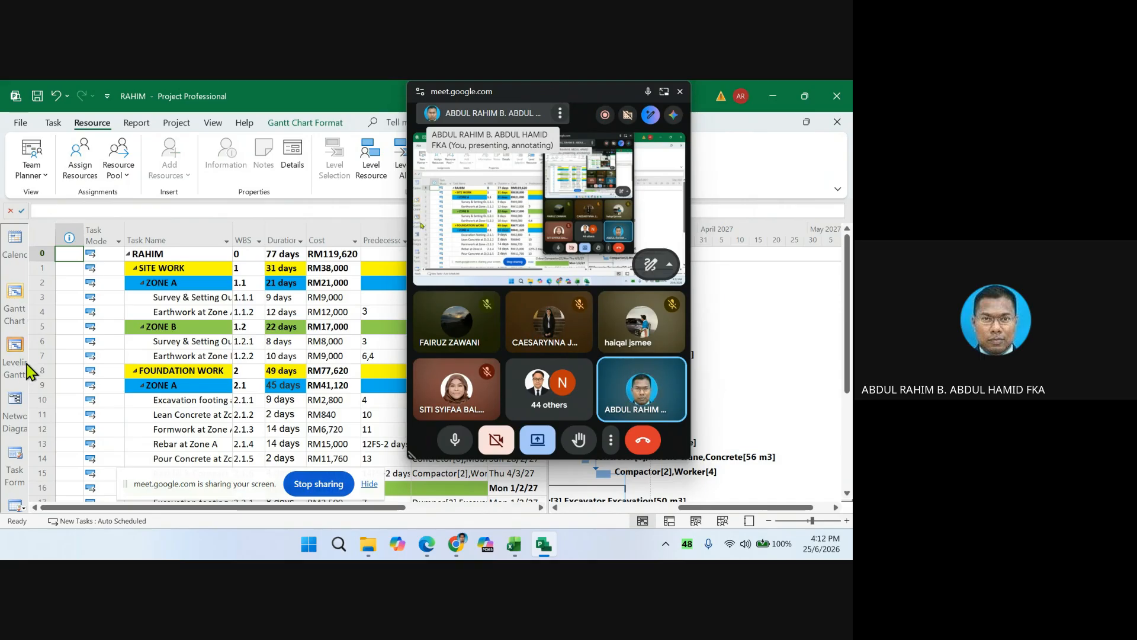
- Show the whole project in the Network Diagram and examine the Zone A and Zone B summary boxes
click(15, 401)
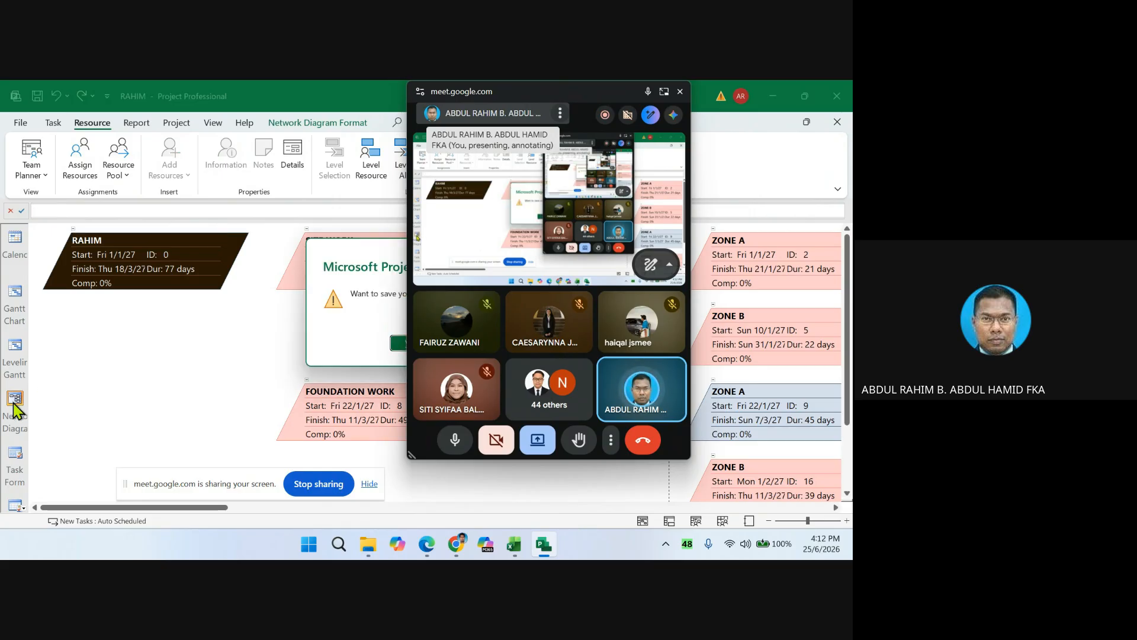
click(398, 343)
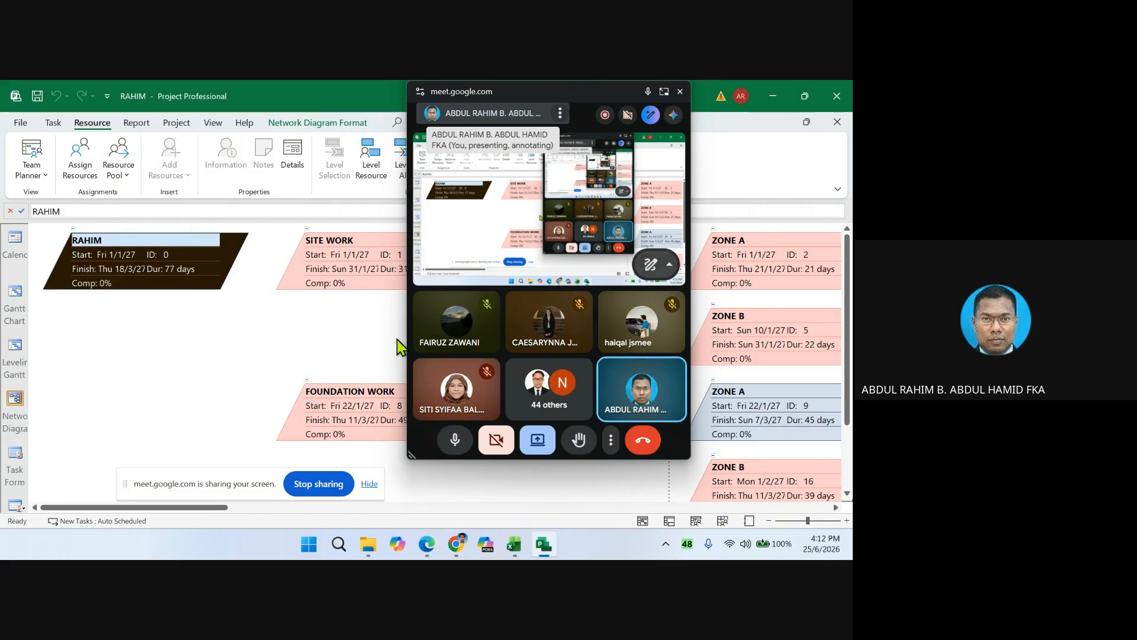
click(770, 522)
click(770, 522)
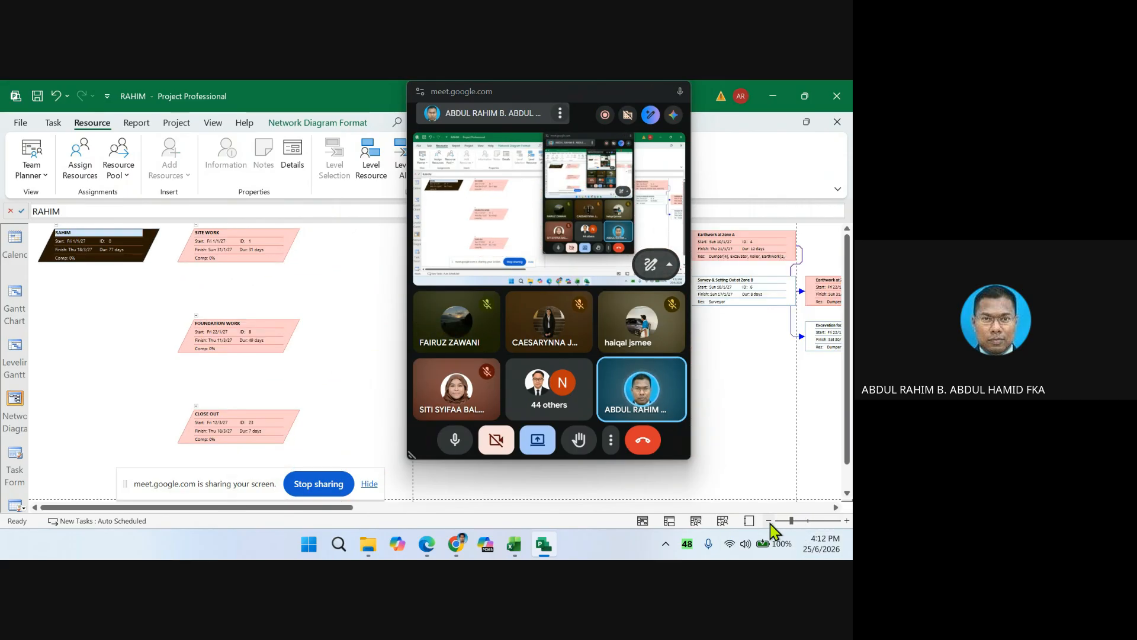
click(770, 522)
click(770, 522)
click(770, 522)
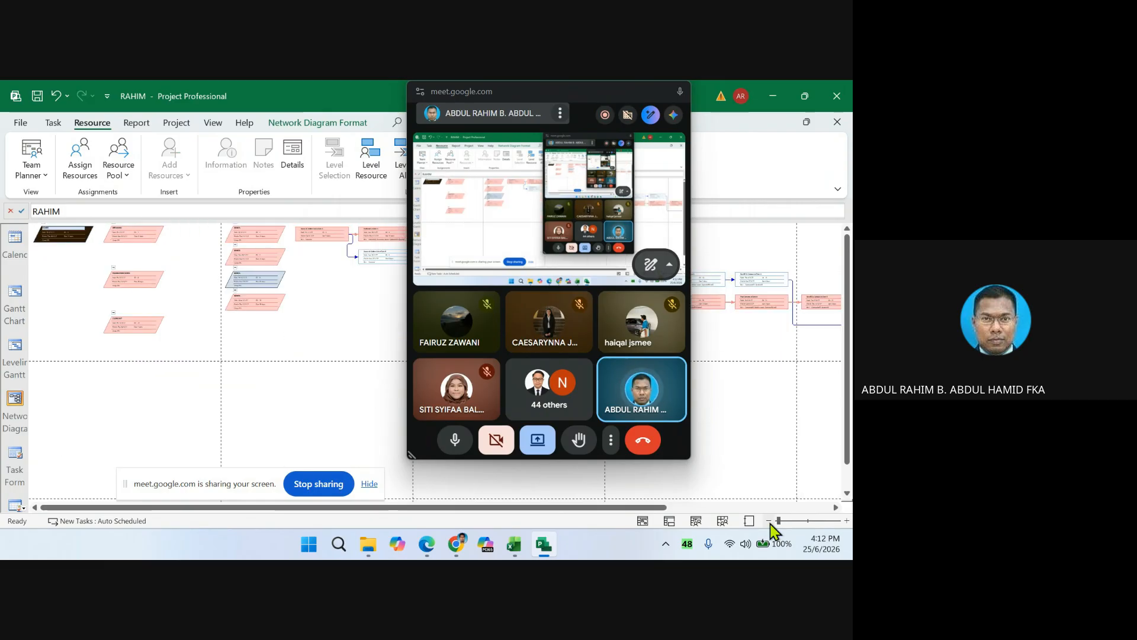
click(770, 522)
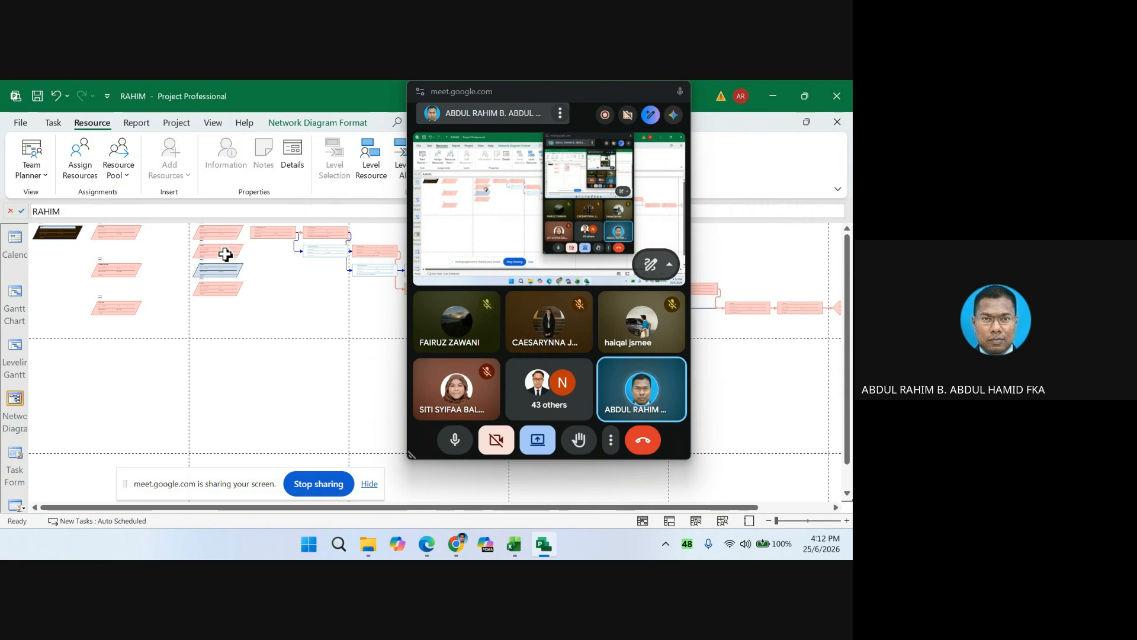
mouse_move(228, 288)
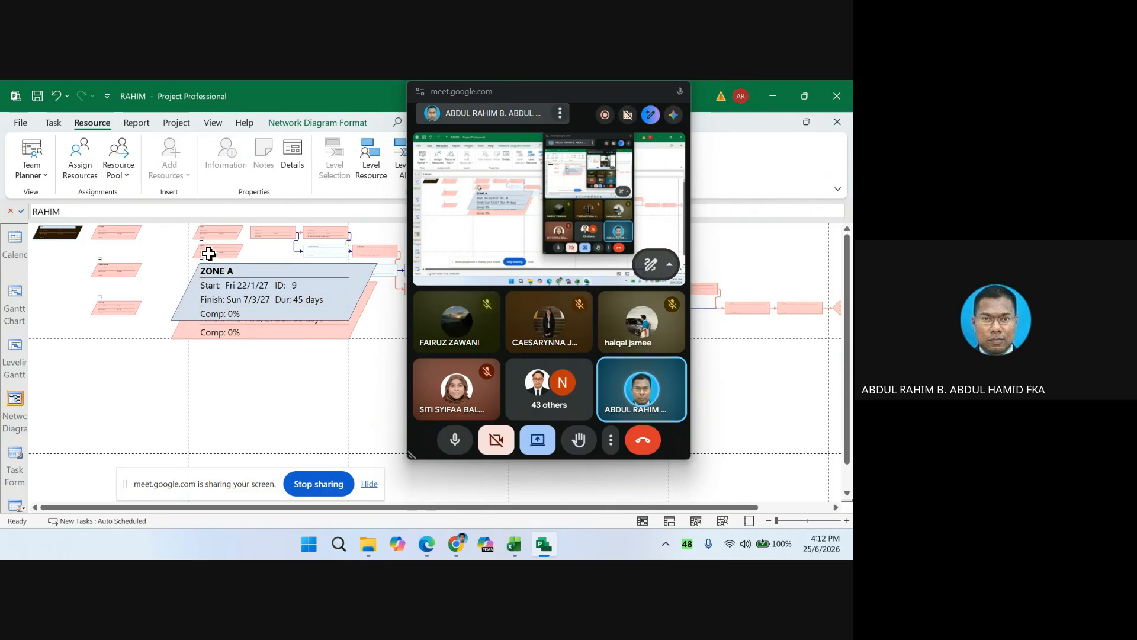
mouse_move(208, 253)
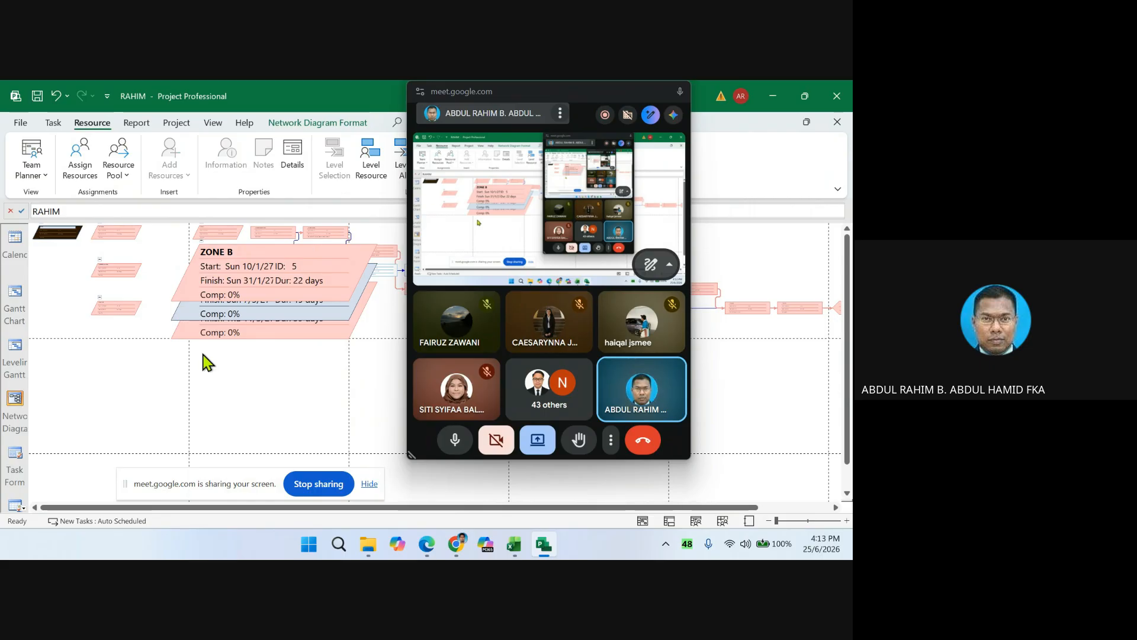
- Save the project from the Gantt Chart and close it, Microsoft Project and the Excel workbook with the Resource Units sheet
click(14, 293)
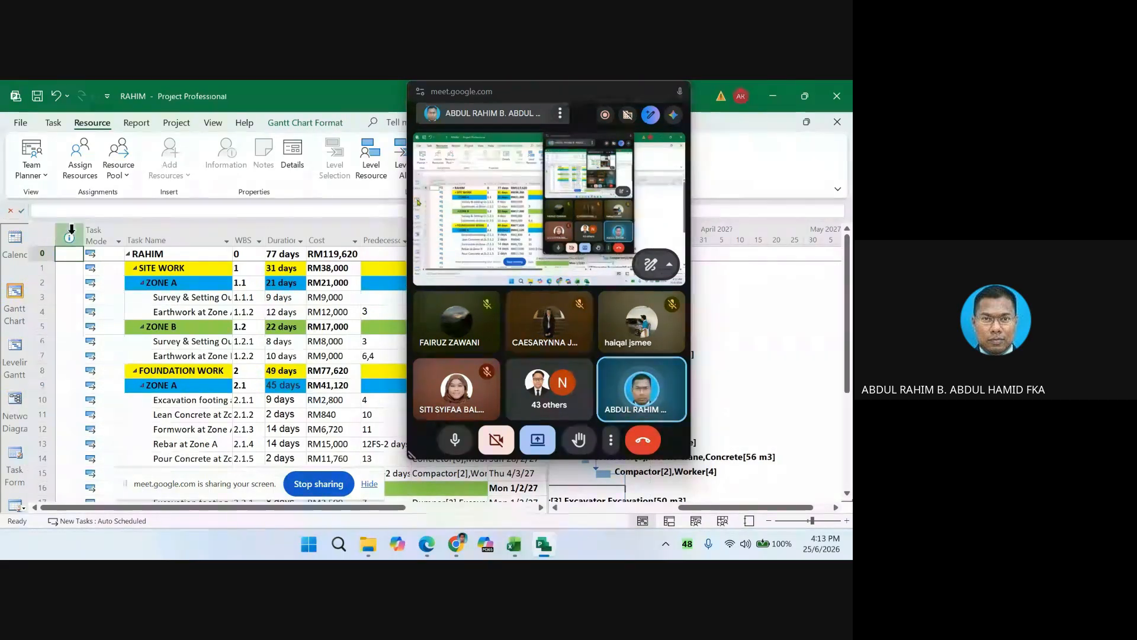
click(37, 97)
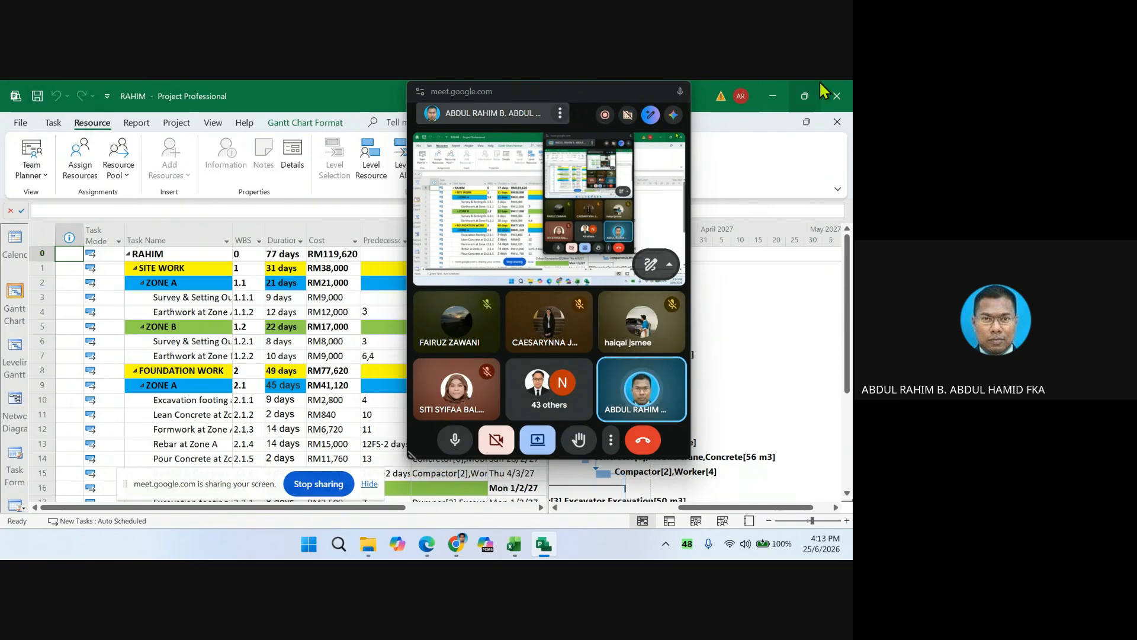
click(837, 122)
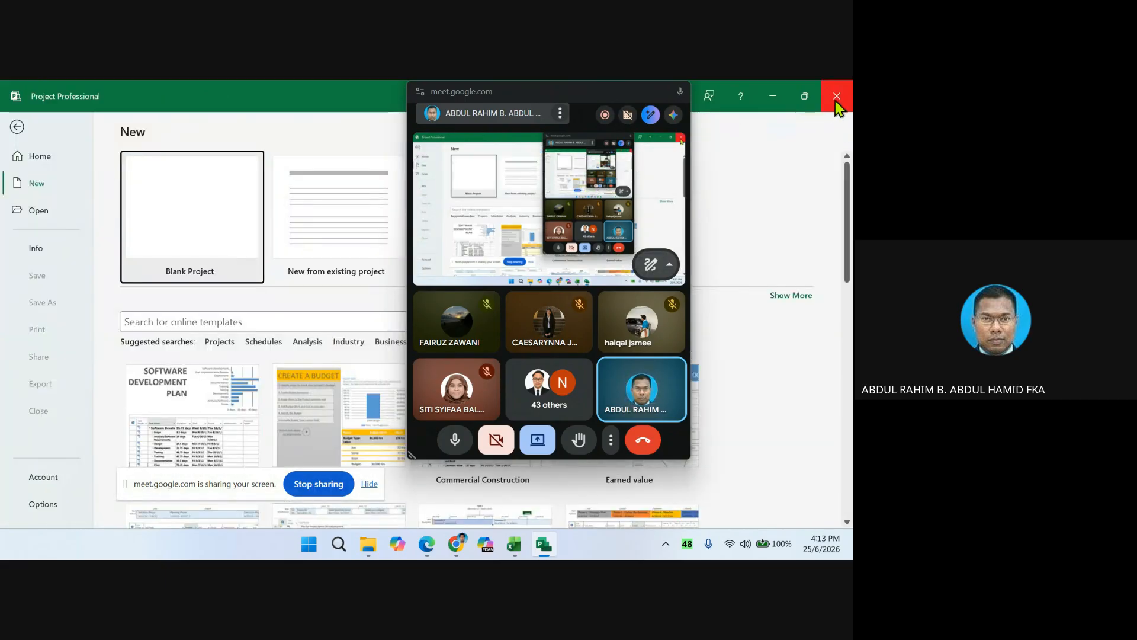
click(836, 98)
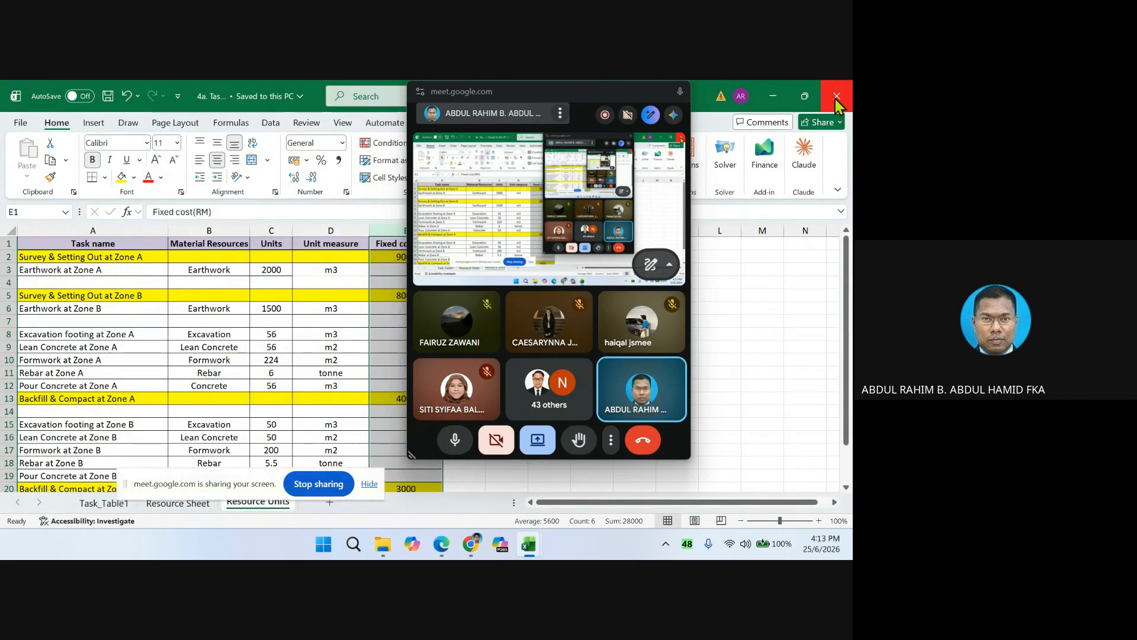
click(836, 98)
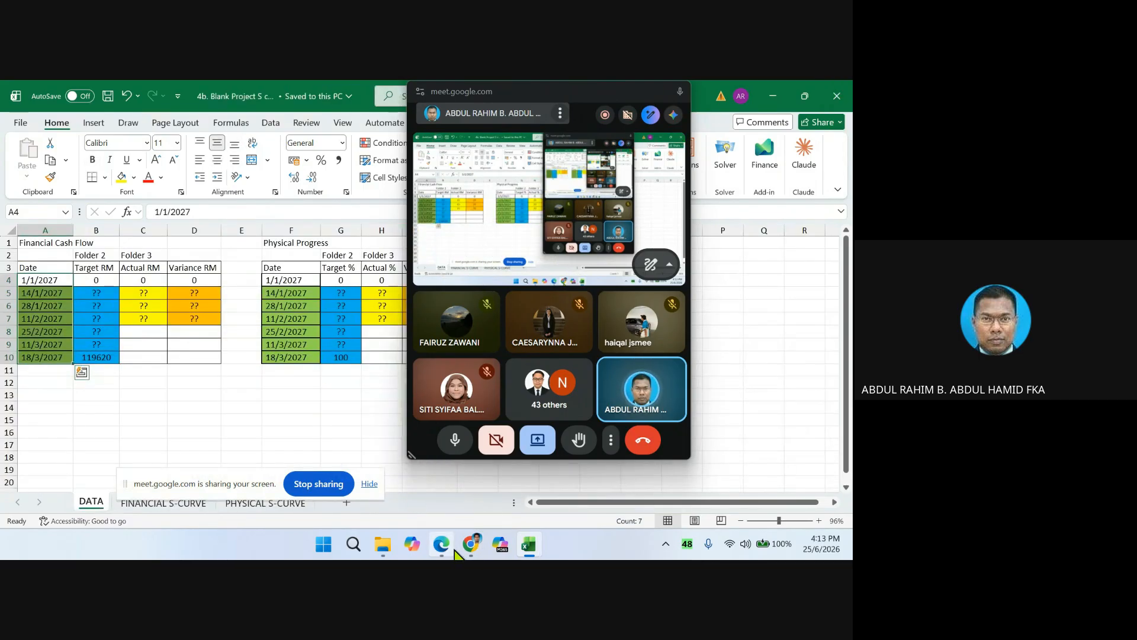
- Switch to the assignment PDF in Edge and to File Explorer, and check the contents of the 1. ORIGINAL folder
mouse_move(442, 544)
click(446, 503)
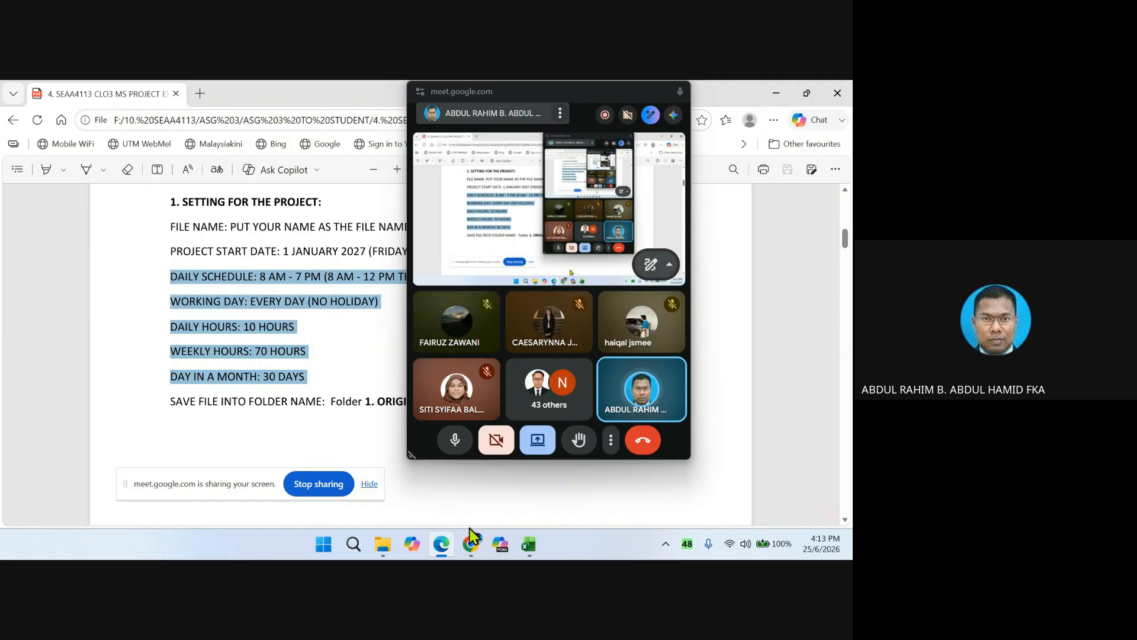
click(382, 547)
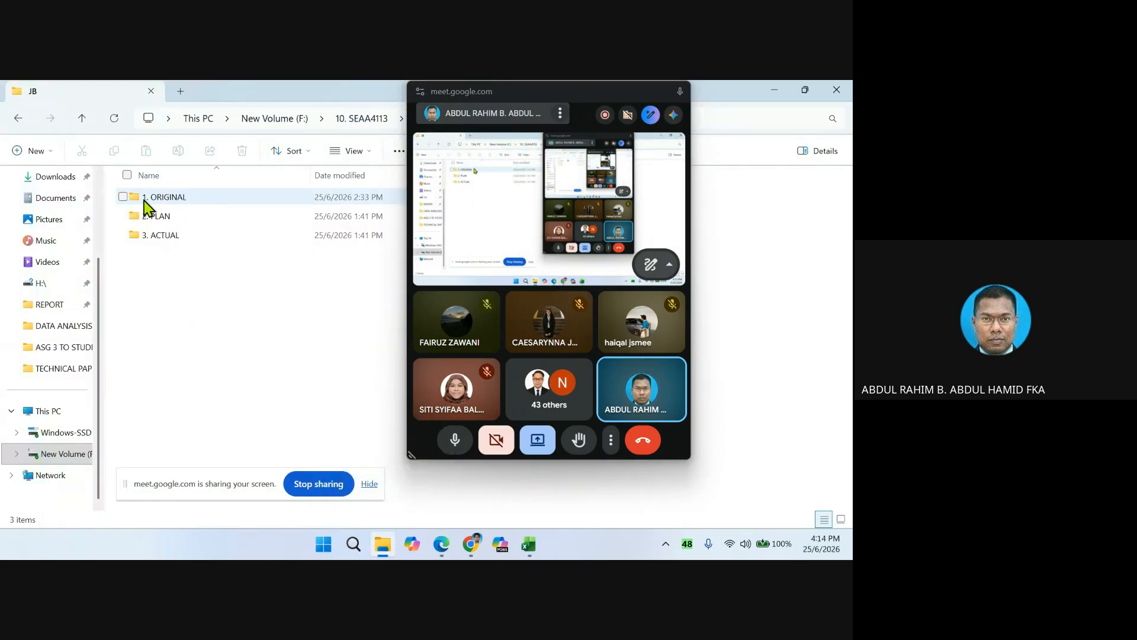
double_click(166, 202)
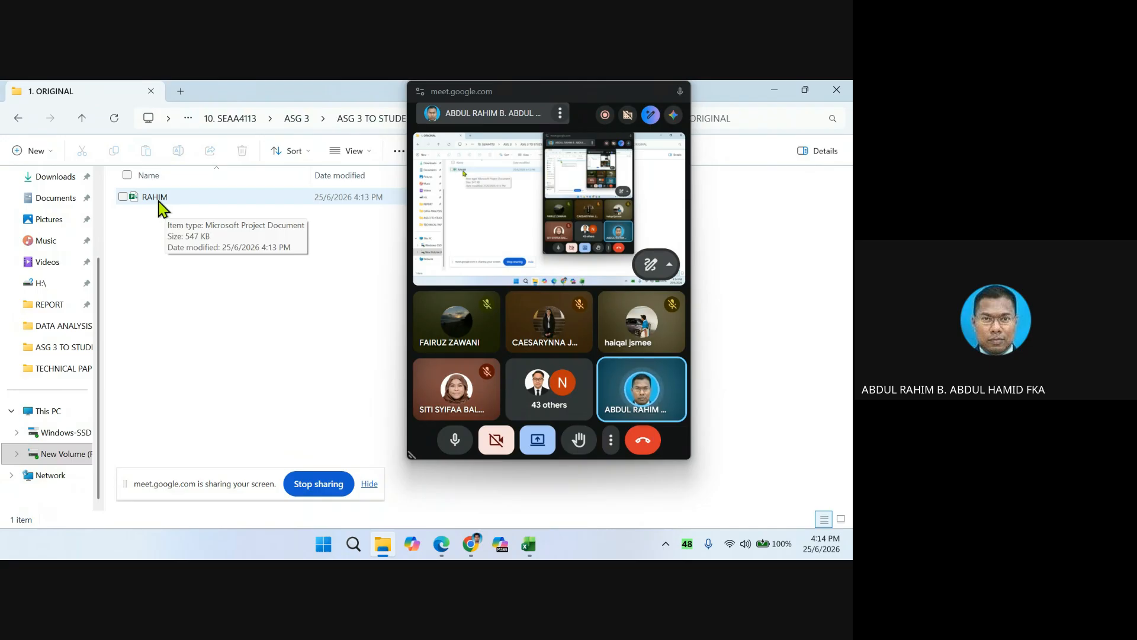
double_click(159, 200)
click(83, 119)
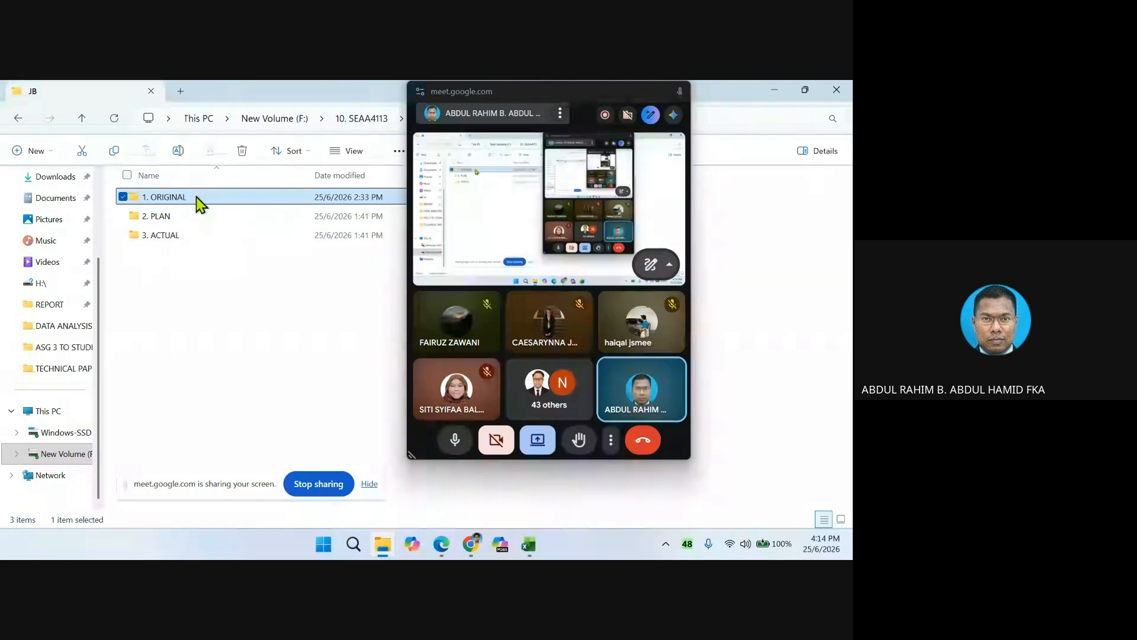
- Copy the Microsoft Project file from the 1. ORIGINAL folder into the 2. PLAN folder
double_click(197, 199)
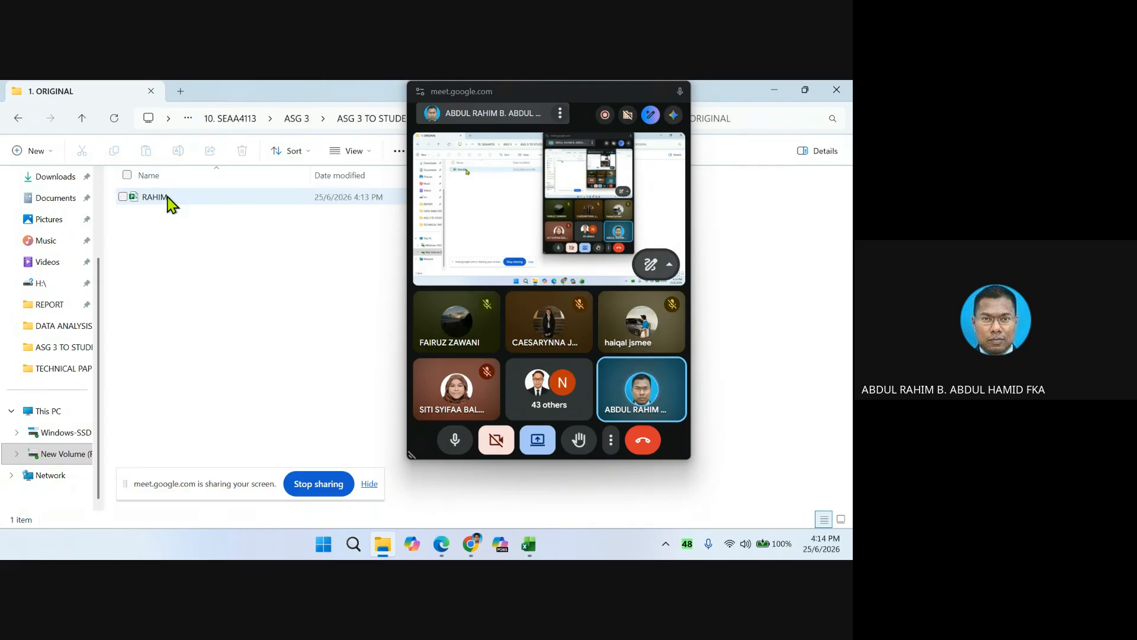
click(167, 198)
right_click(168, 197)
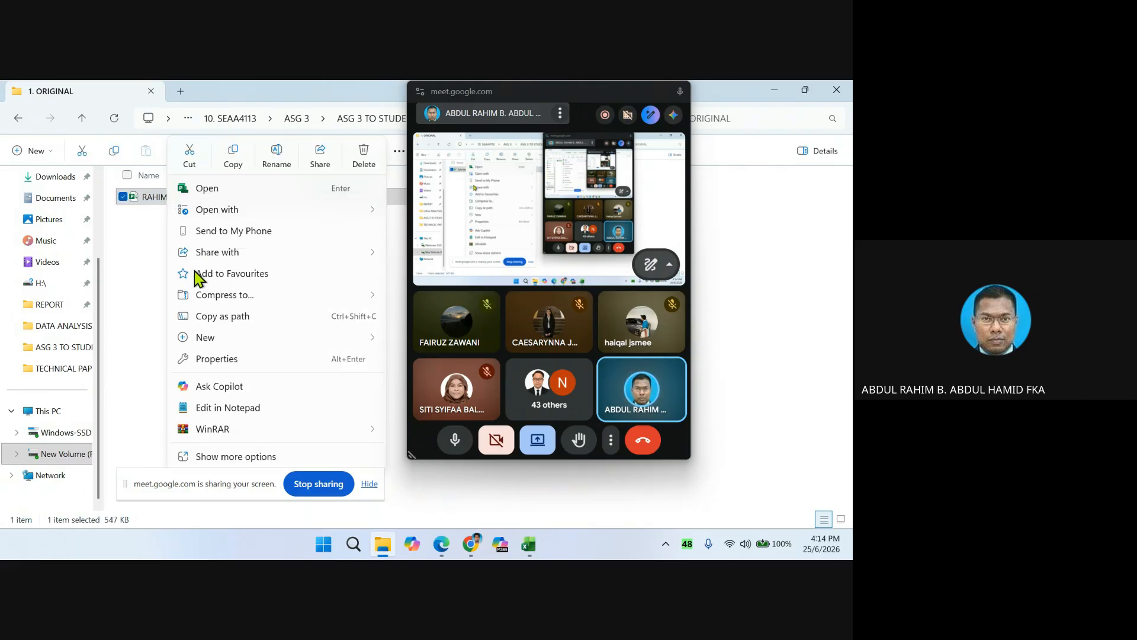
click(234, 156)
click(82, 118)
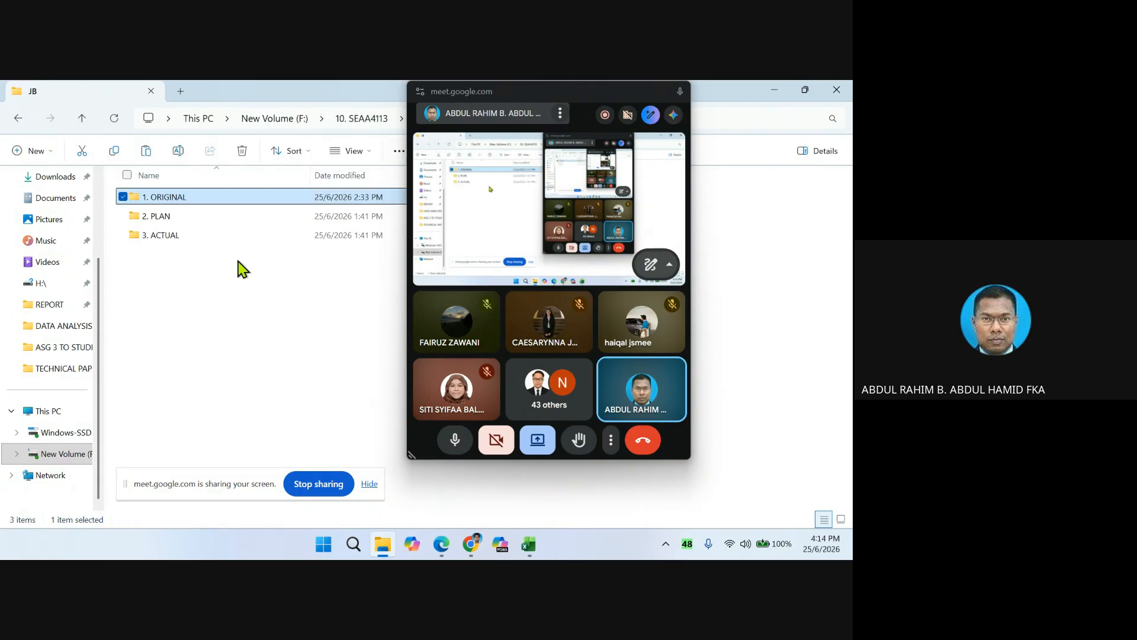
double_click(177, 216)
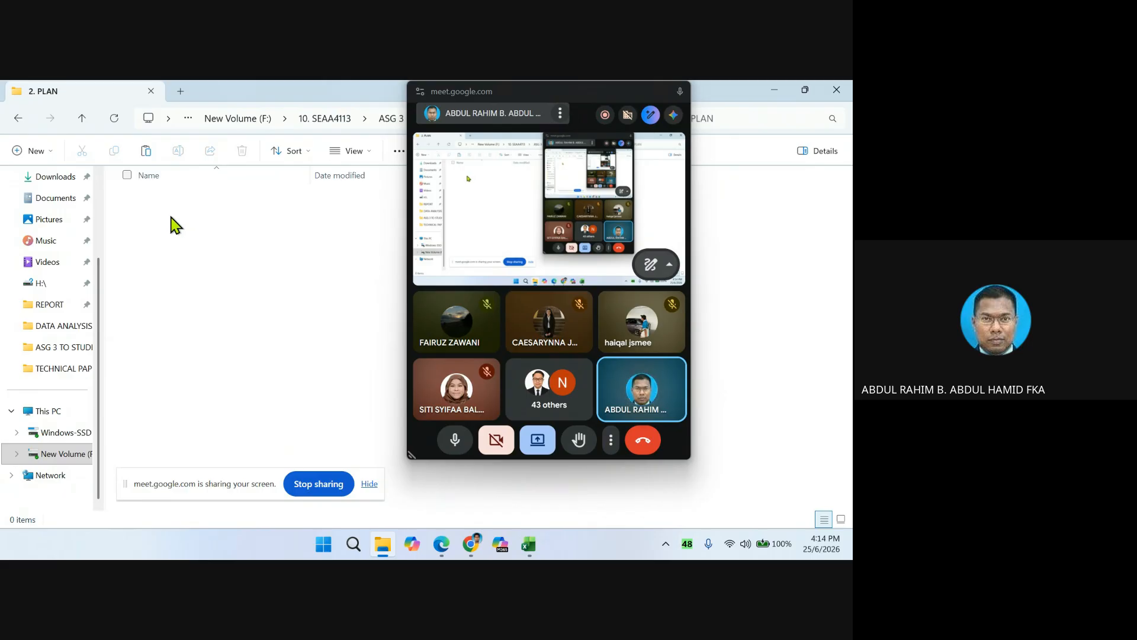
right_click(171, 220)
click(192, 233)
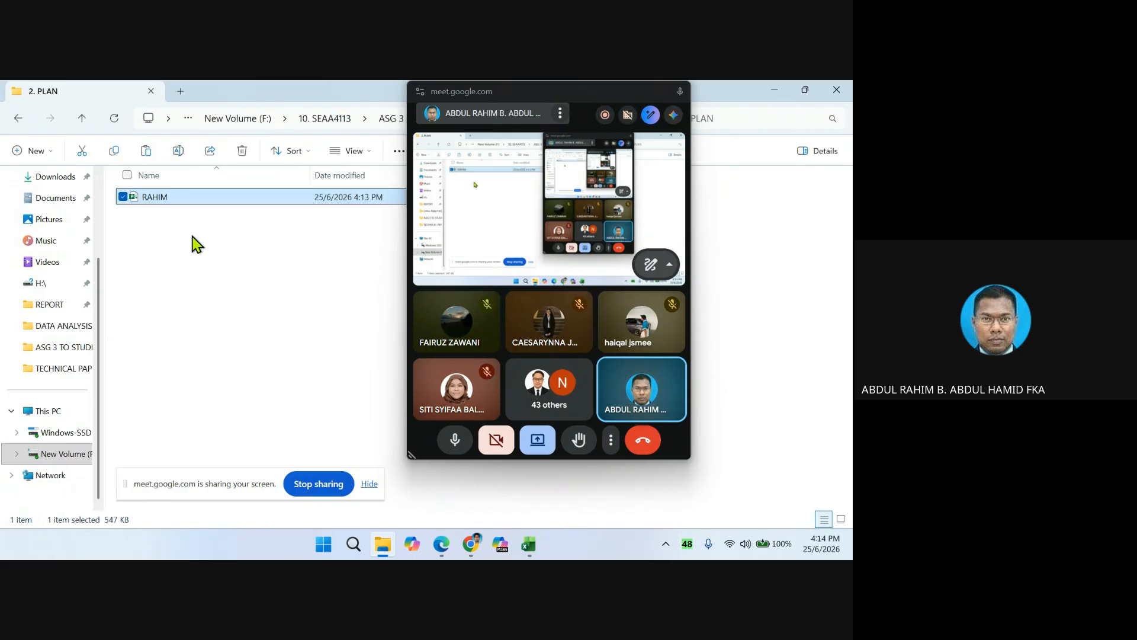
- Paste another copy of the project file into the 3. ACTUAL folder and return to the parent folder
click(83, 119)
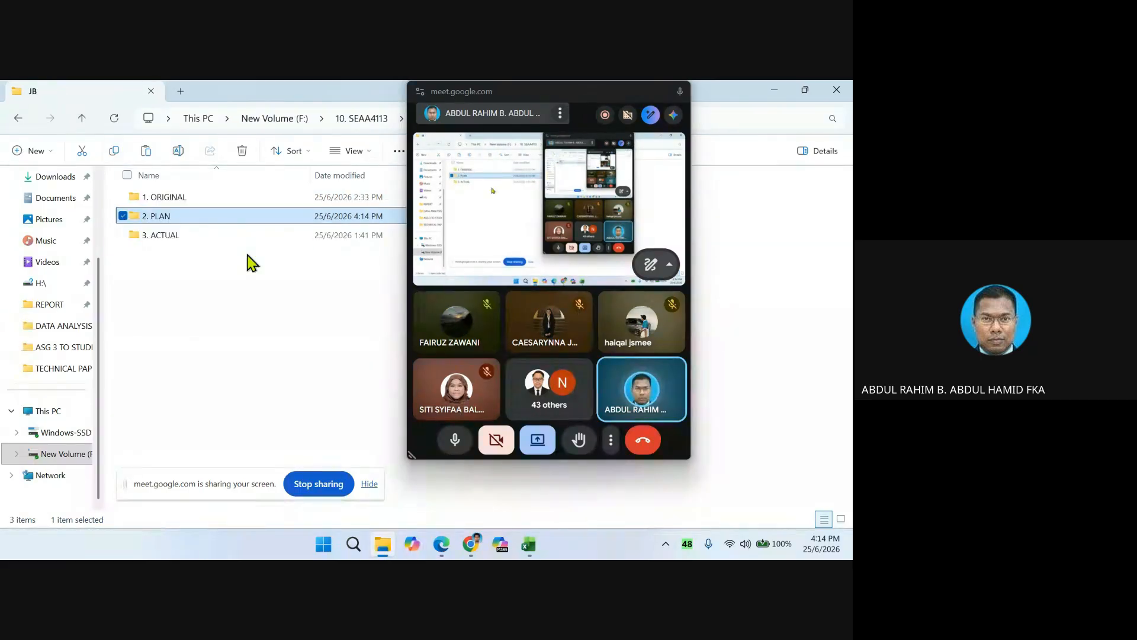
double_click(173, 235)
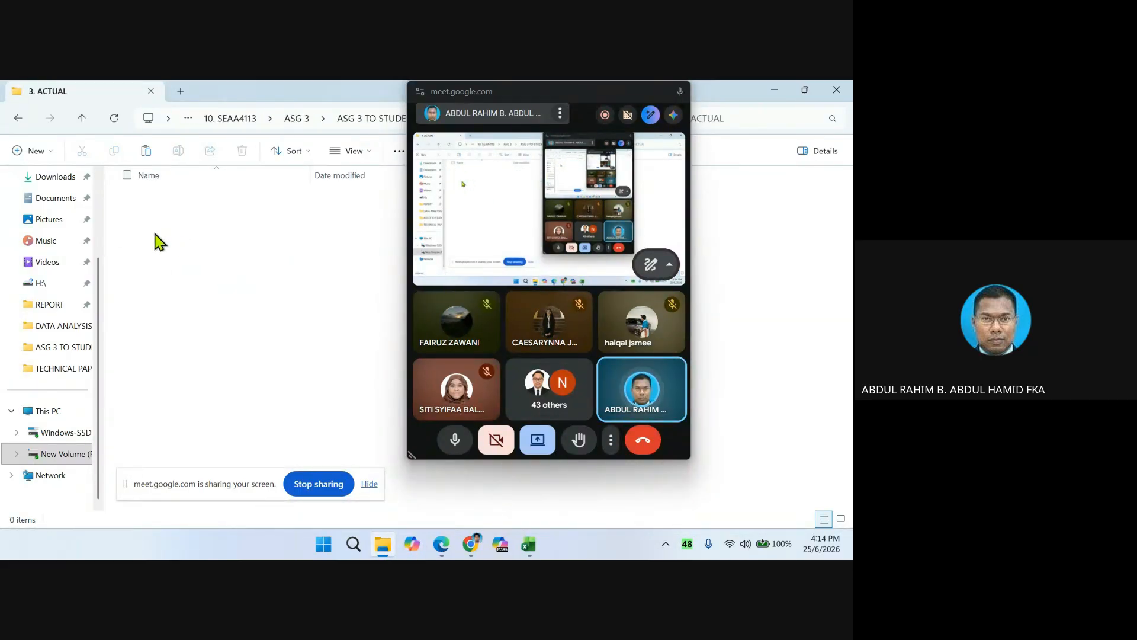
right_click(159, 242)
click(179, 253)
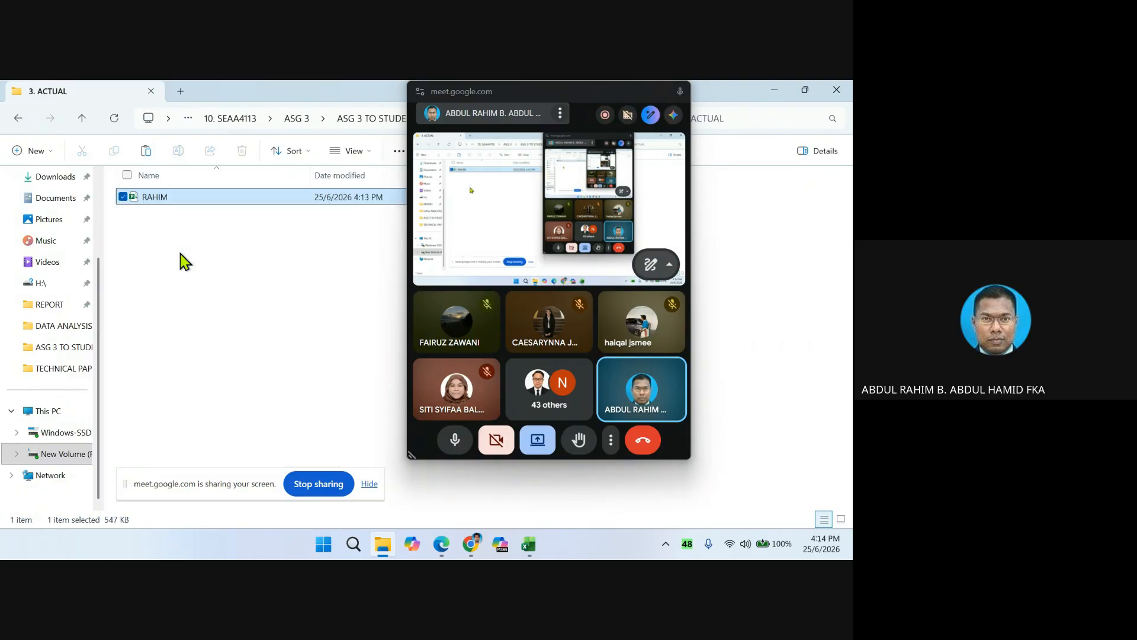
click(82, 117)
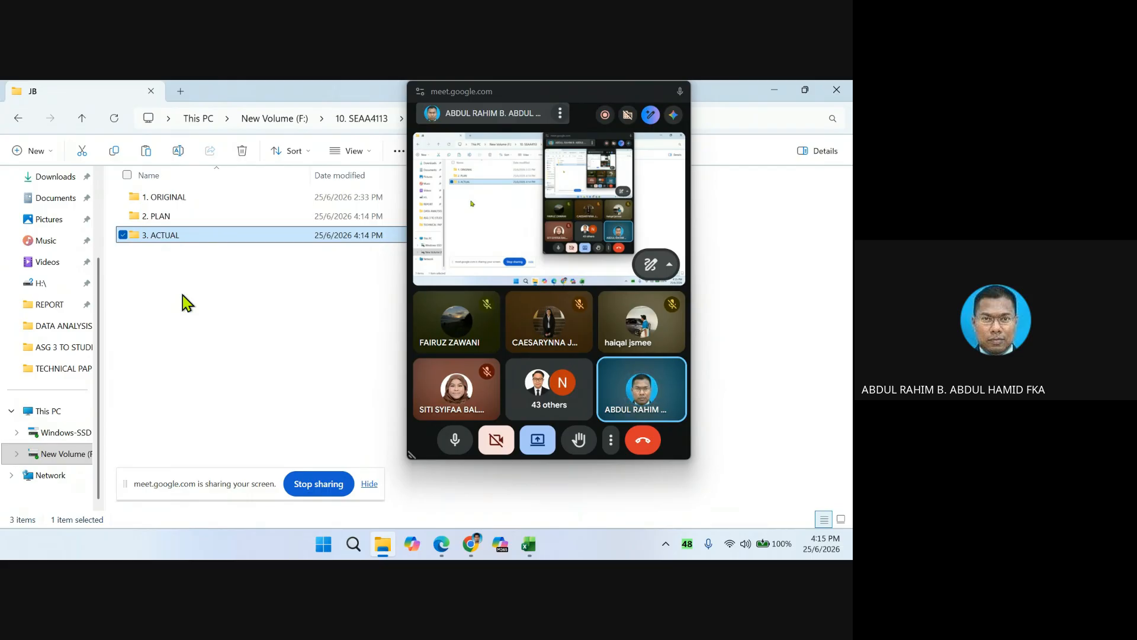
- Append _P to the name of the project file in the 2. PLAN folder and open that file
double_click(200, 217)
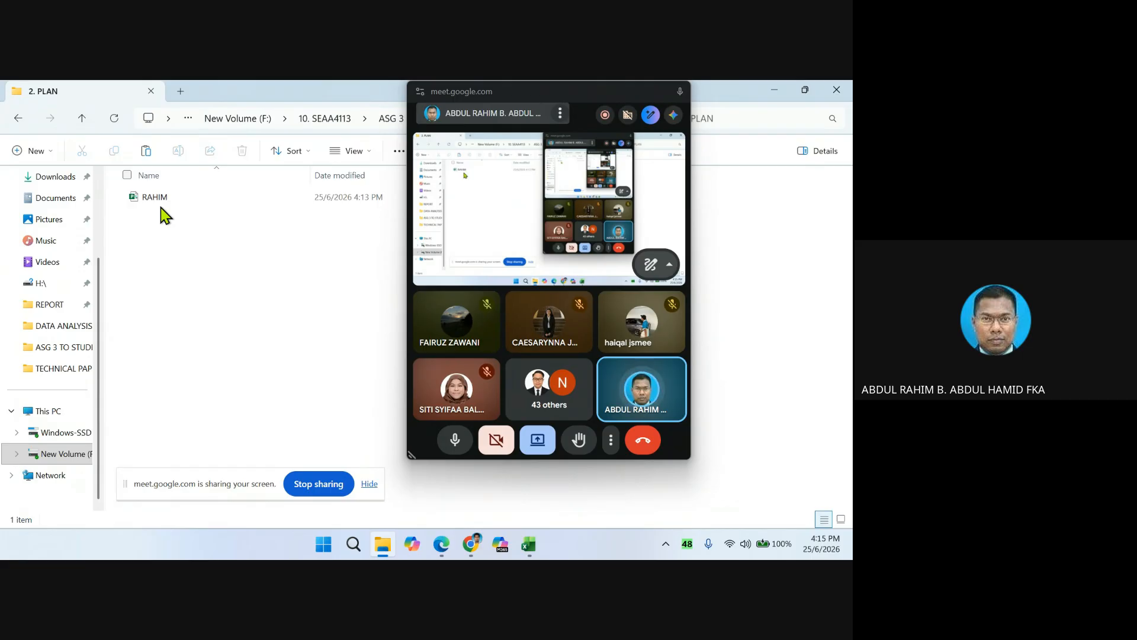
click(173, 197)
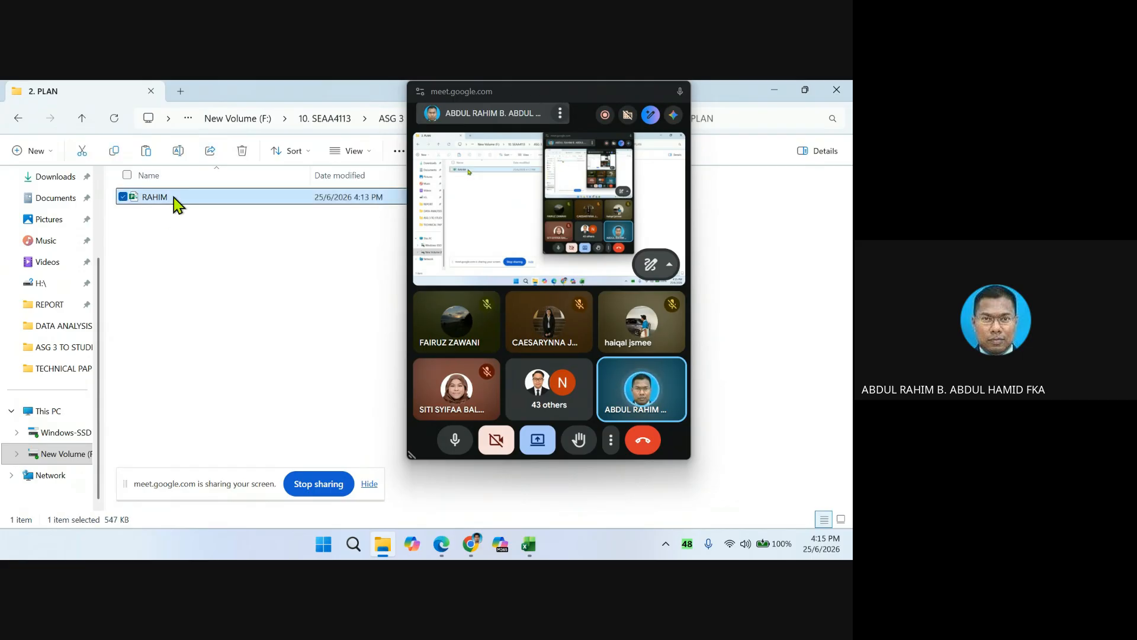
click(171, 198)
click(171, 197)
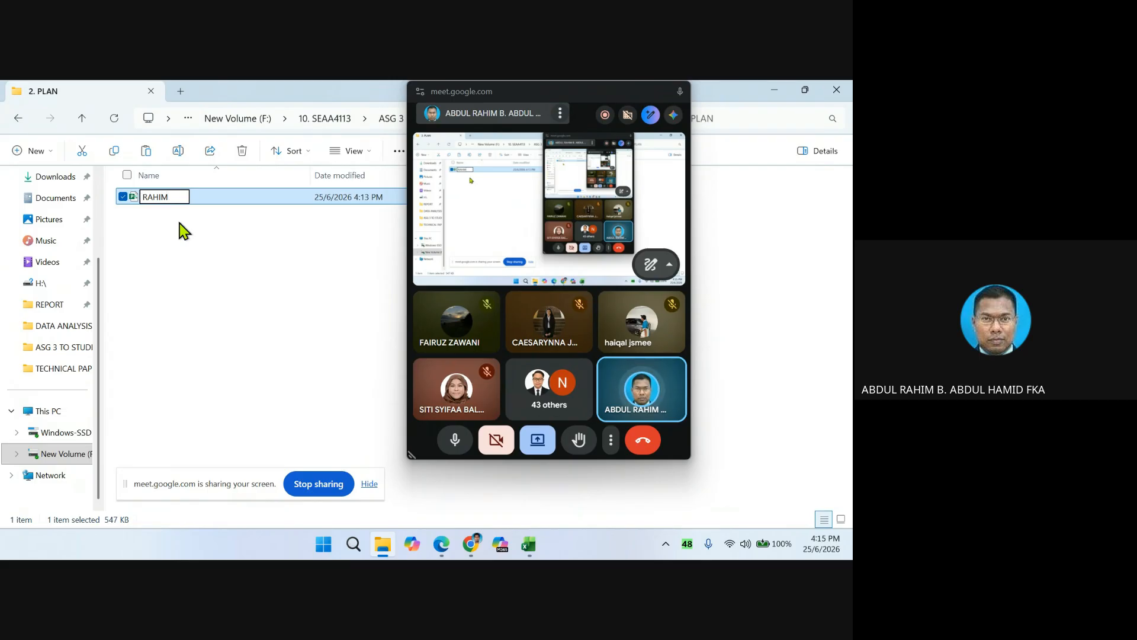
text(_P)
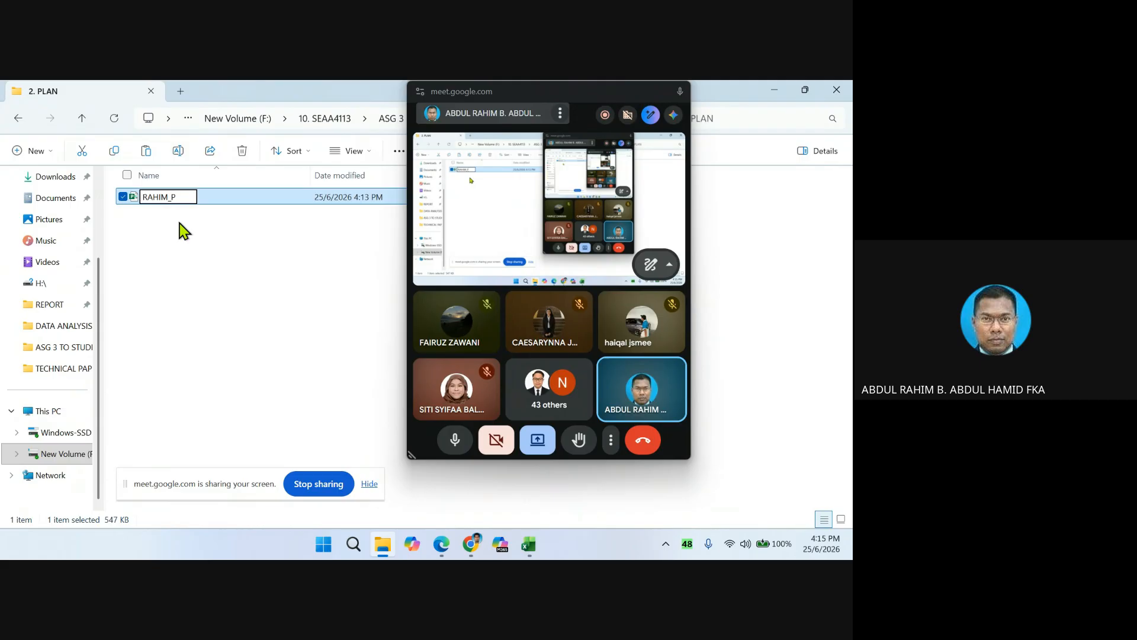
click(191, 259)
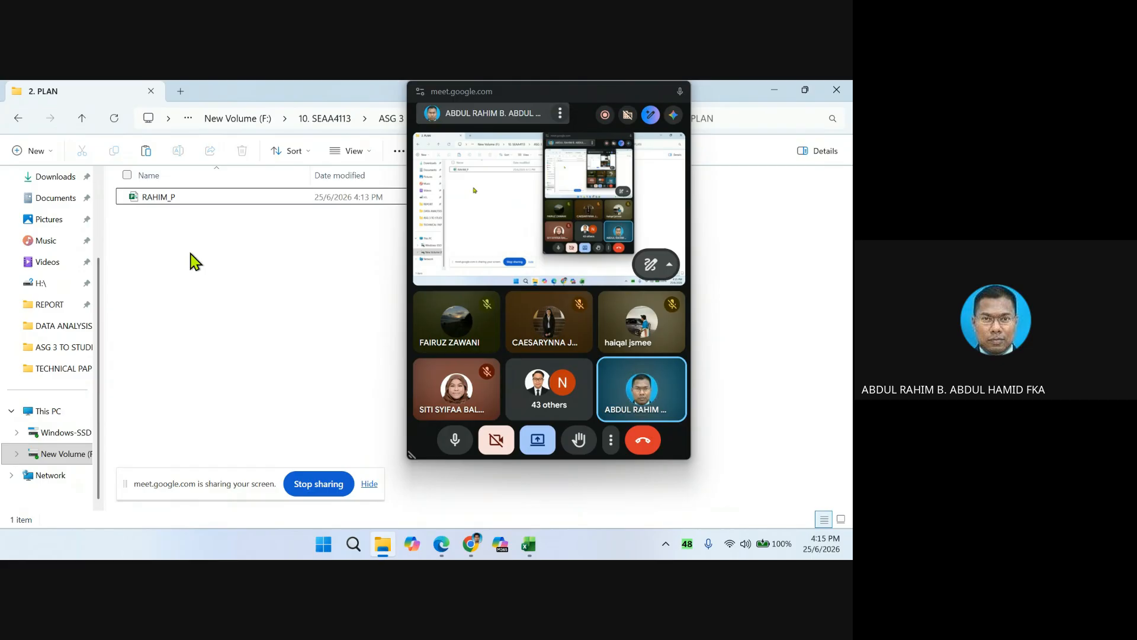
double_click(205, 198)
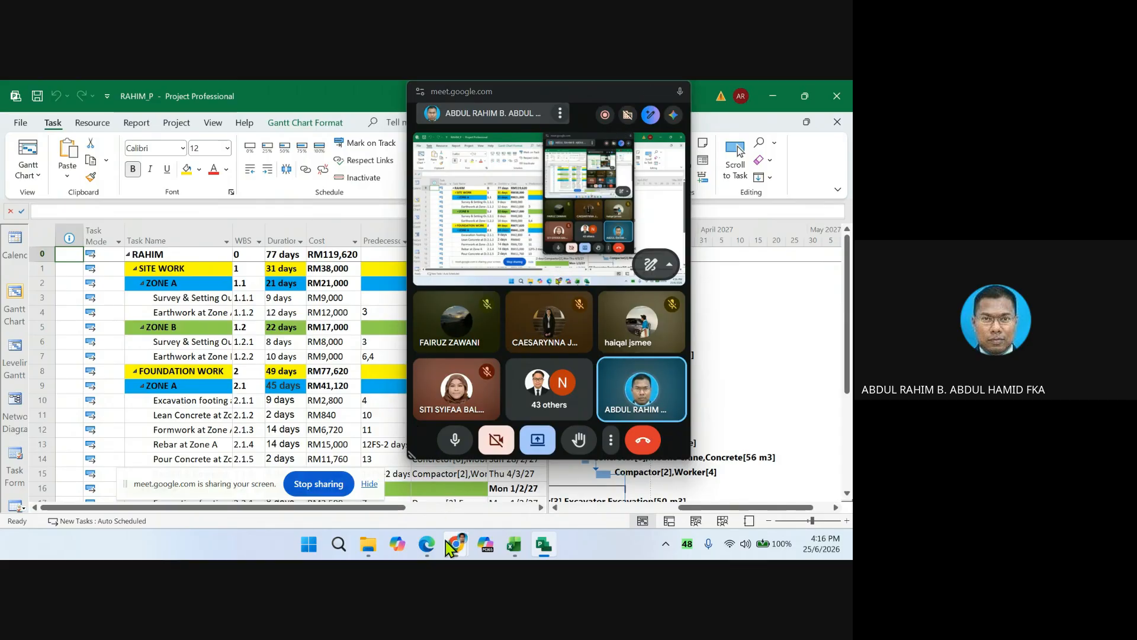
- Switch to the assignment PDF in Edge and read the plan/target progress instructions and the Financial Progress table
mouse_move(552, 550)
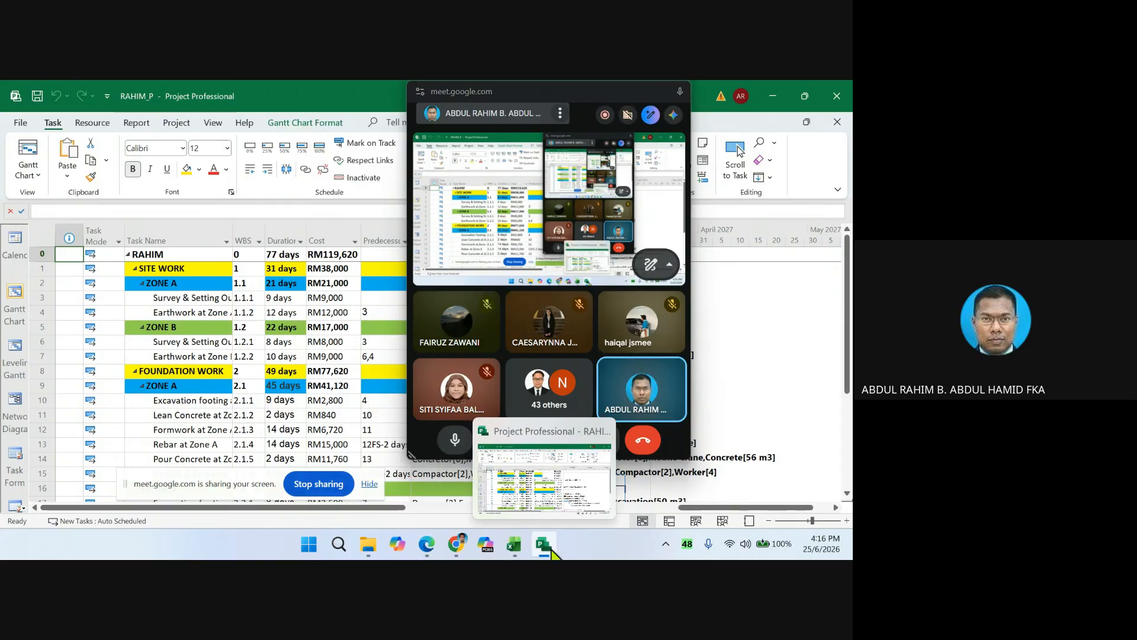
mouse_move(428, 542)
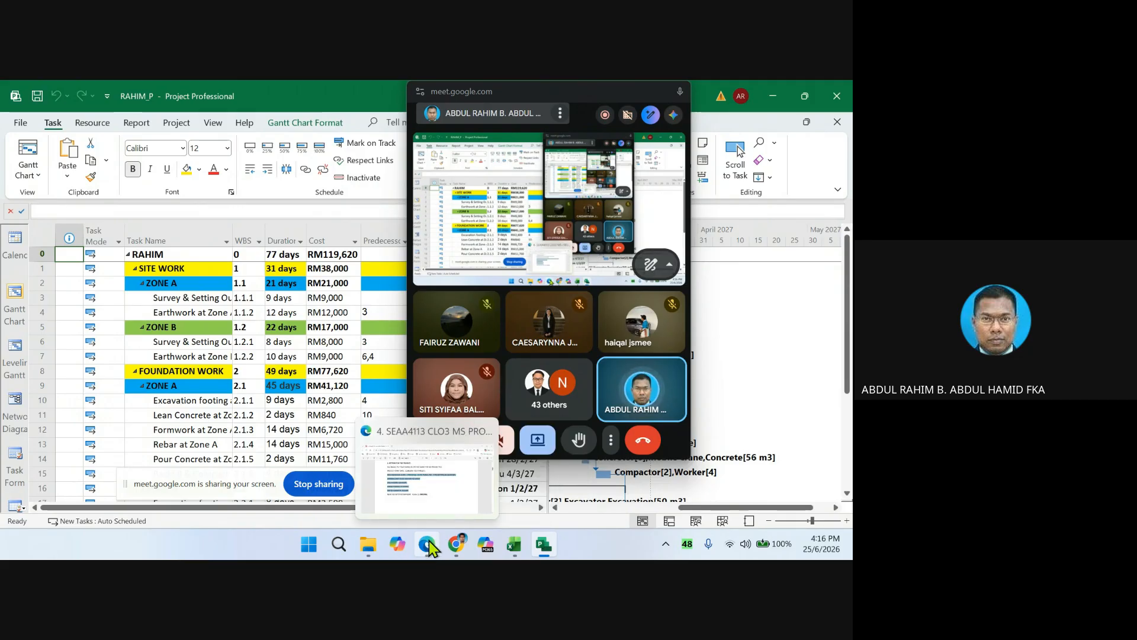
click(428, 502)
scroll(308, 408, down, 10)
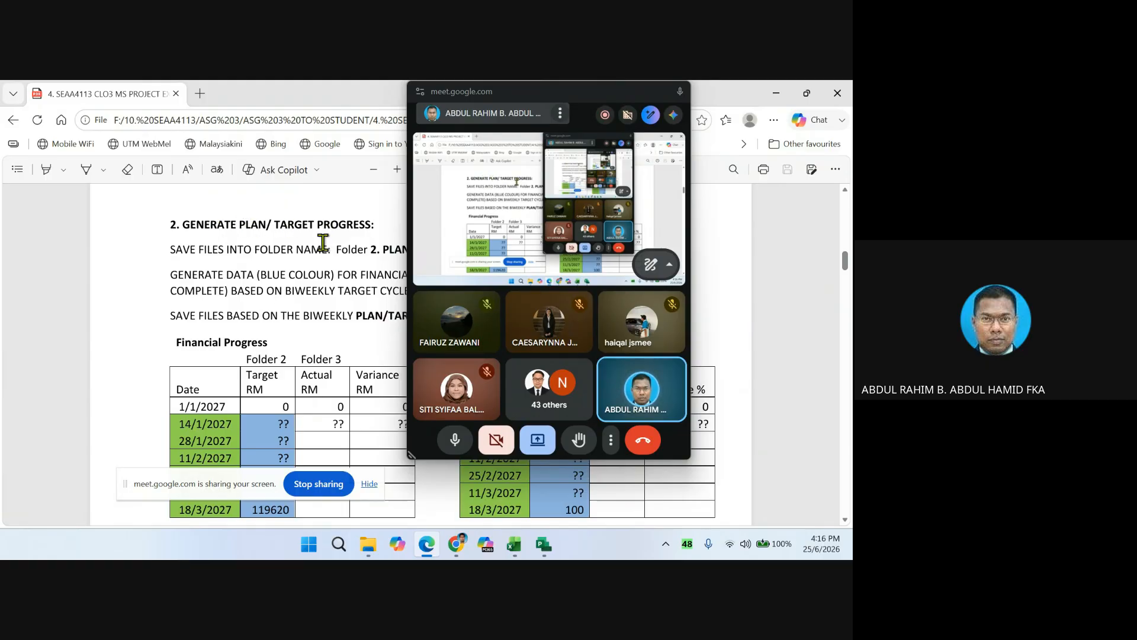
scroll(325, 252, down, 3)
scroll(325, 252, up, 1)
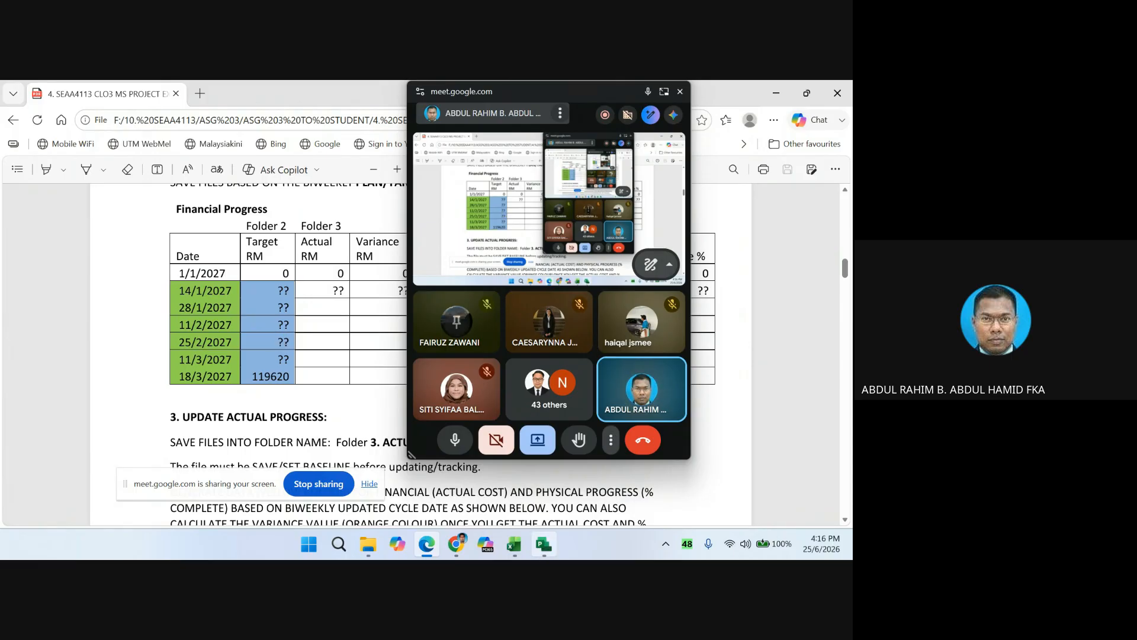
- Switch back to Microsoft Project and insert a % Complete column before the WBS column
click(544, 544)
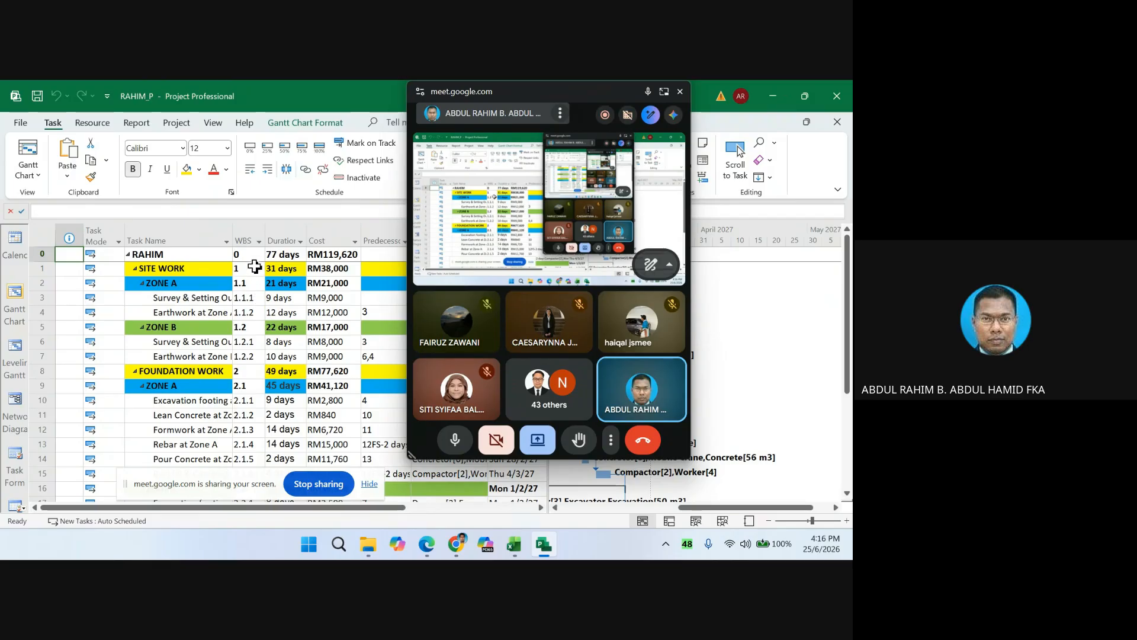
click(239, 225)
right_click(241, 233)
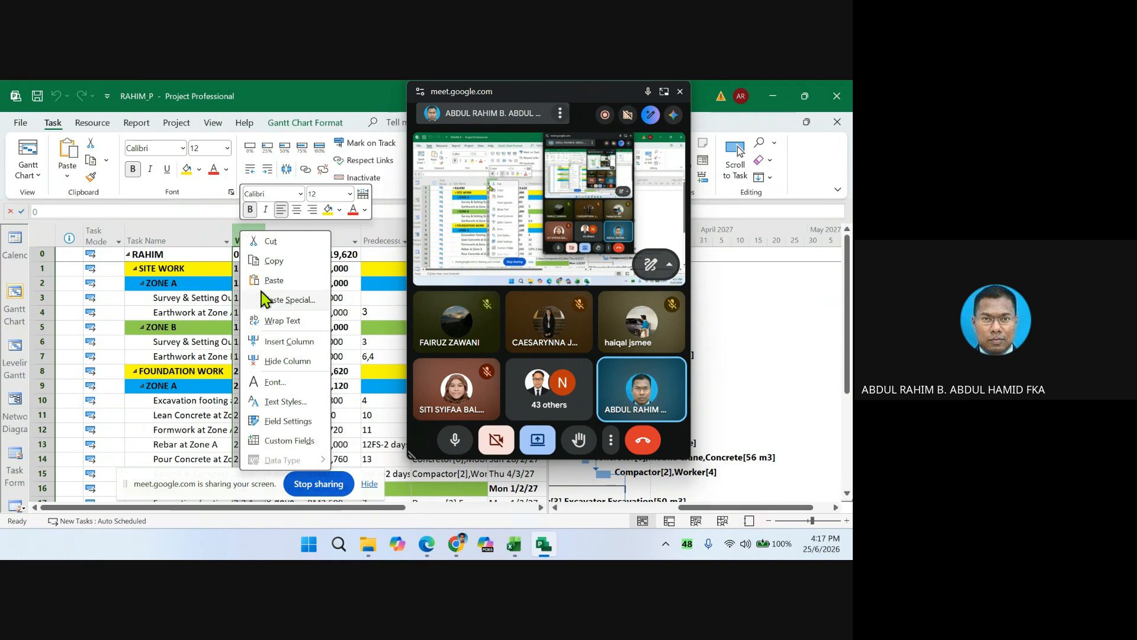
click(278, 345)
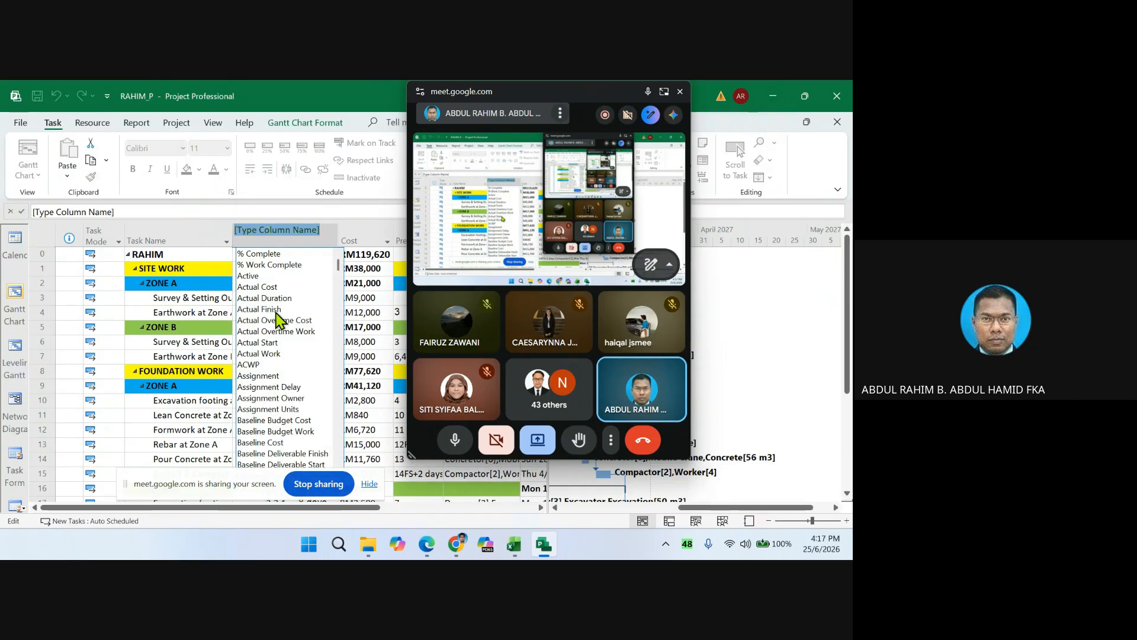
click(254, 254)
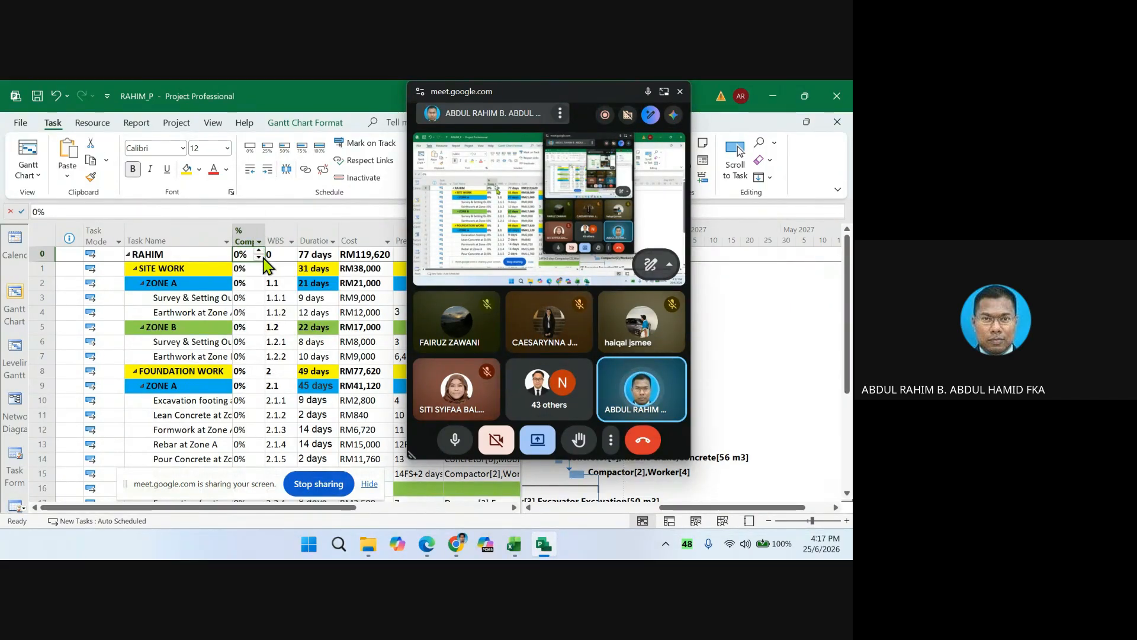
- Consult the DATA sheet in Excel, and insert a slightly widened Actual Cost column before WBS in the Microsoft Project task table
click(514, 551)
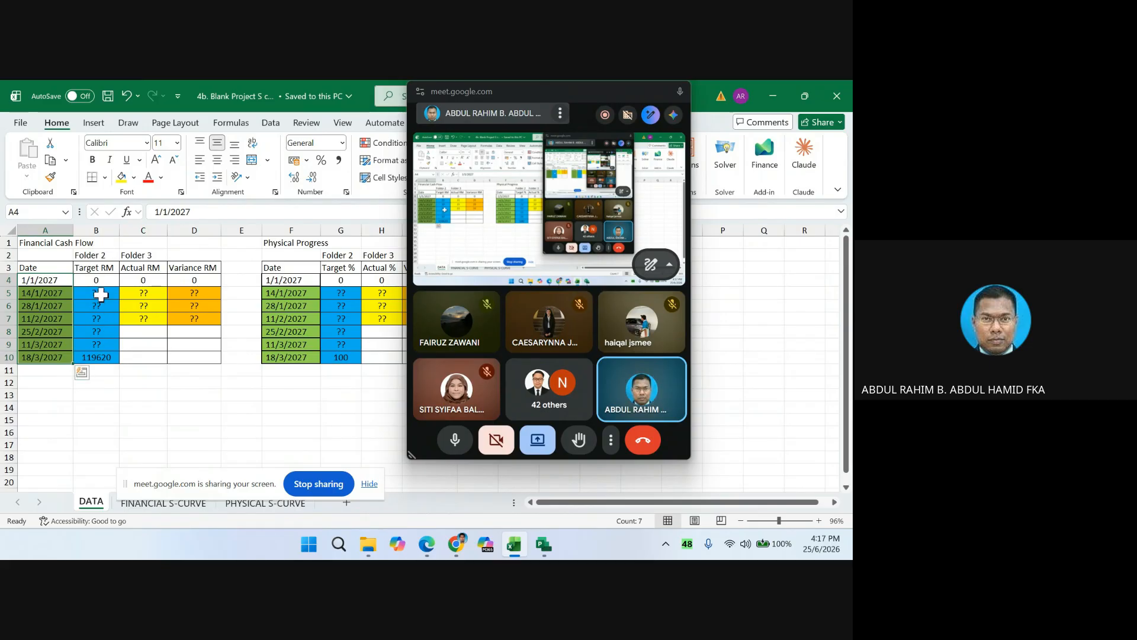
click(545, 546)
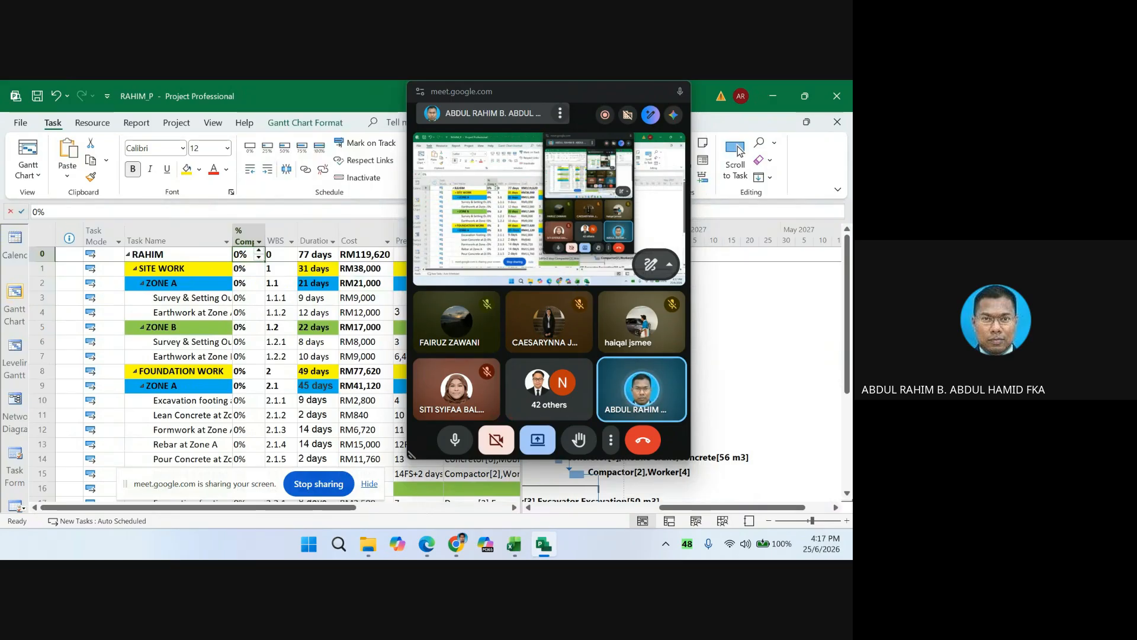
click(272, 233)
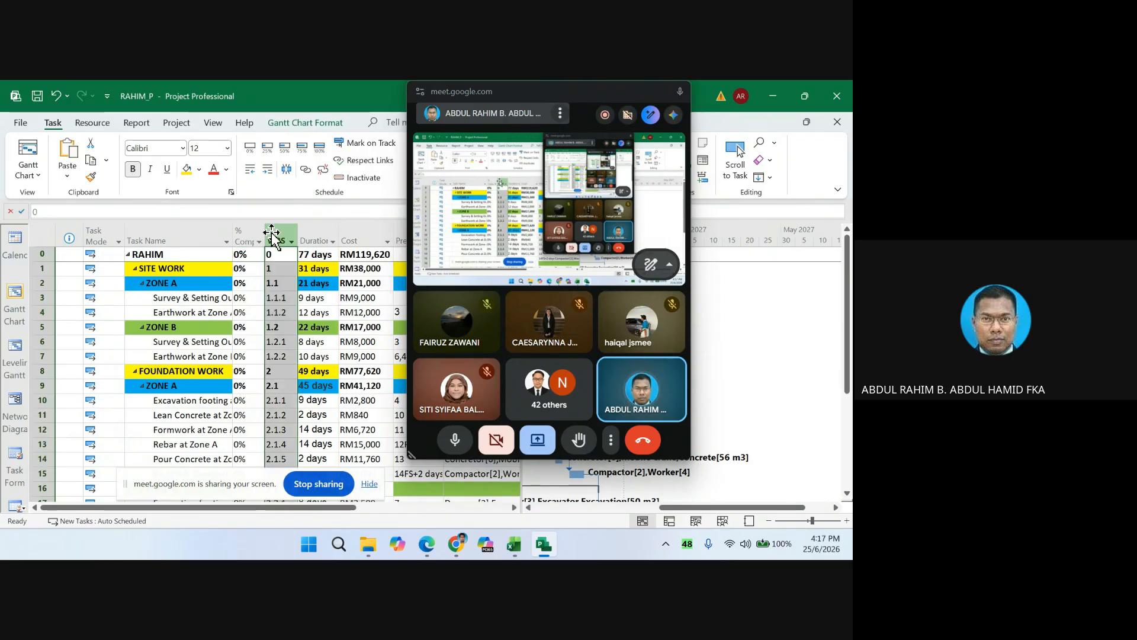
right_click(271, 232)
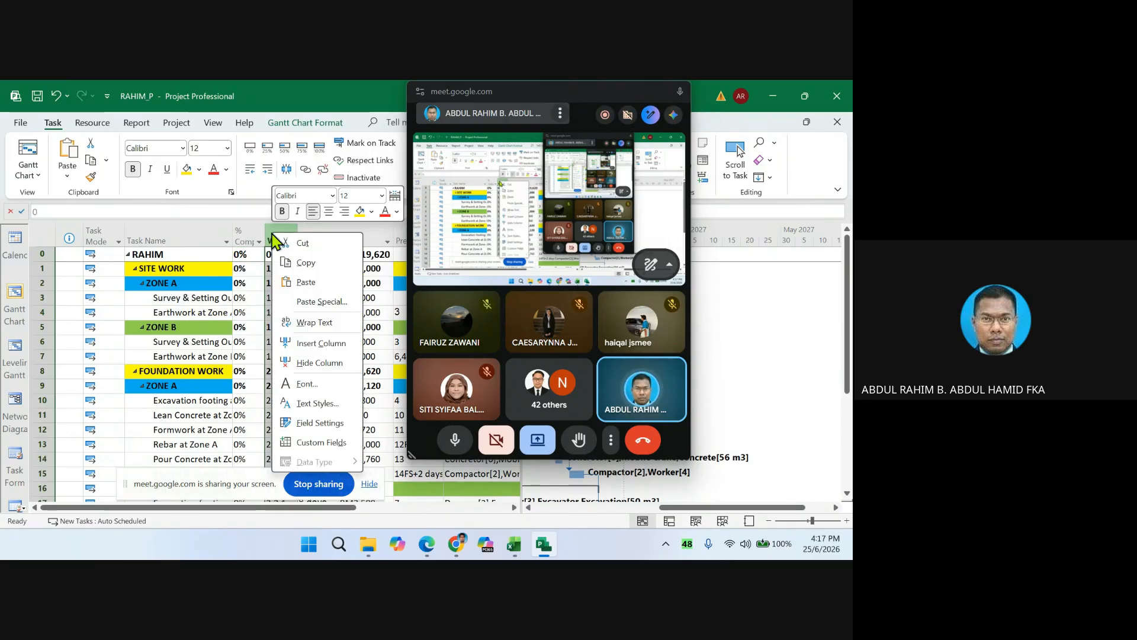
click(314, 345)
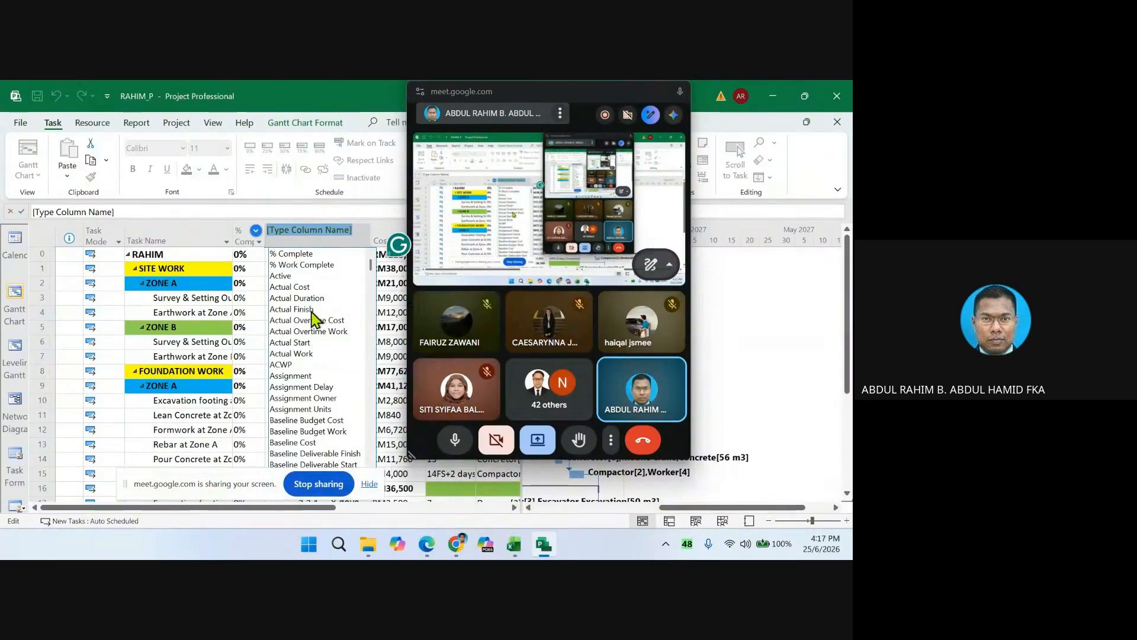
click(301, 288)
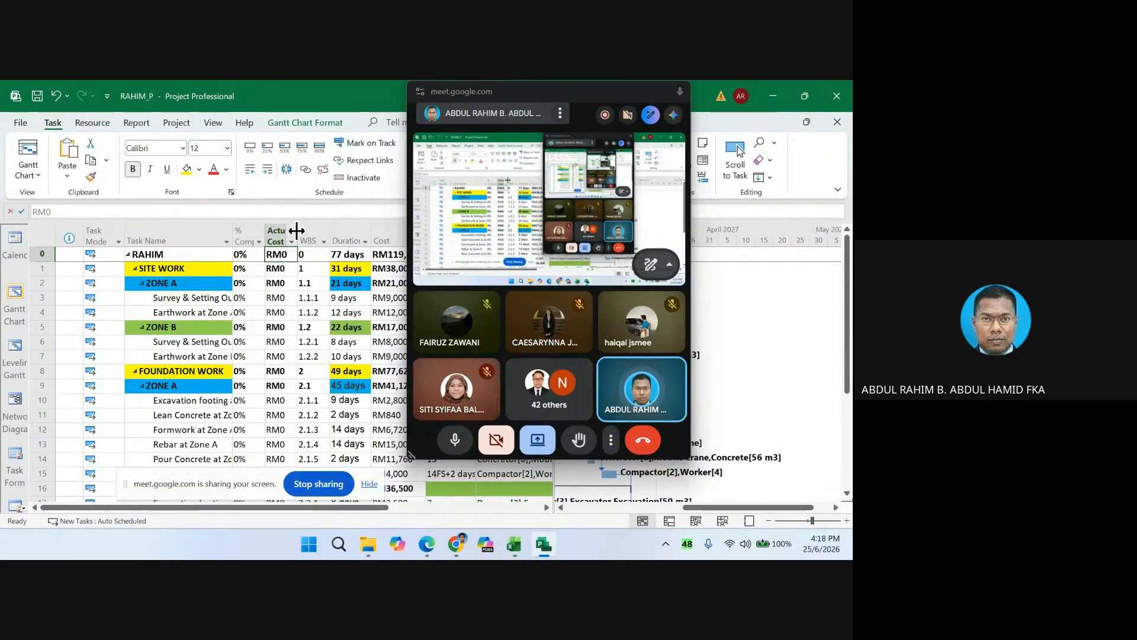
drag(298, 230, 307, 231)
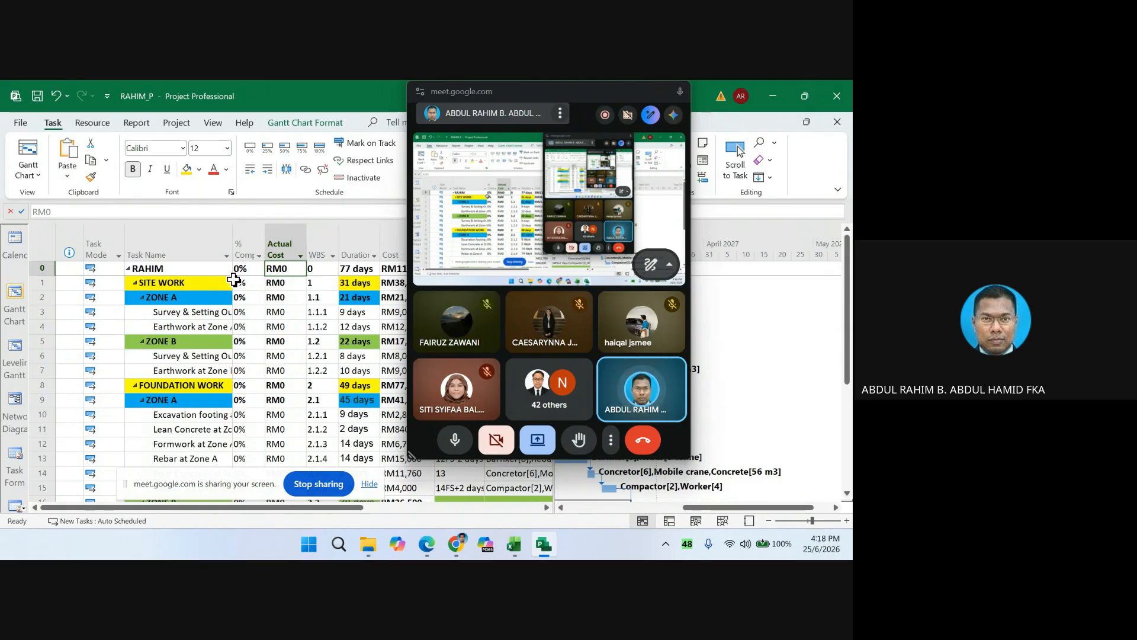
- Move the Actual Cost column in front of % Complete and compare the order with the DATA sheet in Excel
click(281, 244)
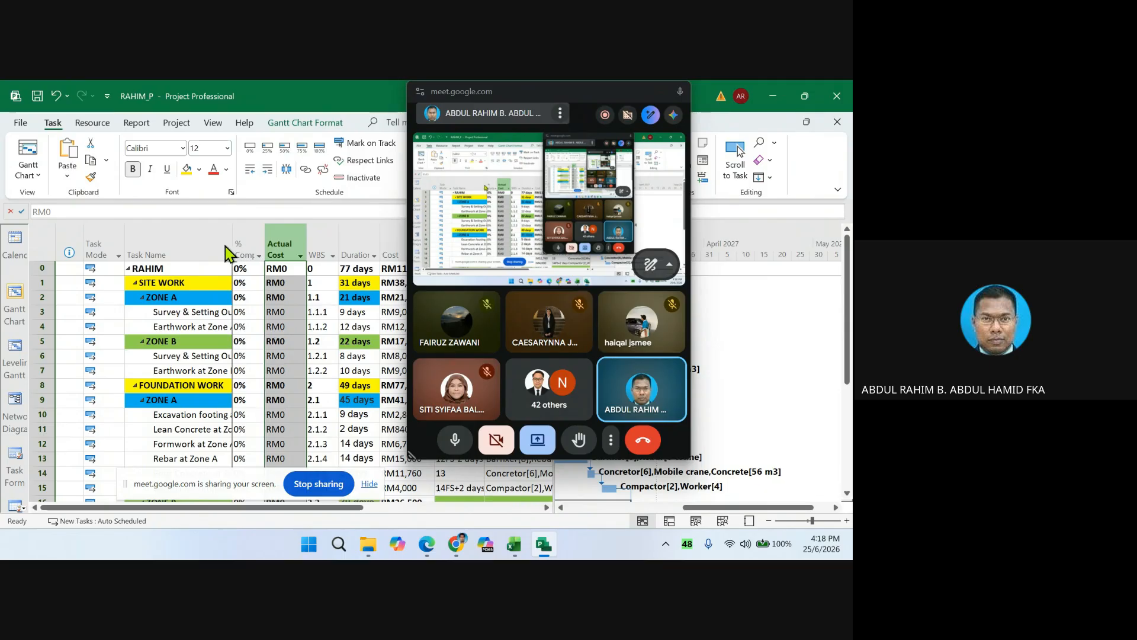
drag(225, 246, 226, 247)
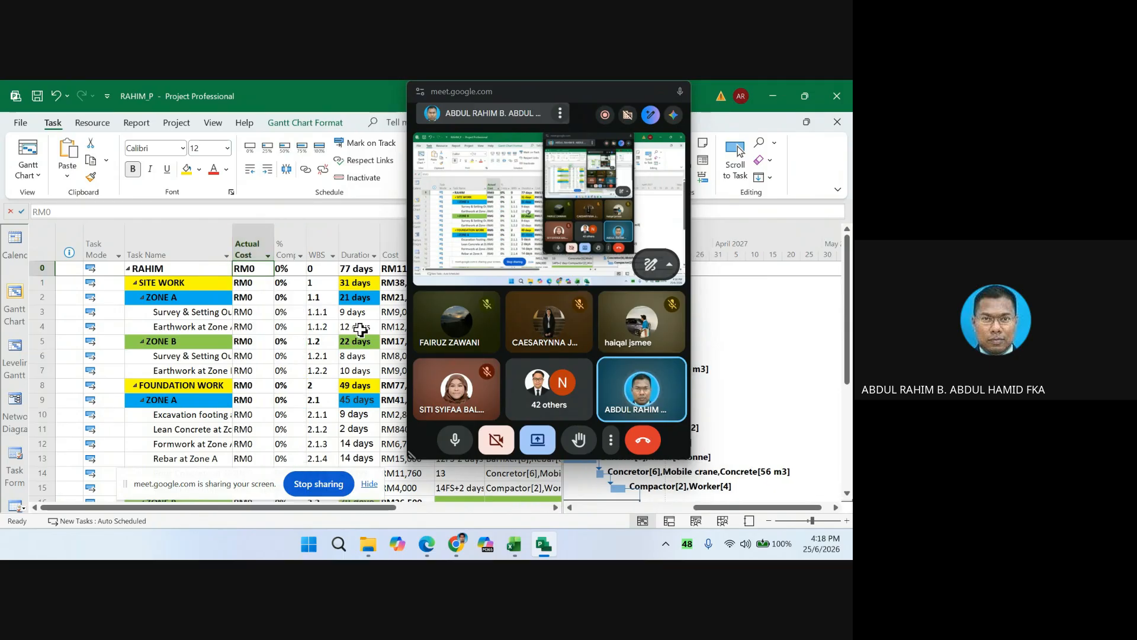
click(514, 543)
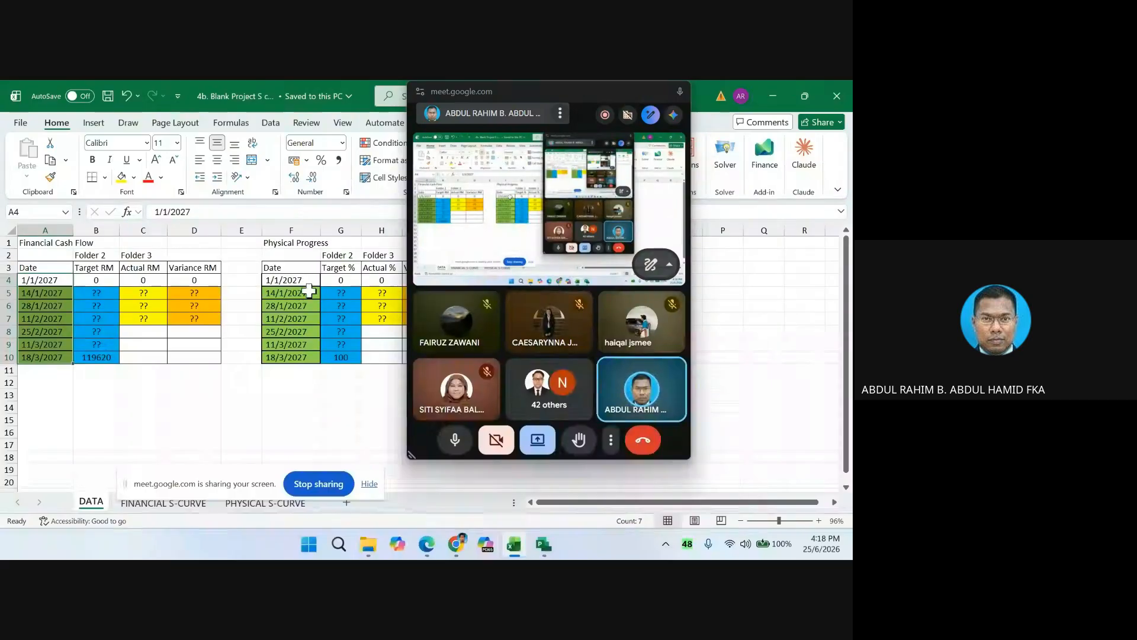
click(544, 544)
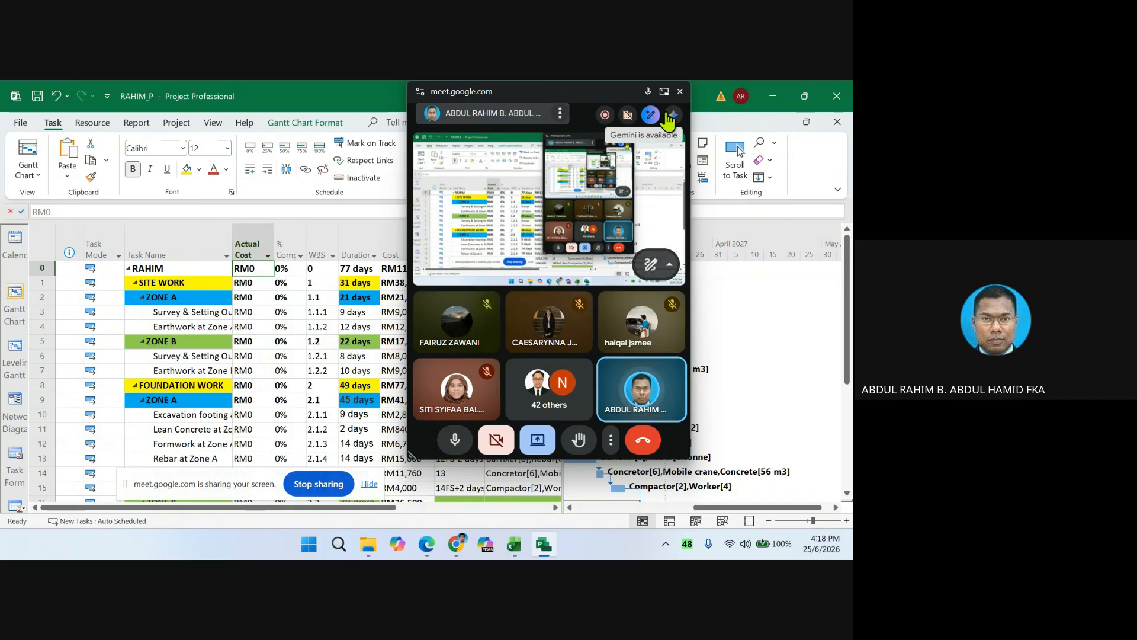
- Shrink the Google Meet window and move it clear of the Cost and Predecessors columns
drag(576, 87, 737, 153)
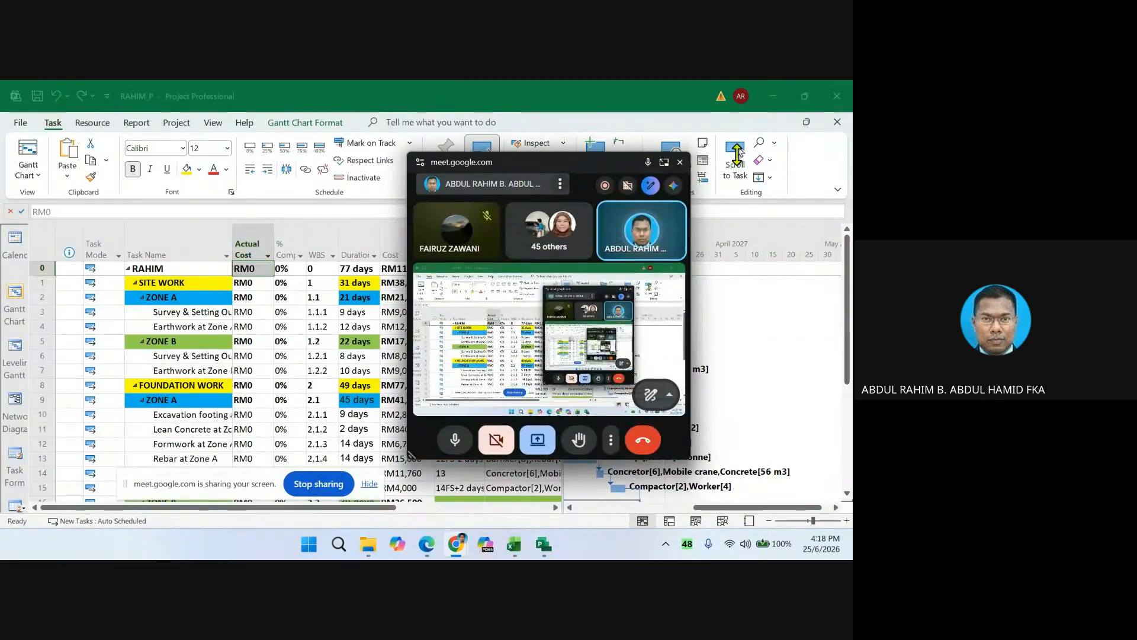
double_click(600, 154)
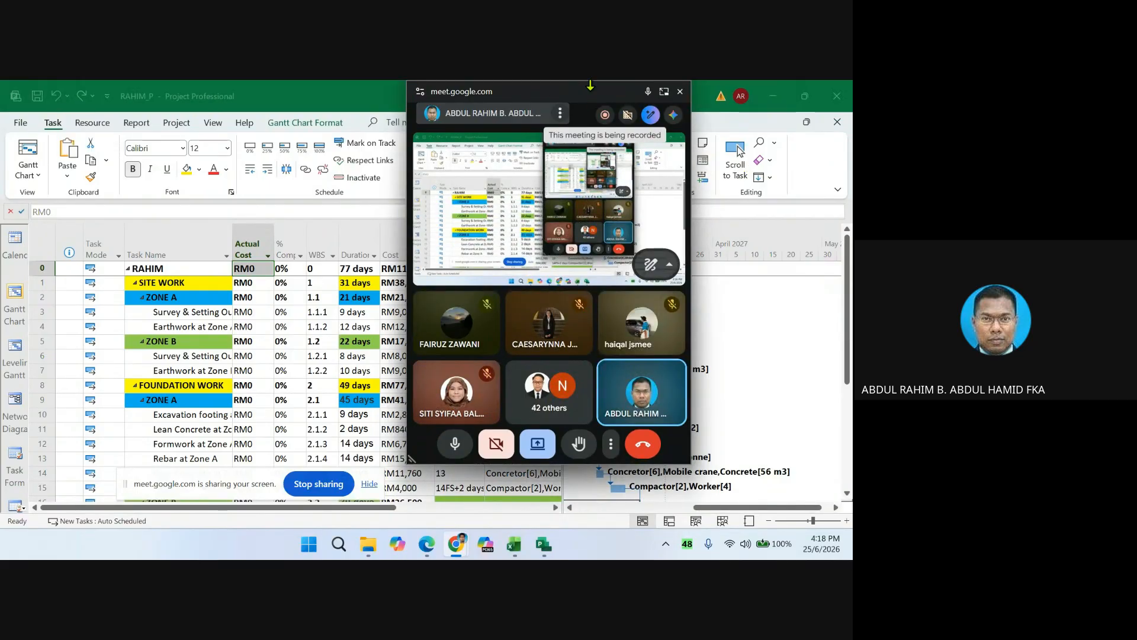
drag(599, 82, 610, 227)
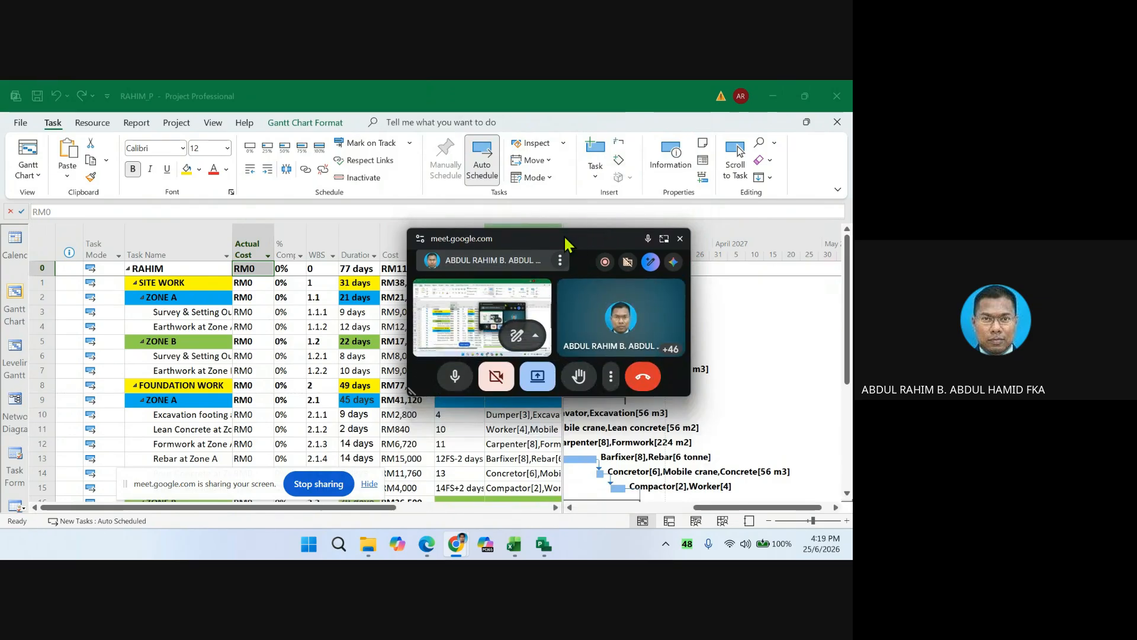
drag(563, 235, 686, 236)
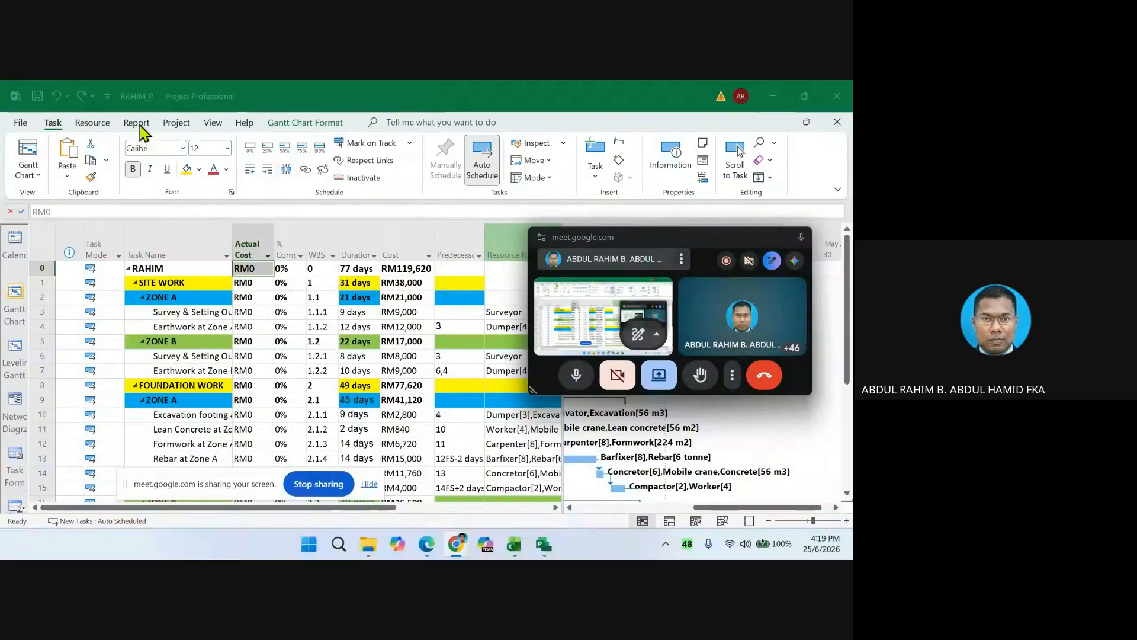
- Open the Project Information dialog in Microsoft Project and reposition it clear of the meeting window
click(180, 127)
click(180, 127)
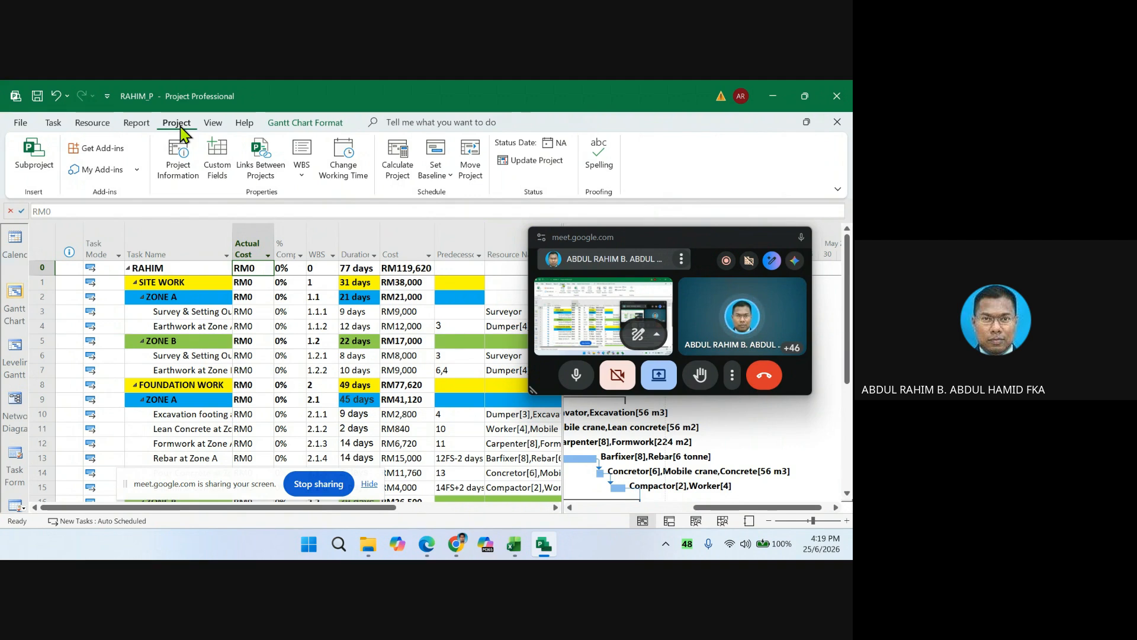
click(177, 160)
drag(477, 155, 342, 135)
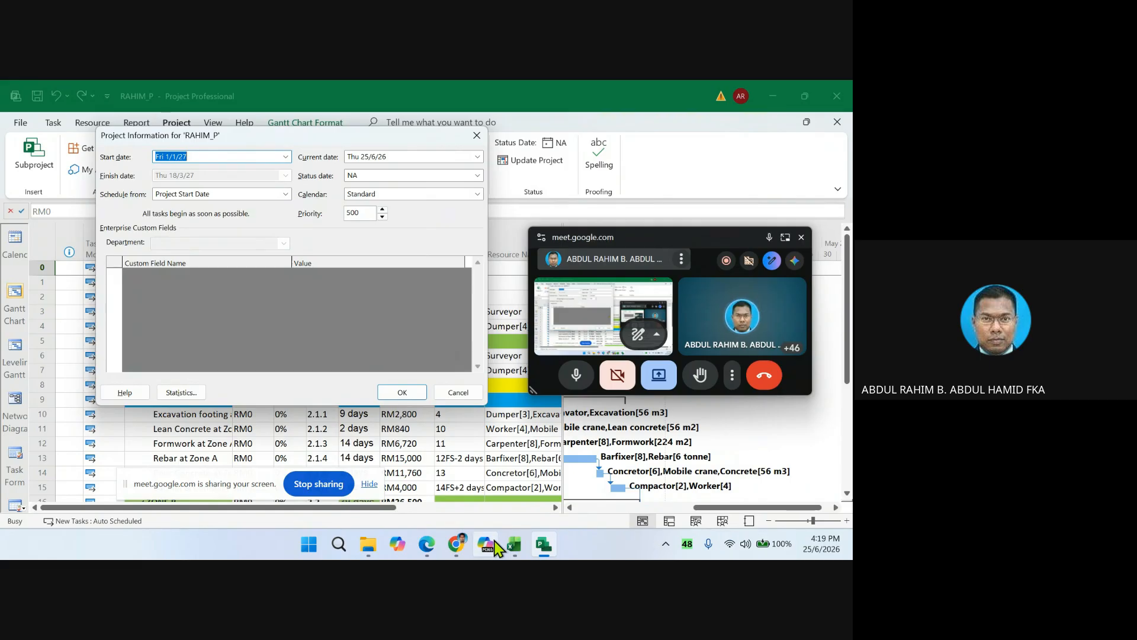
- Select the 14/1/2027 row on the Excel DATA sheet as the cycle date reference, and return to Microsoft Project
click(516, 545)
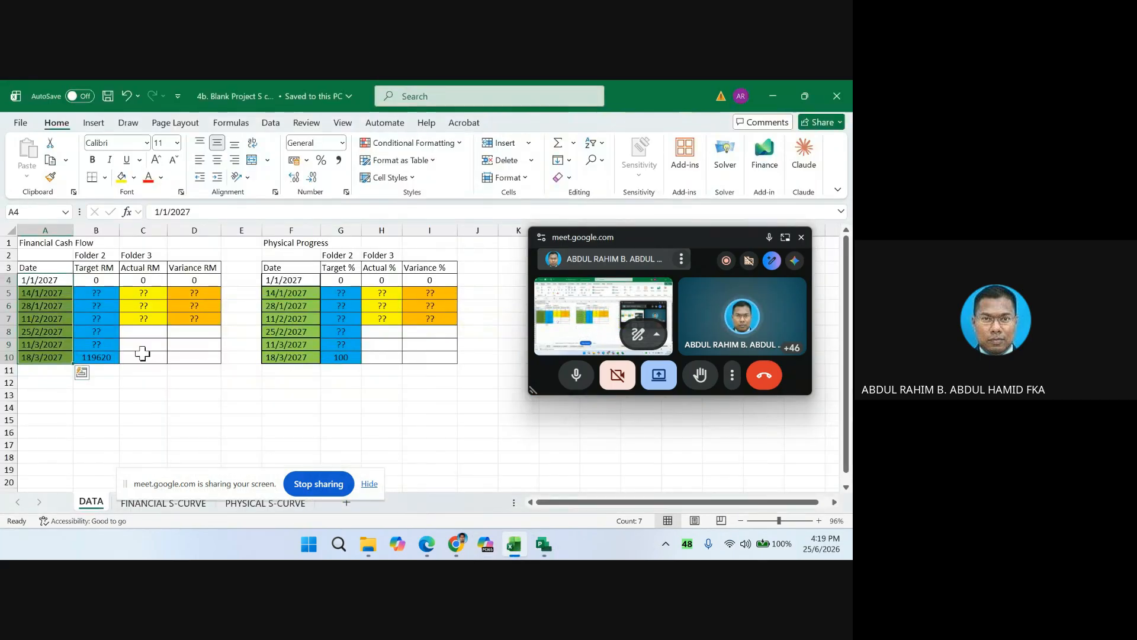
click(6, 292)
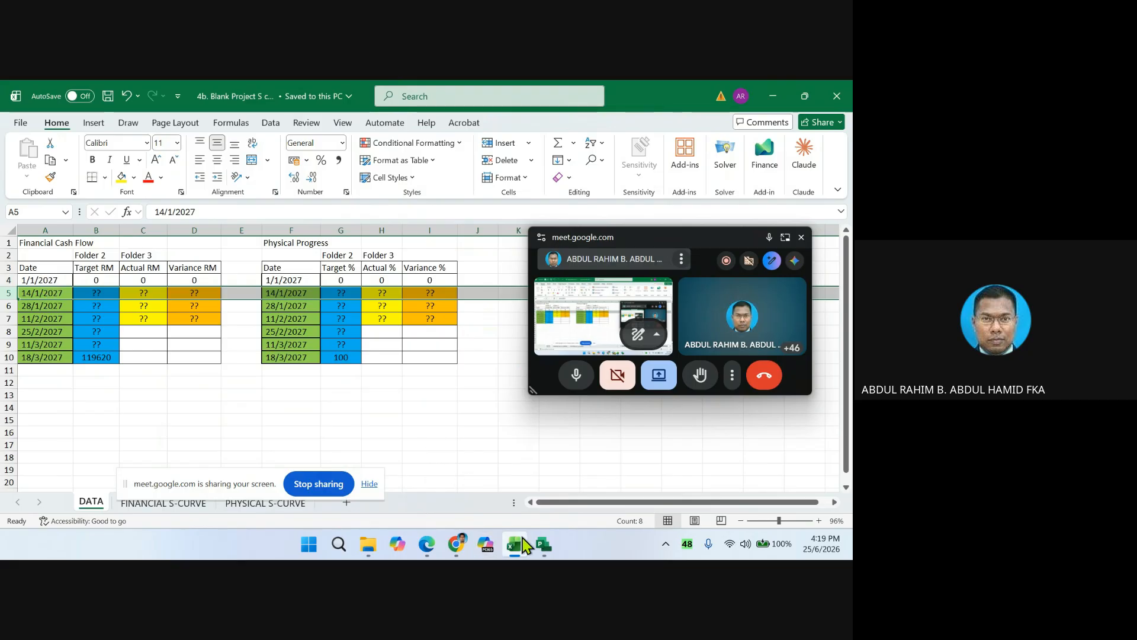
click(544, 543)
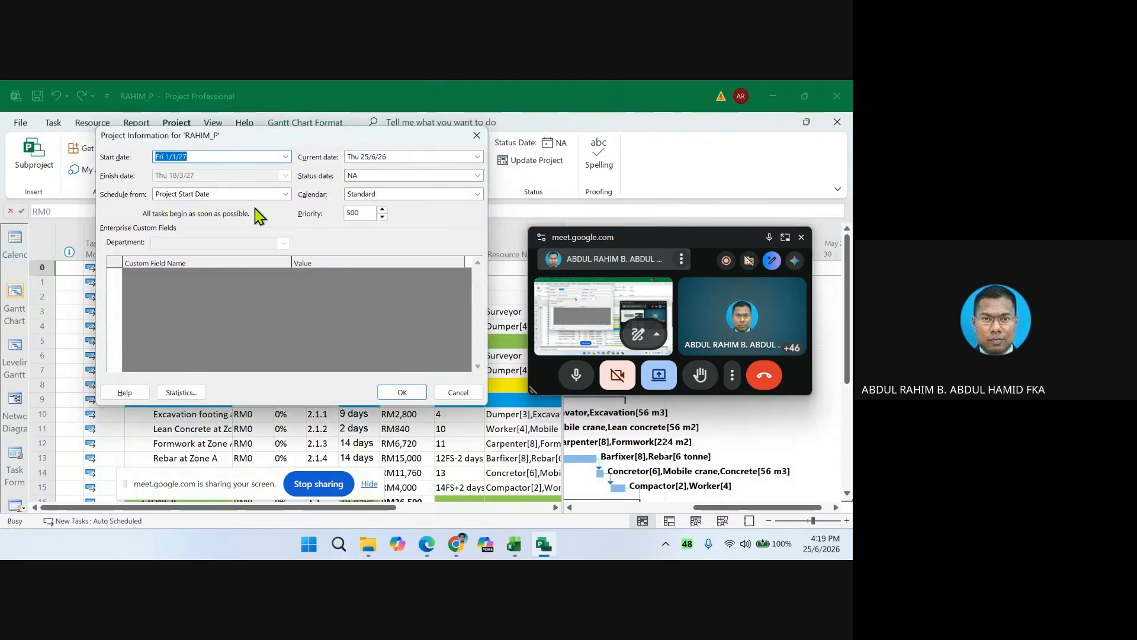
- Set the project's current date to Thu 14/1/2027 in the Project Information dialog
click(477, 157)
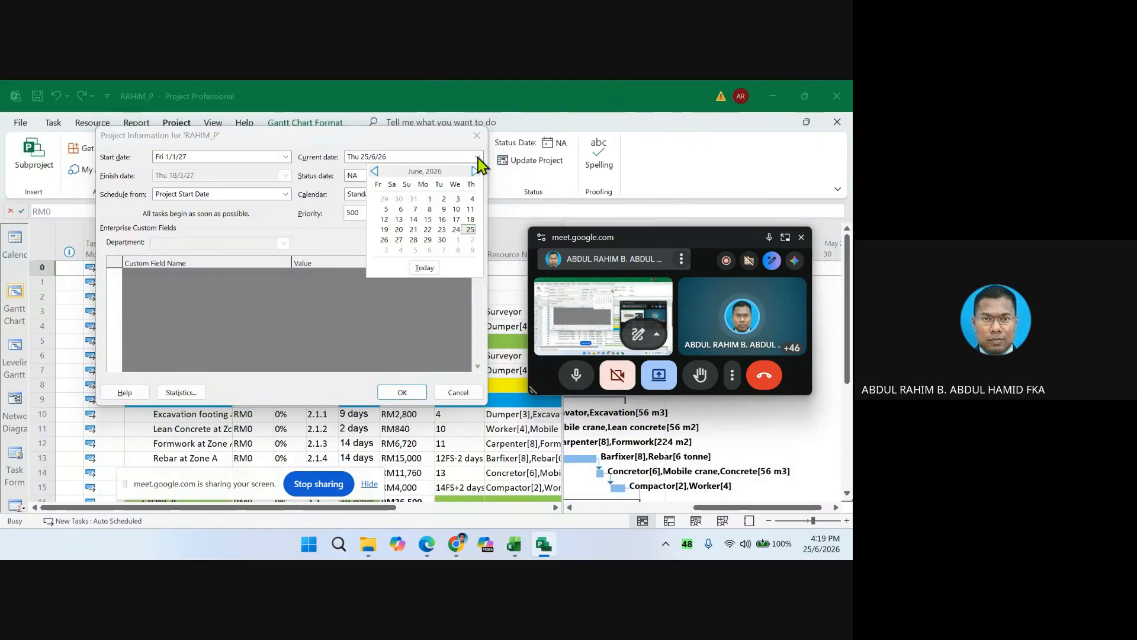
click(476, 171)
click(476, 172)
click(475, 172)
click(475, 171)
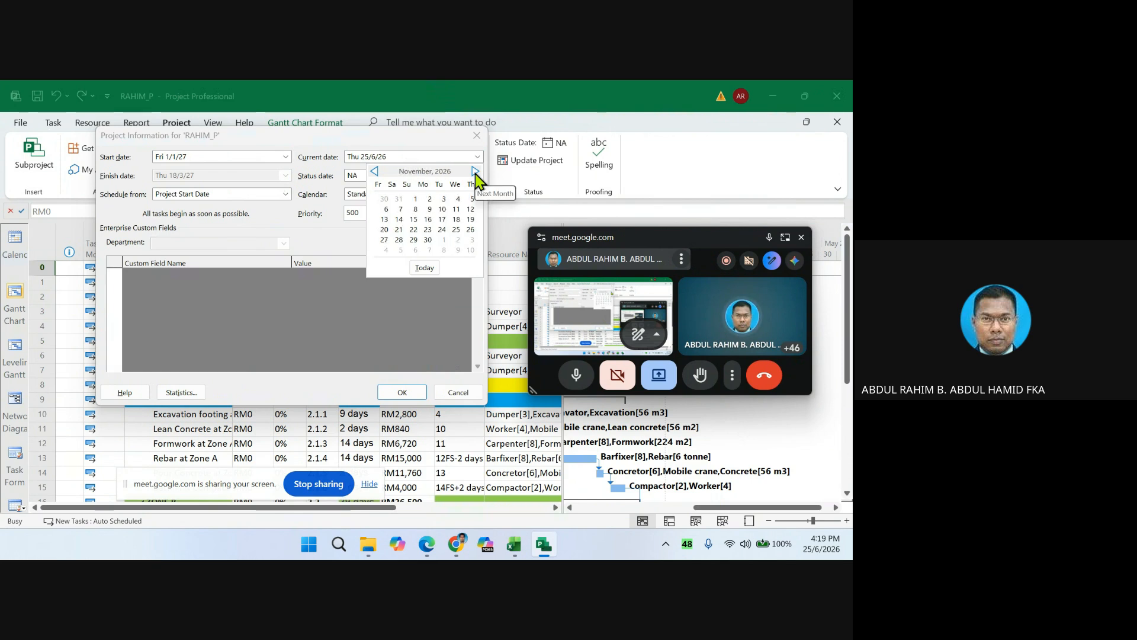
click(475, 172)
click(476, 172)
click(476, 172)
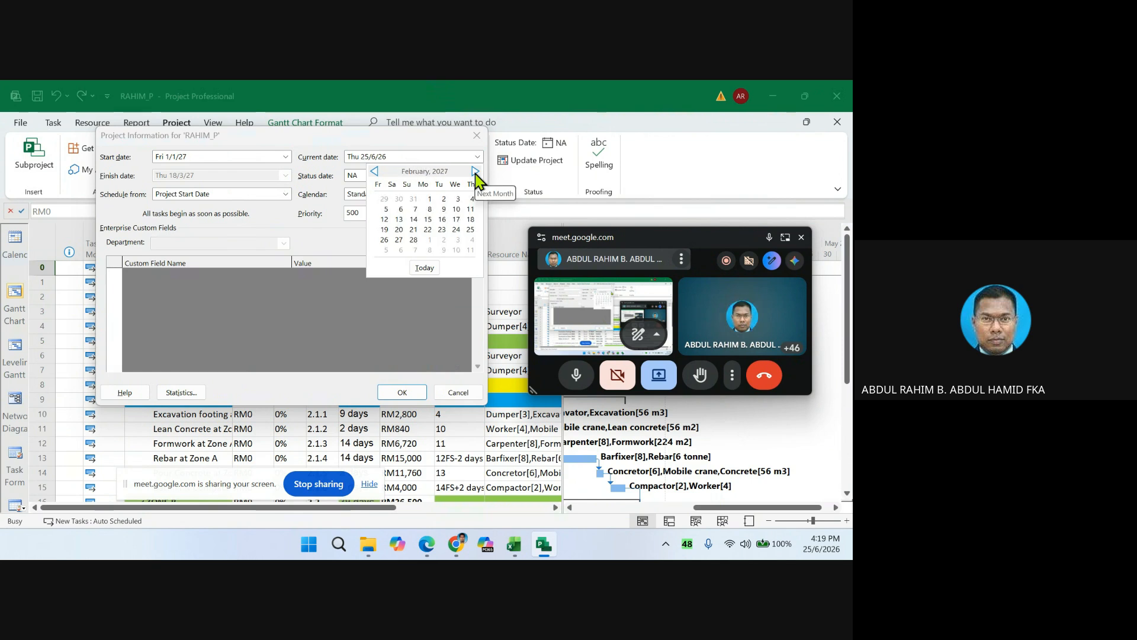
click(375, 172)
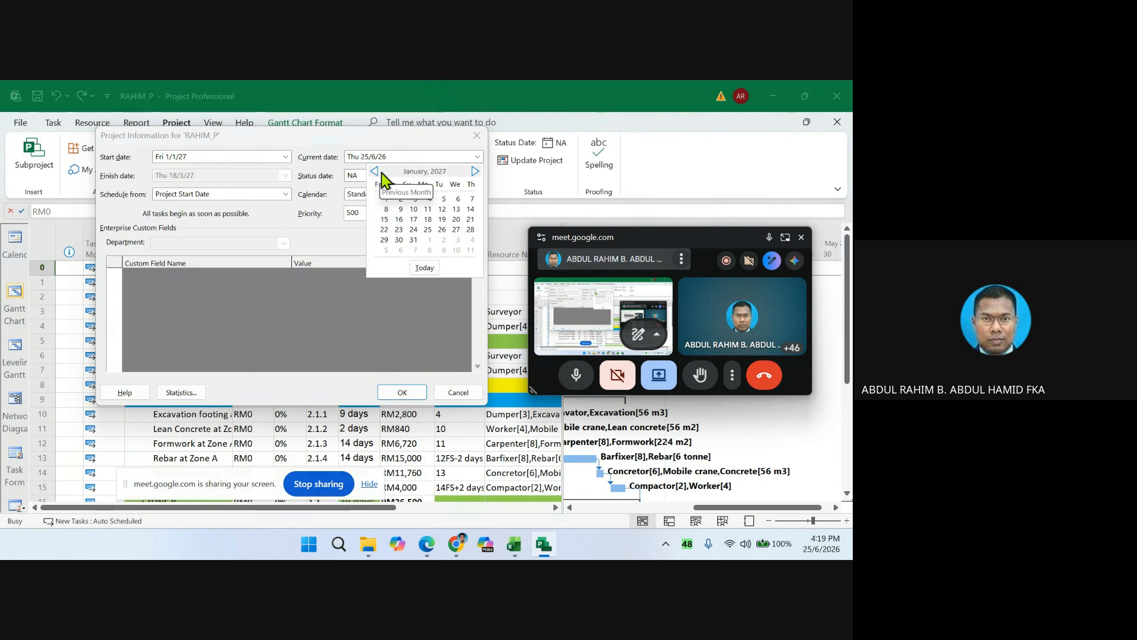
click(471, 211)
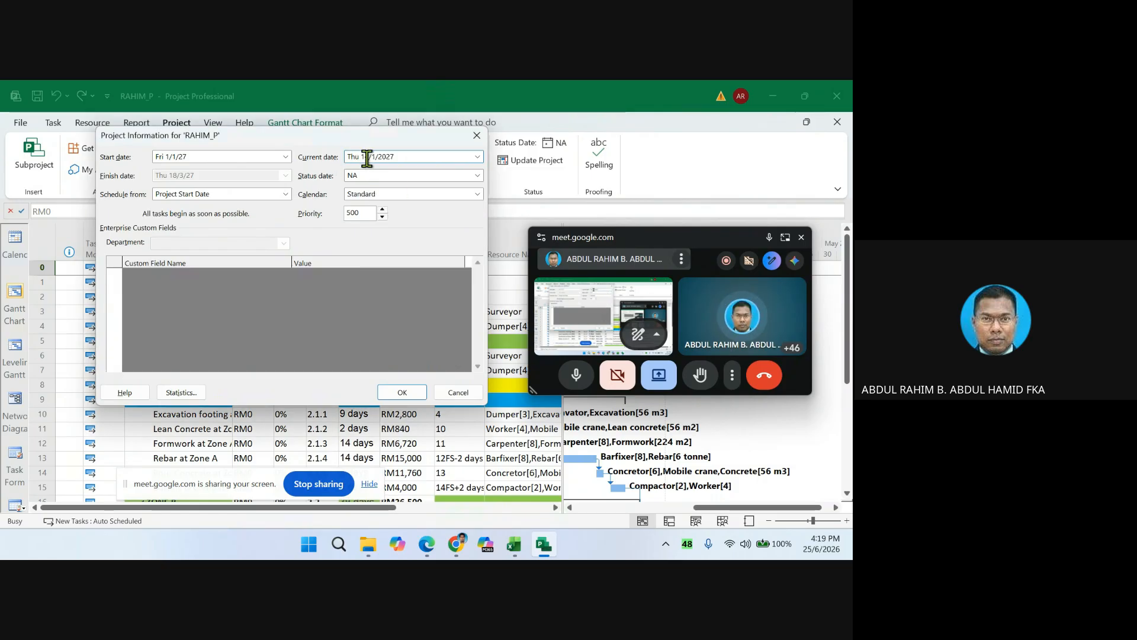
- Set the project's status date to Thu 14/1/2027 and apply the project information changes
click(476, 176)
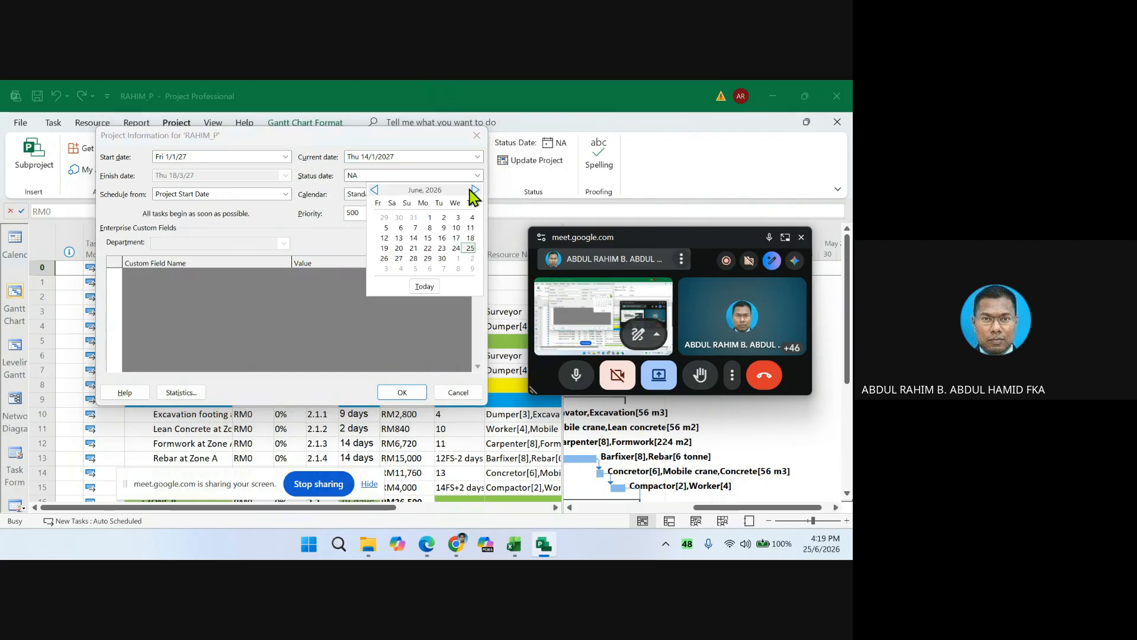
click(475, 190)
click(475, 190)
click(475, 191)
click(475, 191)
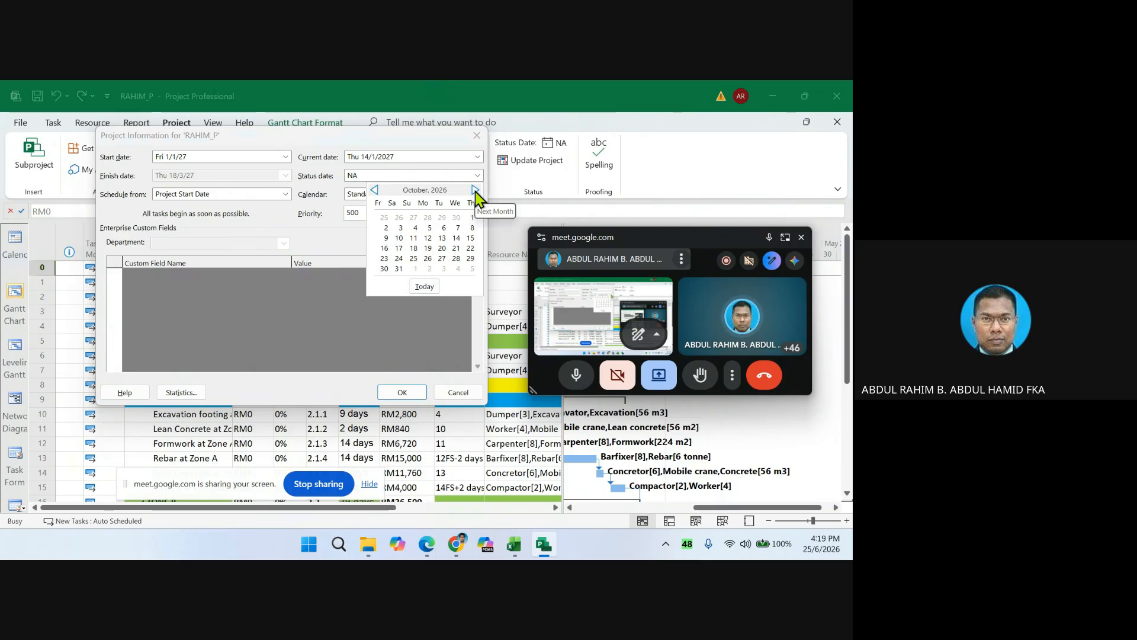
click(475, 190)
click(475, 191)
click(475, 191)
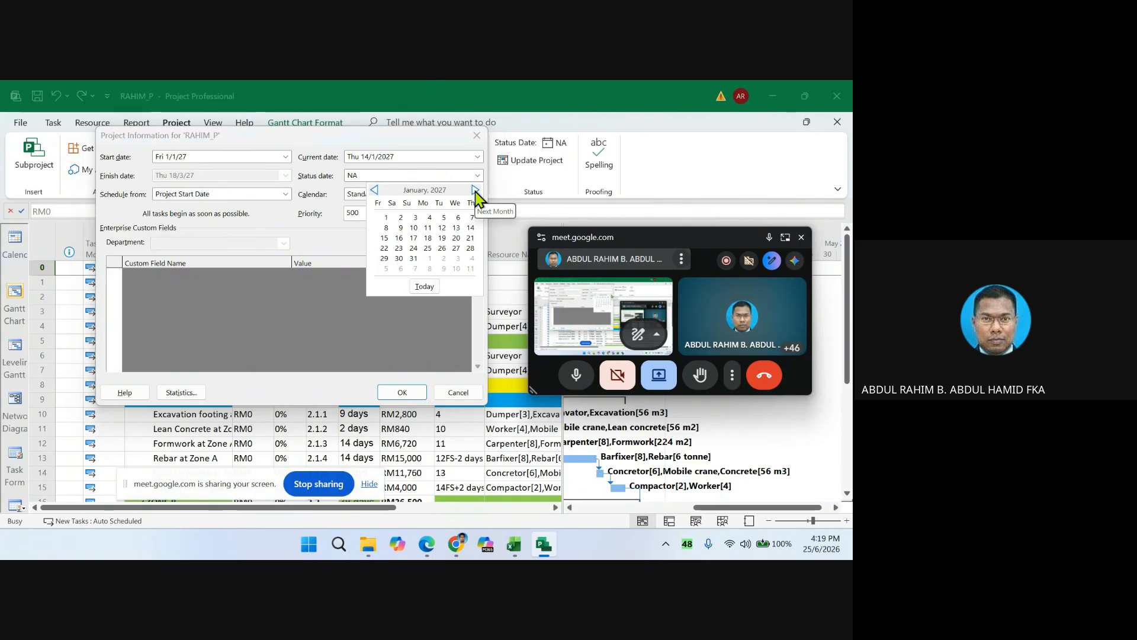
click(471, 229)
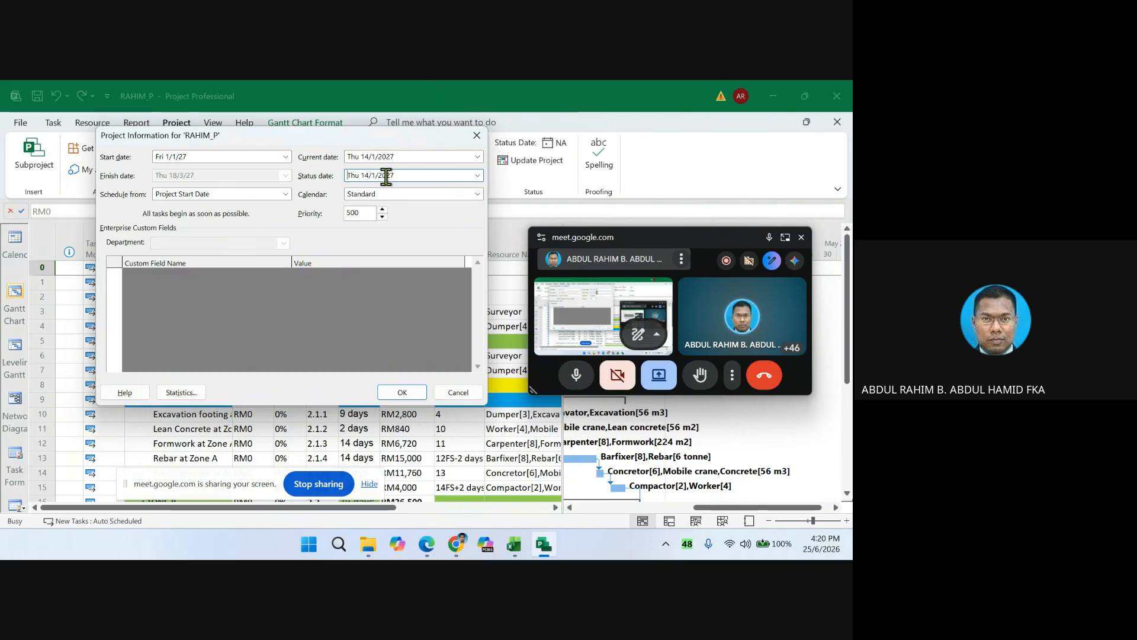
click(401, 392)
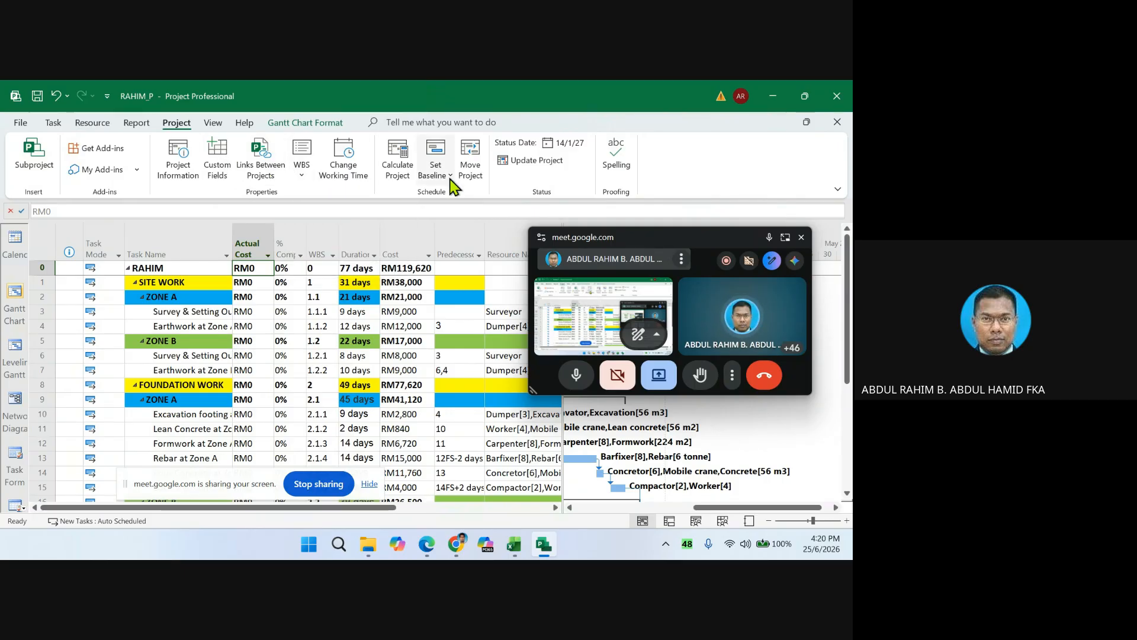
- Update work as complete through 14/1/27 for the entire project with 0% - 100% complete, and widen the Actual Cost column
click(532, 161)
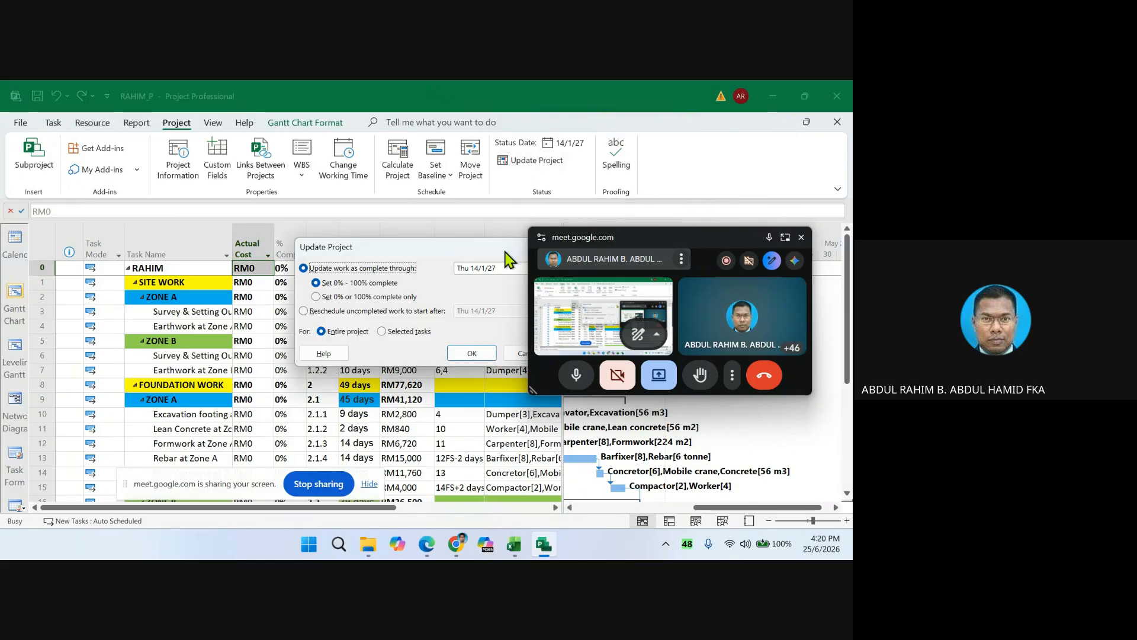
drag(494, 238, 335, 195)
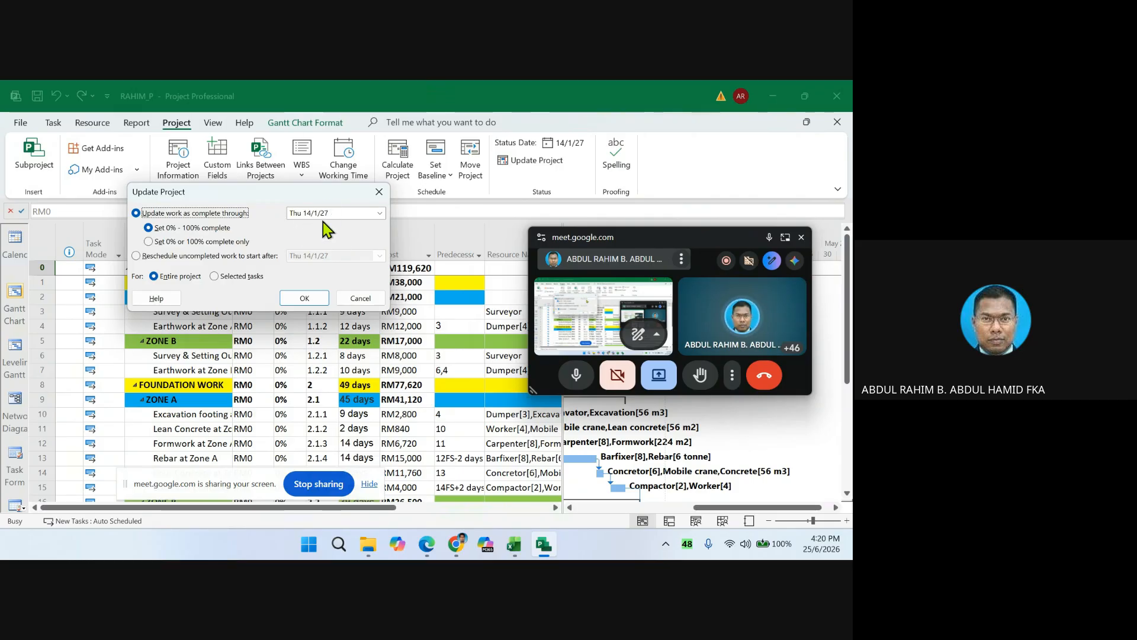
click(305, 298)
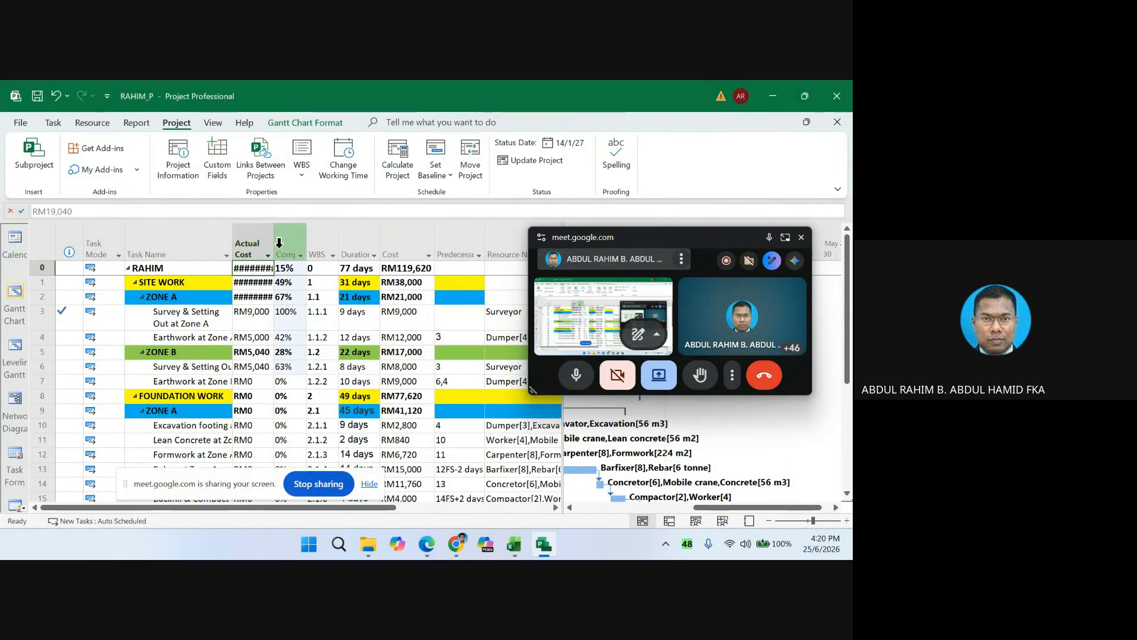
drag(275, 231, 296, 234)
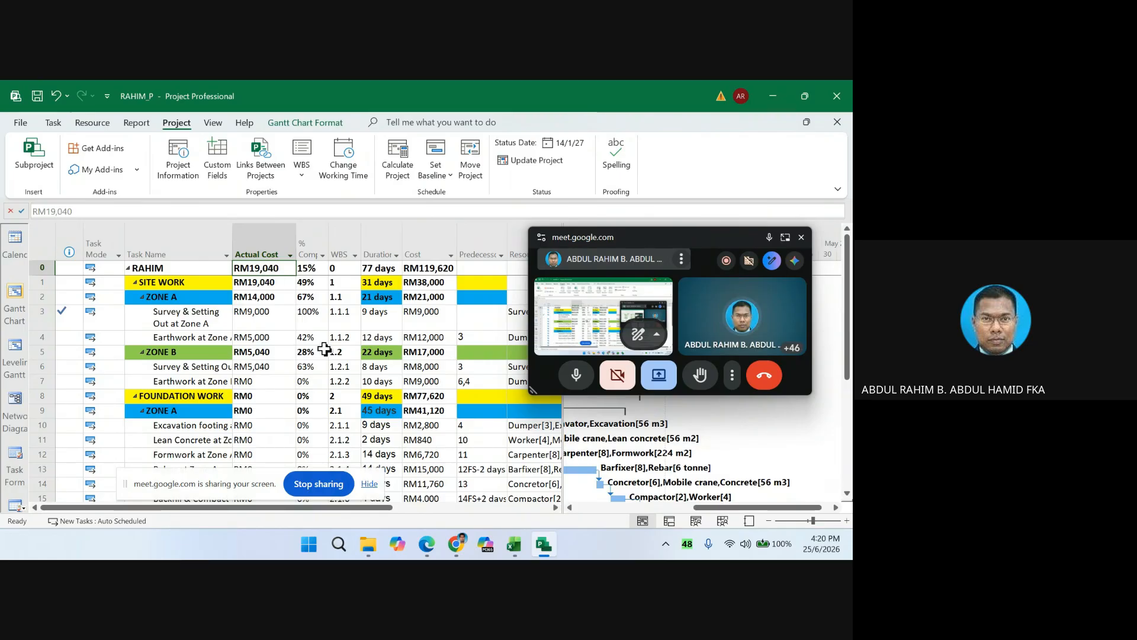
- Copy the project summary row's Actual Cost into Excel cell B5 with source formatting, and widen column B to fit it
right_click(262, 268)
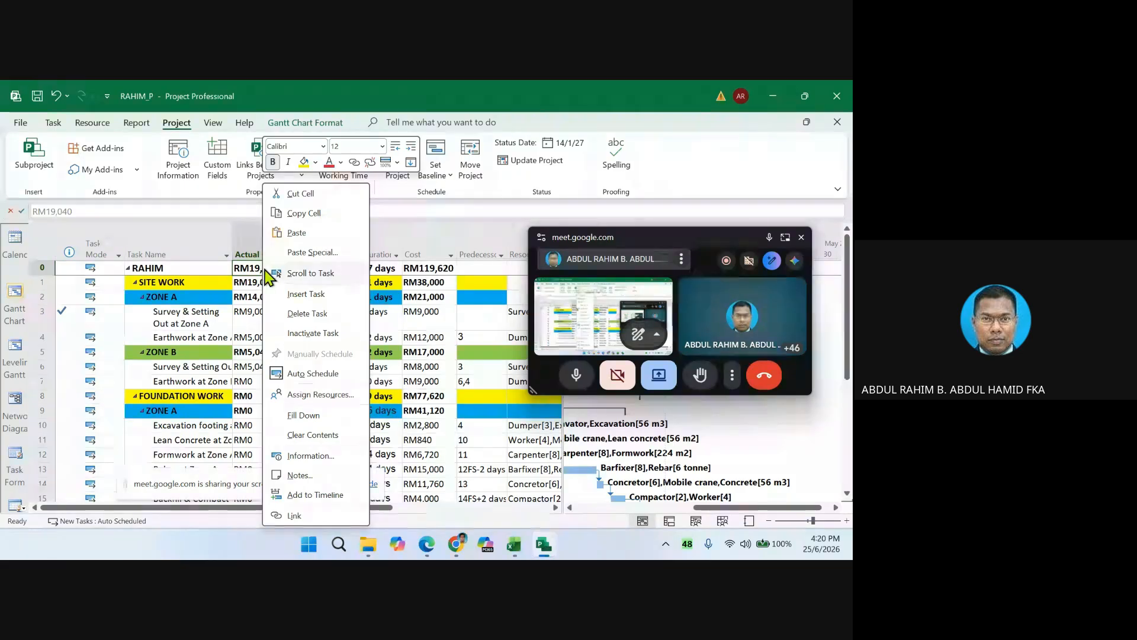
click(304, 215)
click(514, 543)
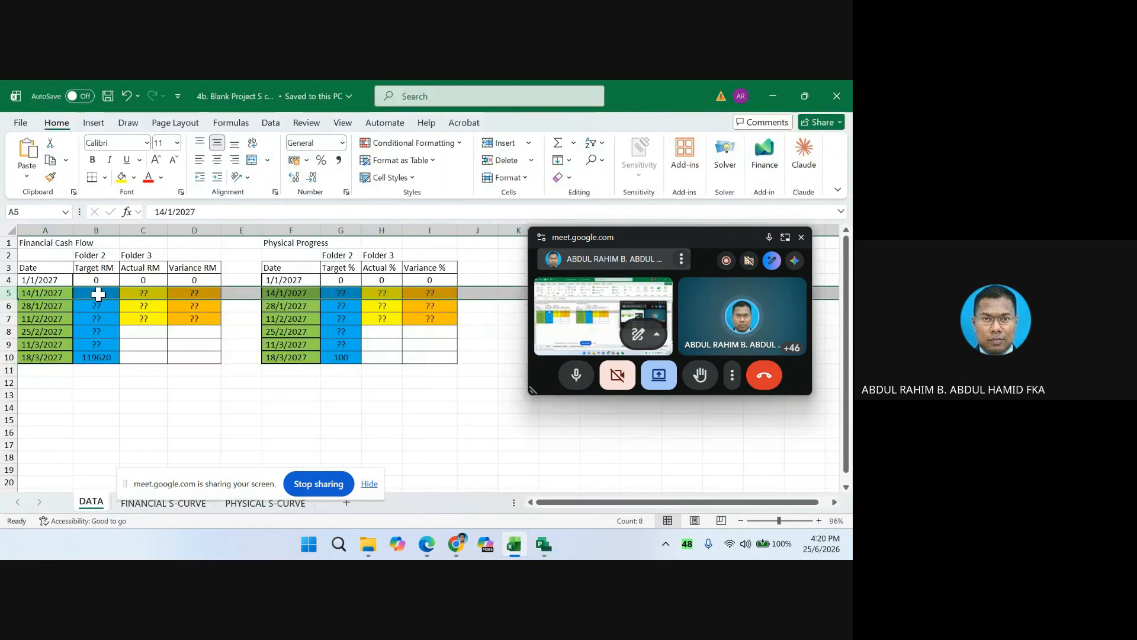
click(98, 294)
right_click(97, 293)
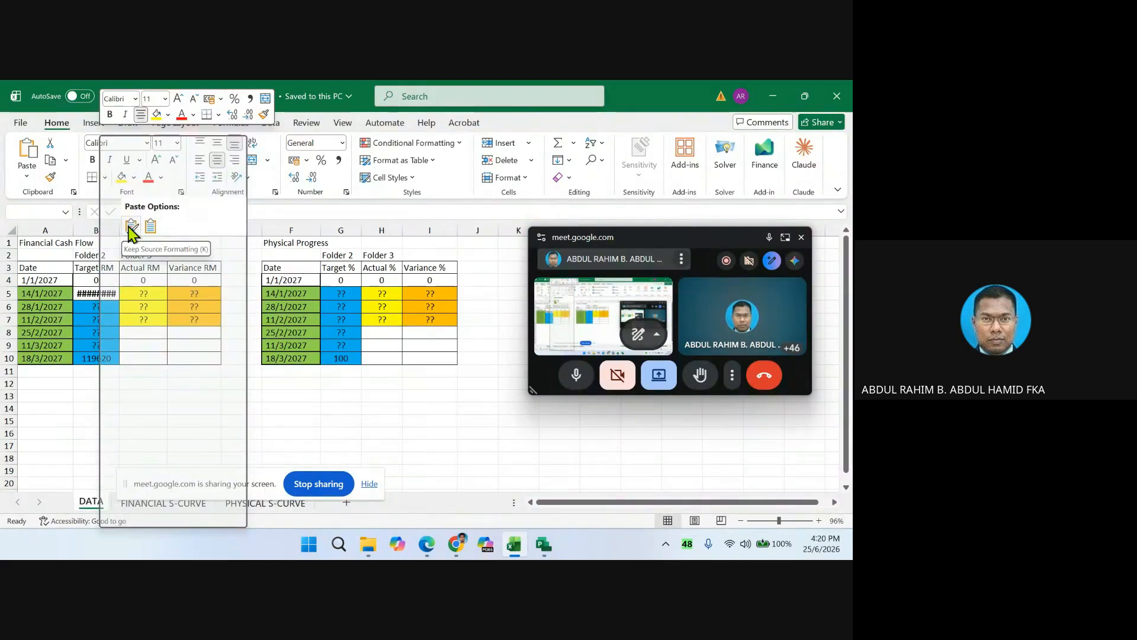
click(130, 228)
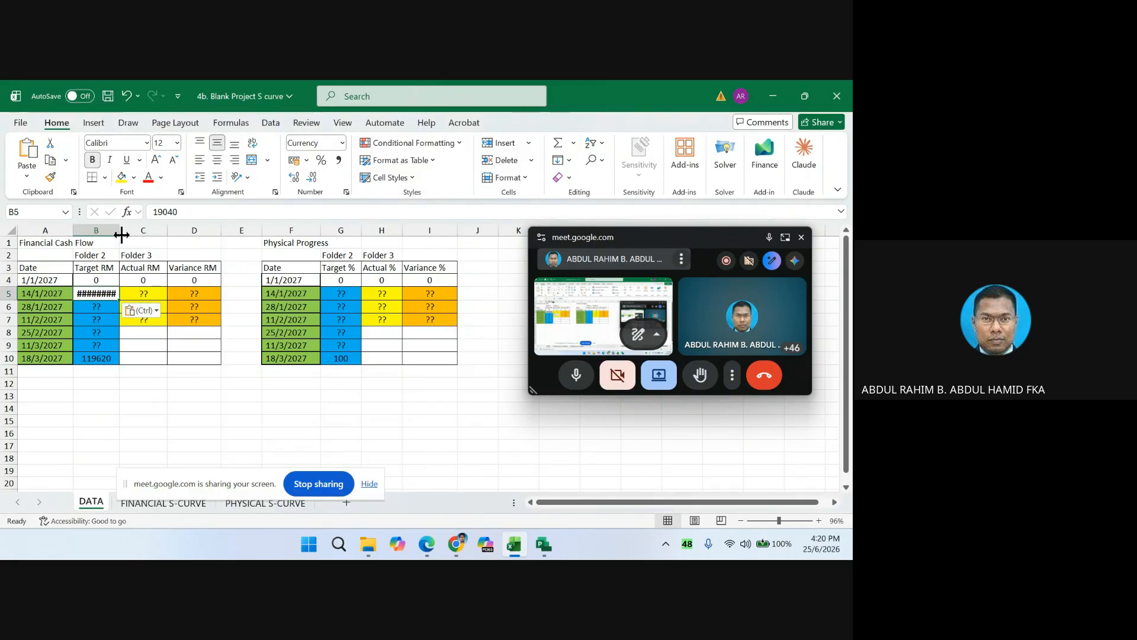
drag(121, 234, 137, 230)
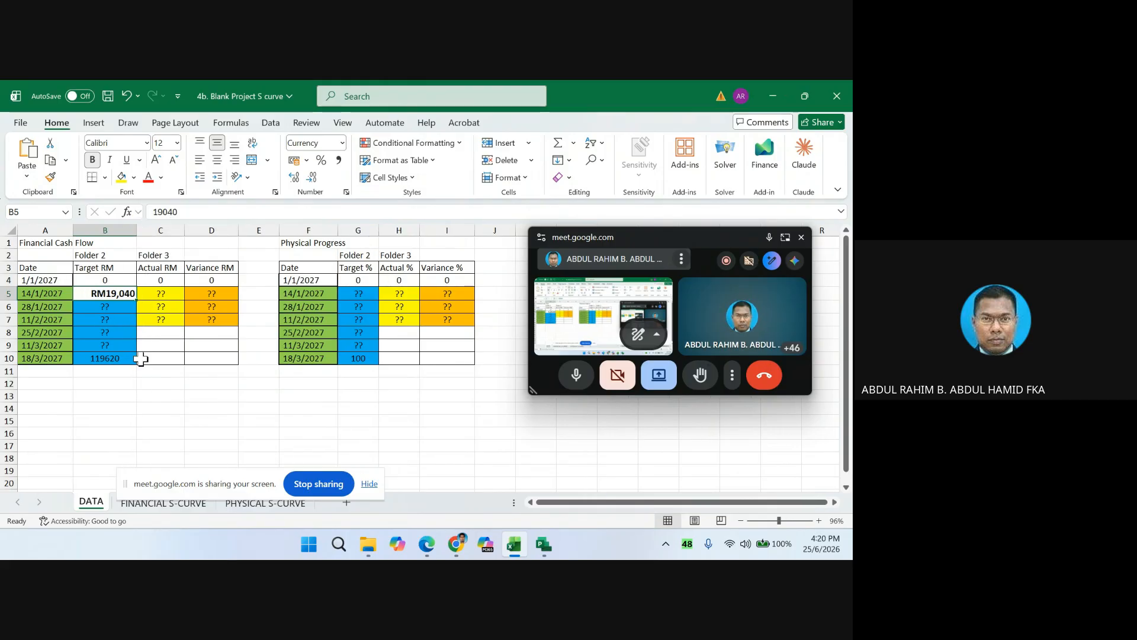
click(149, 421)
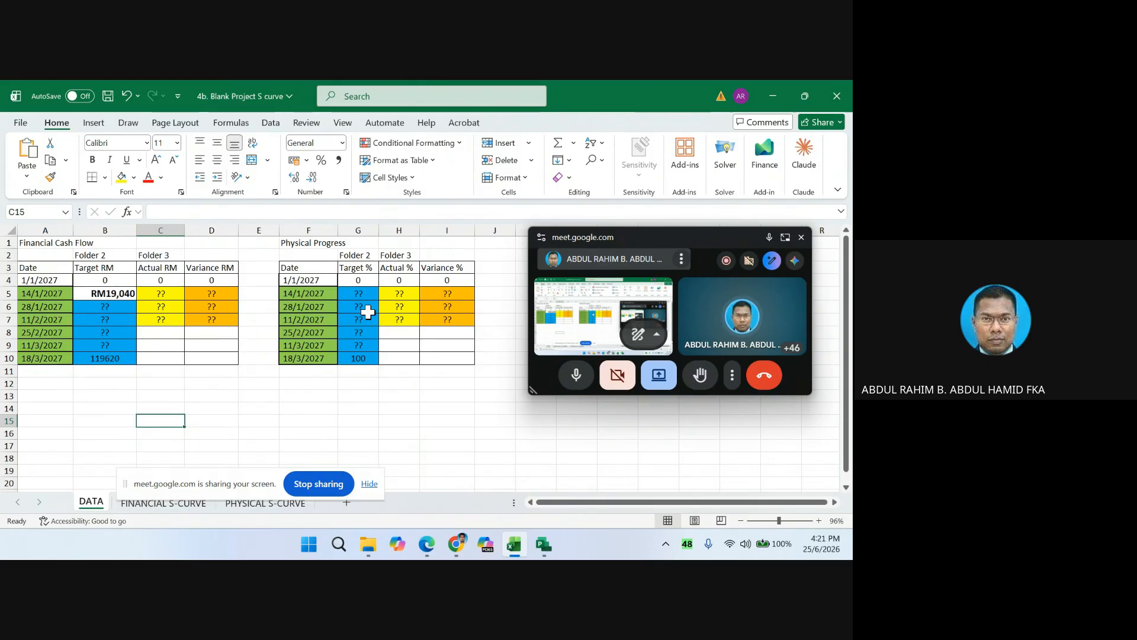
- Enter 15 as the 14/1/2027 Target % in the Physical Progress table
click(357, 295)
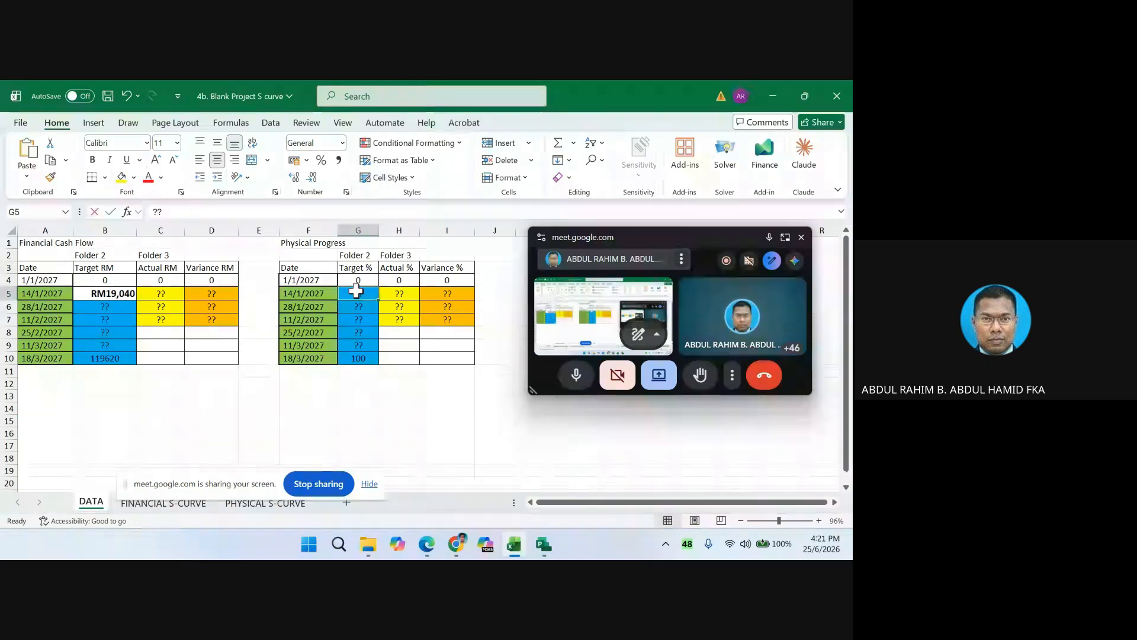
text(15)
click(390, 420)
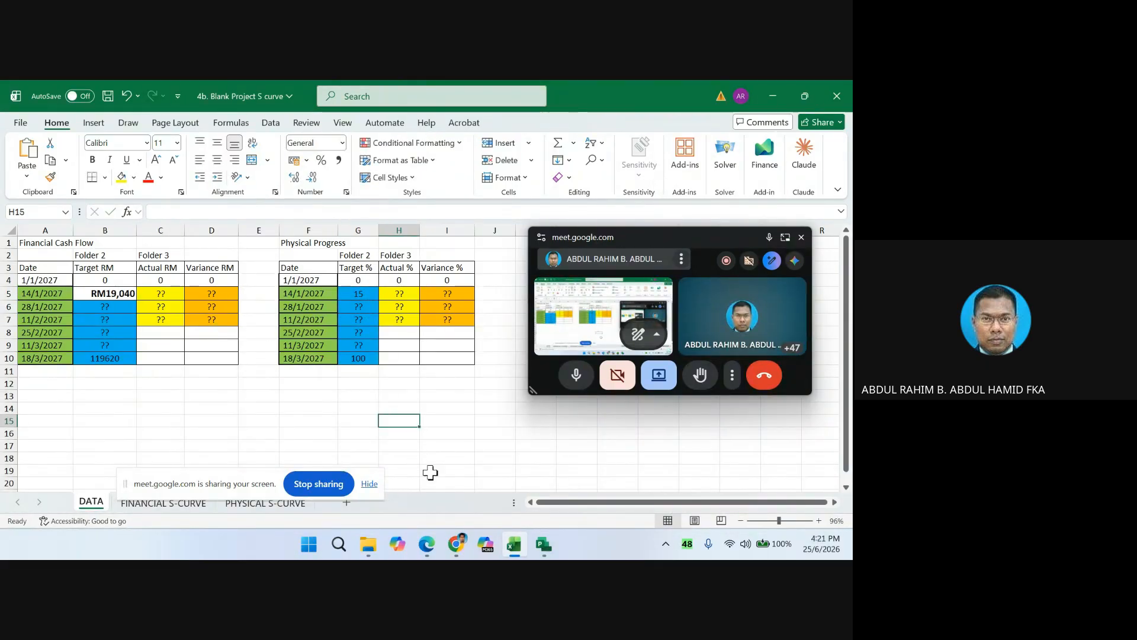
- Switch to Microsoft Project and save a copy of the project in the 2. PLAN folder, appending _14JAN27 to its file name
click(543, 543)
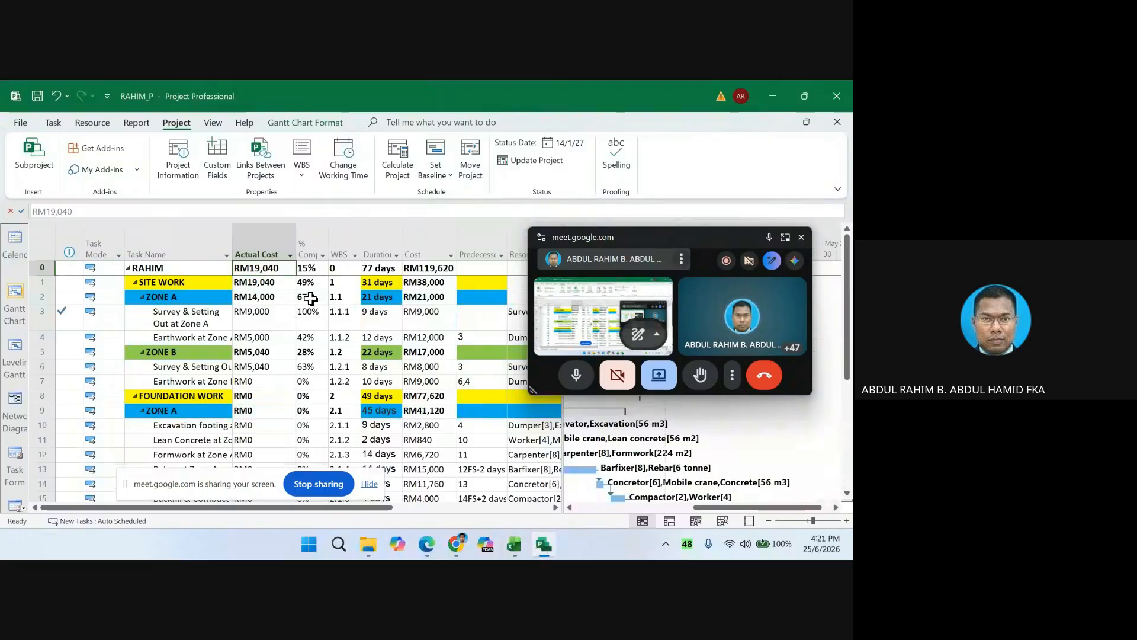
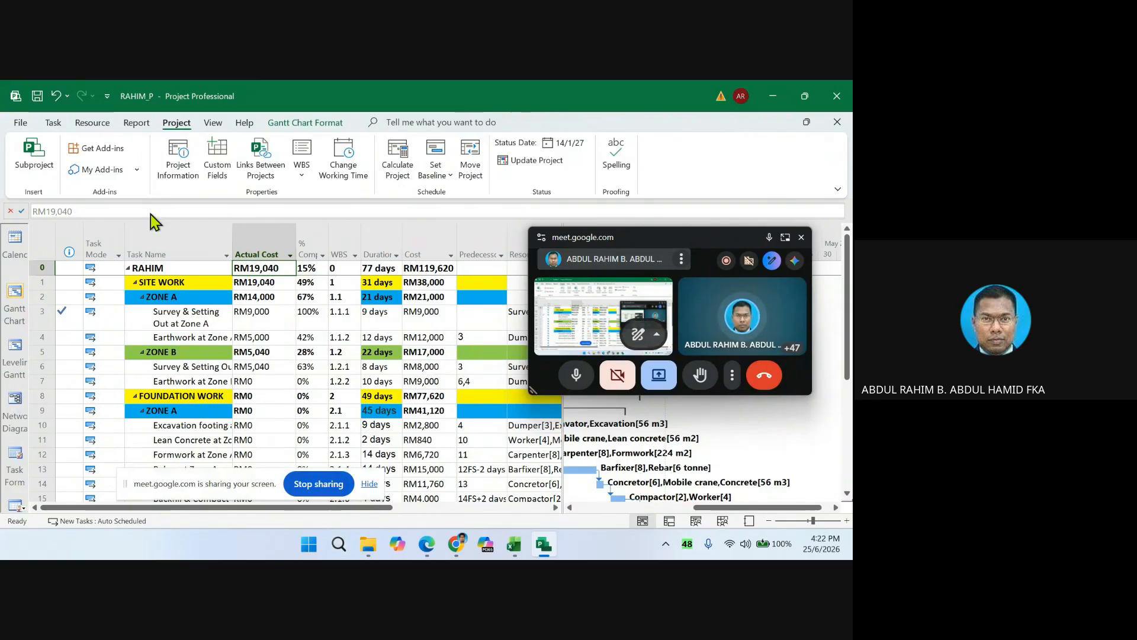
click(23, 127)
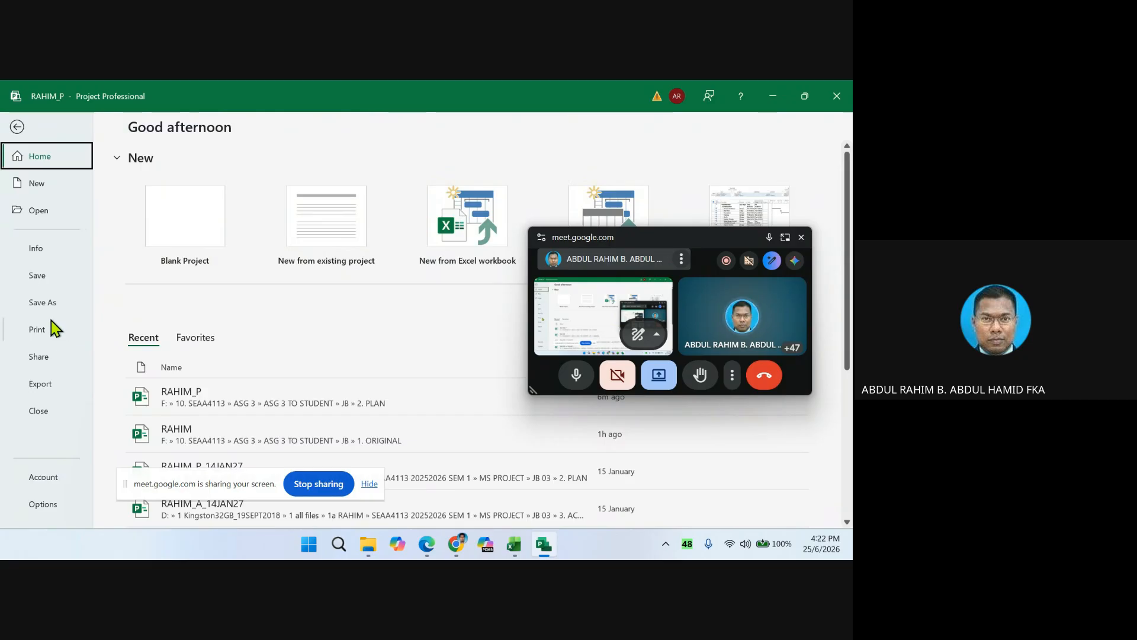
click(42, 304)
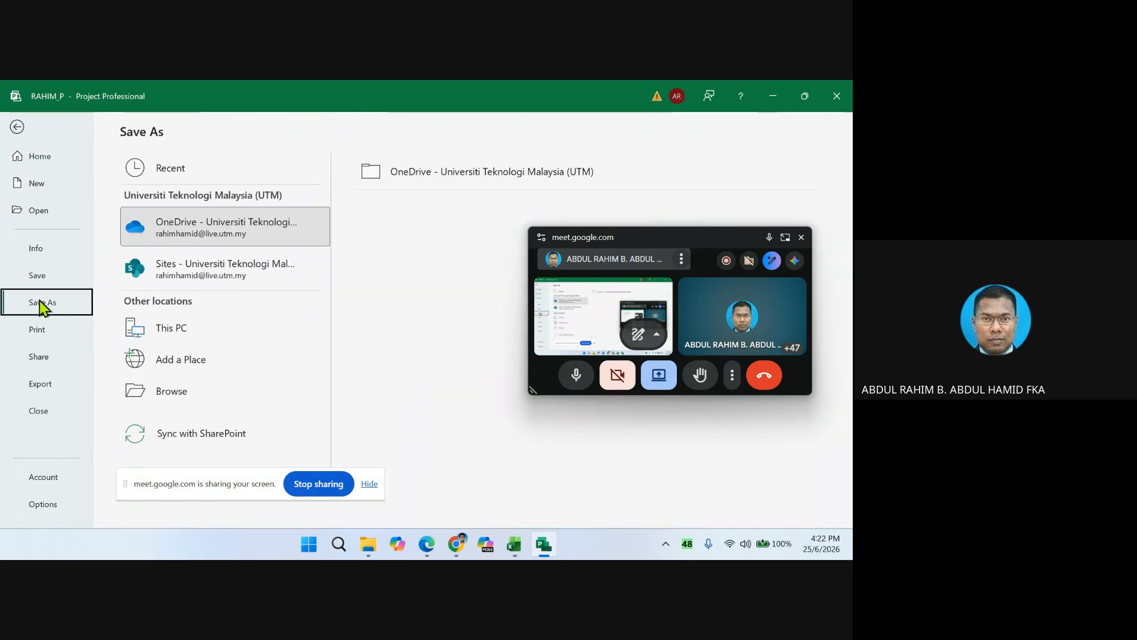
click(184, 328)
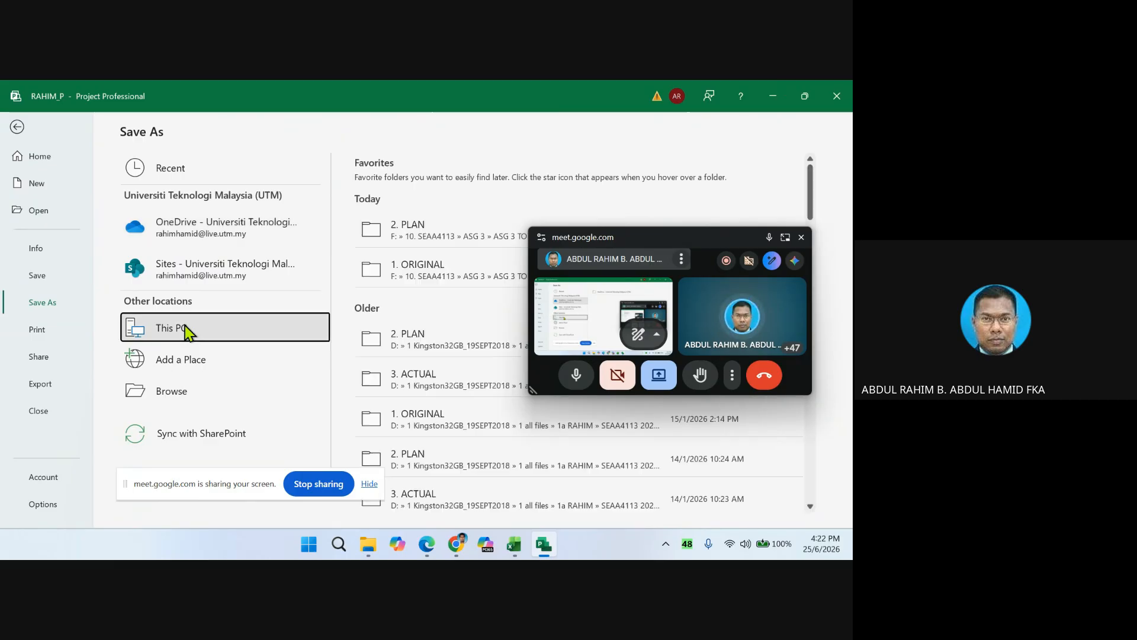
click(421, 230)
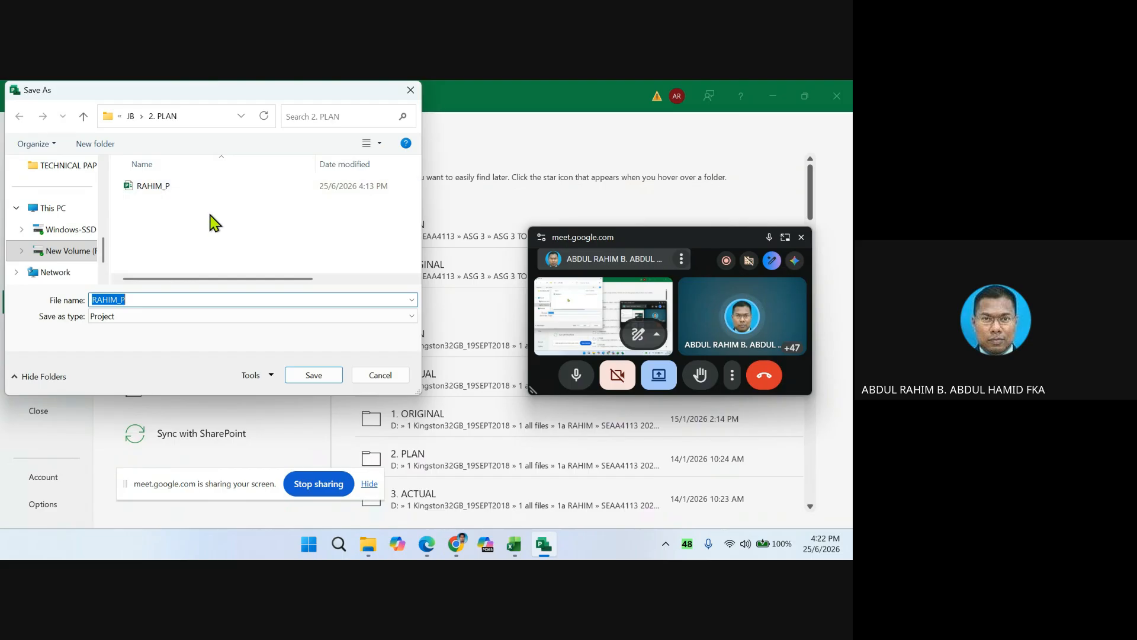
click(137, 299)
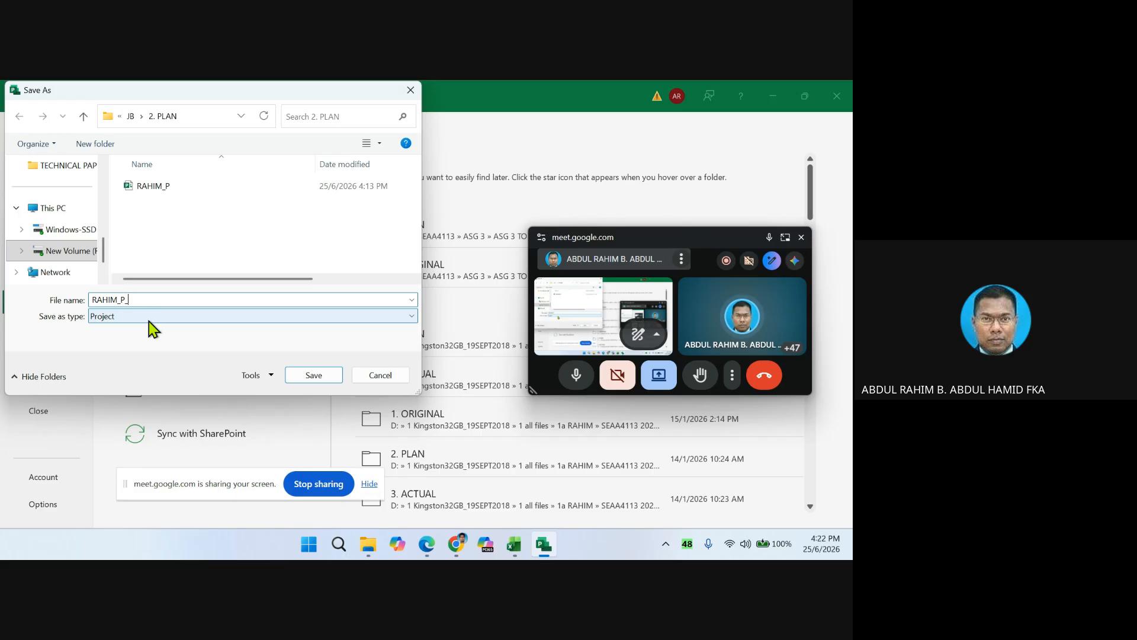
text(_14JAN27)
click(312, 379)
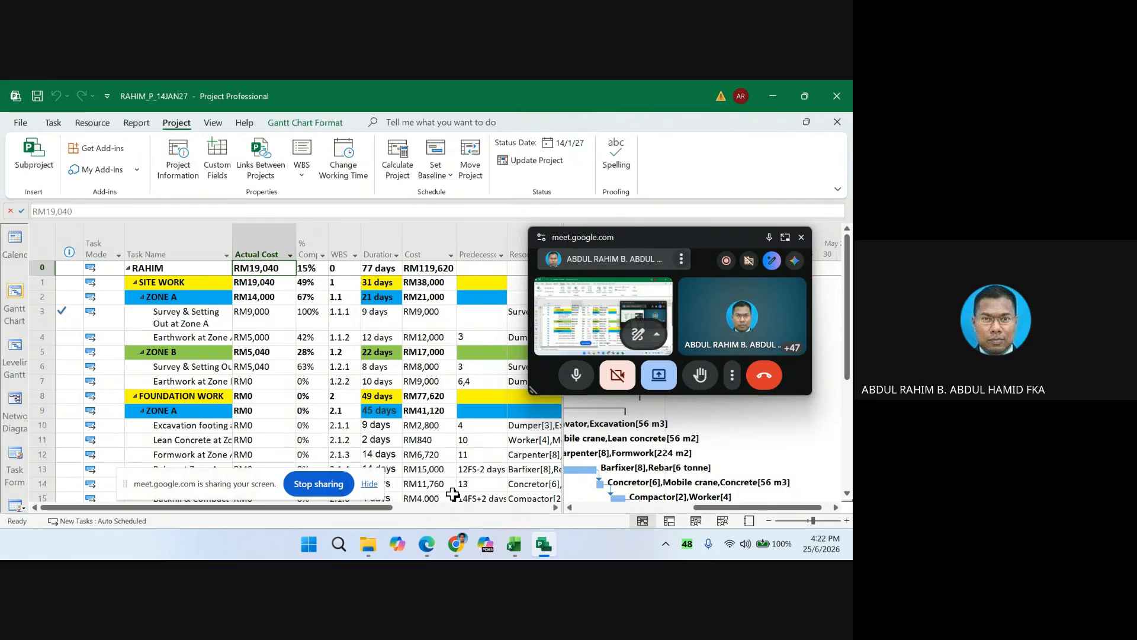
- Check the 28/1/2027 cycle row in Excel and set Microsoft Project's current date and status date to 28/1/27
click(514, 544)
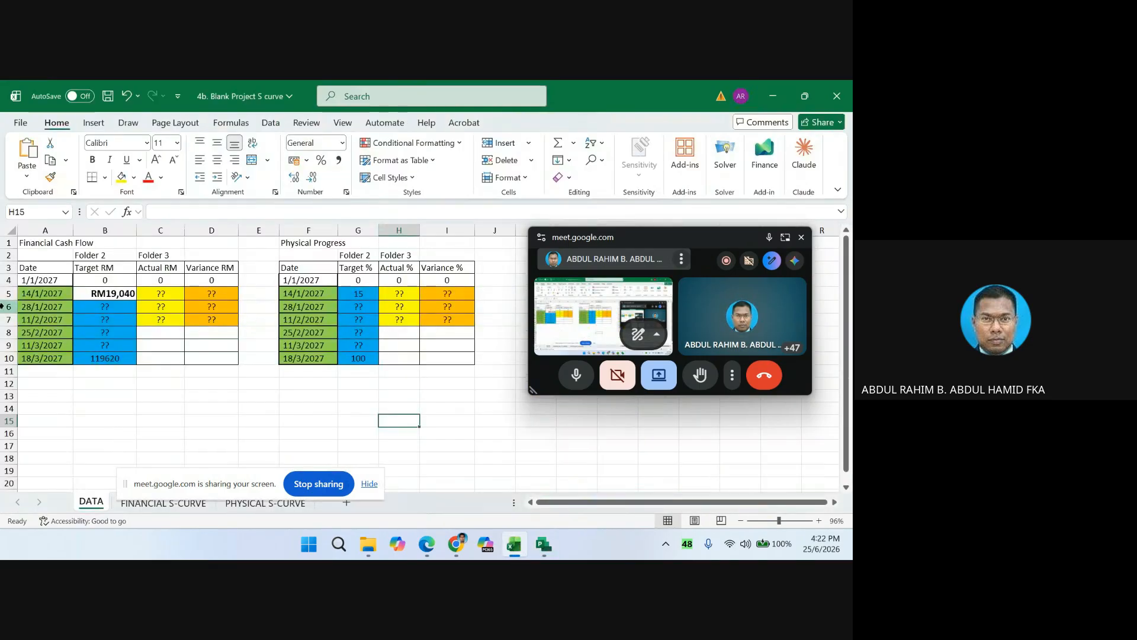
click(7, 306)
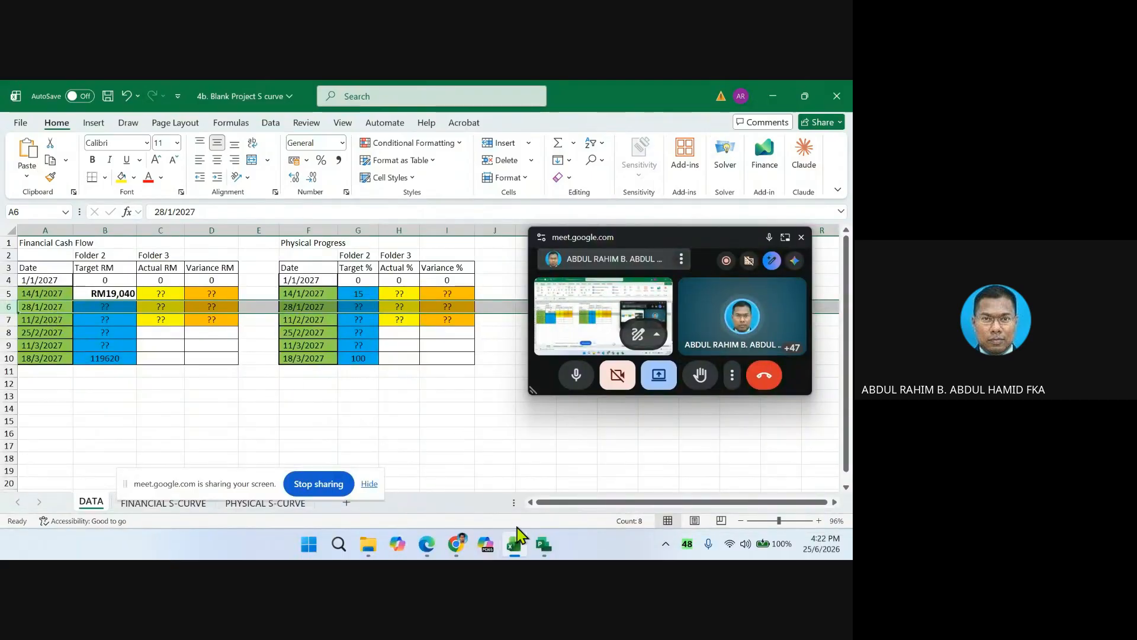
click(543, 550)
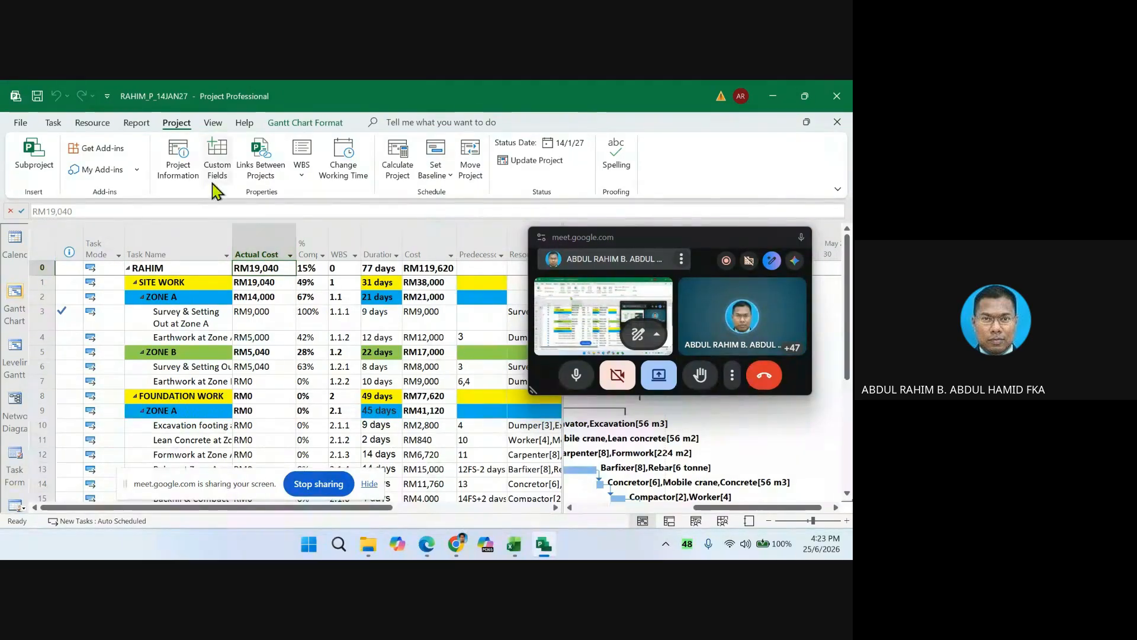
click(179, 159)
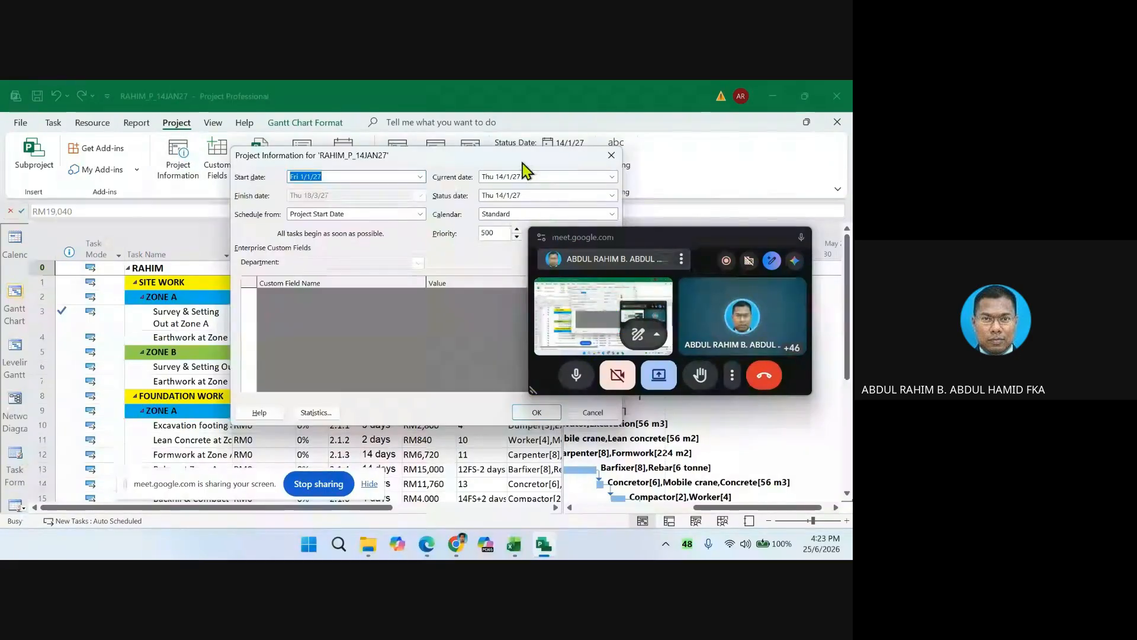
click(613, 176)
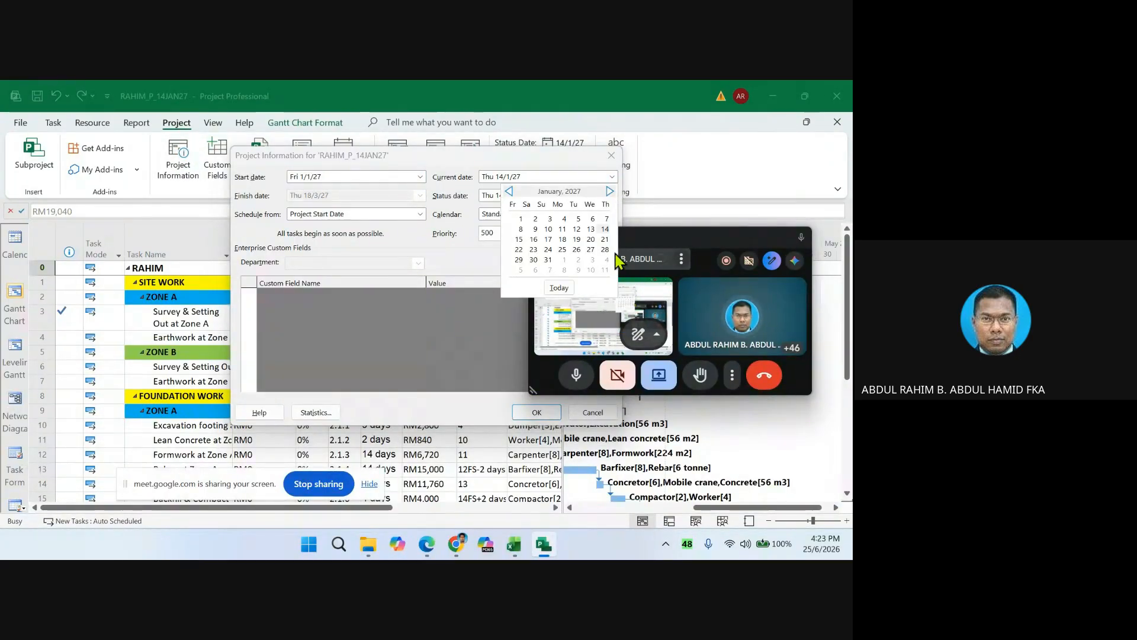
click(605, 249)
click(612, 196)
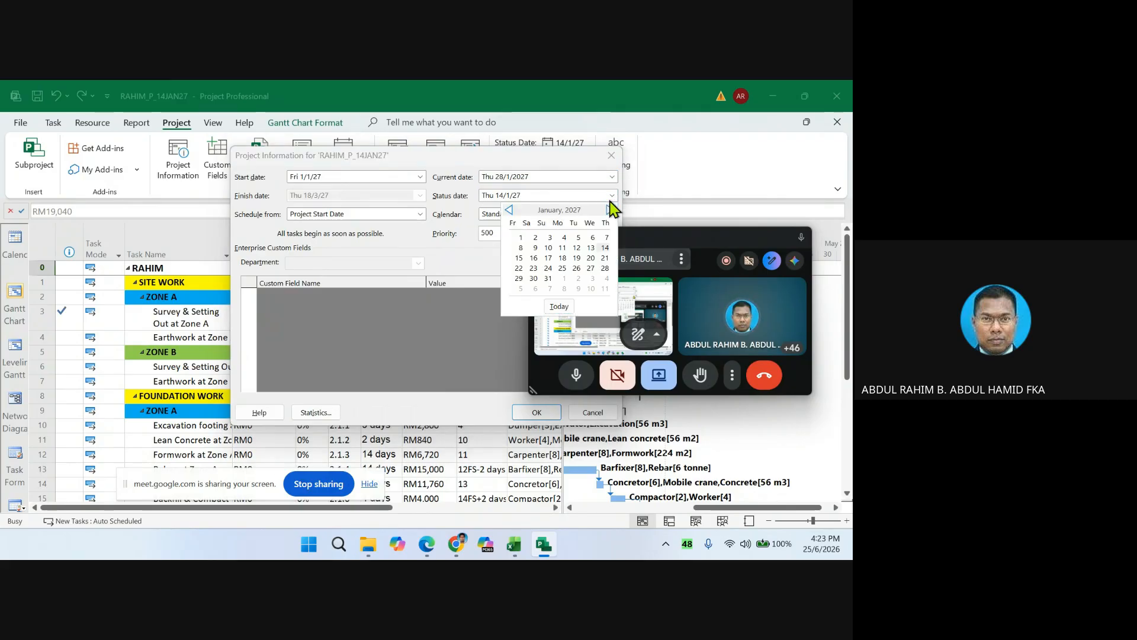
click(605, 259)
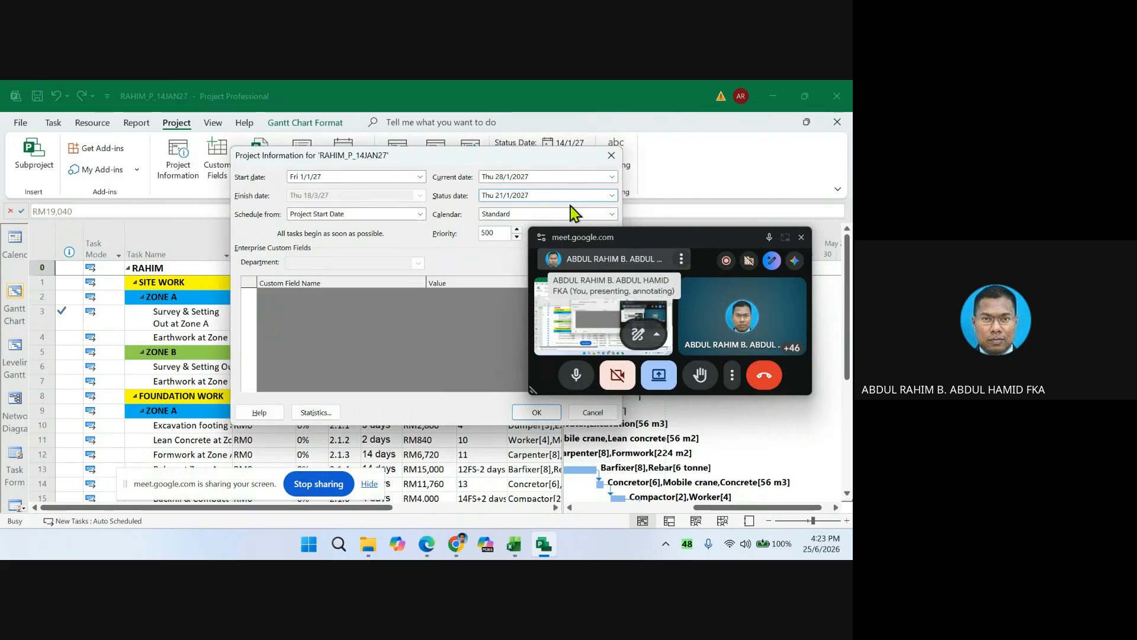
drag(555, 163, 342, 162)
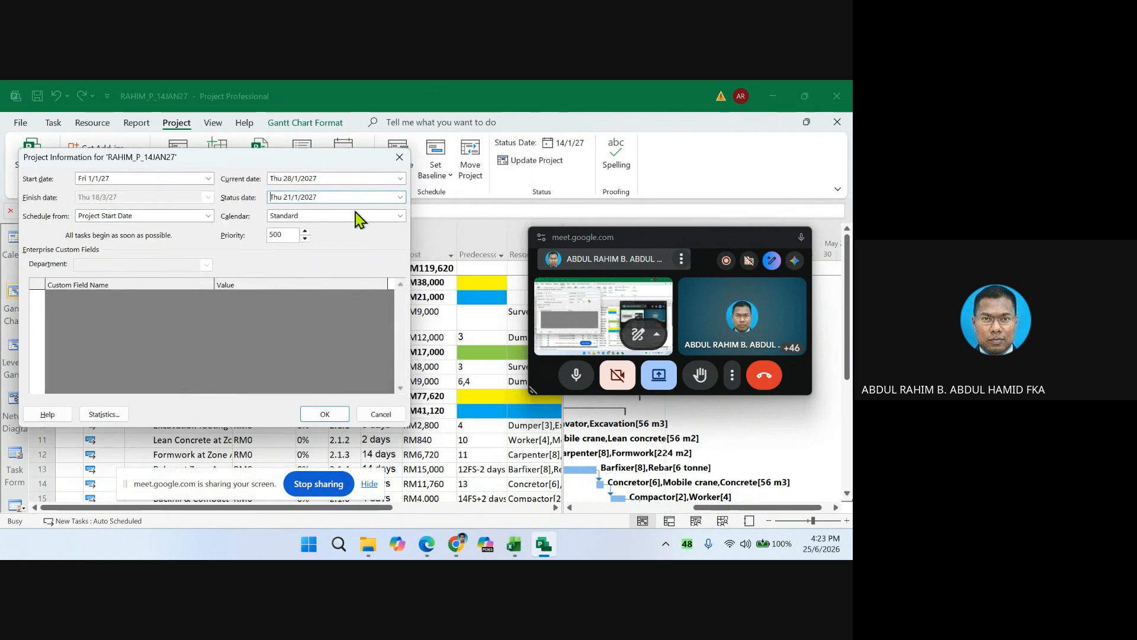
click(400, 197)
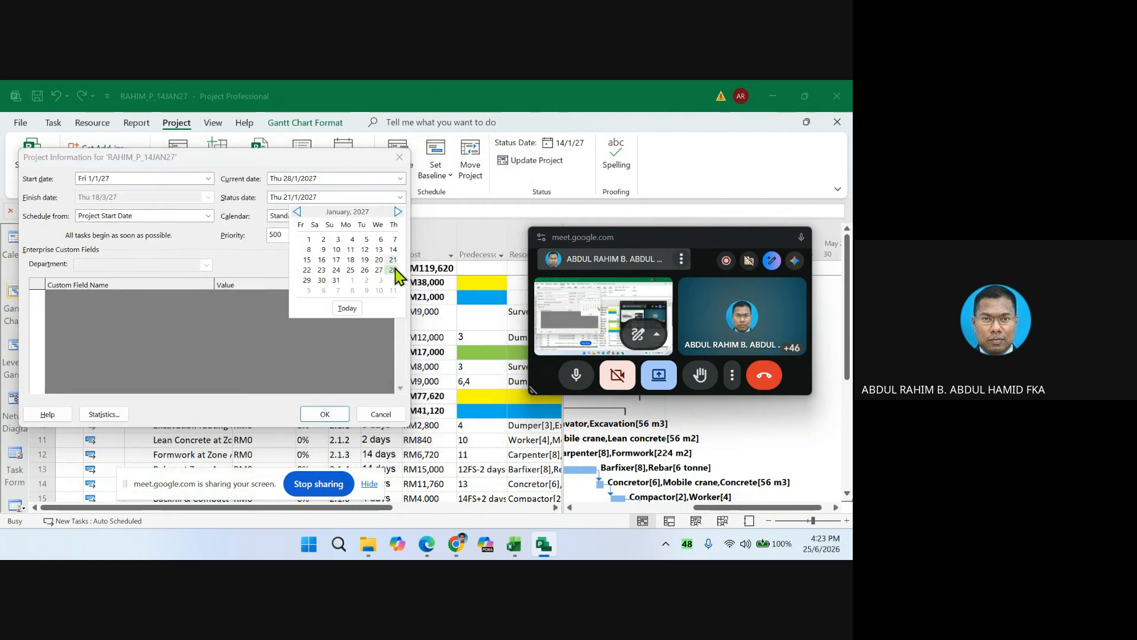
click(395, 274)
click(327, 413)
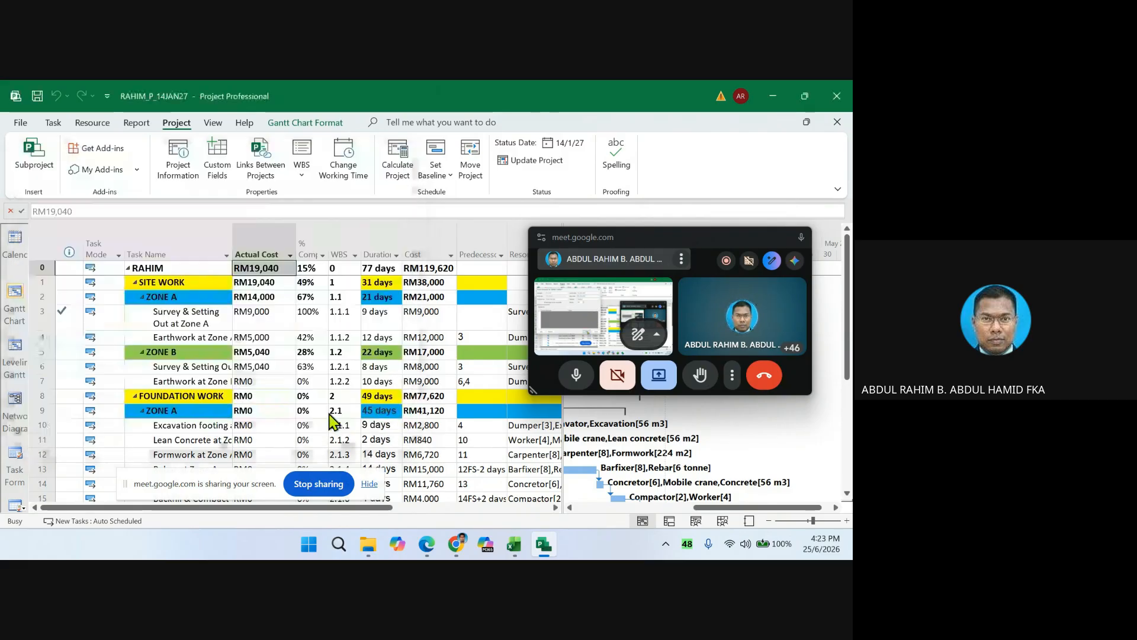
- Update work as complete through 28/1/27 for the entire project, using the 0% - 100% complete option
click(544, 166)
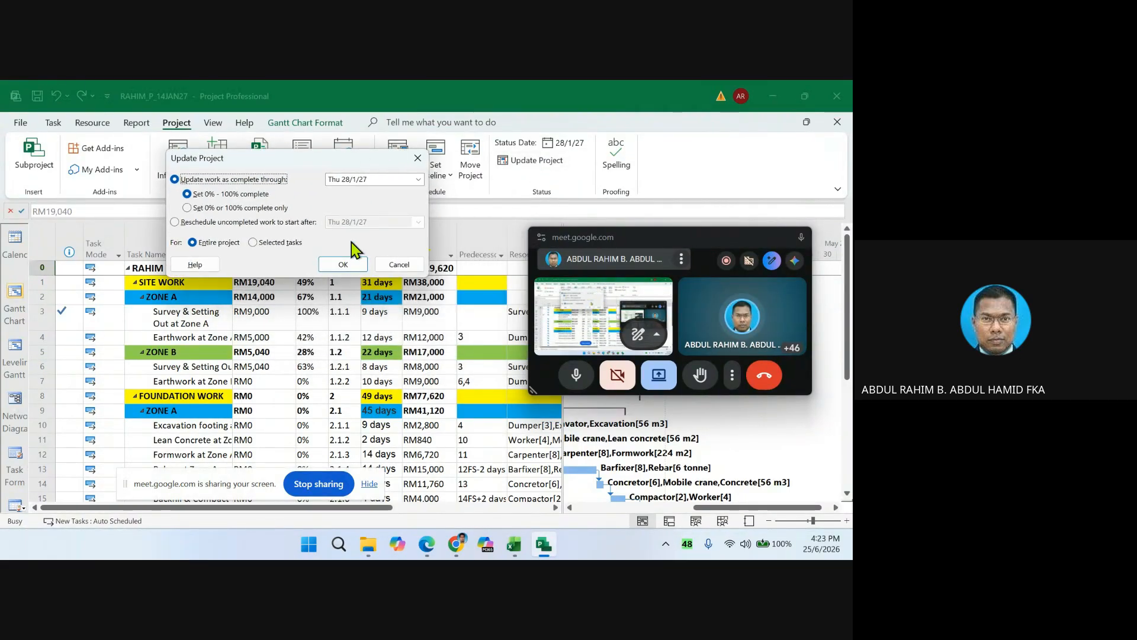
click(342, 265)
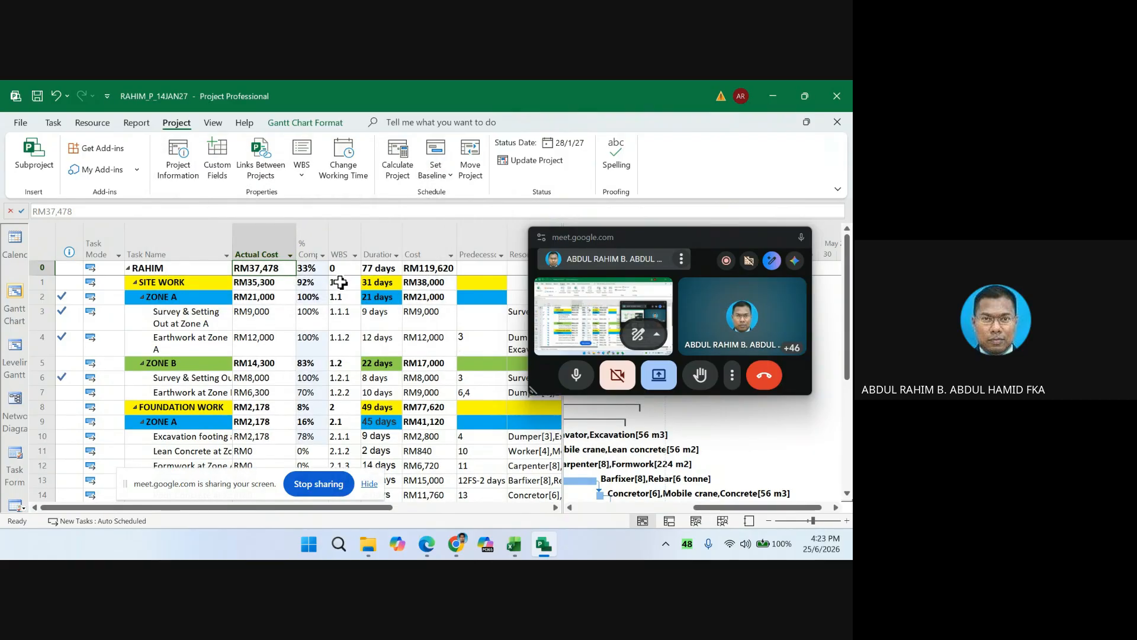
- Copy the project summary row's Actual Cost and paste it into Excel cell B6 with source formatting
right_click(256, 266)
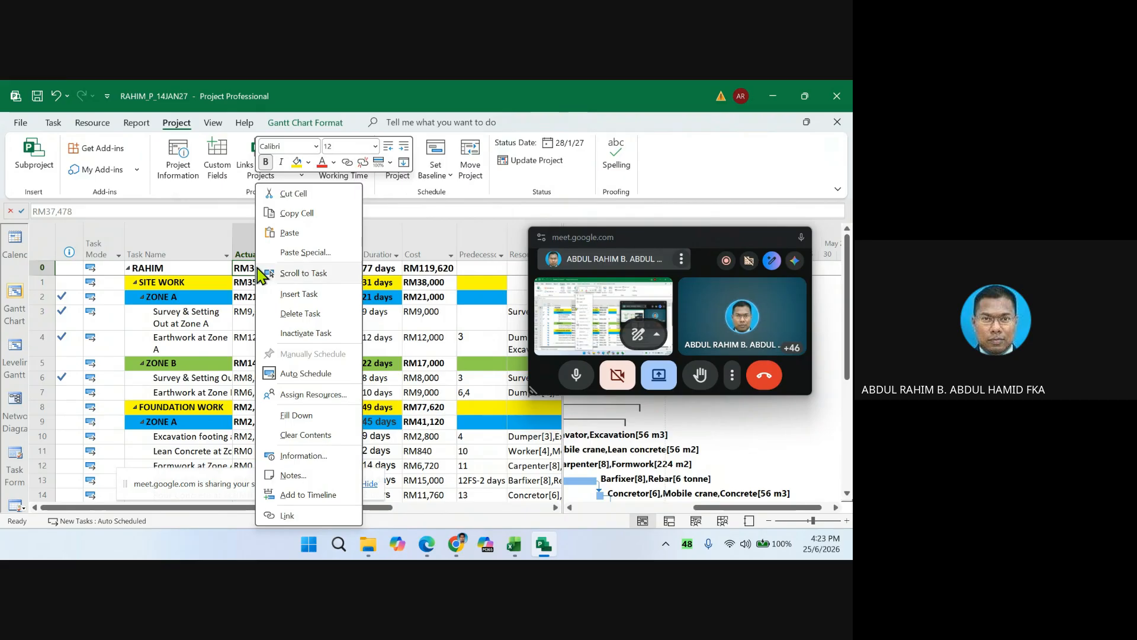
click(296, 214)
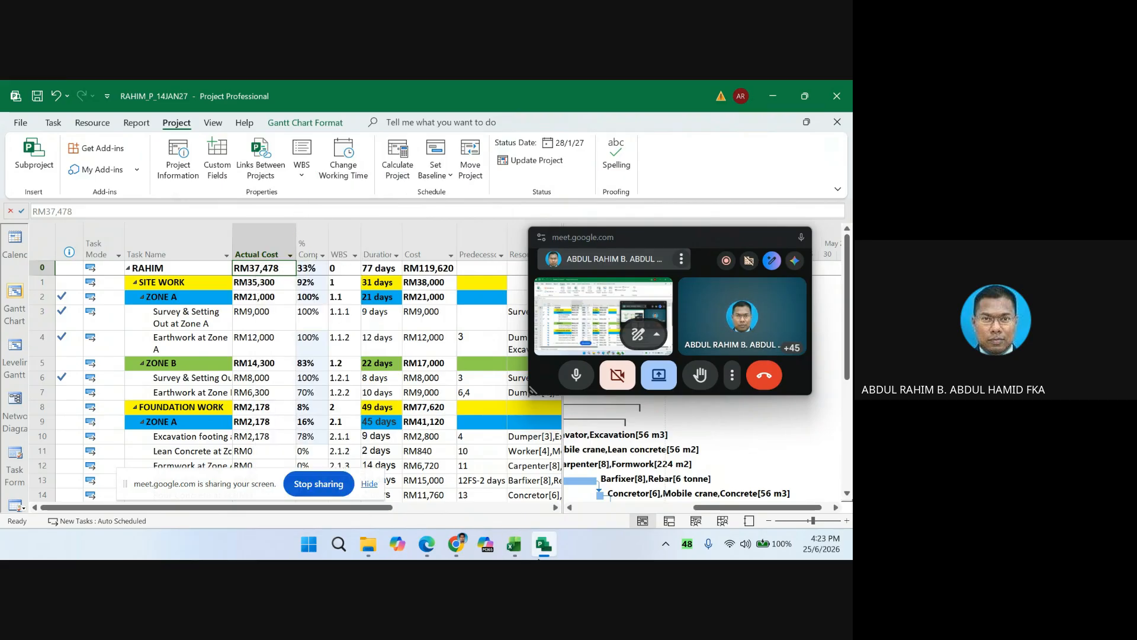
click(518, 548)
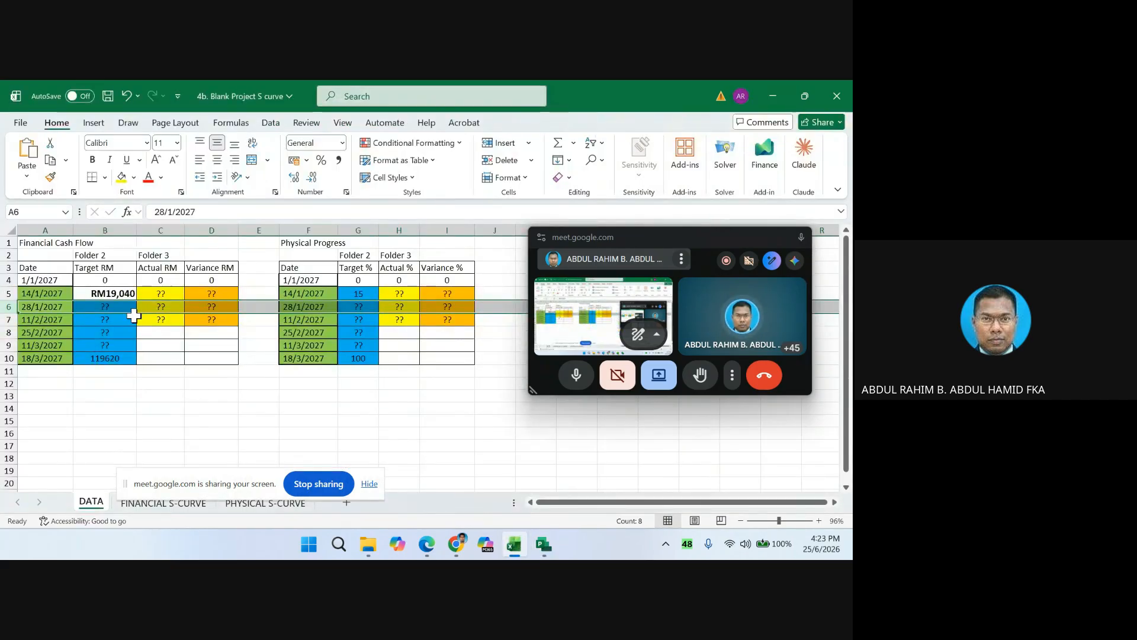
click(101, 306)
right_click(101, 306)
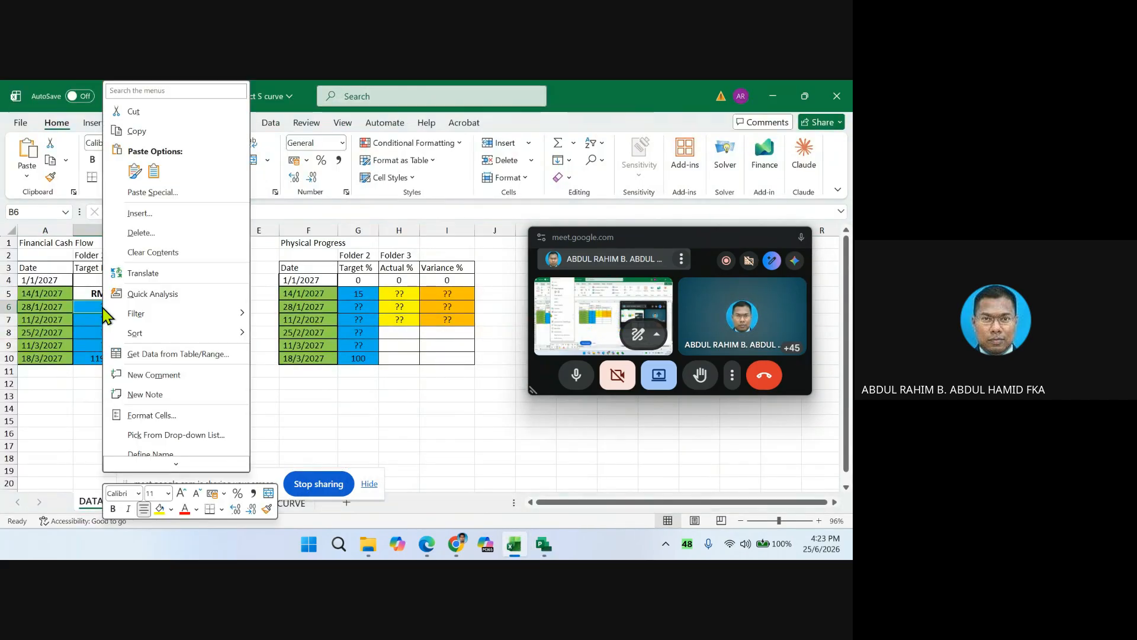
click(135, 171)
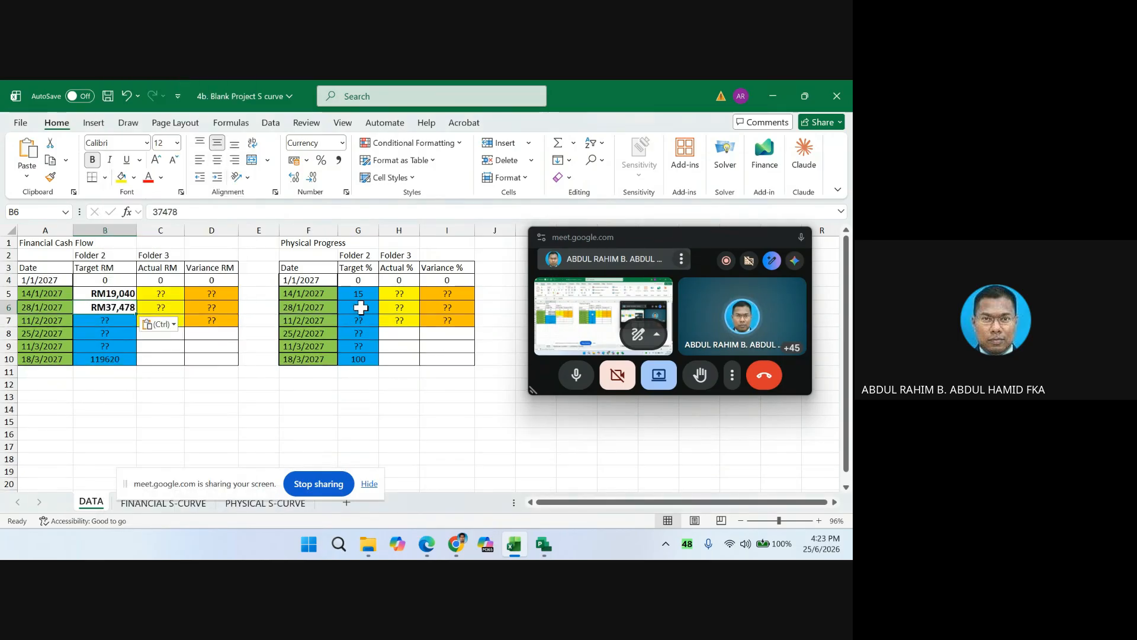
- Enter 33 as the 28/1/2027 Target % in the Physical Progress table
click(361, 308)
text(33)
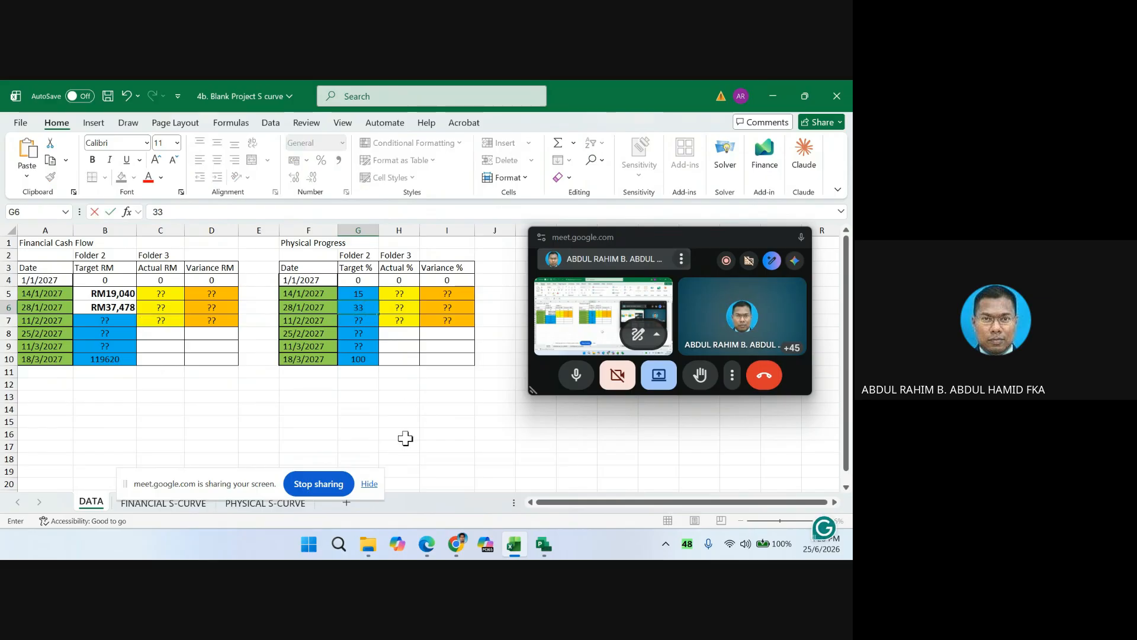
click(405, 439)
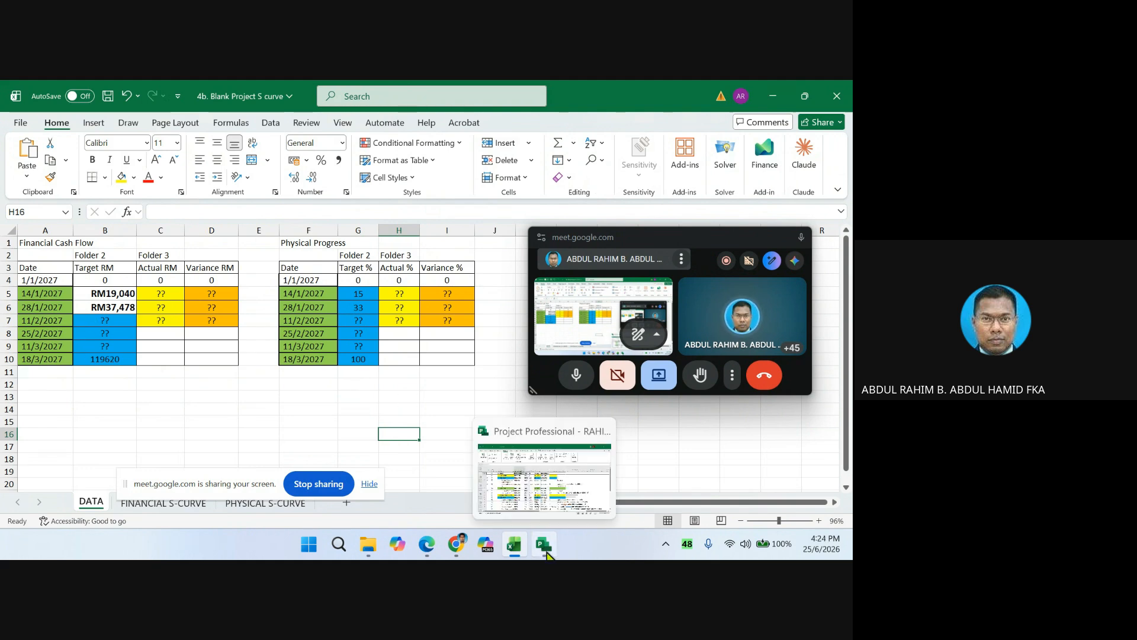
- Switch to Microsoft Project and save a copy of the project in the 2. PLAN folder, changing the file name's date to 28JAN27
click(541, 500)
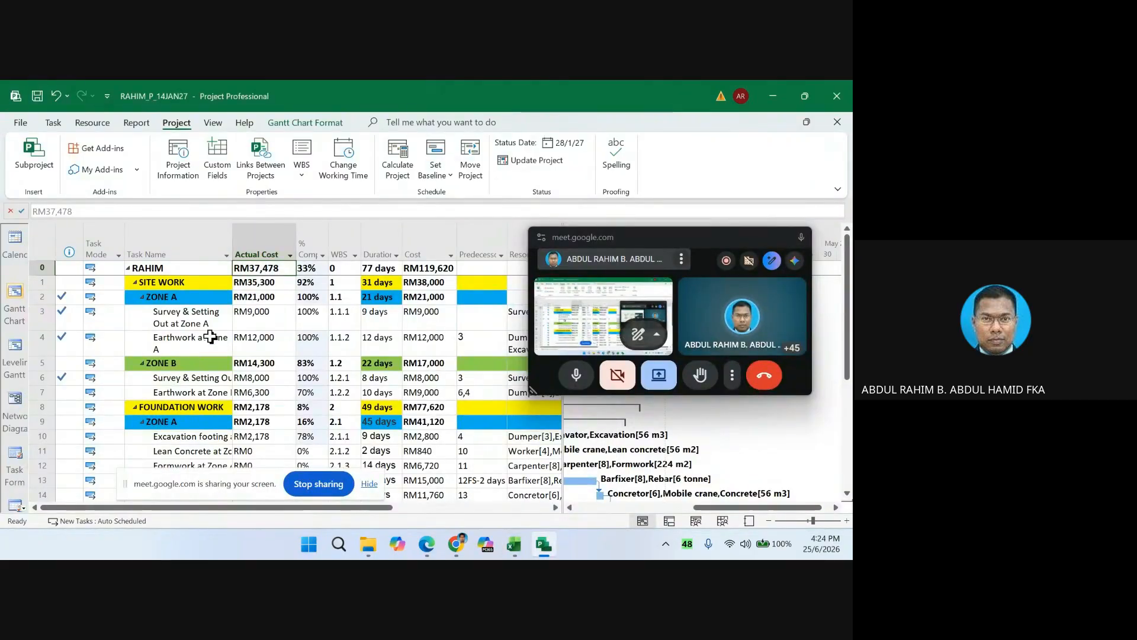
click(20, 124)
click(42, 299)
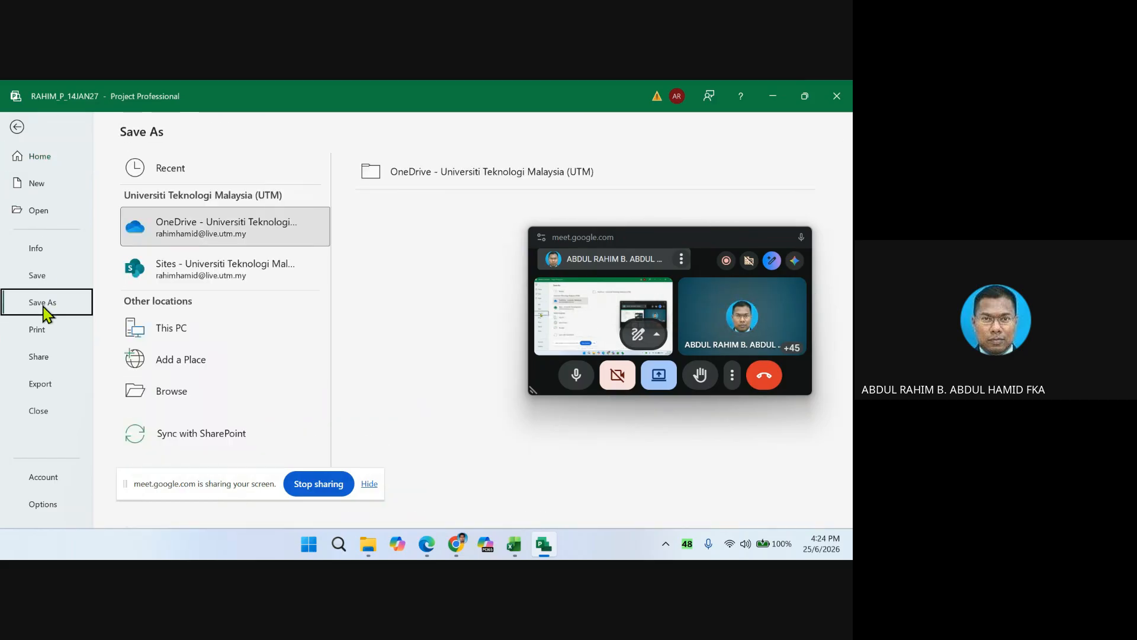
click(187, 327)
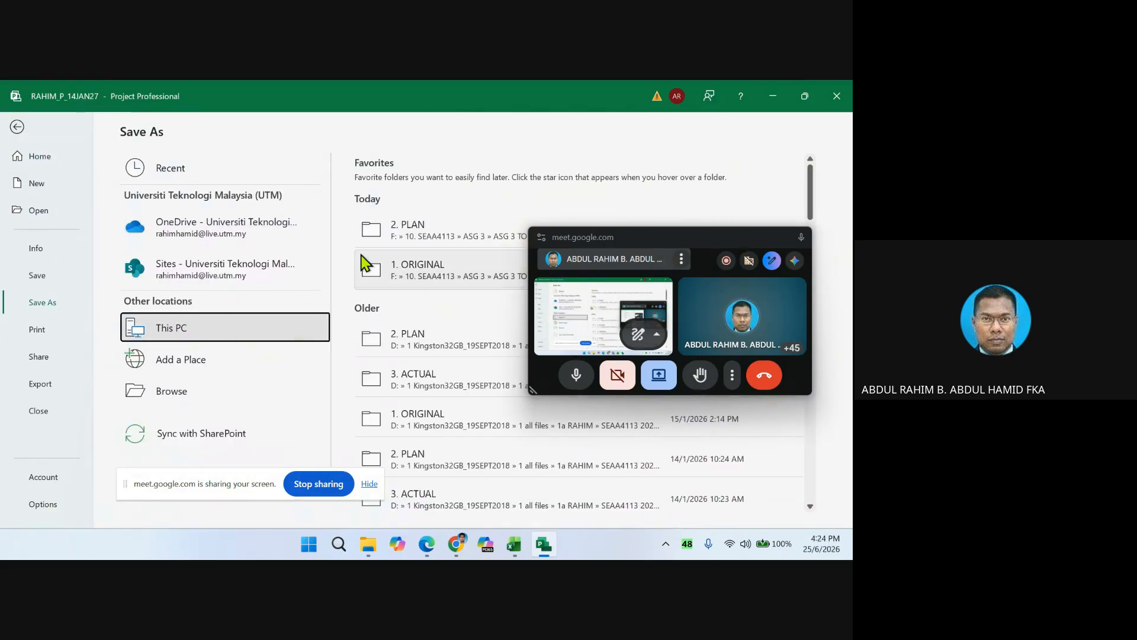
click(441, 240)
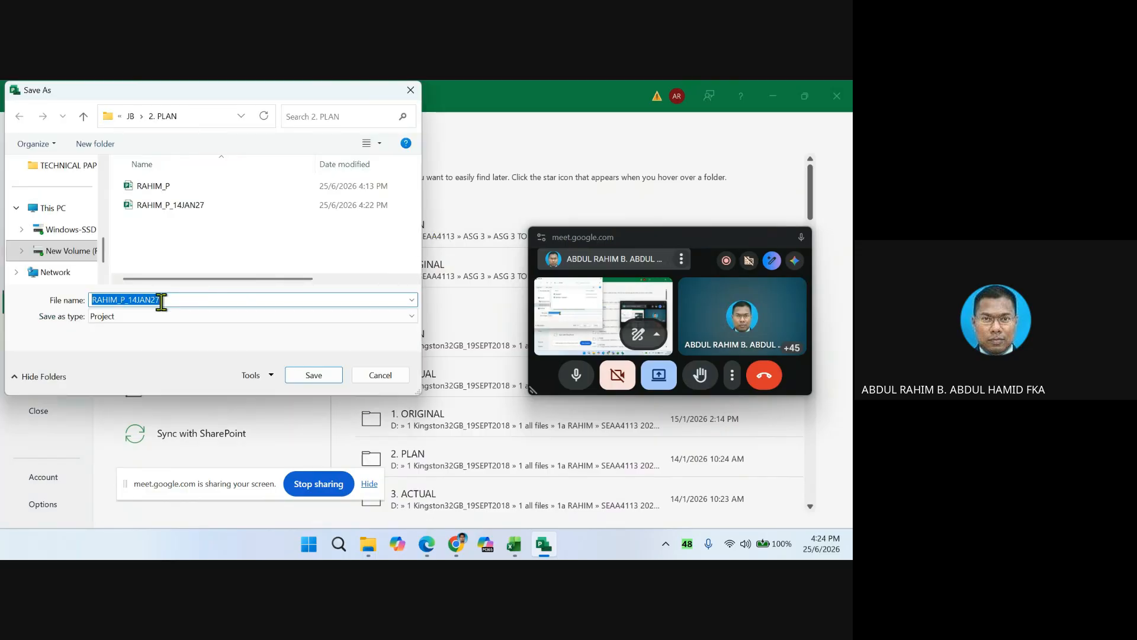
click(139, 300)
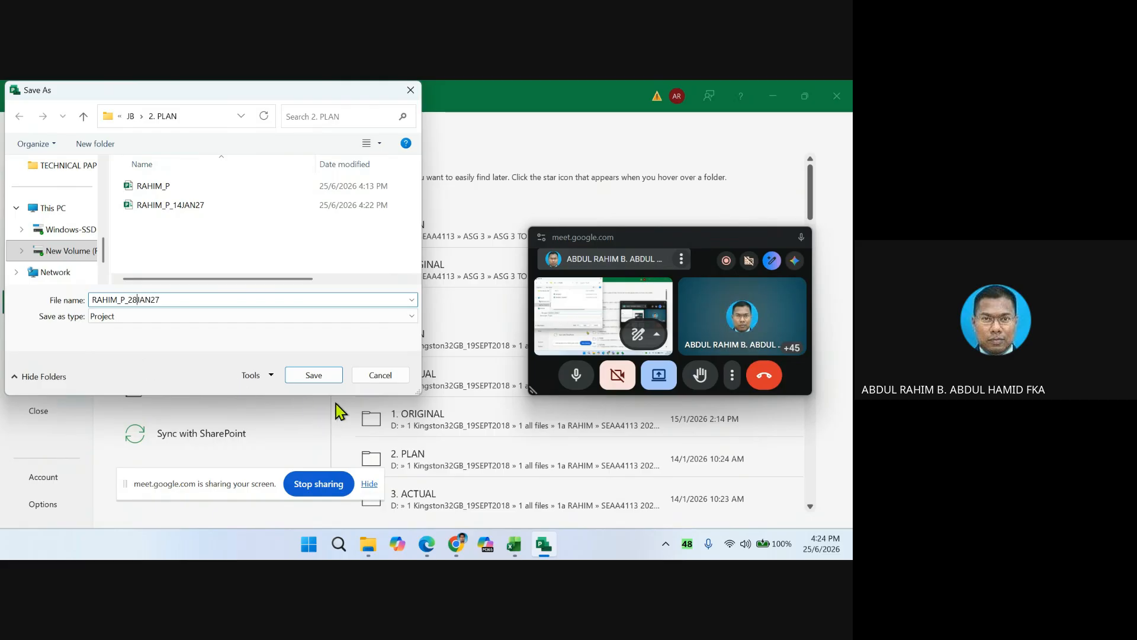
click(309, 372)
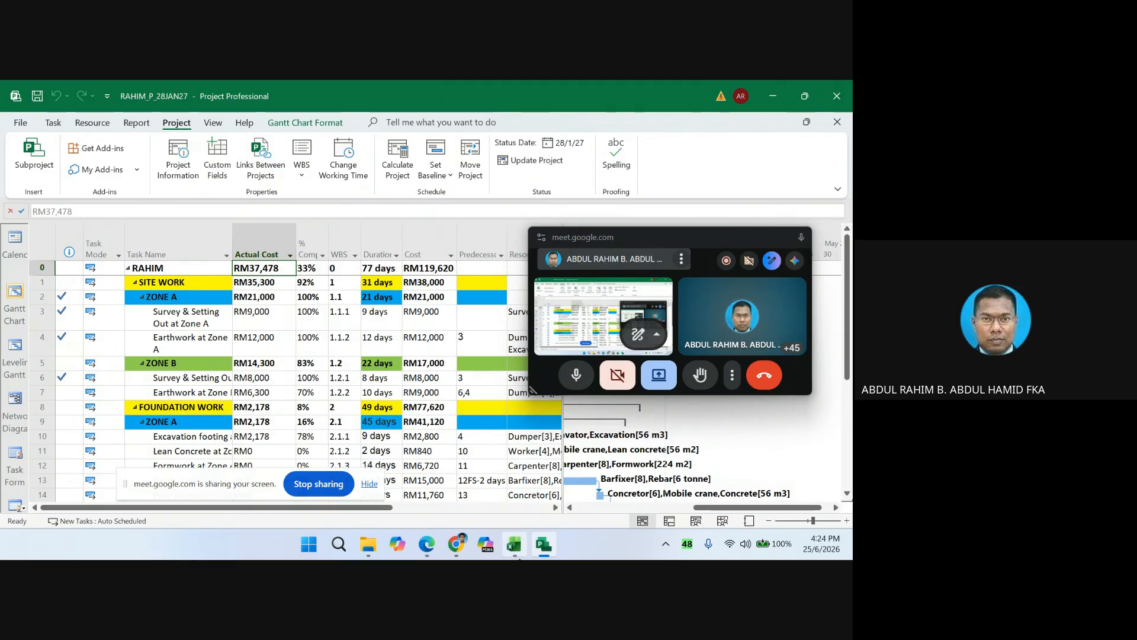
- Check the next cycle date in Excel and set Microsoft Project's current date and status date to 11/2/27
mouse_move(514, 544)
click(520, 499)
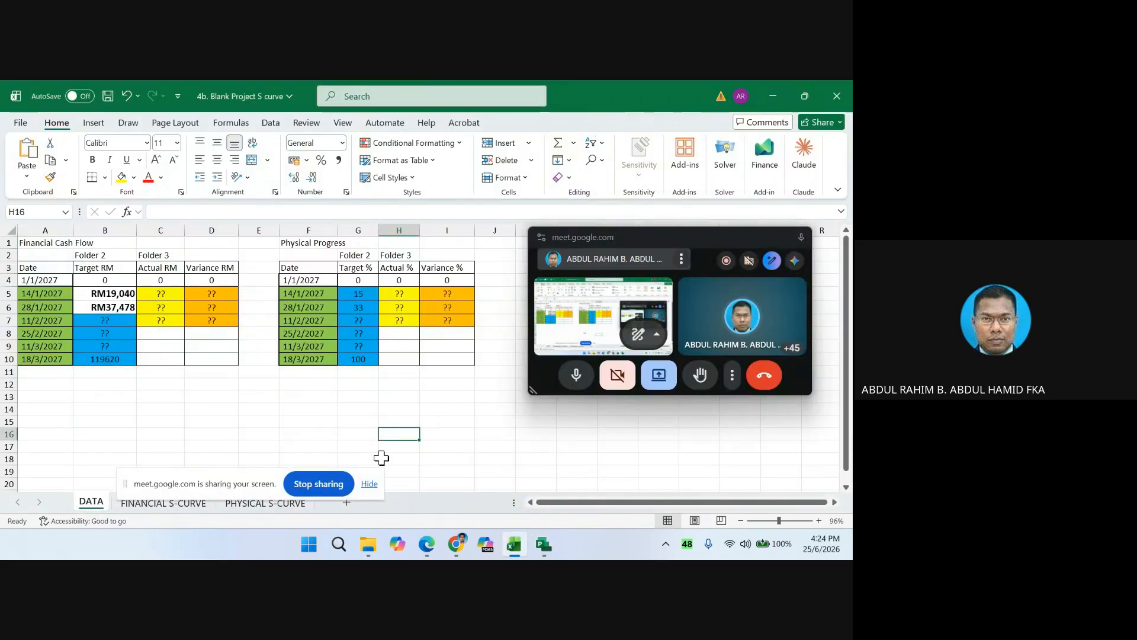
click(546, 539)
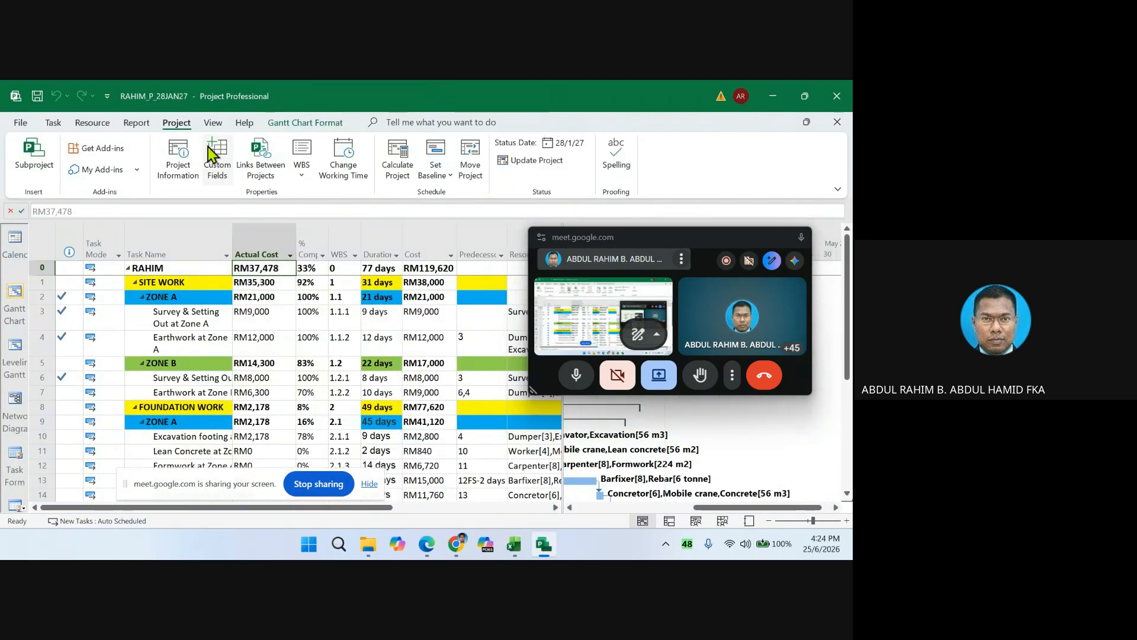
click(178, 155)
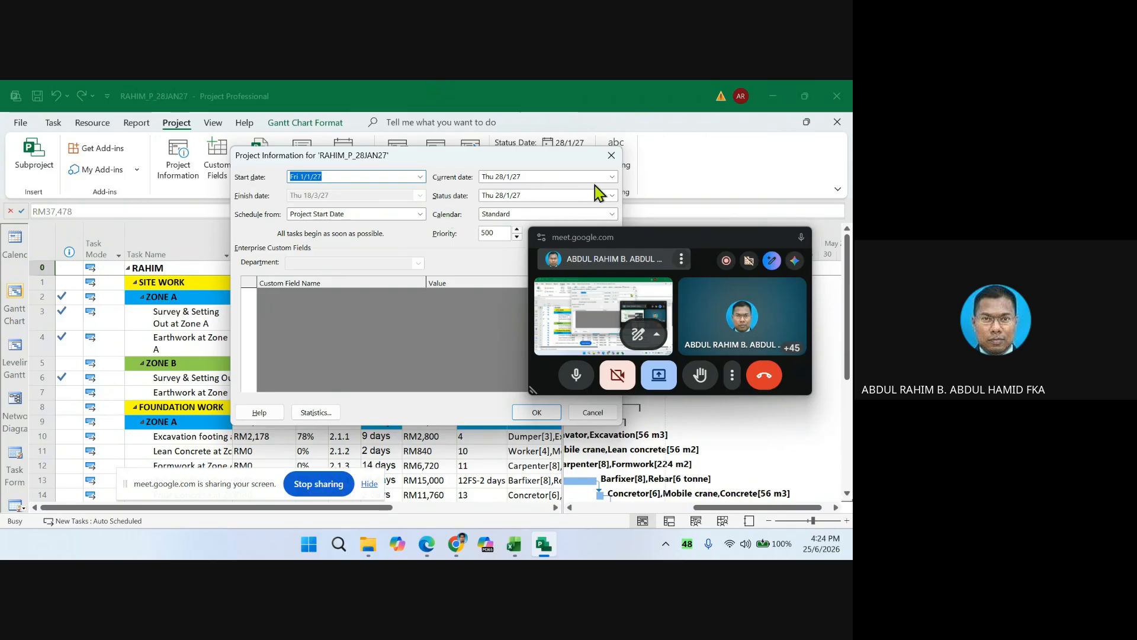
click(612, 177)
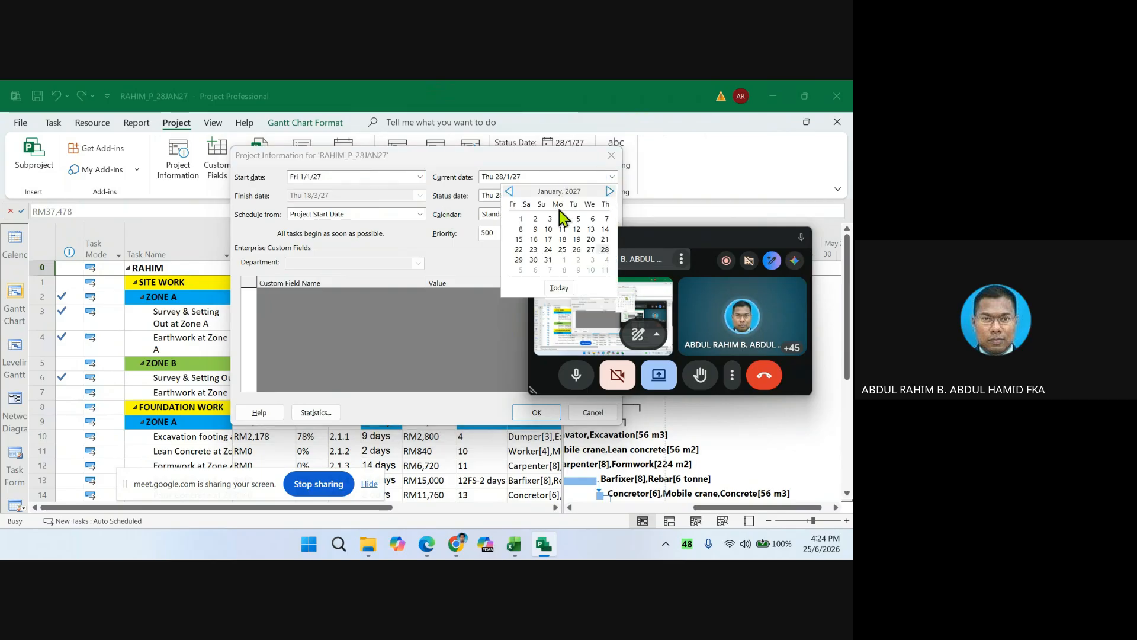
click(606, 270)
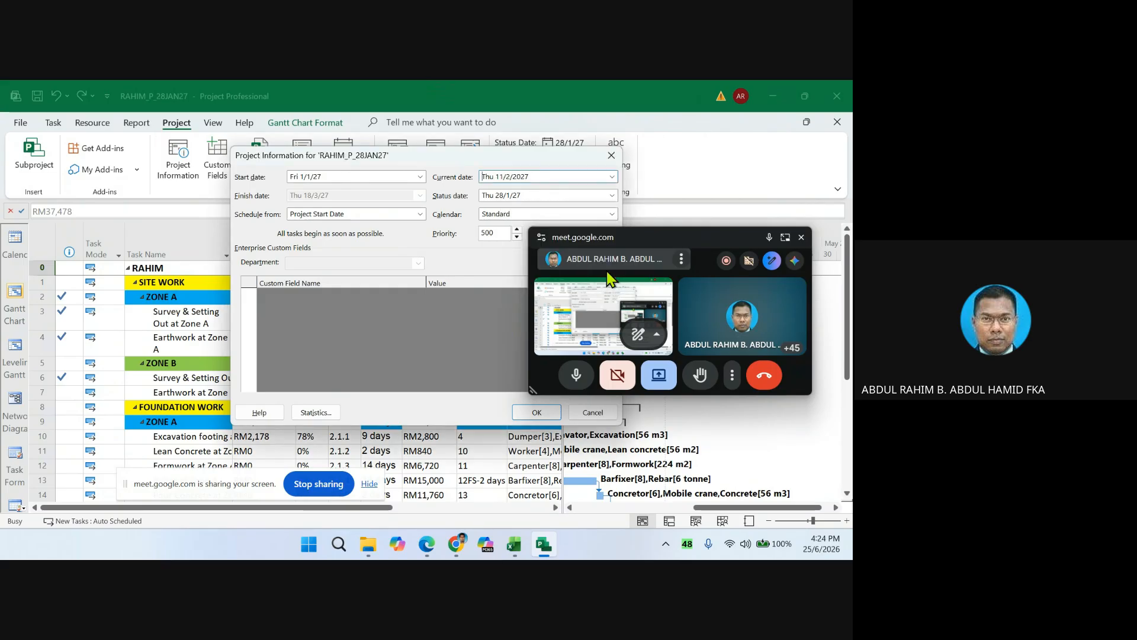
click(612, 196)
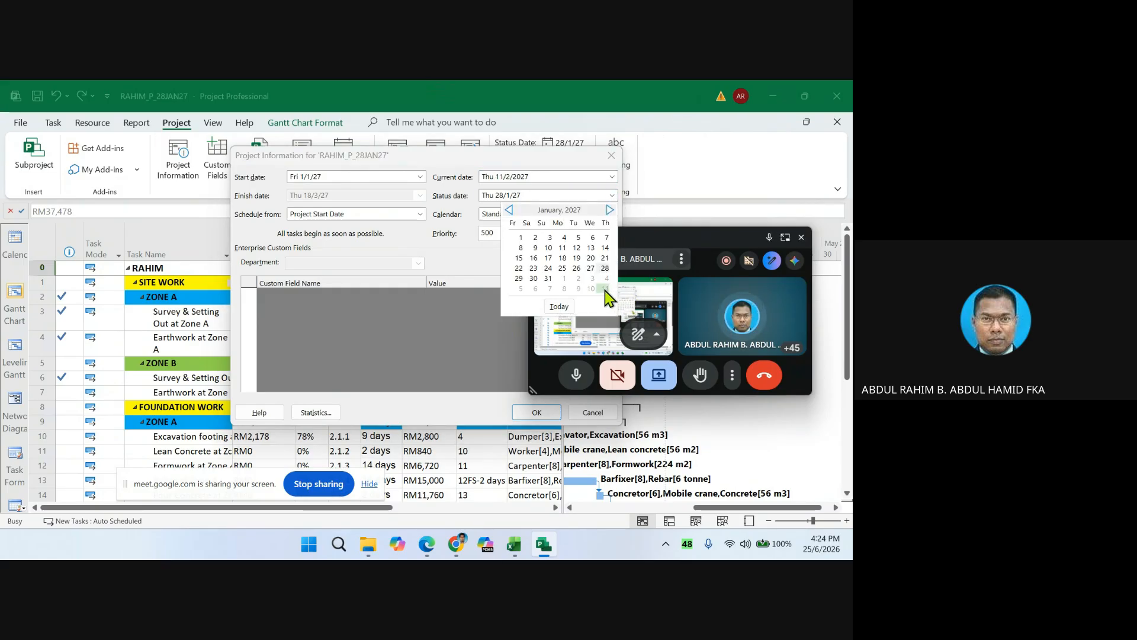
click(605, 289)
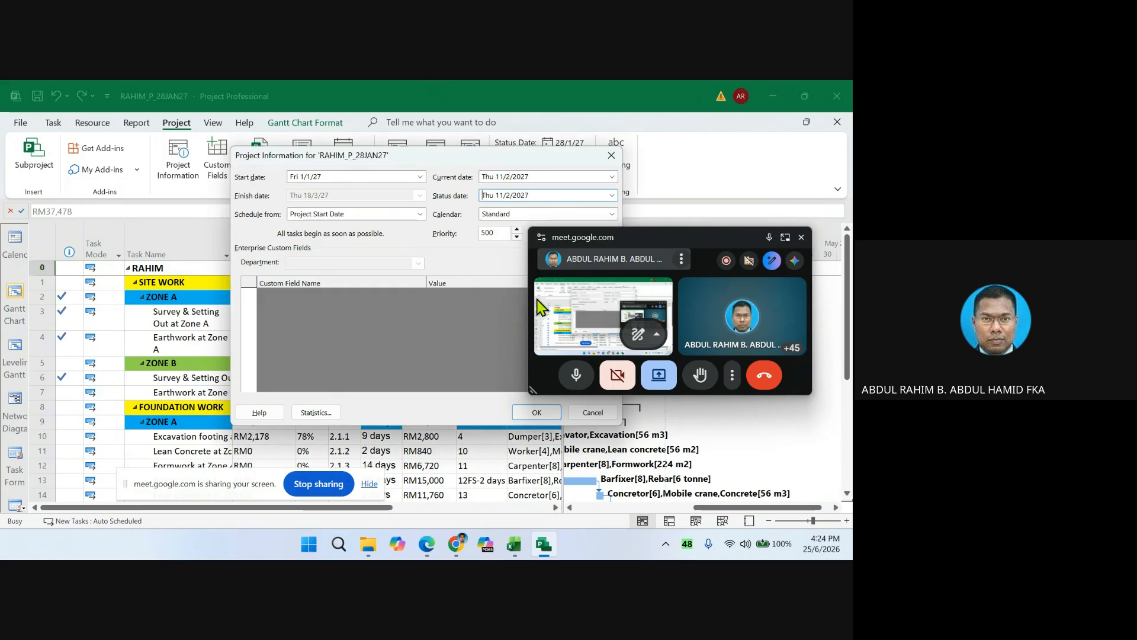
click(530, 412)
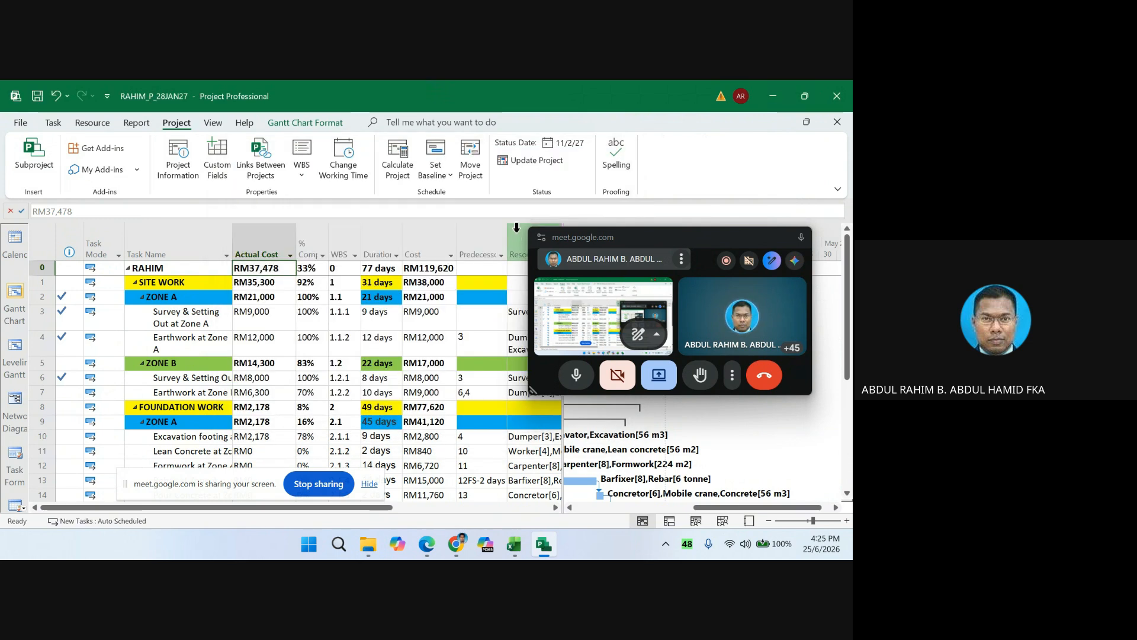
- Update the entire project's work as complete through 11/2/27 with the 0% - 100% complete option
click(533, 161)
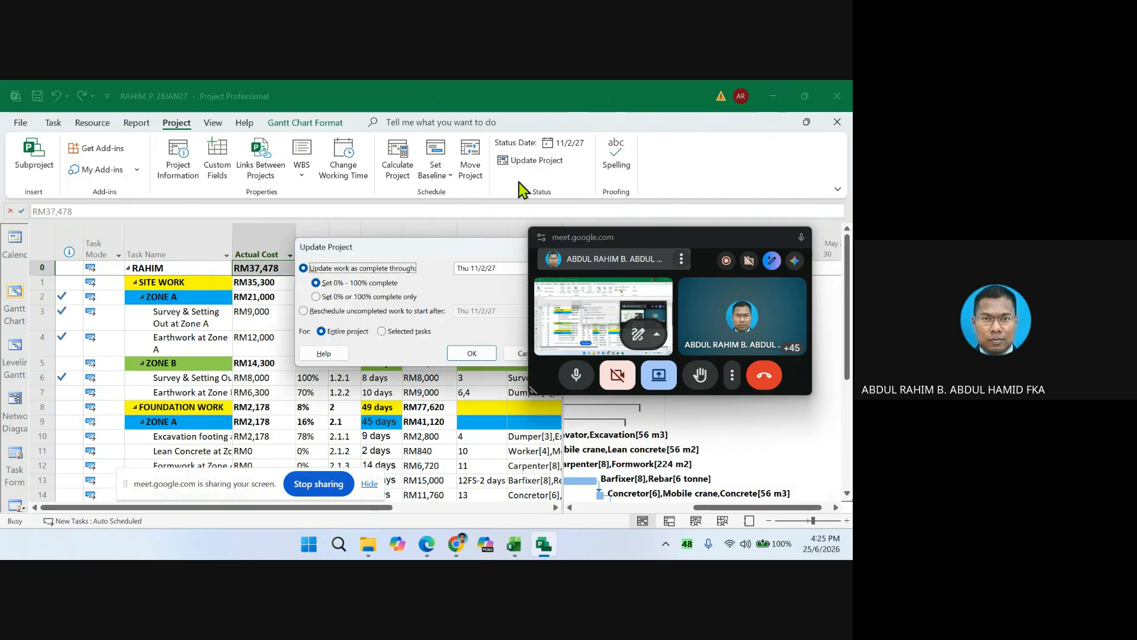
drag(478, 253, 414, 257)
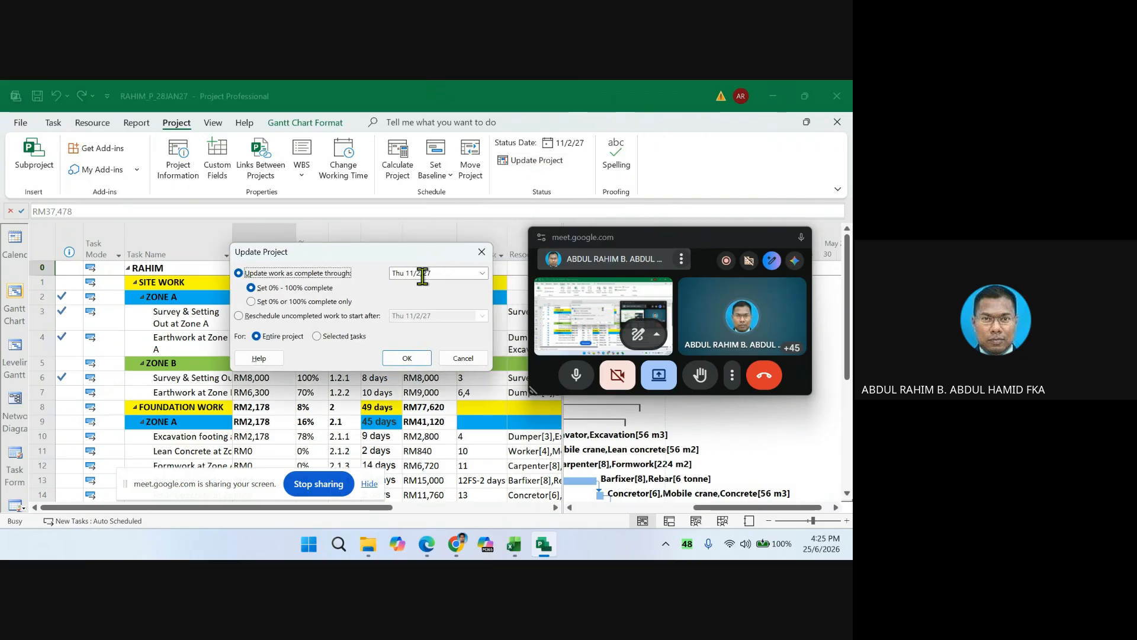
click(408, 358)
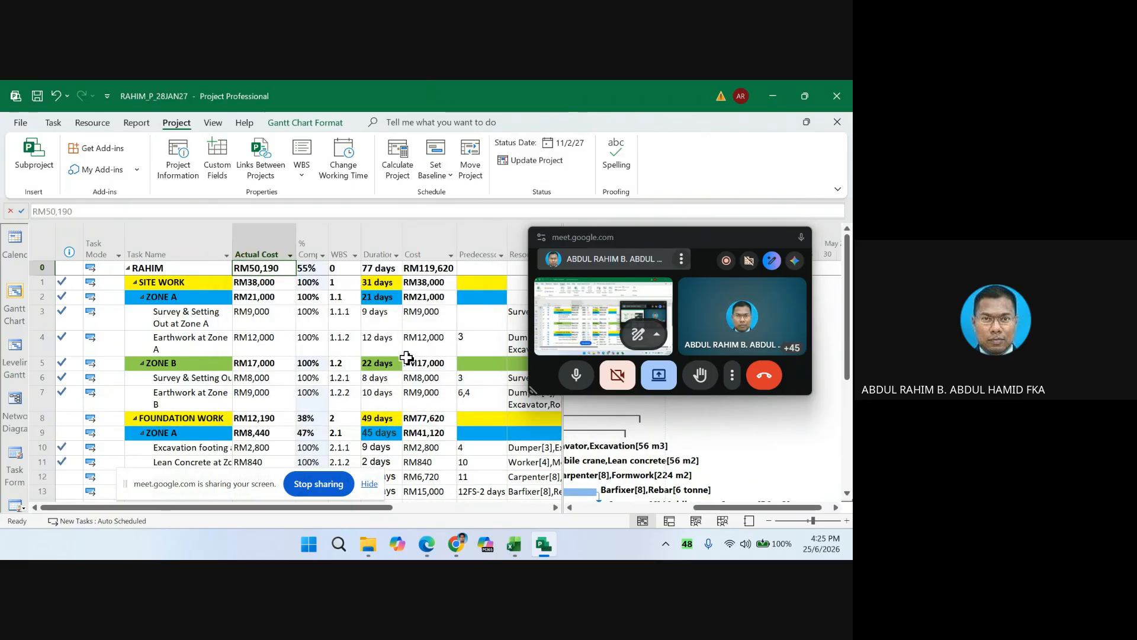
- Copy the project summary row's Actual Cost and paste it into Excel cell B7 with source formatting
right_click(272, 268)
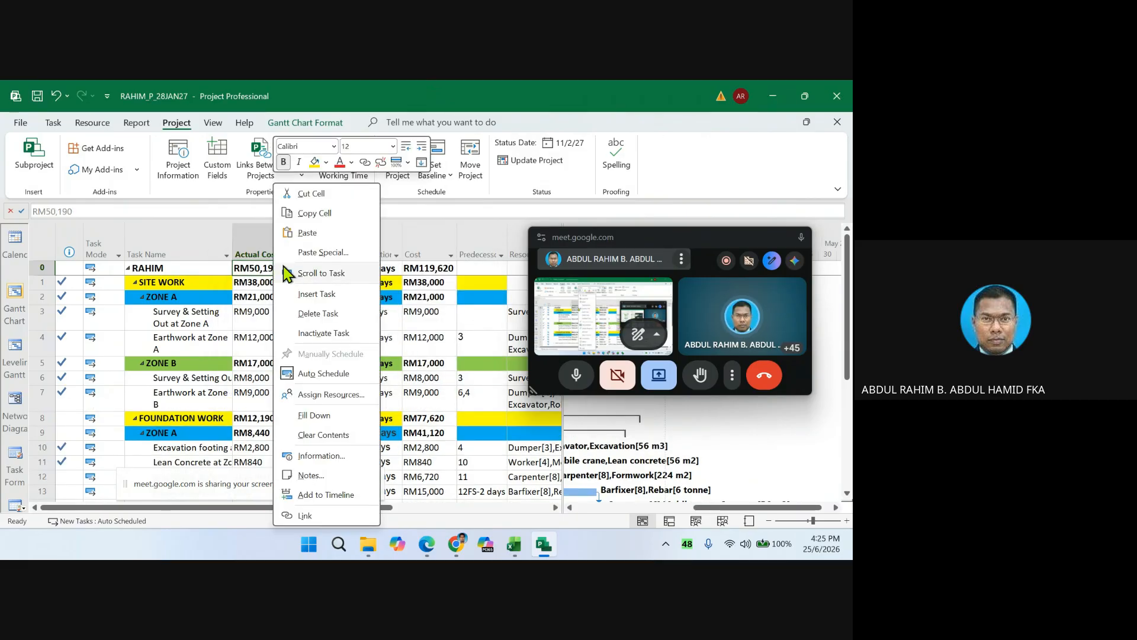
click(313, 214)
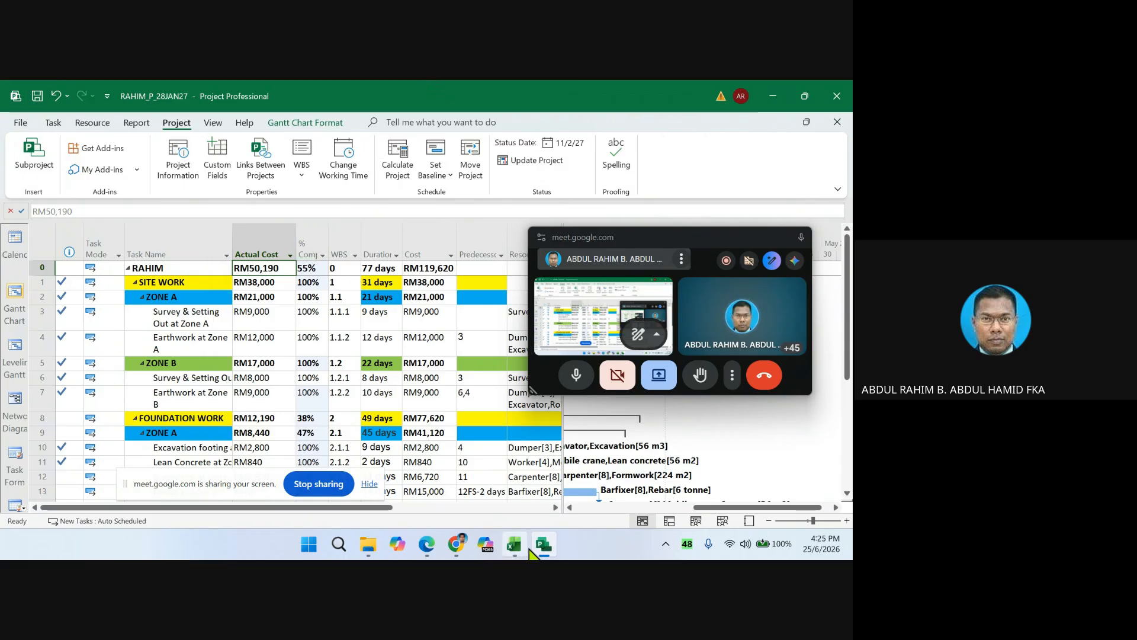
click(514, 543)
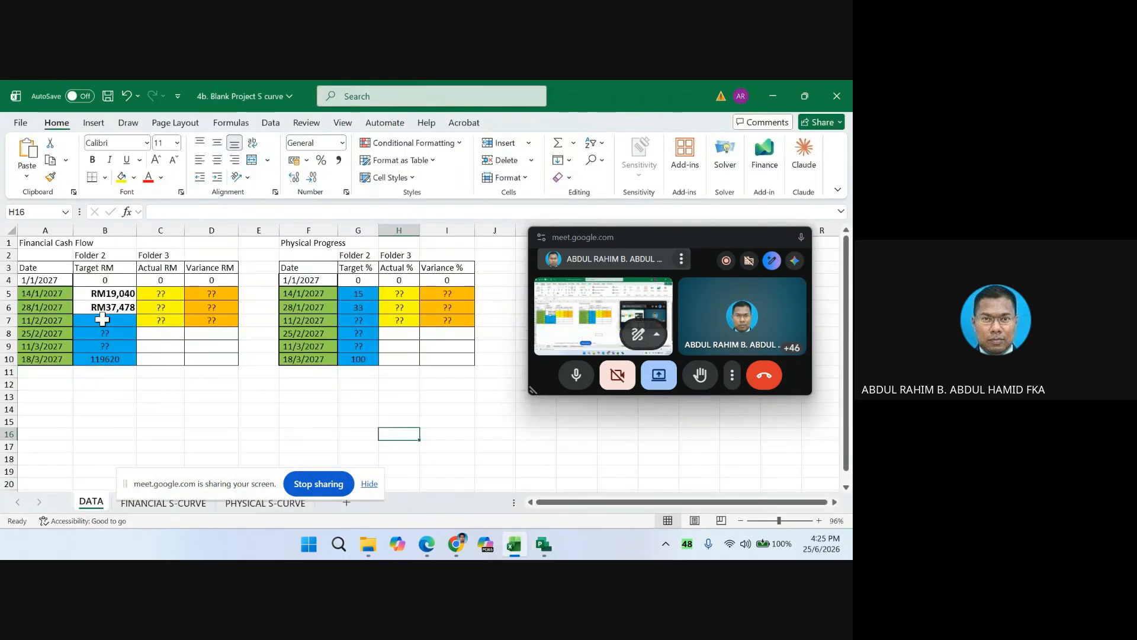
click(103, 319)
right_click(102, 319)
click(139, 177)
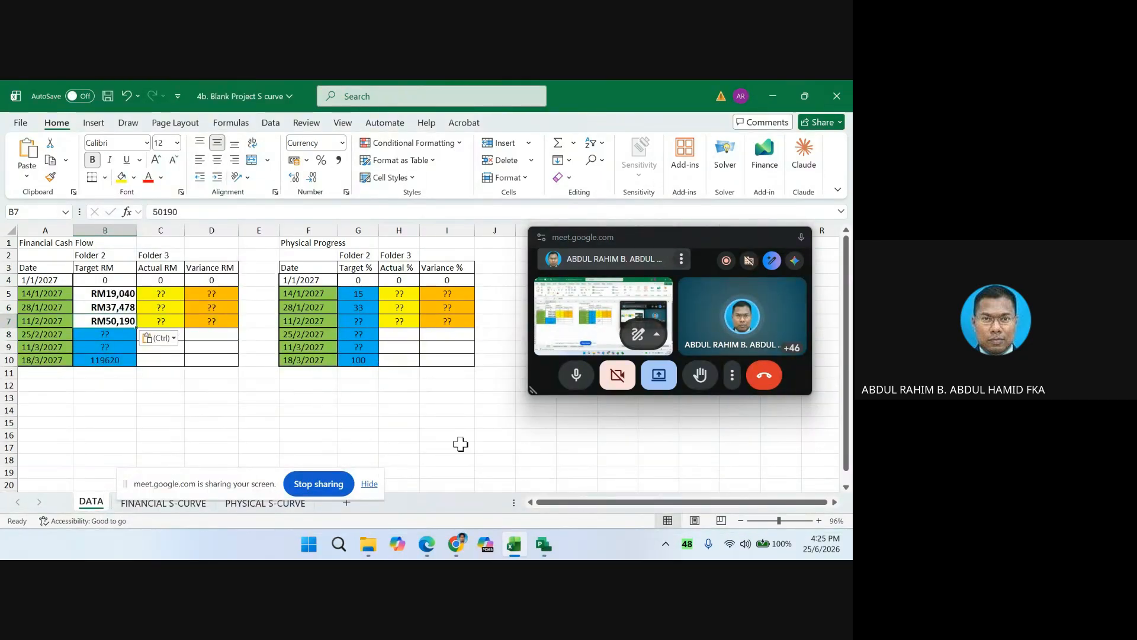
- Enter 55 as the 11/2/2027 Target % in the Physical Progress table and save the workbook
mouse_move(544, 544)
mouse_move(541, 501)
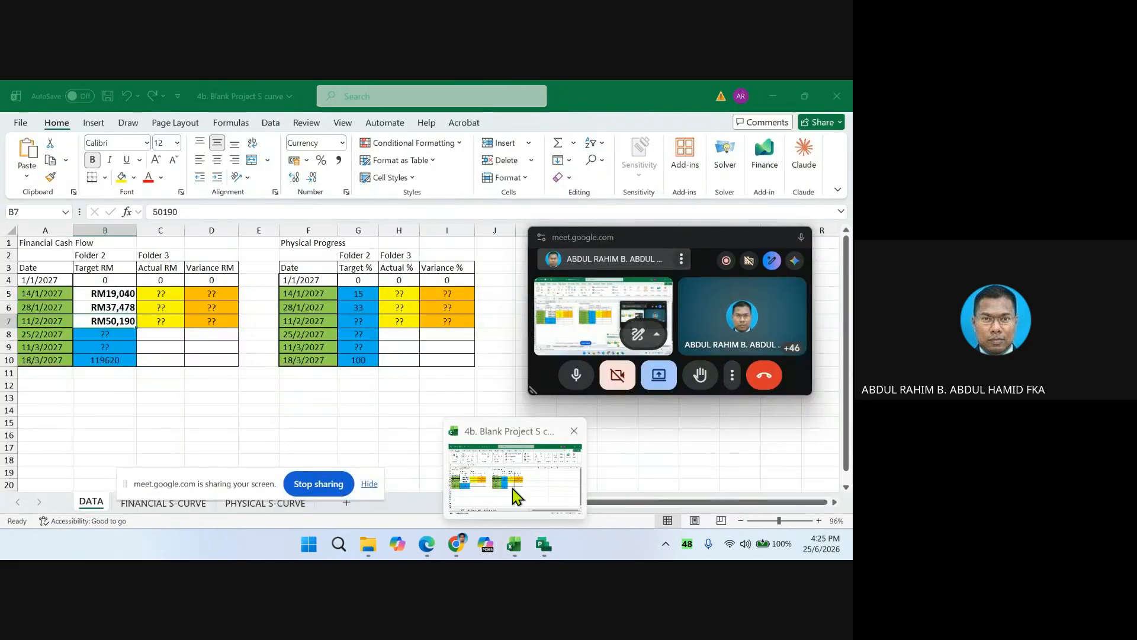
click(357, 320)
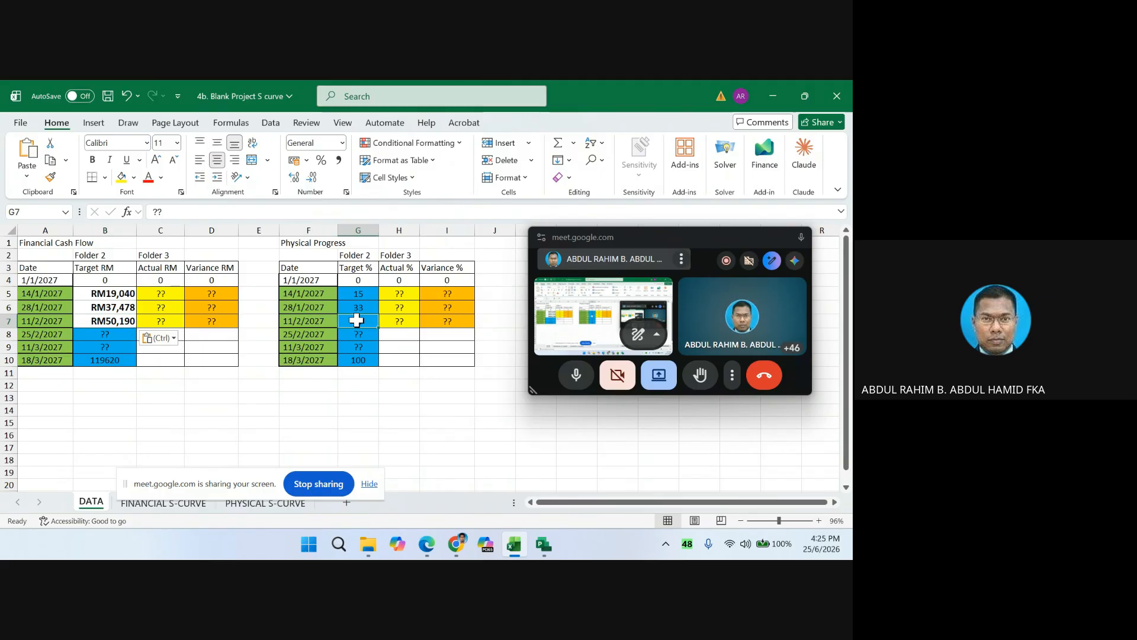
text(55)
click(427, 423)
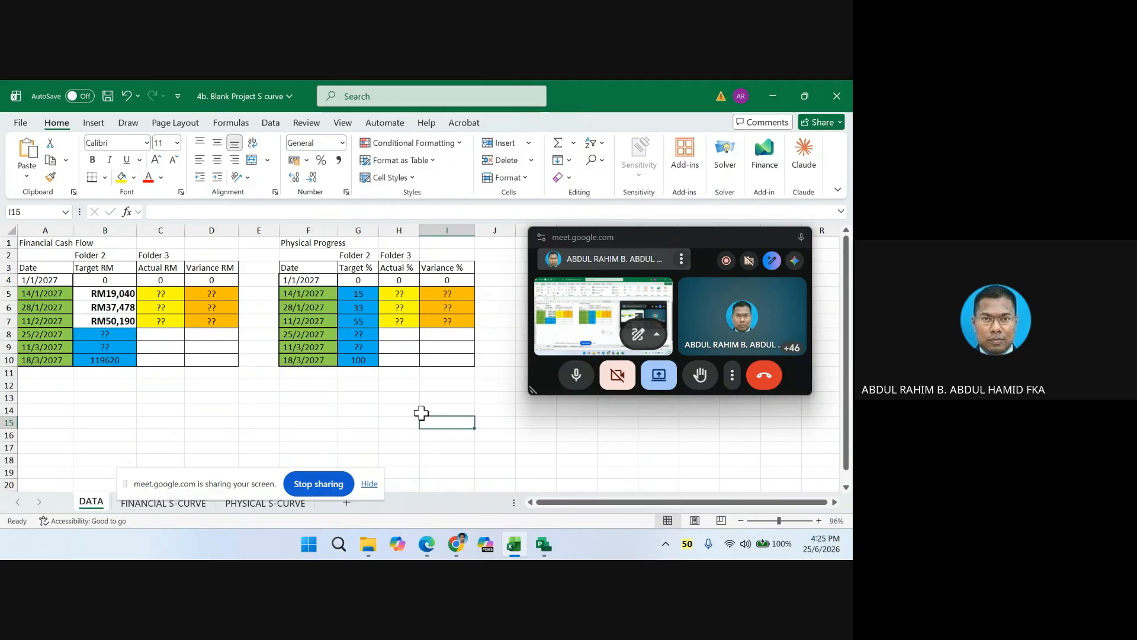
click(108, 97)
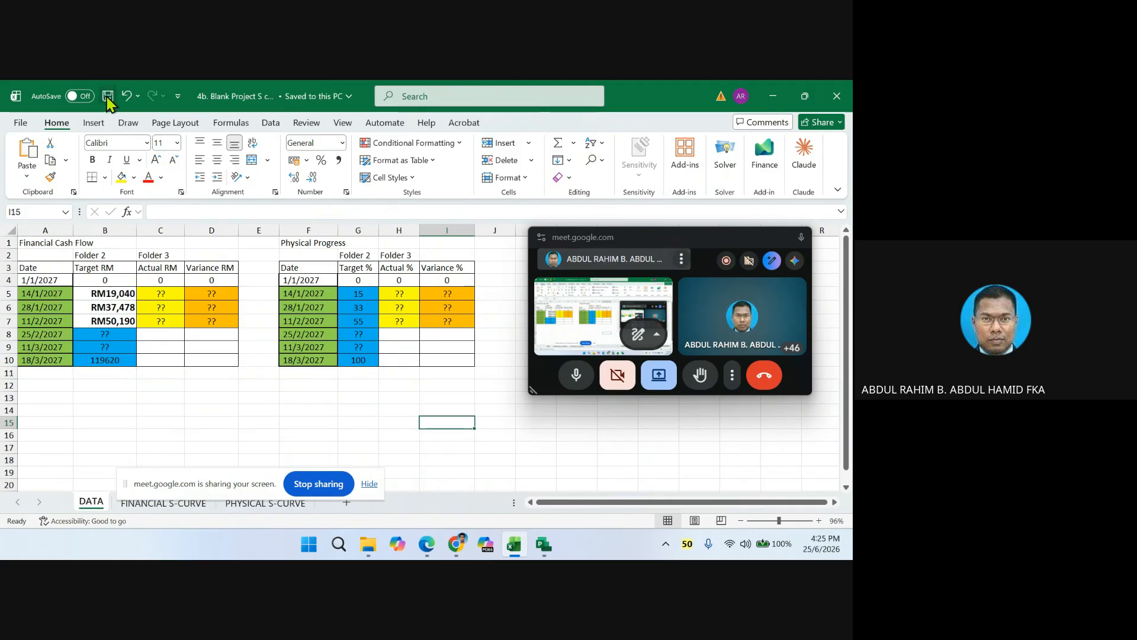
- Switch to Microsoft Project and save a copy of the project in the 2. PLAN folder, changing the file name's date to 11FEB27
click(543, 542)
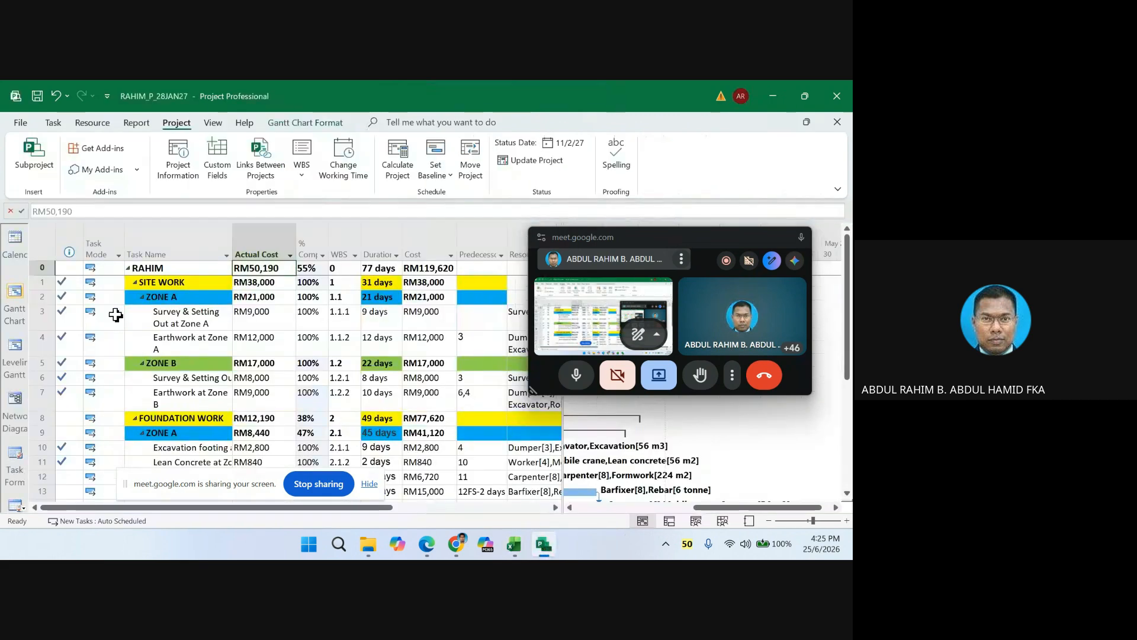
click(20, 125)
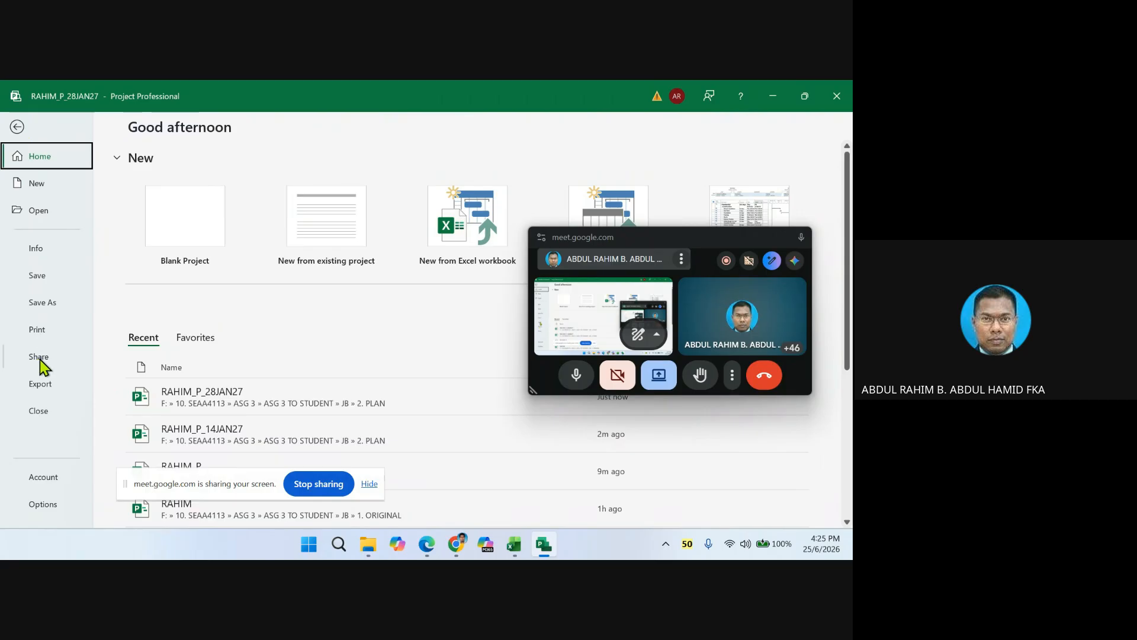
click(47, 304)
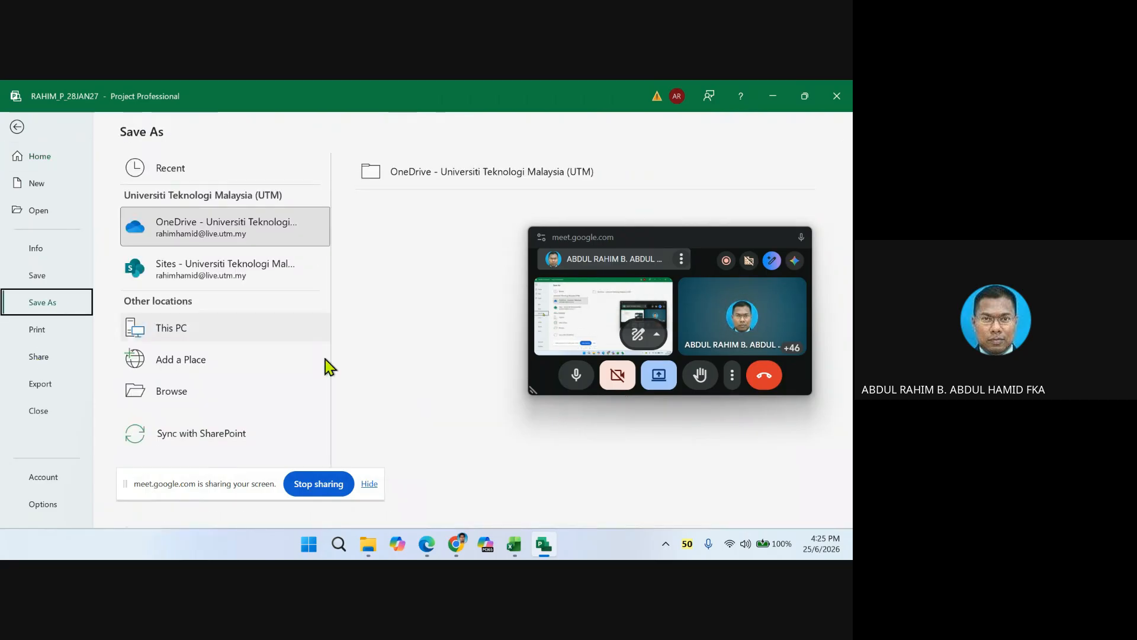
click(178, 334)
click(436, 230)
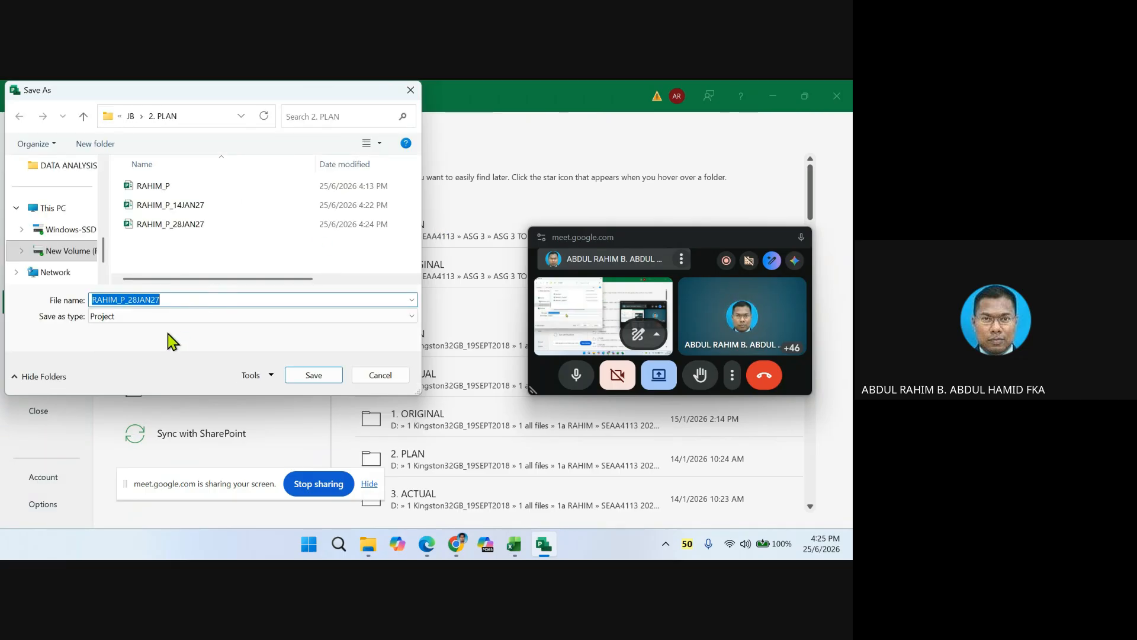
click(150, 300)
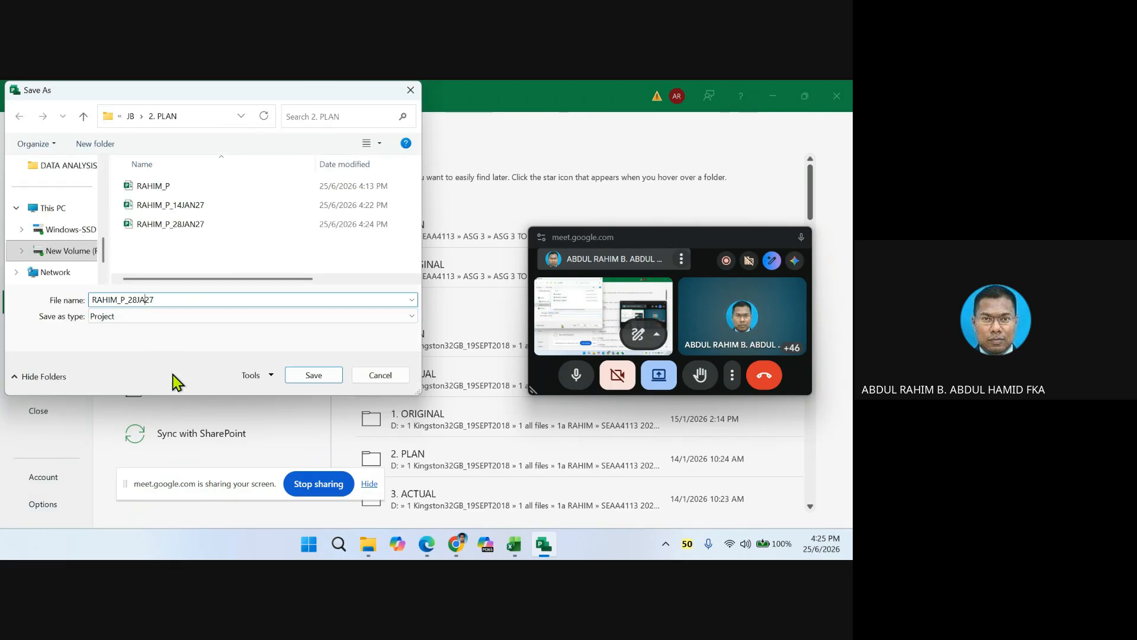
text(11)
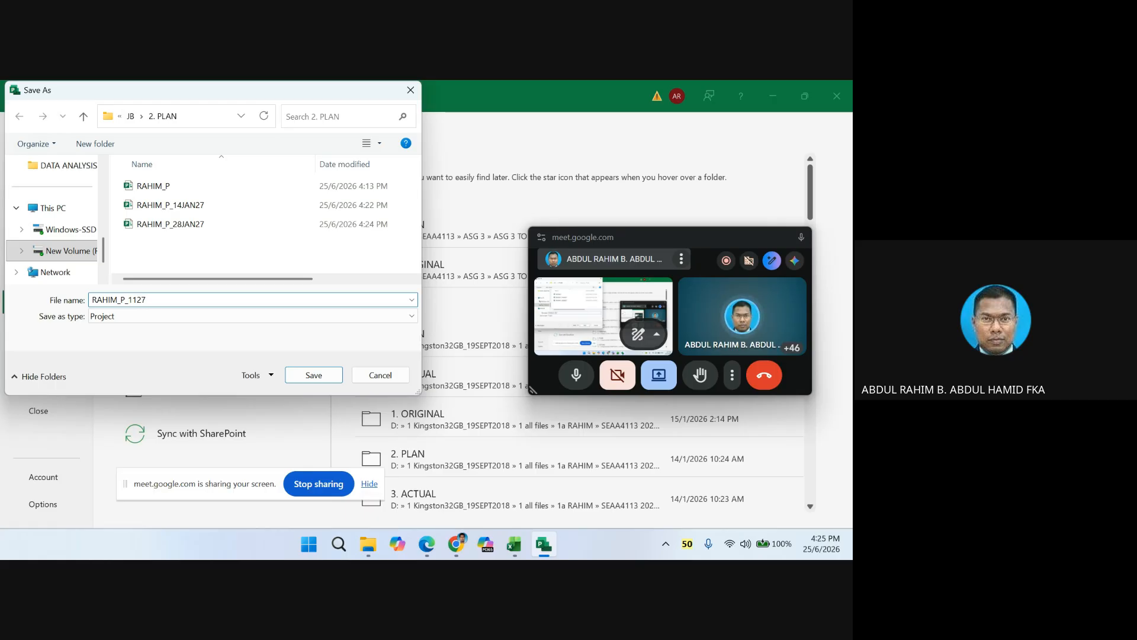
text(FEB)
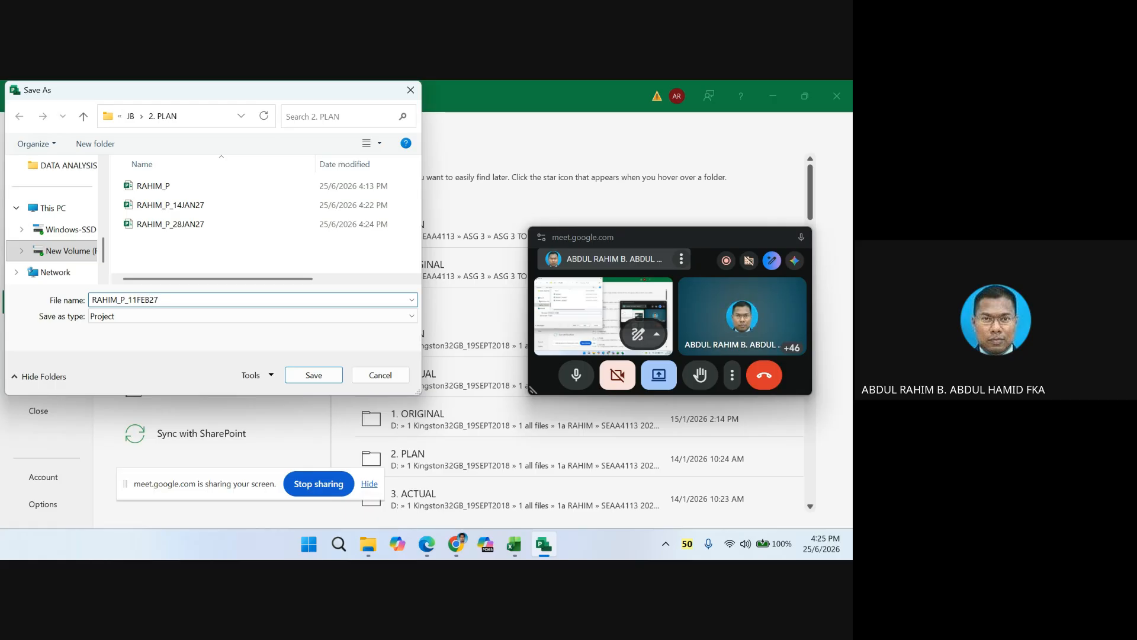
click(317, 378)
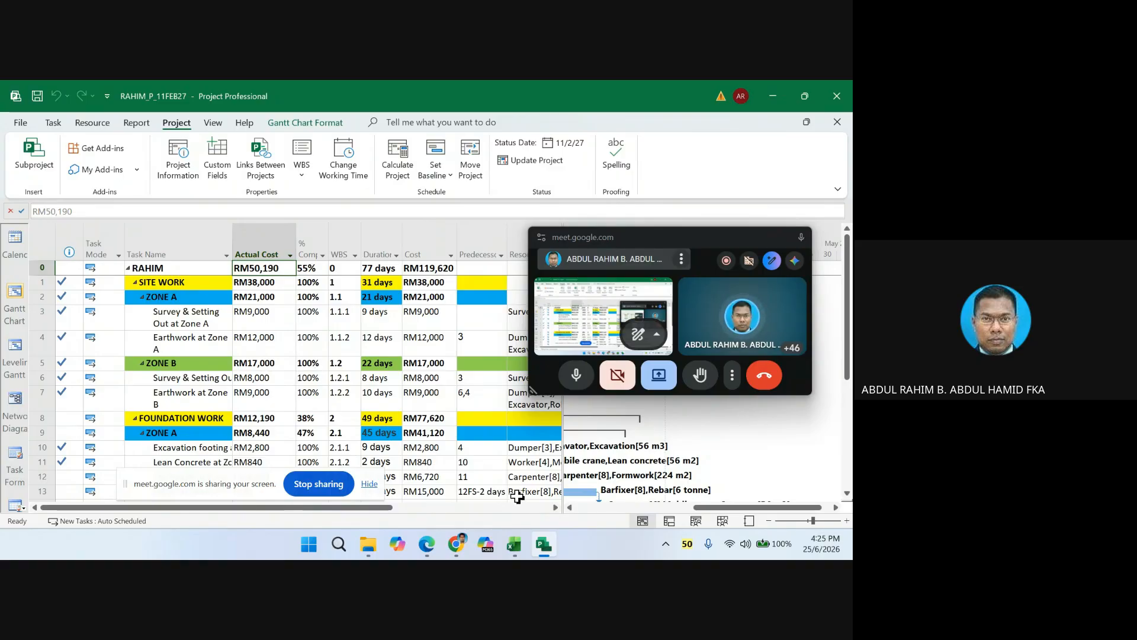
- Set Microsoft Project's current date and status date to 25/2/27 and update the entire project's work as complete through that date
click(515, 544)
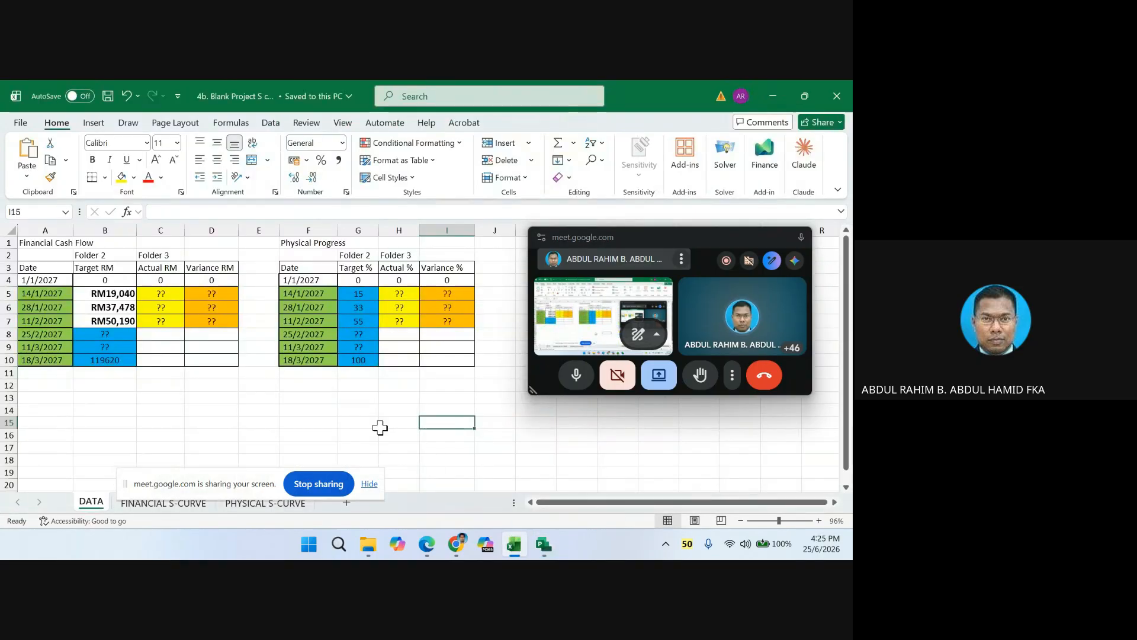
click(544, 544)
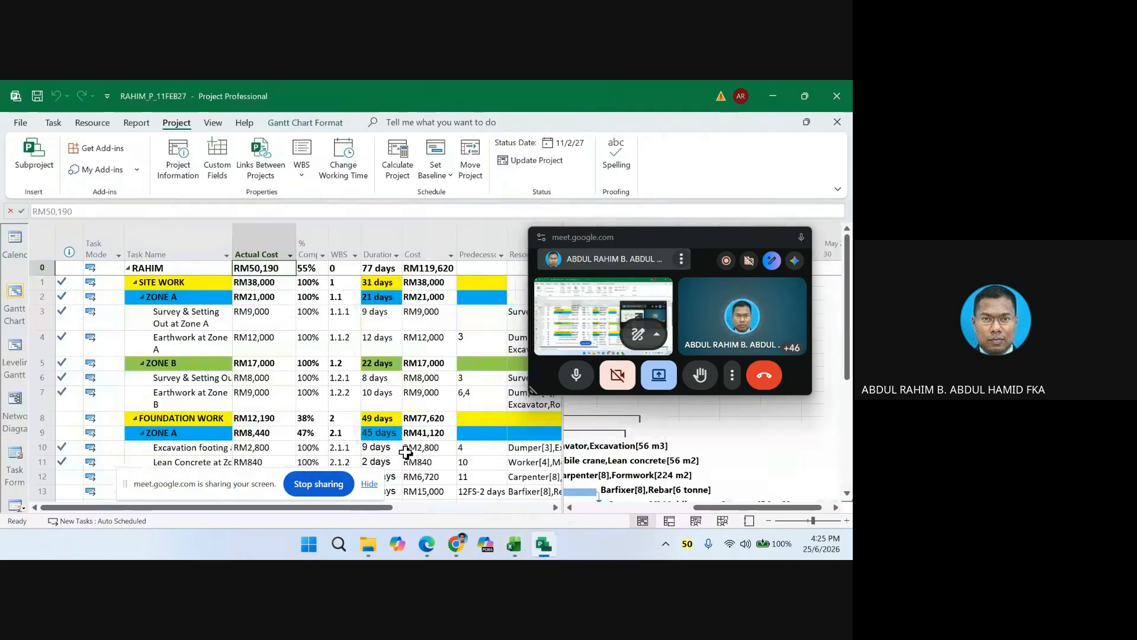
click(173, 155)
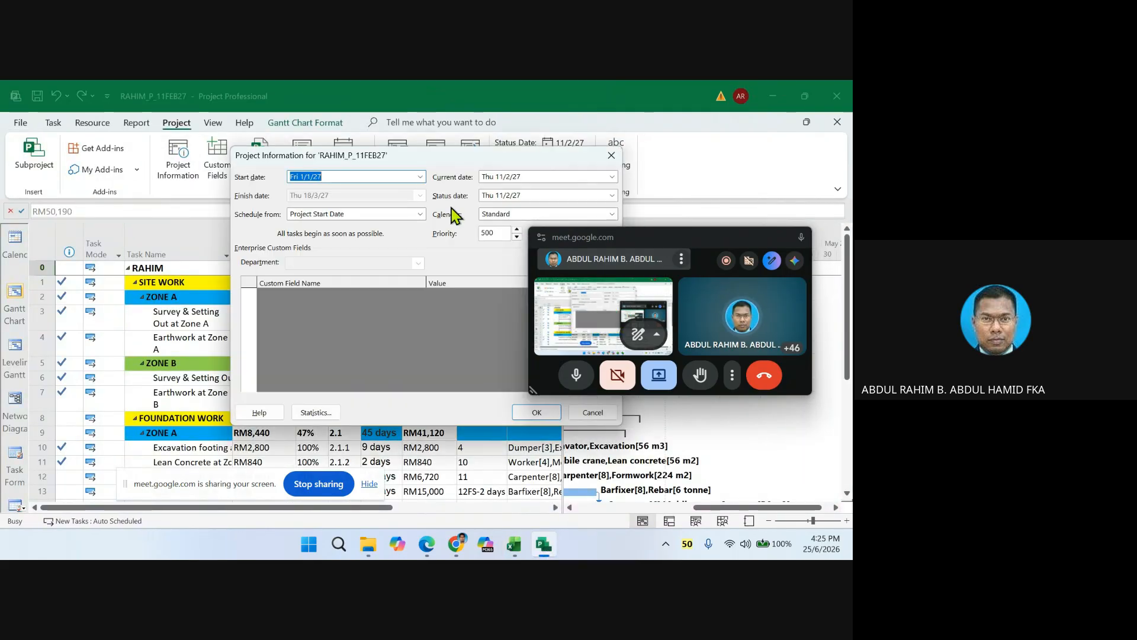
click(613, 177)
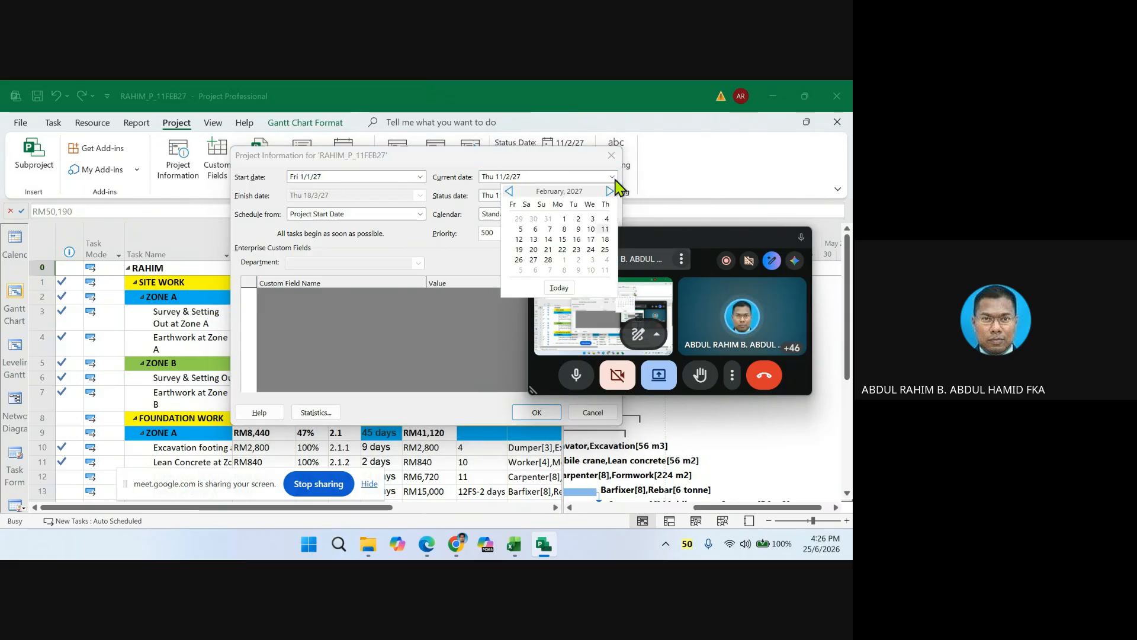
click(604, 249)
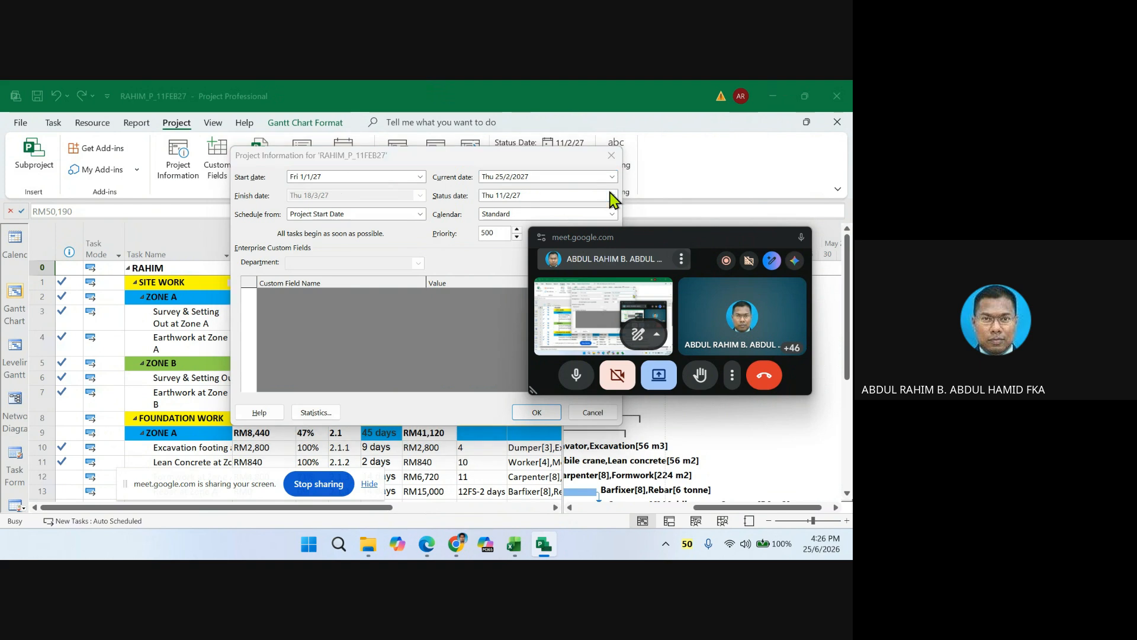
click(611, 195)
click(608, 268)
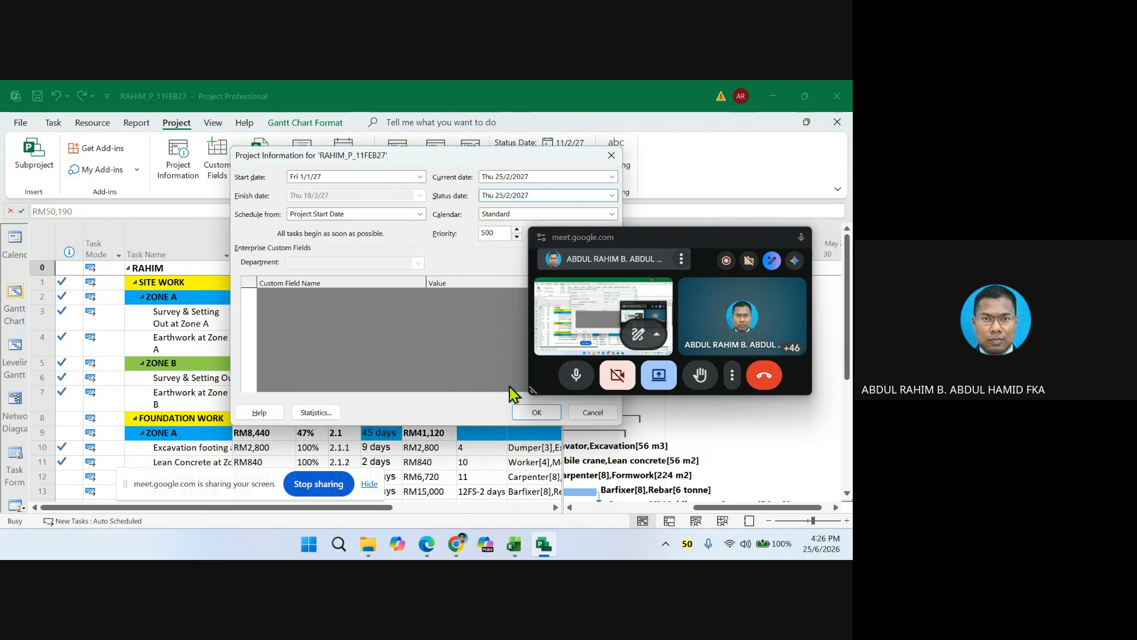
click(518, 412)
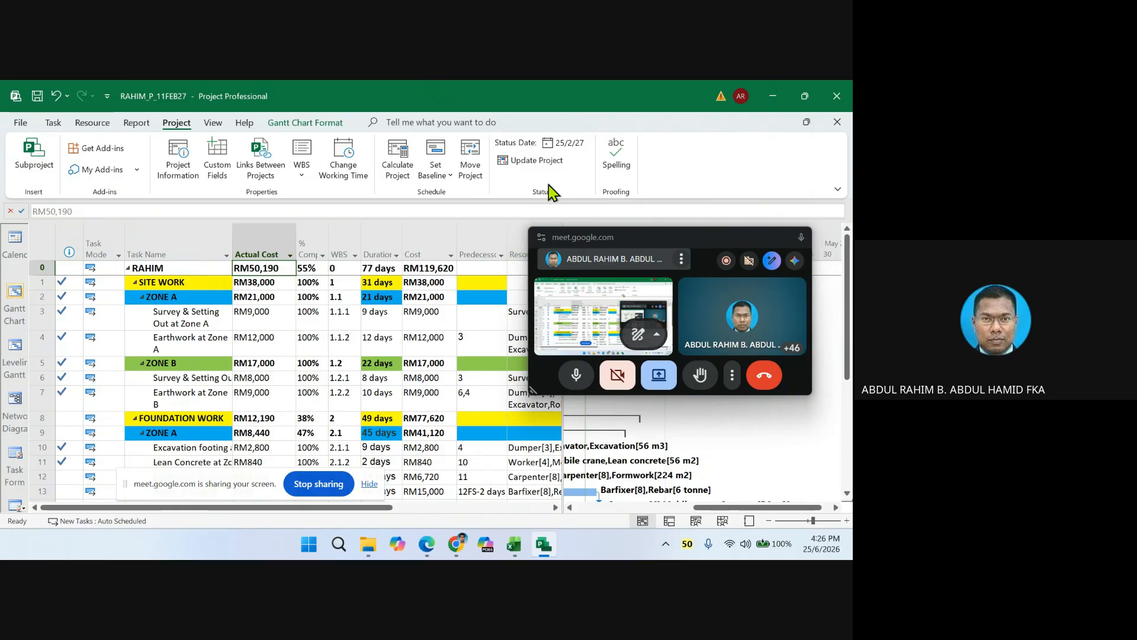
click(540, 160)
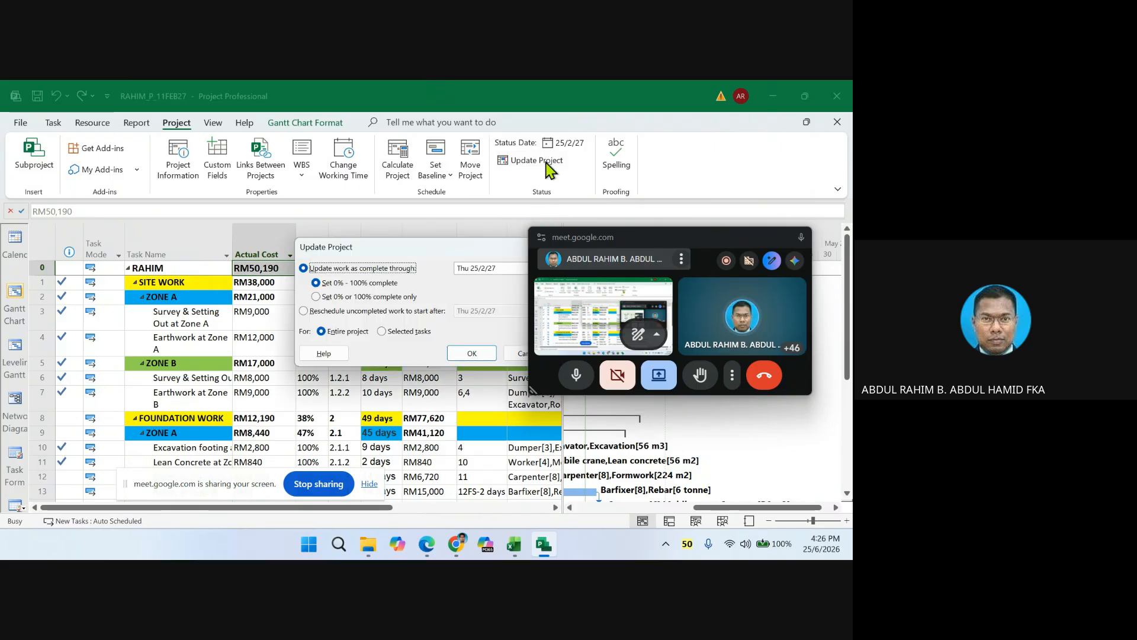
click(485, 353)
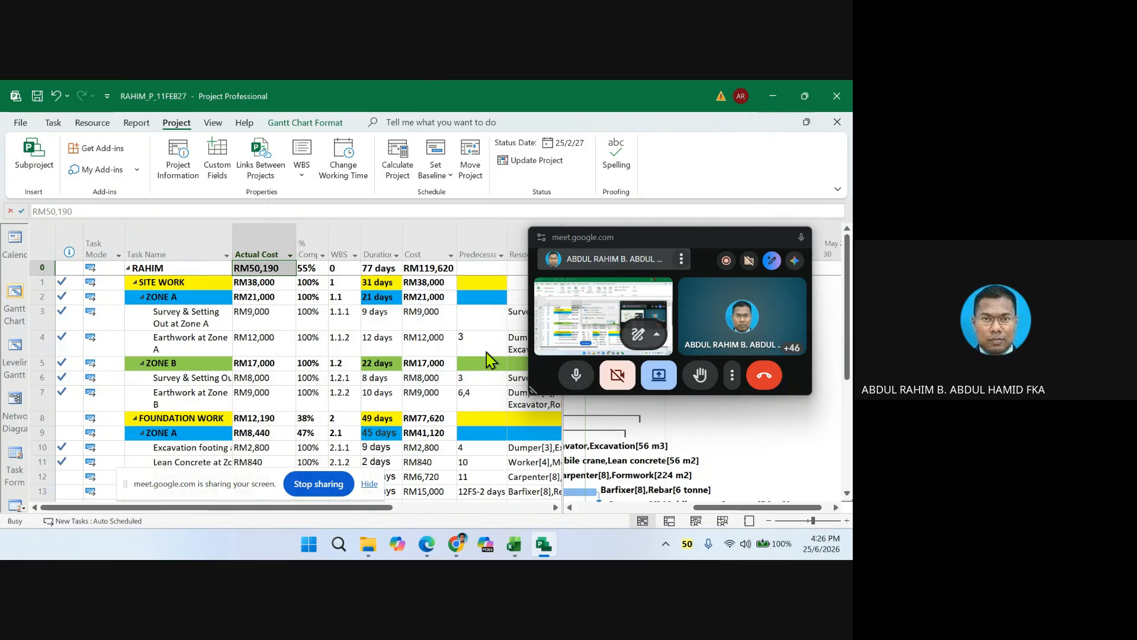
- Copy the project summary row's Actual Cost and paste it into Excel cell B8 with source formatting
right_click(267, 270)
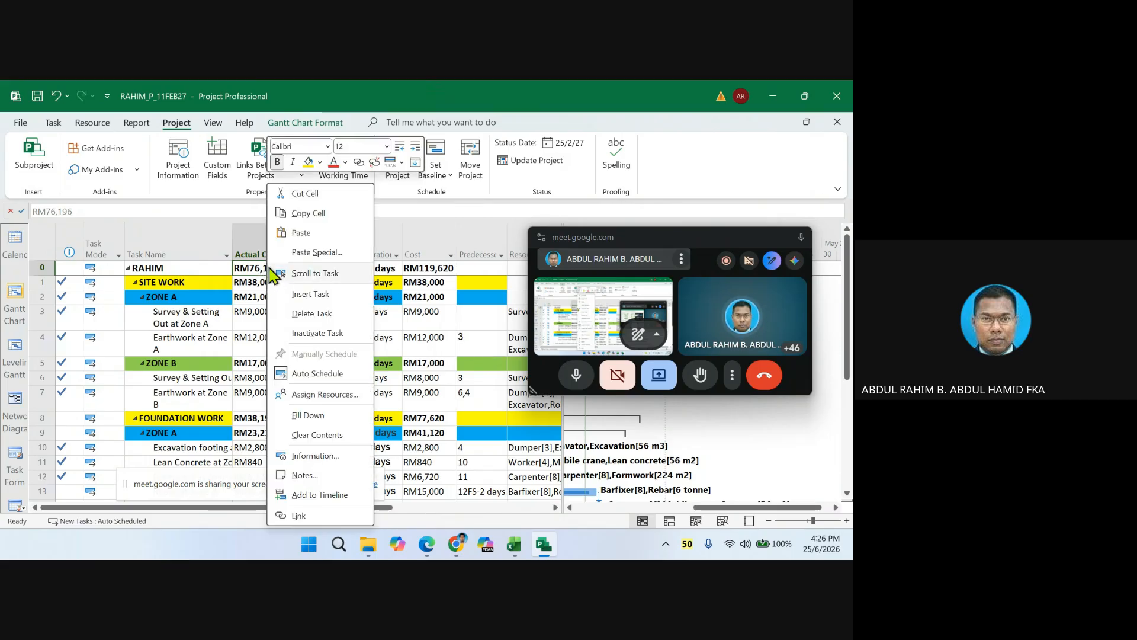
click(313, 224)
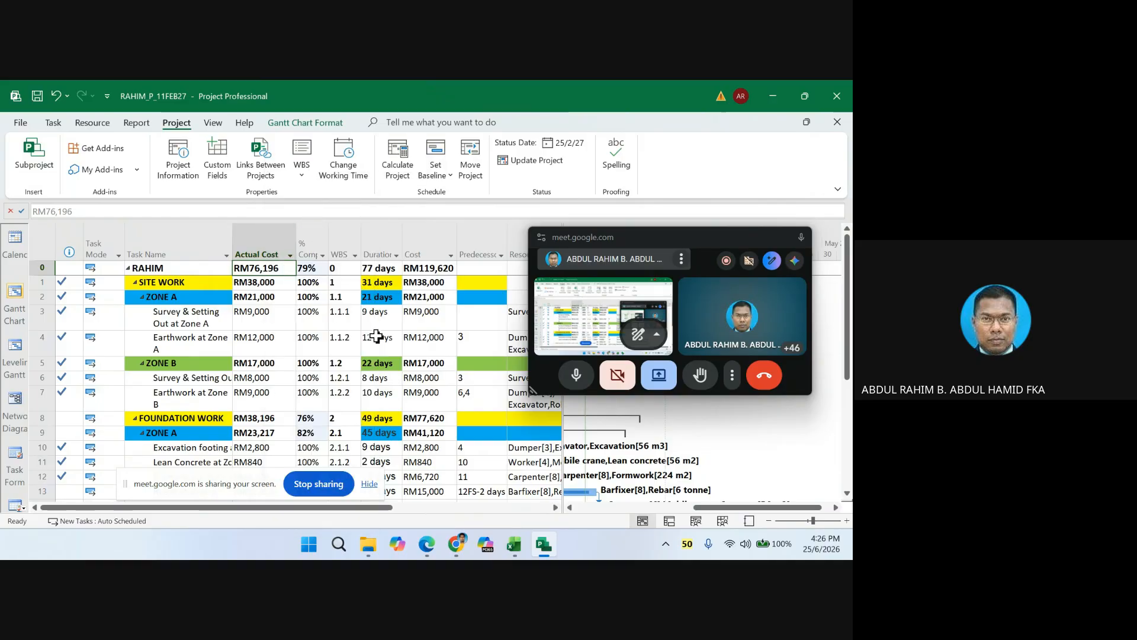
click(514, 543)
click(106, 338)
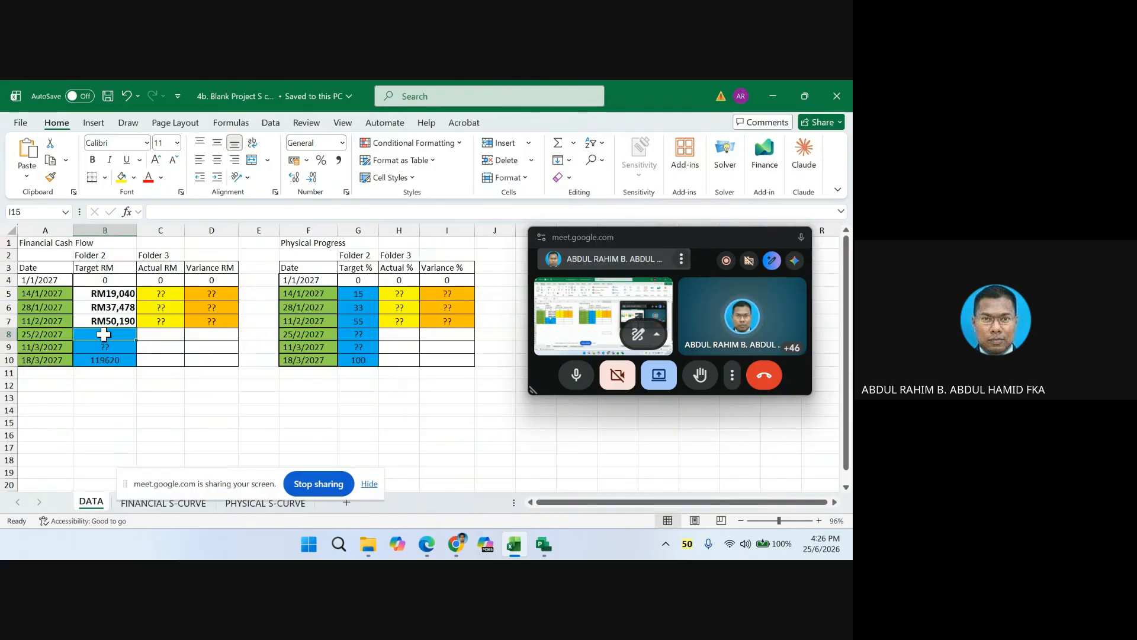
right_click(106, 338)
click(137, 171)
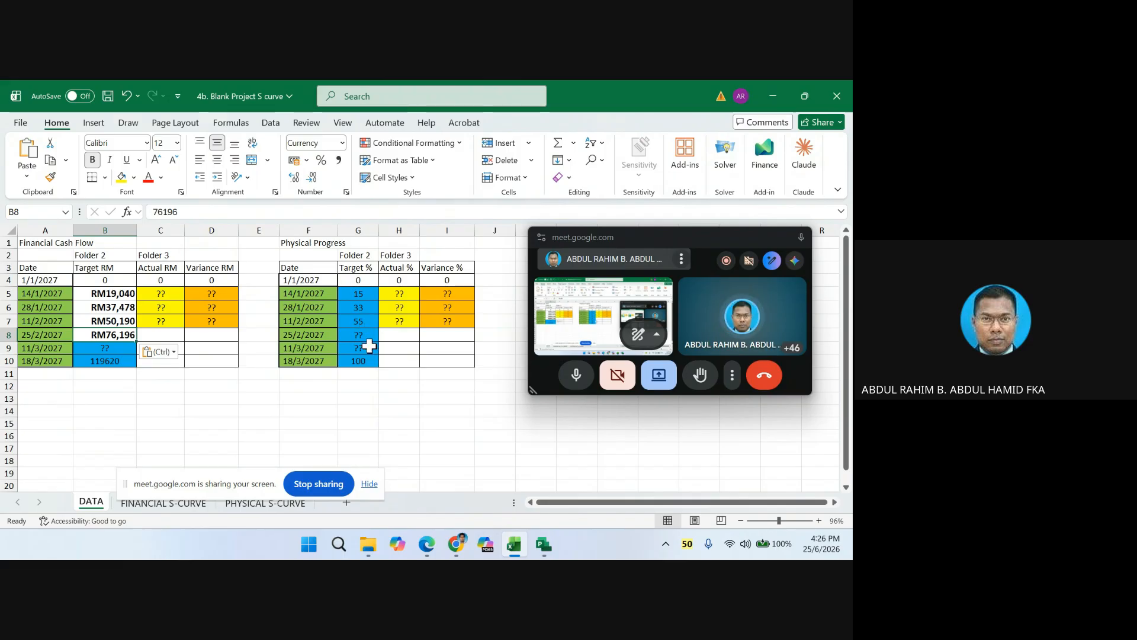
- Enter 76 as the 25/2/2027 Target % in the Physical Progress table and switch back to Microsoft Project
click(360, 334)
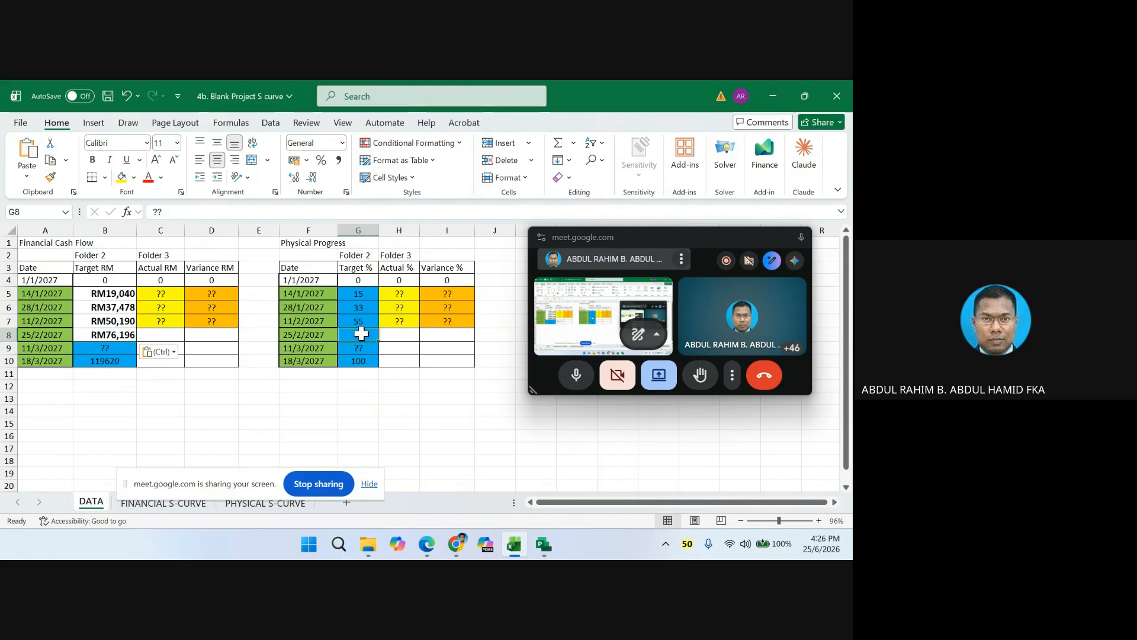
text(76)
click(406, 411)
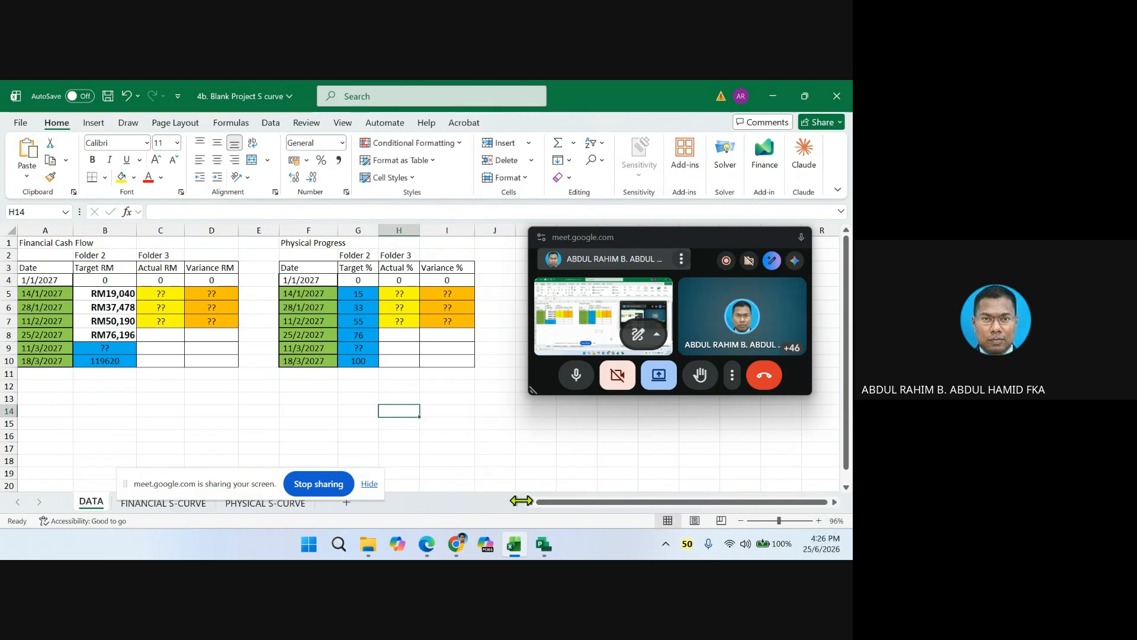
click(543, 545)
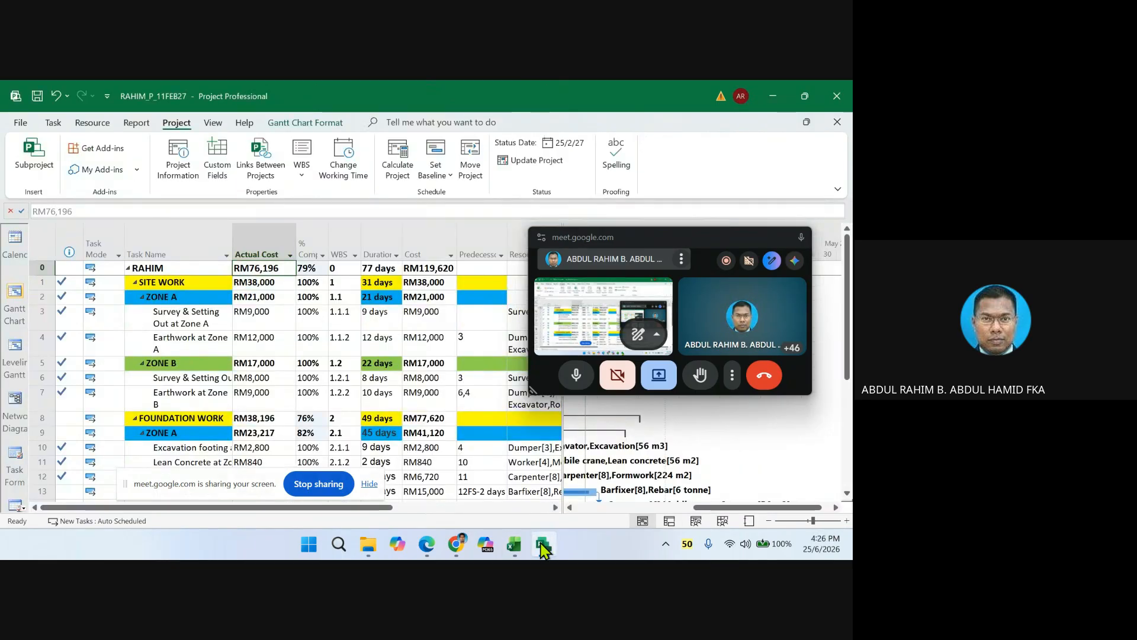
- Switch to Excel and correct the 25/2/2027 Target % in the Physical Progress table to 79
click(514, 544)
click(361, 334)
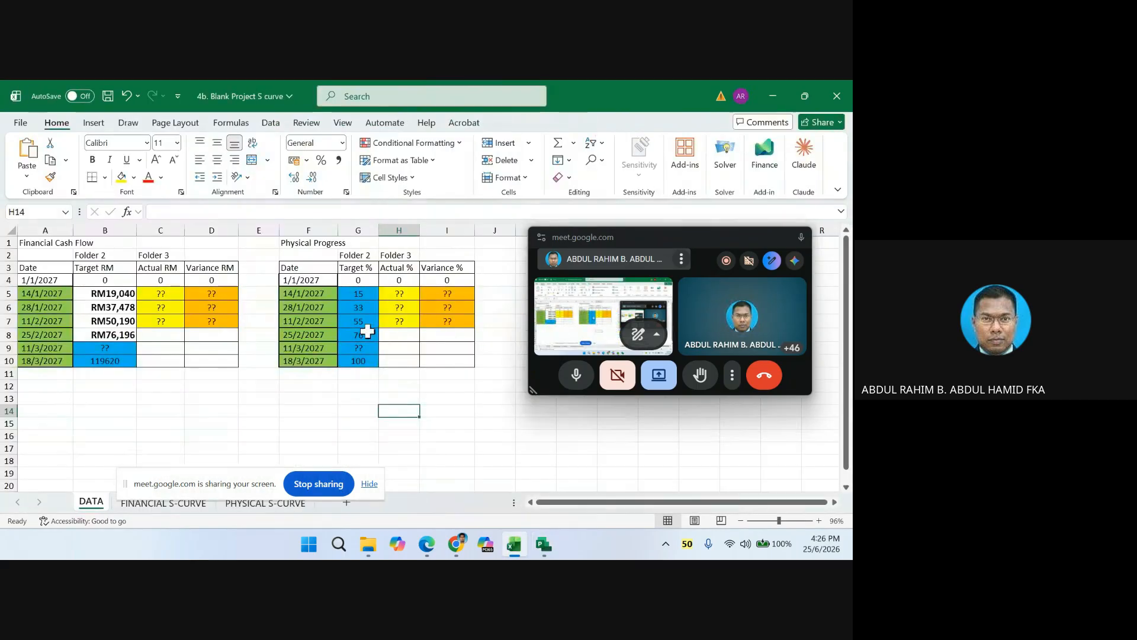
text(79)
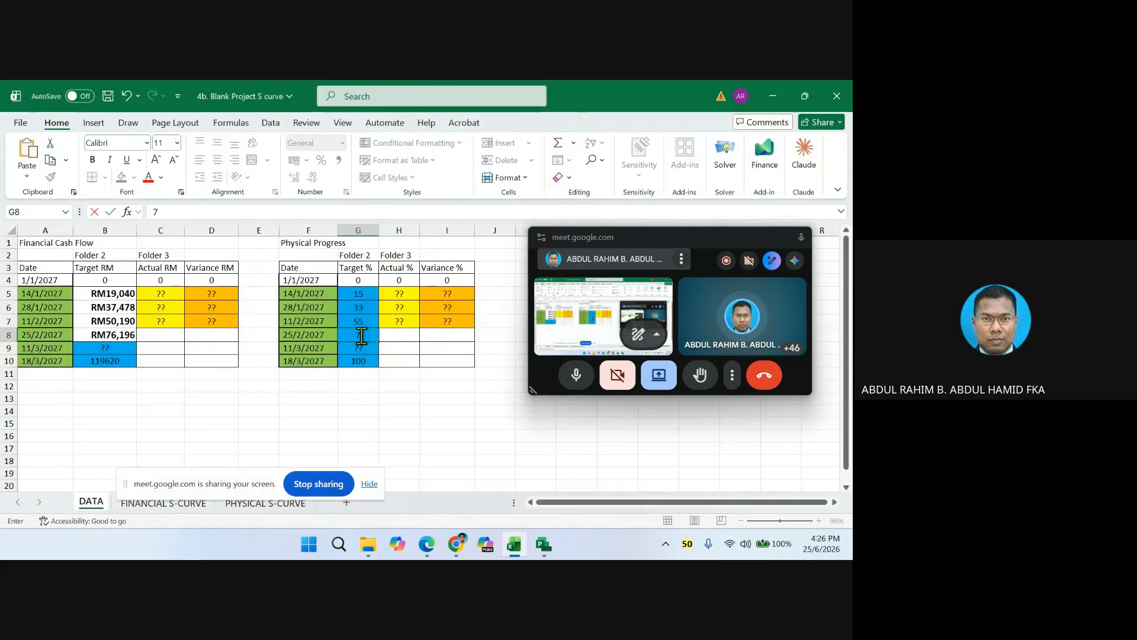
click(403, 410)
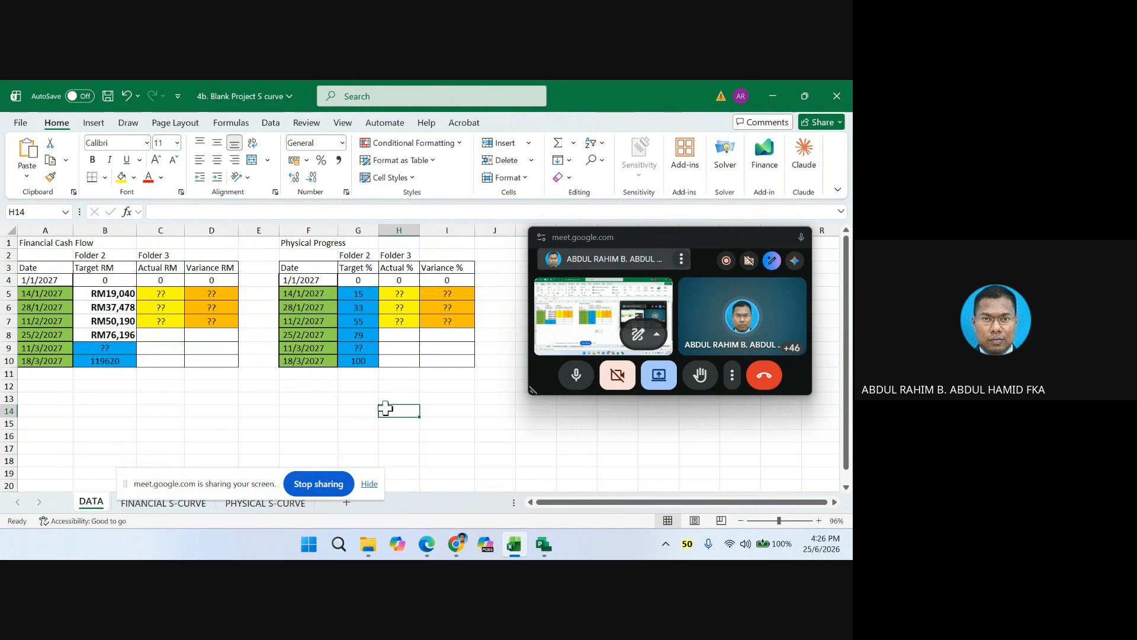
- Switch to Microsoft Project and save a copy of the project in the 2. PLAN folder, changing the file name's date to 25FEB27
mouse_move(538, 549)
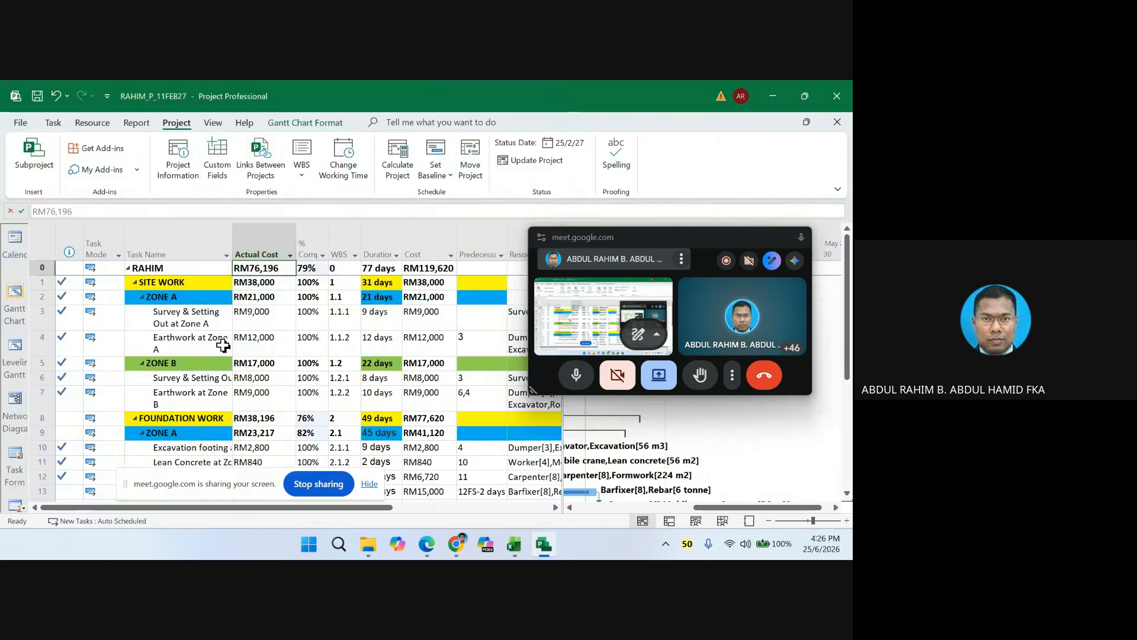
click(20, 123)
click(38, 304)
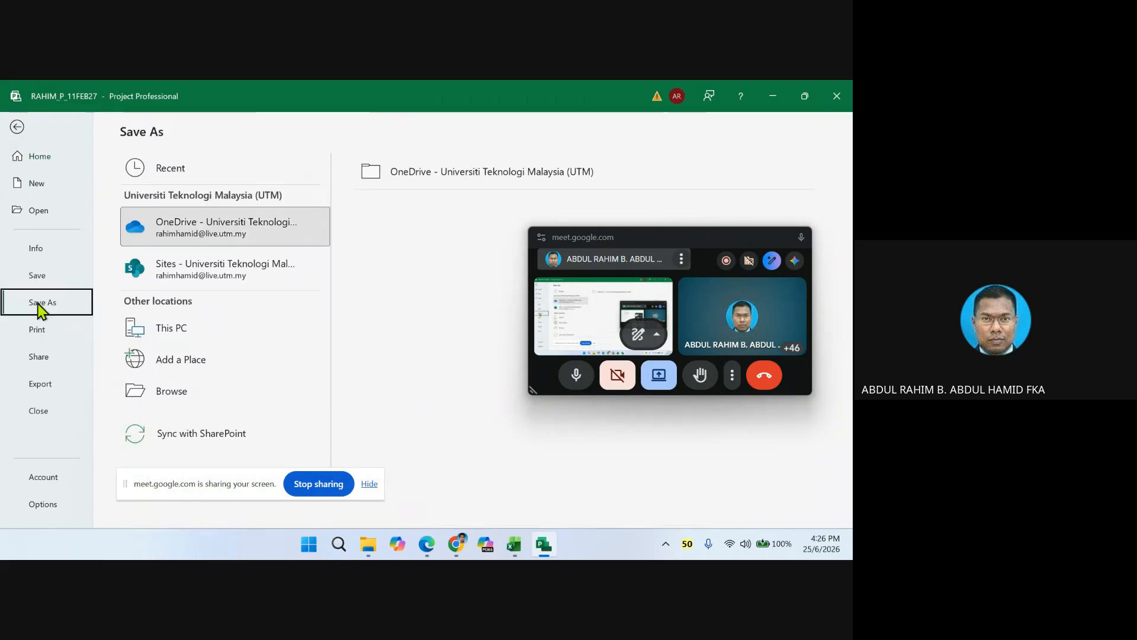
click(175, 333)
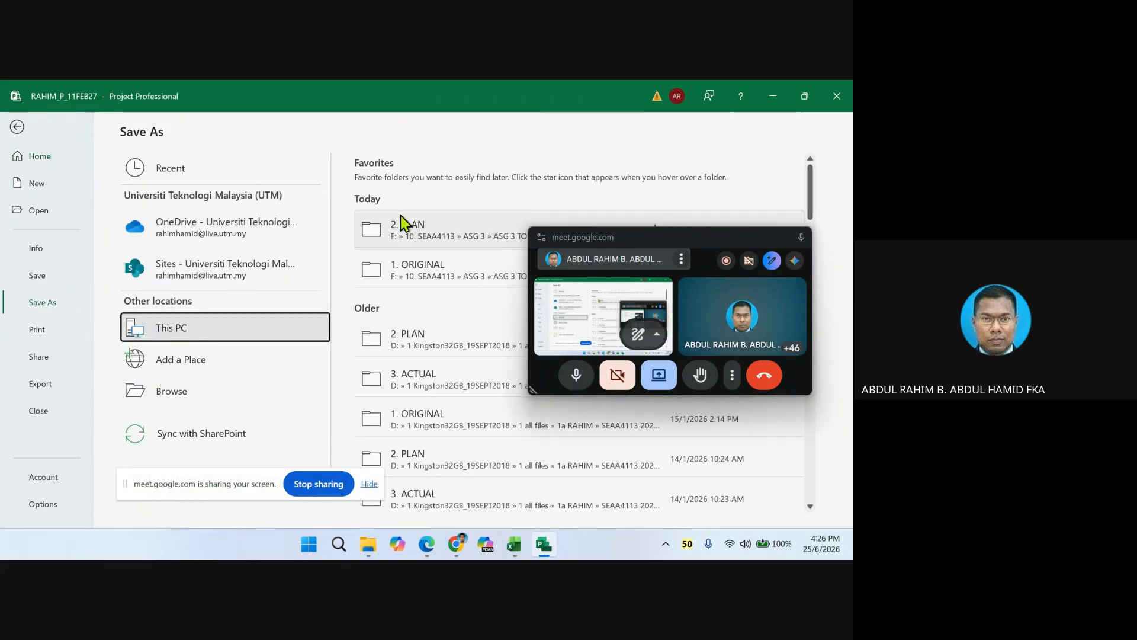
click(428, 241)
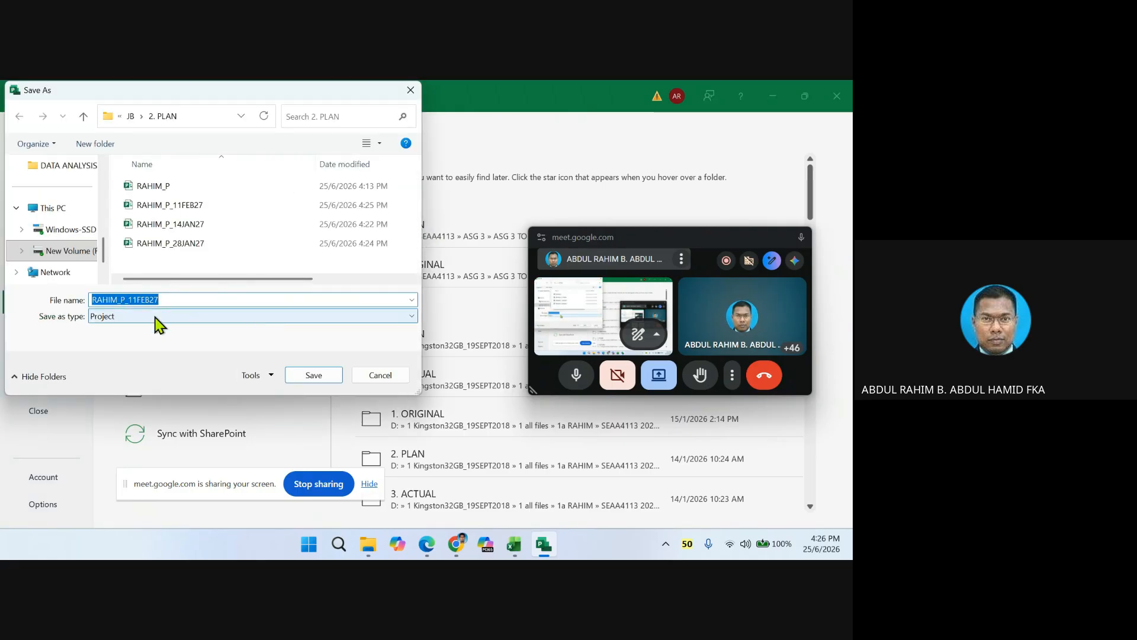
click(137, 300)
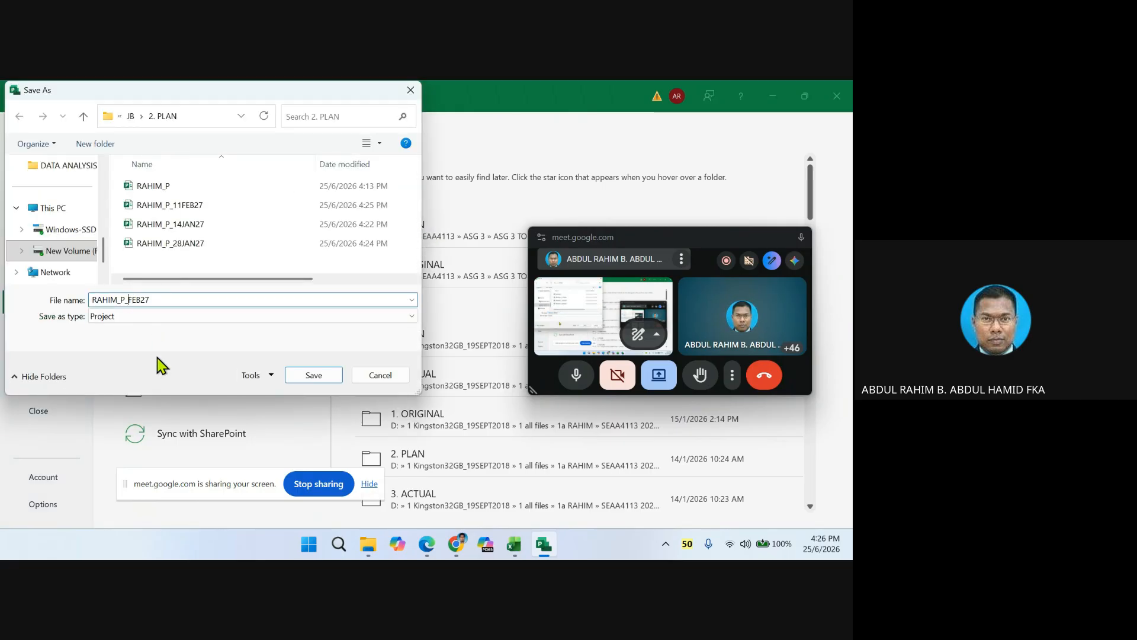
text(25)
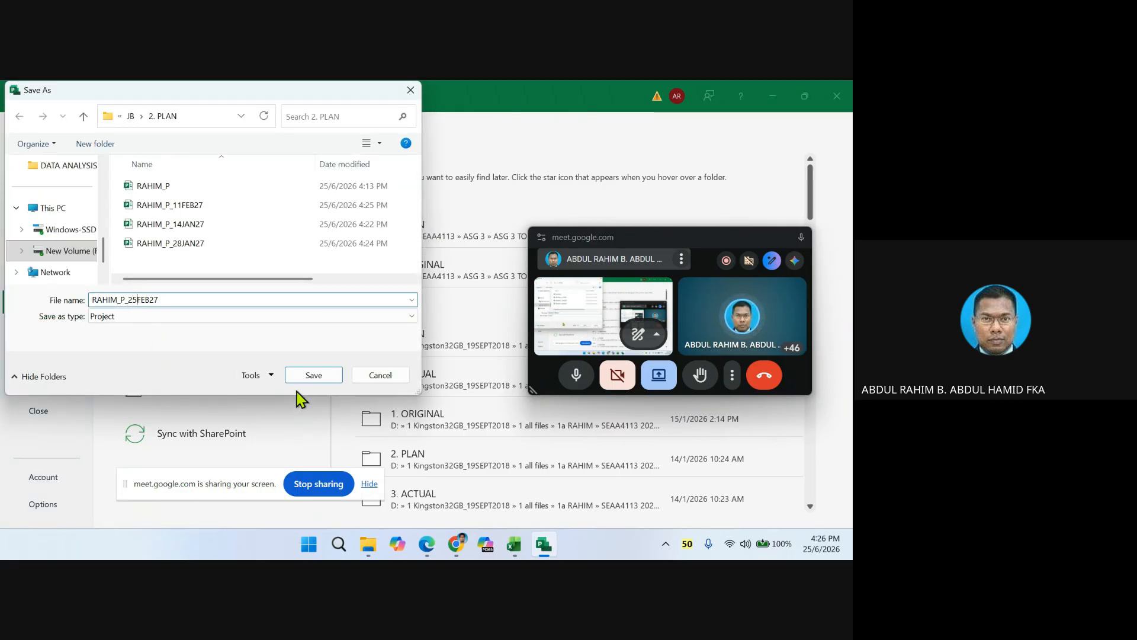
click(322, 375)
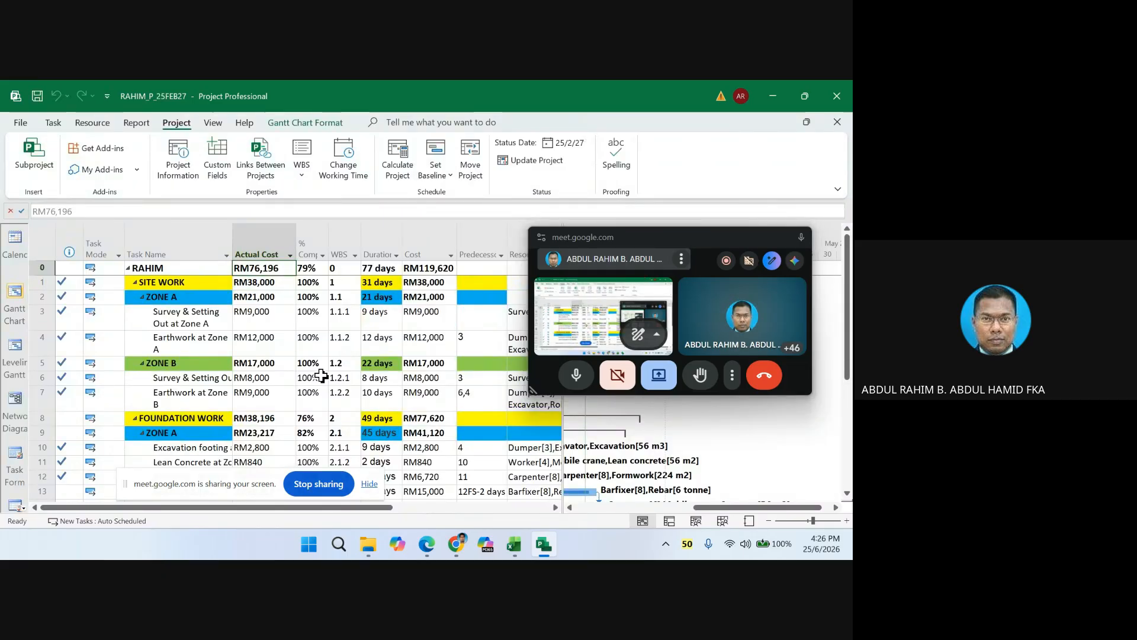
- Check the next cycle date in Excel, then set Project's current and status dates to 11/3/27 and update the entire project through that date
click(515, 548)
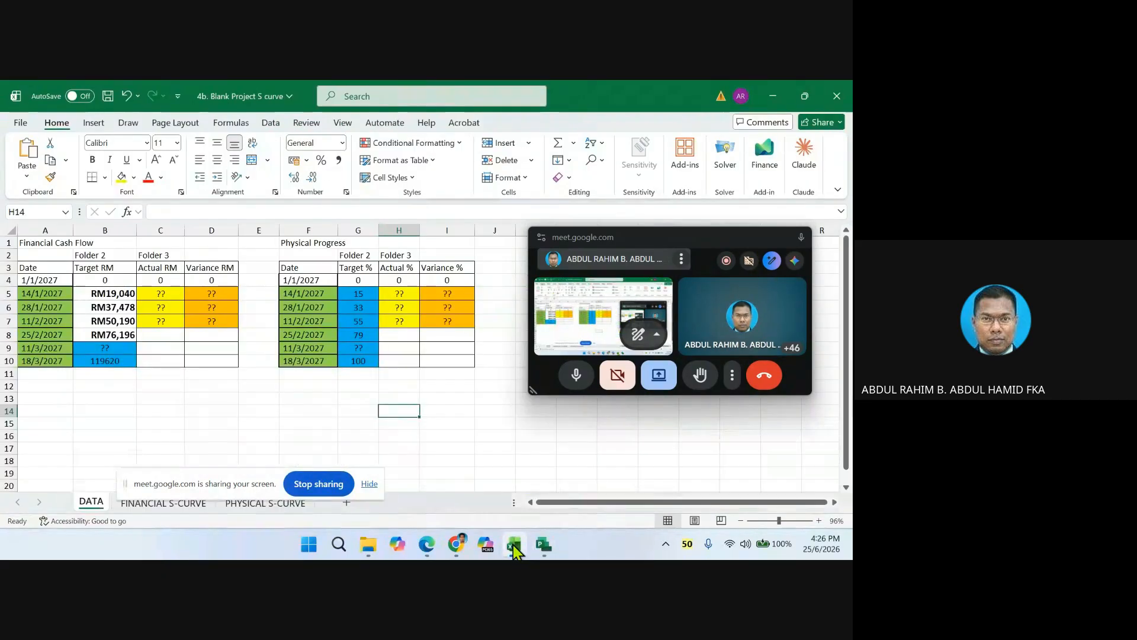
click(543, 545)
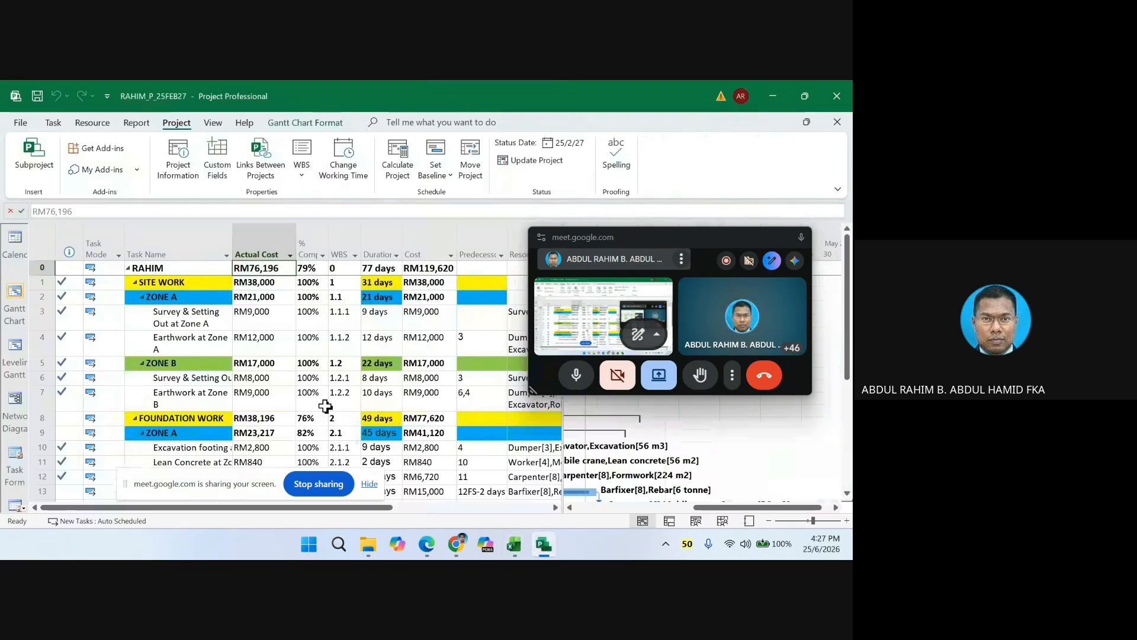
click(172, 166)
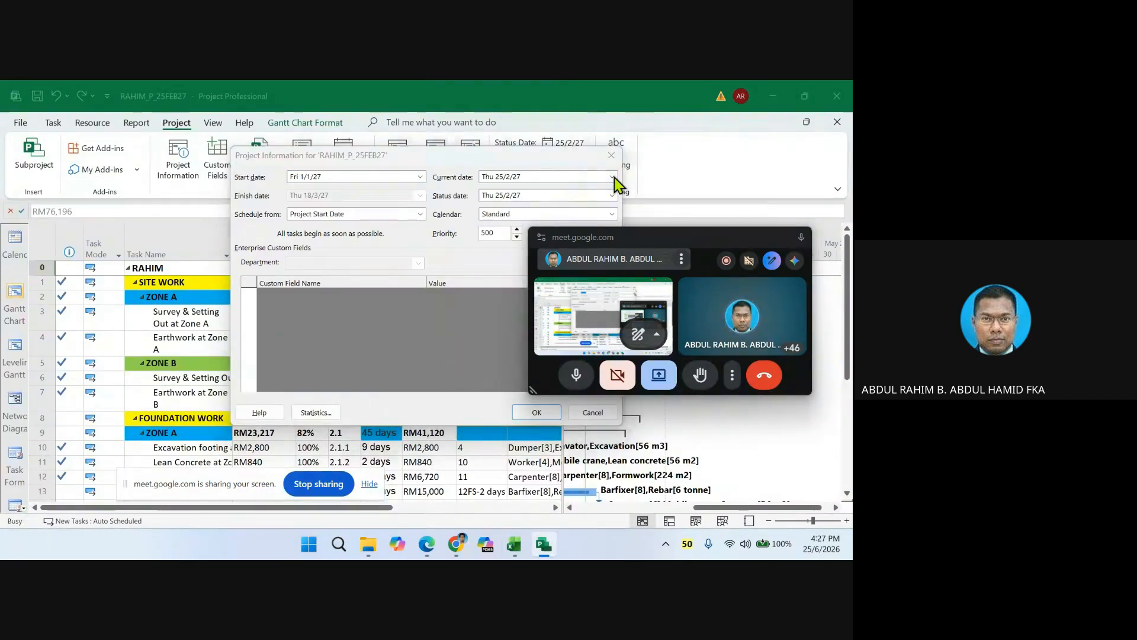
click(612, 177)
click(604, 270)
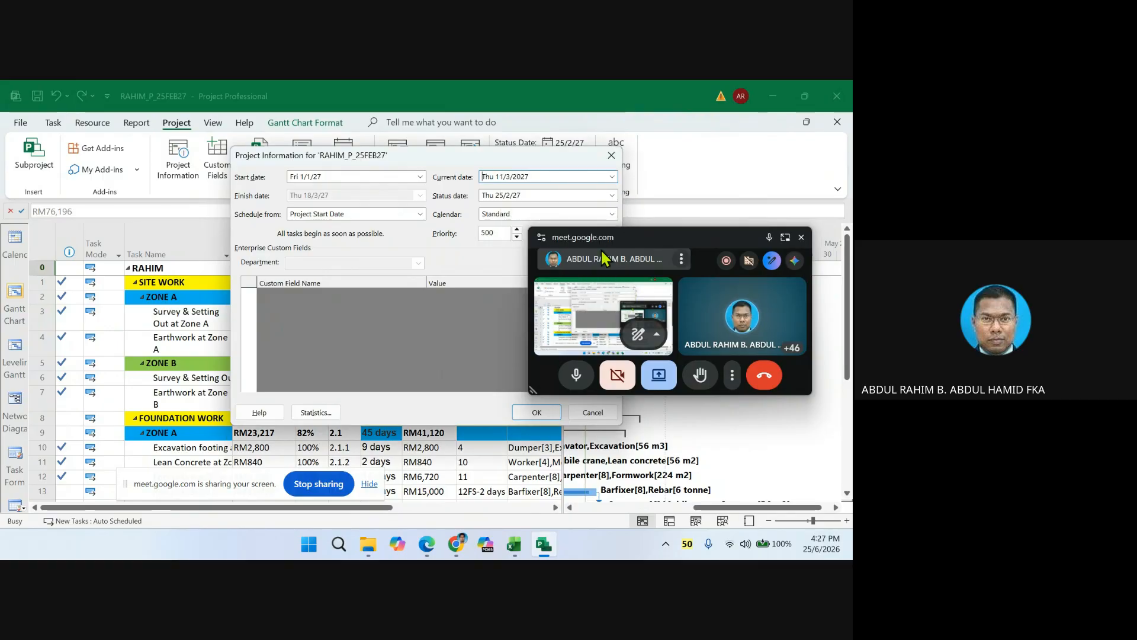
click(610, 196)
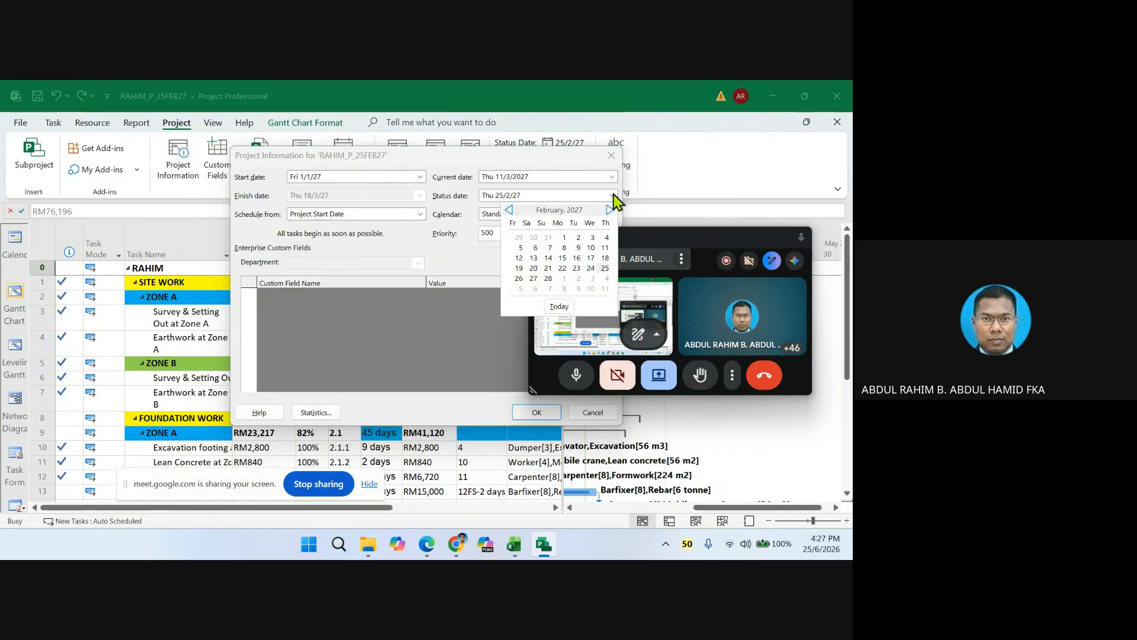
click(605, 289)
click(528, 413)
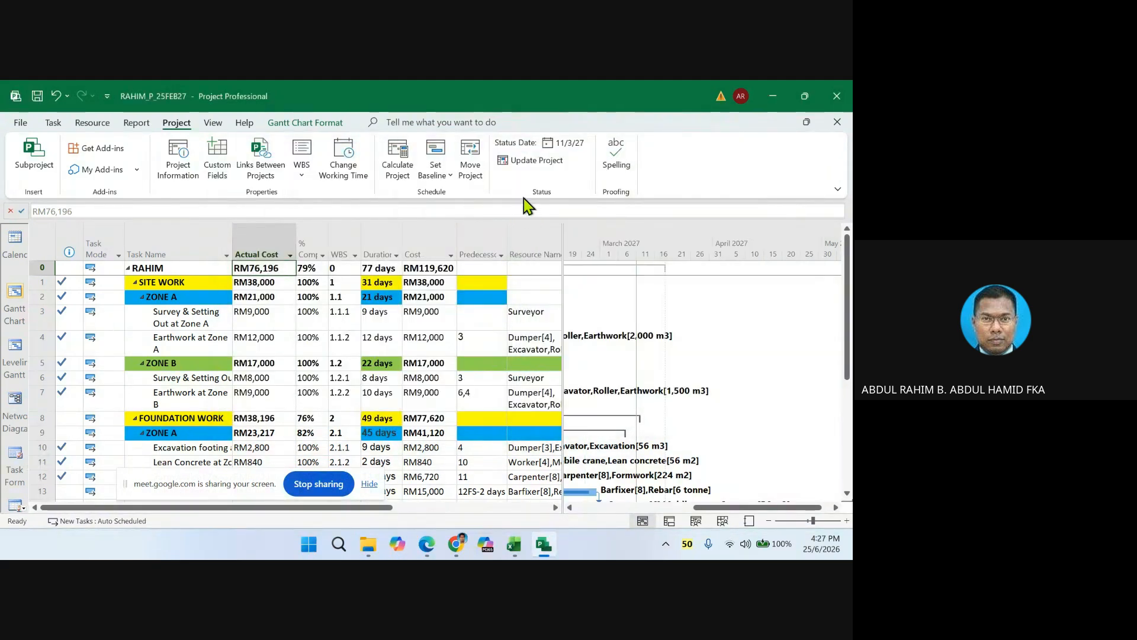
click(527, 160)
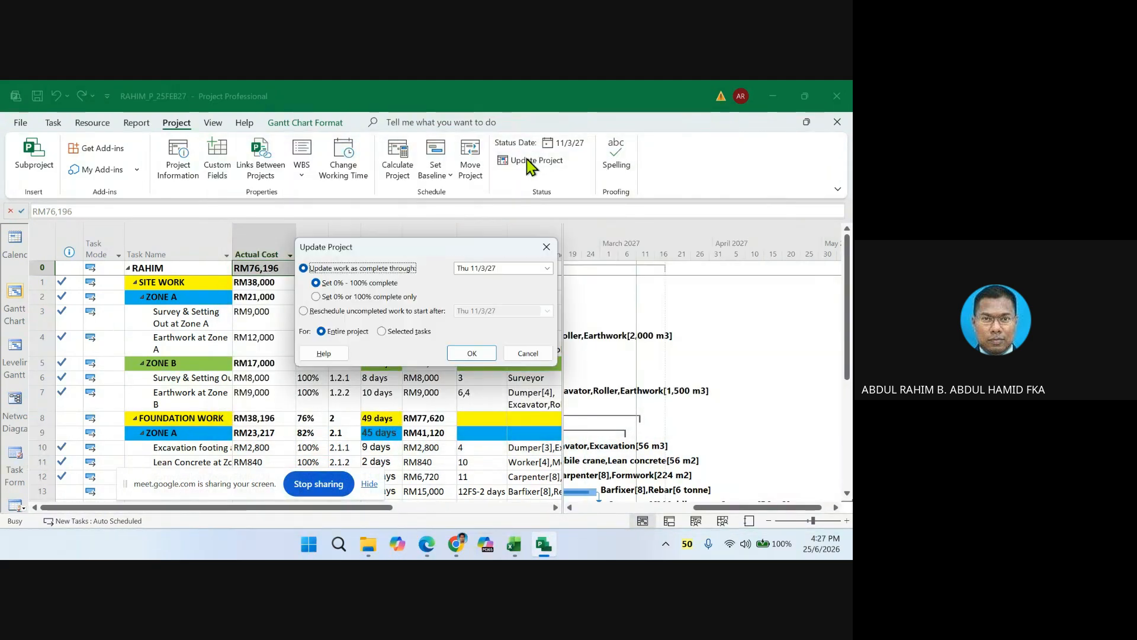
click(477, 354)
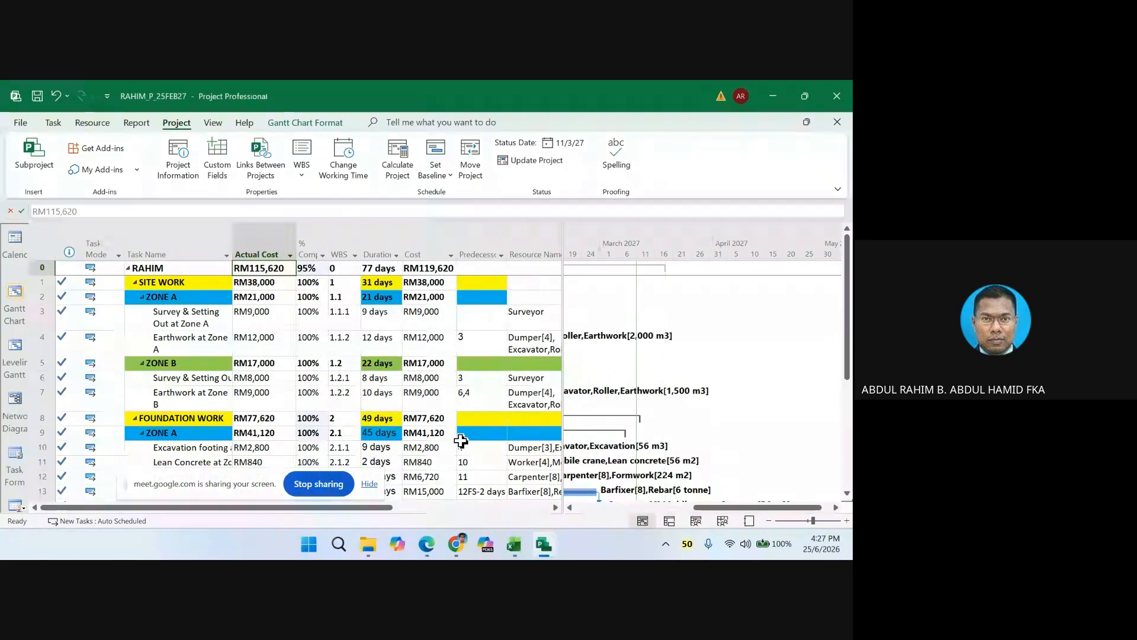
- Switch to the Google Meet call in Chrome and restart the screen presentation
mouse_move(458, 553)
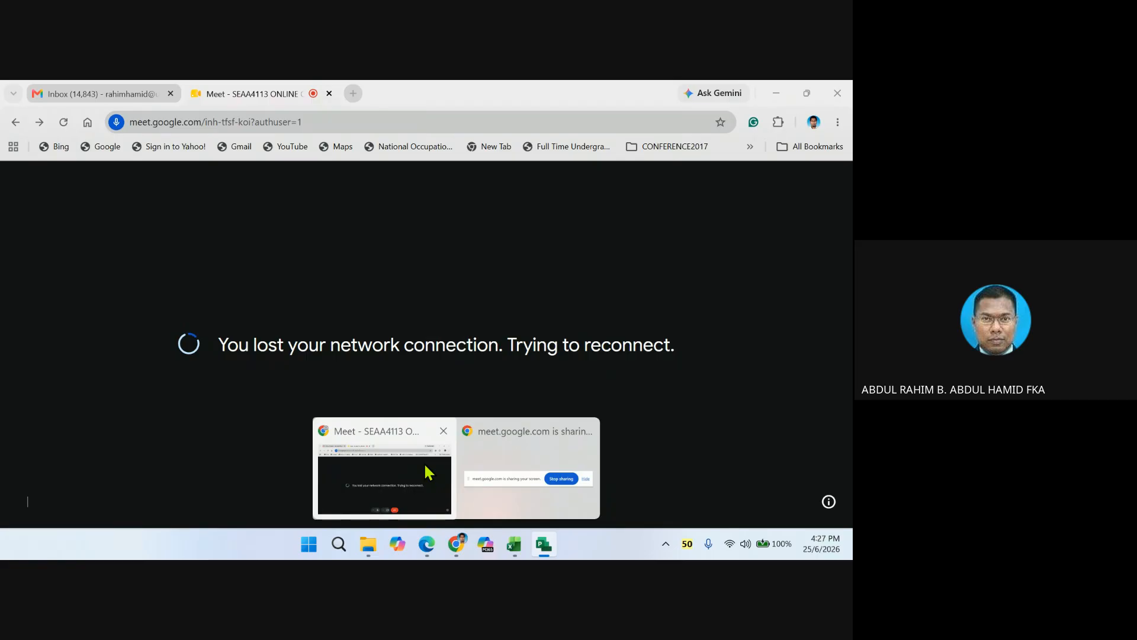
click(428, 472)
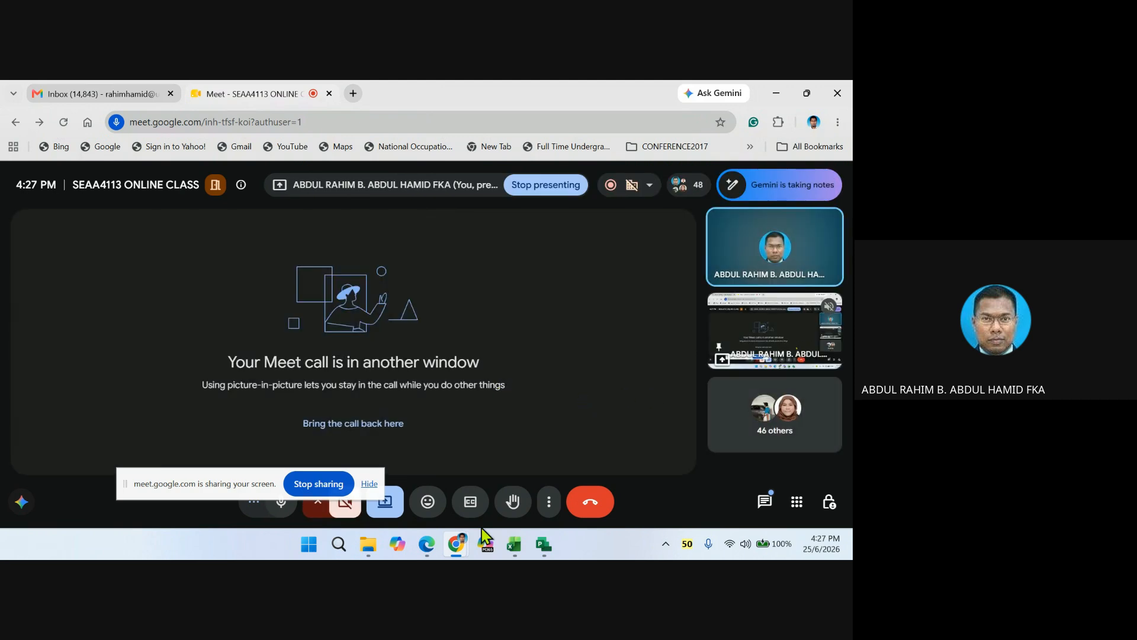
click(386, 509)
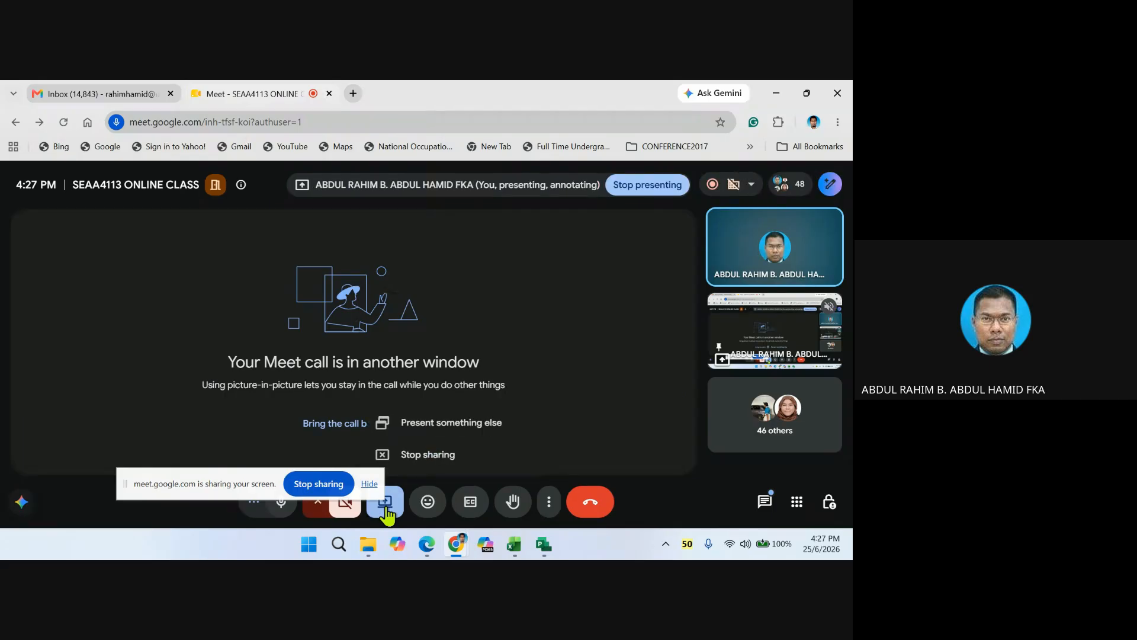
click(543, 550)
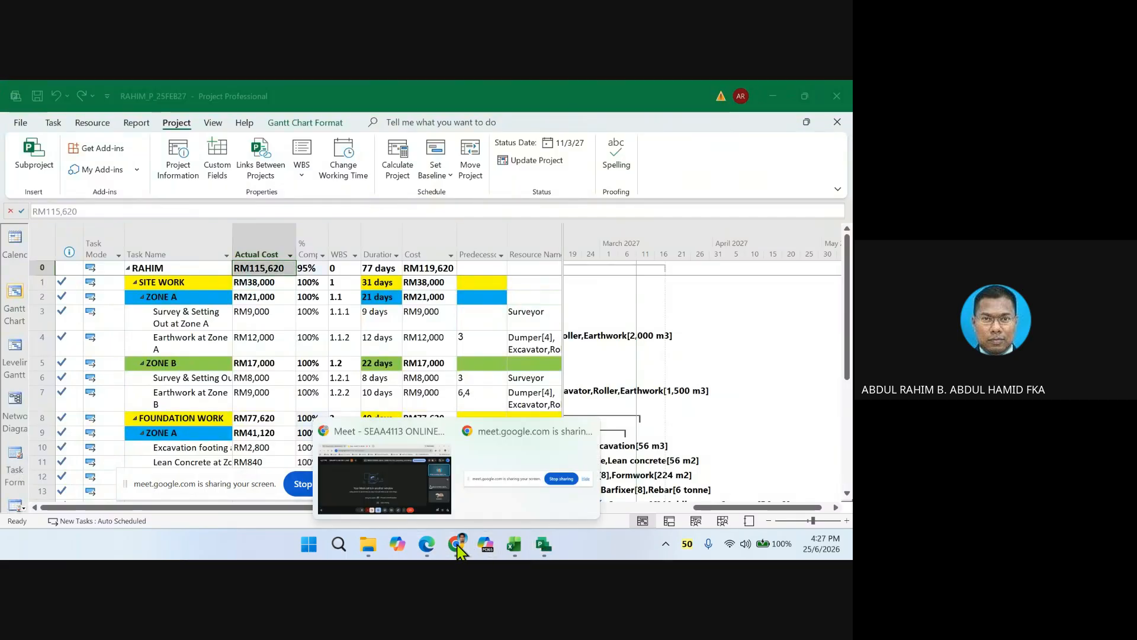
click(414, 489)
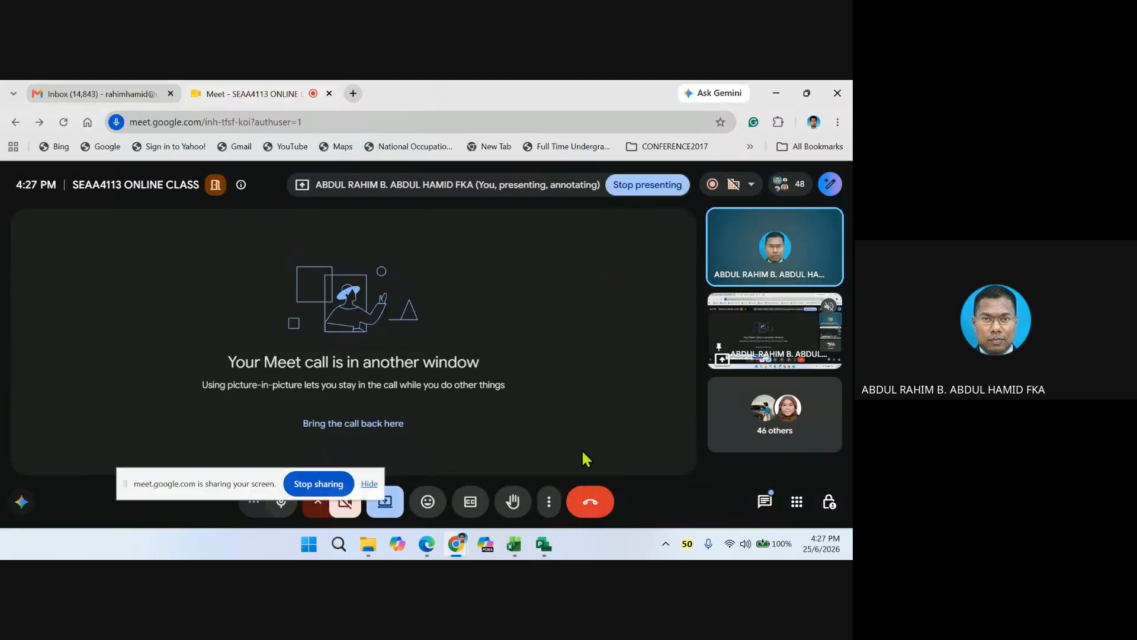
click(386, 501)
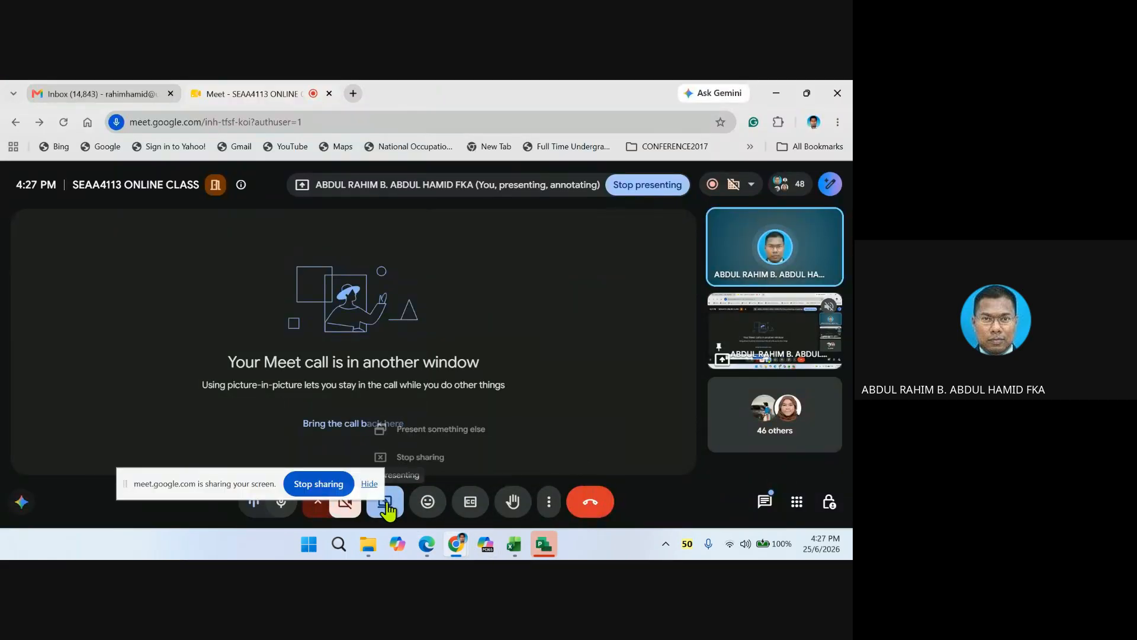
click(428, 457)
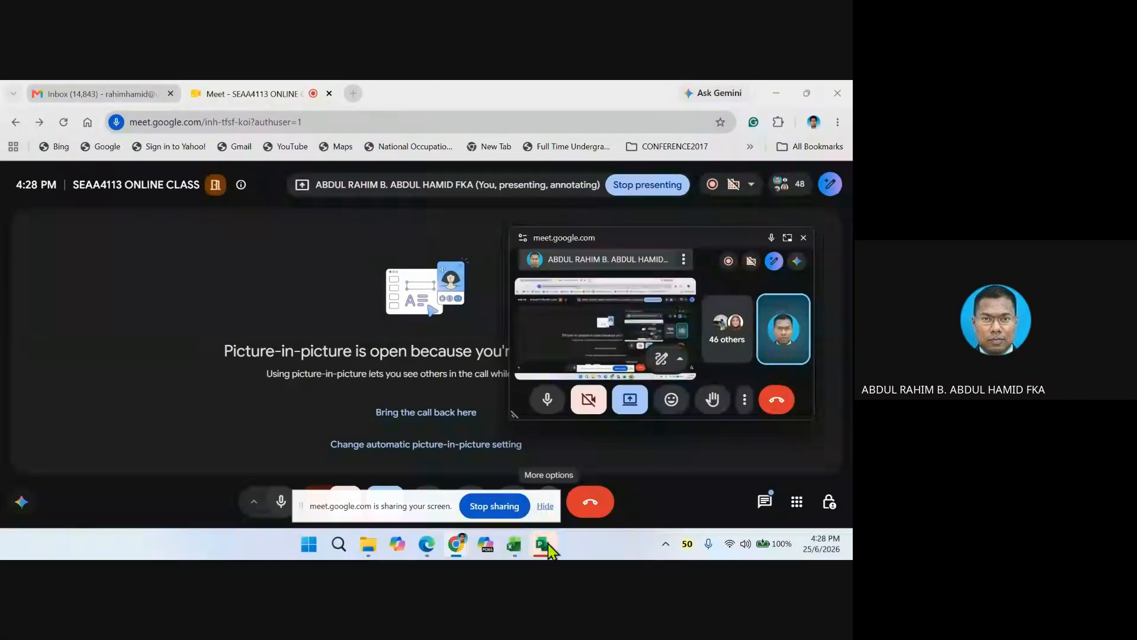
- Return to Microsoft Project and save the pending changes to the 25FEB27 plan file
mouse_move(548, 541)
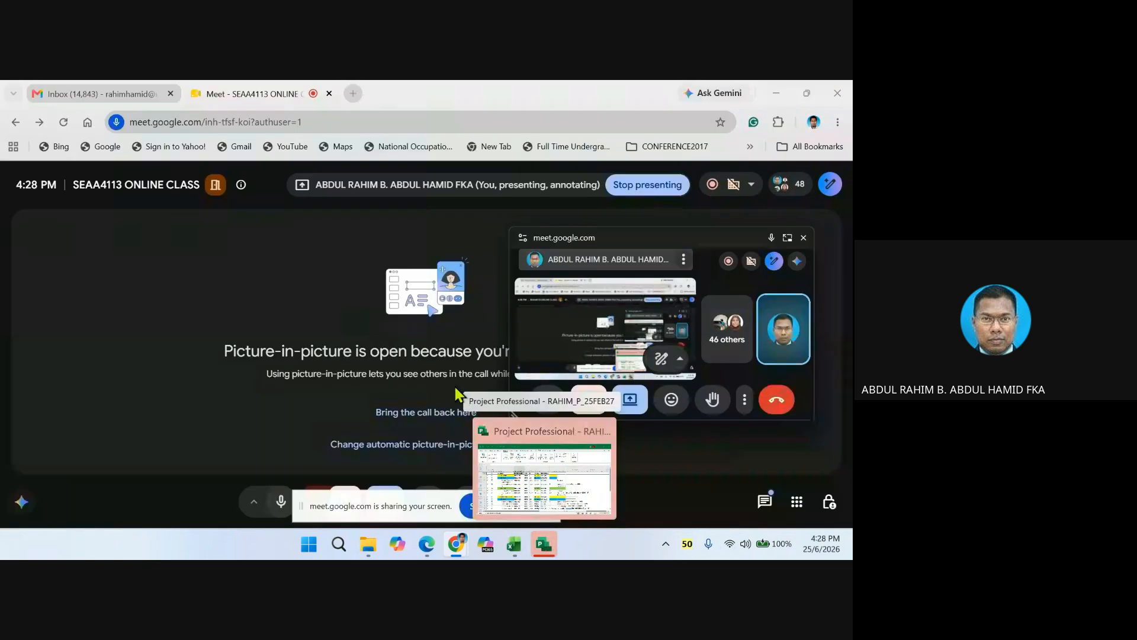
mouse_move(554, 498)
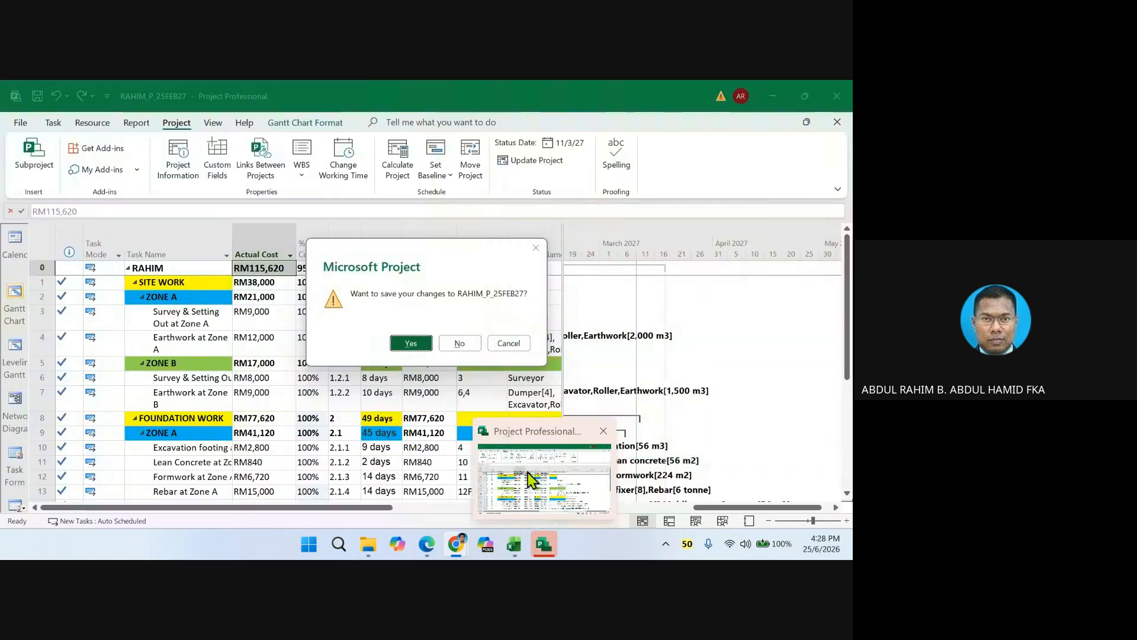
click(530, 481)
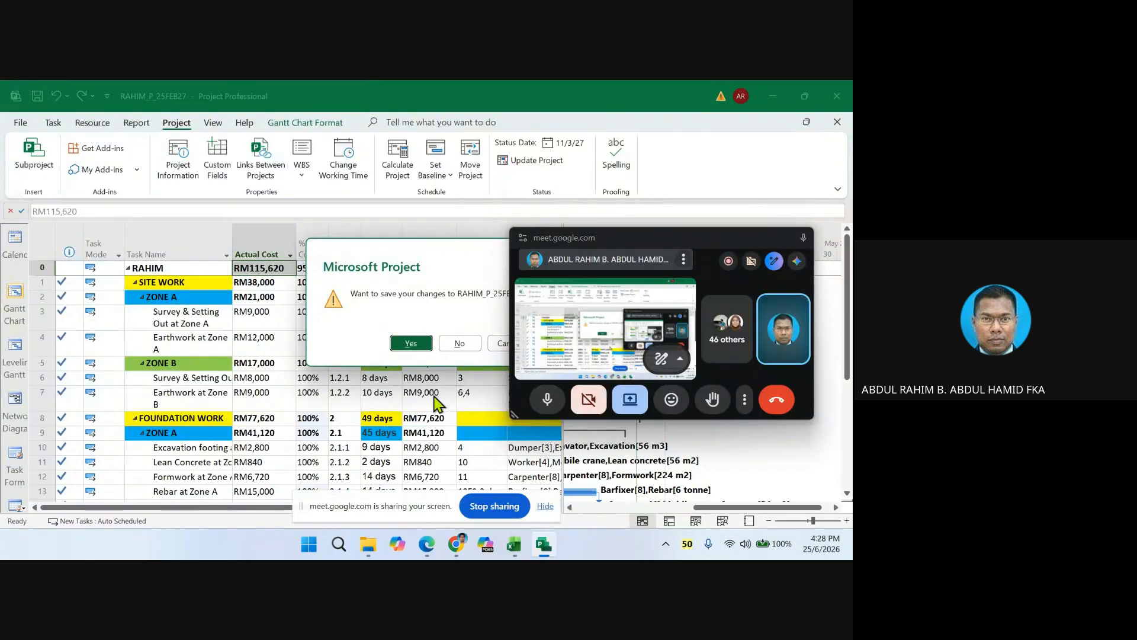
click(408, 344)
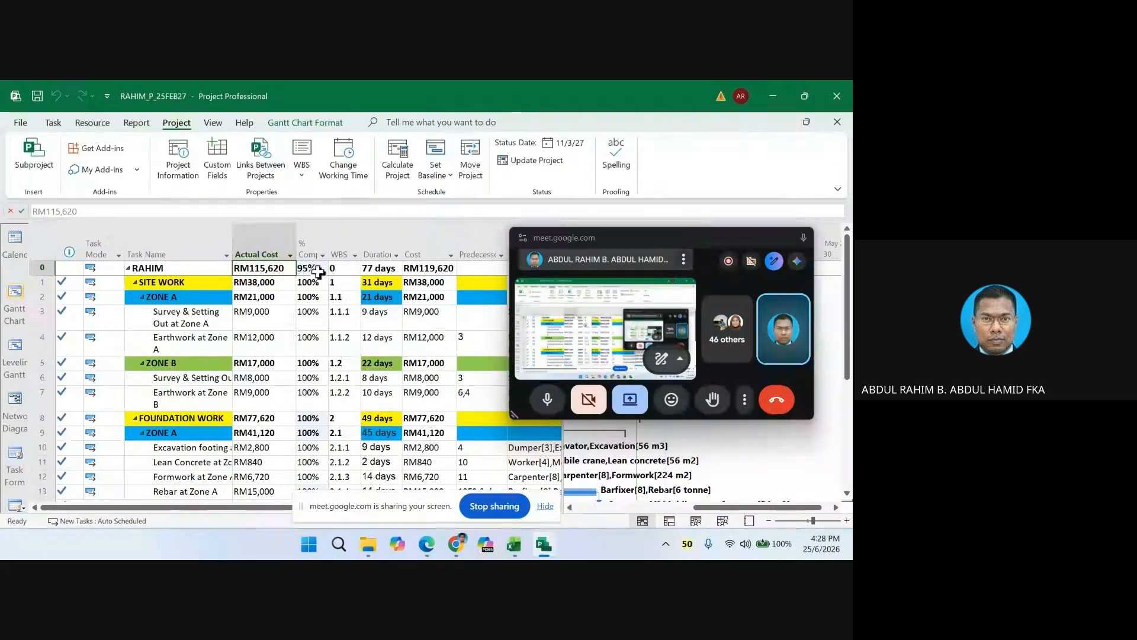
- Copy the project summary row's Actual Cost and paste it into Excel cell B9 with source formatting
right_click(269, 270)
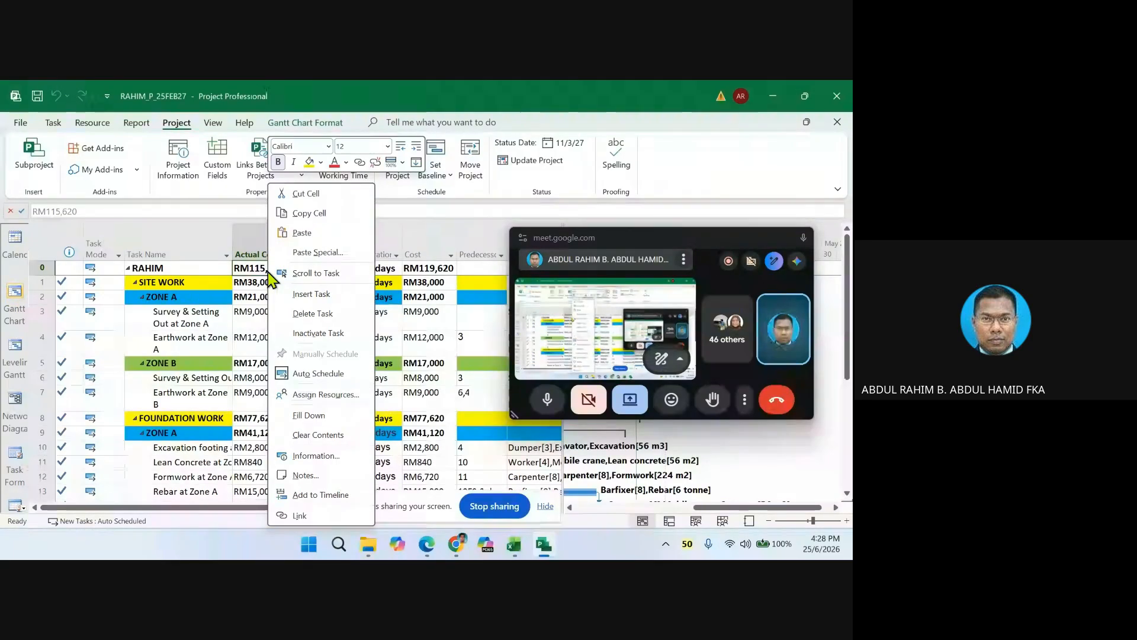
click(308, 213)
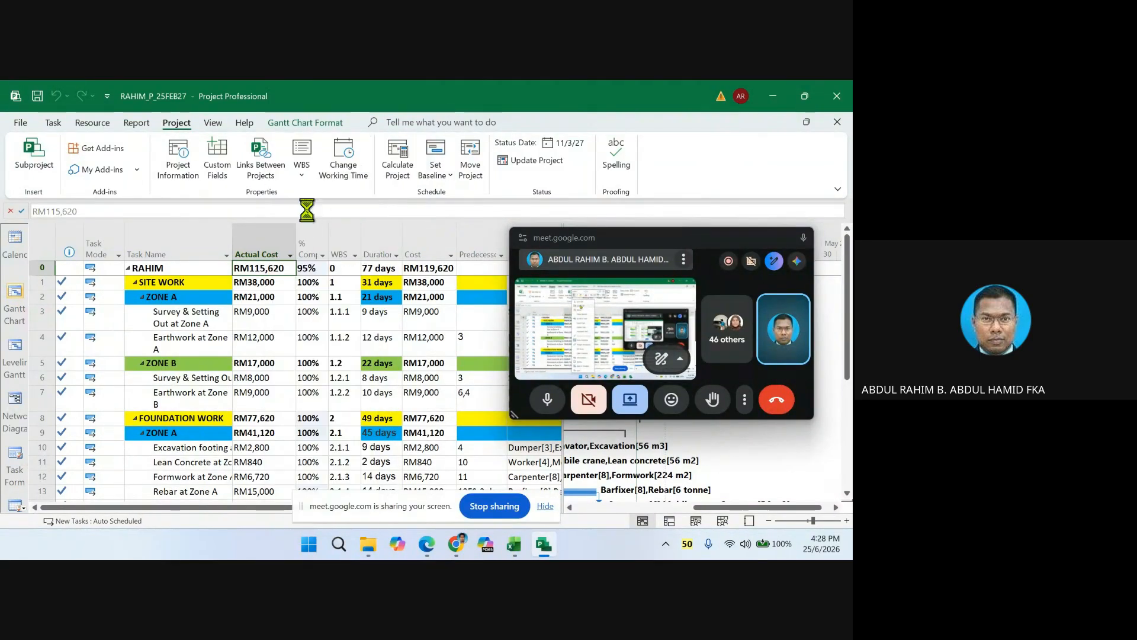
click(514, 473)
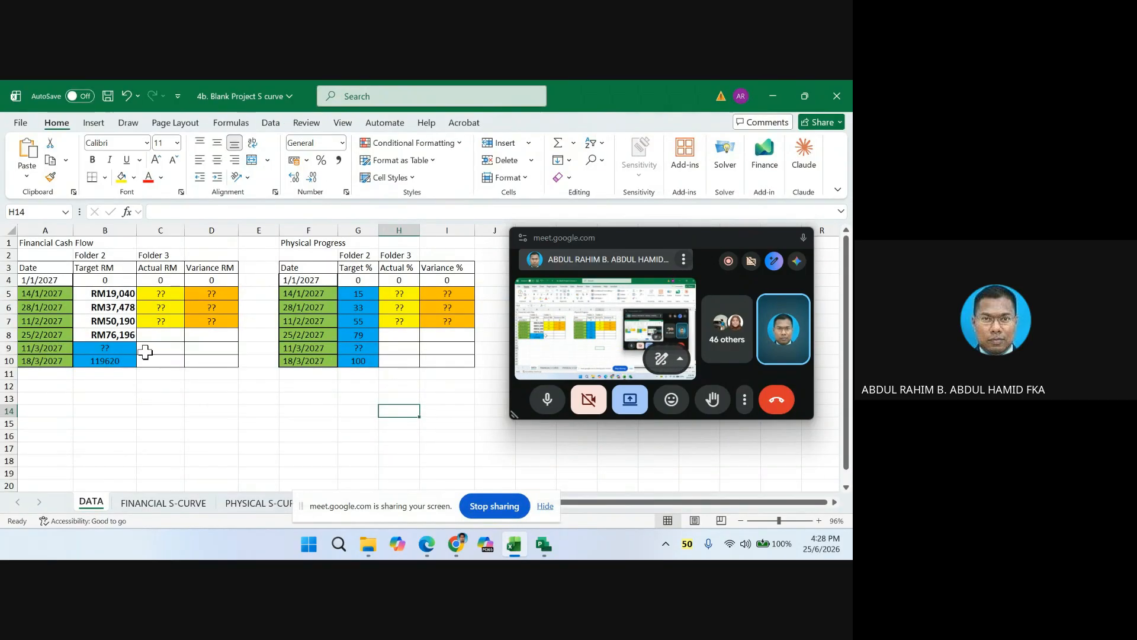
click(95, 350)
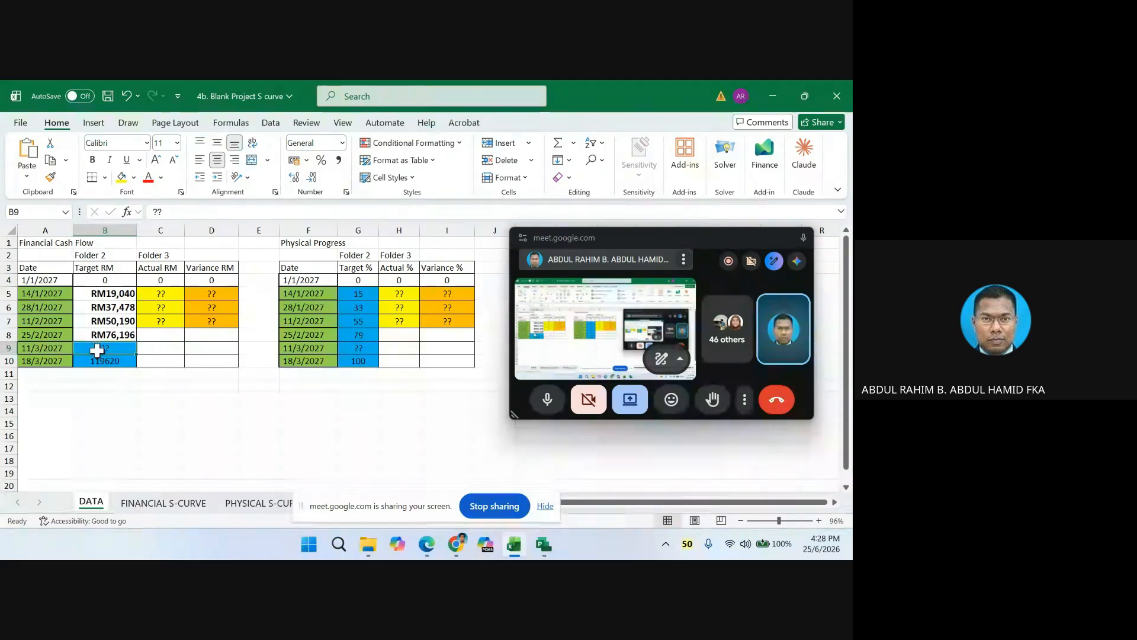
right_click(96, 349)
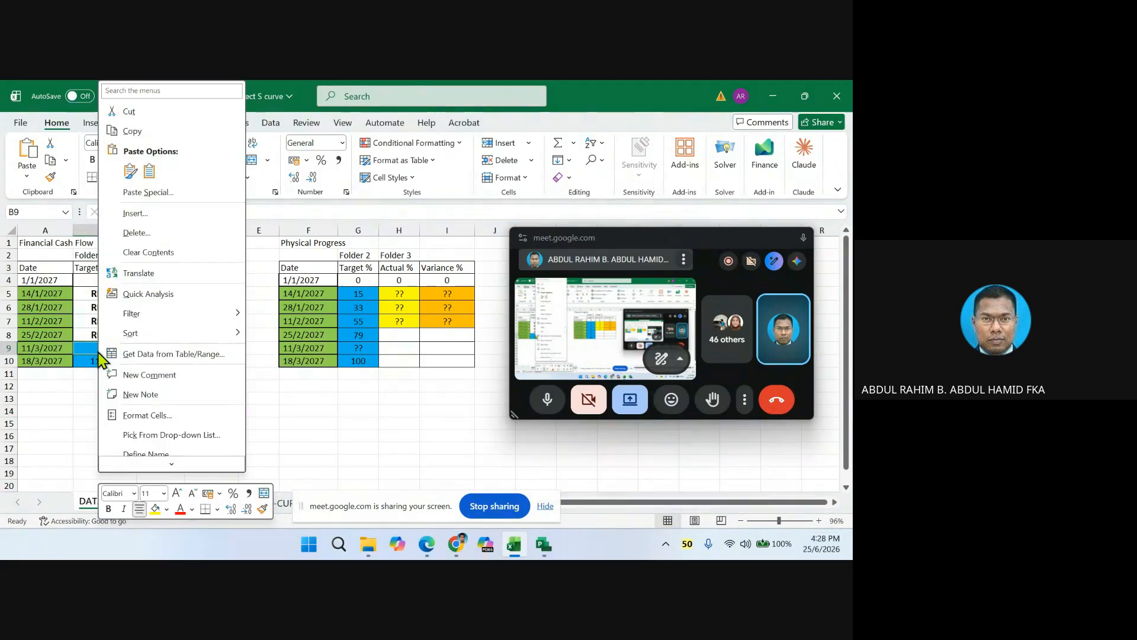
click(129, 171)
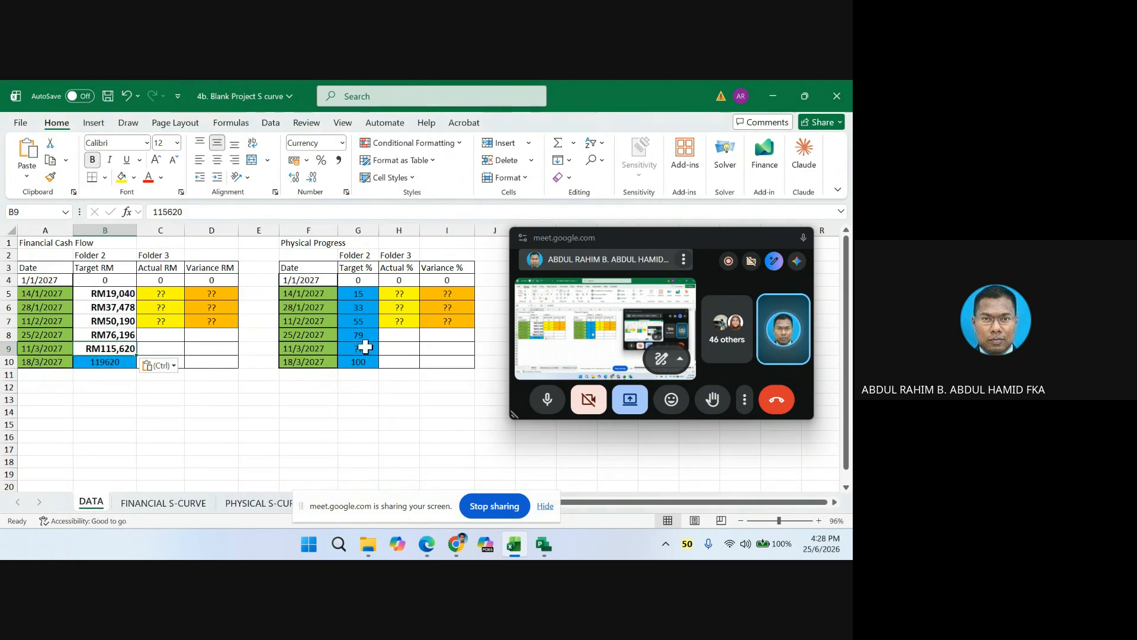
- Enter 95 as the 11/3/2027 Target % in cell G9 of the Physical Progress table
click(364, 347)
text(95)
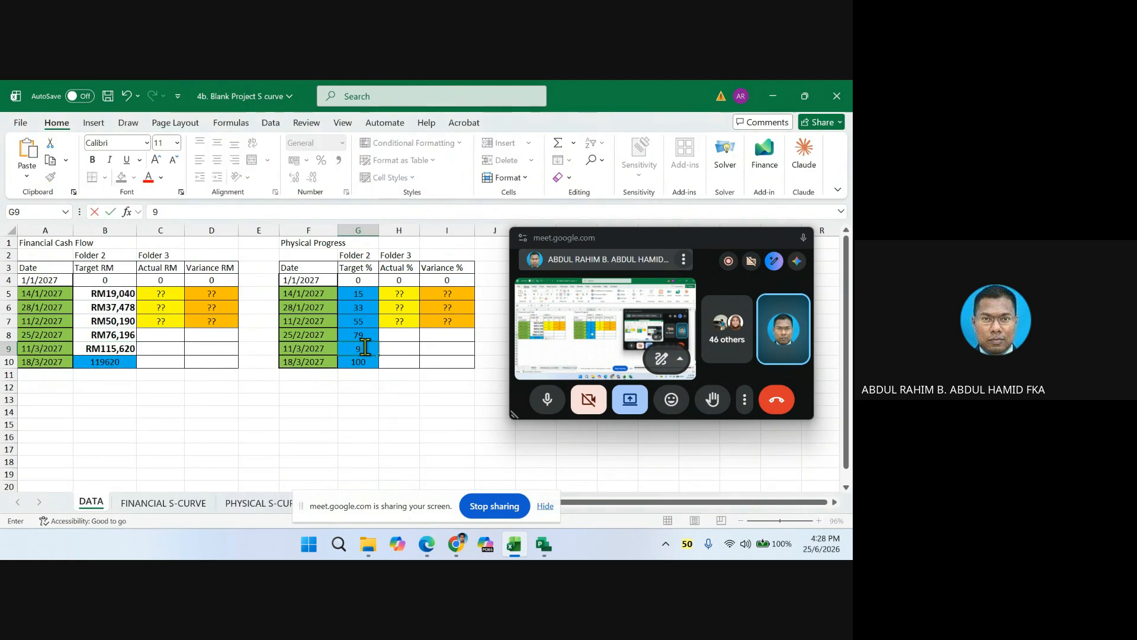
click(385, 407)
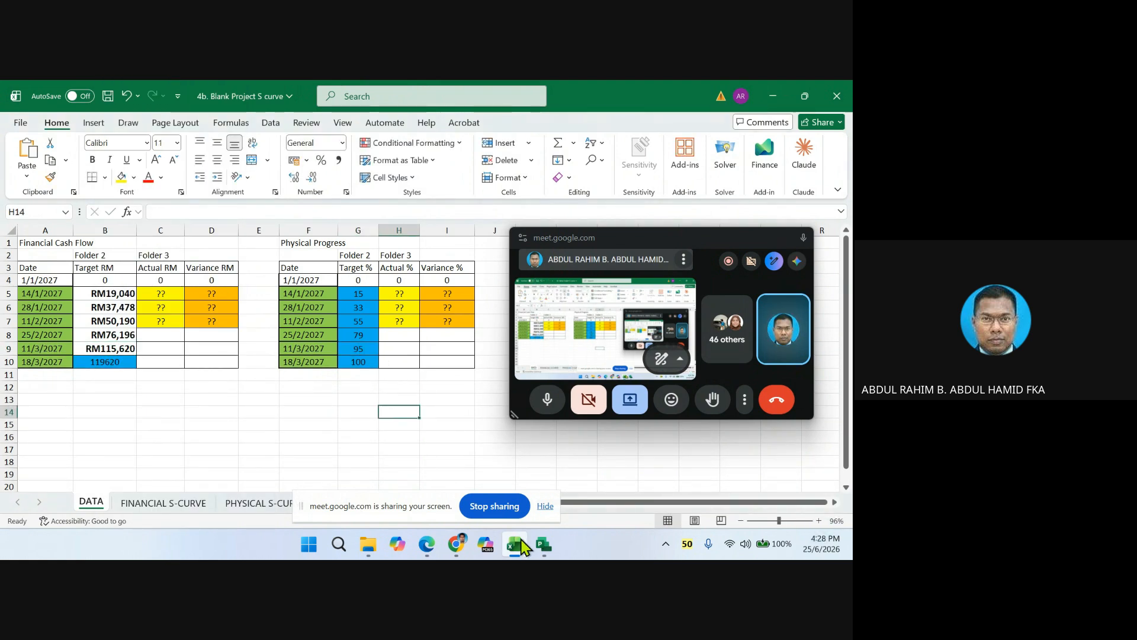
- Switch to Microsoft Project and save a copy of the plan in the 2. PLAN folder, changing the file name's date part to 11MAC27
click(544, 543)
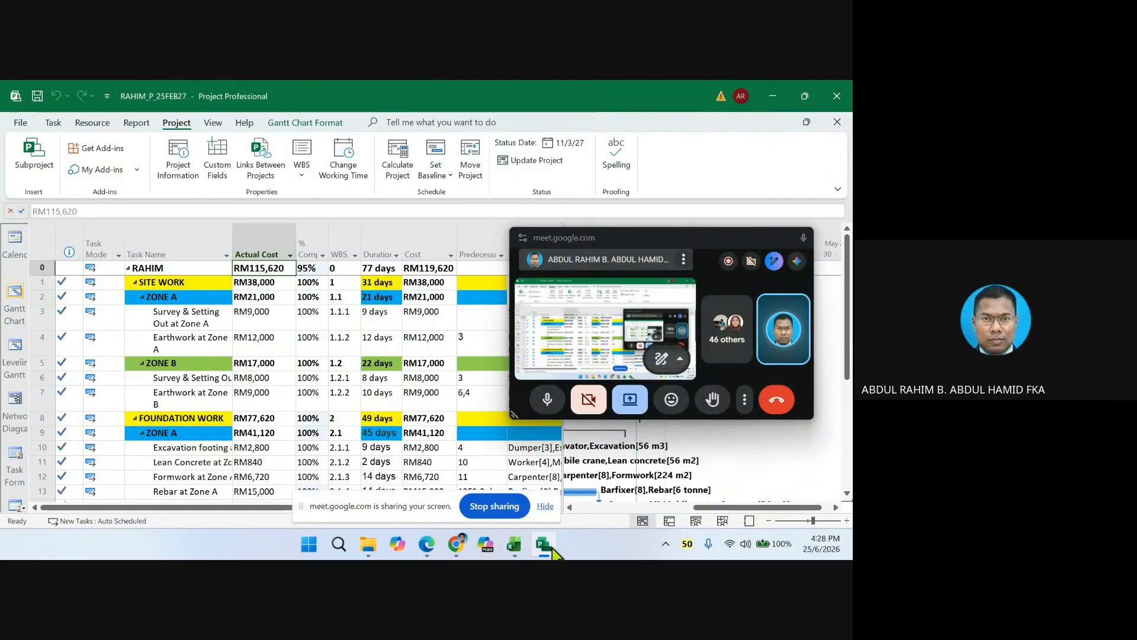
click(22, 123)
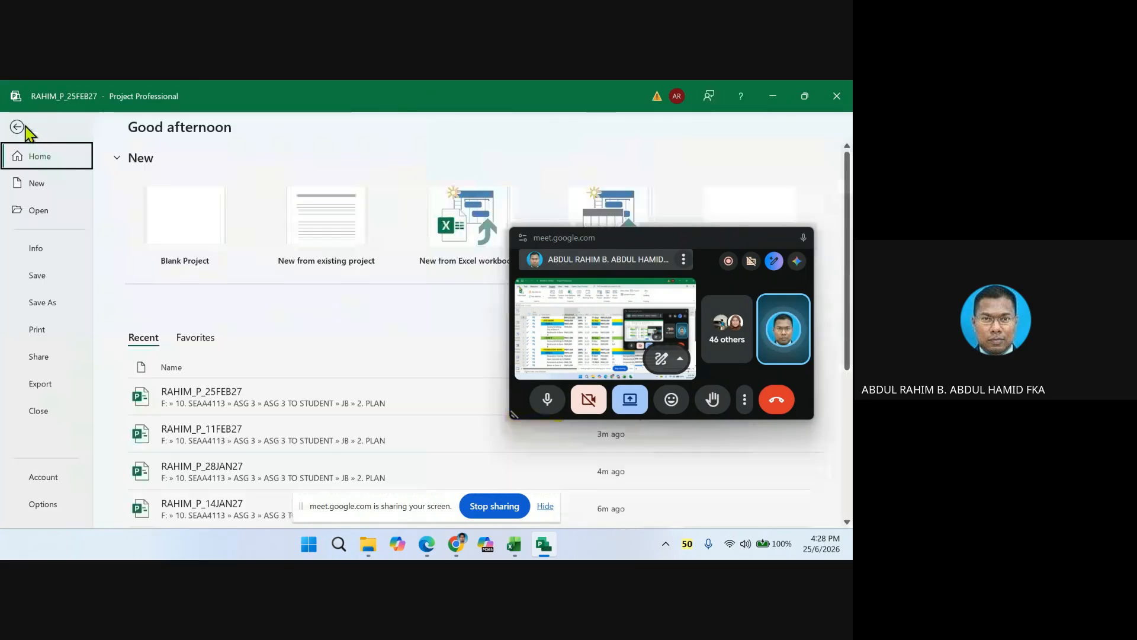
click(43, 307)
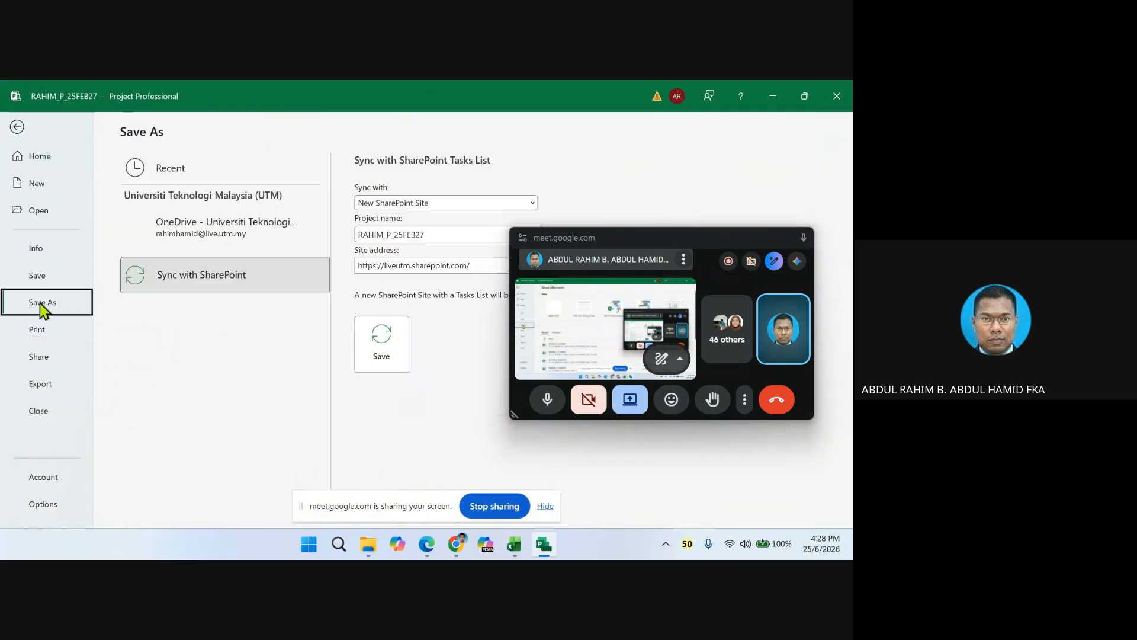
click(183, 330)
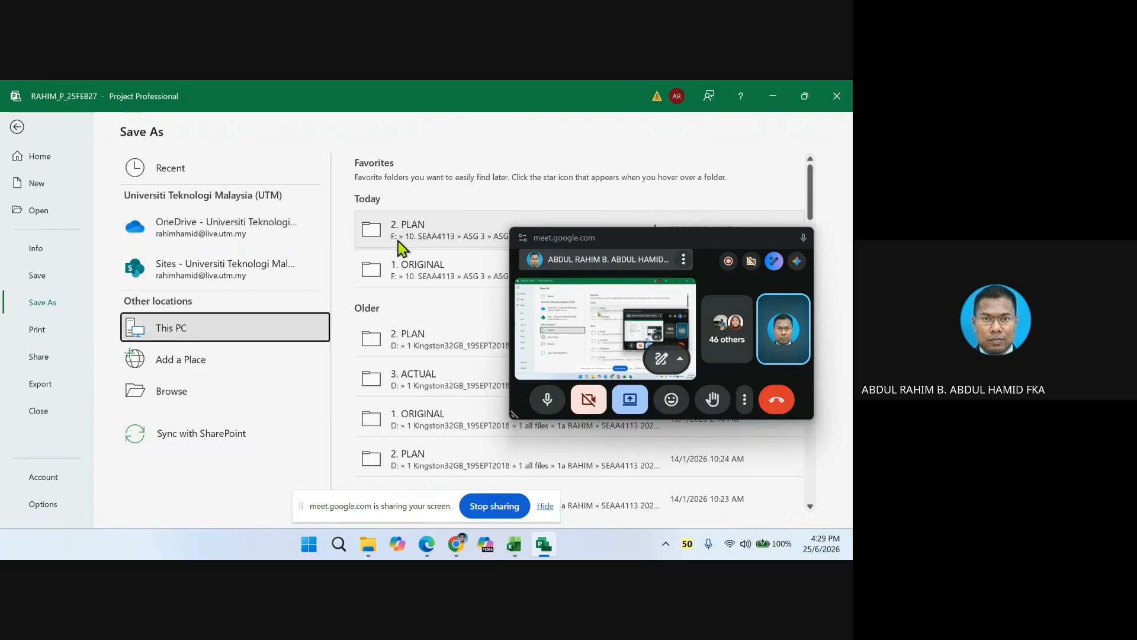
click(414, 240)
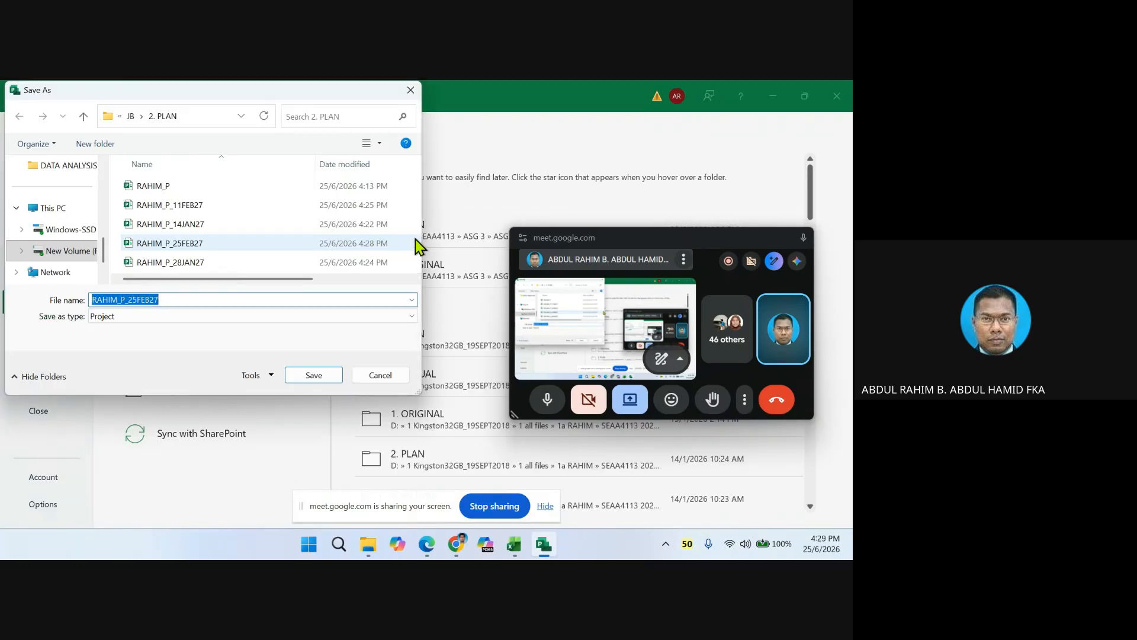
click(147, 300)
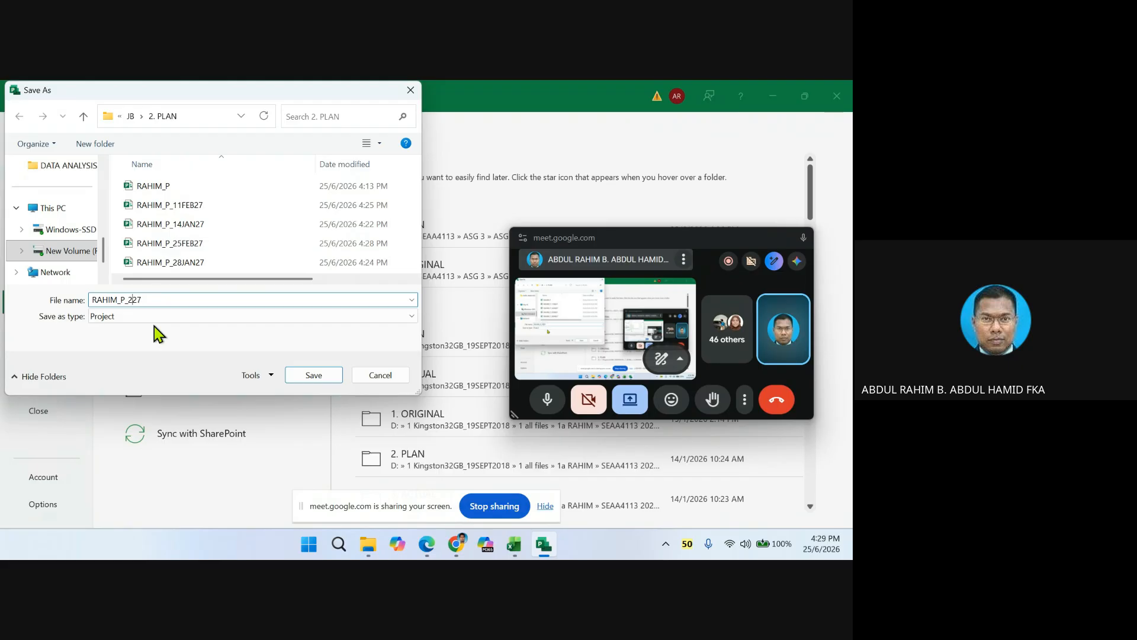
key(BackSpace)
text(11MAC)
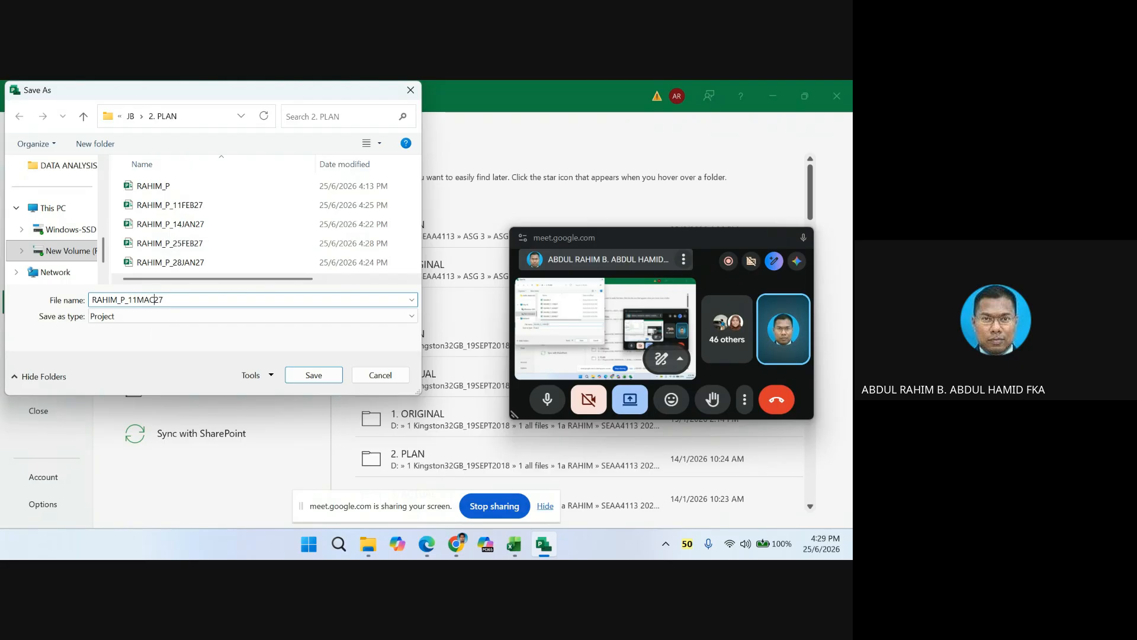
click(310, 372)
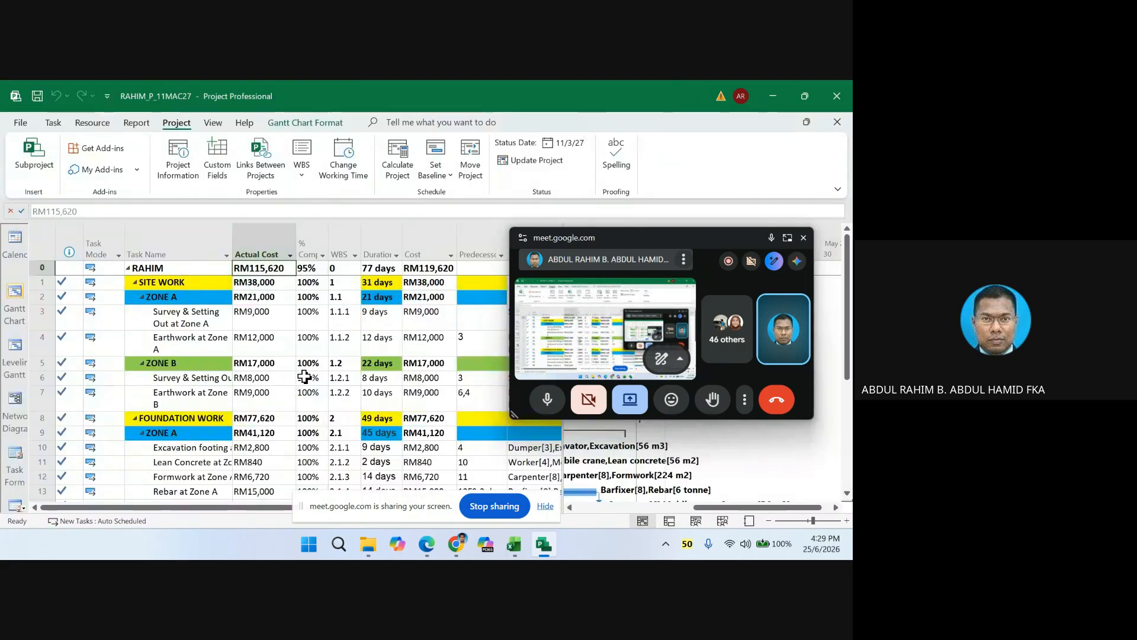
- Check the final cycle date in Excel, then set Project's current and status dates to 18/3/27
click(513, 546)
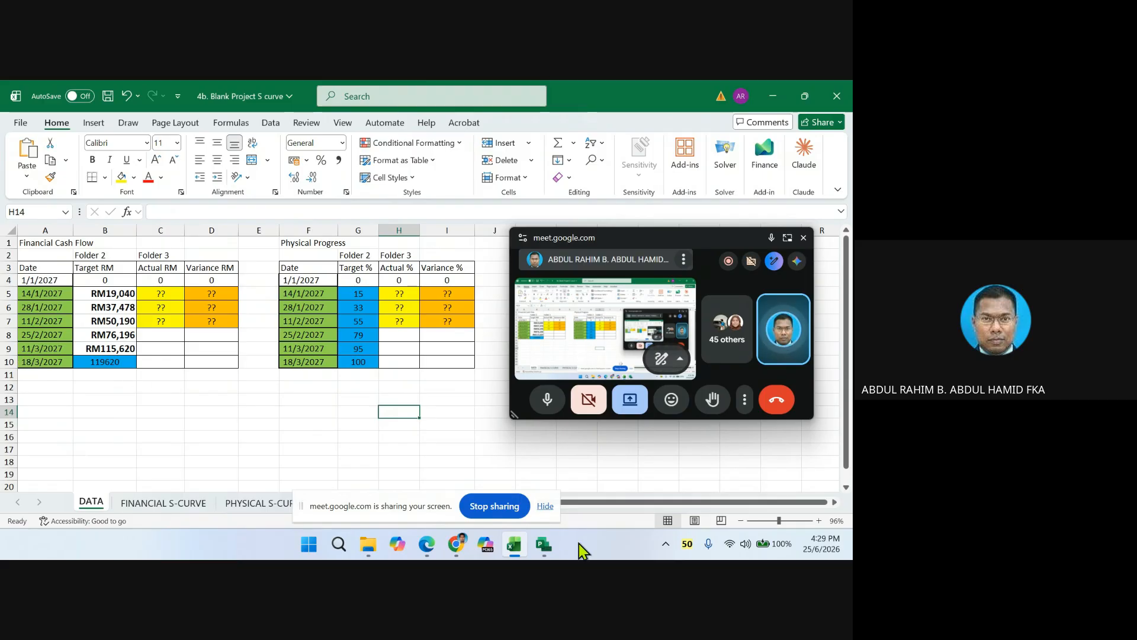
click(544, 543)
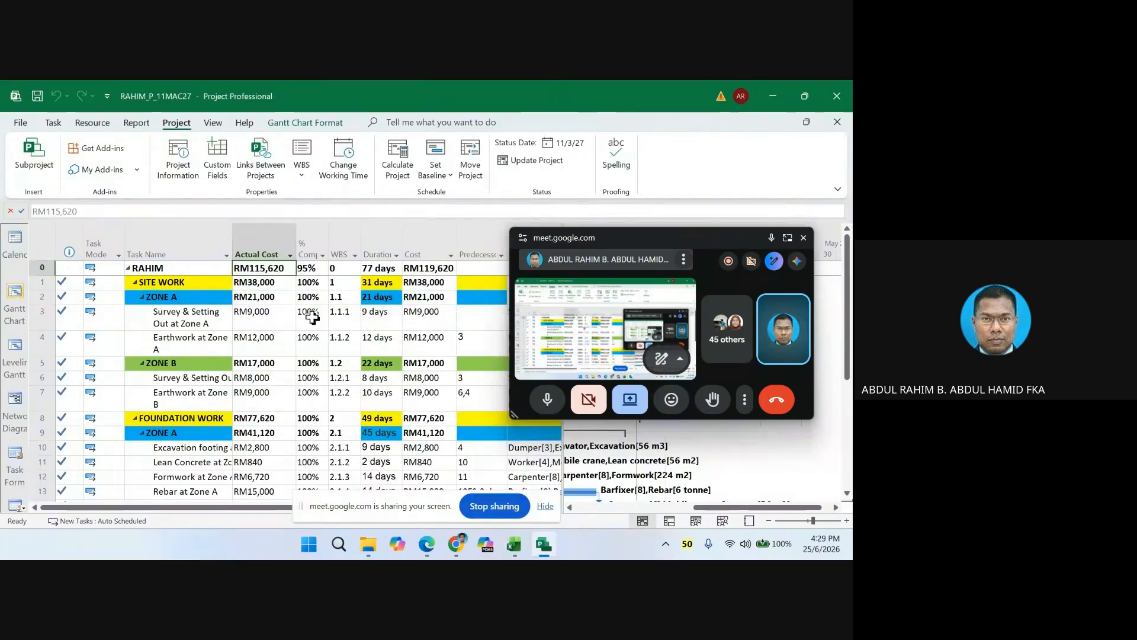
click(178, 160)
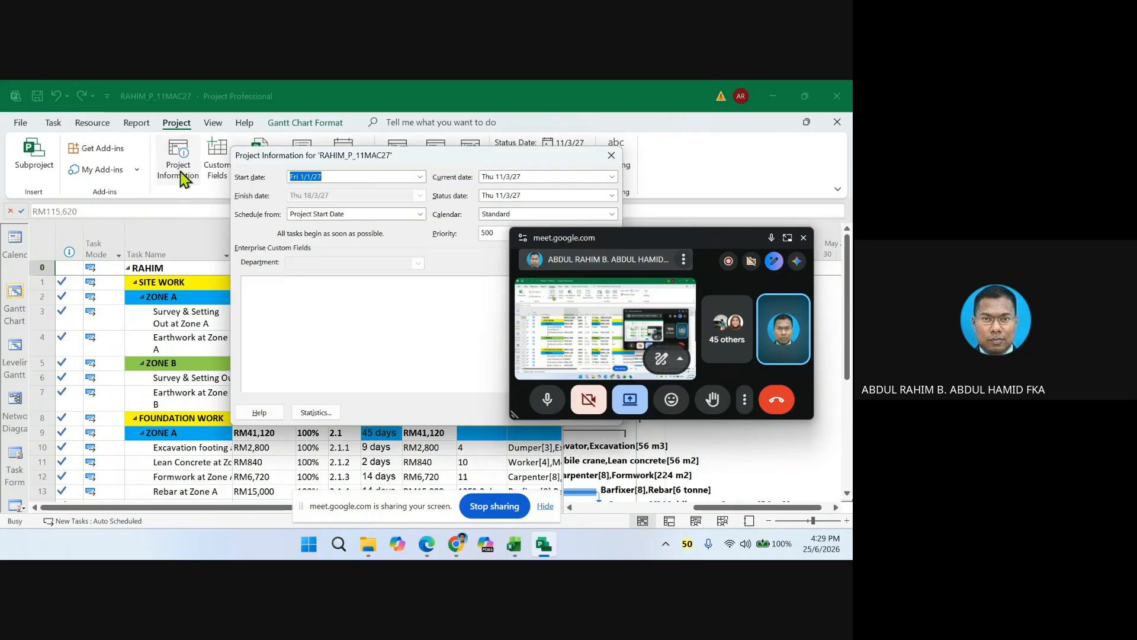
click(612, 176)
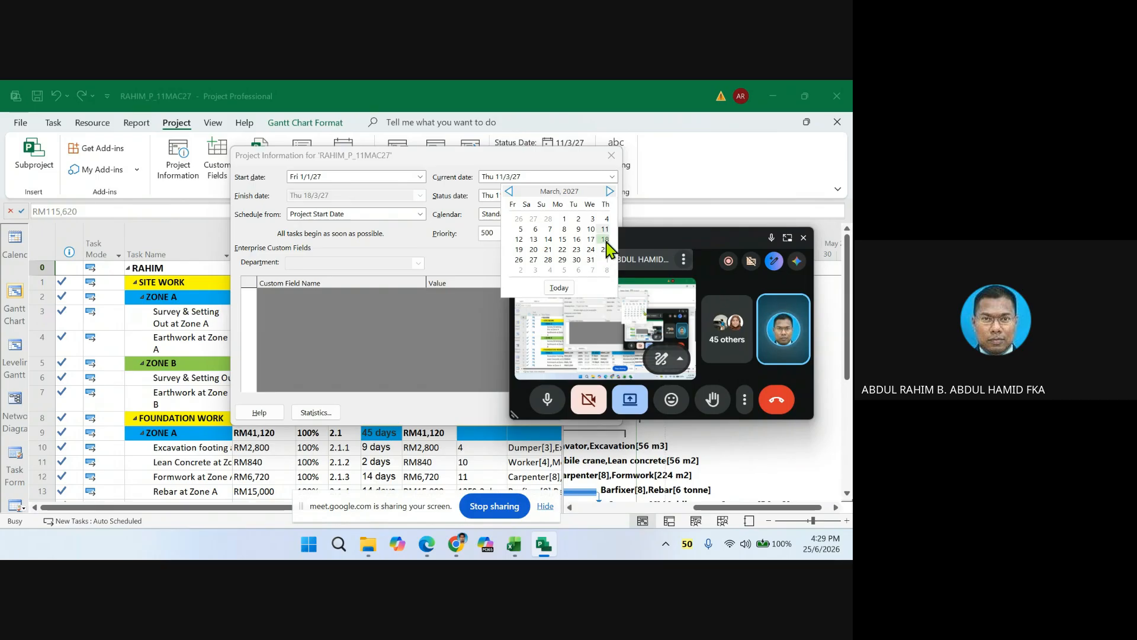
click(604, 240)
click(611, 195)
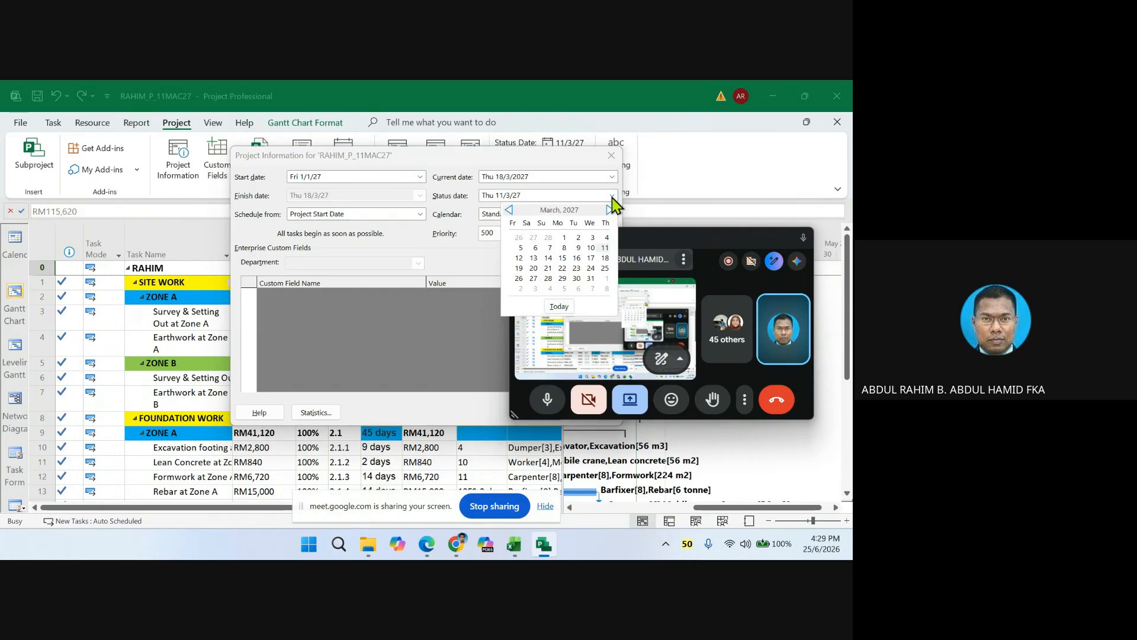
click(605, 258)
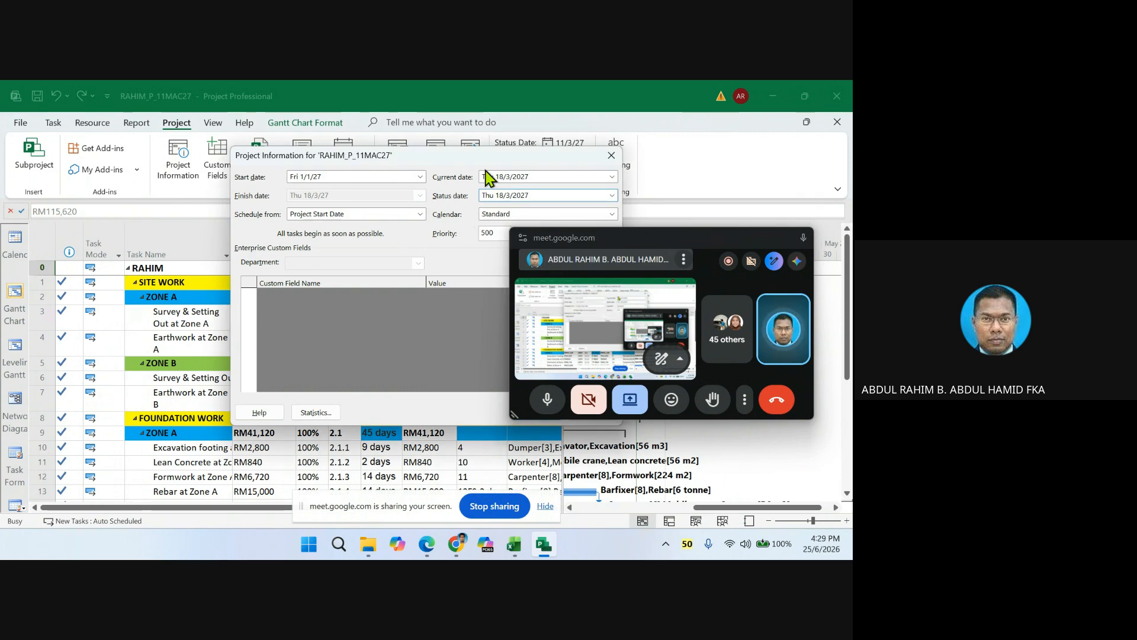
drag(482, 158, 363, 155)
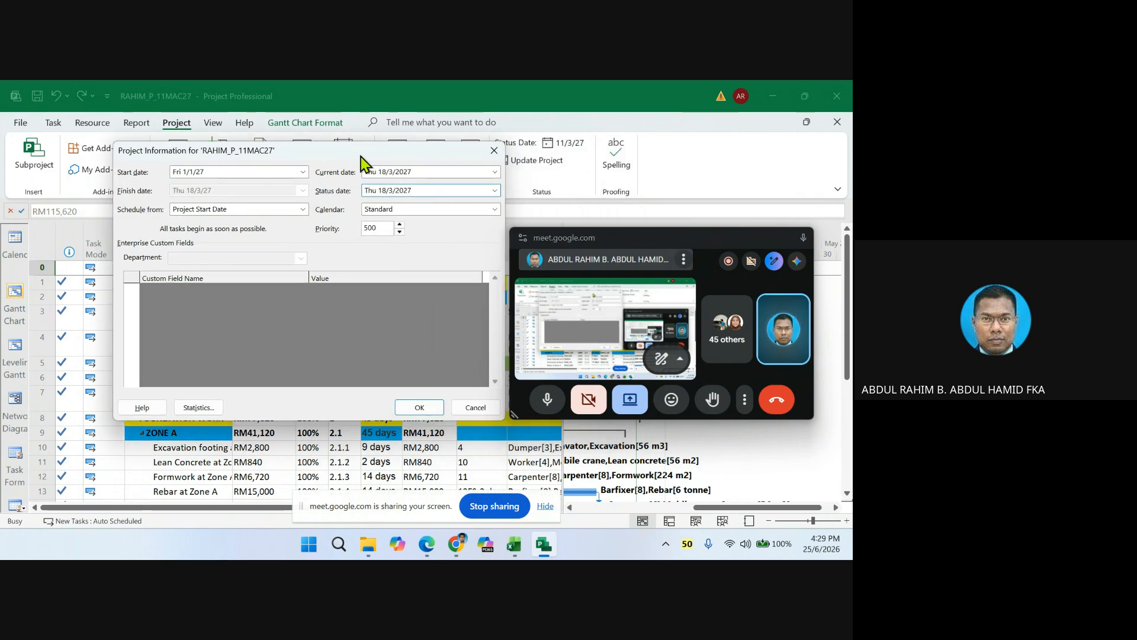
click(416, 408)
- Update work as complete through 18/3/27 for the entire project, using the 0% - 100% complete option
click(537, 160)
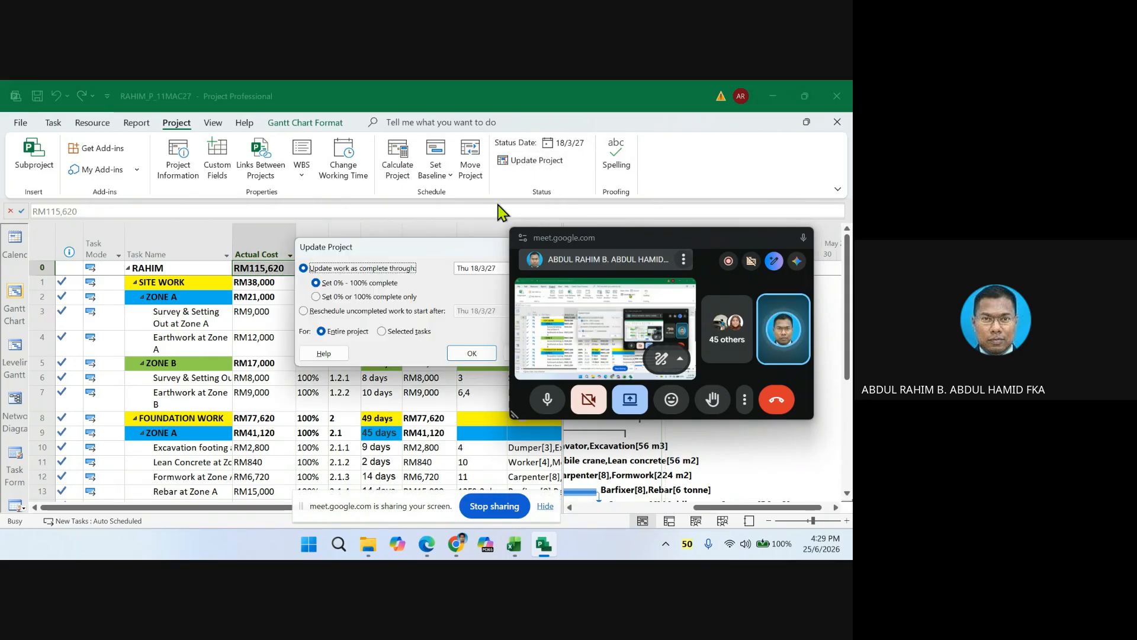
drag(471, 246, 404, 244)
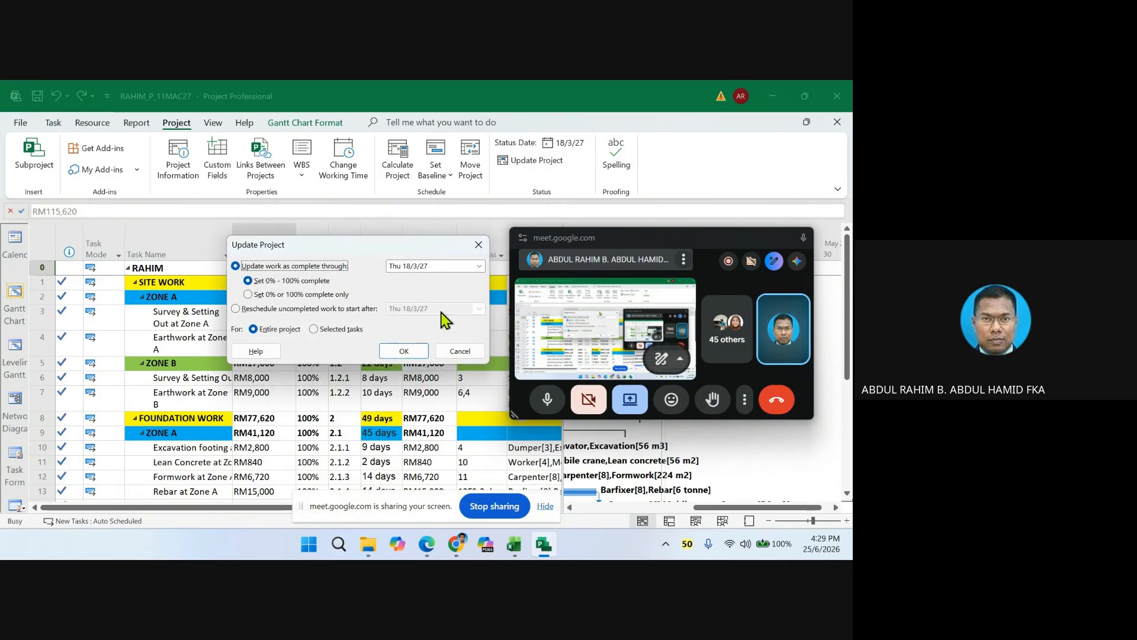
click(402, 351)
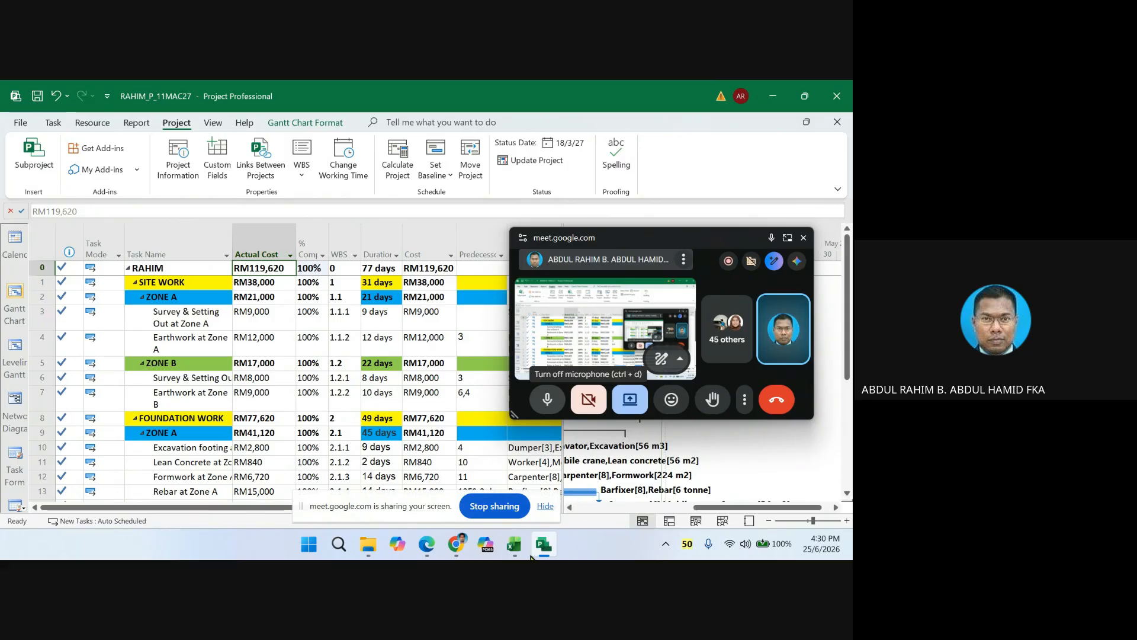
- Switch to Excel and add the RM prefix to the 18/3/2027 Target RM value in cell B10, making it RM119620
click(514, 543)
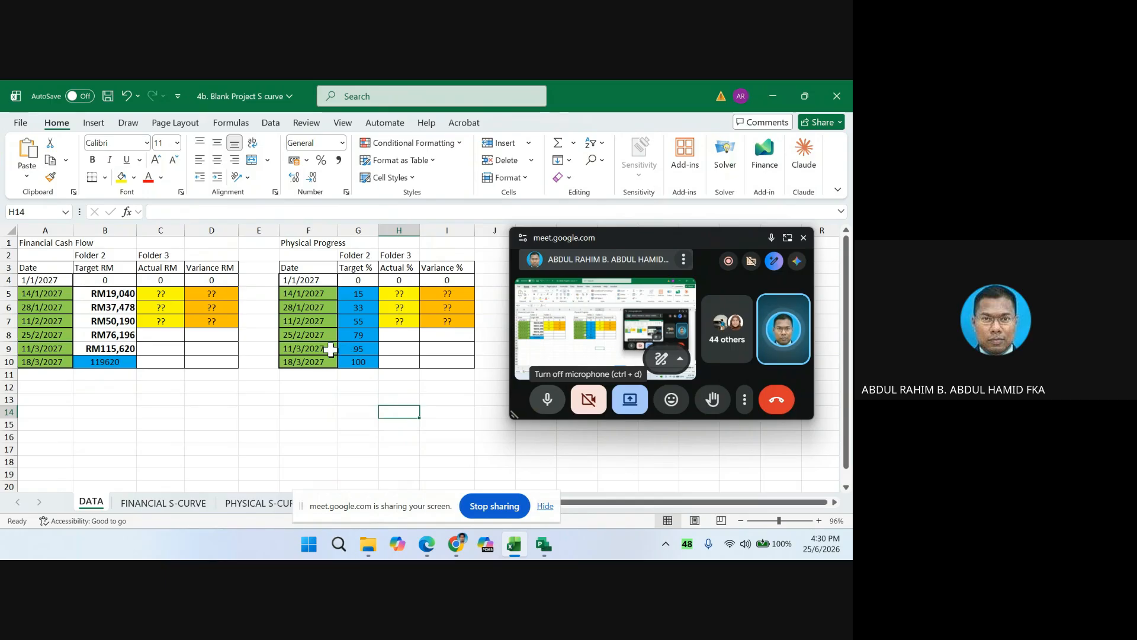
click(95, 360)
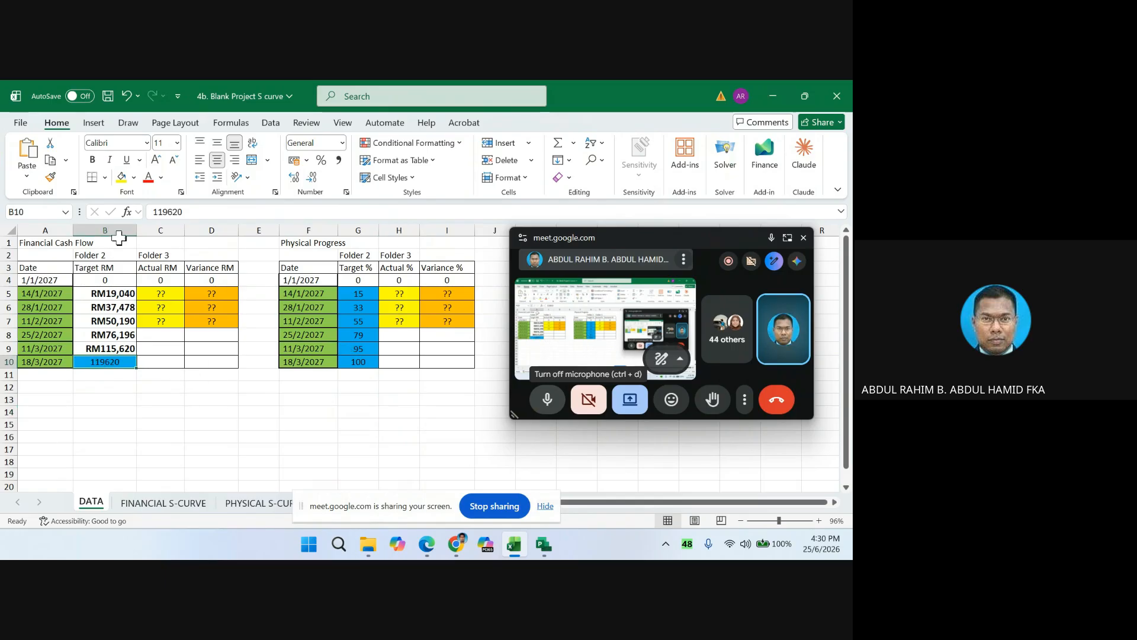
click(153, 211)
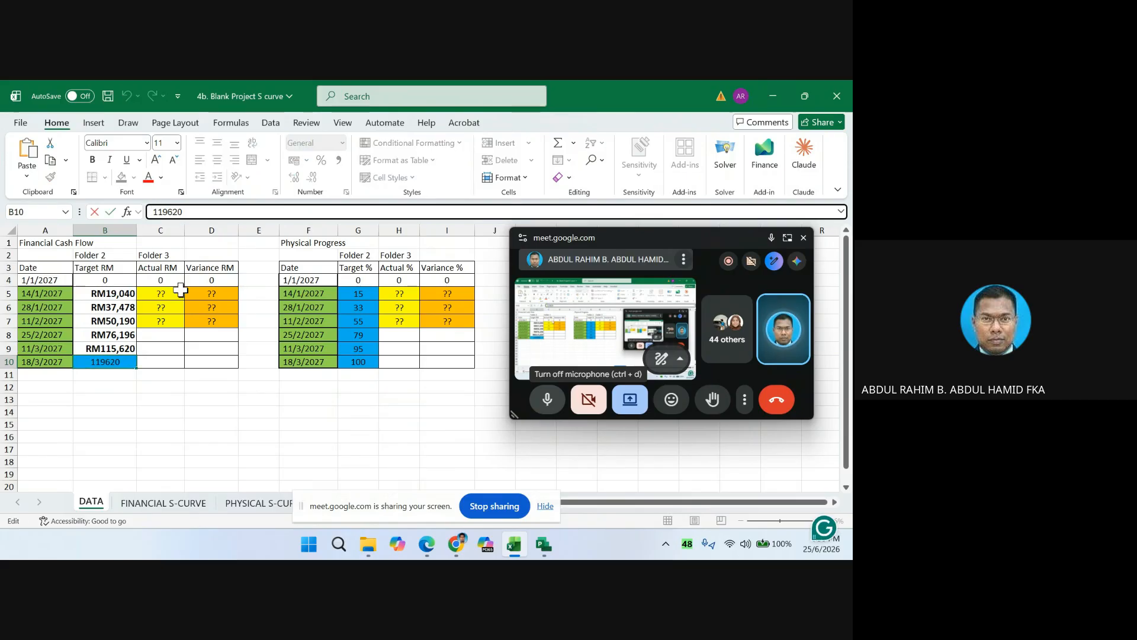
text(RM)
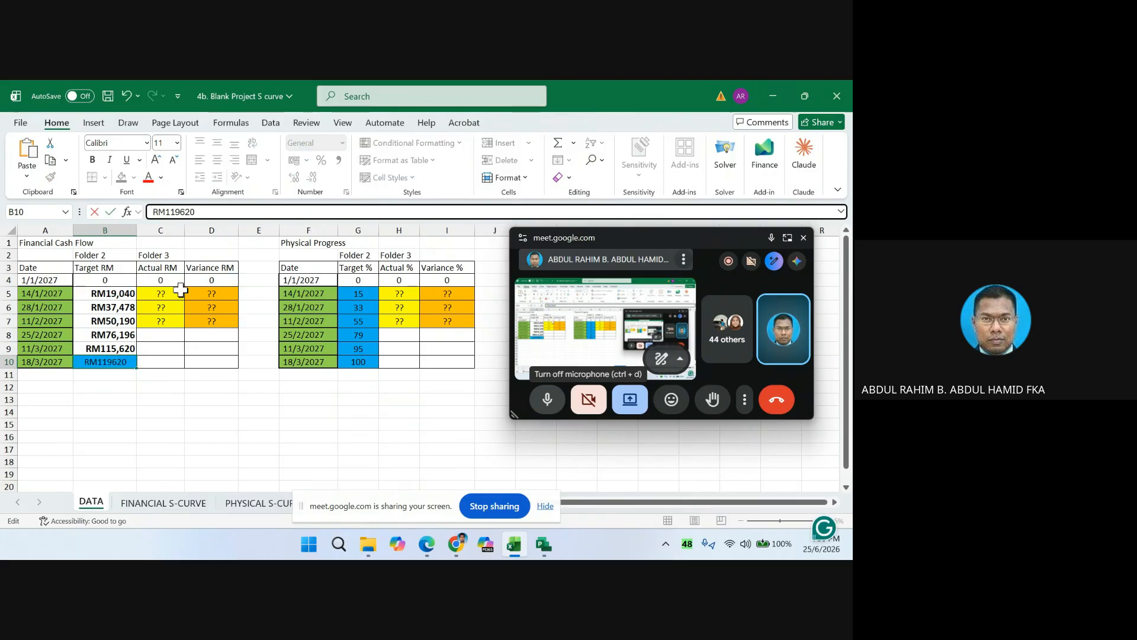
click(234, 437)
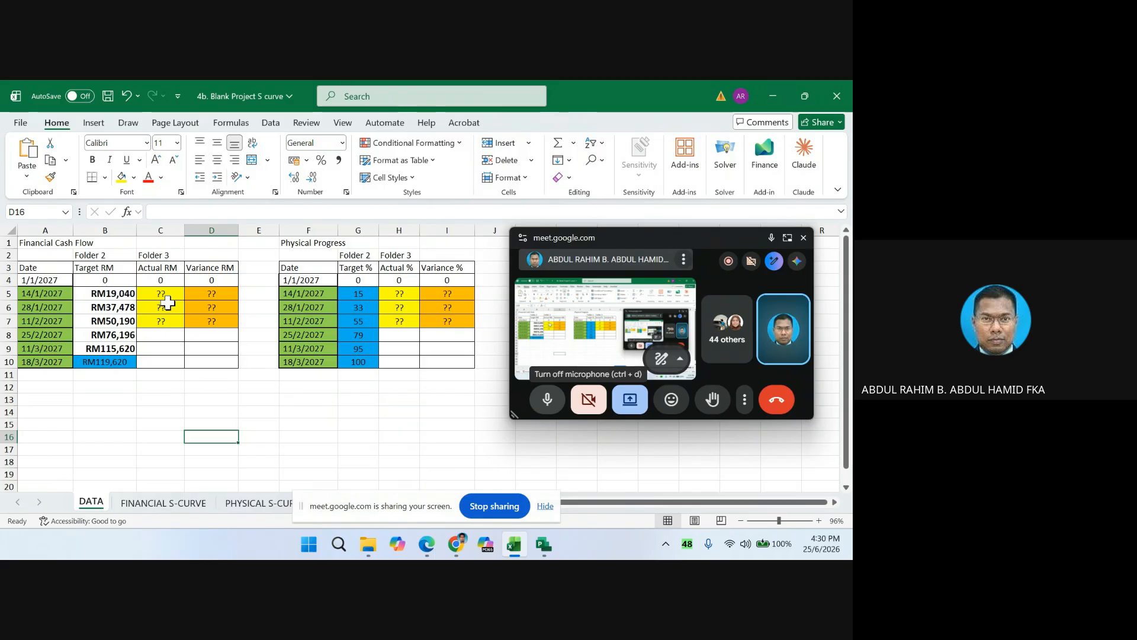
- Return to Microsoft Project and save a copy of the plan in the 2. PLAN folder, changing the file name's date part to 18MAC27
click(540, 551)
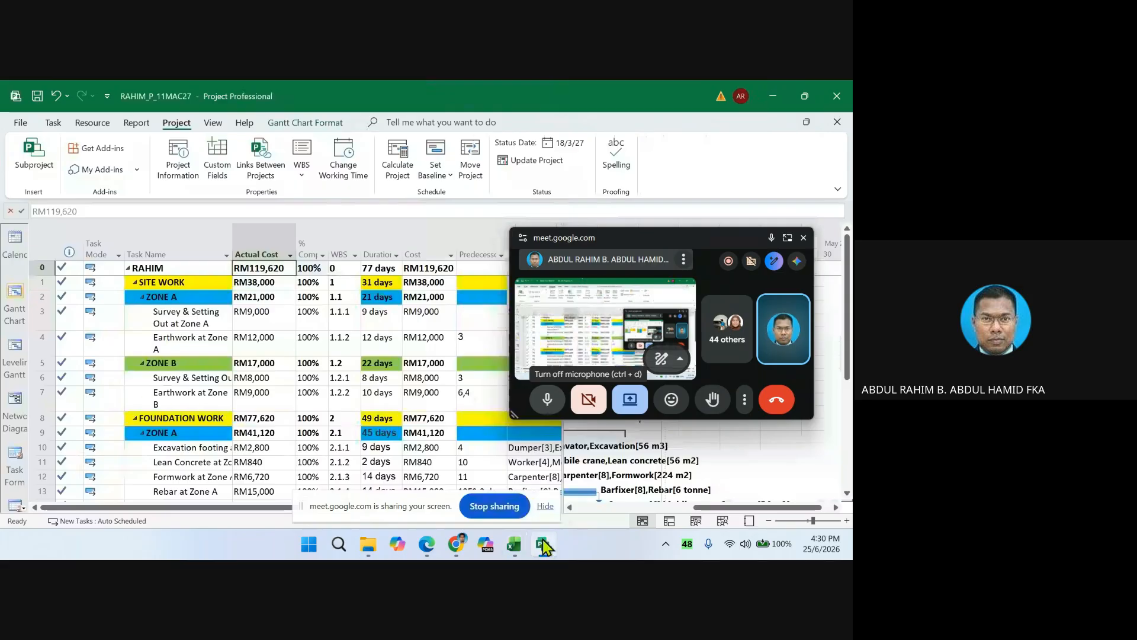
click(21, 123)
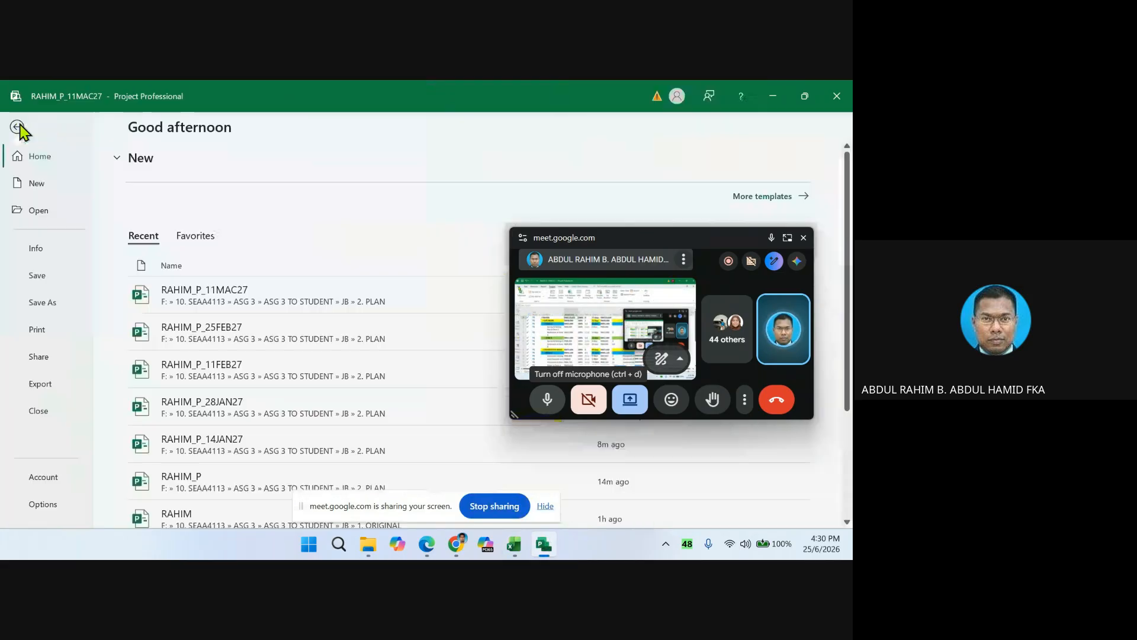
click(43, 303)
click(186, 328)
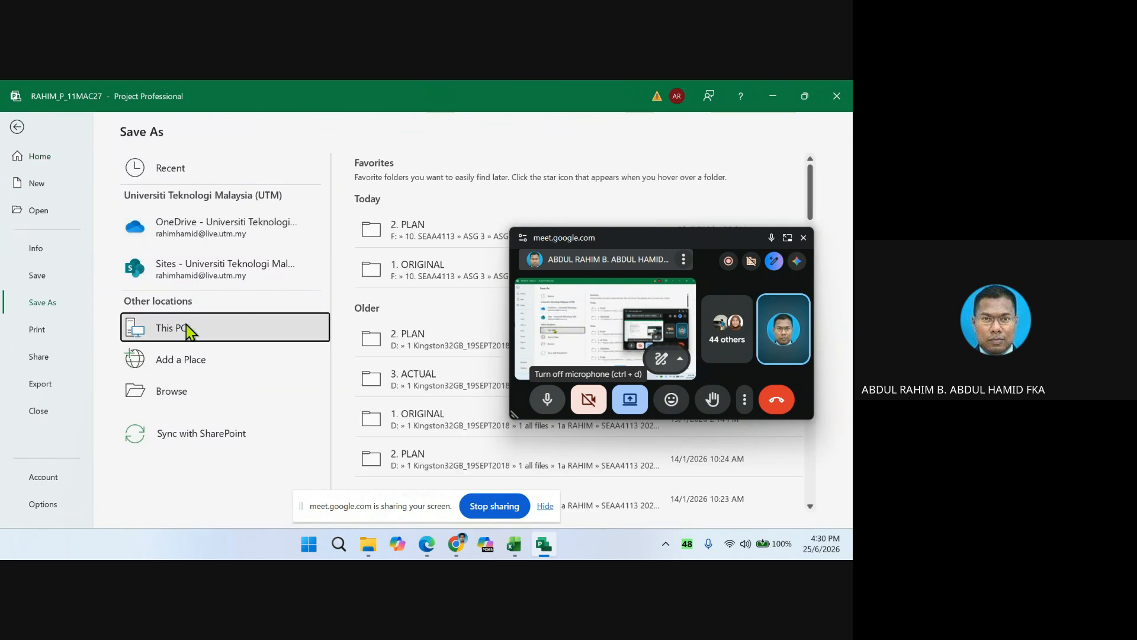
click(452, 242)
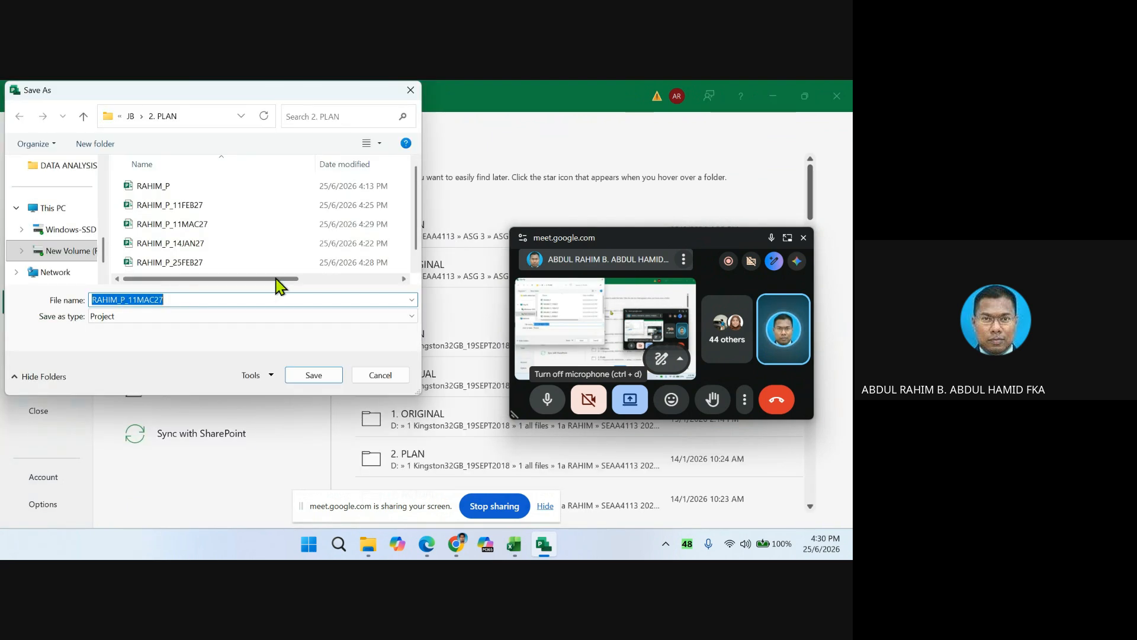
click(141, 300)
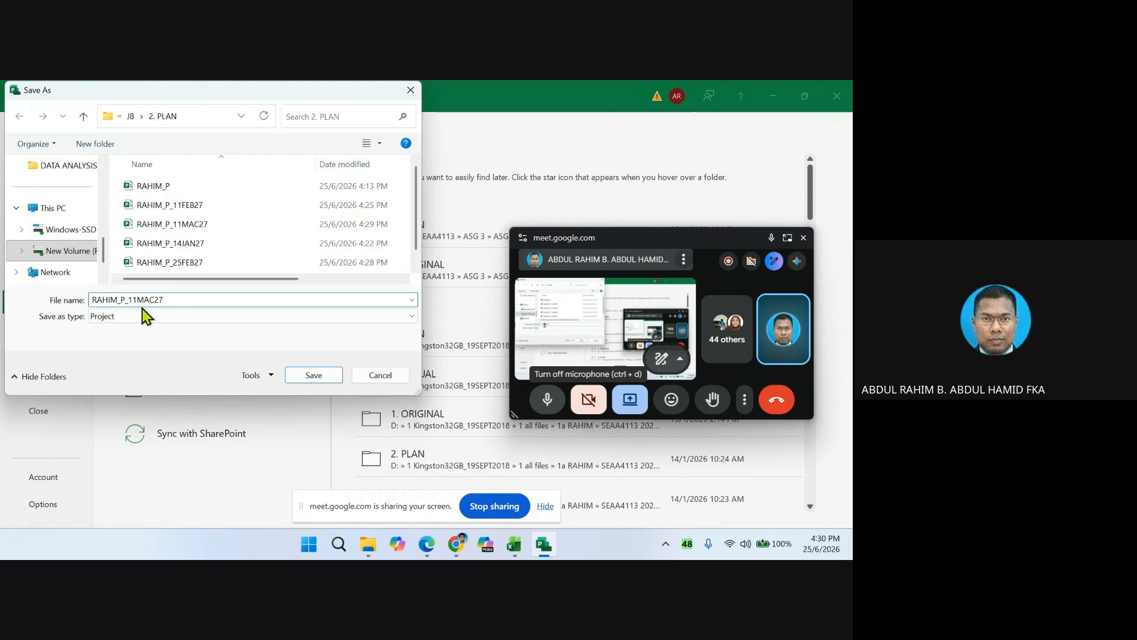
key(BackSpace)
text(8)
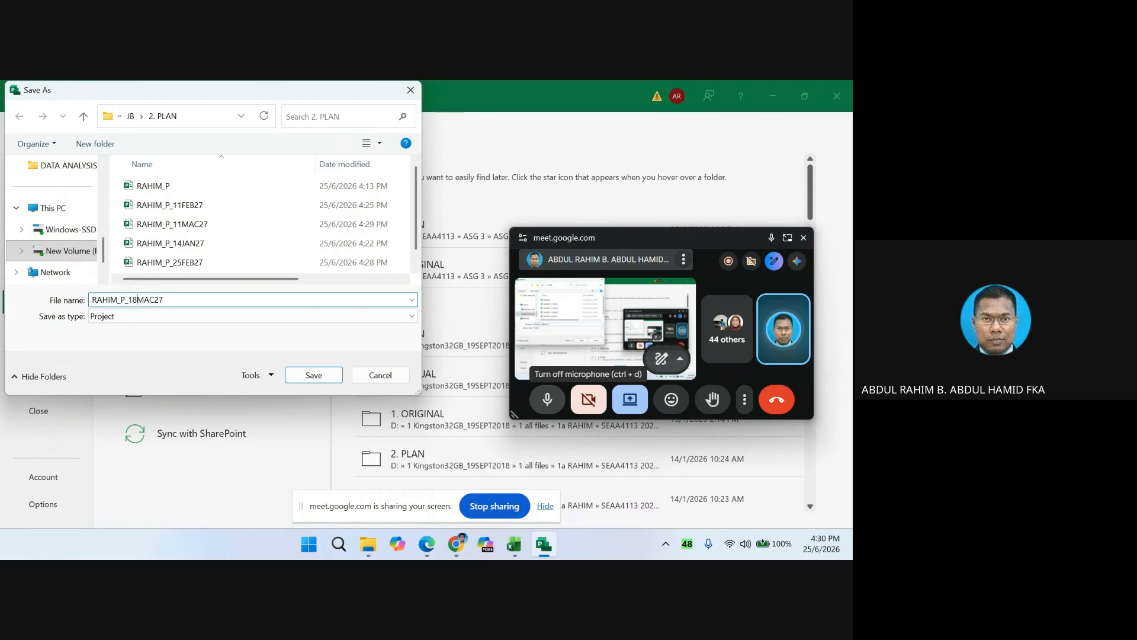
click(322, 377)
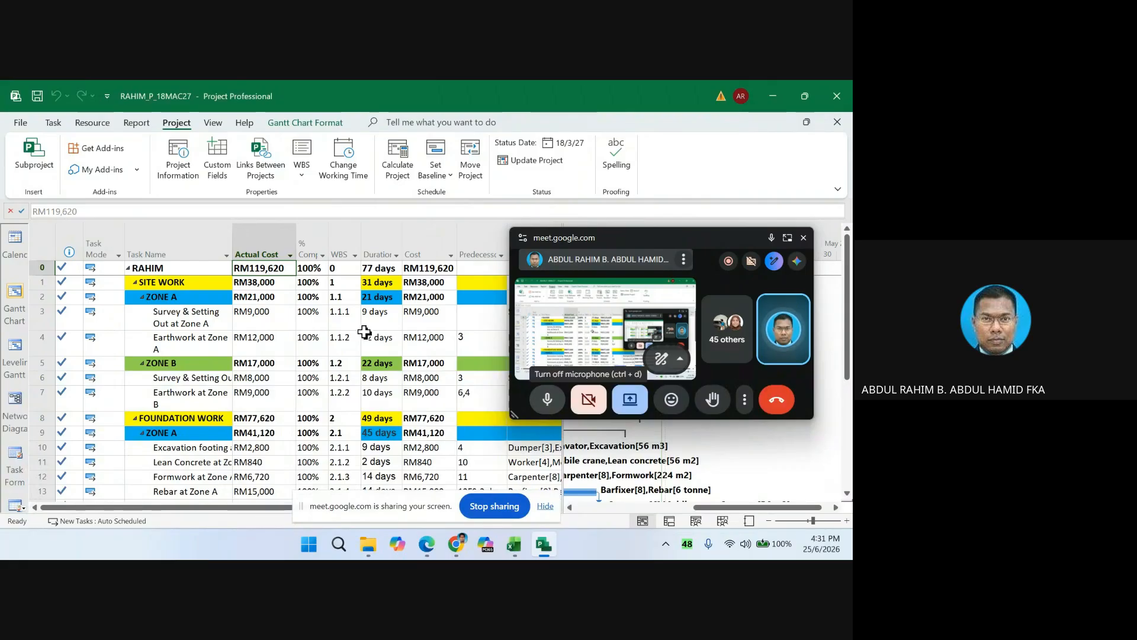
- Close Microsoft Project, then switch to File Explorer and go up from the 2. PLAN folder to the JB folder
click(838, 99)
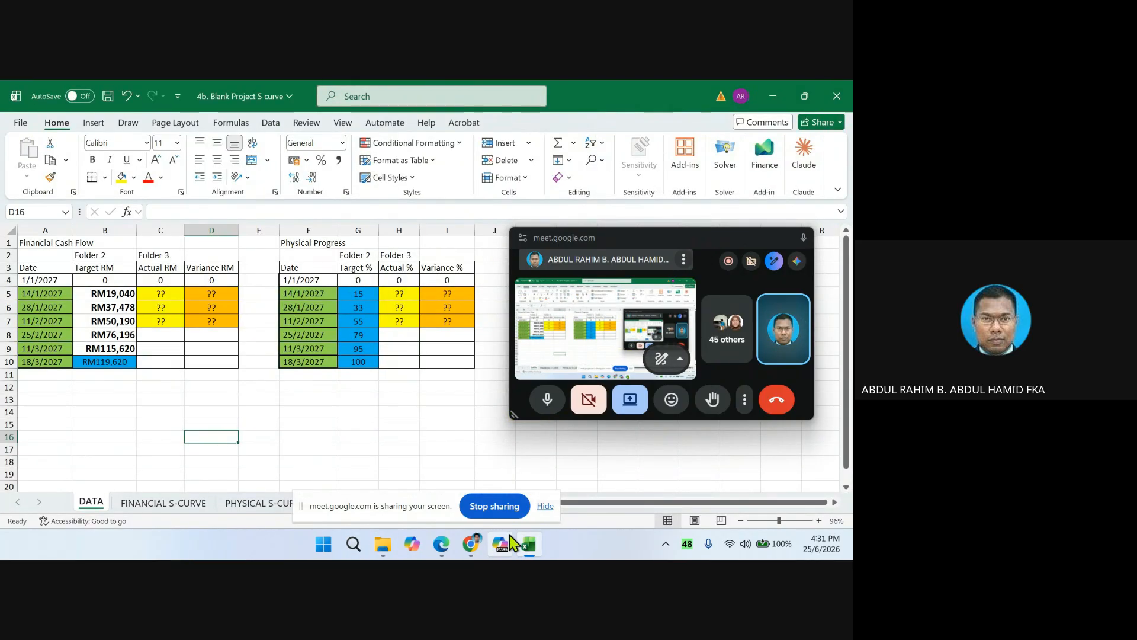
click(382, 544)
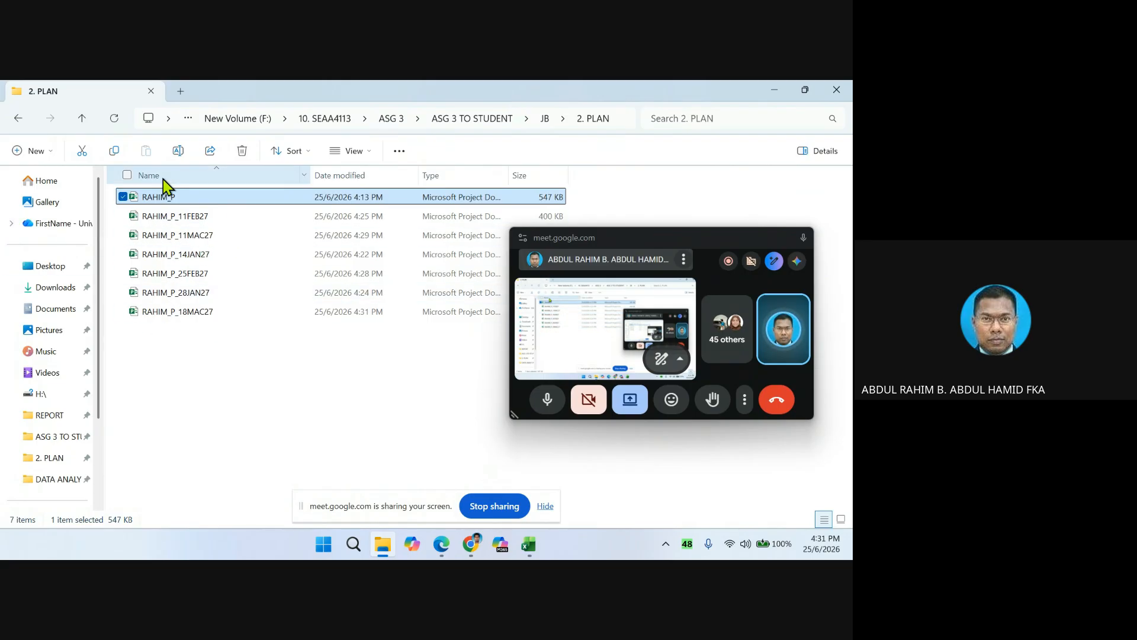
click(84, 122)
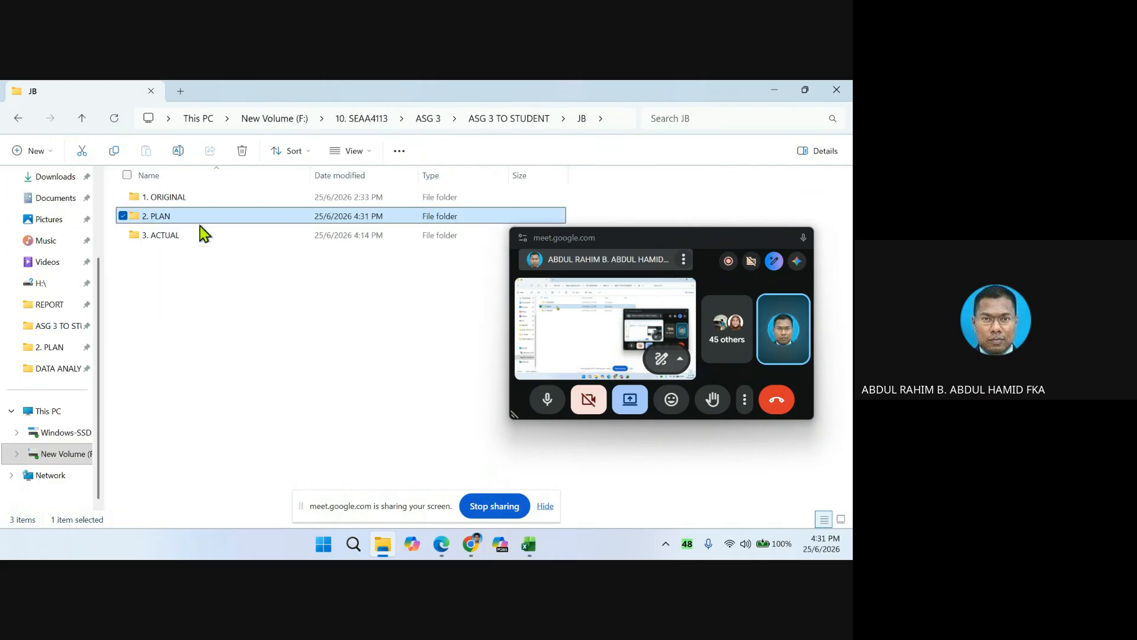
- Open the 3. ACTUAL folder and rename its Microsoft Project file by appending _A to the name
mouse_move(167, 247)
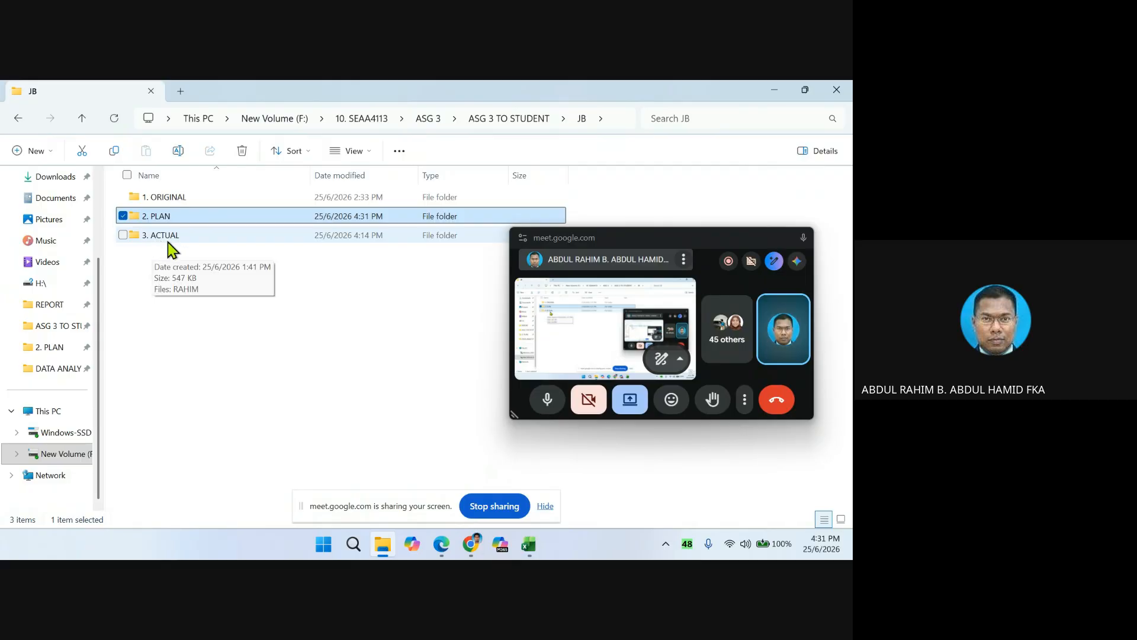
double_click(199, 236)
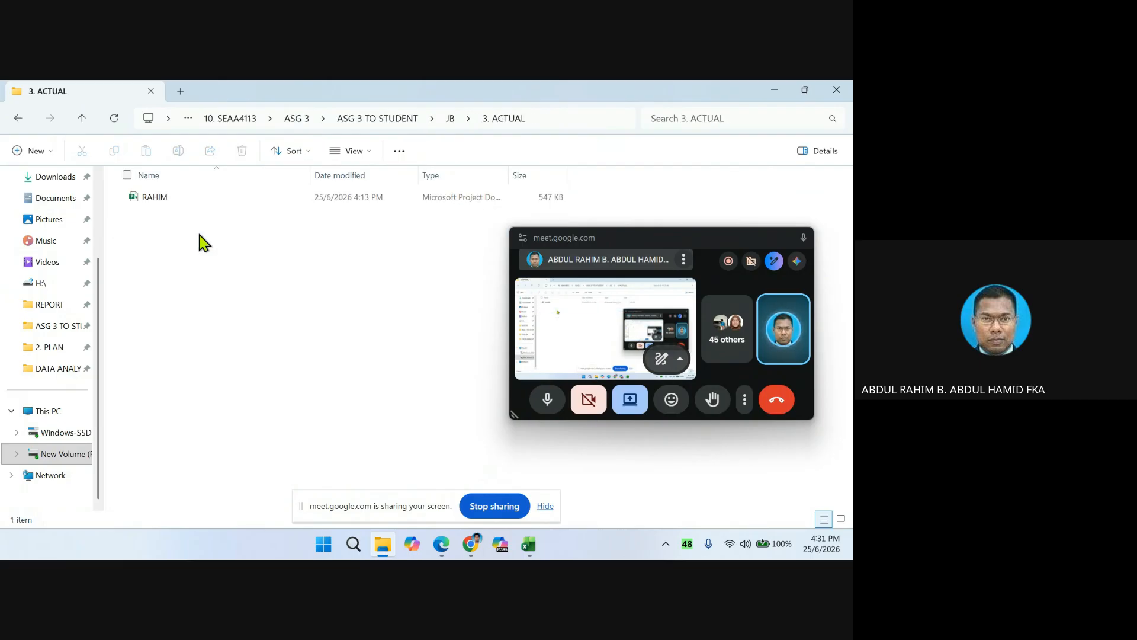
click(172, 198)
click(171, 198)
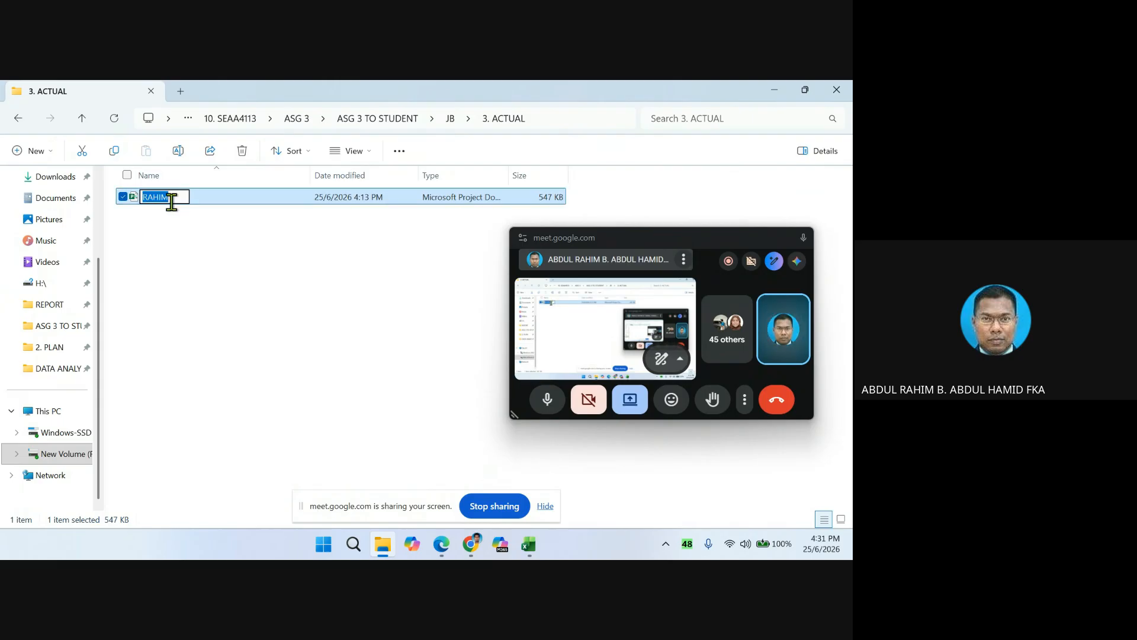
click(170, 197)
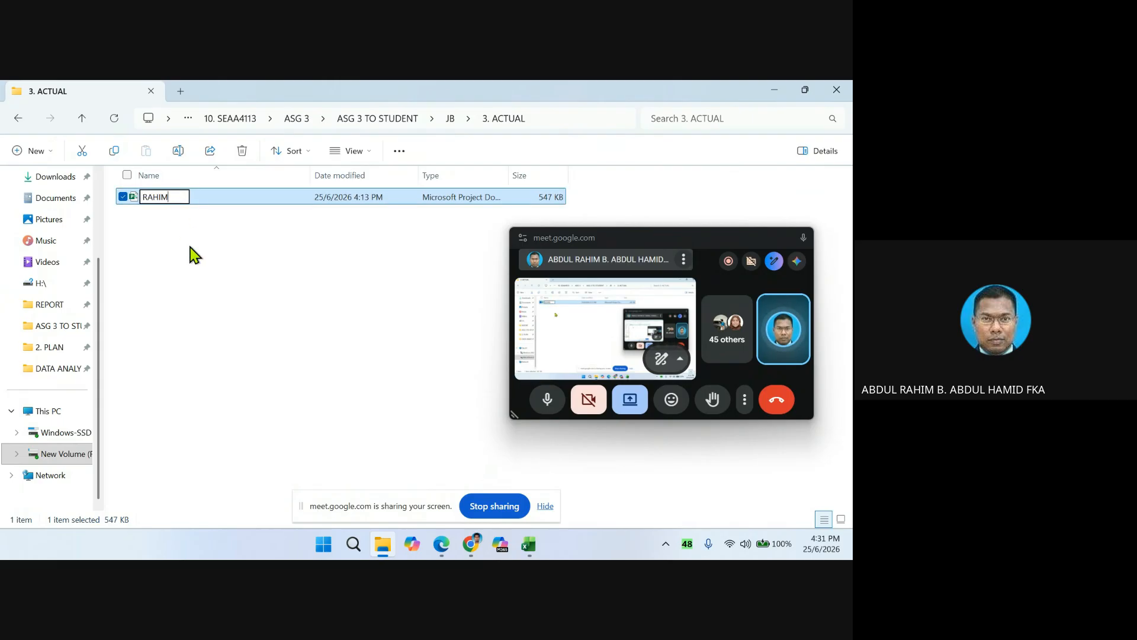
text(_A)
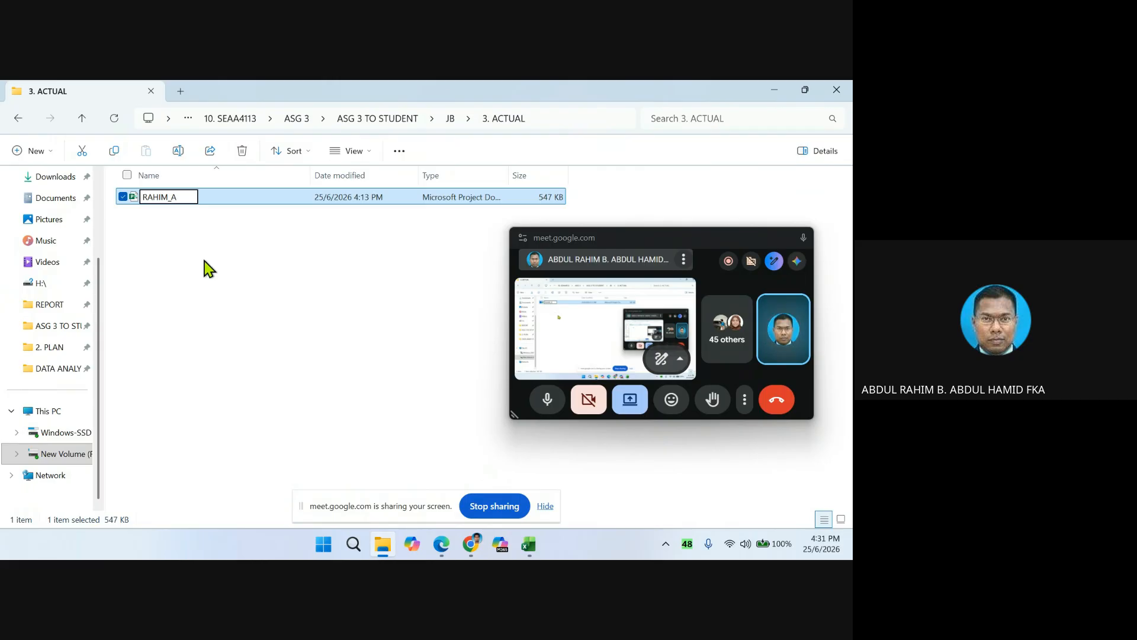
click(204, 270)
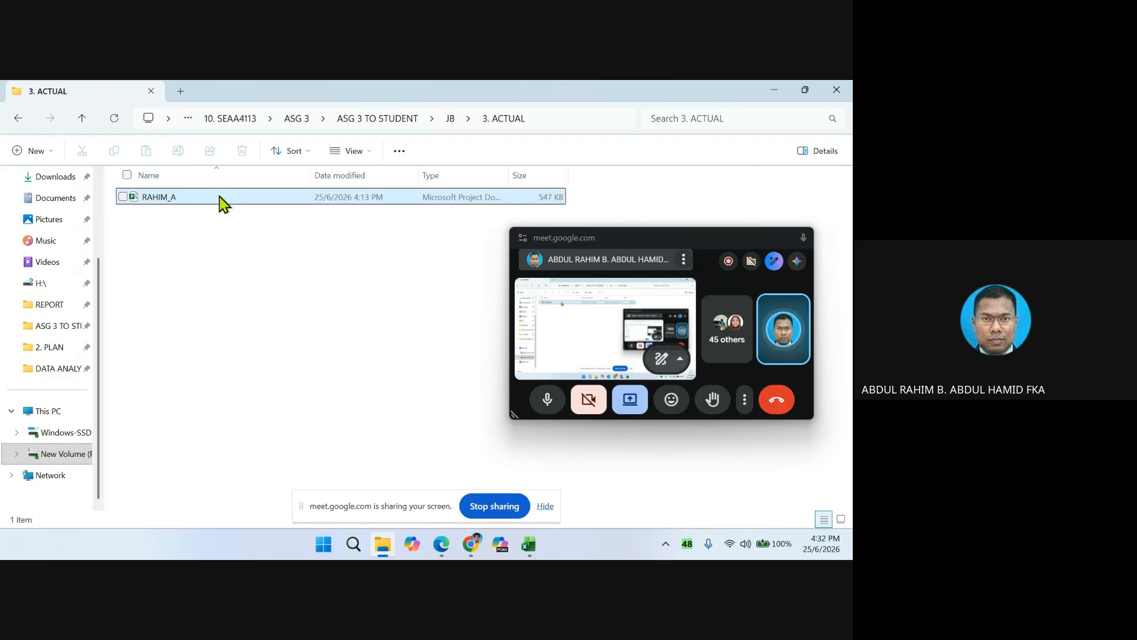
- Open the renamed project file and insert Actual Cost and % Complete columns before the WBS column
double_click(219, 196)
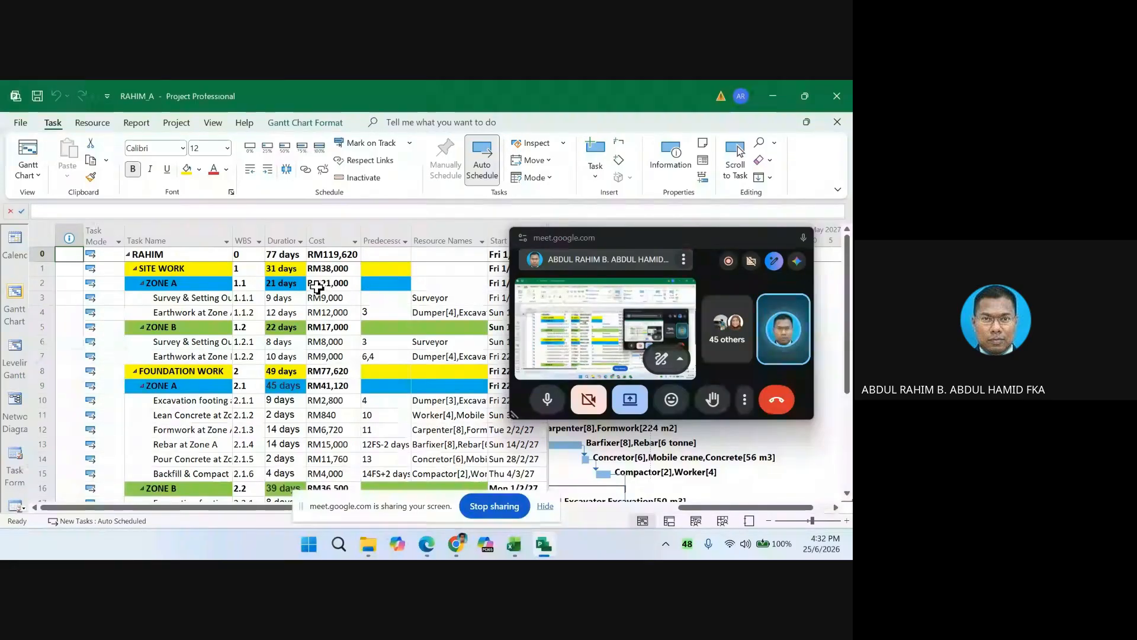
click(246, 229)
right_click(244, 231)
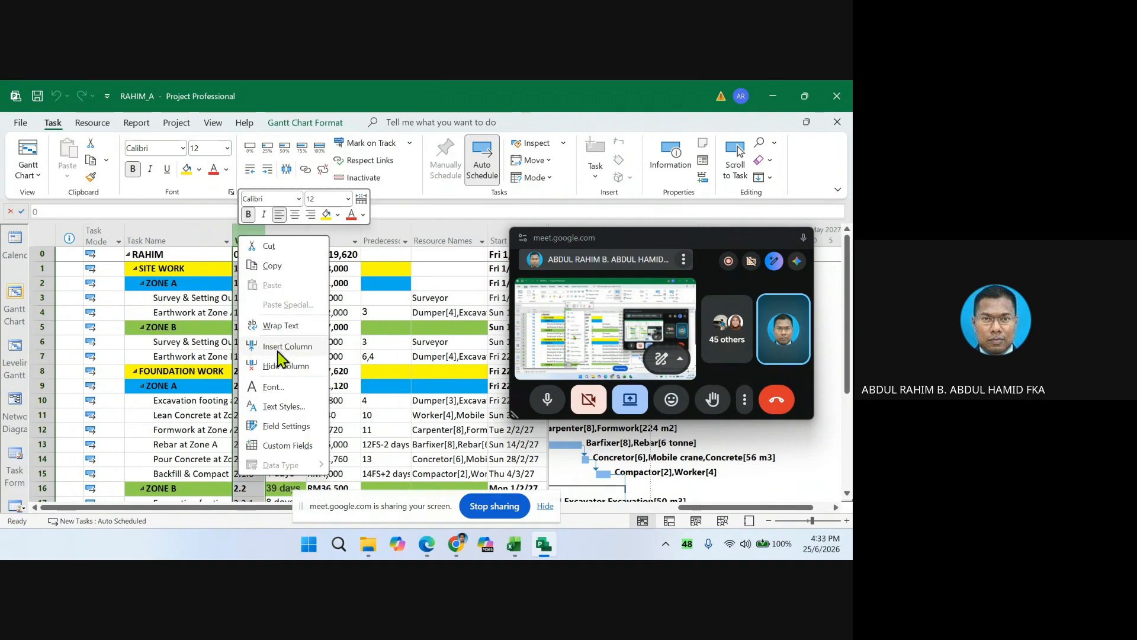
click(275, 348)
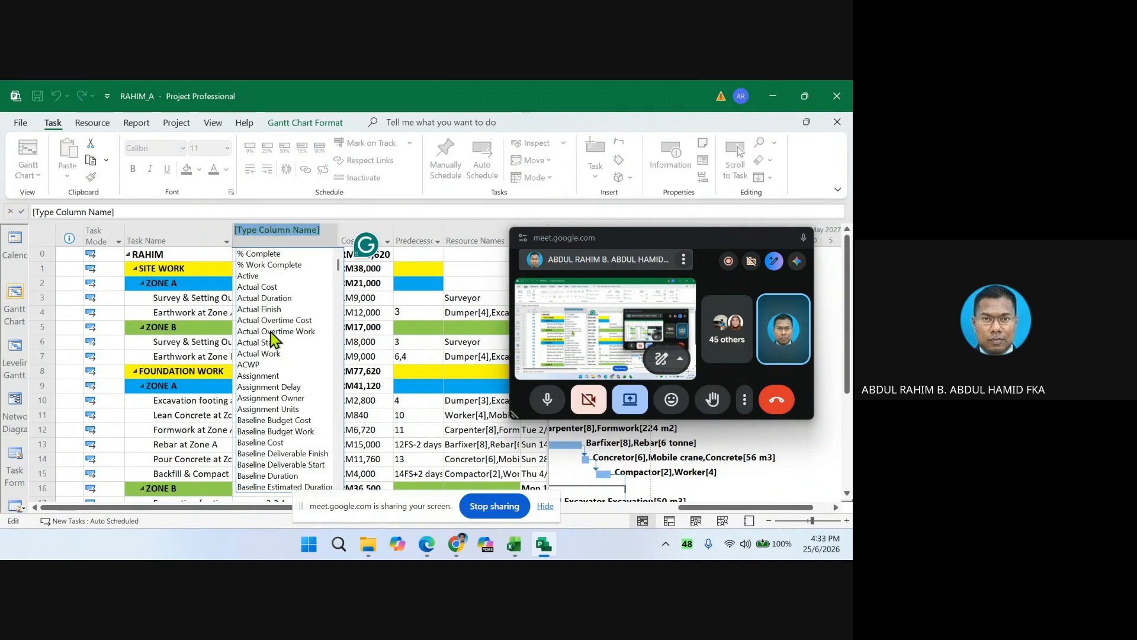
click(258, 287)
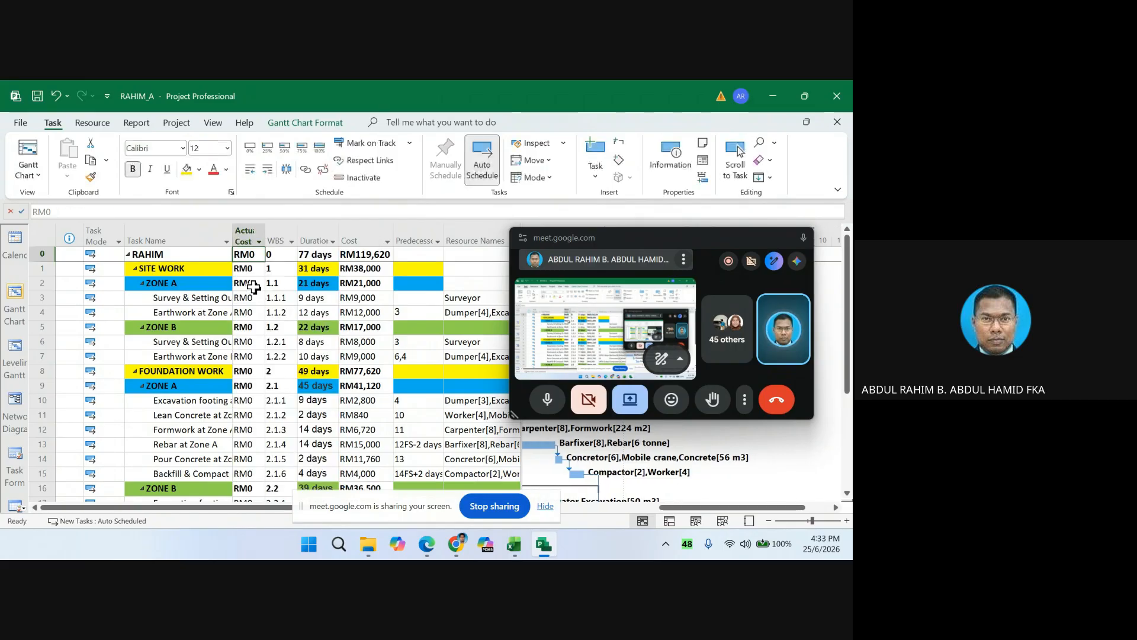
click(278, 229)
right_click(279, 237)
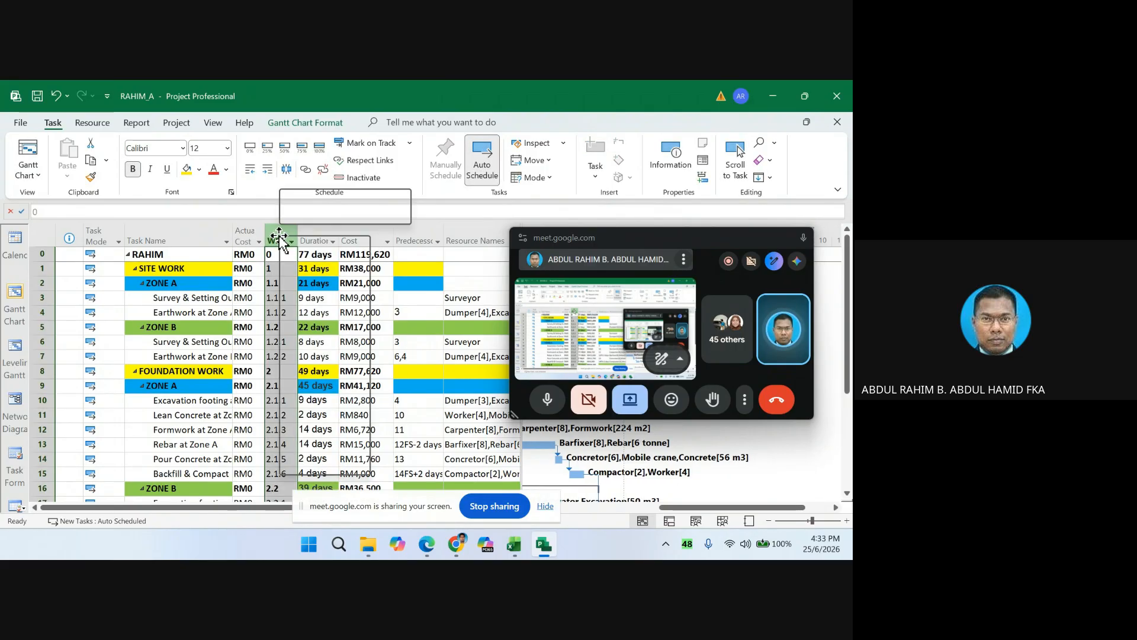
click(318, 345)
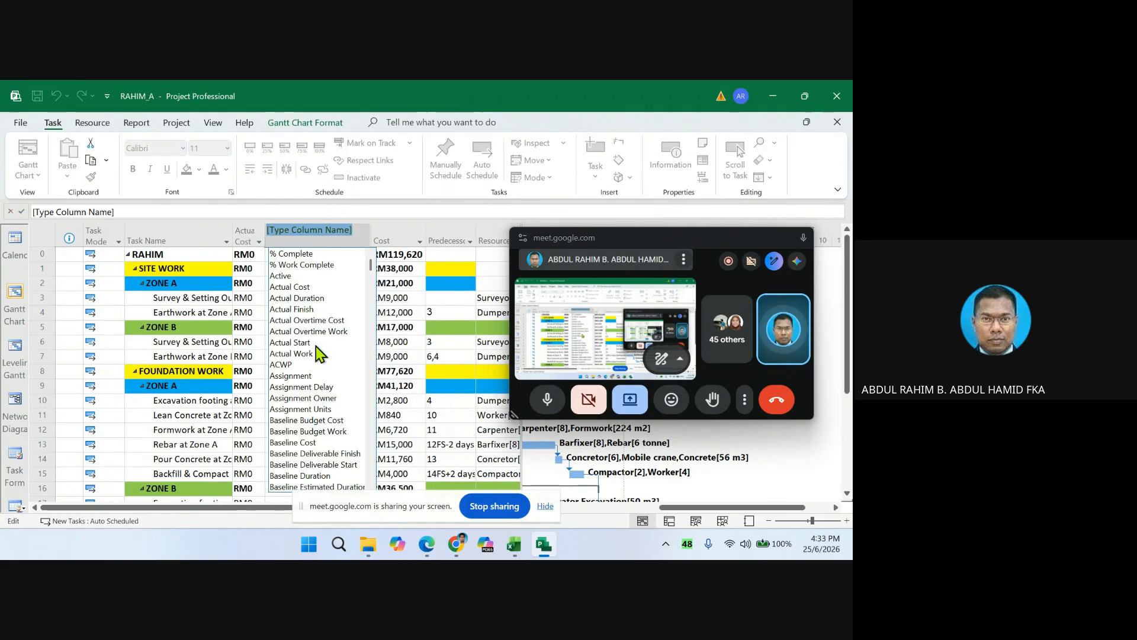
click(296, 255)
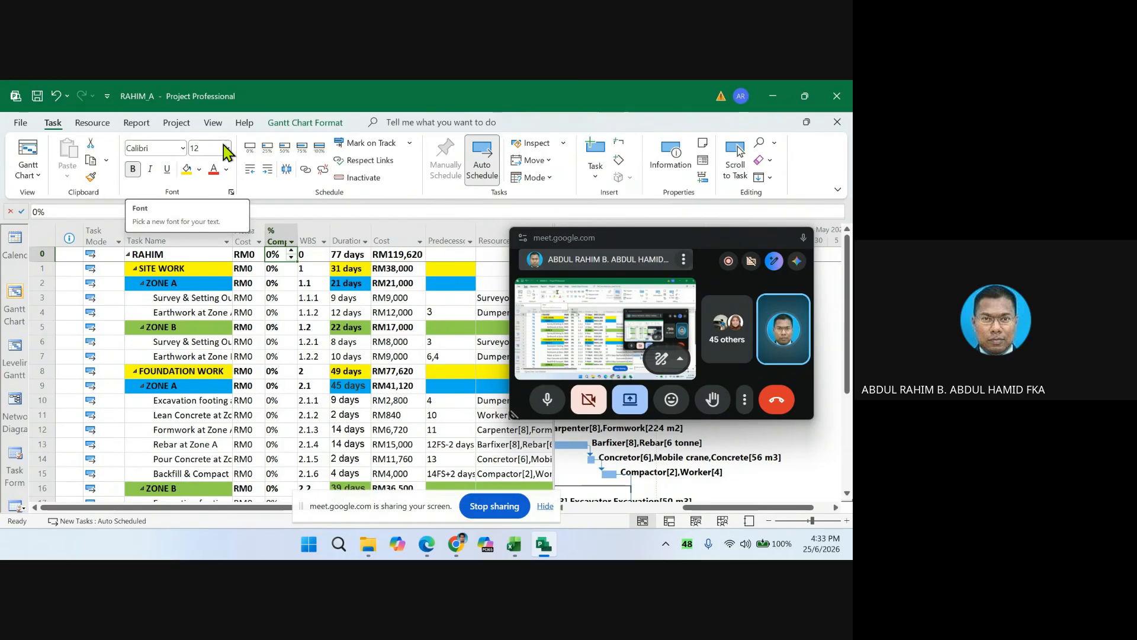
- Review the project statistics for start, finish, duration, work and cost, then dismiss them
click(178, 125)
click(176, 167)
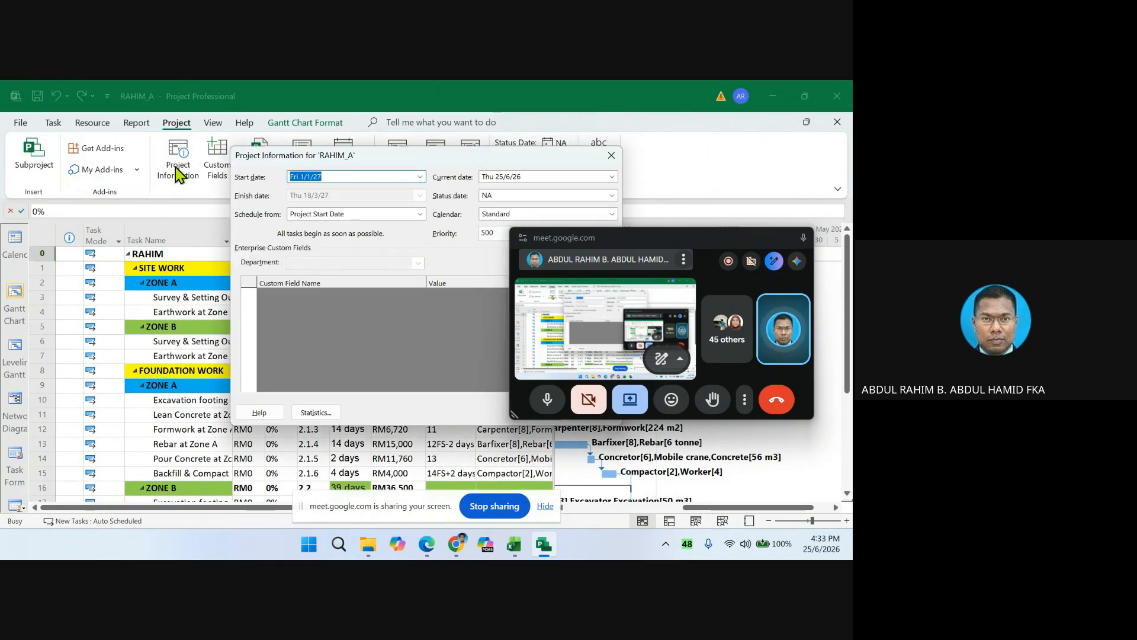
click(316, 411)
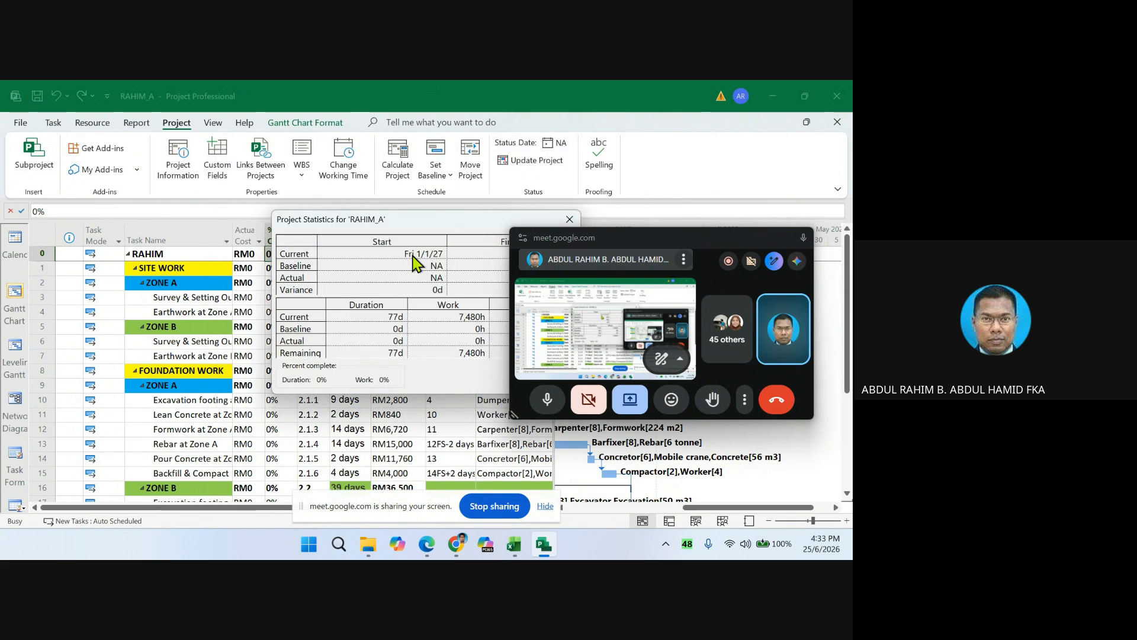
drag(414, 219, 261, 157)
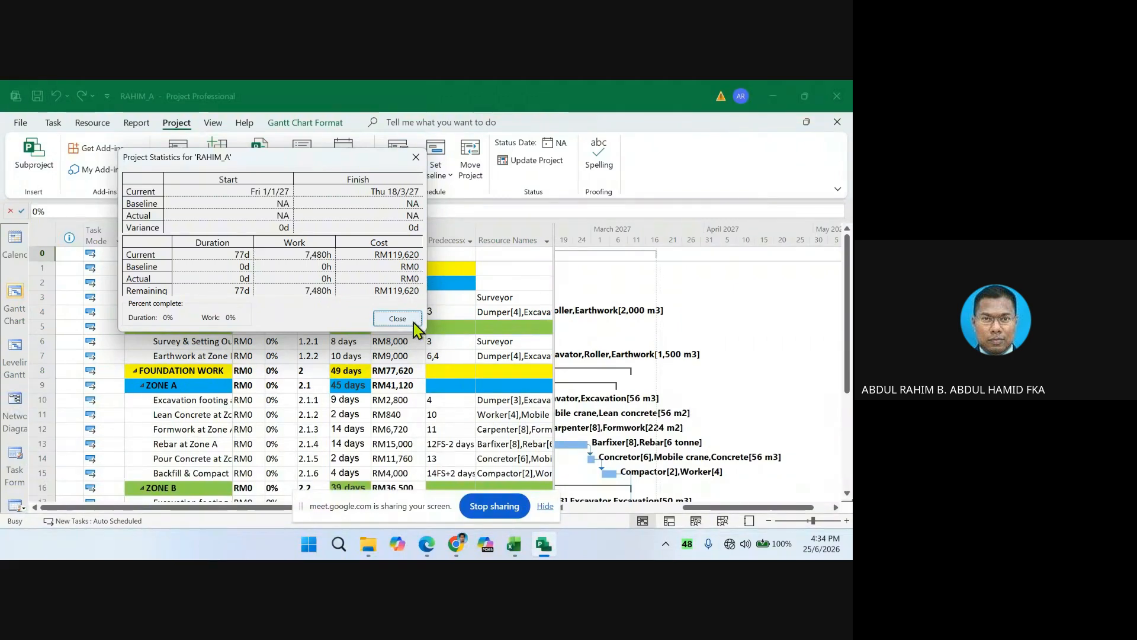
click(396, 321)
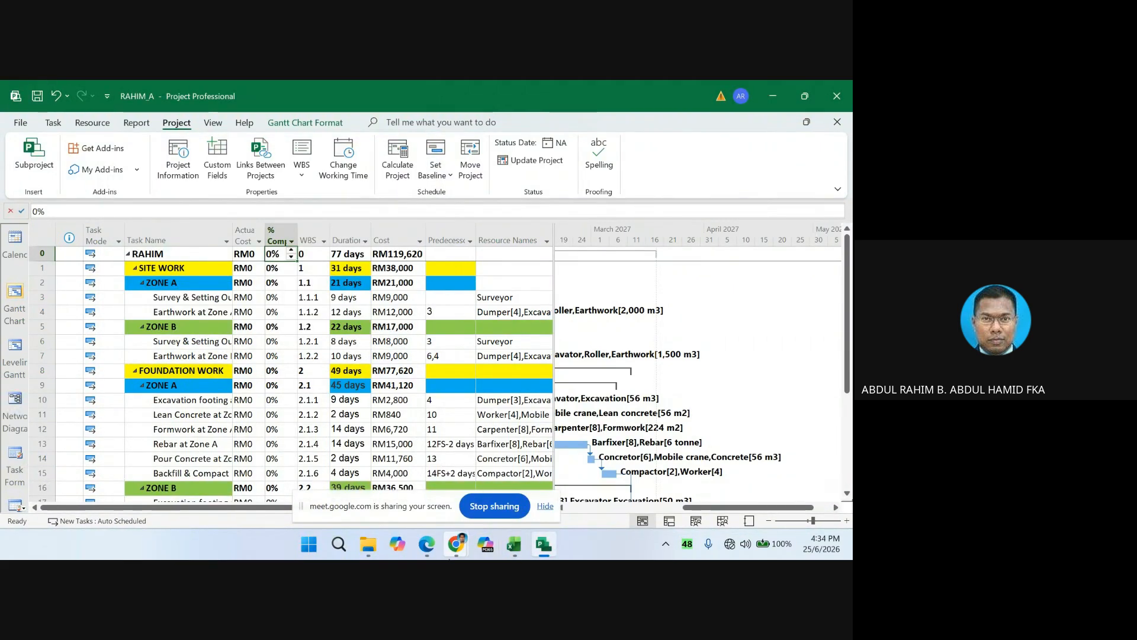
- Switch to the Google Meet call in Chrome and stop sharing the screen
mouse_move(460, 551)
click(438, 483)
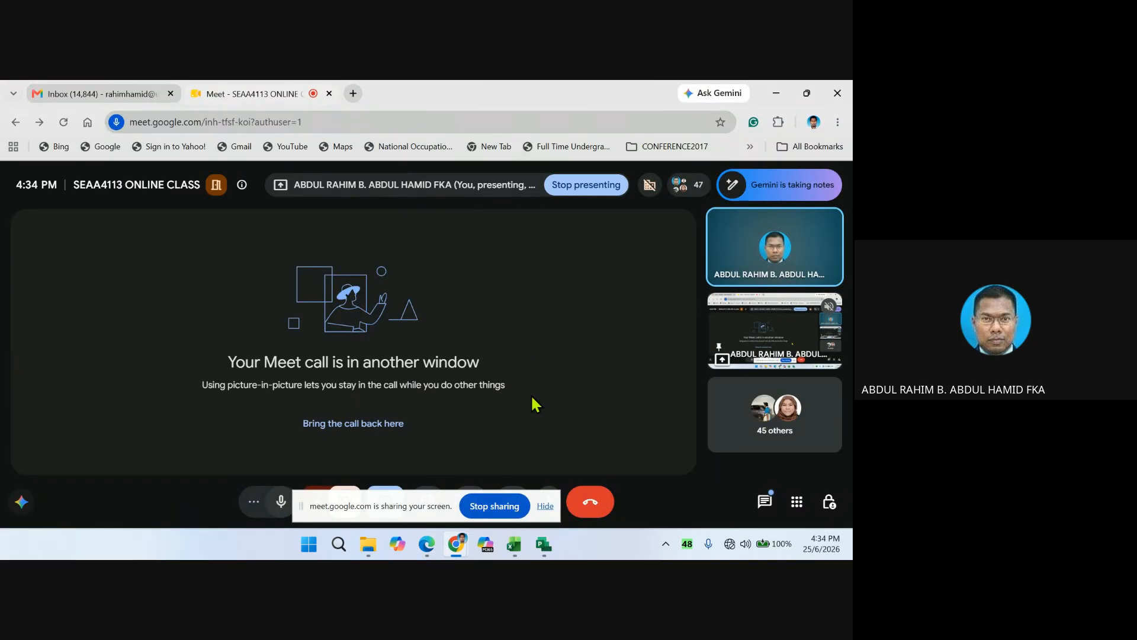
click(498, 507)
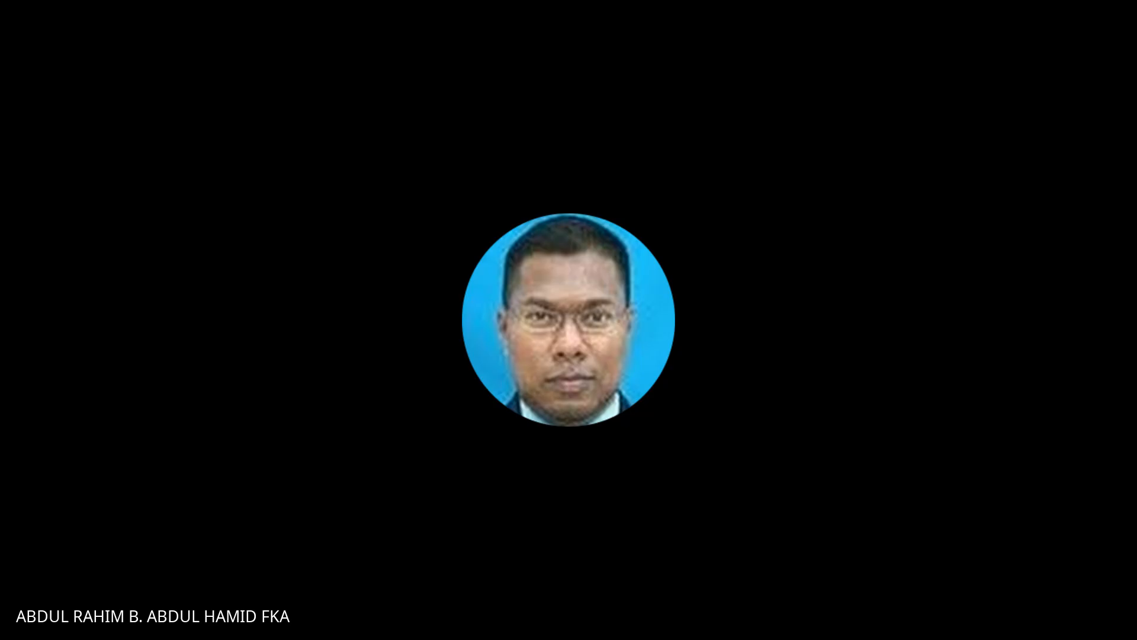
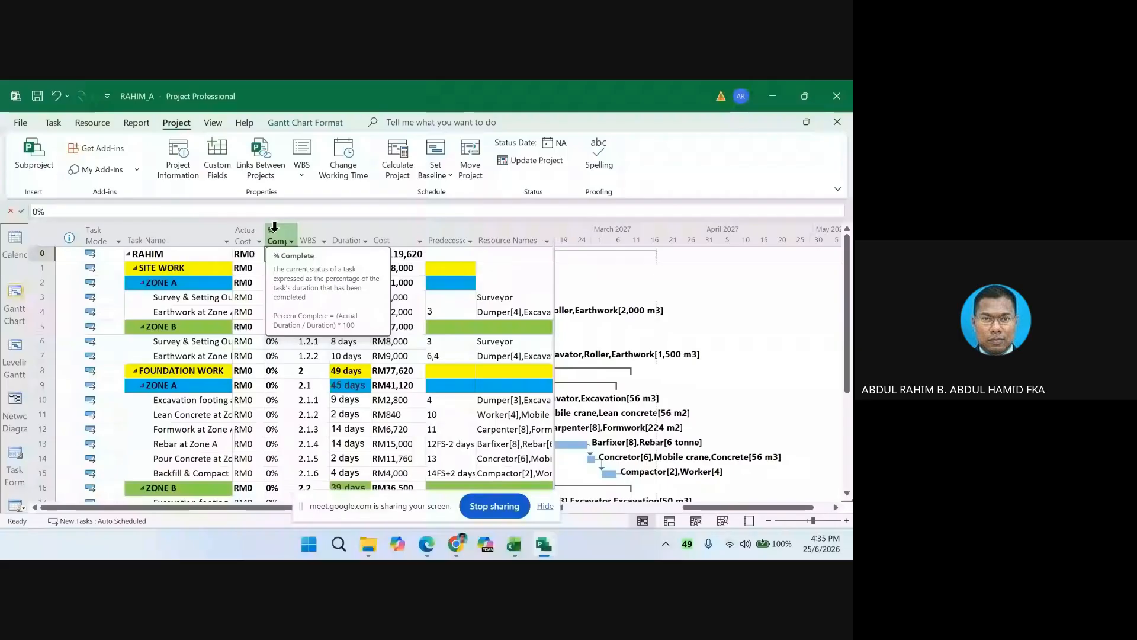
- Change the schedule in Microsoft Project to the Tracking Gantt view and fit the timescale to the entire project
click(53, 123)
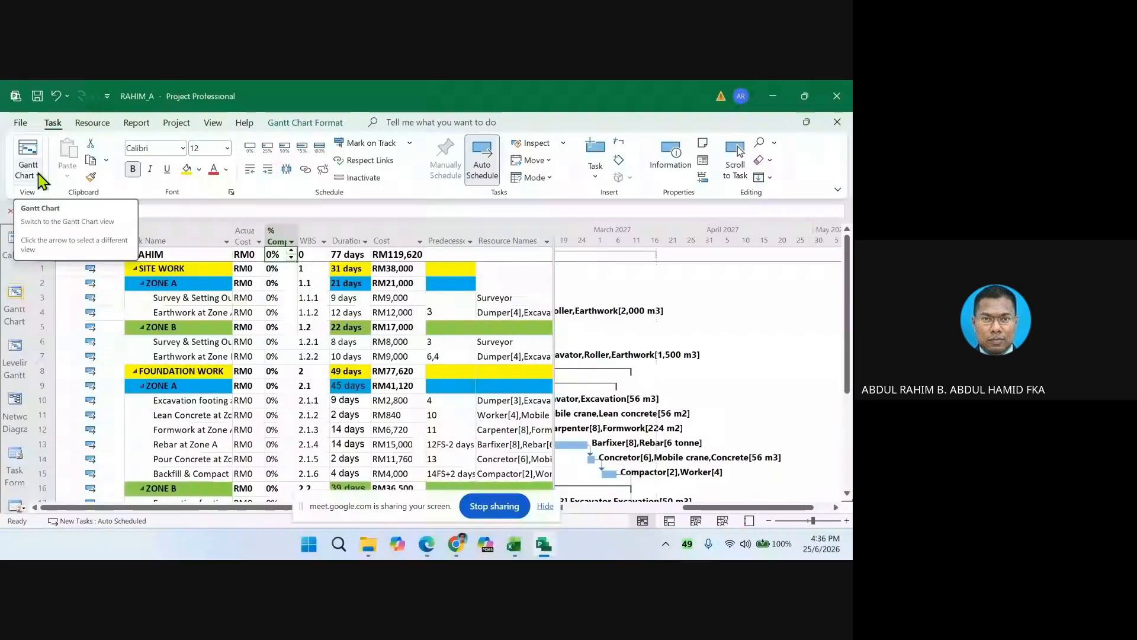
click(40, 176)
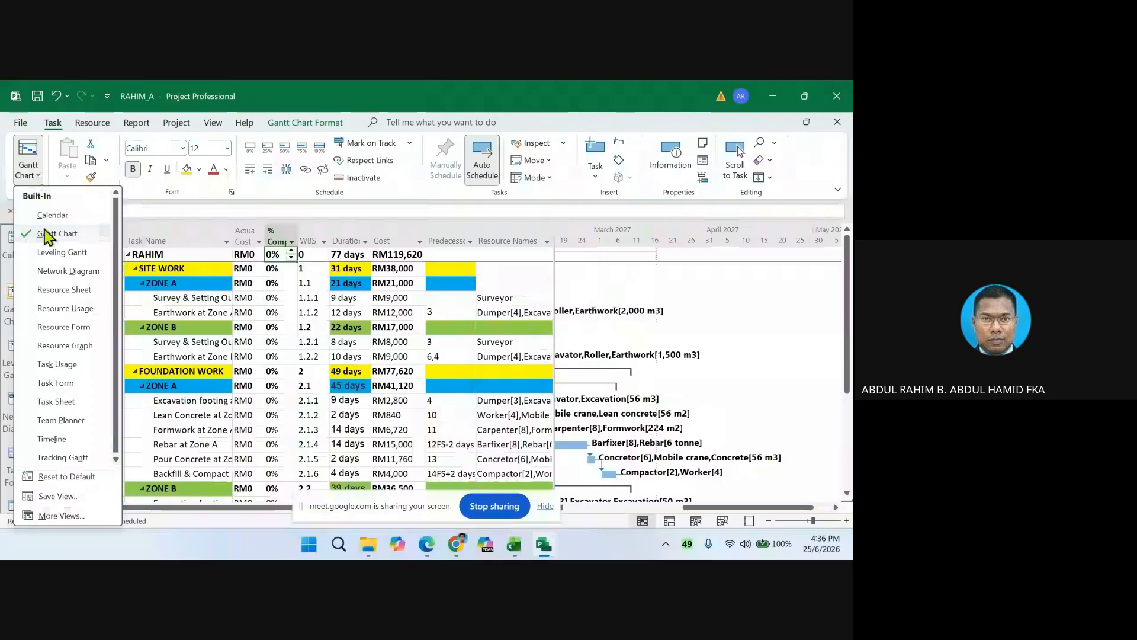
click(52, 475)
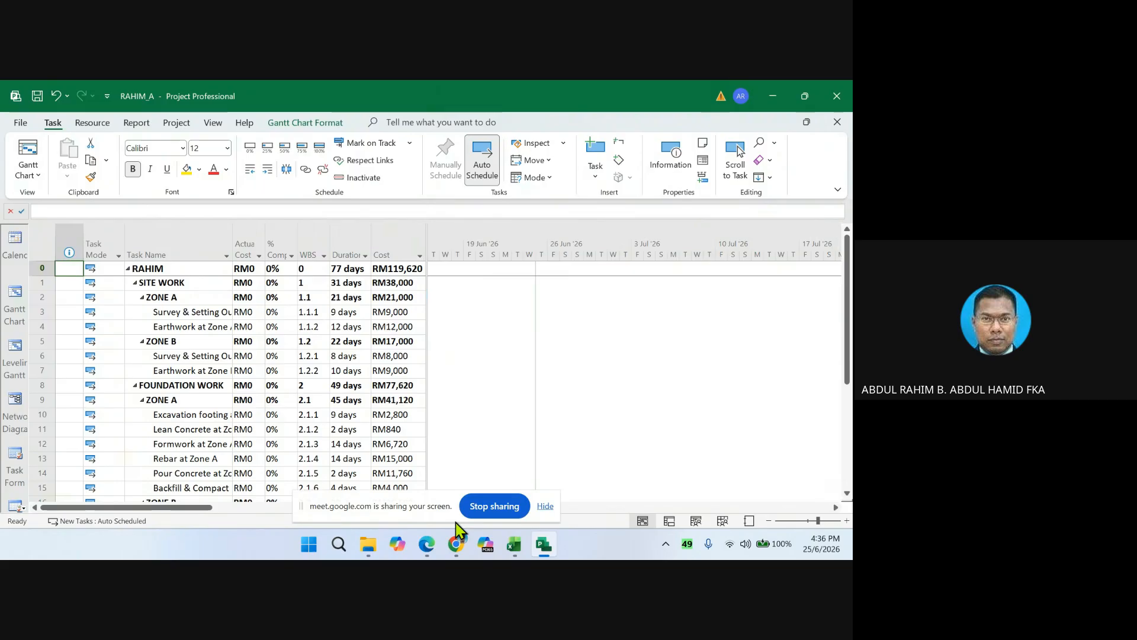
drag(426, 507, 281, 507)
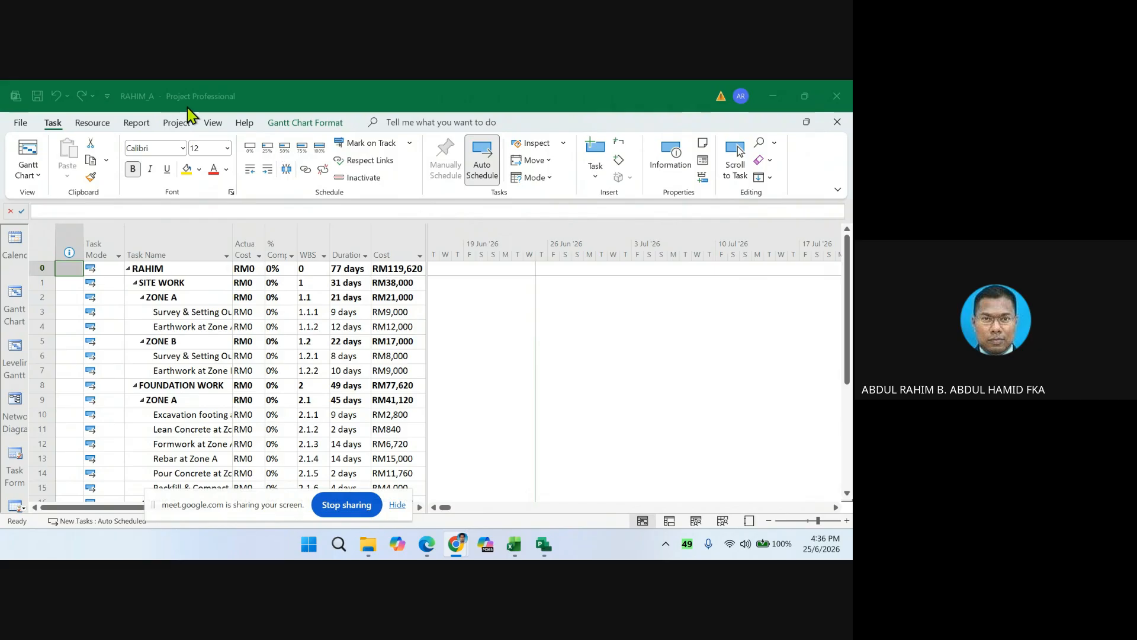
click(244, 130)
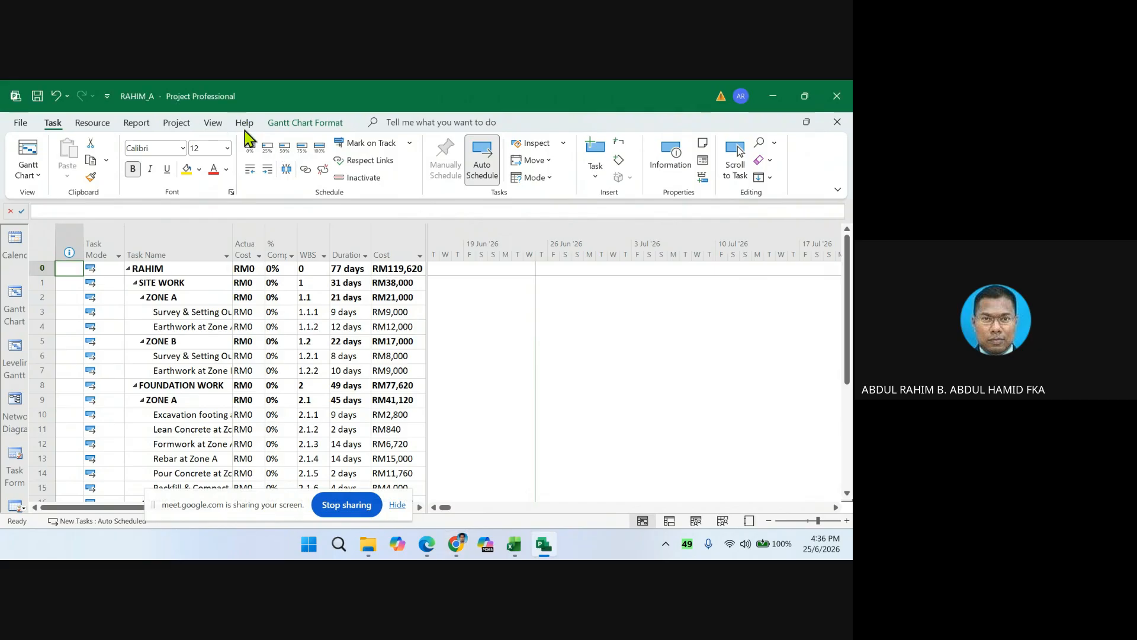
click(213, 122)
click(523, 167)
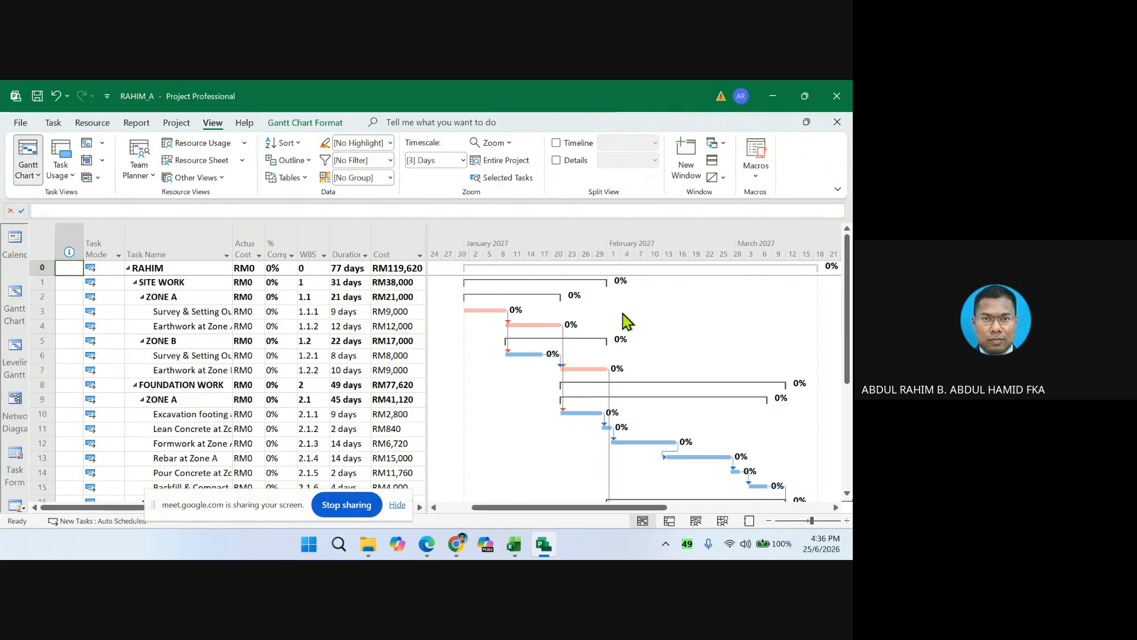
- Check which built-in view is active in the list of available views
click(53, 123)
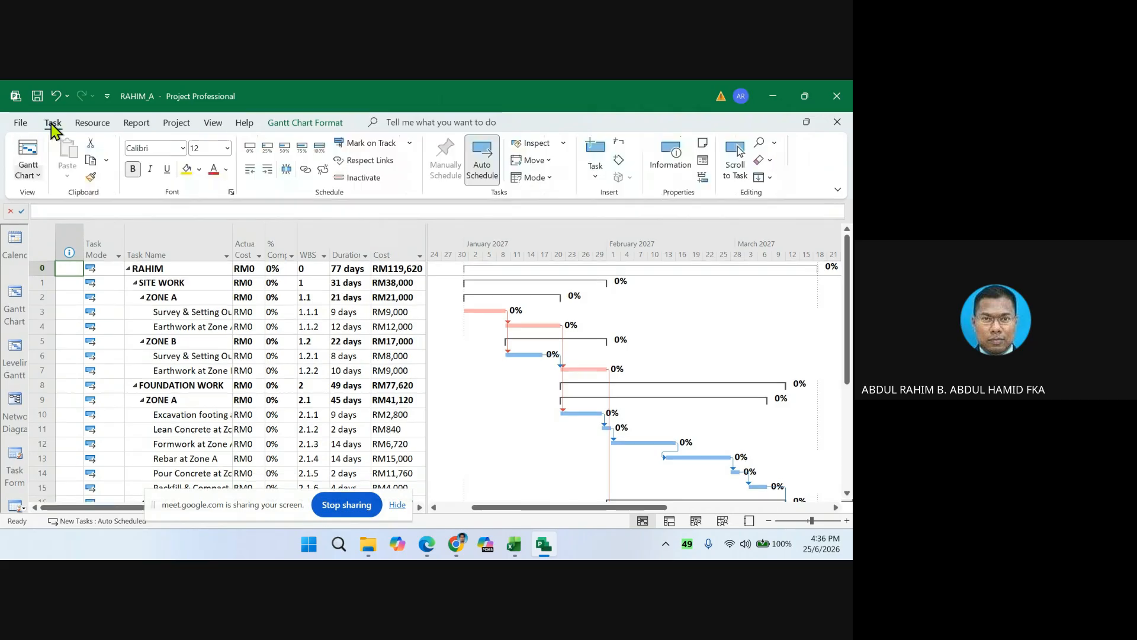
click(37, 174)
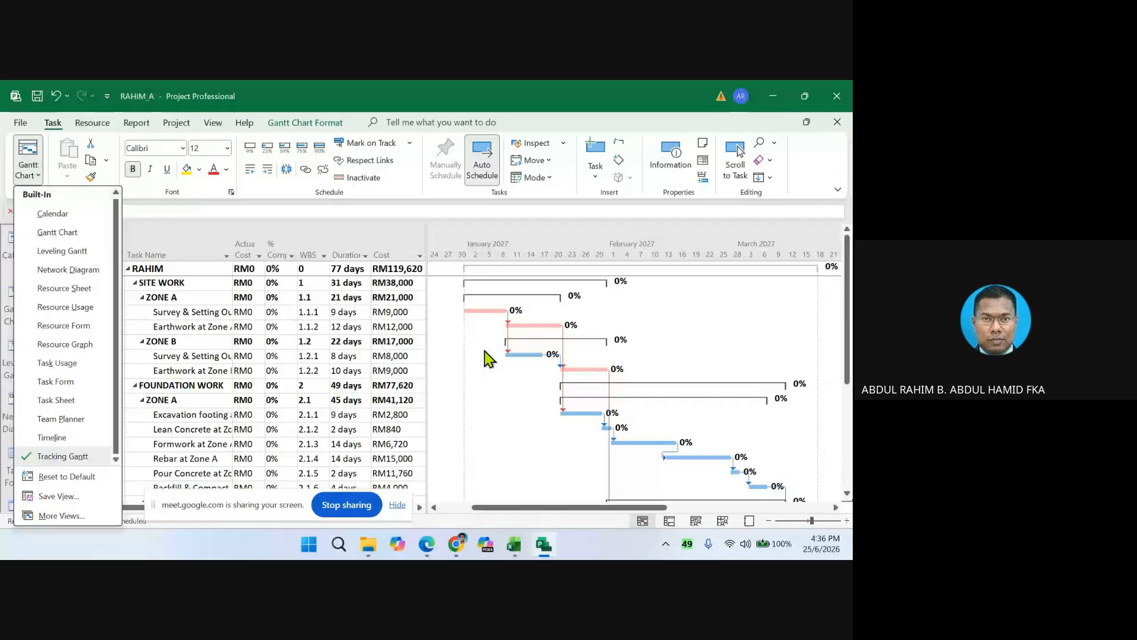
click(514, 331)
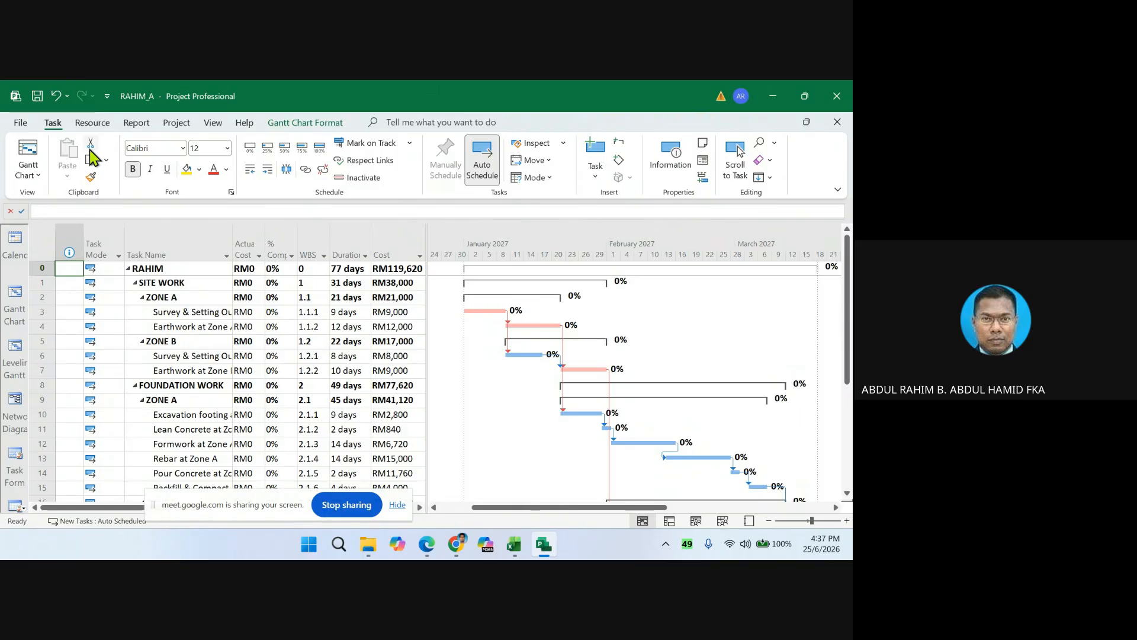
- Set the baseline named Baseline for the entire project
click(180, 124)
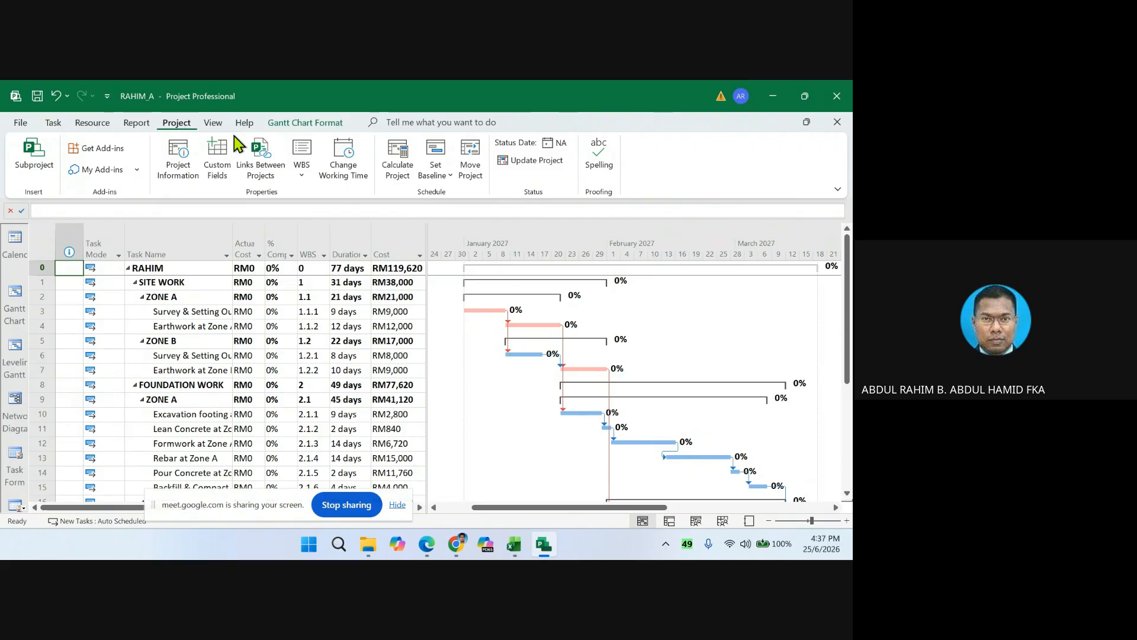
click(440, 171)
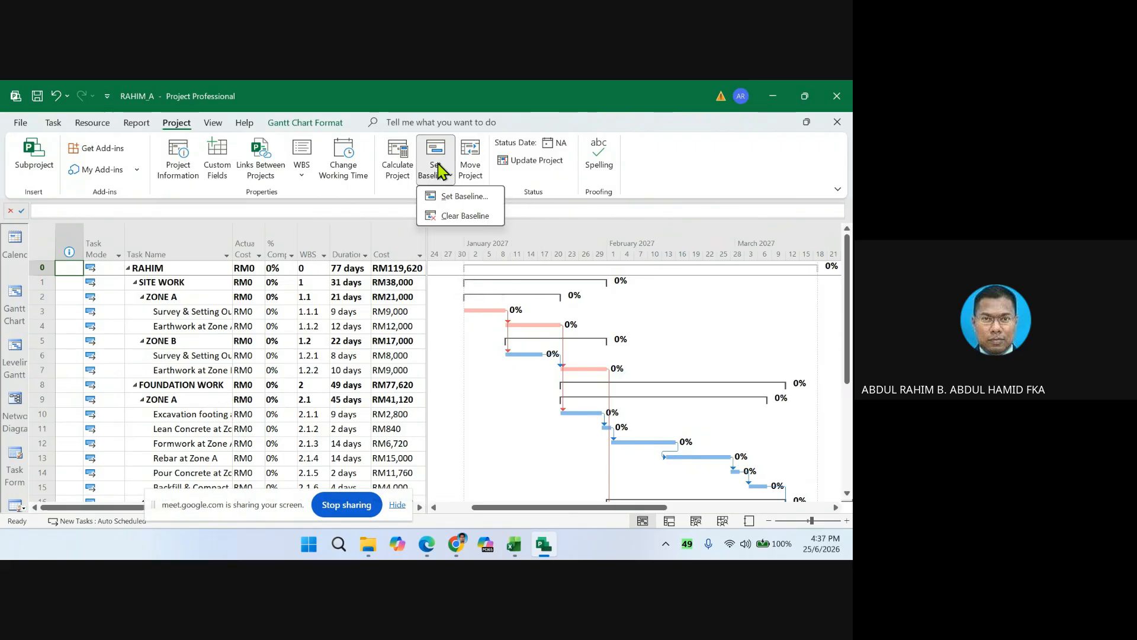
click(461, 196)
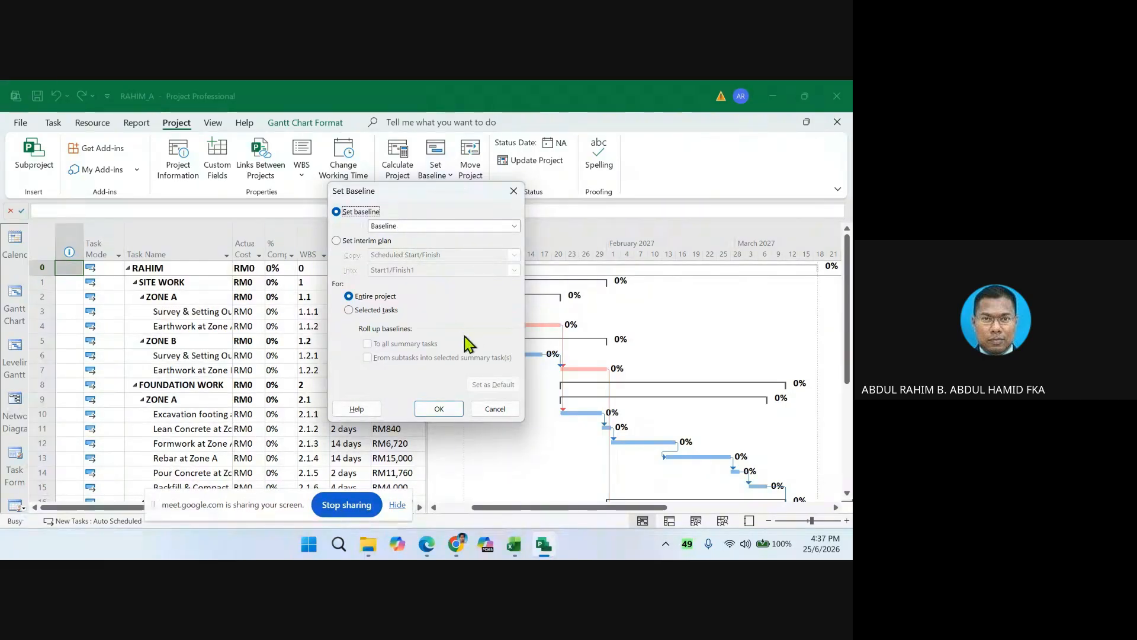
click(439, 409)
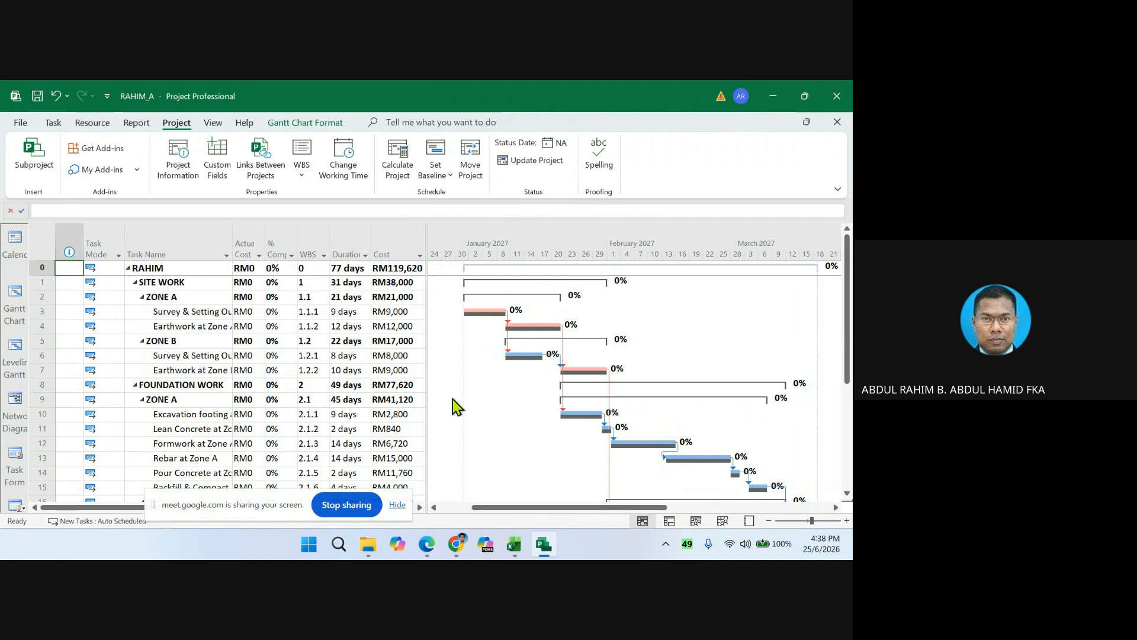
- Switch to the exercise PDF in Edge and read the 3. UPDATE ACTUAL PROGRESS instructions on page 2
click(427, 545)
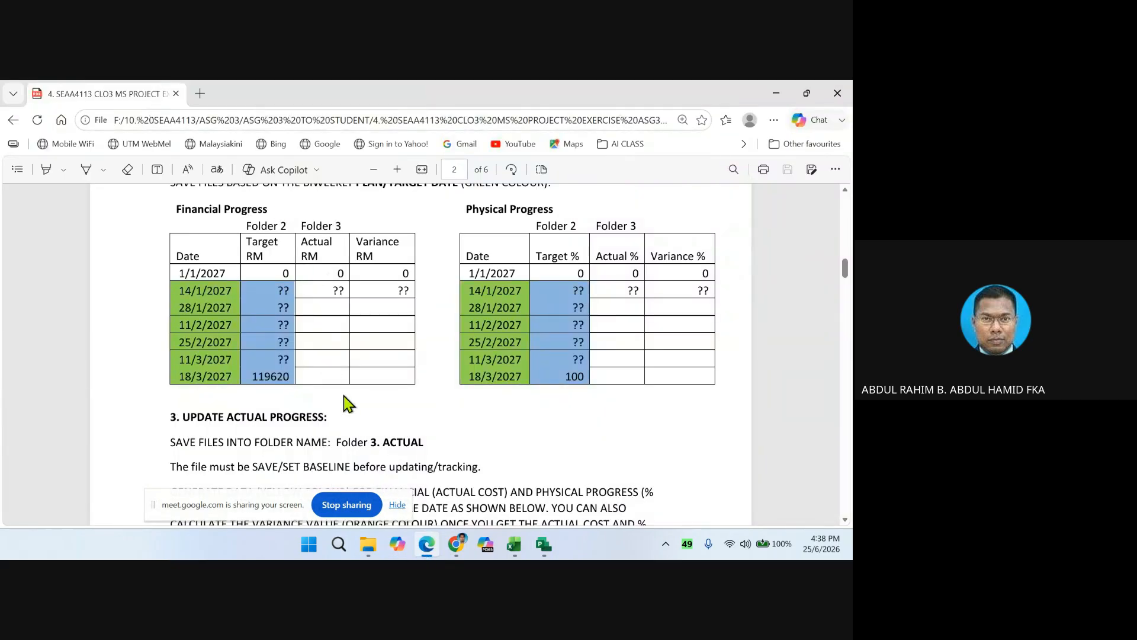
scroll(342, 396, down, 5)
scroll(341, 397, up, 3)
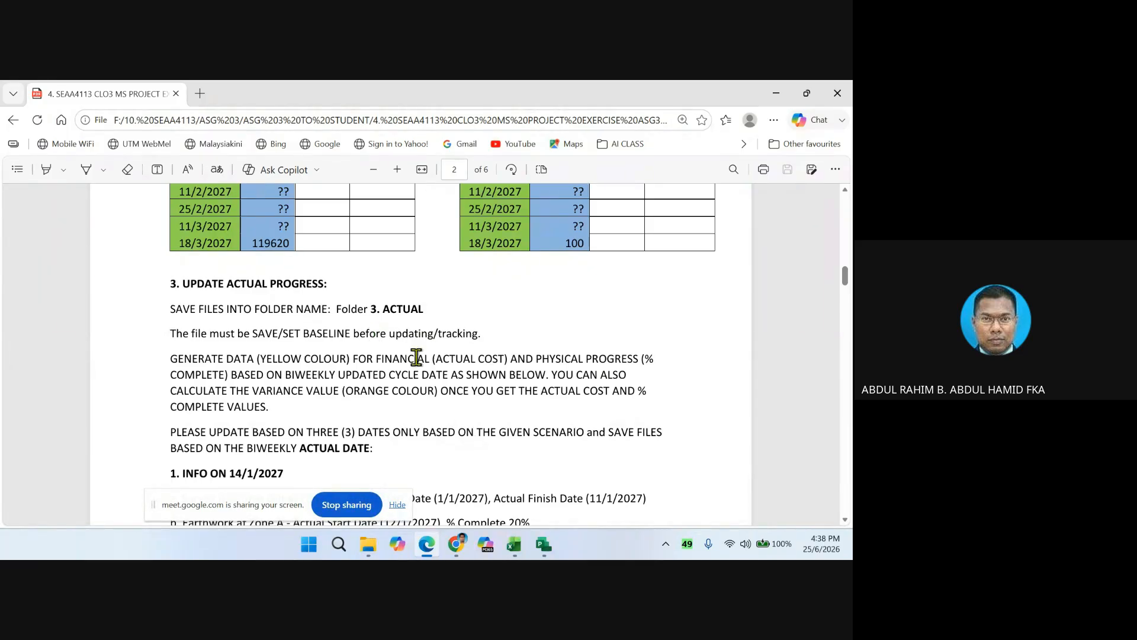
- Read the actual progress info for 14/1/2027, 28/1/2027 and 11/2/2027 and the Financial and Physical Progress tables on pages 2 and 3
scroll(417, 357, down, 1)
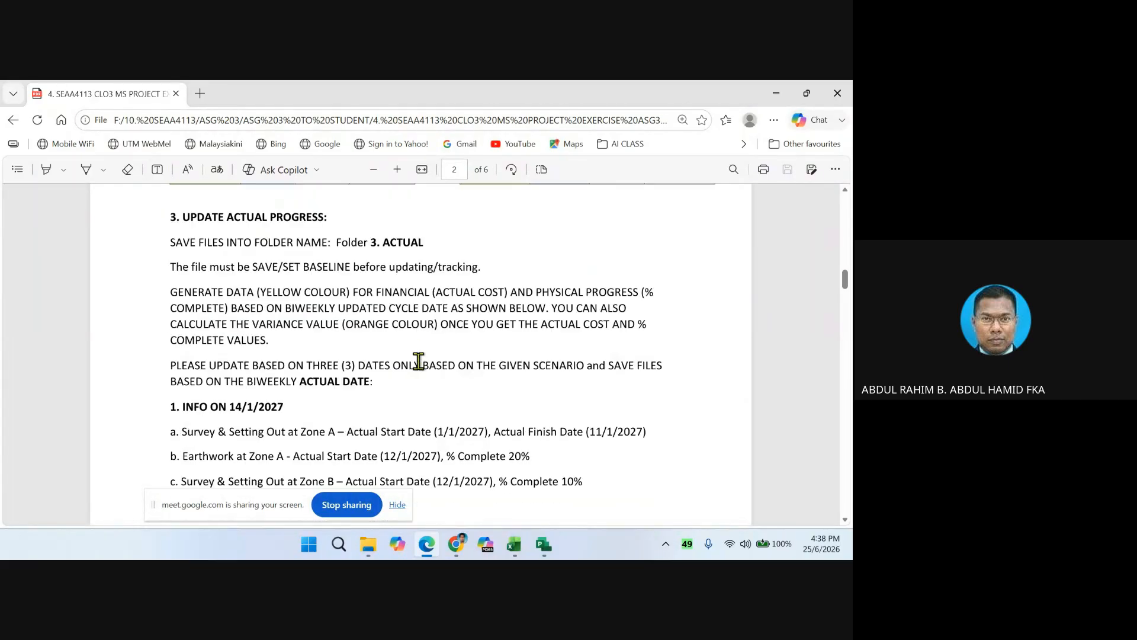
scroll(420, 362, down, 1)
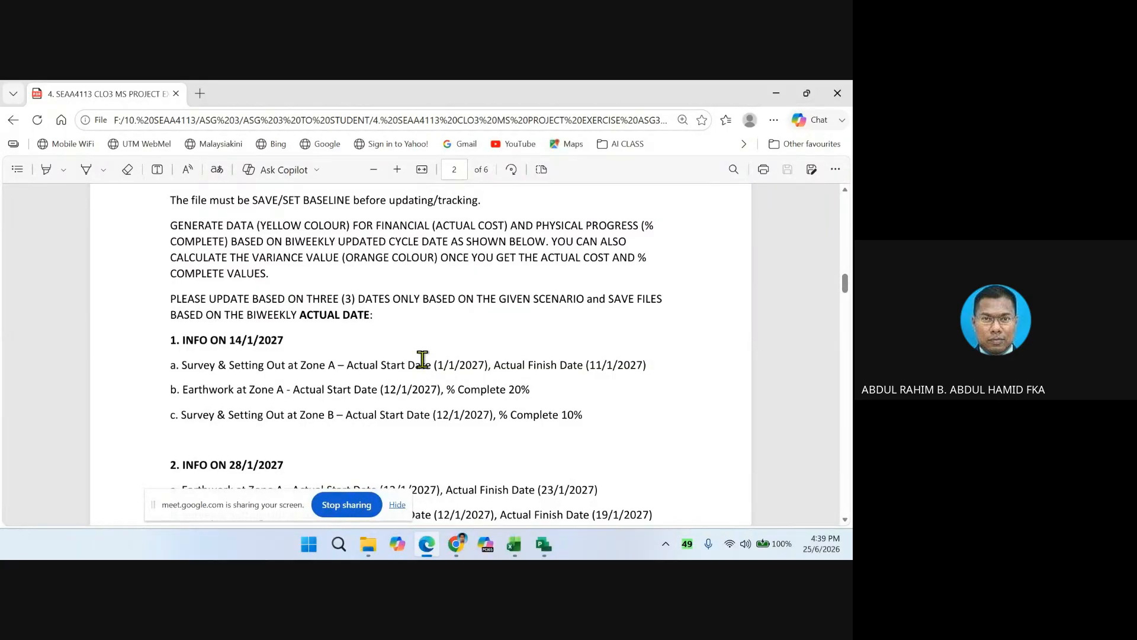
scroll(422, 359, down, 2)
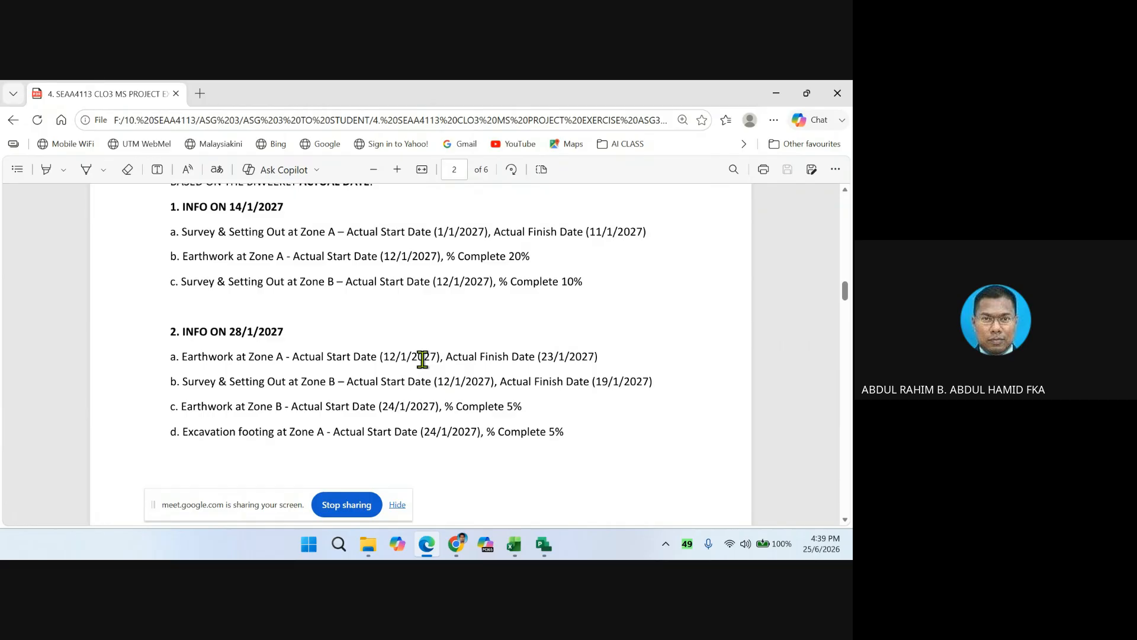
scroll(422, 359, down, 3)
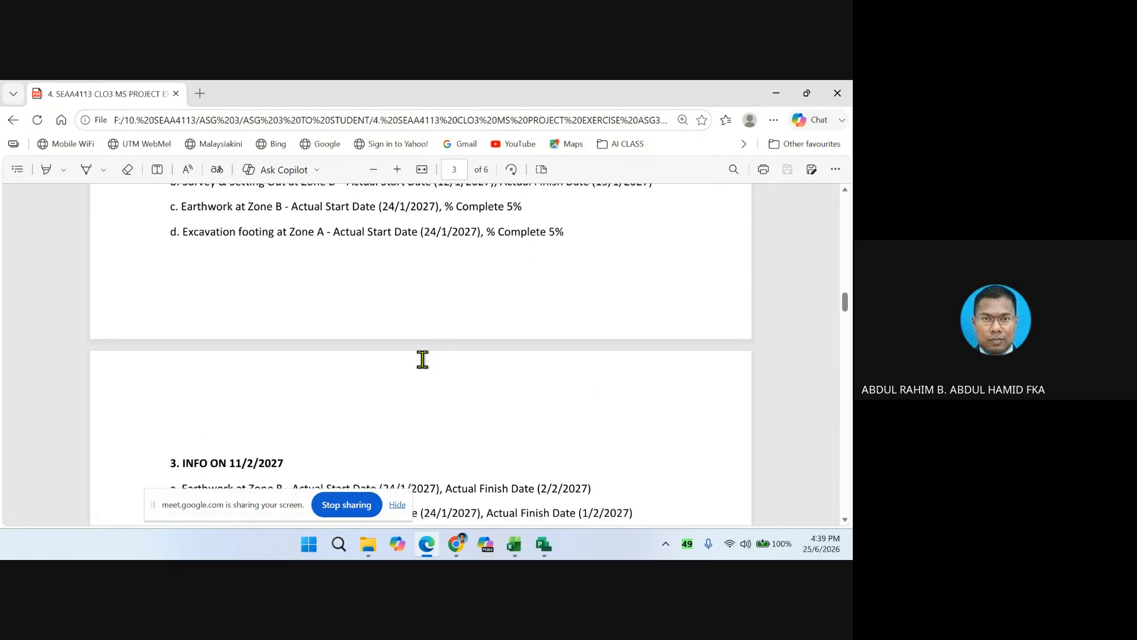
scroll(422, 359, up, 4)
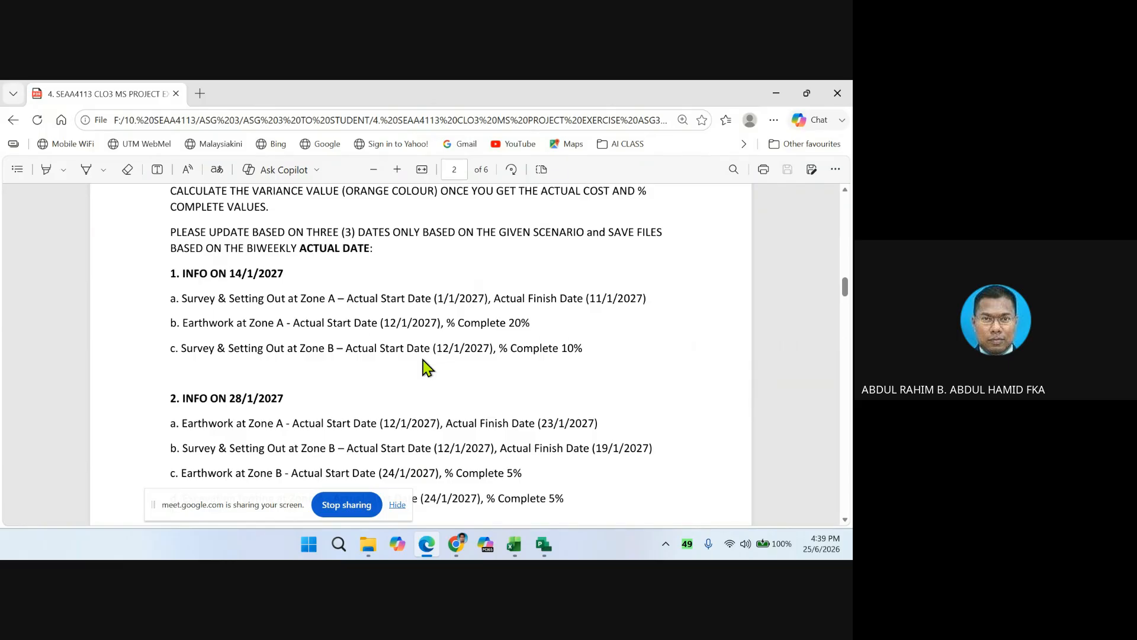
scroll(426, 367, up, 5)
scroll(425, 367, down, 15)
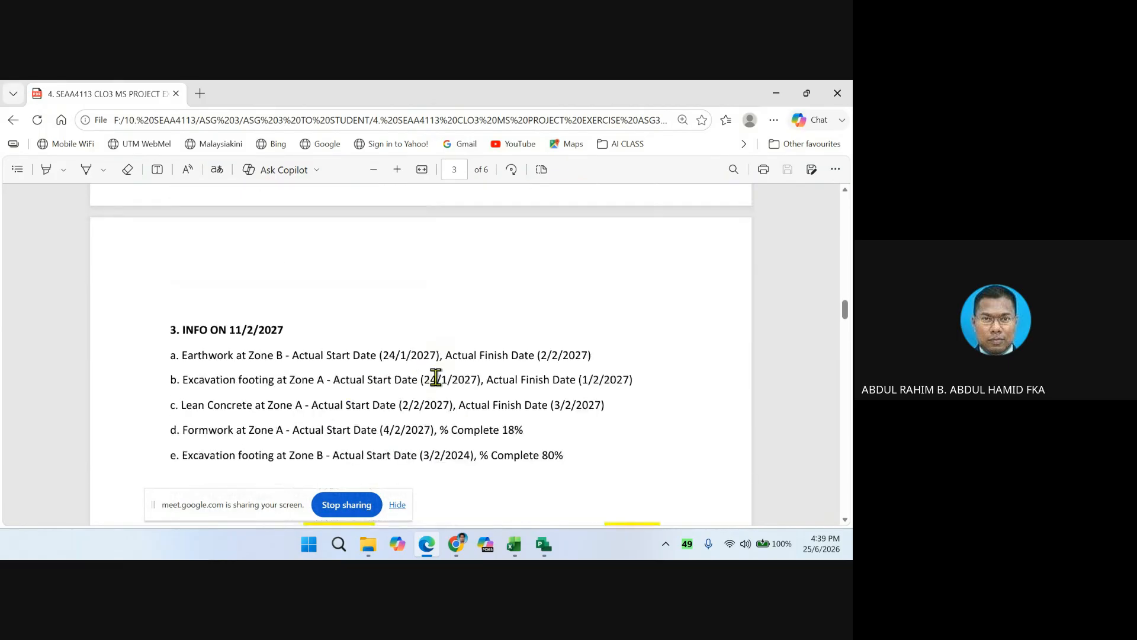
scroll(356, 413, down, 2)
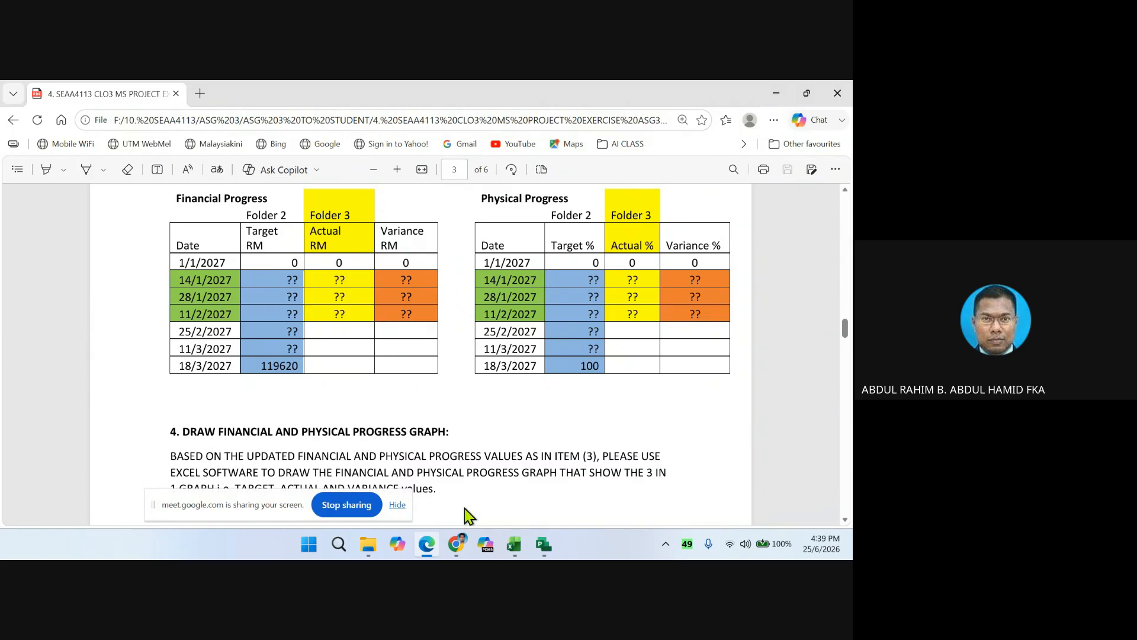
- Switch to Microsoft Project and examine the Zone A survey and earthwork, Zone B survey, Actual Cost and % Complete columns
mouse_move(543, 546)
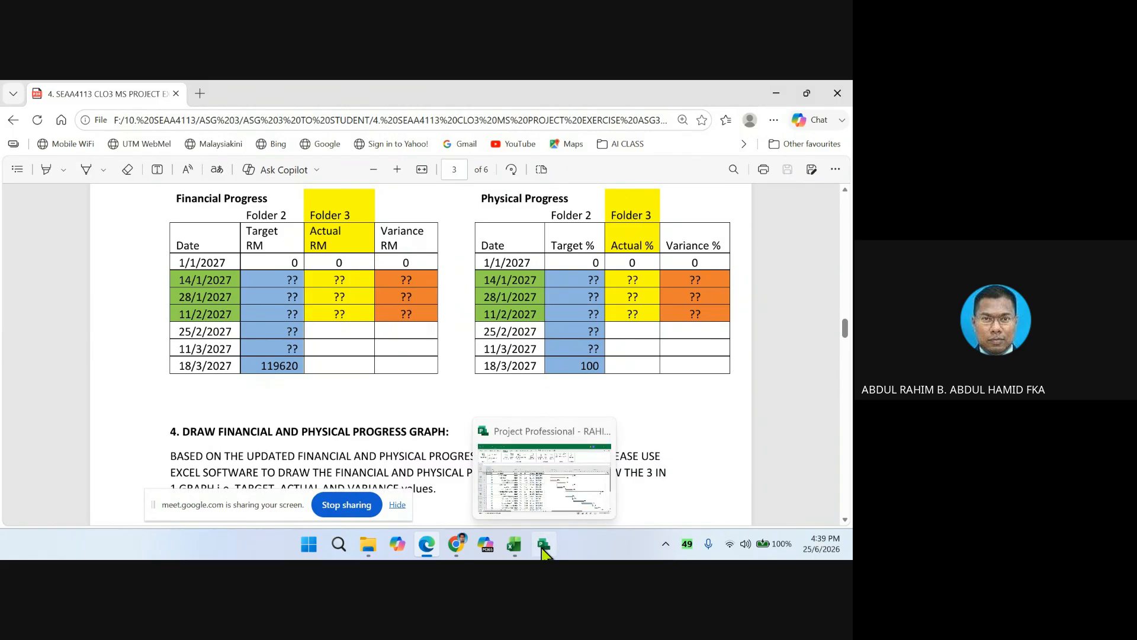
click(544, 546)
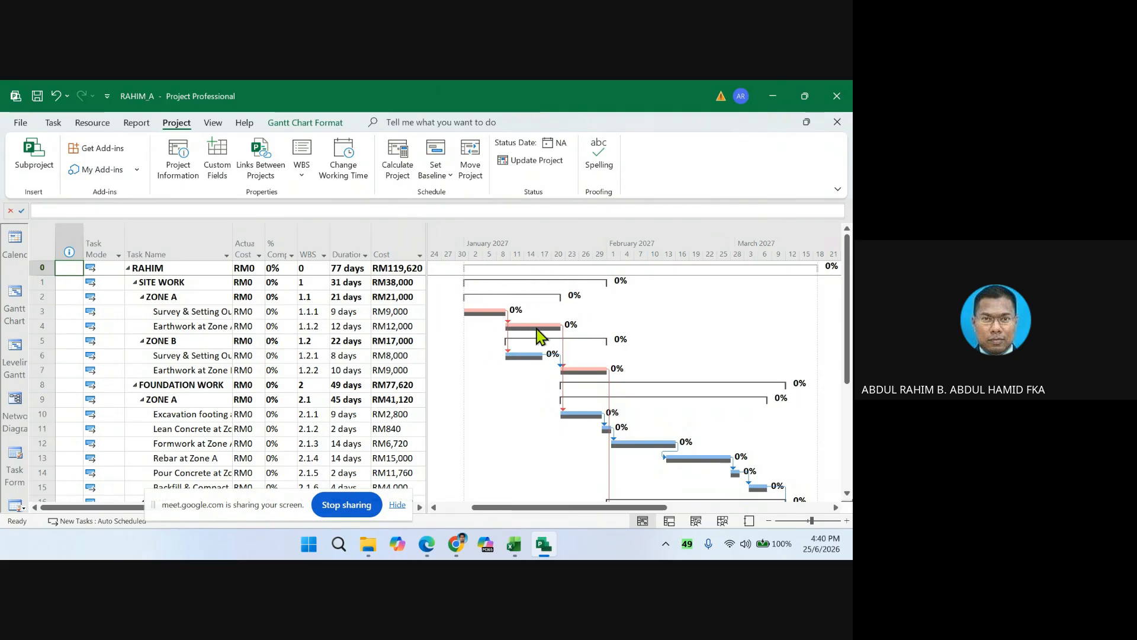
click(38, 312)
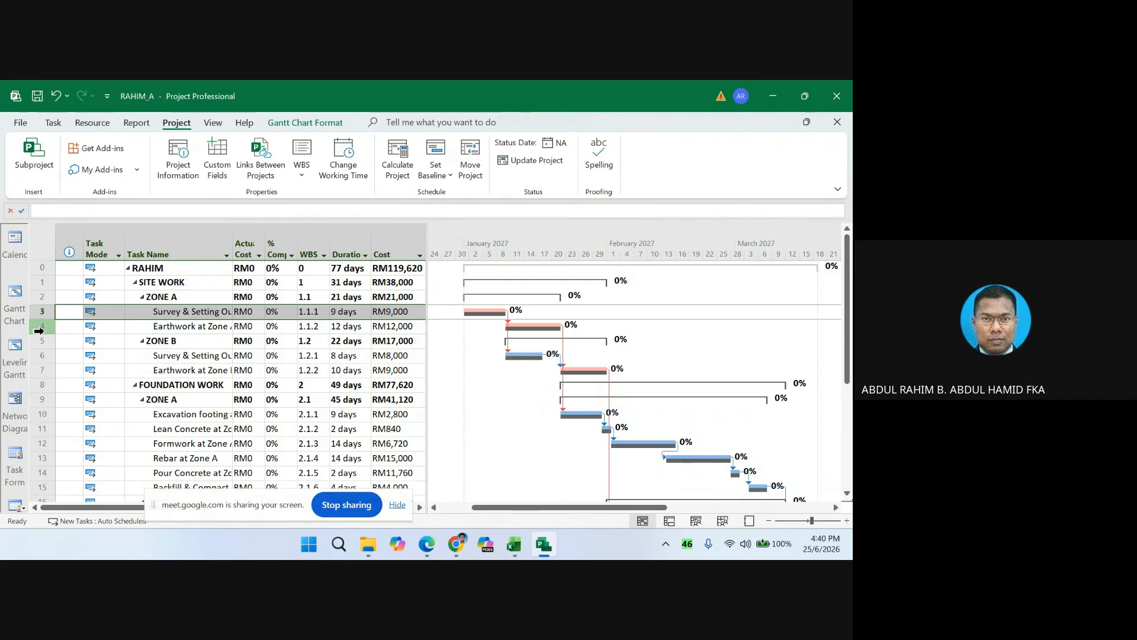
click(46, 326)
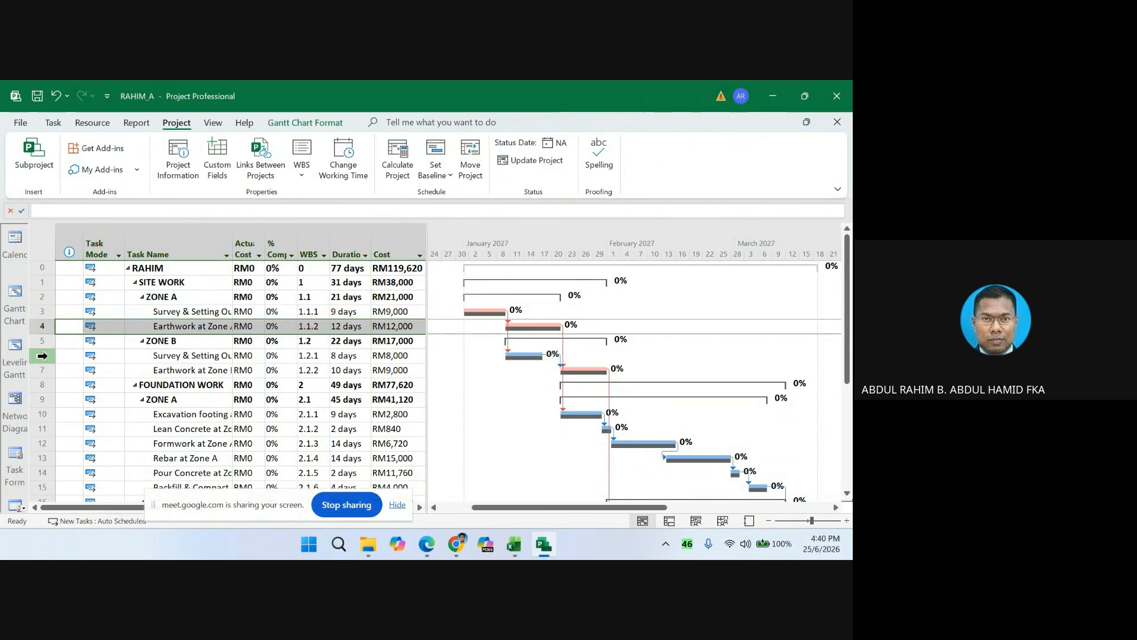
click(43, 355)
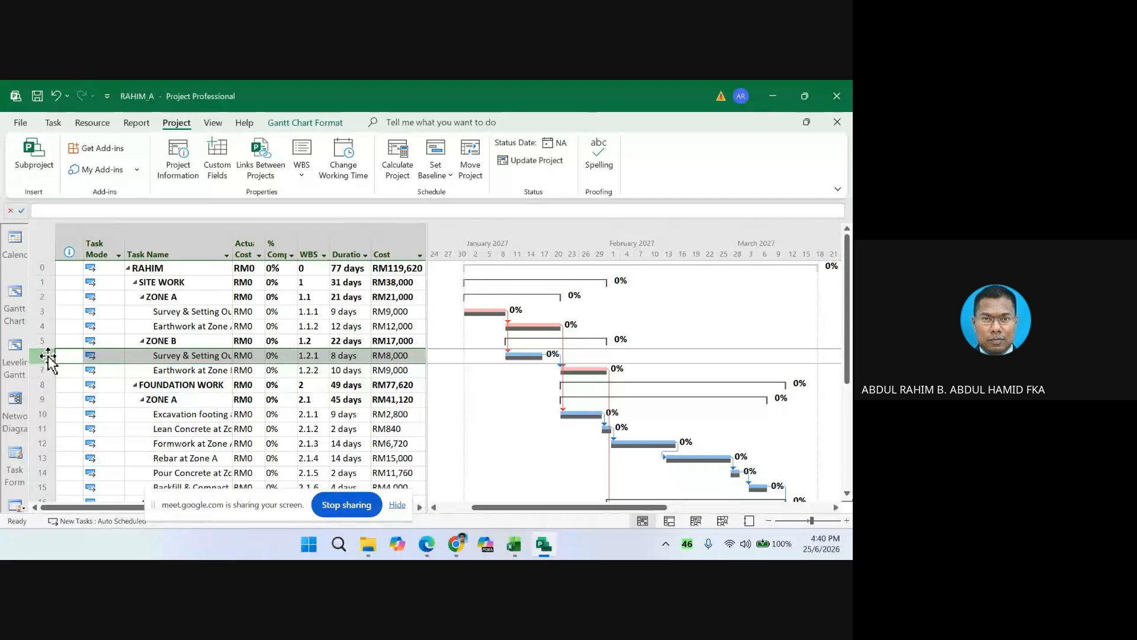
click(248, 240)
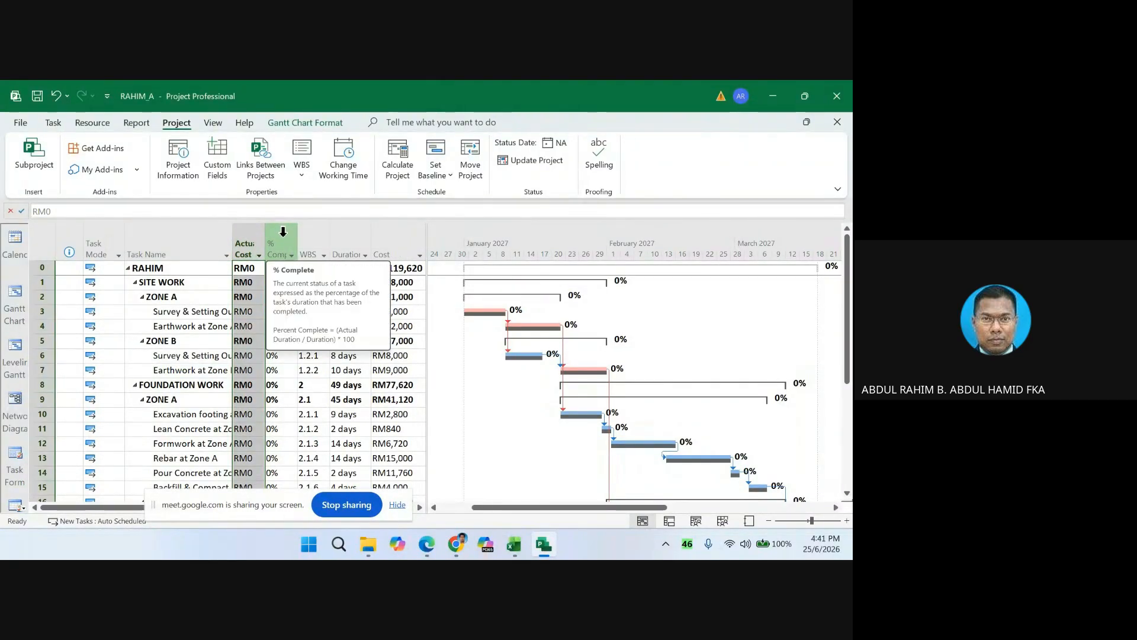
click(283, 232)
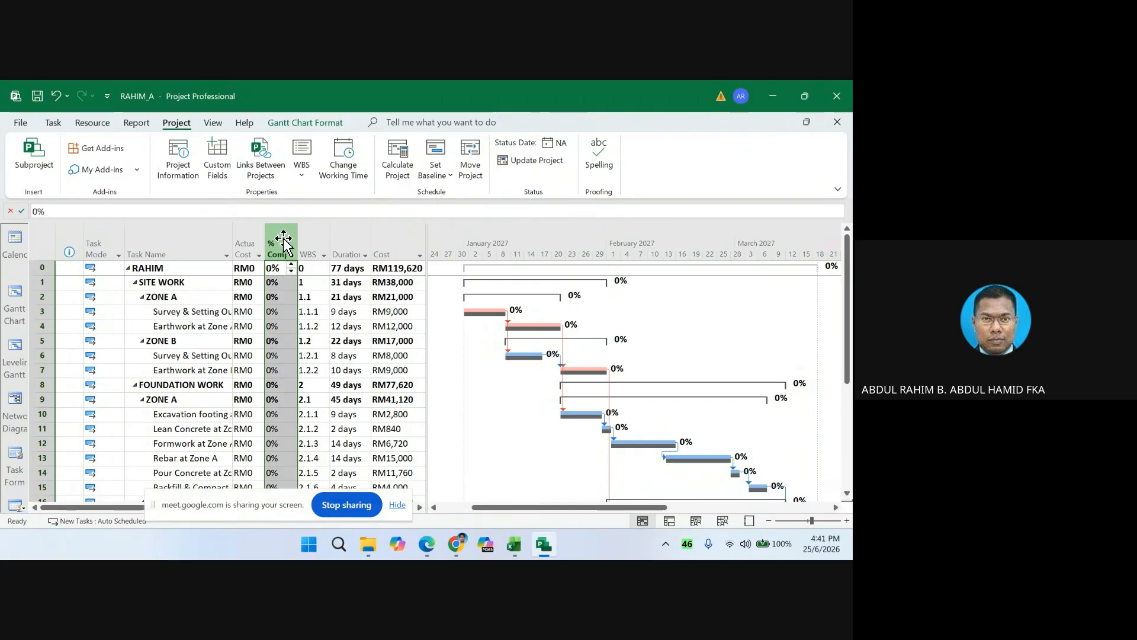
mouse_move(459, 547)
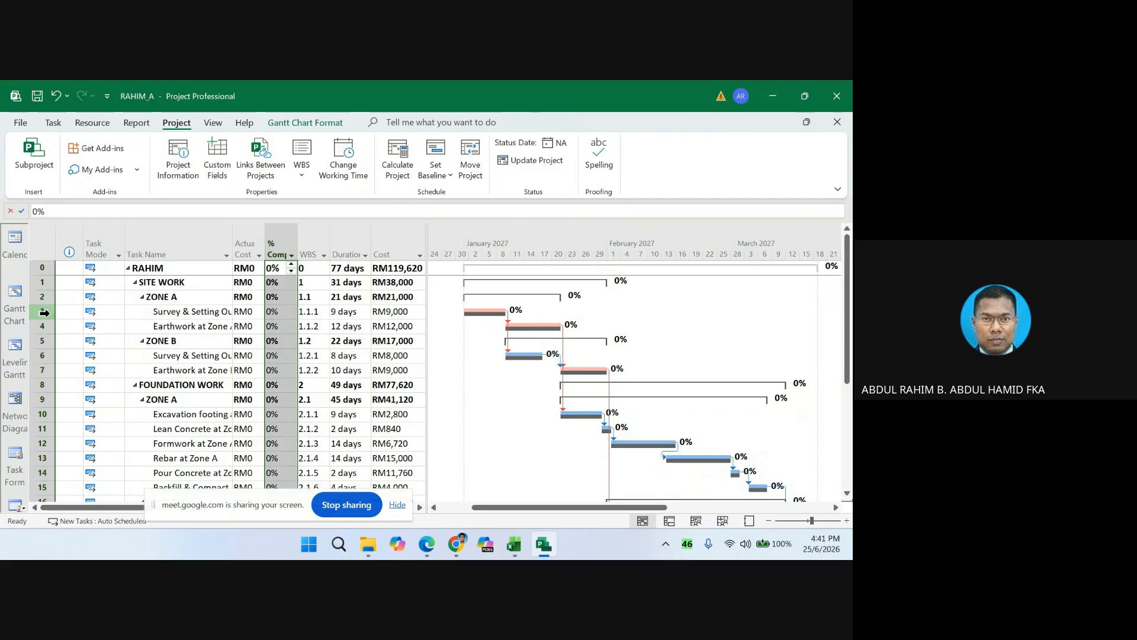
- Open Update Tasks for Survey & Setting Out at Zone A and set its actual start date to 1/1/2027
click(44, 312)
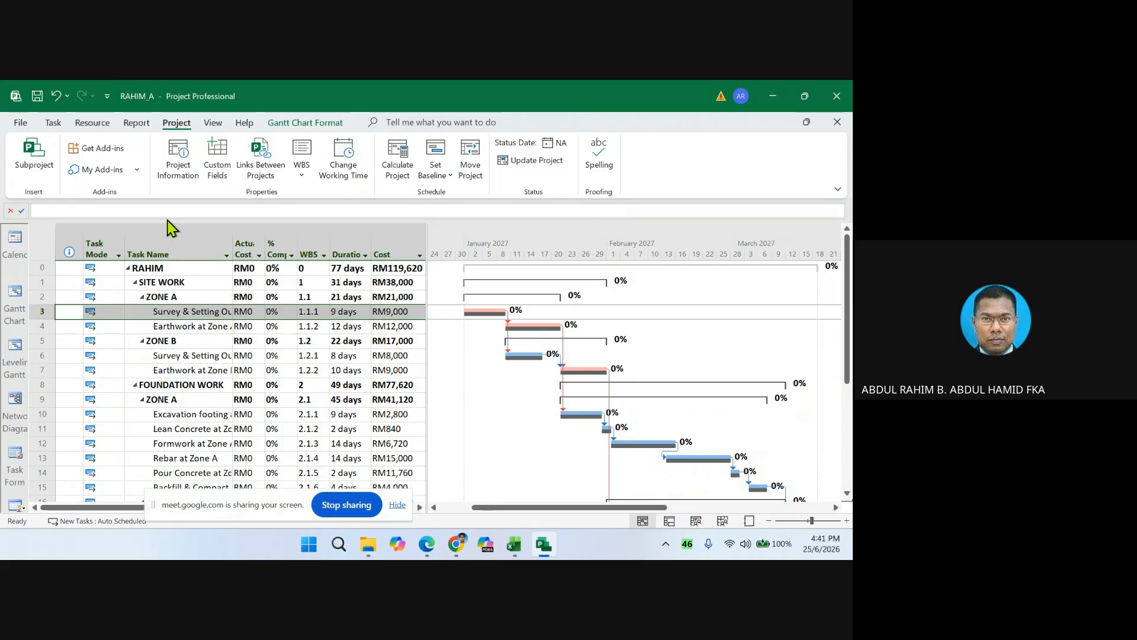
click(53, 123)
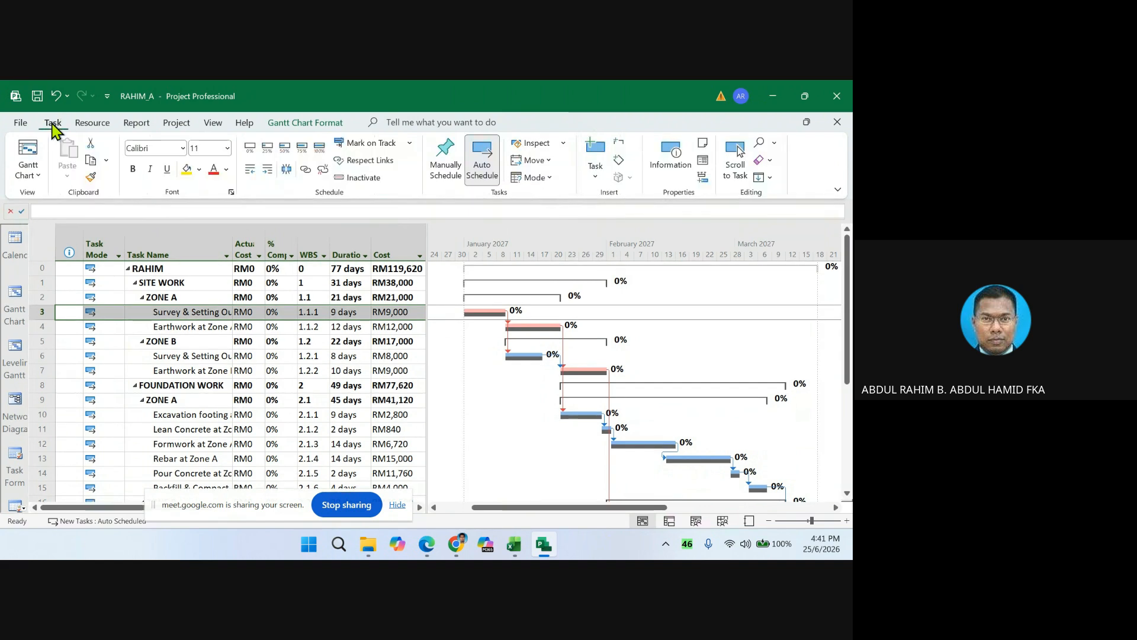
click(409, 143)
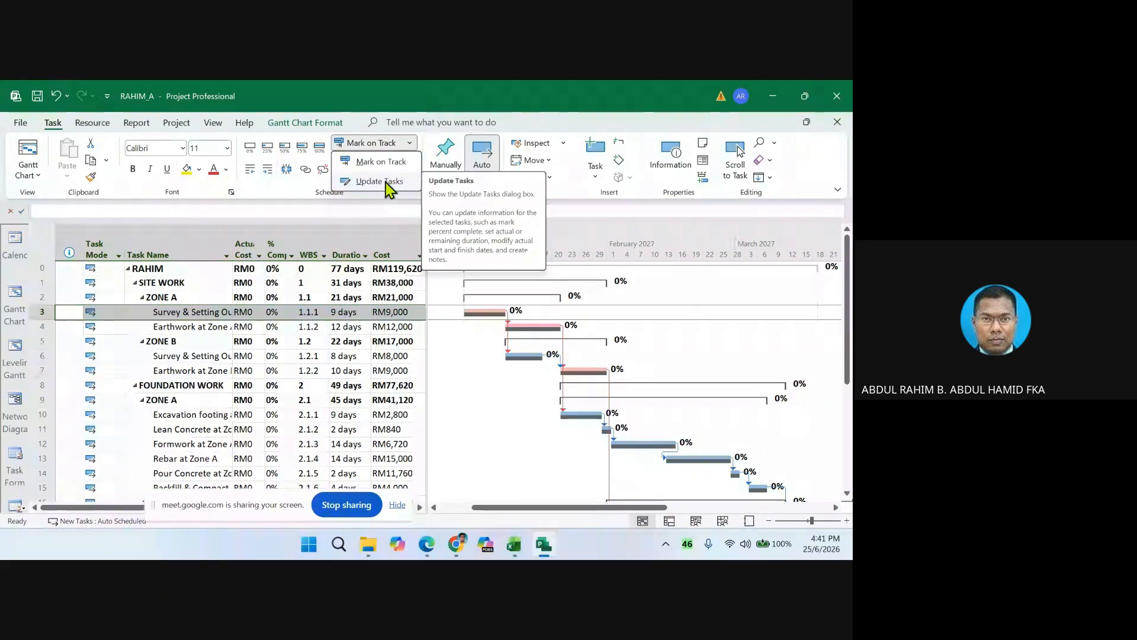
click(385, 181)
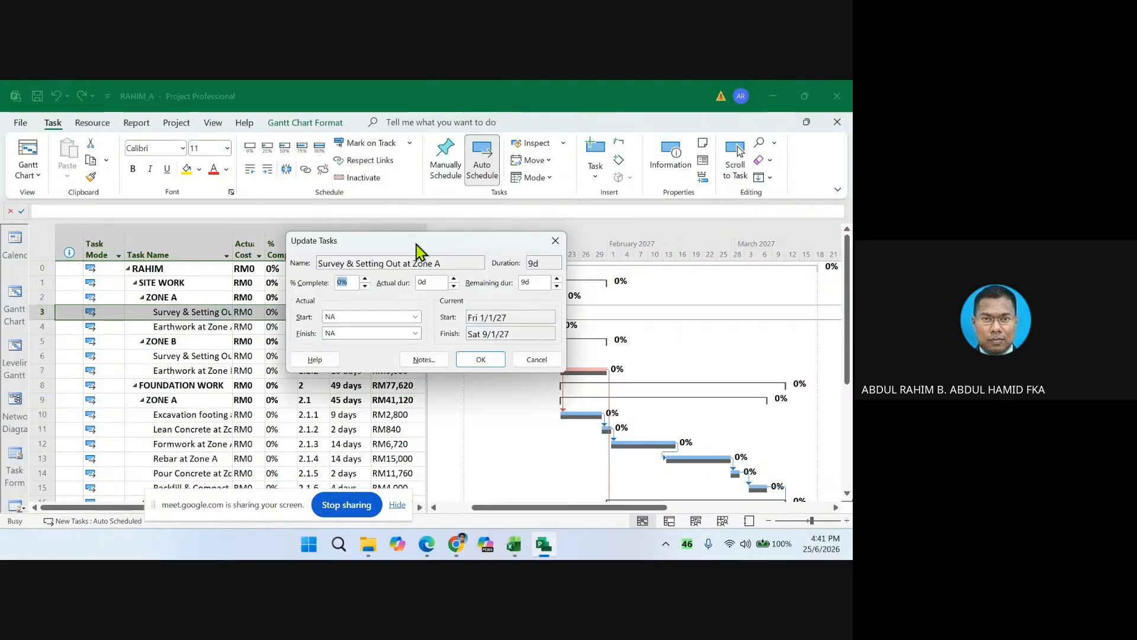
drag(405, 232, 401, 212)
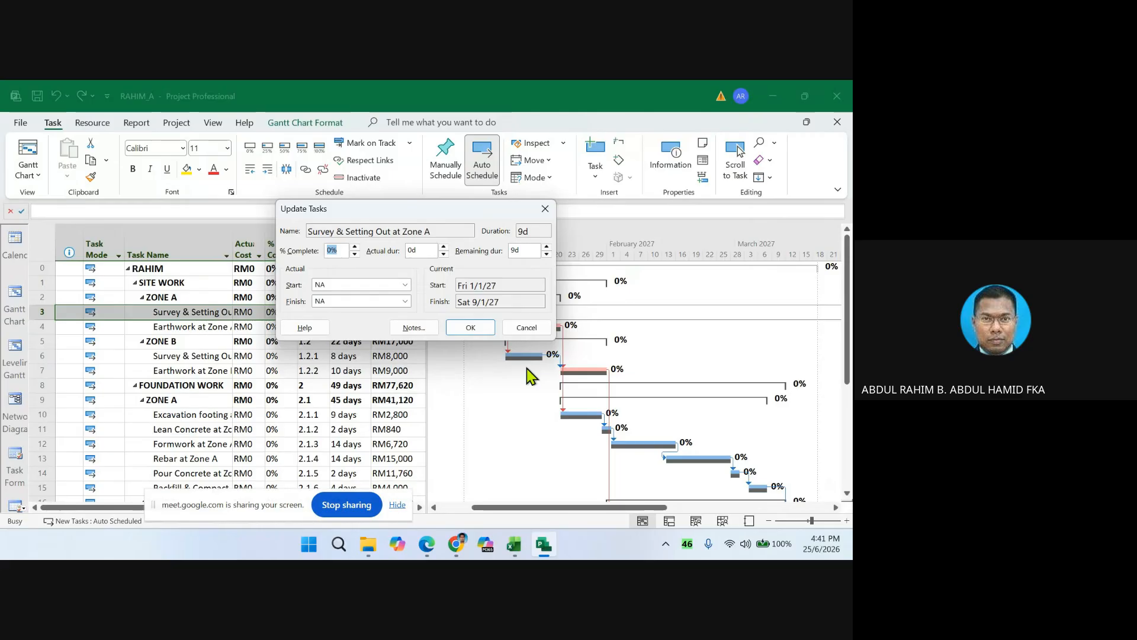
click(406, 285)
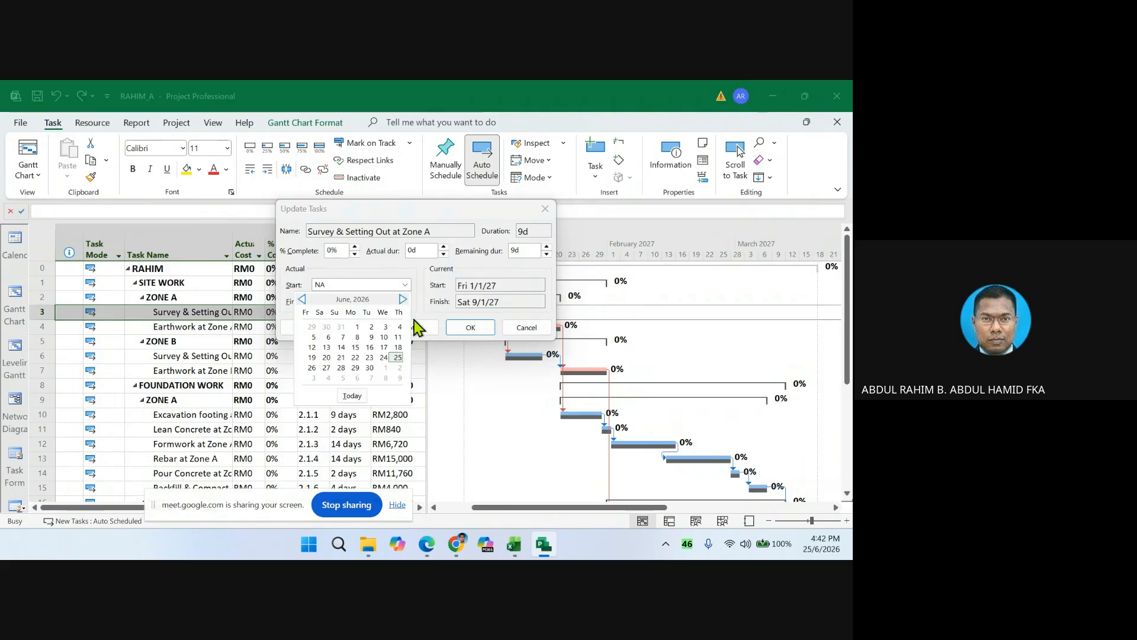
click(403, 299)
click(402, 299)
click(403, 299)
click(403, 299)
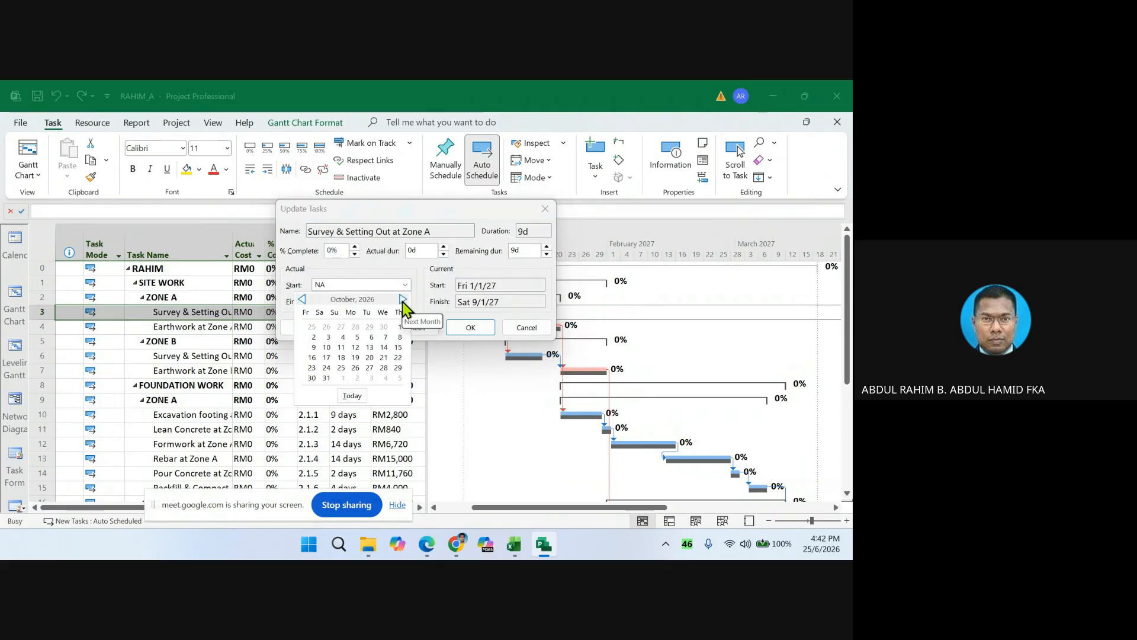
click(403, 300)
click(402, 299)
click(403, 299)
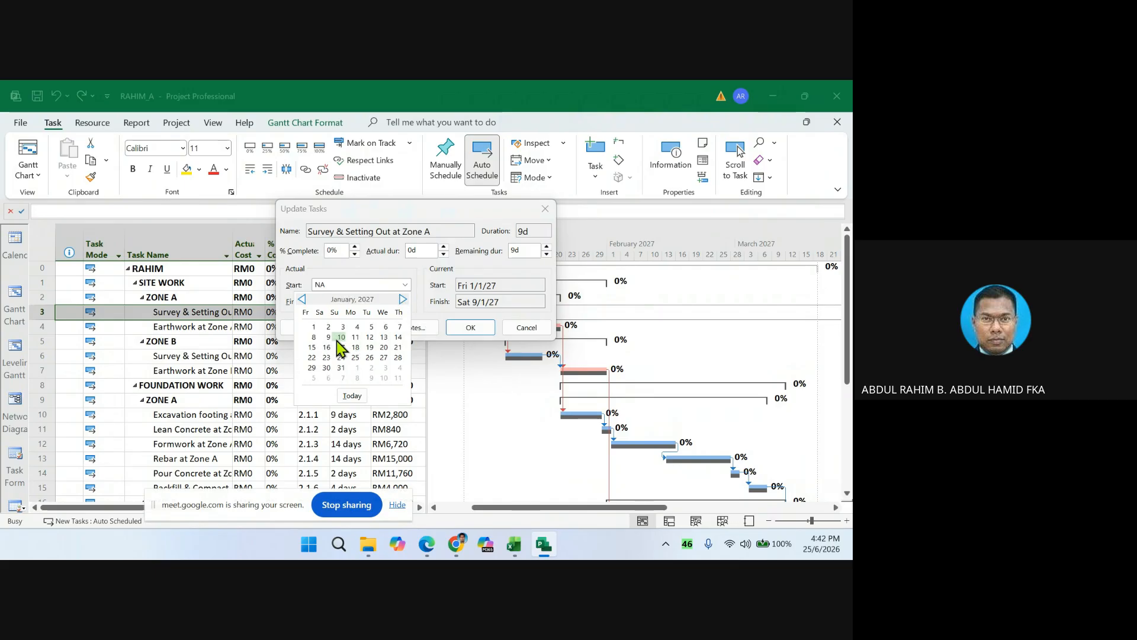
click(311, 325)
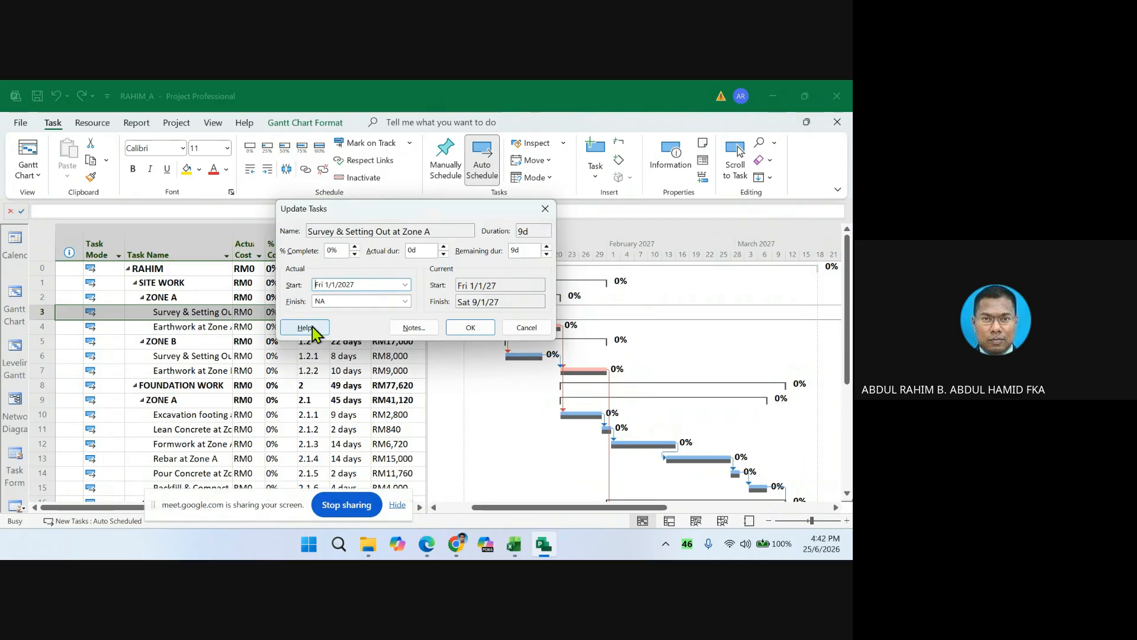
- Set the actual finish date of Survey & Setting Out at Zone A to 11/1/2027 and apply the task update
click(406, 302)
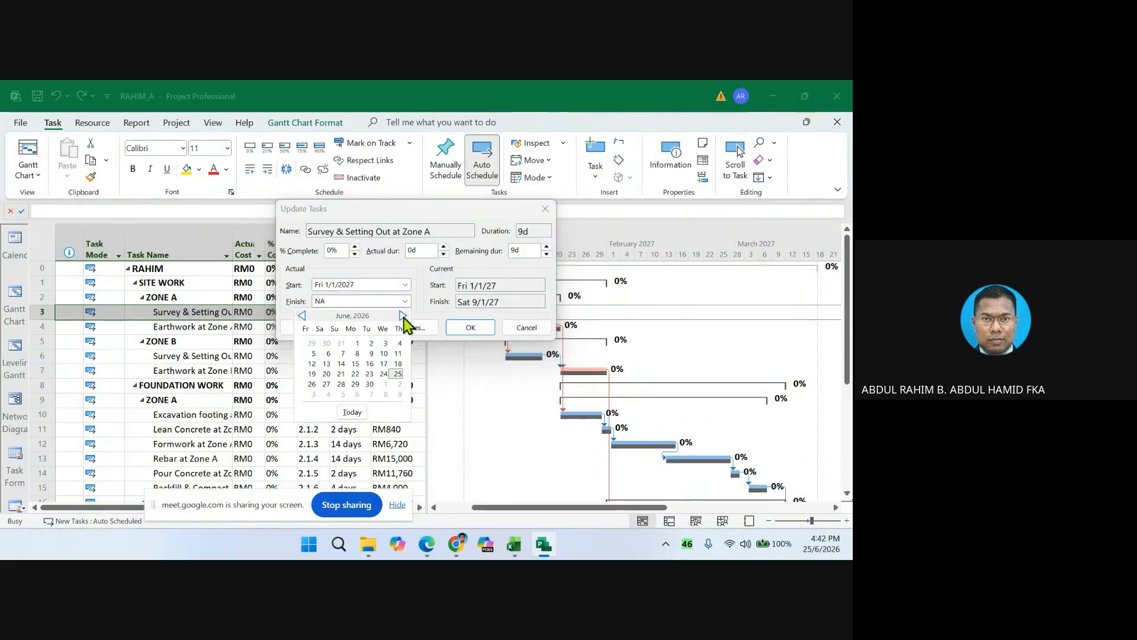
click(403, 315)
click(403, 316)
click(403, 316)
click(402, 316)
click(402, 316)
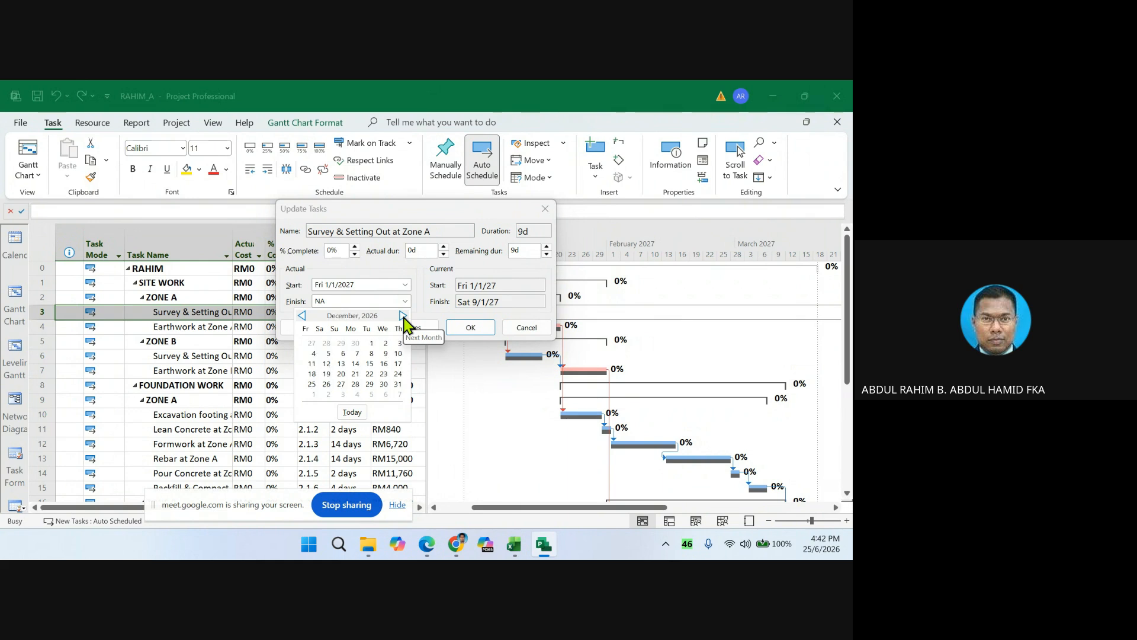
click(403, 316)
click(356, 353)
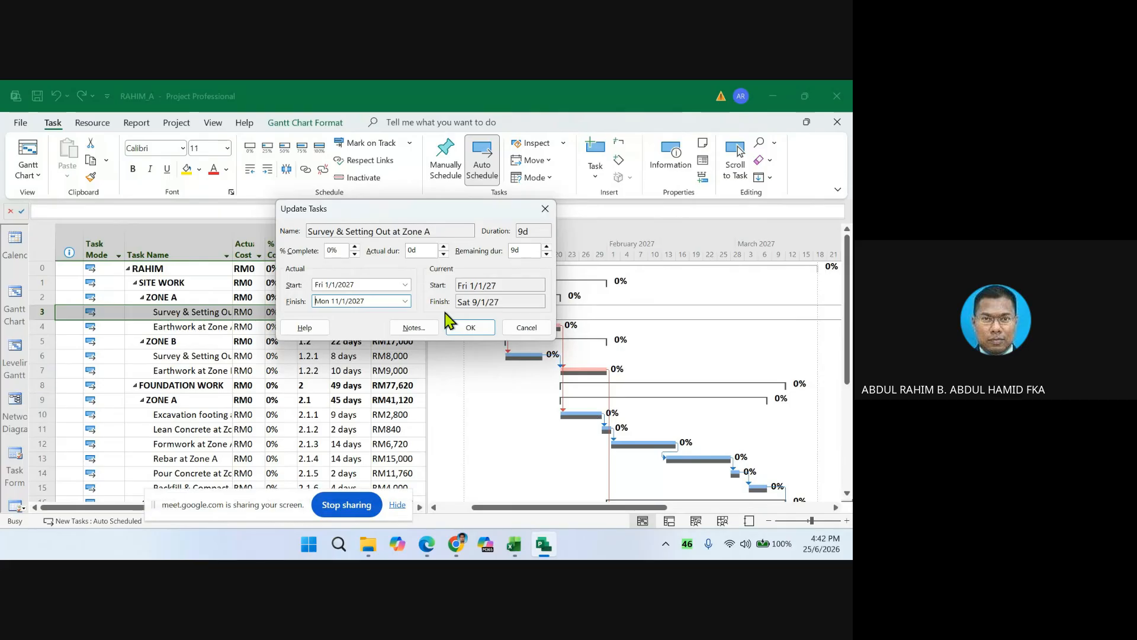
click(459, 327)
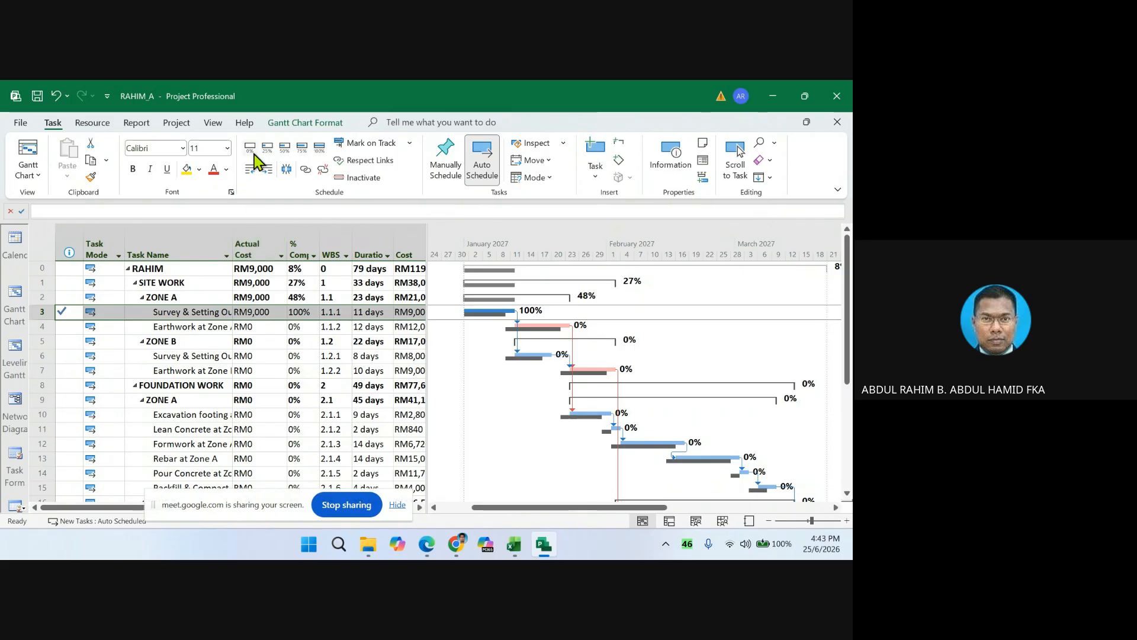
- Set the current date in the Project Information of RAHIM_A to 14/1/2027
click(177, 128)
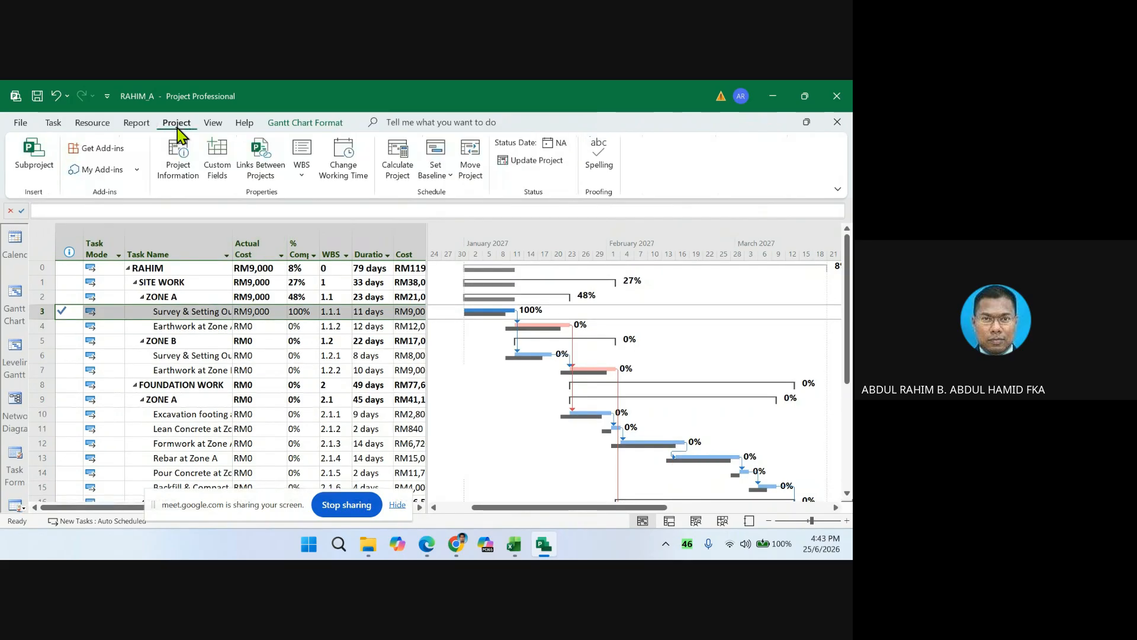
click(178, 161)
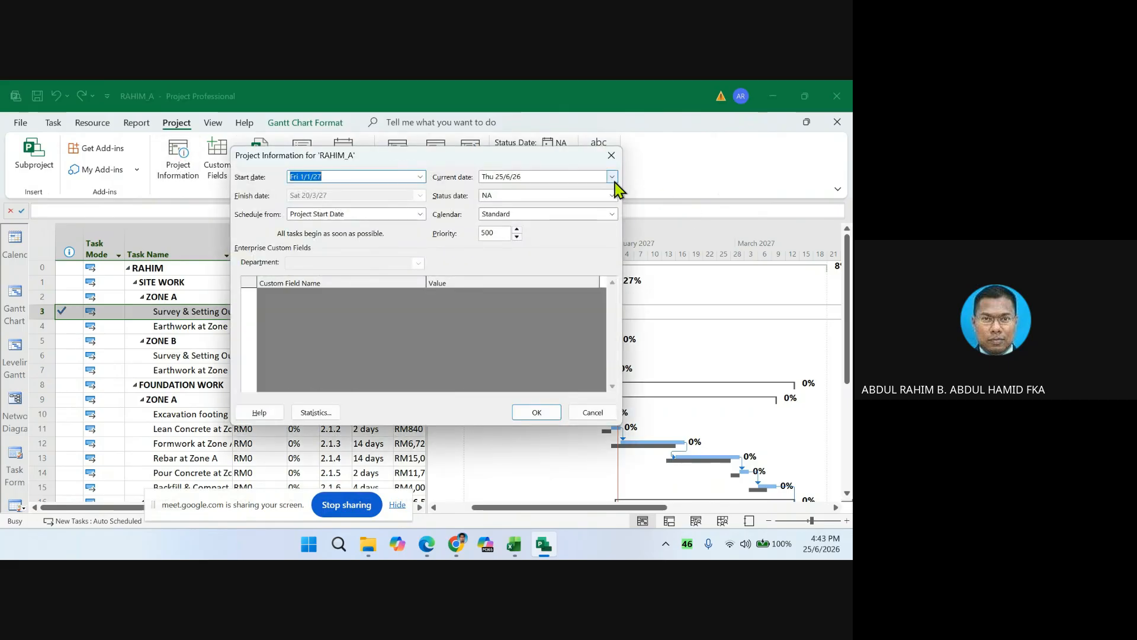
click(613, 178)
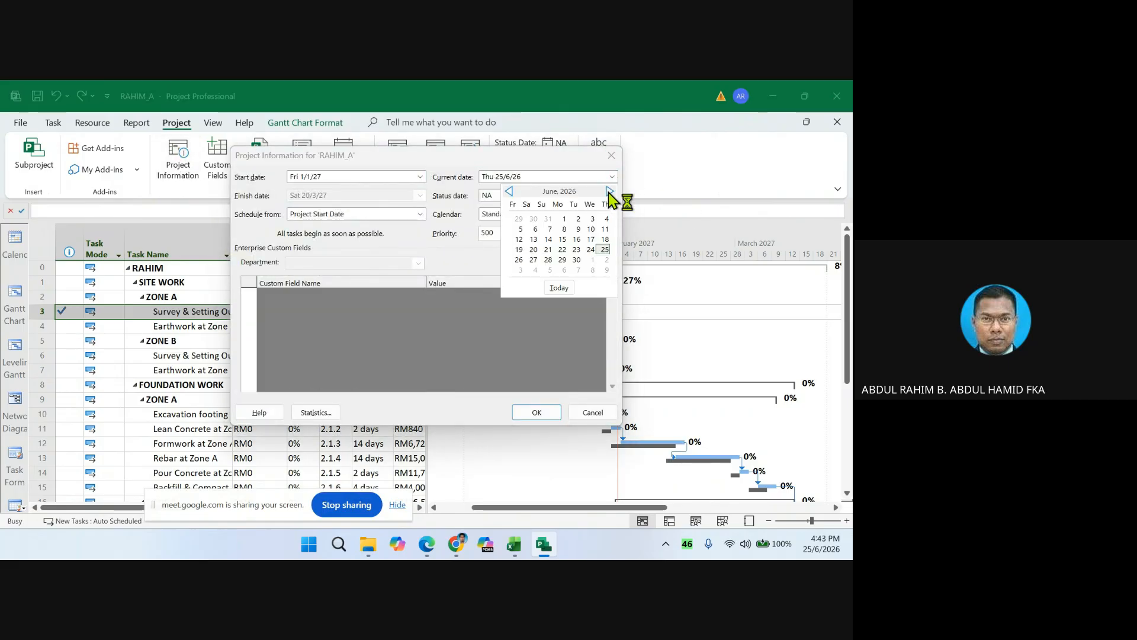
click(610, 191)
click(609, 191)
click(609, 192)
click(609, 191)
click(610, 191)
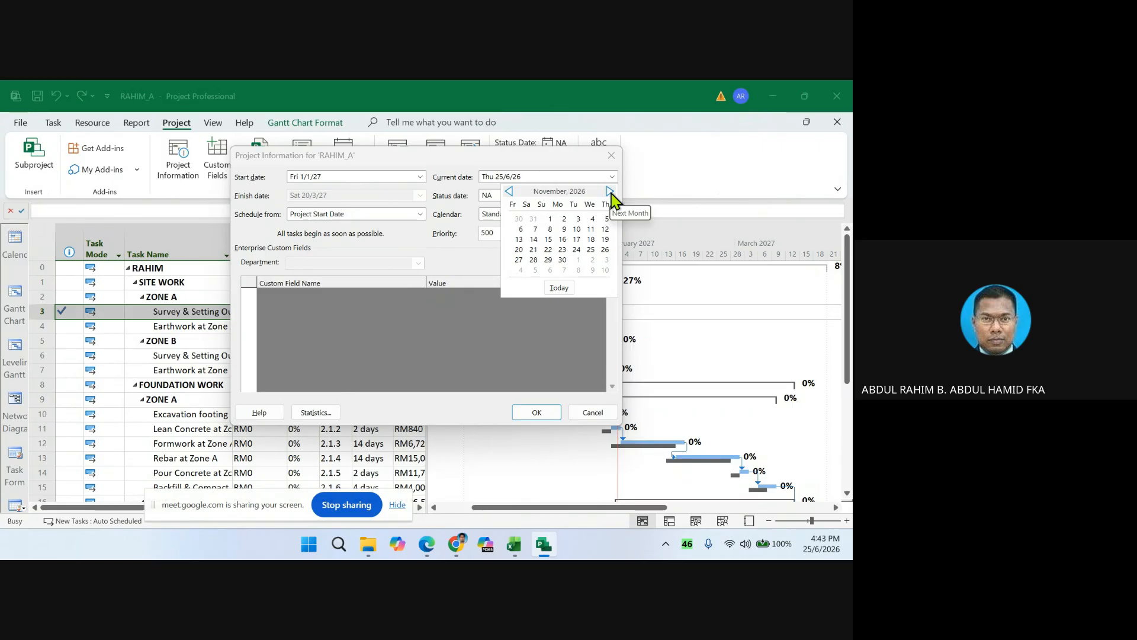
click(610, 191)
click(610, 191)
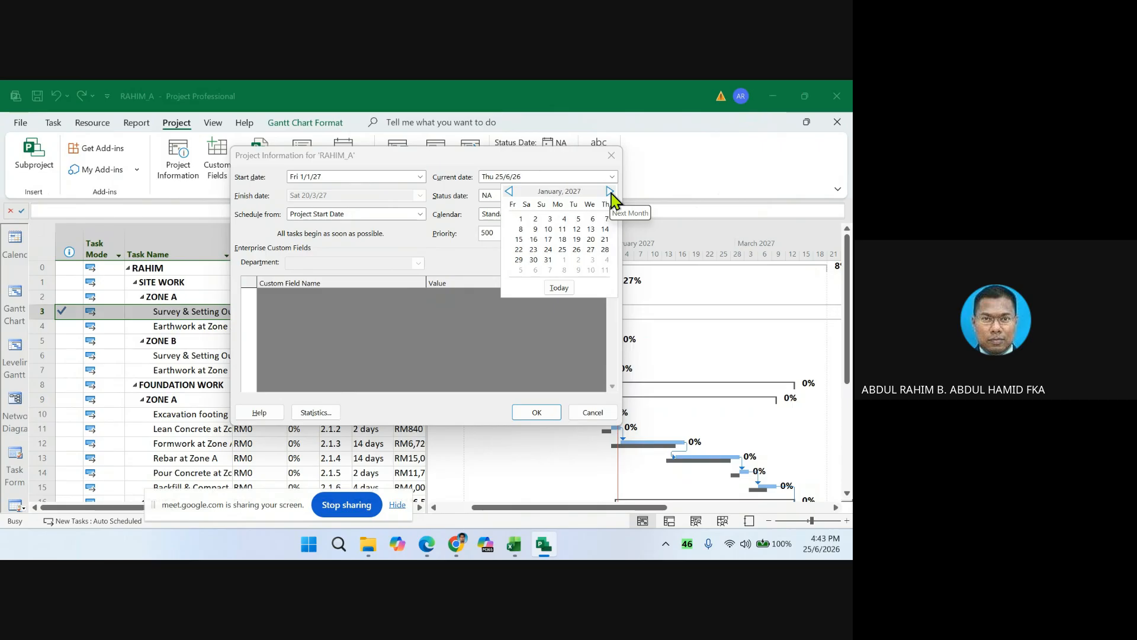
click(608, 229)
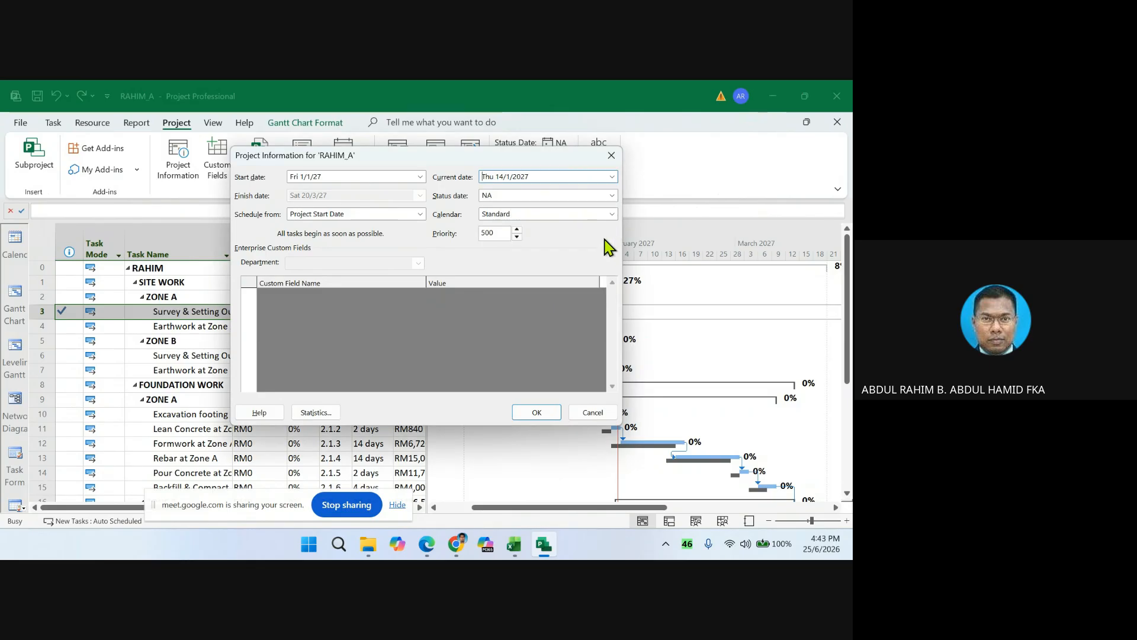
- Set the project's status date to 14/1/2027 and apply the project information
click(612, 196)
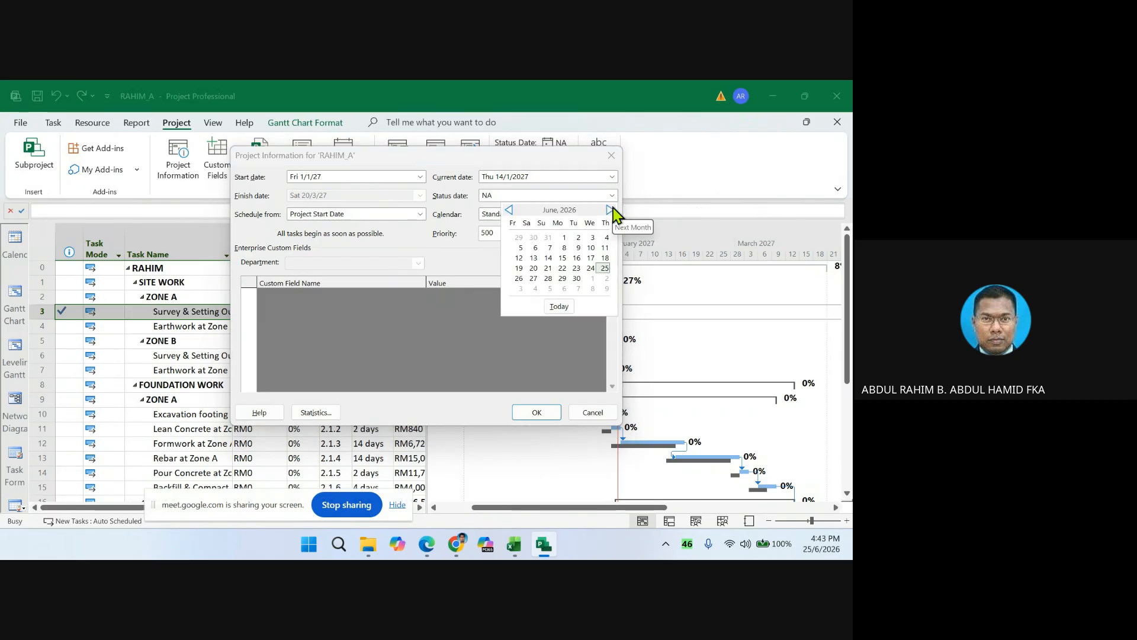
click(609, 211)
click(610, 211)
click(610, 210)
click(610, 211)
click(610, 210)
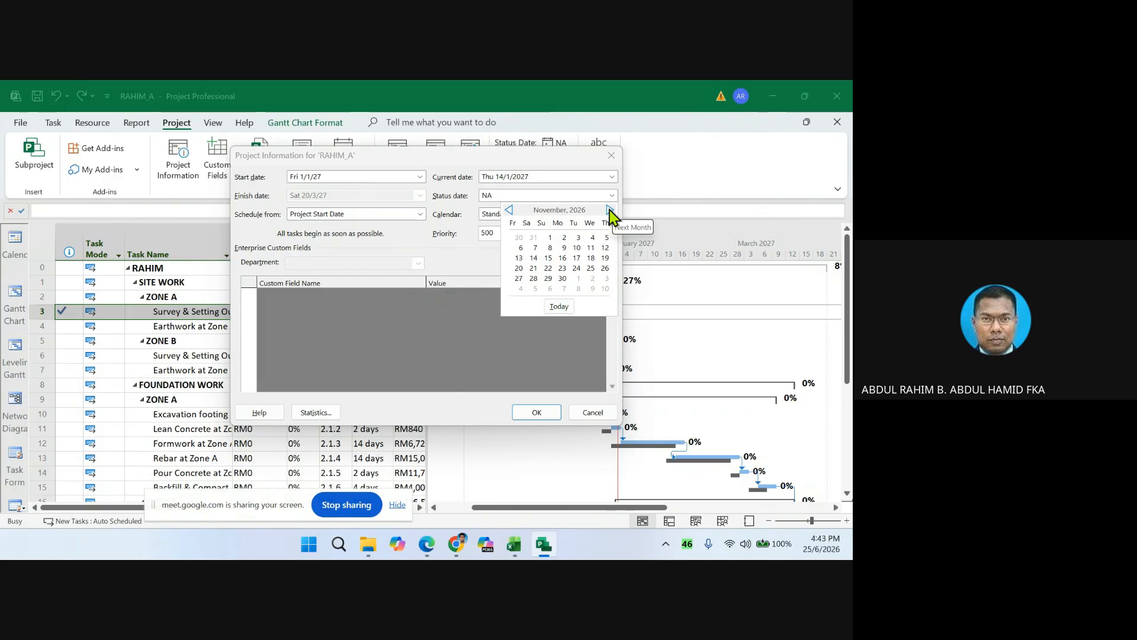
click(610, 210)
click(610, 210)
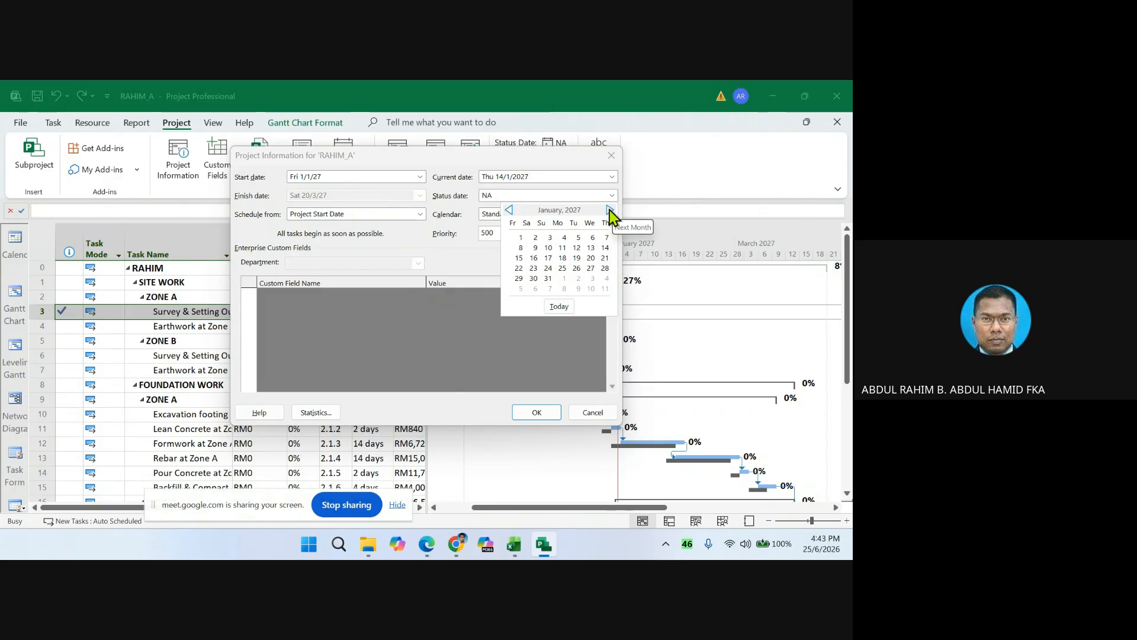
click(605, 247)
click(536, 413)
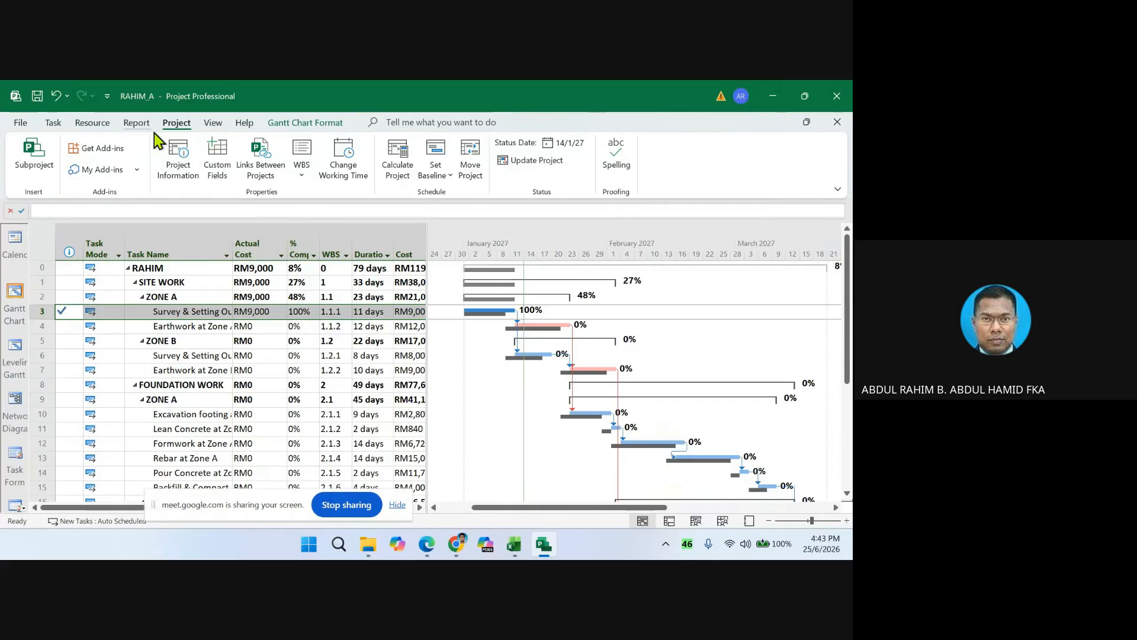
- Open Update Tasks for Earthwork at Zone A and set its actual start date to 12/1/2027
click(53, 122)
click(45, 326)
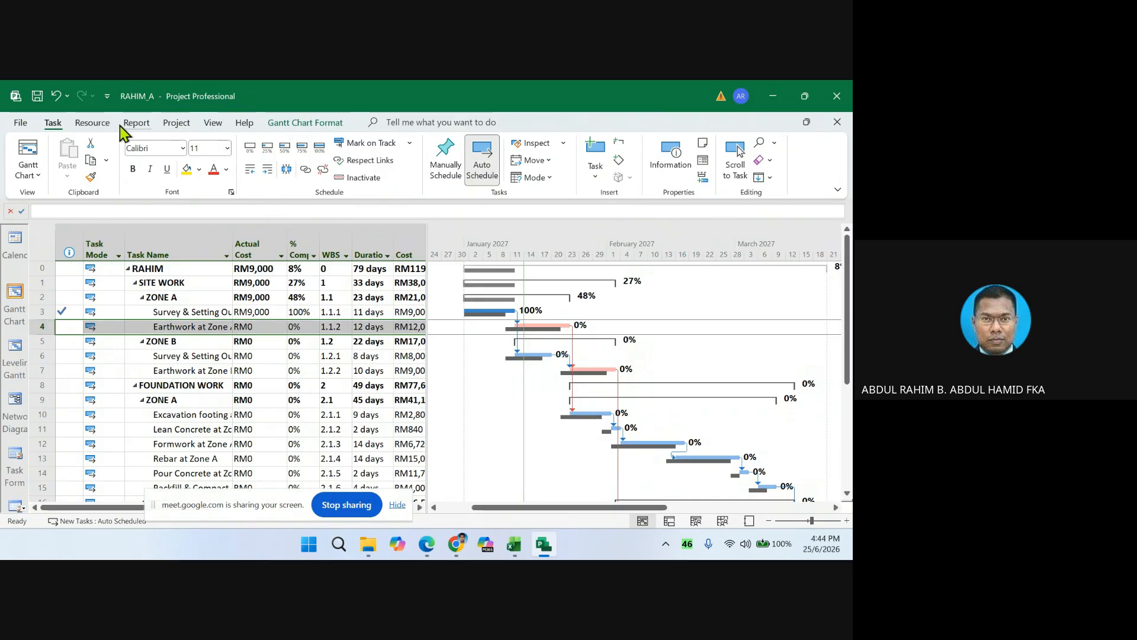
click(410, 143)
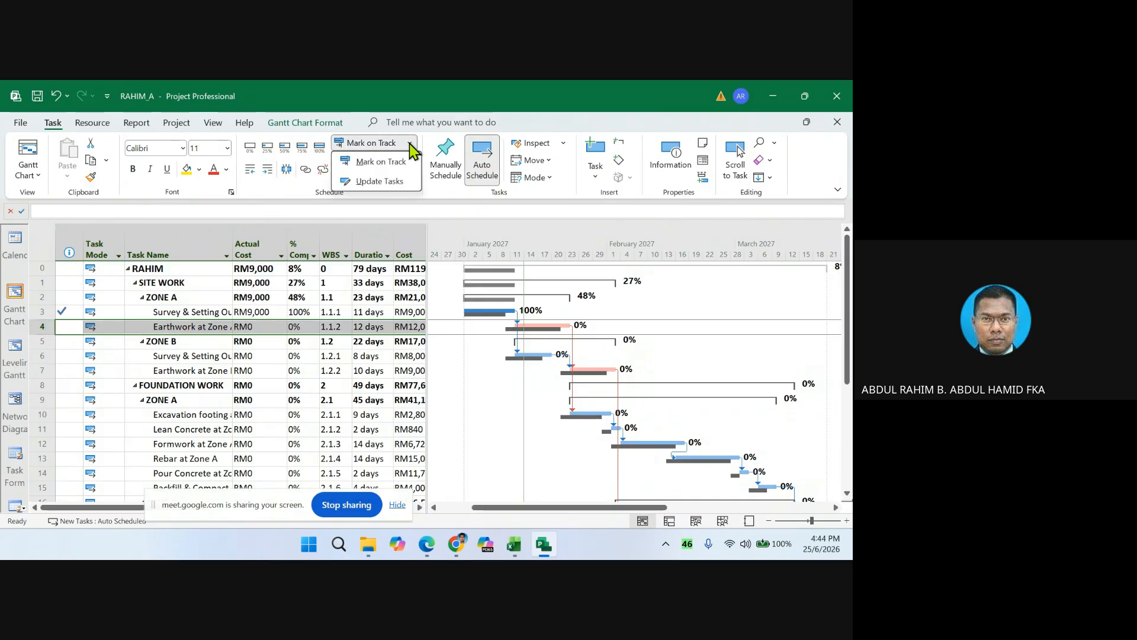
click(382, 180)
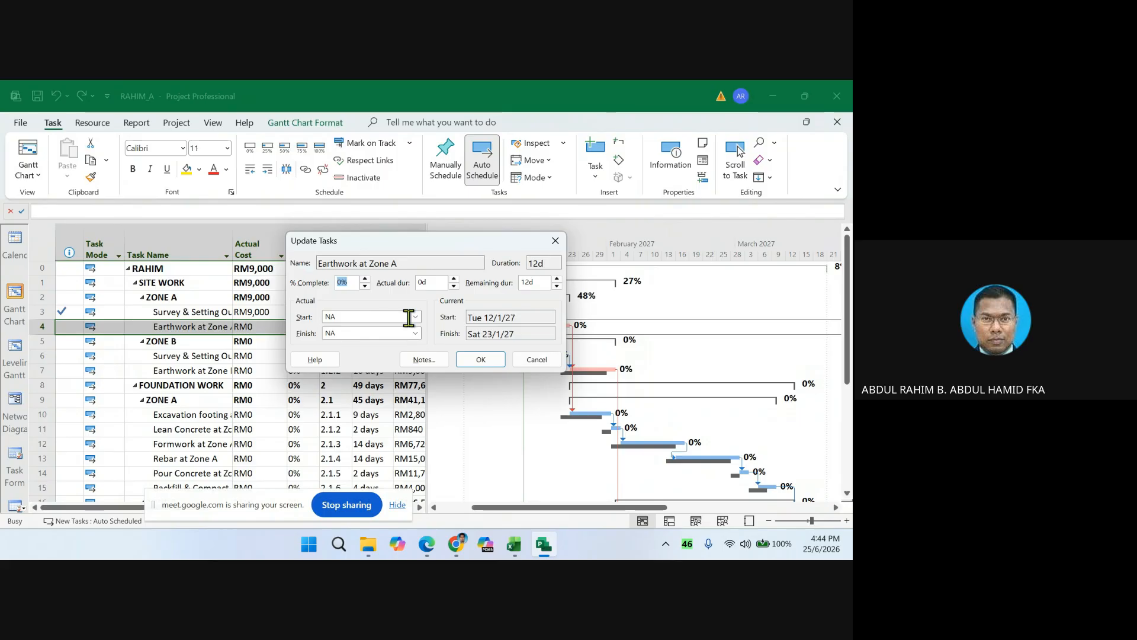
click(344, 283)
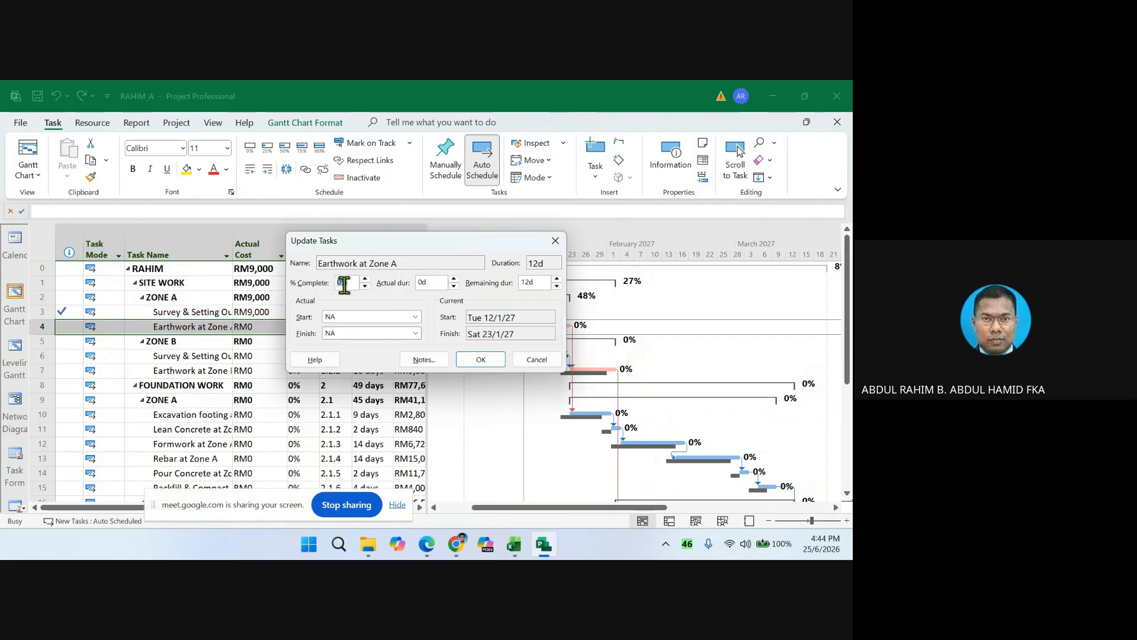
click(415, 317)
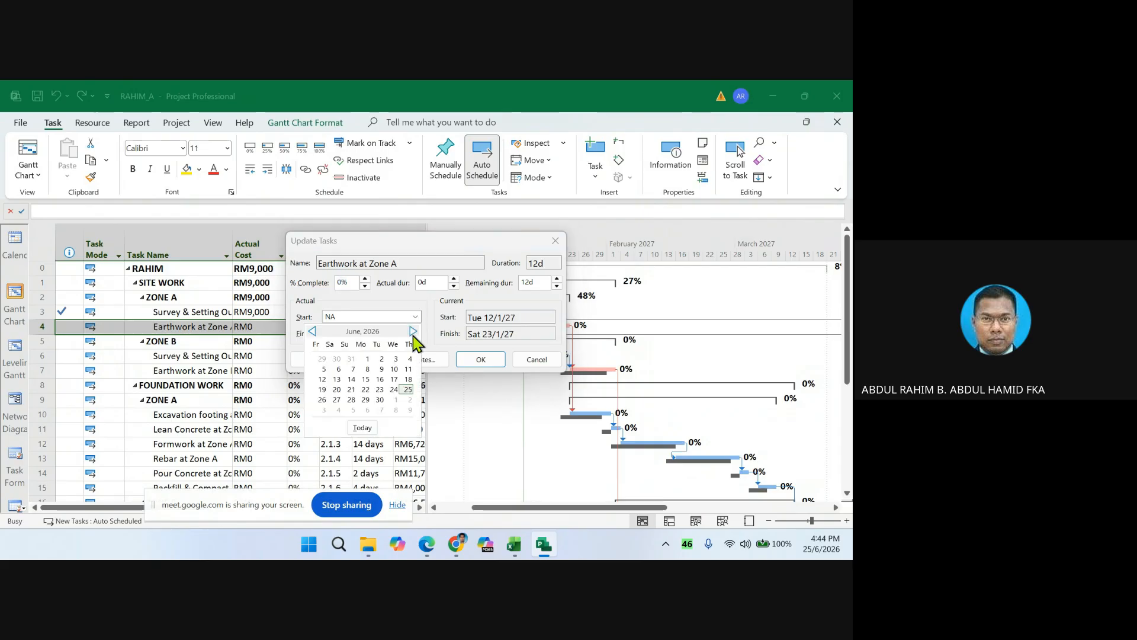
click(413, 332)
click(414, 331)
click(413, 332)
click(413, 332)
click(413, 332)
click(414, 332)
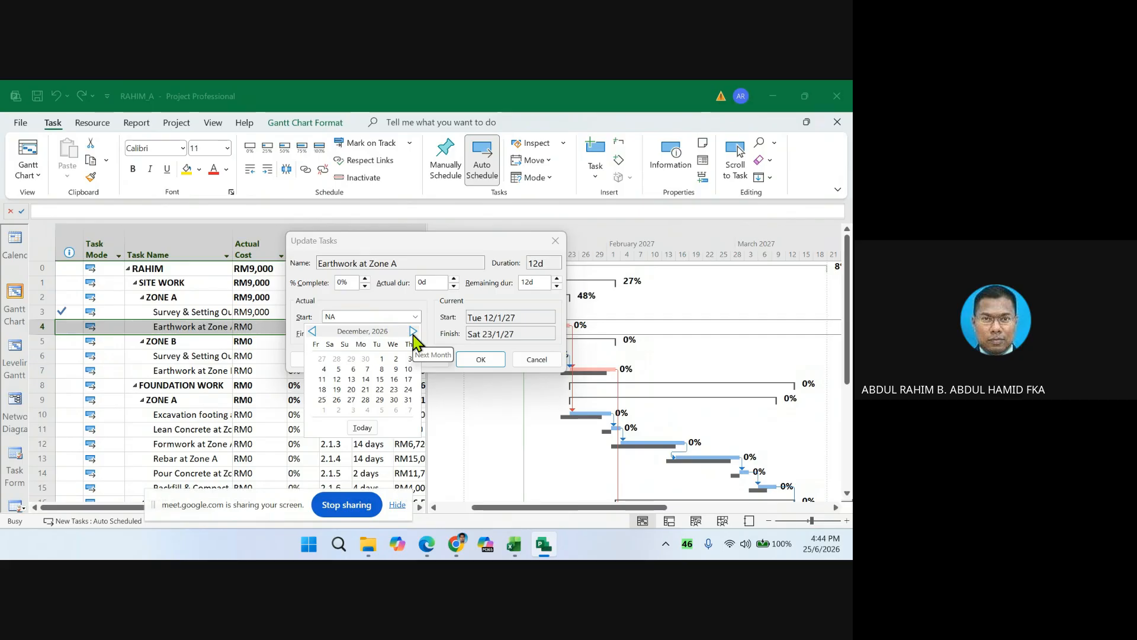
click(413, 332)
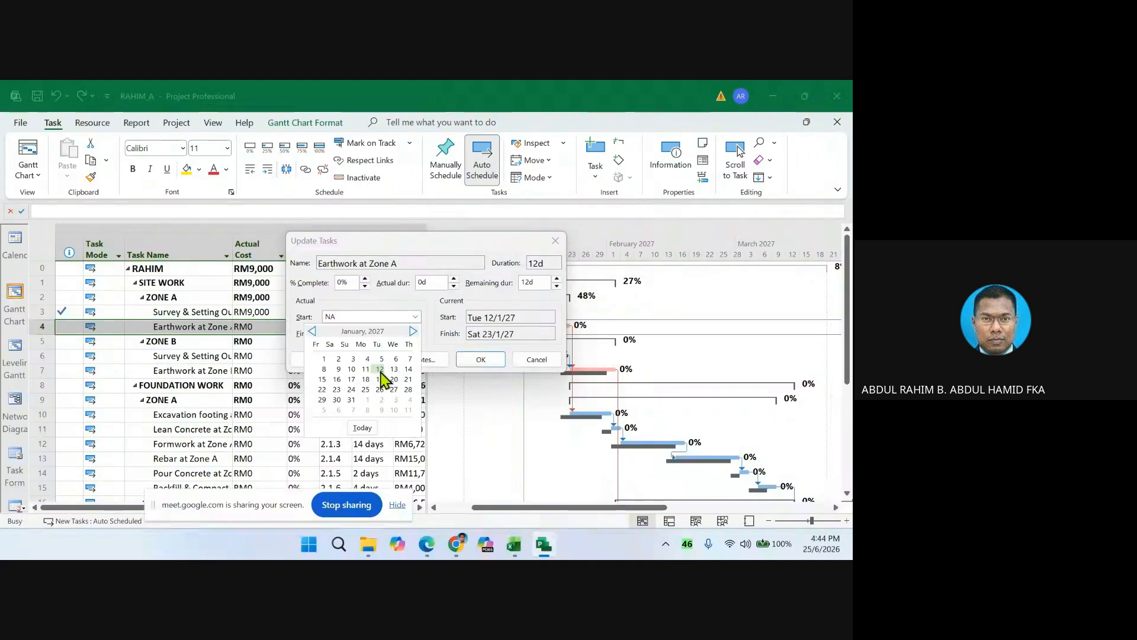
click(380, 372)
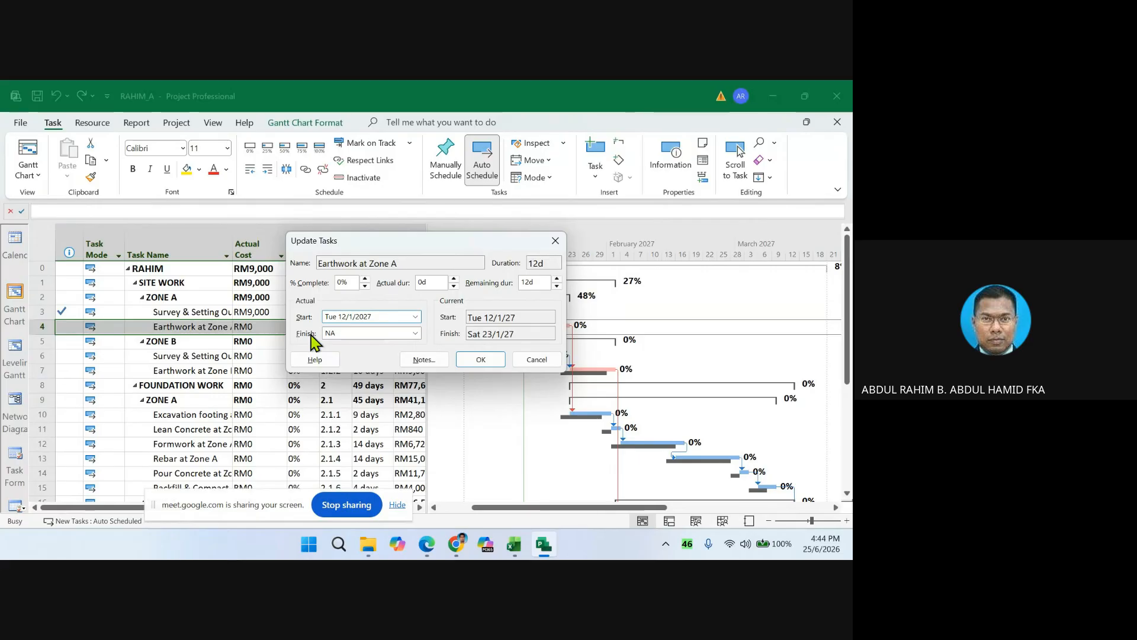
- Check the 14/1/2027 info in the exercise PDF, then set Earthwork at Zone A to 20% complete and apply the task update
mouse_move(426, 544)
click(417, 503)
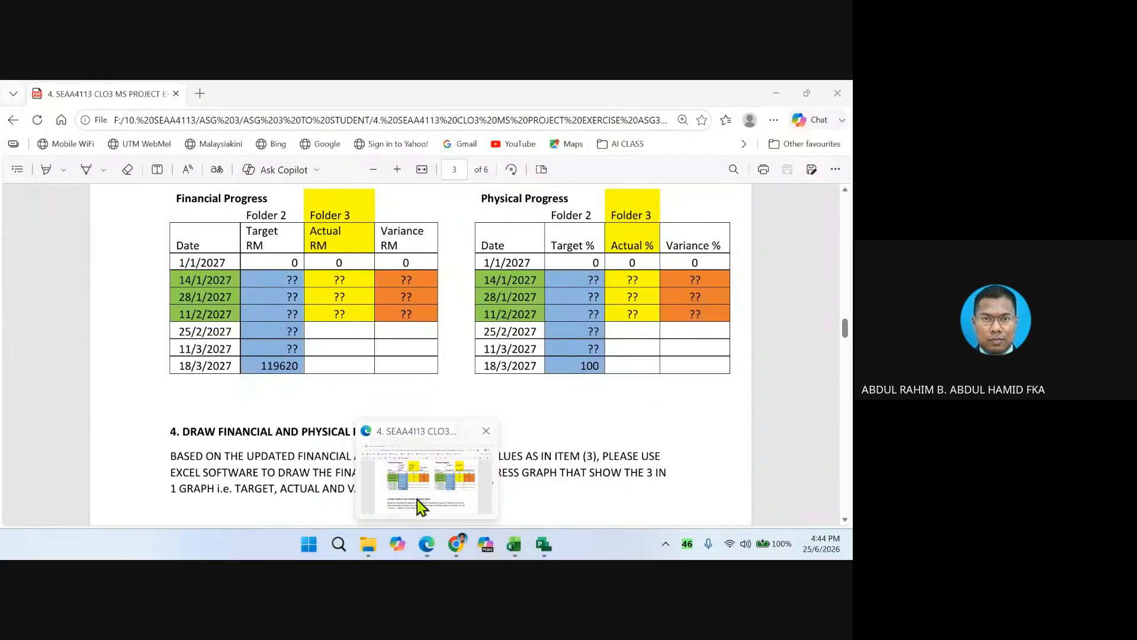
scroll(401, 439, up, 5)
scroll(401, 441, up, 5)
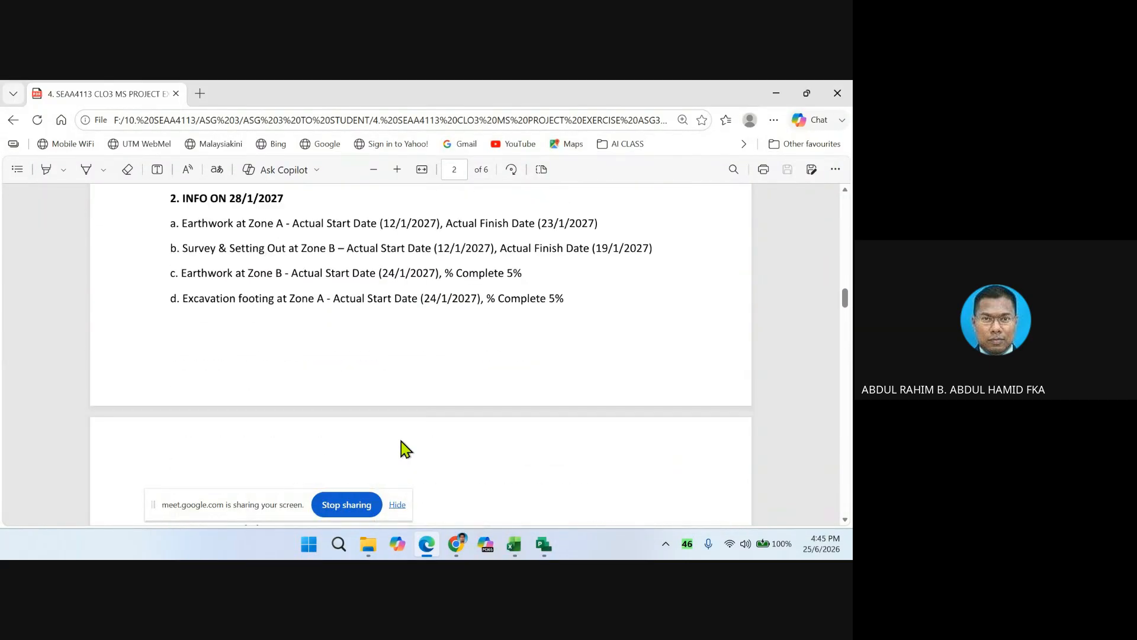
scroll(400, 442, down, 4)
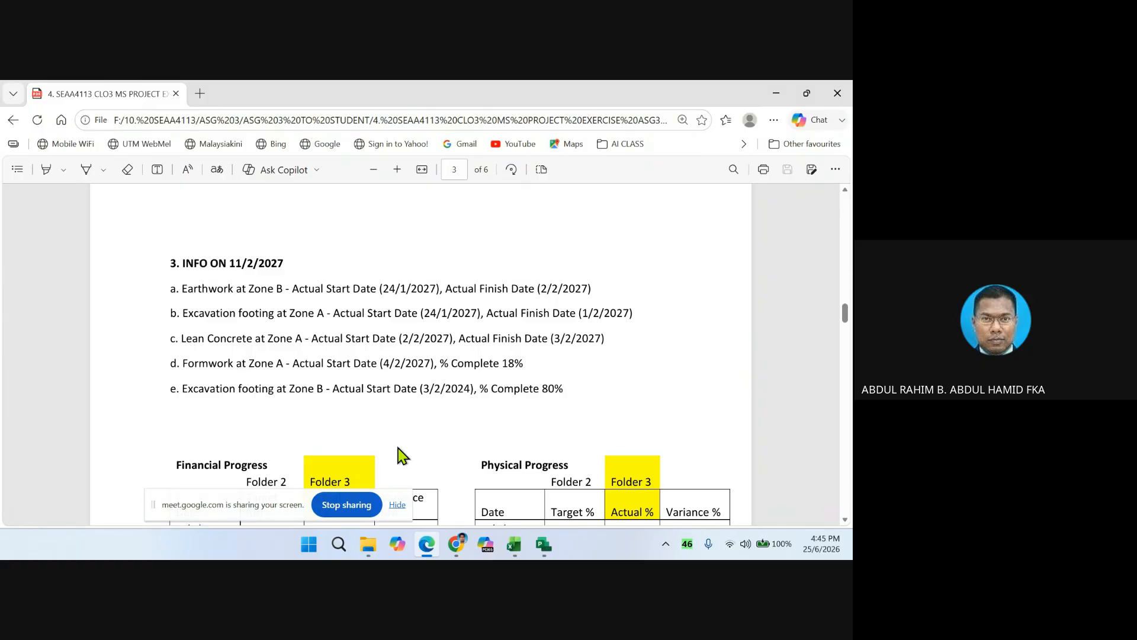
scroll(399, 450, up, 10)
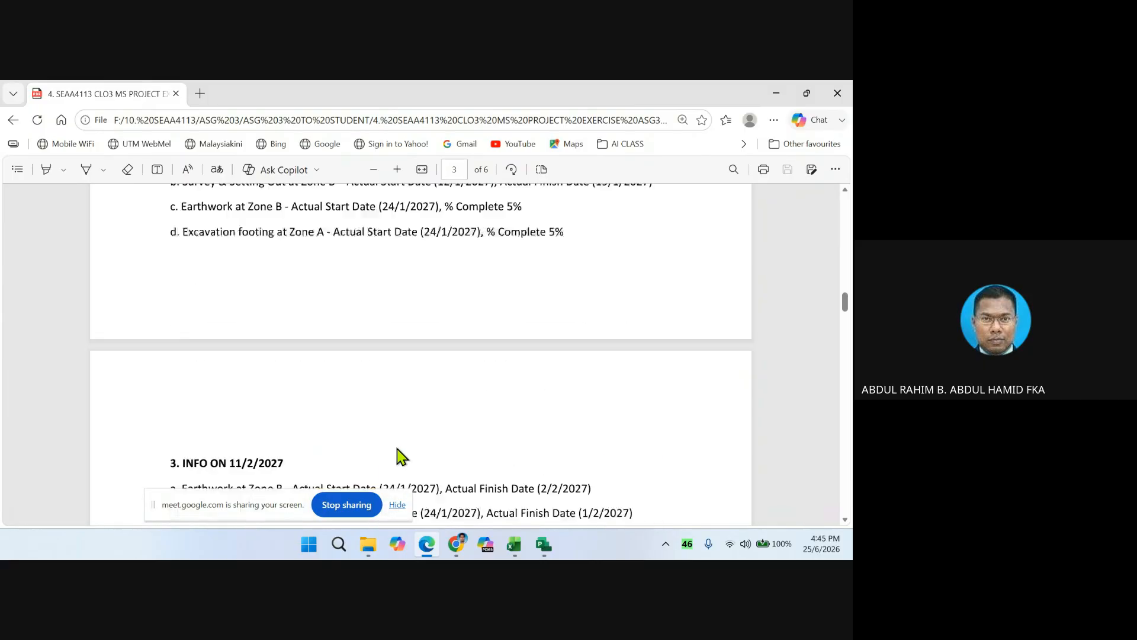
scroll(398, 448, down, 1)
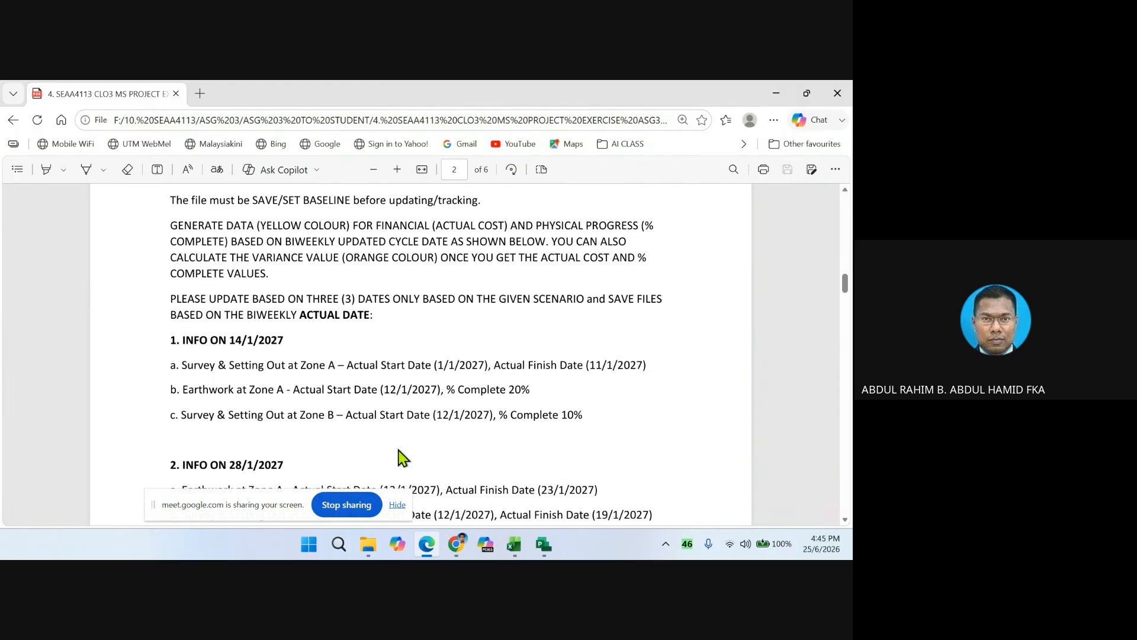
click(547, 554)
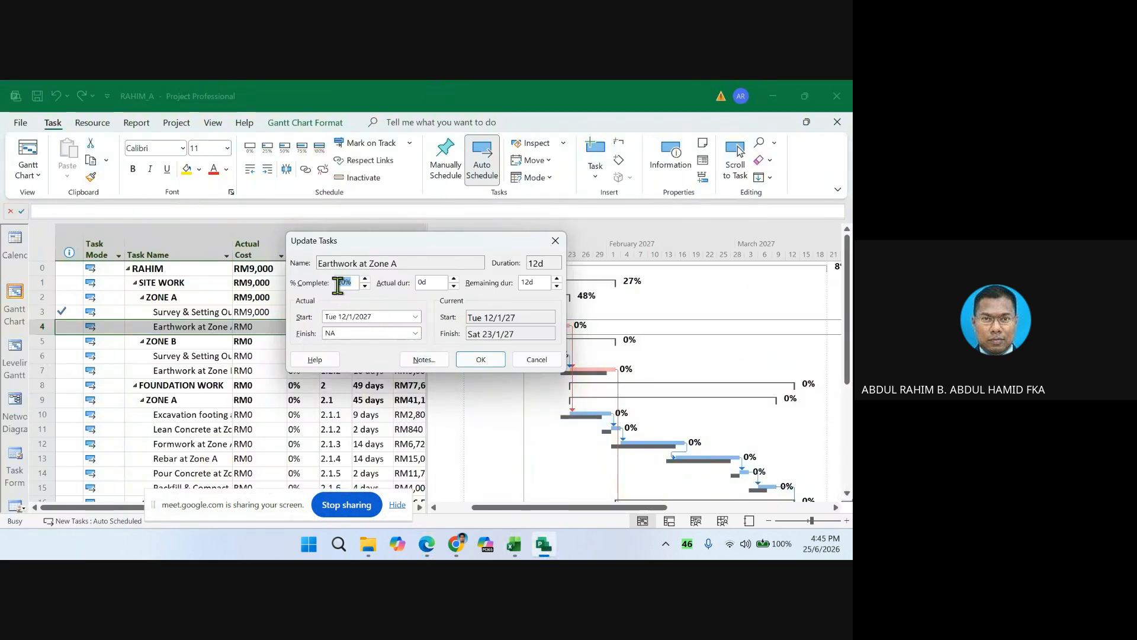
click(482, 363)
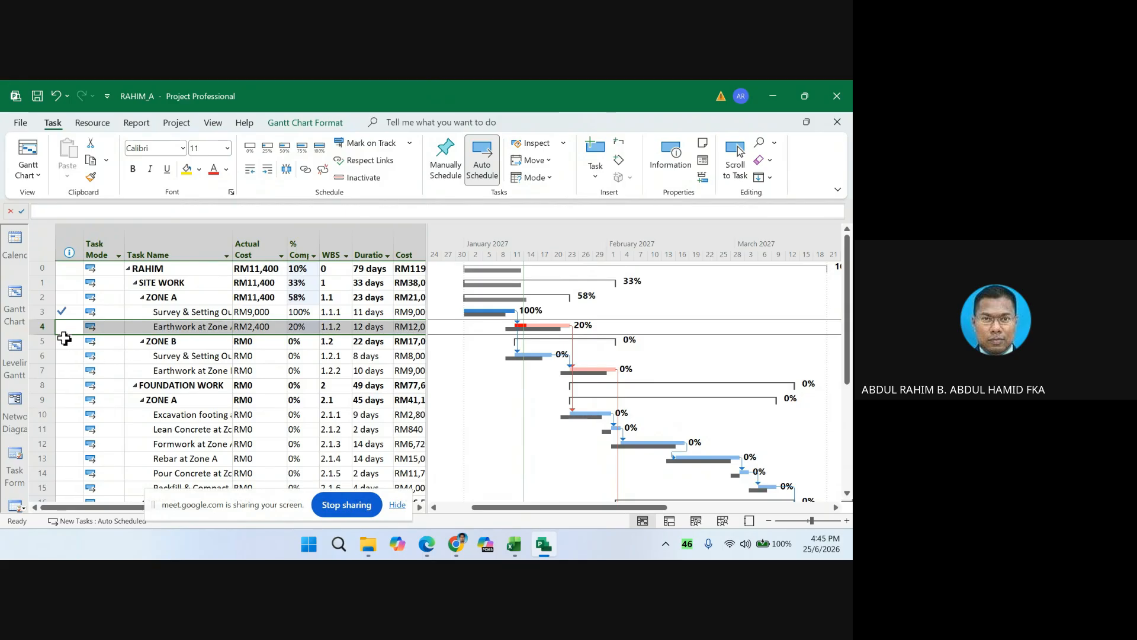
- Update Survey & Setting Out at Zone B with an actual start date of 12/1/2027 and 10% complete
click(42, 357)
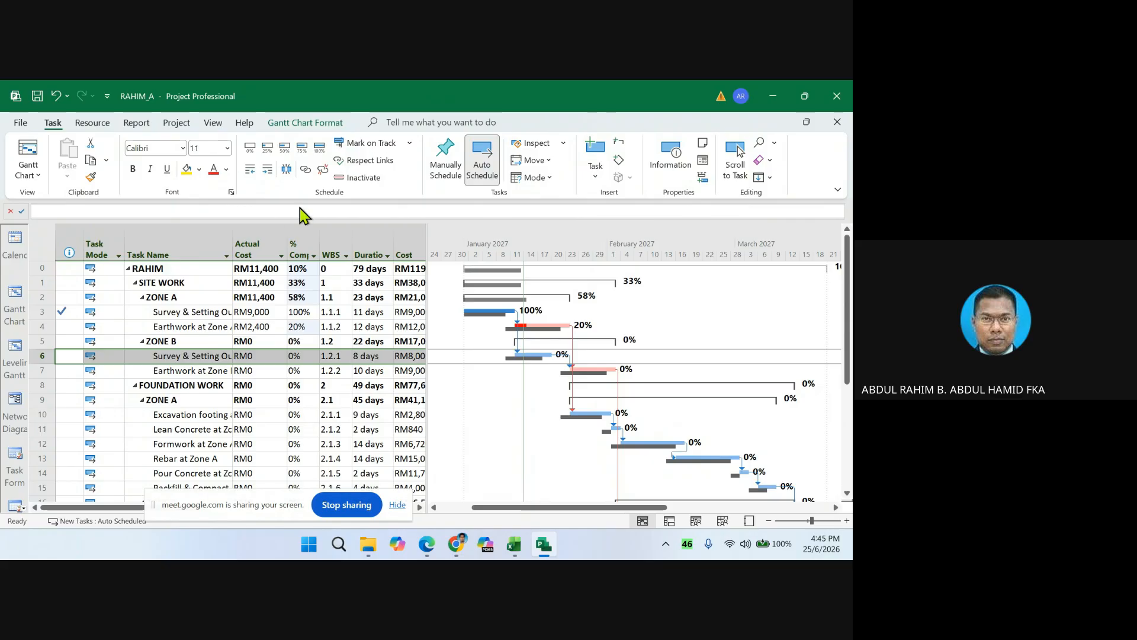
click(408, 143)
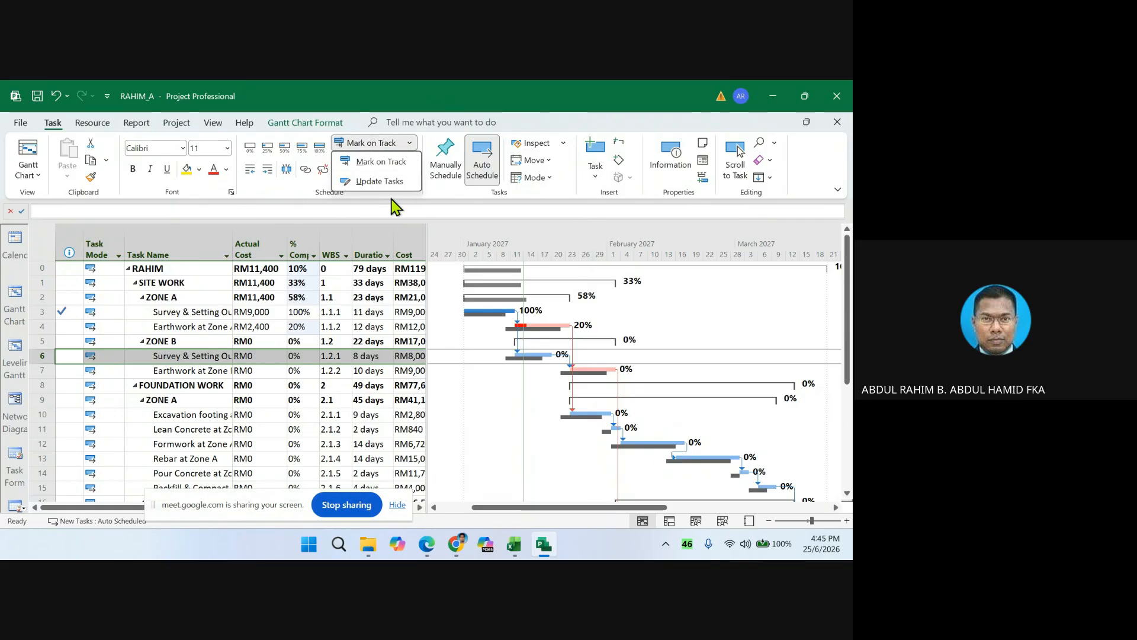
click(377, 181)
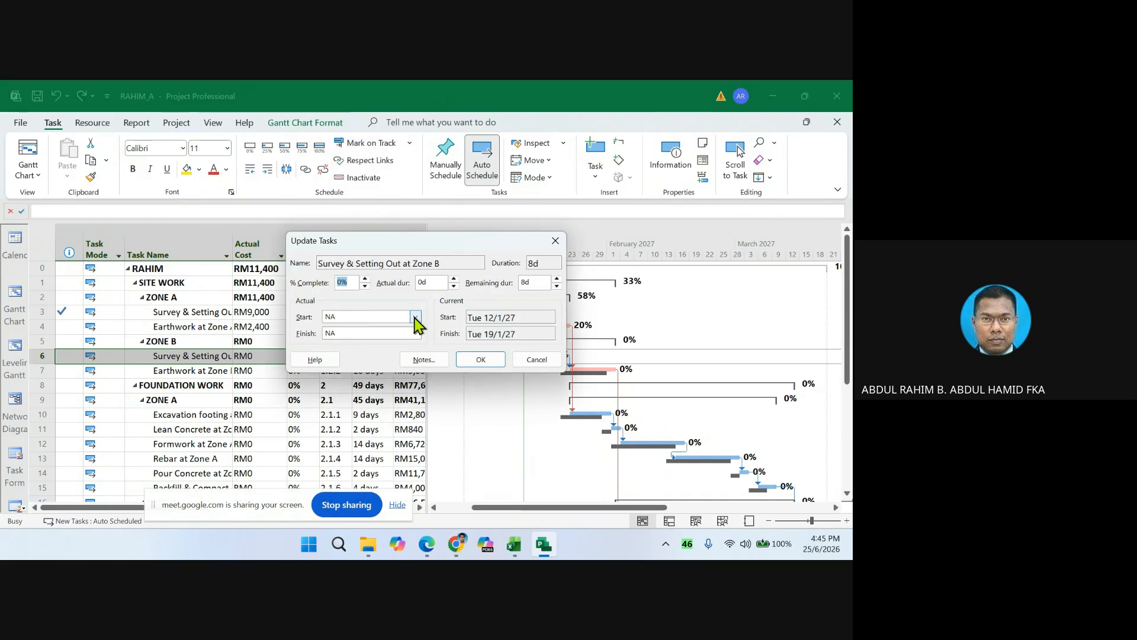
click(415, 317)
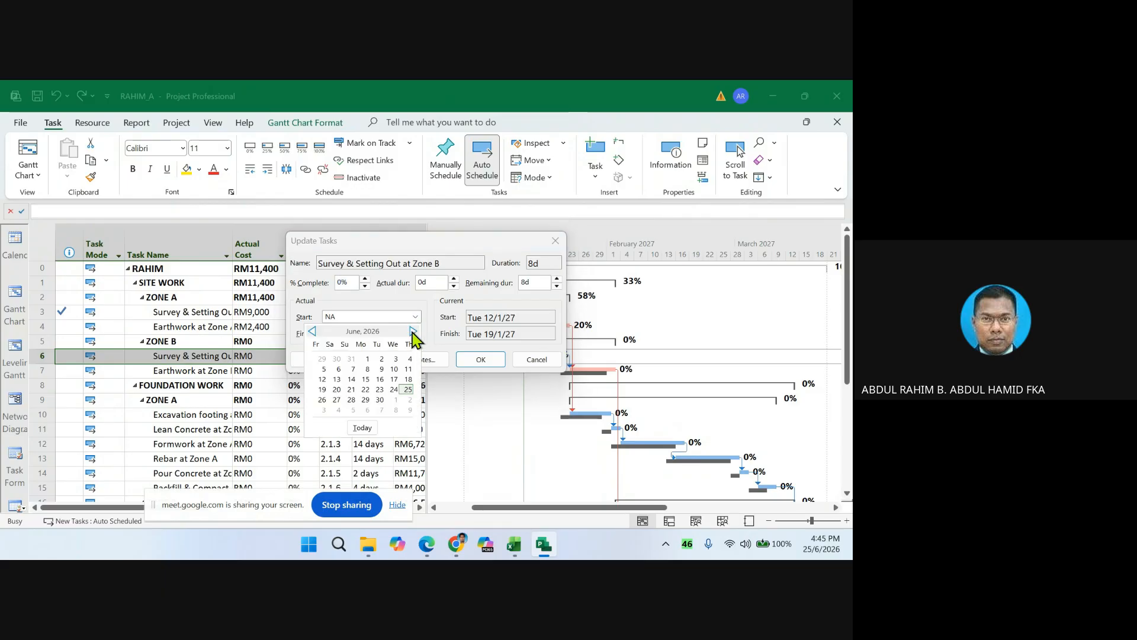
click(413, 331)
click(413, 331)
click(412, 331)
click(413, 331)
click(413, 331)
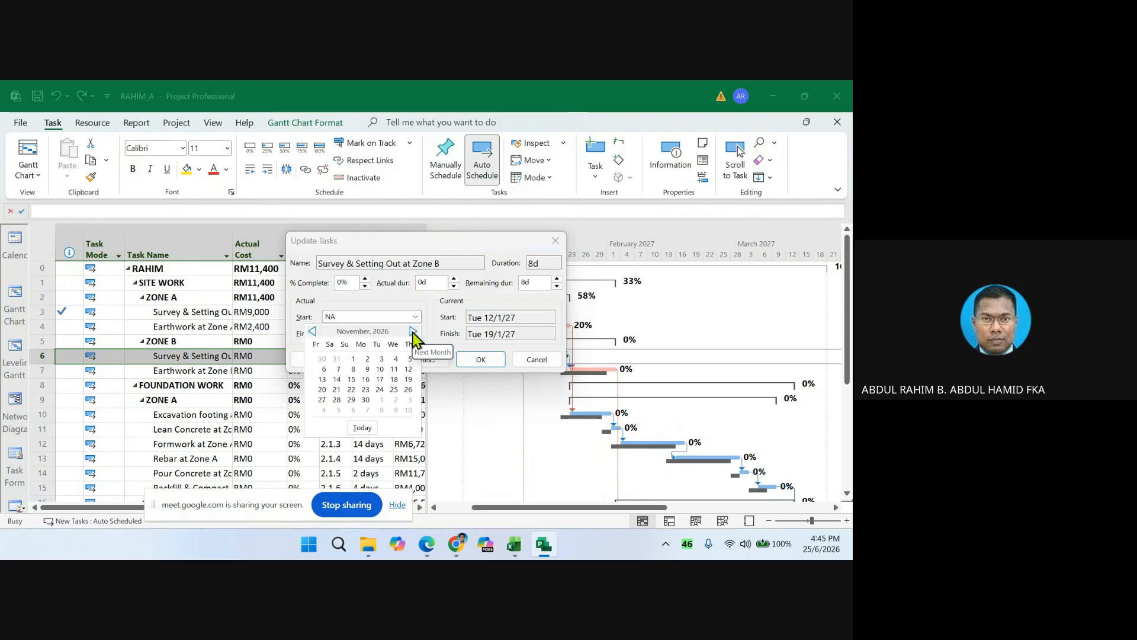
click(413, 331)
click(413, 331)
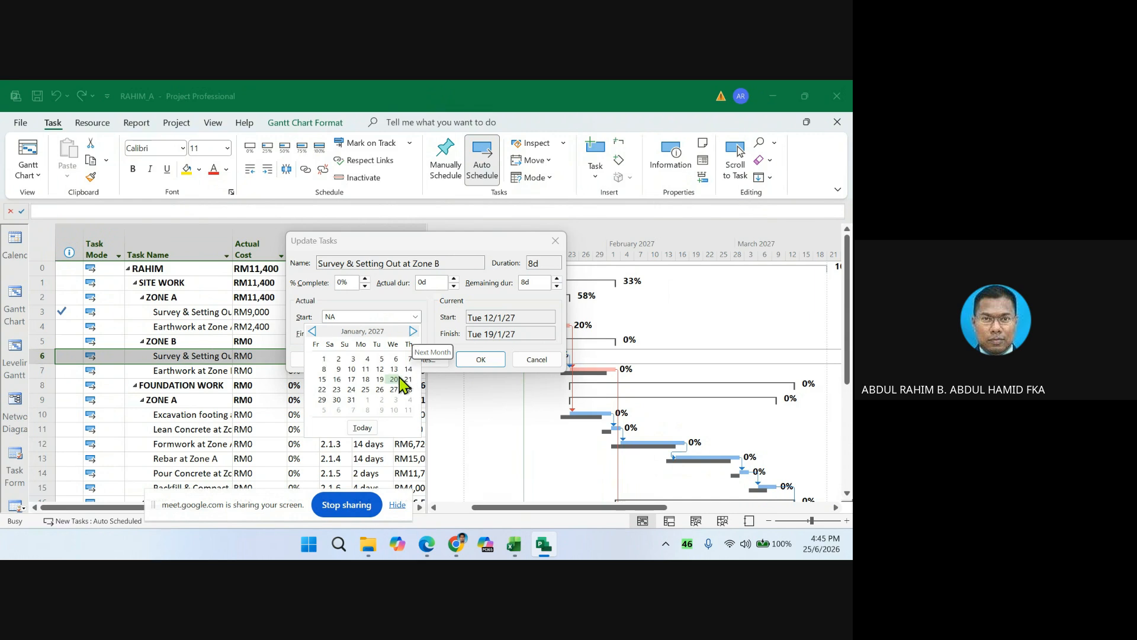
click(381, 368)
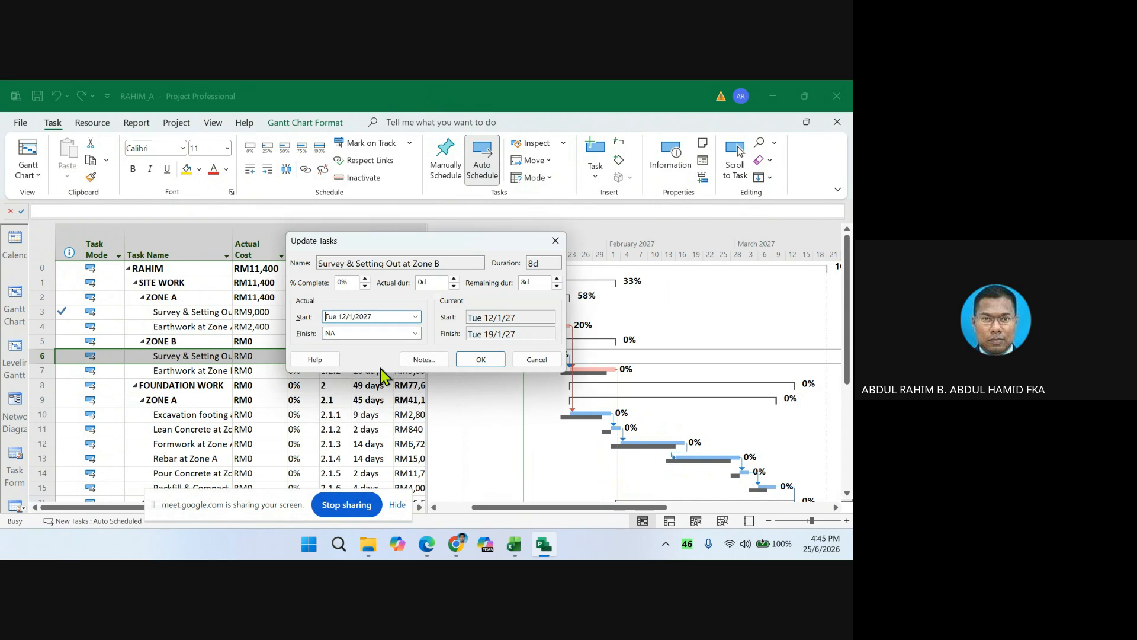
click(365, 278)
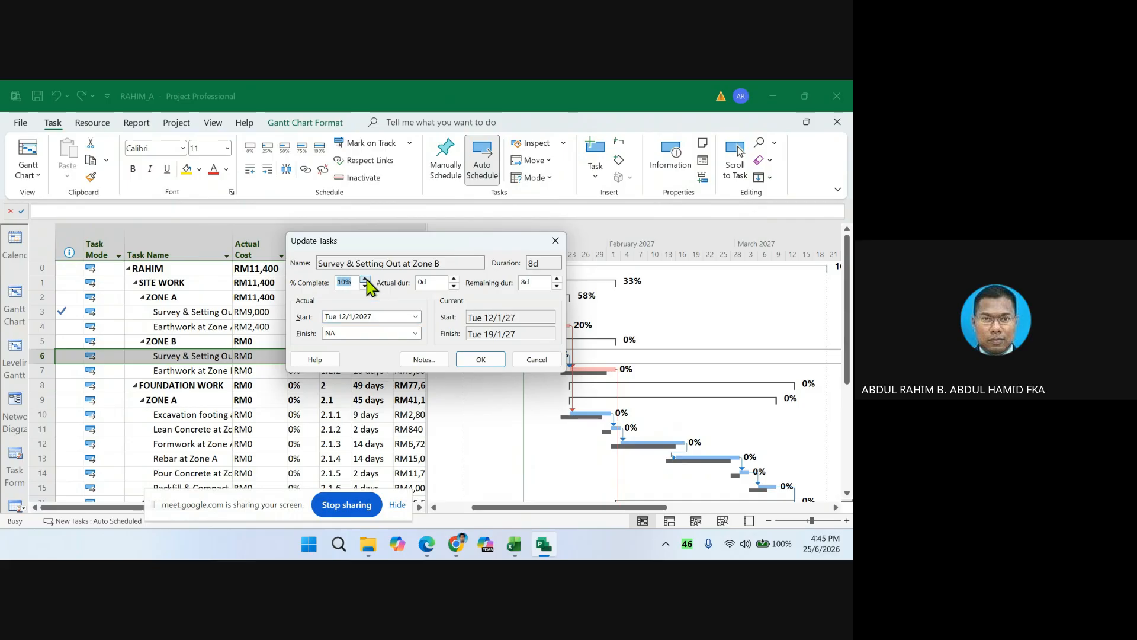
click(480, 359)
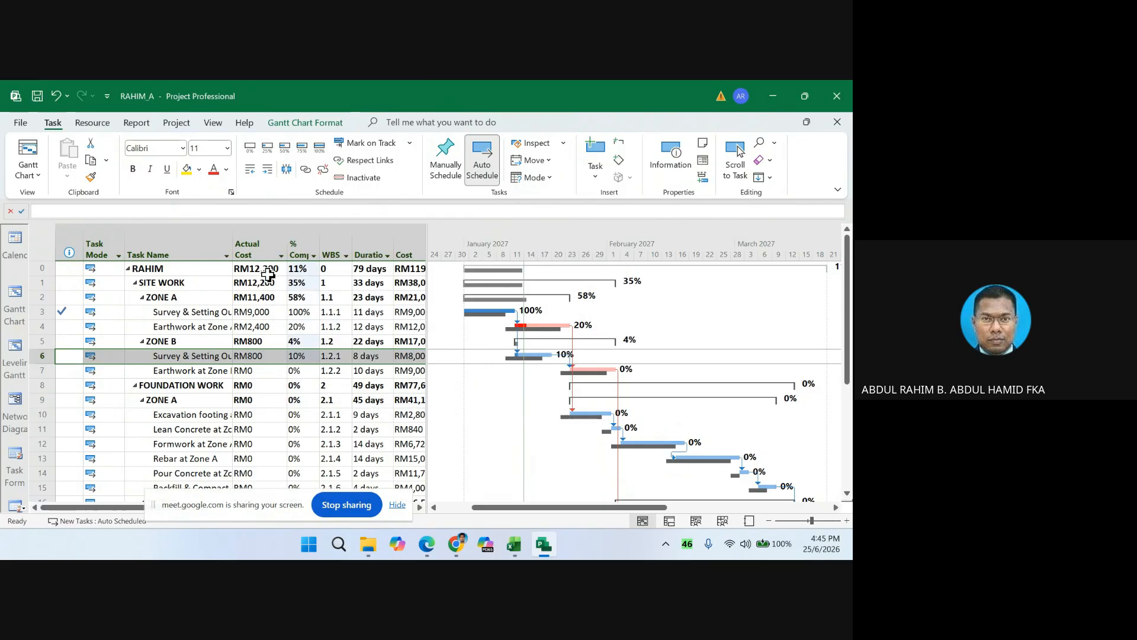
- Copy the project summary task's Actual Cost into the 14/1/2027 Actual RM cell C5 of the Excel S curve workbook
click(262, 272)
right_click(262, 272)
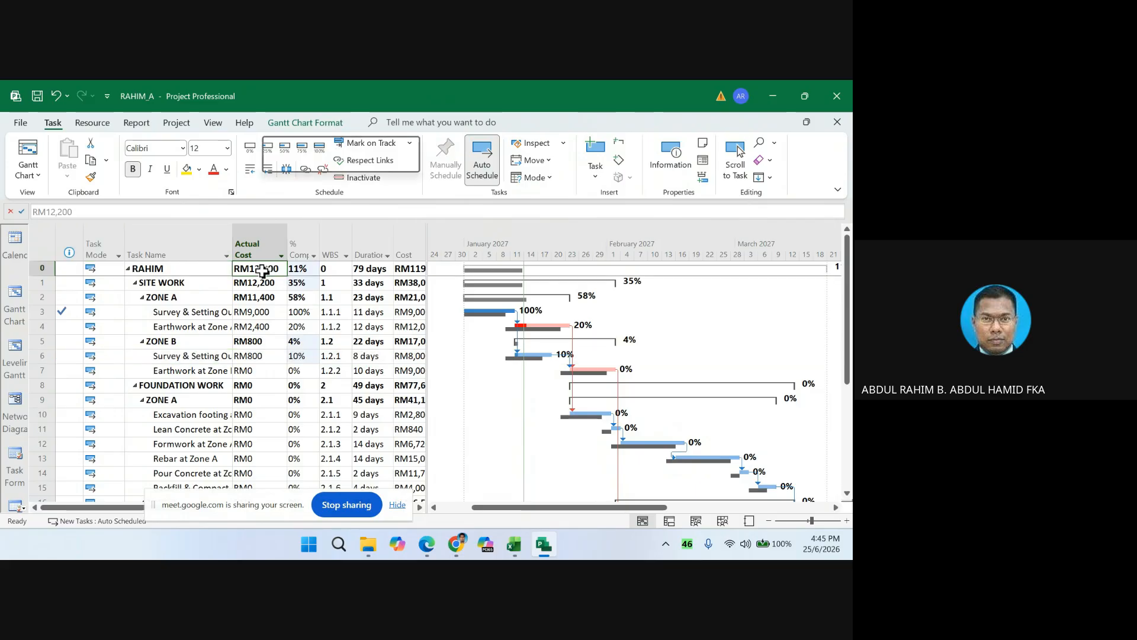
click(307, 214)
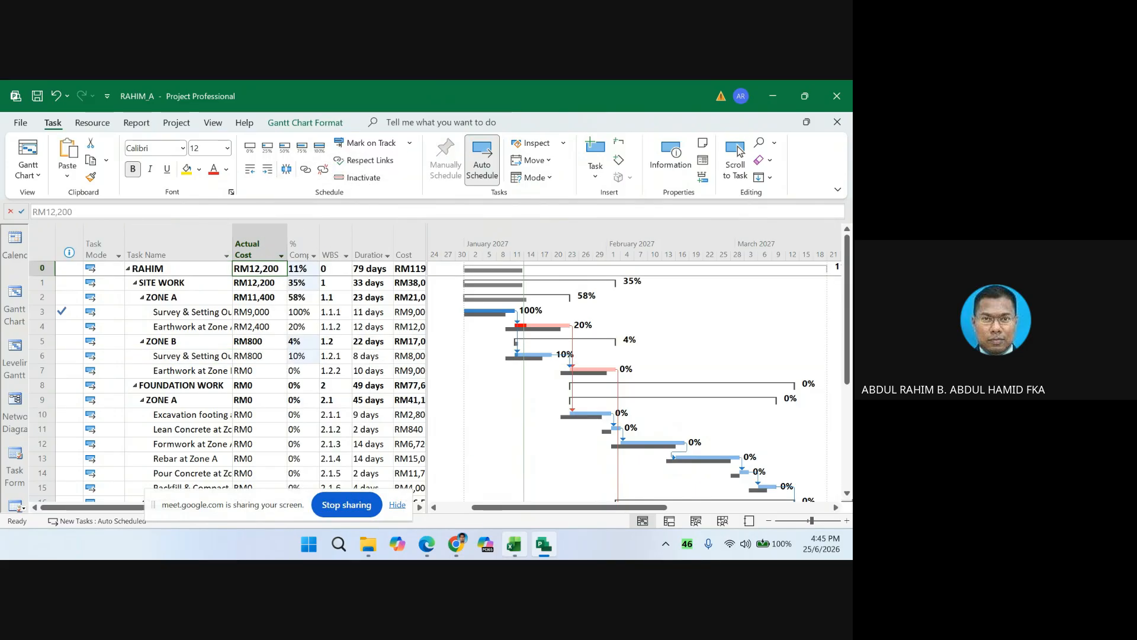
click(514, 544)
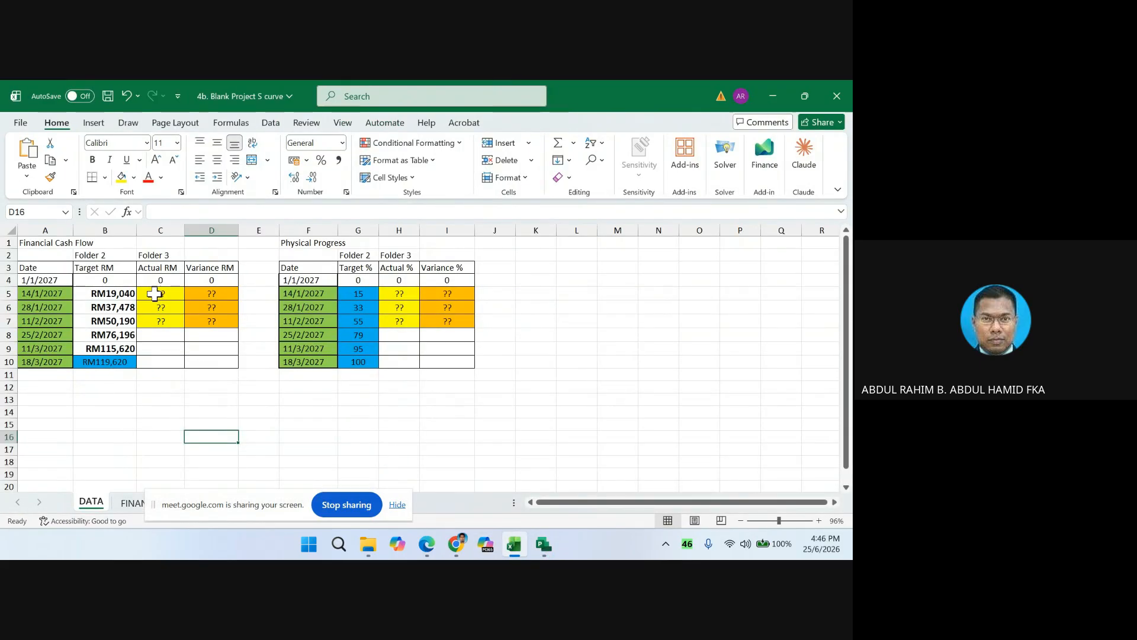
click(158, 292)
right_click(159, 292)
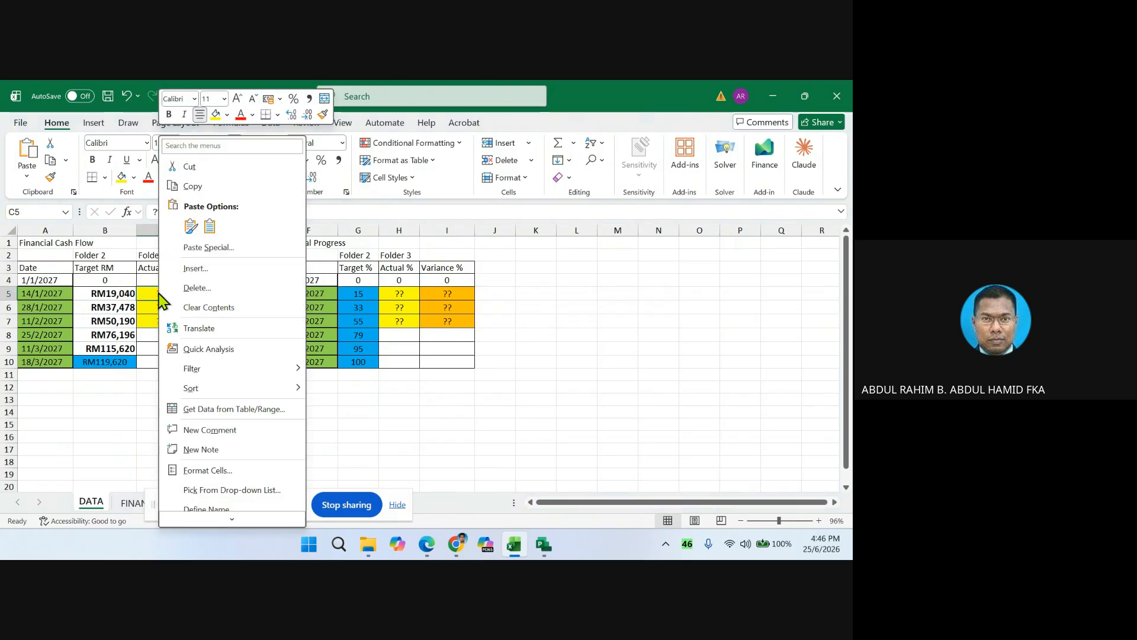
click(190, 228)
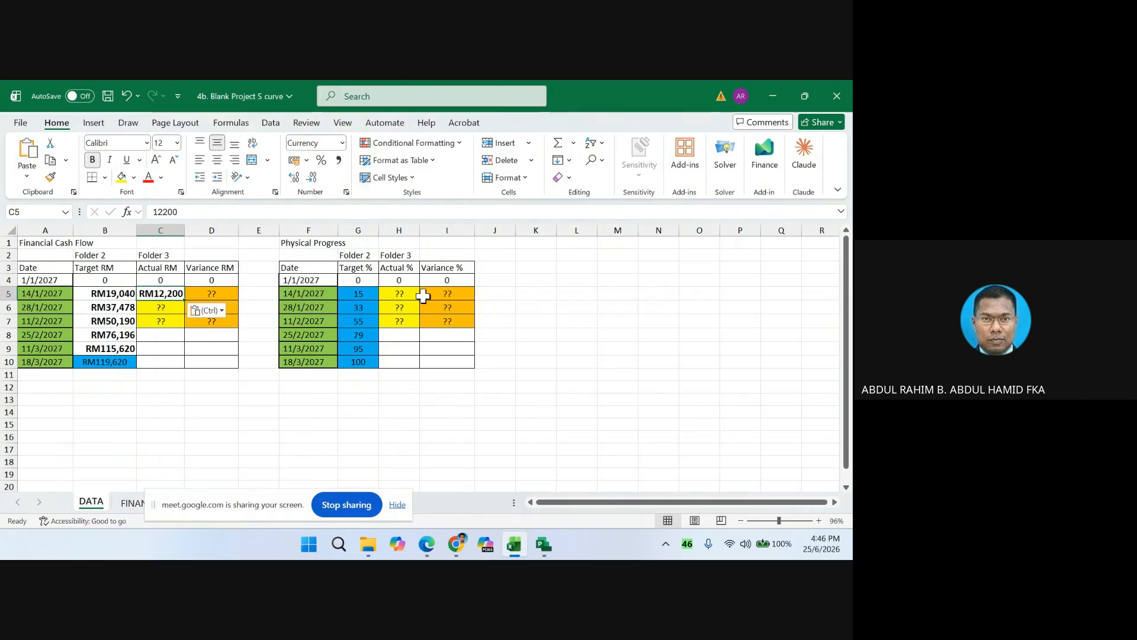
- Enter the project's overall percent complete, 11, as the 14/1/2027 Actual % in cell H5 of the Excel S curve workbook
click(543, 544)
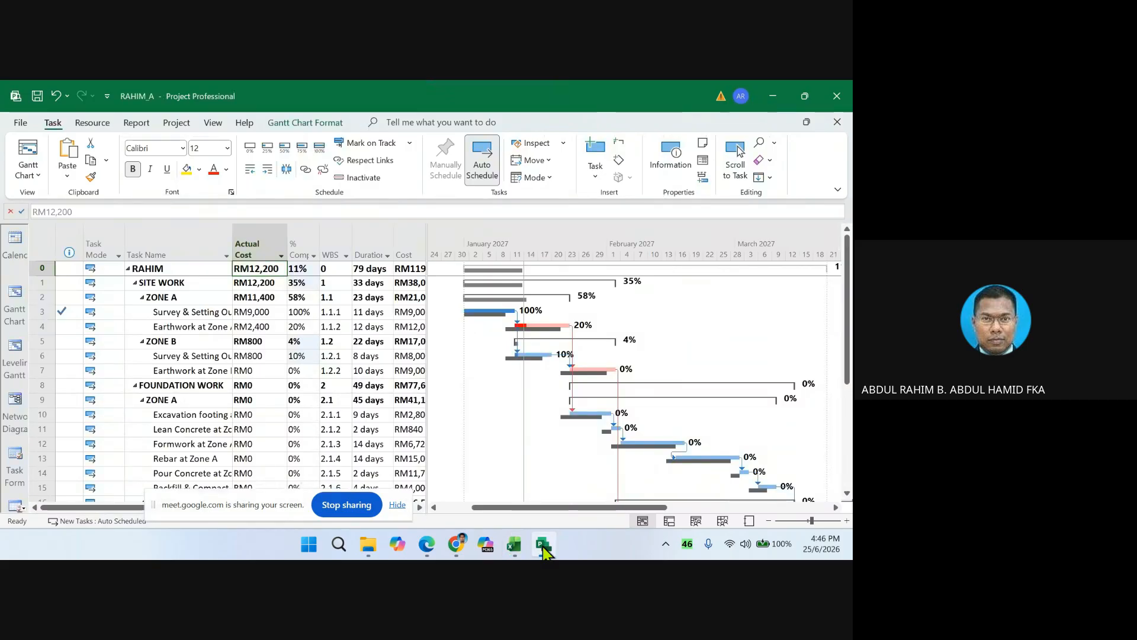
click(514, 543)
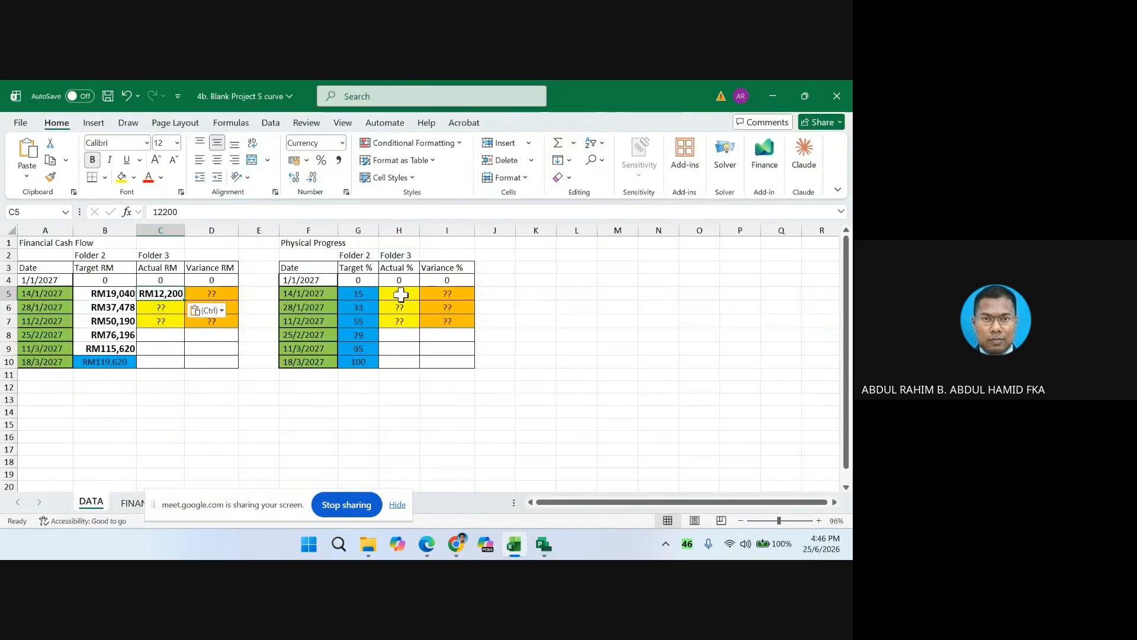
click(400, 294)
text(11)
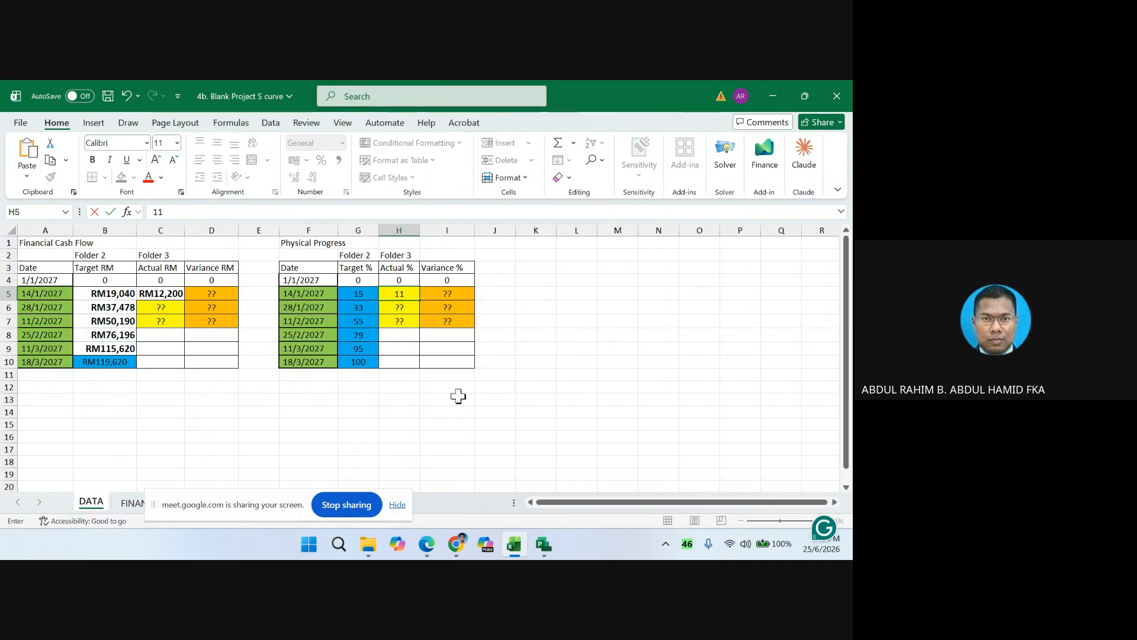
click(455, 414)
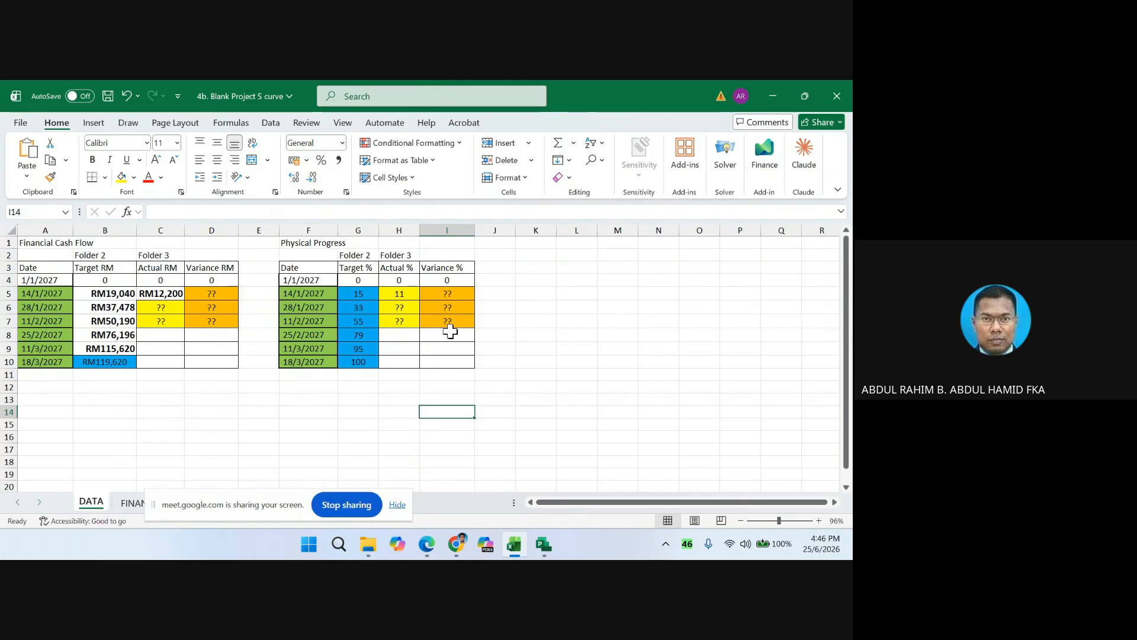
- Save the Microsoft Project file as a copy in the 3. ACTUAL folder, appending _14JAN27 to the file name
click(543, 543)
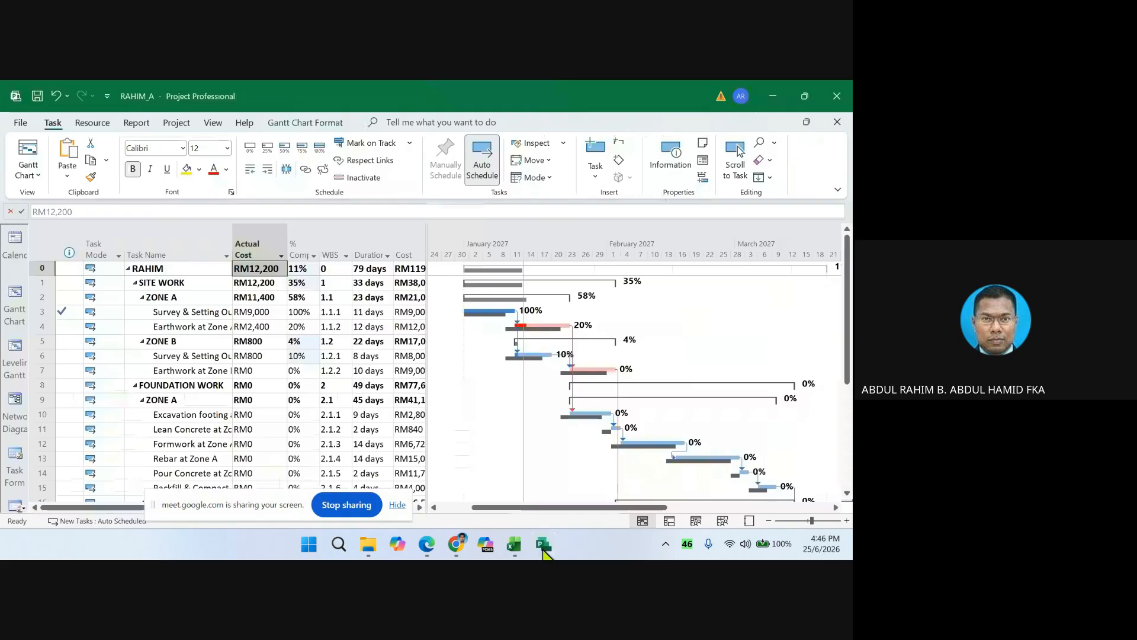
click(20, 122)
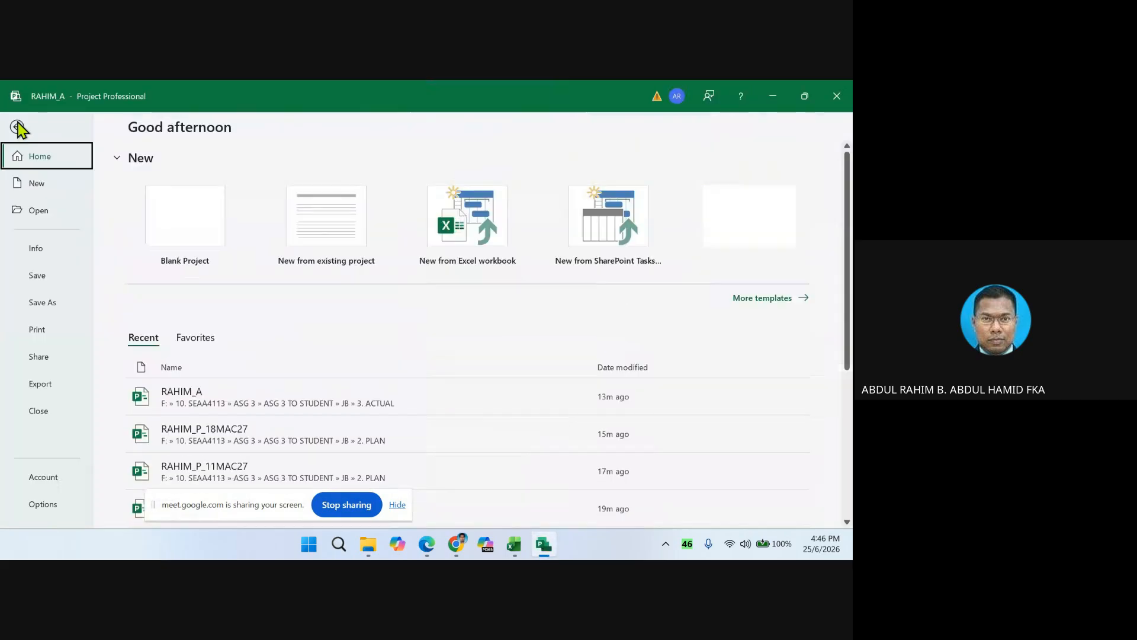
click(41, 307)
click(190, 332)
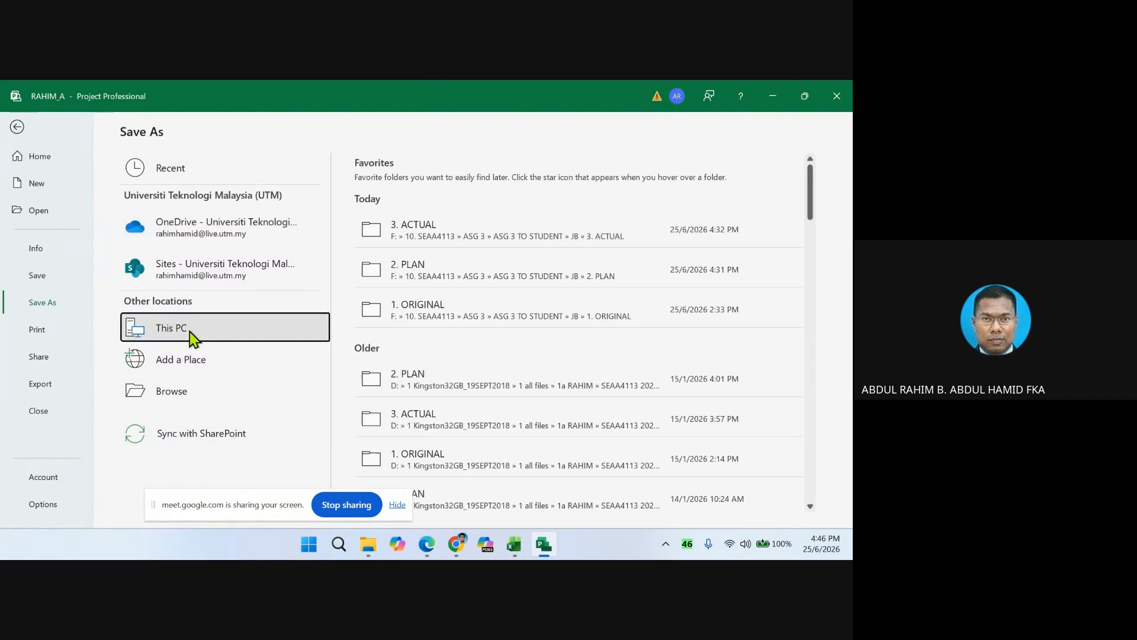
click(453, 237)
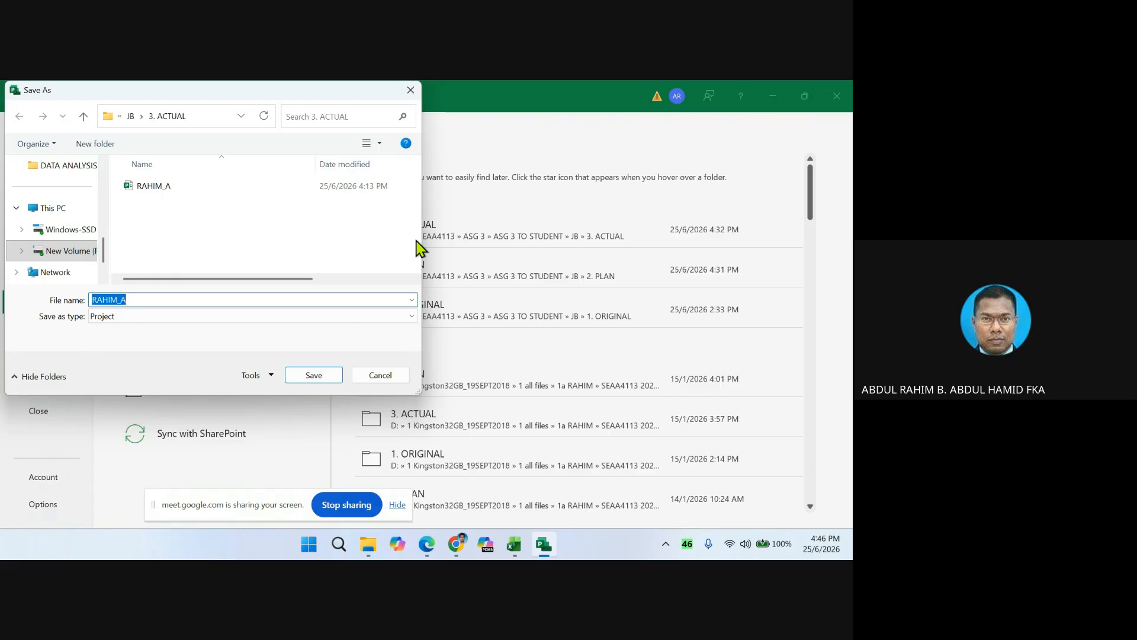
click(132, 301)
text(_14JAN27)
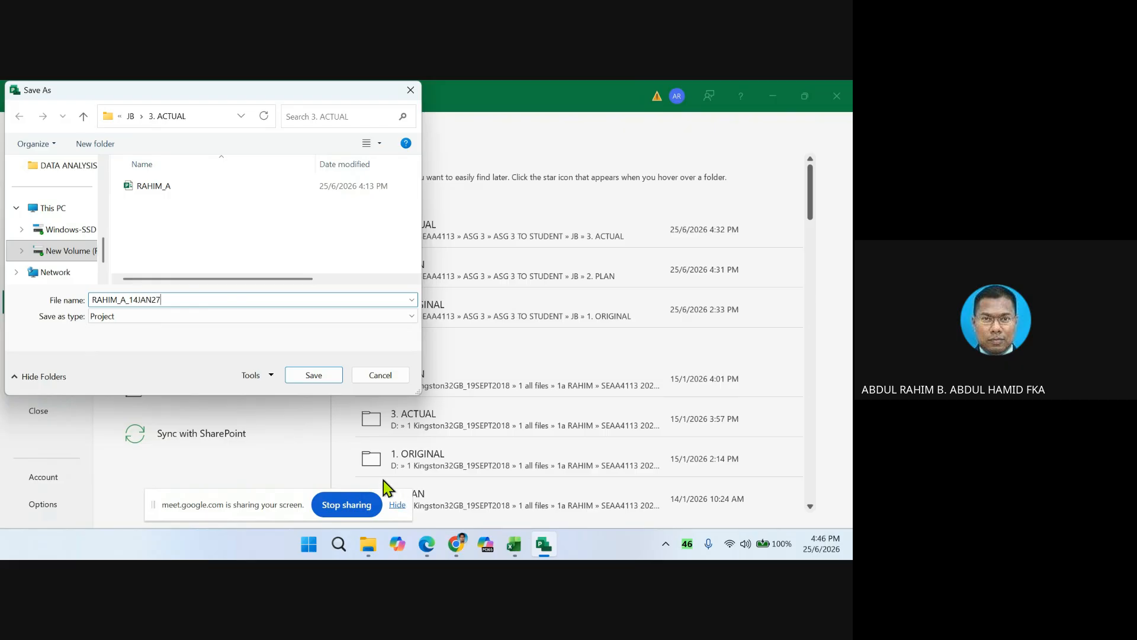
click(311, 372)
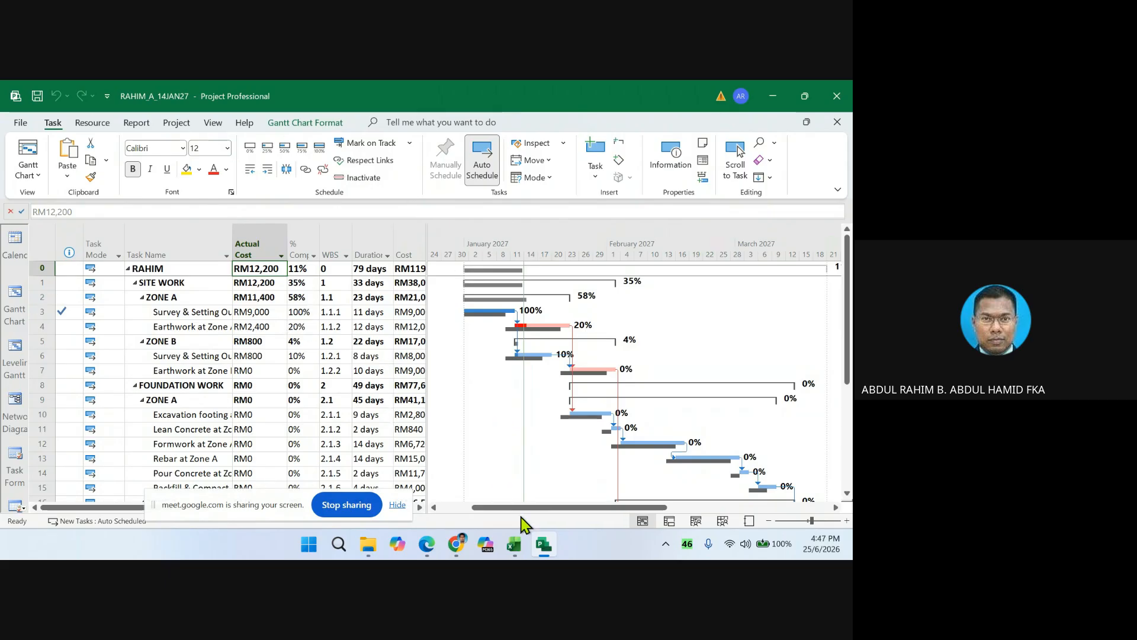
- Review the 28/1/2027 progress info in the exercise PDF and check it against the project schedule and S curve data table
mouse_move(426, 547)
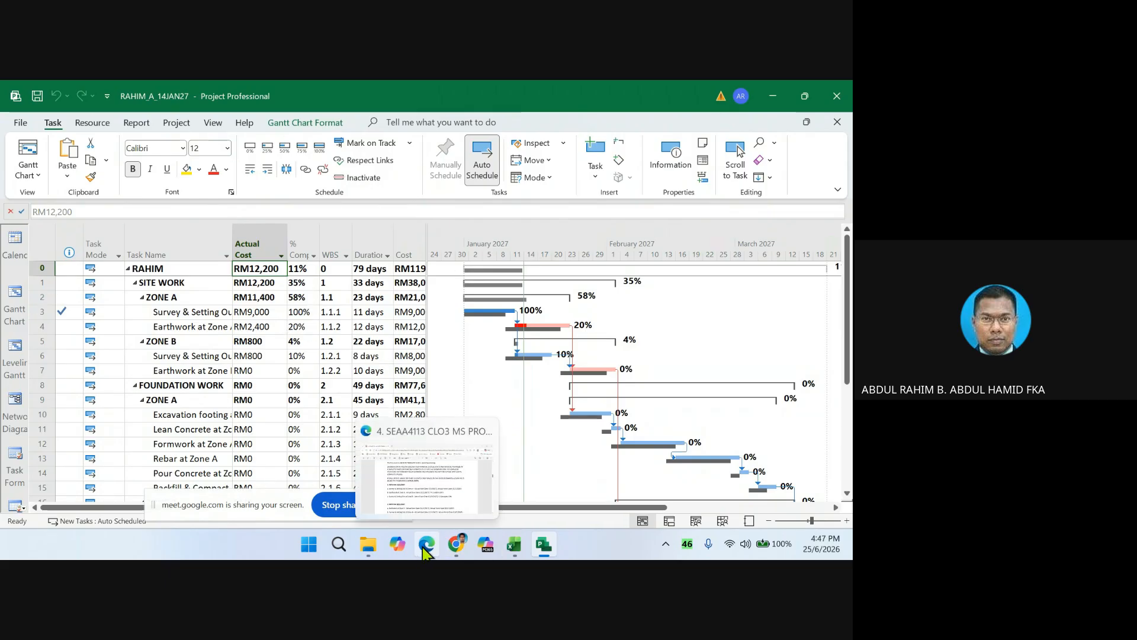
click(423, 492)
scroll(445, 403, down, 7)
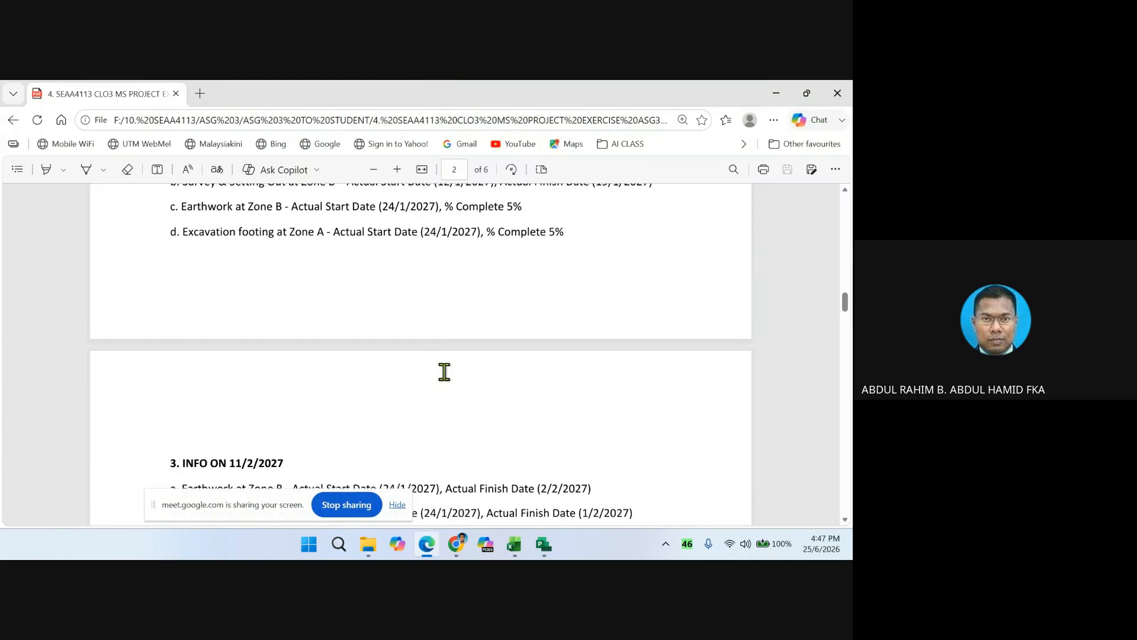
scroll(444, 371, up, 3)
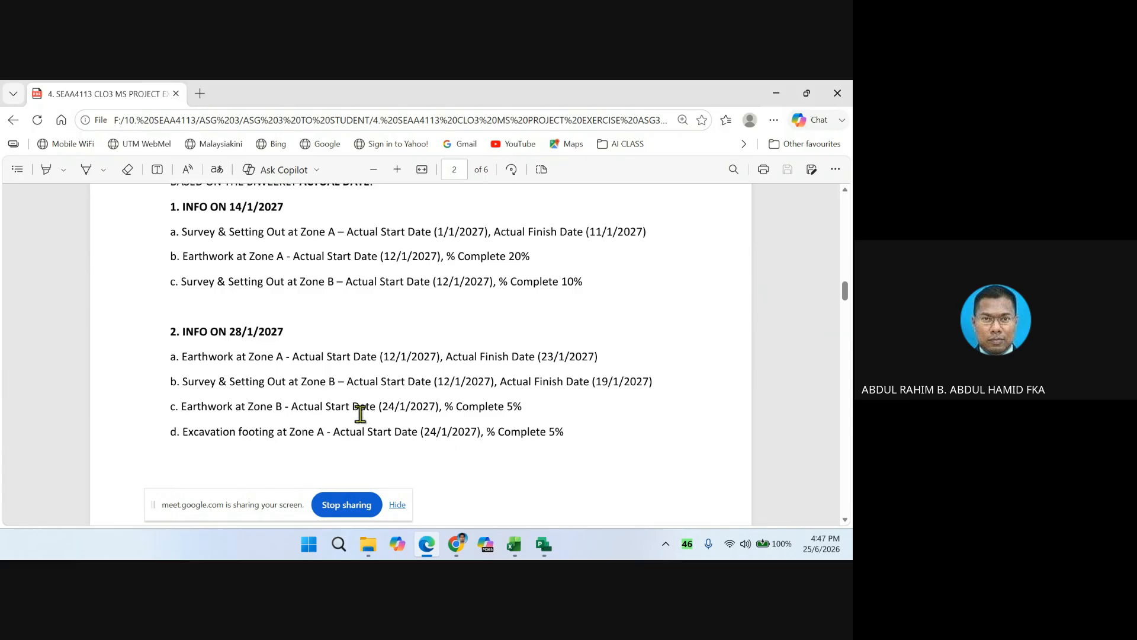
click(543, 544)
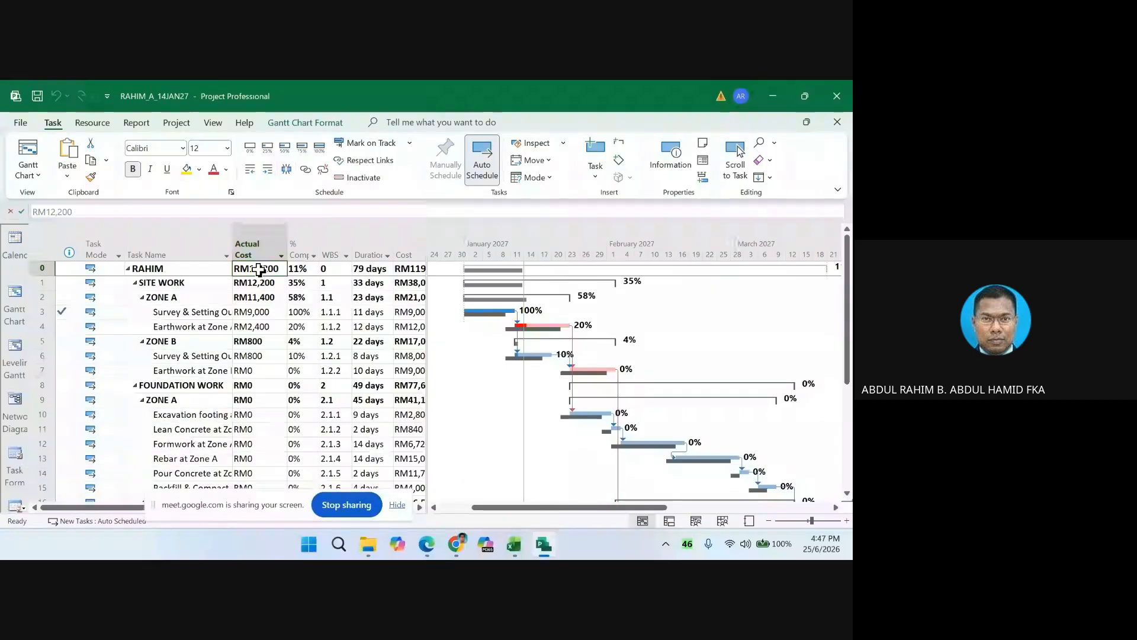
click(514, 544)
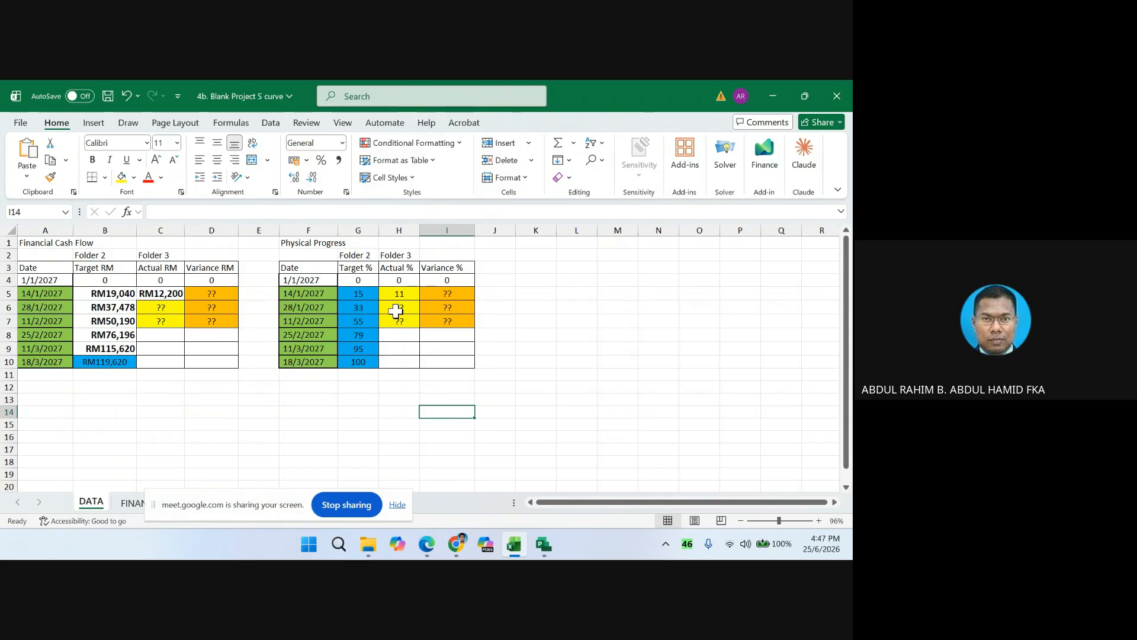
click(543, 543)
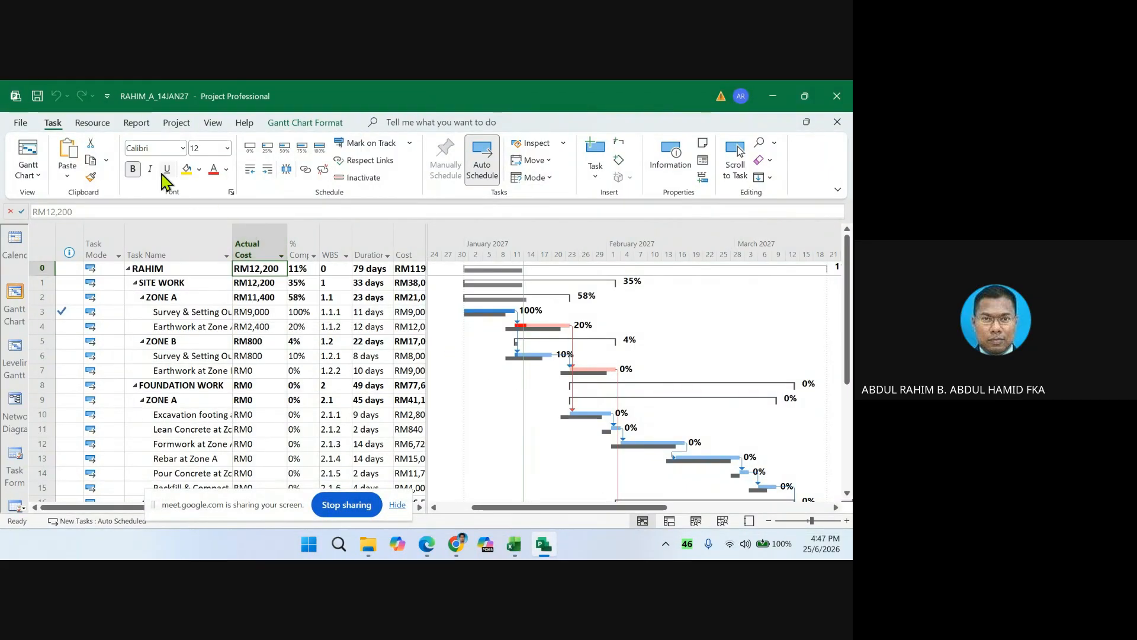
- Check the current and status dates in the Project Information dialog, and look over the S curve workbook again
click(176, 123)
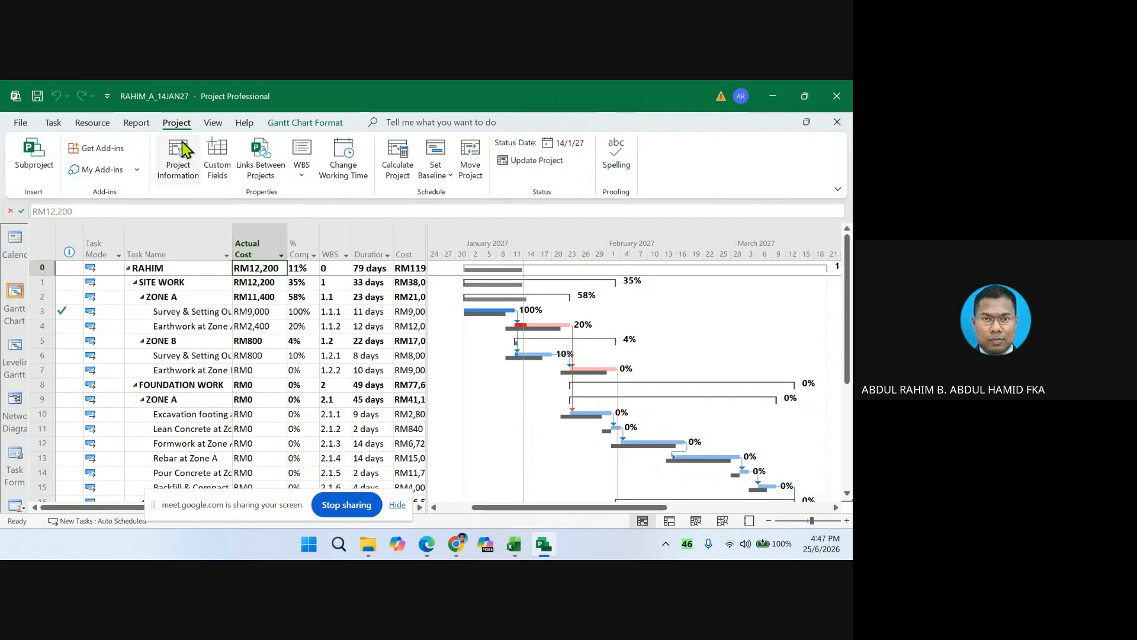
click(182, 152)
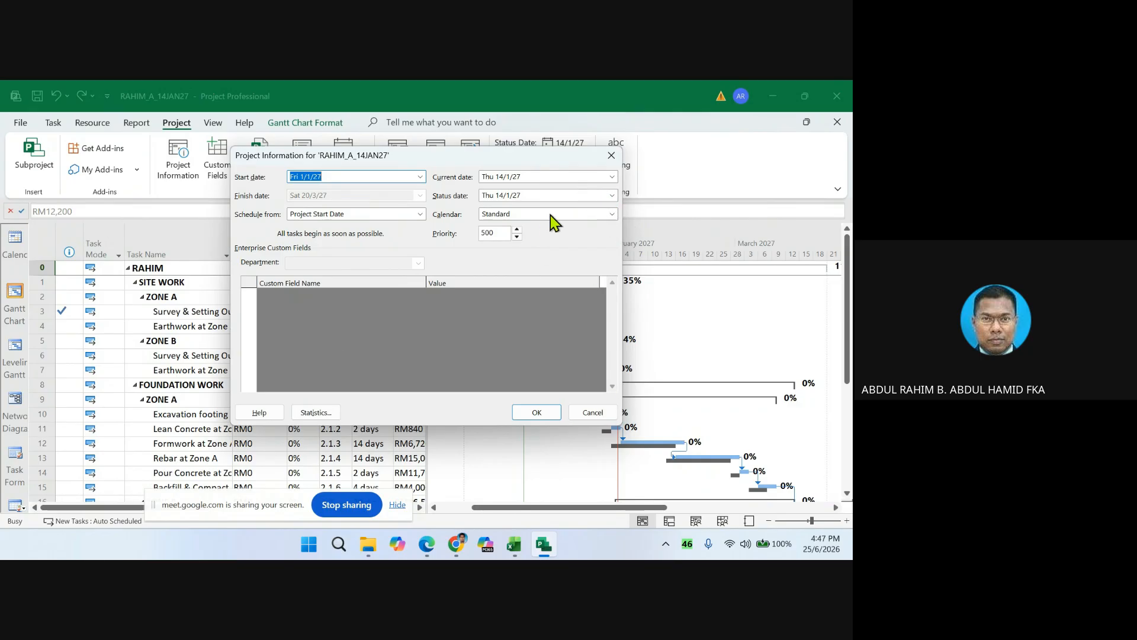
click(611, 156)
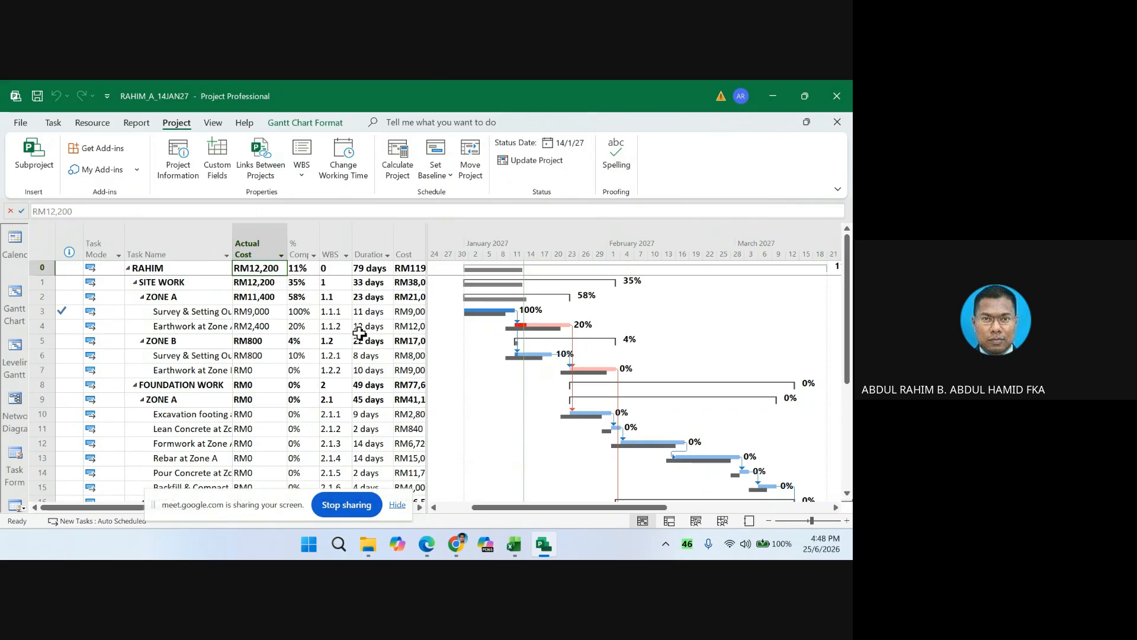
click(517, 546)
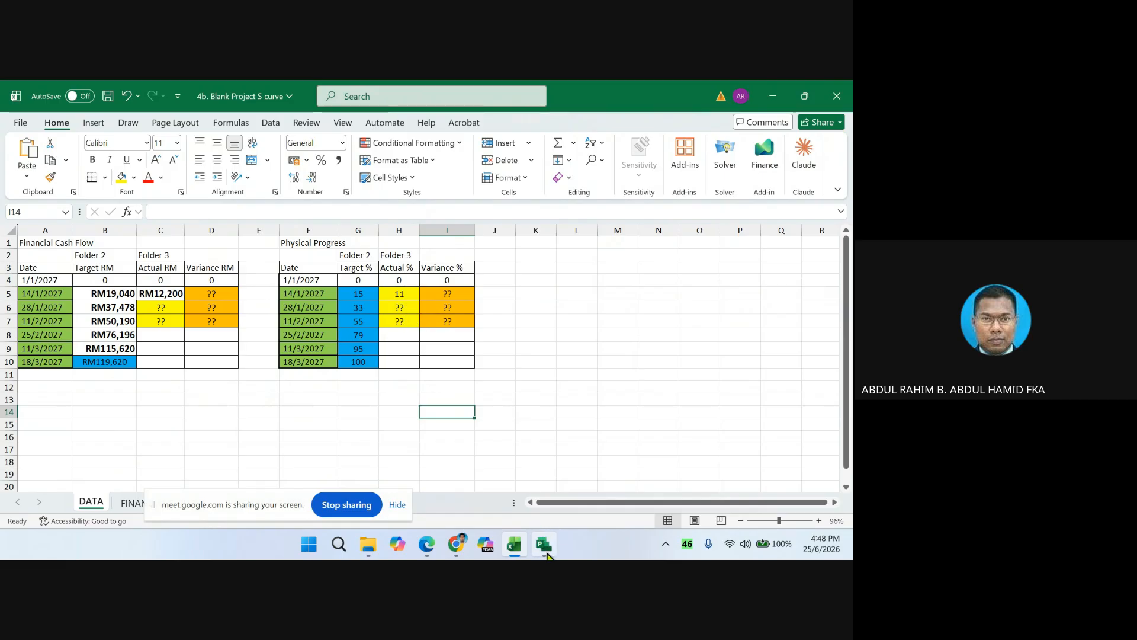
click(544, 544)
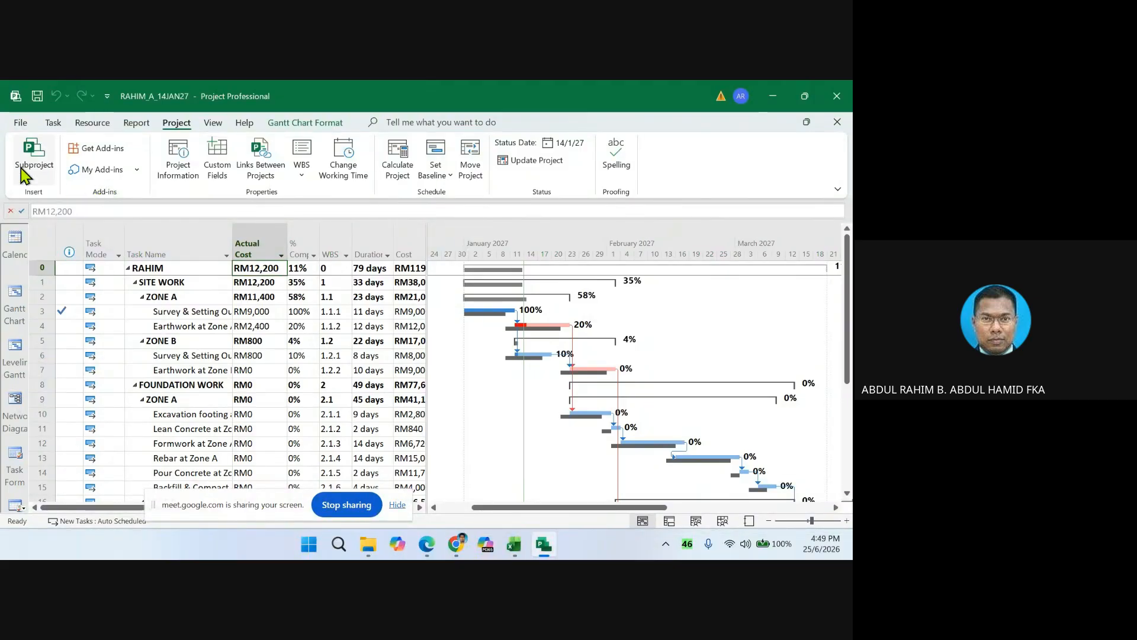
- Compare the current project with the 14JAN27 plan file from the 2. PLAN folder using the Entry tables, and close the comparison view
click(137, 123)
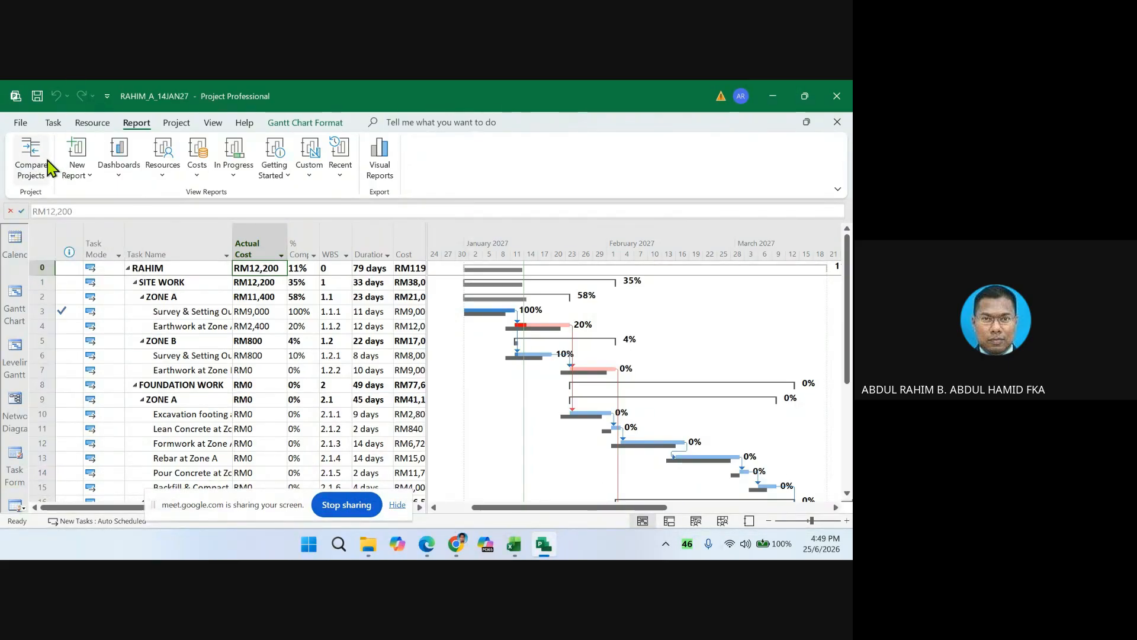
click(30, 159)
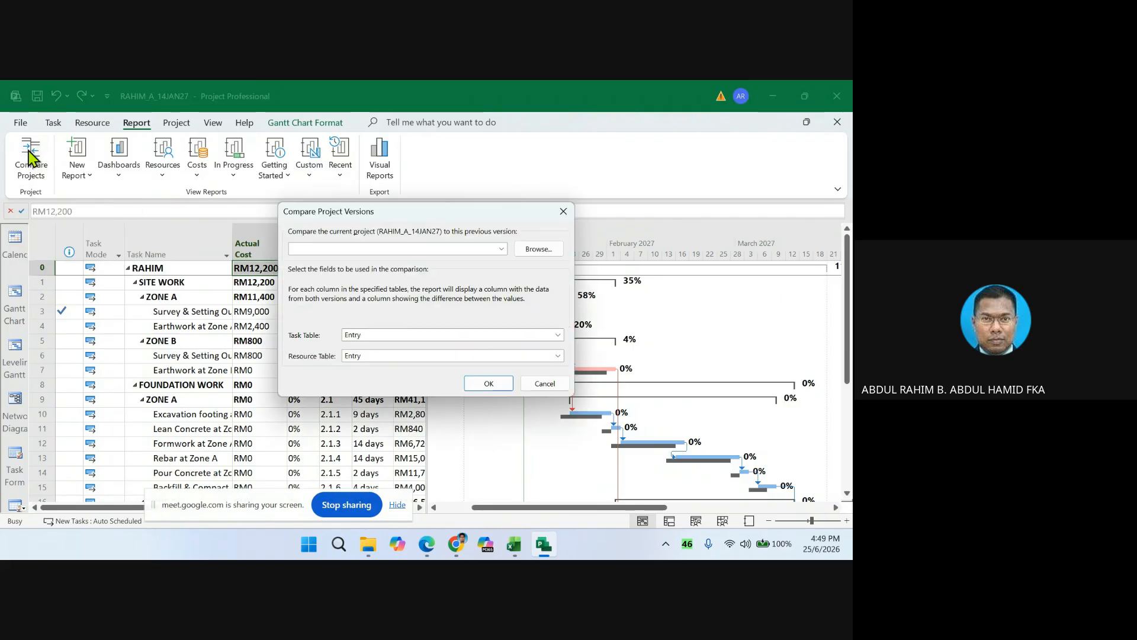
click(540, 249)
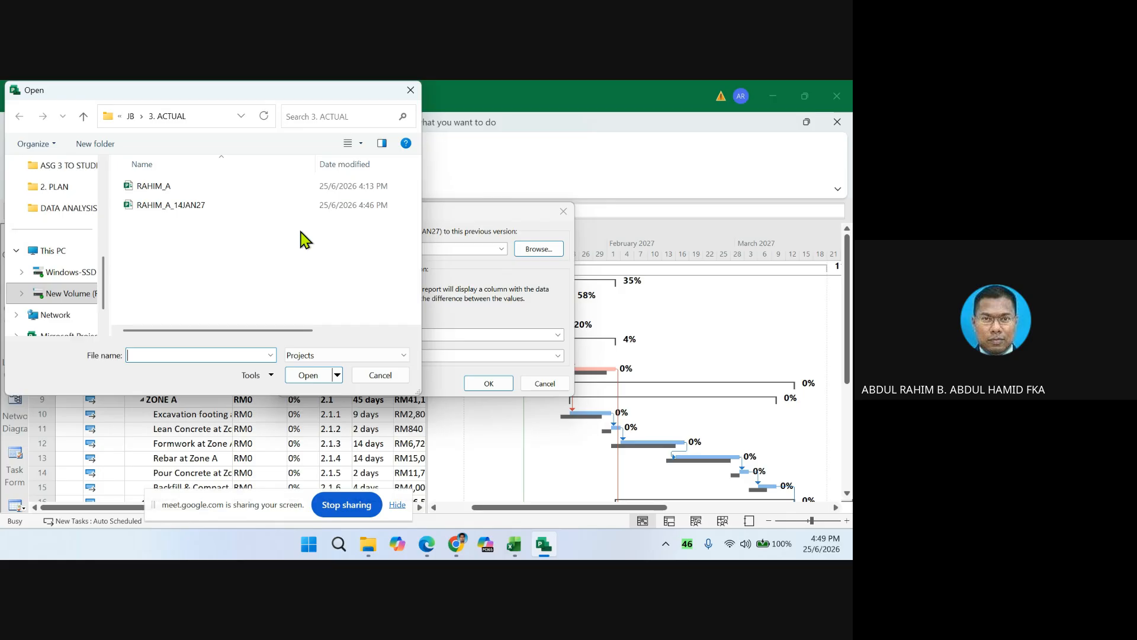
click(85, 123)
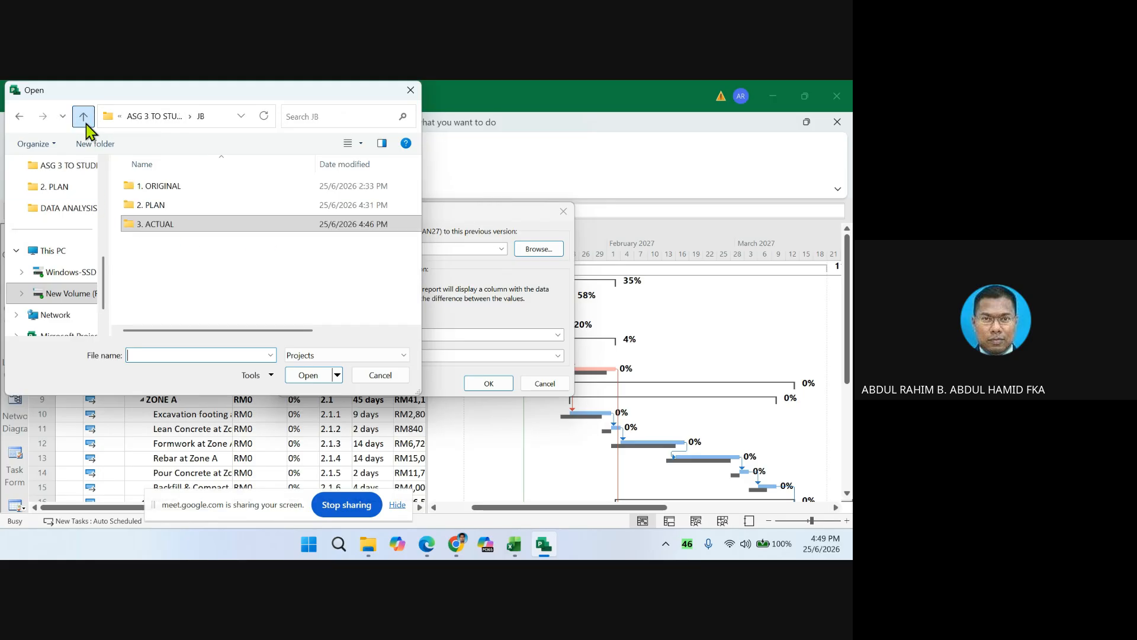
double_click(165, 208)
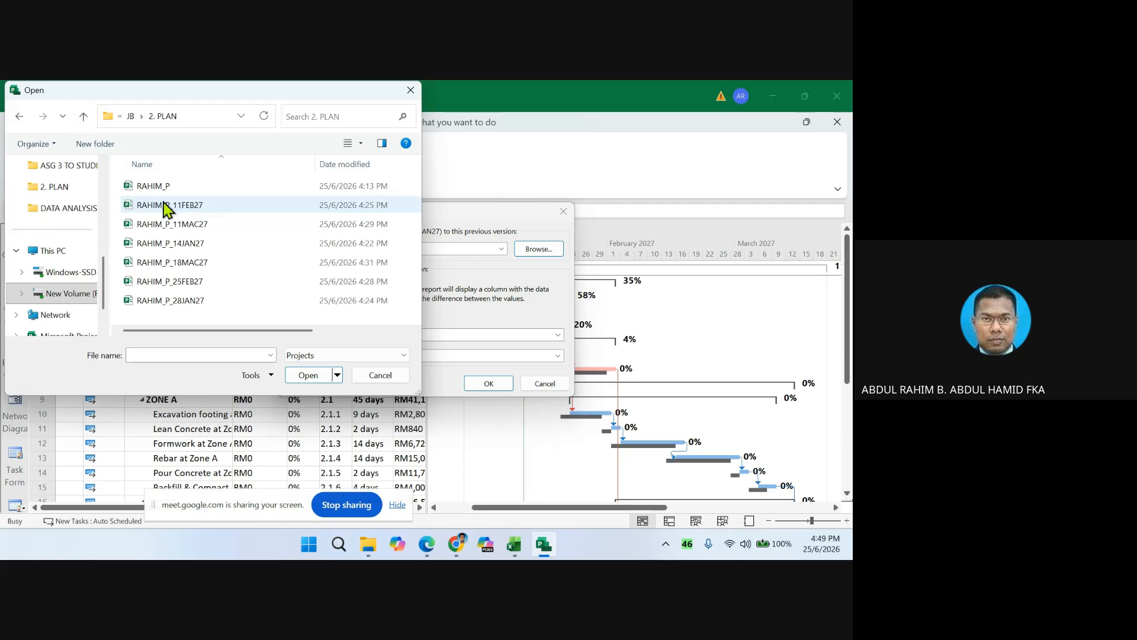
click(193, 243)
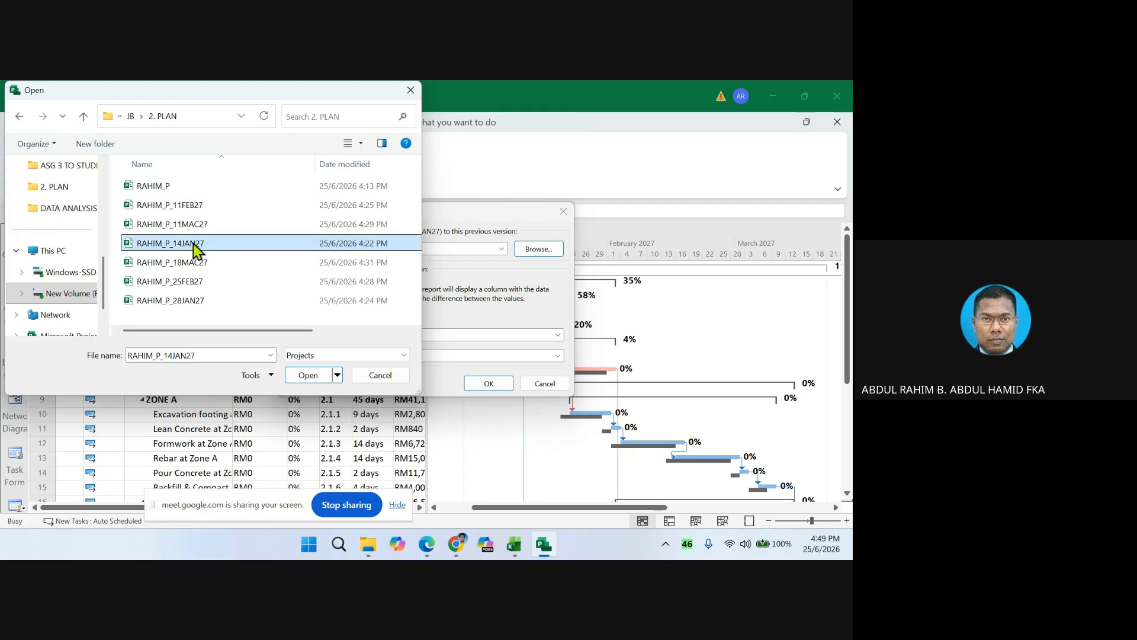
click(309, 376)
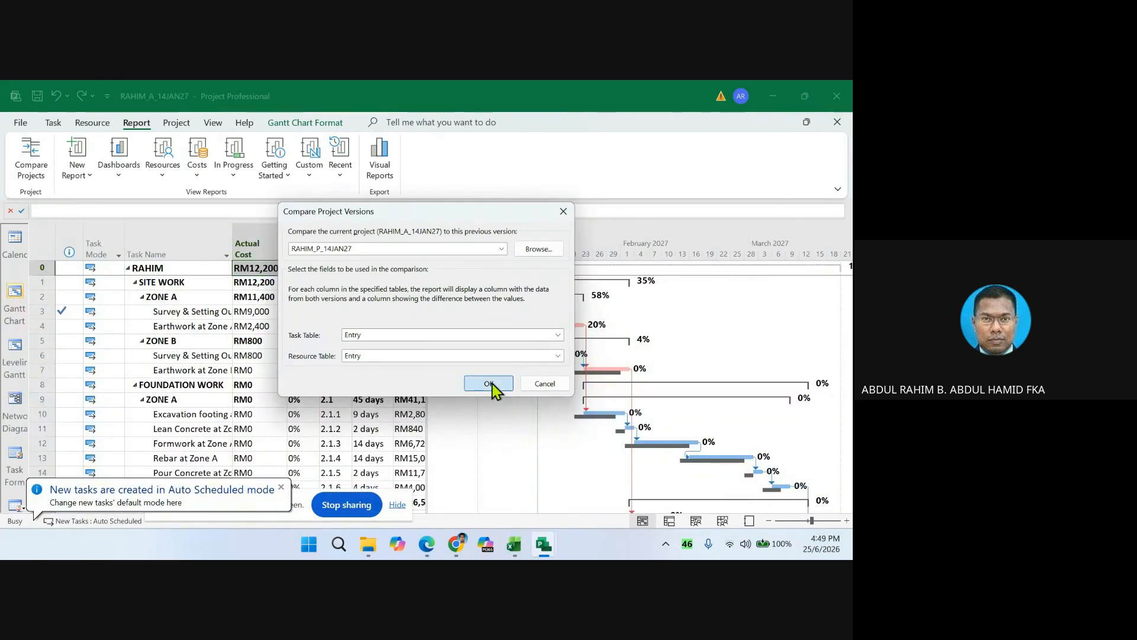
click(491, 384)
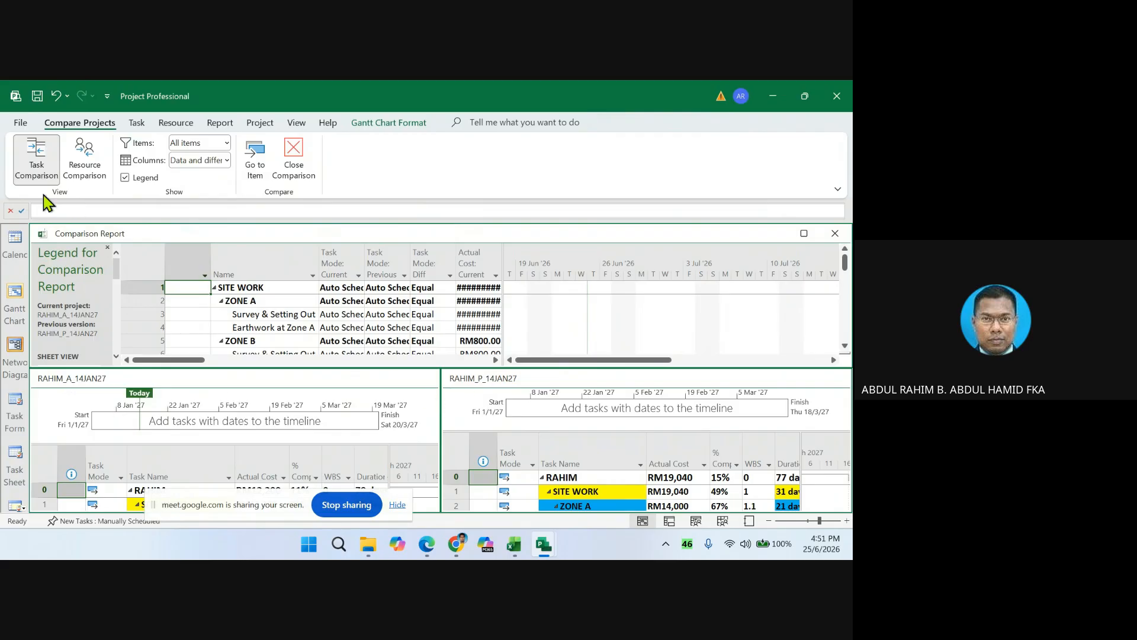
click(294, 155)
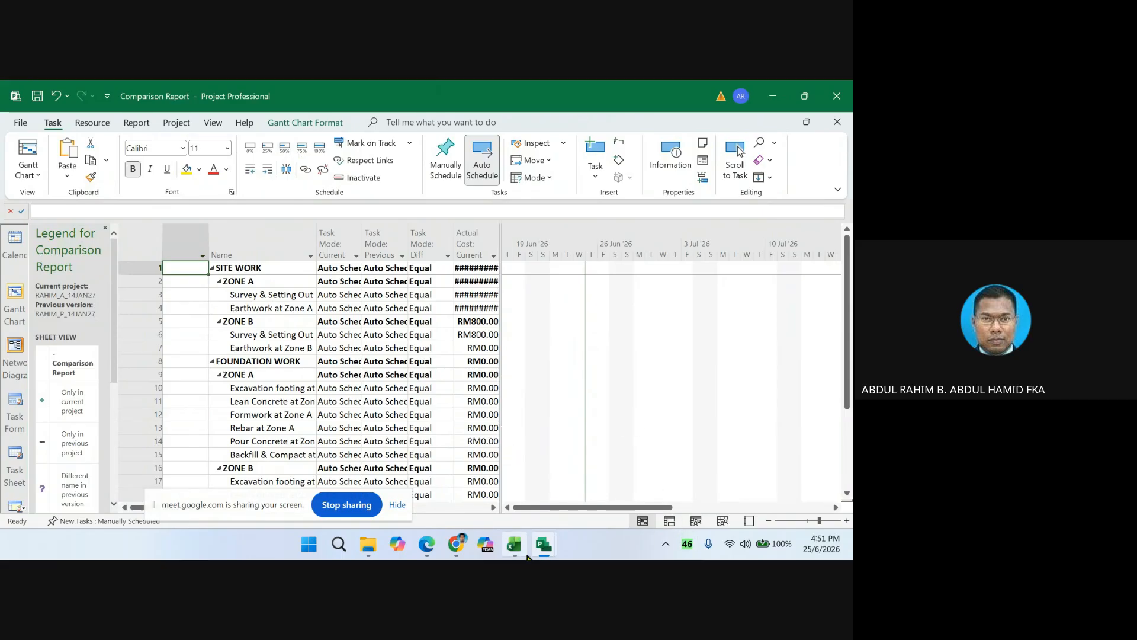
- Switch to the Blank Project S curve workbook in Excel and enter -4 as the Variance % for 14/1/2027
mouse_move(516, 546)
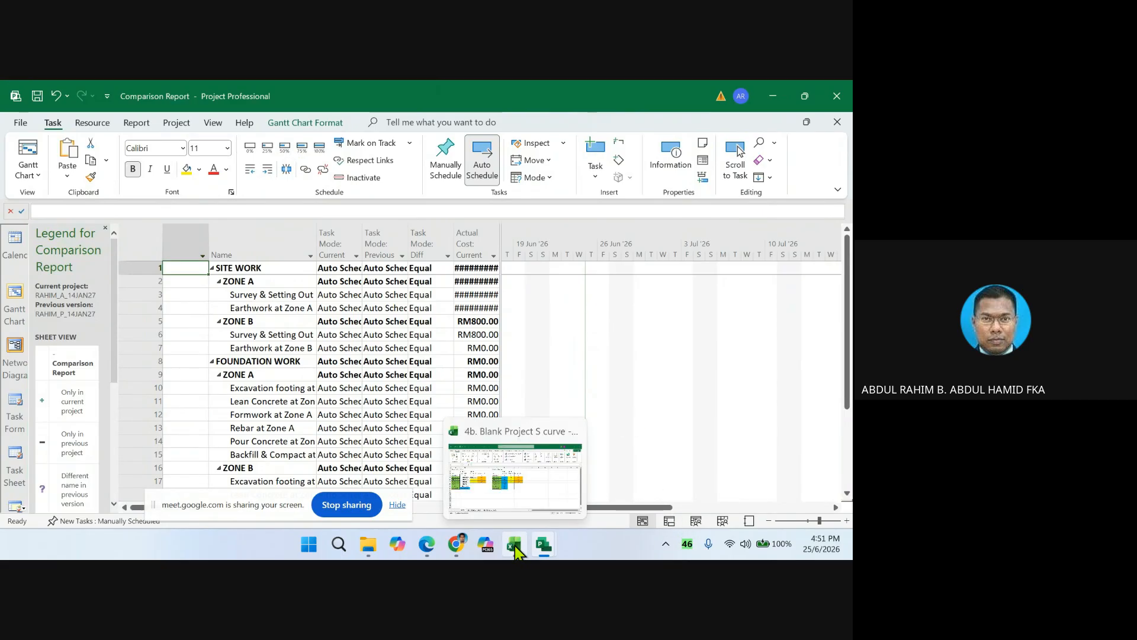
click(515, 546)
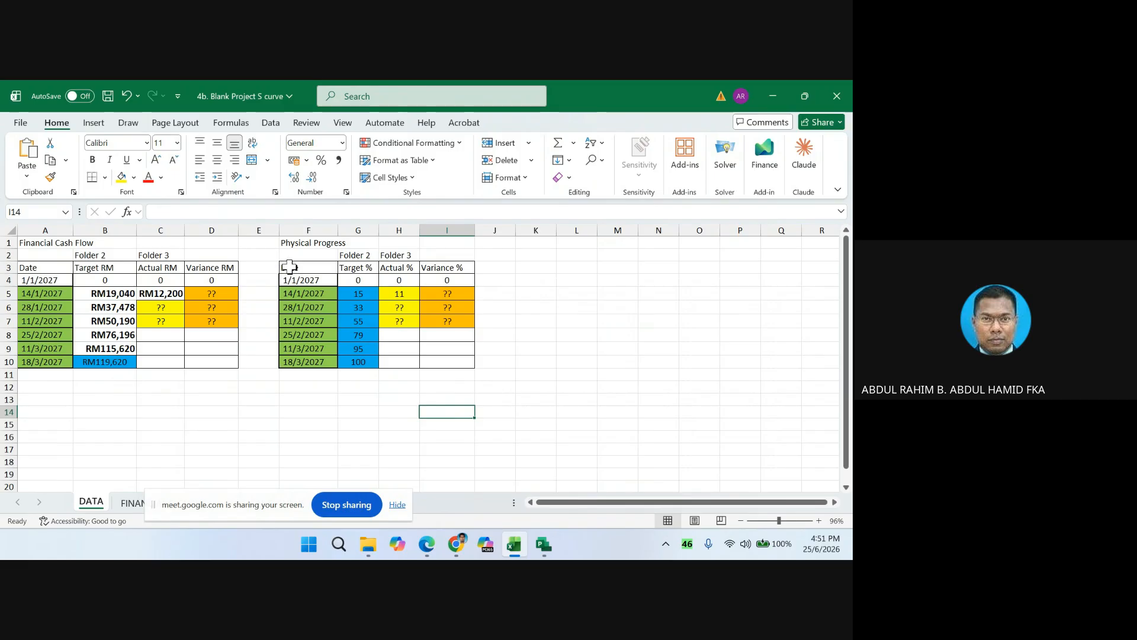
drag(289, 266, 388, 300)
click(571, 336)
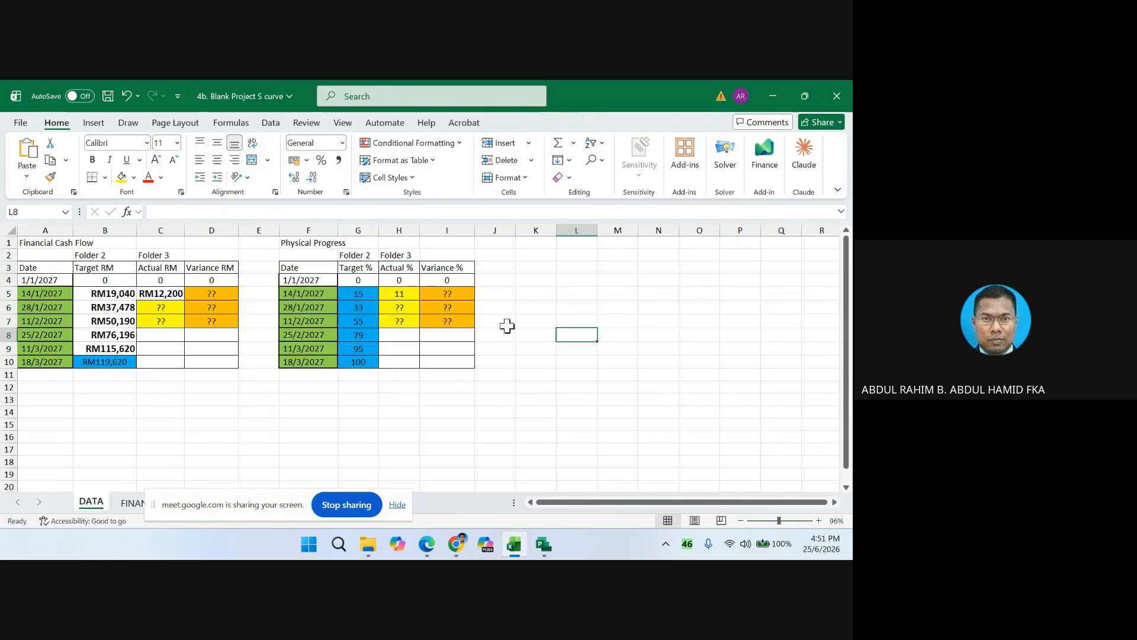
click(446, 290)
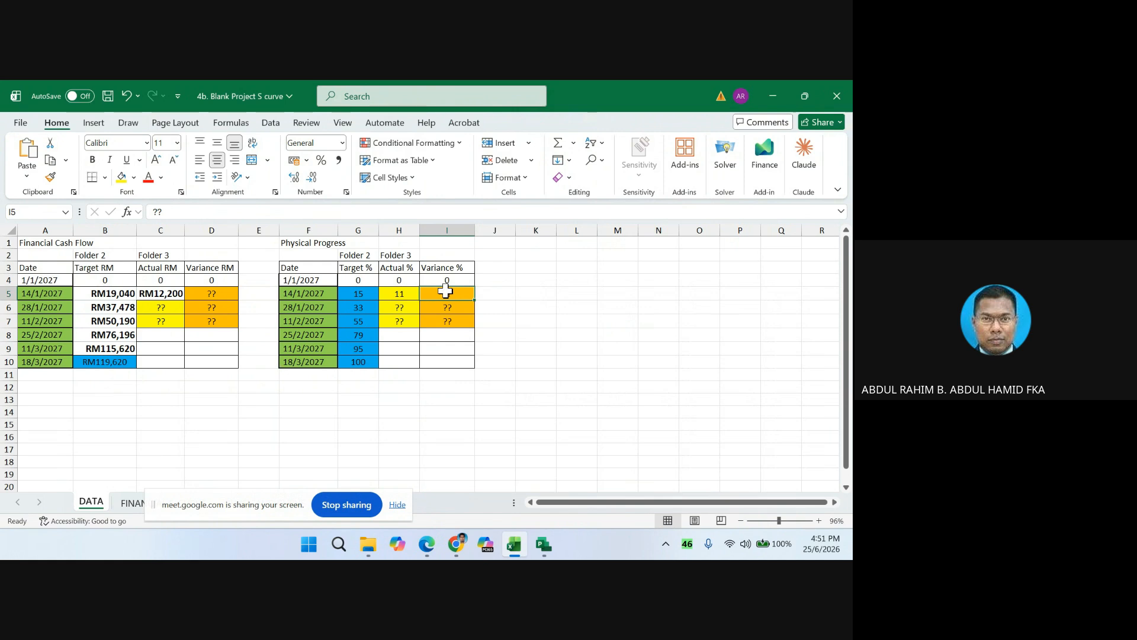
text(-4)
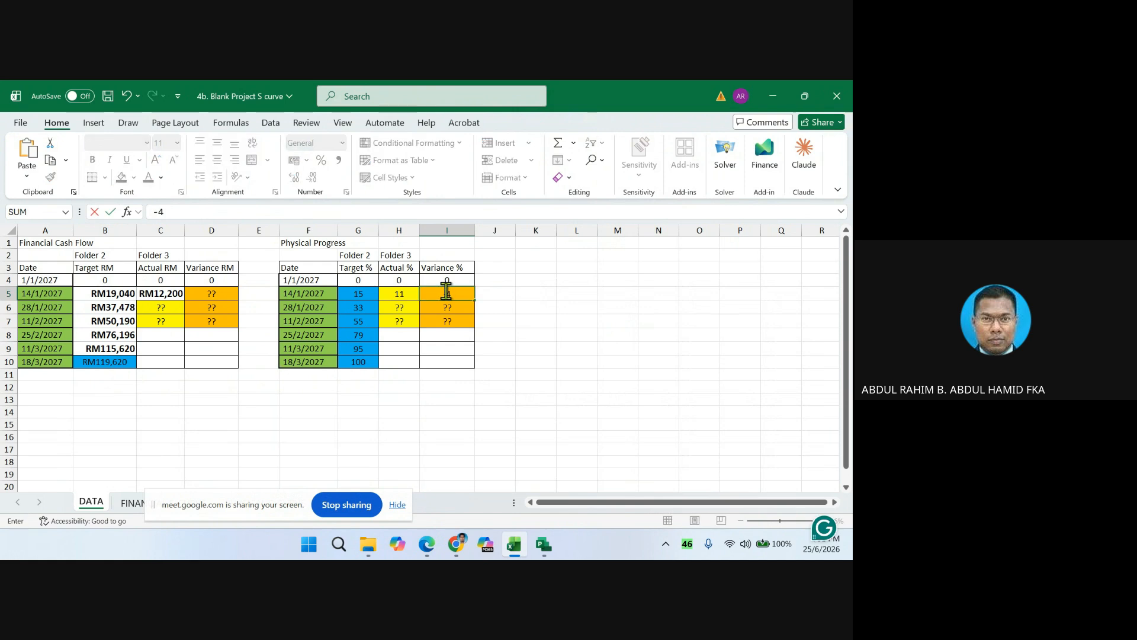
click(645, 439)
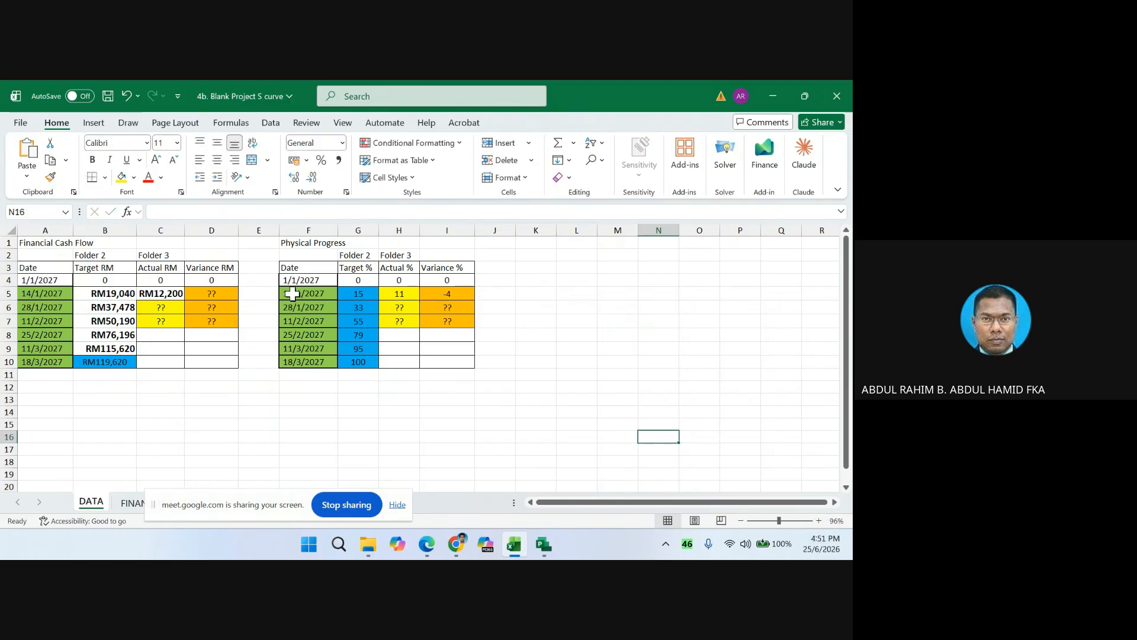
- Insert a 2-D line chart from the whole Physical Progress table, headers included, on the DATA sheet
drag(292, 267, 436, 361)
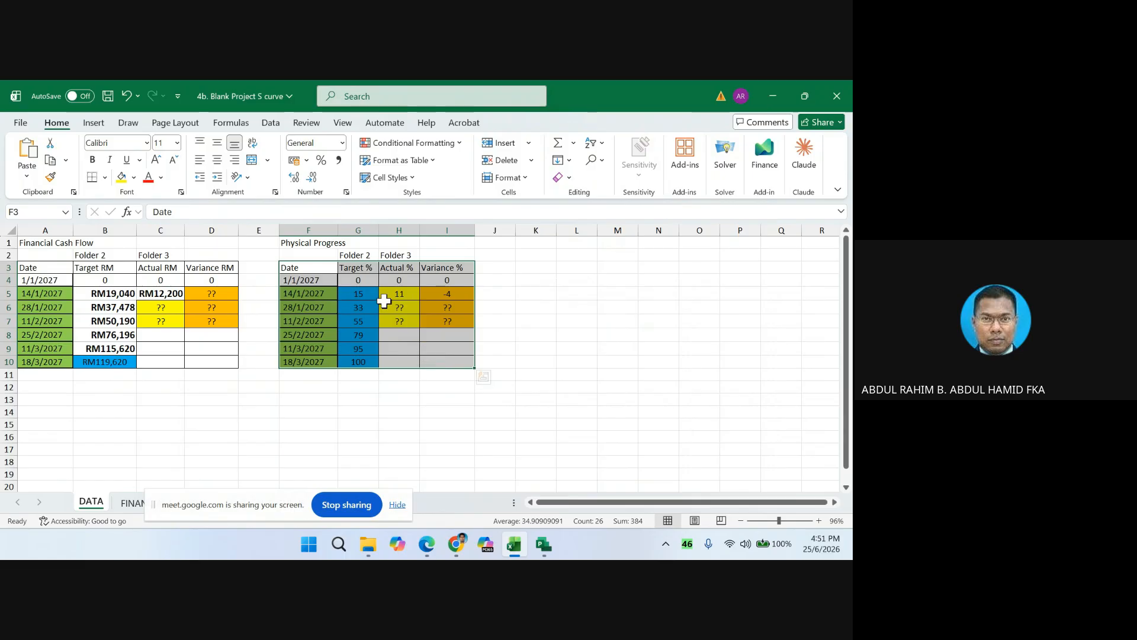
click(93, 123)
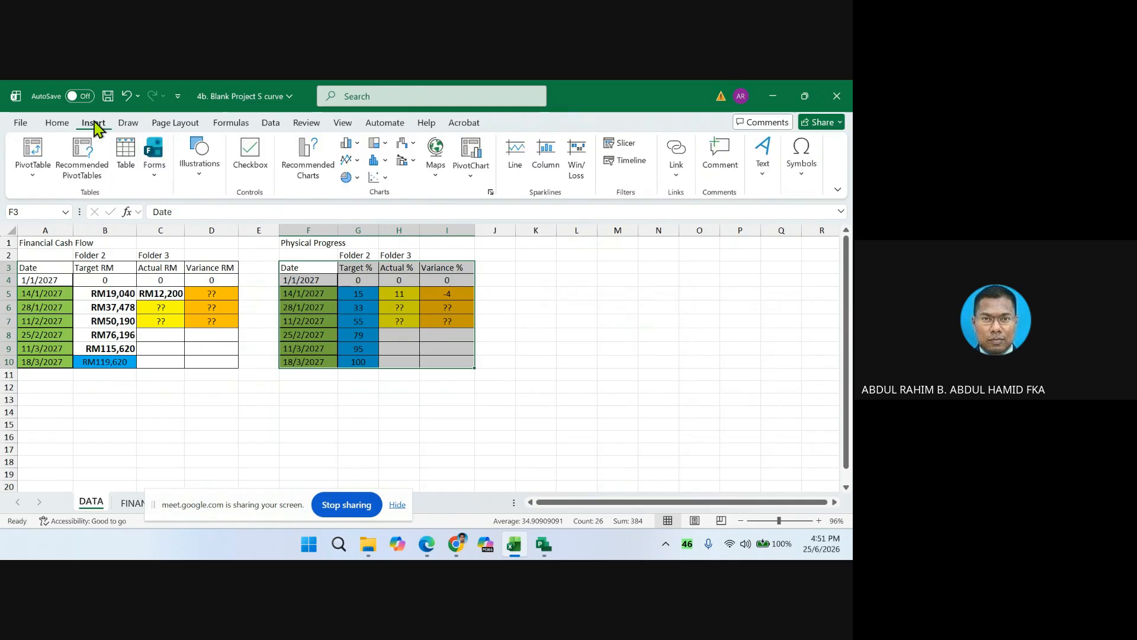
click(347, 164)
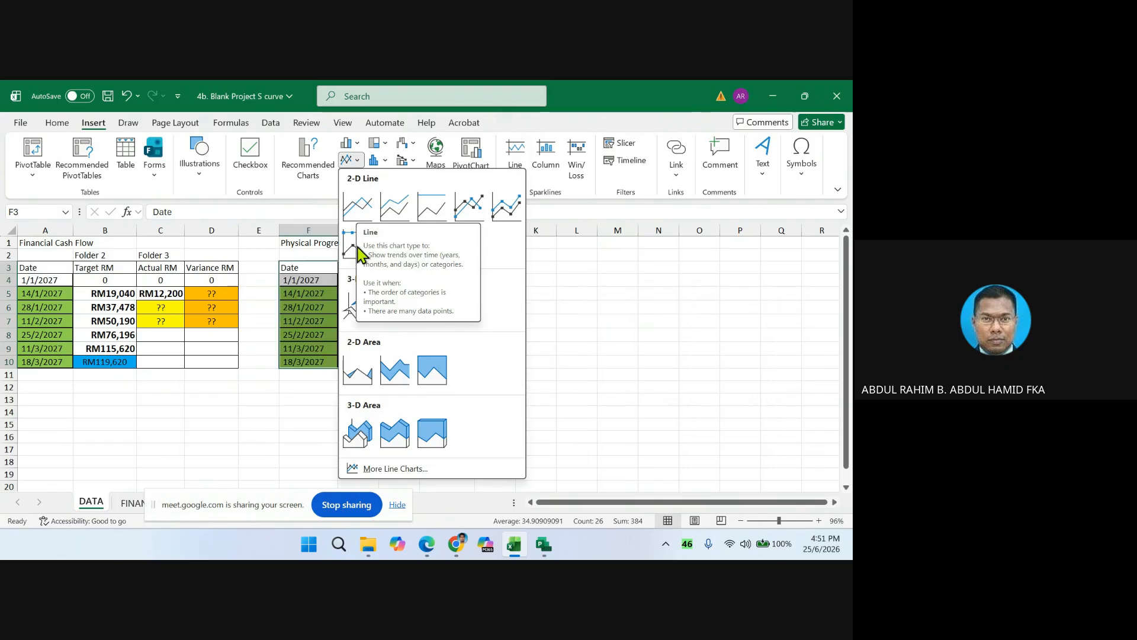
click(360, 218)
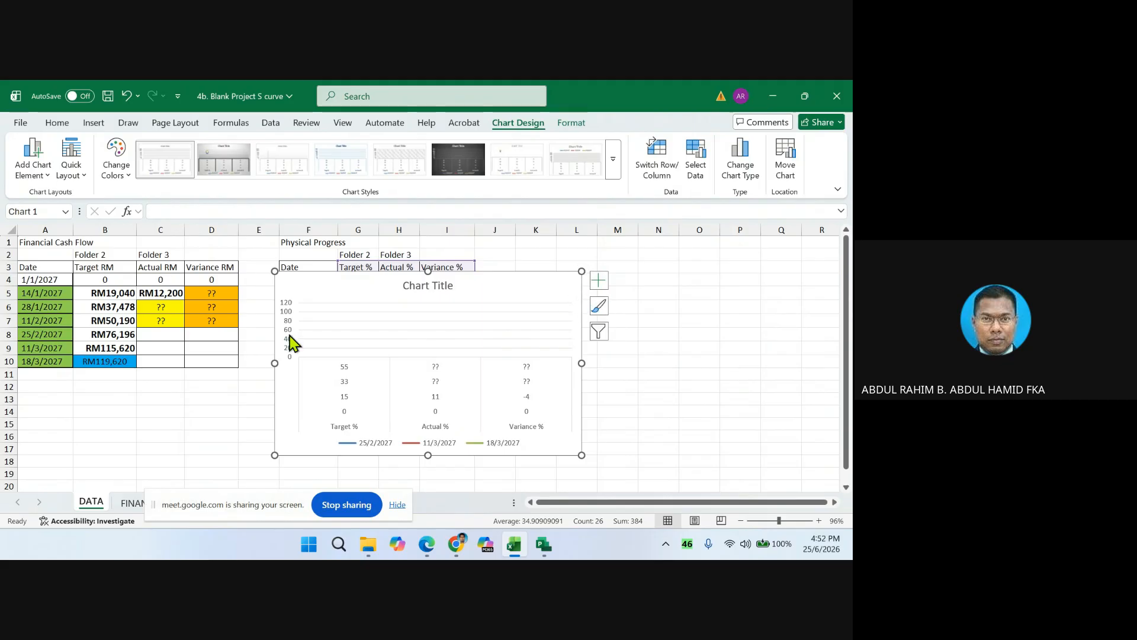
click(77, 424)
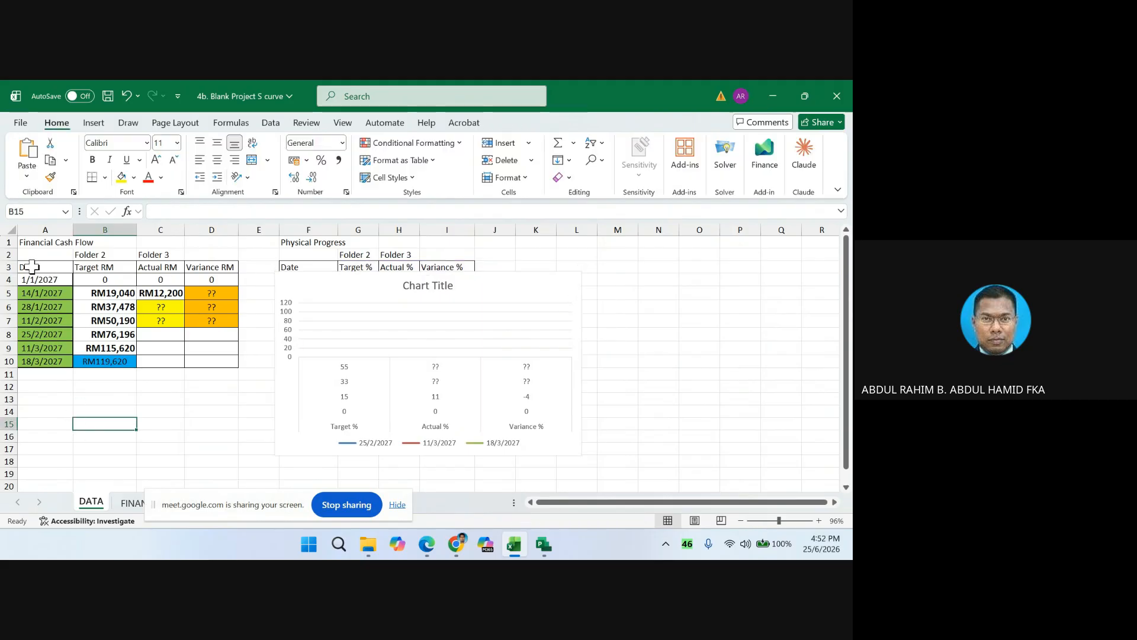
drag(43, 269, 226, 363)
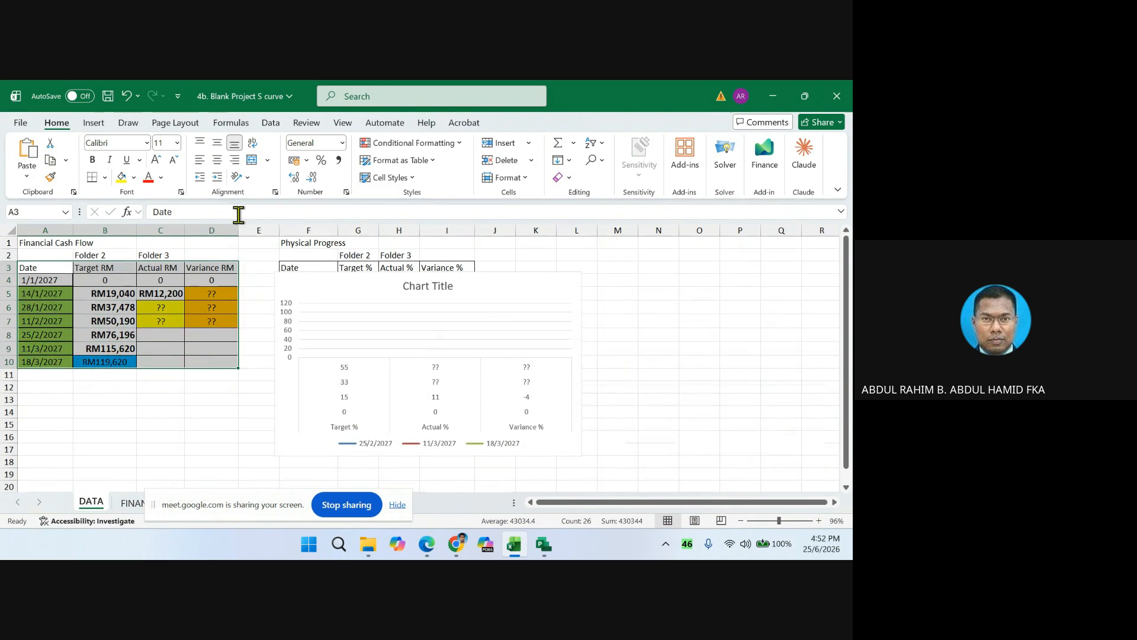
click(92, 124)
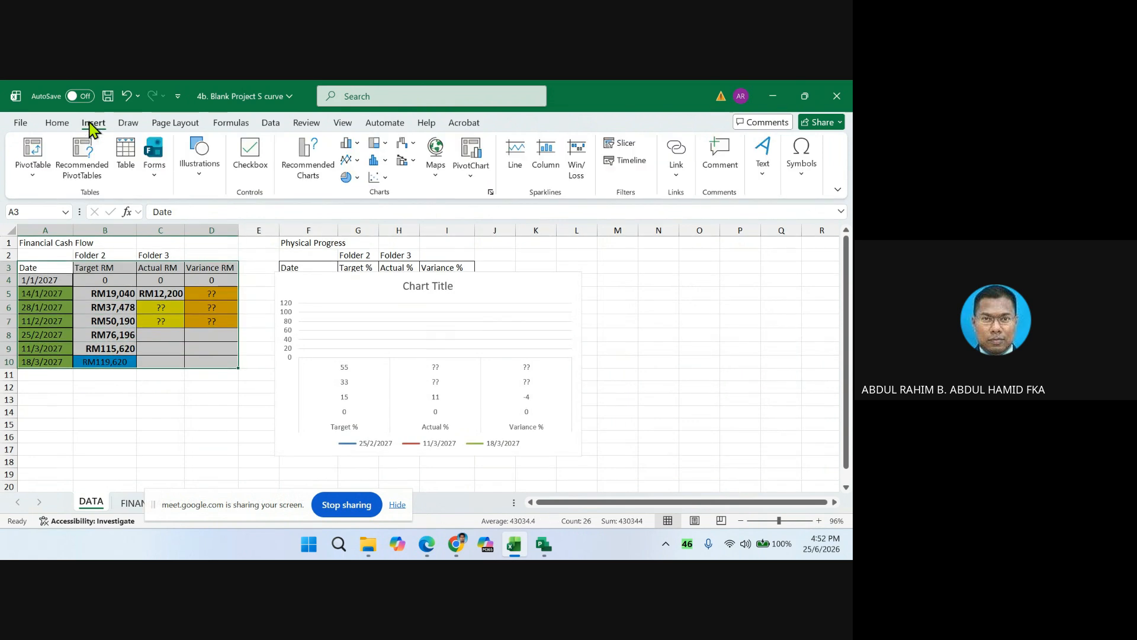
click(357, 160)
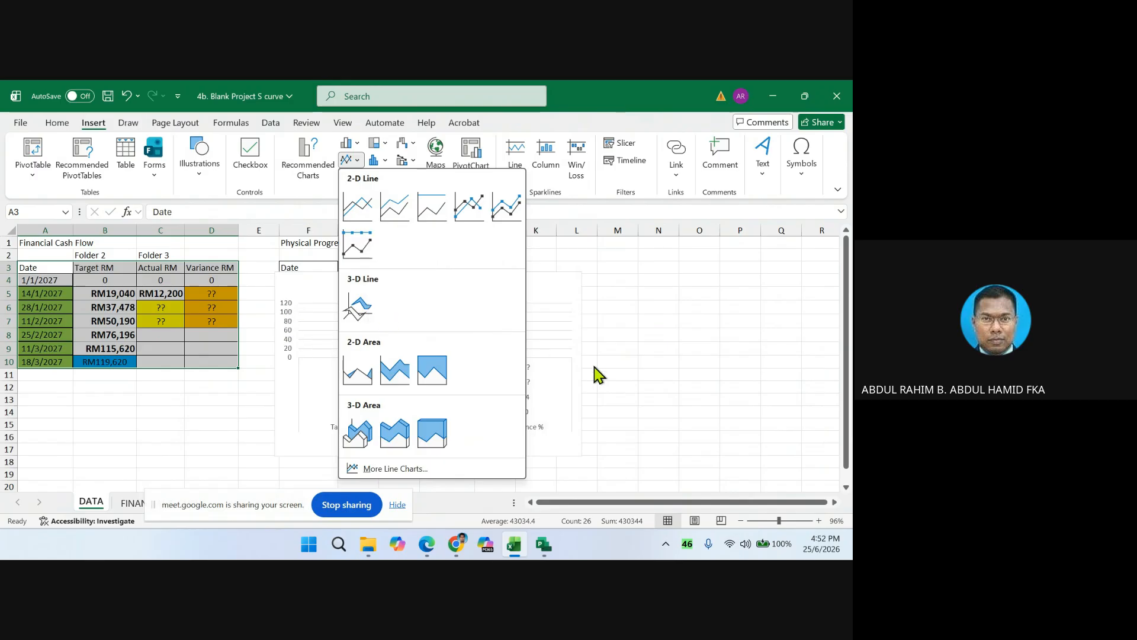
- Open the Project S curve workbook from the ASG 3 TO STUDENT folder and review its PHYSICAL, FINANCIAL and Sheet1 sheets
click(367, 544)
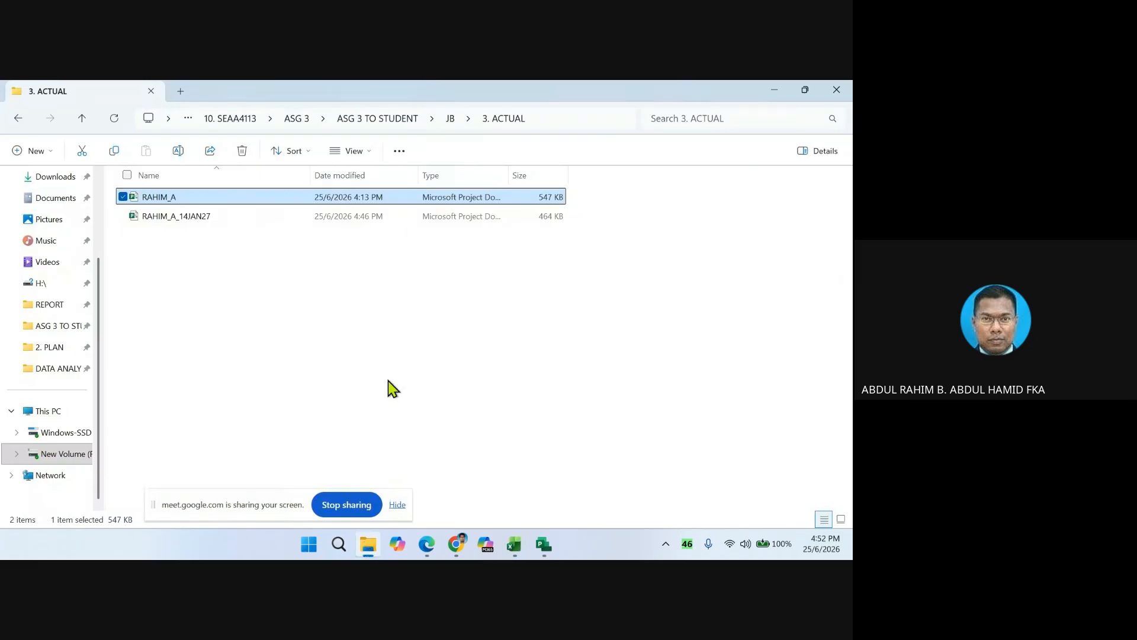
click(82, 120)
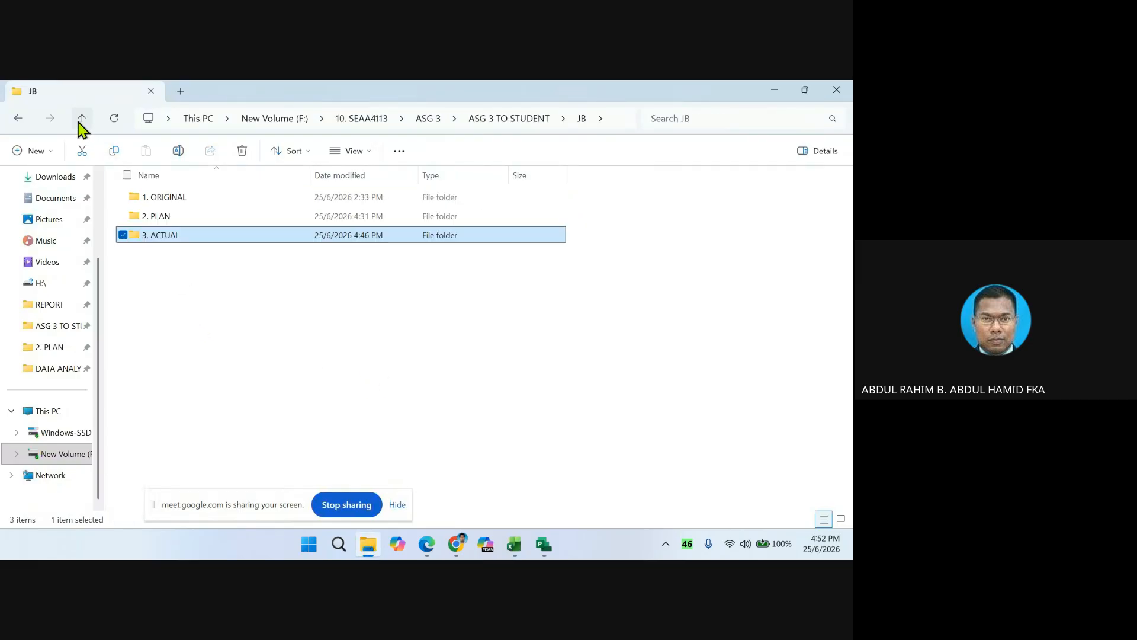
click(81, 122)
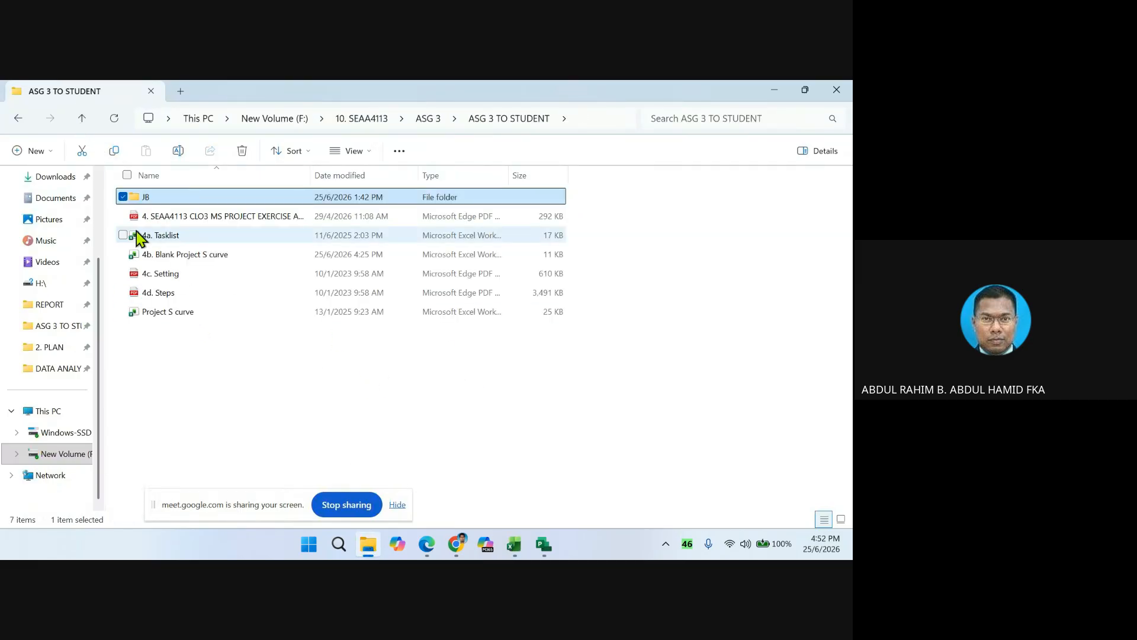
double_click(179, 315)
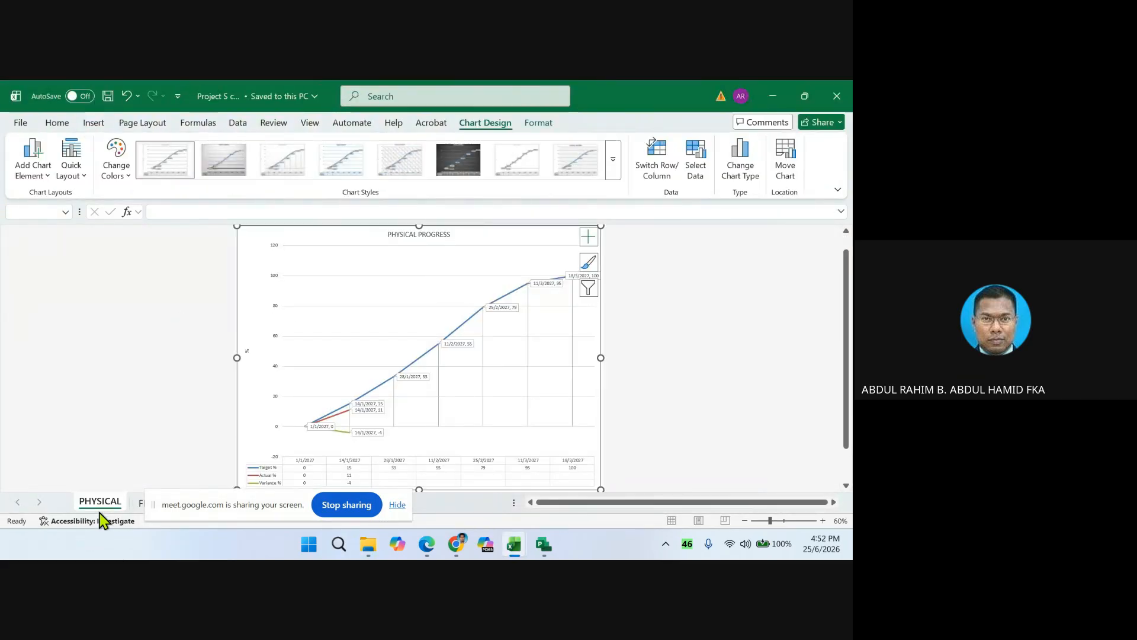
click(141, 502)
drag(177, 502, 510, 509)
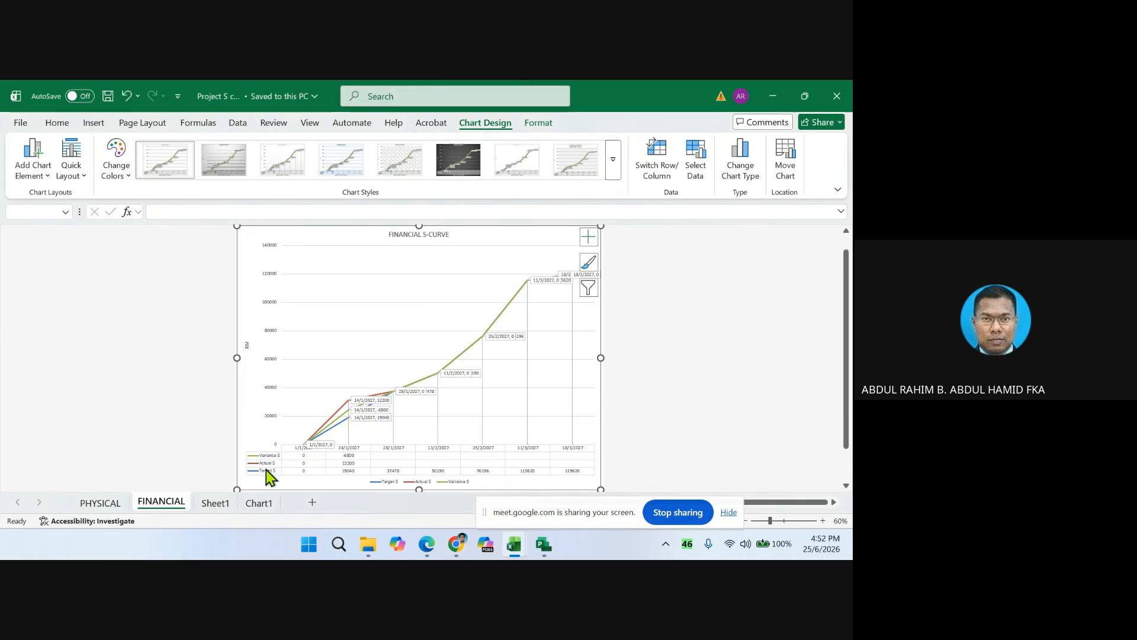
click(215, 503)
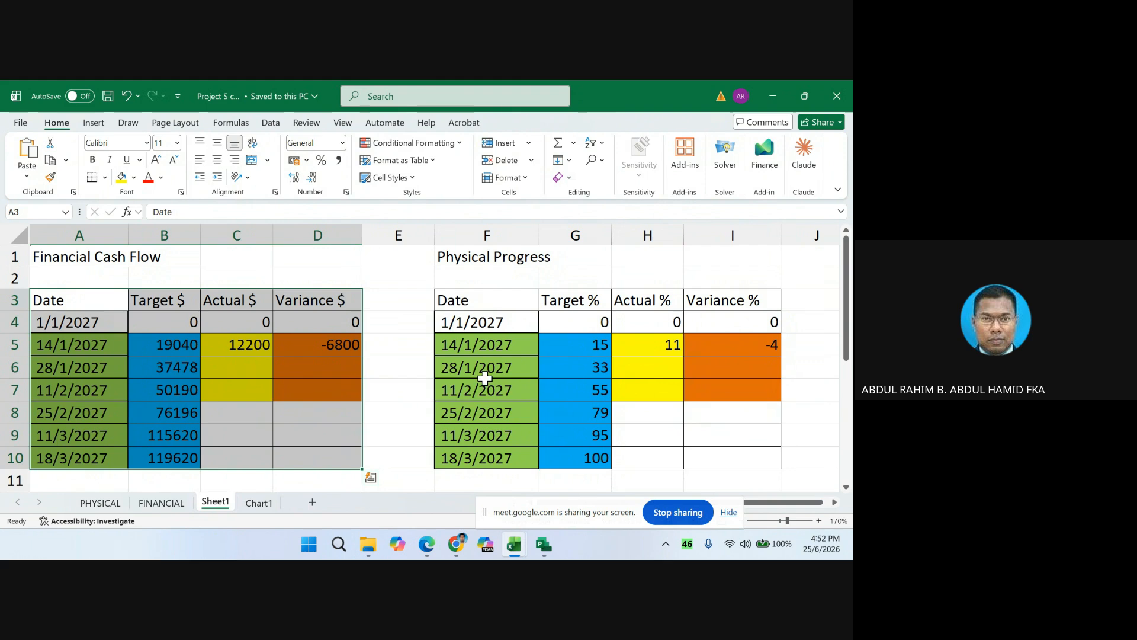
click(390, 383)
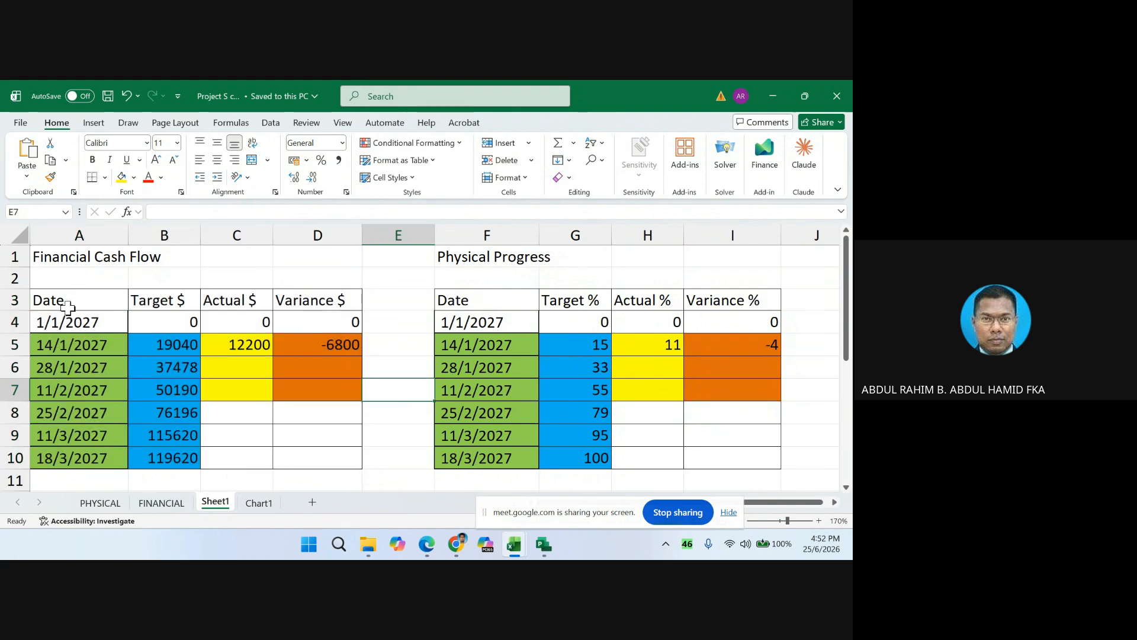
- Insert a 2-D line chart from the Financial Cash Flow table on Sheet1, covering dates, target, actual and variance
click(72, 301)
drag(72, 300, 312, 459)
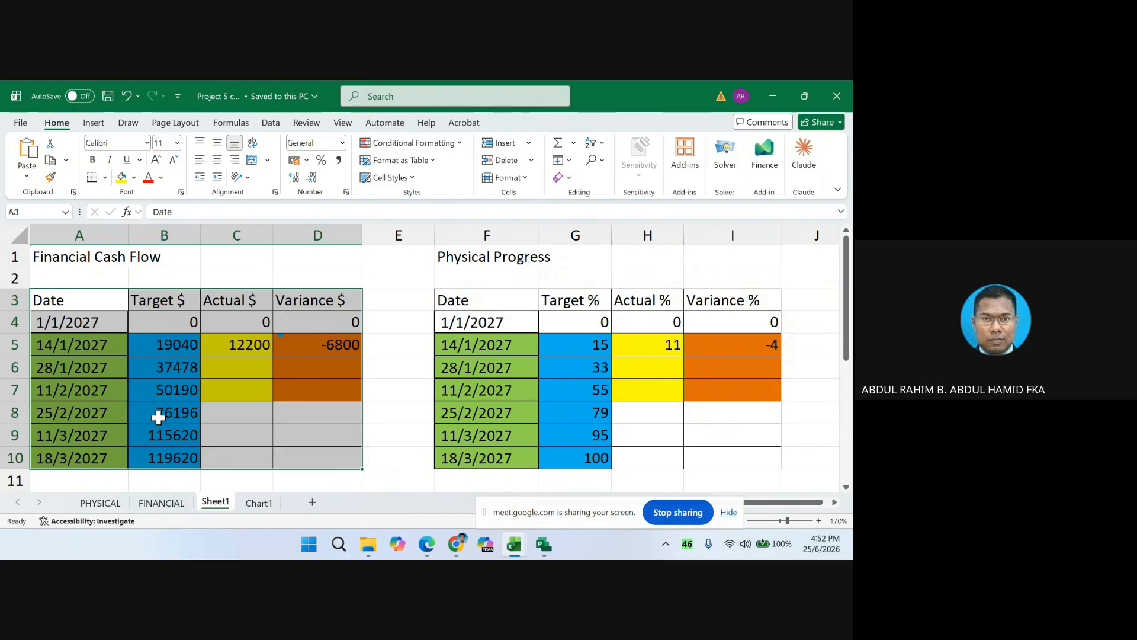
click(102, 125)
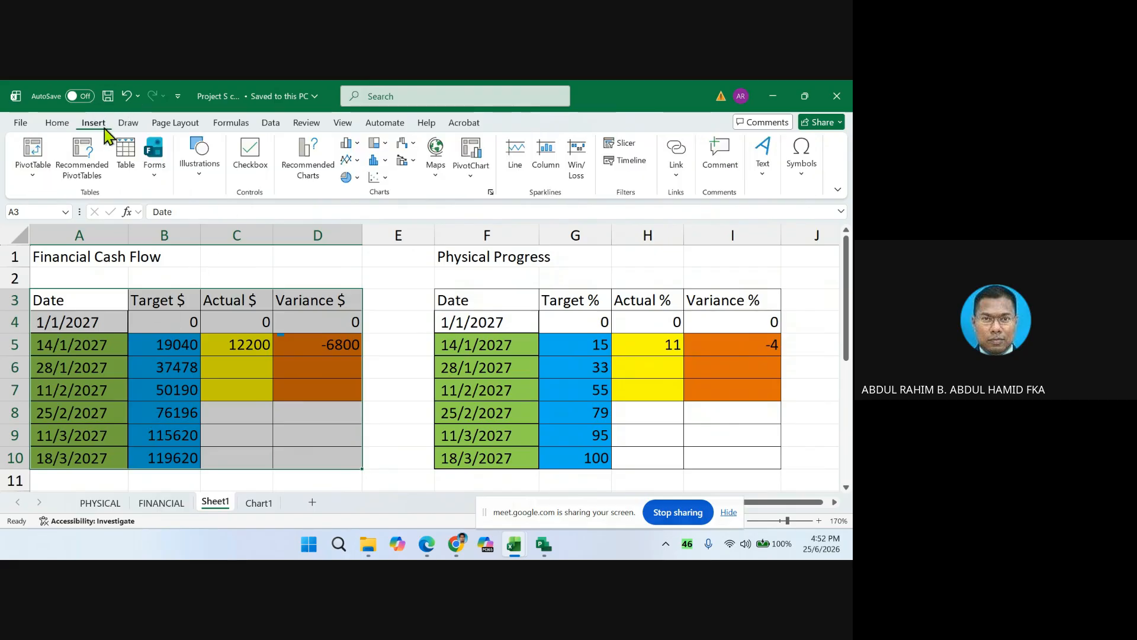
click(355, 161)
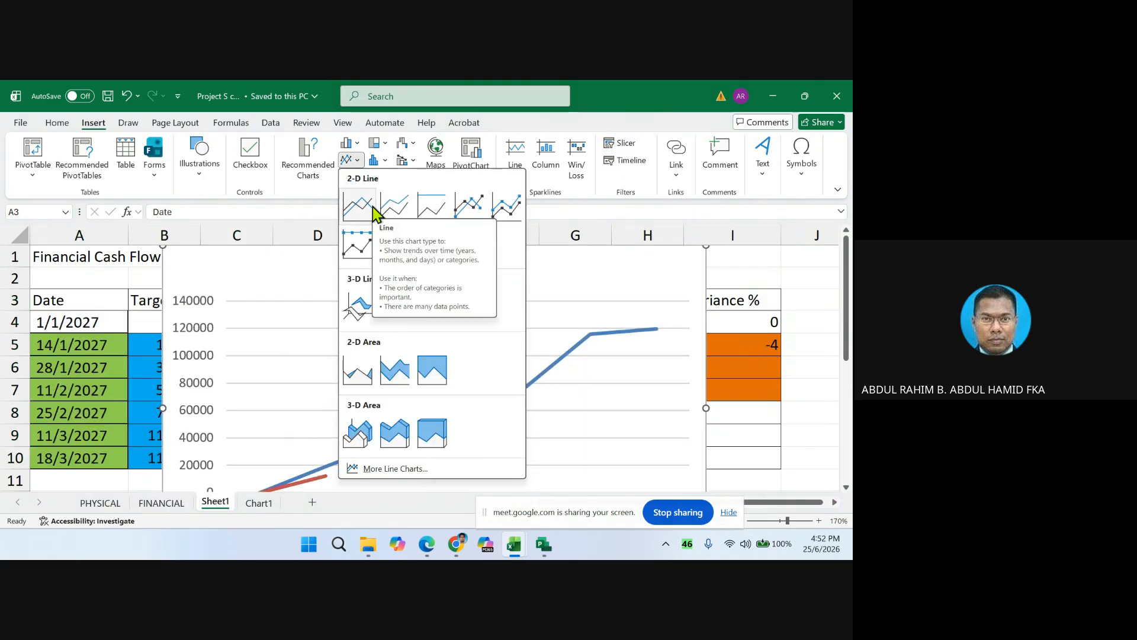
click(372, 207)
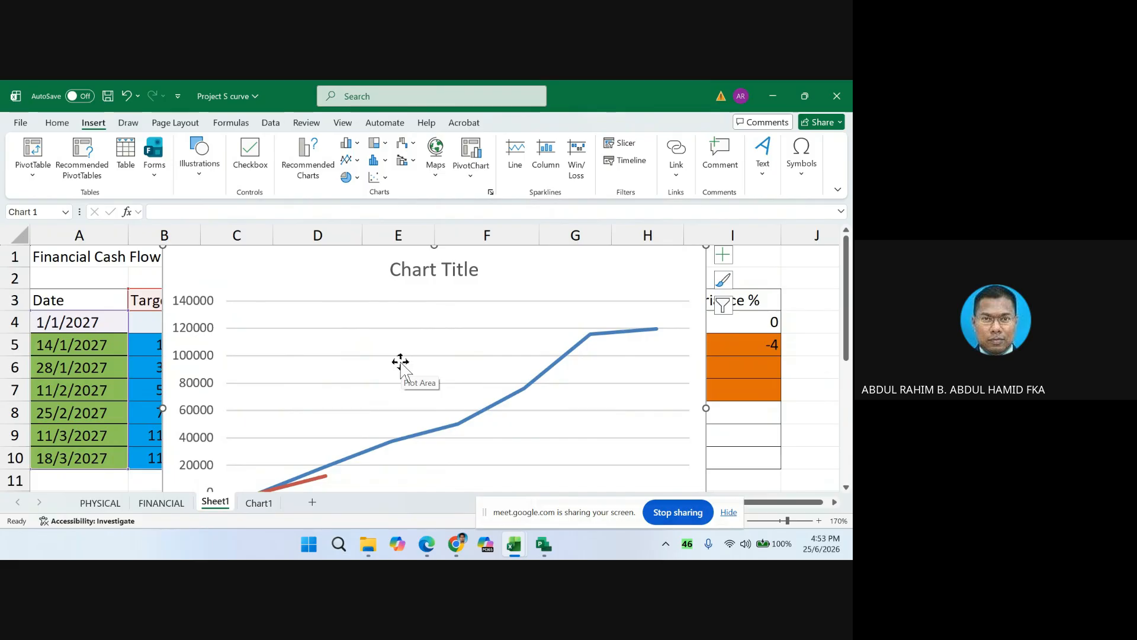
- Look over the finished charts on the PHYSICAL and FINANCIAL sheets and return to Sheet1
click(104, 503)
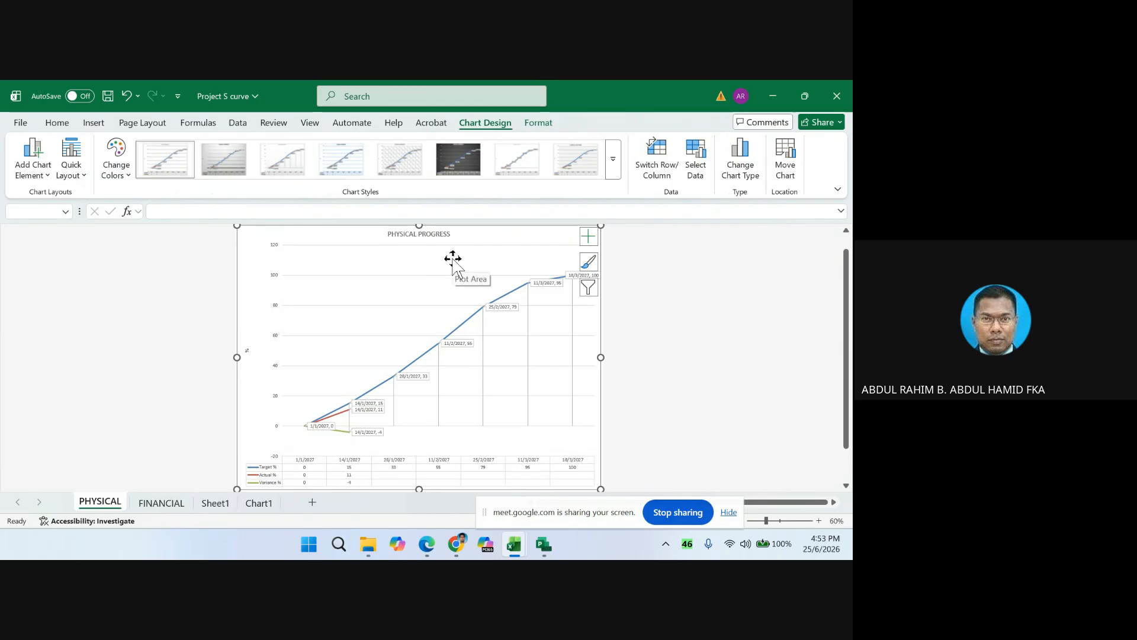
click(159, 504)
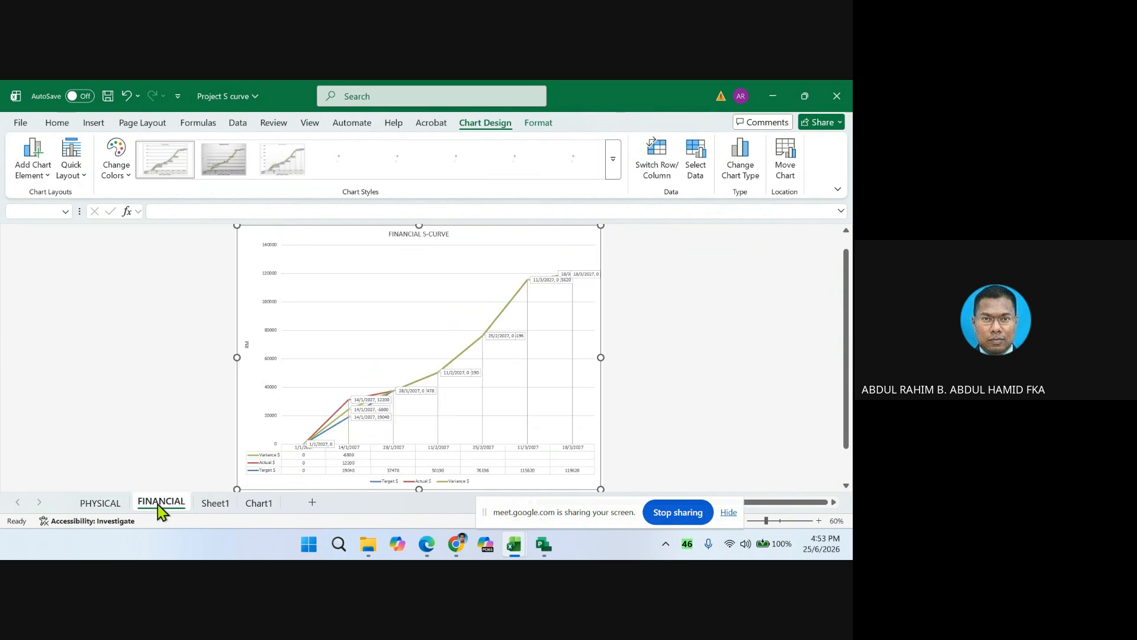
click(210, 504)
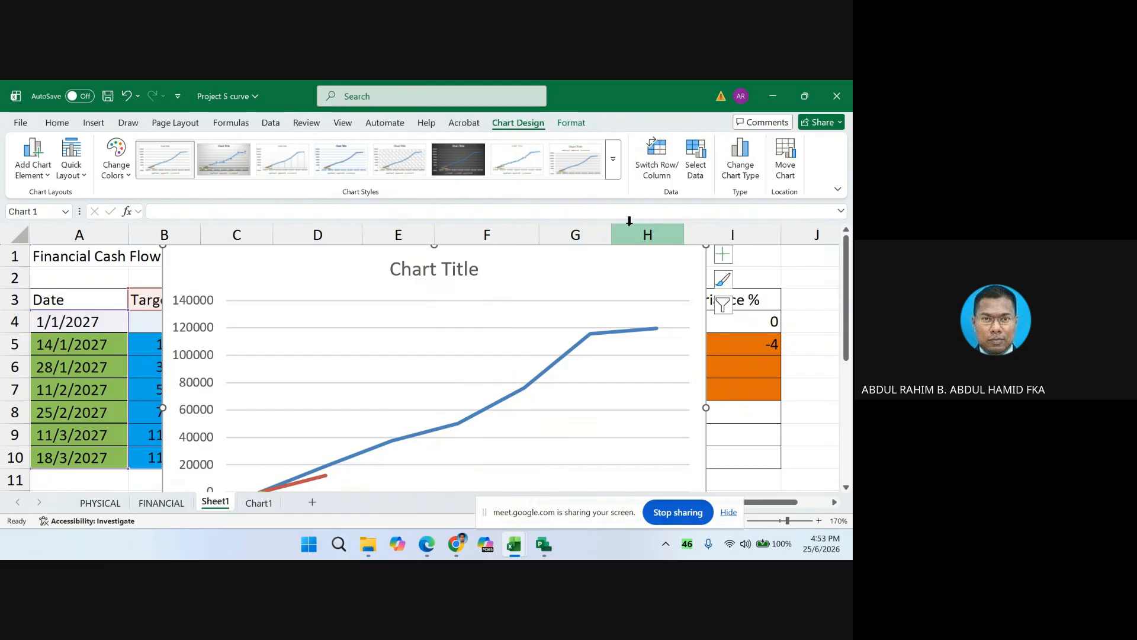
- Delete the inserted line chart from Sheet1 and close the Project S curve workbook without saving changes
key(Delete)
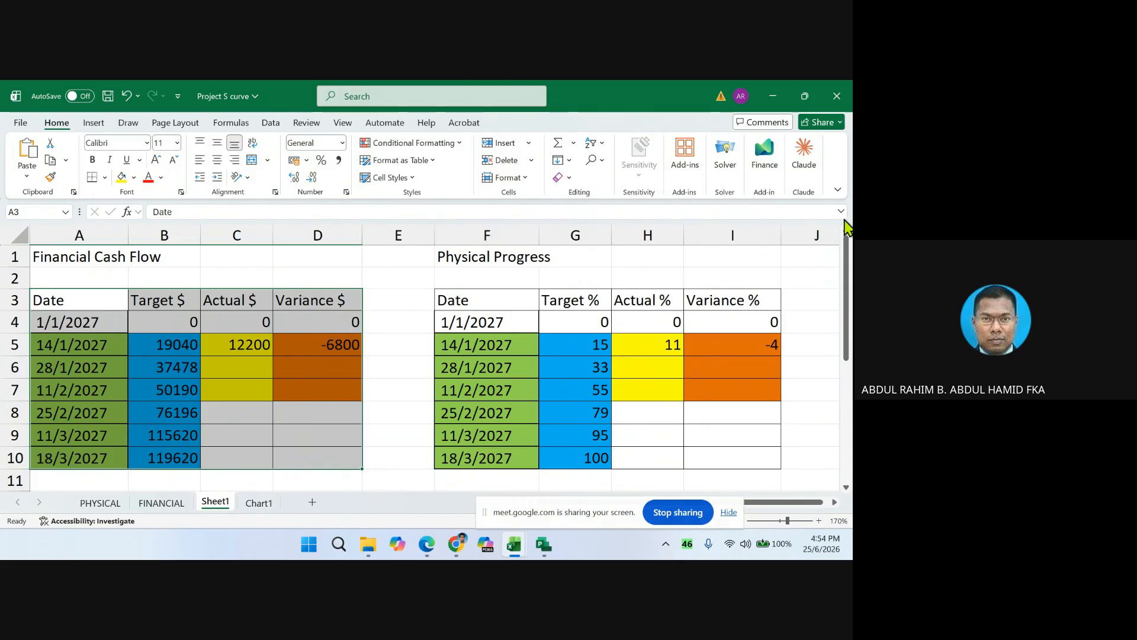
click(837, 96)
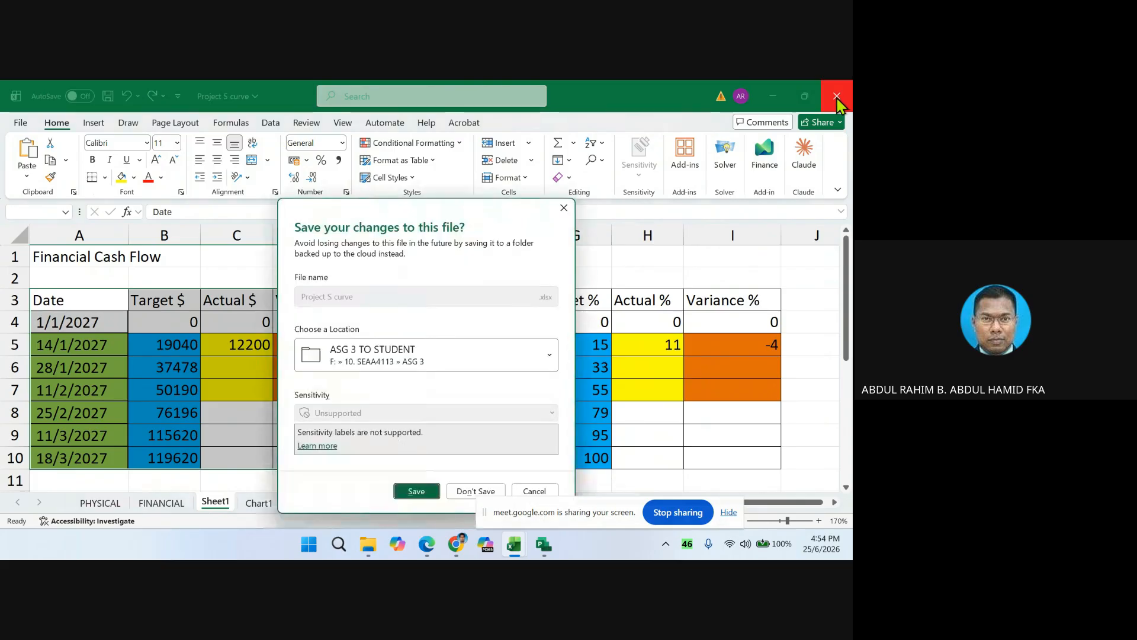
click(491, 490)
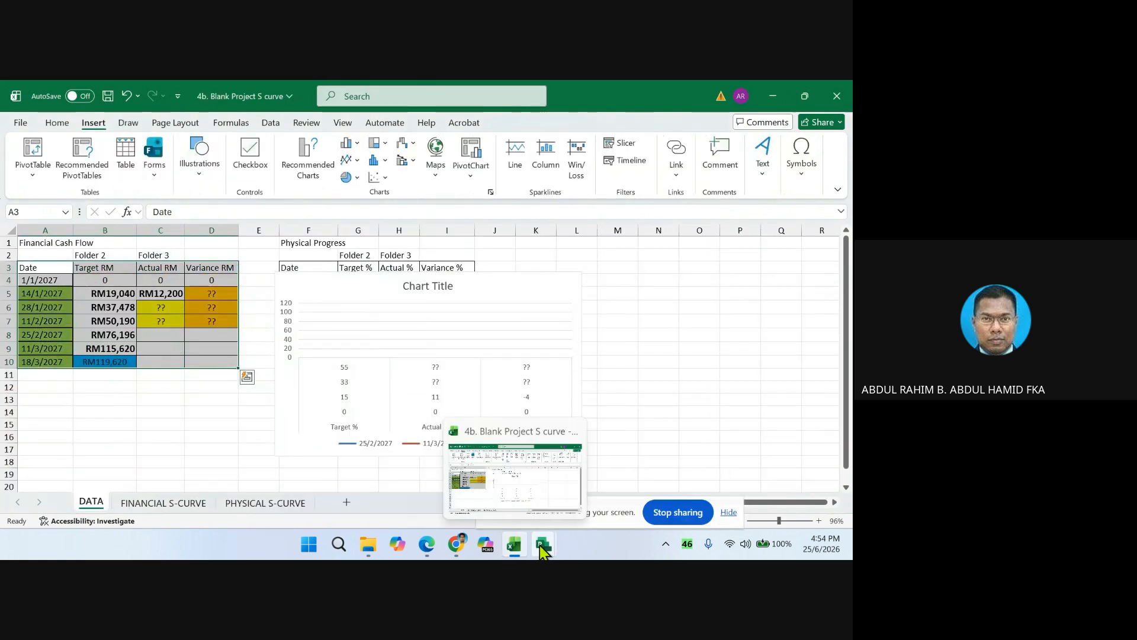
- Switch to Microsoft Project and try to close it while saving the Comparison Report
mouse_move(544, 548)
click(524, 506)
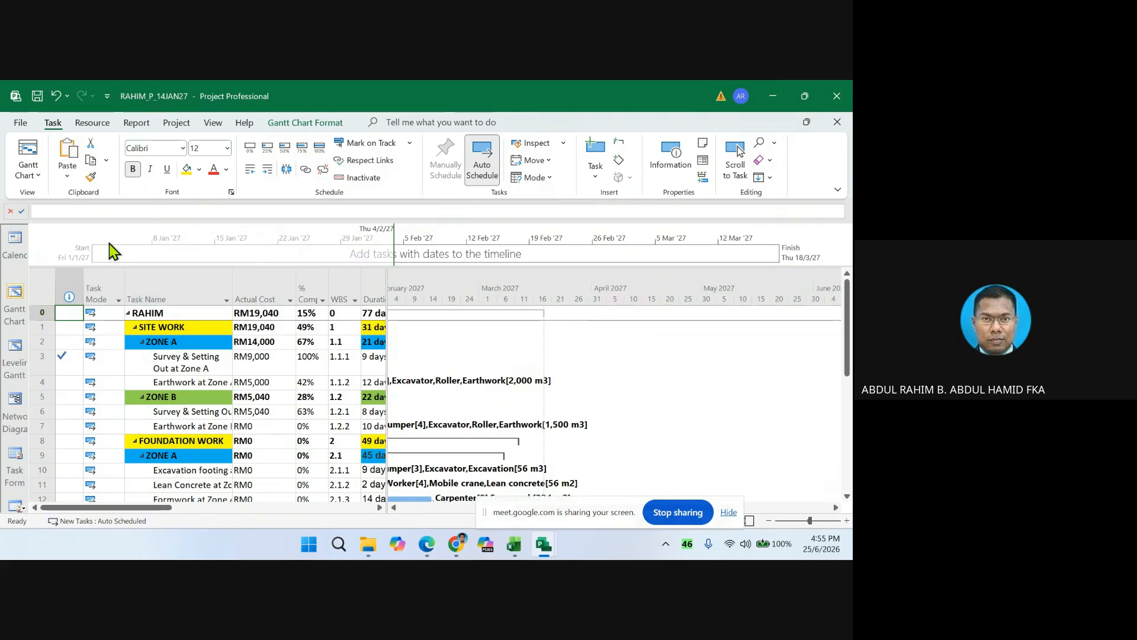
click(837, 96)
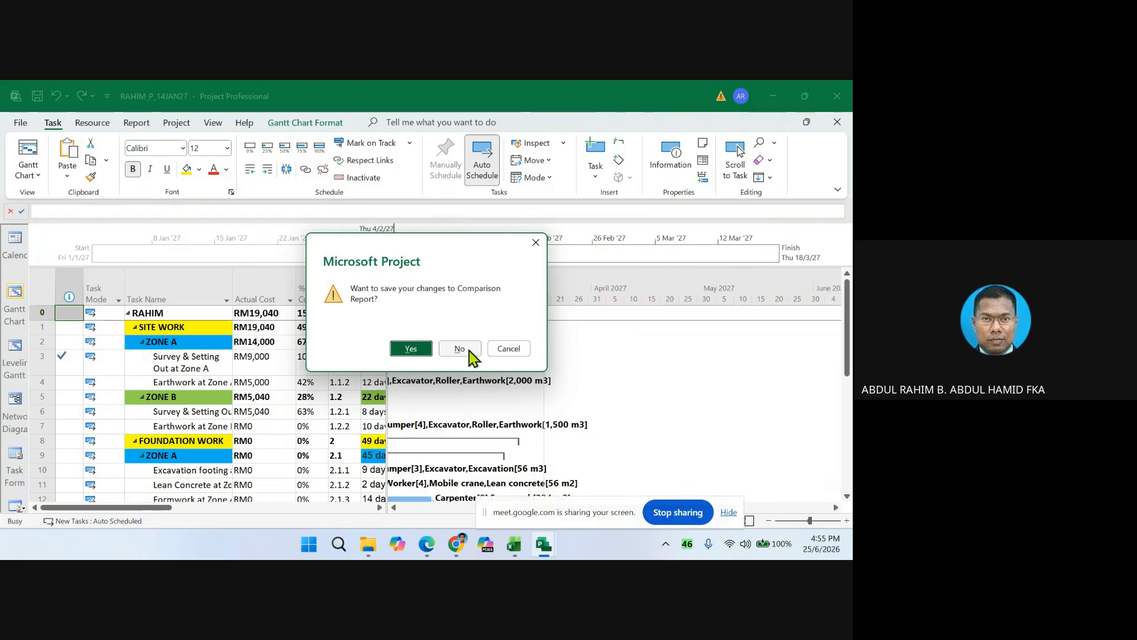
click(413, 349)
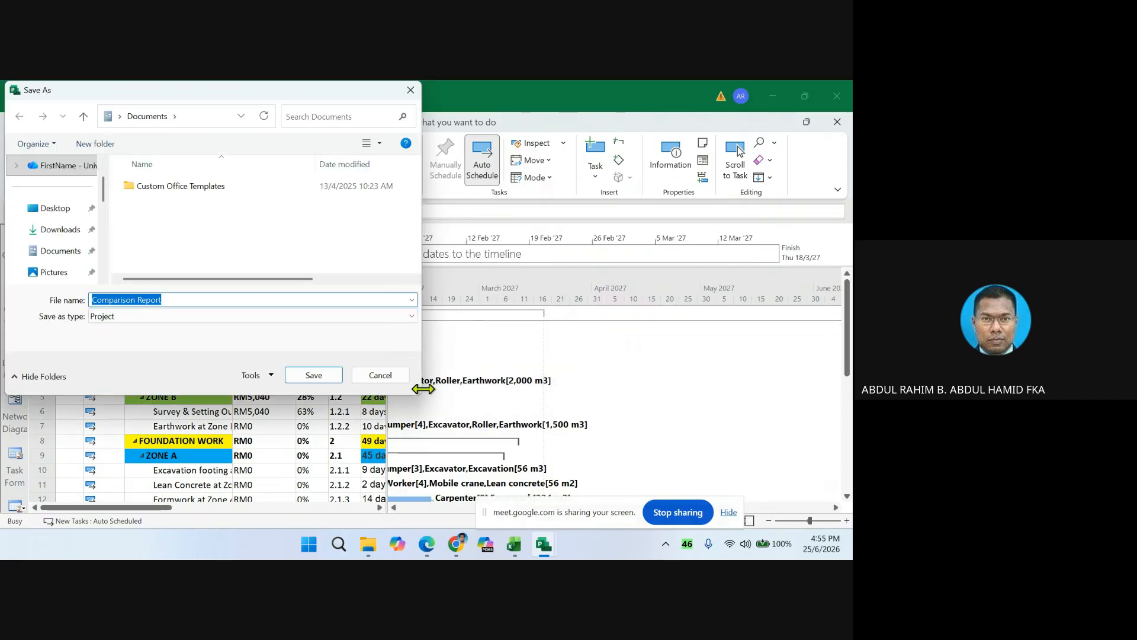
click(377, 374)
- Switch to the Google Meet call in Chrome and open the screen presentation options
mouse_move(456, 544)
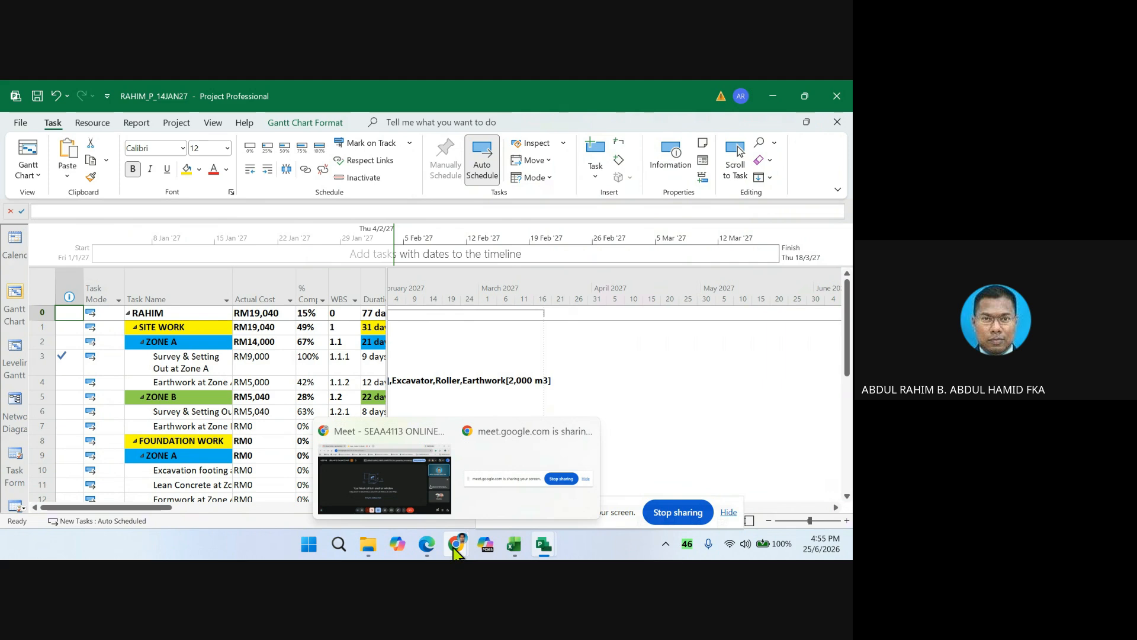
click(385, 474)
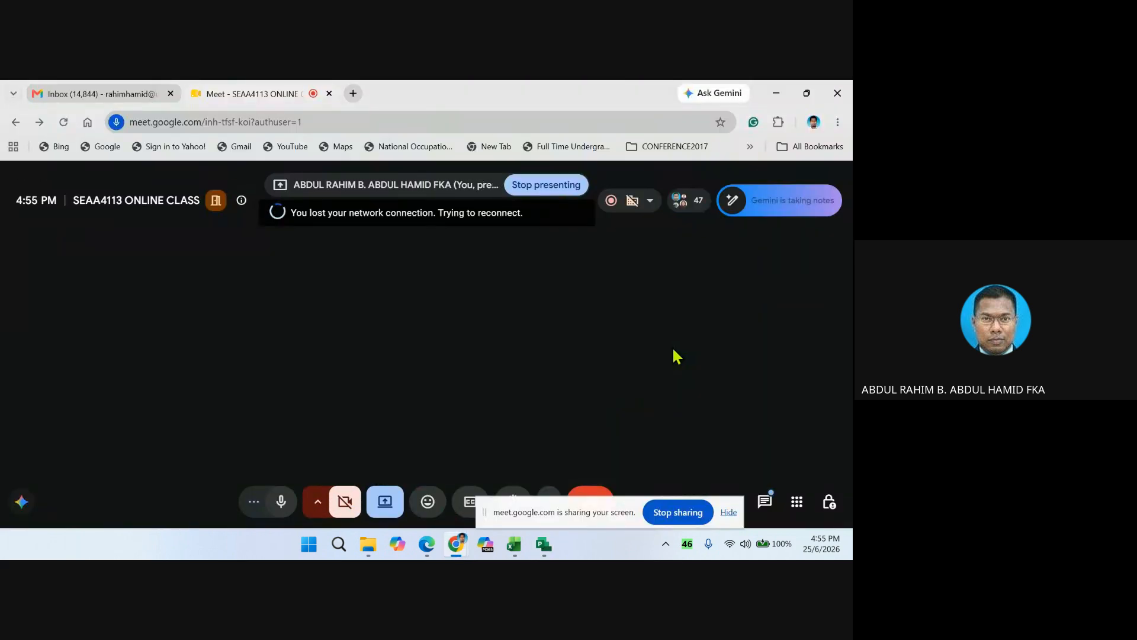
click(385, 504)
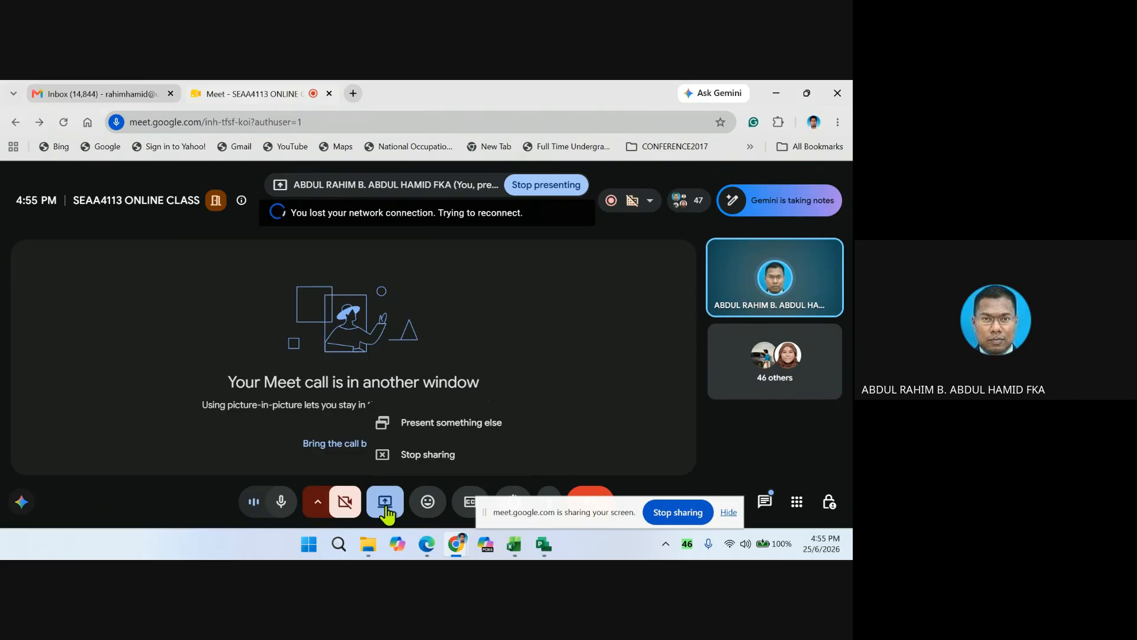